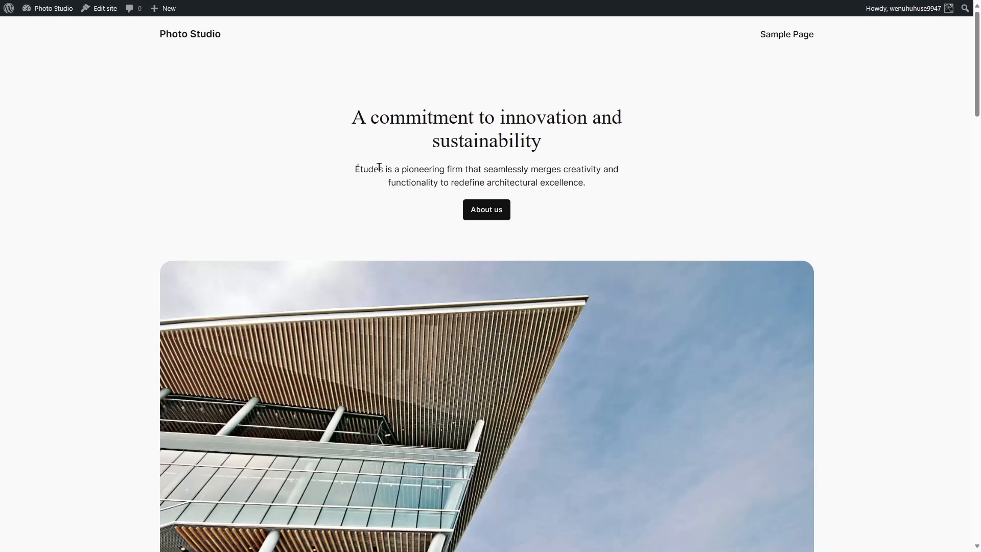
# Look over the site's current front page from the heading down to the footer and back
pyautogui.scroll(-15, 379, 167)
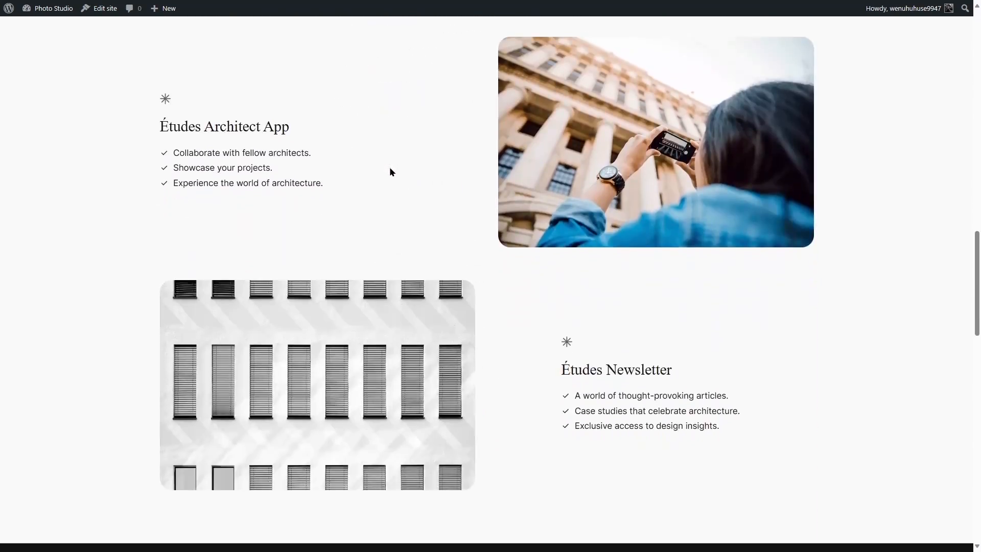
pyautogui.scroll(-8, 390, 172)
pyautogui.scroll(20, 390, 172)
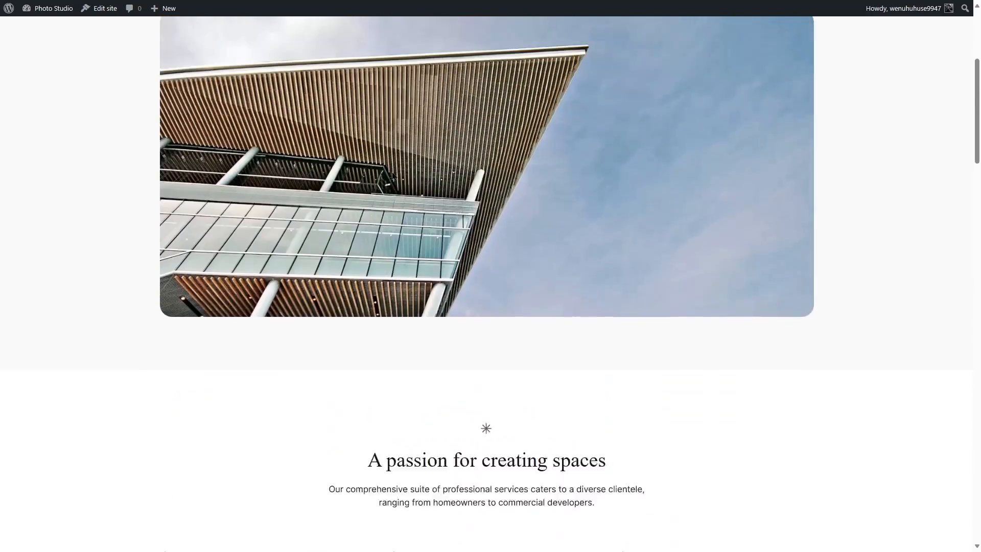
pyautogui.scroll(5, 393, 176)
# Go to the site's dashboard and open the WordPress theme catalogue for adding a new theme
pyautogui.moveTo(51, 8)
pyautogui.click(50, 25)
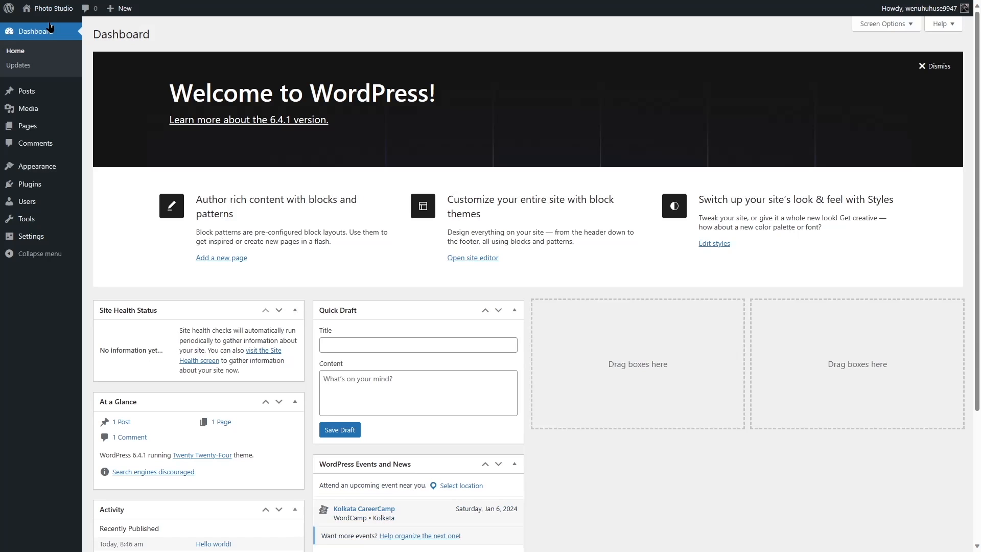
pyautogui.moveTo(52, 169)
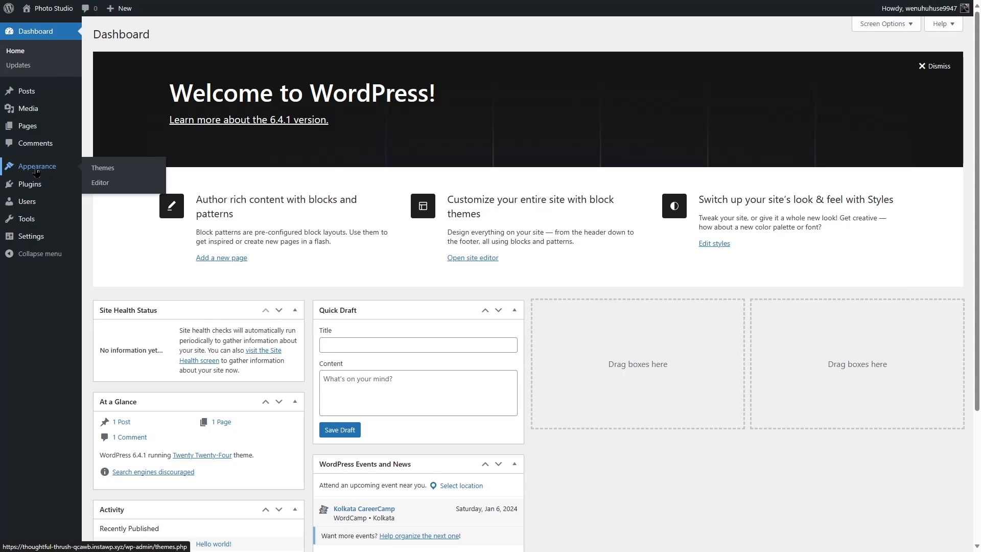
pyautogui.click(35, 169)
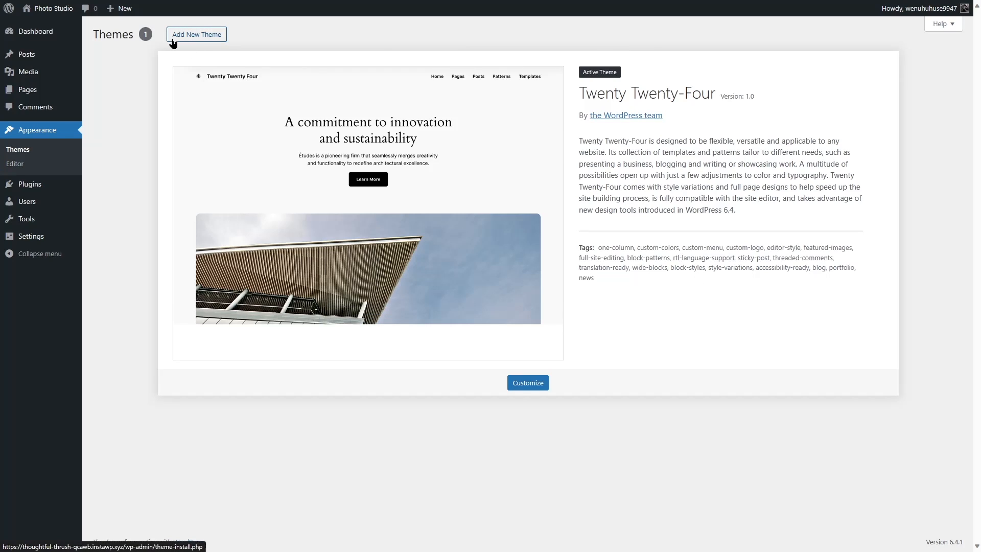
pyautogui.click(211, 37)
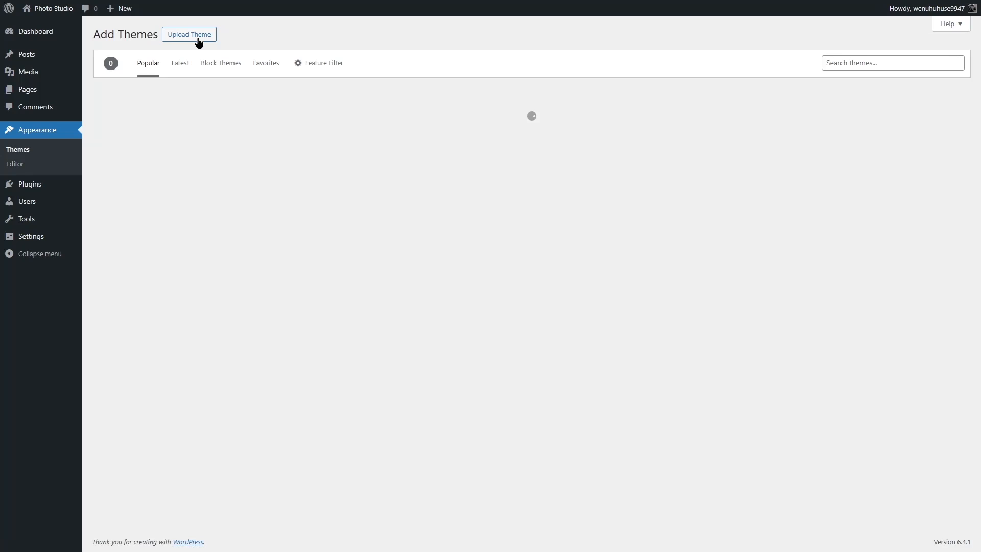
# Browse the popular themes in the catalogue, examining the listed designs down to the Blocksy theme
pyautogui.moveTo(786, 343)
pyautogui.moveTo(265, 338)
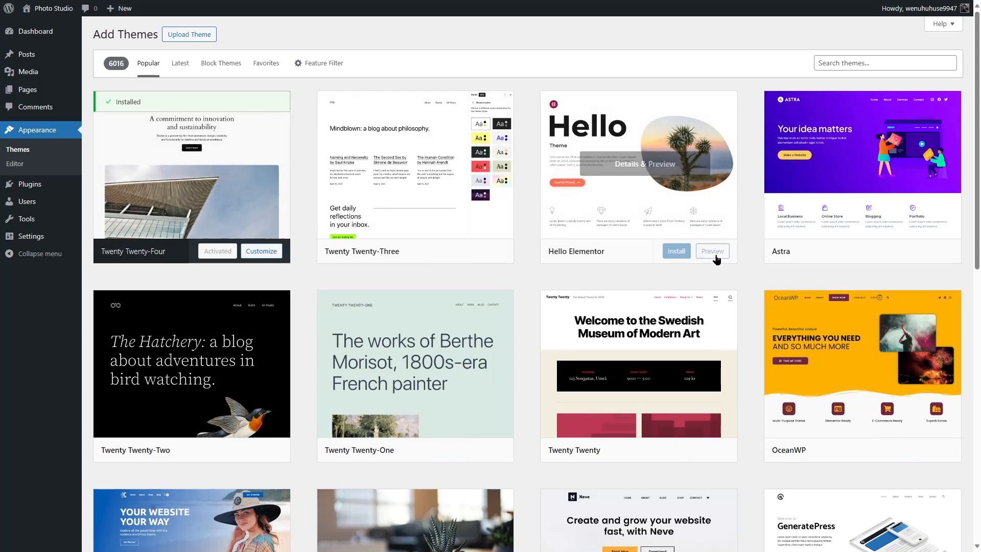
pyautogui.moveTo(821, 207)
pyautogui.moveTo(659, 219)
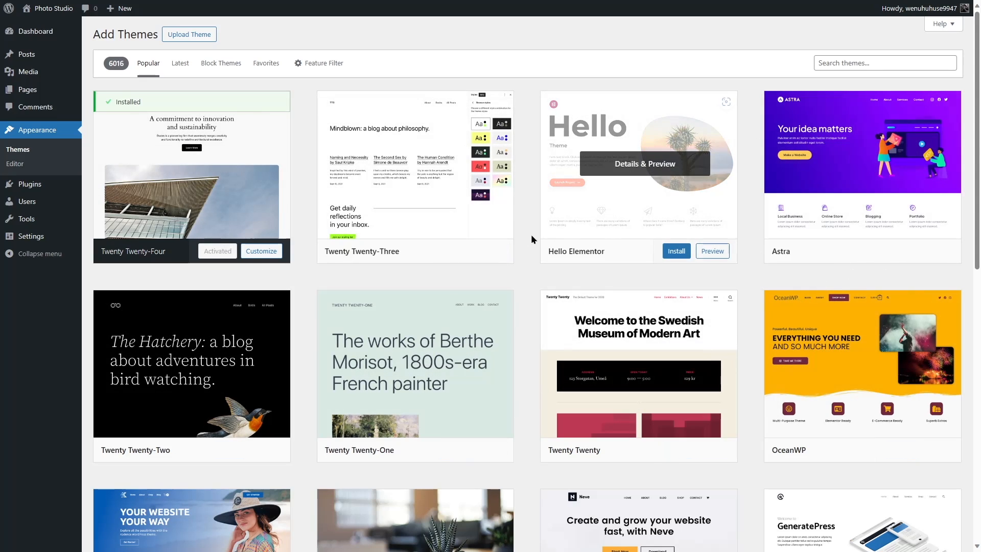
pyautogui.scroll(-1, 513, 239)
pyautogui.scroll(-5, 512, 239)
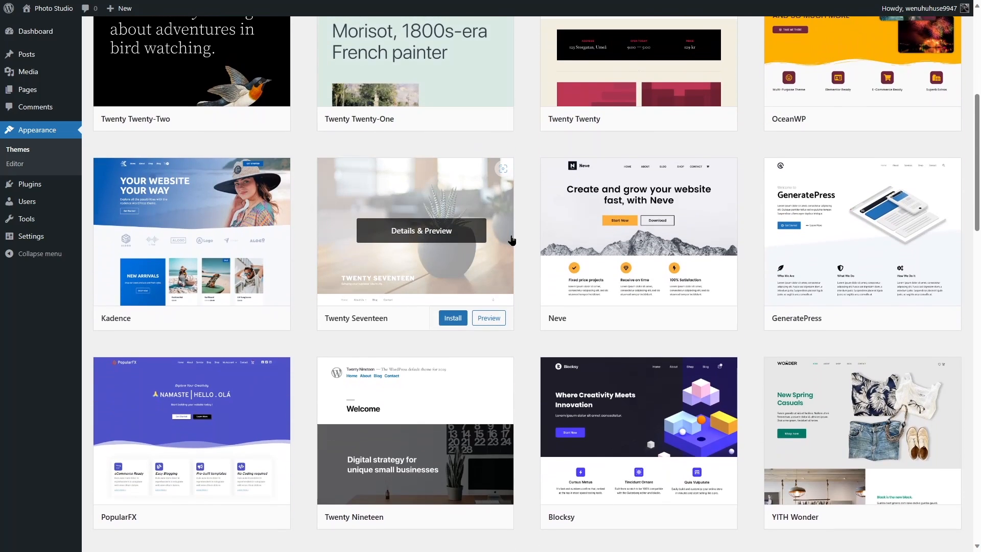
pyautogui.scroll(-2, 512, 240)
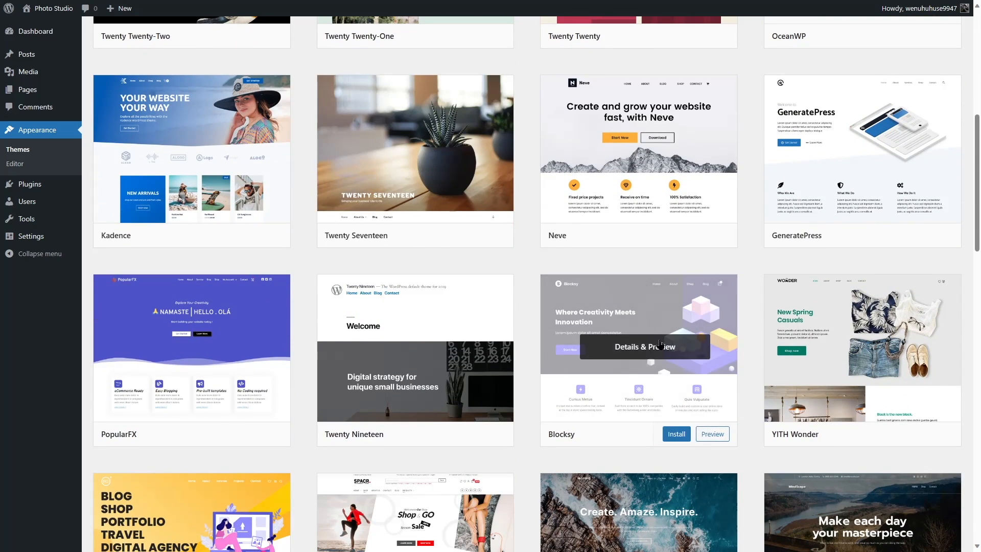
pyautogui.scroll(7, 634, 383)
pyautogui.click(822, 64)
pyautogui.scroll(-7, 730, 192)
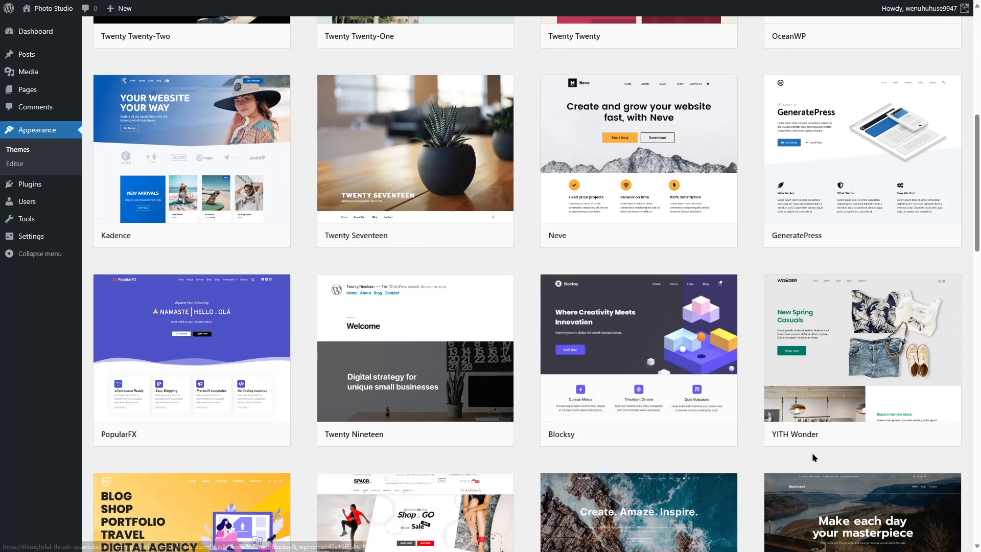
# Preview the Blocksy theme's details and demo layout, and close the preview
pyautogui.moveTo(661, 350)
pyautogui.click(632, 352)
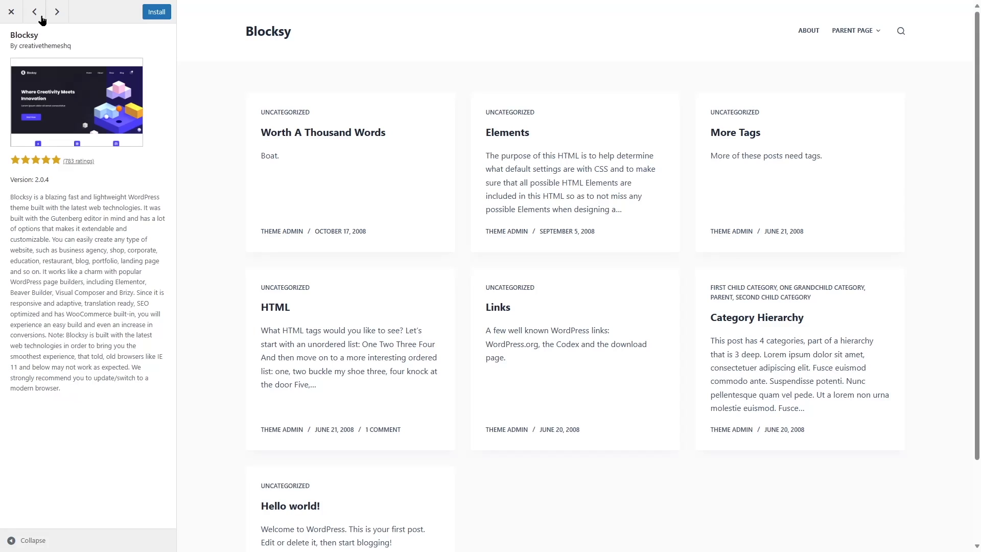
pyautogui.click(39, 14)
pyautogui.click(11, 12)
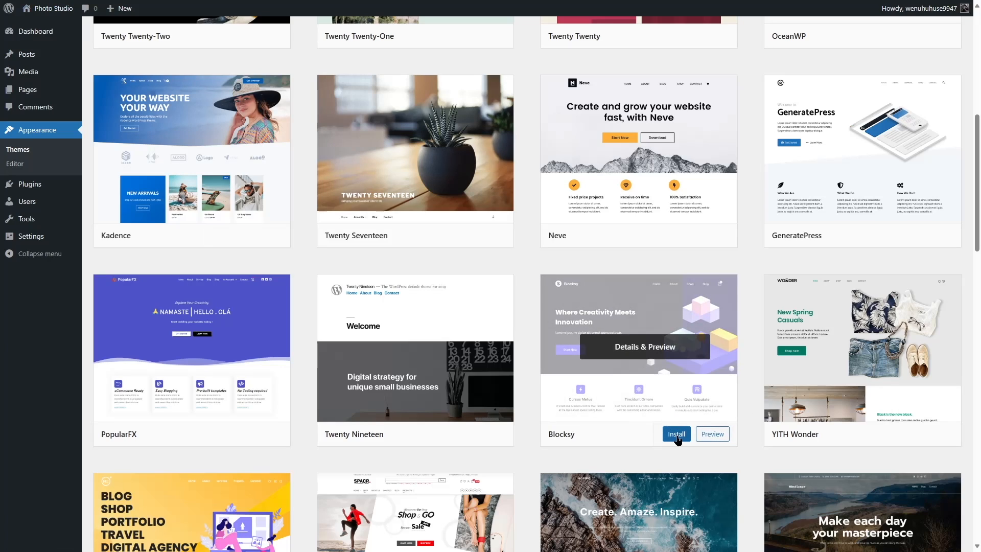
# Install the Blocksy theme and activate it on the site
pyautogui.click(676, 435)
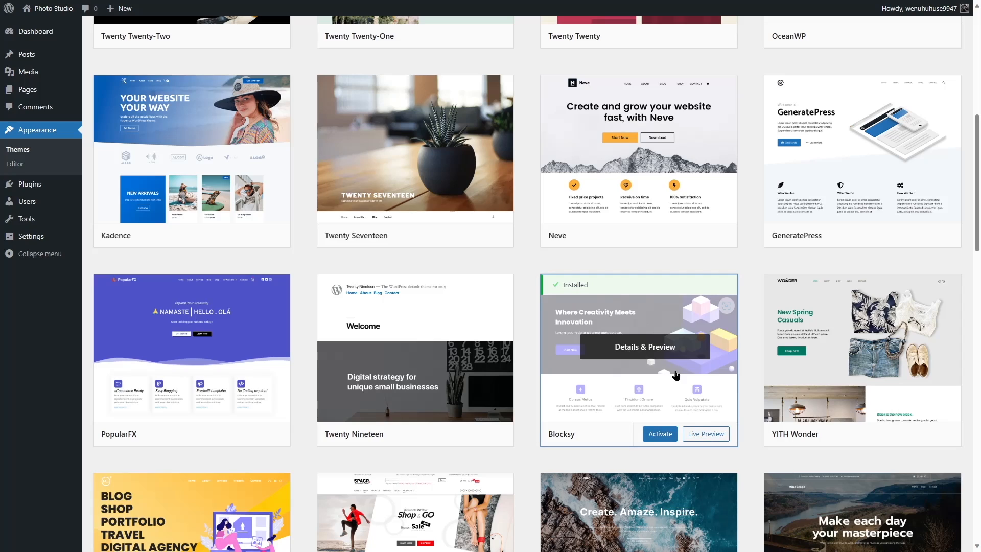
pyautogui.click(660, 439)
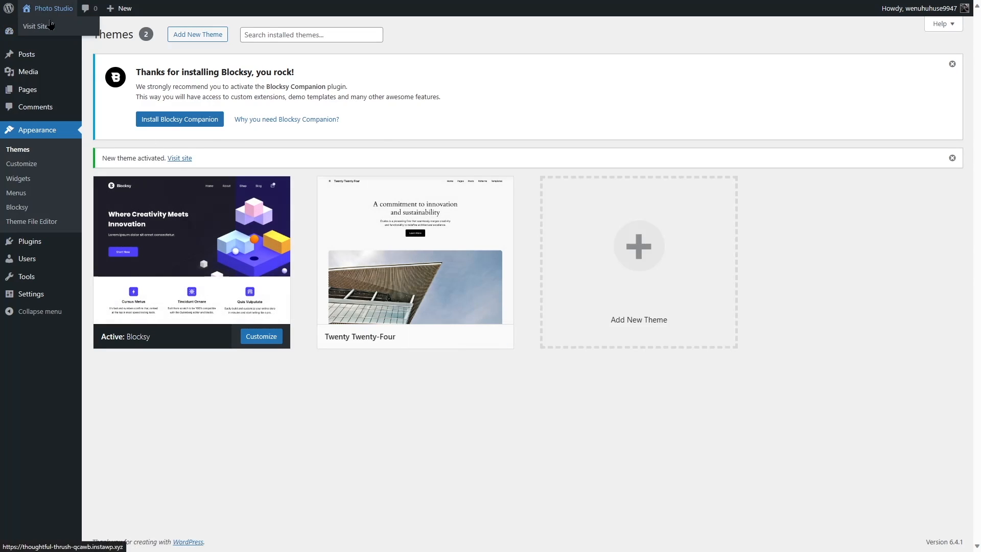
# View the live site with the Blocksy theme and check the search overlay in its header
pyautogui.click(41, 26)
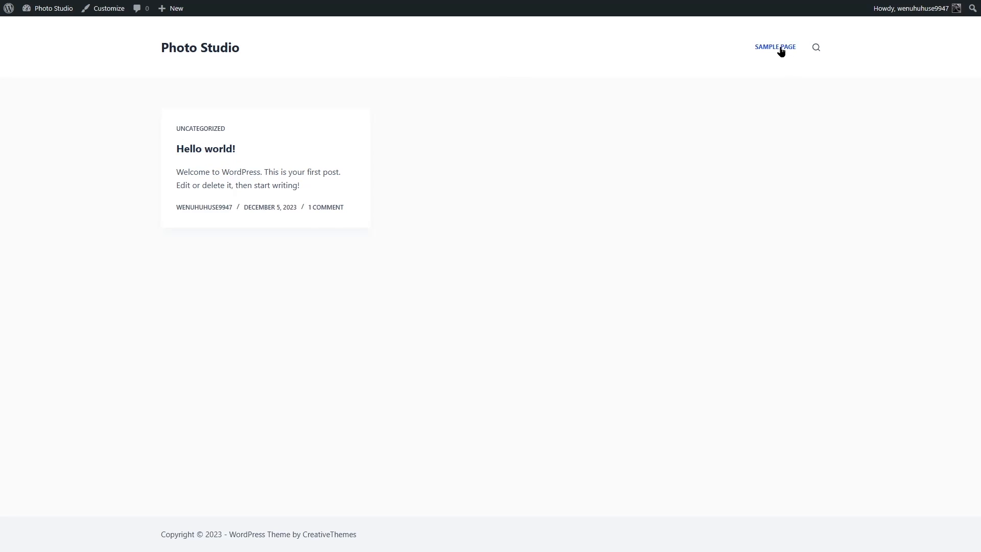
pyautogui.click(816, 48)
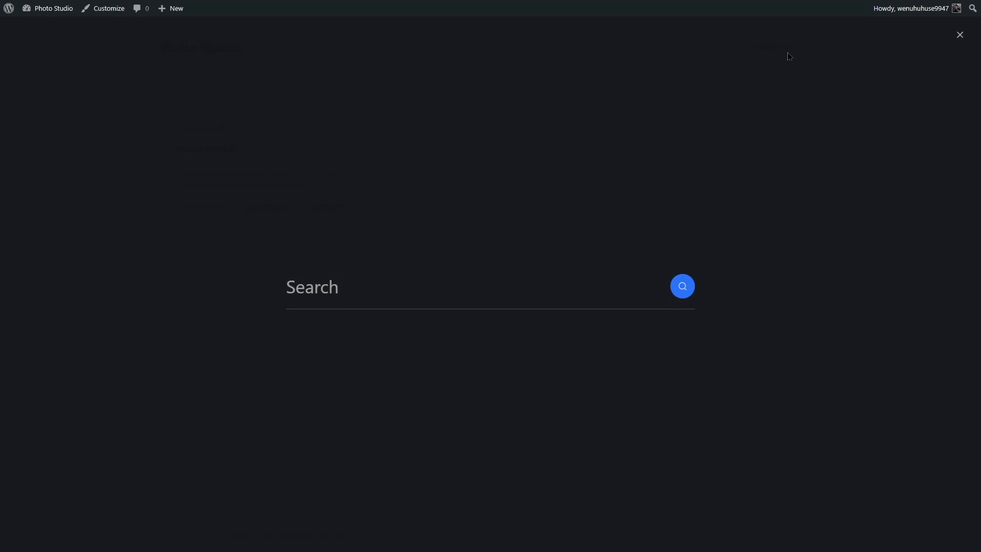
pyautogui.click(954, 45)
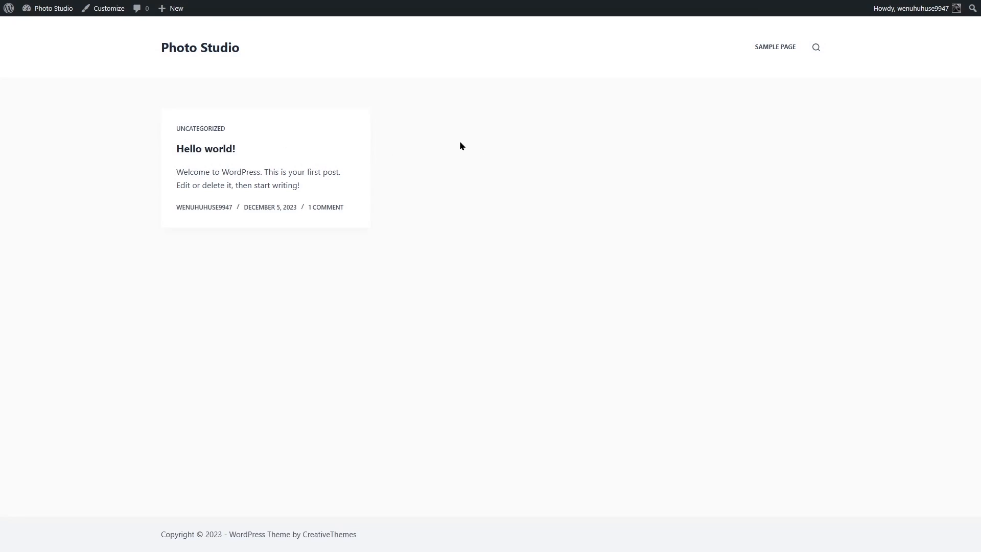
# Return to the dashboard and install the recommended Blocksy Companion plugin from the theme's notice
pyautogui.moveTo(51, 8)
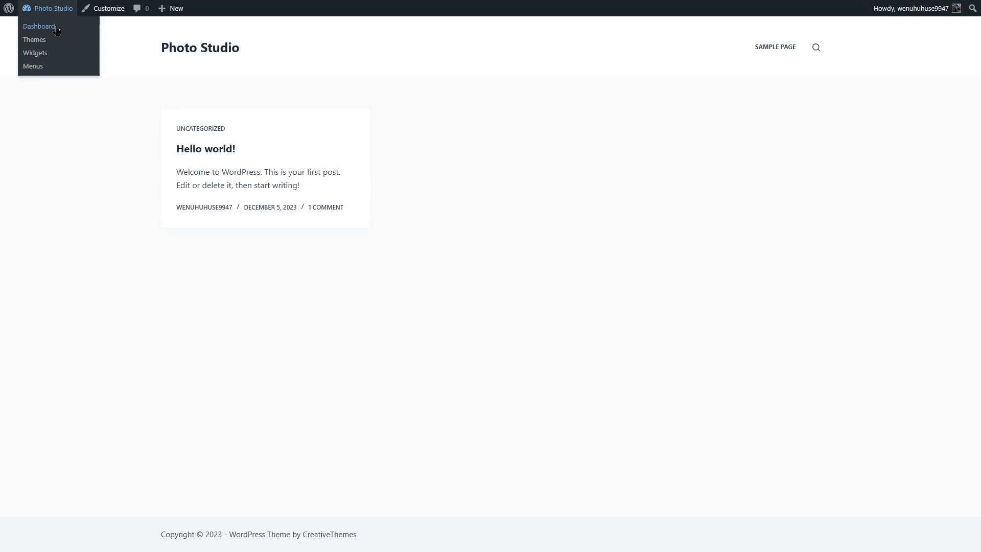
pyautogui.click(39, 26)
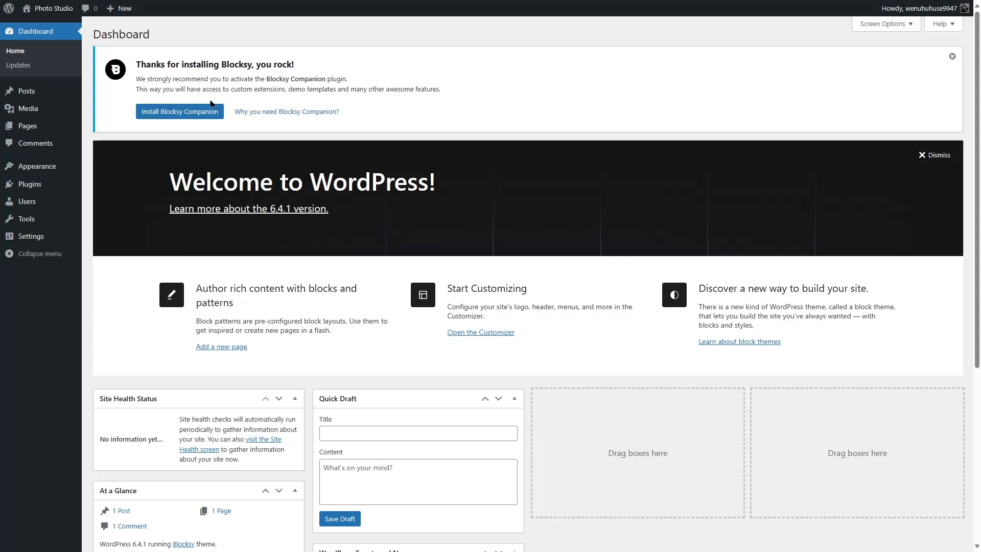
pyautogui.moveTo(204, 89); pyautogui.dragTo(443, 91)
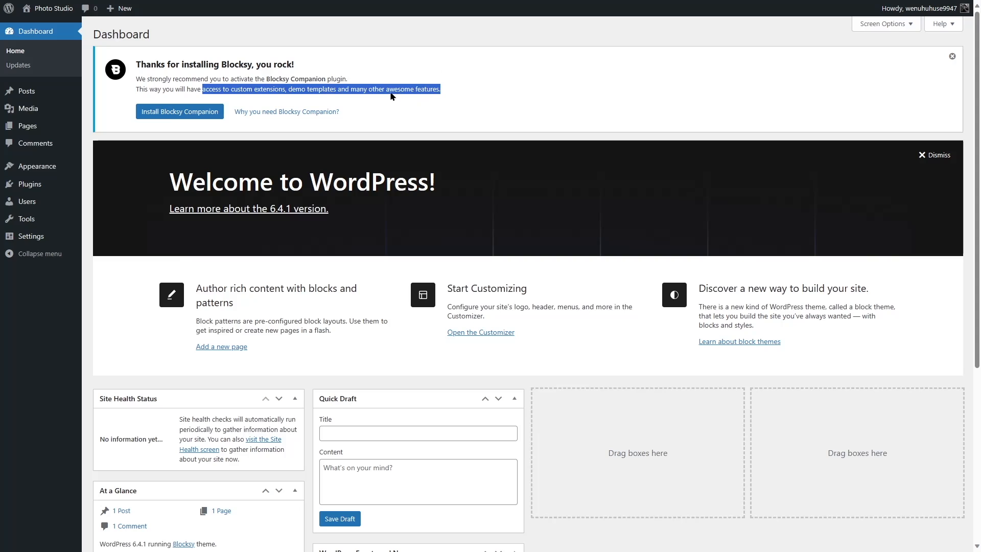
pyautogui.click(261, 82)
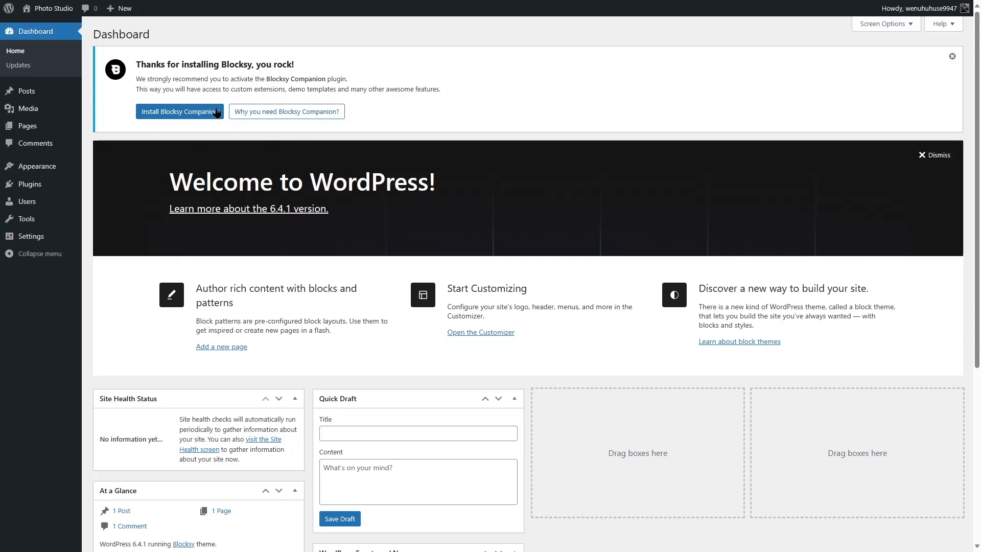
pyautogui.moveTo(288, 90); pyautogui.dragTo(336, 90)
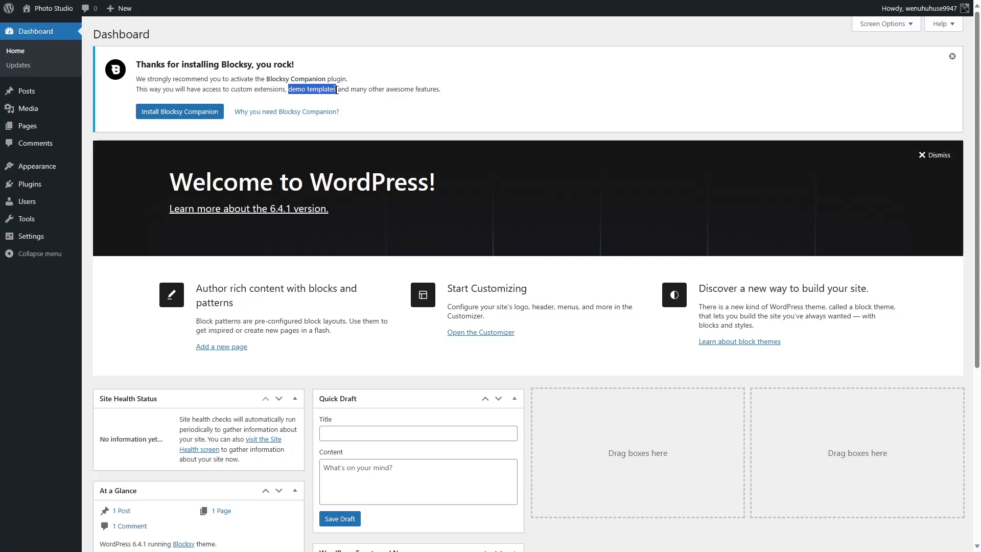
pyautogui.click(256, 86)
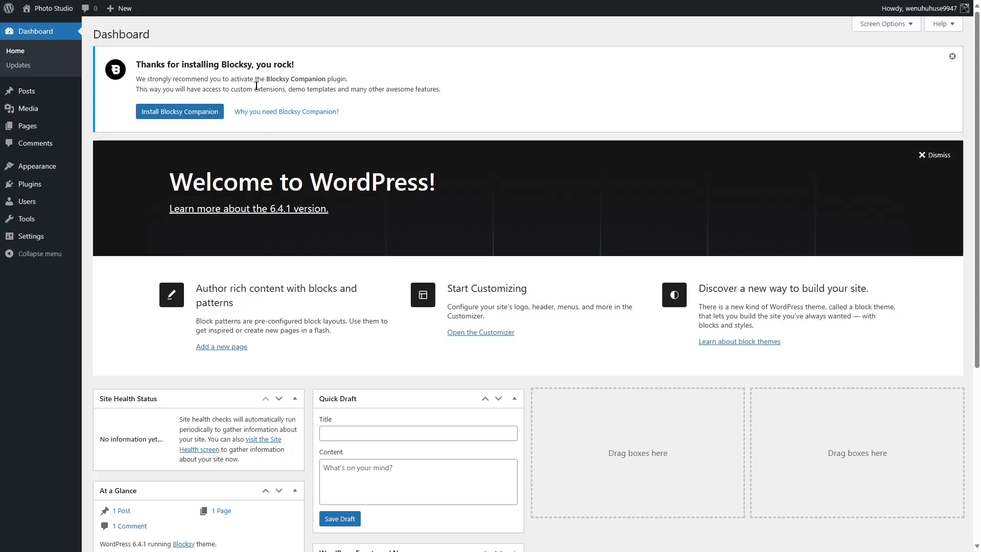
pyautogui.click(185, 113)
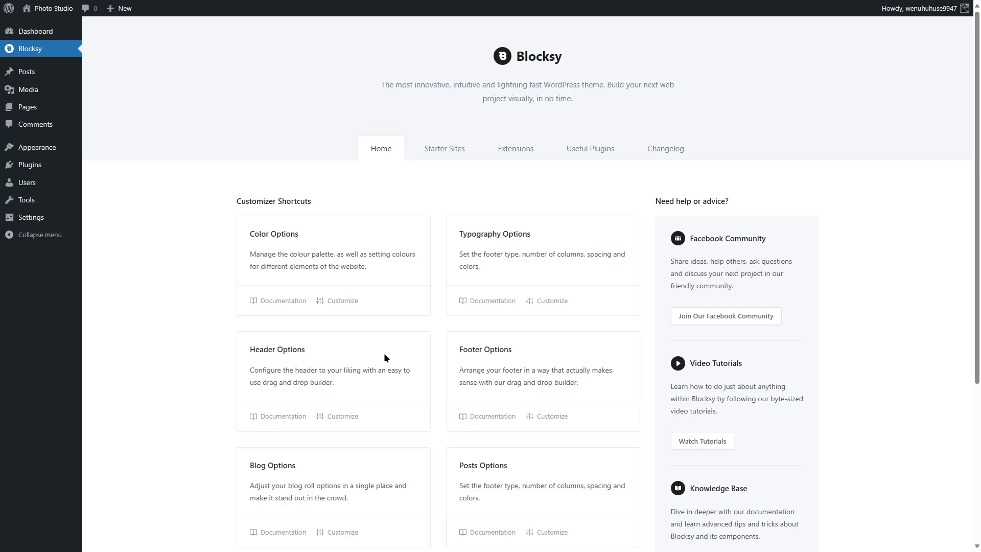
# Look over the customizer shortcuts and help resources on the Blocksy home page
pyautogui.scroll(-4, 429, 366)
pyautogui.scroll(4, 430, 365)
pyautogui.scroll(-3, 707, 358)
pyautogui.scroll(3, 718, 413)
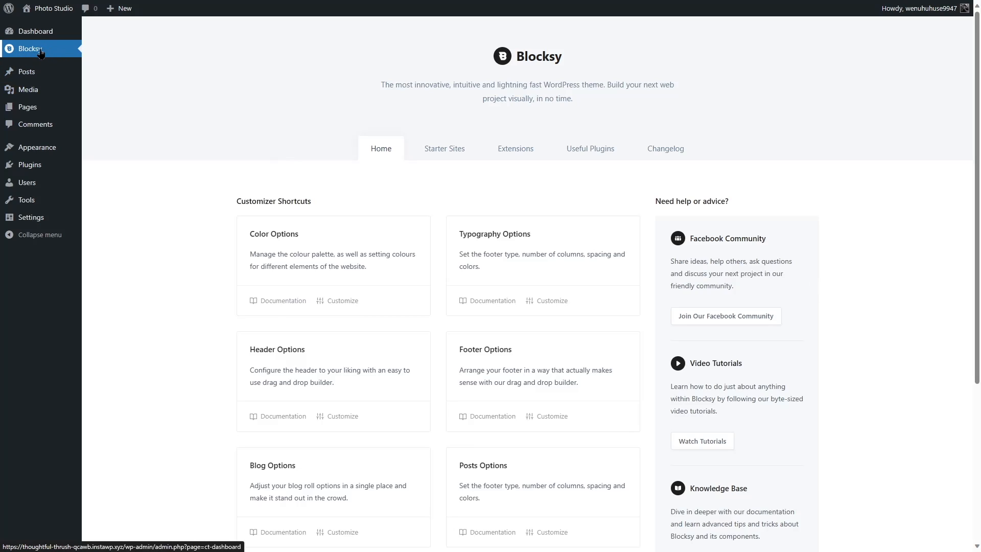
# Examine Blocksy's starter sites and its lists of free and pro extensions
pyautogui.click(467, 151)
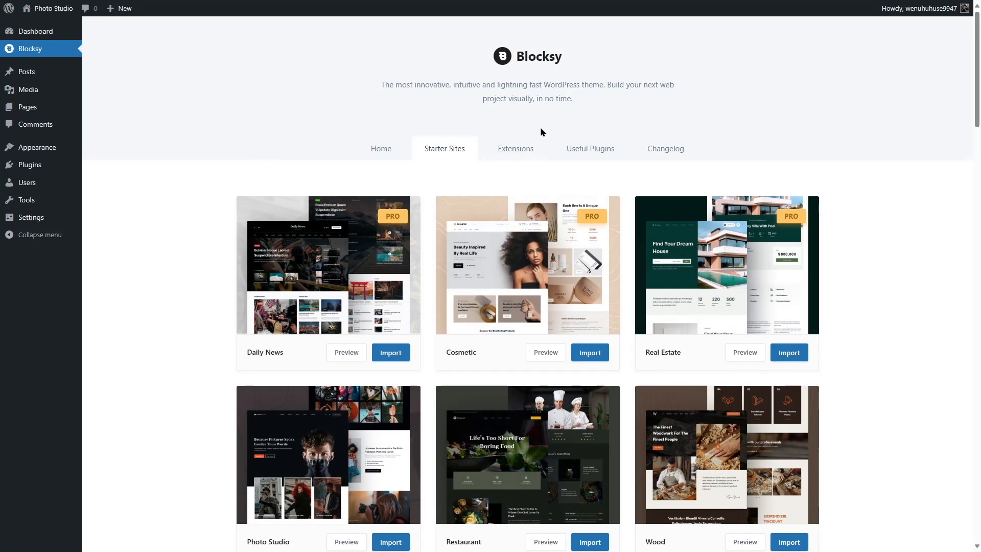
pyautogui.click(507, 154)
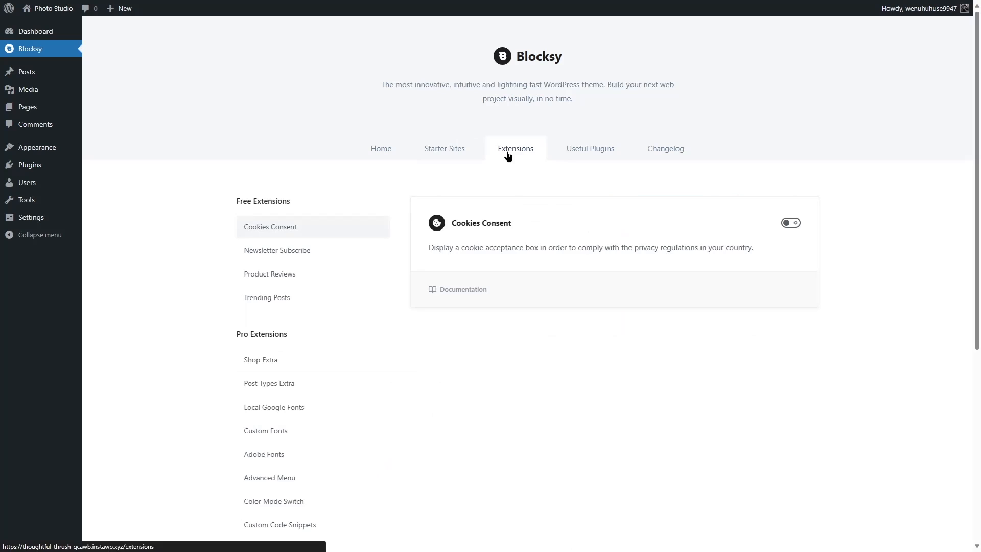
pyautogui.scroll(-3, 344, 287)
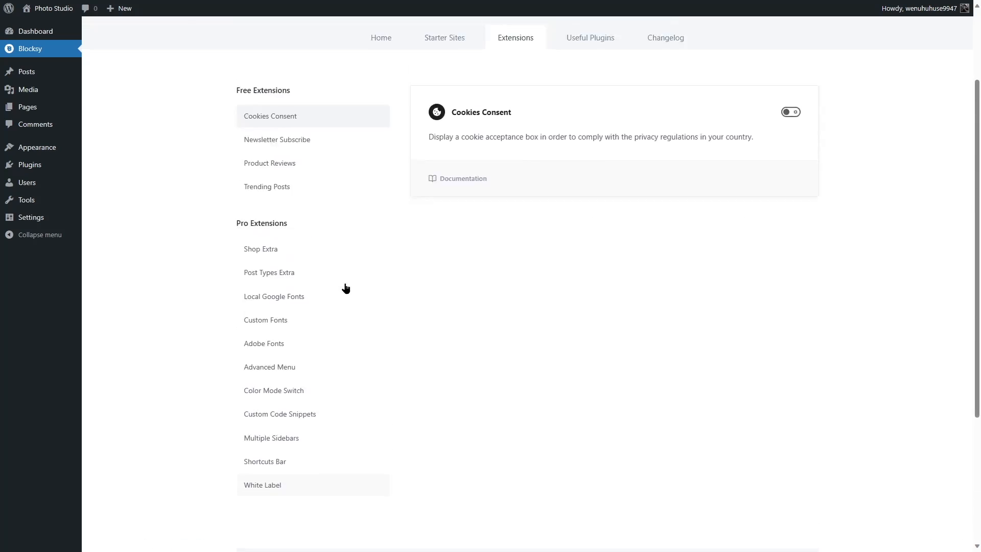
pyautogui.scroll(3, 346, 288)
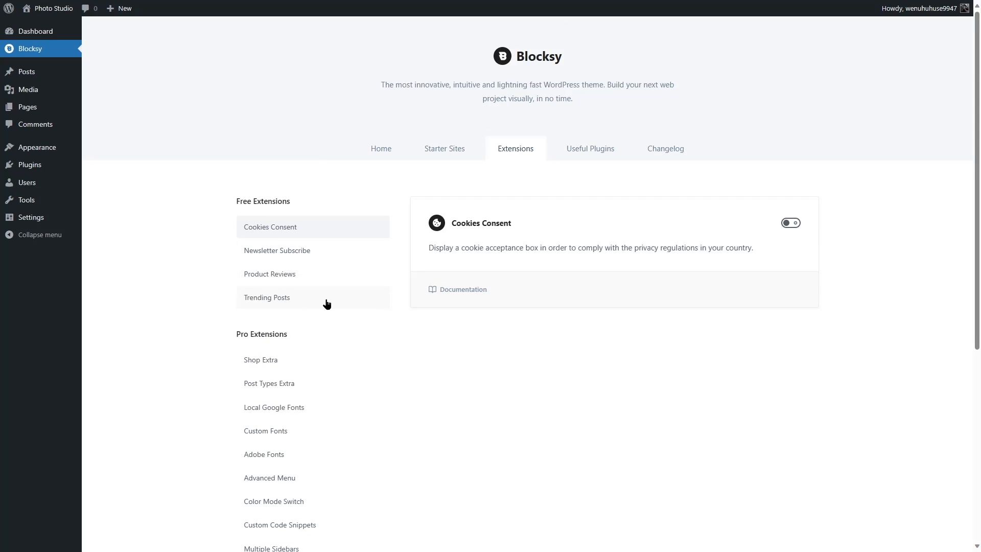
pyautogui.scroll(-5, 287, 357)
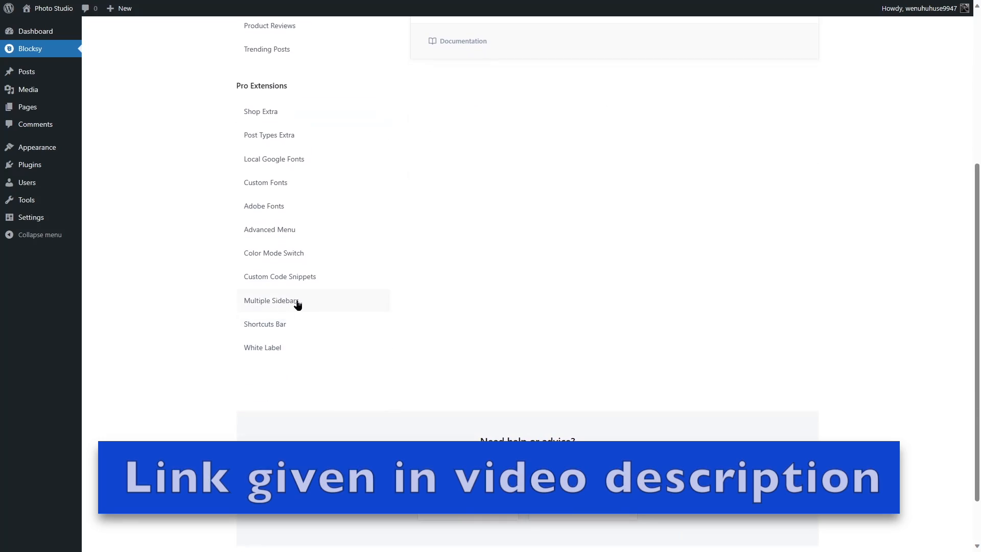
pyautogui.scroll(6, 397, 286)
pyautogui.scroll(-4, 405, 281)
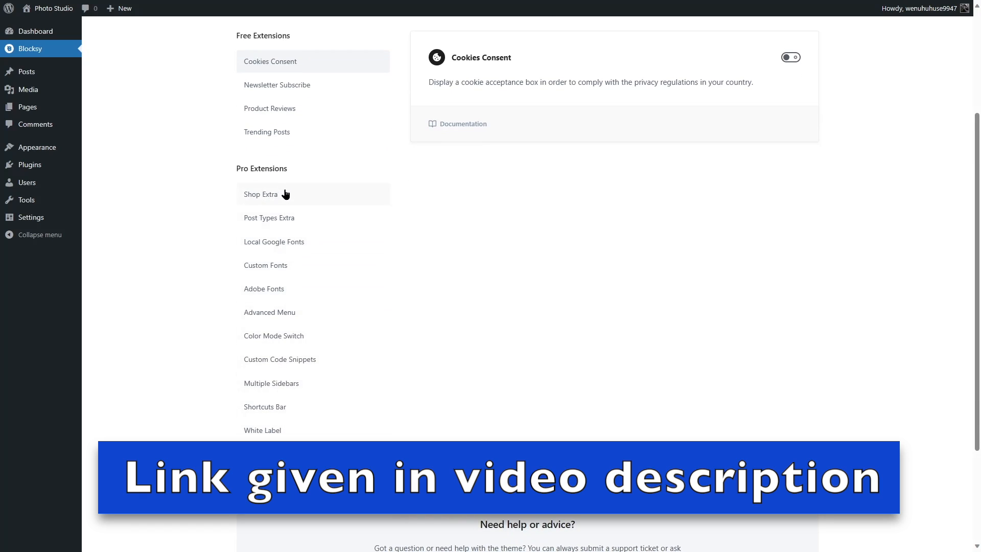
pyautogui.scroll(3, 285, 191)
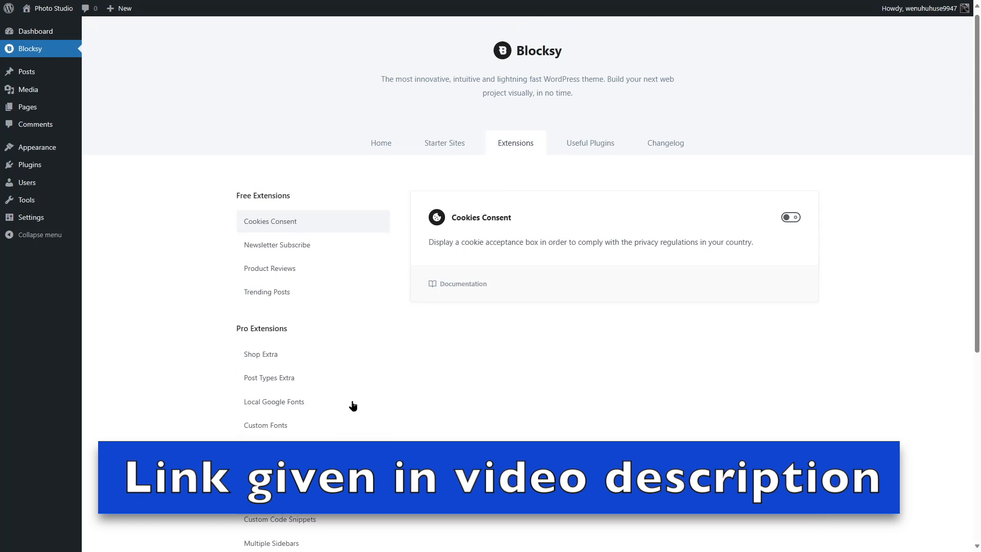
# Review the plugins recommended on Blocksy's Useful Plugins page
pyautogui.click(585, 153)
pyautogui.scroll(-5, 352, 265)
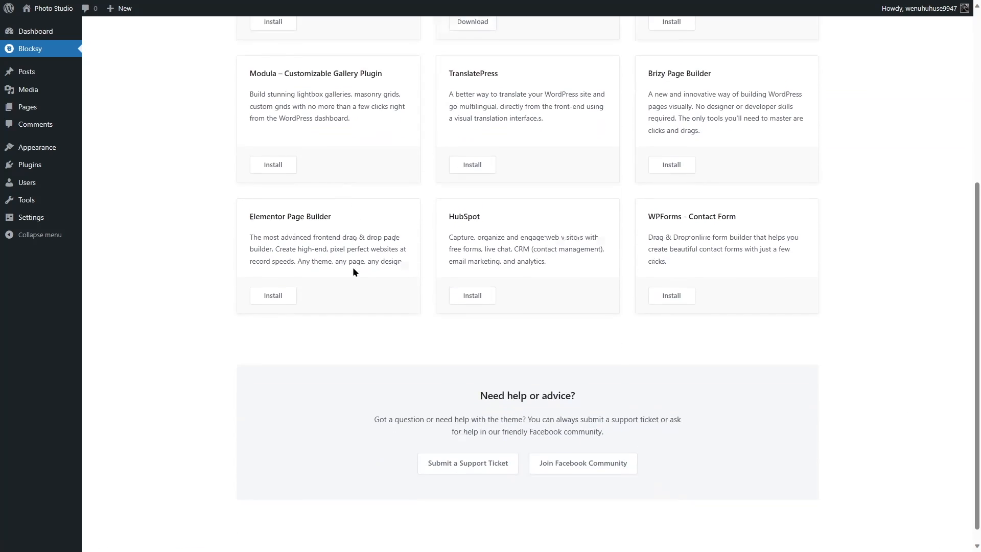
pyautogui.scroll(5, 353, 271)
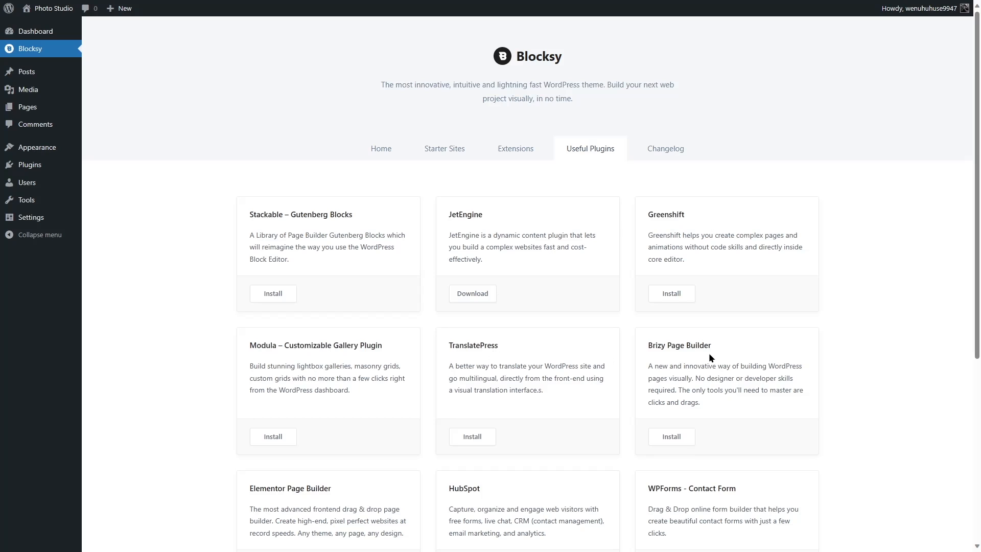
# Check the remaining recommended plugins and browse Blocksy's starter sites, including which page builders they are available for
pyautogui.scroll(-3, 710, 356)
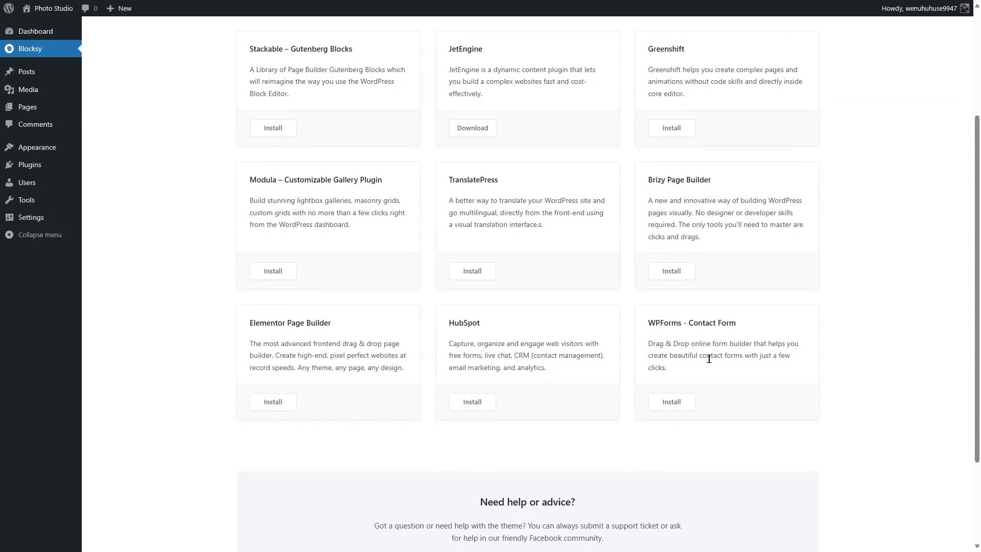
pyautogui.scroll(3, 709, 359)
pyautogui.click(455, 153)
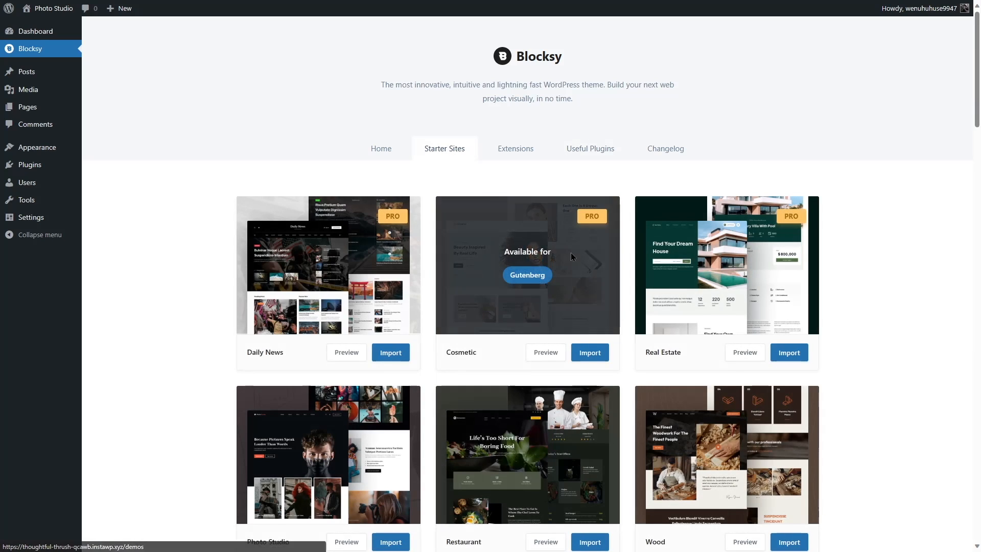
pyautogui.scroll(-18, 562, 240)
pyautogui.scroll(-18, 570, 255)
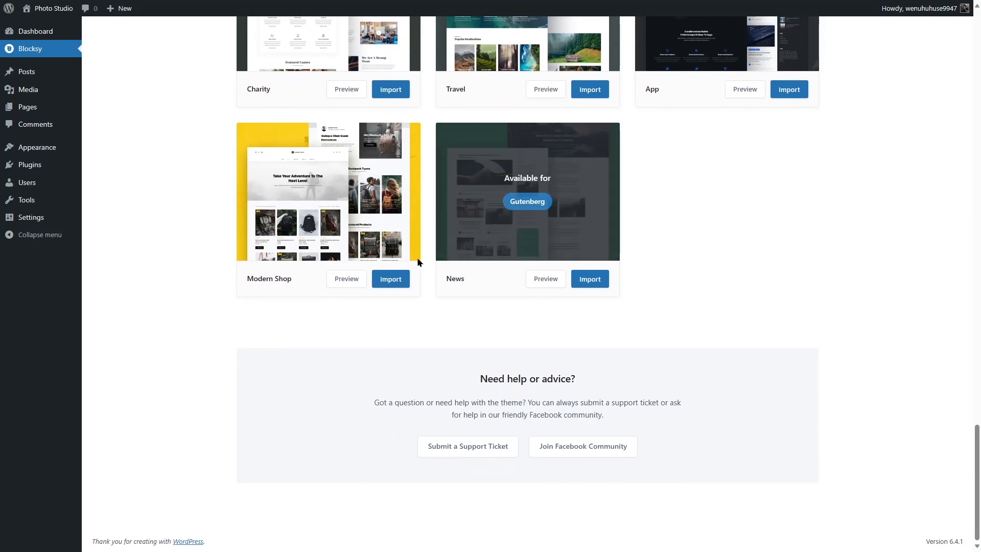
pyautogui.scroll(3, 389, 271)
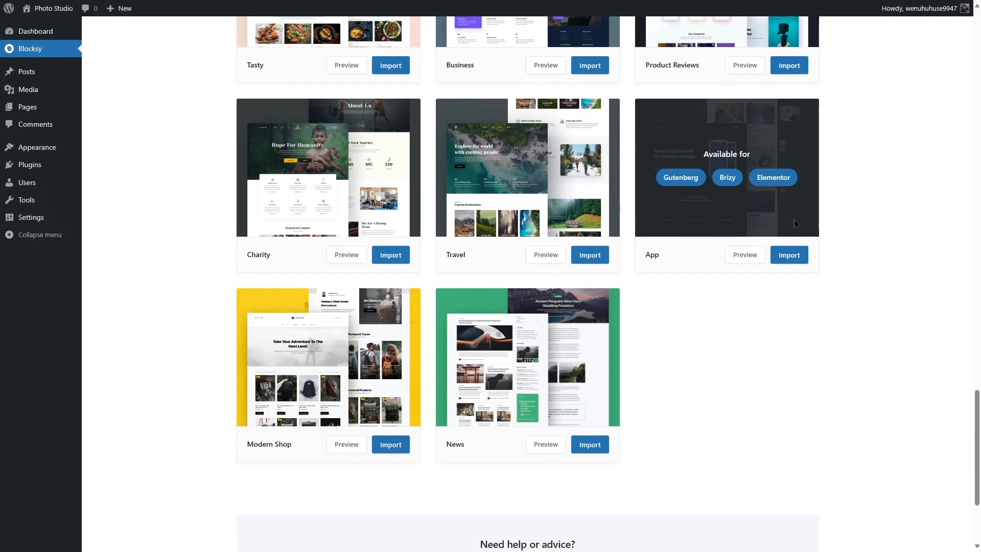
pyautogui.scroll(6, 860, 207)
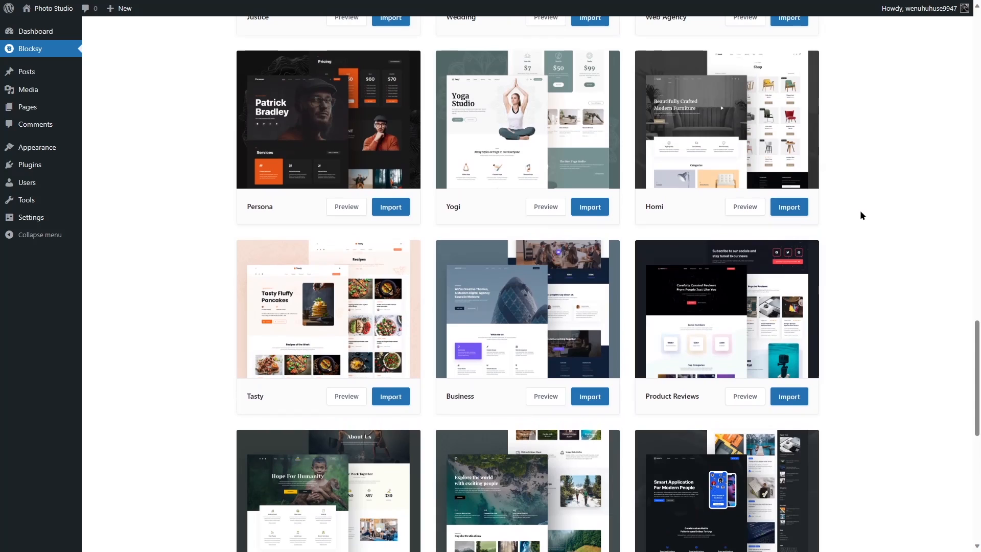
pyautogui.scroll(3, 860, 209)
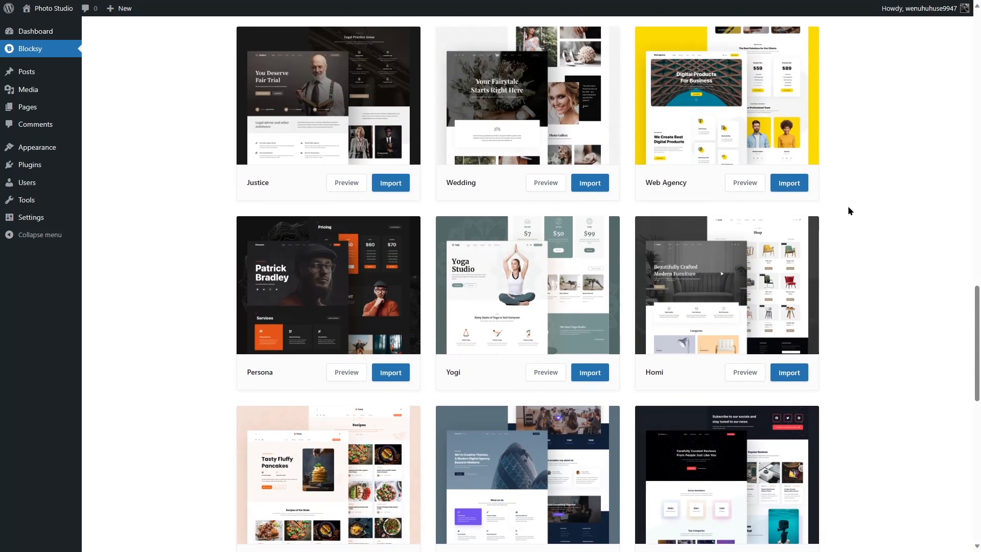
pyautogui.scroll(8, 848, 205)
pyautogui.scroll(9, 715, 352)
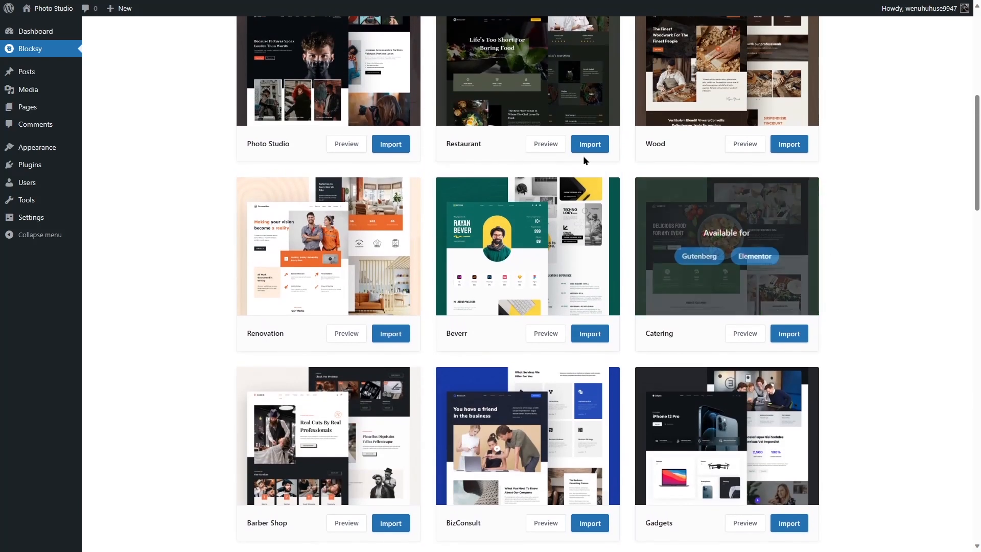
pyautogui.scroll(-13, 734, 314)
pyautogui.scroll(-5, 734, 316)
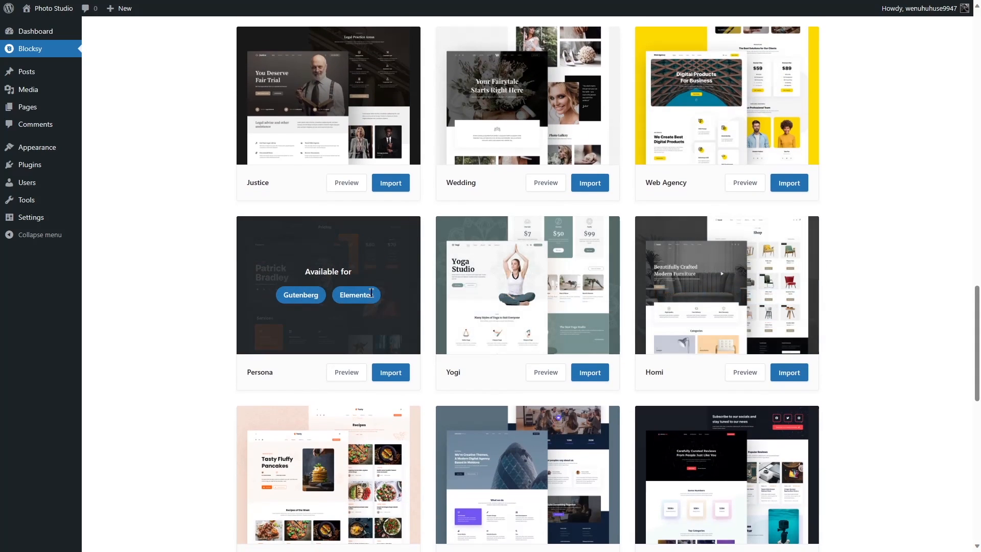
# Preview the Persona starter site and look over its headline, services and videos sections
pyautogui.click(346, 376)
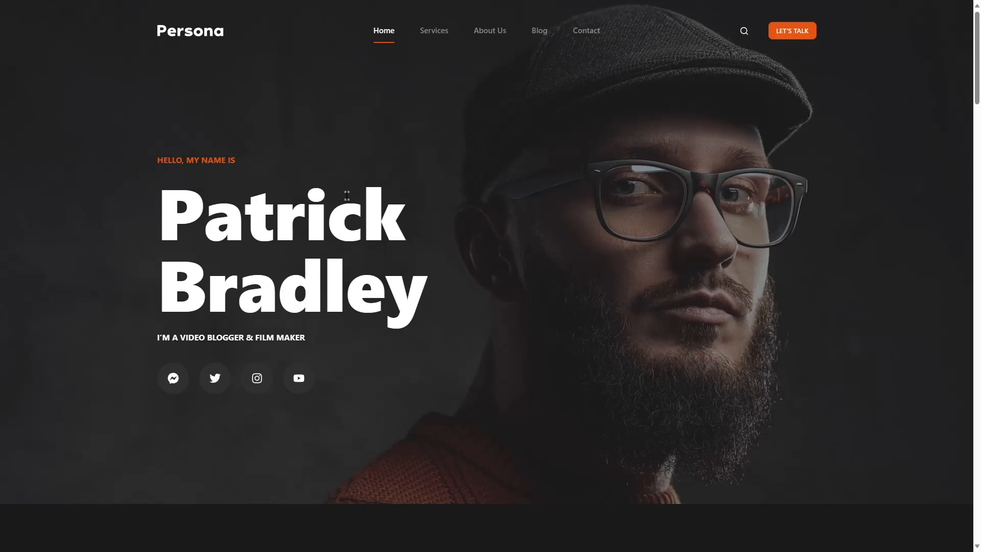
pyautogui.scroll(-8, 248, 209)
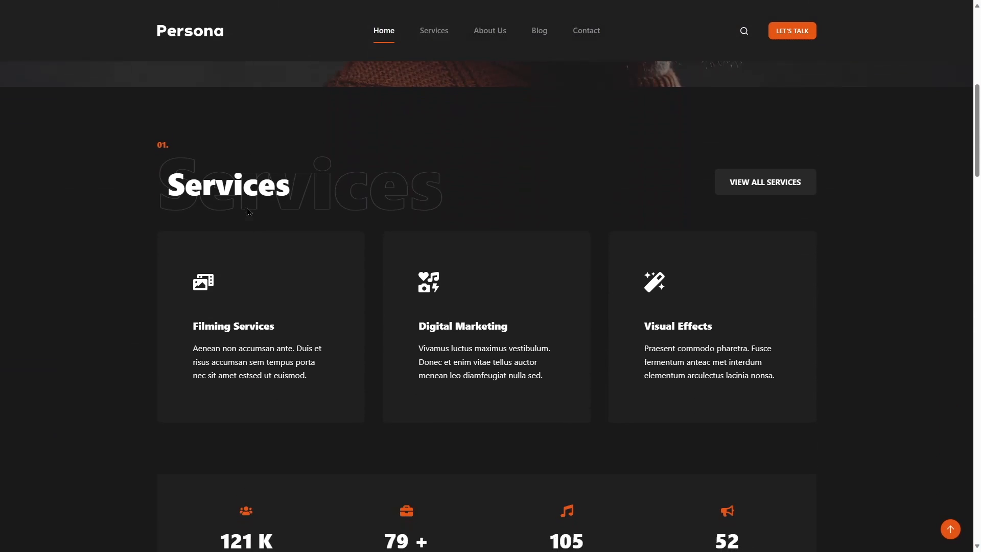
pyautogui.scroll(-3, 248, 211)
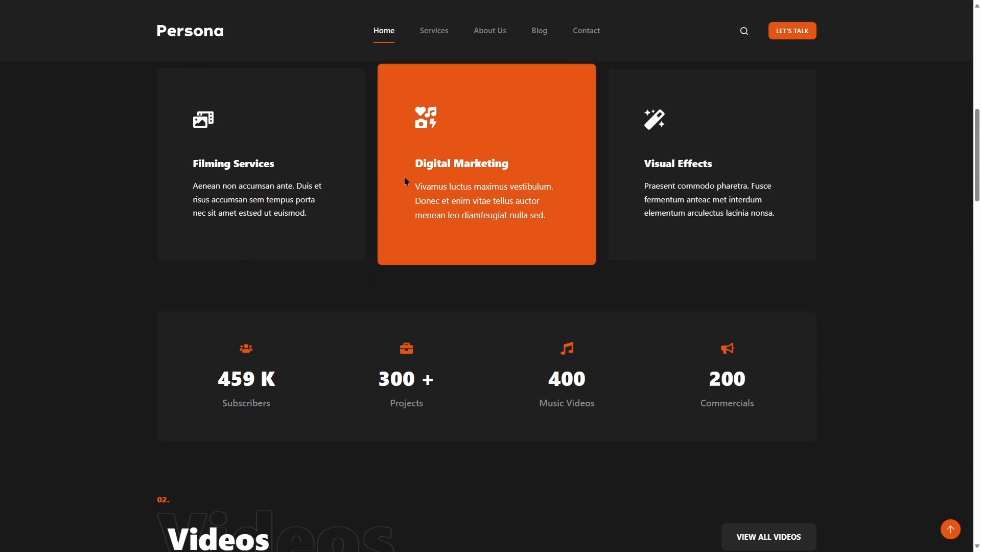
pyautogui.scroll(11, 586, 181)
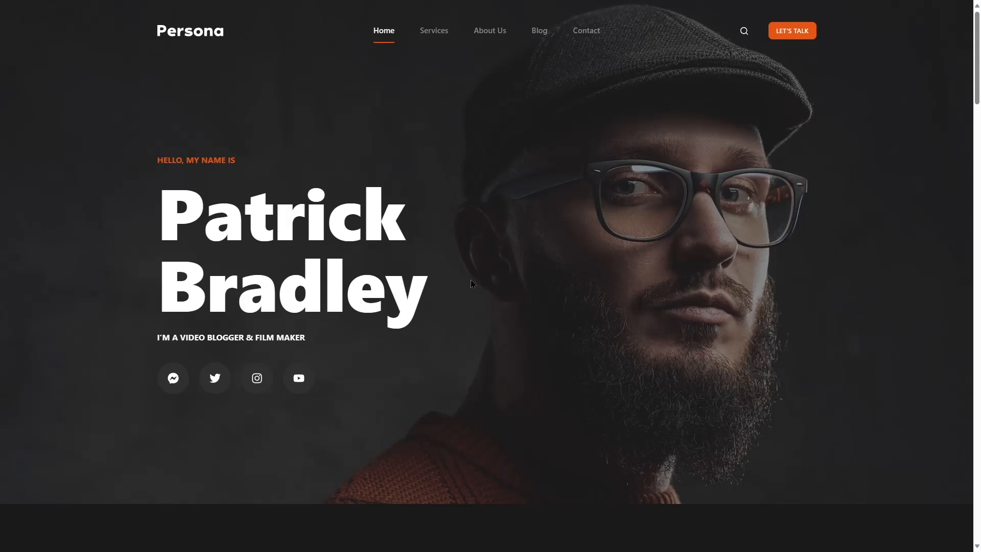
pyautogui.moveTo(148, 225); pyautogui.dragTo(476, 317)
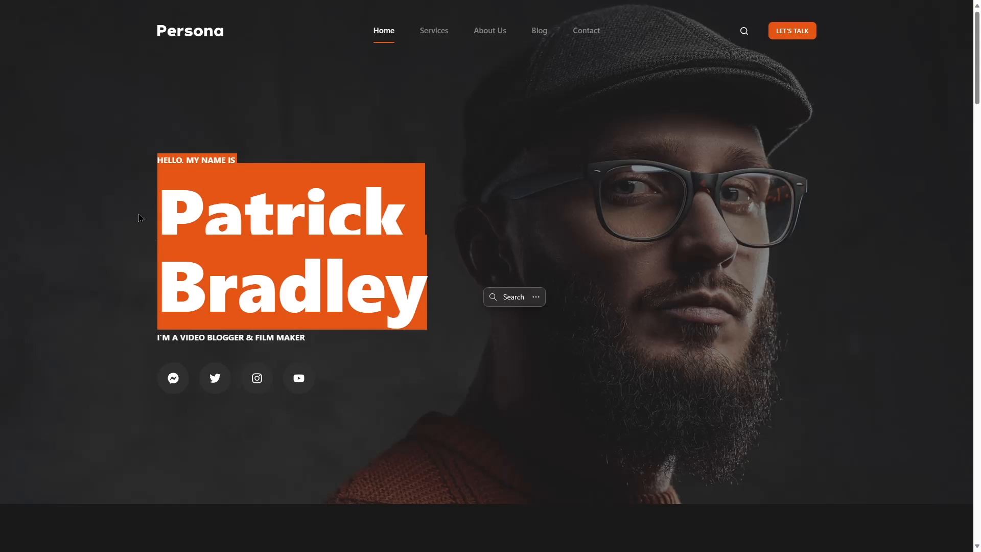
pyautogui.click(325, 250)
pyautogui.moveTo(173, 228); pyautogui.dragTo(433, 291)
pyautogui.click(366, 339)
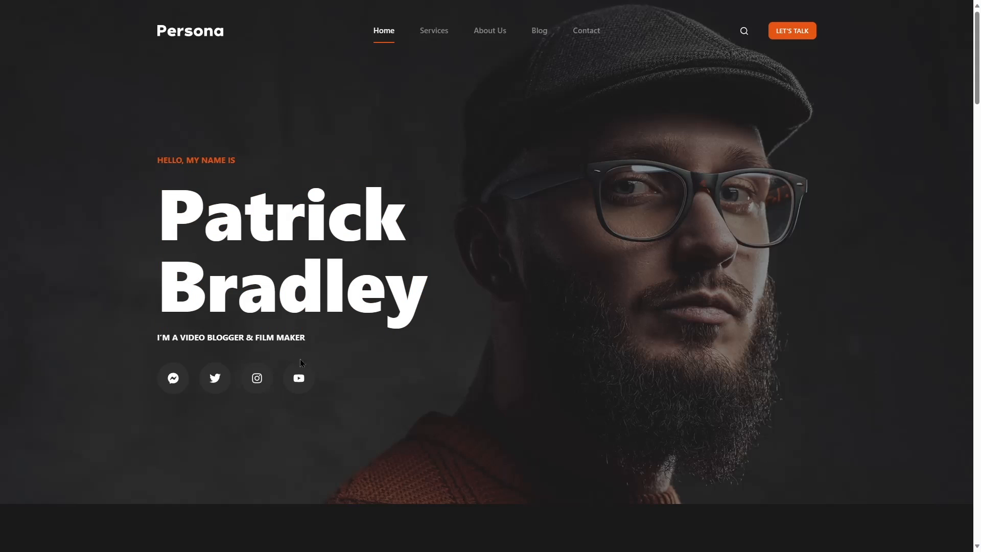
pyautogui.scroll(-10, 831, 213)
pyautogui.scroll(-8, 833, 213)
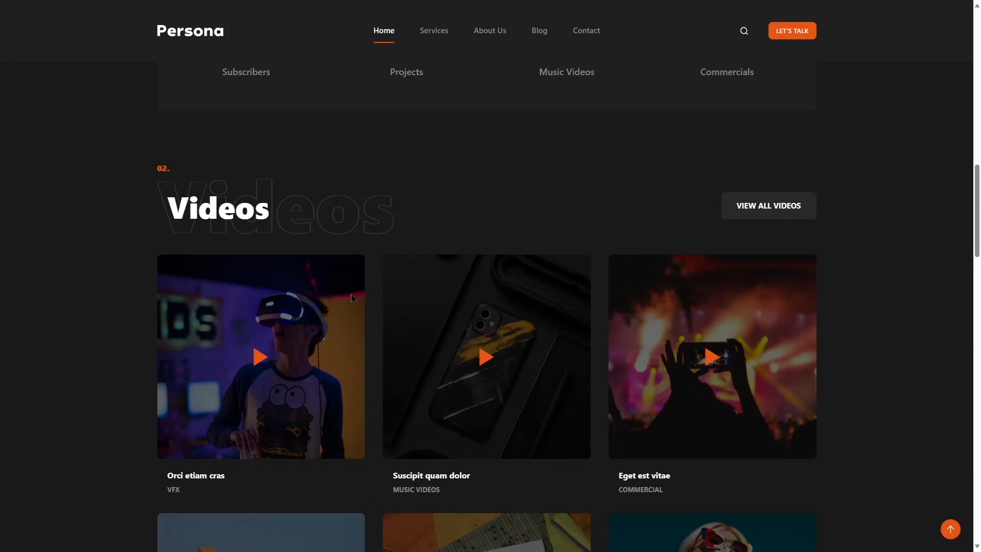
pyautogui.scroll(8, 352, 297)
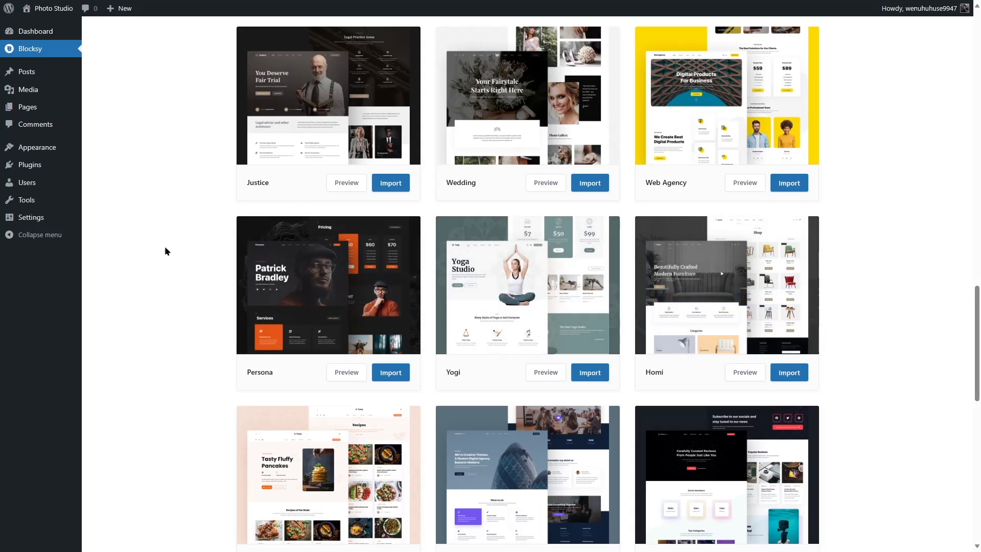
# Return to the list of starter sites and preview the Photo Studio demo's homepage
pyautogui.scroll(5, 174, 245)
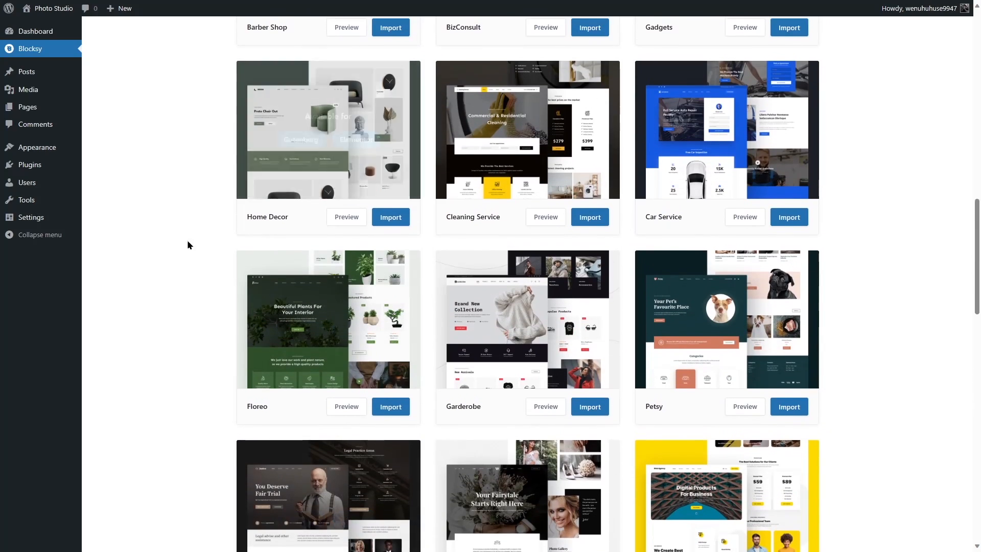
pyautogui.scroll(15, 187, 241)
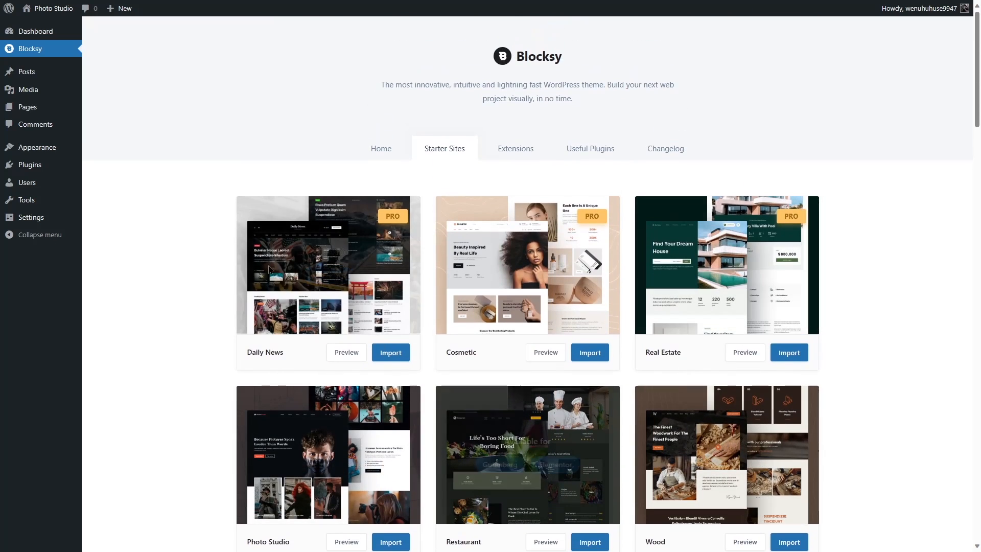
pyautogui.scroll(-3, 680, 296)
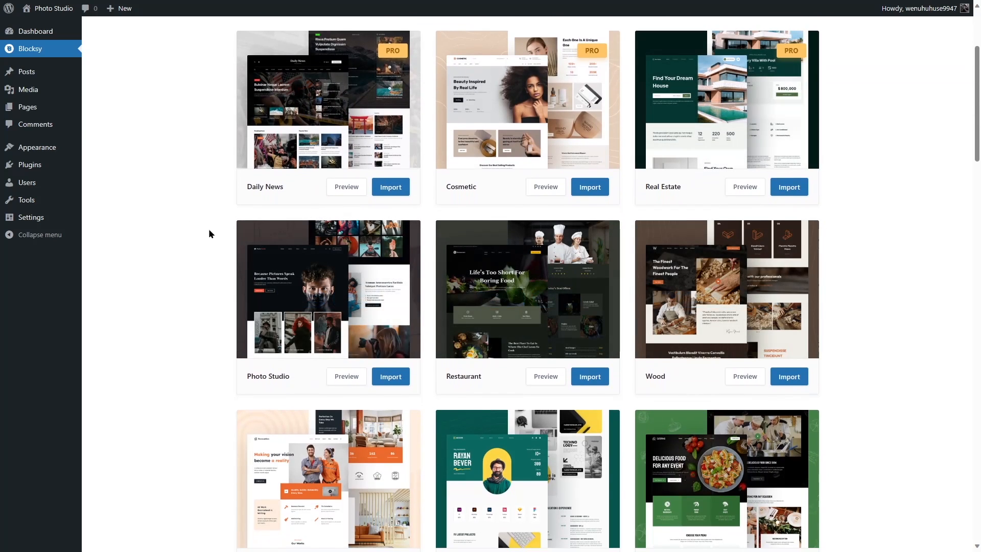
pyautogui.scroll(2, 280, 347)
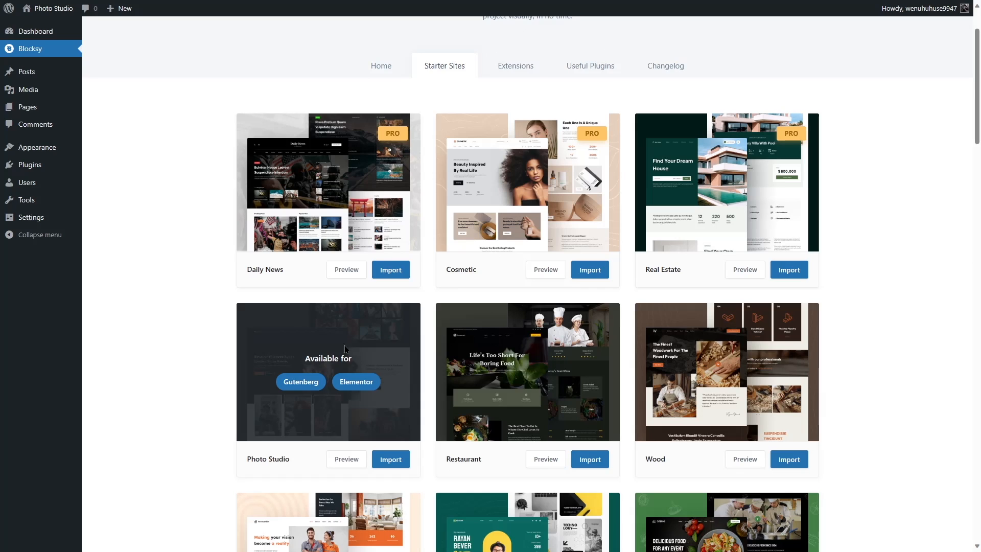
pyautogui.click(351, 466)
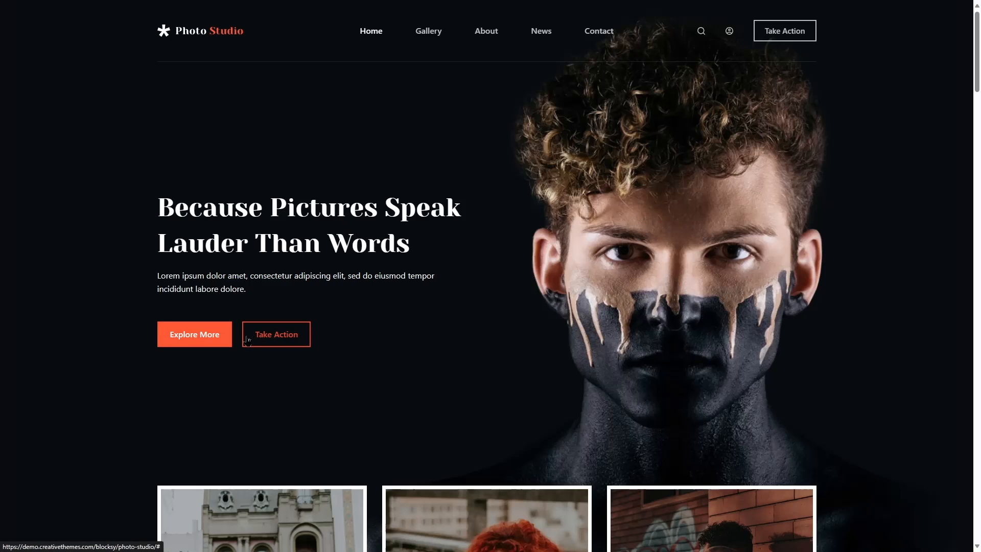
pyautogui.scroll(-10, 246, 337)
pyautogui.scroll(-8, 246, 338)
pyautogui.scroll(11, 246, 337)
pyautogui.scroll(2, 247, 339)
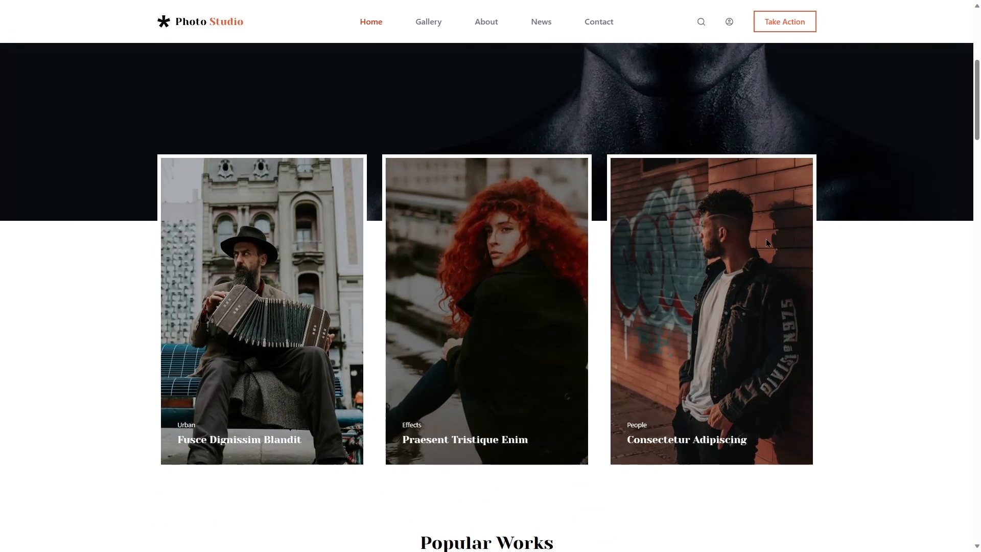
pyautogui.scroll(2, 559, 296)
# View the first four Popular Works photos of the Photo Studio demo in the enlarged image viewer and close it
pyautogui.scroll(-8, 559, 296)
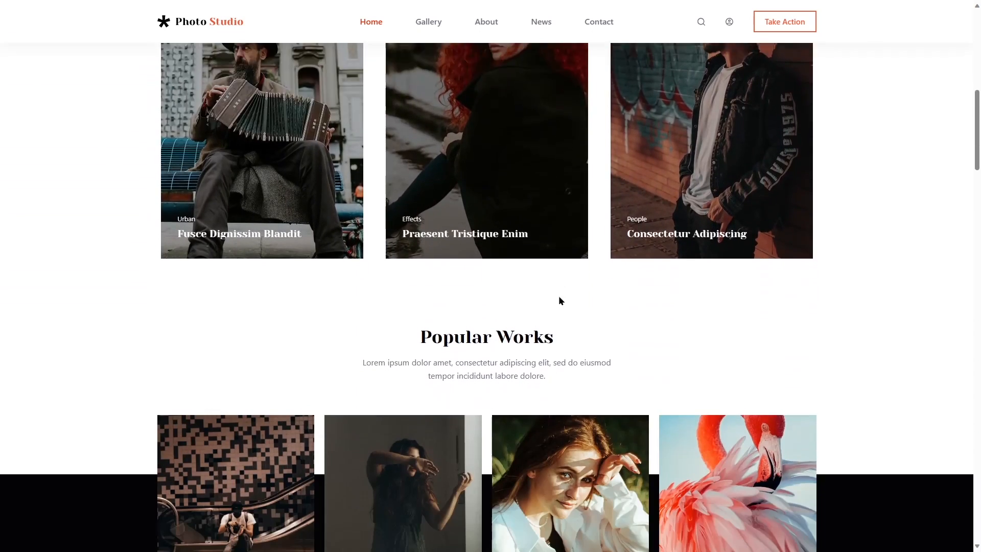
pyautogui.scroll(-2, 474, 285)
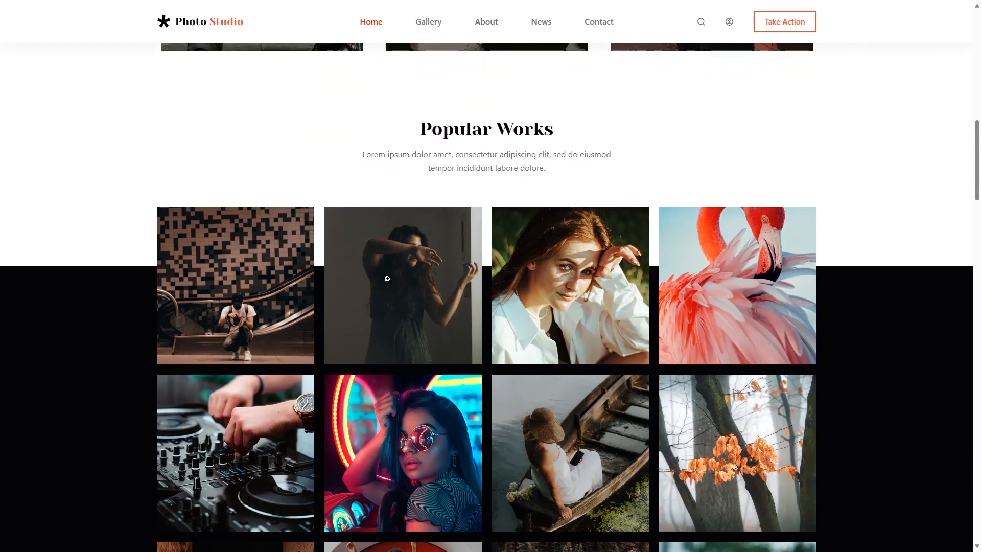
pyautogui.click(279, 305)
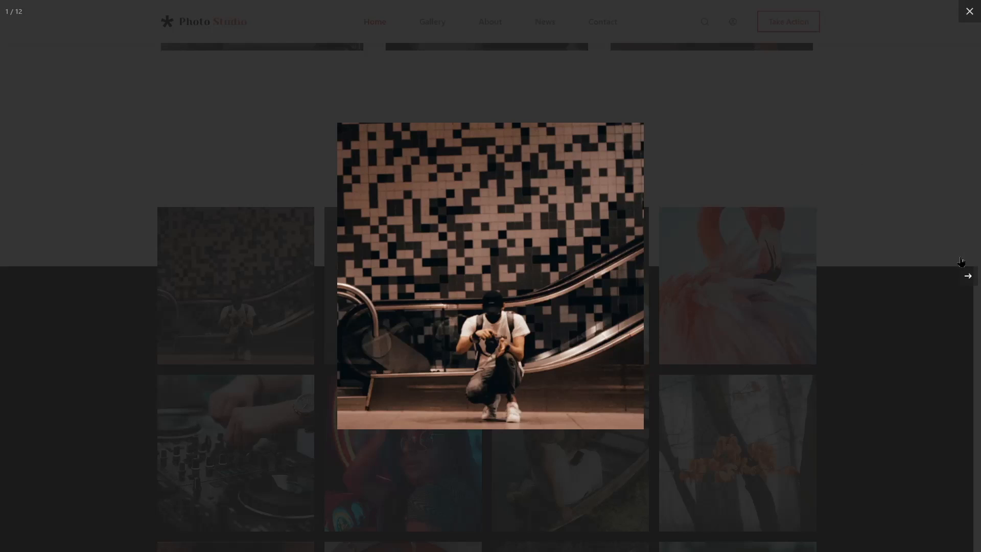
pyautogui.click(967, 275)
pyautogui.click(968, 275)
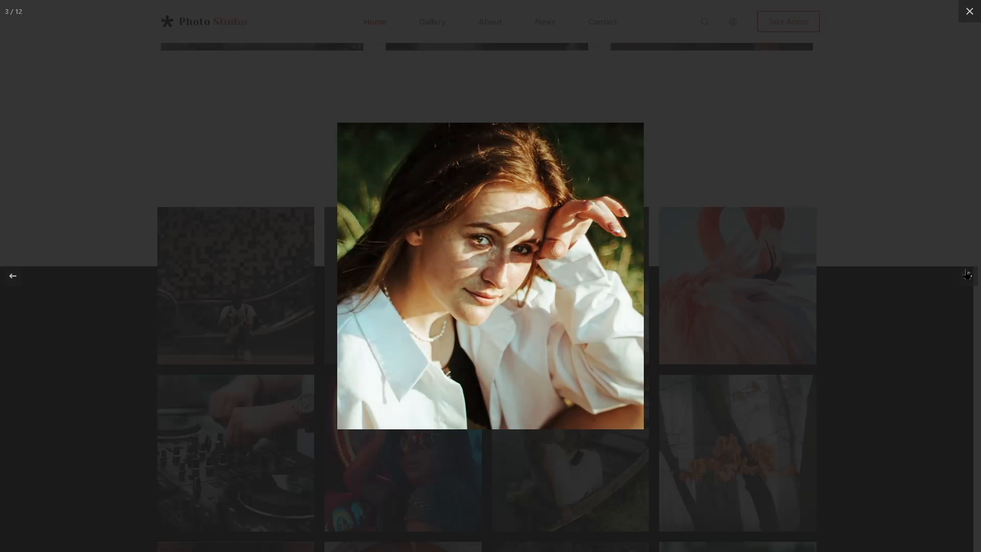
pyautogui.click(966, 275)
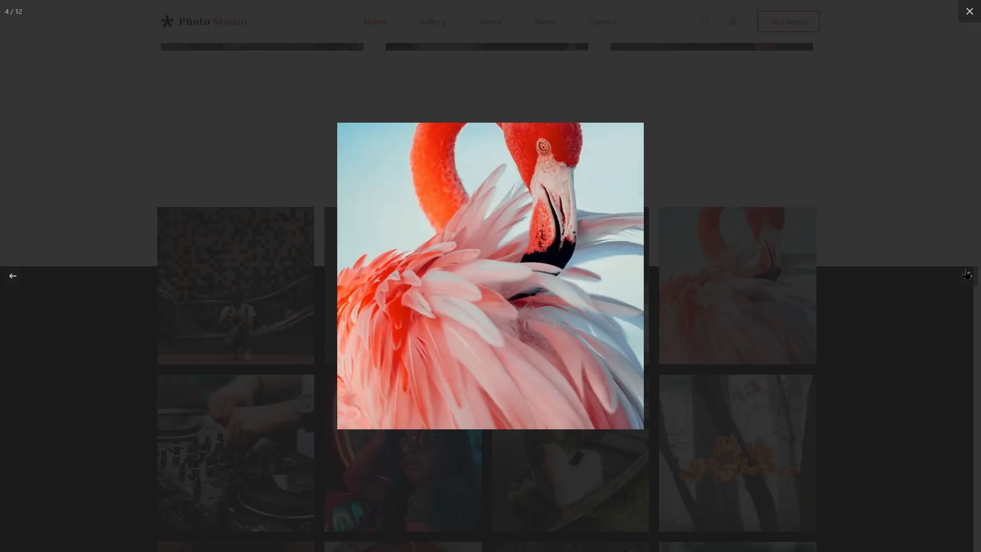
pyautogui.click(970, 12)
# Examine the rest of the Photo Studio demo homepage, from the projects and photographer profile to the newsletter section
pyautogui.scroll(-6, 544, 226)
pyautogui.scroll(5, 544, 227)
pyautogui.scroll(-10, 544, 225)
pyautogui.scroll(2, 473, 250)
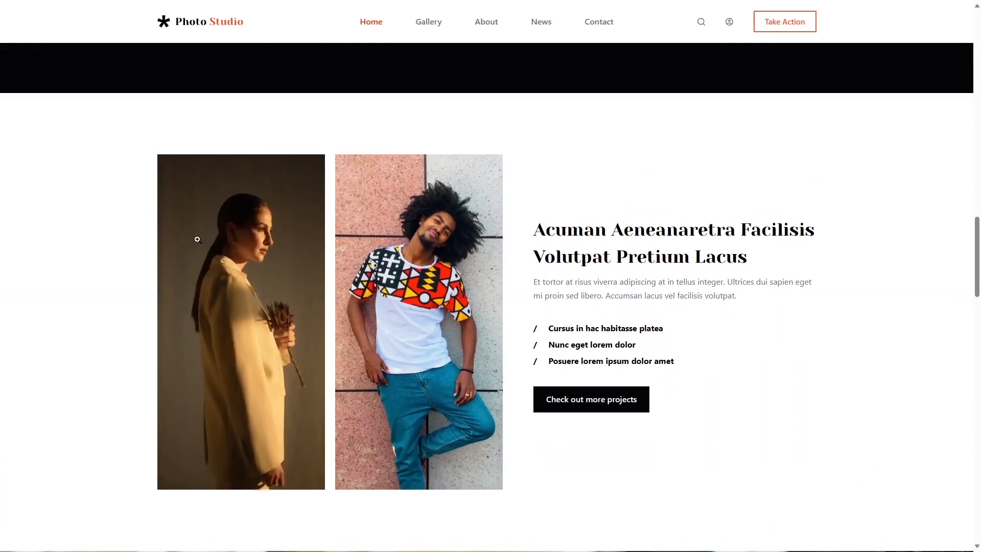
pyautogui.scroll(-10, 370, 270)
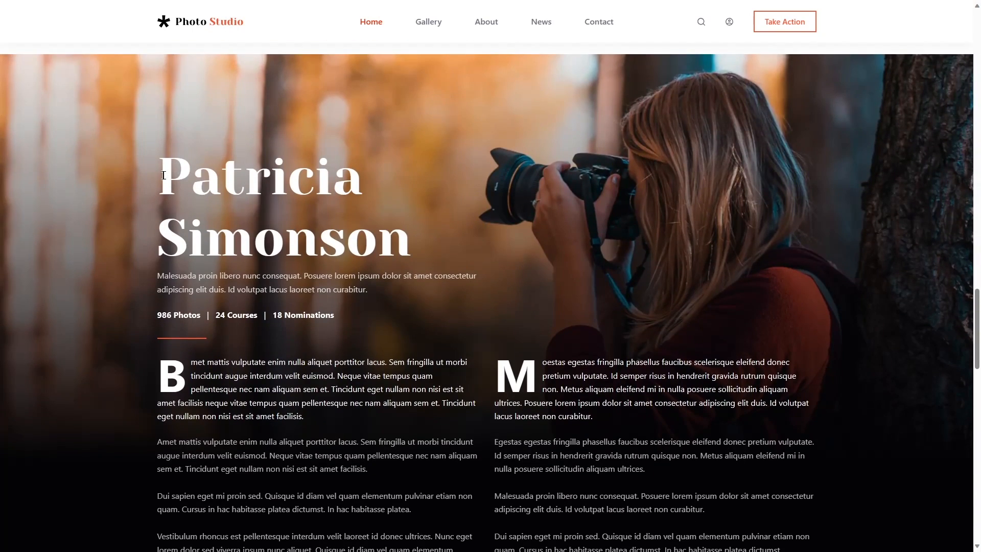
pyautogui.moveTo(163, 175); pyautogui.dragTo(432, 240)
pyautogui.click(287, 283)
pyautogui.scroll(-8, 272, 253)
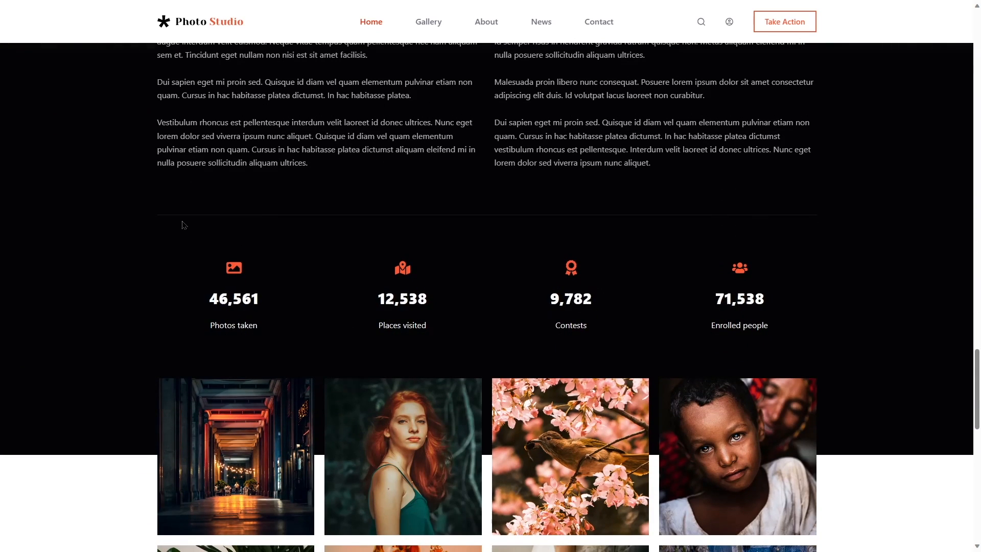
pyautogui.scroll(-15, 464, 268)
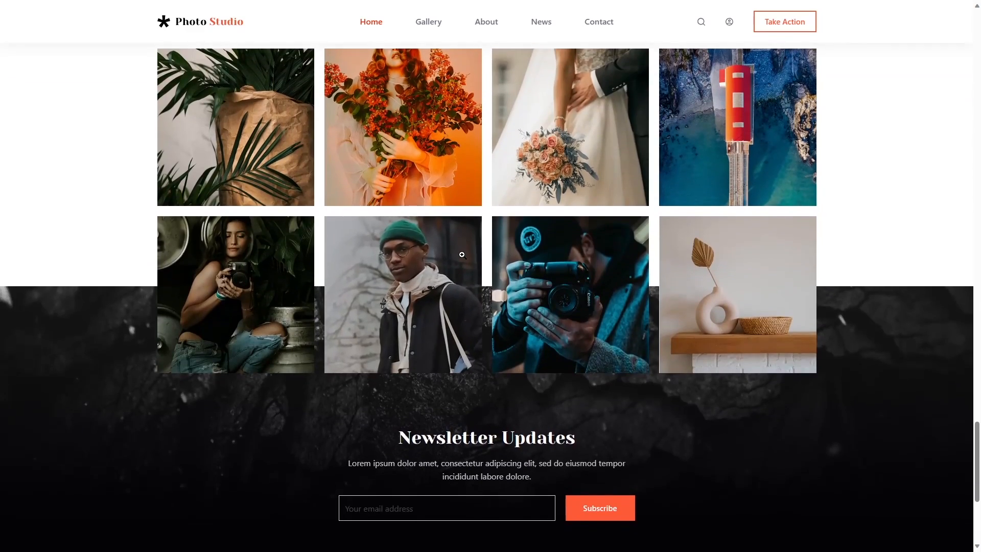
pyautogui.scroll(20, 571, 356)
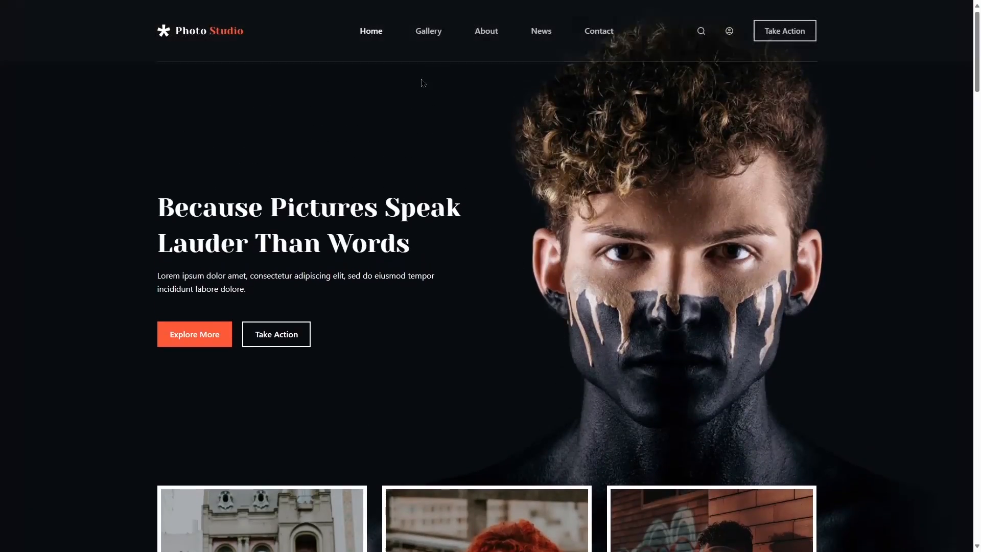
# Look through the photo grid on the Photo Studio demo's Gallery page
pyautogui.click(429, 36)
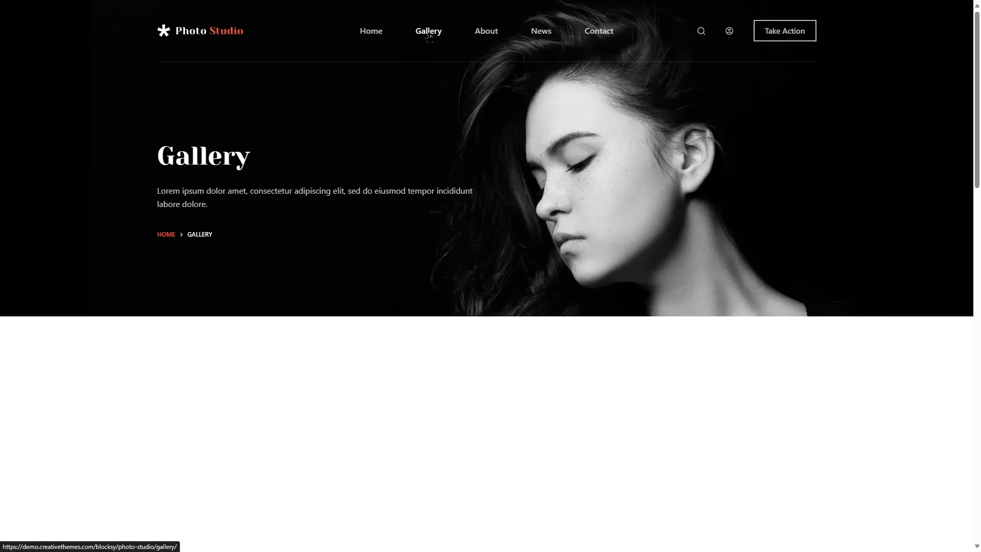
pyautogui.scroll(-8, 360, 223)
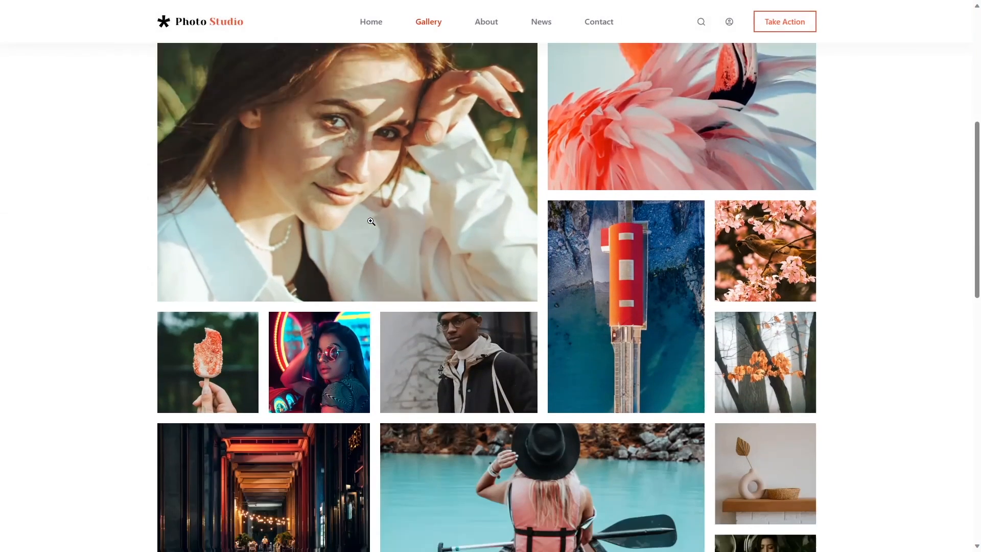
pyautogui.scroll(-7, 319, 370)
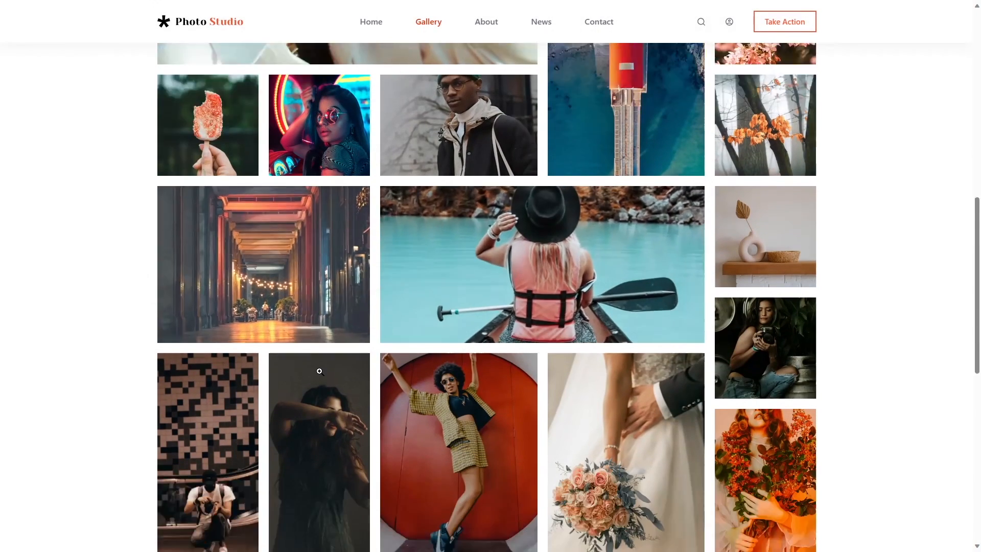
pyautogui.scroll(15, 320, 369)
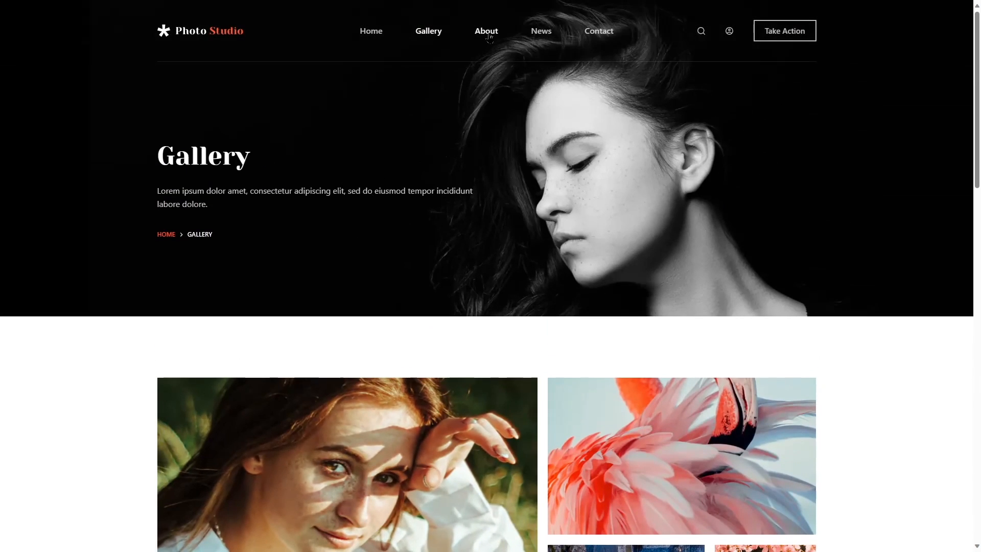
# View the Photo Studio demo's About page, including its headline and the sections below it
pyautogui.click(488, 33)
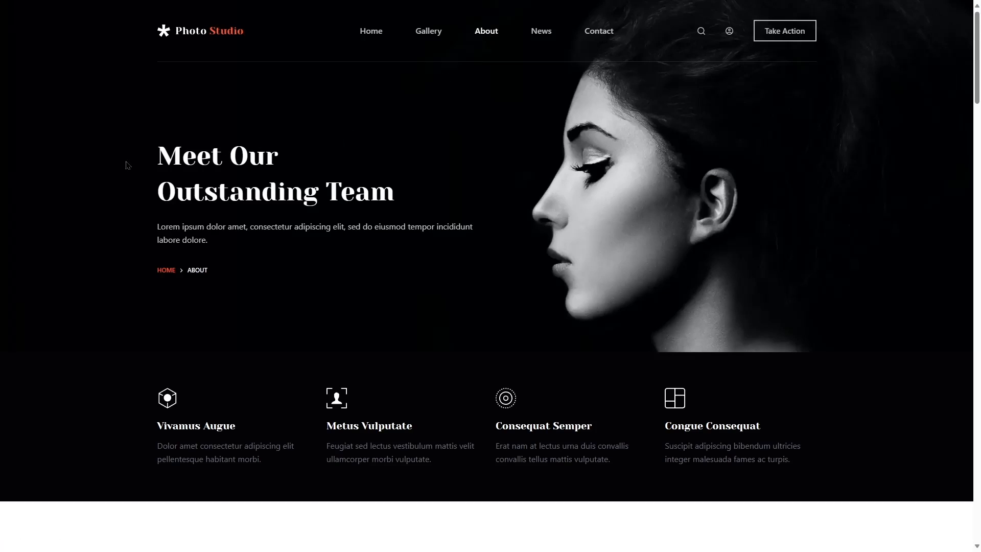
pyautogui.moveTo(137, 161); pyautogui.dragTo(394, 190)
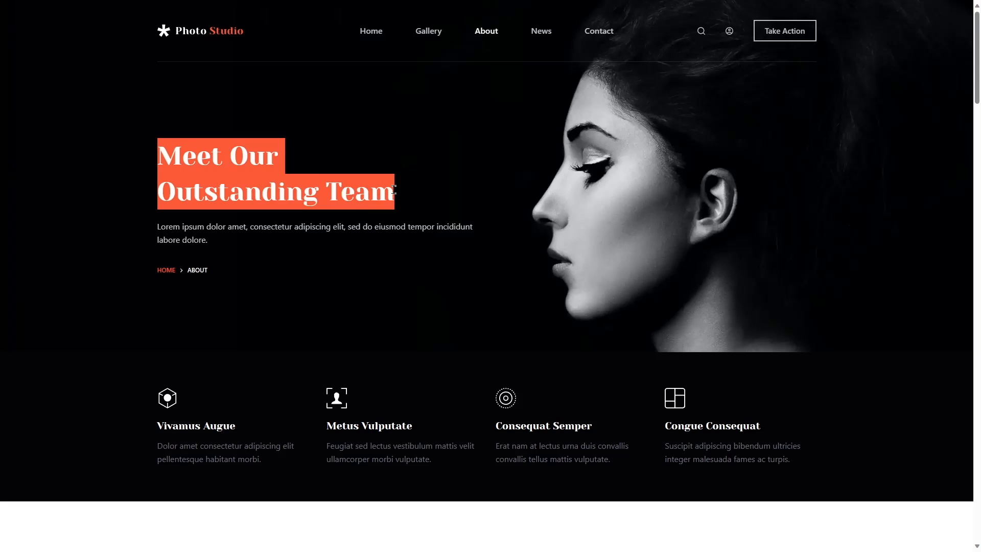
pyautogui.click(137, 149)
pyautogui.moveTo(148, 163); pyautogui.dragTo(388, 185)
pyautogui.click(344, 279)
pyautogui.scroll(-8, 428, 260)
pyautogui.scroll(8, 428, 260)
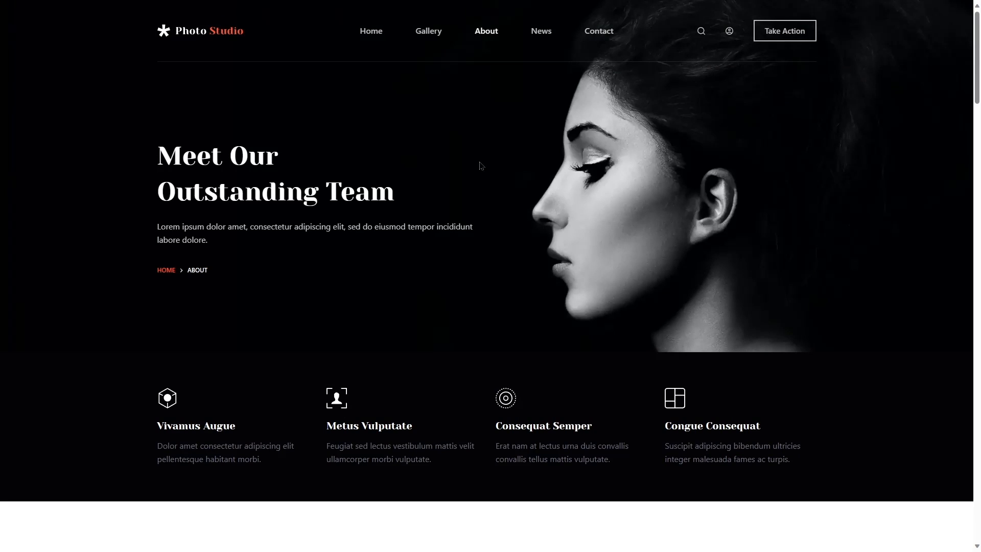
# Look over the articles and recent posts on the Photo Studio demo's News page
pyautogui.click(552, 37)
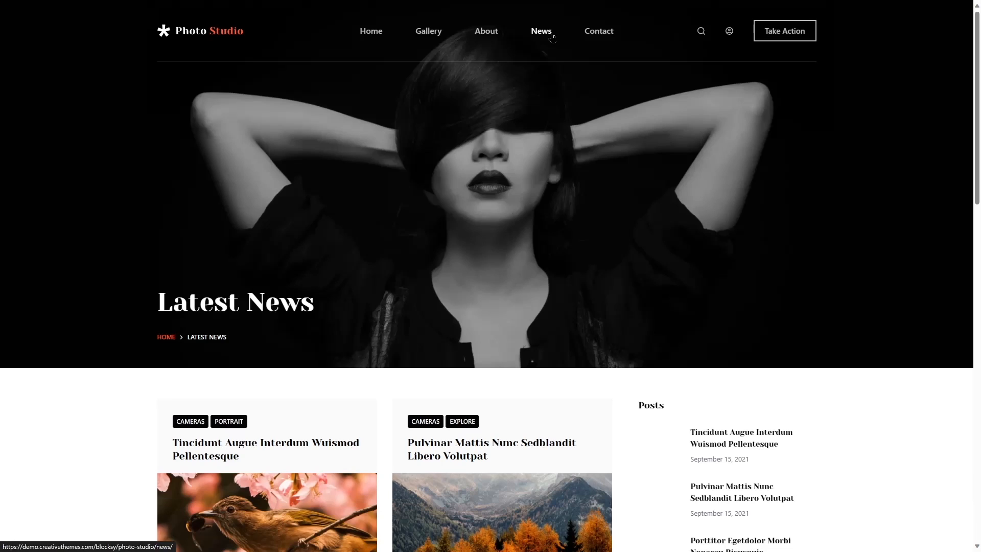
pyautogui.scroll(-10, 506, 276)
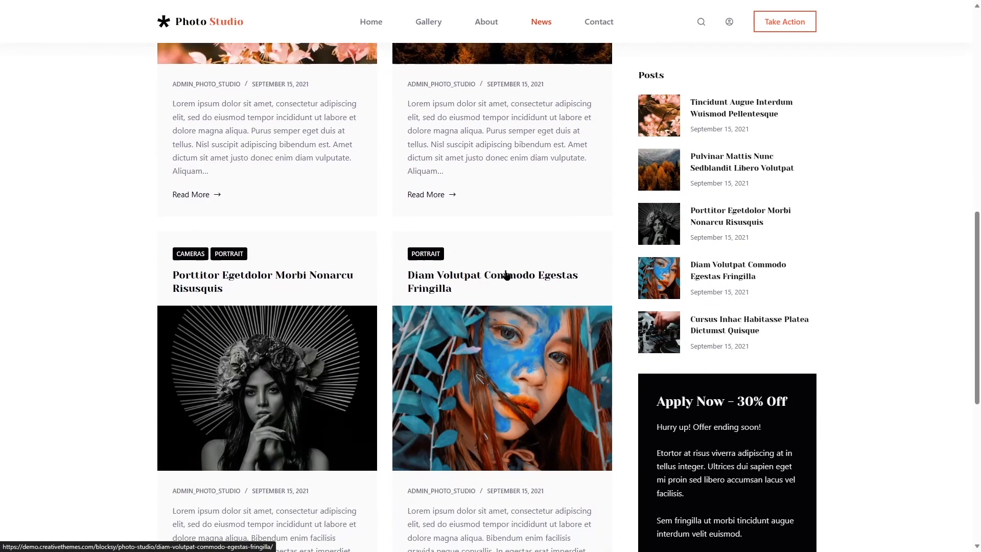
pyautogui.scroll(10, 526, 273)
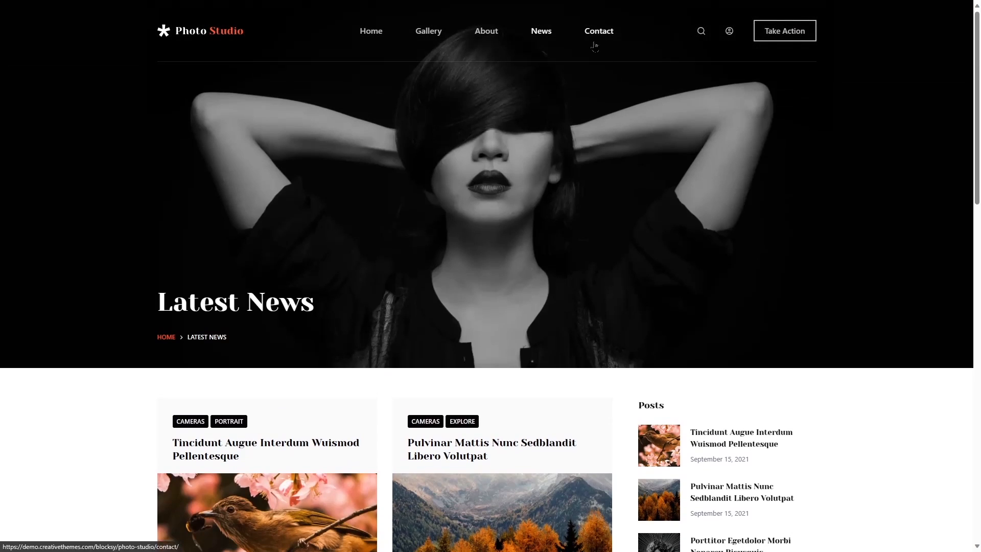
# View the message form and company information on the demo's Contact page, and return to the demo's homepage
pyautogui.click(595, 46)
pyautogui.scroll(-4, 200, 221)
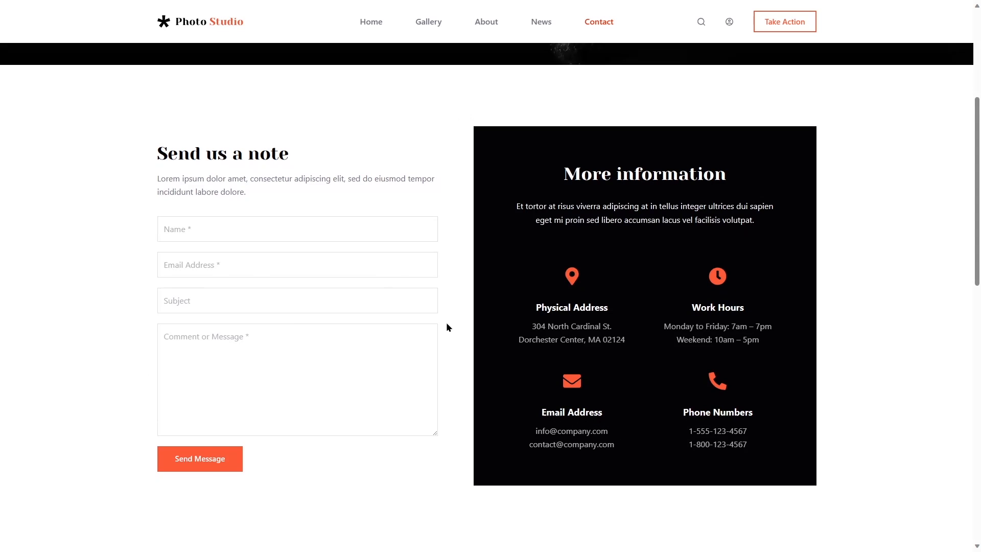
pyautogui.scroll(-4, 447, 324)
pyautogui.scroll(8, 448, 325)
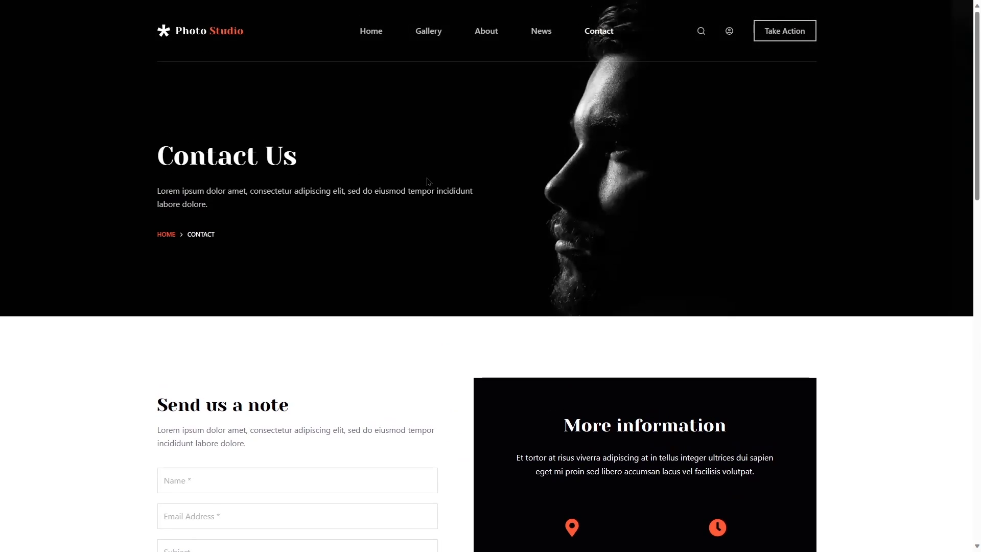
pyautogui.click(365, 35)
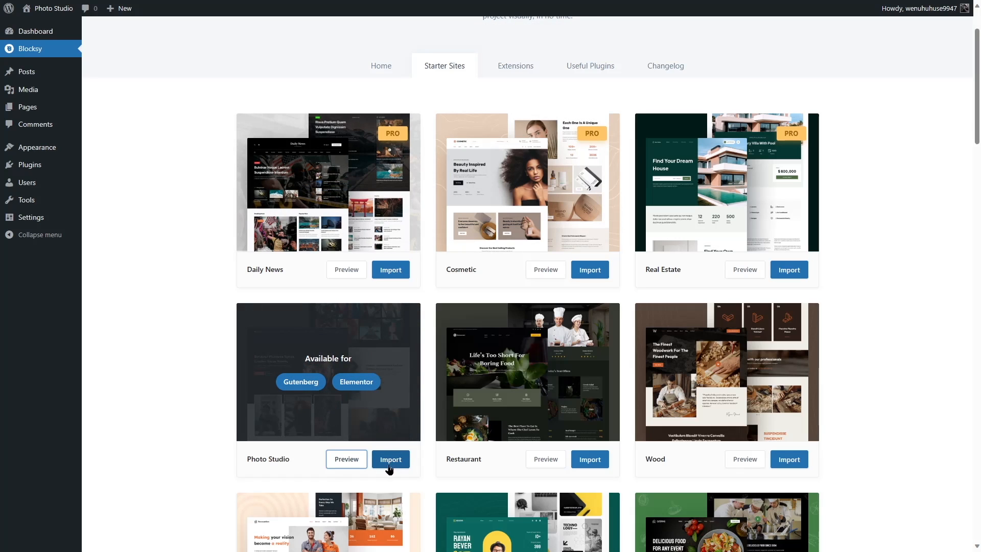
# Walk through the Photo Studio import wizard with Gutenberg as page builder to review its plugin and content options, and close it without installing
pyautogui.click(390, 465)
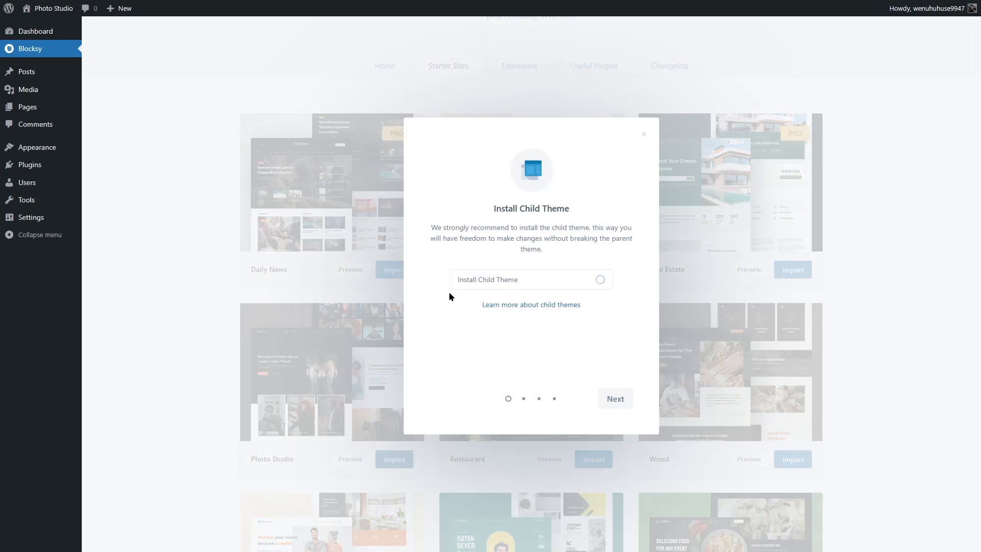
pyautogui.click(522, 282)
pyautogui.click(624, 403)
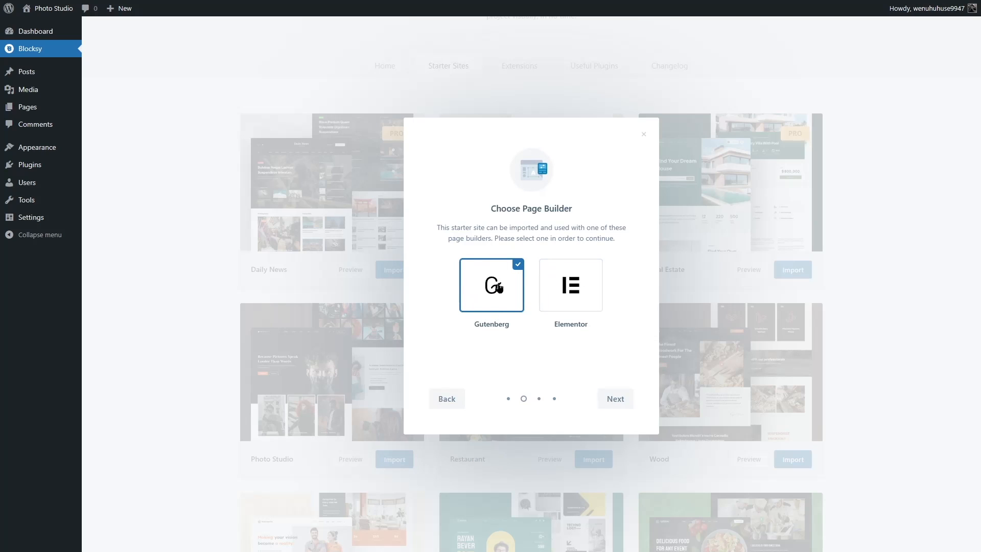
pyautogui.click(615, 400)
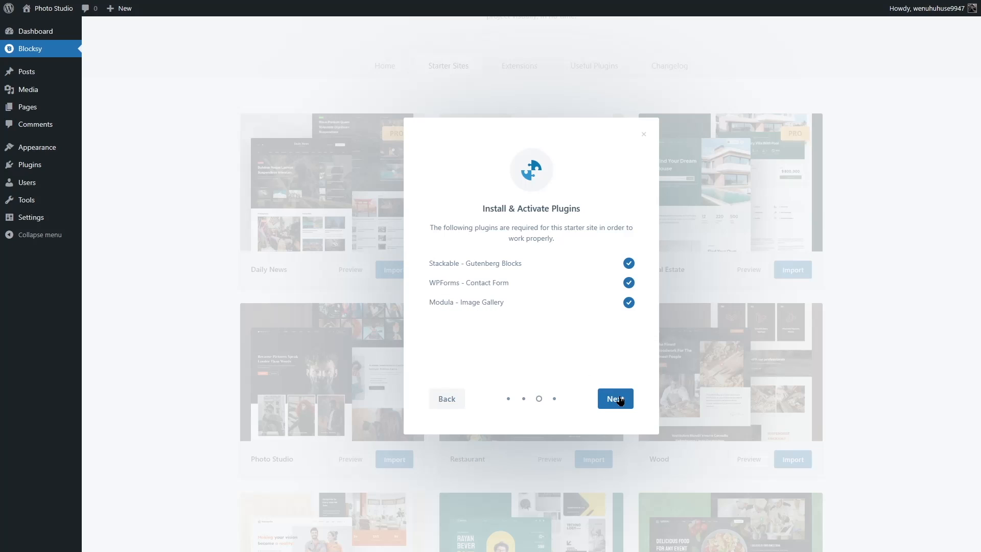
pyautogui.click(619, 400)
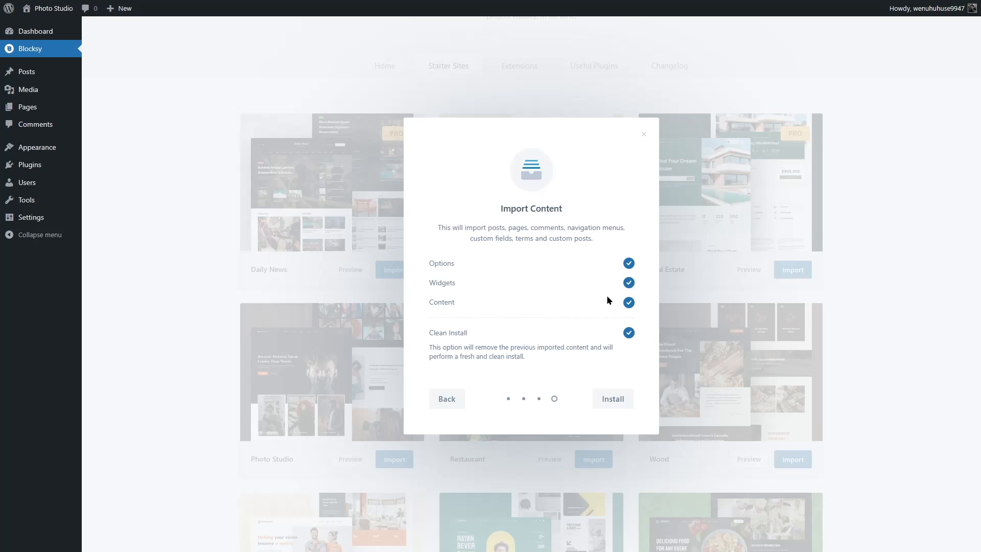
pyautogui.click(644, 137)
# Install and activate Stackable – Gutenberg Blocks from Blocksy's useful plugins
pyautogui.scroll(2, 571, 149)
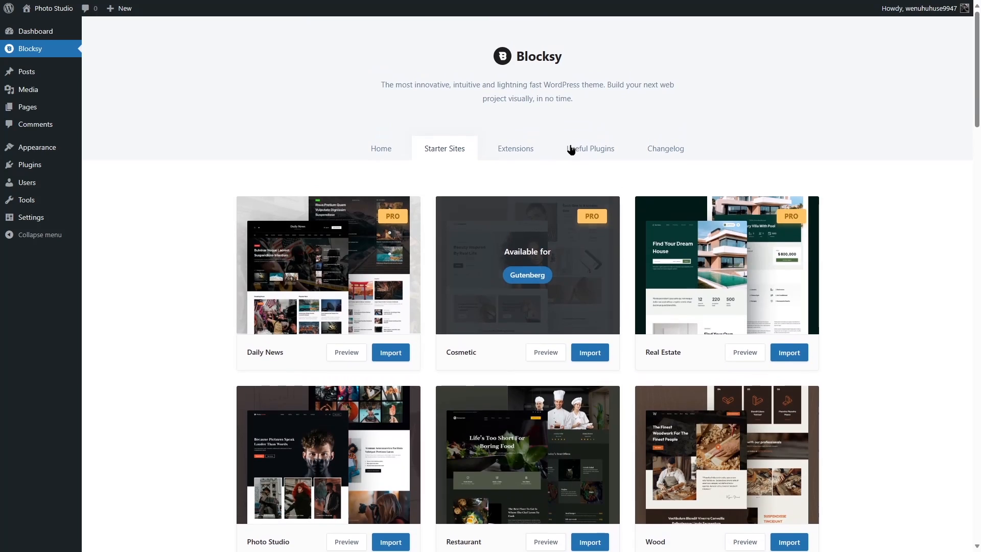
pyautogui.click(593, 150)
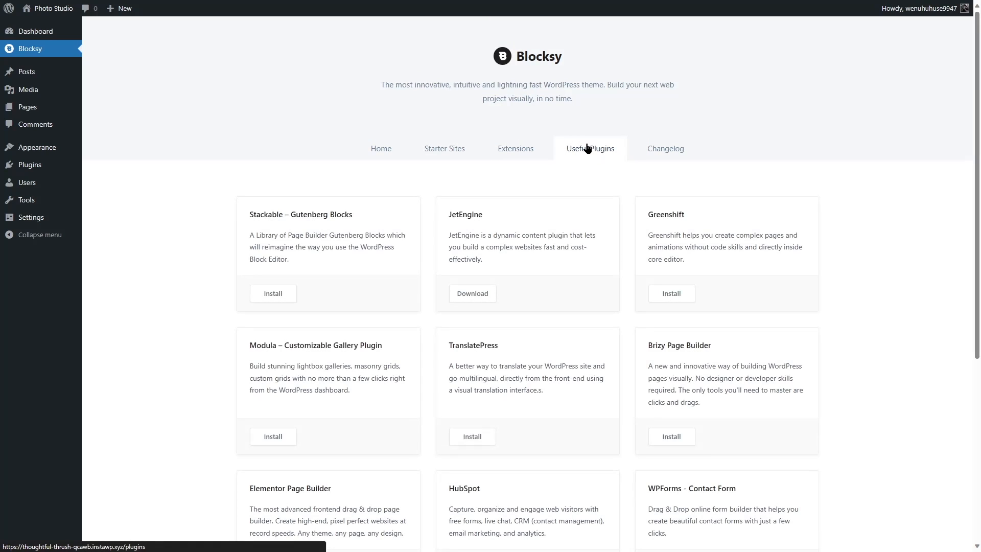
pyautogui.click(266, 299)
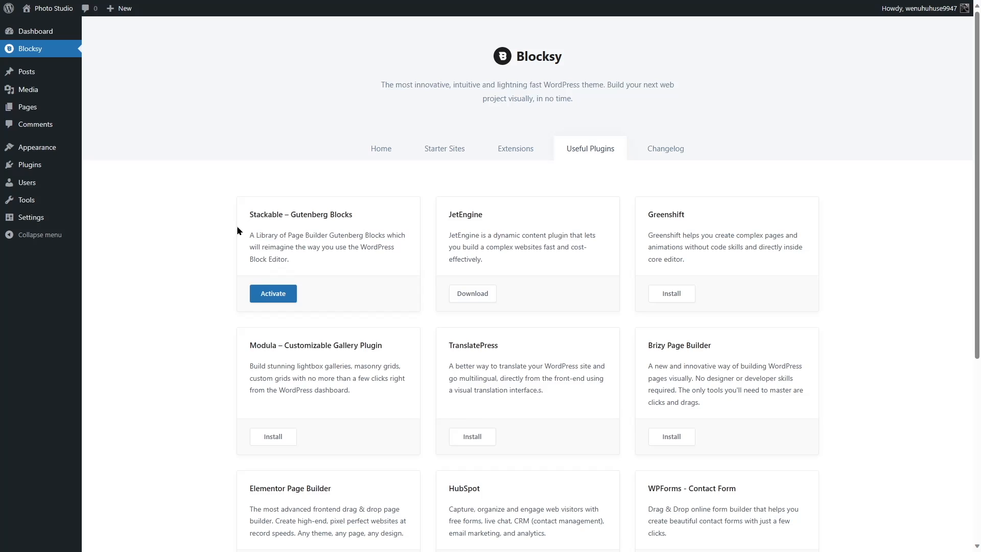
pyautogui.click(280, 298)
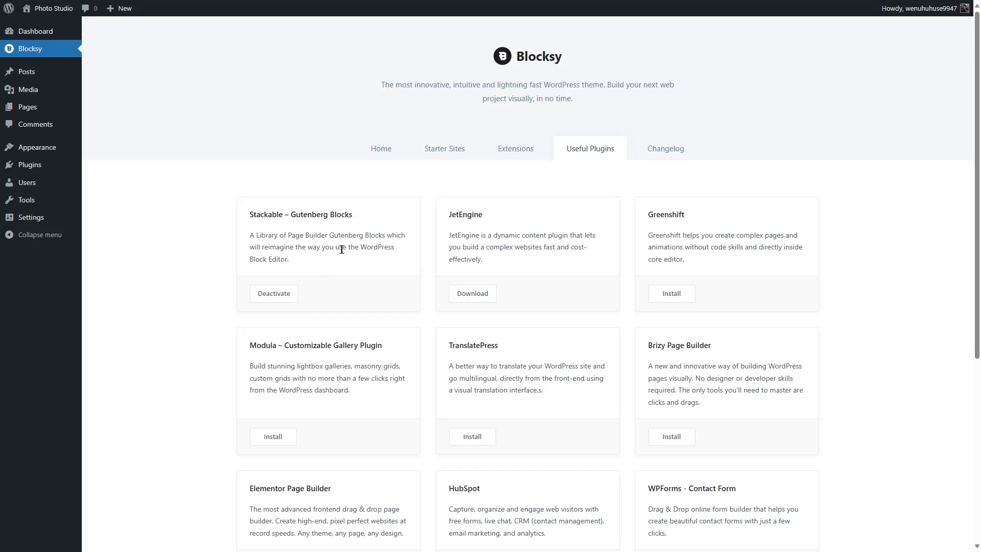
# Install and activate the Modula – Customizable Gallery Plugin from Blocksy's useful plugins
pyautogui.scroll(-2, 342, 250)
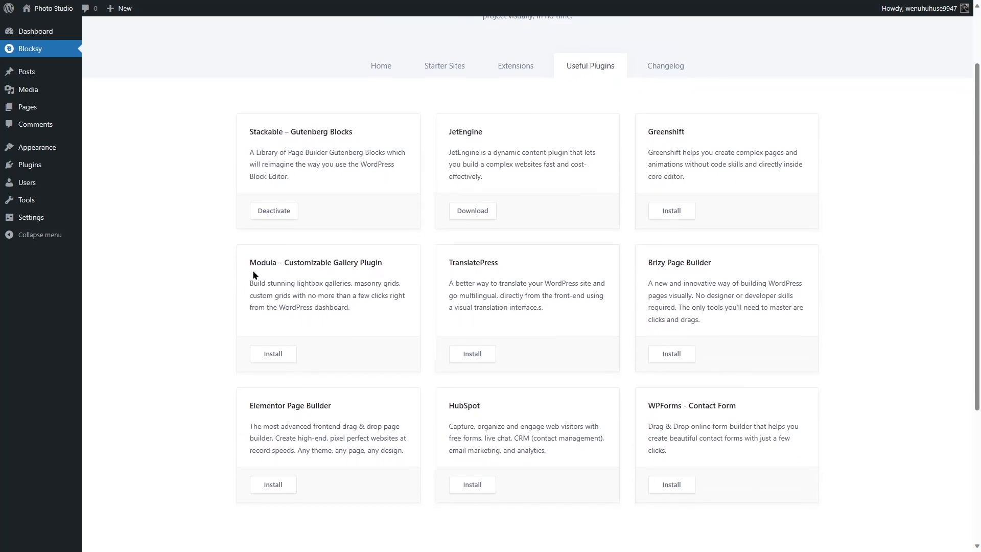
pyautogui.click(280, 354)
pyautogui.click(280, 355)
# Search the WordPress plugin directory for "WPForms", and install and activate the Contact Form by WPForms plugin
pyautogui.moveTo(37, 169)
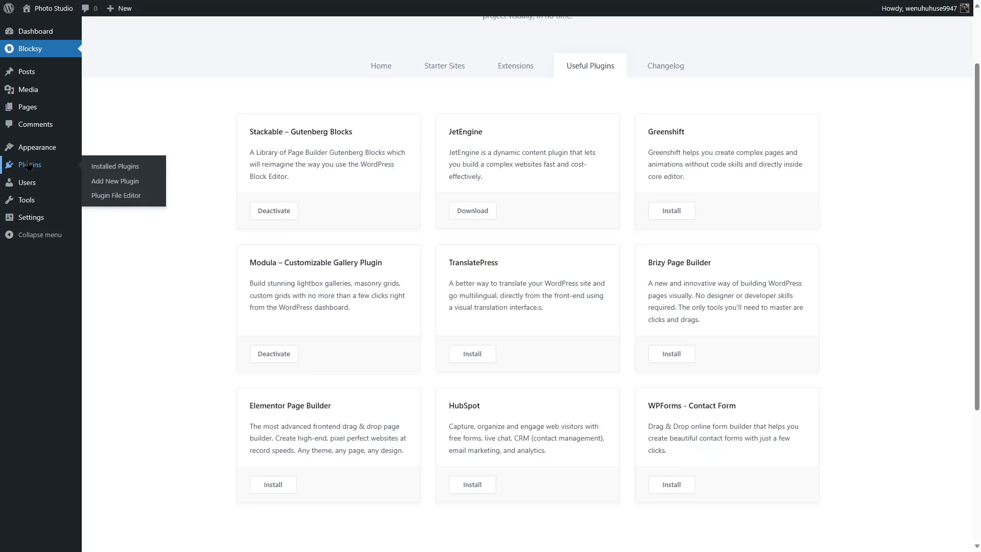
pyautogui.moveTo(649, 405)
pyautogui.mouseDown()
pyautogui.moveTo(721, 406)
pyautogui.moveTo(662, 405)
pyautogui.mouseUp()
pyautogui.click(662, 405)
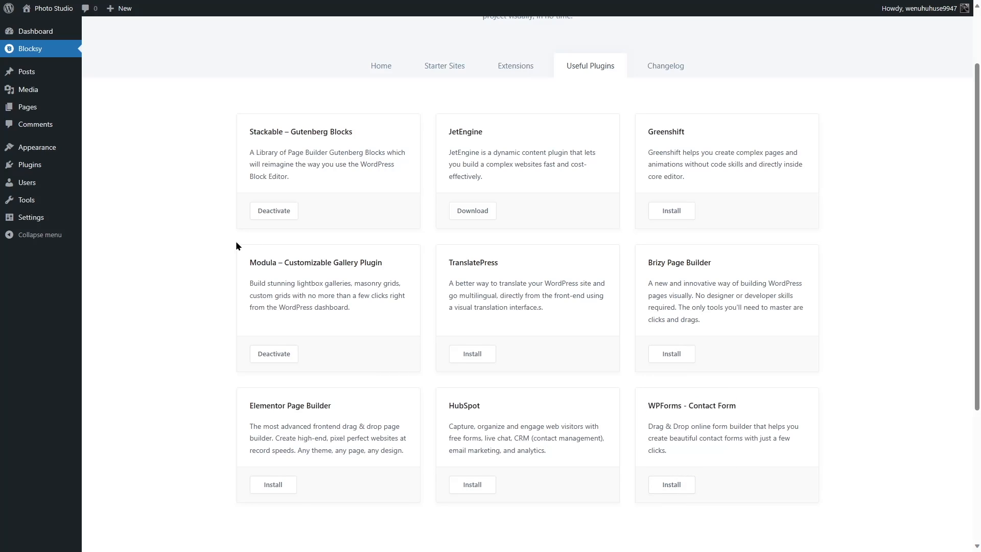
pyautogui.moveTo(64, 164)
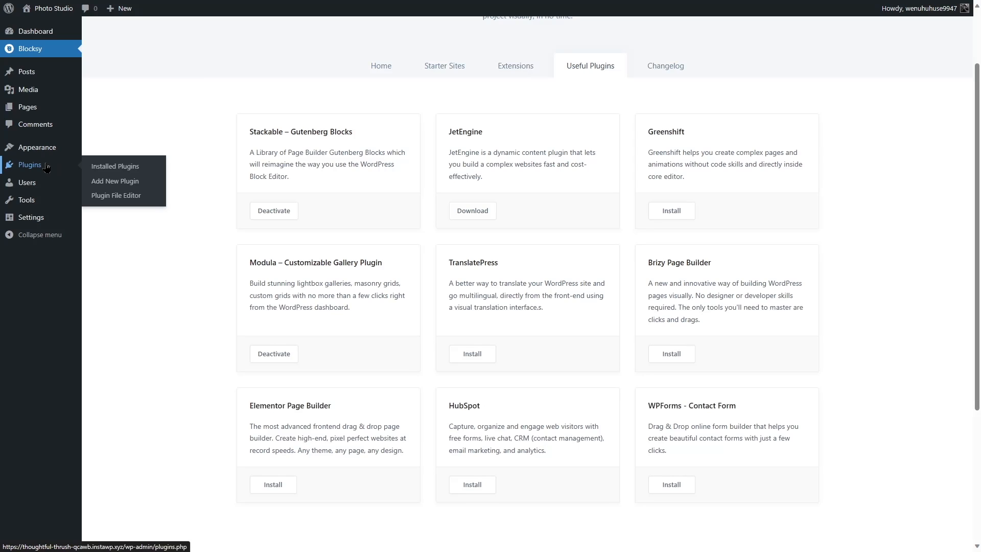
pyautogui.click(31, 170)
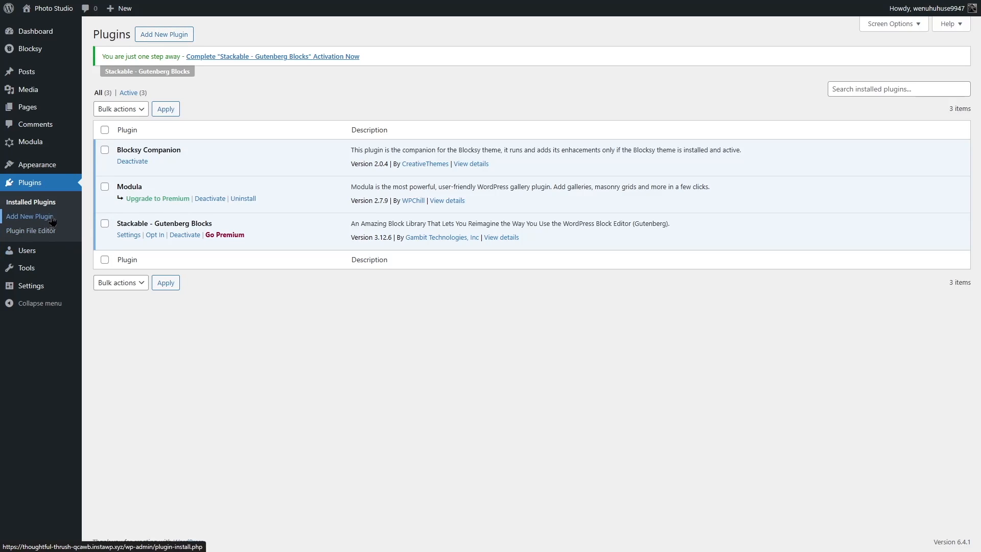
pyautogui.click(155, 39)
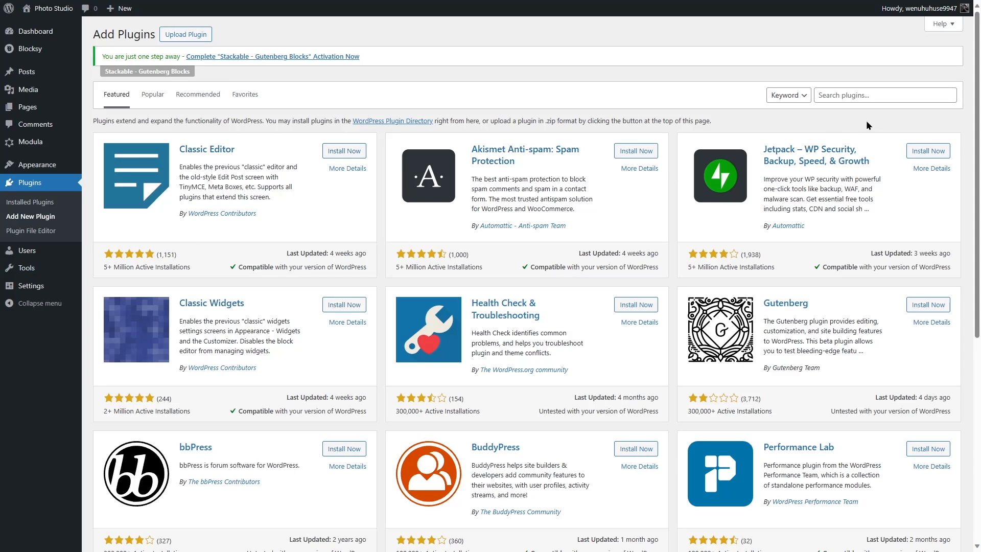
pyautogui.click(859, 93)
pyautogui.write('WPForms')
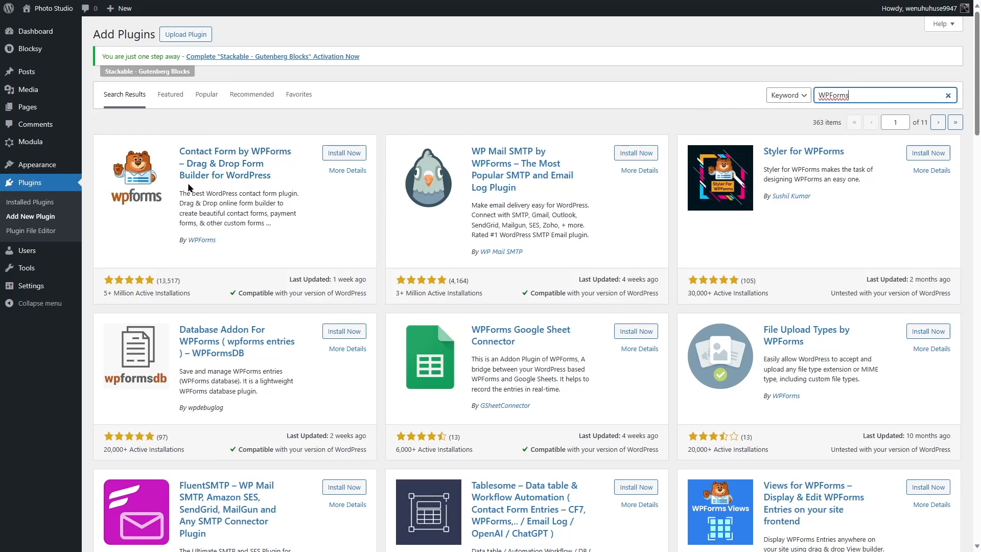
pyautogui.click(336, 155)
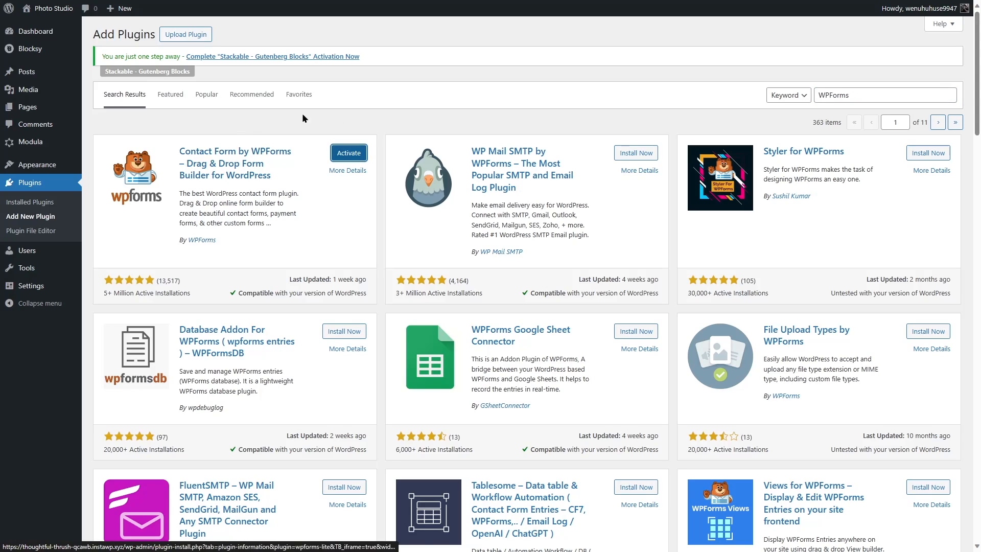
pyautogui.click(340, 157)
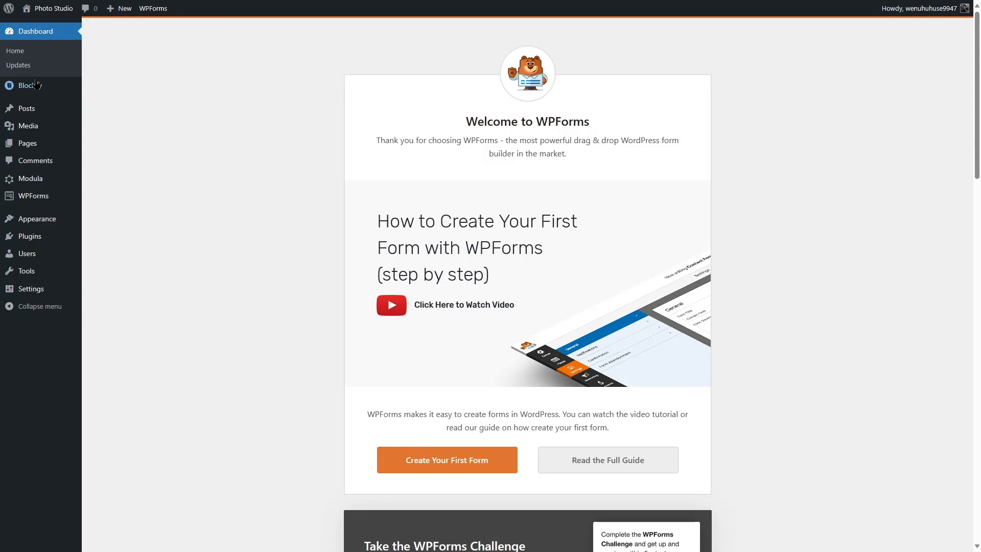
# Check the status of WPForms - Contact Form among Blocksy's useful plugins
pyautogui.click(34, 88)
pyautogui.click(564, 148)
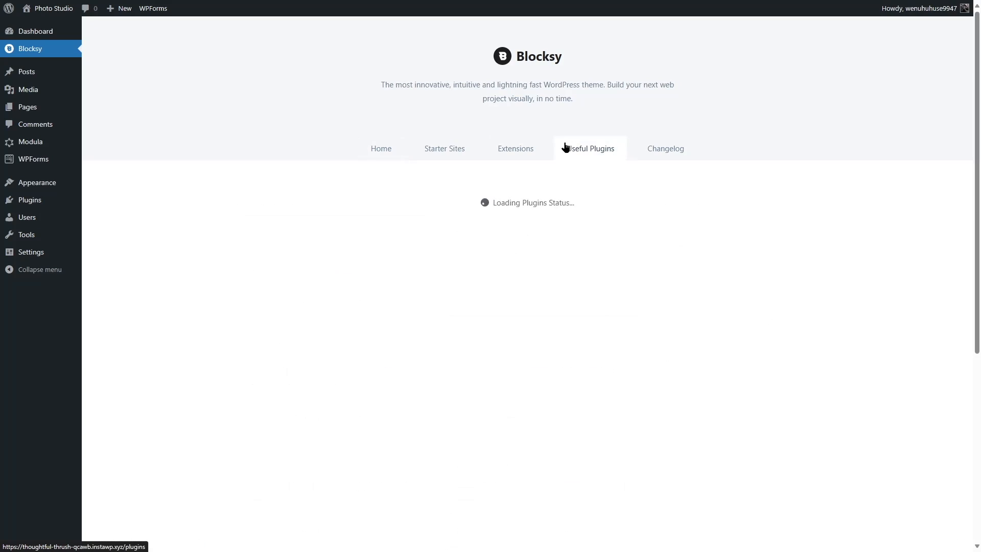
pyautogui.scroll(-5, 566, 147)
pyautogui.moveTo(649, 239); pyautogui.dragTo(702, 240)
pyautogui.click(711, 291)
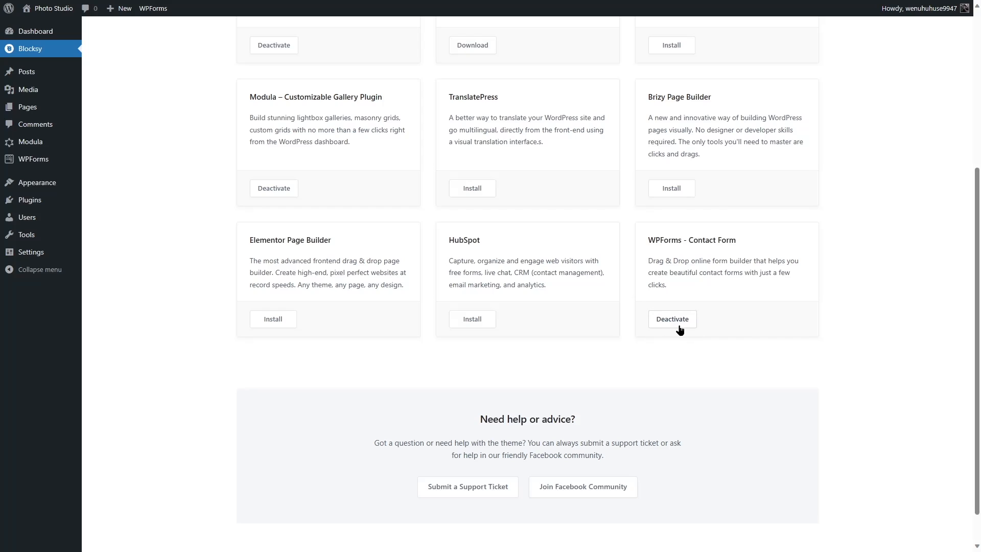
pyautogui.scroll(5, 684, 329)
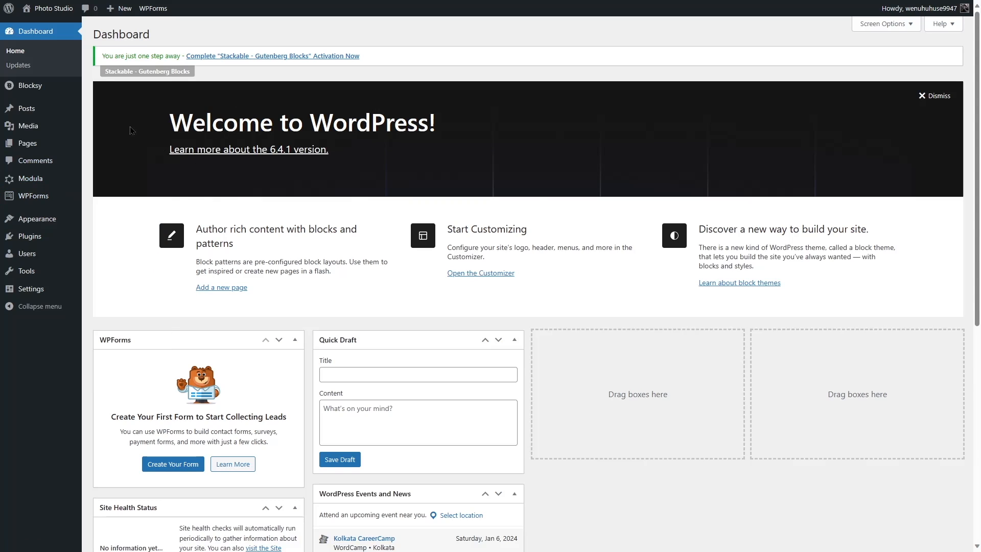
# Add a new page titled "Home", dismissing the block editor's welcome guide, and publish it
pyautogui.moveTo(40, 148)
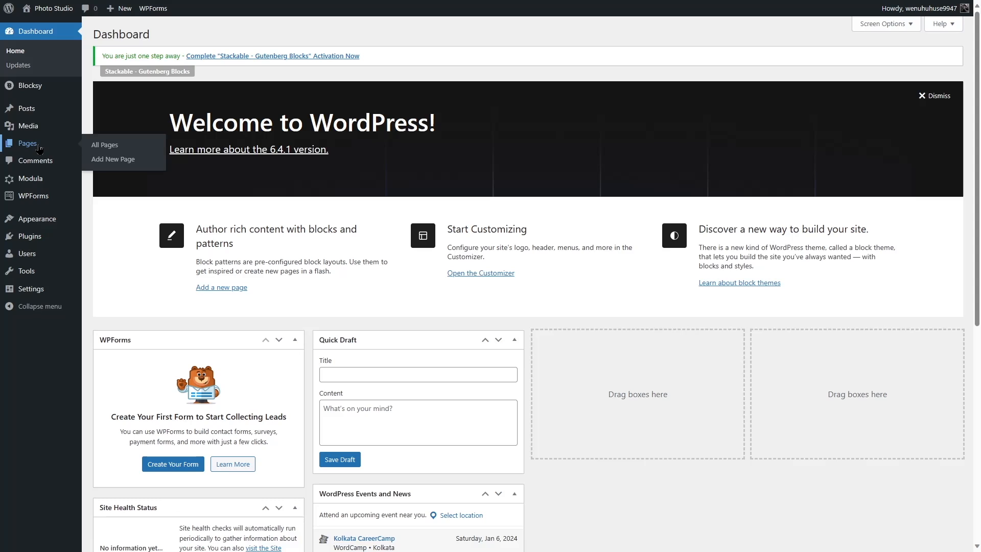
pyautogui.click(40, 148)
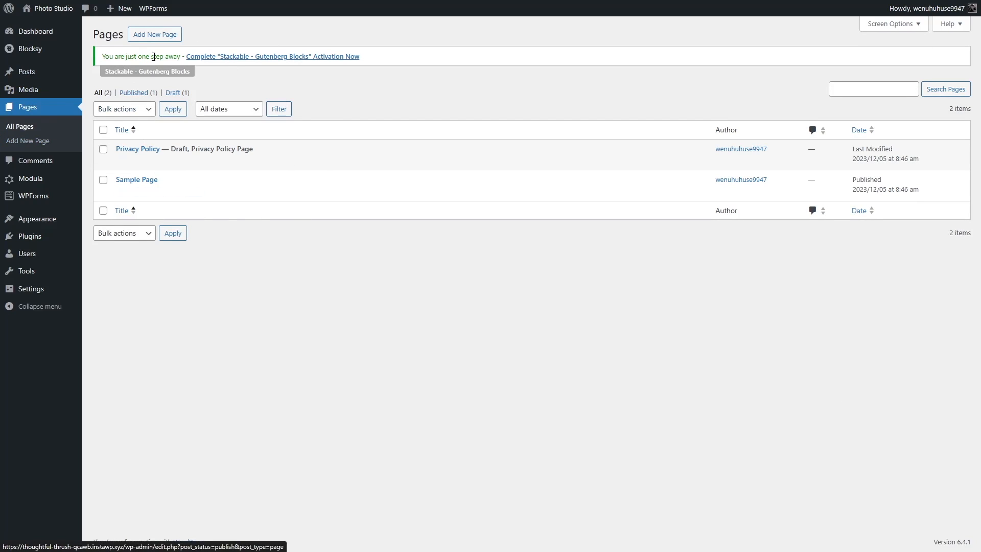
pyautogui.click(151, 40)
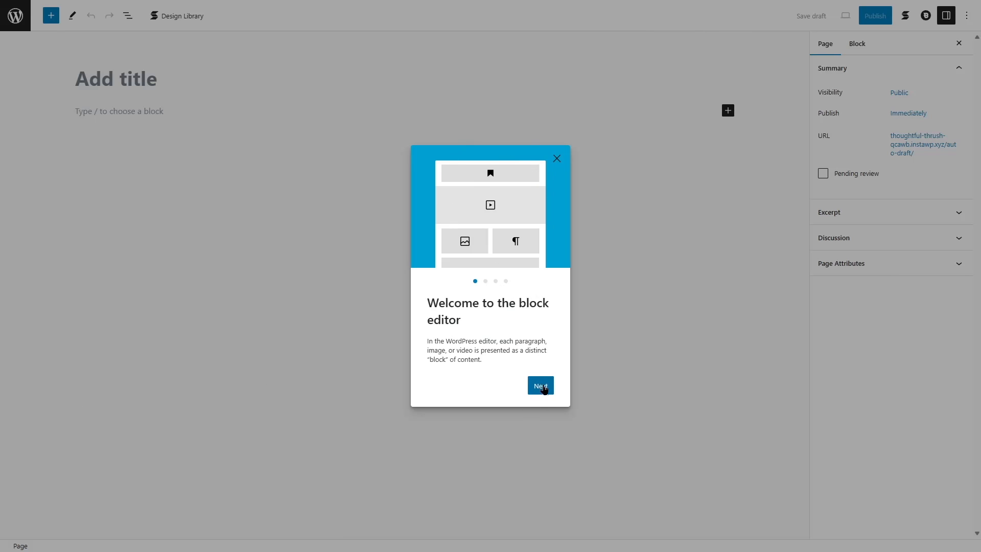
pyautogui.click(541, 389)
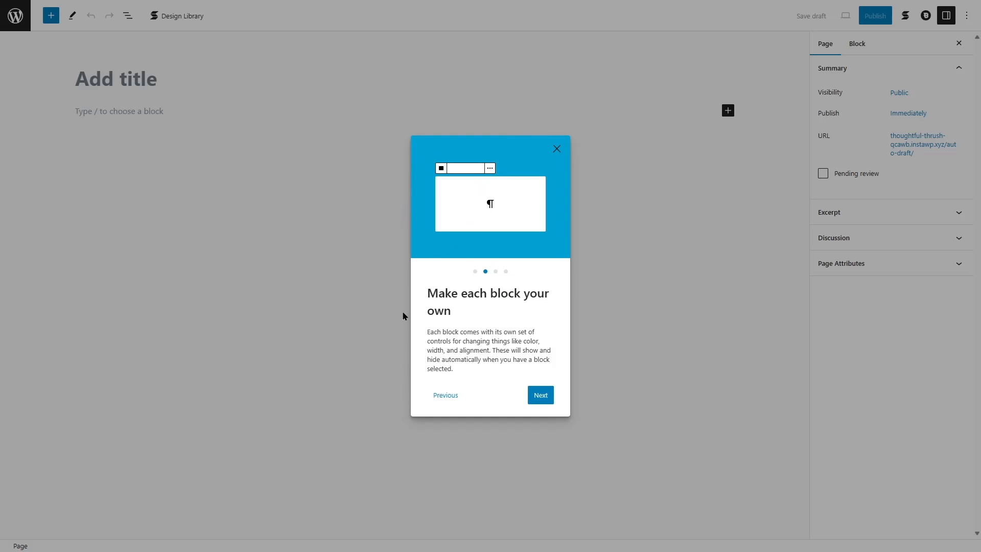
pyautogui.click(558, 149)
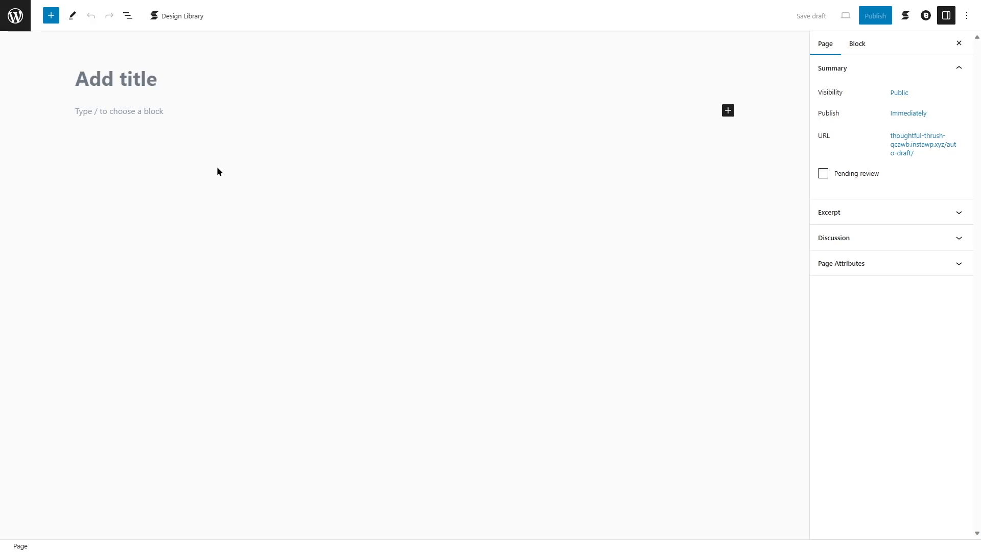
pyautogui.click(114, 76)
pyautogui.write('Home')
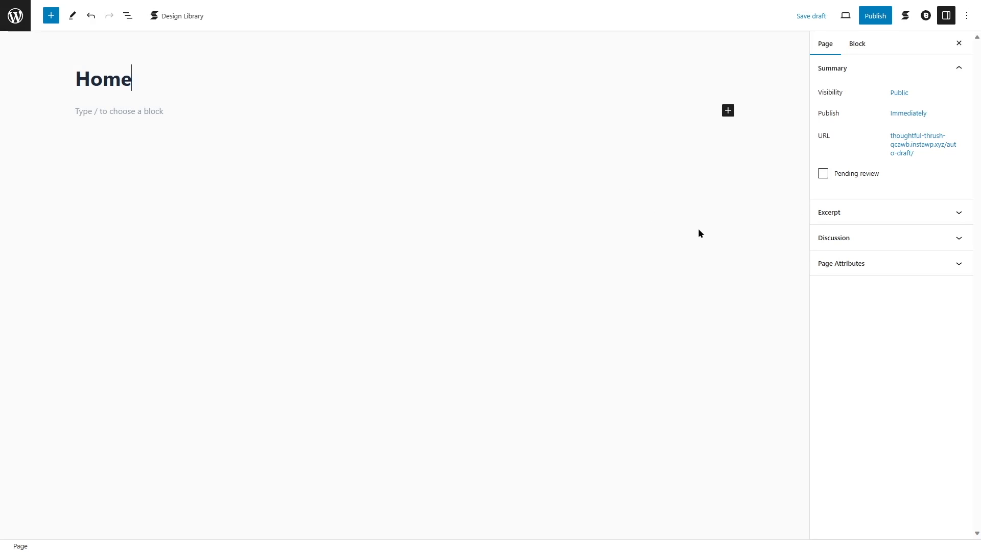
pyautogui.click(875, 15)
pyautogui.click(877, 16)
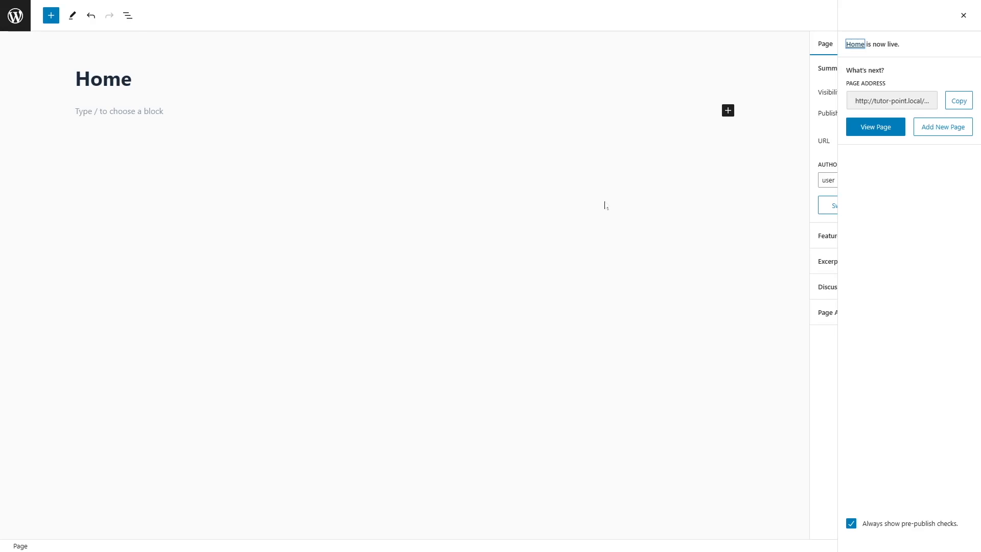
# Create another new page titled "Gallery" and publish it
pyautogui.click(939, 133)
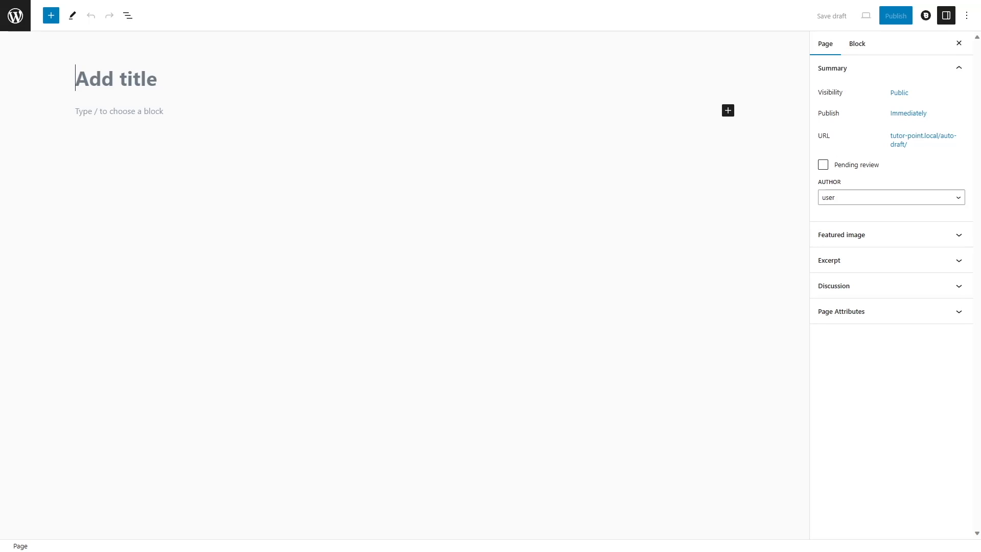
pyautogui.write('Gall')
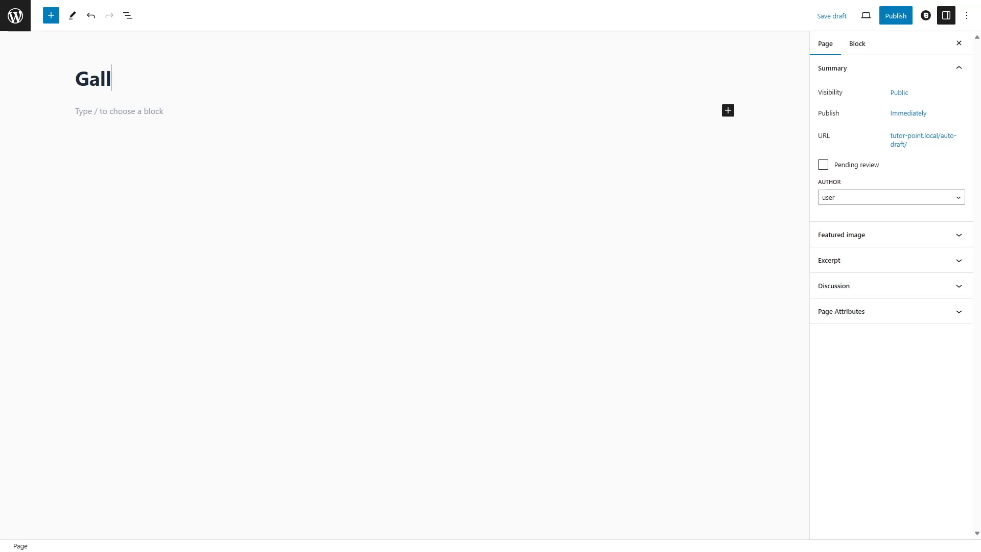
pyautogui.write('ery')
pyautogui.press('Return')
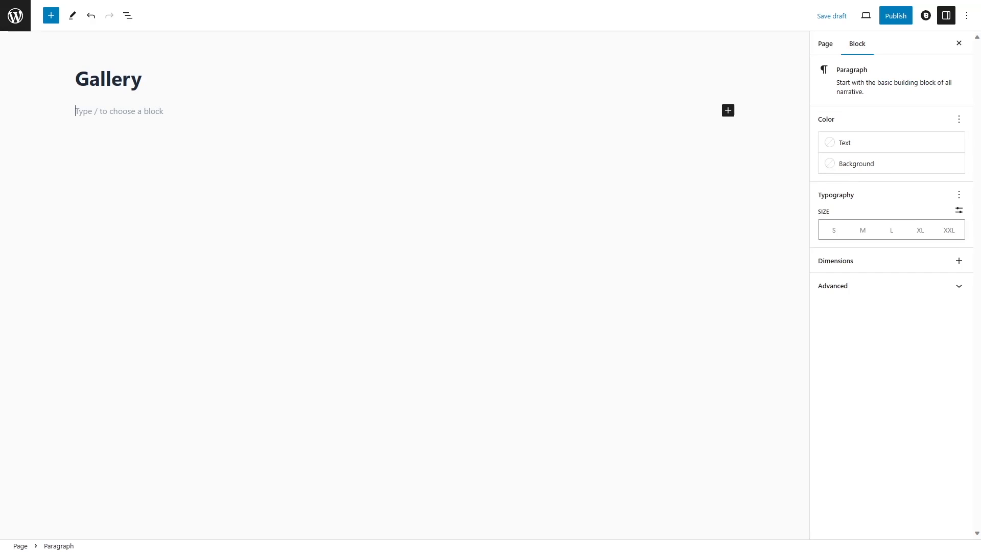
pyautogui.click(899, 23)
pyautogui.click(884, 18)
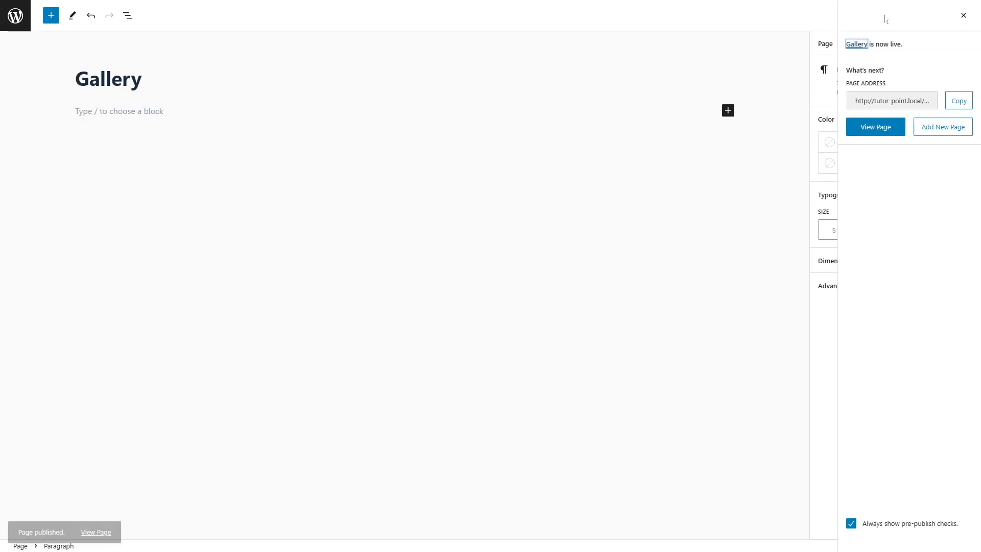
# Create another new page titled "About" and publish it
pyautogui.click(932, 127)
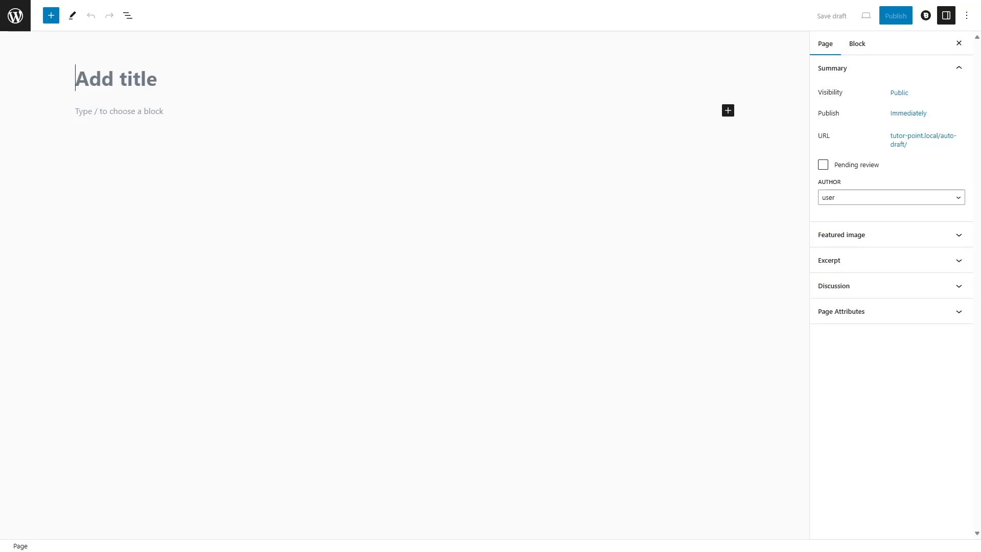
pyautogui.write('About')
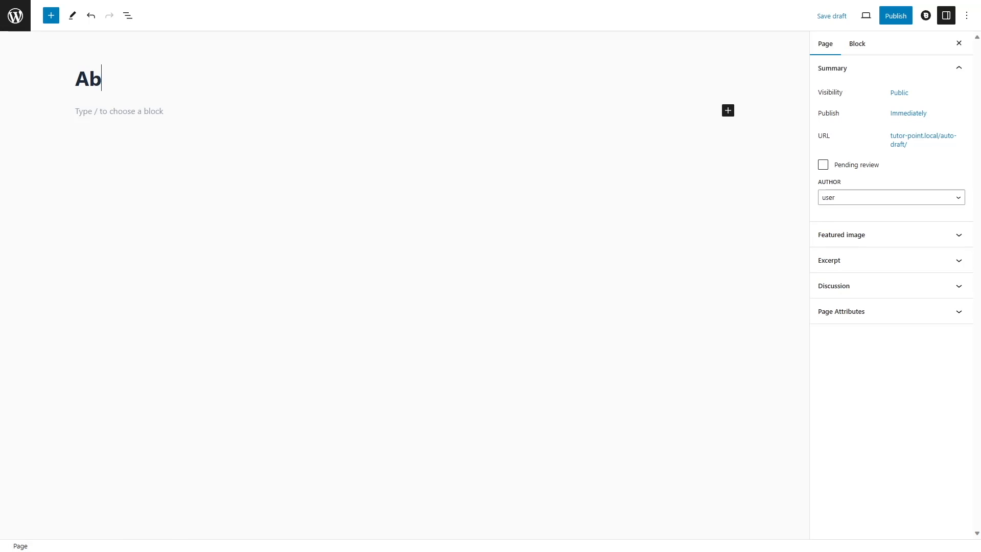
pyautogui.click(896, 16)
pyautogui.click(875, 15)
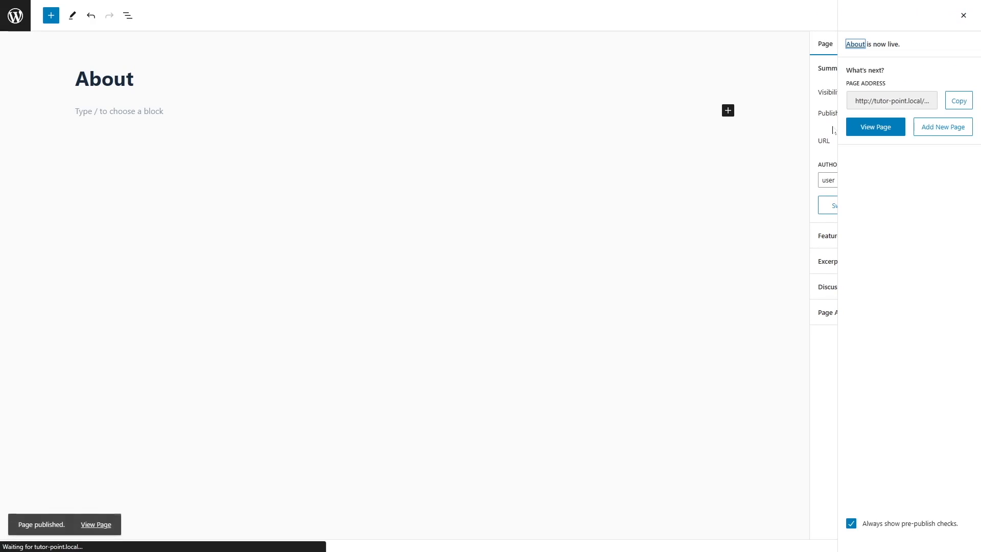
# Create another new page titled "News" and publish it
pyautogui.click(927, 129)
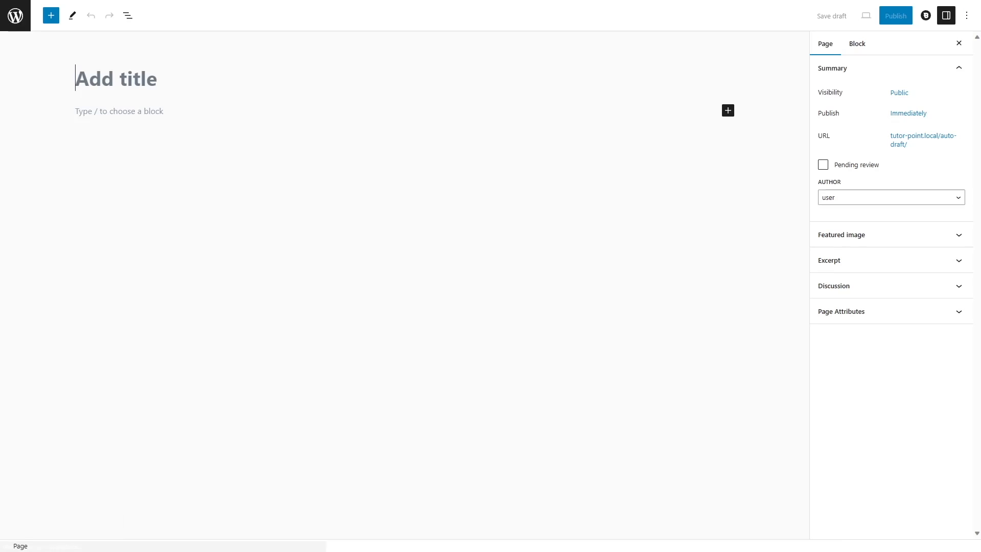
pyautogui.write('News')
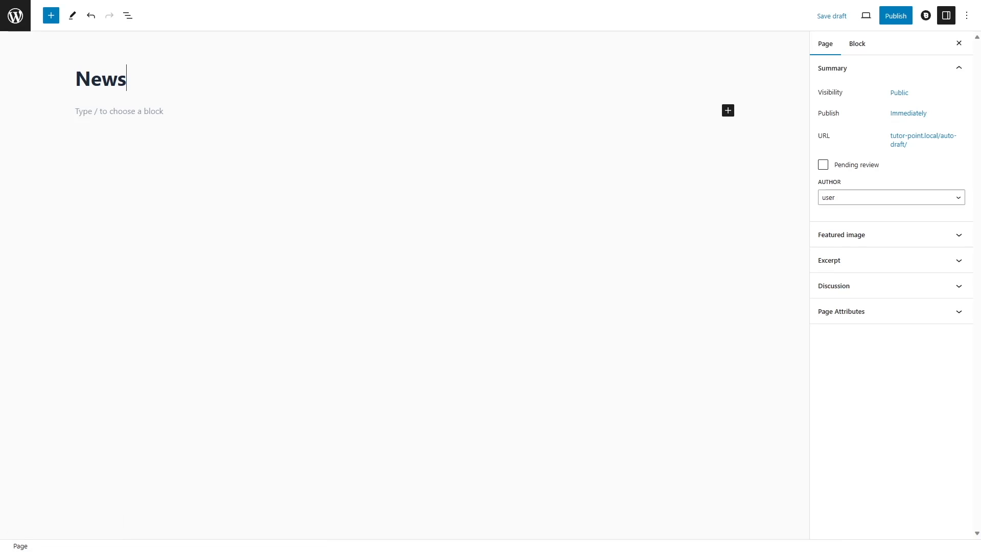
pyautogui.click(896, 16)
pyautogui.click(892, 15)
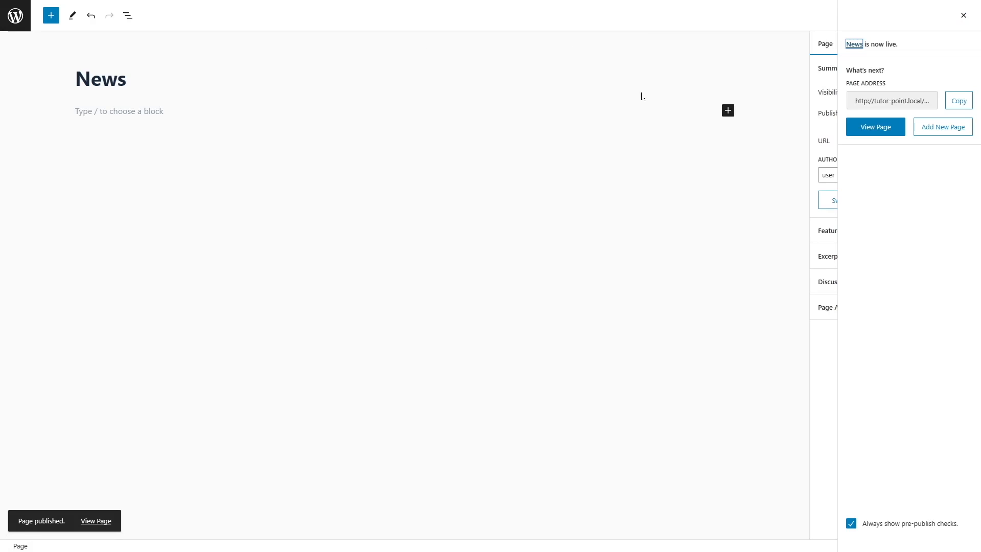
# Create and publish a new page titled "Contact", and return to the list of all pages
pyautogui.click(937, 123)
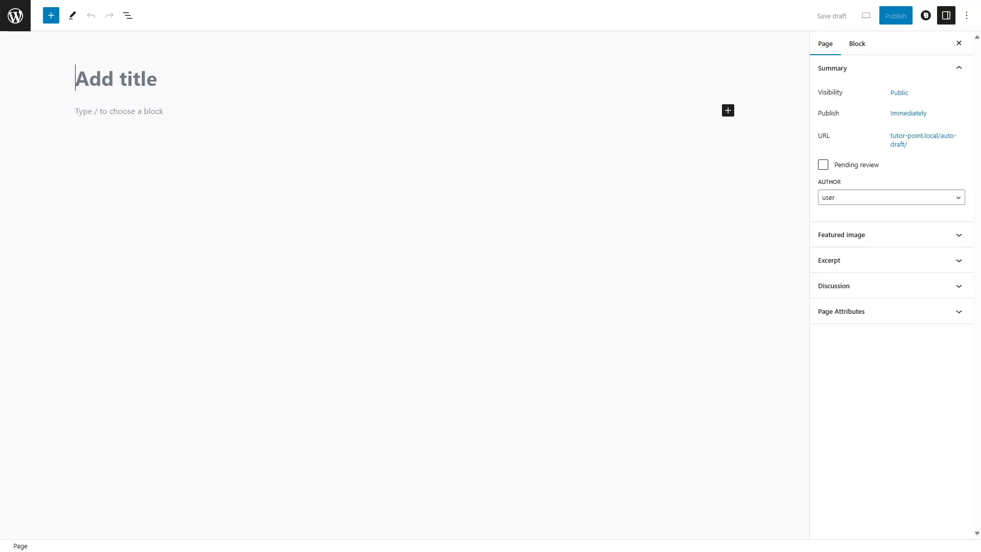
pyautogui.write('Cont')
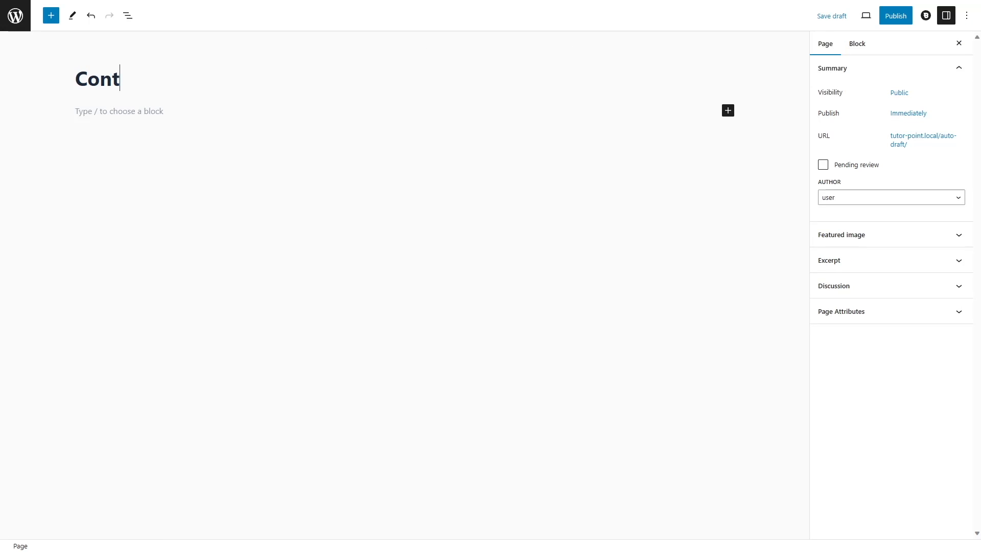
pyautogui.write('act')
pyautogui.click(895, 16)
pyautogui.click(896, 15)
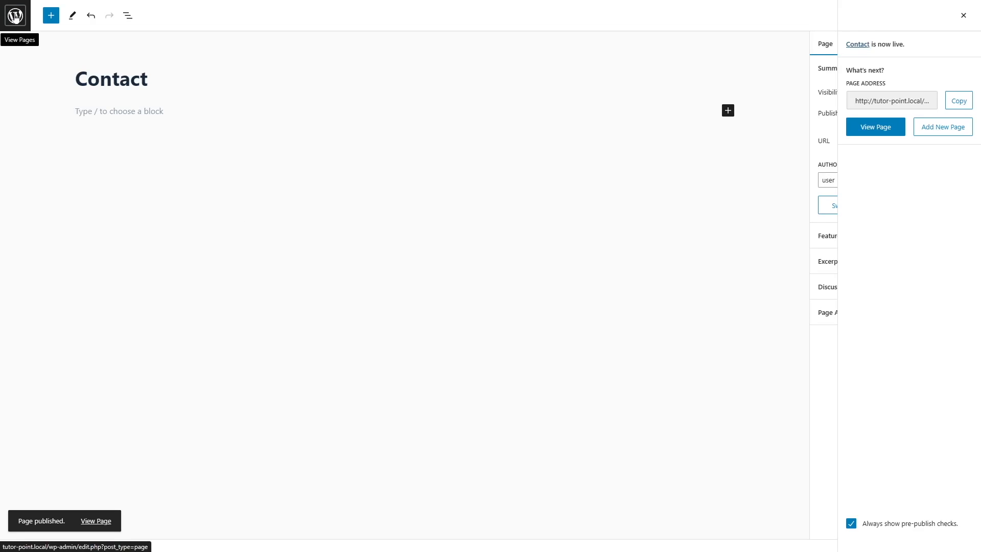
pyautogui.click(15, 16)
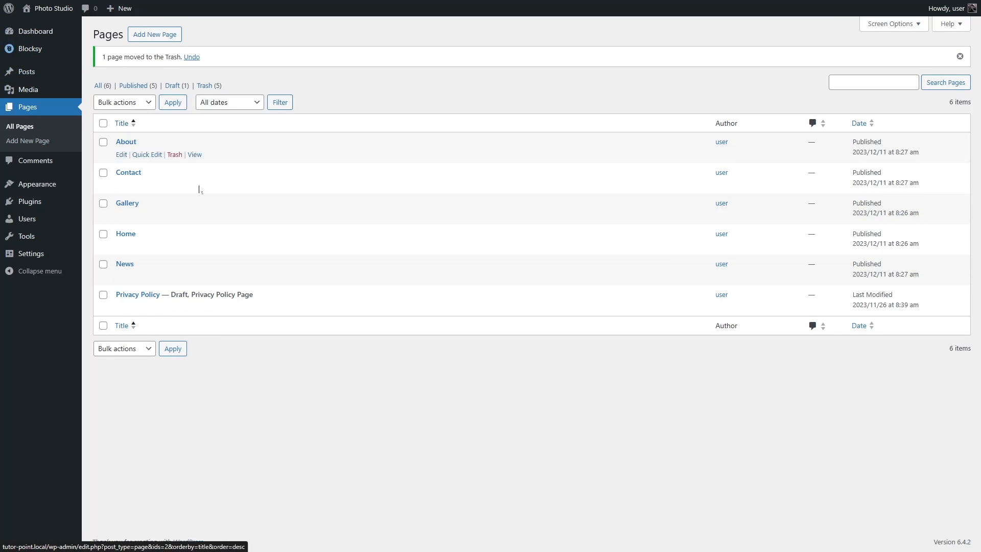
# In the Reading settings, display a static page with Home as the homepage and News as the posts page, and save the changes
pyautogui.moveTo(51, 257)
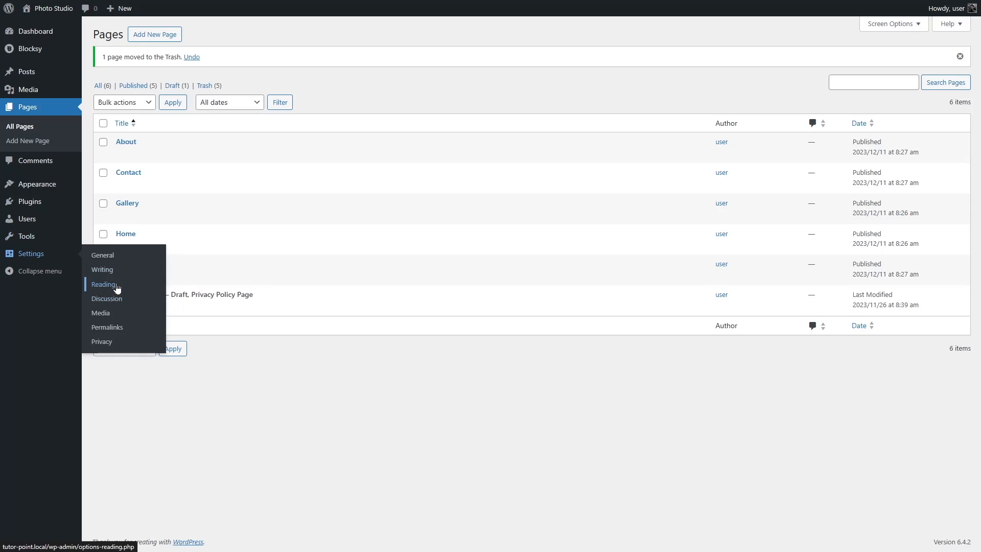
pyautogui.click(108, 284)
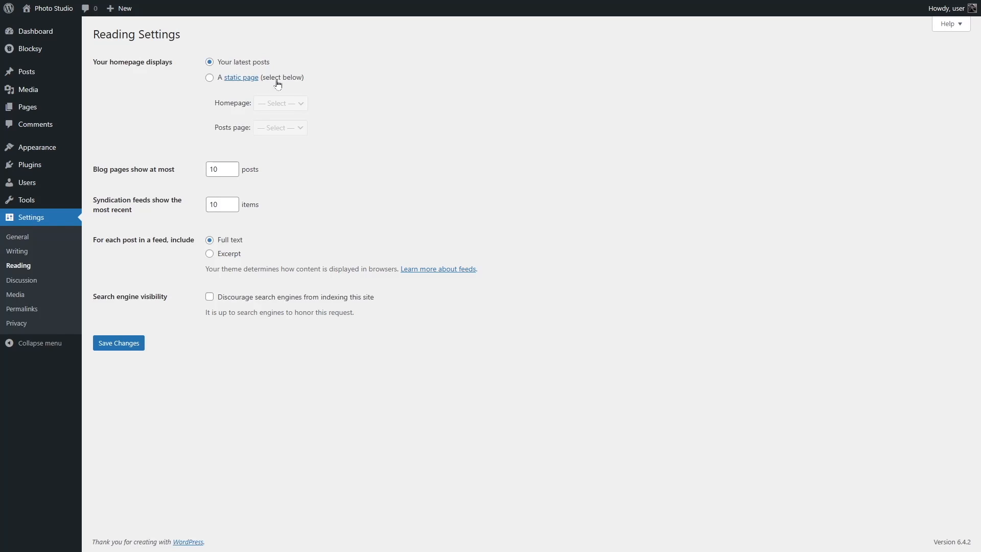
pyautogui.click(209, 78)
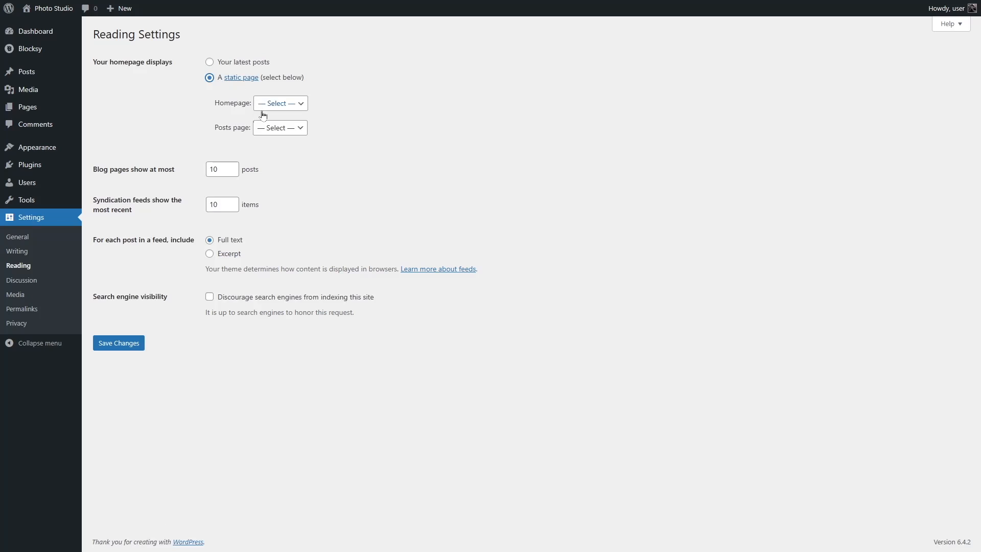
pyautogui.click(282, 105)
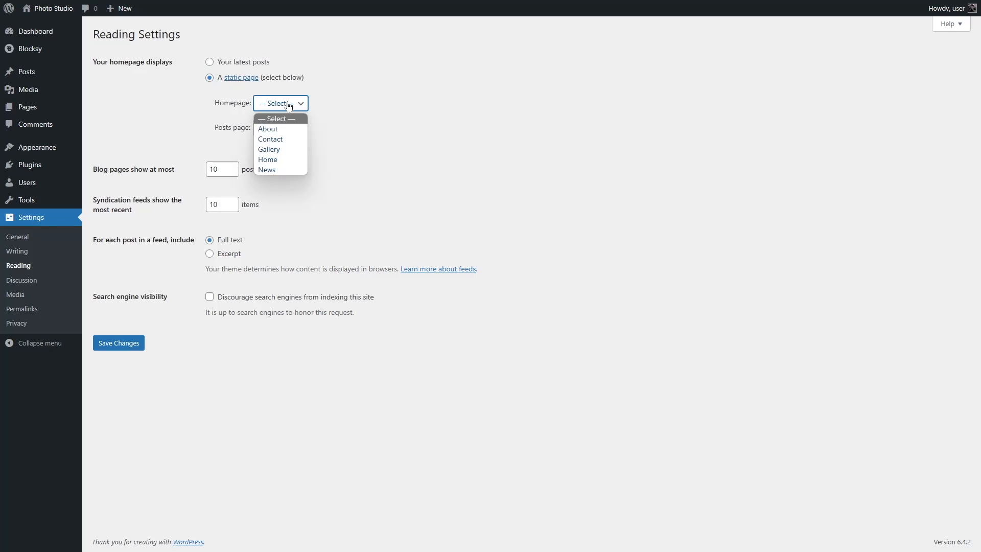
pyautogui.click(278, 160)
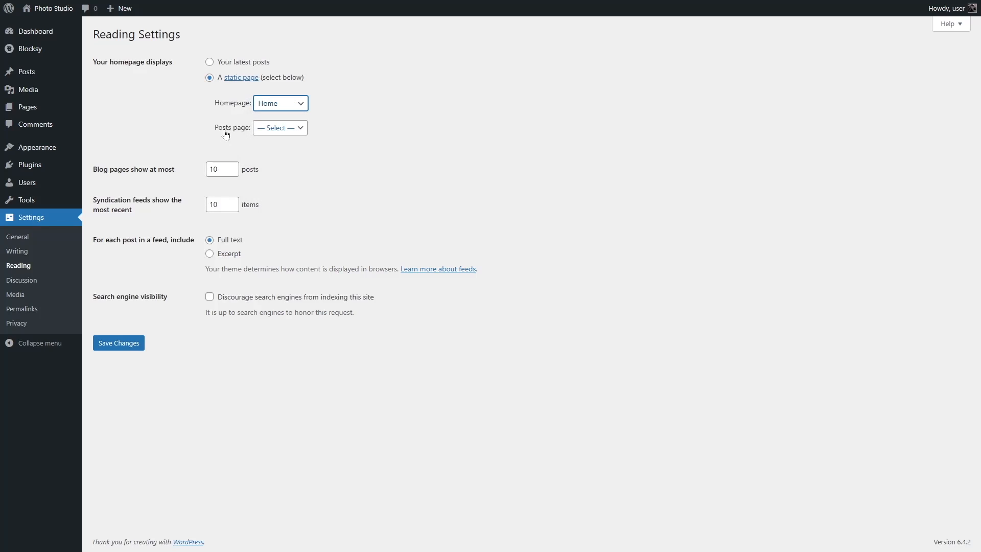
pyautogui.click(286, 134)
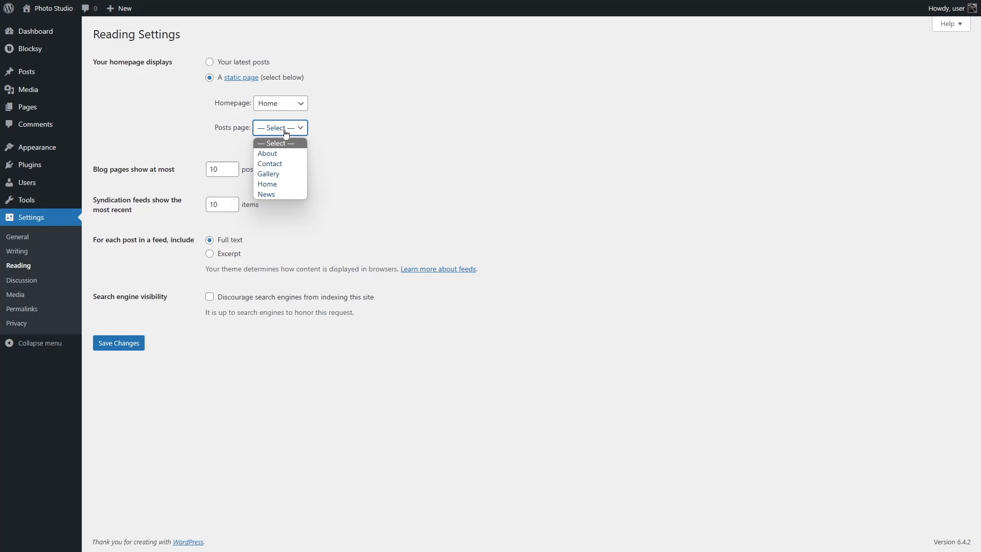
pyautogui.click(277, 194)
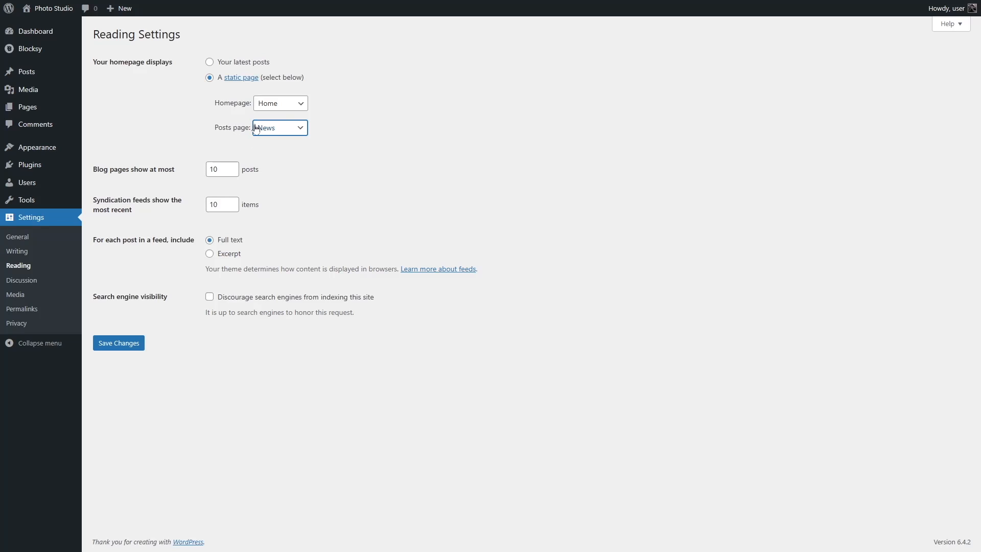
pyautogui.click(112, 344)
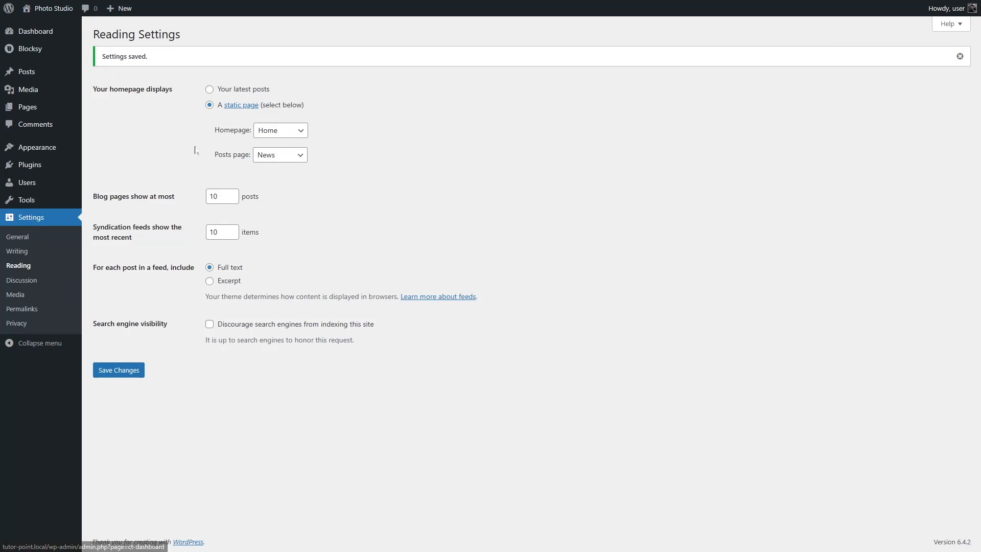
# Visit the site, and examine the Photo Studio demo homepage's sections from the hero banner down to the newsletter area
pyautogui.moveTo(40, 16)
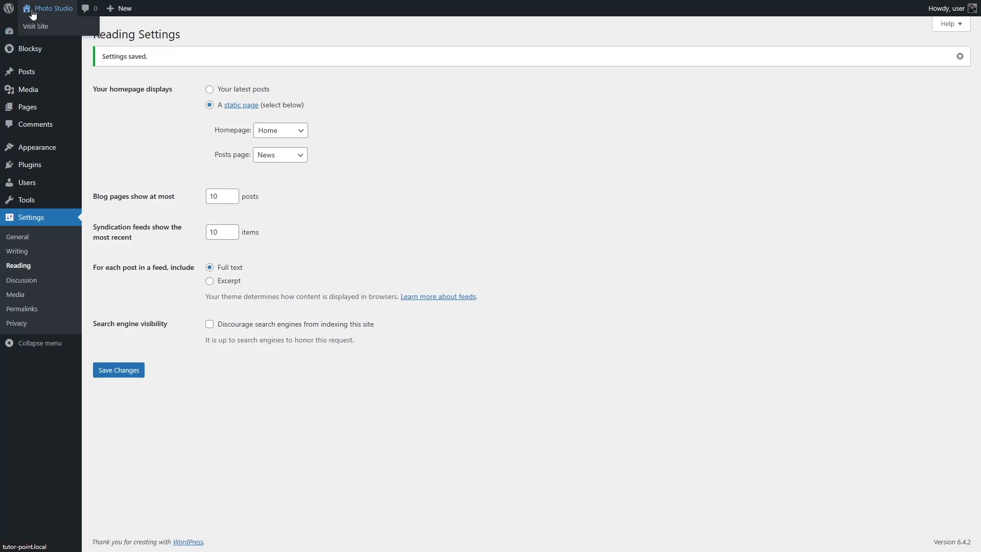
pyautogui.click(44, 32)
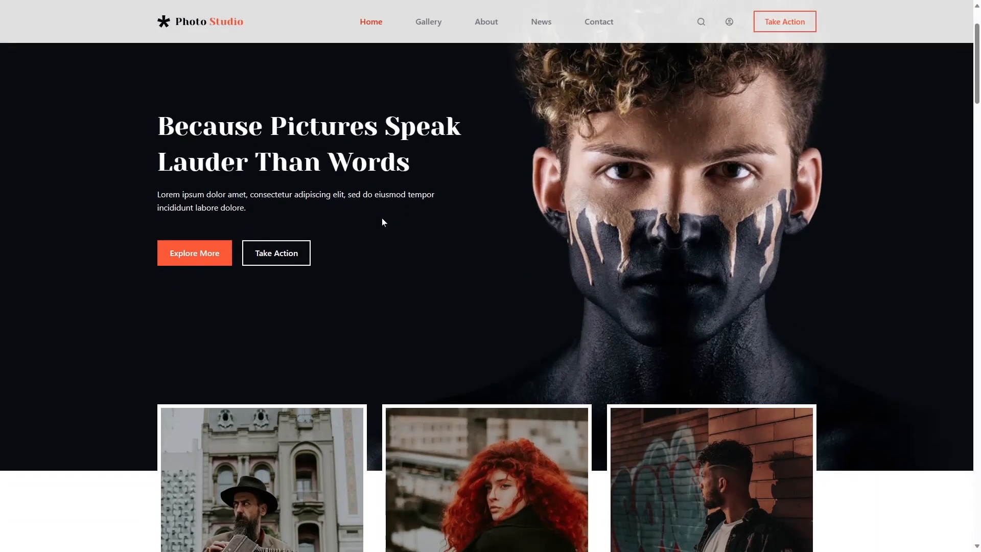
pyautogui.scroll(-10, 384, 221)
pyautogui.scroll(12, 383, 221)
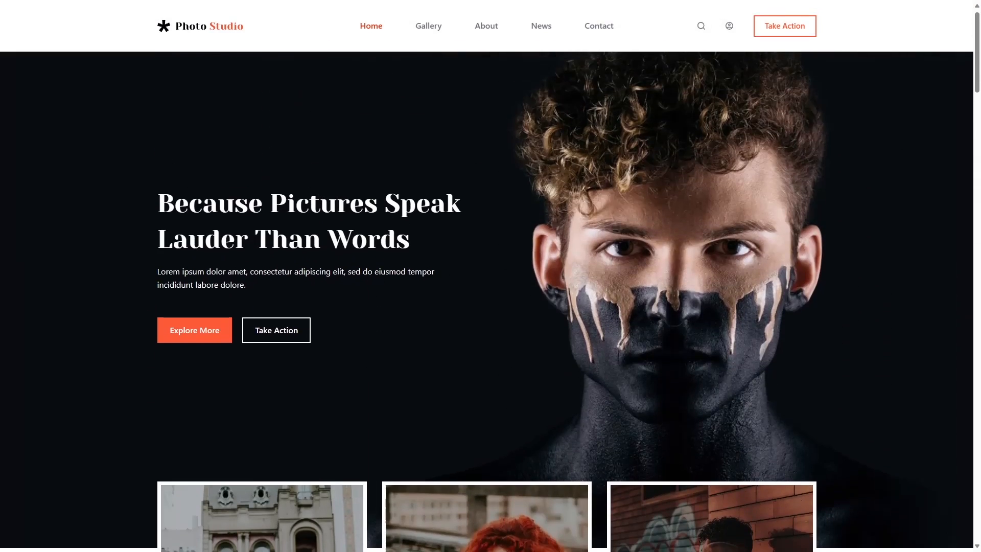
pyautogui.scroll(-15, 377, 230)
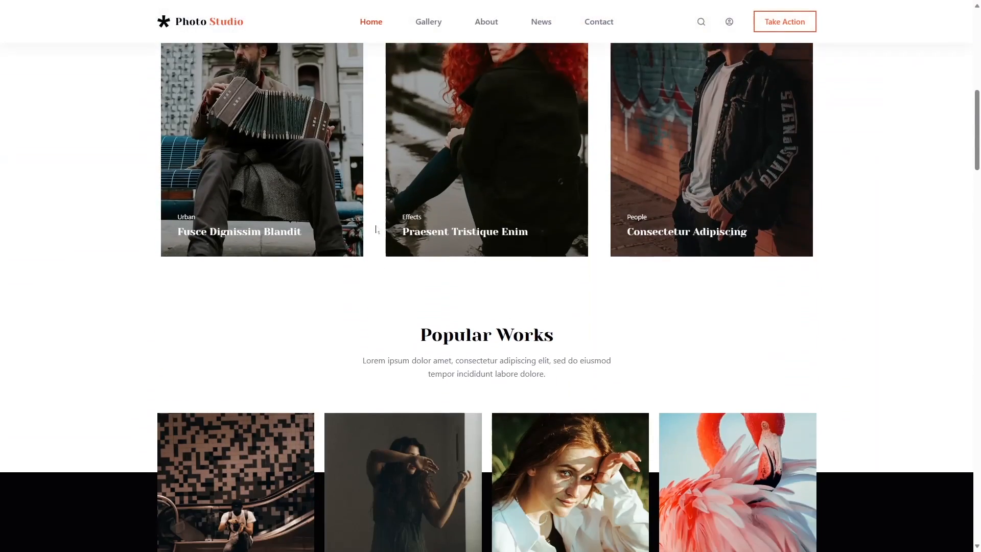
pyautogui.scroll(-15, 376, 226)
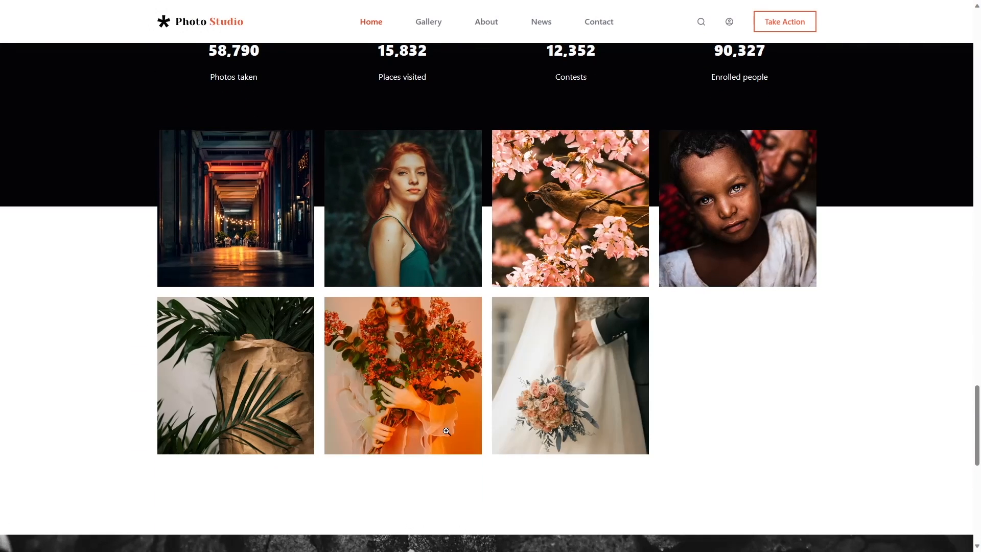
pyautogui.scroll(-1, 520, 435)
pyautogui.scroll(-7, 521, 435)
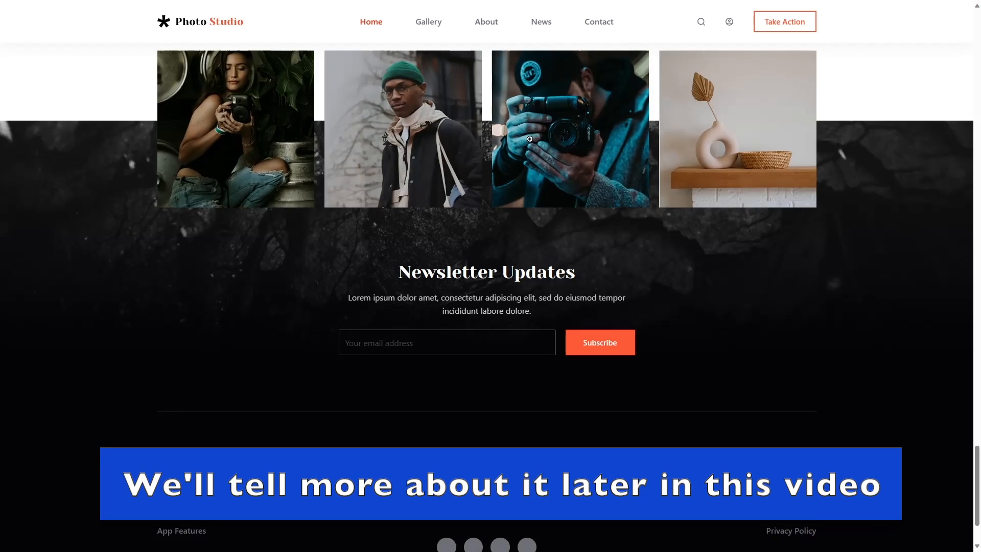
# Review the demo homepage's photo grid, newsletter section and footer, and return to its hero banner
pyautogui.scroll(4, 384, 191)
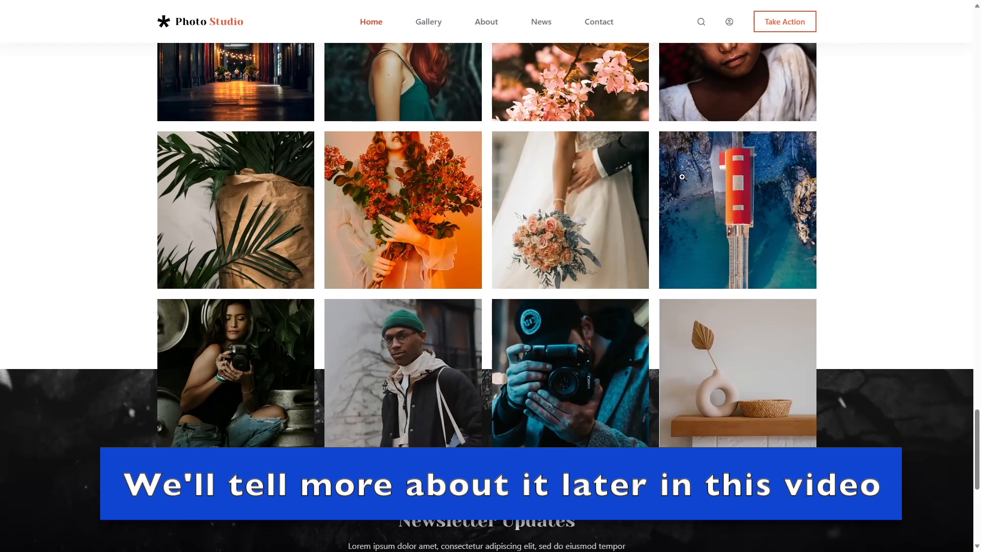
pyautogui.scroll(-6, 362, 340)
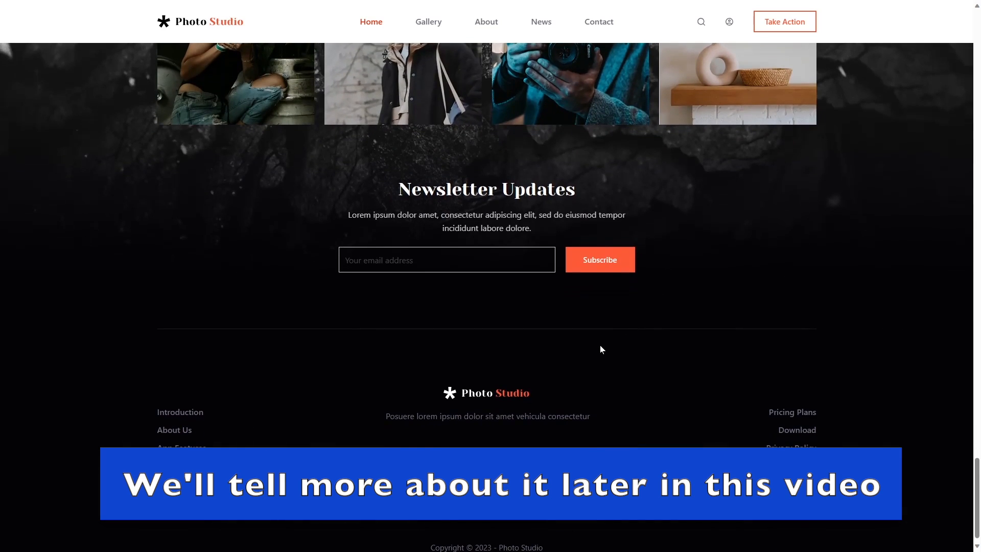
pyautogui.scroll(20, 601, 352)
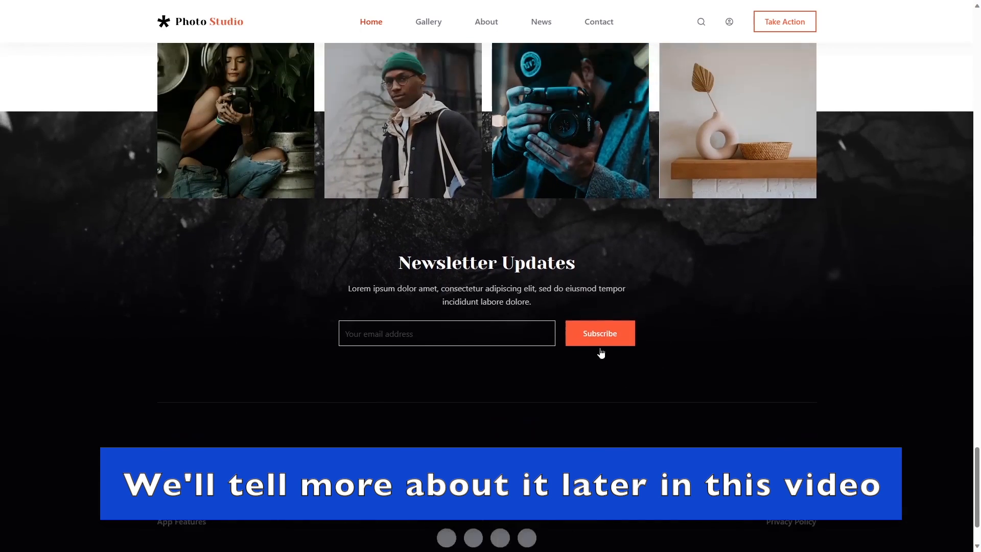
pyautogui.scroll(10, 601, 345)
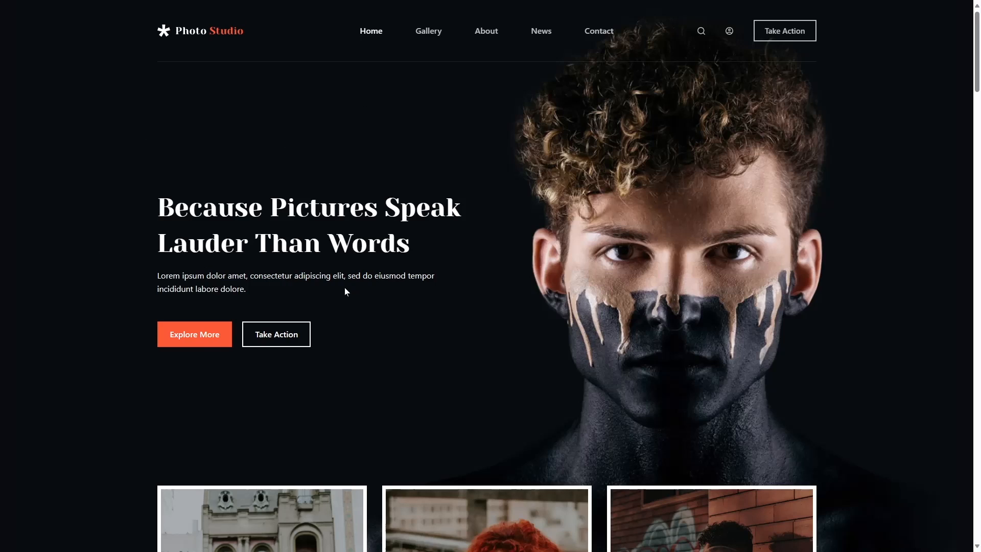
# Switch back to the Photo Studio site being built, go to its dashboard and open the theme Customizer
pyautogui.hotkey('ctrl', 'Tab')
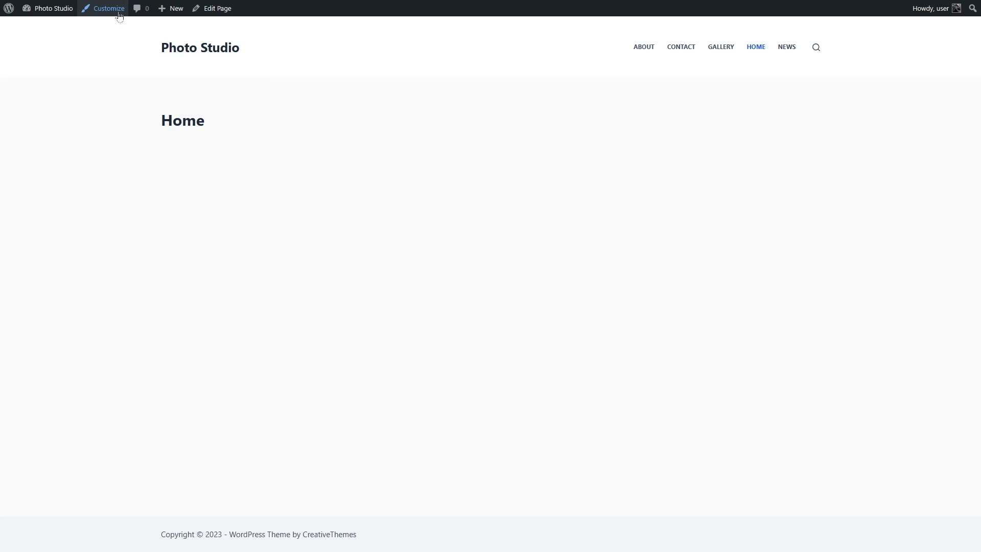
pyautogui.moveTo(49, 9)
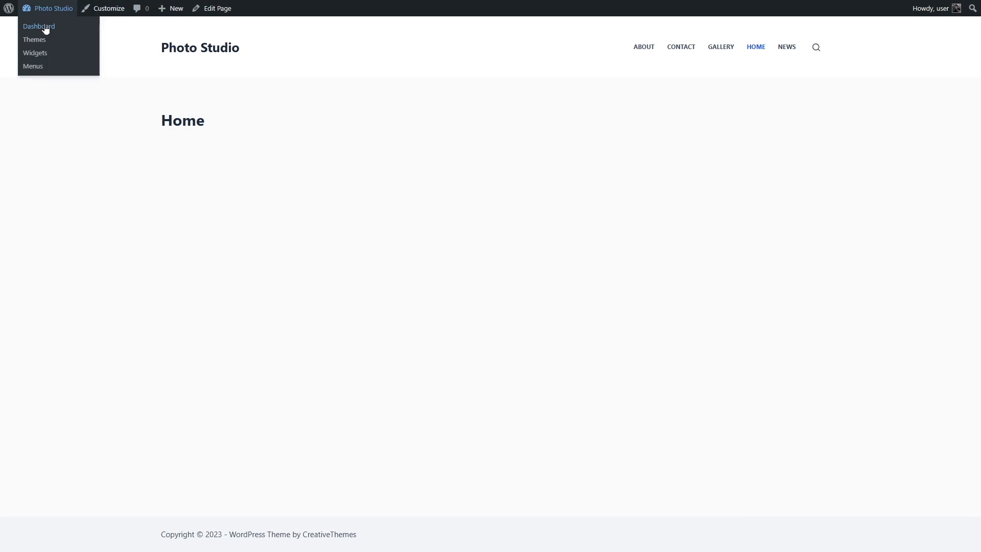
pyautogui.click(45, 27)
pyautogui.moveTo(22, 190)
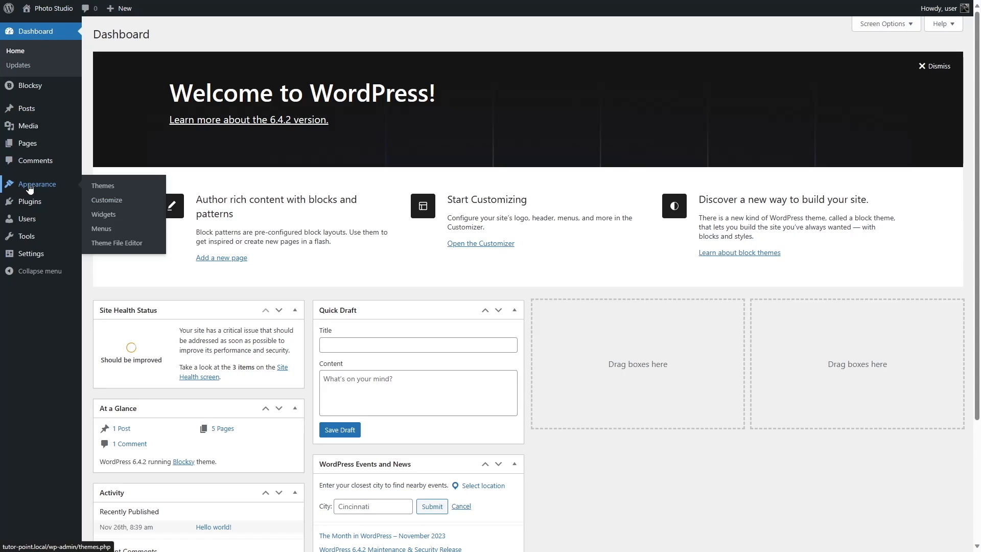
pyautogui.click(118, 205)
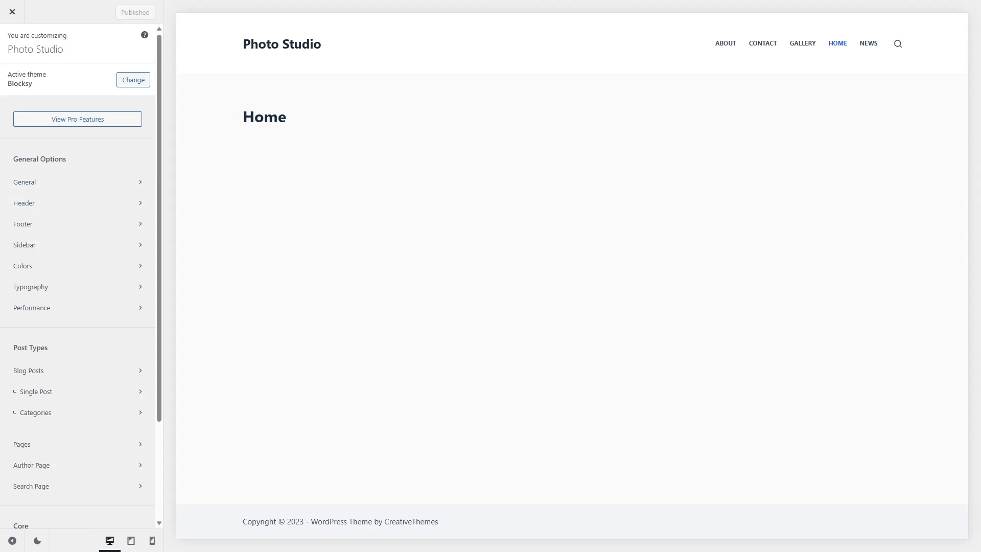
# Look over the Customizer's general, post type and core sections, and open the Site Identity settings
pyautogui.scroll(-3, 37, 306)
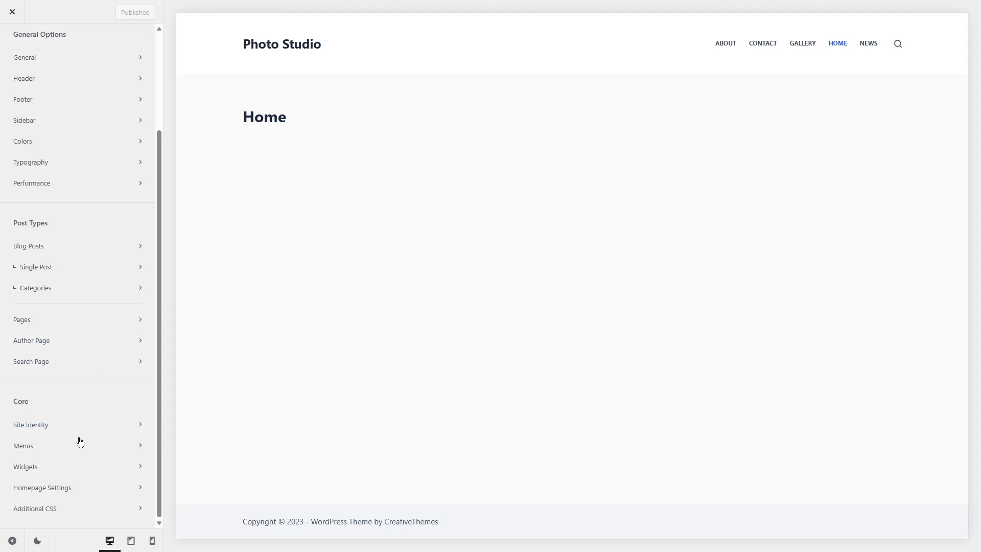
pyautogui.scroll(3, 51, 430)
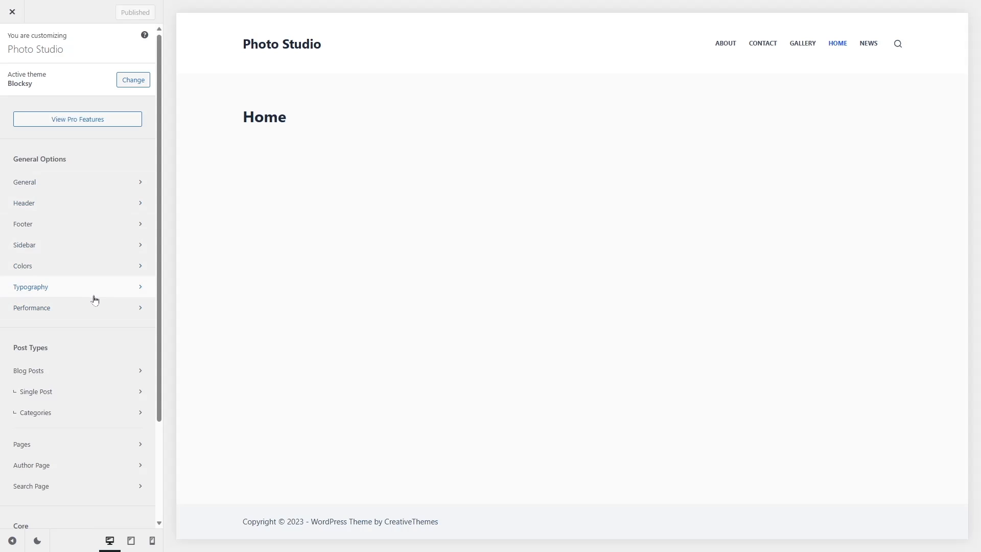
pyautogui.scroll(-3, 97, 300)
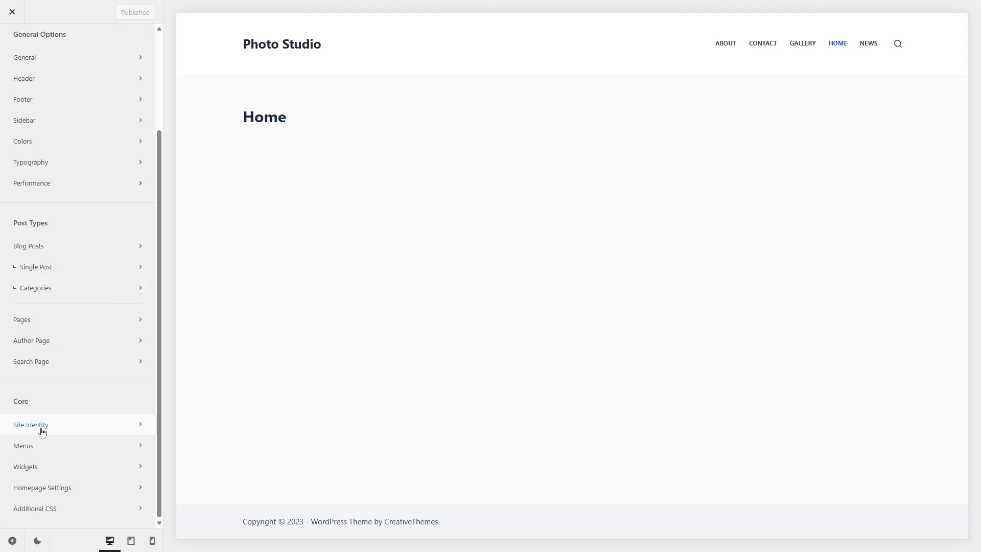
pyautogui.click(10, 432)
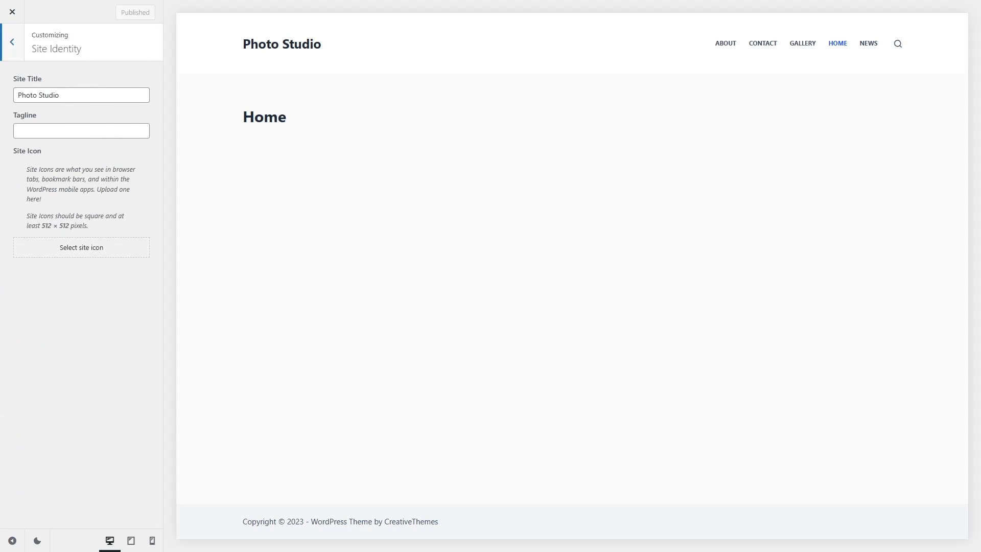
pyautogui.click(10, 131)
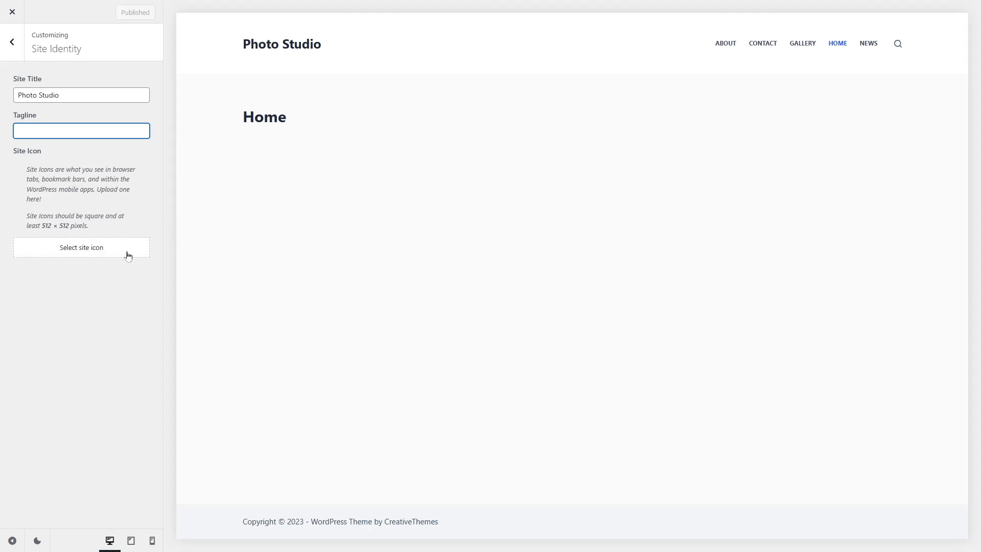
pyautogui.click(80, 249)
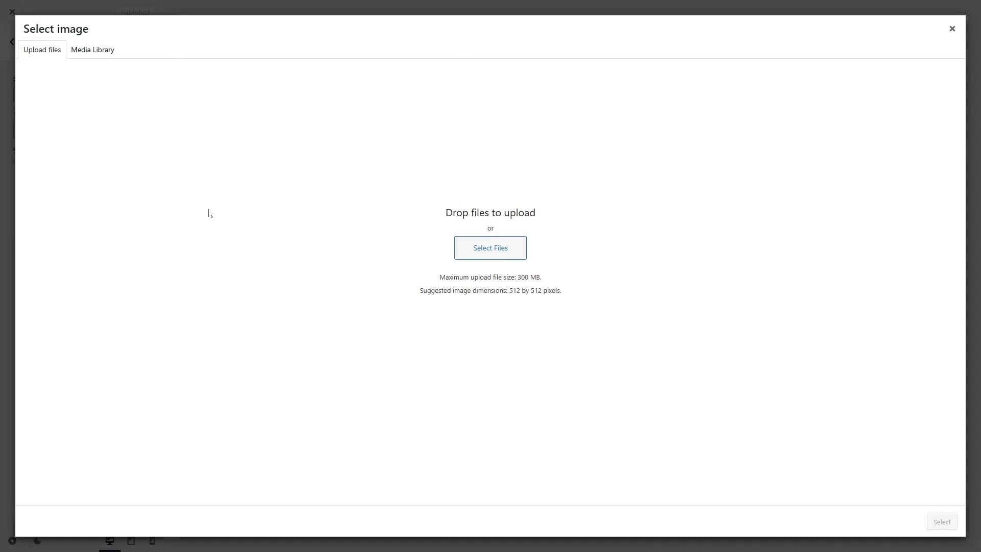
pyautogui.click(82, 55)
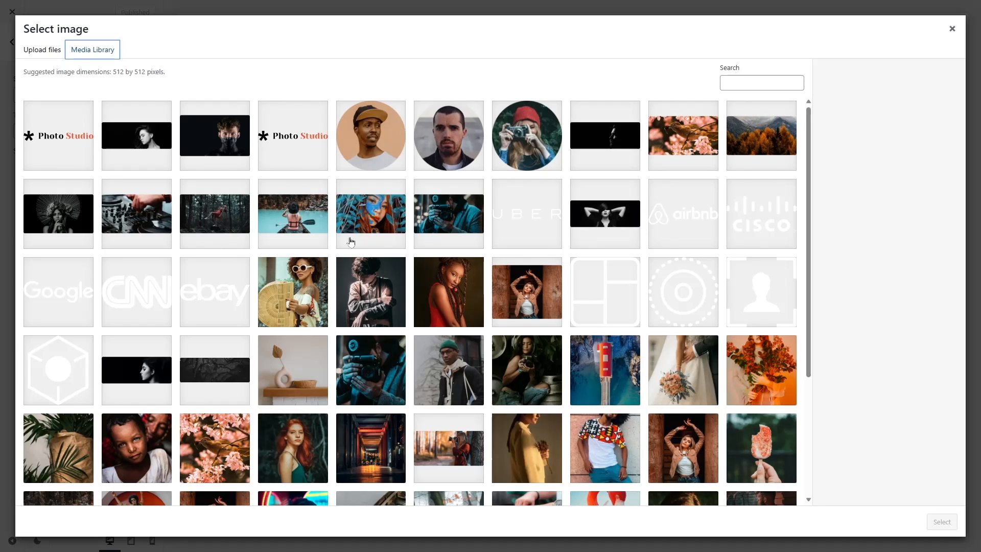
pyautogui.scroll(-5, 350, 242)
pyautogui.scroll(5, 308, 200)
pyautogui.click(42, 49)
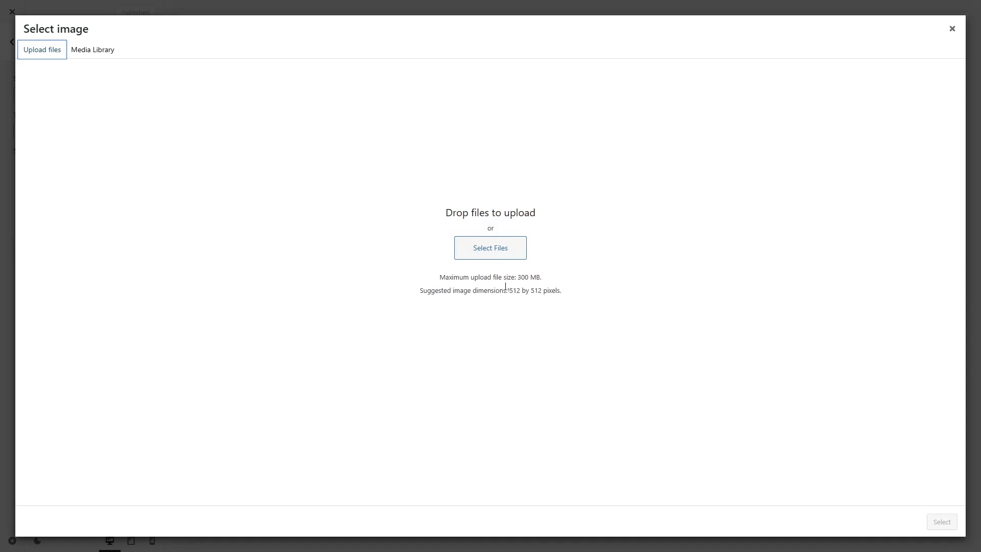
pyautogui.moveTo(507, 290); pyautogui.dragTo(569, 295)
pyautogui.click(520, 313)
pyautogui.click(952, 29)
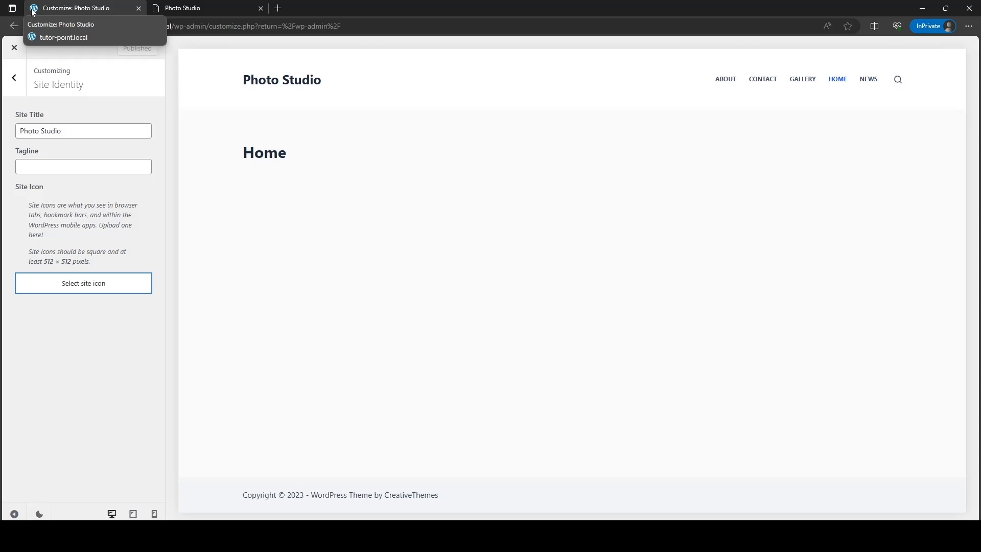
# Upload attendance.png as the site icon, crop it to the full image, and return to the full-screen view
pyautogui.click(77, 290)
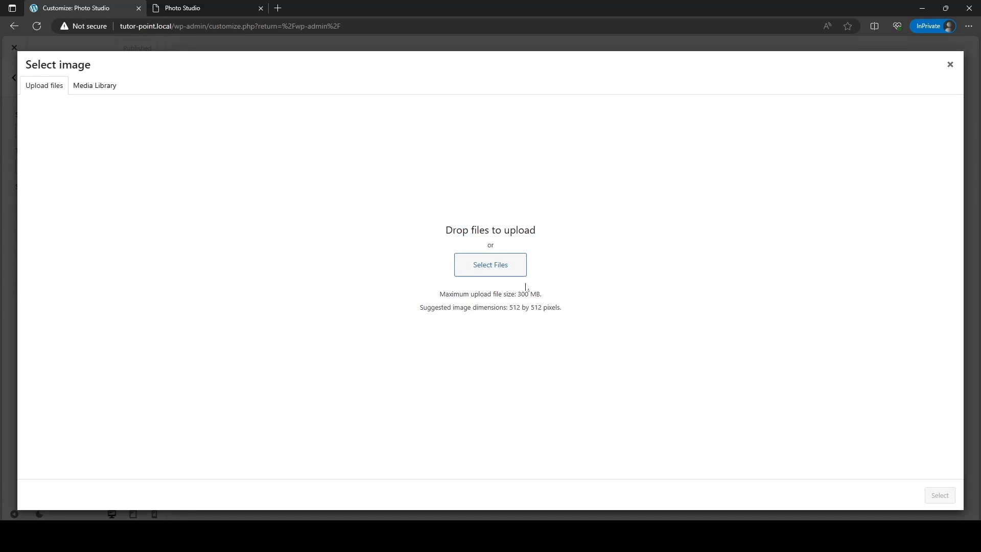
pyautogui.click(520, 274)
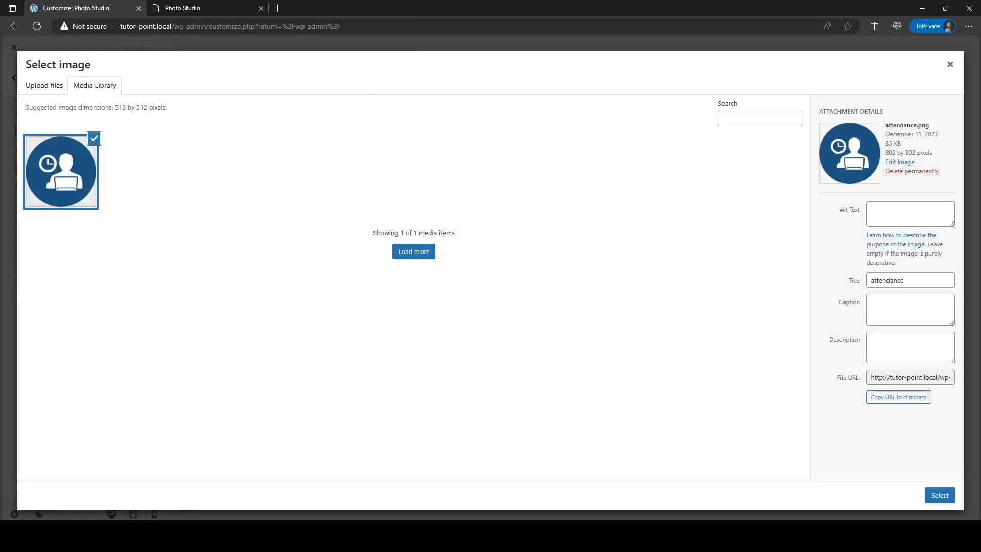
pyautogui.click(939, 496)
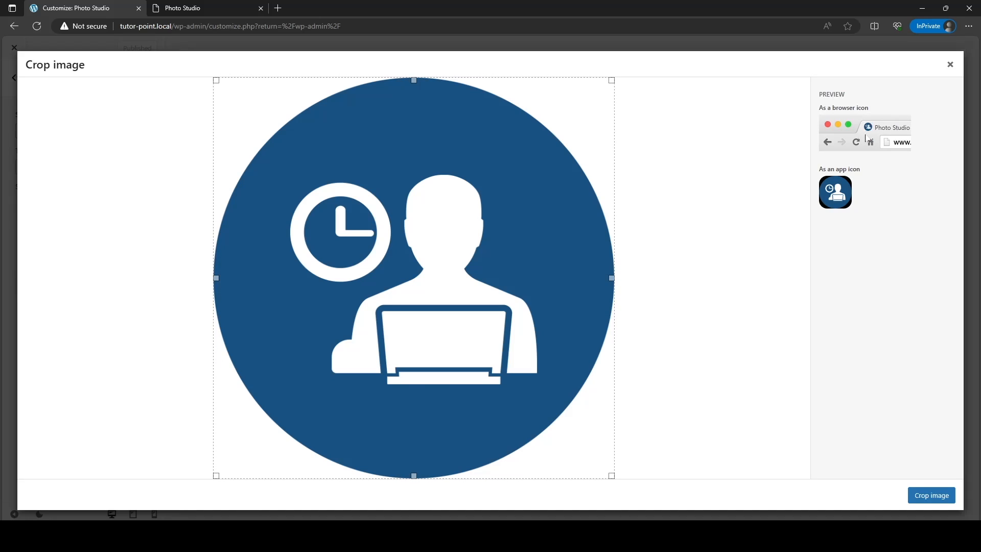
pyautogui.click(932, 496)
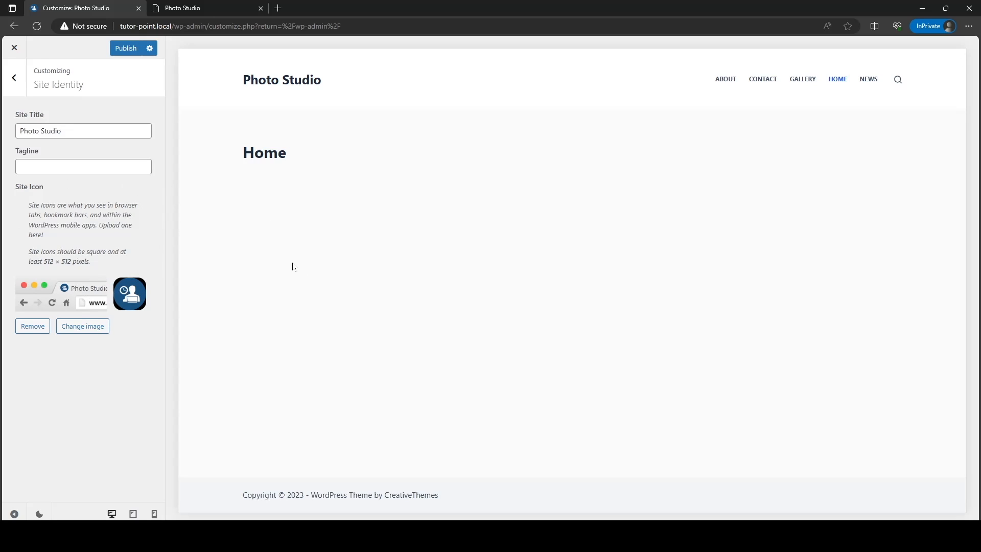
pyautogui.press('F11')
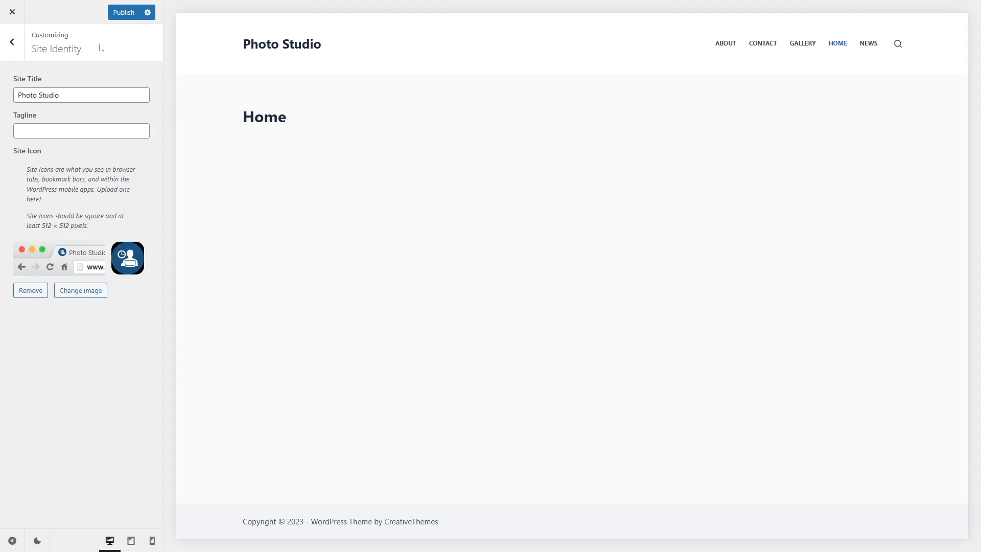
# Review the Homepage Settings and the Additional CSS editor, and return to the Customizer's list of sections
pyautogui.click(12, 42)
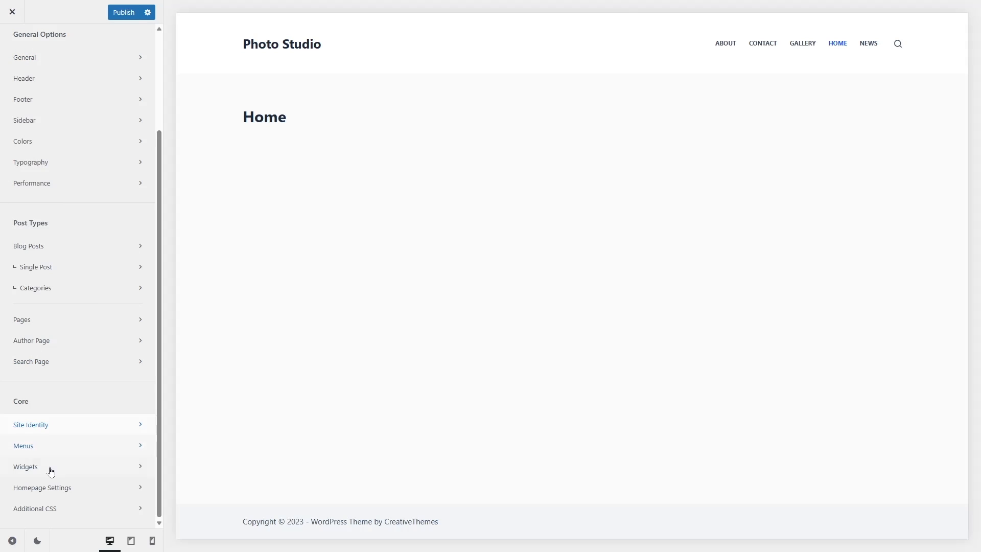
pyautogui.click(69, 492)
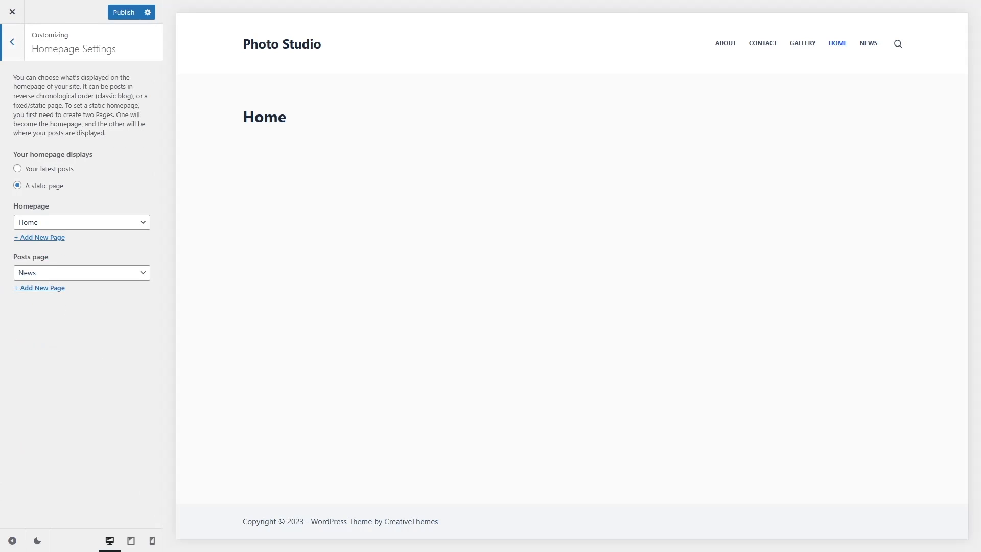
pyautogui.click(12, 42)
pyautogui.click(77, 489)
pyautogui.click(12, 42)
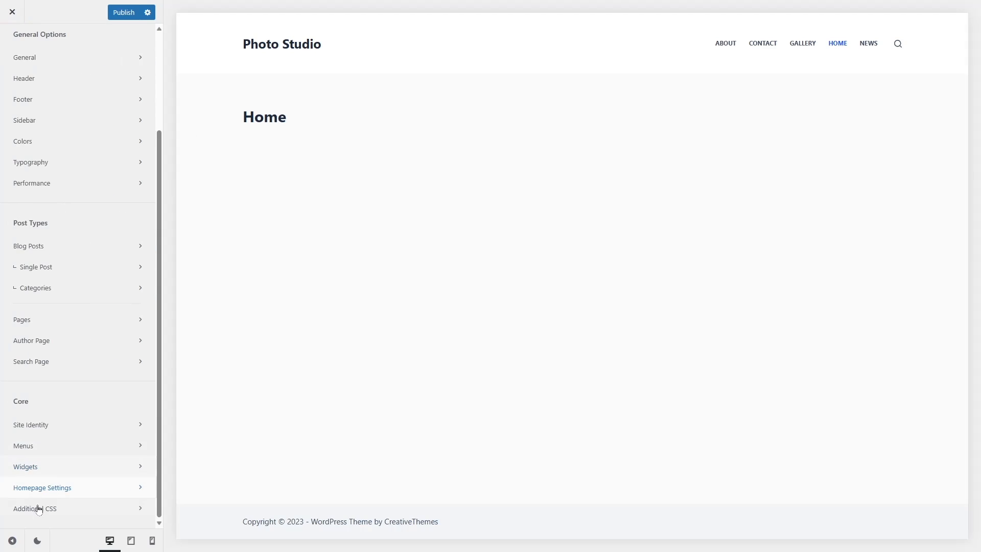
pyautogui.click(77, 509)
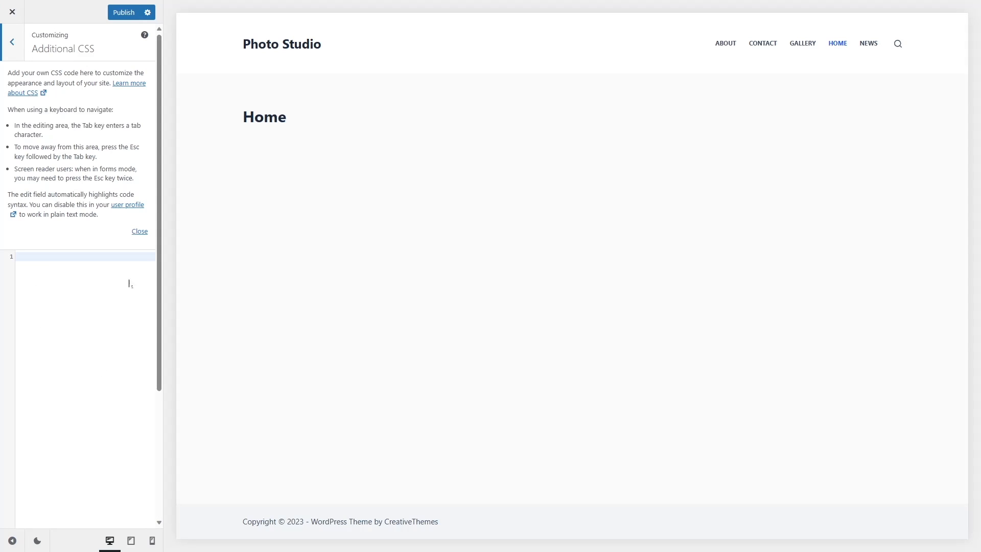
pyautogui.click(20, 62)
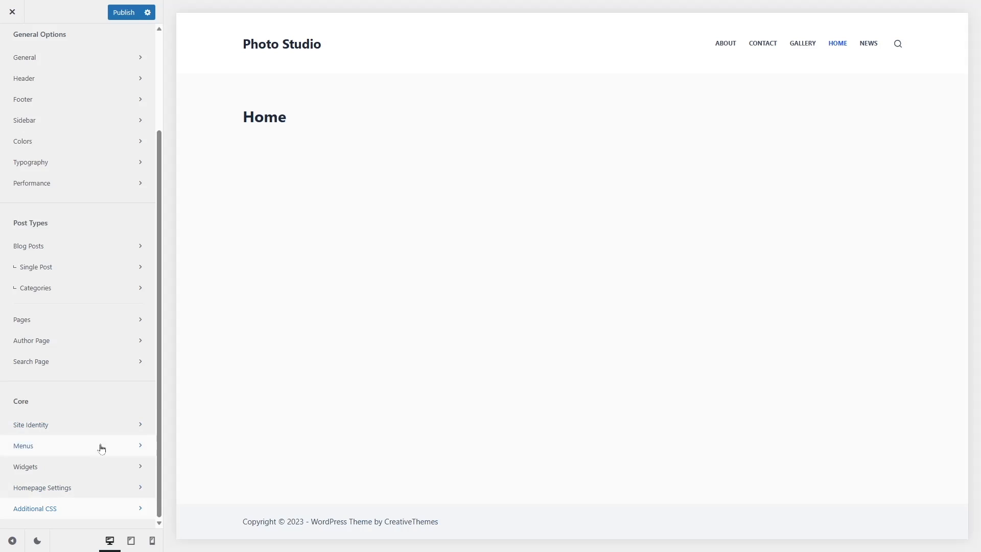
# Open the Colors settings, and examine the global palette and the text, link, heading and site background colors
pyautogui.scroll(3, 99, 466)
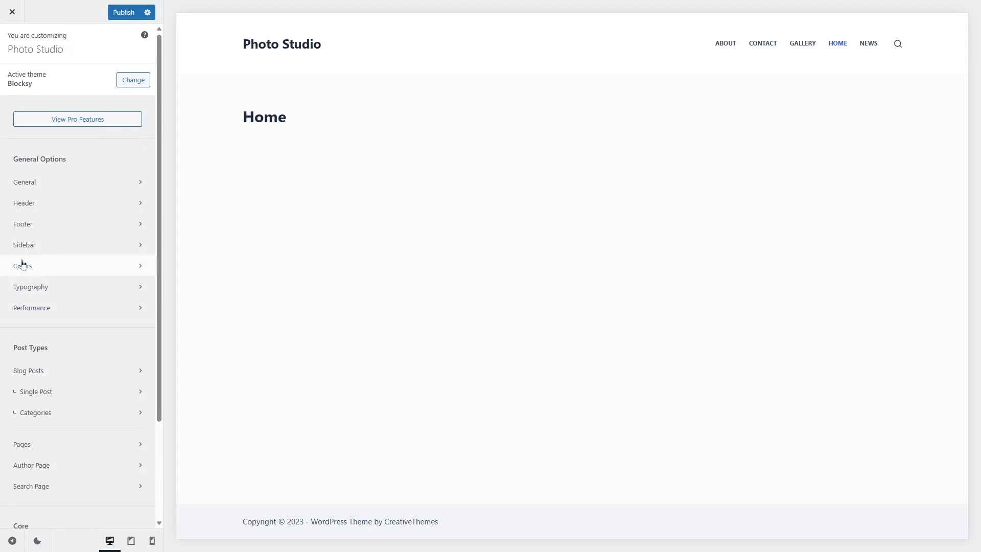
pyautogui.click(40, 263)
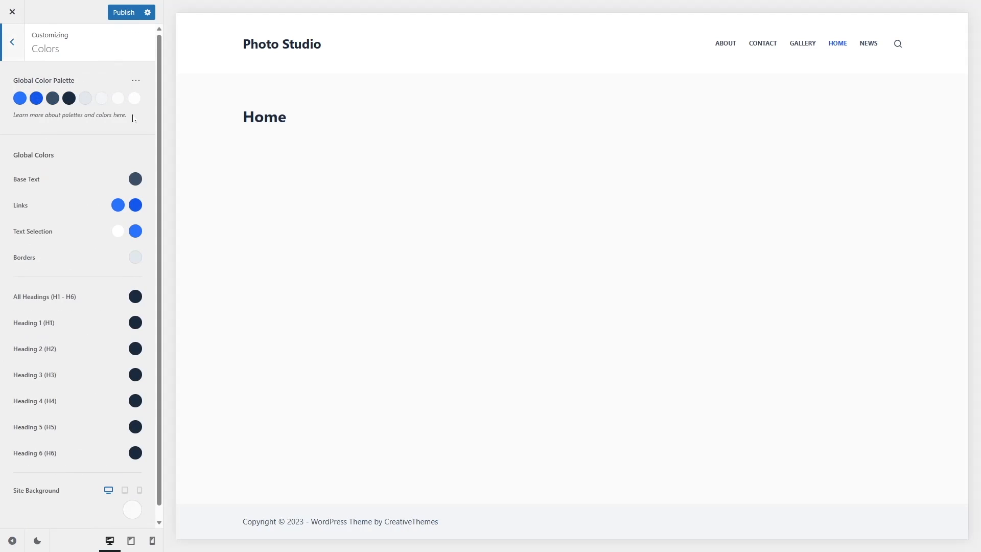
pyautogui.scroll(-1, 138, 194)
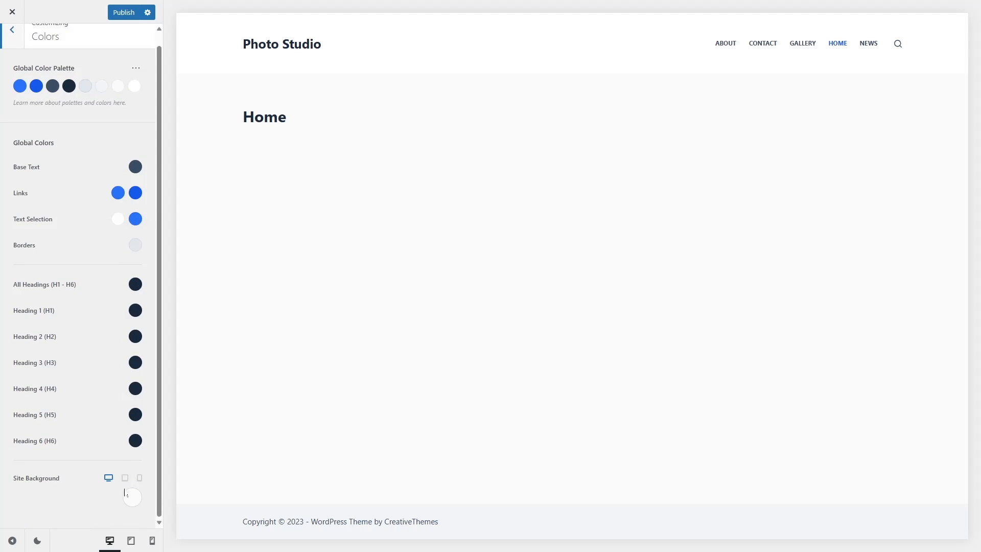
pyautogui.scroll(1, 118, 300)
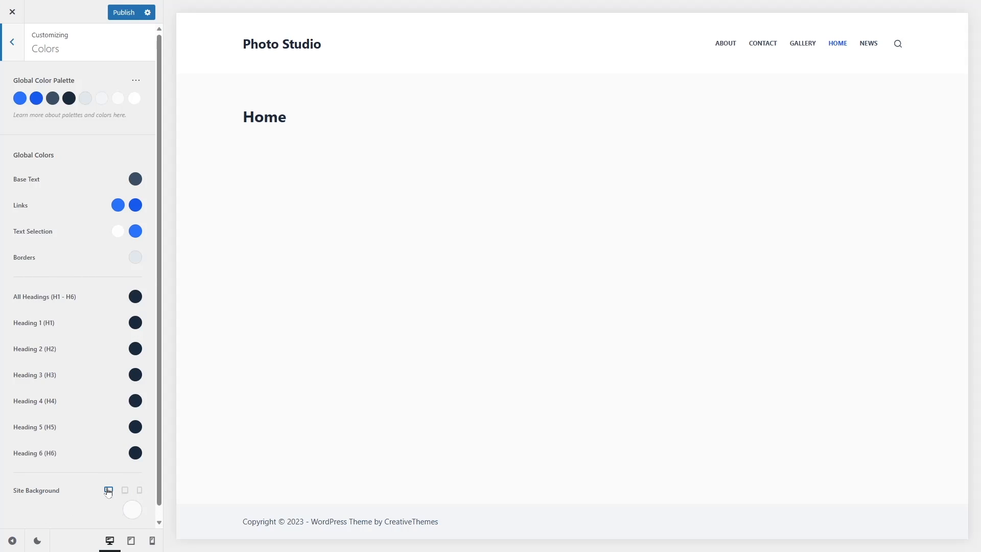
pyautogui.scroll(-1, 94, 398)
pyautogui.scroll(1, 94, 358)
# Browse the preset color palettes available for the global color palette, and close them without choosing one
pyautogui.click(138, 81)
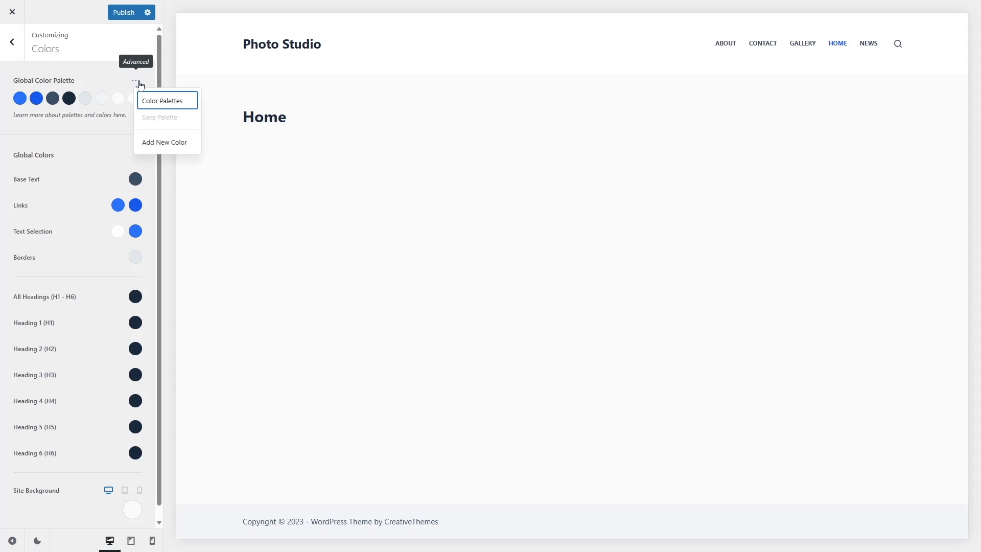
pyautogui.click(170, 105)
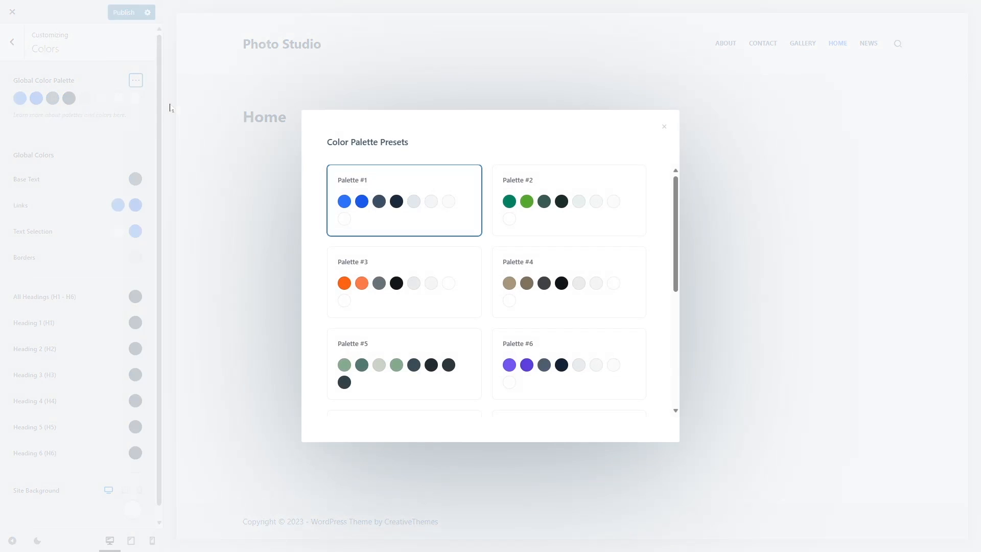
pyautogui.scroll(-5, 427, 227)
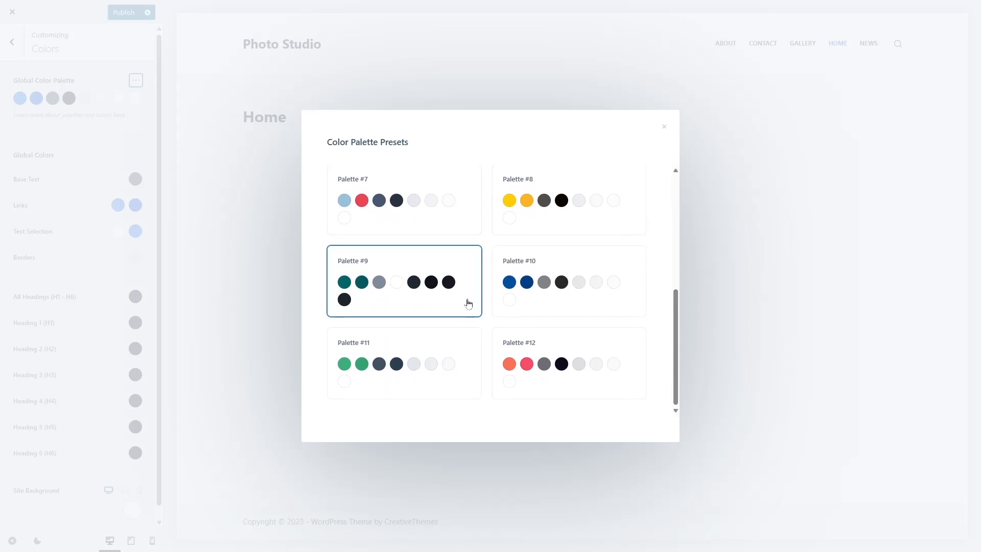
pyautogui.scroll(5, 453, 372)
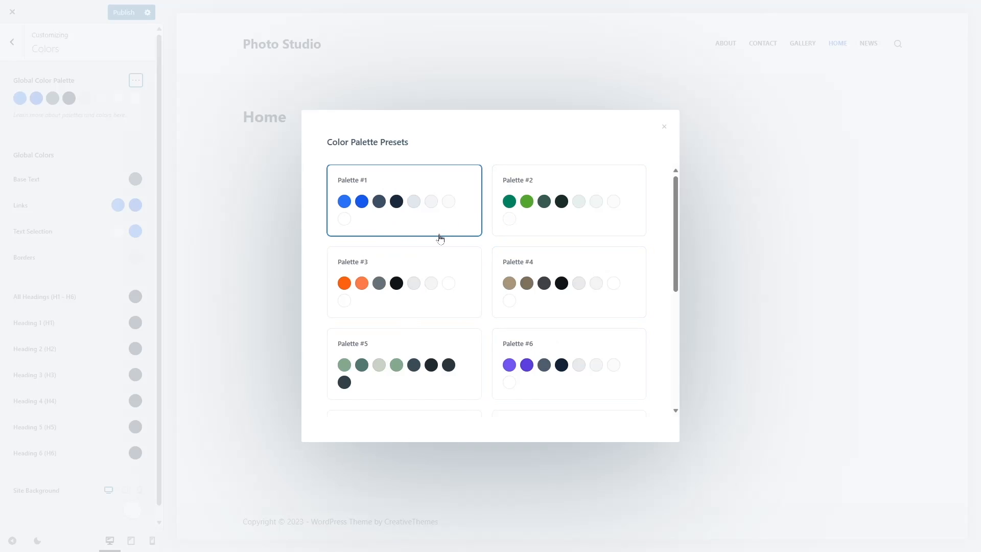
pyautogui.scroll(-4, 423, 232)
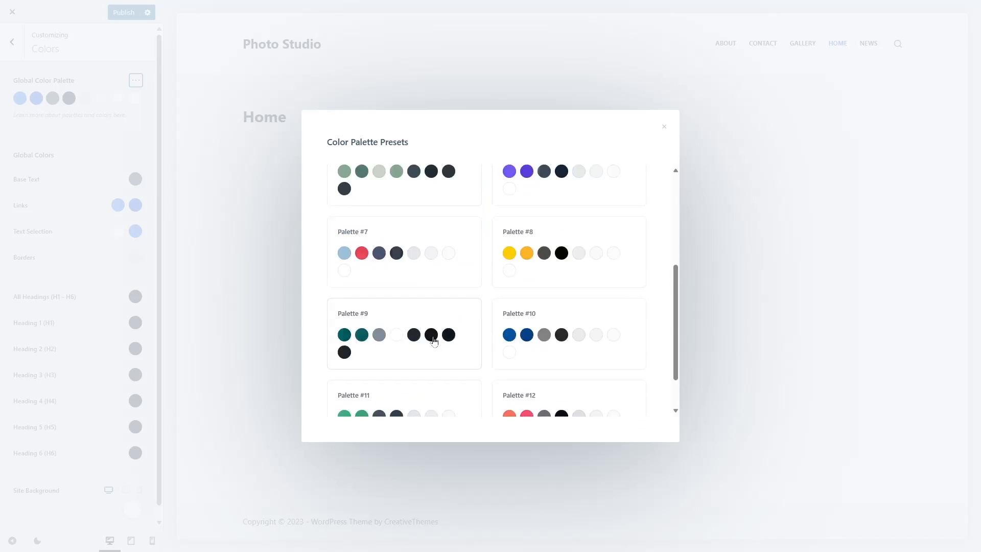
pyautogui.scroll(4, 436, 339)
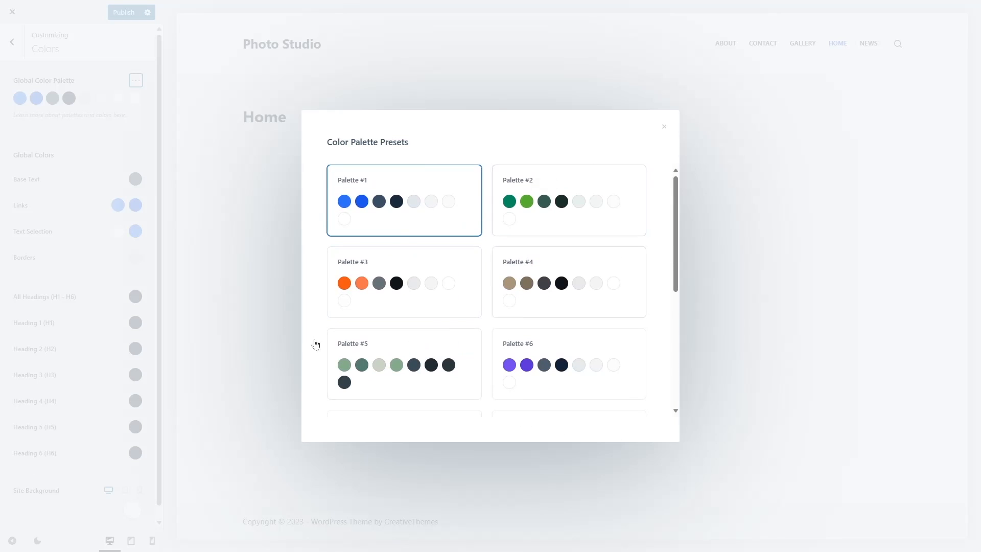
pyautogui.click(664, 128)
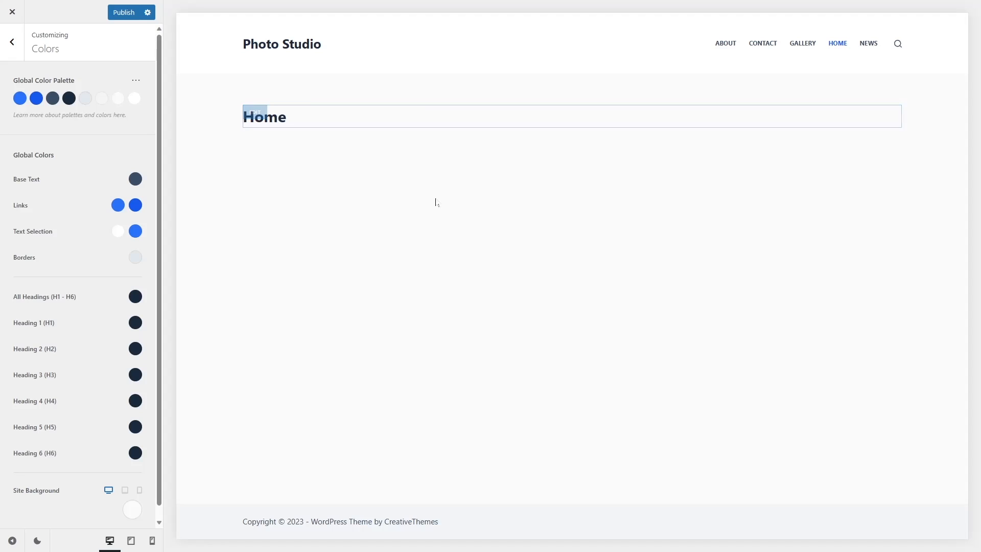
pyautogui.click(433, 202)
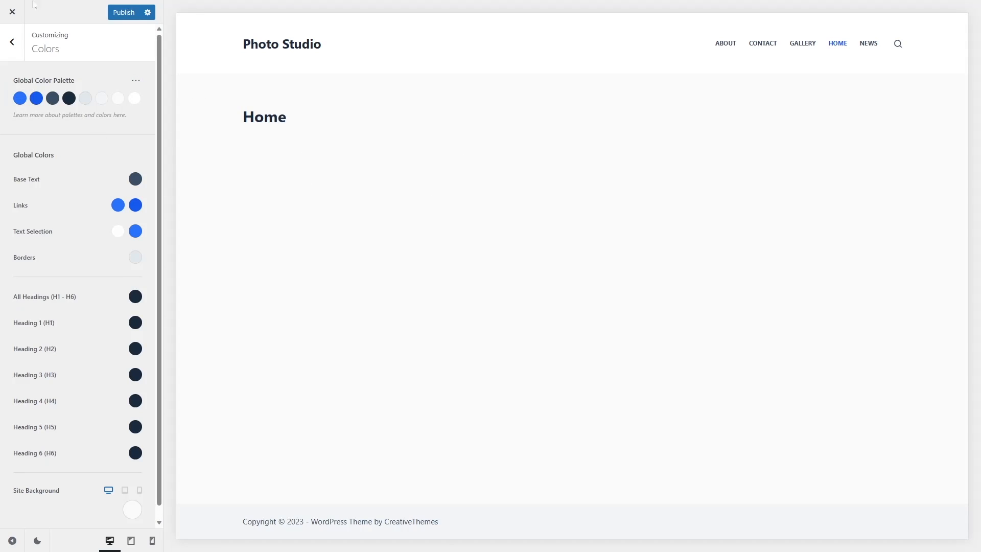
# Set the first global palette color to #fd5a37, copied from Color palette.txt in Notepad
pyautogui.click(22, 102)
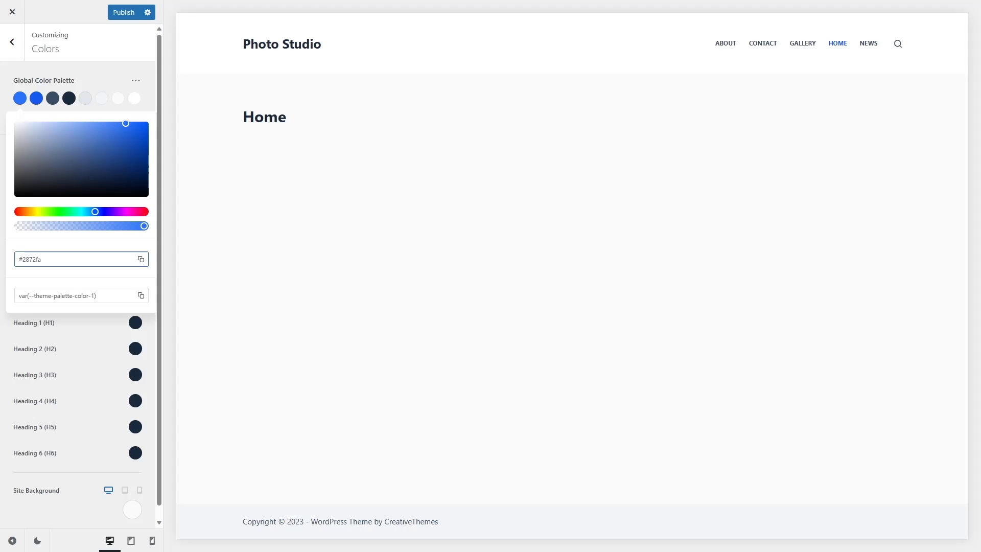
pyautogui.hotkey('alt', 'Tab')
pyautogui.moveTo(365, 210); pyautogui.dragTo(340, 210)
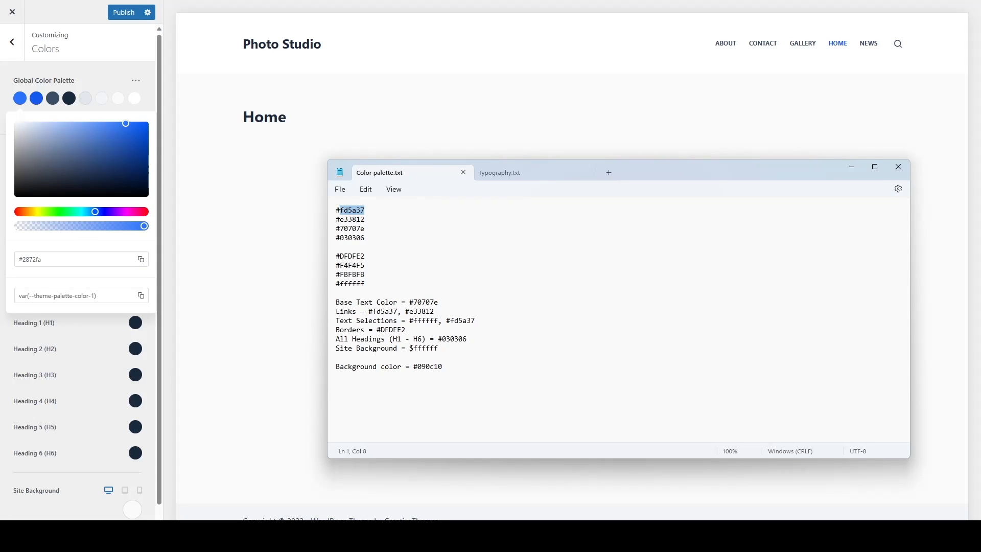
pyautogui.rightClick(346, 214)
pyautogui.click(375, 263)
pyautogui.click(45, 259)
pyautogui.hotkey('ctrl', 'a')
pyautogui.rightClick(45, 258)
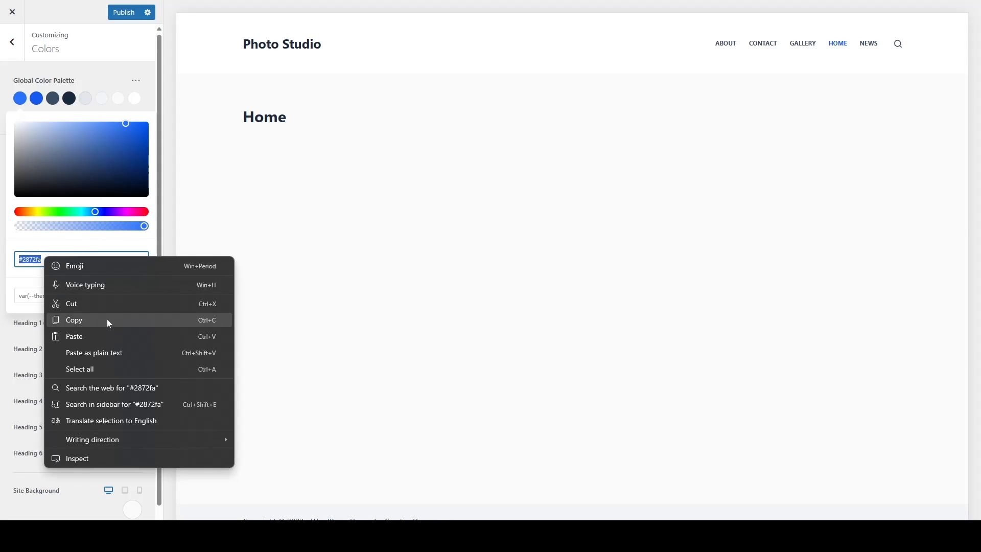
pyautogui.click(93, 341)
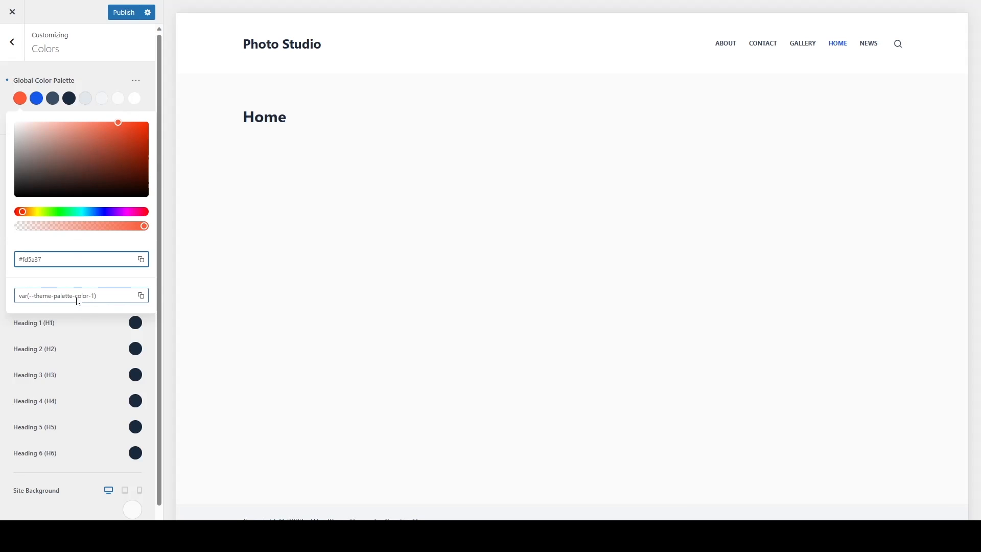
pyautogui.click(117, 302)
pyautogui.click(151, 285)
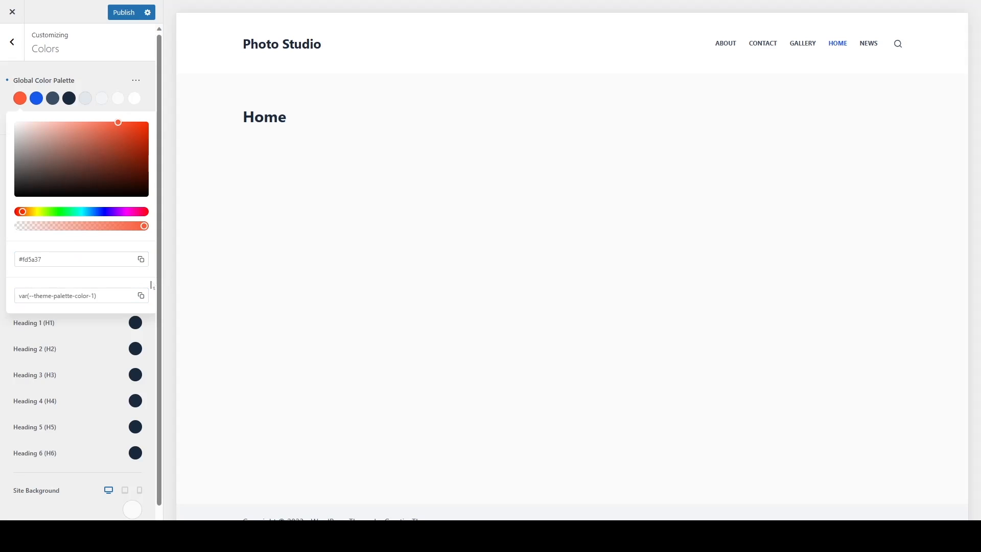
pyautogui.click(88, 84)
# Set the second global palette color to #e33812, copied from Color palette.txt, and open the third palette color for editing
pyautogui.click(37, 98)
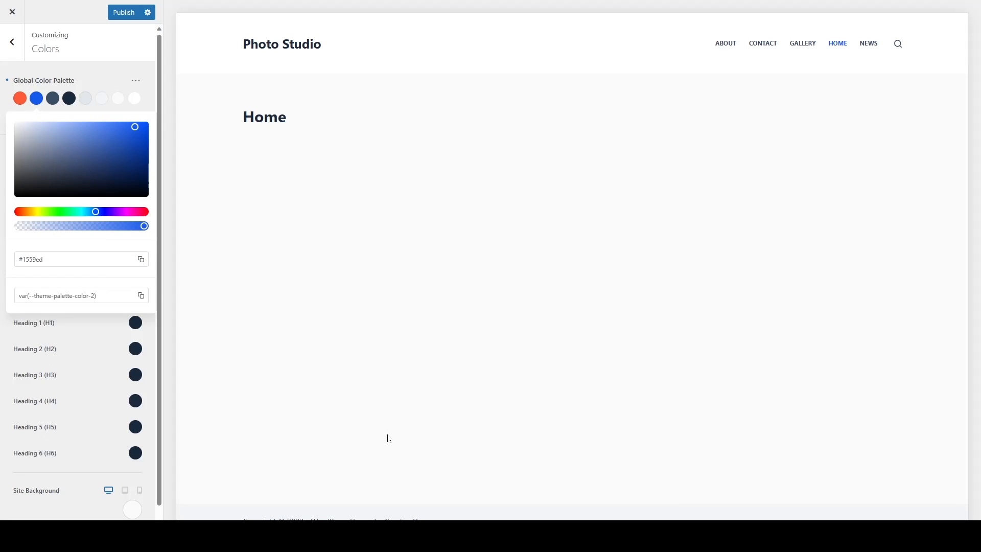
pyautogui.hotkey('alt', 'Tab')
pyautogui.moveTo(366, 220); pyautogui.dragTo(336, 219)
pyautogui.rightClick(352, 222)
pyautogui.click(398, 282)
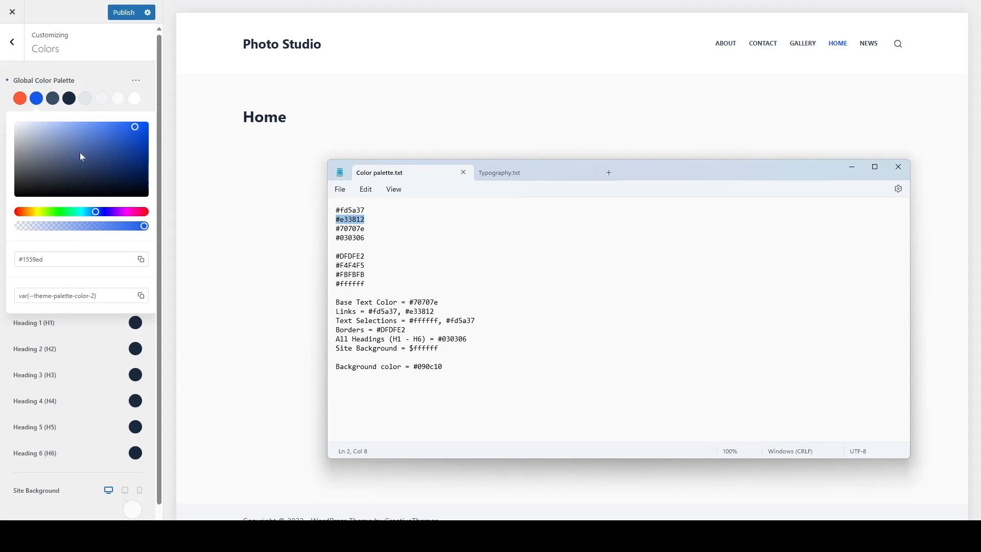
pyautogui.click(65, 259)
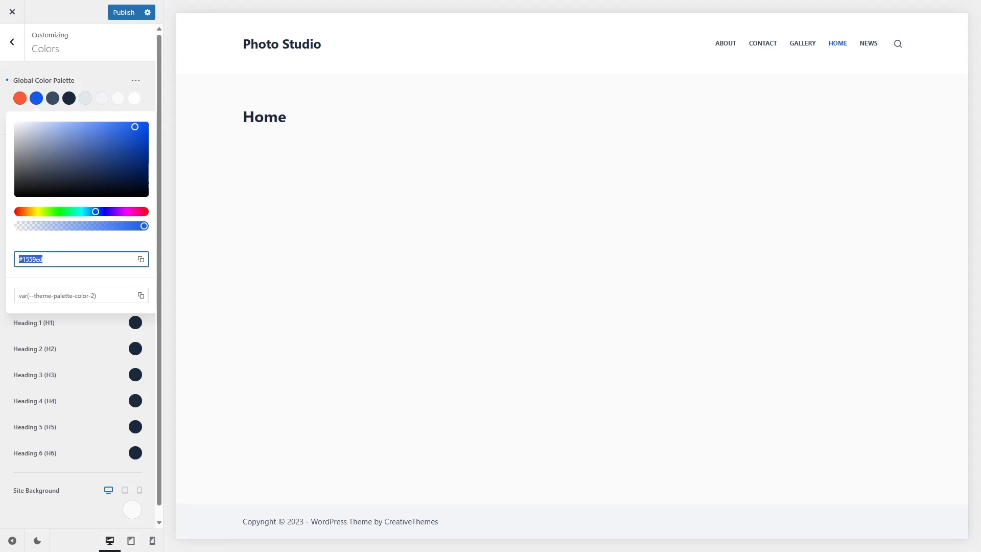
pyautogui.hotkey('ctrl', 'v')
pyautogui.click(56, 93)
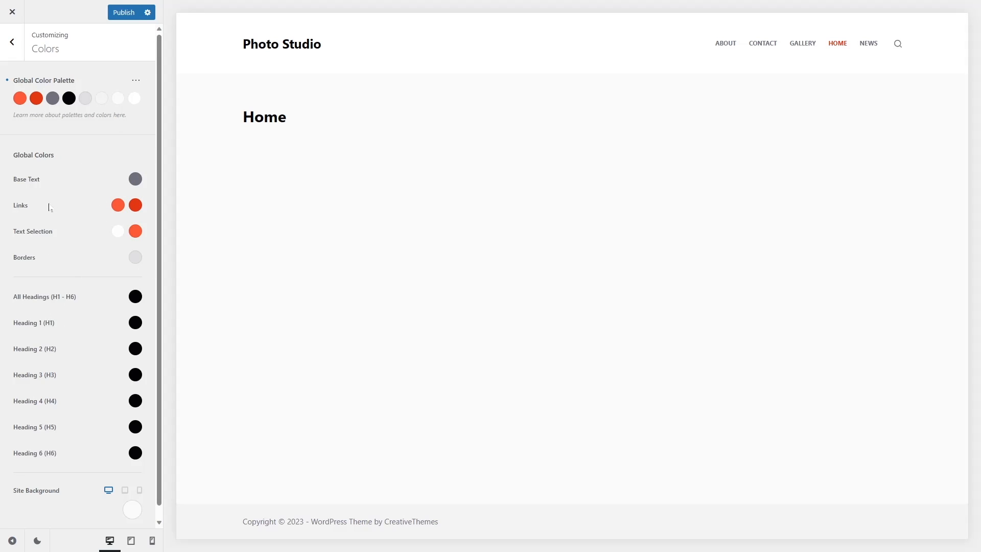
# Compare the Base Text color with its entry in Color palette.txt, and inspect the hex code of the third palette color
pyautogui.click(135, 179)
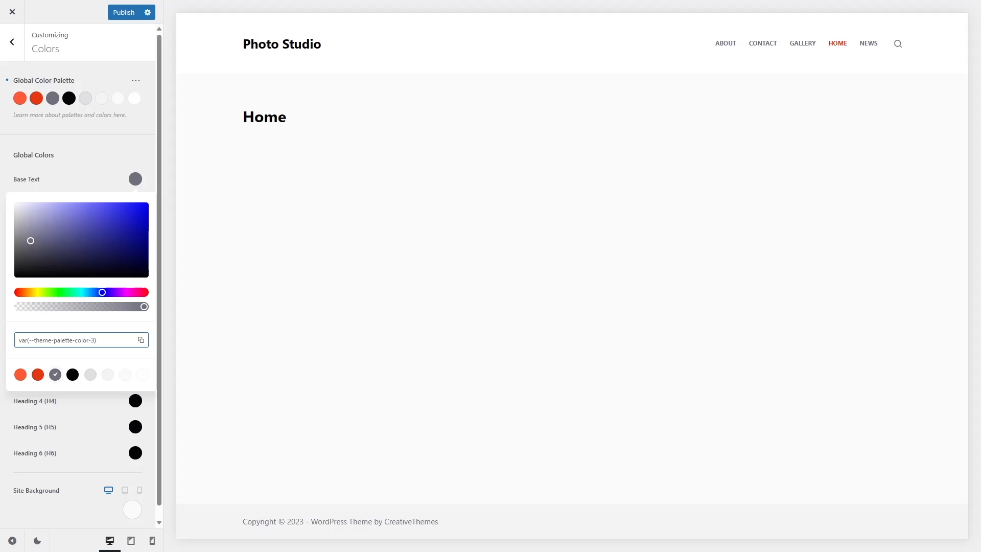
pyautogui.hotkey('alt', 'Tab')
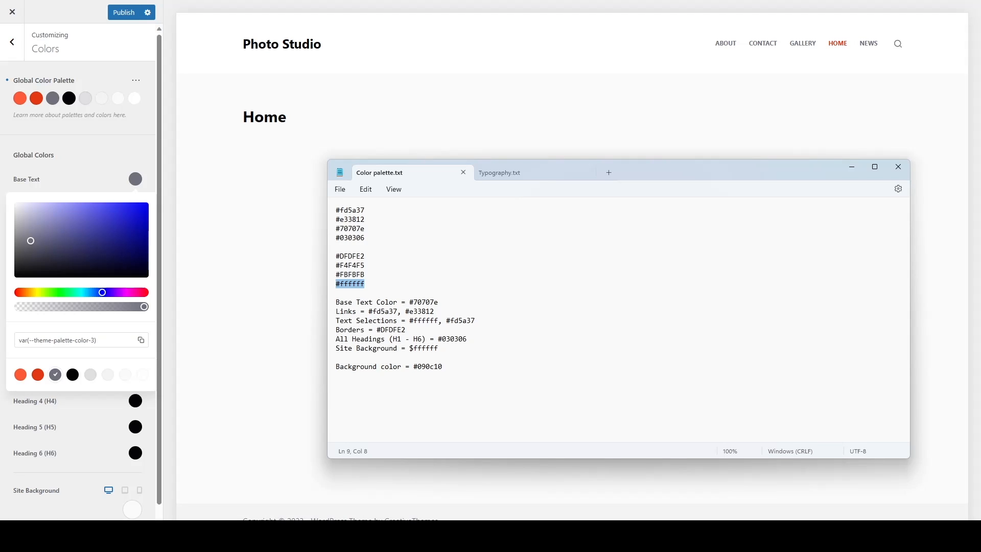
pyautogui.moveTo(409, 302); pyautogui.dragTo(434, 302)
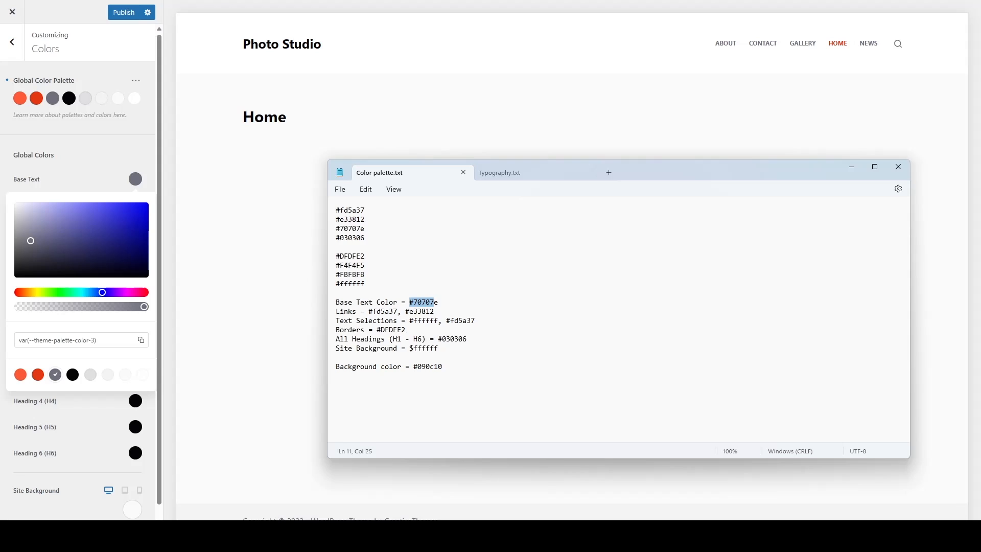
pyautogui.click(76, 340)
pyautogui.click(53, 102)
pyautogui.click(47, 259)
pyautogui.moveTo(19, 259); pyautogui.dragTo(44, 259)
pyautogui.click(2, 284)
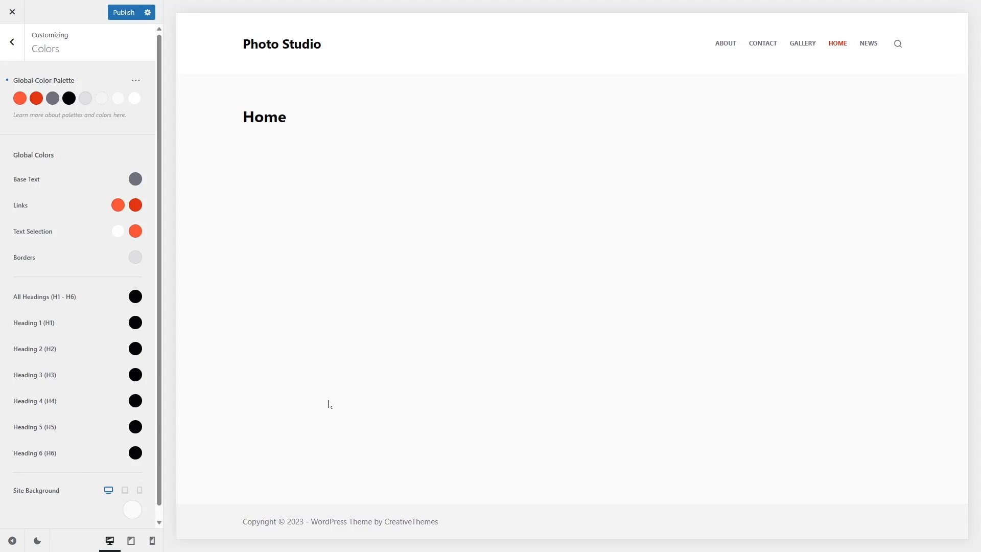
# Set the site background color to #090c10, copied from Color palette.txt, and publish the color changes
pyautogui.hotkey('alt', 'Tab')
pyautogui.moveTo(443, 366); pyautogui.dragTo(417, 366)
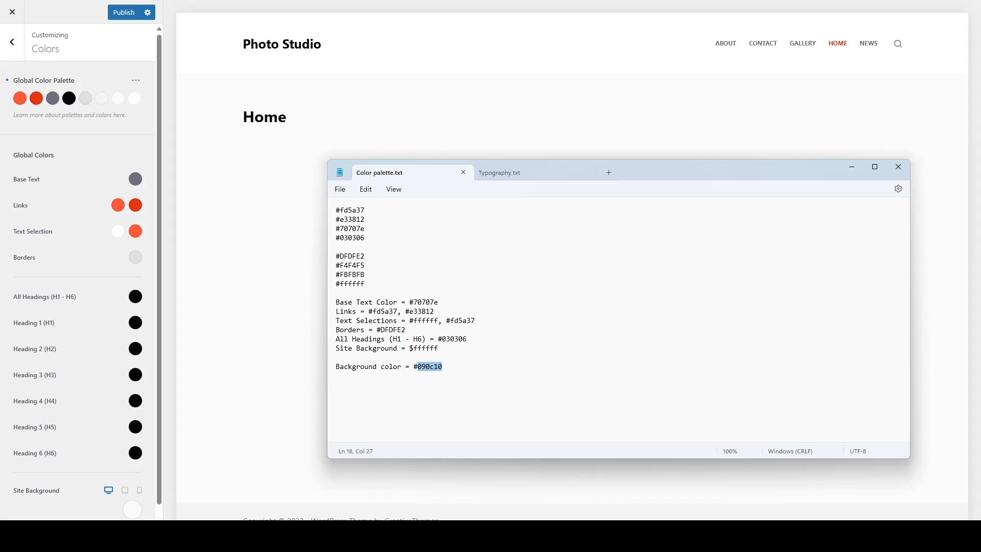
pyautogui.rightClick(428, 368)
pyautogui.click(463, 215)
pyautogui.hotkey('alt', 'Tab')
pyautogui.click(133, 512)
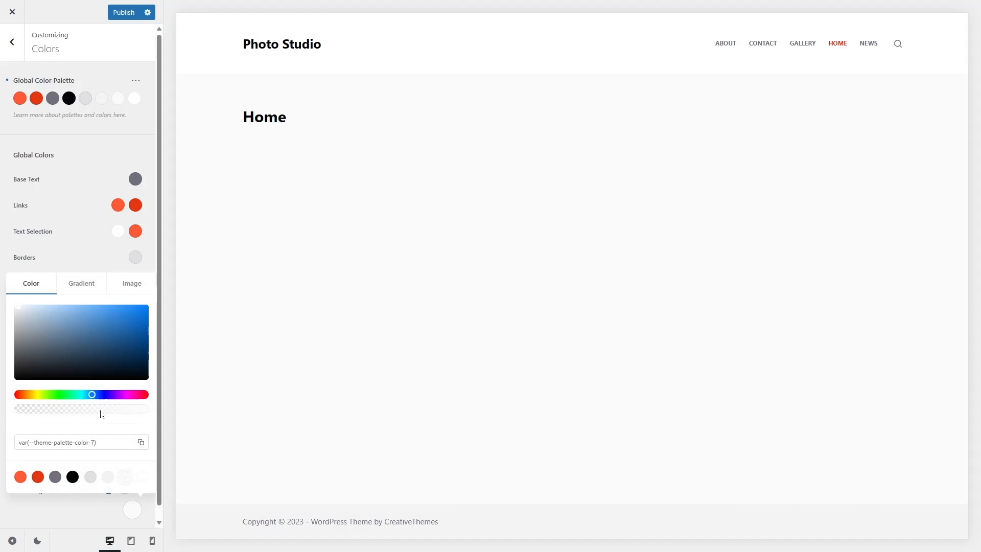
pyautogui.click(16, 442)
pyautogui.hotkey('ctrl', 'v')
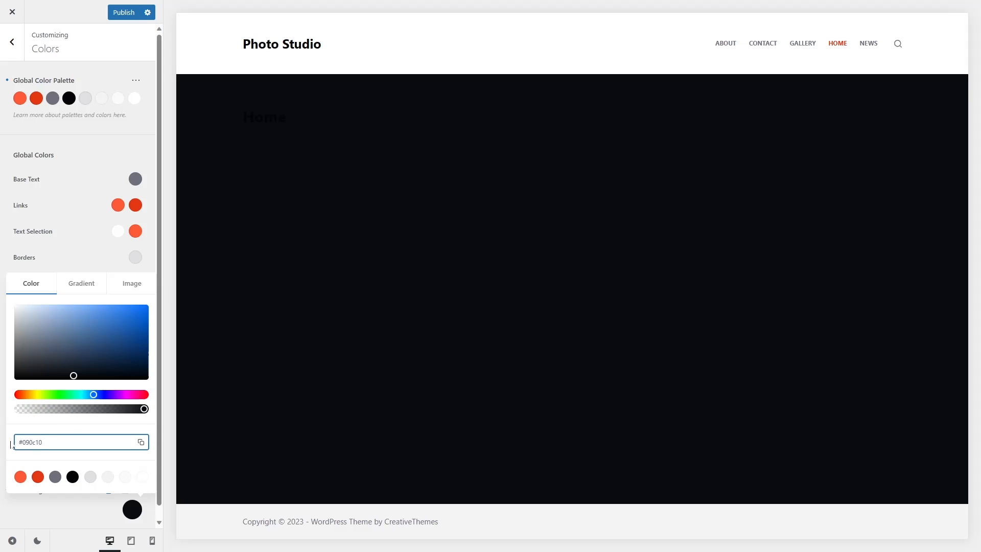
pyautogui.click(2, 405)
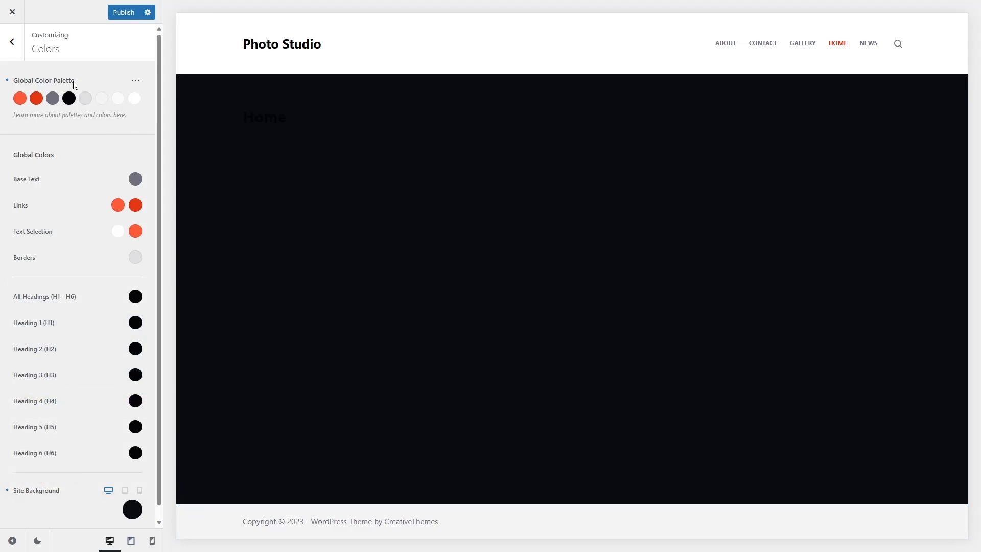
pyautogui.click(9, 46)
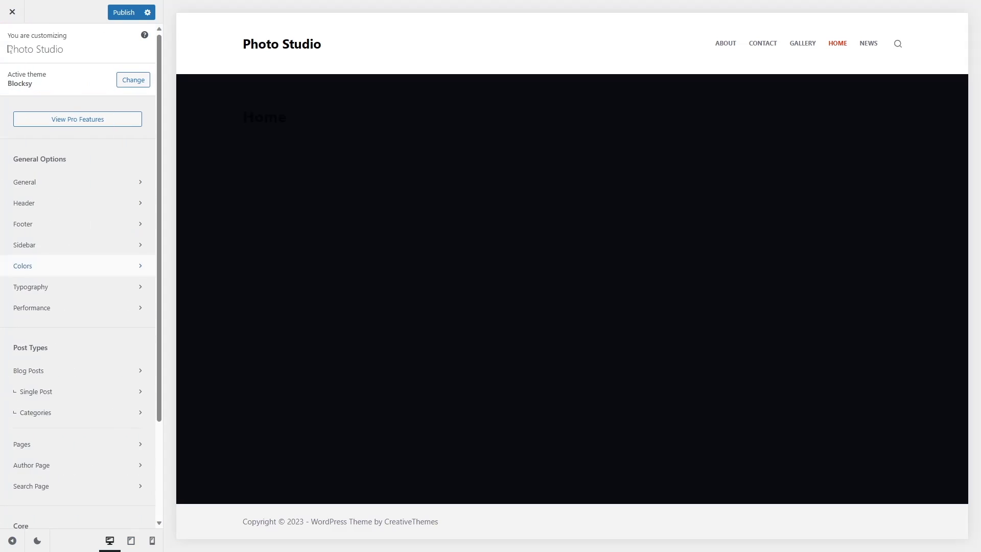
pyautogui.click(122, 15)
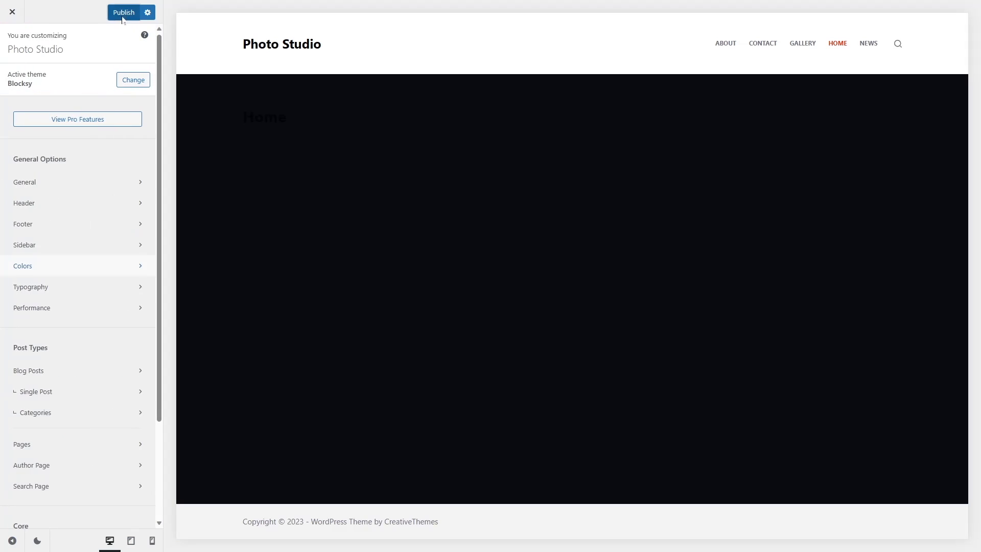
# Open the Typography settings, look over the font options, and bring up the font list in Typography.txt in Notepad
pyautogui.click(80, 290)
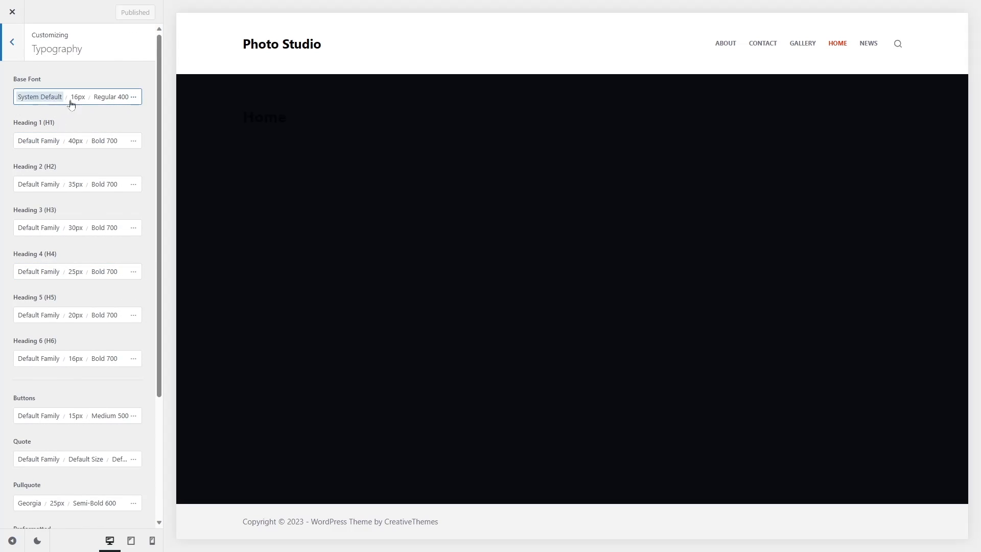
pyautogui.scroll(-1, 83, 179)
pyautogui.scroll(1, 87, 212)
pyautogui.hotkey('alt', 'Tab')
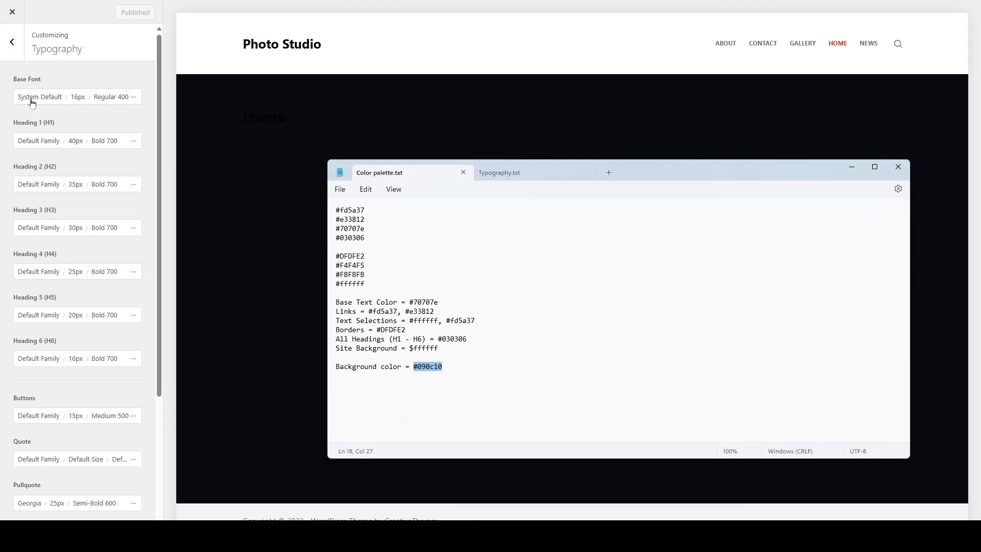
pyautogui.hotkey('ctrl', 'Tab')
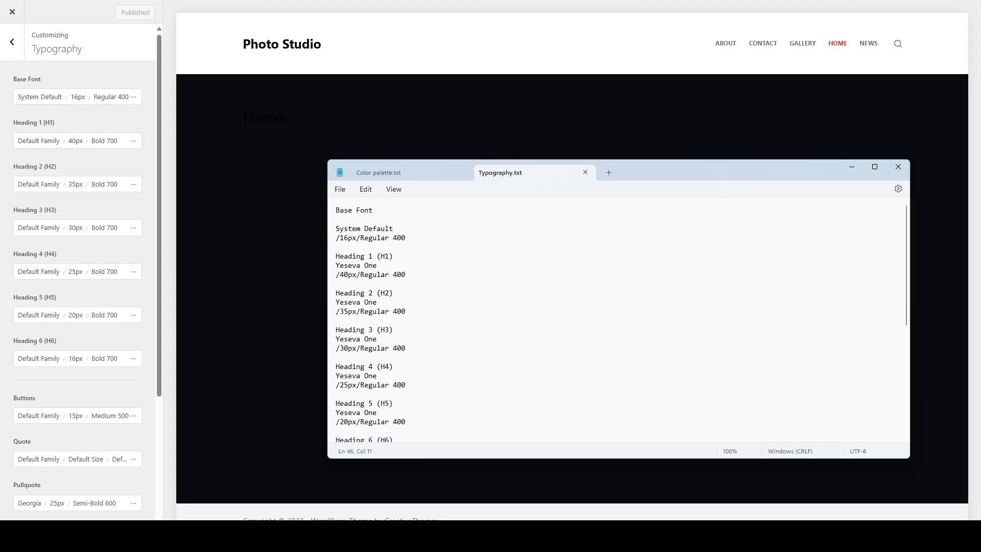
# Set the Heading 1 (H1) font family to Yeseva One, accepting the Google Font notice with the option not to show it again
pyautogui.moveTo(335, 265); pyautogui.dragTo(372, 265)
pyautogui.click(43, 143)
pyautogui.write('Y')
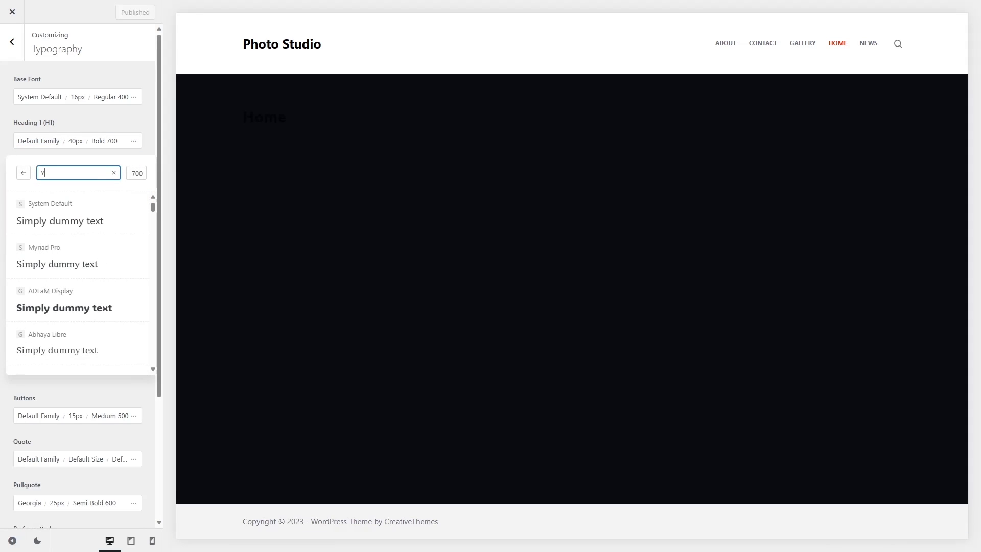
pyautogui.write('eseva')
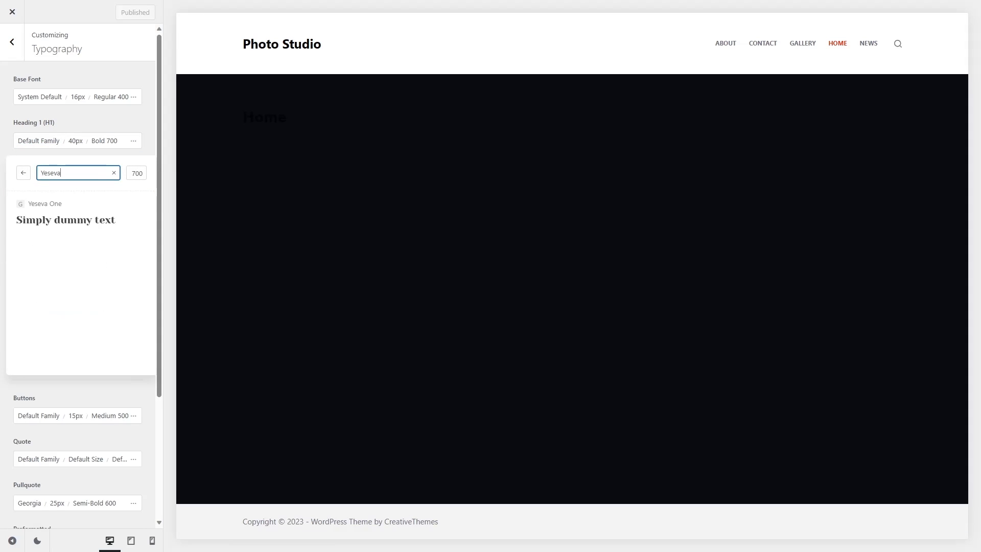
pyautogui.click(75, 203)
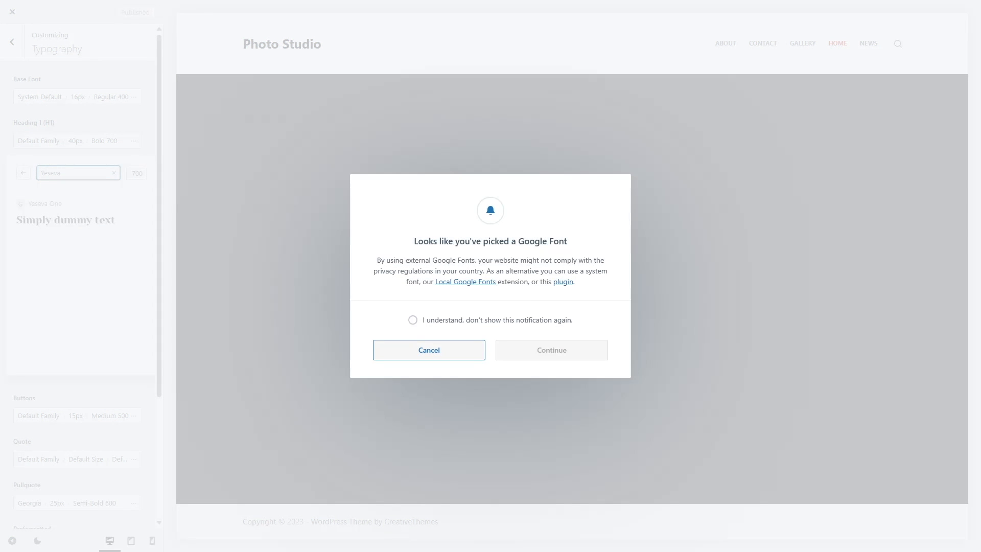
pyautogui.moveTo(414, 241); pyautogui.dragTo(569, 242)
pyautogui.moveTo(376, 260); pyautogui.dragTo(575, 282)
pyautogui.click(487, 302)
pyautogui.click(418, 322)
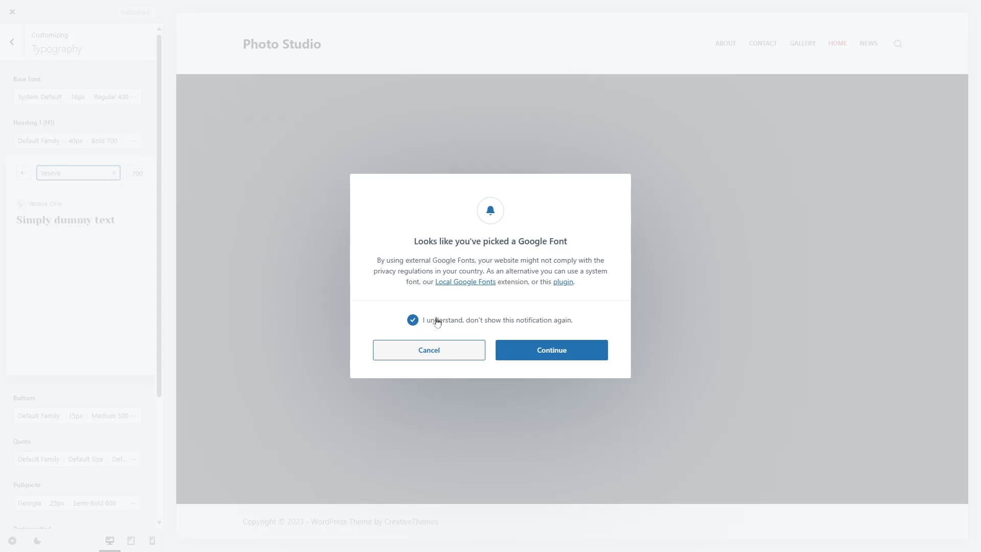
pyautogui.click(546, 353)
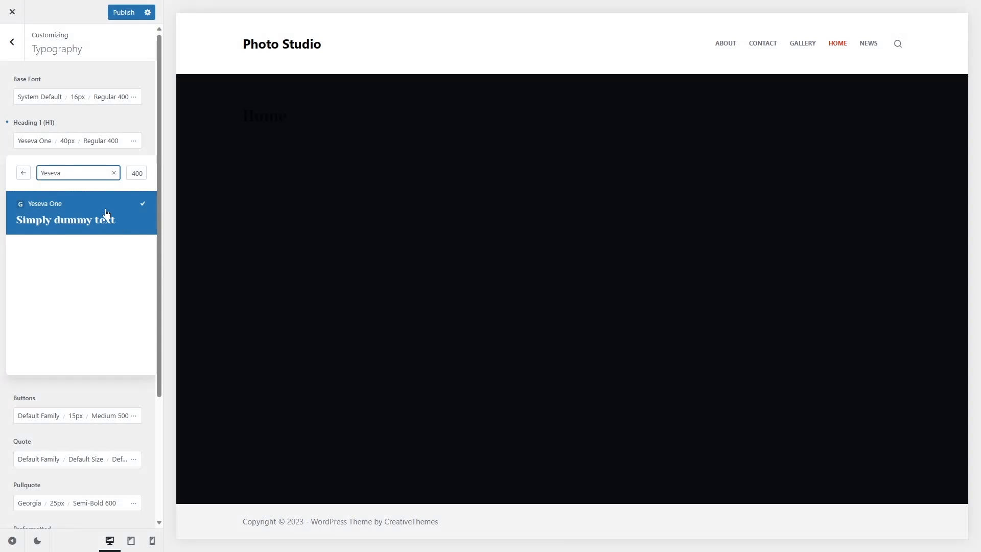
# Examine the font family, size and weight listed for each heading and for buttons in Typography.txt in Notepad
pyautogui.click(146, 118)
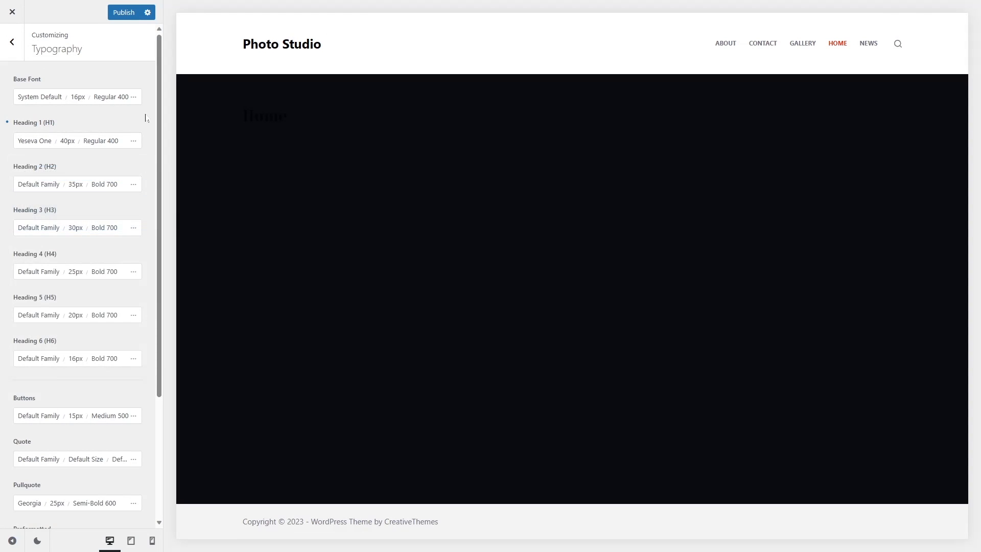
pyautogui.hotkey('alt', 'Tab')
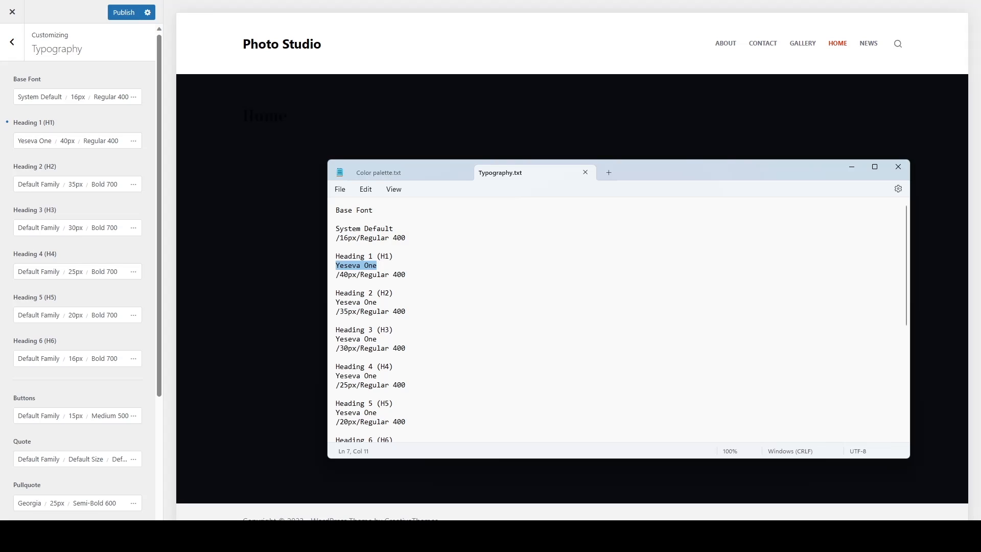
pyautogui.scroll(-3, 613, 319)
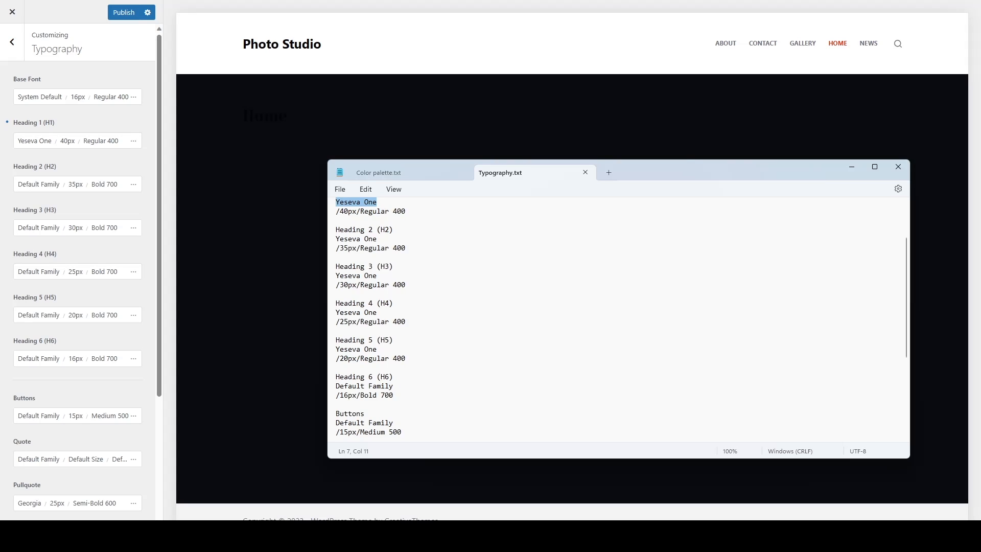
pyautogui.scroll(-5, 618, 320)
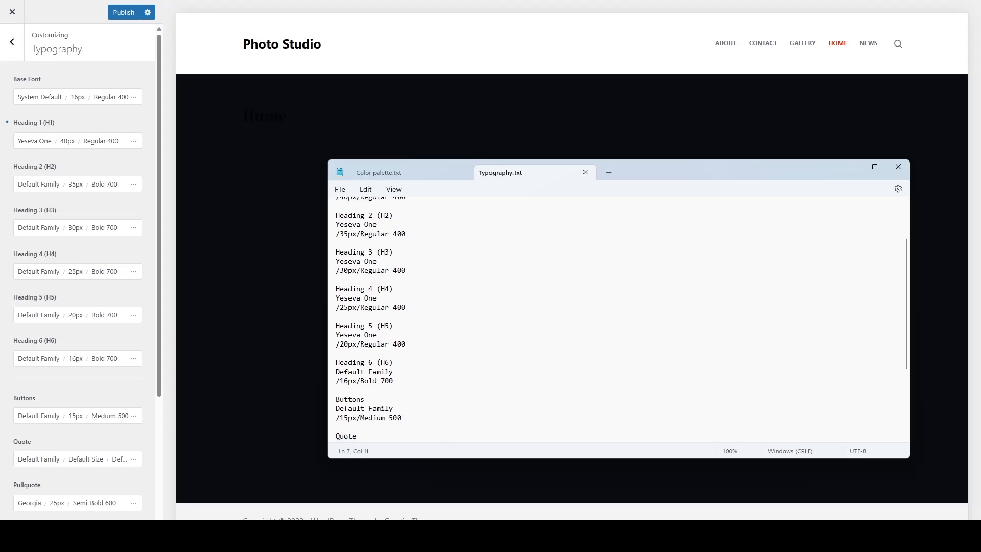
pyautogui.scroll(7, 618, 320)
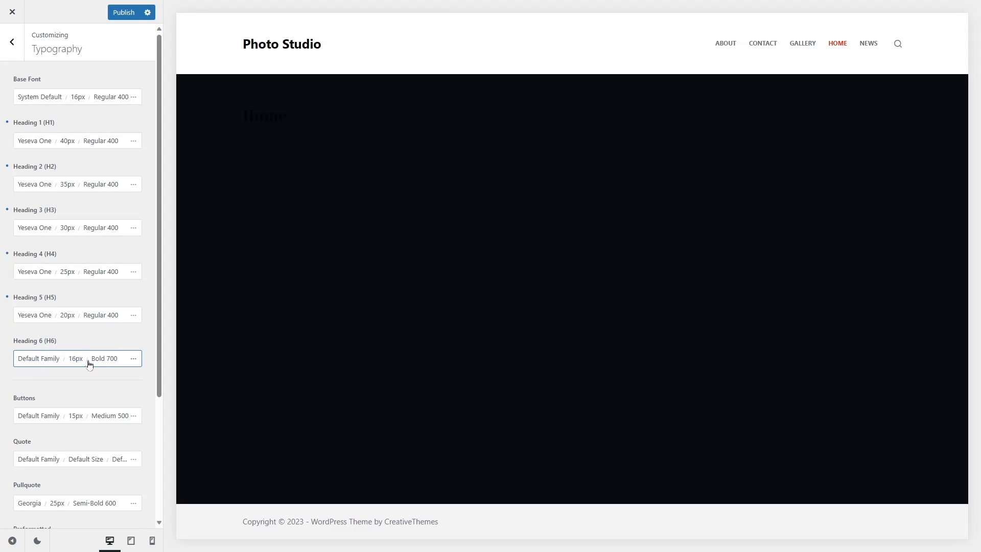
# Review the typography settings from the headings down to Fallback Font Family, and publish the typography changes
pyautogui.scroll(-1, 105, 364)
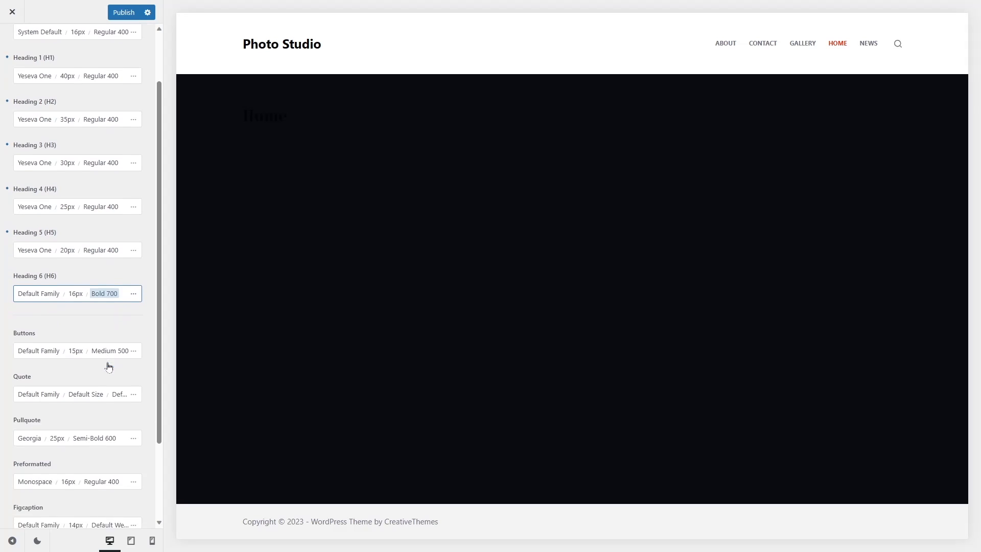
pyautogui.scroll(-2, 108, 364)
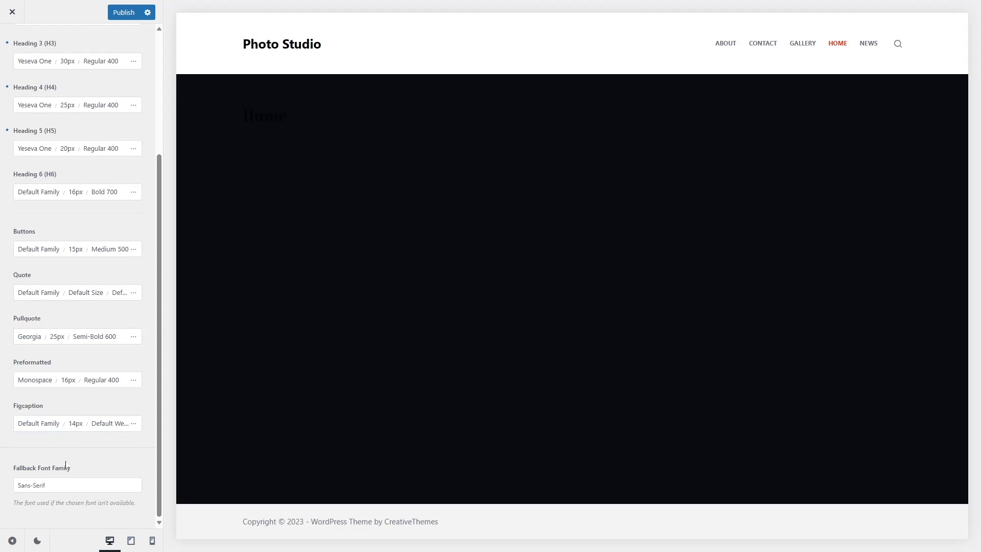
pyautogui.scroll(3, 65, 465)
pyautogui.click(124, 12)
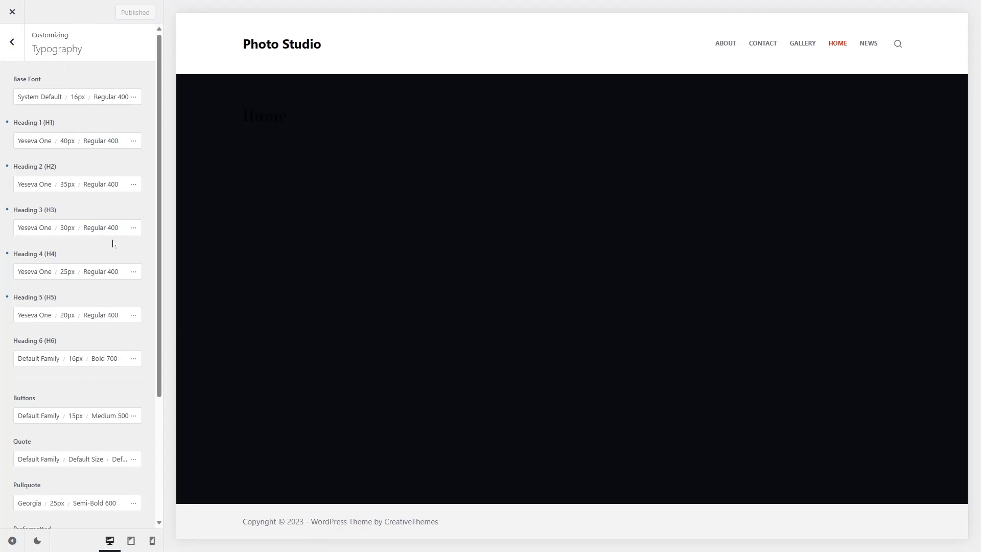
pyautogui.scroll(-3, 100, 146)
pyautogui.scroll(3, 92, 231)
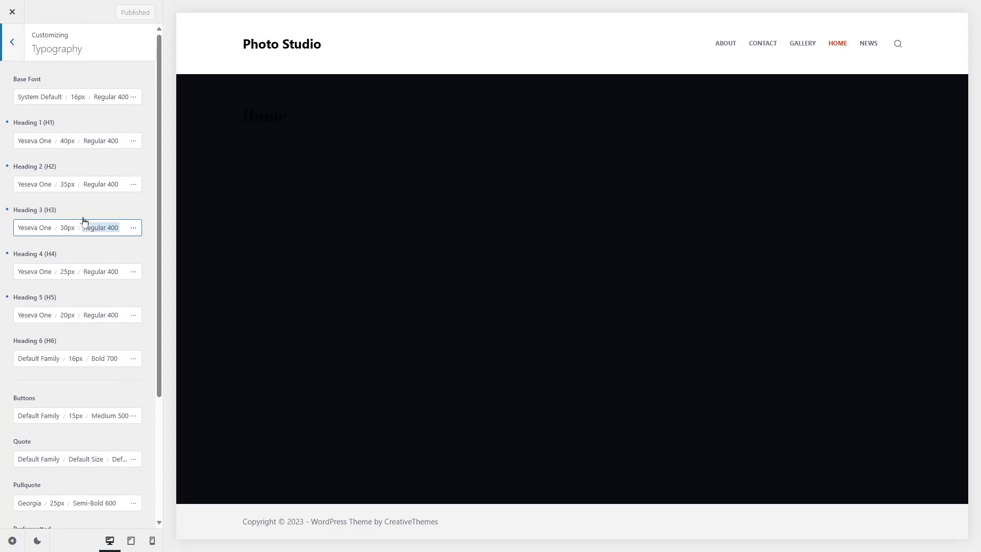
pyautogui.scroll(-1, 63, 259)
pyautogui.scroll(-3, 63, 259)
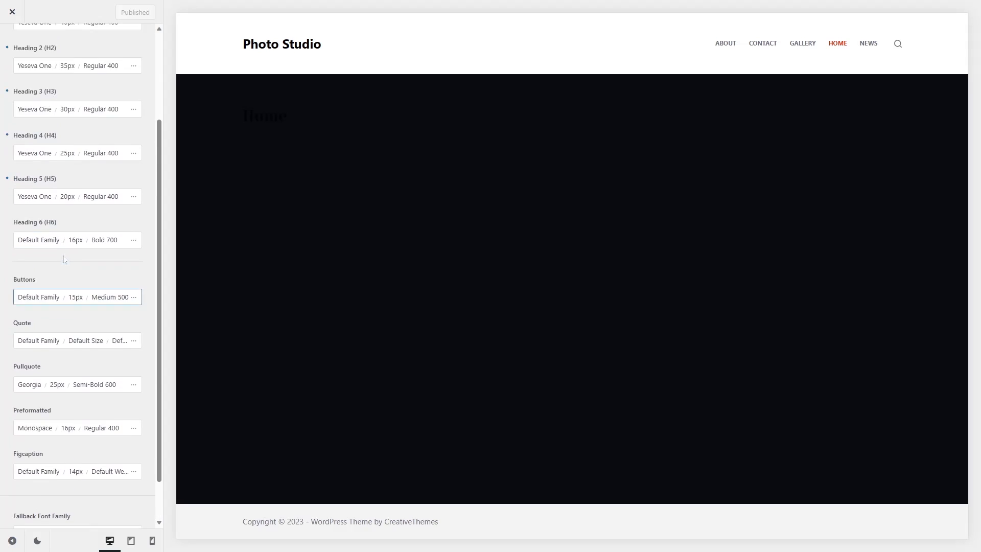
pyautogui.scroll(5, 19, 112)
# Open the Layout settings in the General options and examine the Maximum Site Width value
pyautogui.click(16, 46)
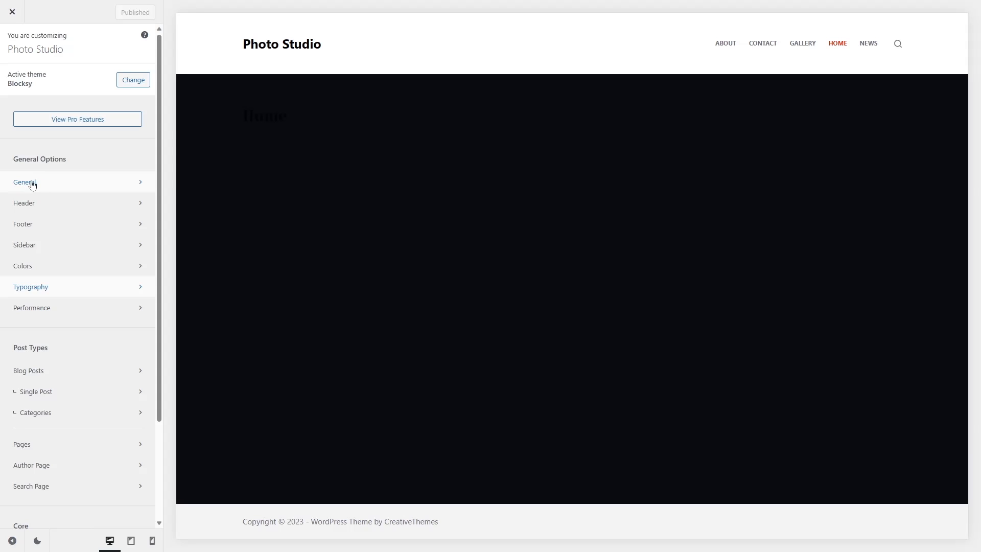
pyautogui.click(56, 185)
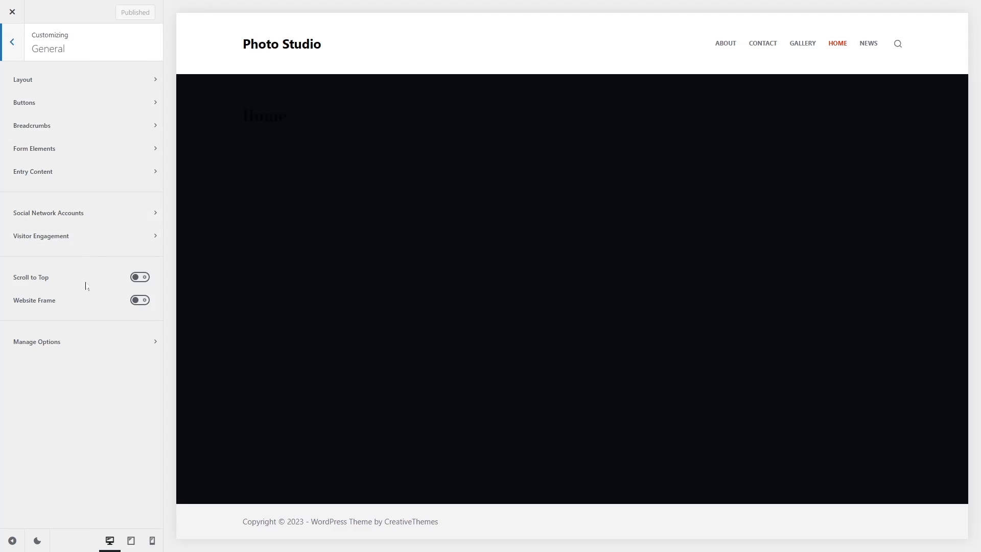
pyautogui.click(48, 83)
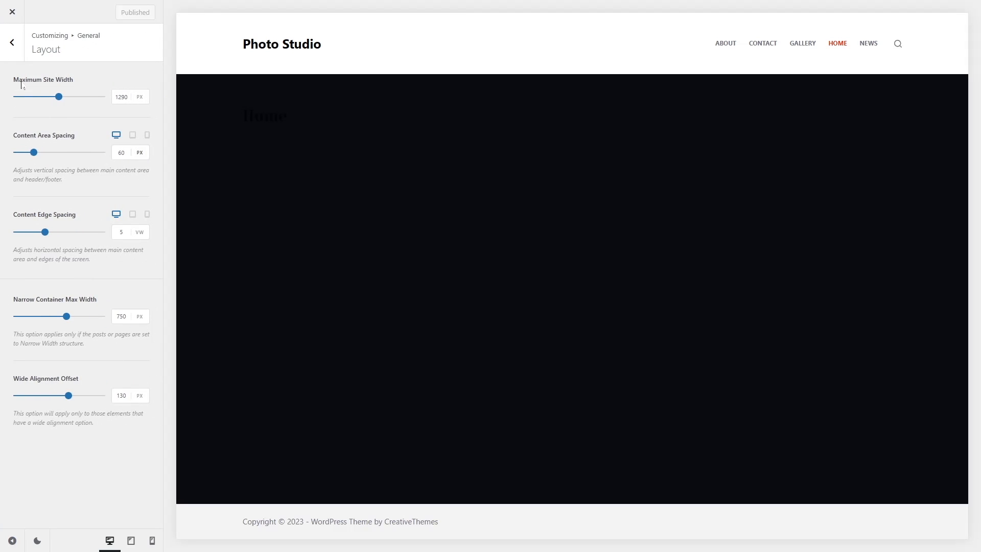
pyautogui.click(120, 96)
pyautogui.click(139, 100)
pyautogui.doubleClick(122, 97)
pyautogui.click(121, 97)
pyautogui.moveTo(115, 97); pyautogui.dragTo(124, 97)
pyautogui.click(123, 97)
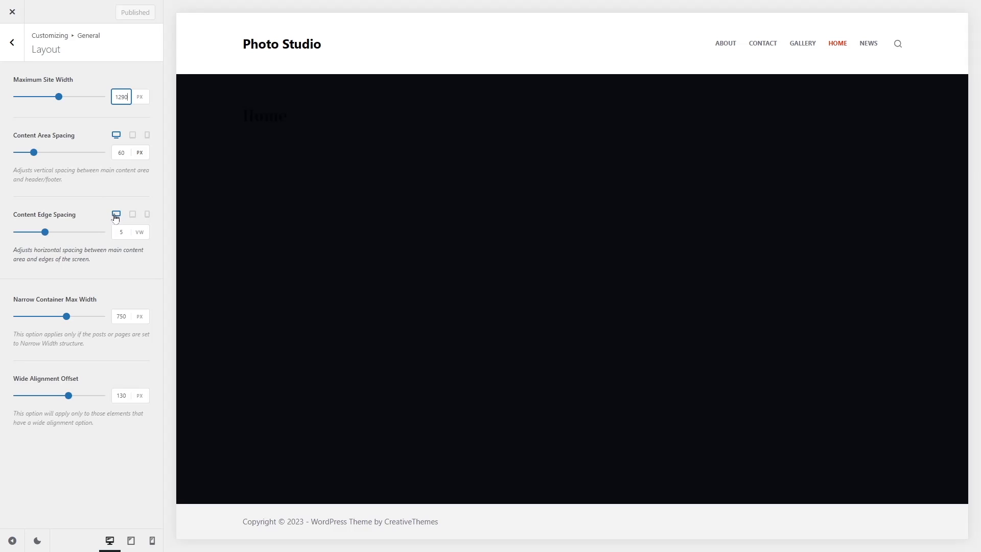
# Compare the content area and edge spacing for tablet, mobile and desktop, and return to the General options
pyautogui.click(133, 217)
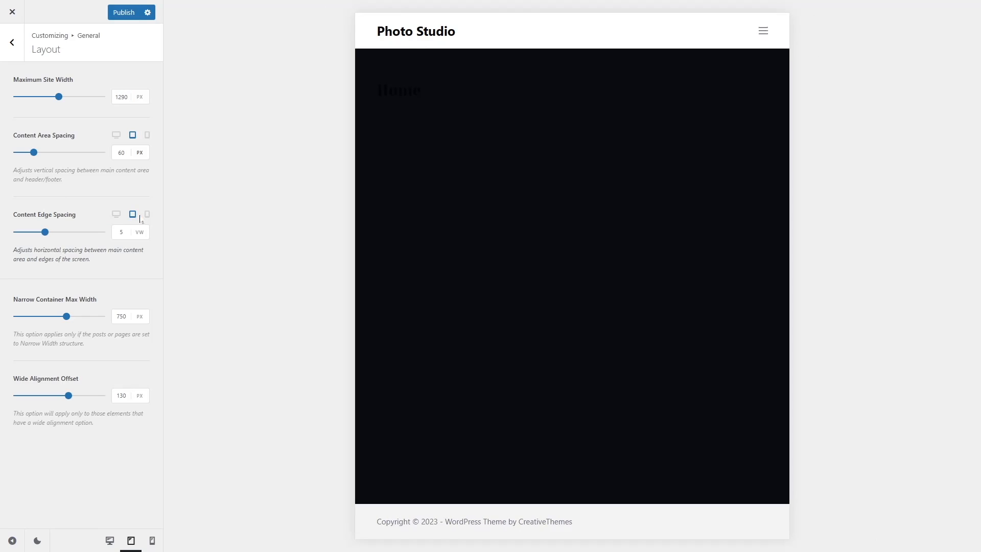
pyautogui.click(147, 217)
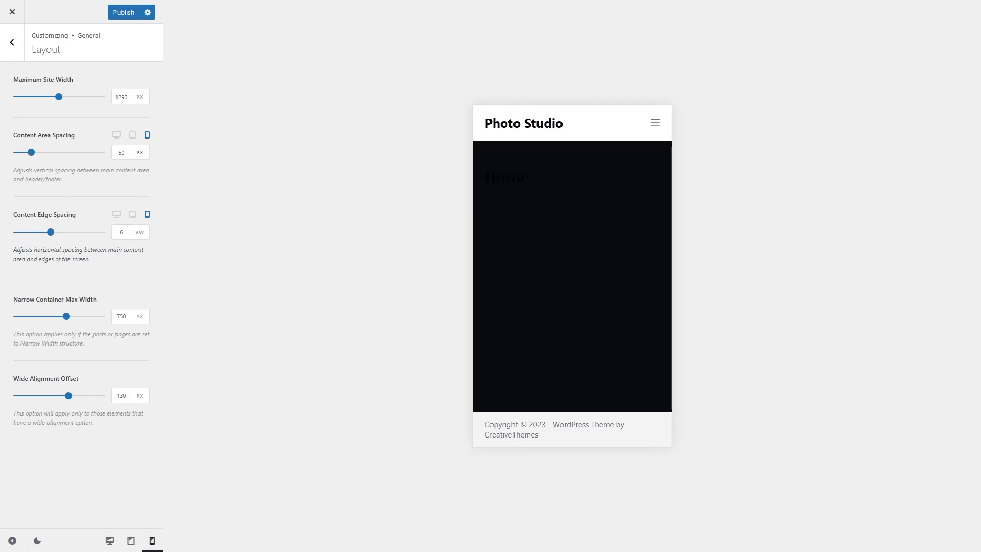
pyautogui.click(119, 228)
pyautogui.click(116, 217)
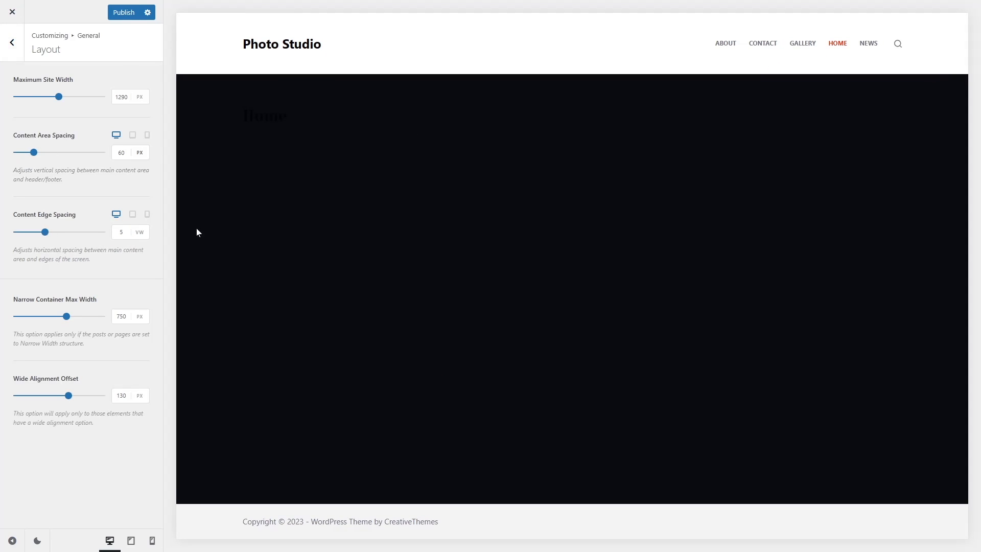
pyautogui.click(12, 42)
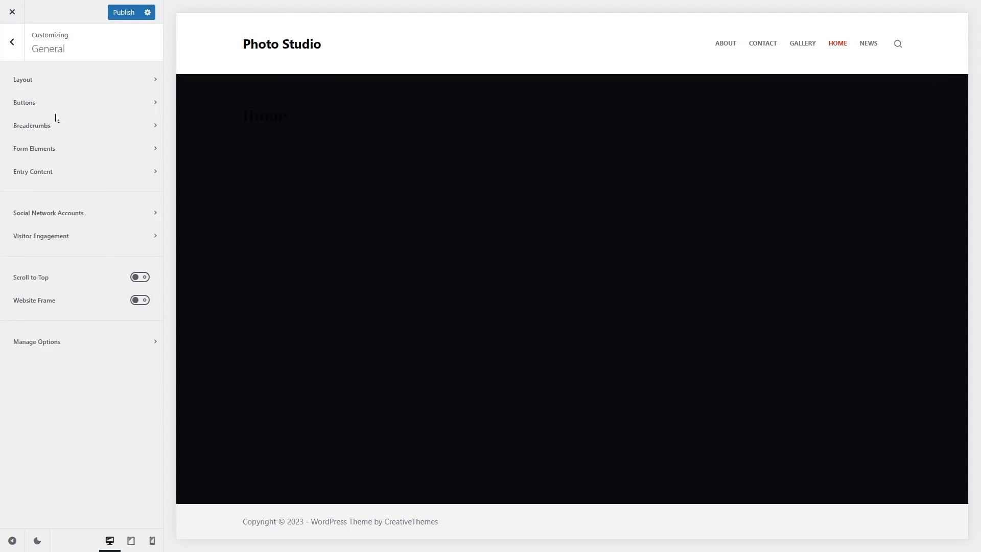
# Edit the desktop Min Height of the buttons in the General options
pyautogui.click(35, 104)
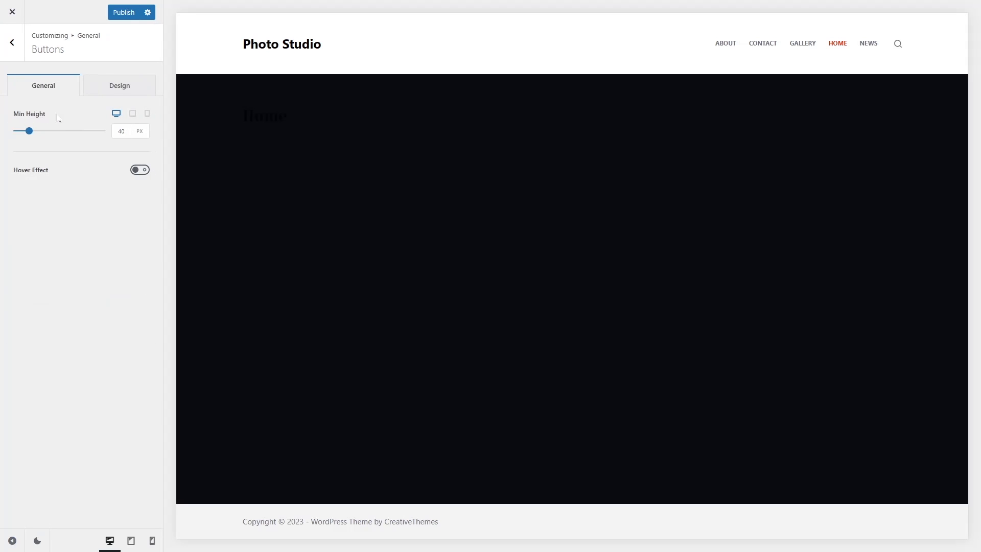
pyautogui.click(121, 131)
pyautogui.click(120, 131)
pyautogui.write('5')
pyautogui.click(95, 179)
# Open the design settings of the buttons and check their initial and hover font colors
pyautogui.click(108, 91)
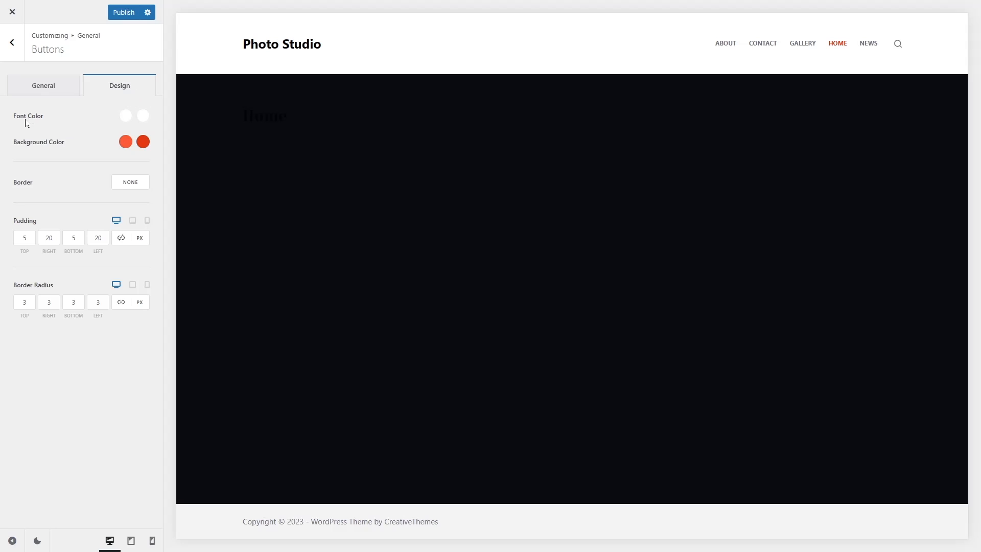
pyautogui.click(125, 115)
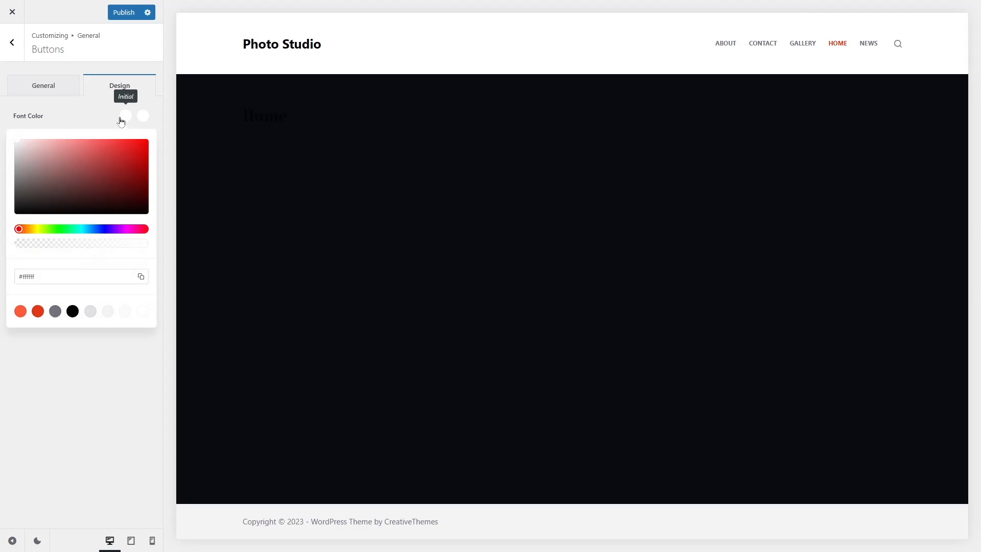
pyautogui.click(126, 116)
pyautogui.click(143, 116)
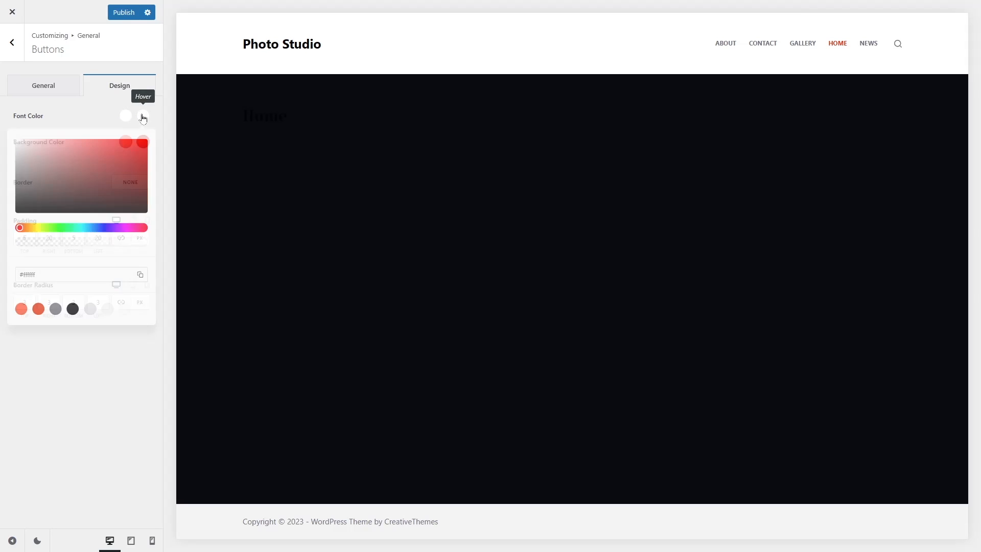
pyautogui.click(104, 109)
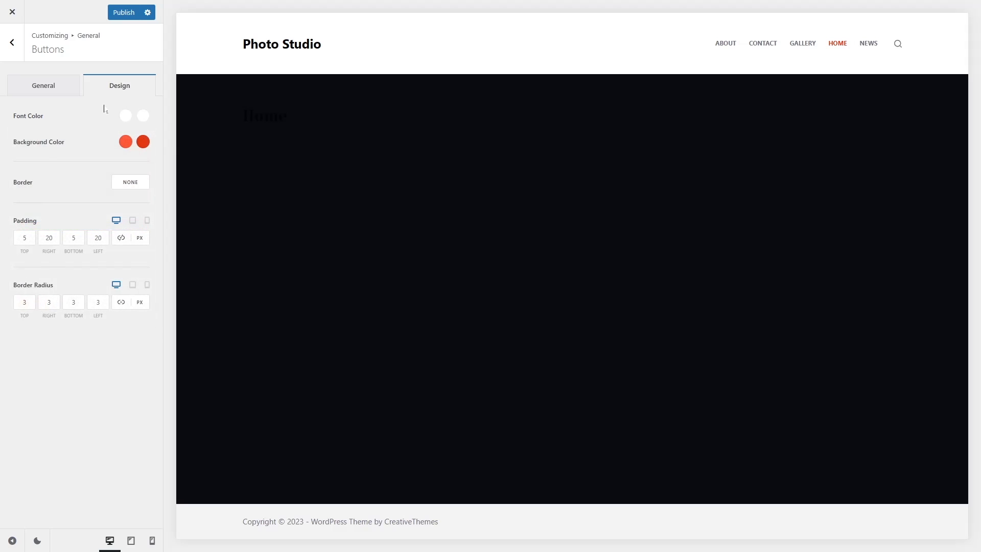
# Choose palette Color 1 as the buttons' initial background color and check the hover background color
pyautogui.click(125, 141)
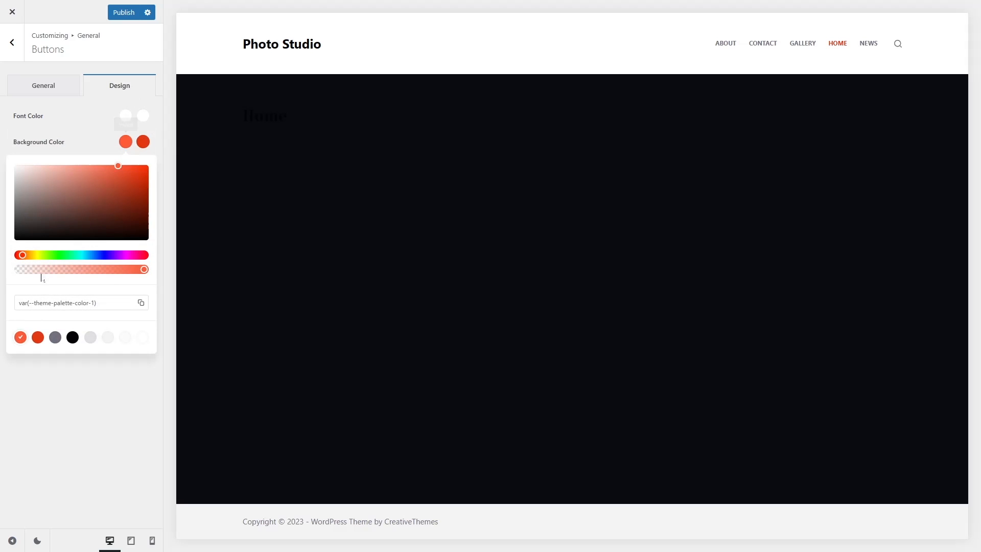
pyautogui.click(18, 337)
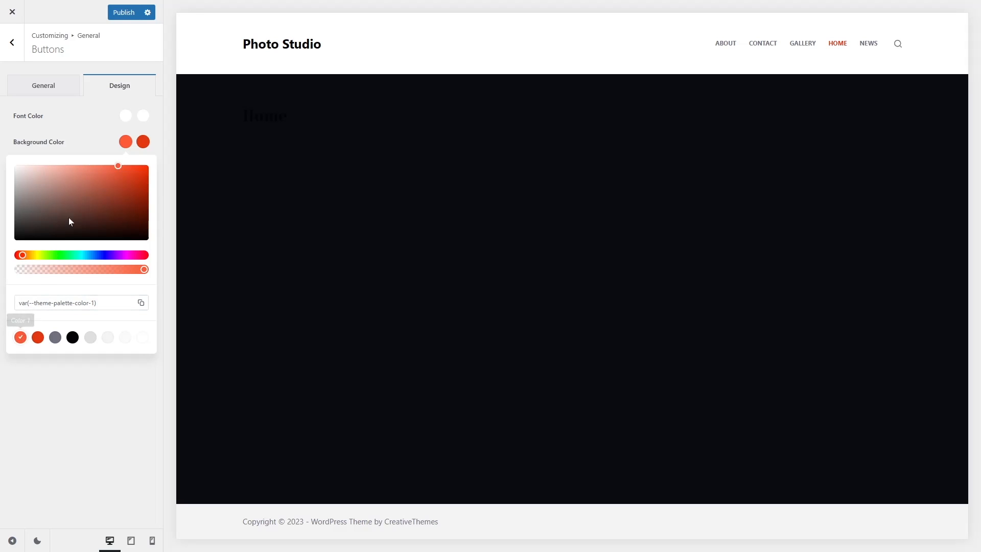
pyautogui.click(143, 142)
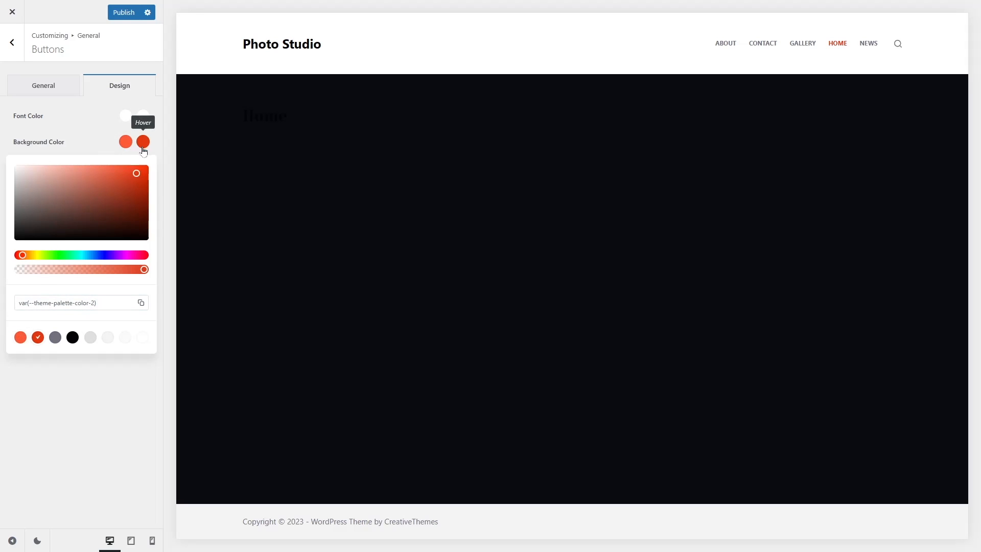
pyautogui.click(1, 175)
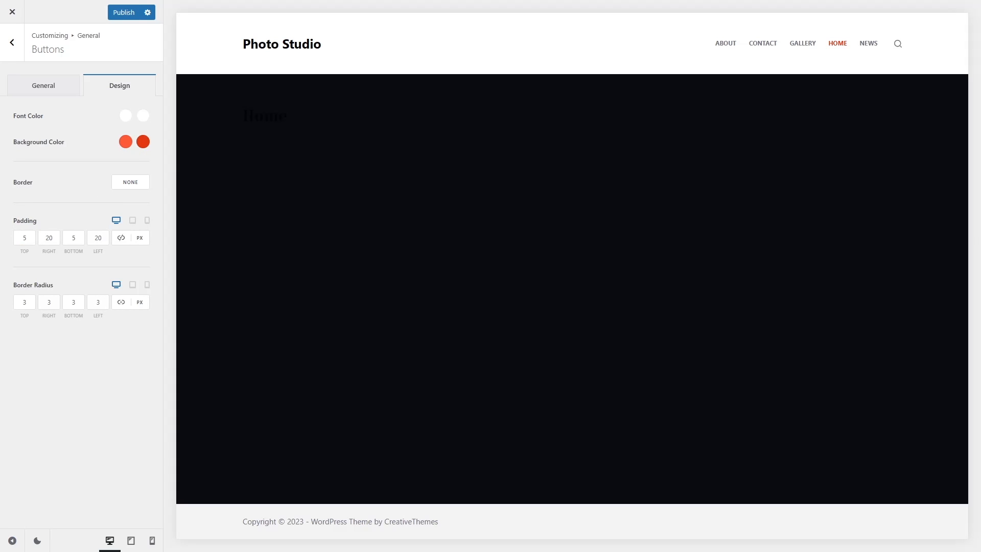
# Go through the buttons' desktop padding and border radius values, publish the button settings and return to the General options
pyautogui.click(49, 238)
pyautogui.click(74, 238)
pyautogui.click(98, 238)
pyautogui.moveTo(28, 302); pyautogui.dragTo(5, 303)
pyautogui.click(70, 395)
pyautogui.click(123, 15)
pyautogui.click(12, 42)
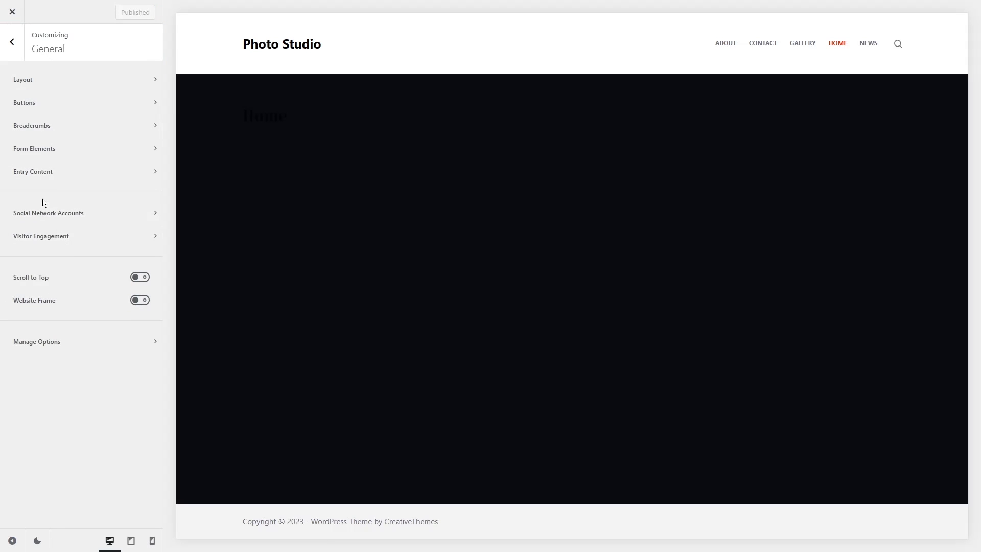
# Open the Breadcrumbs settings, examine how breadcrumbs look on the demo site's News page, and return to the General options
pyautogui.click(69, 126)
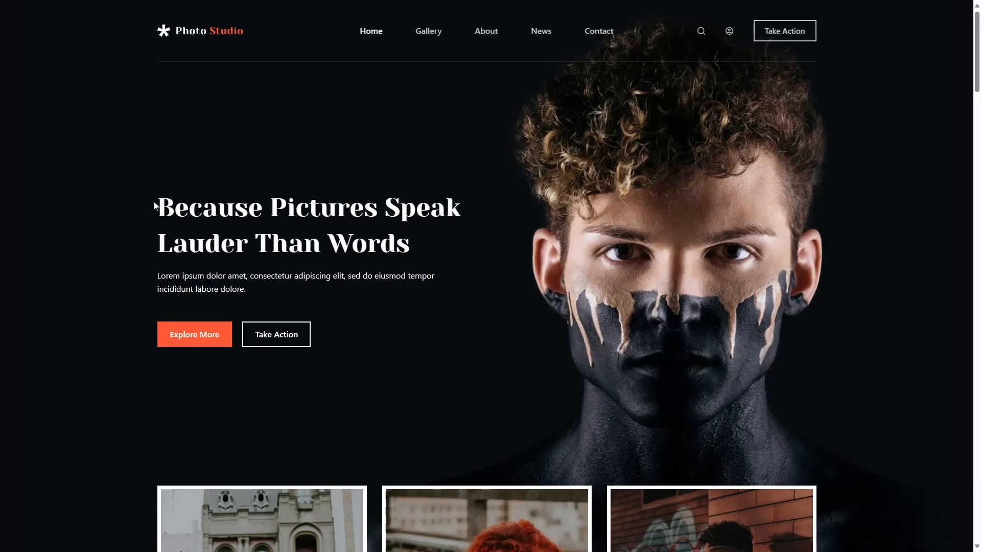
pyautogui.click(549, 36)
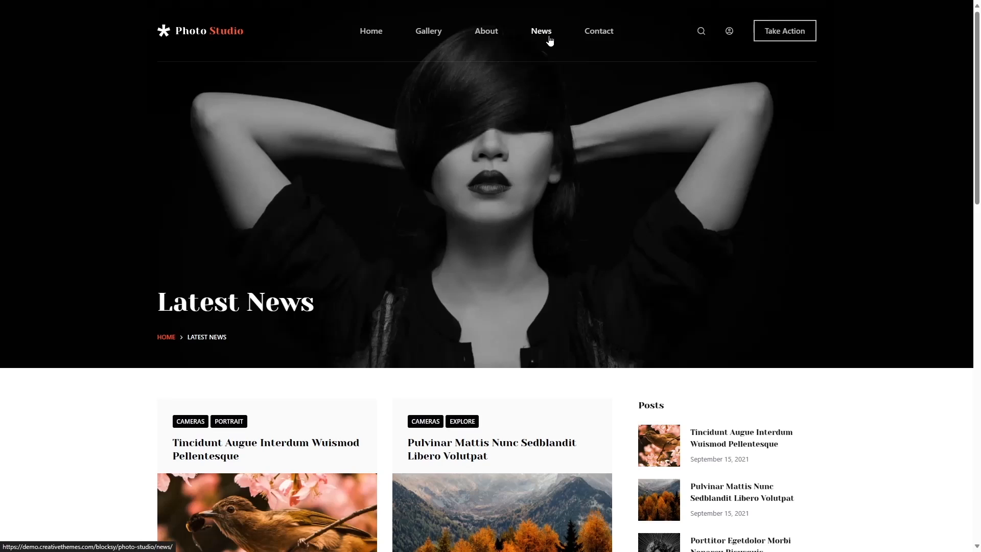
pyautogui.scroll(-3, 165, 342)
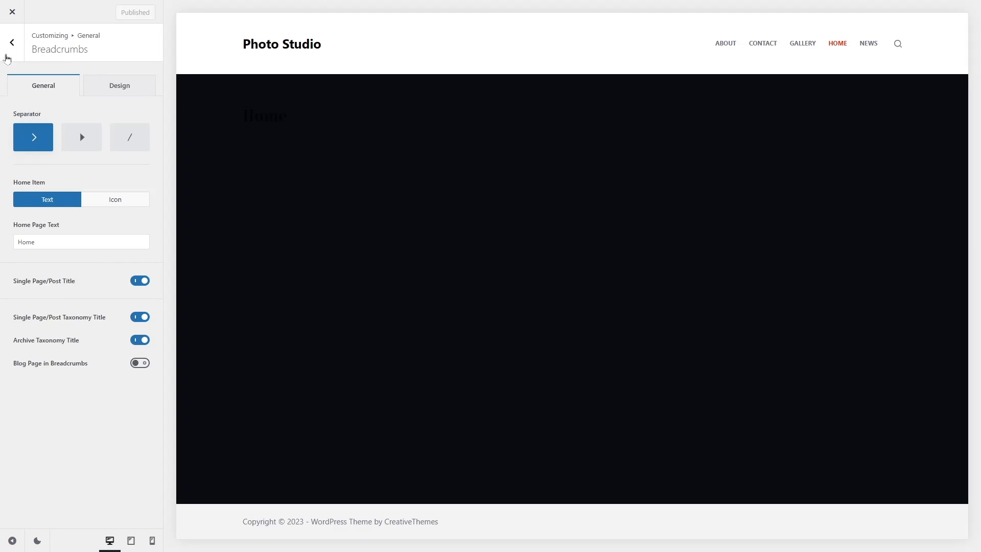
pyautogui.click(5, 61)
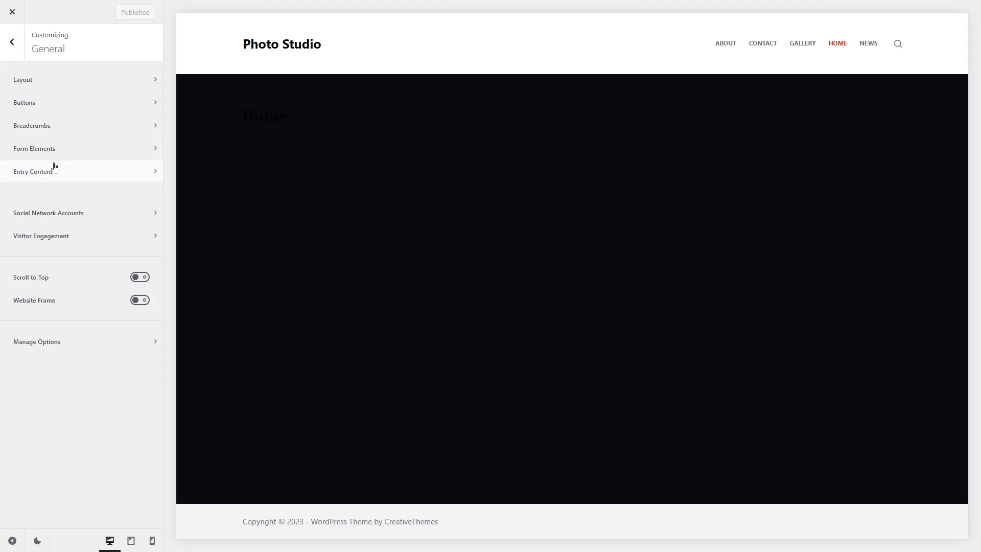
# Open the Social Network Accounts settings and look through the available account fields, including the Facebook one
pyautogui.click(43, 220)
pyautogui.scroll(-3, 49, 239)
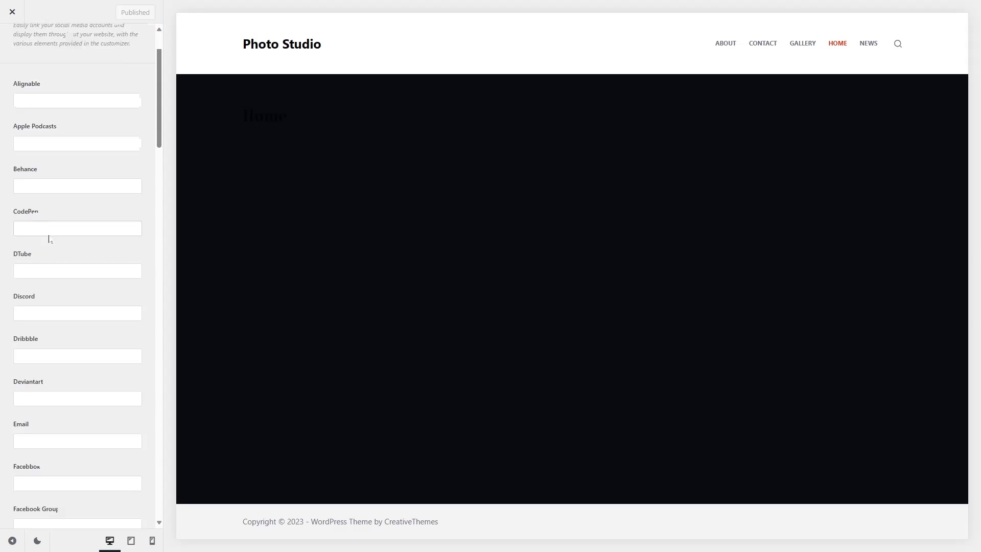
pyautogui.scroll(-2, 56, 333)
pyautogui.click(32, 323)
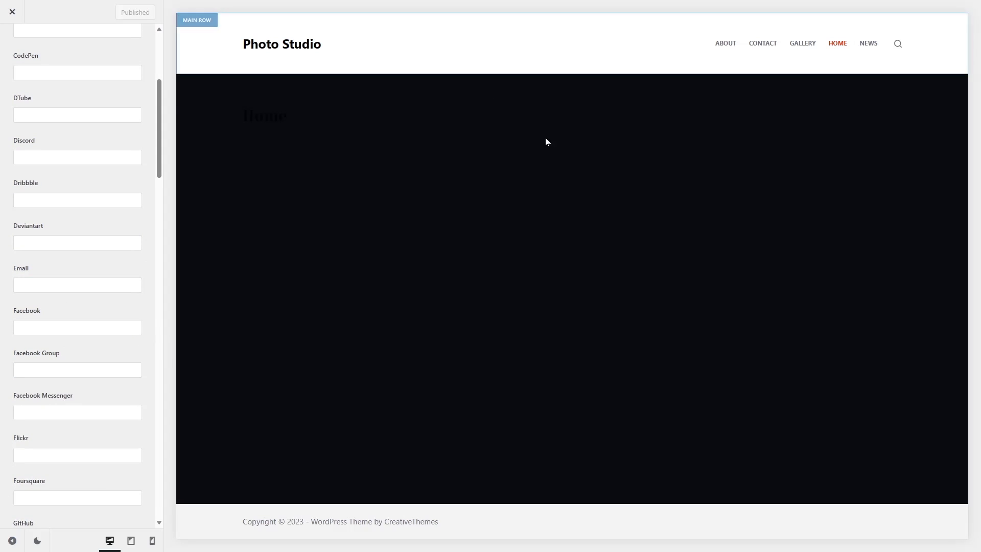
pyautogui.click(59, 326)
pyautogui.scroll(-5, 66, 332)
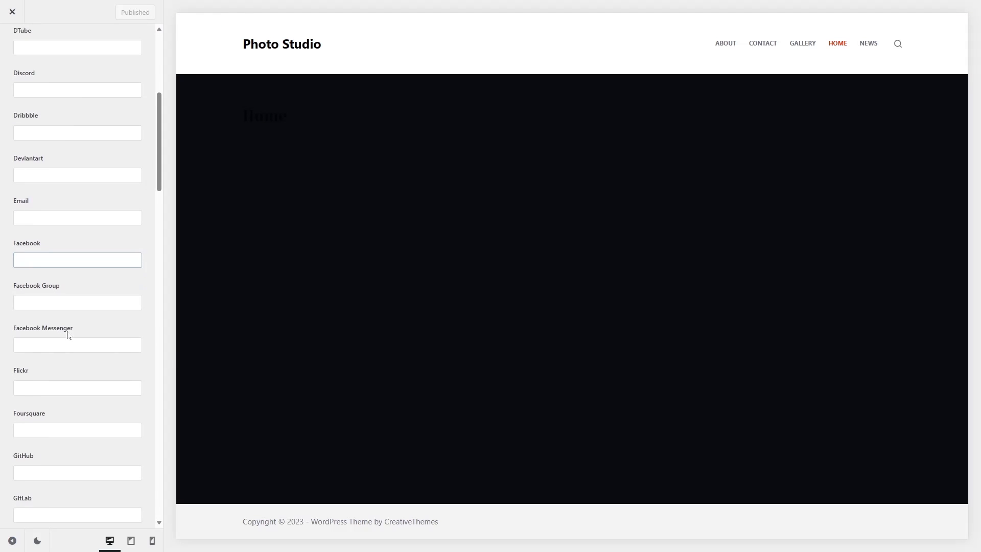
# Examine the remaining social network account fields from Flickr to 500px, and return to the General options
pyautogui.click(51, 398)
pyautogui.scroll(-3, 44, 399)
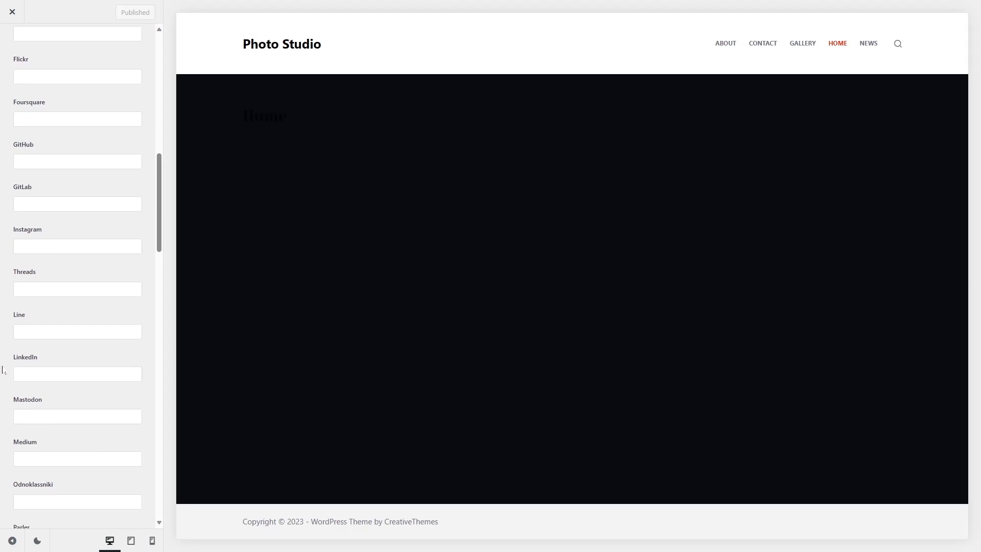
pyautogui.click(123, 417)
pyautogui.scroll(-2, 51, 420)
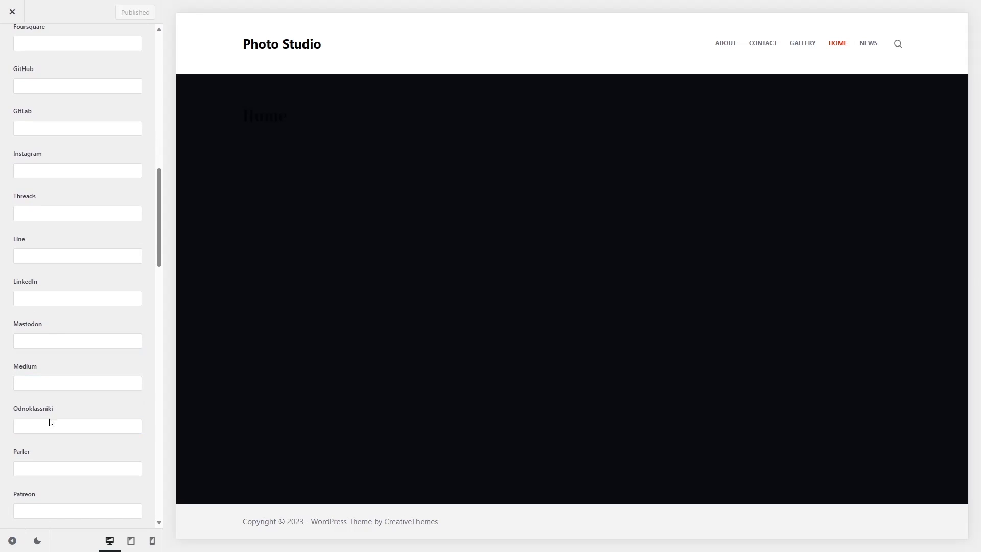
pyautogui.scroll(-6, 140, 273)
pyautogui.scroll(-15, 138, 270)
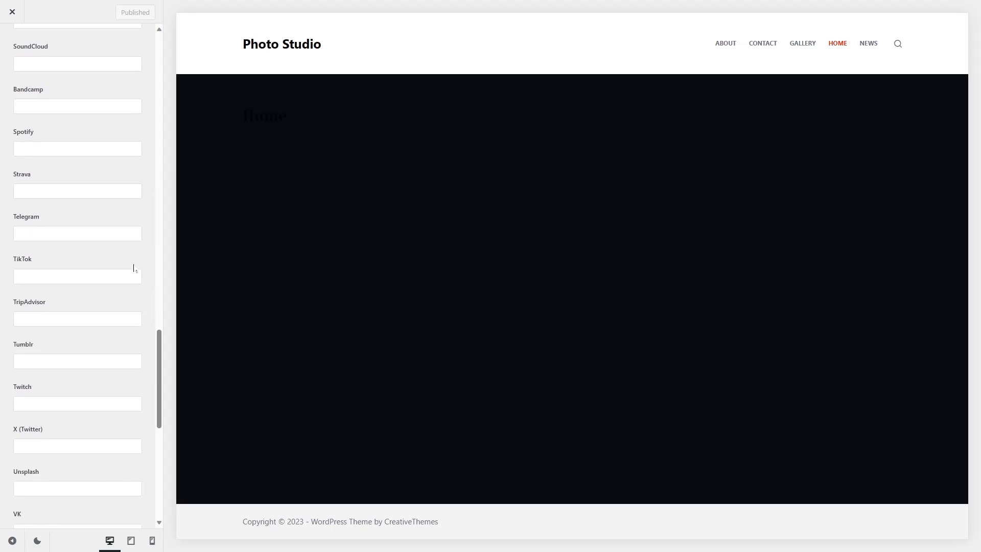
pyautogui.scroll(-3, 102, 323)
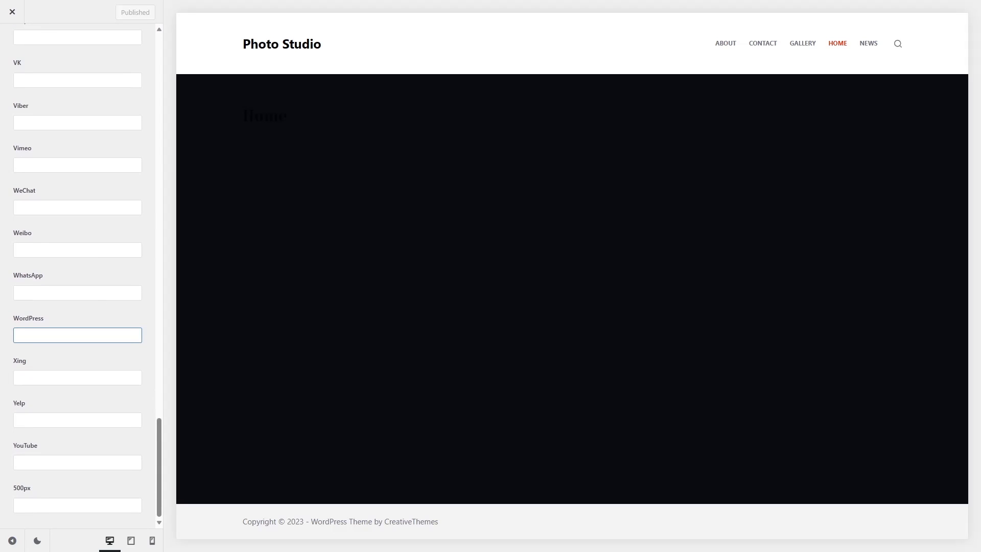
pyautogui.scroll(12, 71, 154)
pyautogui.scroll(3, 72, 190)
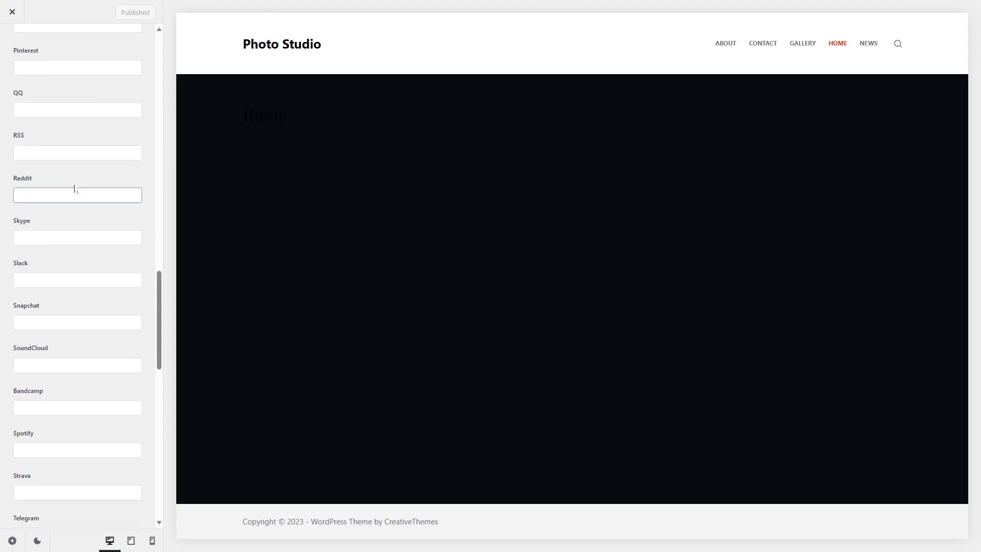
pyautogui.scroll(20, 66, 152)
pyautogui.click(12, 51)
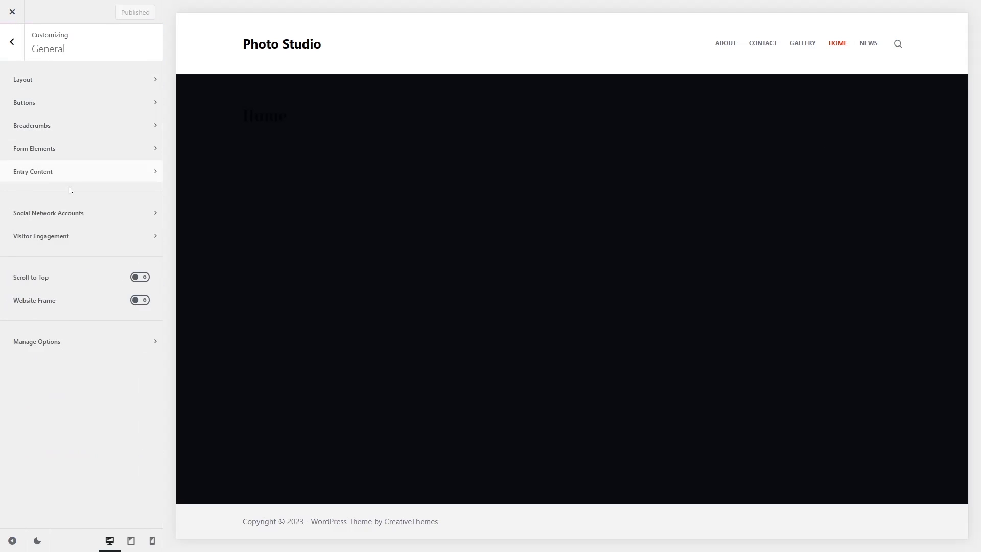
# Look over the Visitor Engagement settings for Google Analytics, Schema.org markup and OpenGraph data, and return to the General options
pyautogui.click(78, 238)
pyautogui.click(44, 94)
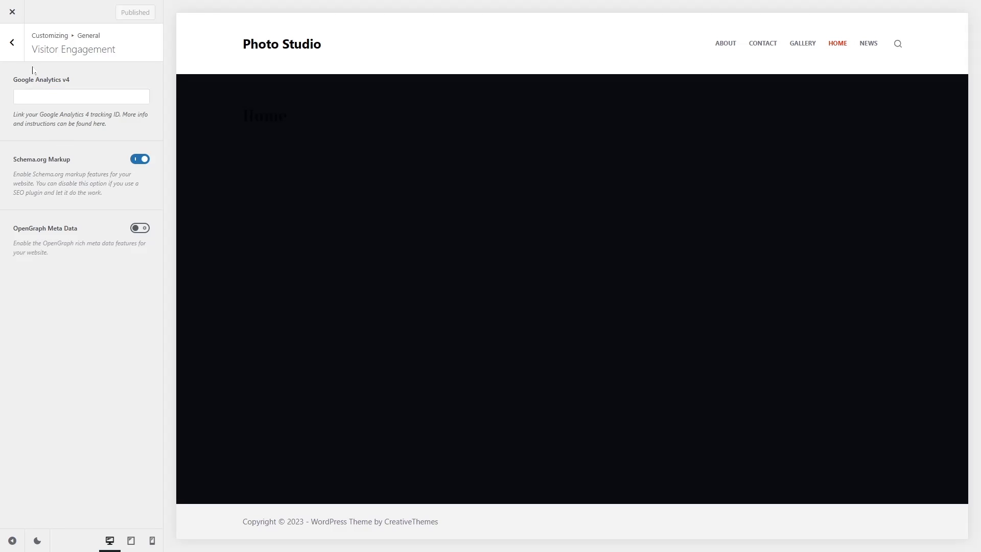
pyautogui.click(18, 59)
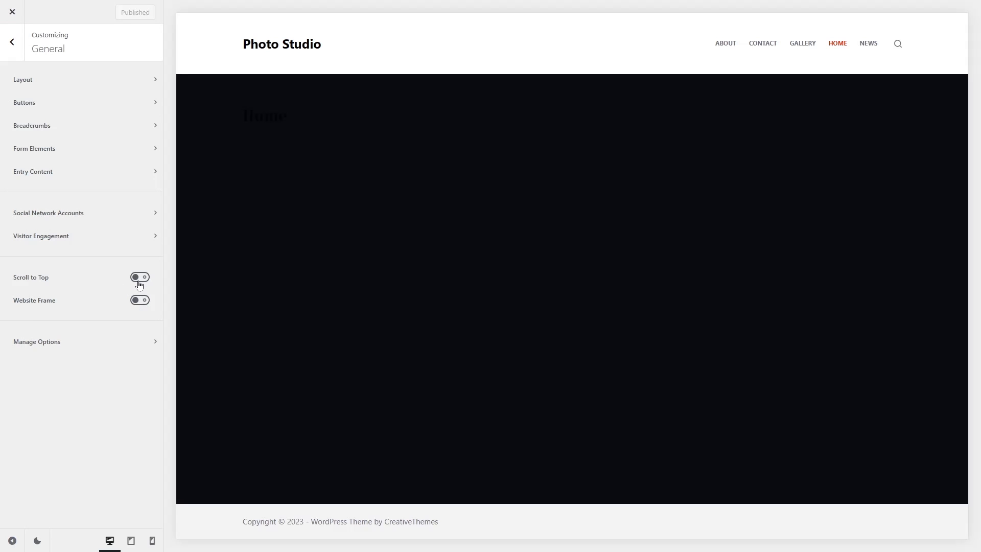
# Try the Website Frame option, switch it back off and open the Header builder
pyautogui.click(141, 302)
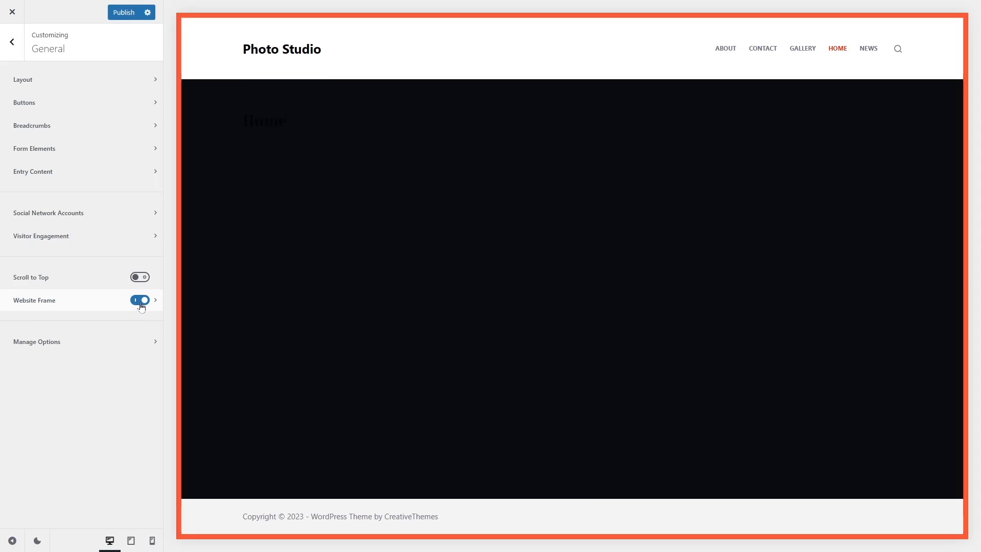
pyautogui.click(141, 302)
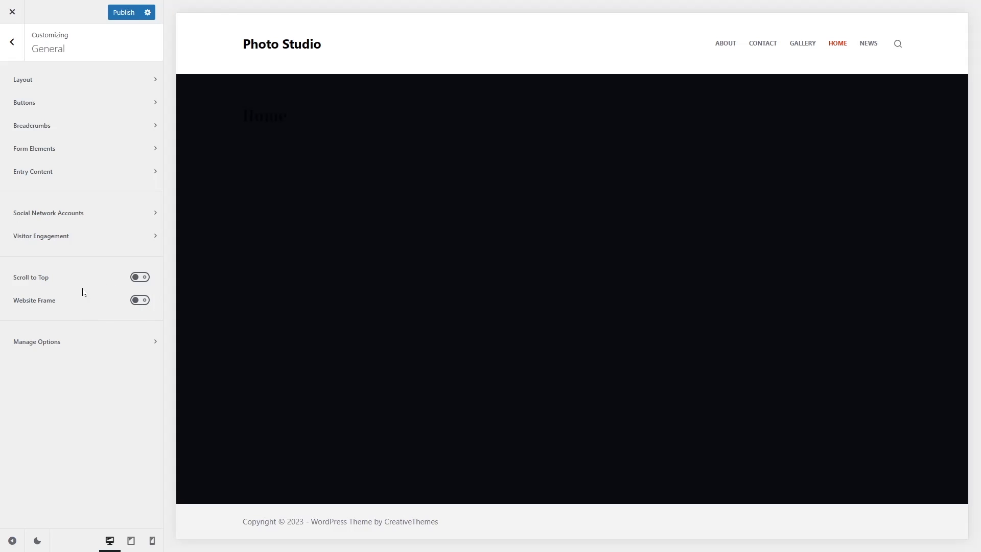
pyautogui.click(12, 42)
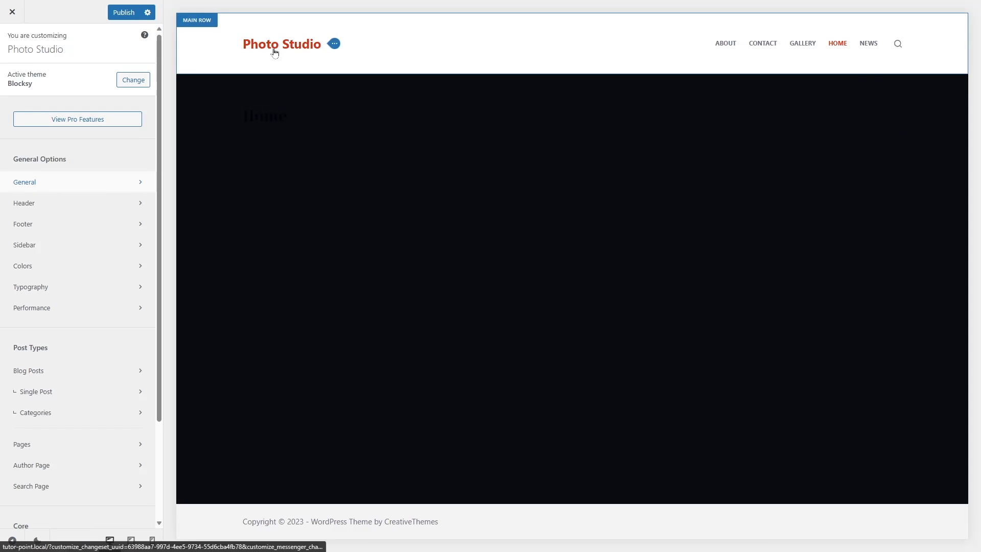
pyautogui.click(70, 203)
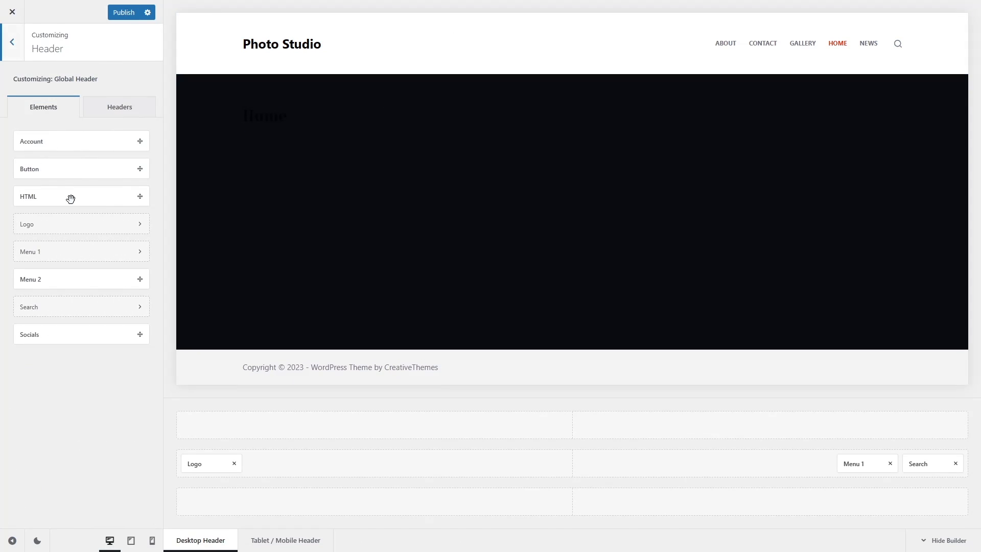
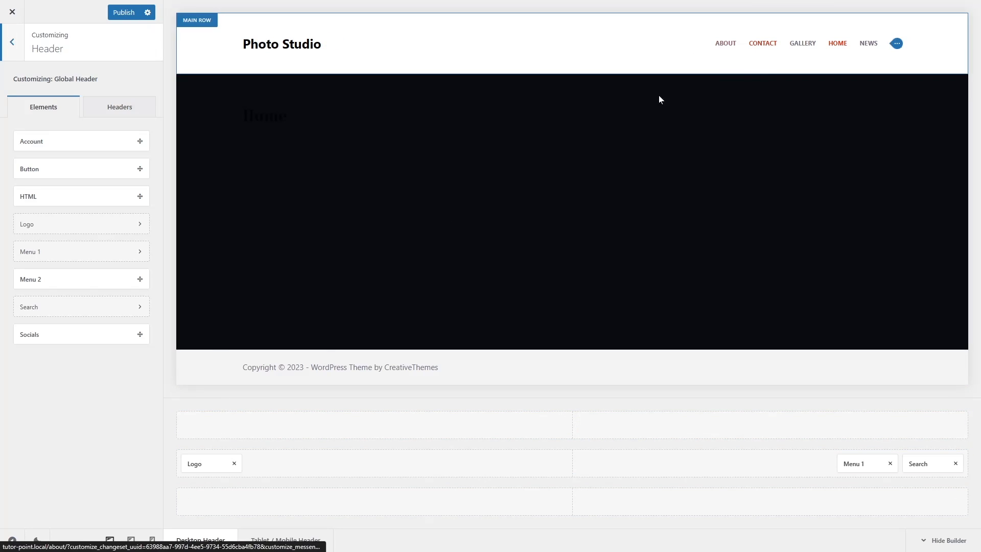
# Try the logo in the center of the header's main row, move it back, and check the Main Row settings
pyautogui.moveTo(197, 466); pyautogui.dragTo(564, 470)
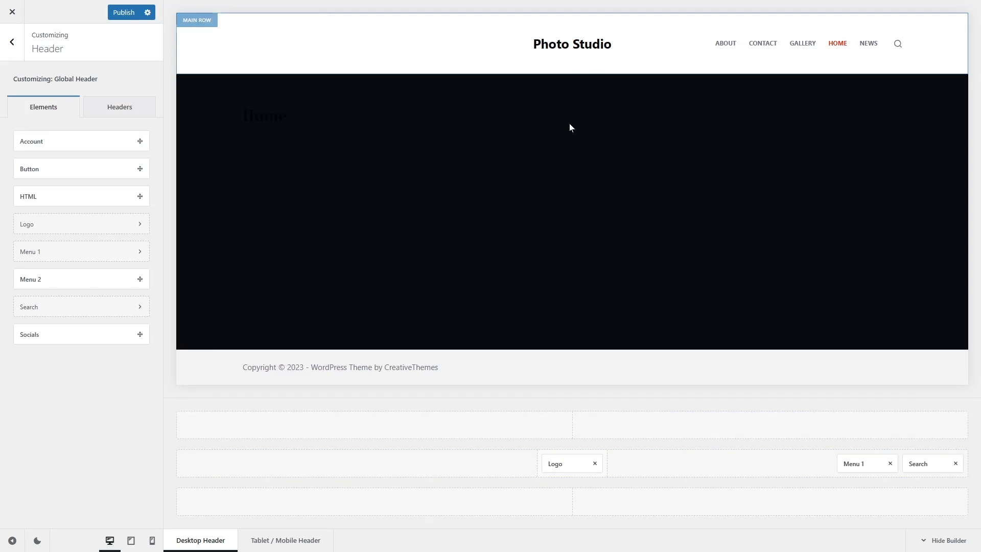
pyautogui.moveTo(562, 466); pyautogui.dragTo(197, 462)
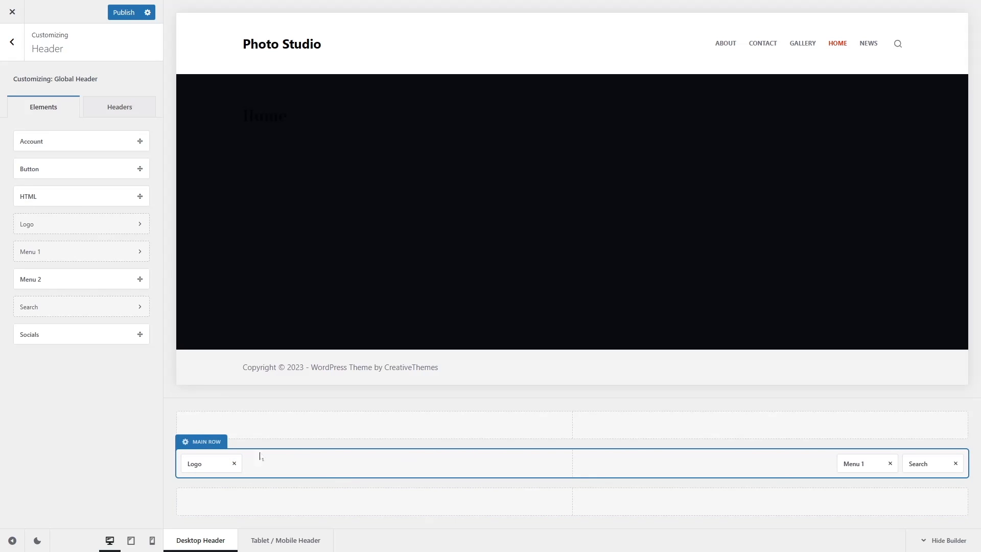
pyautogui.click(197, 444)
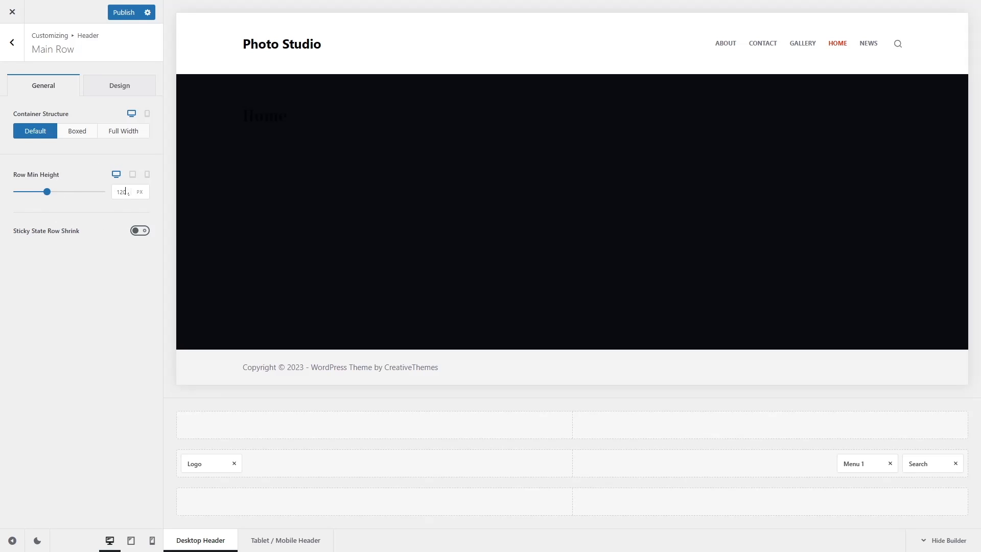
pyautogui.click(17, 49)
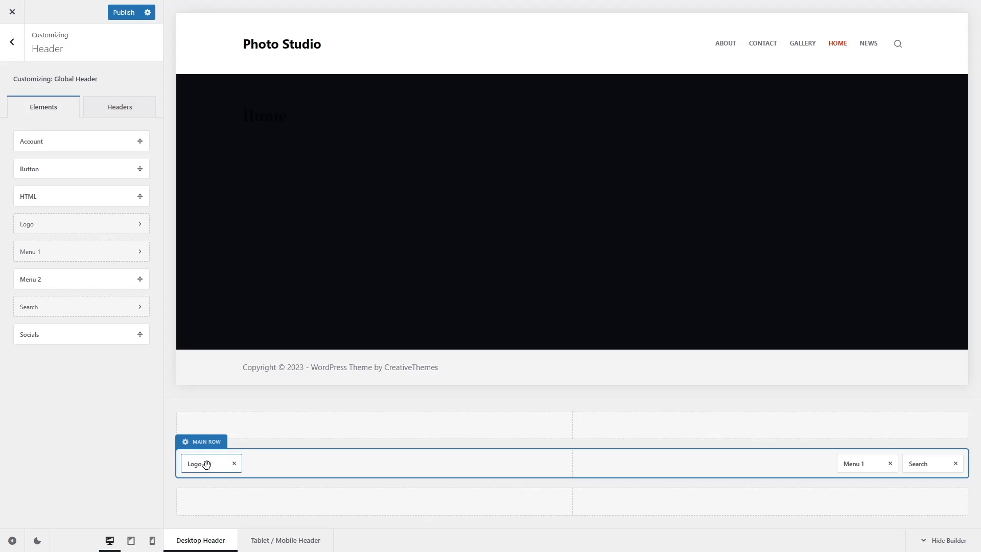
# Set logo-light-1-1.svg from the media library as the header logo and turn off the site title
pyautogui.click(72, 231)
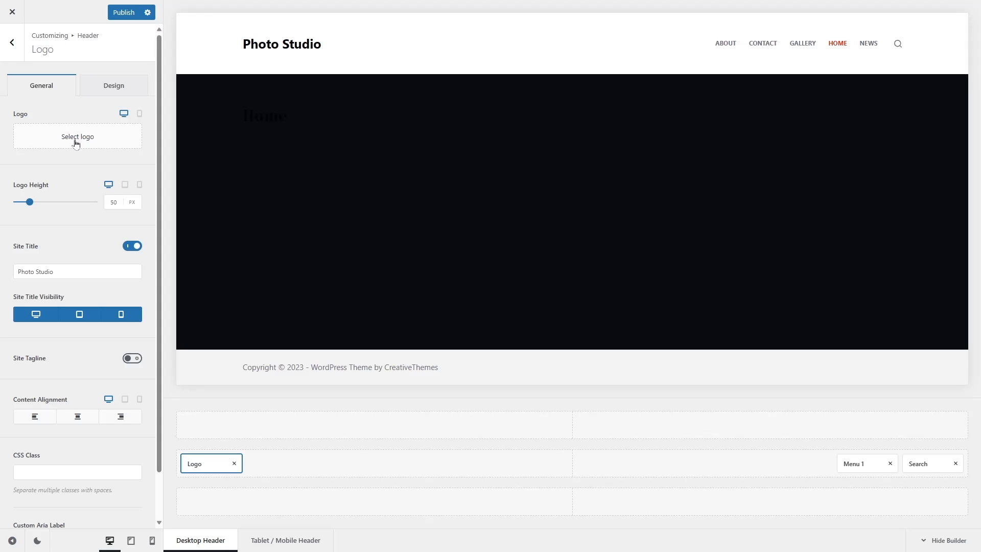
pyautogui.click(101, 145)
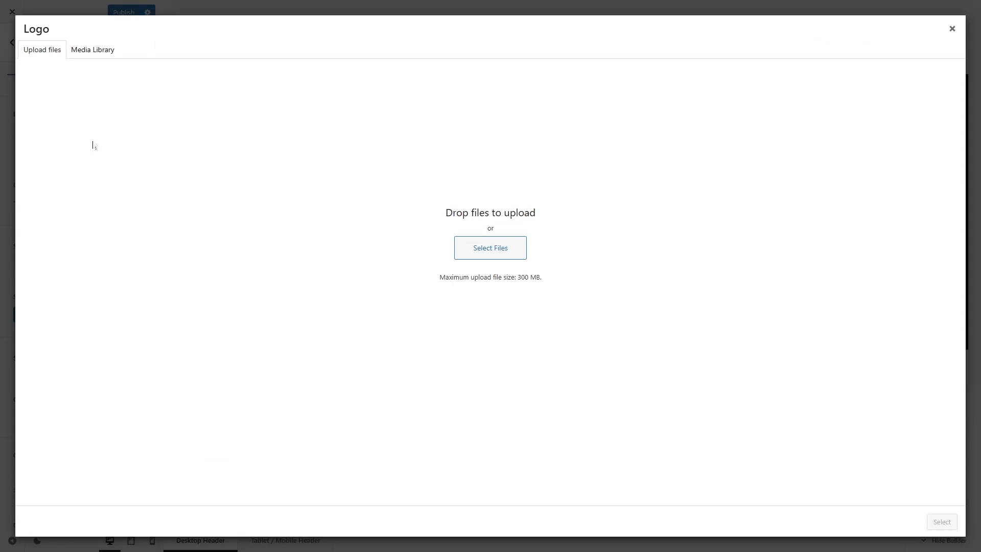
pyautogui.click(72, 53)
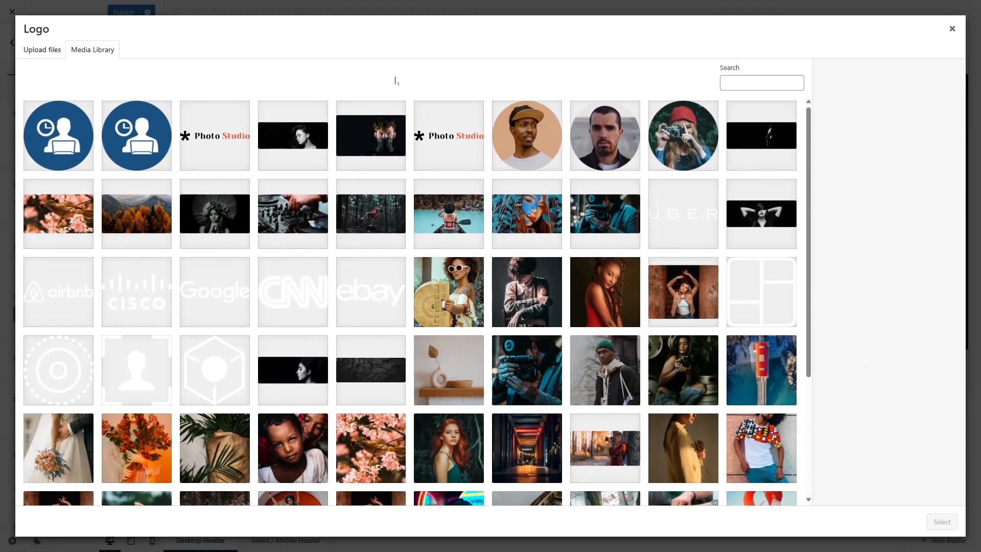
pyautogui.scroll(-5, 460, 255)
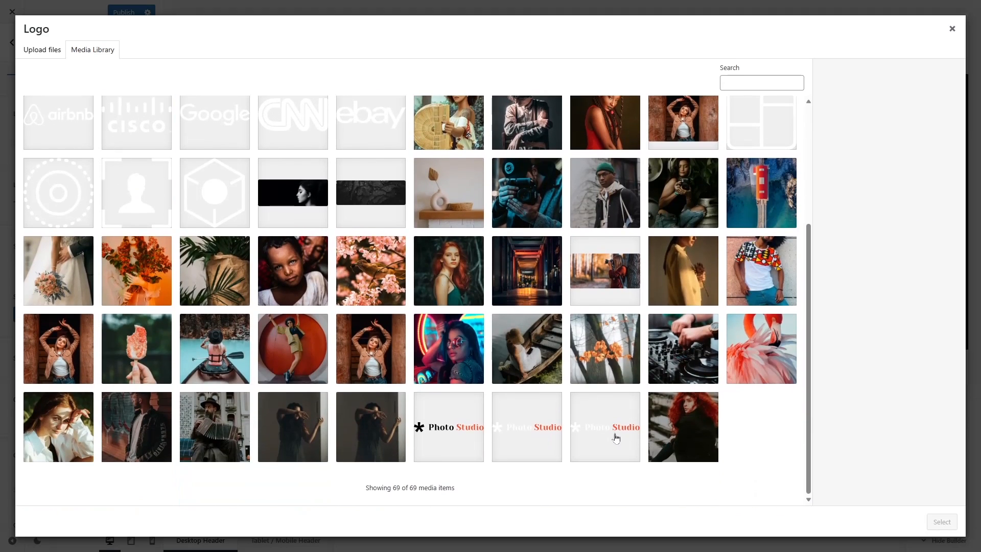
pyautogui.click(614, 438)
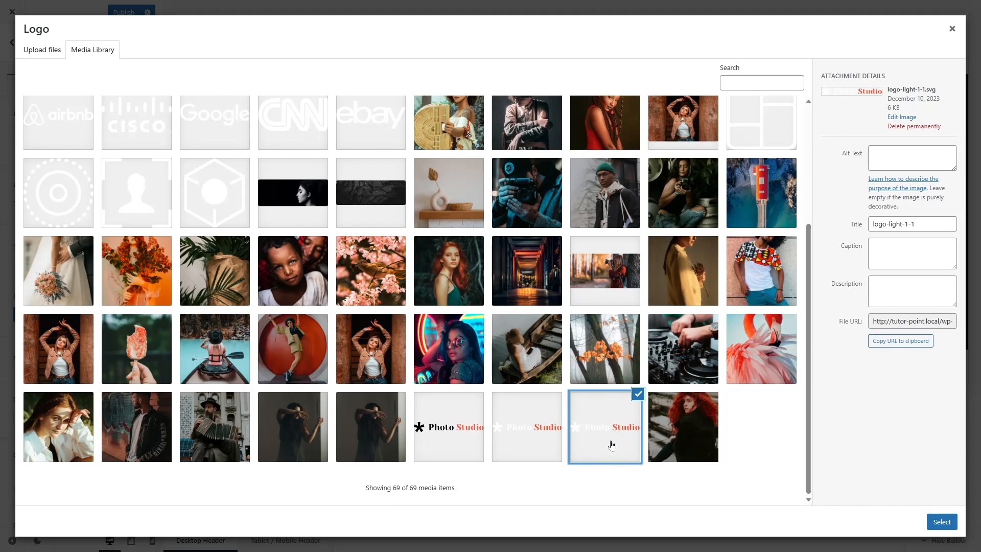
pyautogui.click(932, 520)
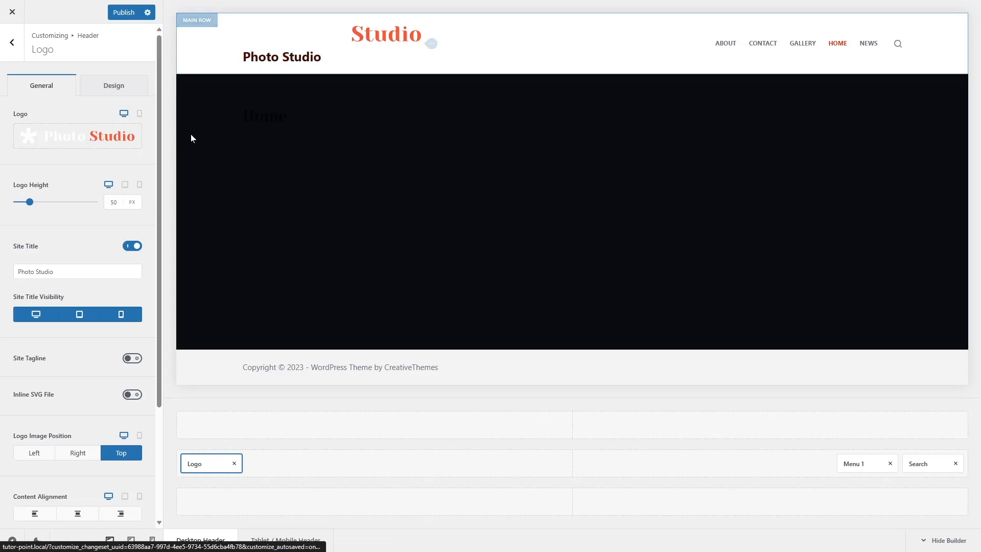
pyautogui.click(131, 247)
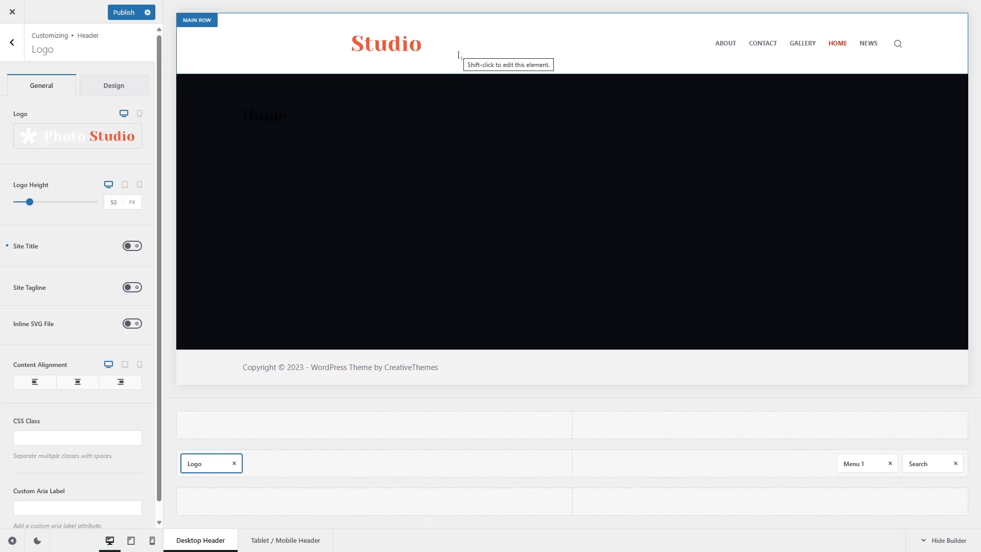
pyautogui.click(12, 42)
# Turn on the sticky and transparent functionality for the Global Header, keeping their default options
pyautogui.click(110, 109)
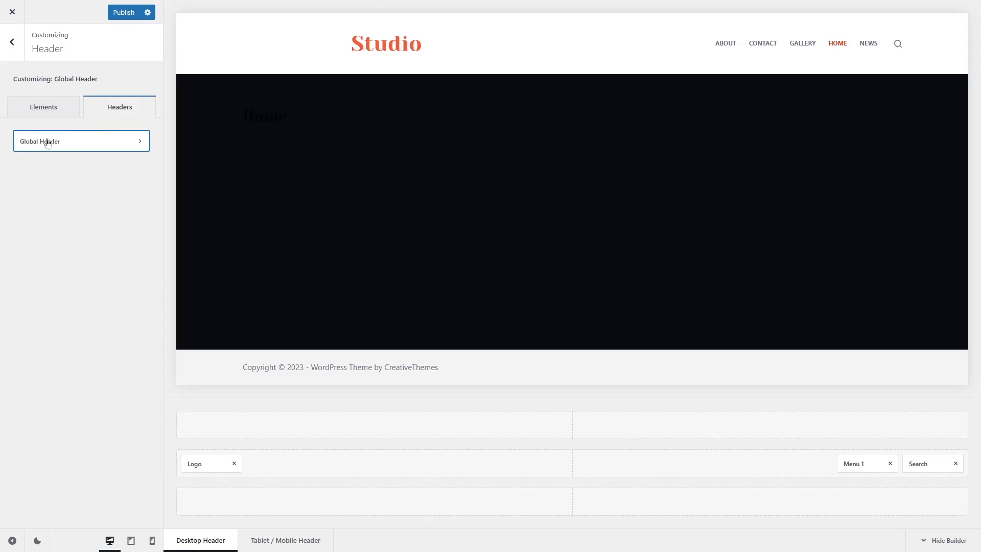
pyautogui.click(90, 147)
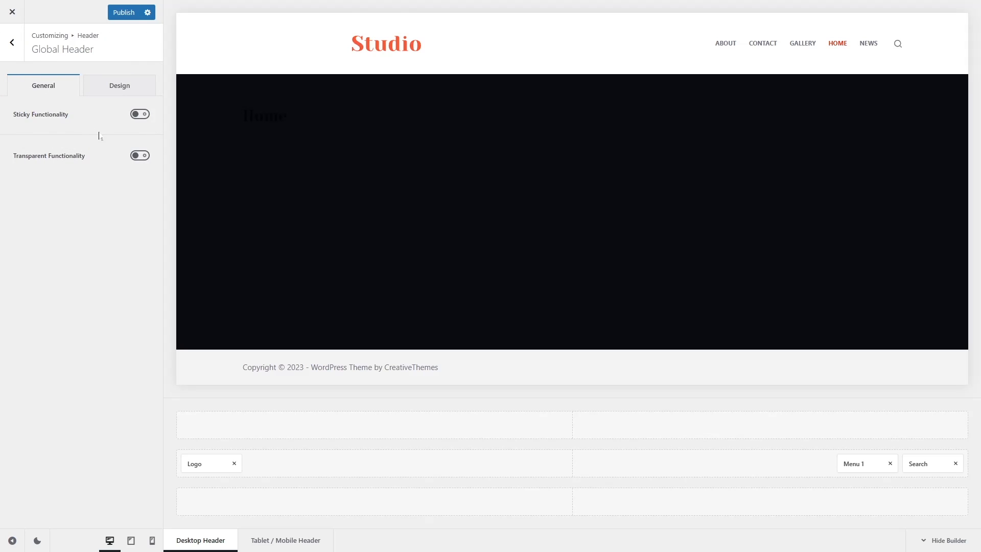
pyautogui.click(139, 114)
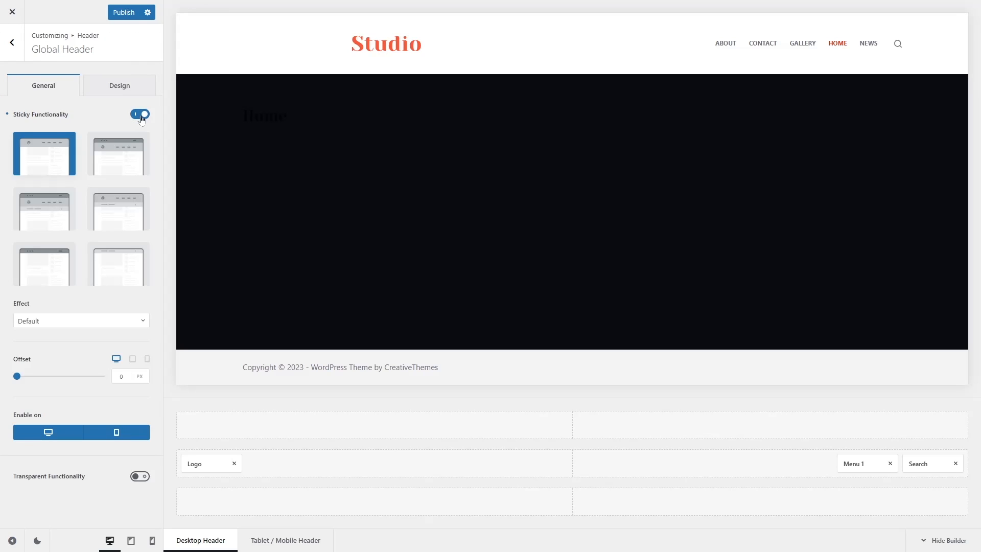
pyautogui.click(139, 476)
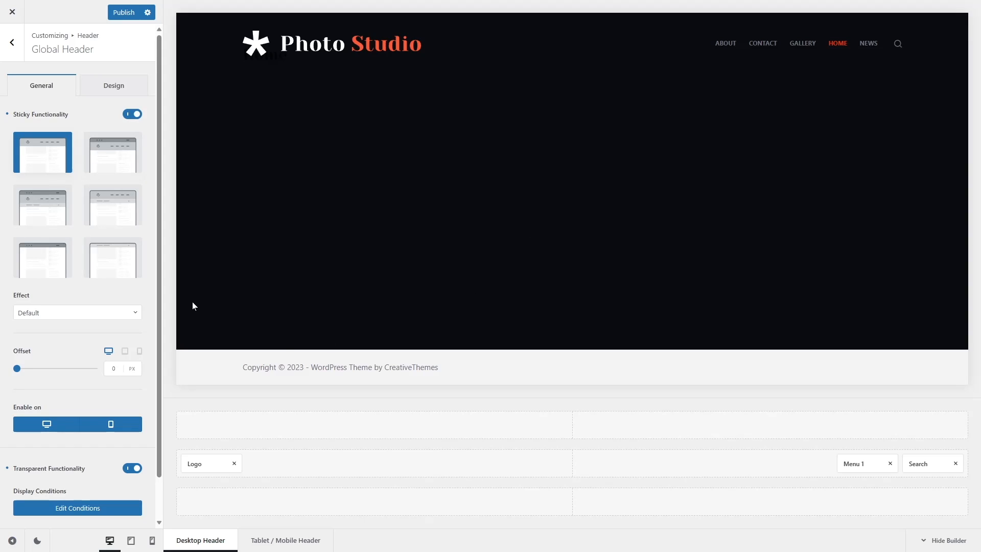
pyautogui.scroll(-1, 108, 327)
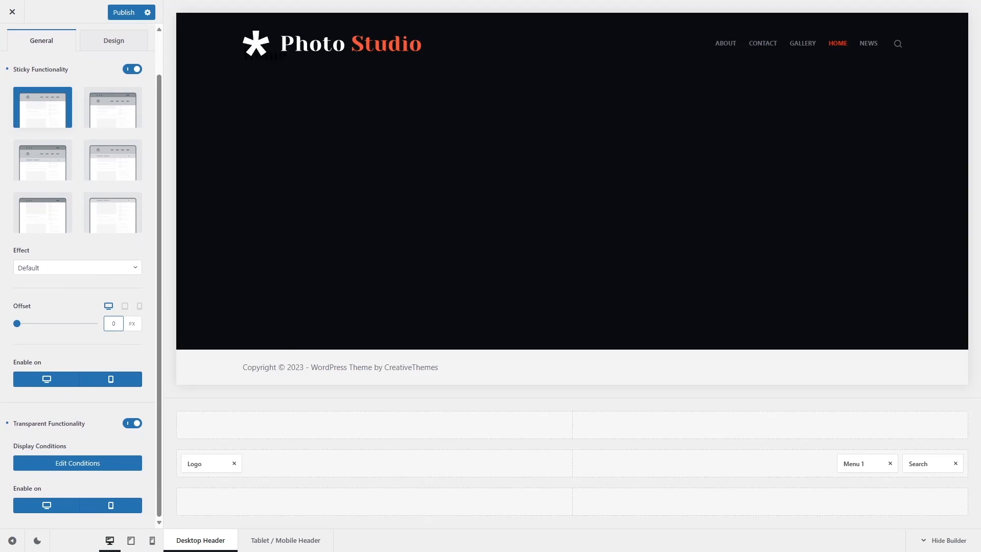
pyautogui.scroll(1, 113, 322)
pyautogui.click(13, 50)
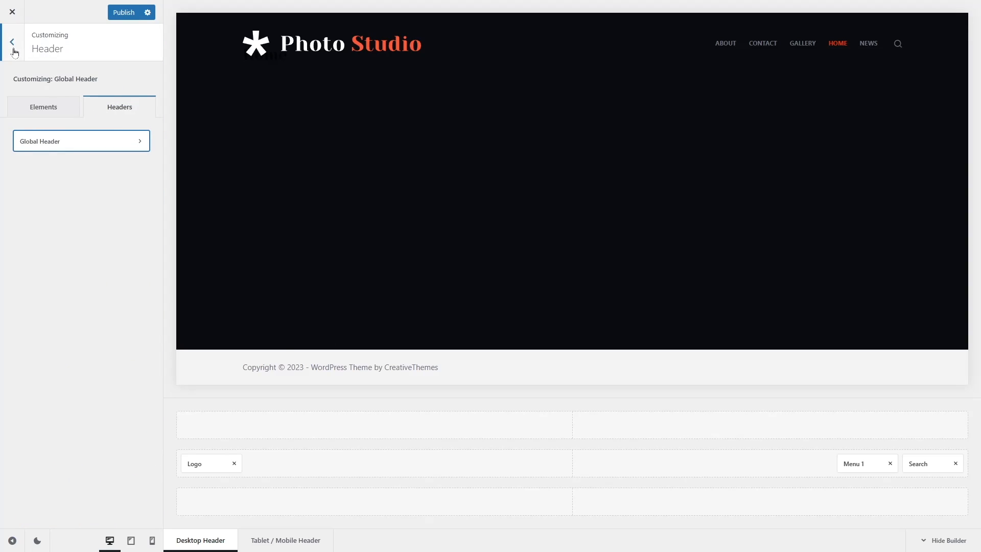
# Reopen the header's Logo settings and set the desktop logo height to 24 px
pyautogui.click(14, 52)
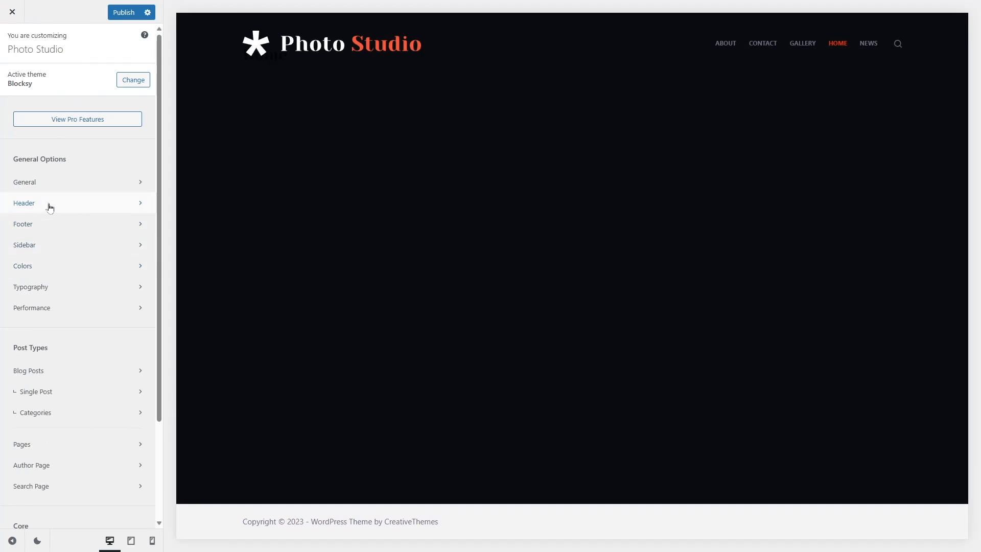
pyautogui.click(50, 207)
pyautogui.click(43, 230)
pyautogui.moveTo(80, 141)
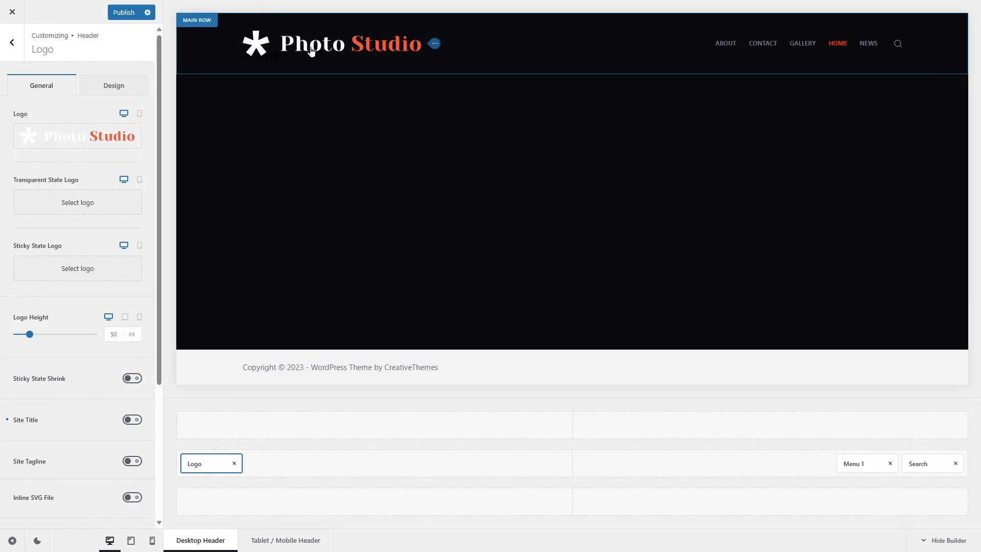
pyautogui.click(114, 334)
pyautogui.hotkey('ctrl', 'a')
pyautogui.write('24')
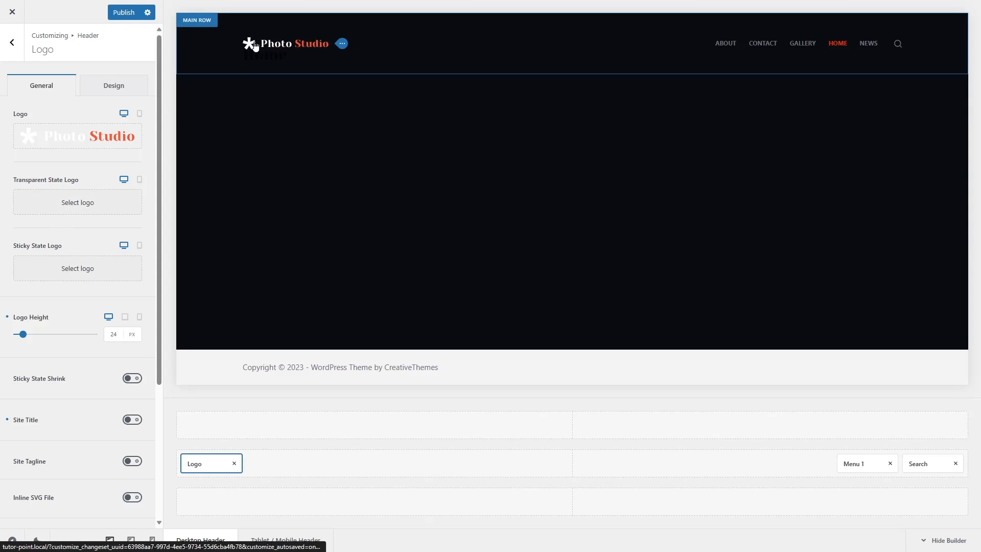
# Set the white Photo Studio logo from the media library as the header's transparent state logo
pyautogui.click(63, 201)
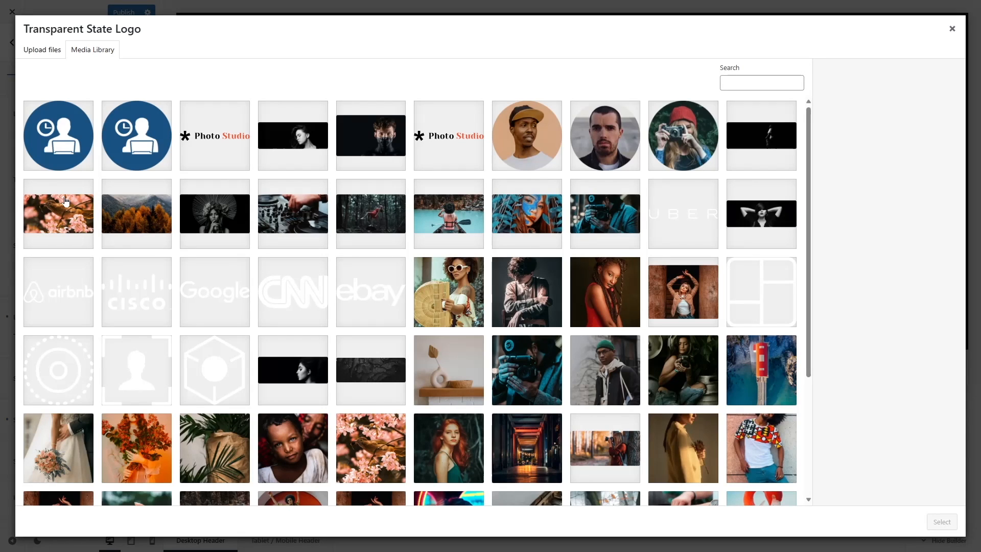
pyautogui.scroll(-5, 65, 201)
pyautogui.click(605, 427)
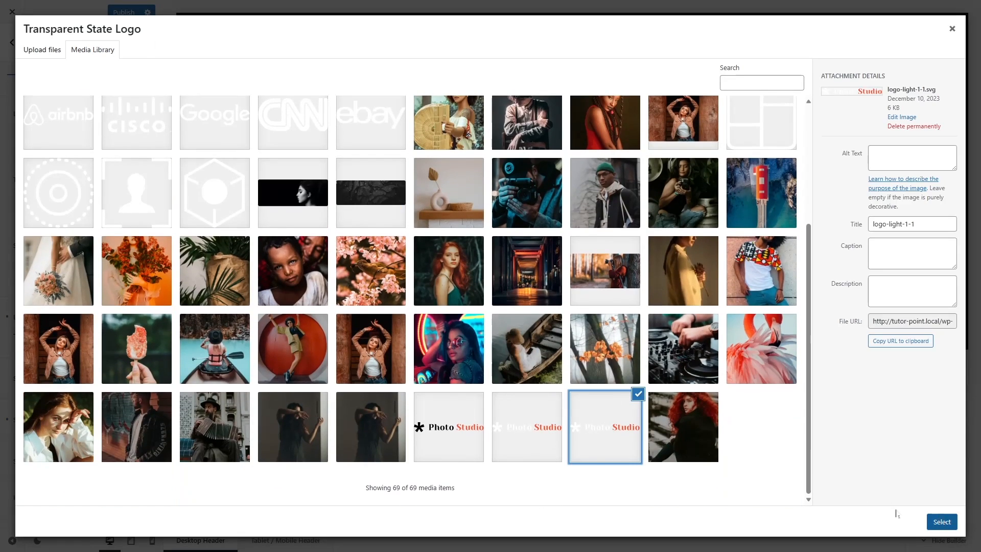
pyautogui.click(516, 450)
pyautogui.click(941, 521)
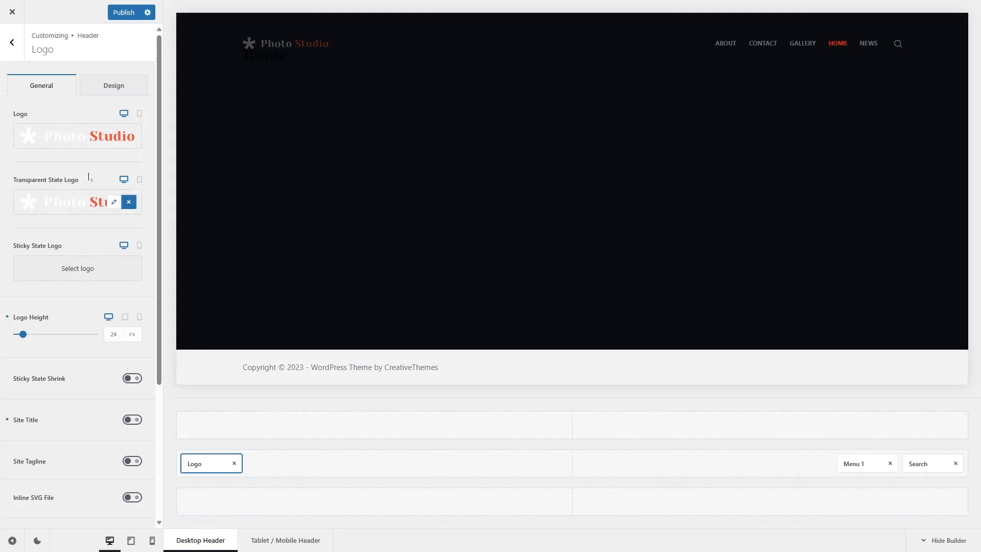
# Set logo-dark-1-2.svg from the media library as the header's sticky state logo and check the remaining logo options
pyautogui.click(78, 268)
pyautogui.scroll(-1, 652, 329)
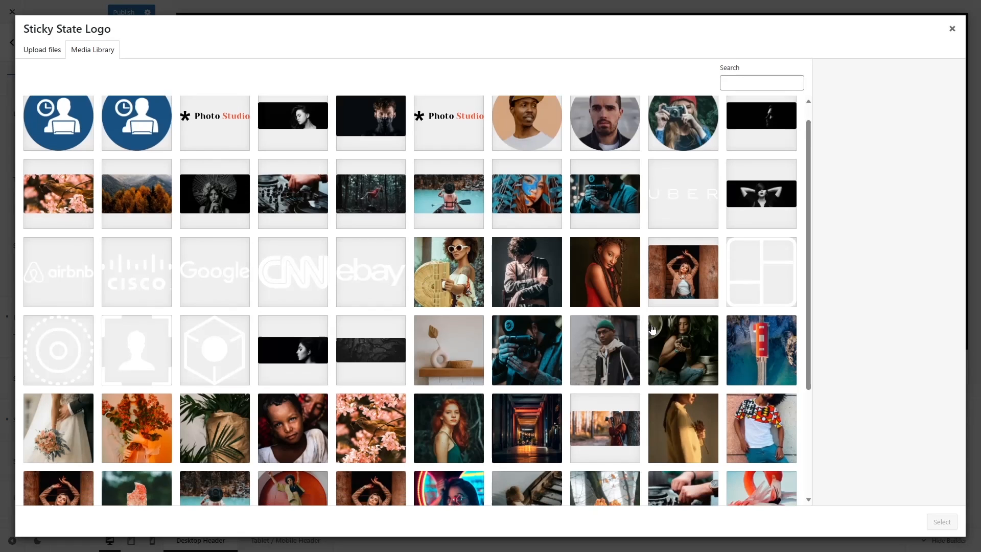
pyautogui.scroll(-3, 653, 329)
pyautogui.click(431, 426)
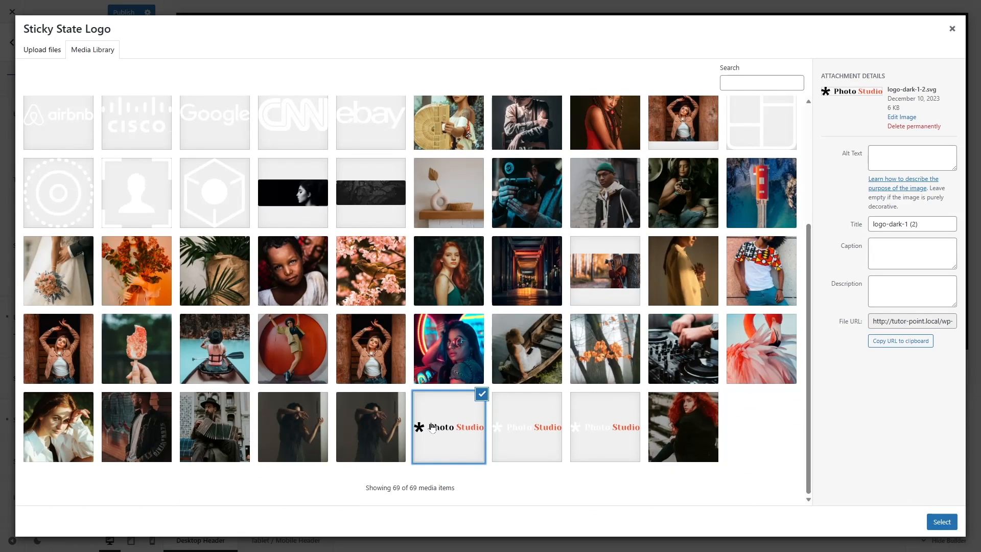
pyautogui.click(942, 522)
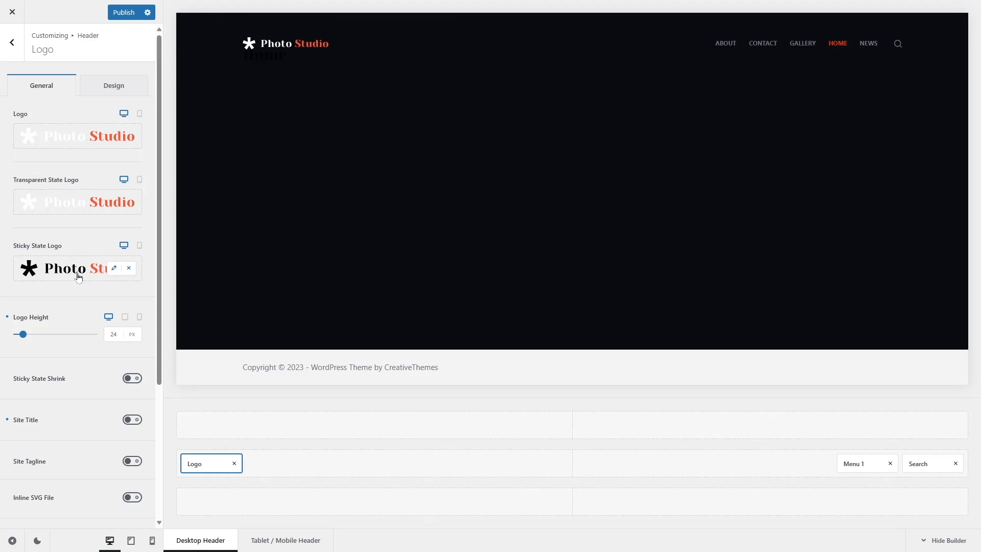
pyautogui.scroll(-3, 75, 294)
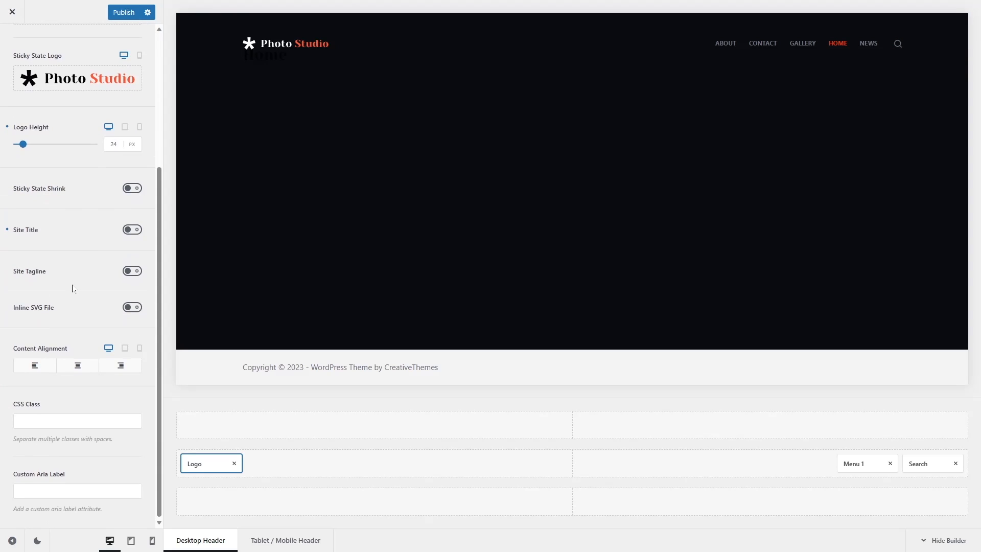
pyautogui.scroll(5, 73, 289)
# Move Menu 1 to the center of the header's main row and publish the changes
pyautogui.click(14, 45)
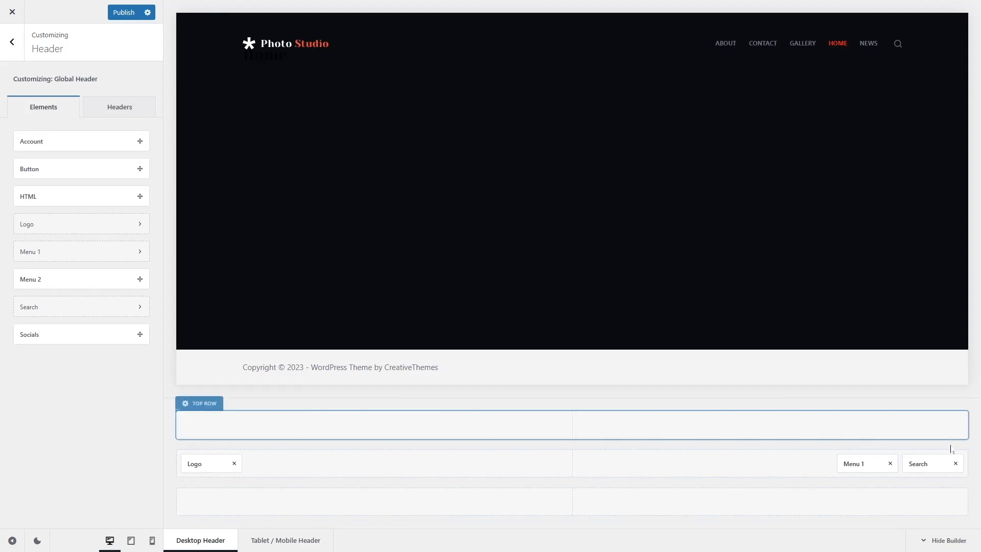
pyautogui.moveTo(863, 464); pyautogui.dragTo(567, 463)
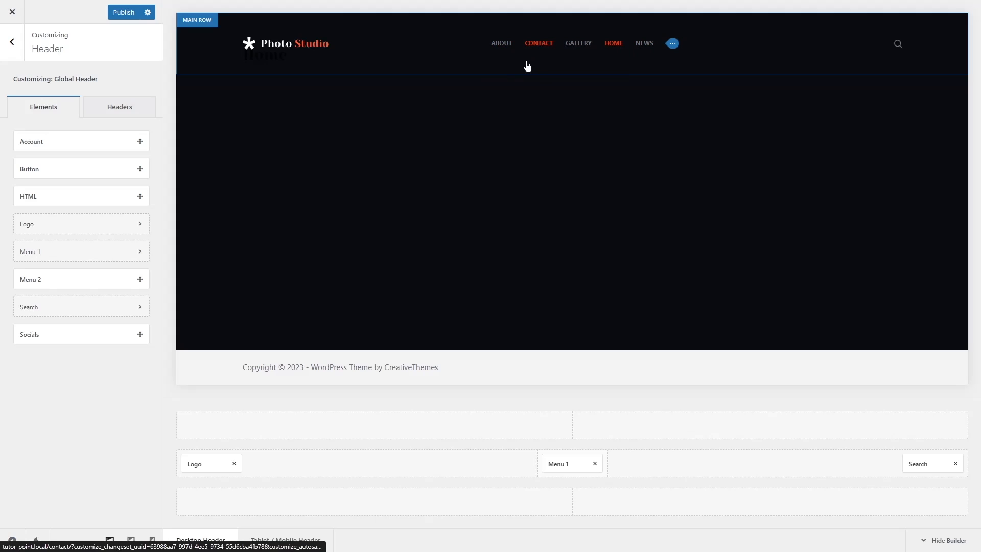
pyautogui.hotkey('ctrl', 'Tab')
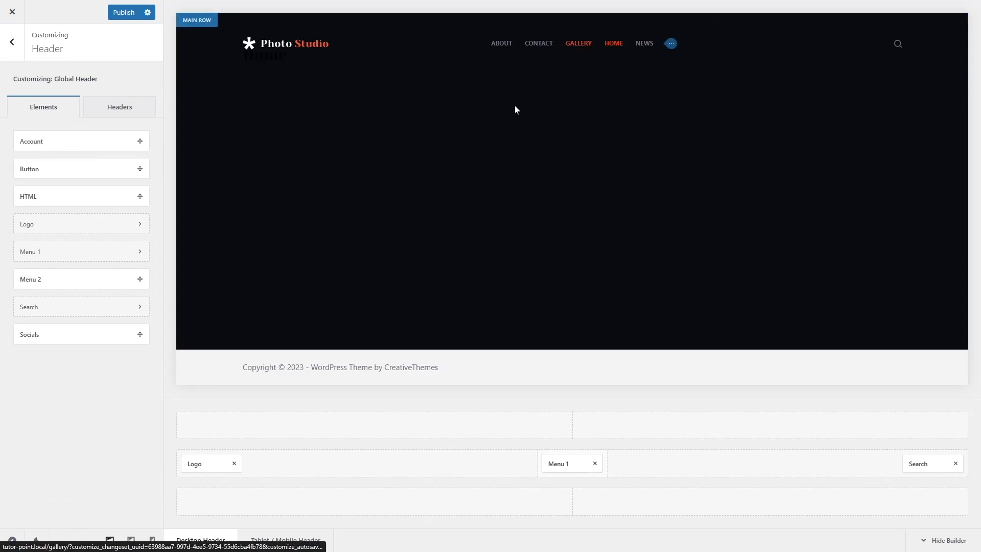
pyautogui.click(123, 12)
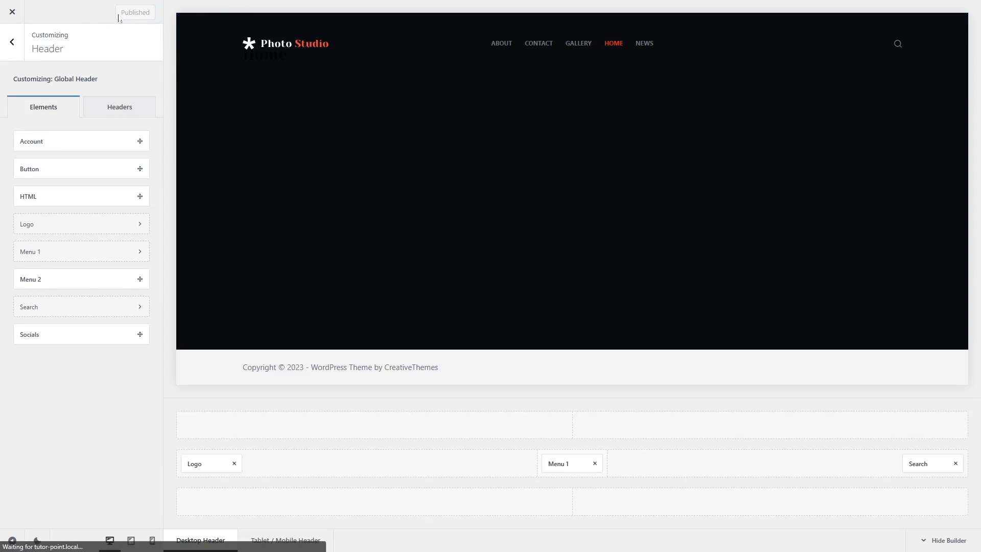
# Create a site menu named Menu 1 and assign it to the Footer Menu, Header Menu 1, Header Menu 2 and Mobile Menu locations
pyautogui.click(9, 15)
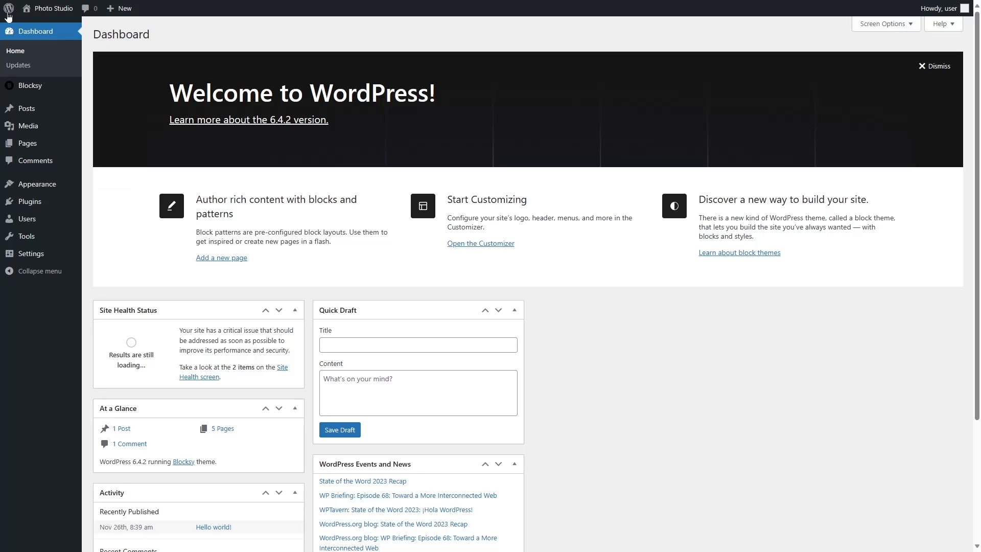
pyautogui.moveTo(49, 185)
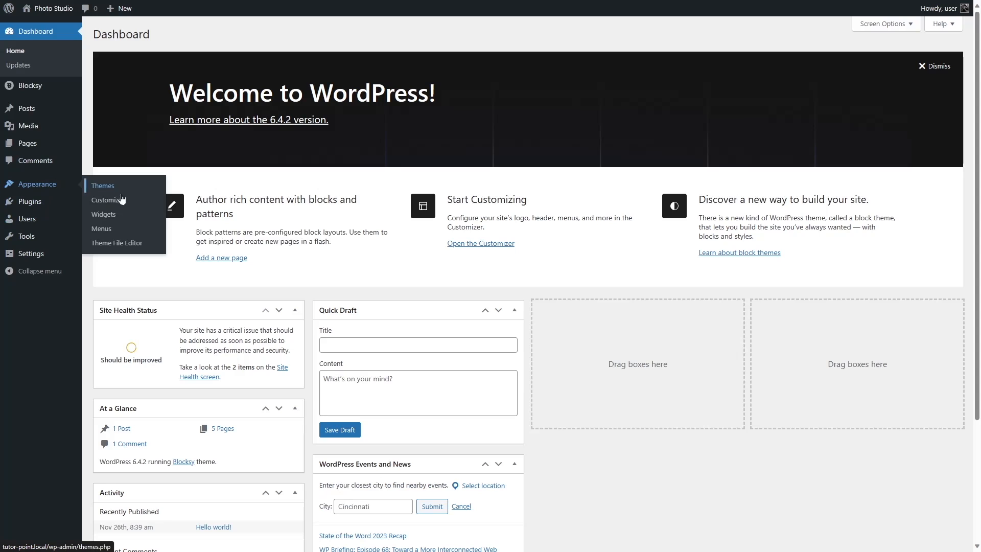
pyautogui.click(108, 229)
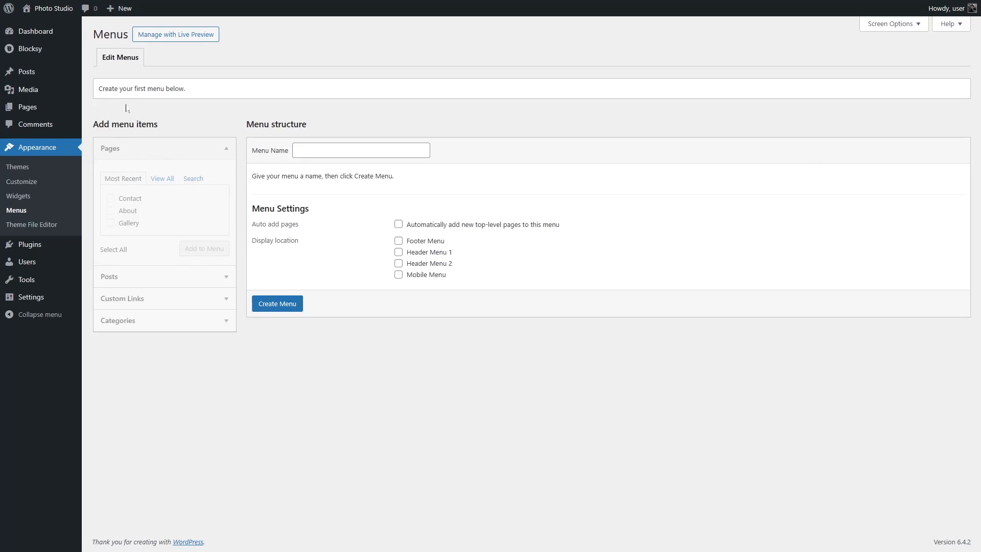
pyautogui.click(304, 150)
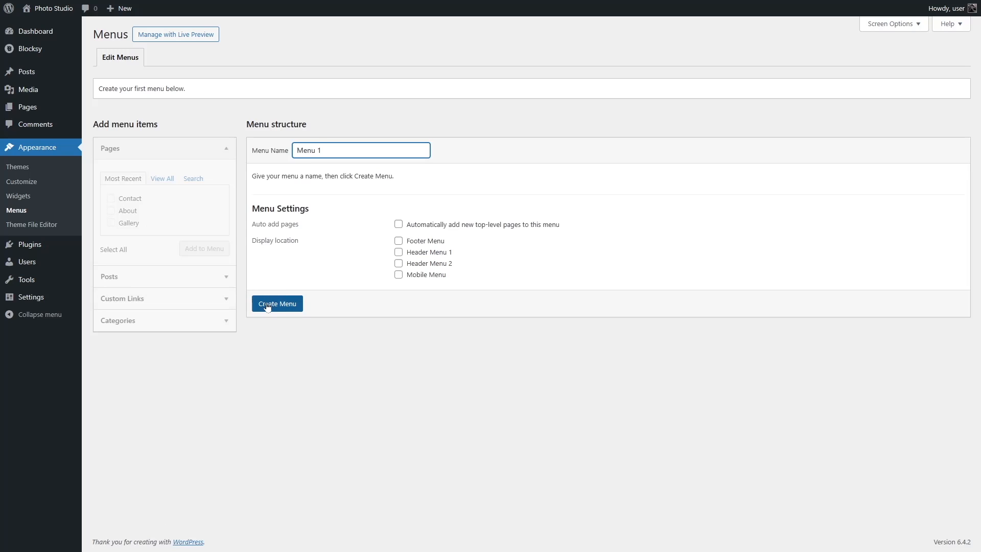
pyautogui.click(284, 308)
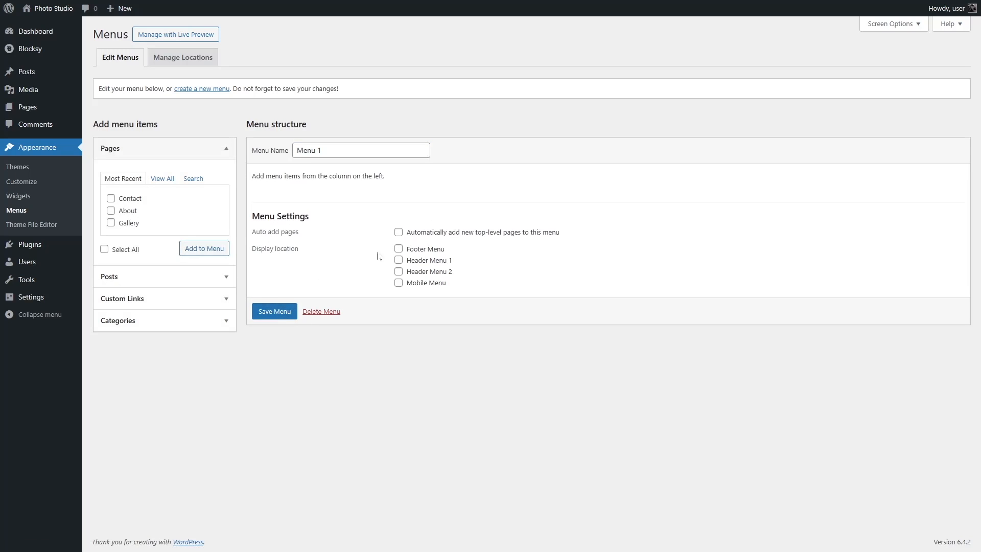
pyautogui.click(399, 259)
pyautogui.click(410, 272)
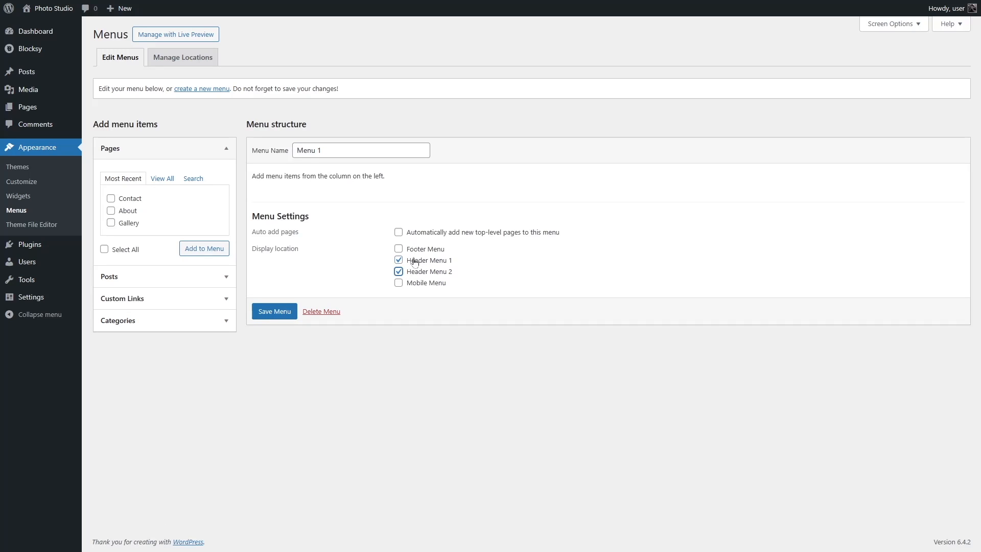
# Add the Home, News, About, Contact and Gallery pages to Menu 1
pyautogui.click(160, 182)
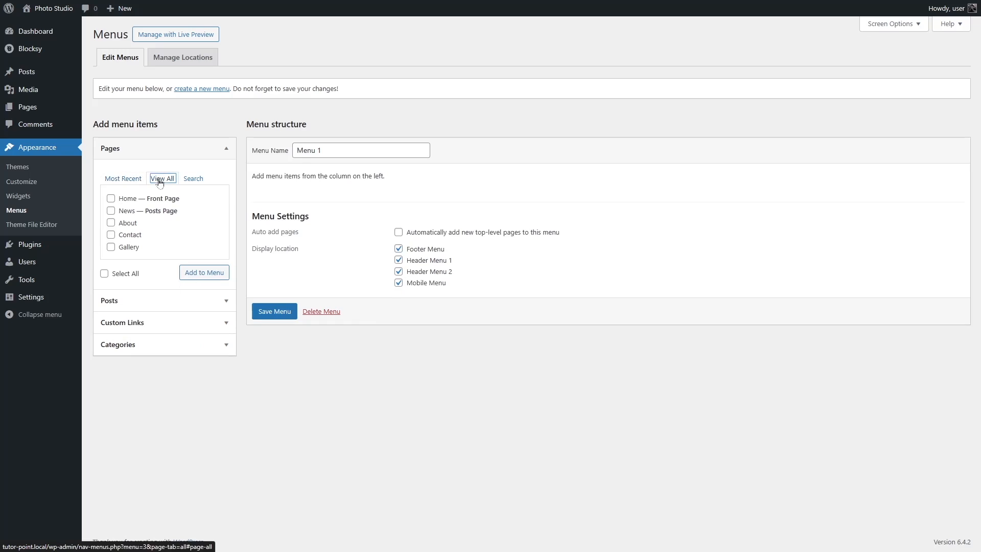
pyautogui.click(111, 199)
pyautogui.click(111, 210)
pyautogui.click(111, 223)
pyautogui.click(111, 235)
pyautogui.click(111, 247)
pyautogui.click(204, 274)
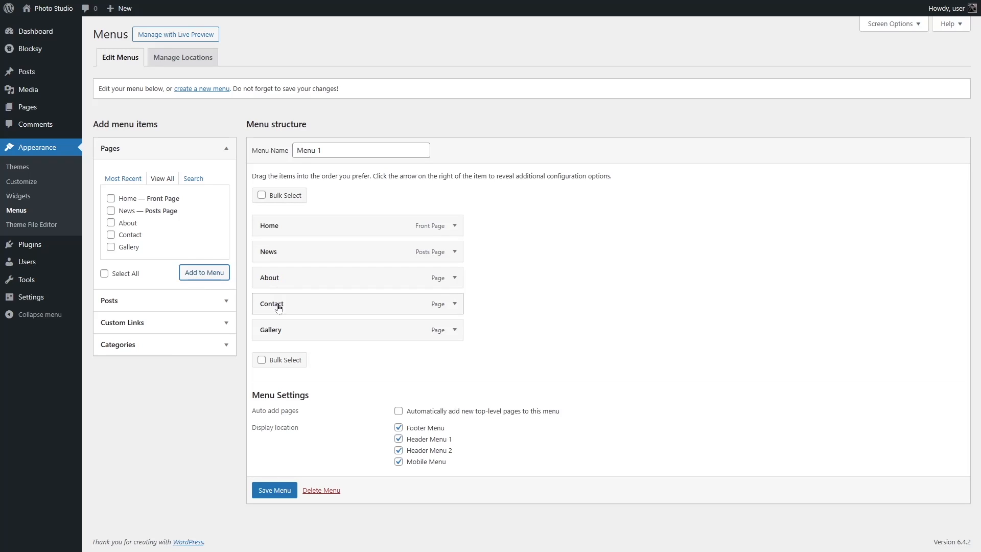
# Reorder Menu 1 as Home, Gallery, About, News, Contact and save the menu
pyautogui.moveTo(280, 322); pyautogui.dragTo(281, 240)
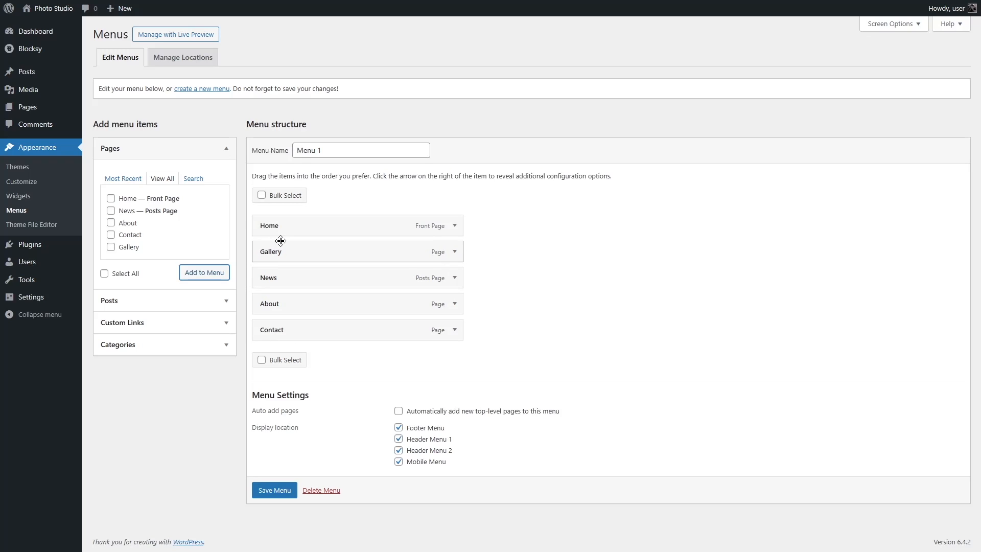
pyautogui.moveTo(291, 308); pyautogui.dragTo(287, 288)
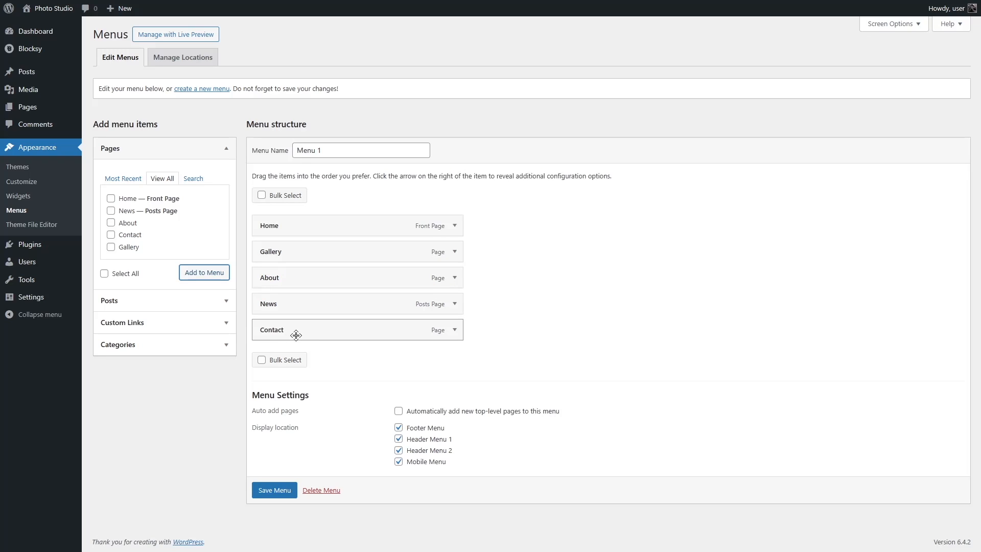
pyautogui.click(274, 491)
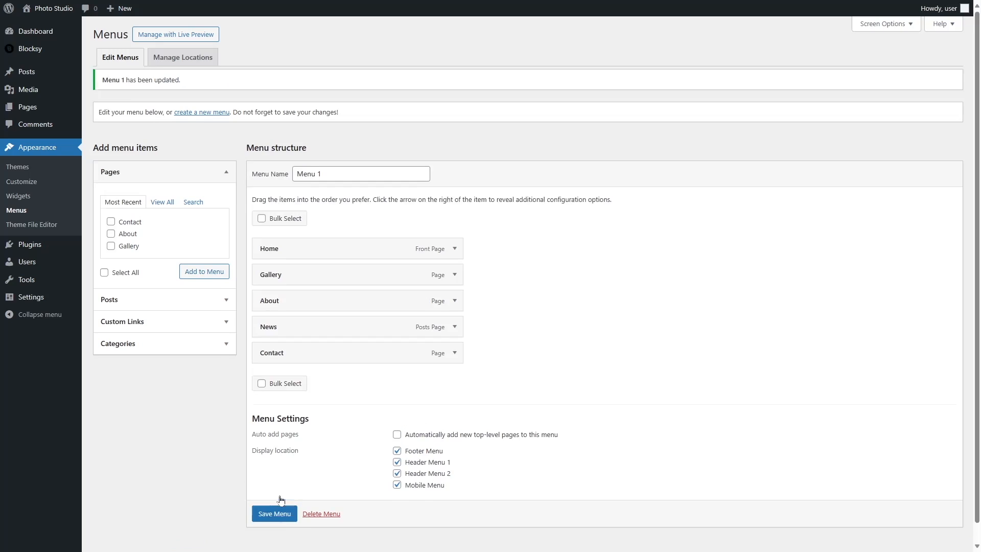
# Return to the theme Customizer and open the settings of the header's Menu 1 element
pyautogui.click(26, 185)
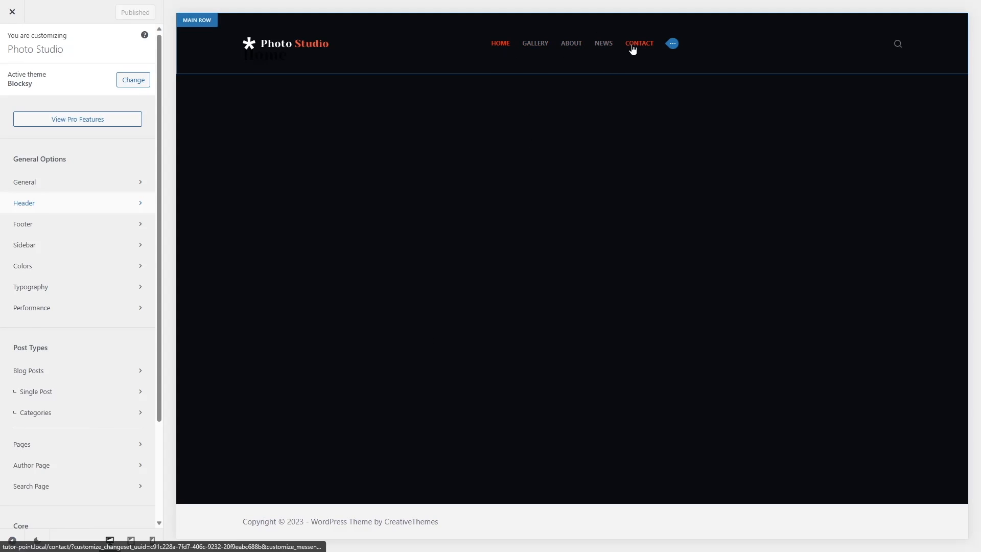
pyautogui.click(89, 206)
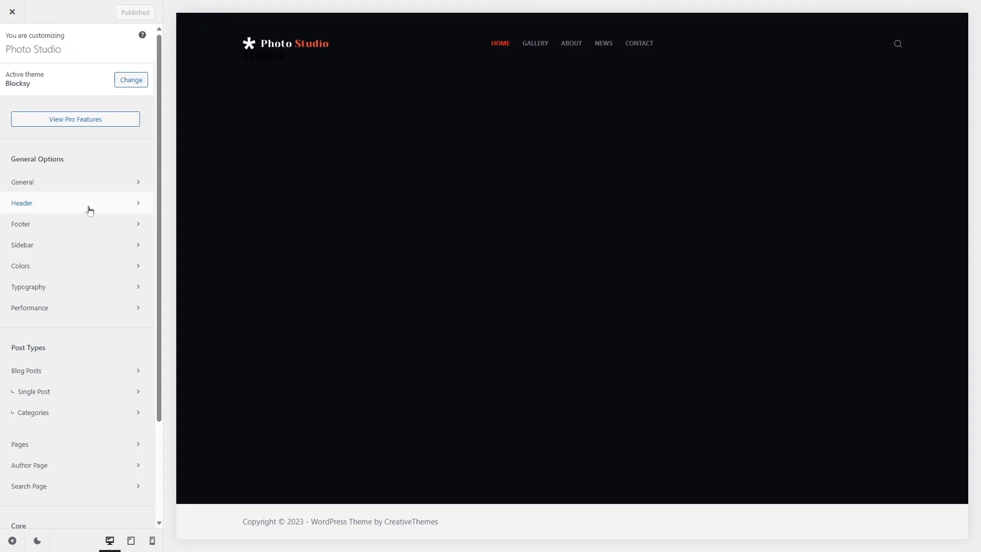
pyautogui.click(558, 464)
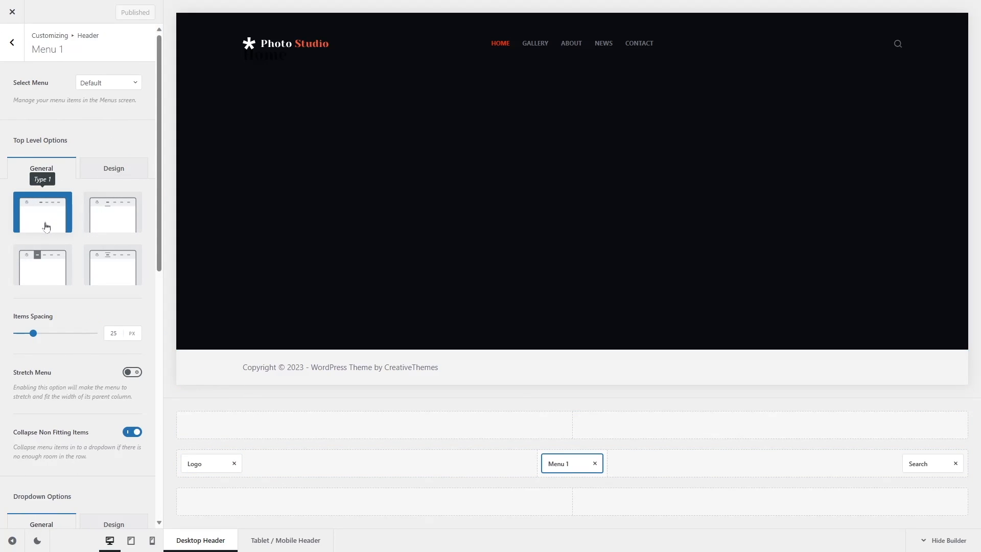
# Try alternative top-level styles for Menu 1, such as Type 3, and return to Type 1
pyautogui.click(106, 215)
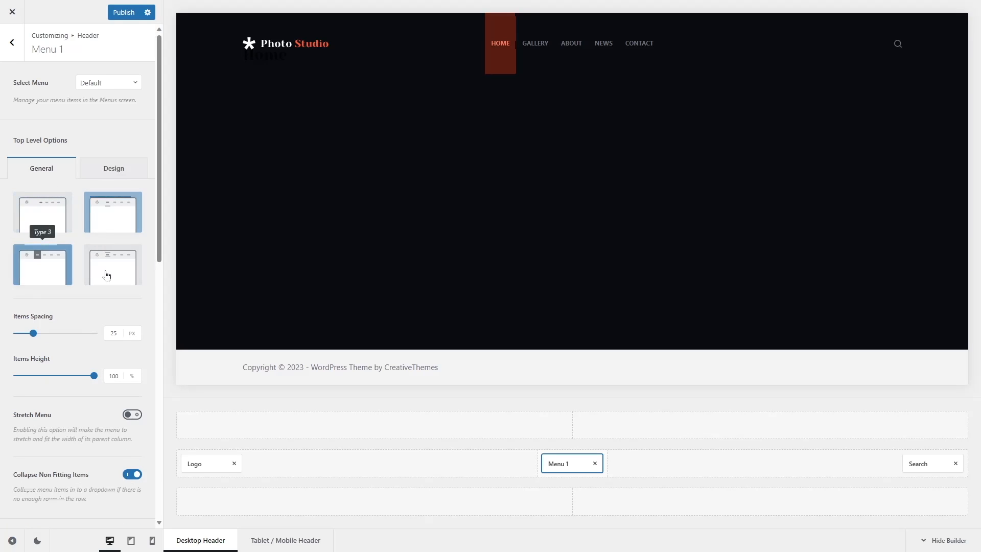
pyautogui.click(70, 279)
pyautogui.click(36, 222)
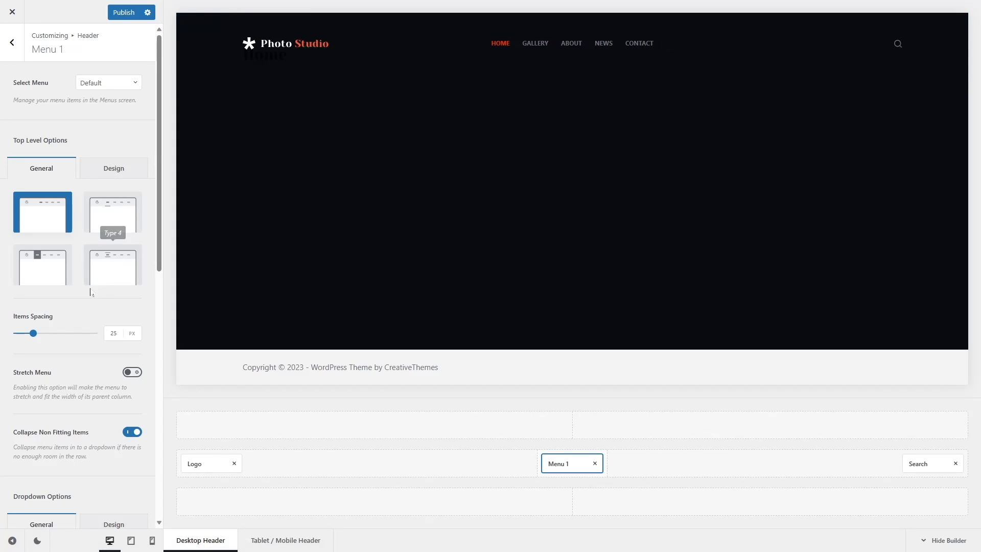
# Set the top-level items spacing of Menu 1 to 65 px
pyautogui.click(112, 333)
pyautogui.write('65')
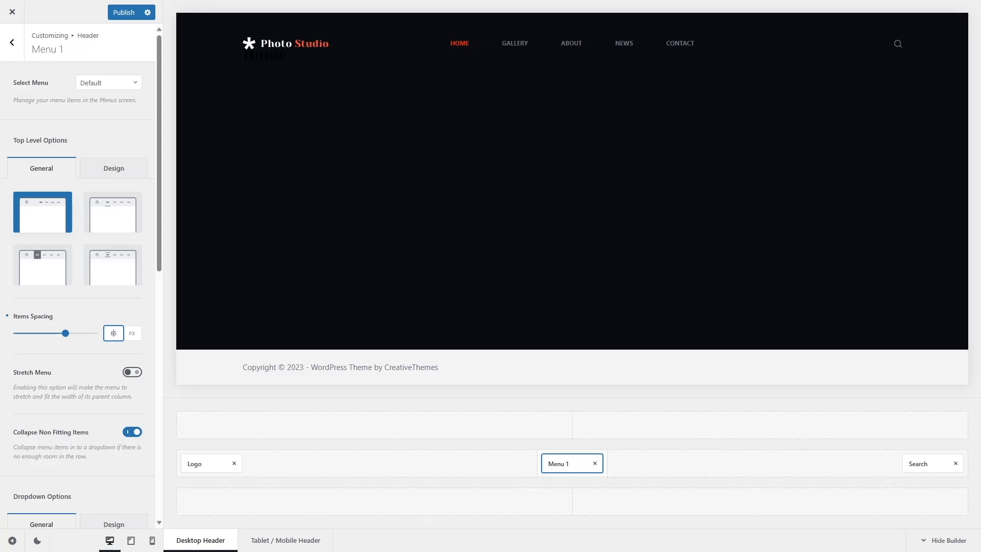
pyautogui.scroll(-6, 129, 409)
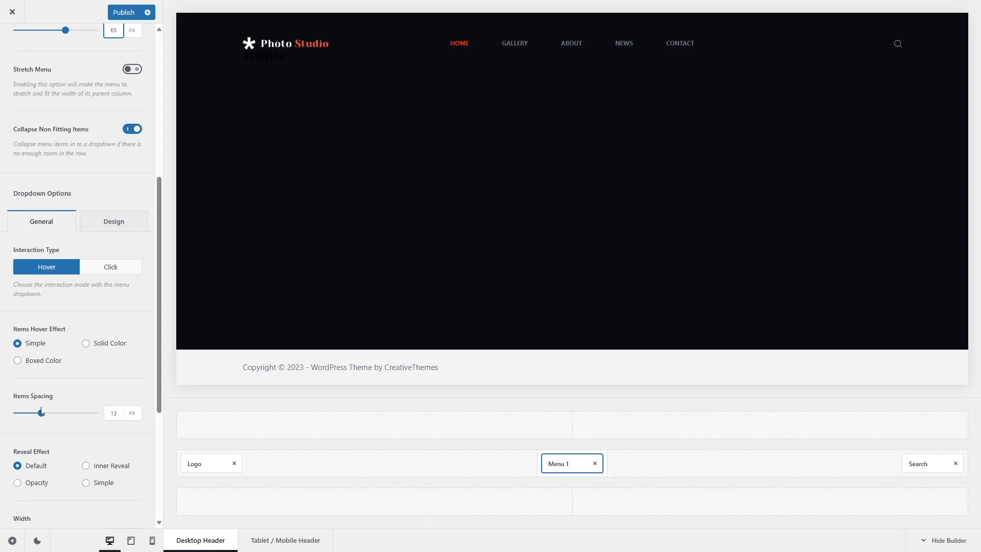
pyautogui.press('Tab')
# Review Menu 1's general dropdown options, including hover effect, items spacing, reveal effect, width and offsets
pyautogui.scroll(-3, 98, 436)
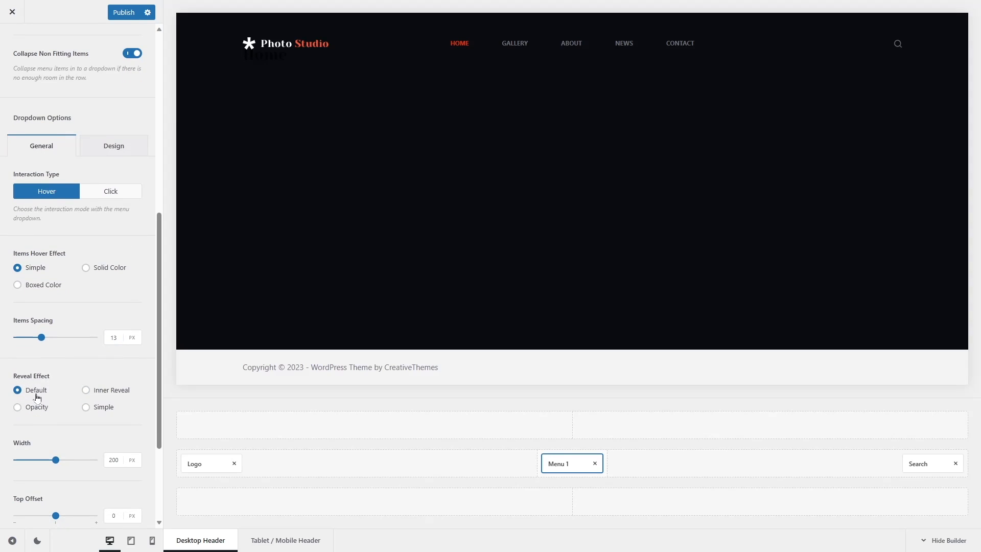
pyautogui.scroll(-3, 81, 424)
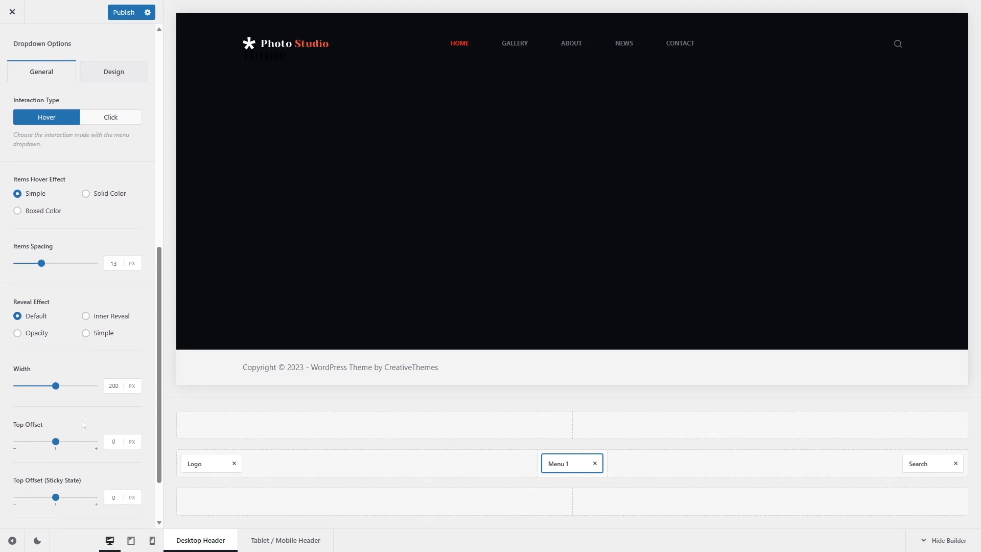
pyautogui.click(107, 387)
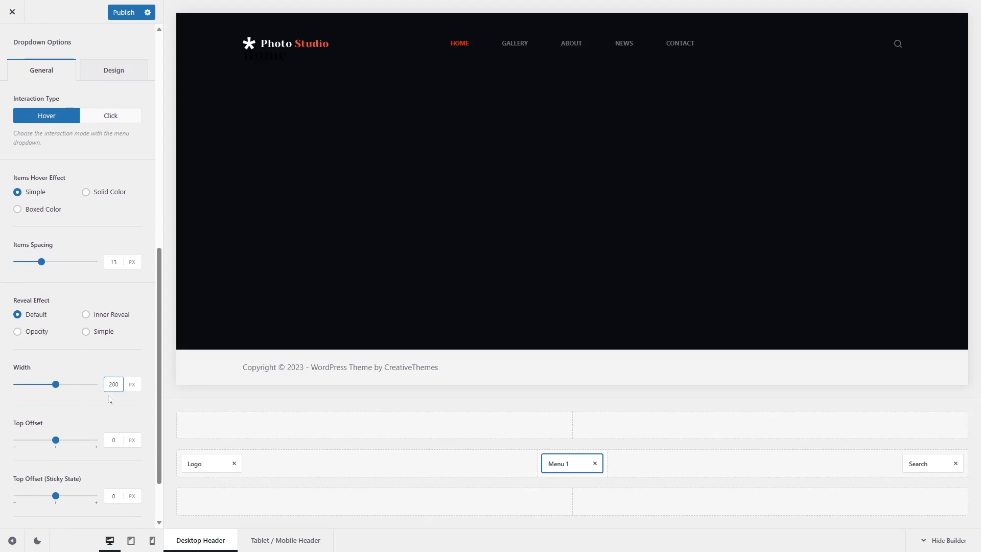
pyautogui.scroll(-3, 71, 437)
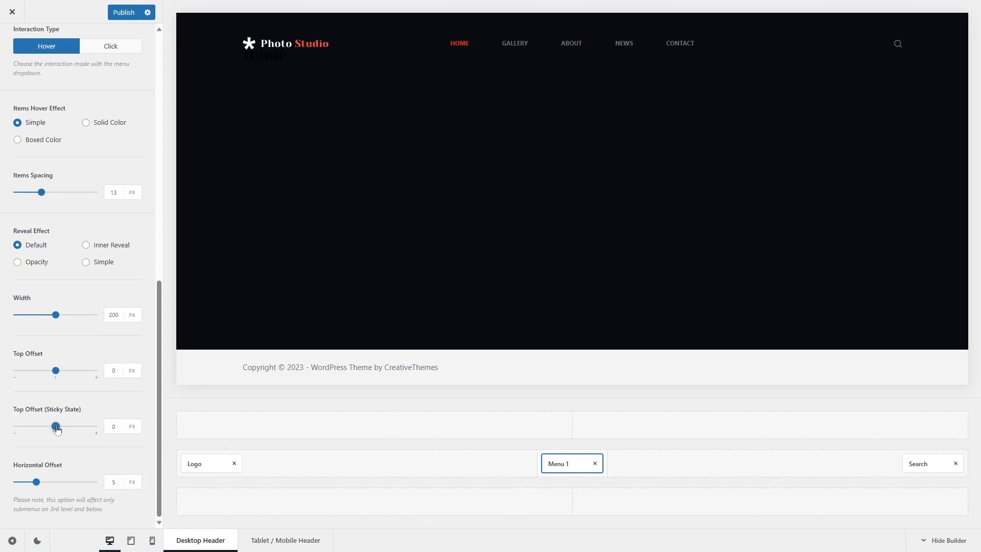
pyautogui.click(113, 427)
pyautogui.click(66, 509)
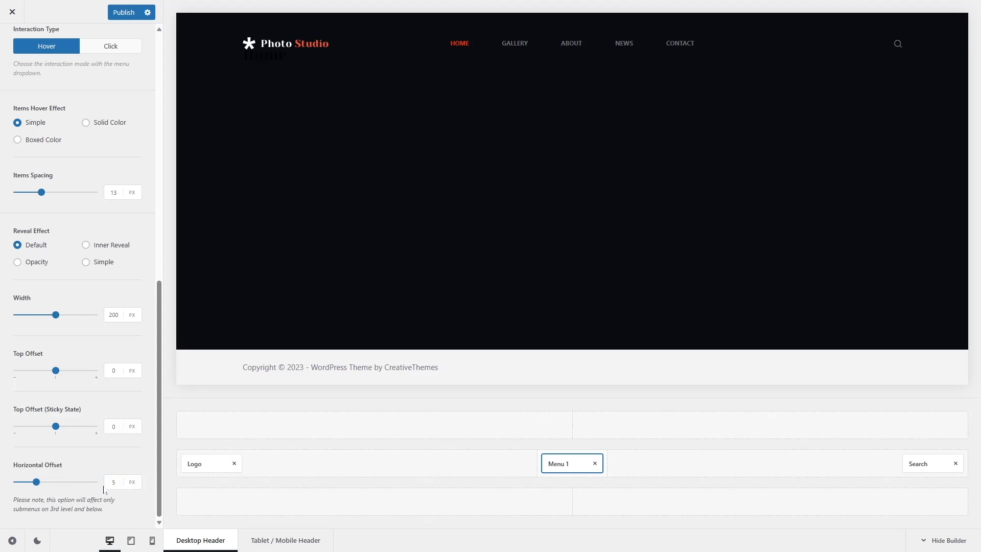
pyautogui.scroll(5, 103, 490)
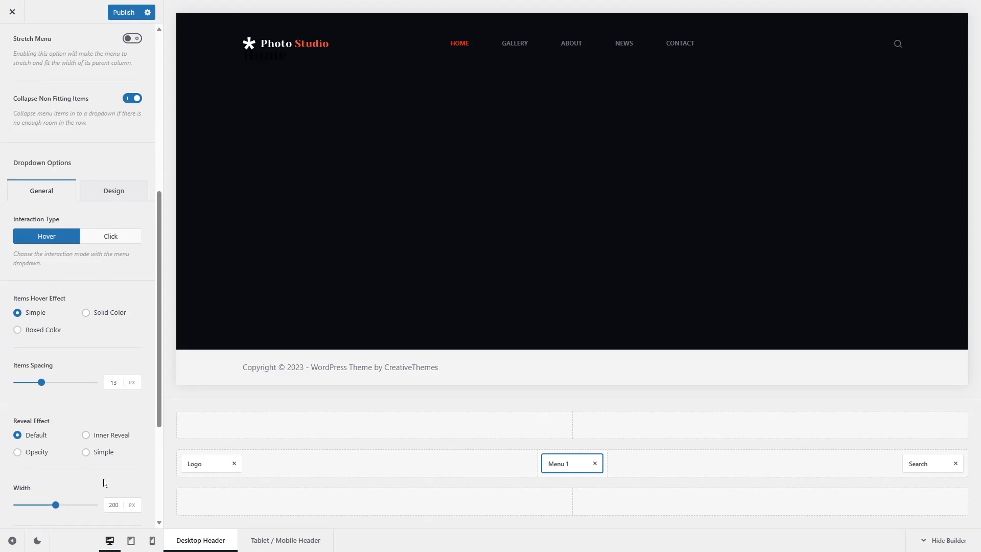
# Set the font size of Menu 1's dropdown items to 16 px
pyautogui.click(96, 227)
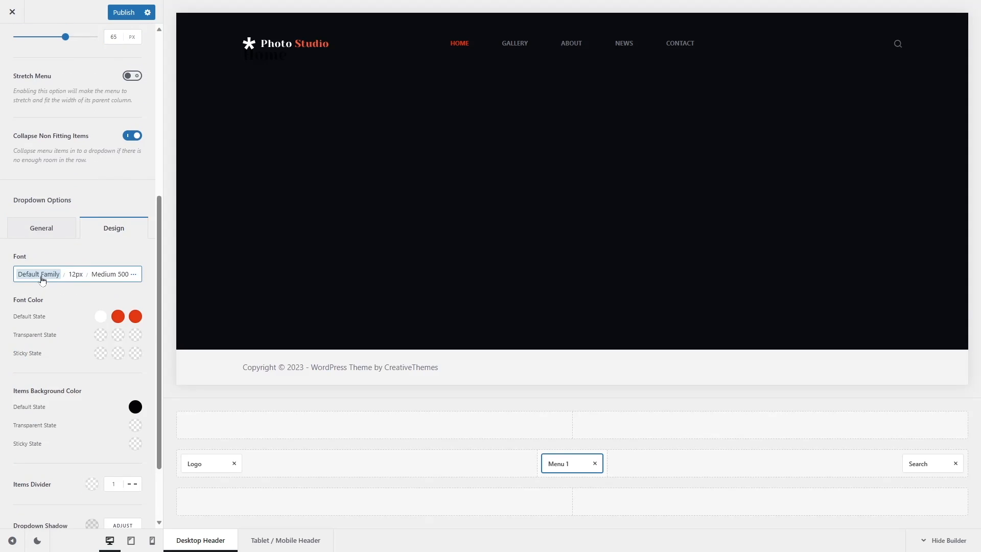
pyautogui.click(74, 275)
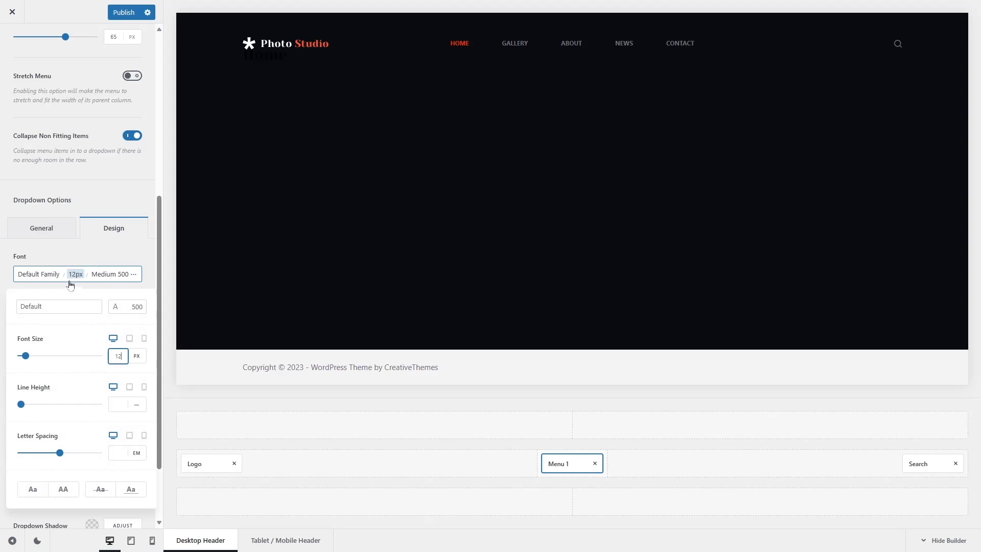
pyautogui.write('6')
pyautogui.click(121, 278)
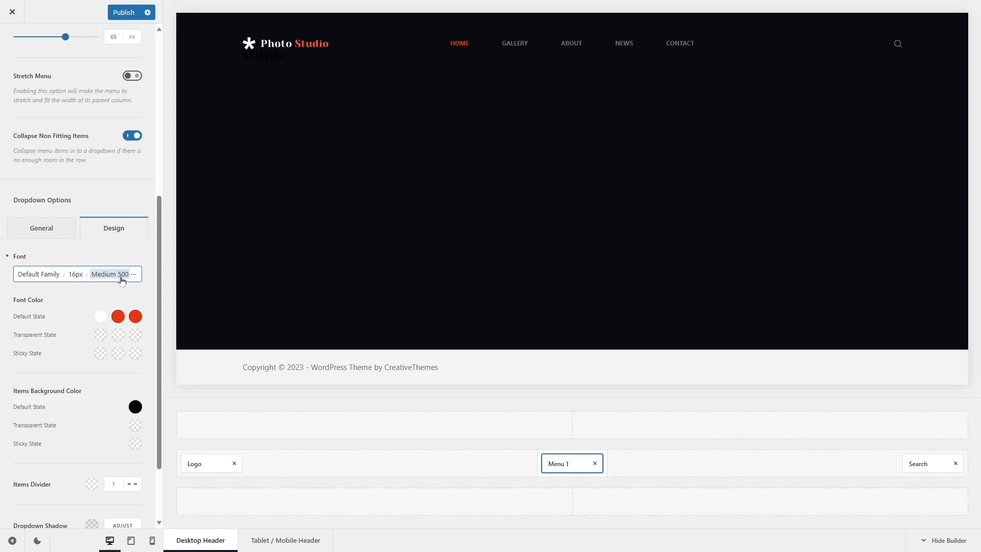
# Set the dropdown's default-state font colors to palette Color 3 for initial and Color 2 for both hover and active
pyautogui.click(101, 317)
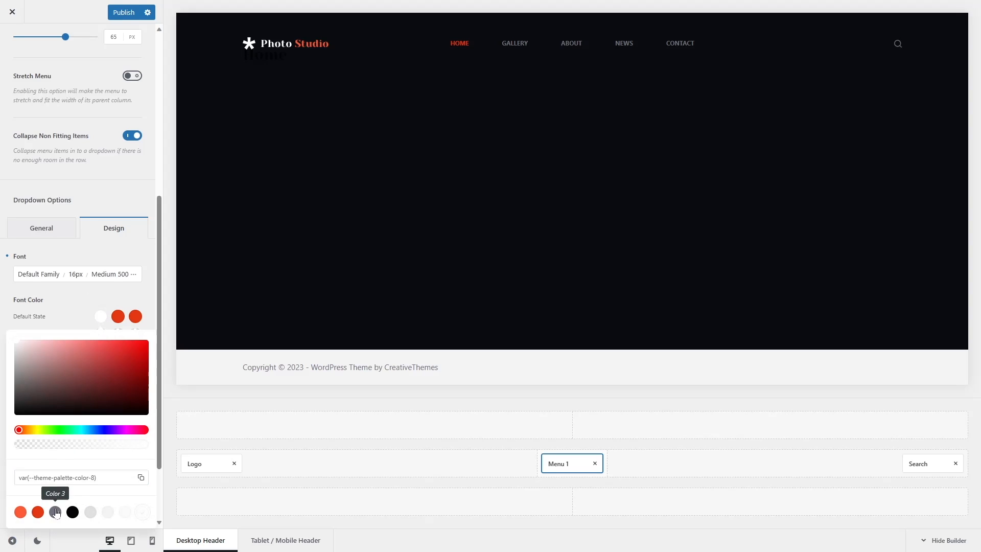
pyautogui.click(55, 512)
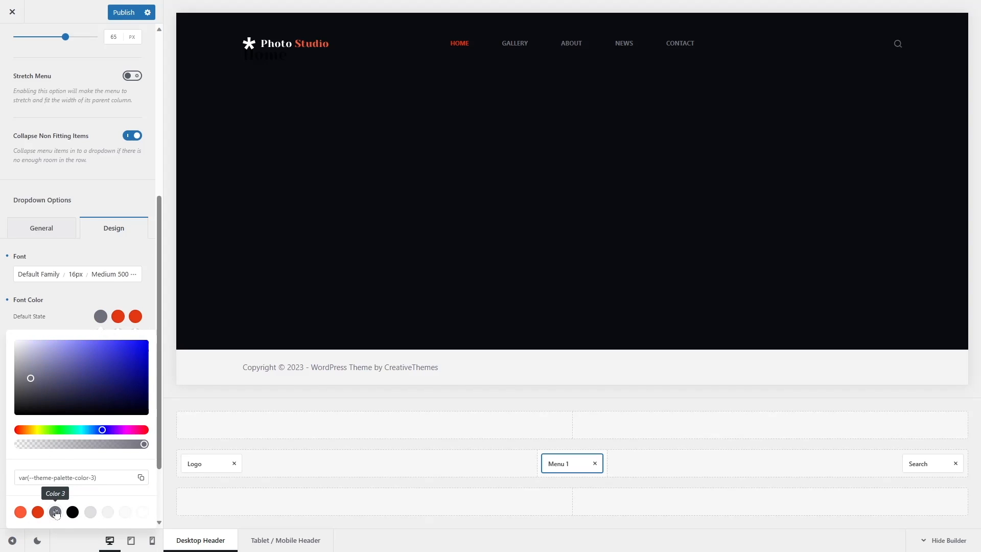
pyautogui.click(1, 436)
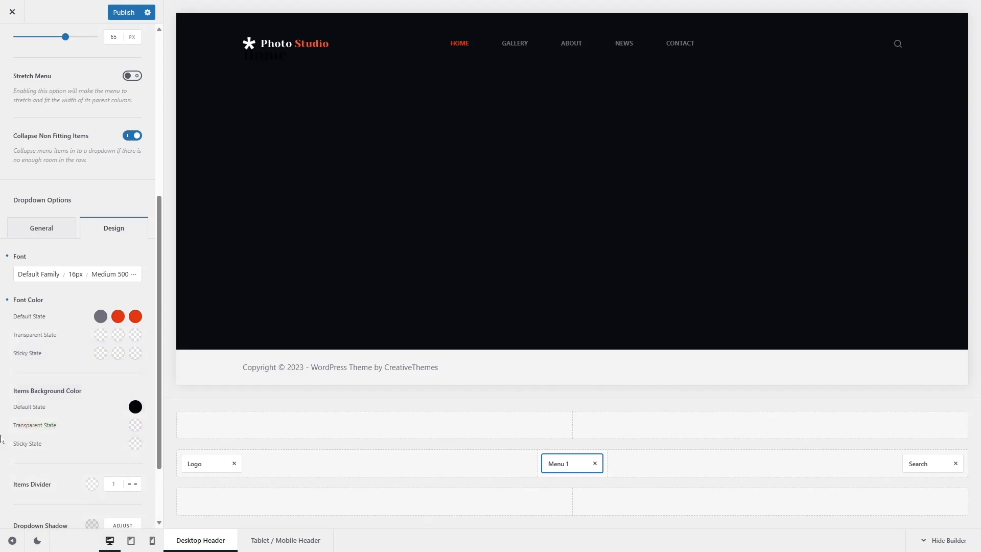
pyautogui.click(118, 316)
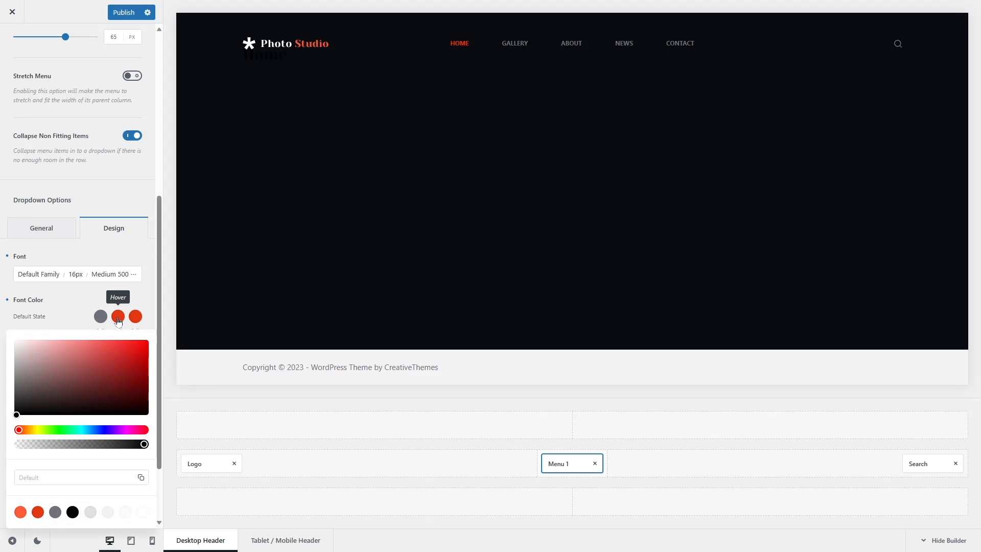
pyautogui.click(39, 512)
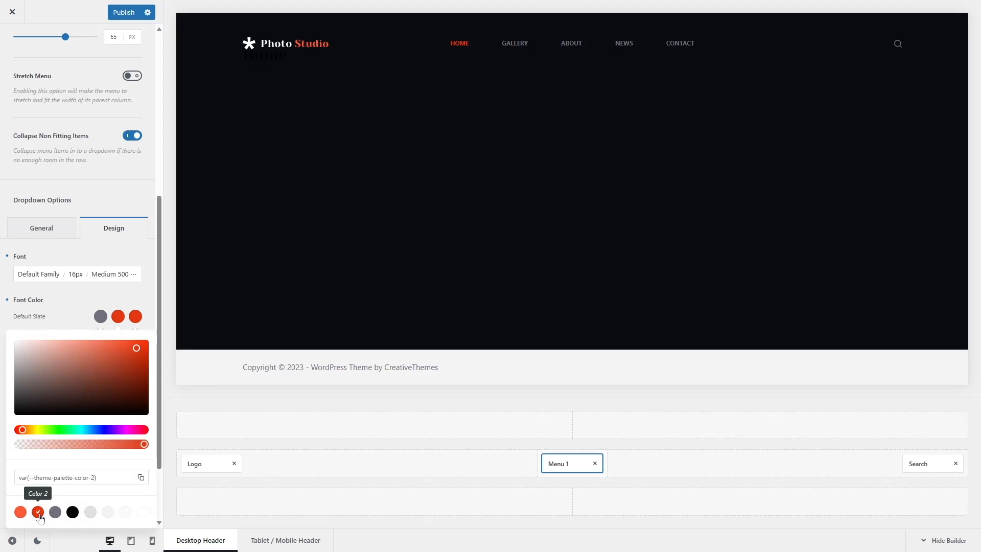
pyautogui.click(134, 319)
pyautogui.click(38, 512)
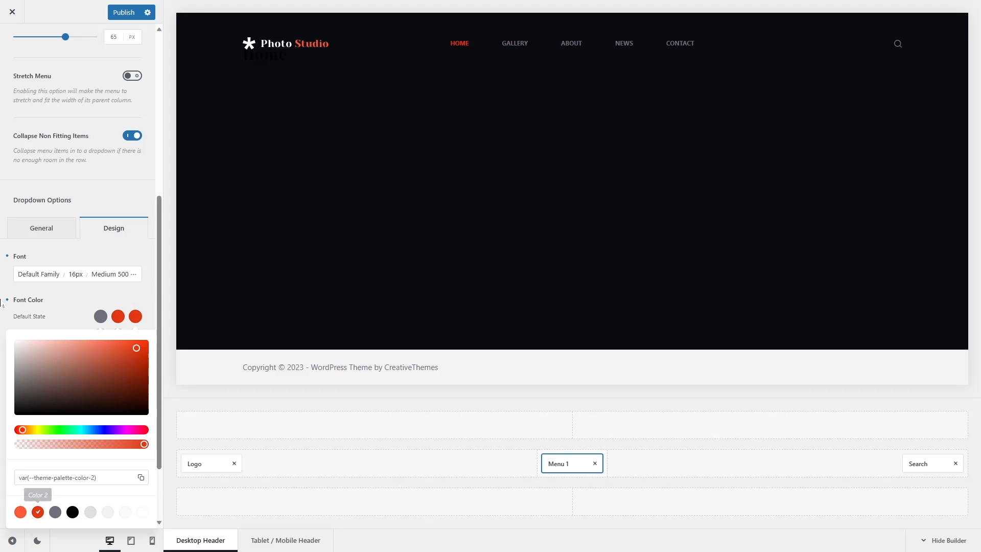
pyautogui.click(3, 337)
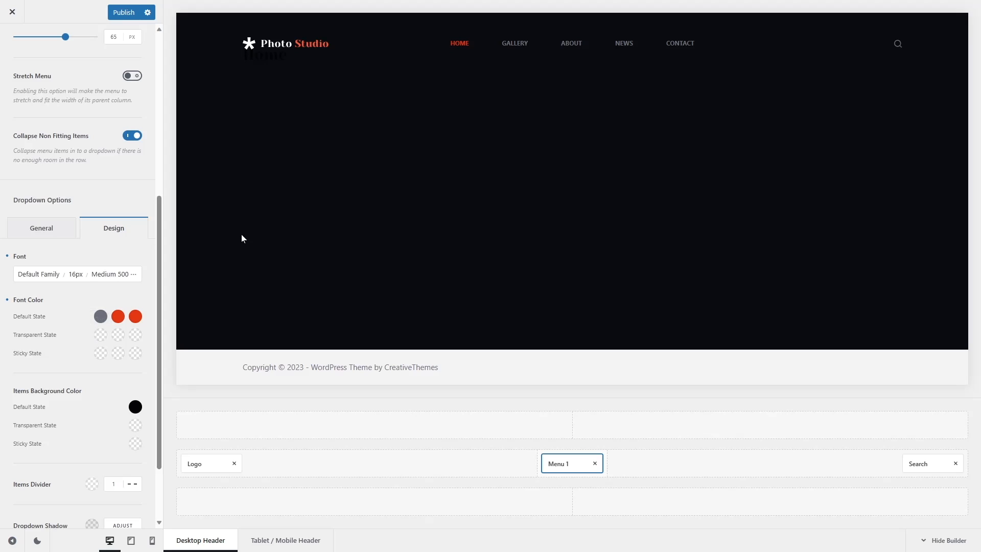
# Set the dropdown's transparent-state initial font color to rgba(255, 255, 255, 0.75)
pyautogui.click(100, 335)
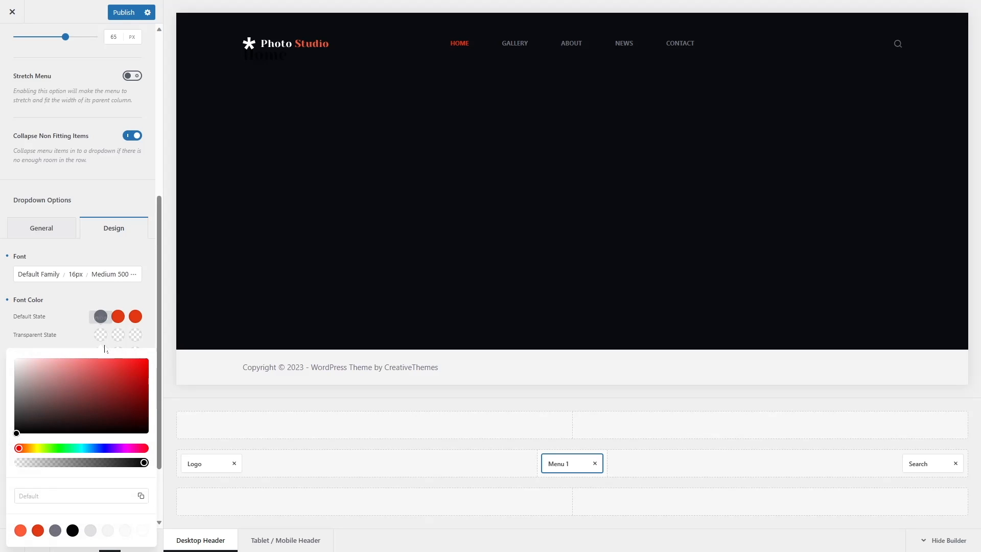
pyautogui.moveTo(144, 462); pyautogui.dragTo(133, 463)
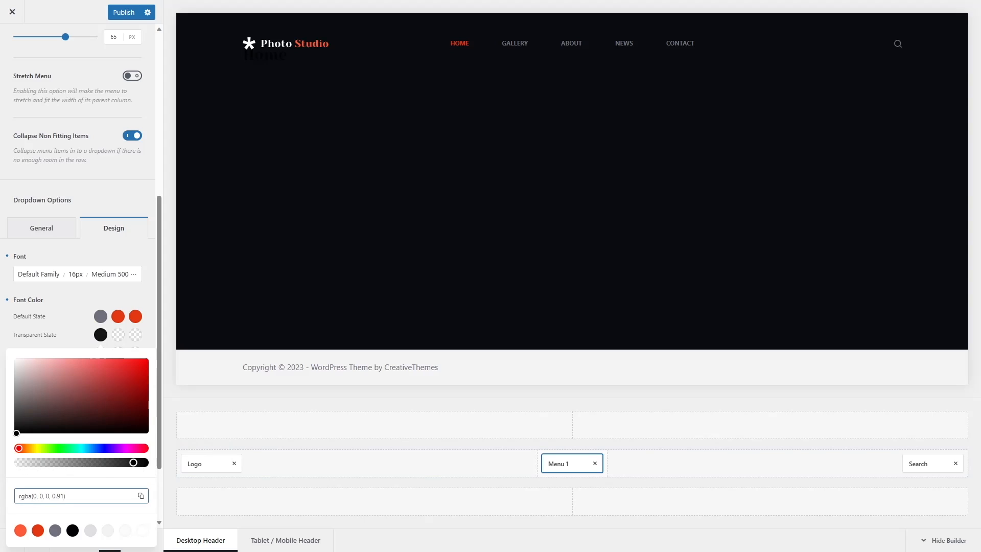
pyautogui.click(33, 496)
pyautogui.write('255, ')
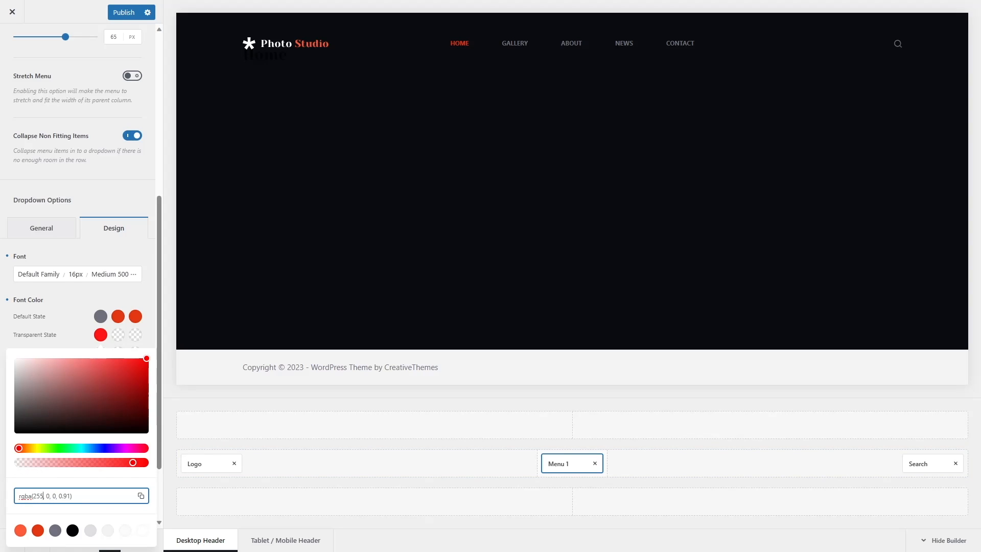
pyautogui.write('255, ')
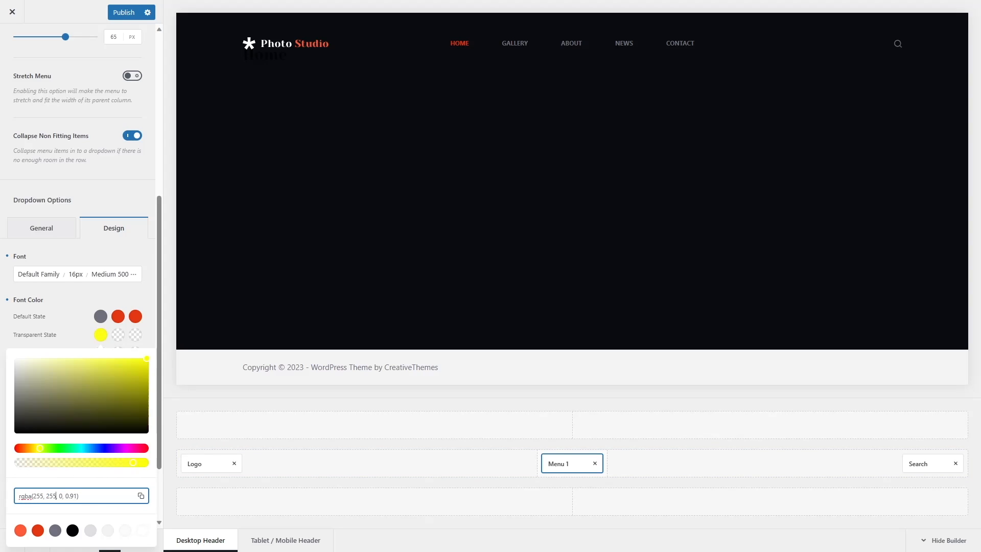
pyautogui.write('255')
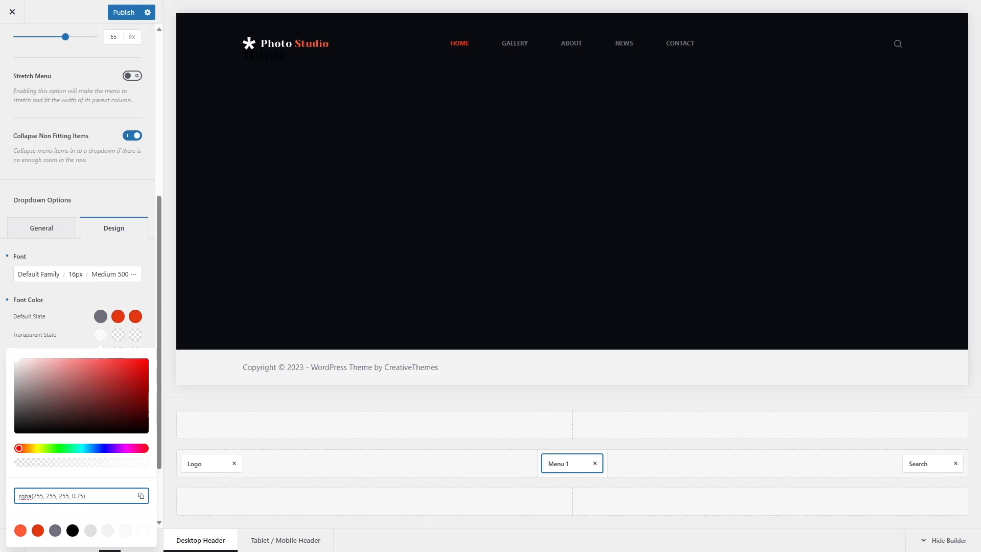
pyautogui.click(3, 441)
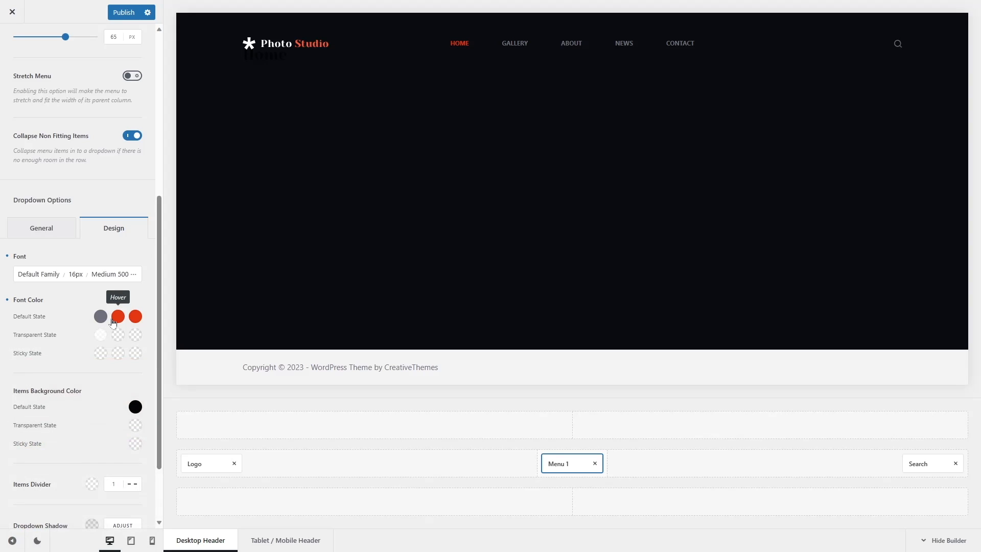
# Set the dropdown's transparent-state hover and active font colors to the white palette color
pyautogui.click(115, 318)
pyautogui.click(141, 535)
pyautogui.click(135, 335)
pyautogui.click(141, 535)
pyautogui.click(2, 318)
pyautogui.scroll(-2, 102, 358)
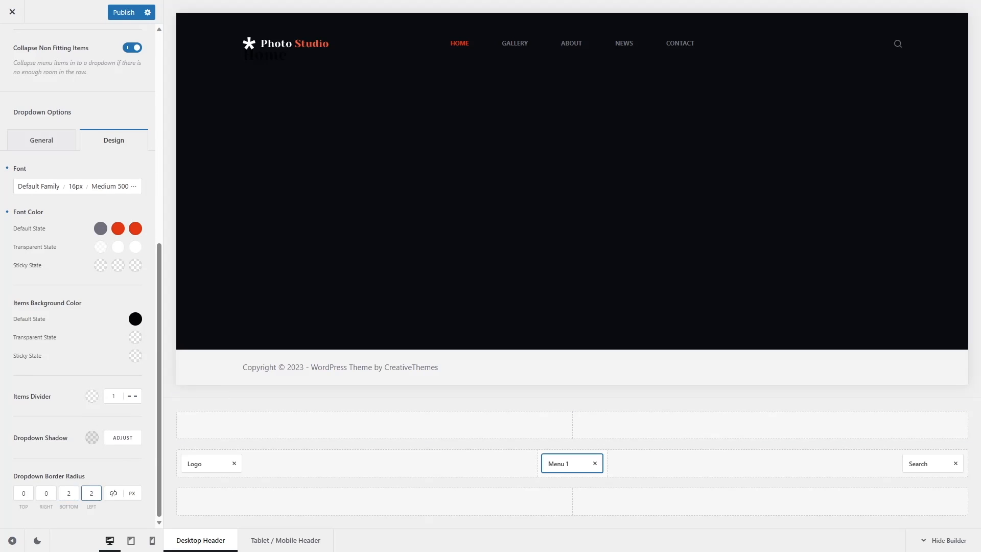
# Change the default-state active font color of Menu 1's top-level items to the white palette color
pyautogui.scroll(9, 77, 487)
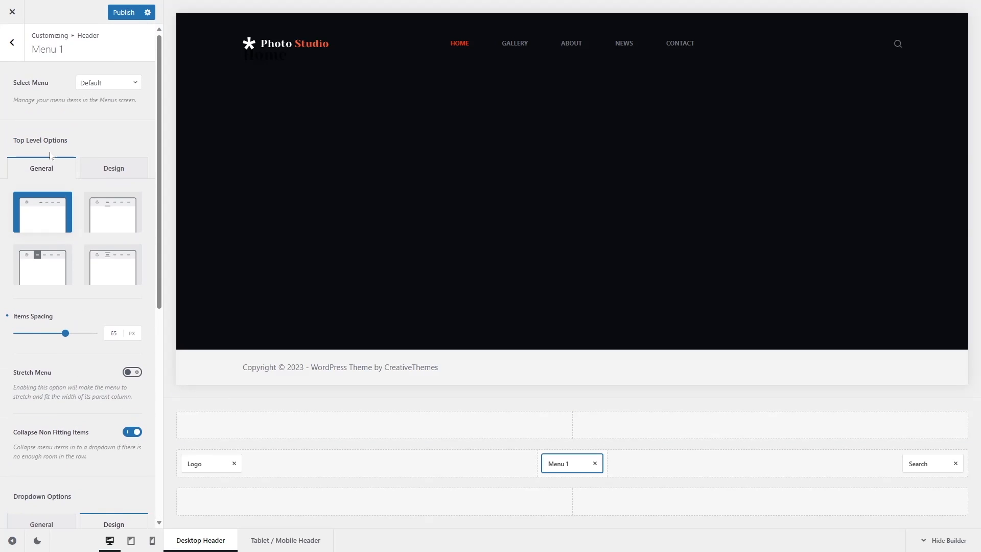
pyautogui.click(129, 178)
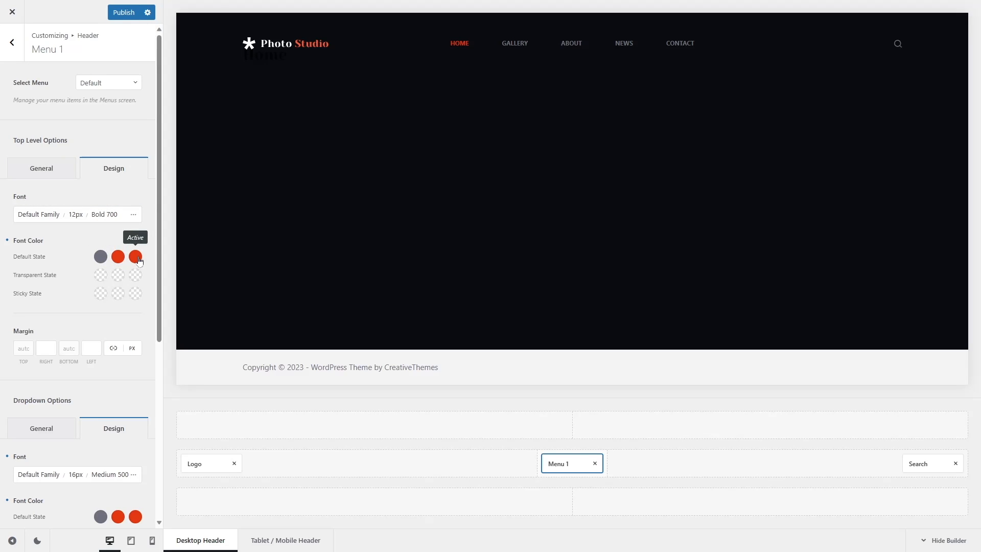
pyautogui.click(136, 257)
pyautogui.click(67, 331)
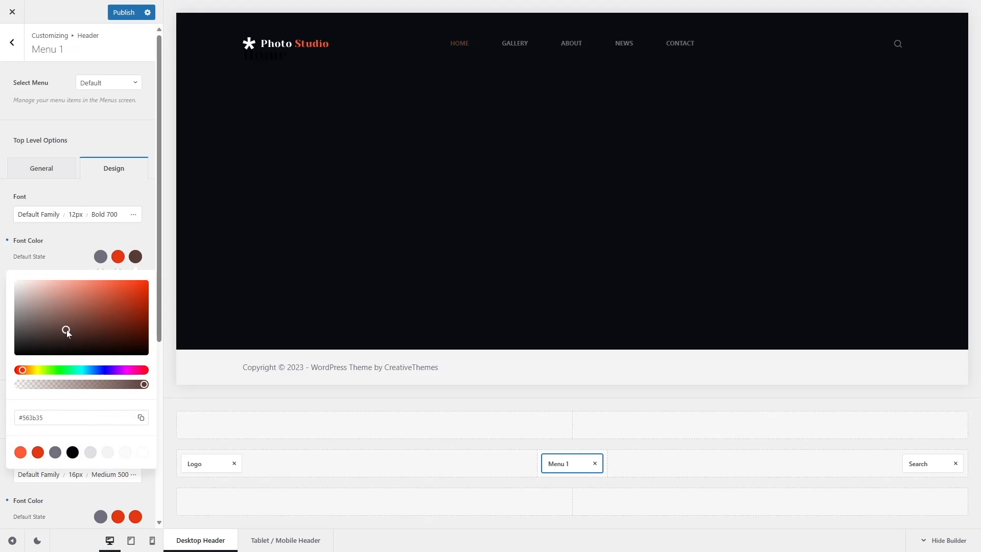
pyautogui.click(143, 453)
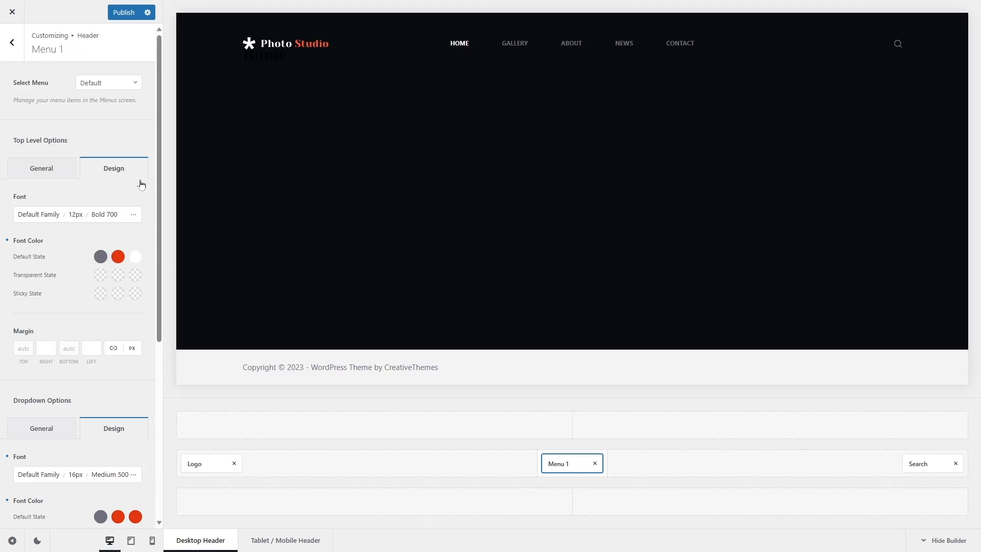
# Set the top-level transparent-state font colors to rgba(255, 255, 255, 0.75) for initial and white for hover and active
pyautogui.click(101, 276)
pyautogui.click(129, 404)
pyautogui.click(32, 436)
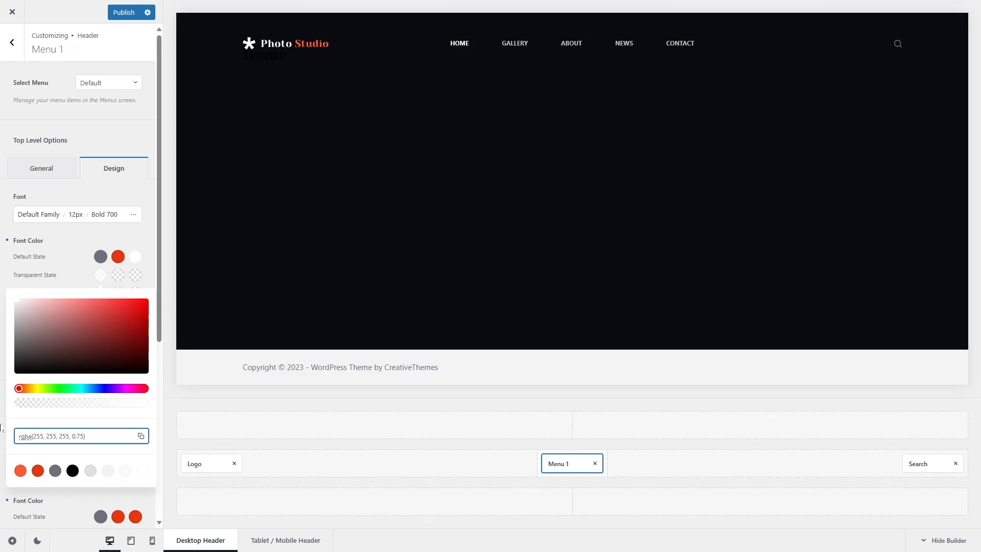
pyautogui.click(1, 427)
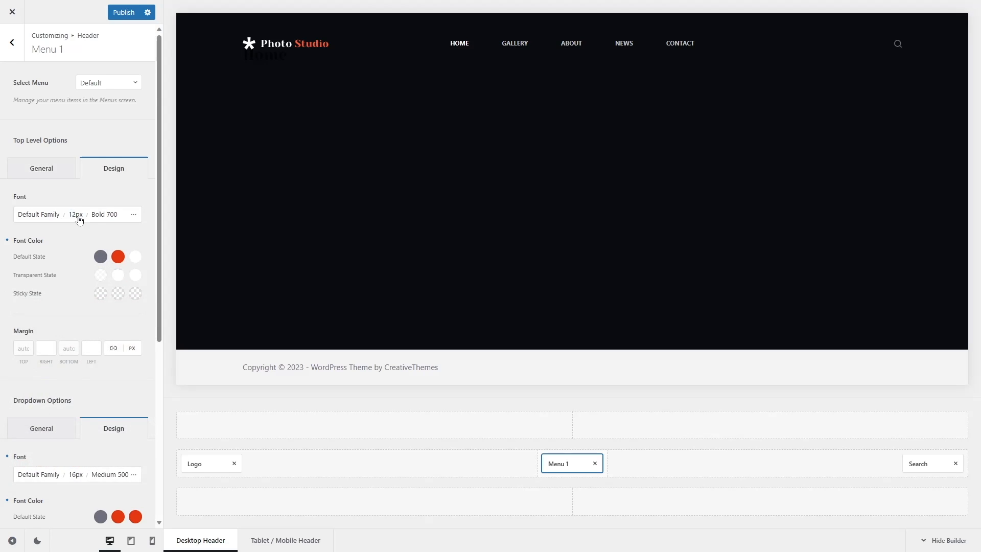
# Publish the Menu 1 changes and return to the list of header elements
pyautogui.scroll(-6, 79, 219)
pyautogui.scroll(6, 81, 148)
pyautogui.click(117, 18)
pyautogui.click(12, 42)
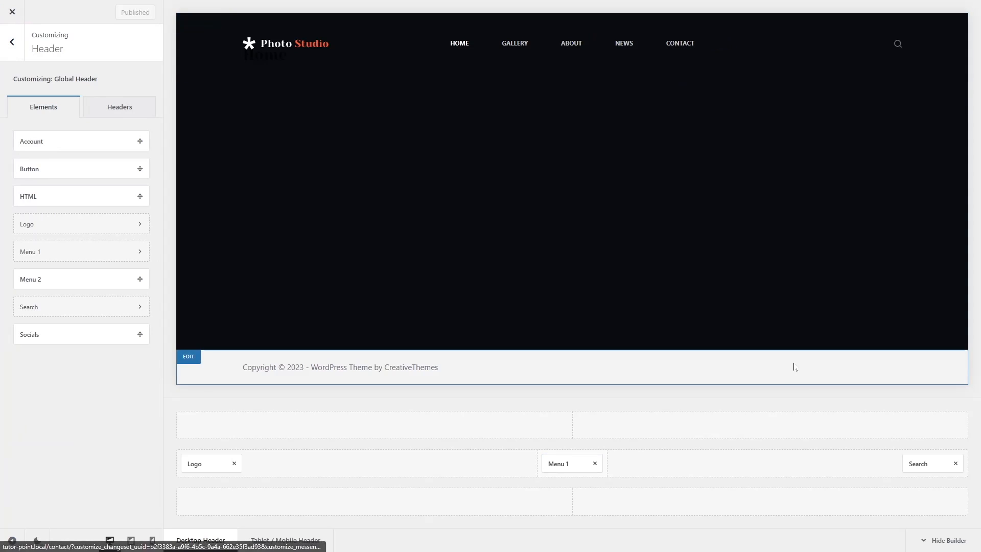
# Open the header's Search element, try its label on desktop, tablet and mobile, and compare the label options per device
pyautogui.click(923, 464)
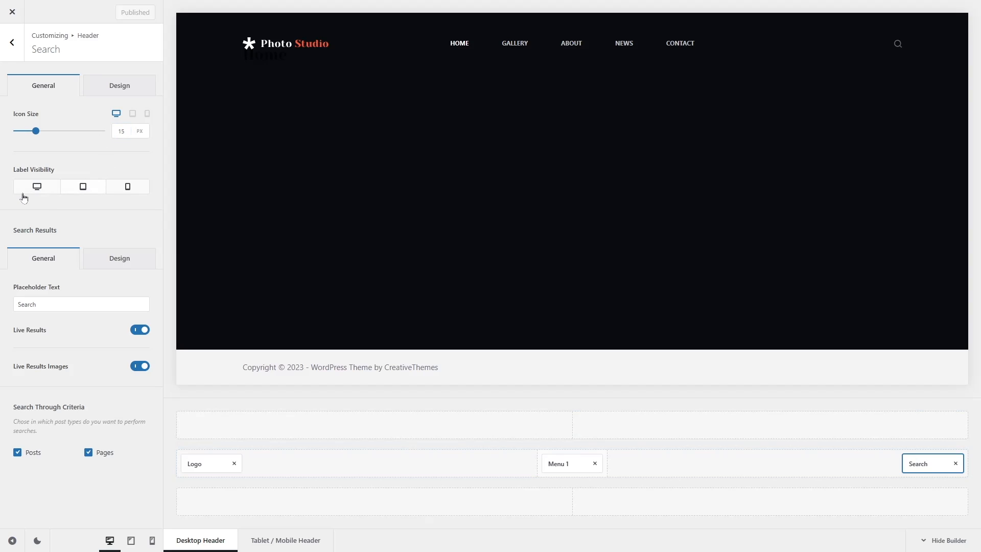
pyautogui.click(36, 187)
pyautogui.click(79, 187)
pyautogui.click(128, 189)
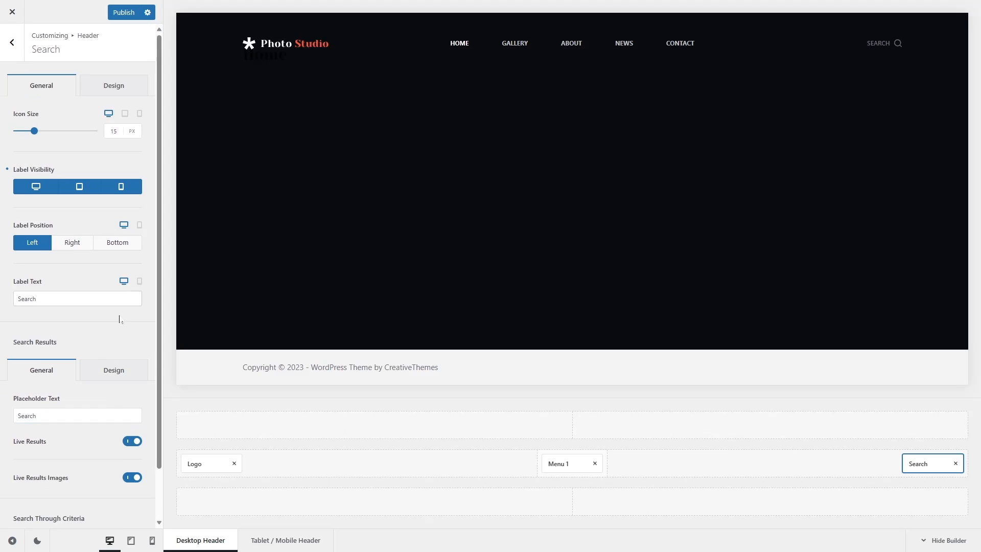
pyautogui.click(139, 225)
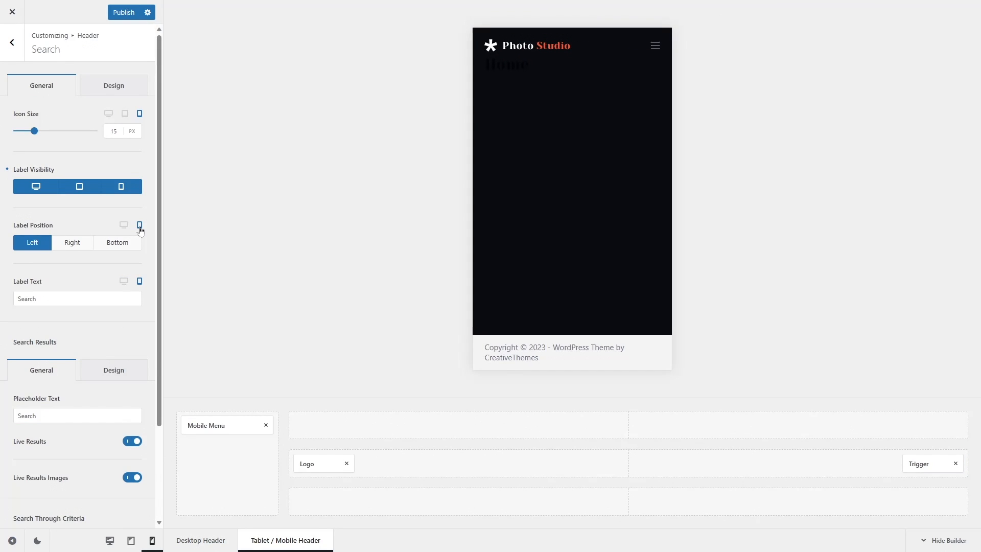
pyautogui.click(124, 226)
pyautogui.click(139, 282)
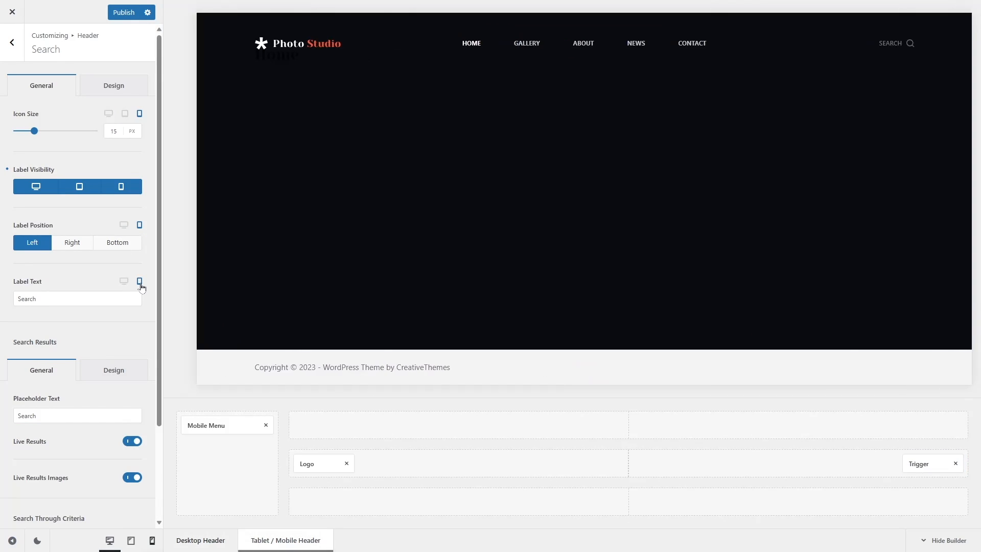
pyautogui.click(124, 281)
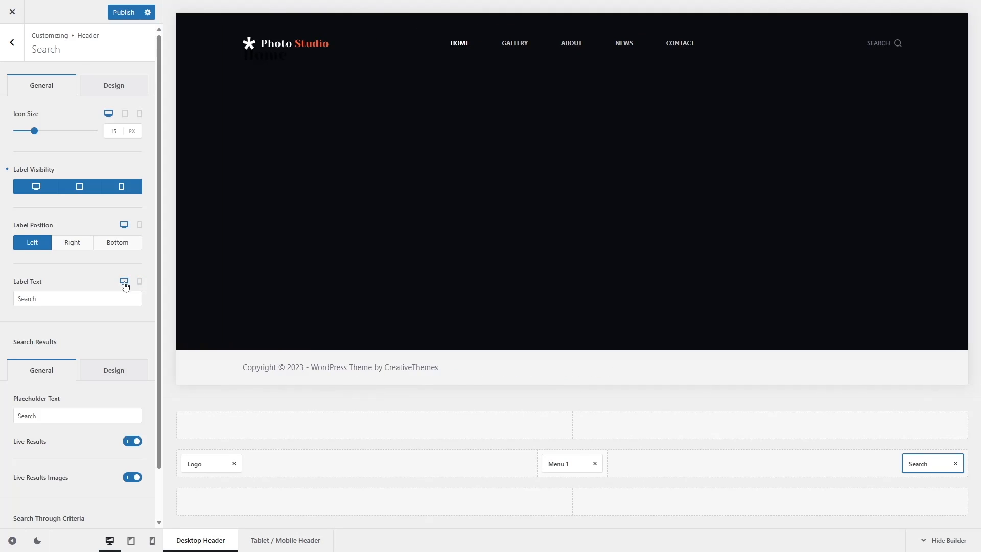
# Review the design options of the search results and hide the Search label again on all devices
pyautogui.scroll(-1, 125, 286)
pyautogui.click(123, 320)
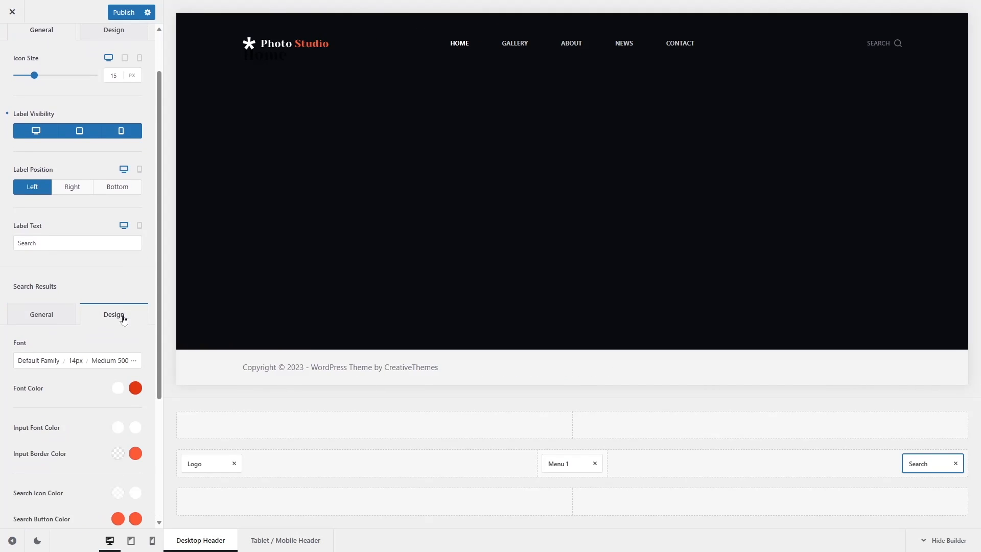
pyautogui.scroll(-3, 78, 267)
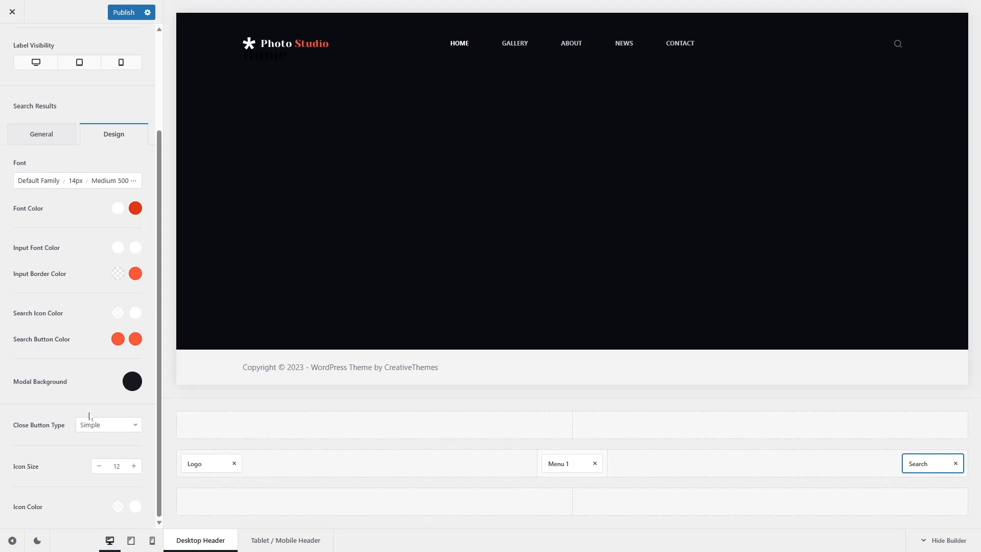
pyautogui.scroll(5, 90, 307)
# Add the Account and Button elements after Search in the header's main row and open the Account element's settings
pyautogui.click(12, 42)
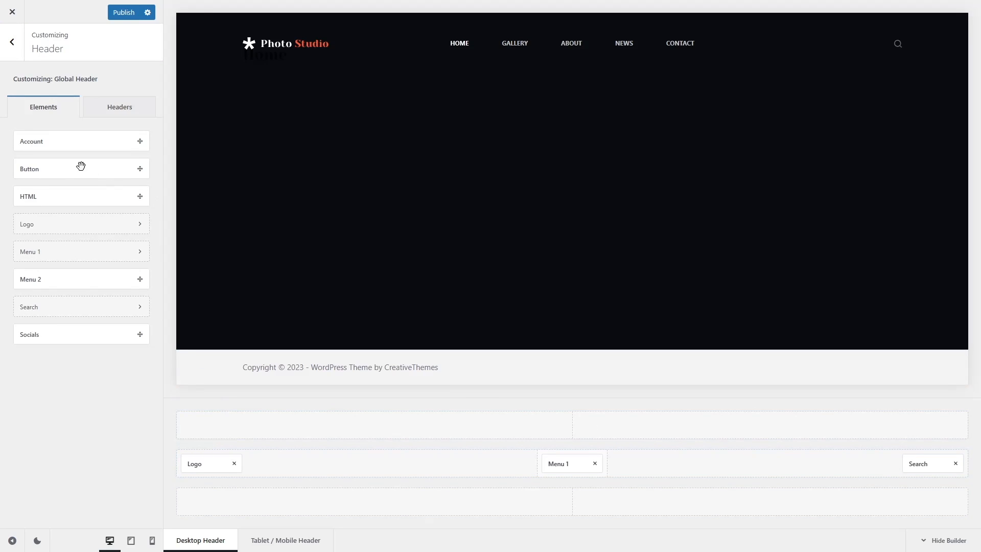
pyautogui.moveTo(43, 140); pyautogui.dragTo(931, 463)
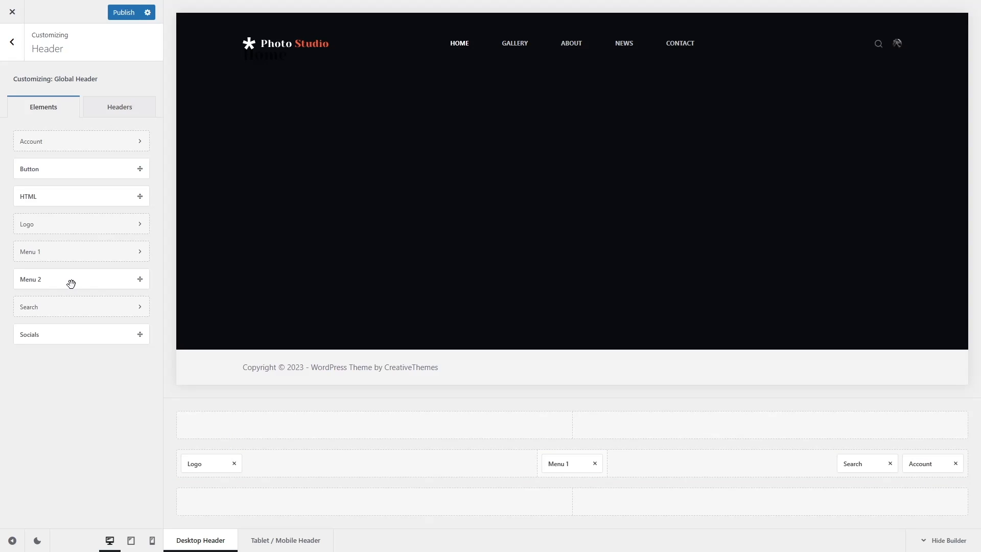
pyautogui.moveTo(36, 175); pyautogui.dragTo(933, 468)
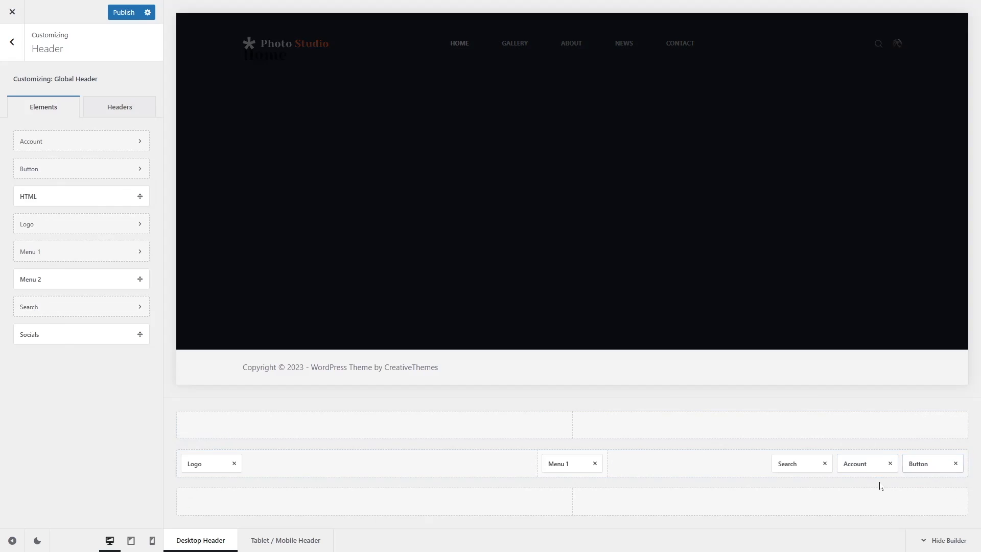
pyautogui.click(869, 464)
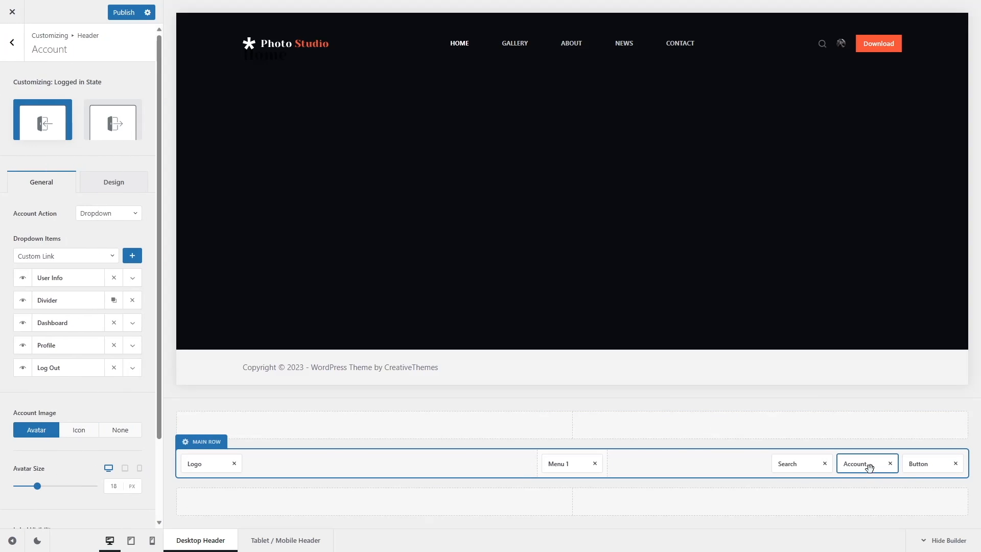
# For the Account element's logged-out state, set the default icon colour to Color 3 and its hover colour to the palette's dark red
pyautogui.click(113, 122)
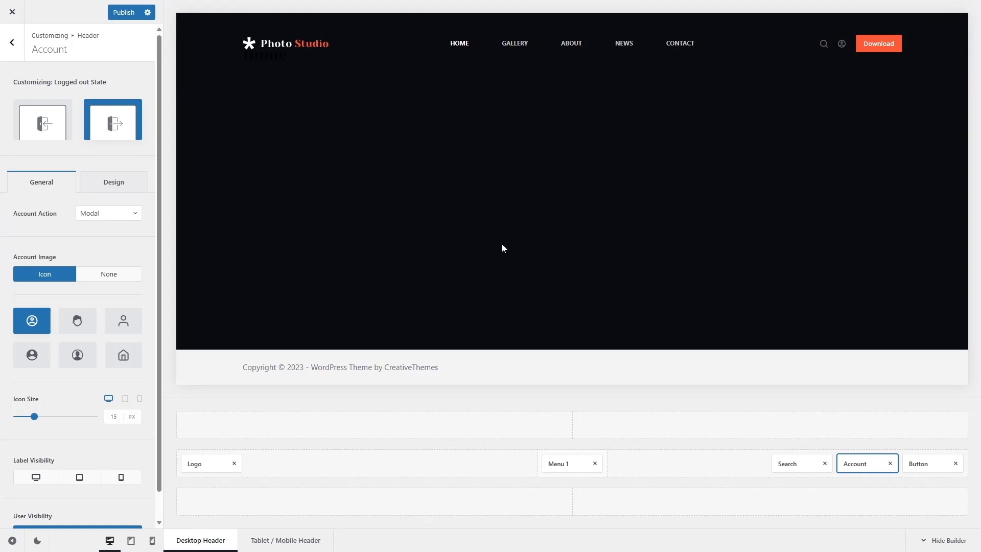
pyautogui.click(127, 178)
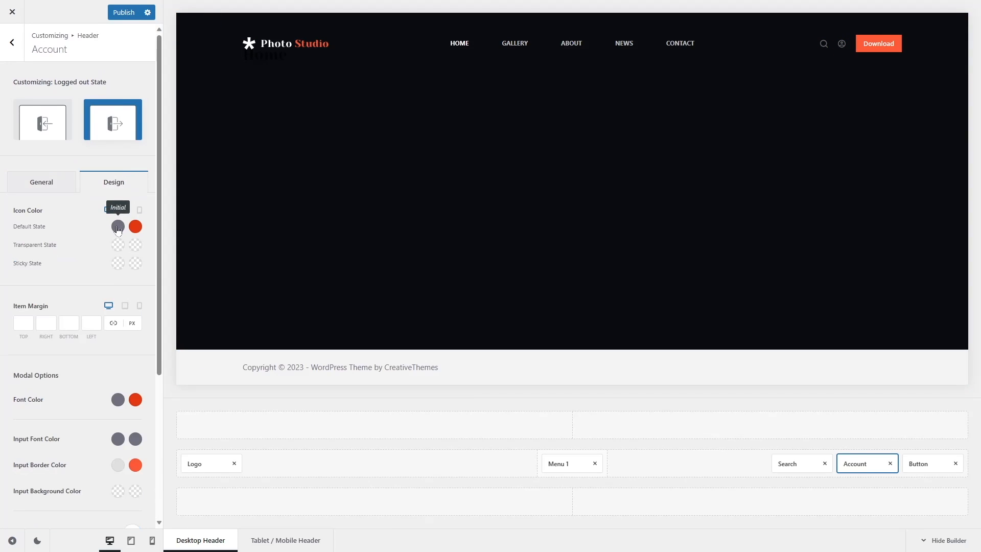
pyautogui.click(118, 227)
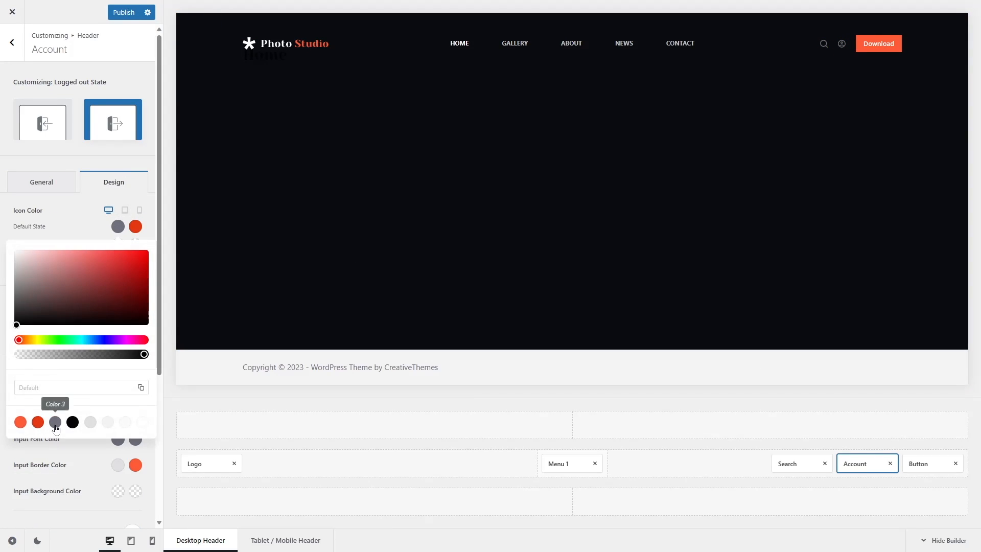
pyautogui.click(57, 424)
pyautogui.click(114, 223)
pyautogui.click(135, 226)
pyautogui.click(77, 388)
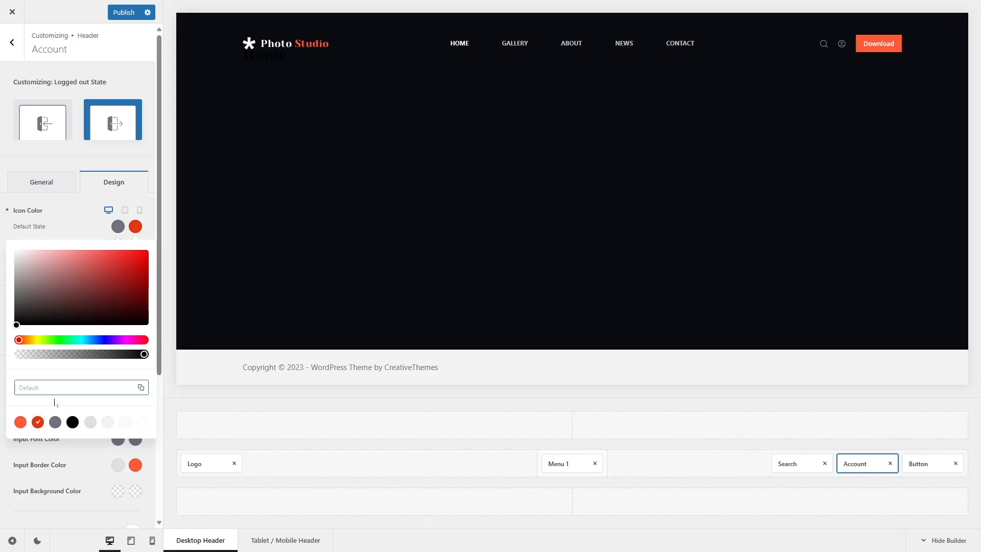
pyautogui.press('Escape')
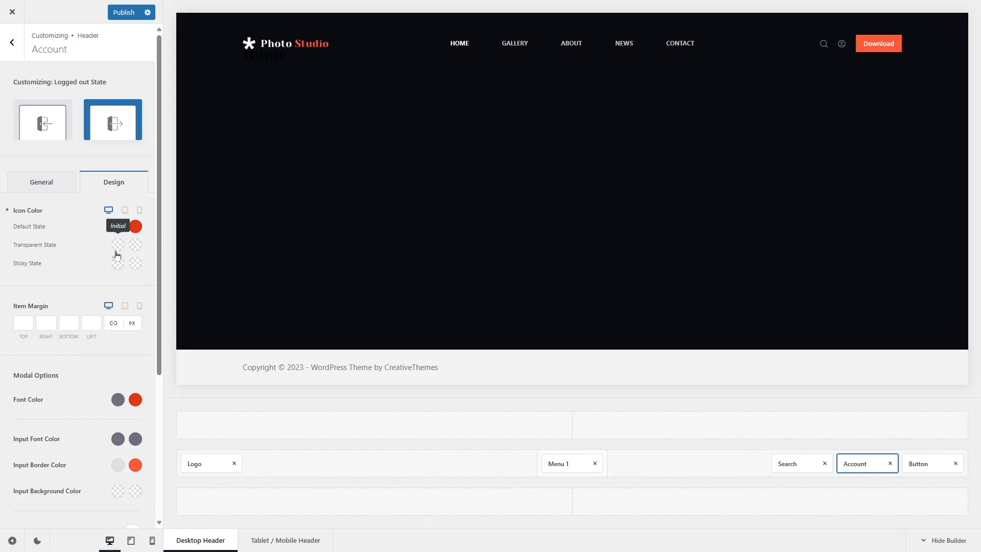
# Set the logged-out Account icon's initial transparent-state colour to a semi-transparent white with RGB values 255, 255, 255
pyautogui.click(117, 247)
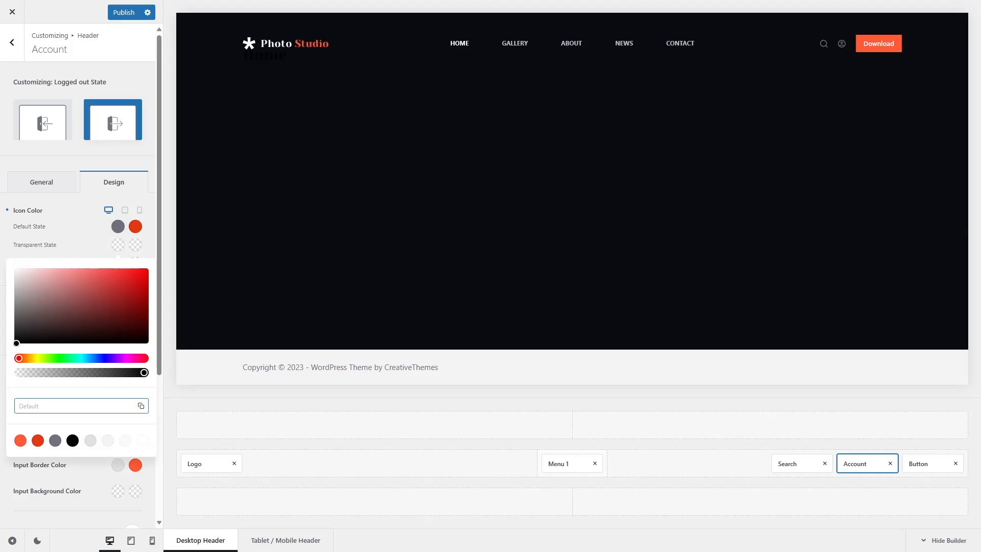
pyautogui.click(76, 405)
pyautogui.write('rgba(0, 0, 0, 0.93)')
pyautogui.doubleClick(35, 405)
pyautogui.write('255')
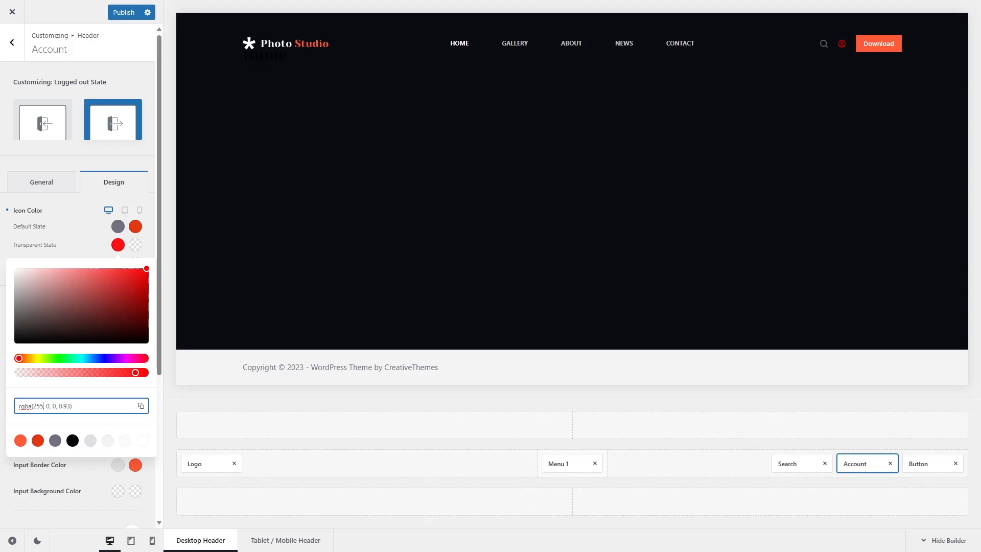
pyautogui.write('255')
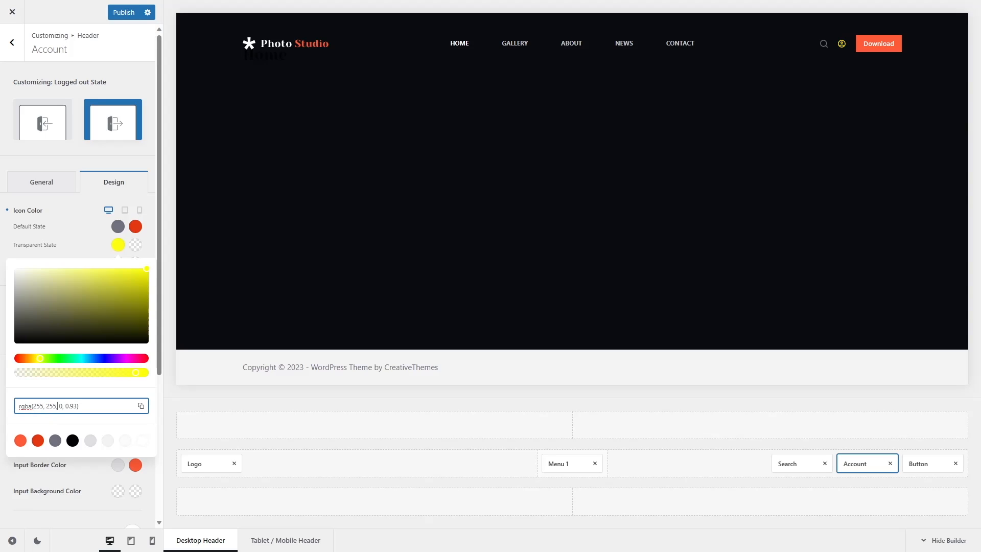
pyautogui.write('255')
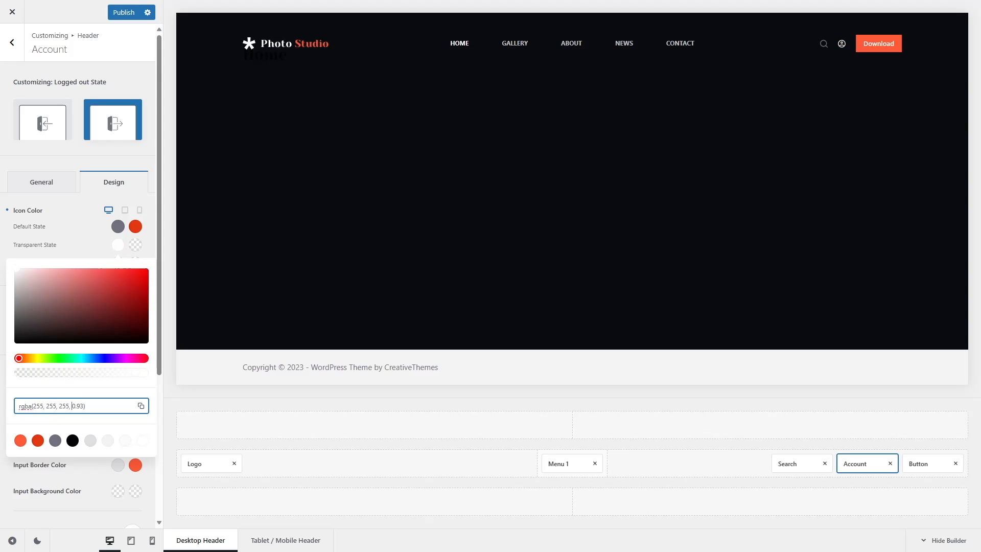
pyautogui.write('5')
pyautogui.click(1, 358)
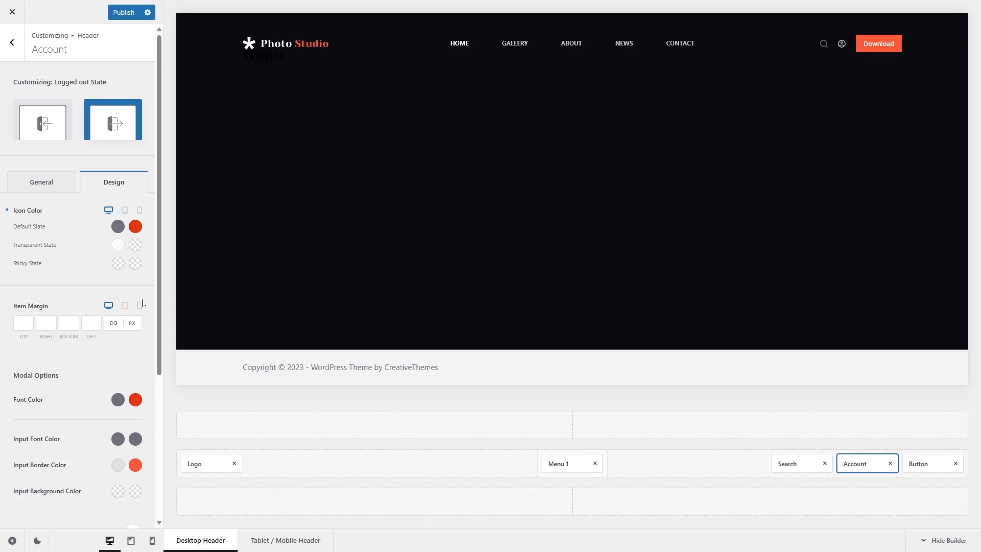
# Set the Search element's initial transparent-state icon colour to rgba(255, 255, 255, 0.75)
pyautogui.scroll(-5, 94, 339)
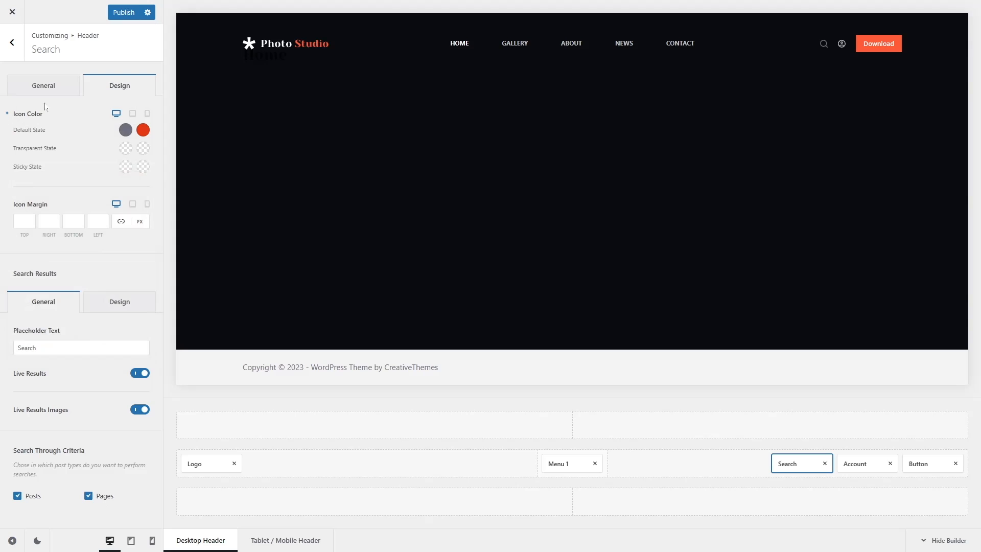
pyautogui.click(125, 148)
pyautogui.click(85, 306)
pyautogui.write('rgba(0, 0, 0, 0.93)')
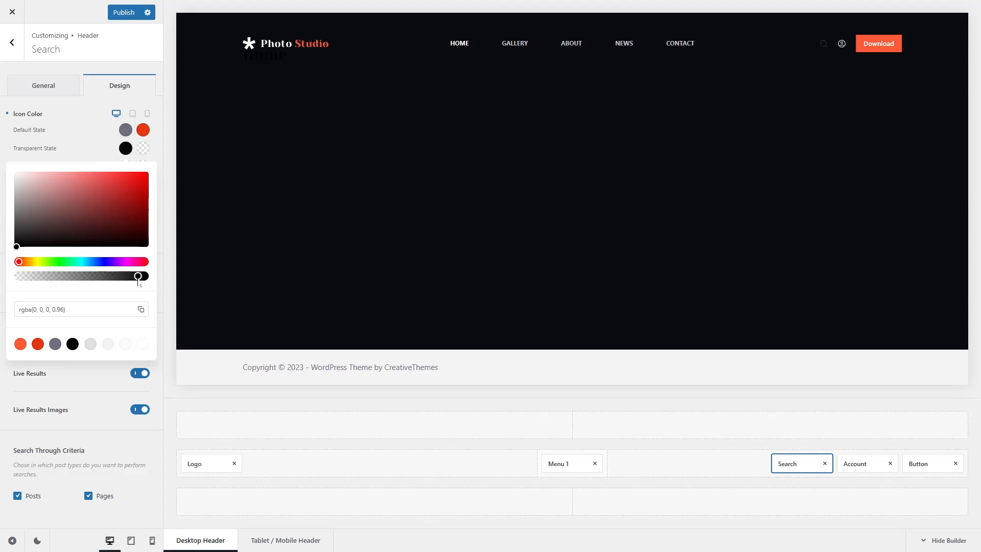
pyautogui.doubleClick(34, 309)
pyautogui.write('255, 2')
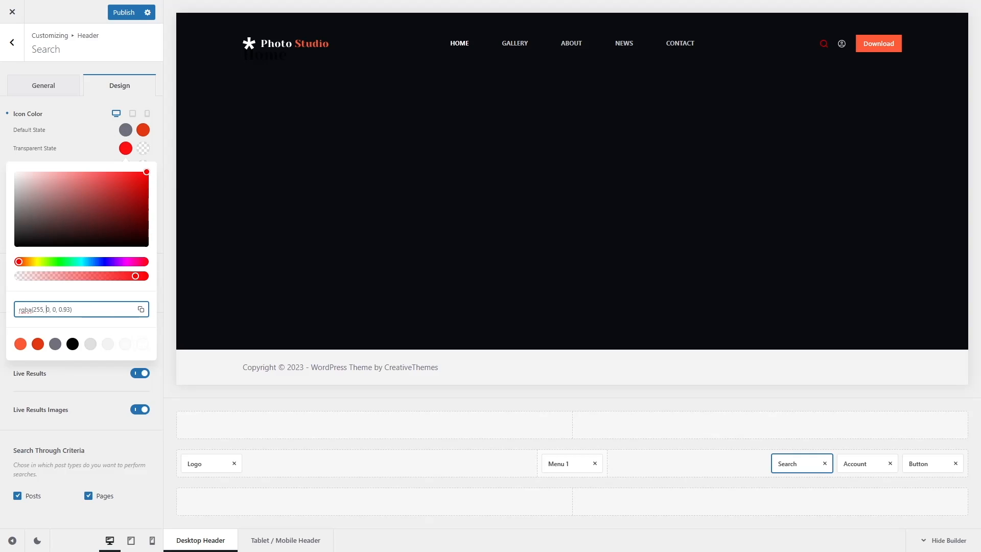
pyautogui.write('55, 255, 0.')
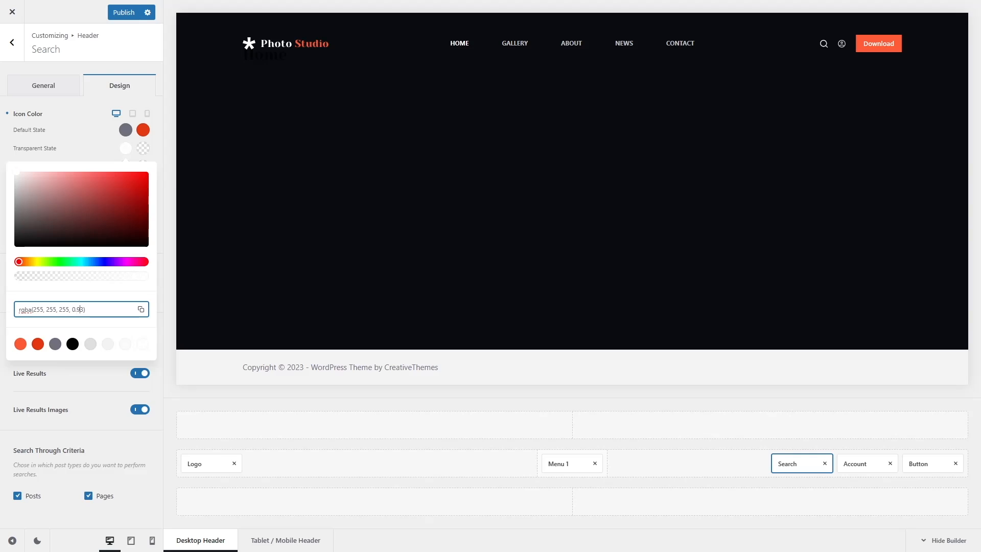
pyautogui.write('75')
pyautogui.click(170, 167)
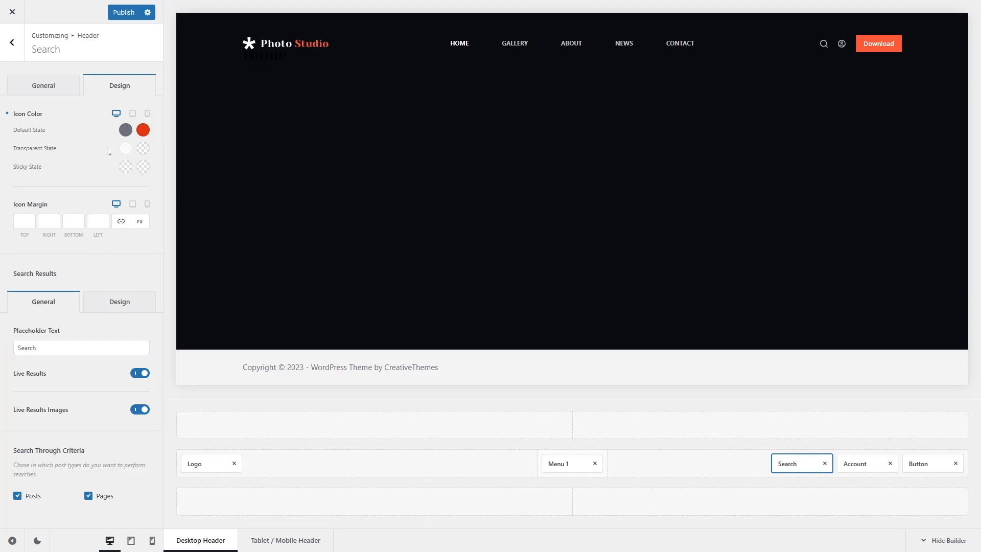
# Open the header's Button element, switch it to the outlined style and change its label to "Take Action"
pyautogui.click(12, 43)
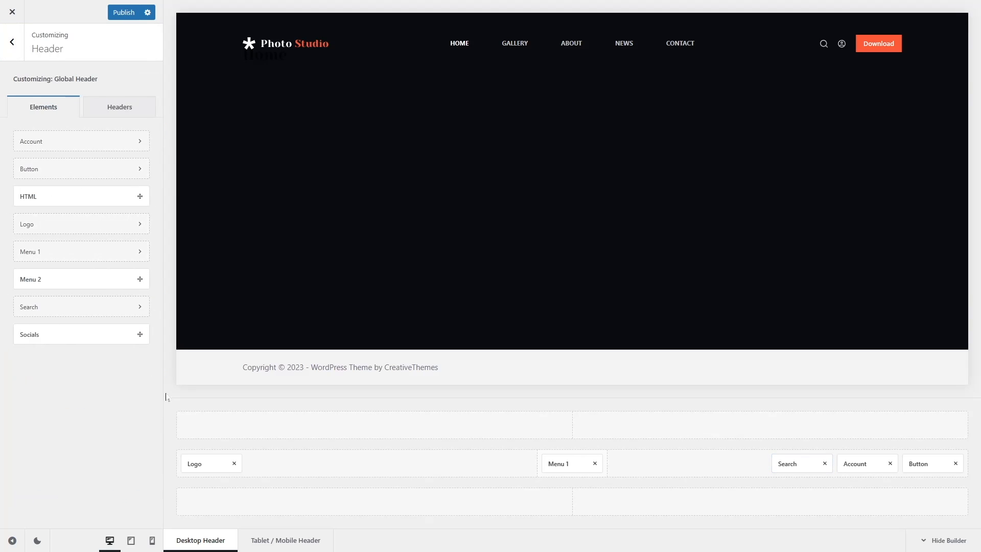
pyautogui.click(921, 464)
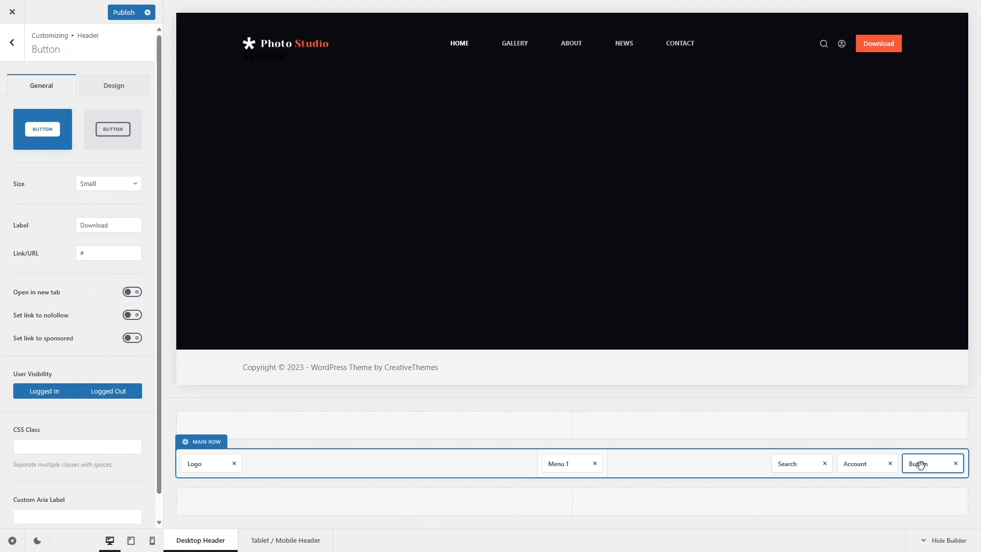
pyautogui.click(107, 134)
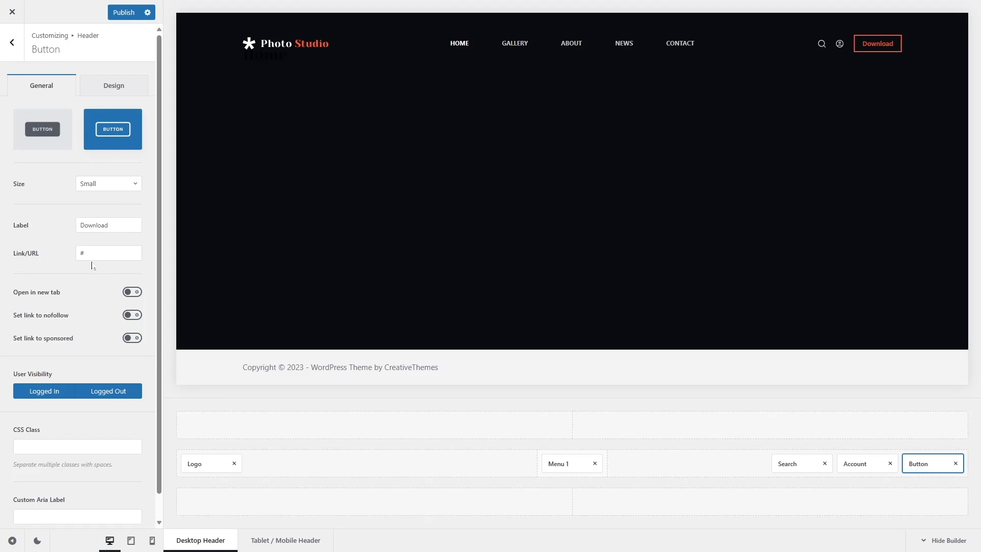
pyautogui.moveTo(110, 225); pyautogui.dragTo(64, 234)
pyautogui.write('Take Action')
pyautogui.click(2, 301)
# Set the header button's size to Medium and select the contents of its link field
pyautogui.click(107, 183)
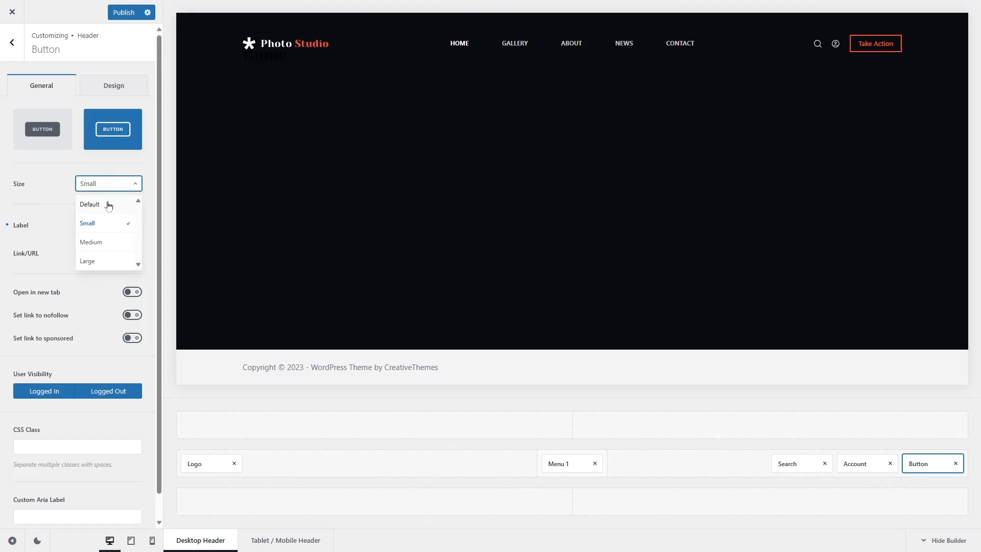
pyautogui.click(104, 240)
pyautogui.click(83, 253)
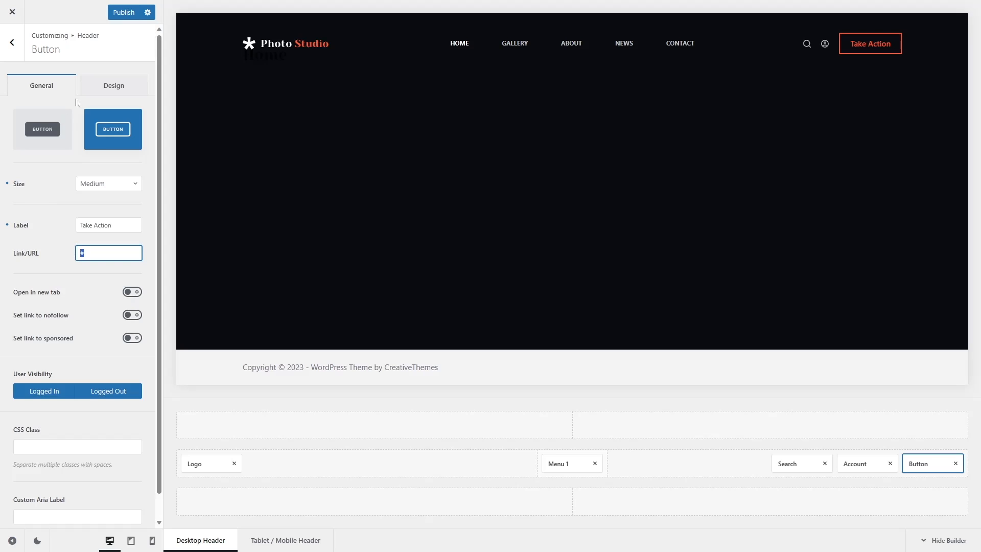
# Set the header button's default-state font colour to the palette's orange, with the palette's dark red for hover
pyautogui.click(93, 88)
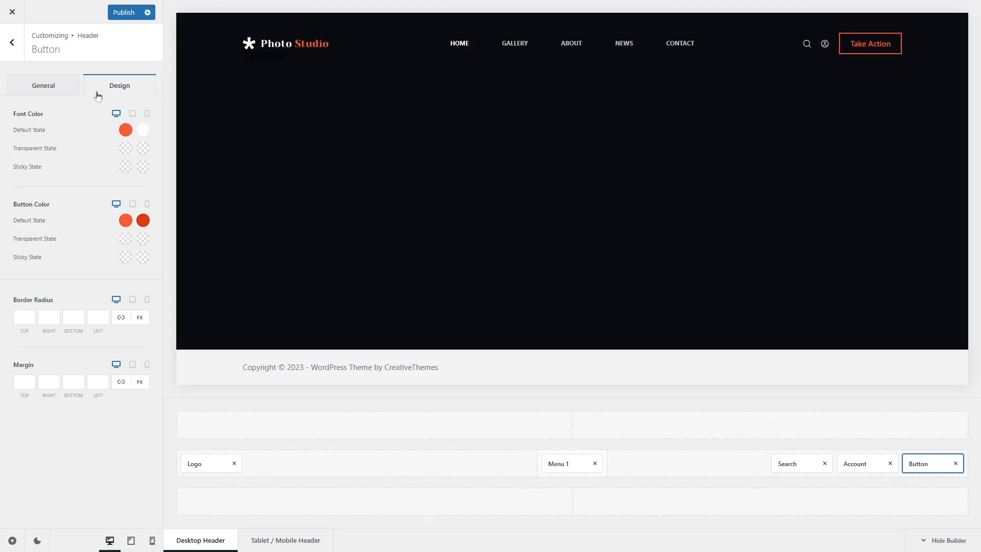
pyautogui.click(125, 130)
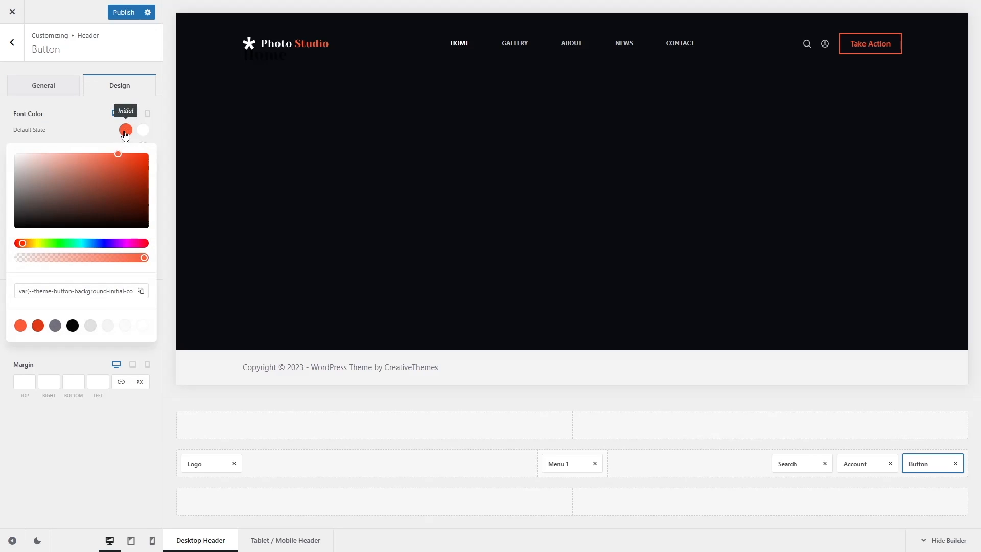
pyautogui.click(22, 329)
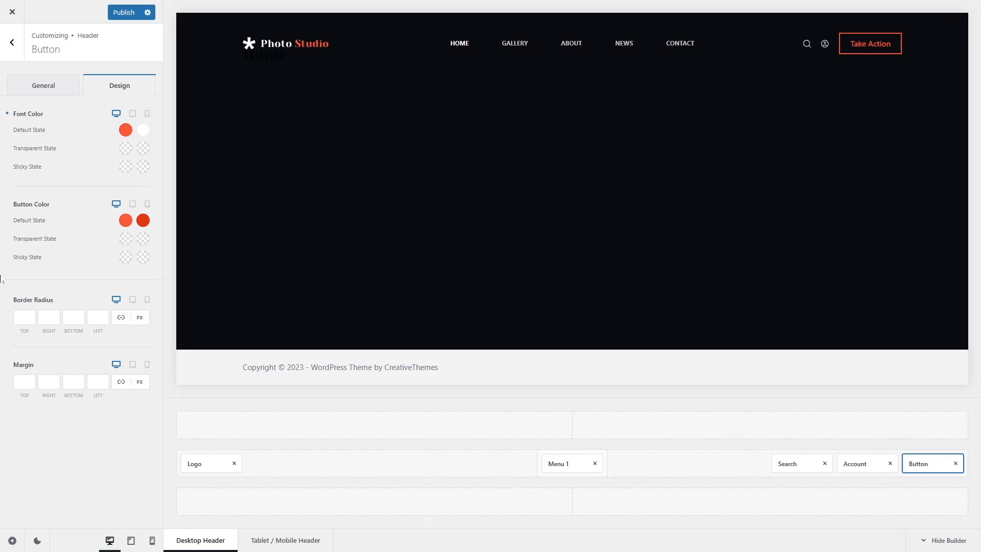
pyautogui.click(143, 133)
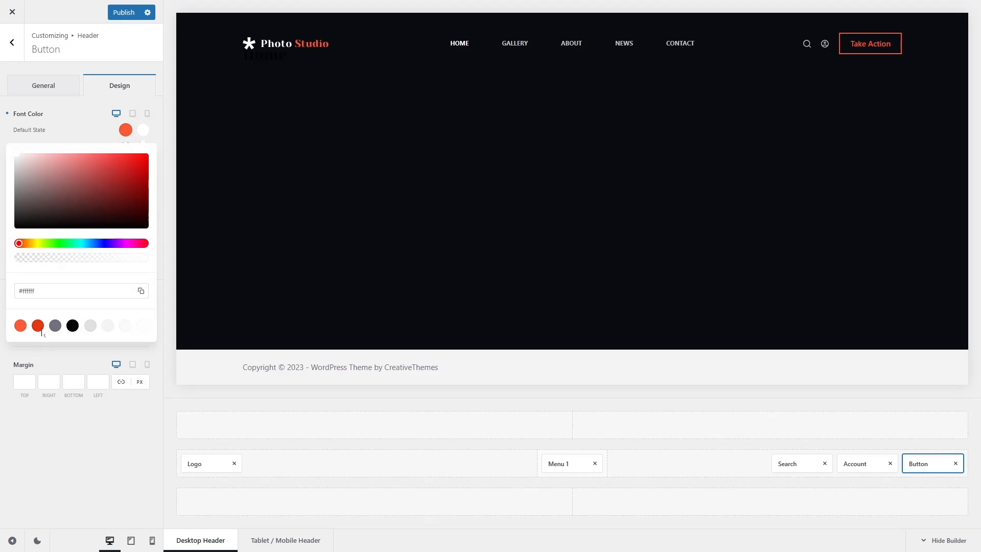
pyautogui.click(38, 325)
pyautogui.click(2, 300)
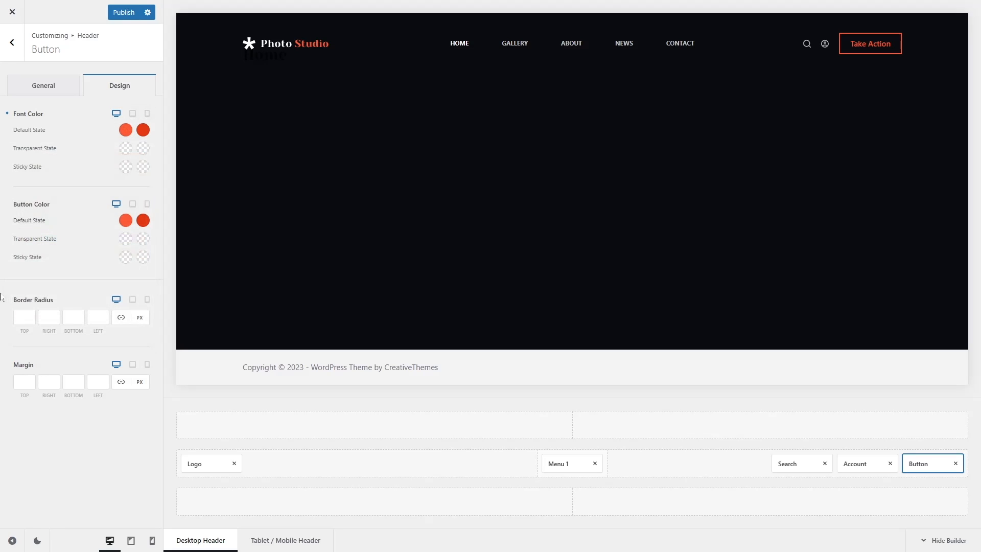
# Set the header button's transparent-state font color to rgba(255, 255, 255, 0.75)
pyautogui.click(126, 149)
pyautogui.click(138, 276)
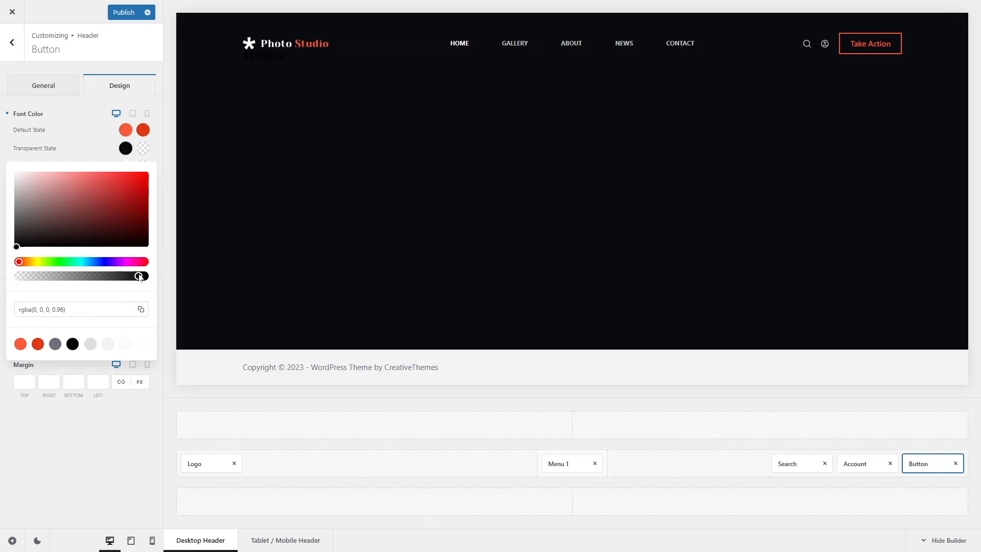
pyautogui.hotkey('ctrl', 'a')
pyautogui.write('rgba(255, 255, 255, 0.75)')
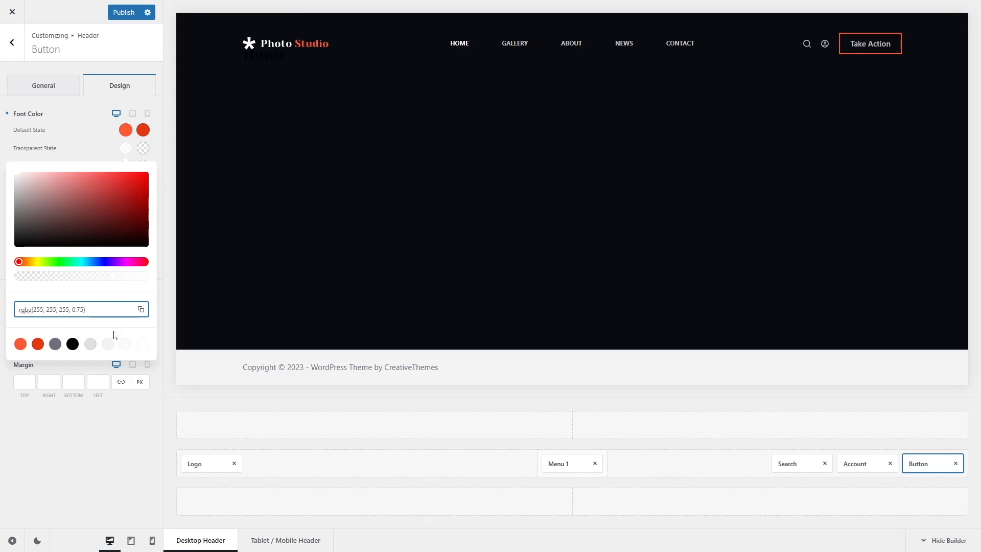
pyautogui.click(2, 296)
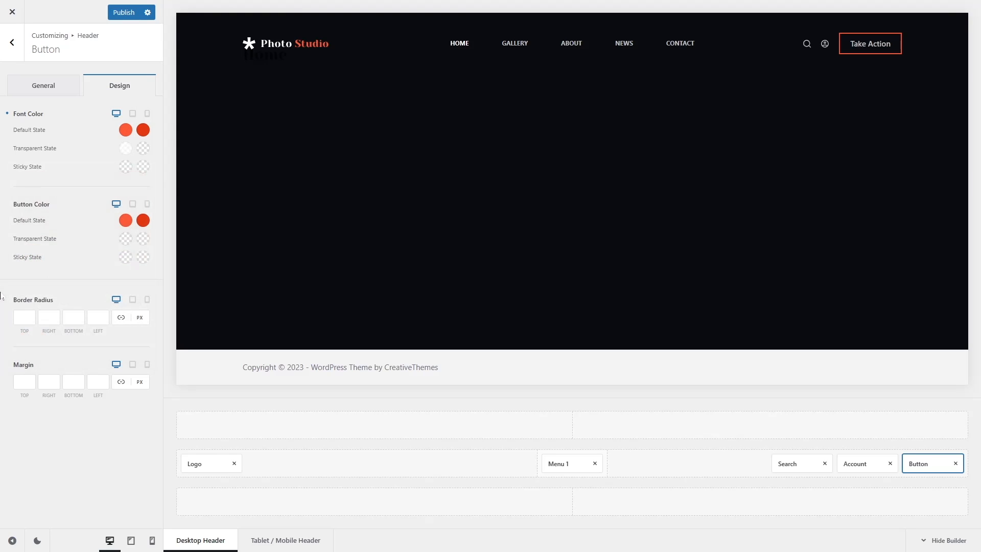
# Set the header button's transparent-state button color to rgba(255, 255, 255, 0.75) and publish the changes
pyautogui.click(125, 239)
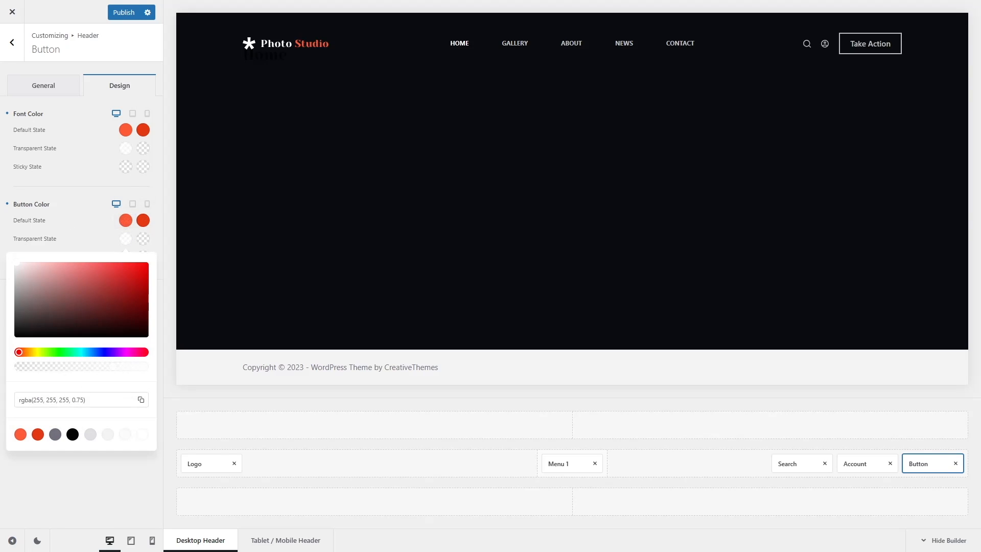
pyautogui.click(30, 231)
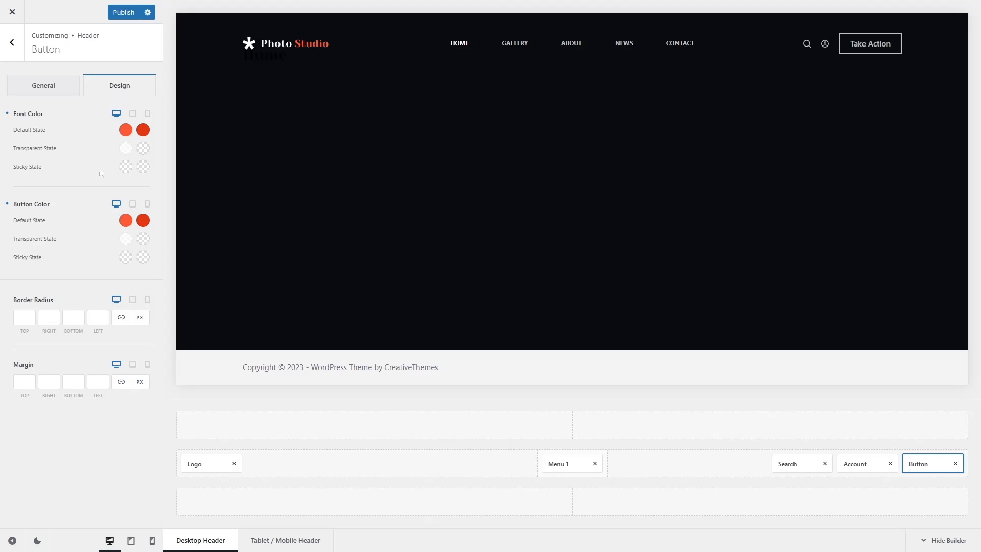
pyautogui.click(124, 13)
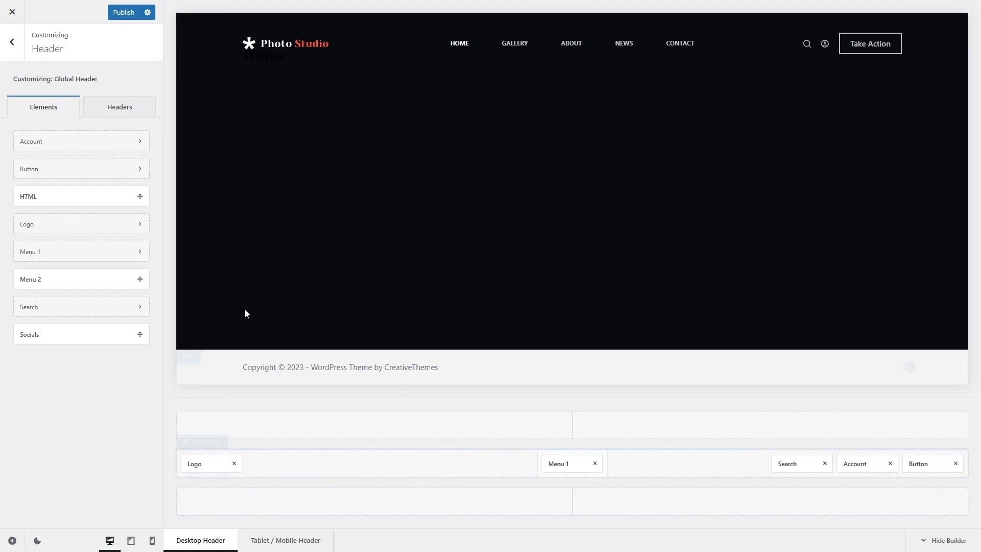
# Give the global header's main row a 1 px solid bottom border in its transparent state
pyautogui.click(110, 110)
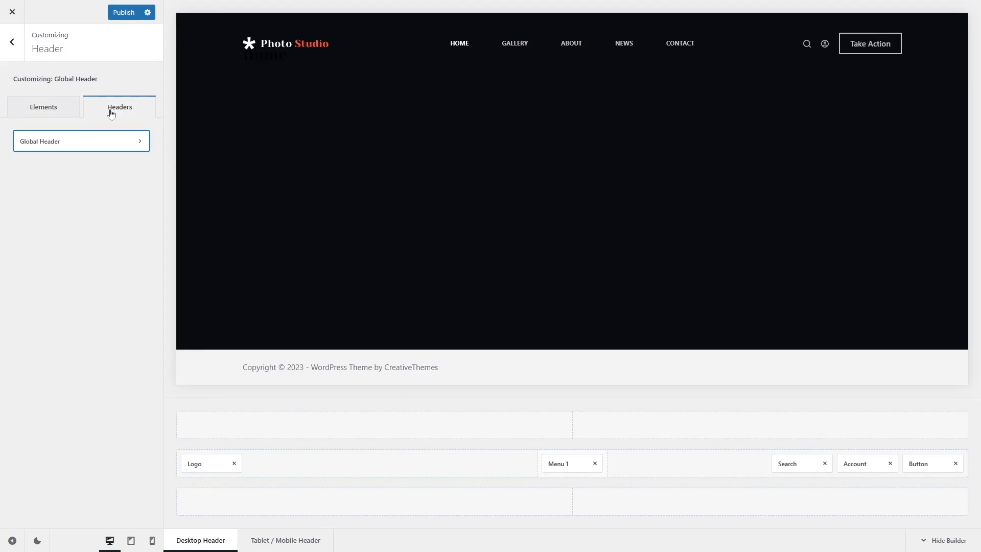
pyautogui.click(72, 143)
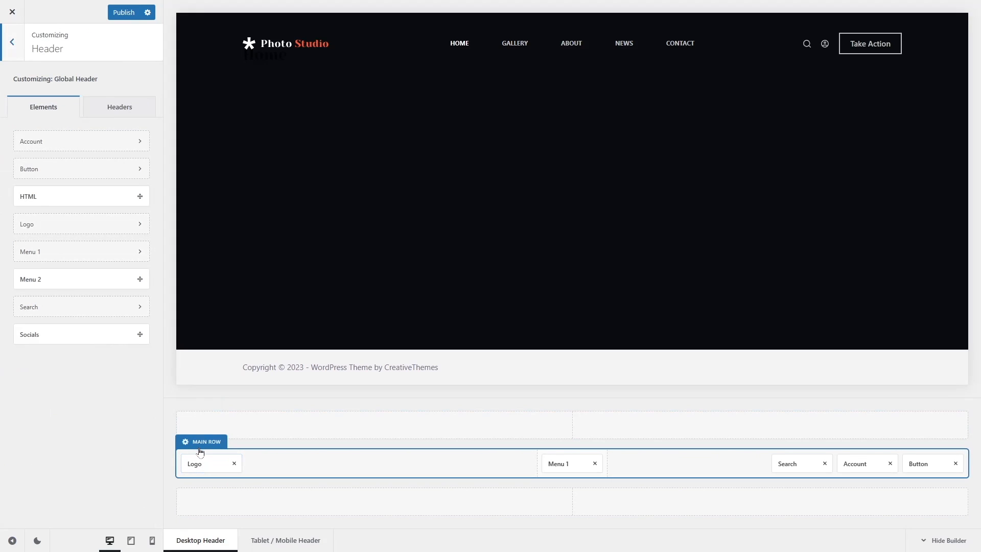
pyautogui.click(200, 443)
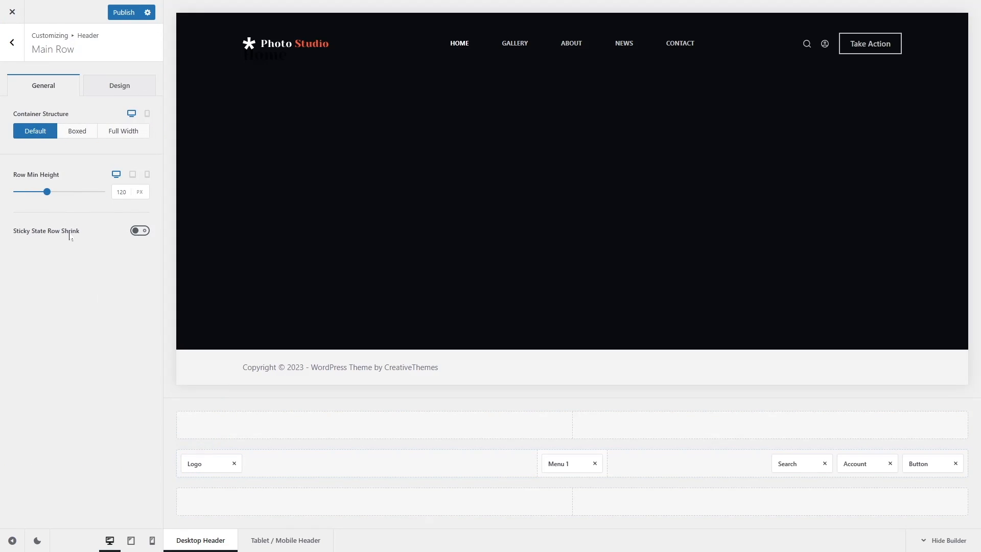
pyautogui.click(111, 85)
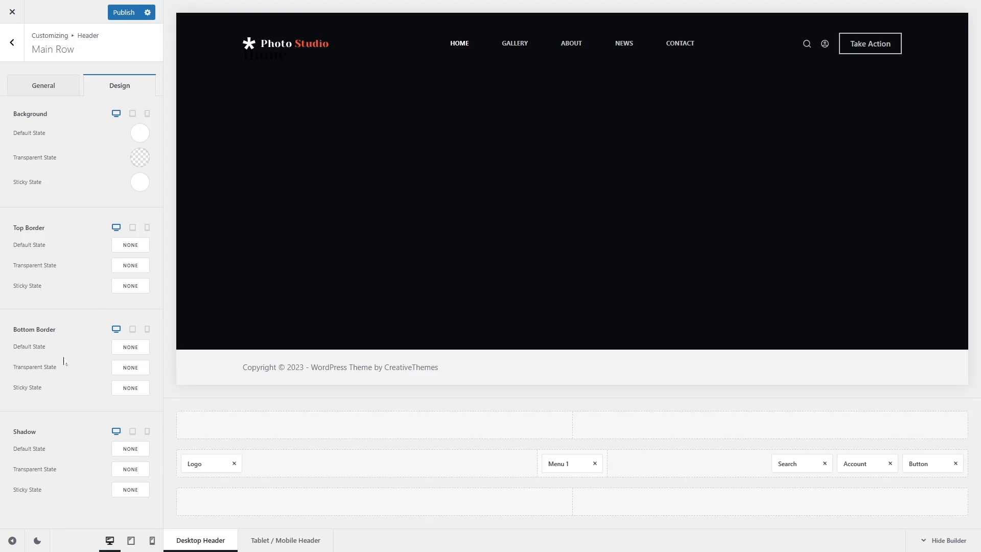
pyautogui.click(129, 369)
pyautogui.click(127, 370)
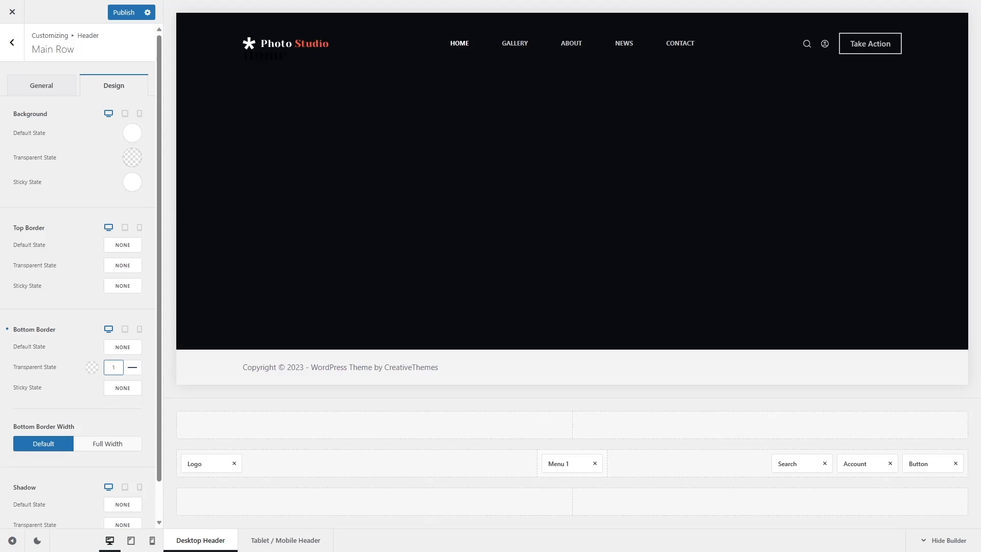
# Color the main row's transparent-state bottom border rgba(255, 255, 255, 0.15) and publish the changes
pyautogui.click(92, 367)
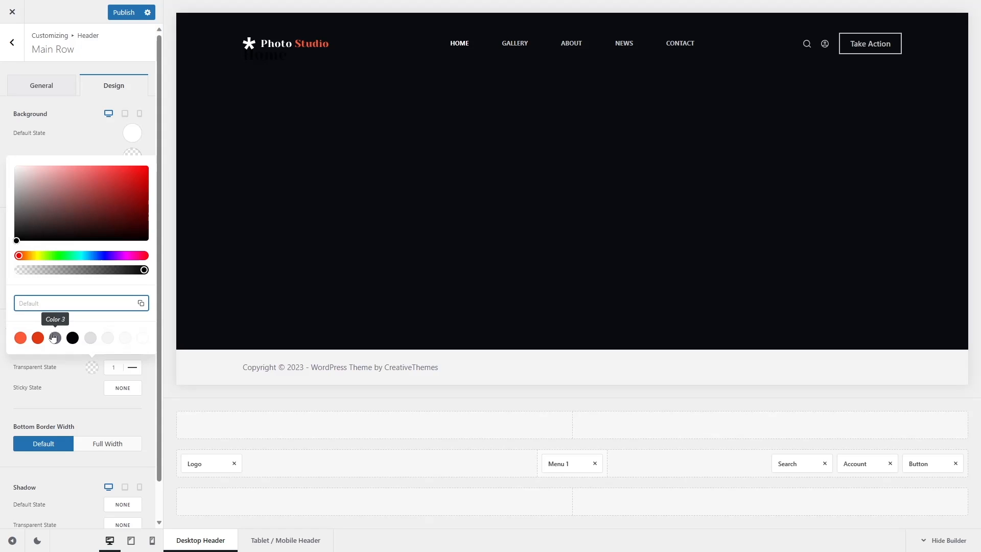
pyautogui.click(124, 269)
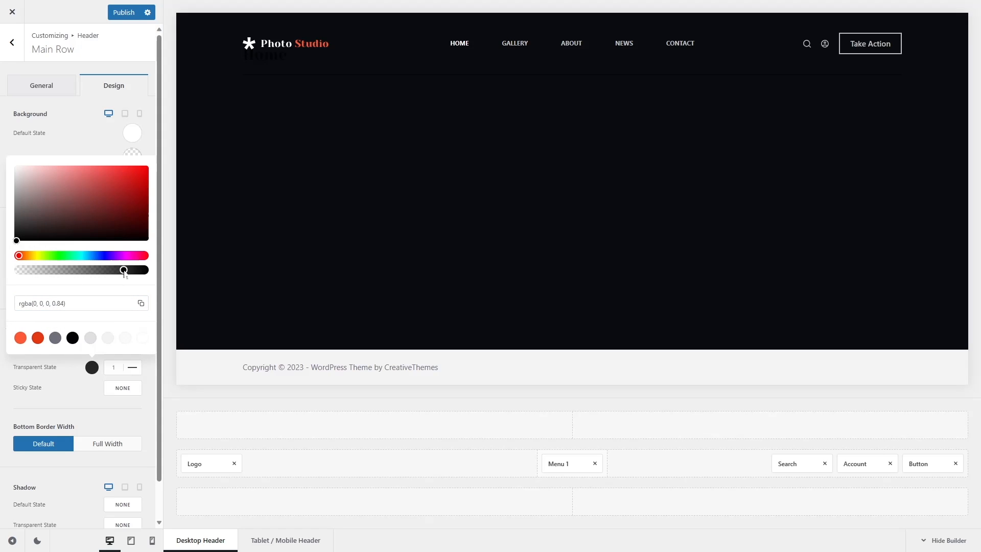
pyautogui.doubleClick(34, 303)
pyautogui.write('255, ')
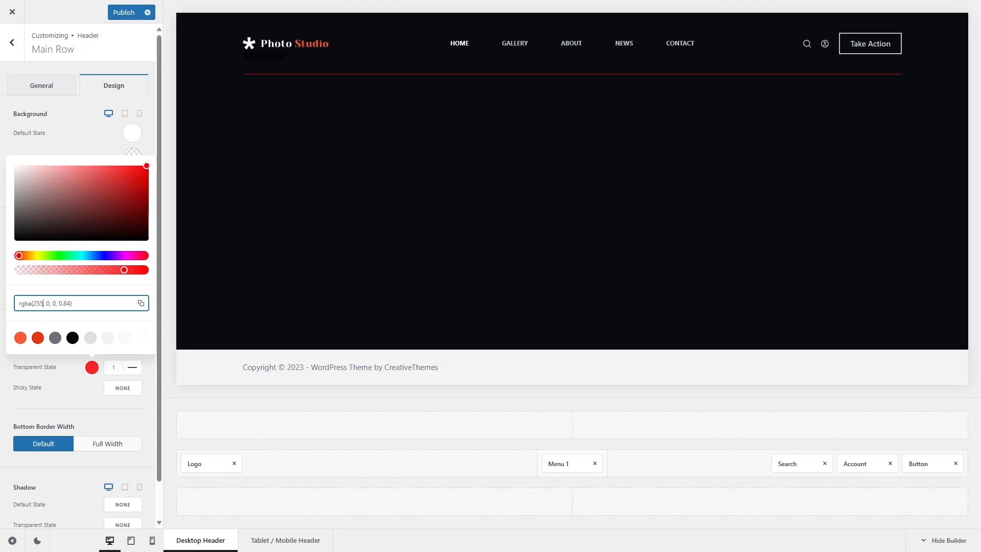
pyautogui.write('255, ')
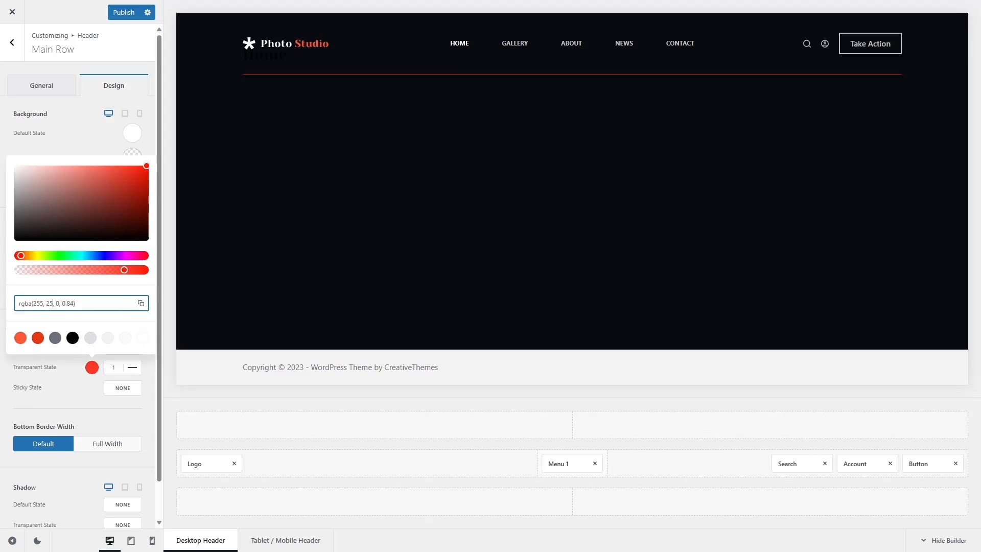
pyautogui.write('255')
pyautogui.doubleClick(78, 303)
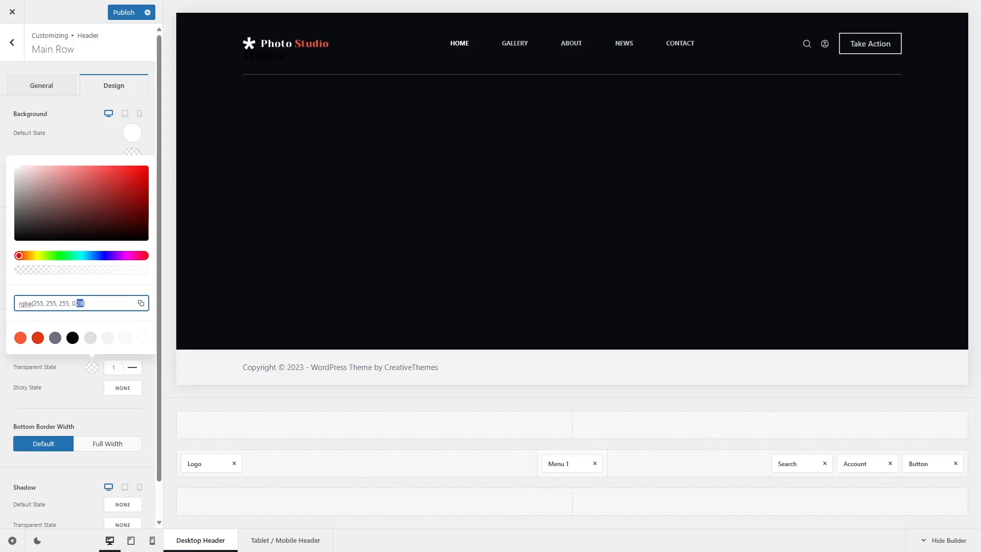
pyautogui.write('15')
pyautogui.click(2, 220)
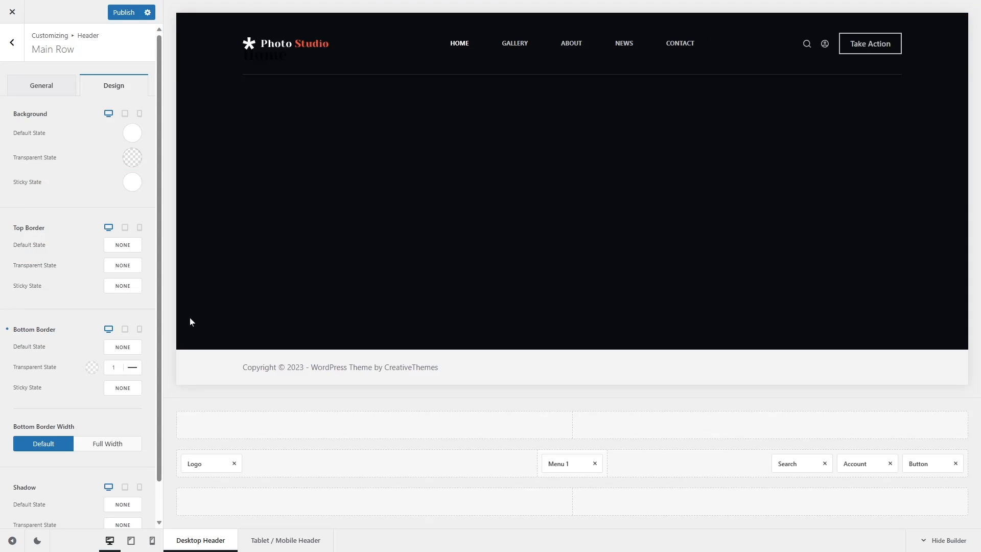
pyautogui.click(123, 13)
pyautogui.scroll(-2, 115, 59)
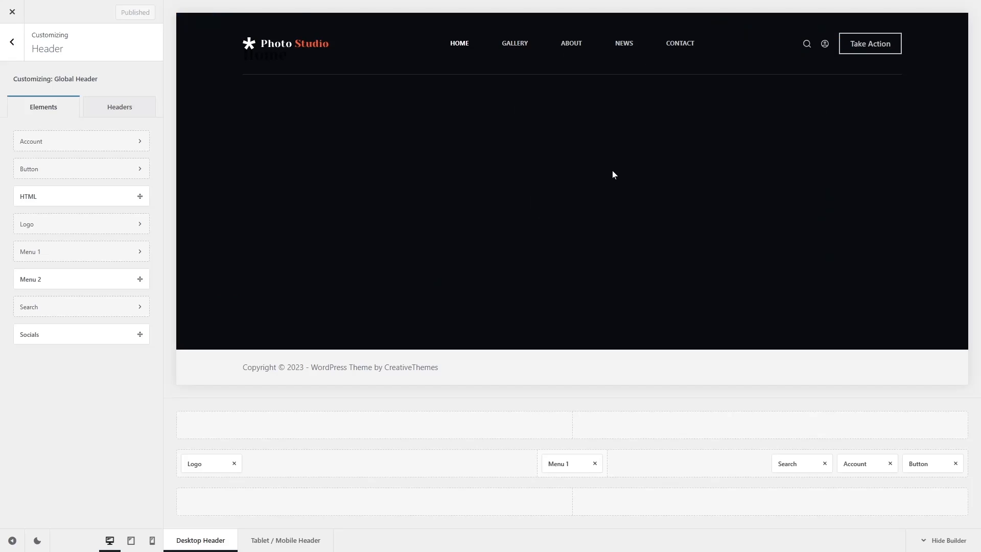
# Unlink the item margin sides in the header Account element's design settings
pyautogui.click(862, 465)
pyautogui.scroll(-1, 105, 360)
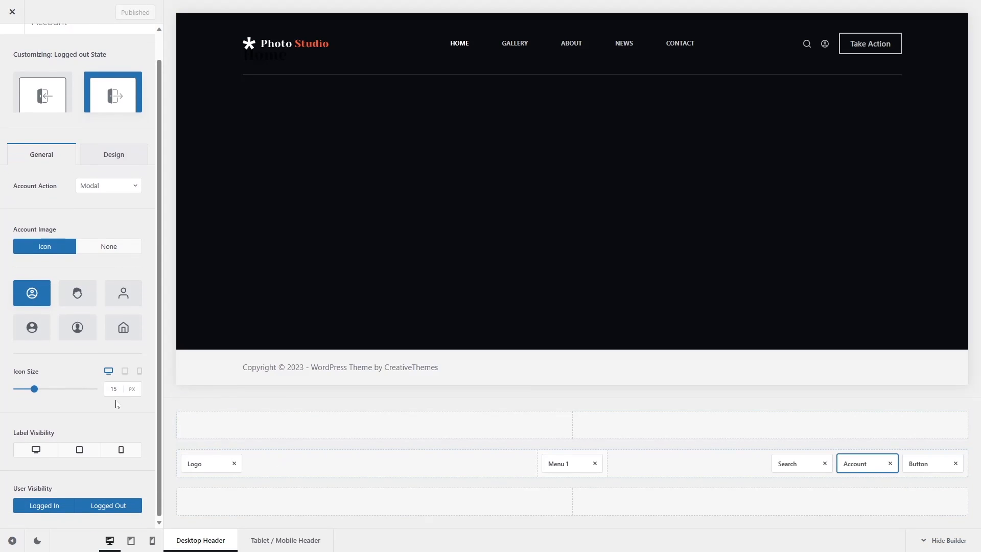
pyautogui.click(114, 156)
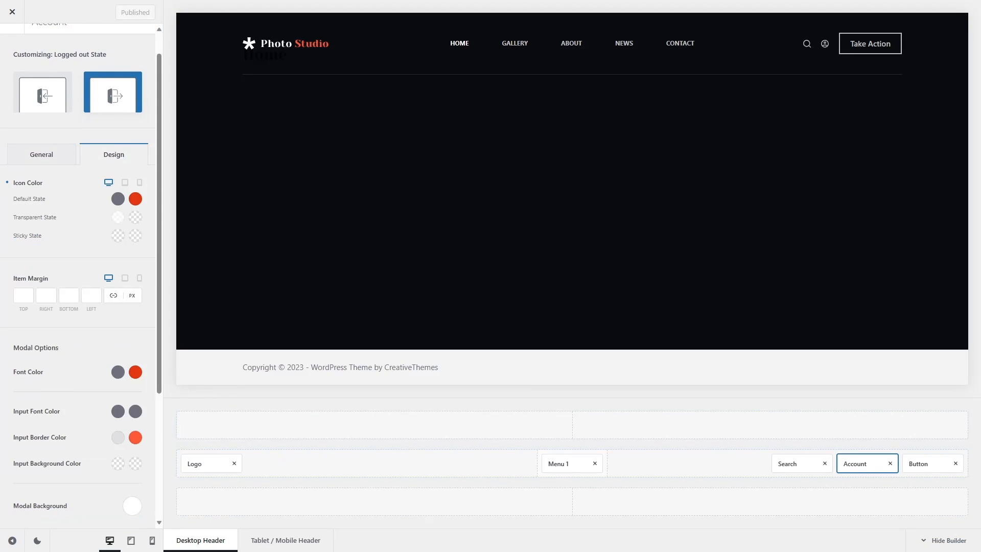
pyautogui.scroll(1, 115, 329)
pyautogui.click(114, 326)
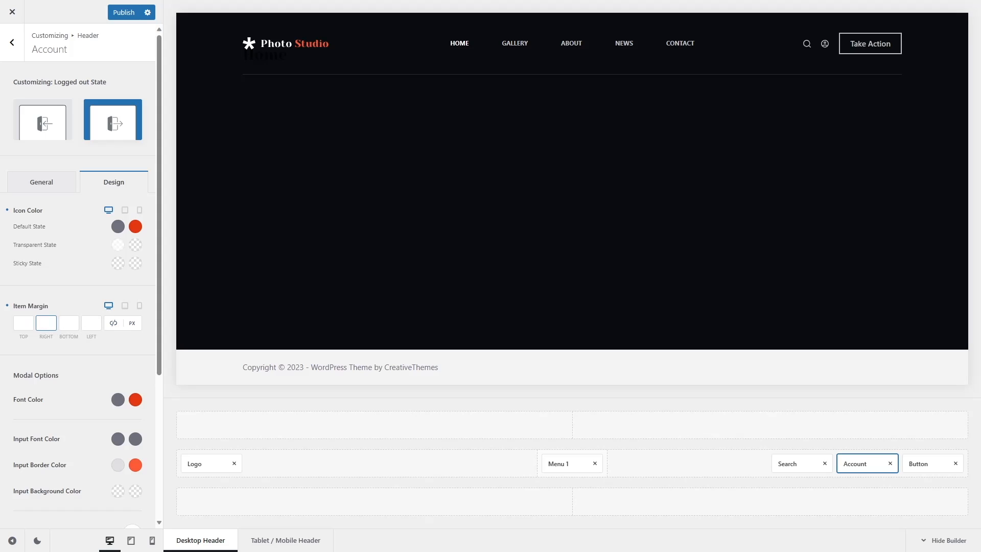
# Set the Account element's right and left margins to 15 px
pyautogui.write('15')
pyautogui.click(91, 323)
pyautogui.write('15')
pyautogui.click(2, 301)
# Set the Account element's right and left margins to 25 px and publish the header
pyautogui.click(49, 323)
pyautogui.write('25')
pyautogui.press('Tab')
pyautogui.press('Tab')
pyautogui.write('25')
pyautogui.click(1, 283)
pyautogui.click(116, 15)
pyautogui.click(12, 43)
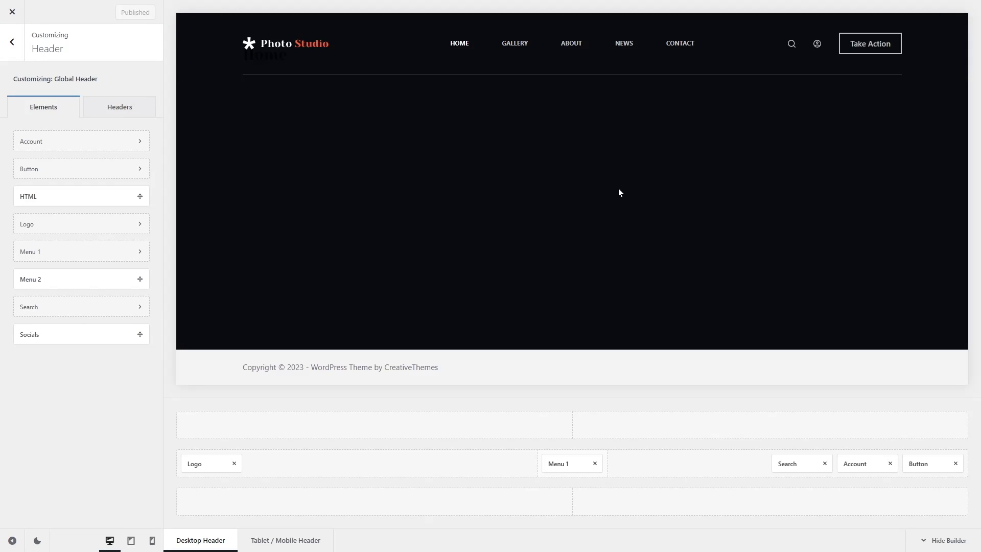
# Return to the main Customizer options, publish the site changes and close the Customizer
pyautogui.click(12, 43)
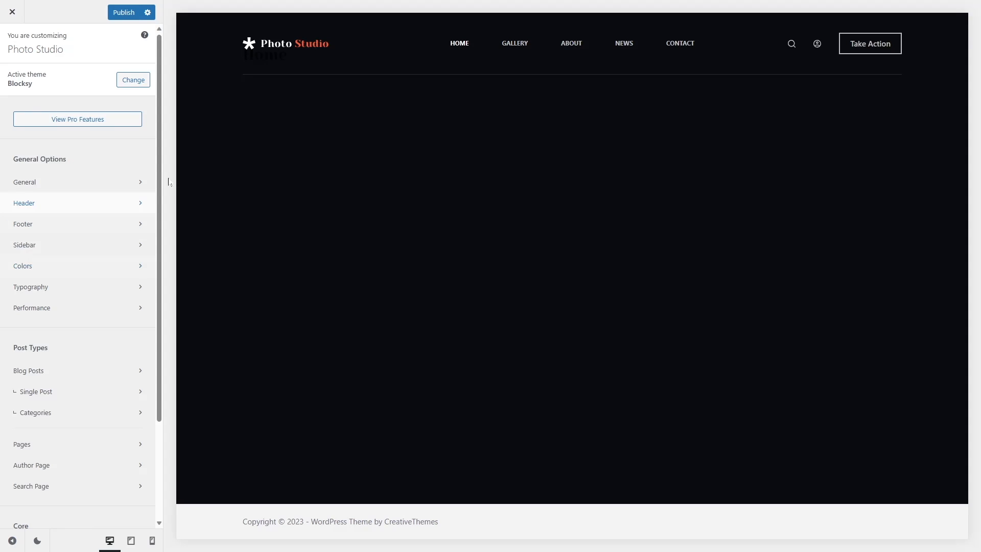
pyautogui.click(124, 14)
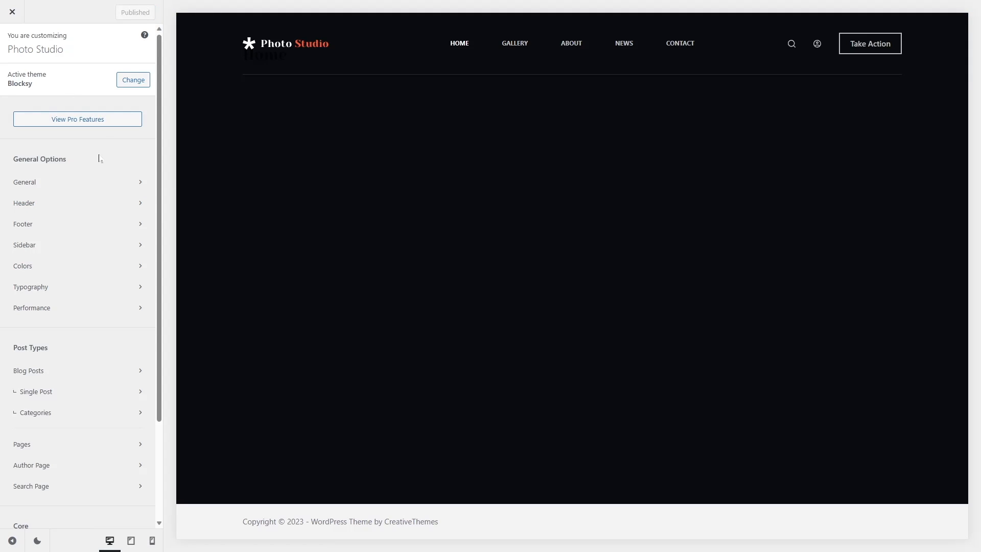
pyautogui.click(10, 16)
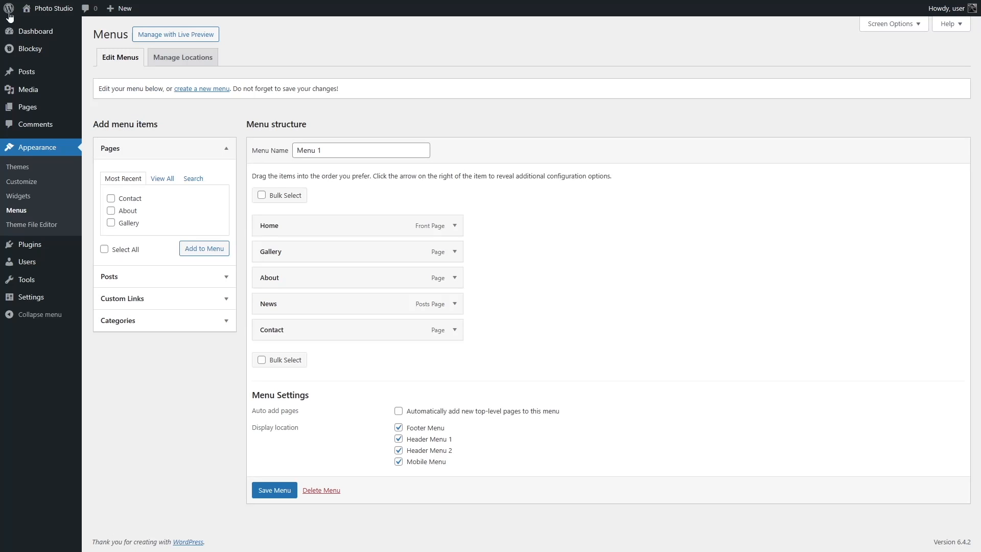
# Visit the Photo Studio front page and open it in the page editor
pyautogui.click(55, 28)
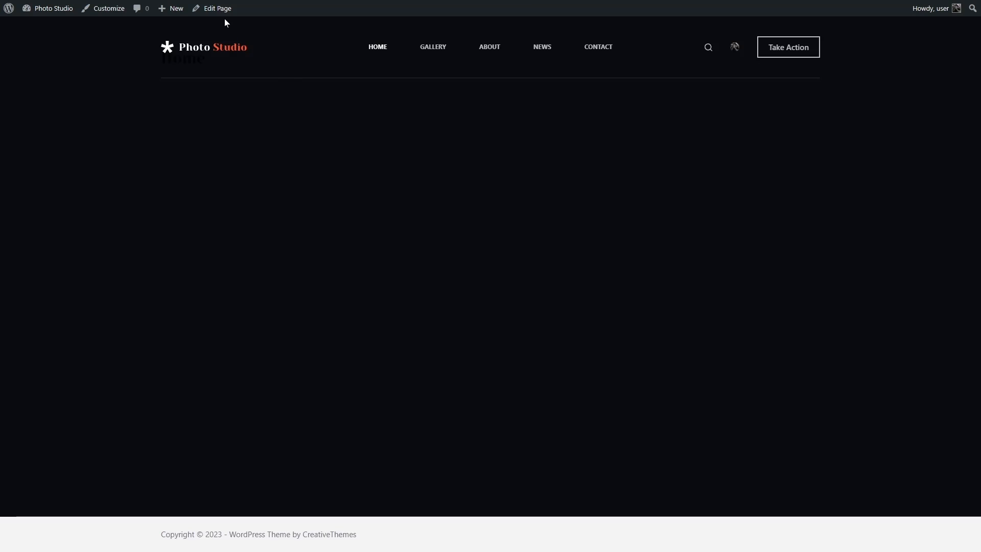
pyautogui.click(216, 9)
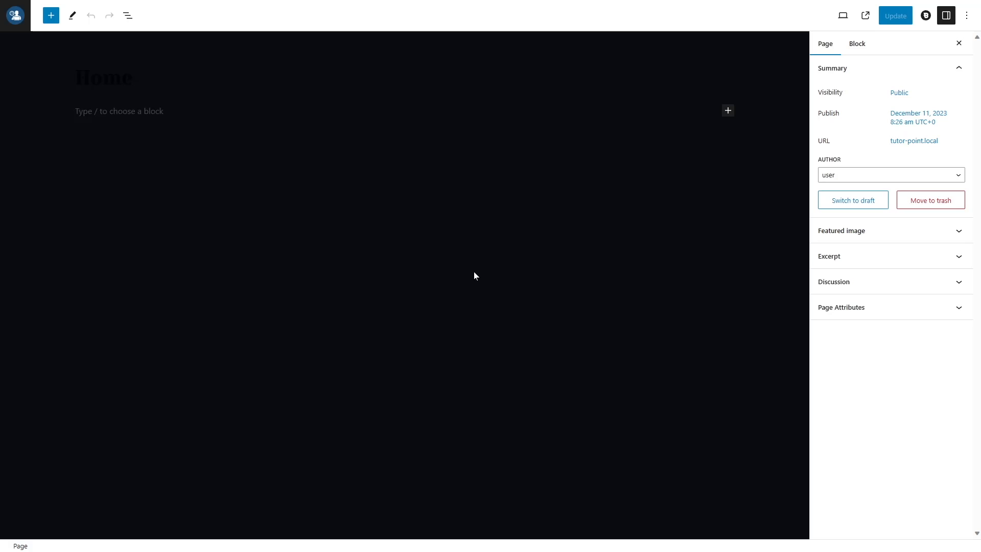
# Select the Home page's title text to check it against the dark background
pyautogui.hotkey('shift', 'Left')
pyautogui.hotkey('shift', 'Left')
pyautogui.hotkey('shift', 'Left')
pyautogui.press('Right')
pyautogui.press('Home')
pyautogui.hotkey('shift', 'Right')
pyautogui.hotkey('shift', 'Right')
pyautogui.hotkey('shift', 'Right')
pyautogui.hotkey('shift', 'Right')
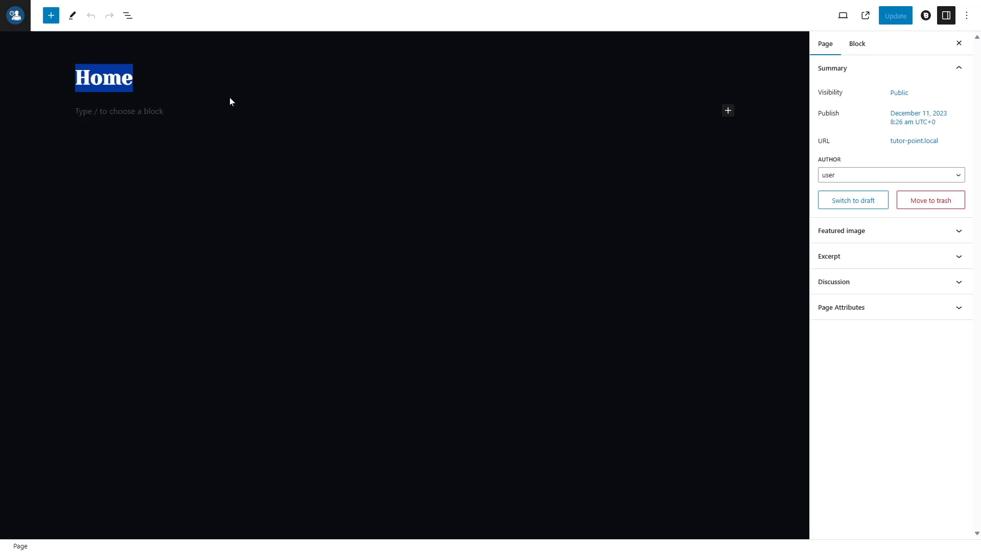
# Disable the page title for the Home page in the Blocksy page settings
pyautogui.click(926, 16)
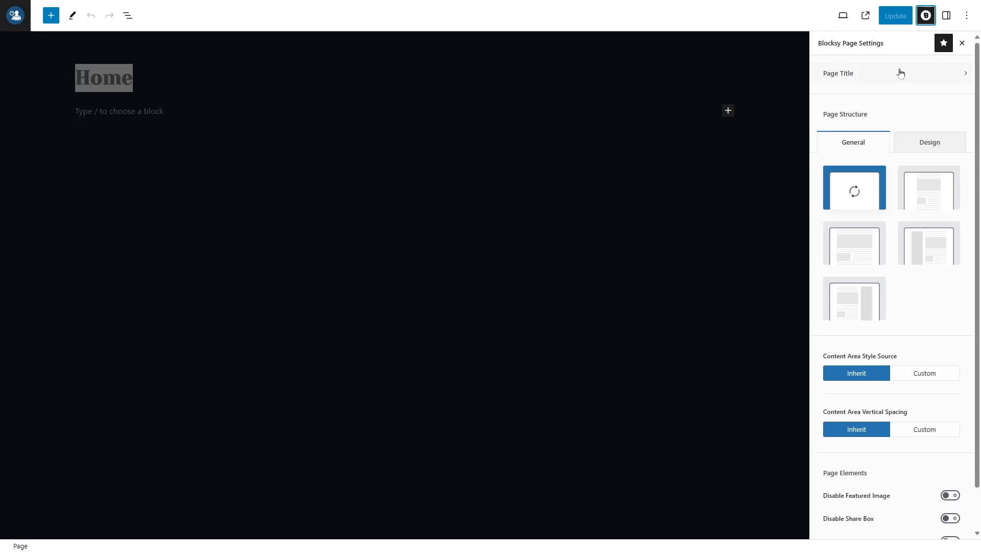
pyautogui.click(866, 78)
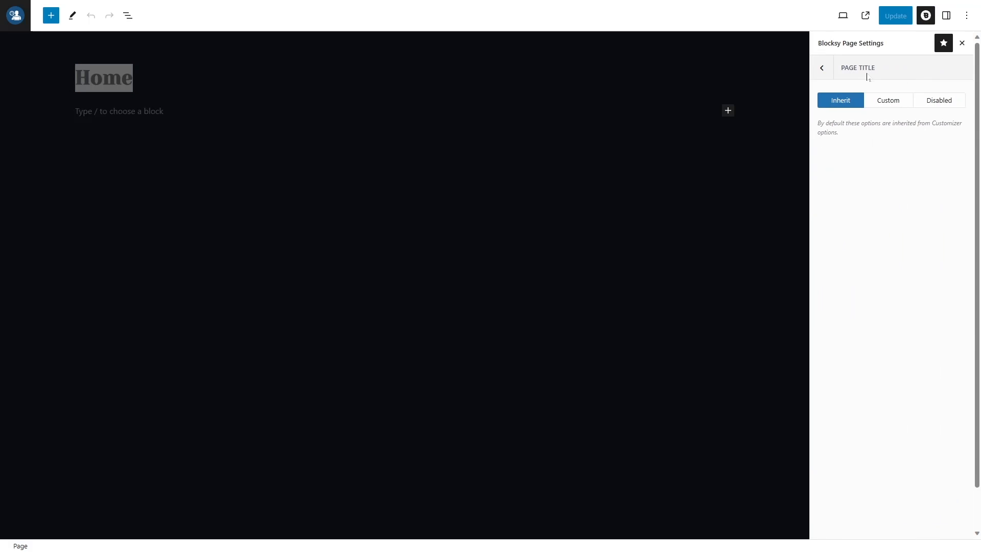
pyautogui.click(943, 106)
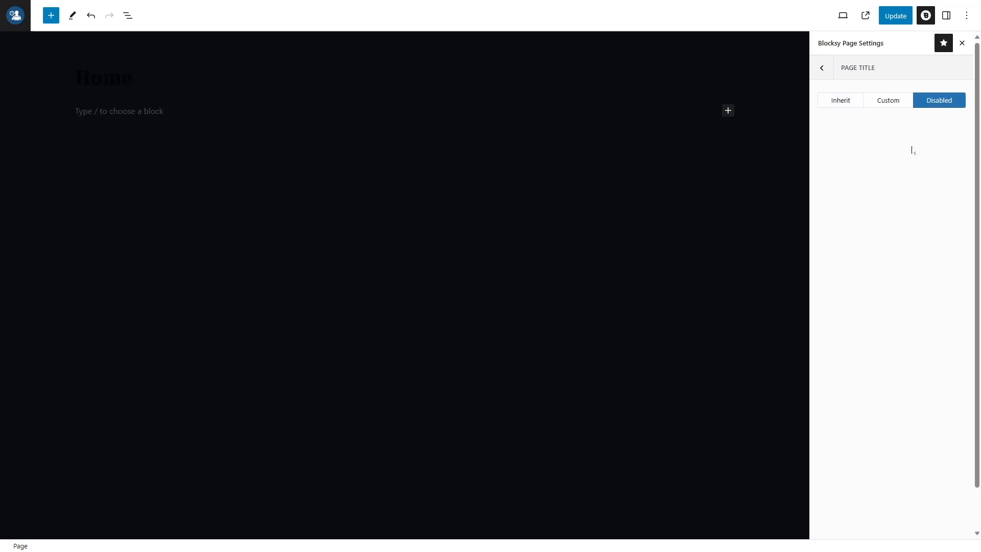
pyautogui.click(822, 68)
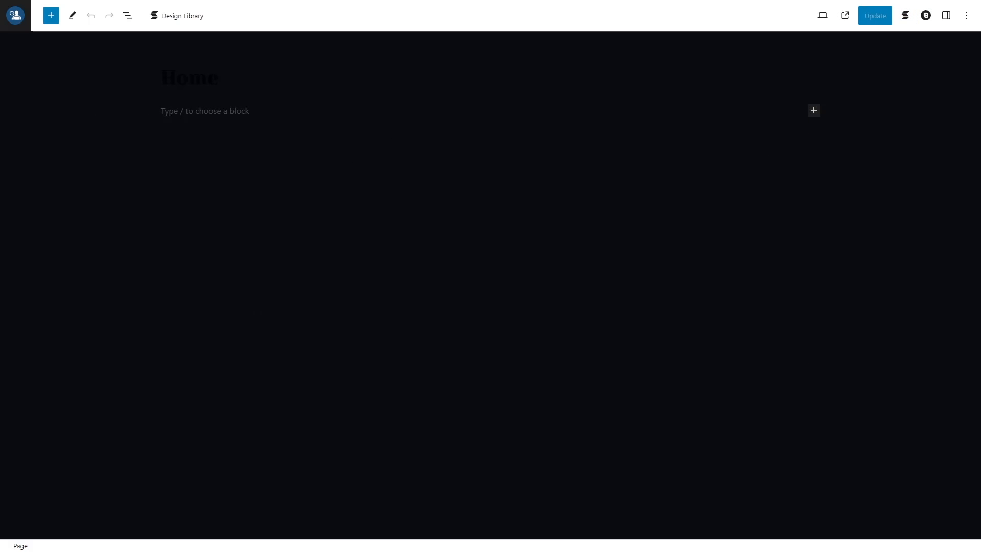
pyautogui.click(169, 111)
pyautogui.click(51, 16)
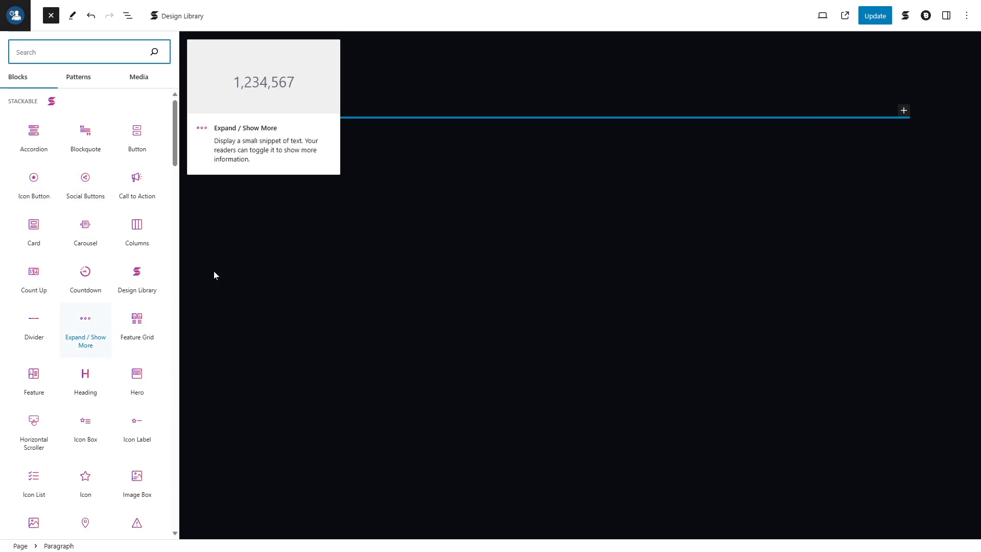
pyautogui.press('Escape')
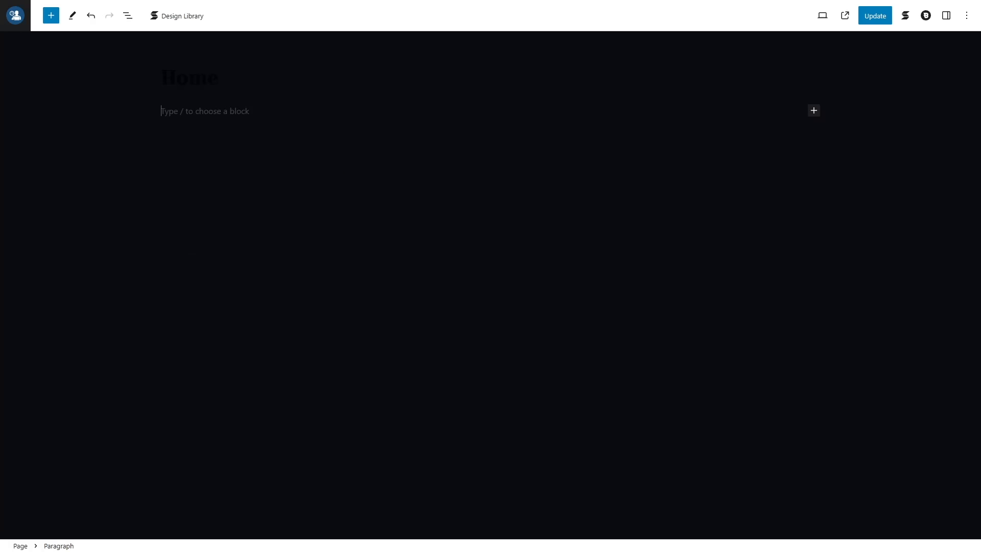
pyautogui.write('/')
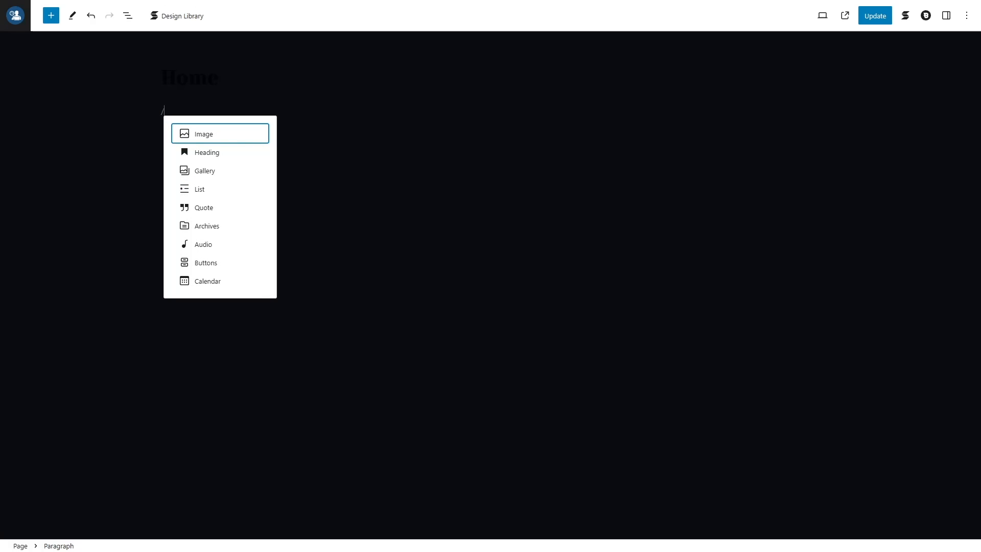
pyautogui.write('column')
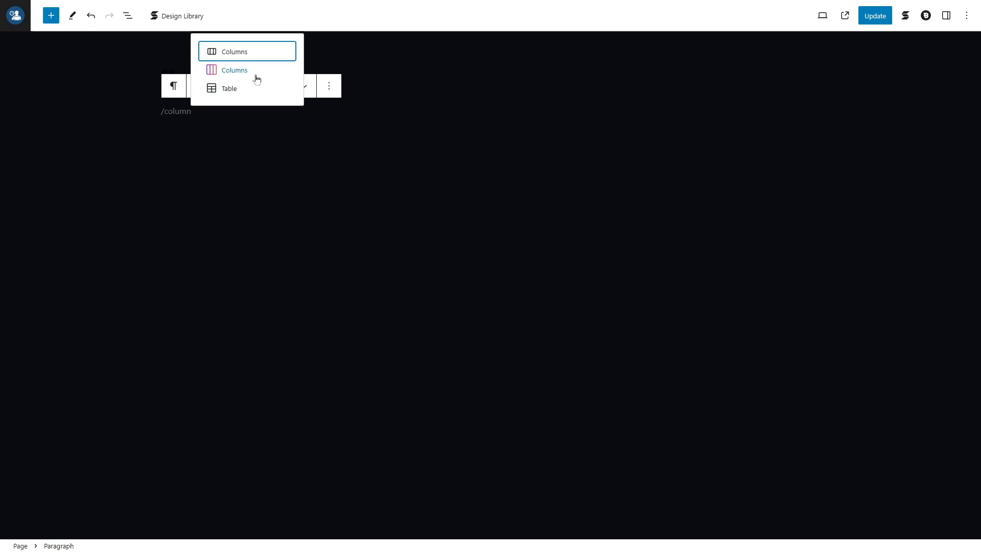
# Add a Stackable Columns block to the Home page and delete the leftover "/column" paragraph above it
pyautogui.click(51, 15)
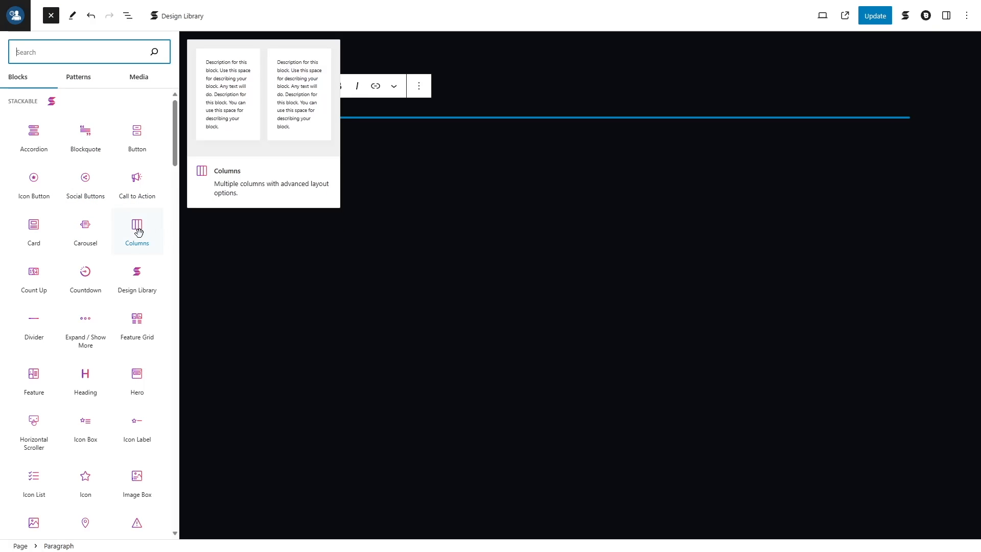
pyautogui.moveTo(138, 232); pyautogui.dragTo(275, 117)
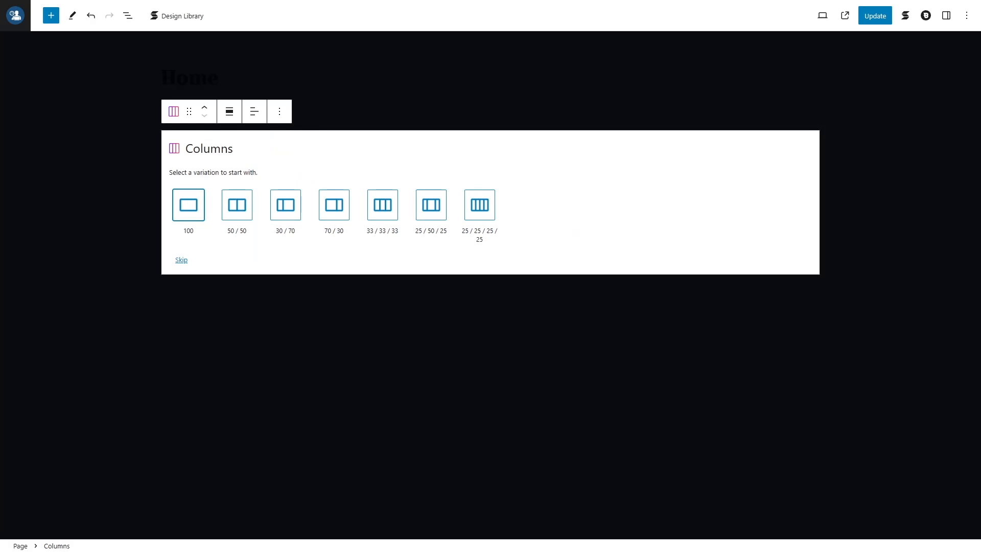
pyautogui.click(191, 111)
pyautogui.write('=====')
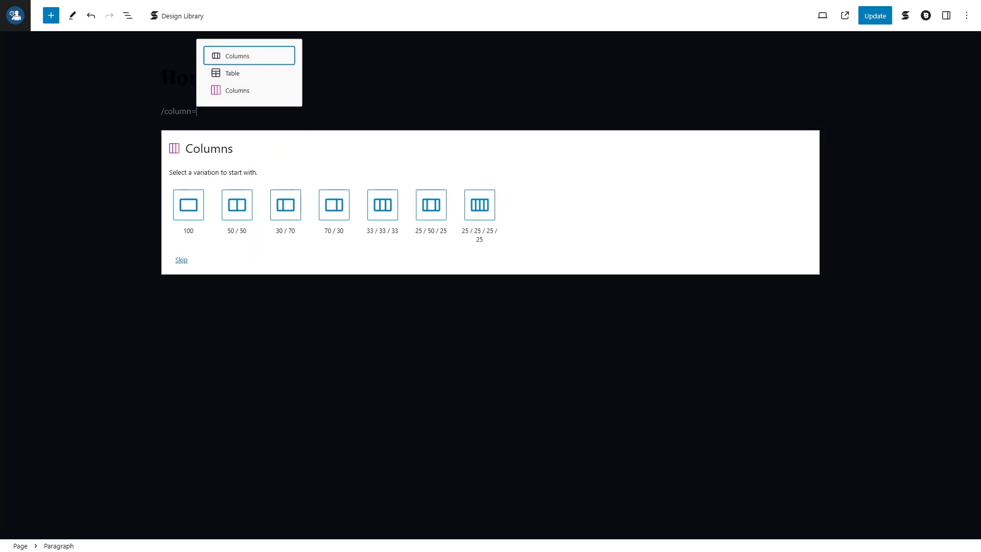
pyautogui.press('BackSpace')
pyautogui.press('BackSpace')
pyautogui.press('BackSpace')
pyautogui.press('BackSpace')
pyautogui.press('BackSpace')
pyautogui.press('BackSpace')
pyautogui.press('BackSpace')
pyautogui.press('BackSpace')
pyautogui.press('BackSpace')
pyautogui.press('BackSpace')
pyautogui.press('BackSpace')
pyautogui.press('BackSpace')
pyautogui.press('BackSpace')
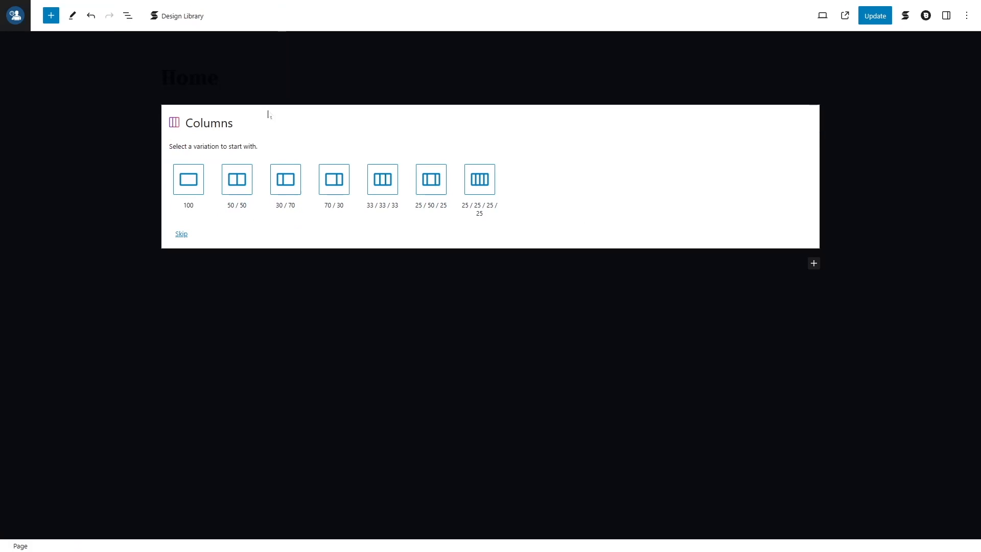
# Choose the 50 / 50 variation for the Columns block and update the page
pyautogui.click(240, 181)
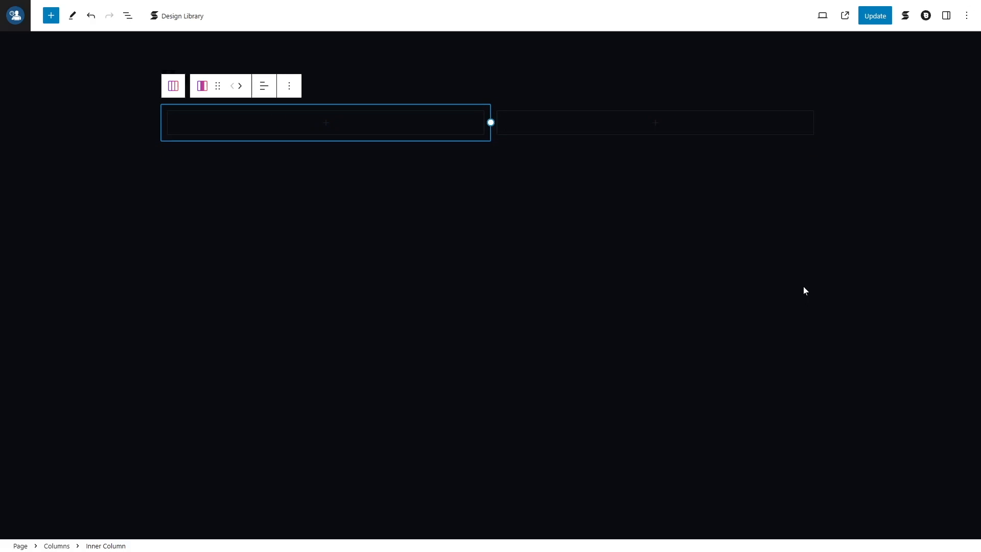
pyautogui.click(876, 18)
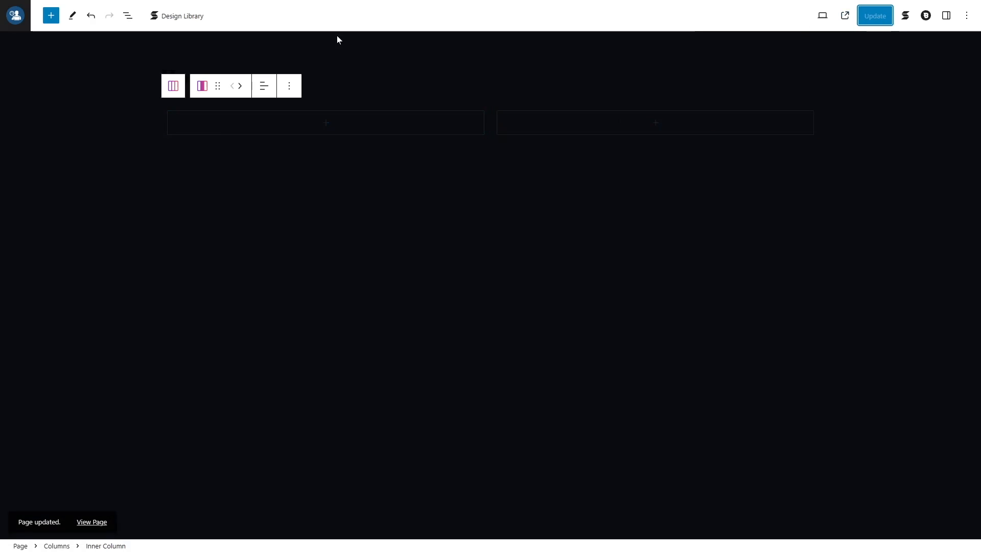
# Leave the page editor, set the site background to palette Color 5 in the Customizer's color options and publish the change
pyautogui.click(15, 15)
pyautogui.moveTo(44, 223)
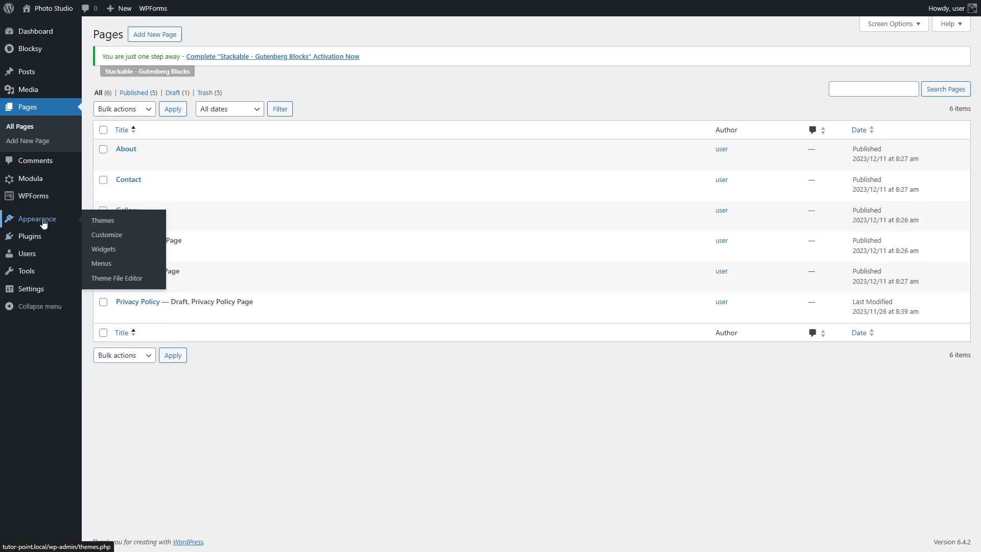
pyautogui.click(111, 240)
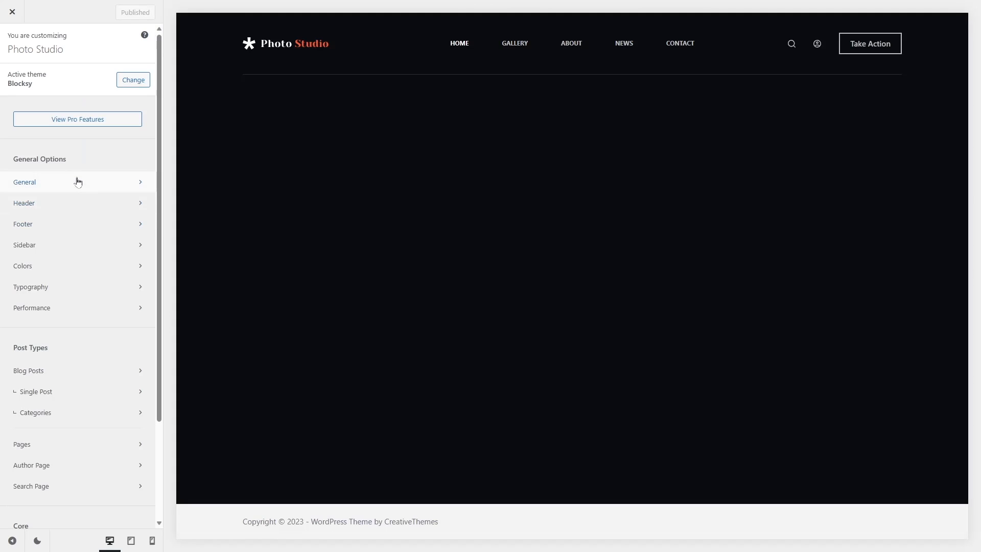
pyautogui.click(72, 266)
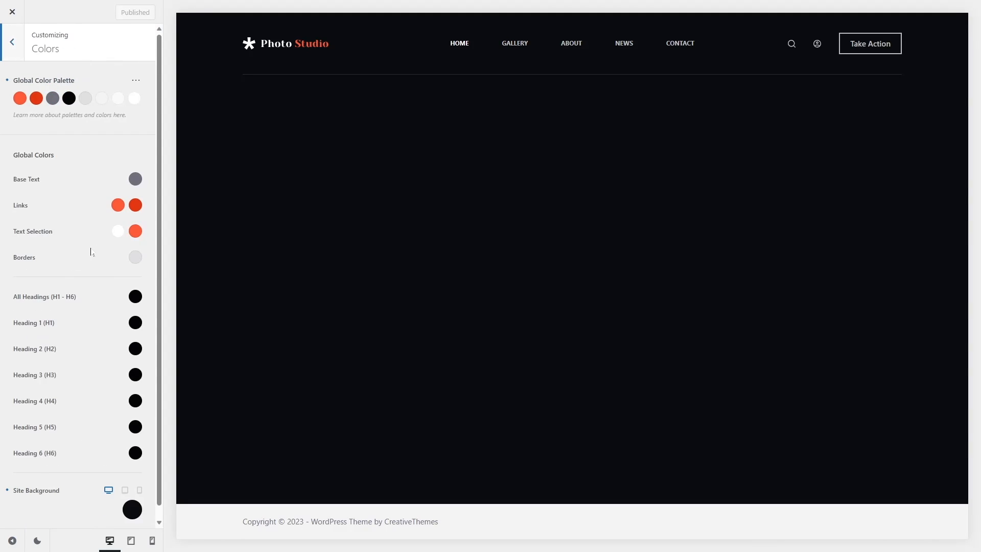
pyautogui.scroll(-1, 92, 253)
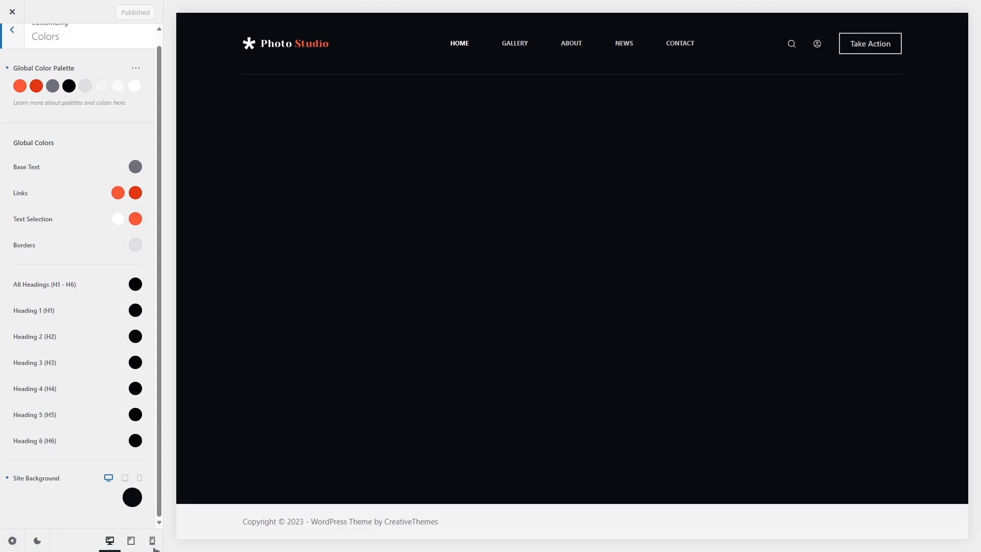
pyautogui.click(133, 497)
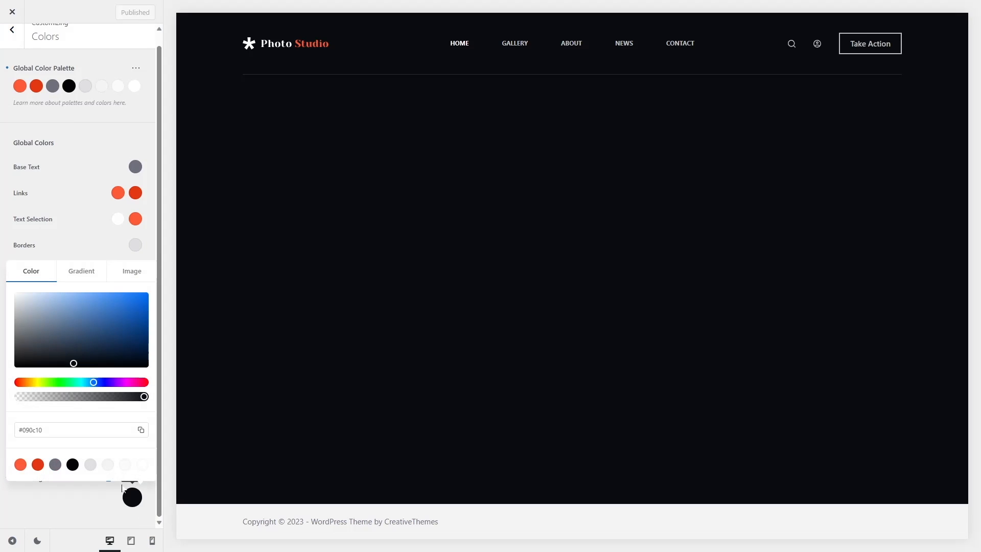
pyautogui.click(142, 464)
pyautogui.click(91, 466)
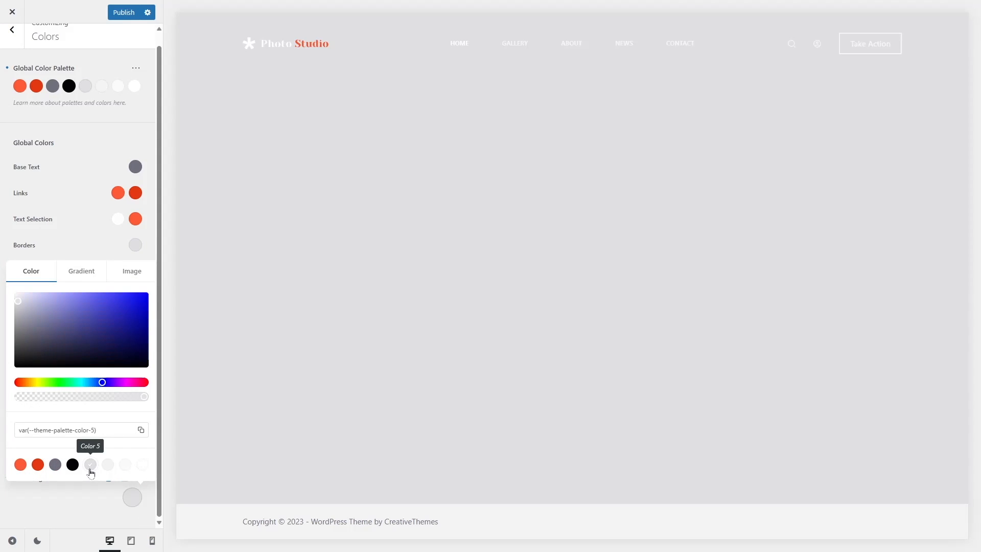
pyautogui.click(123, 11)
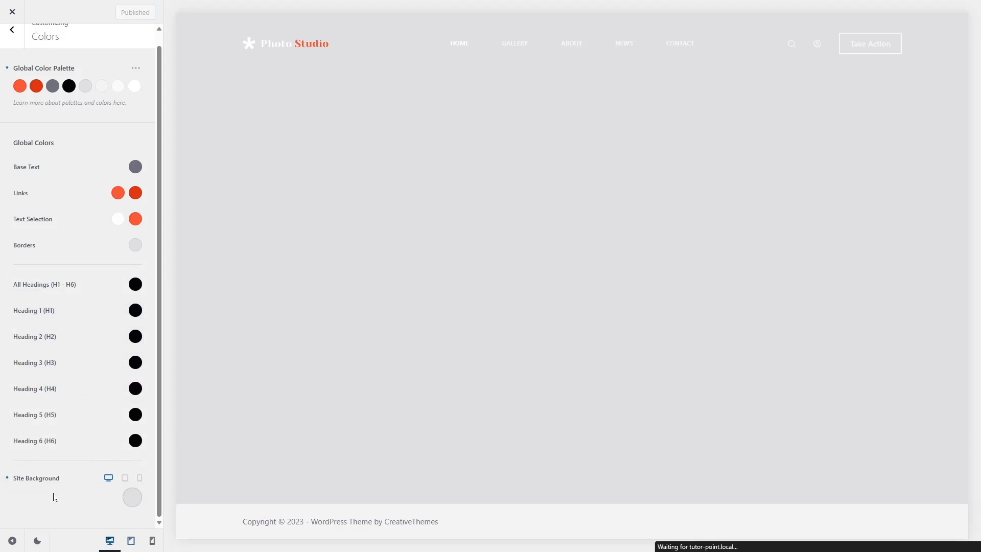
# Close the Customizer, visit the Photo Studio front page and open it for editing
pyautogui.click(12, 29)
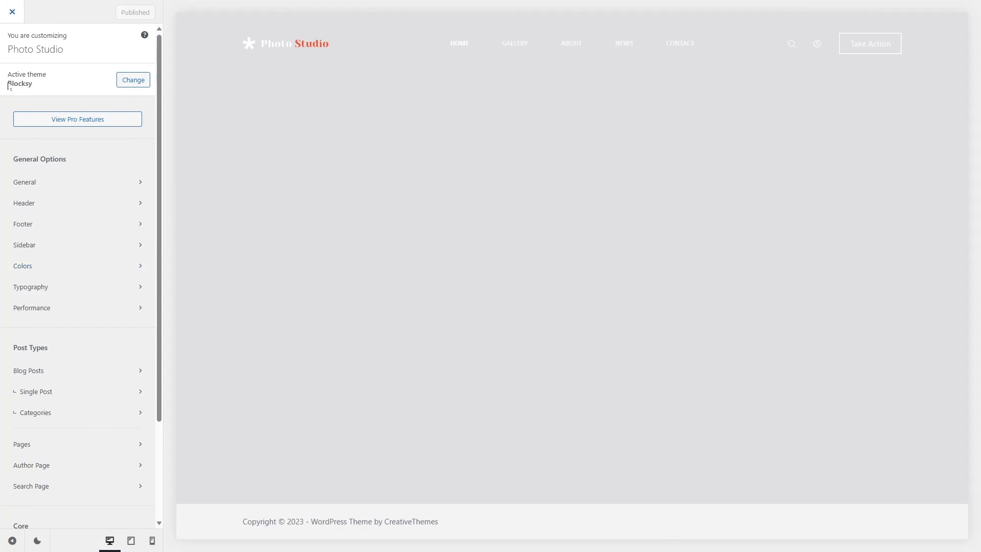
pyautogui.click(12, 12)
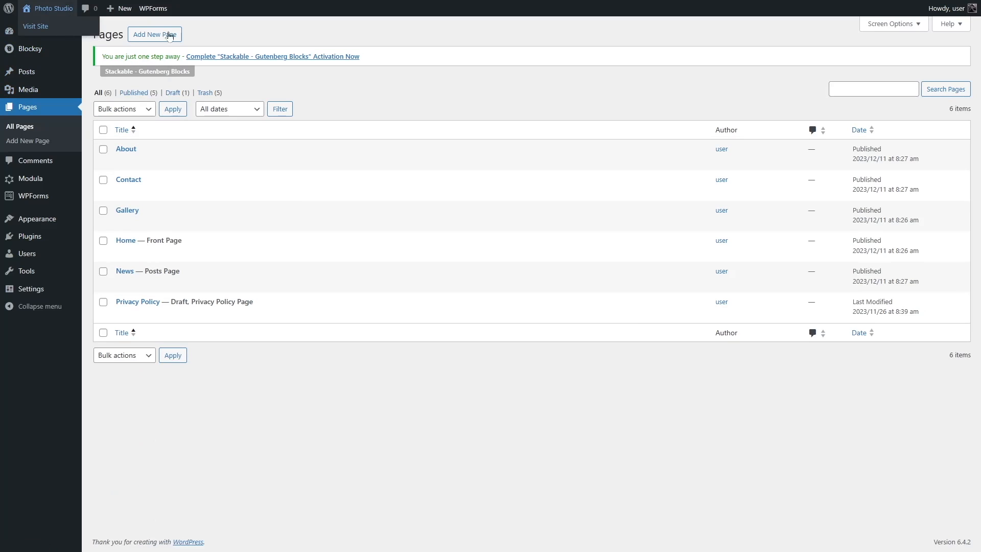
pyautogui.click(63, 31)
pyautogui.click(212, 9)
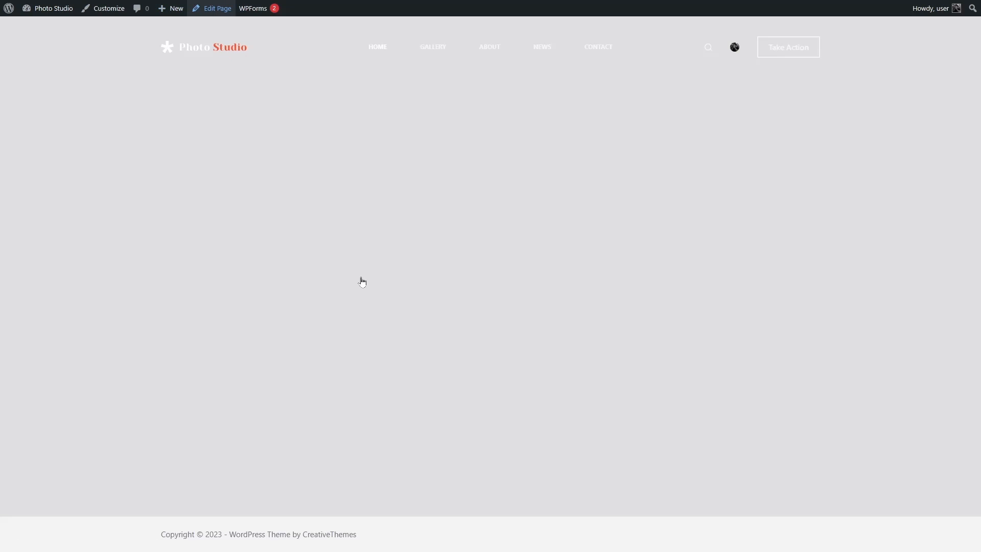
# Expand the Columns block in the page's block structure, select the whole block and show its settings
pyautogui.click(298, 131)
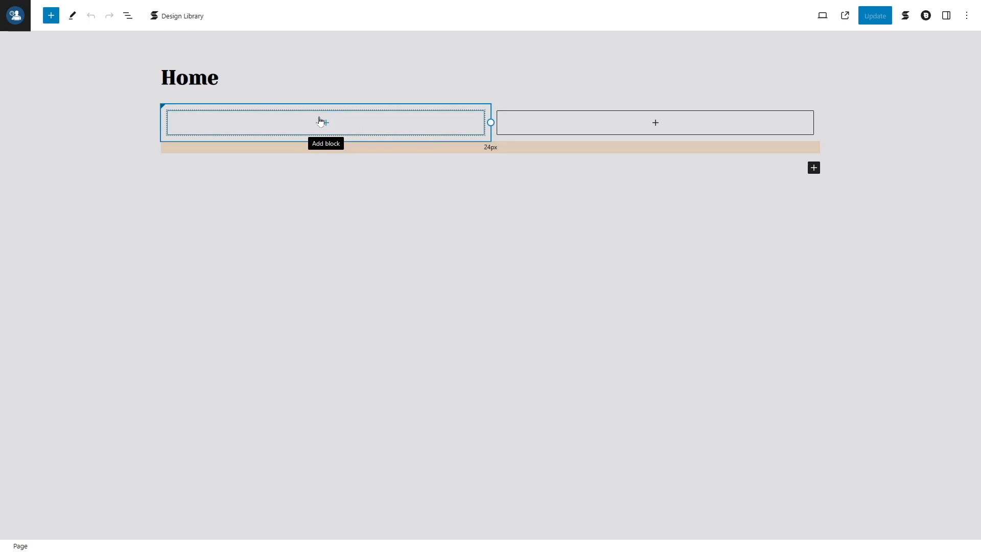
pyautogui.click(605, 125)
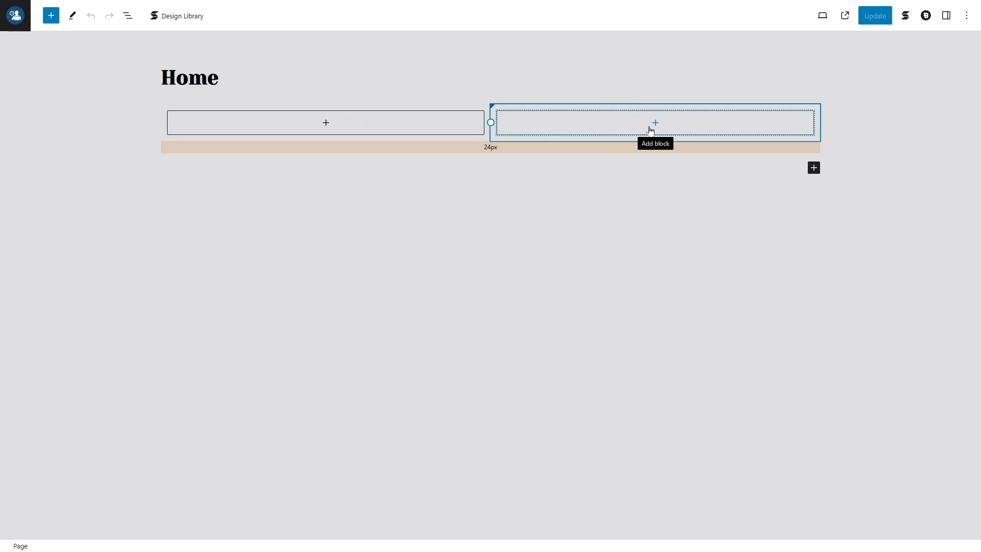
pyautogui.click(179, 97)
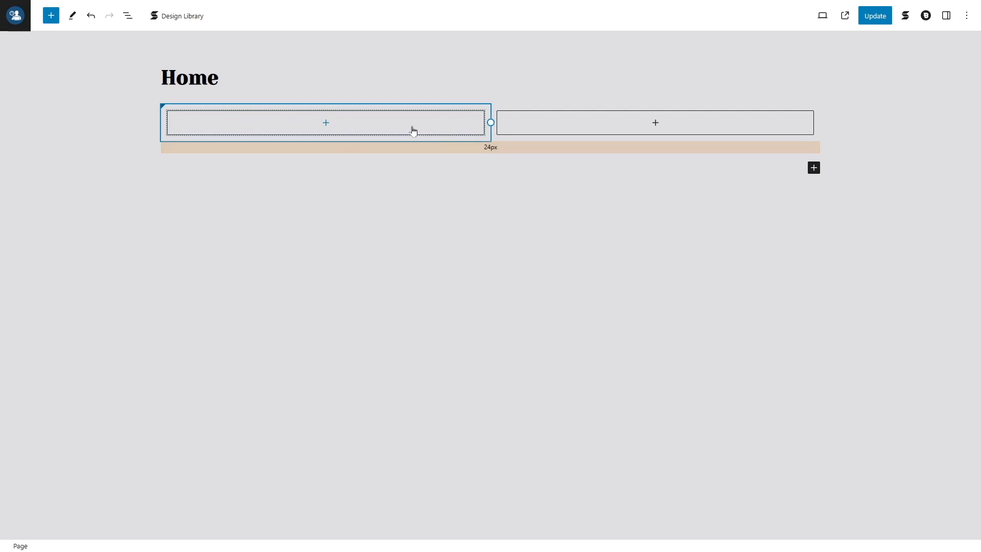
pyautogui.click(127, 19)
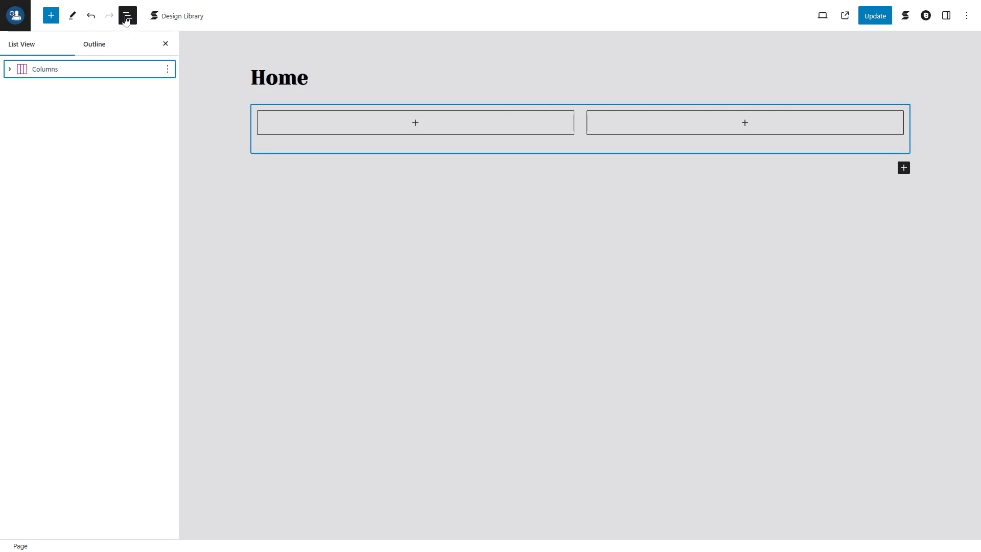
pyautogui.click(9, 69)
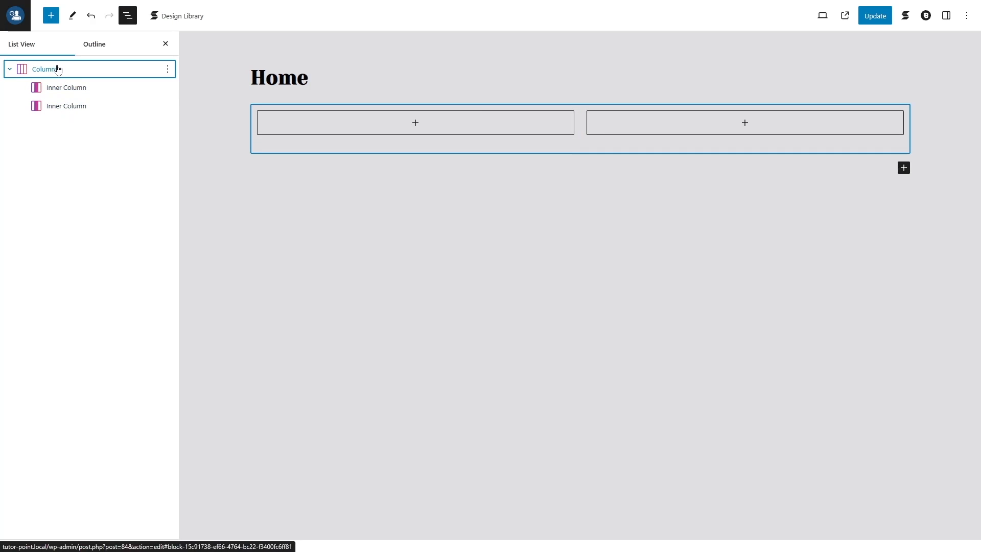
pyautogui.click(77, 72)
pyautogui.click(946, 16)
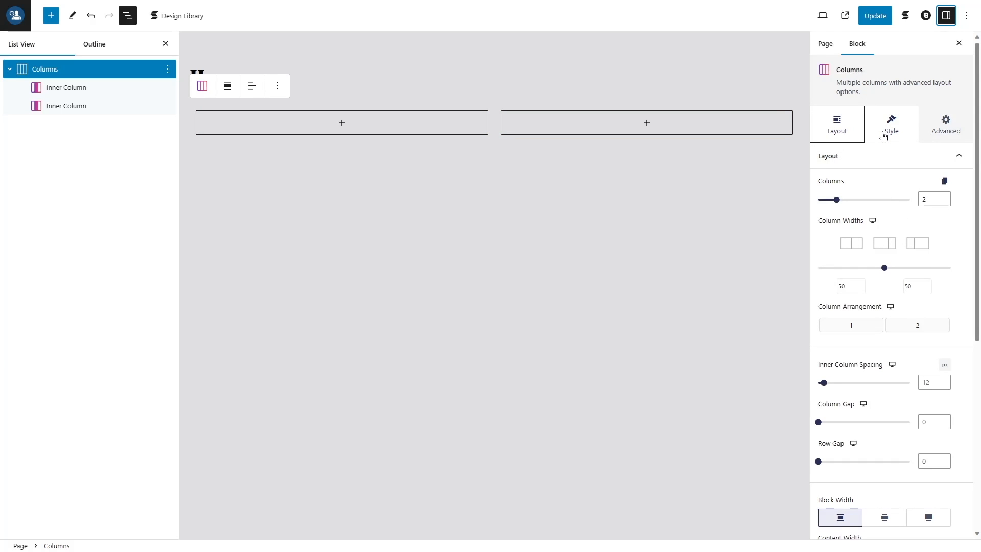
# Enable the background in the Columns block's style settings
pyautogui.scroll(-6, 884, 136)
pyautogui.scroll(6, 883, 123)
pyautogui.click(883, 119)
pyautogui.click(828, 157)
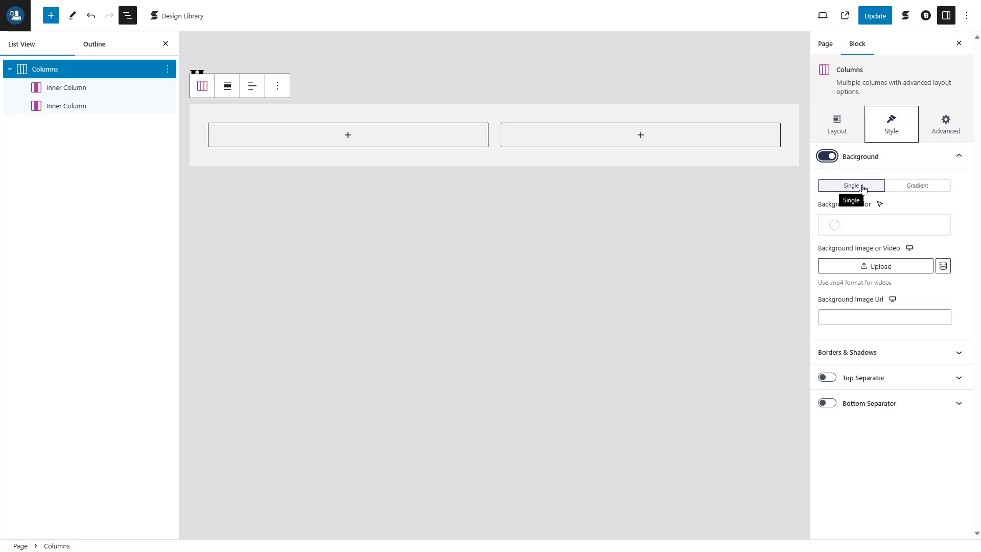
# Use the home-hero-1 image from the media library as the Columns block's background image
pyautogui.click(887, 266)
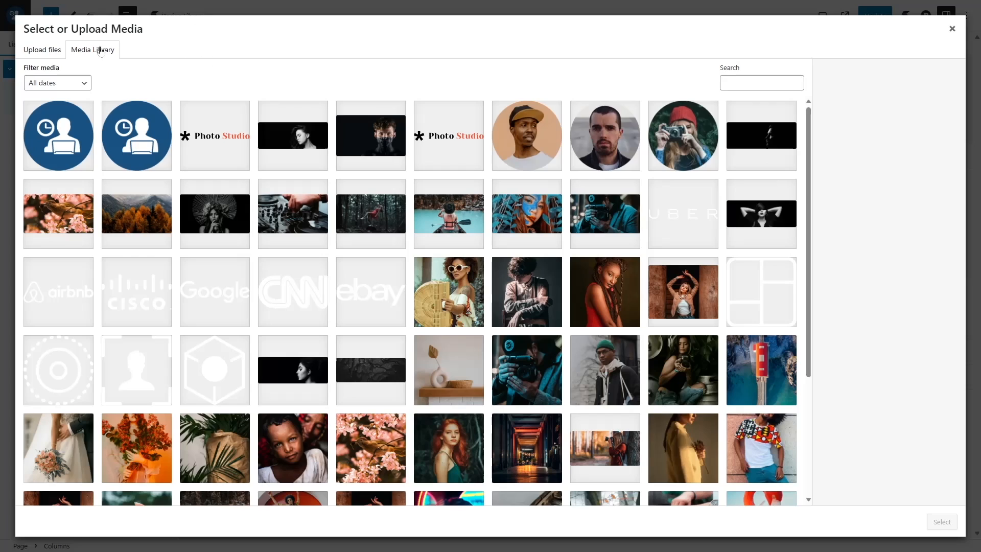
pyautogui.scroll(-4, 848, 431)
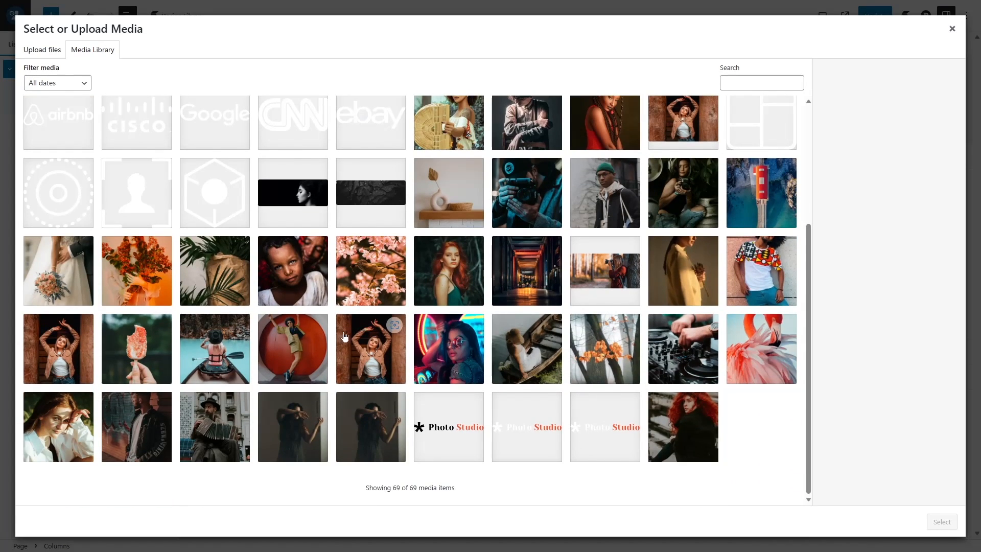
pyautogui.scroll(3, 393, 322)
pyautogui.click(371, 135)
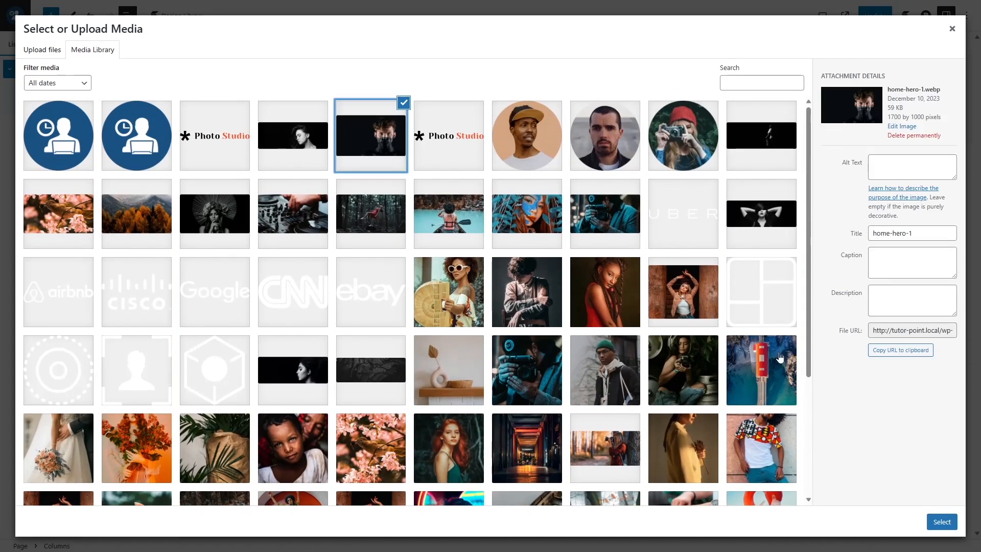
pyautogui.click(942, 522)
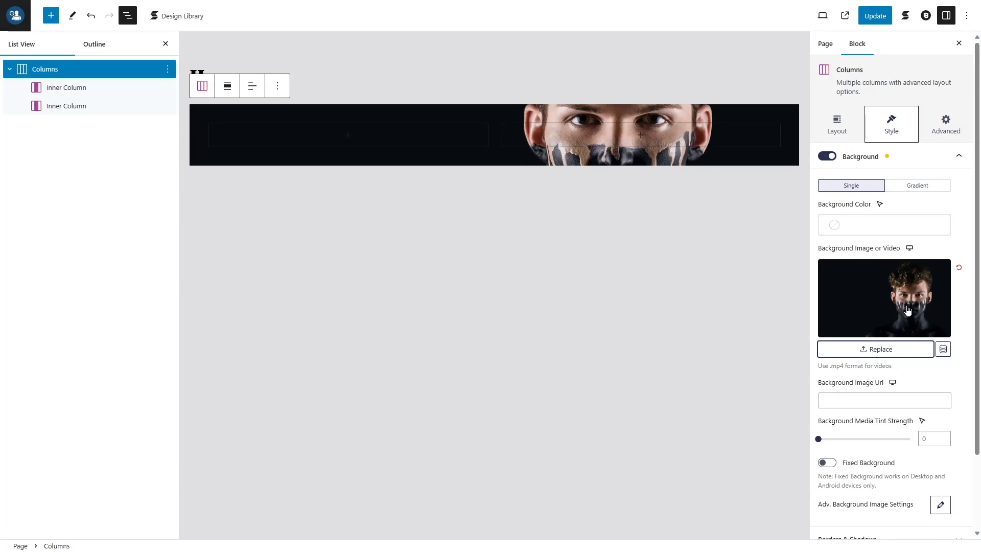
# Set the Columns block's background color to #090c10
pyautogui.click(900, 225)
pyautogui.click(695, 369)
pyautogui.write('090c10')
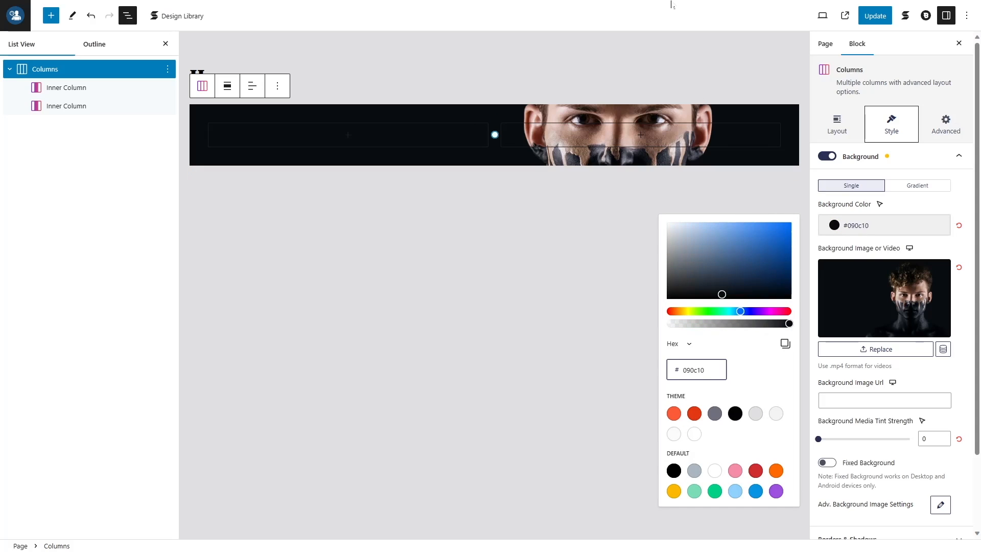
pyautogui.click(672, 3)
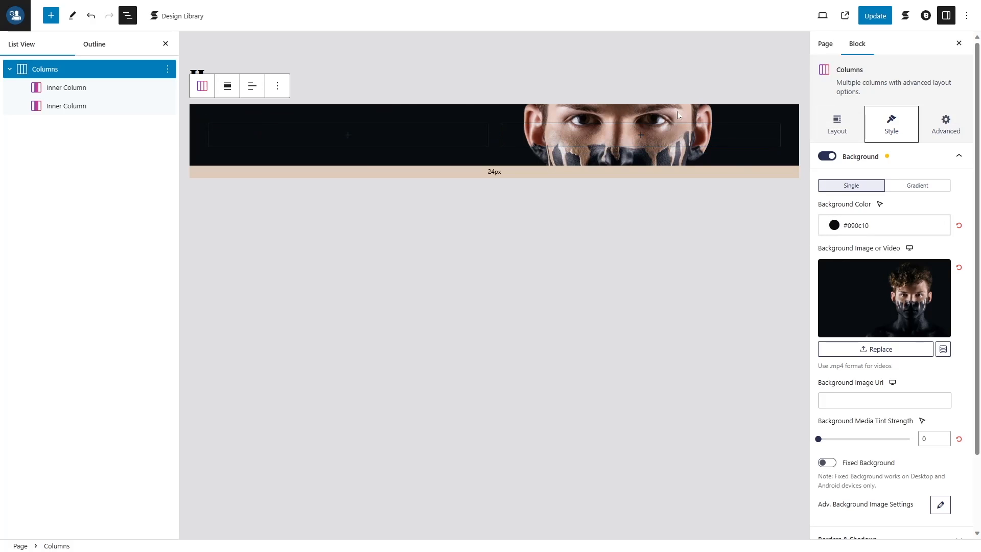
pyautogui.hotkey('ctrl', 'z')
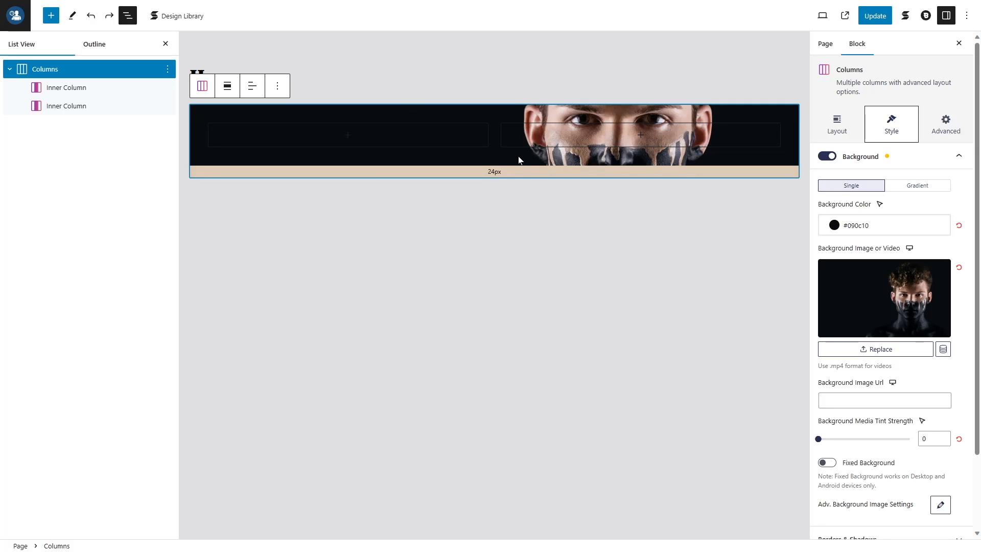
# Add a Stackable Heading block to the first inner column of the hero's Columns block
pyautogui.click(357, 136)
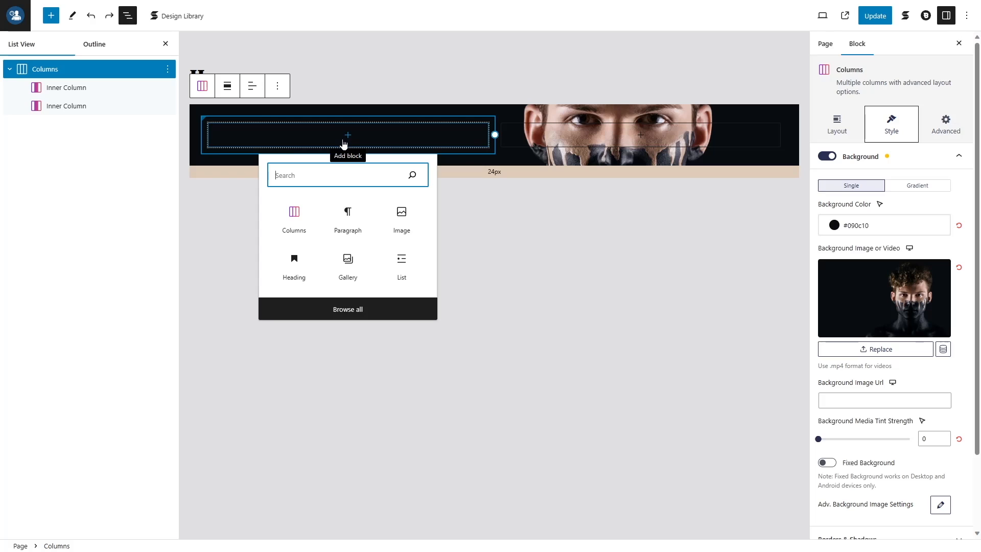
pyautogui.write('head')
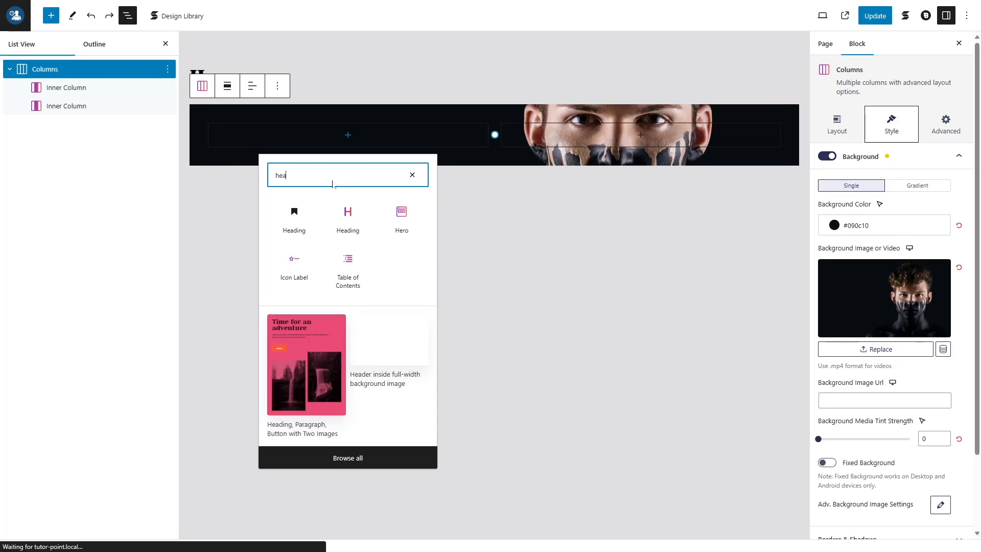
pyautogui.click(356, 219)
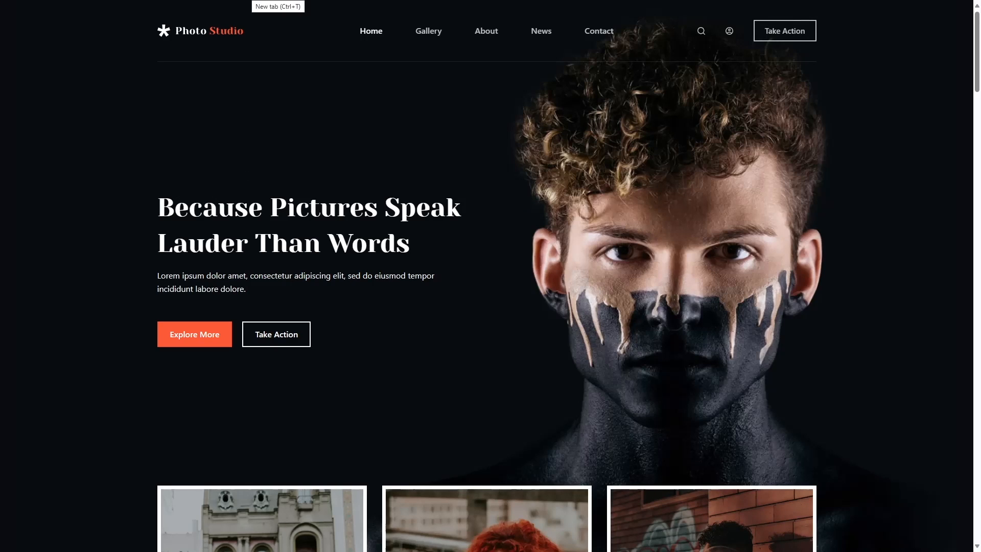
# Copy "Because Pictures Speak Lauder Than Words" from the finished demo page's hero and paste it into the new heading
pyautogui.moveTo(157, 203); pyautogui.dragTo(438, 241)
pyautogui.rightClick(335, 225)
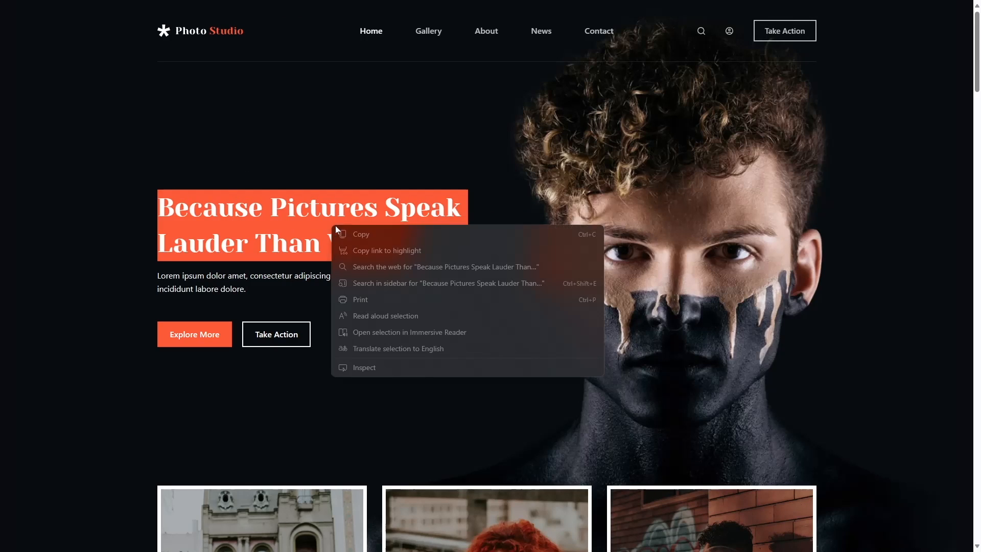
pyautogui.click(374, 231)
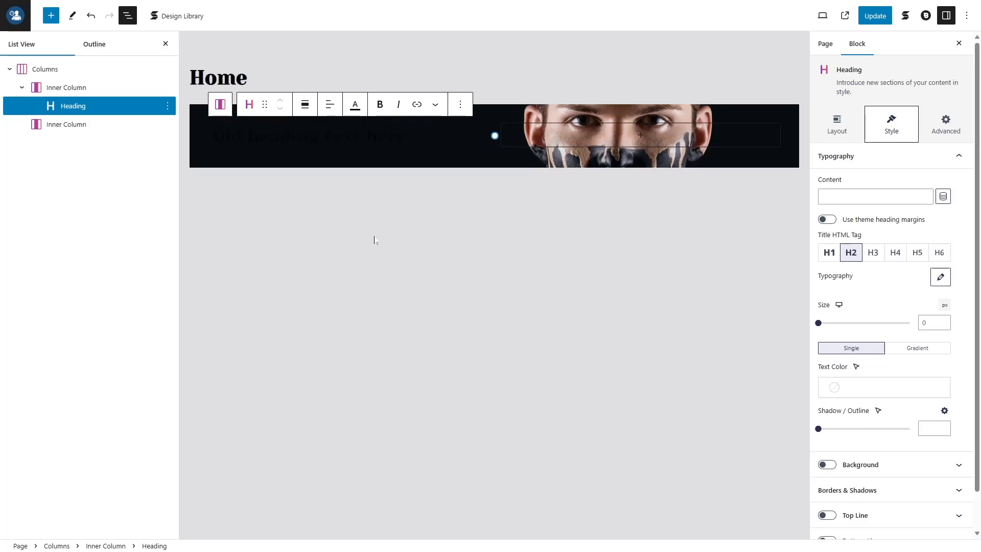
pyautogui.hotkey('ctrl', 'v')
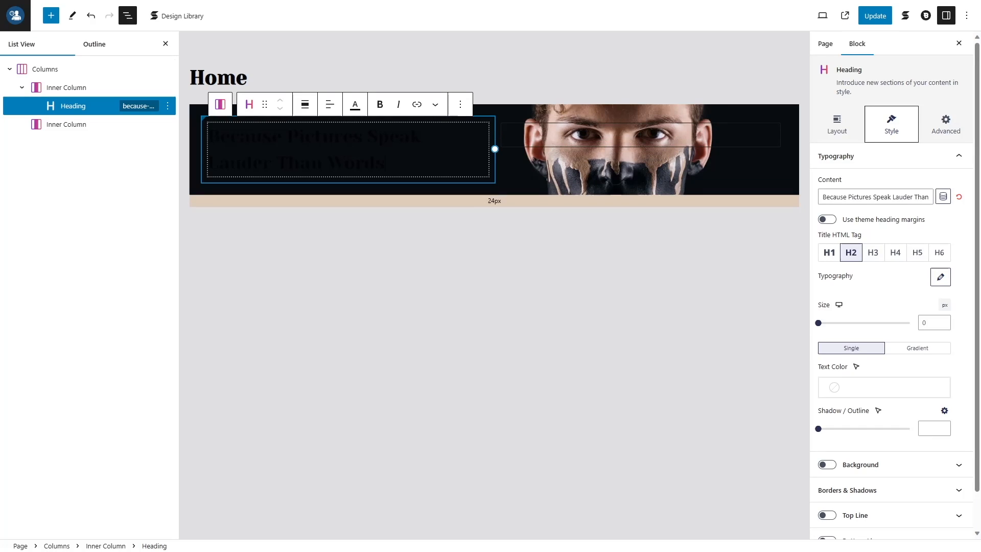
# Color the whole heading text white using the theme palette
pyautogui.click(360, 105)
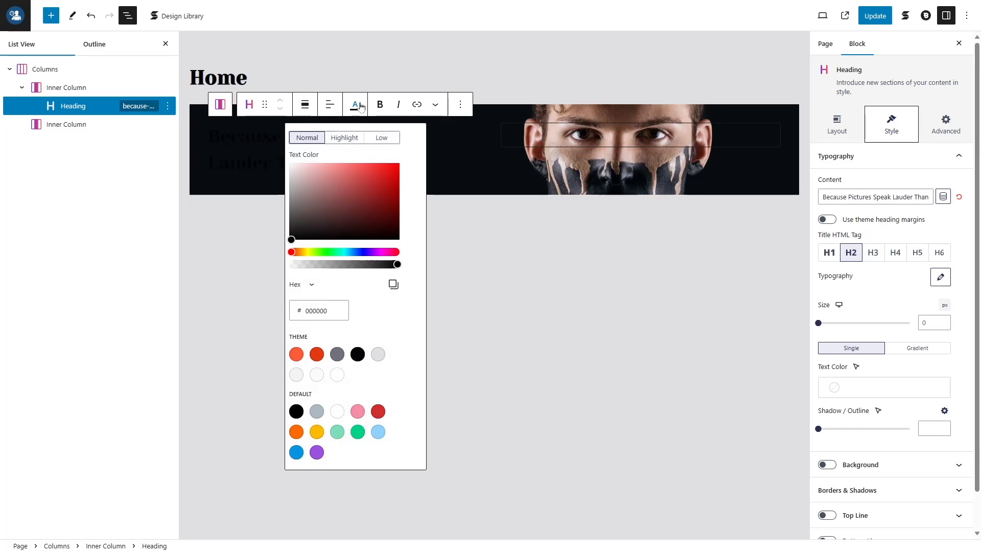
pyautogui.click(360, 106)
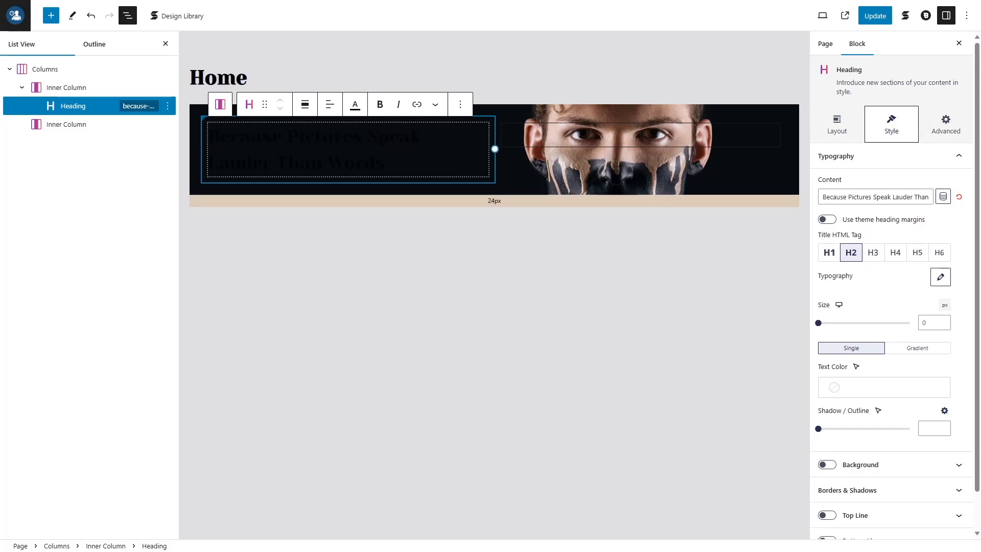
pyautogui.click(360, 104)
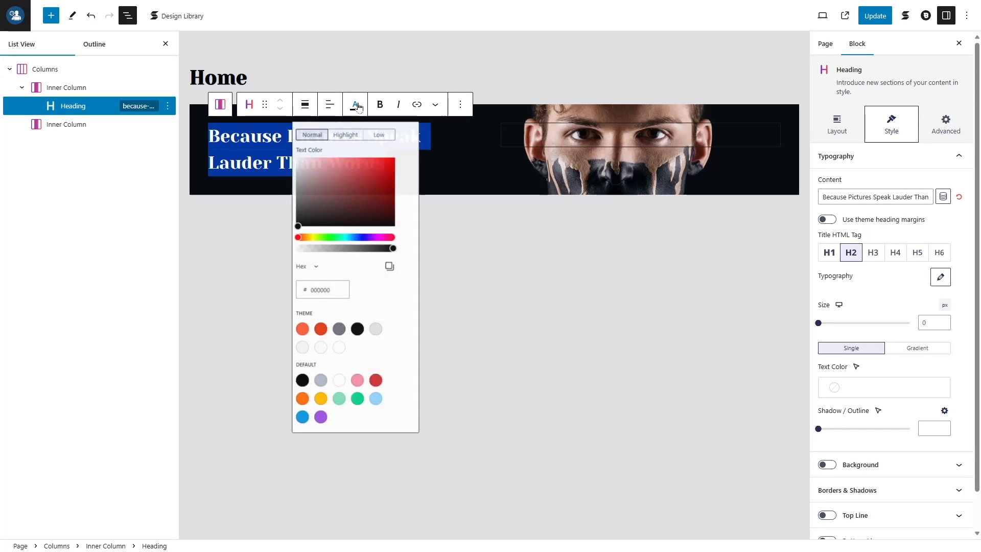
pyautogui.click(338, 374)
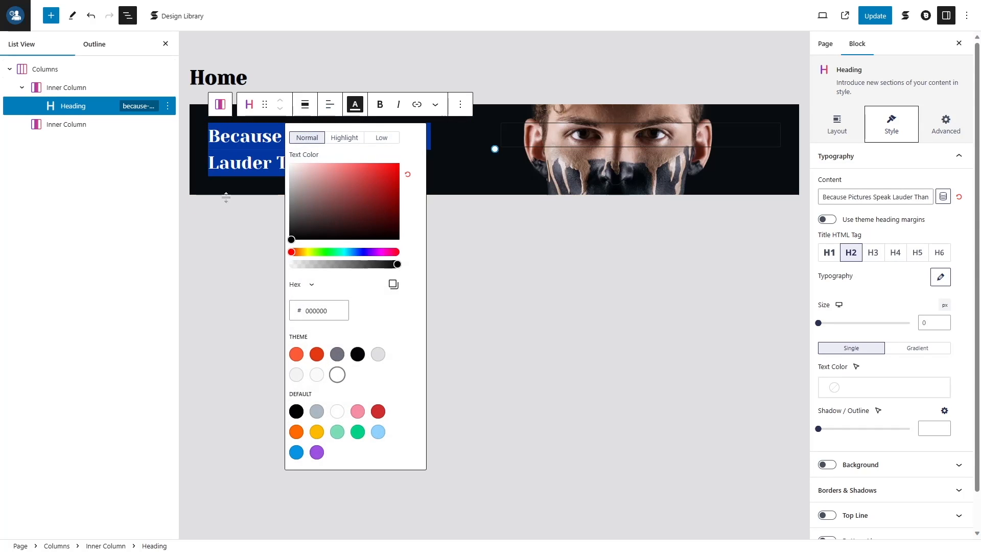
pyautogui.click(223, 198)
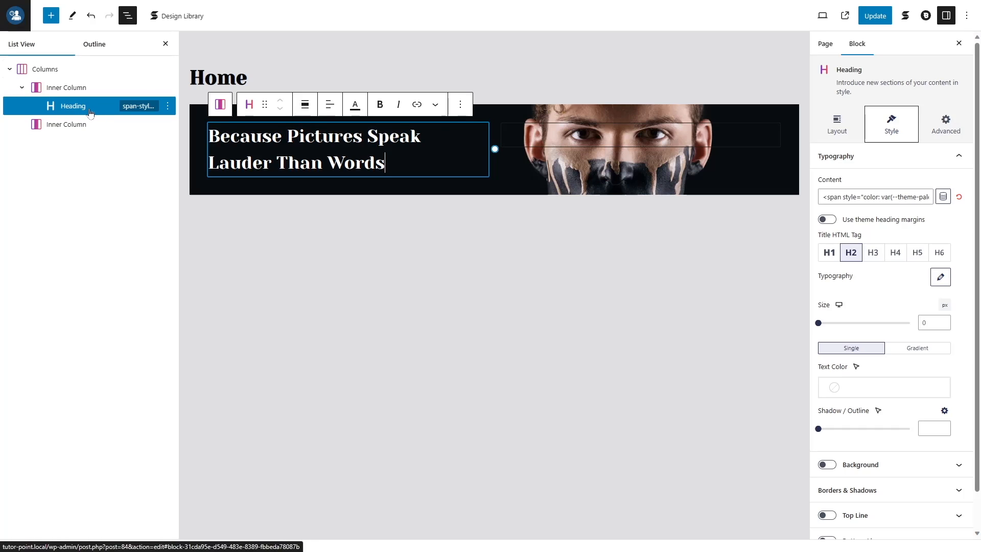
pyautogui.press('Escape')
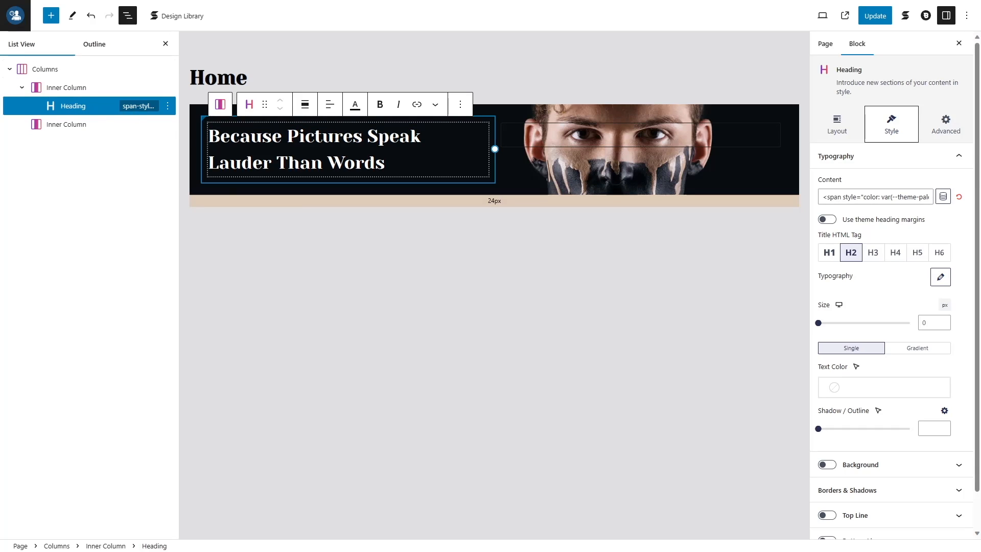
# Add a text block below the heading and paste in the Lorem ipsum paragraph copied from the demo page's hero
pyautogui.press('Return')
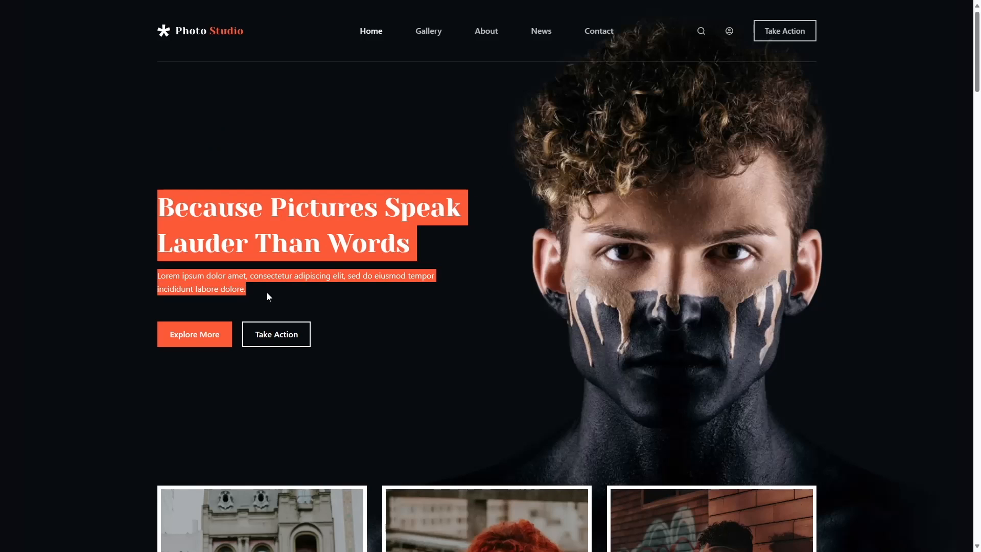
pyautogui.moveTo(260, 290); pyautogui.dragTo(163, 268)
pyautogui.rightClick(180, 279)
pyautogui.click(58, 221)
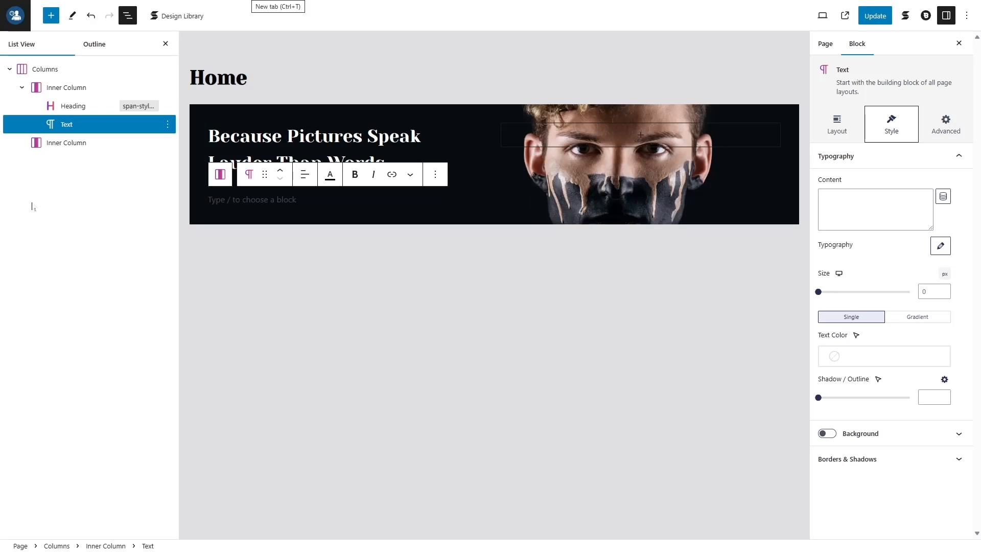
pyautogui.hotkey('ctrl', 'v')
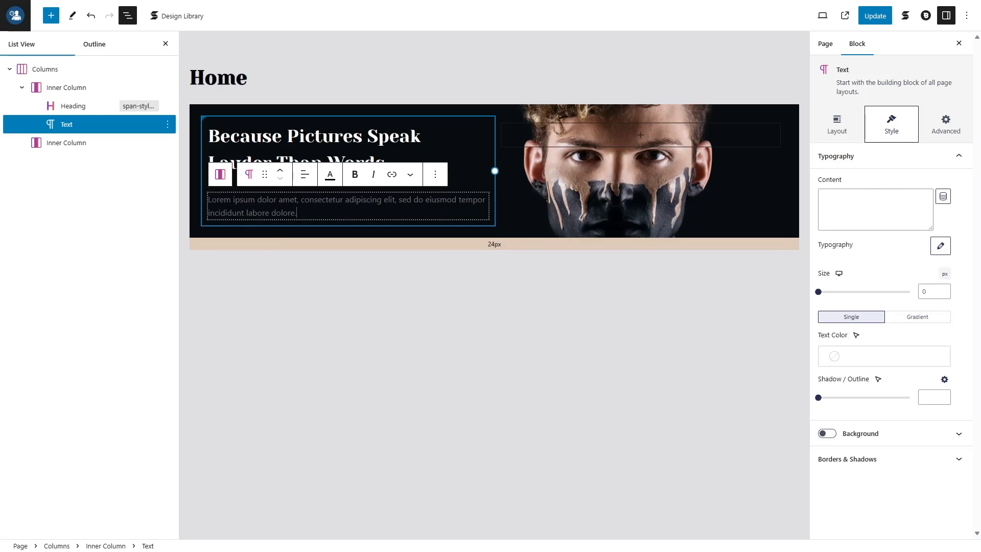
# Color the whole Lorem ipsum paragraph white using the theme palette
pyautogui.hotkey('ctrl', 'a')
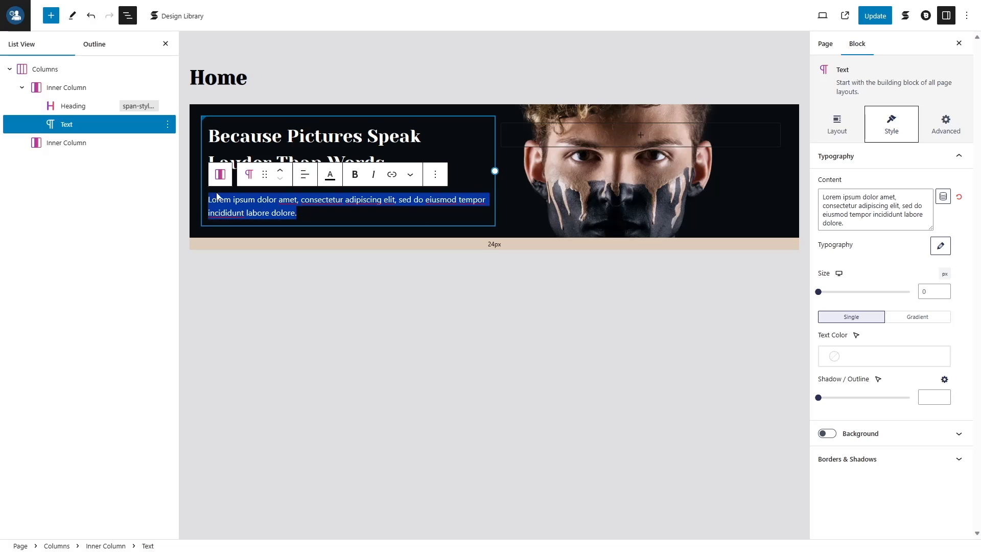
pyautogui.click(330, 174)
pyautogui.click(312, 445)
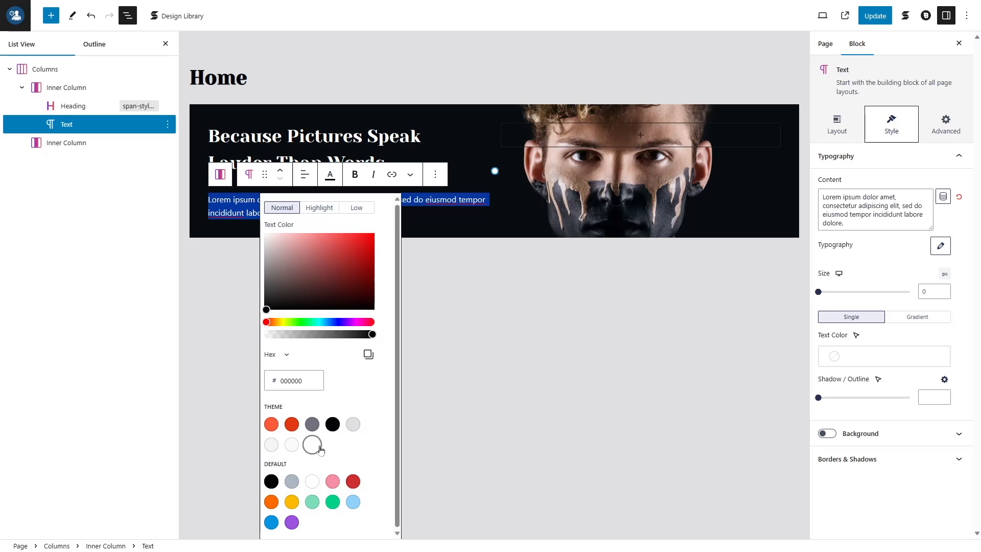
pyautogui.click(234, 251)
pyautogui.click(399, 117)
pyautogui.click(296, 213)
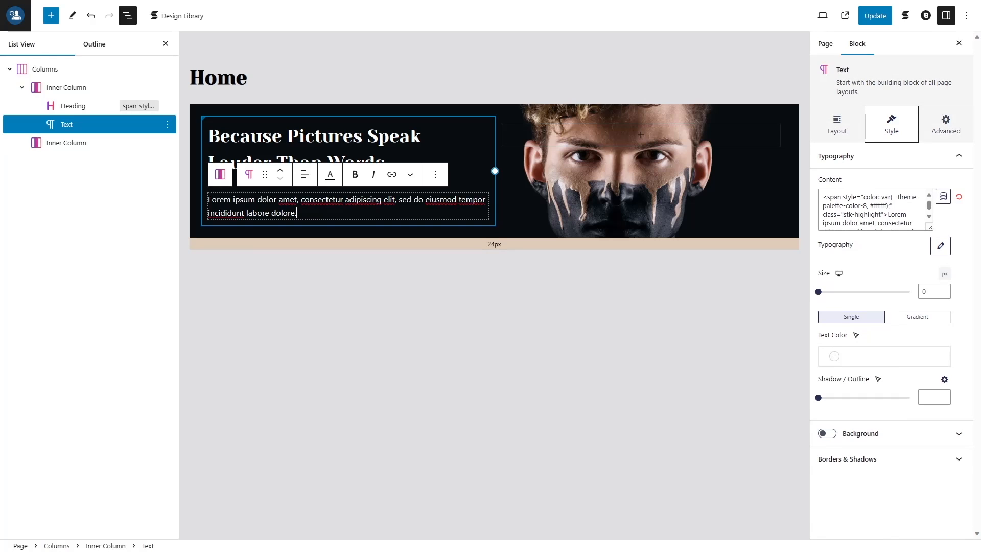
# Start a new line below the paragraph and insert a Stackable Button block there
pyautogui.press('Return')
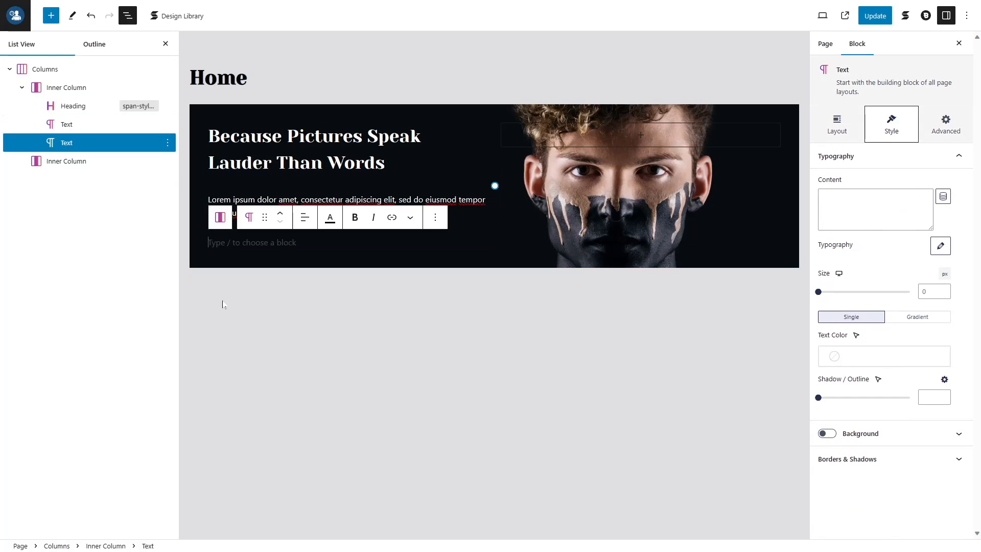
pyautogui.click(51, 15)
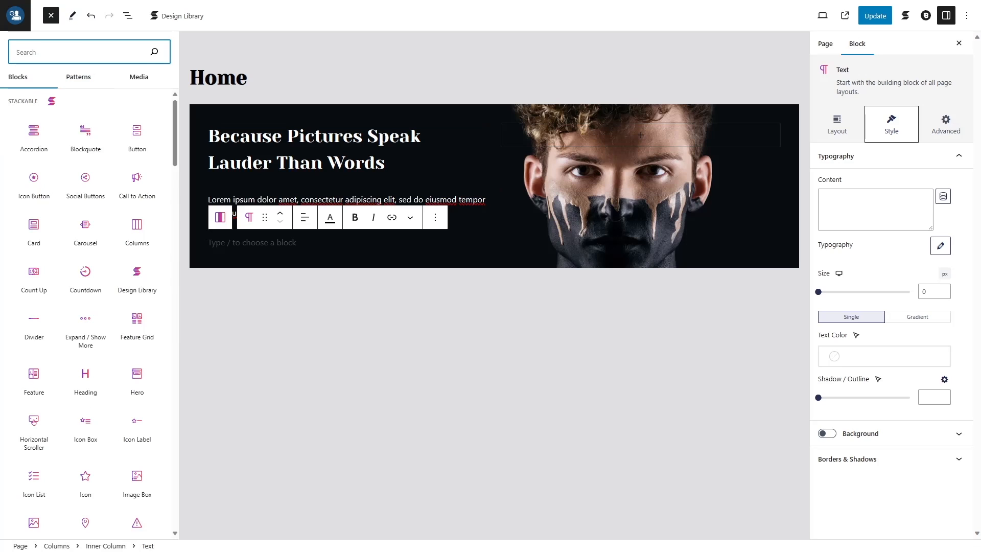
pyautogui.write('button')
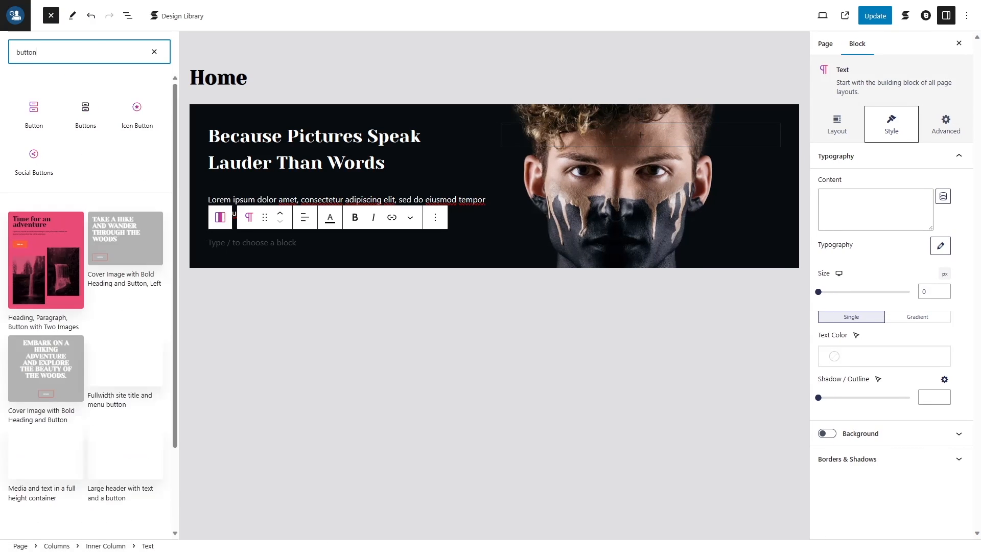
pyautogui.write(' group')
pyautogui.click(90, 109)
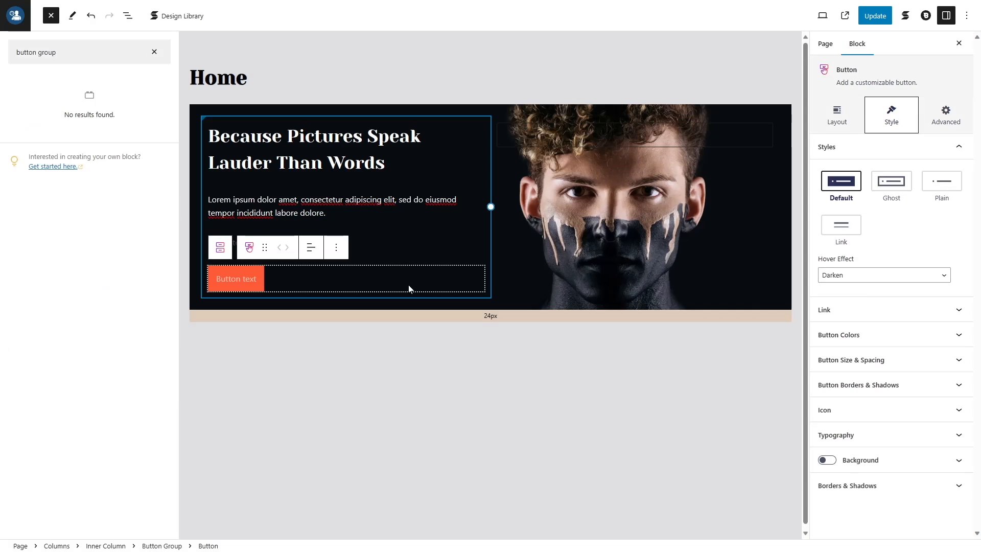
# Label the button "Explore More" and add a second button labelled "Take Action" to the same button group
pyautogui.click(240, 280)
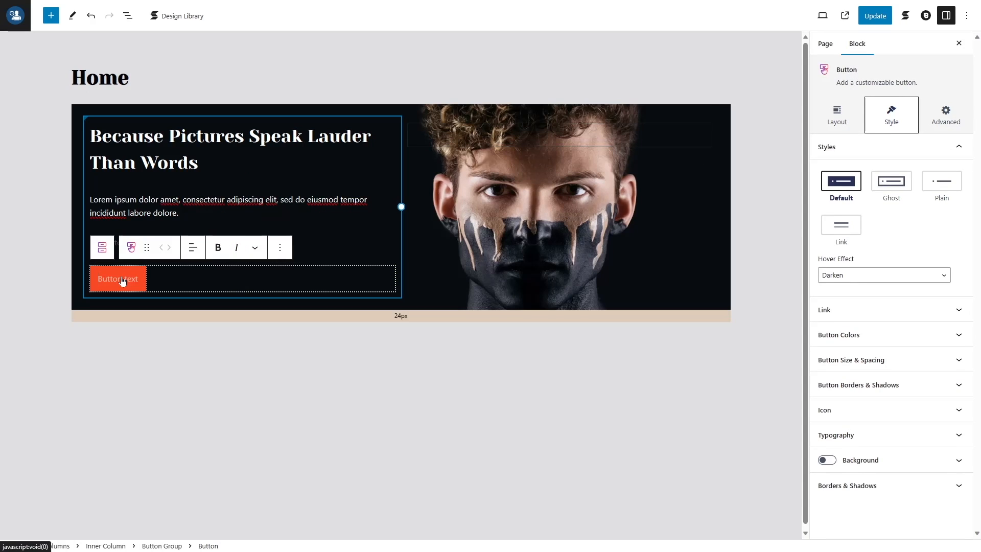
pyautogui.click(202, 274)
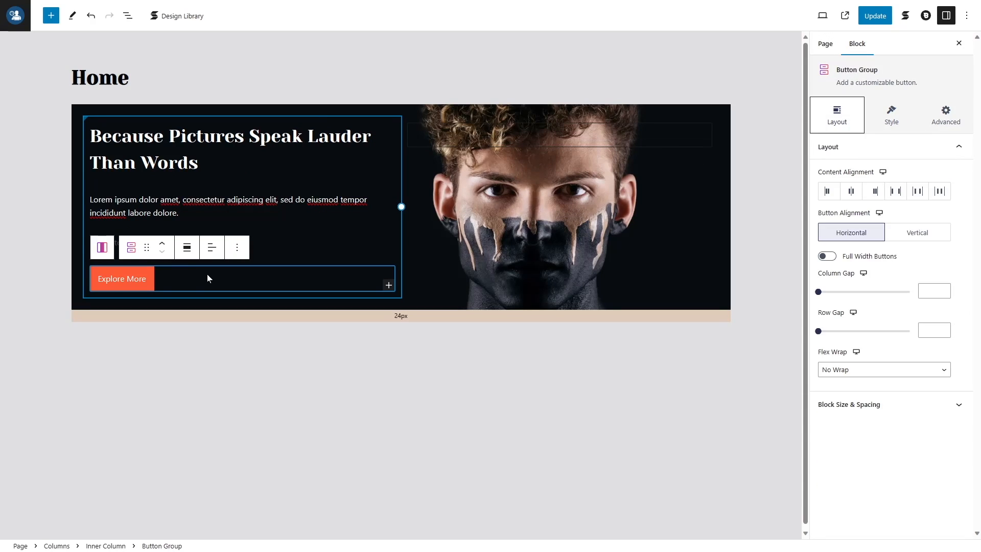
pyautogui.click(388, 286)
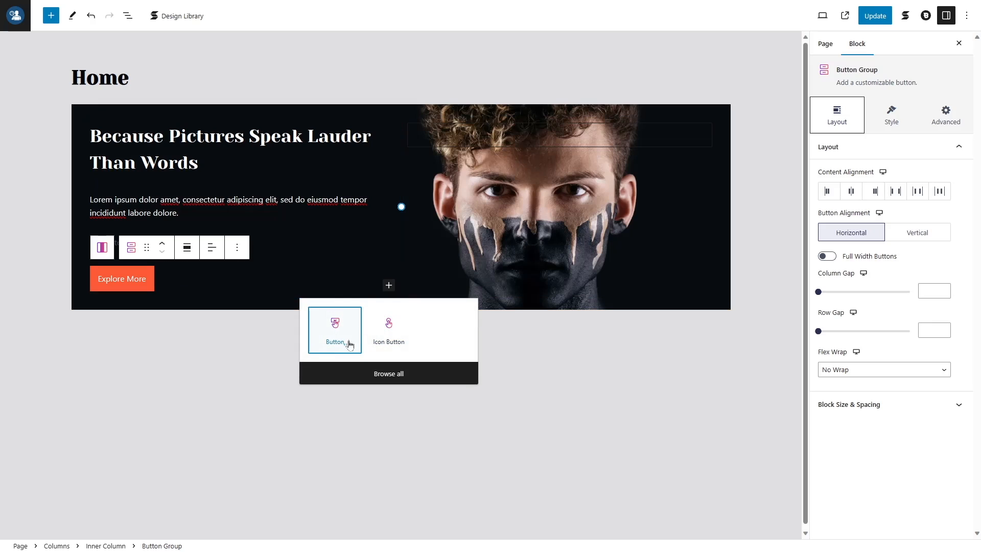
pyautogui.click(333, 335)
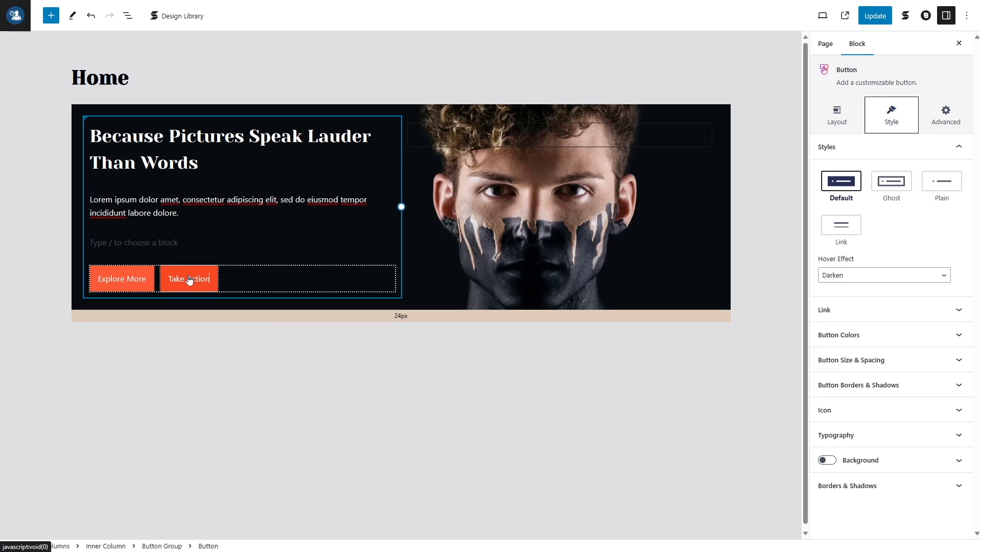
# Give the Take Action button the Ghost style and set its text color to White
pyautogui.click(899, 186)
pyautogui.click(891, 147)
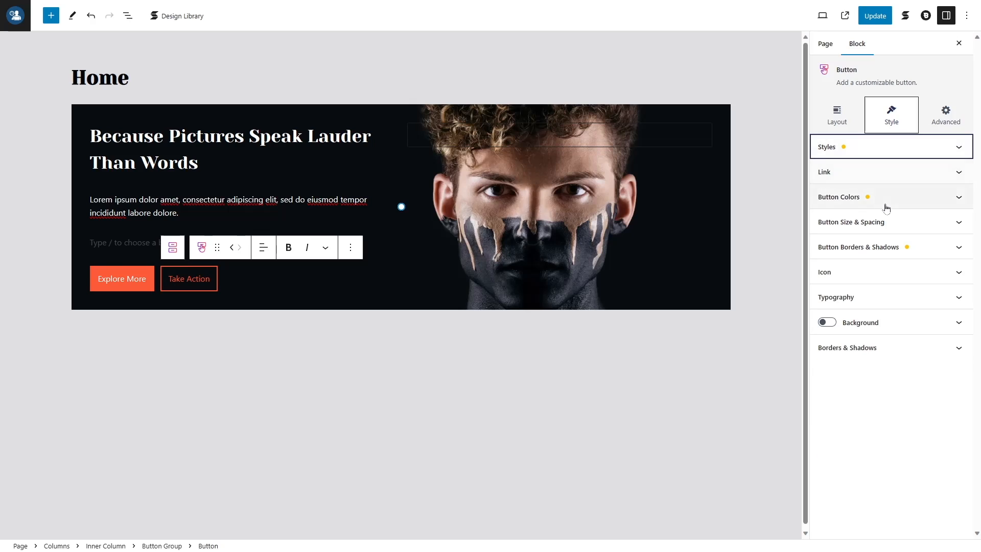
pyautogui.click(849, 199)
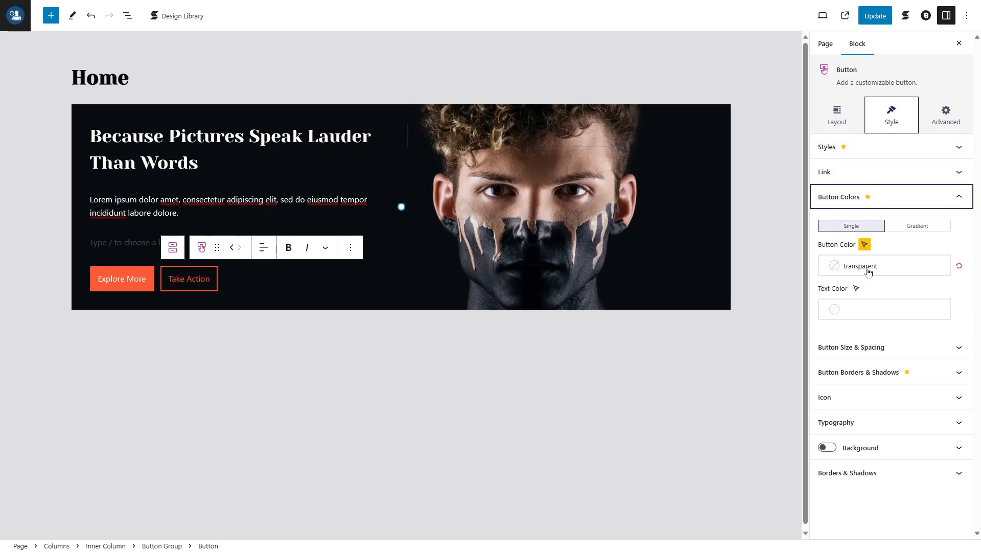
pyautogui.click(880, 318)
pyautogui.click(716, 284)
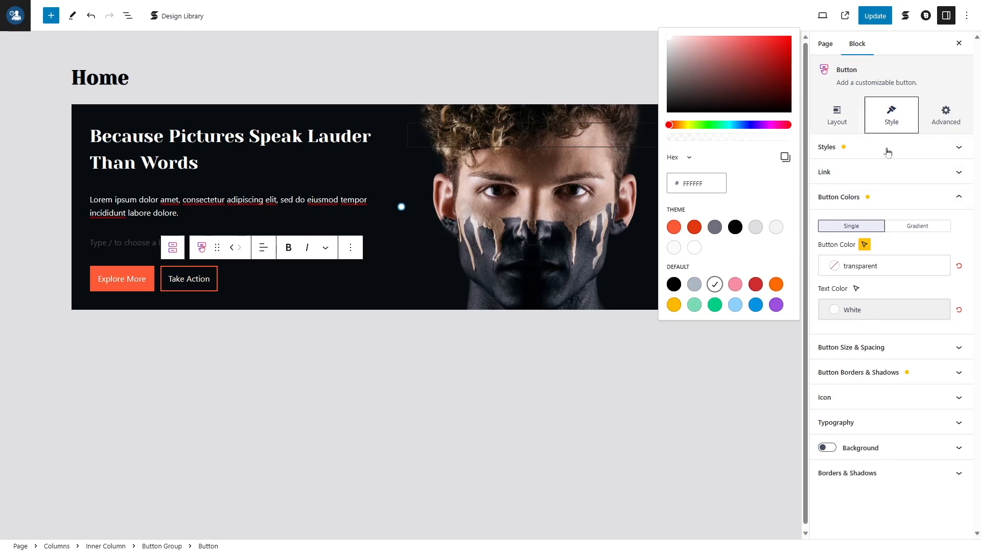
# Set the Take Action button's border color to the theme's white, Palette Color 8
pyautogui.click(930, 203)
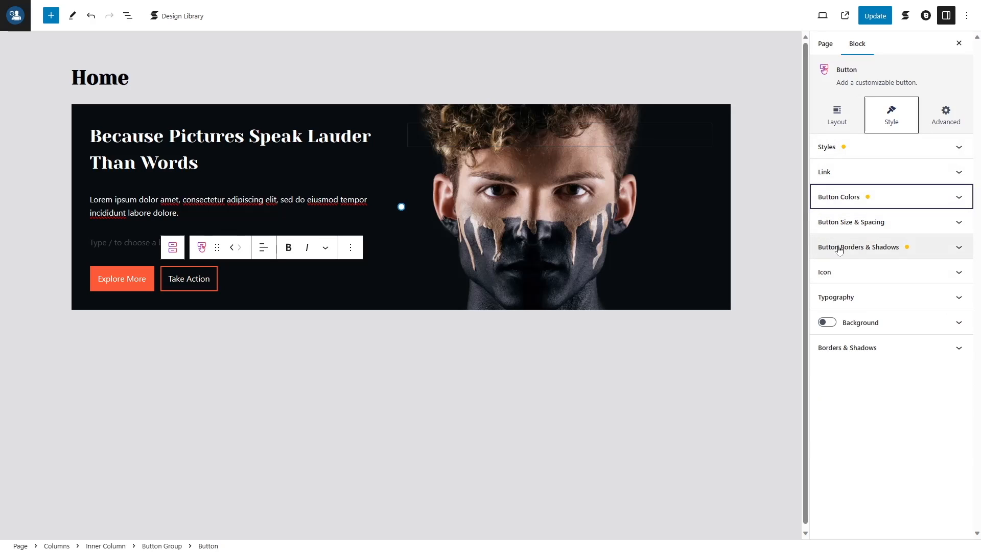
pyautogui.click(863, 249)
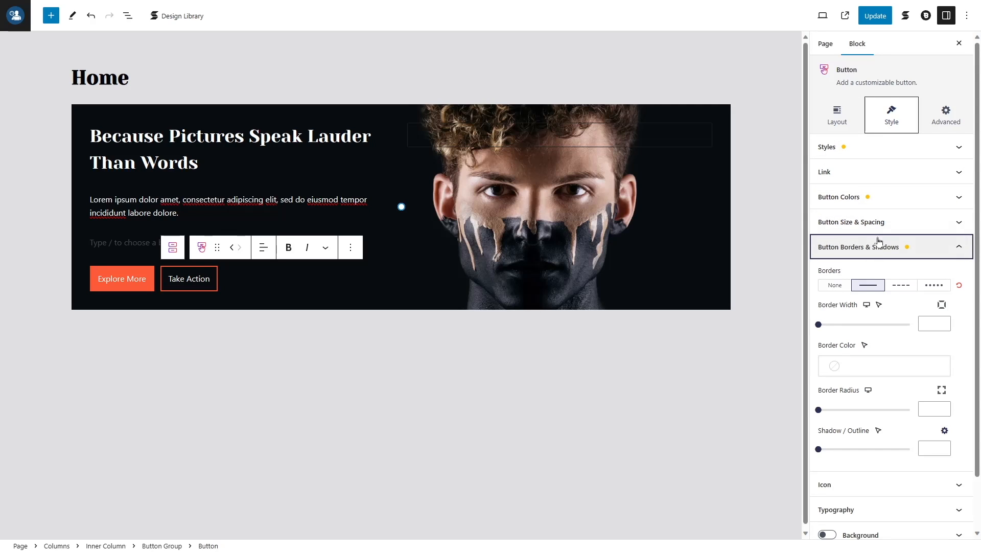
pyautogui.click(869, 371)
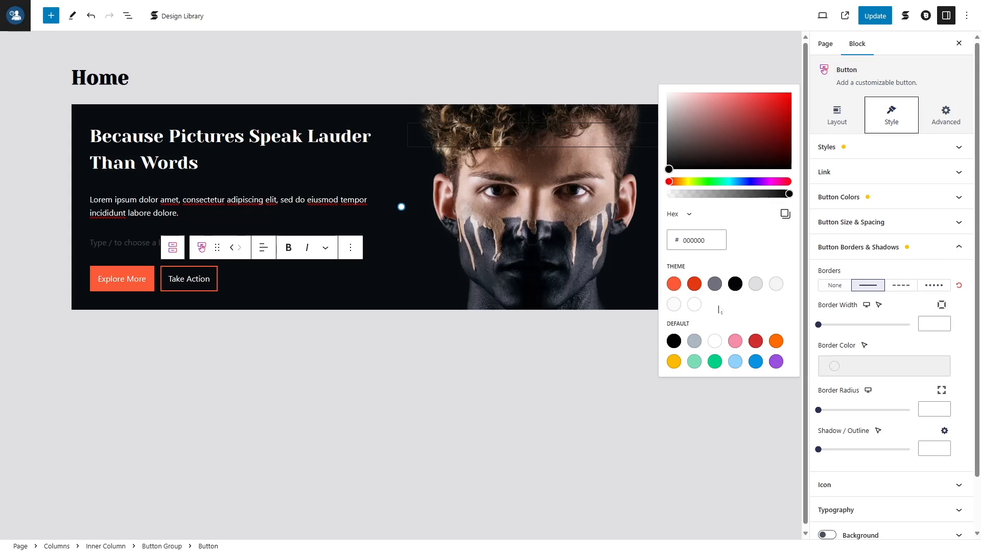
pyautogui.click(755, 286)
pyautogui.click(695, 305)
pyautogui.click(900, 368)
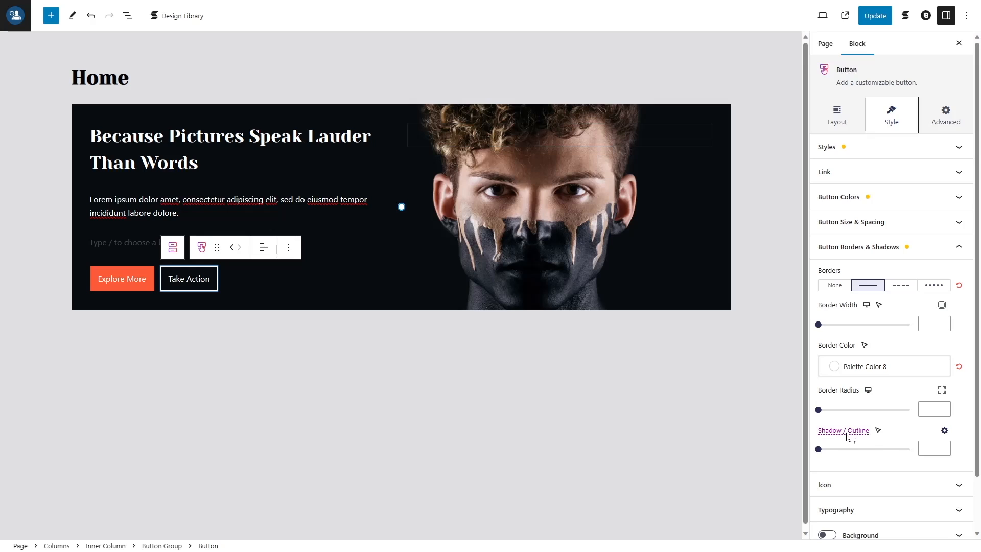
# Set the Take Action button's right and left margins to 25 px each
pyautogui.click(839, 119)
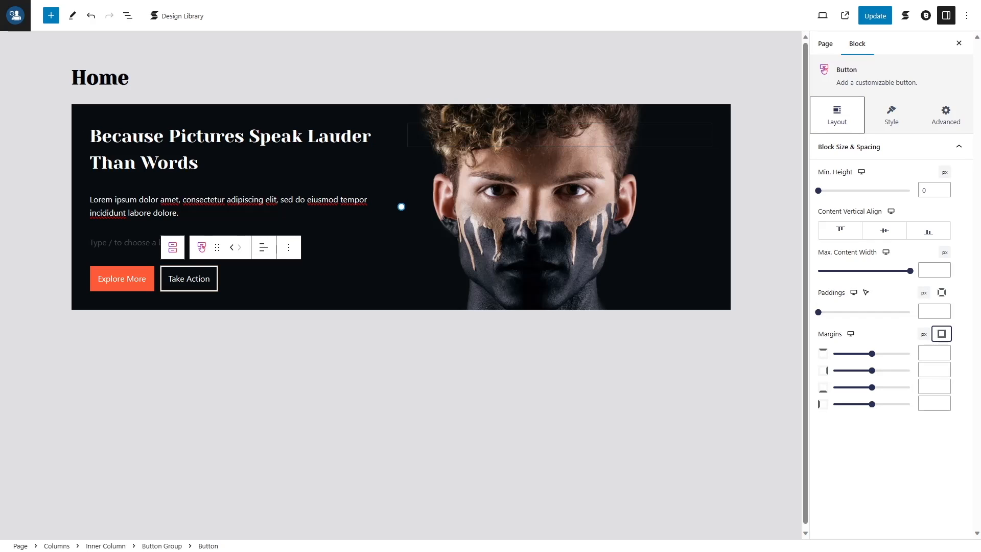
pyautogui.click(934, 370)
pyautogui.write('25')
pyautogui.click(934, 403)
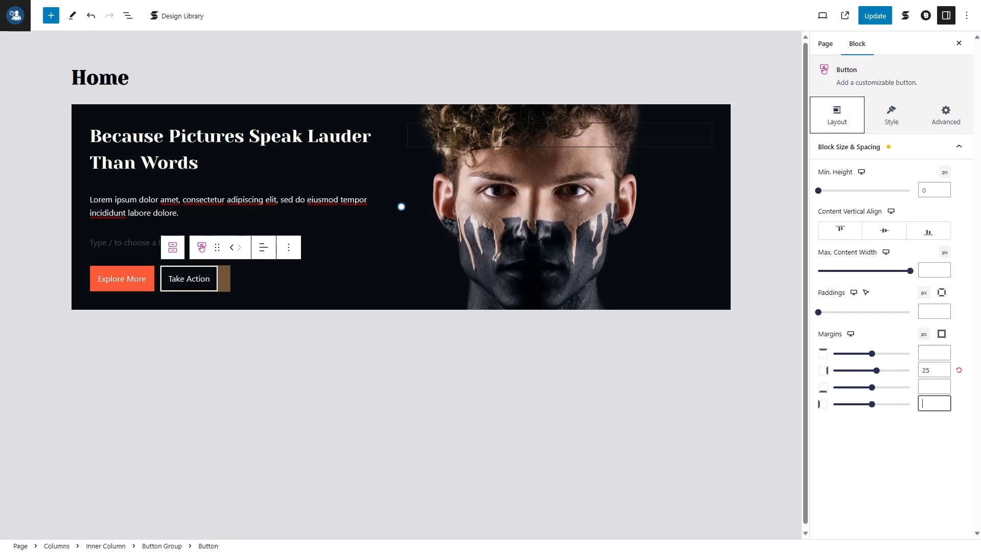
pyautogui.write('25')
pyautogui.click(639, 429)
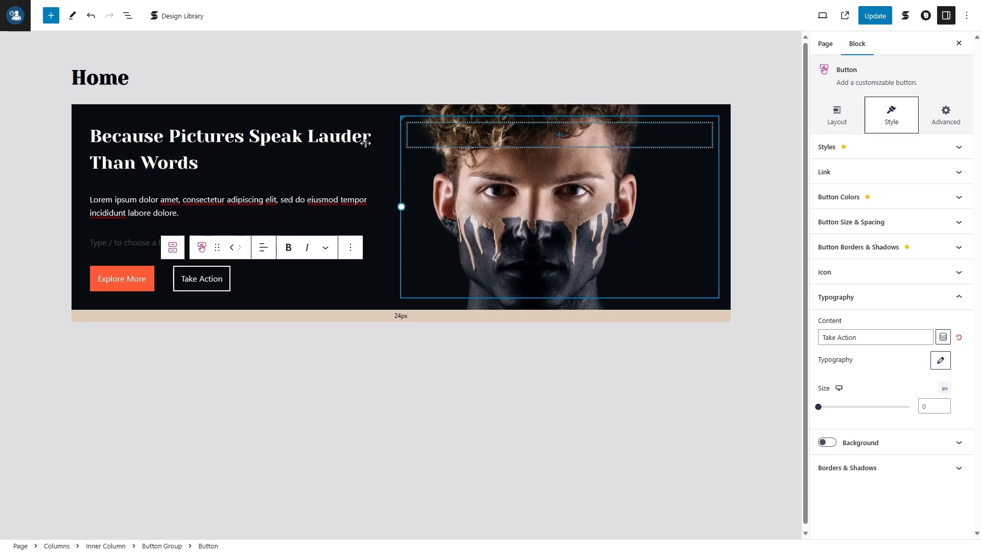
# Set the hero Columns block's width to Align Full and its content width to the centered option
pyautogui.click(132, 18)
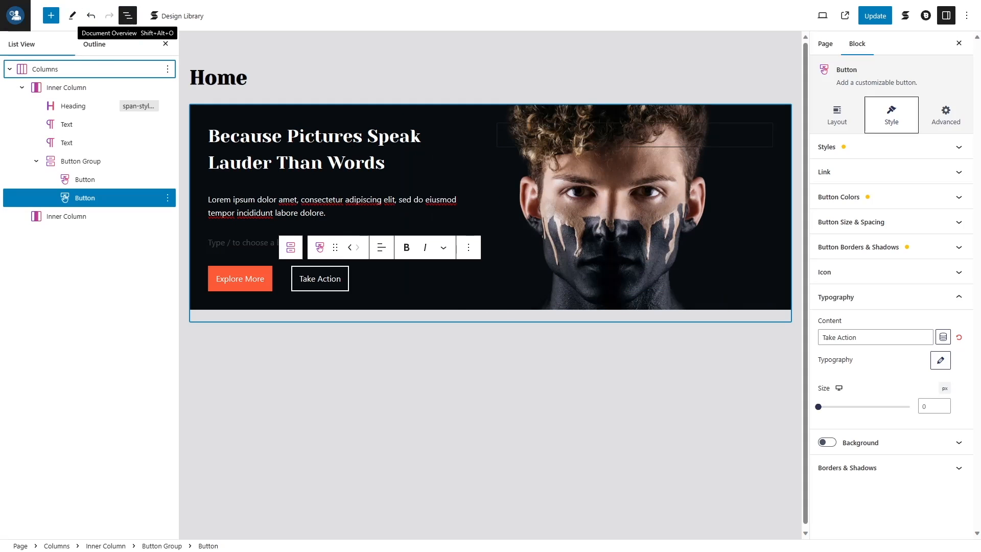
pyautogui.click(37, 72)
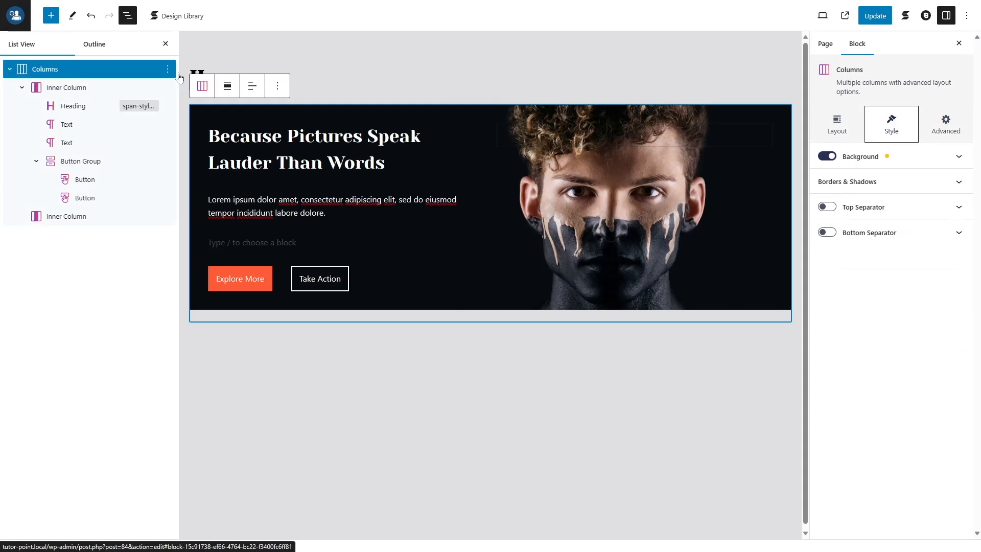
pyautogui.click(837, 124)
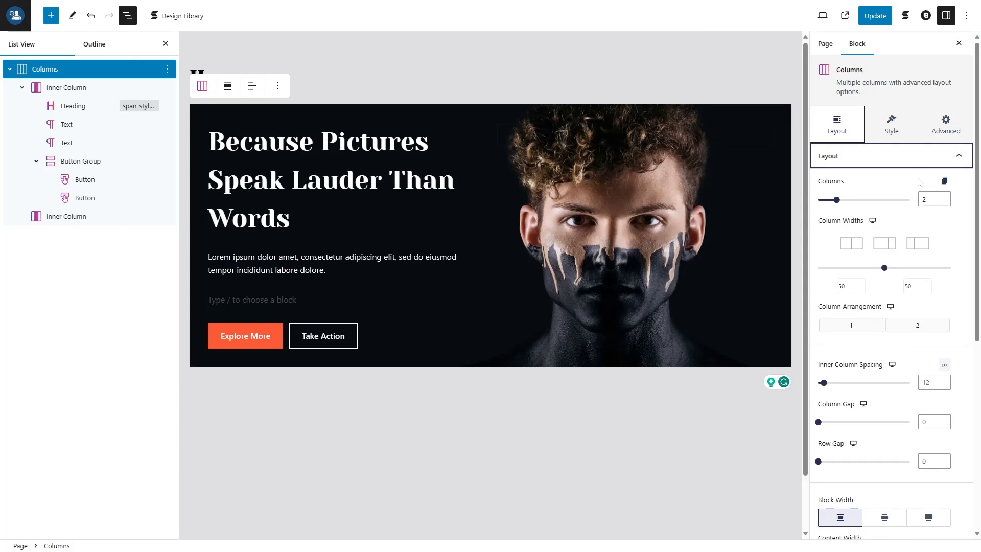
pyautogui.scroll(-5, 919, 183)
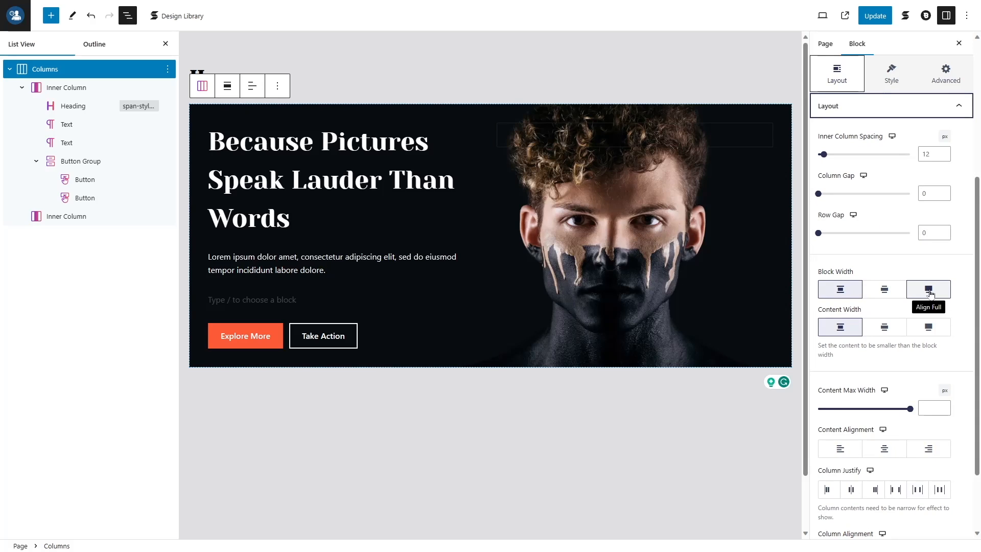
pyautogui.click(933, 291)
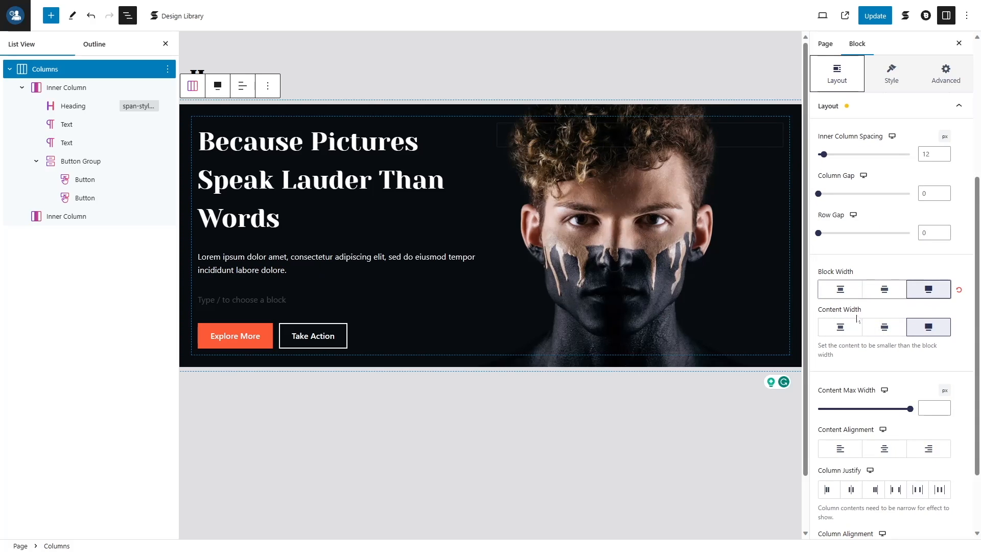
pyautogui.click(841, 338)
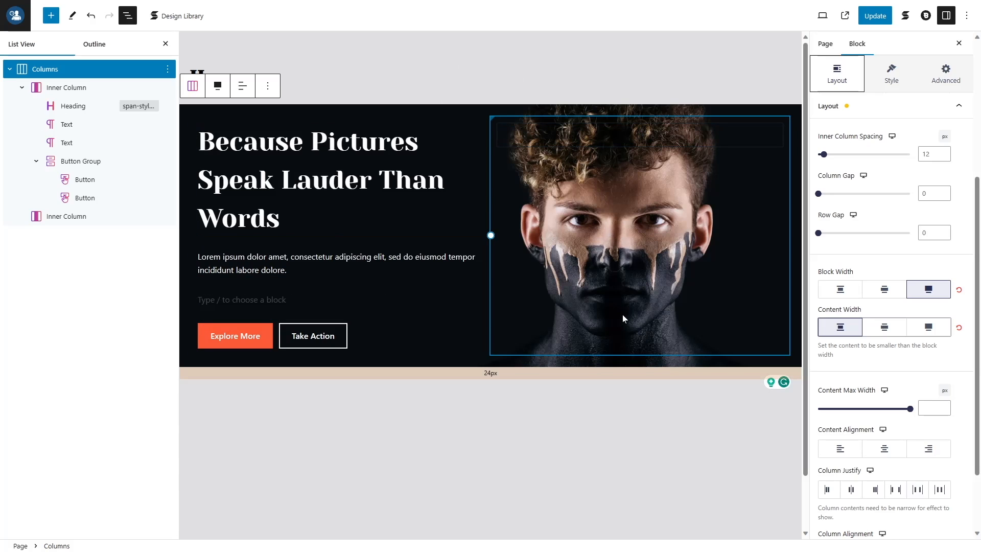
# Set the Columns block's minimum height to 100 px and align its content vertically to the center
pyautogui.click(930, 107)
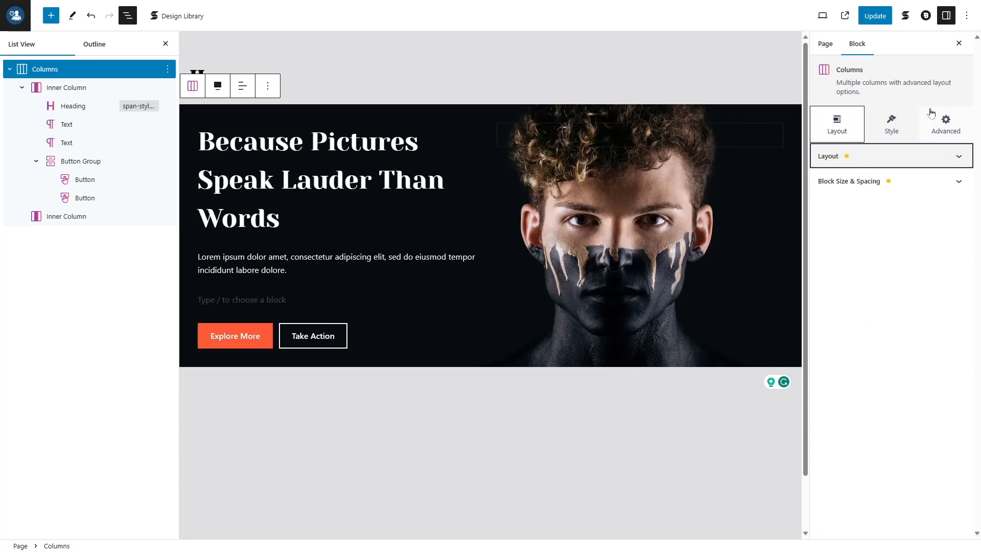
pyautogui.click(882, 185)
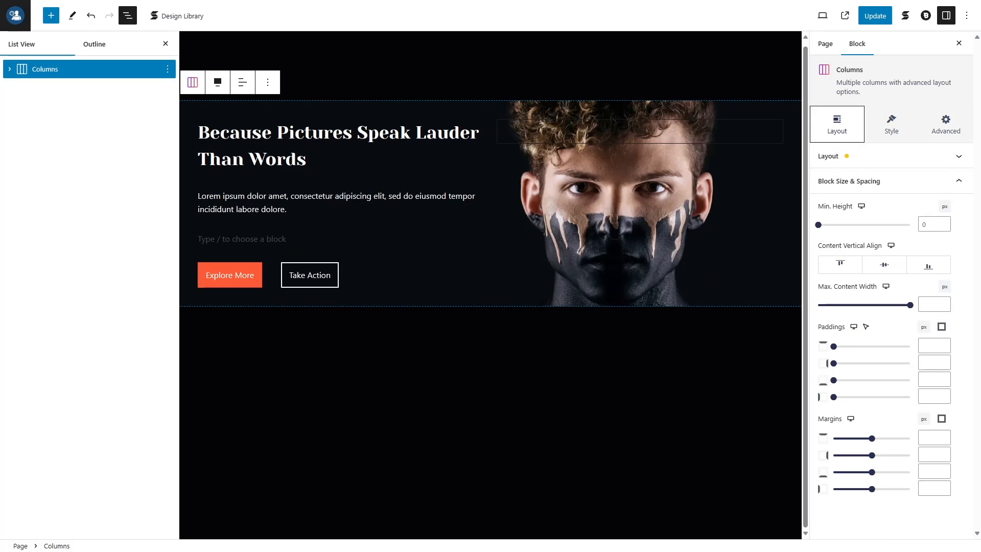
pyautogui.moveTo(819, 228); pyautogui.dragTo(881, 231)
pyautogui.doubleClick(930, 224)
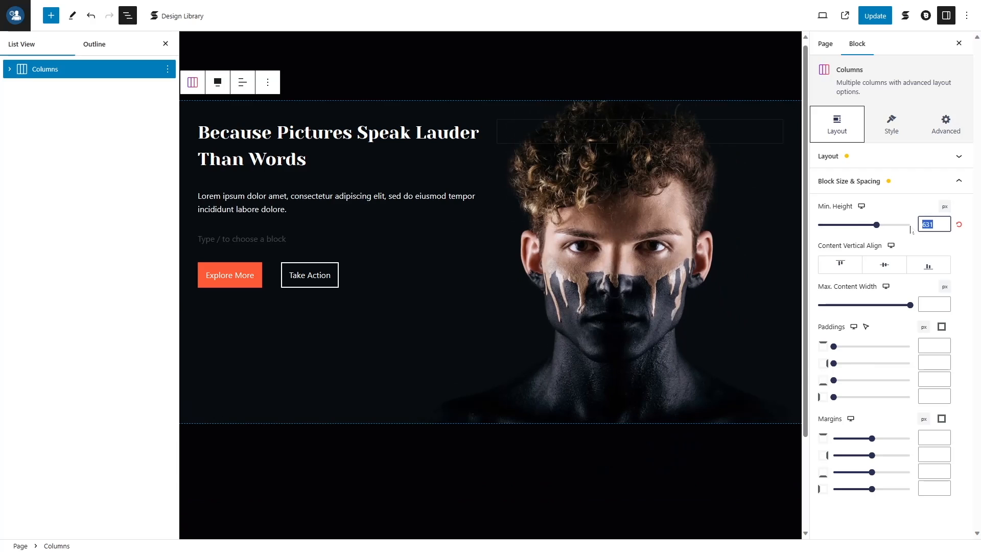
pyautogui.write('100')
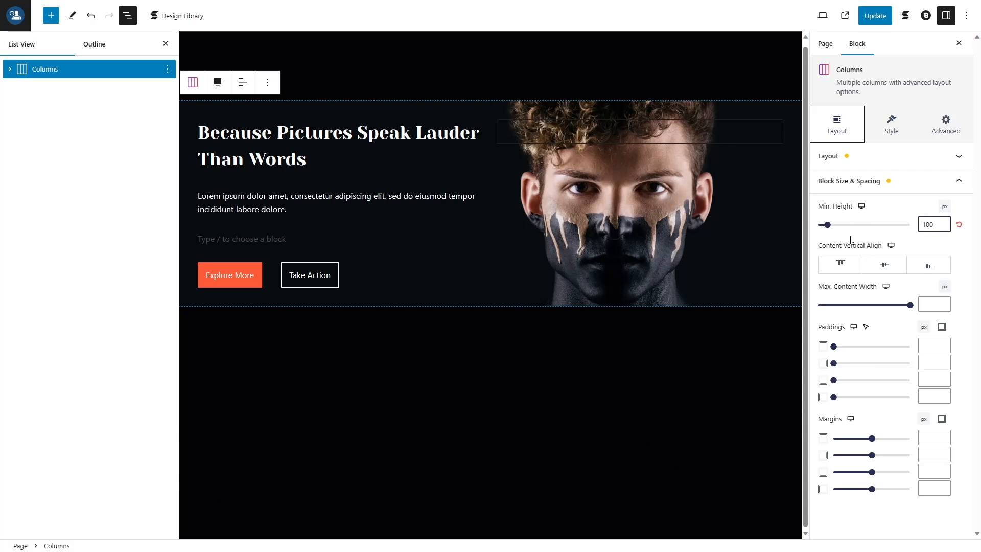
pyautogui.click(882, 268)
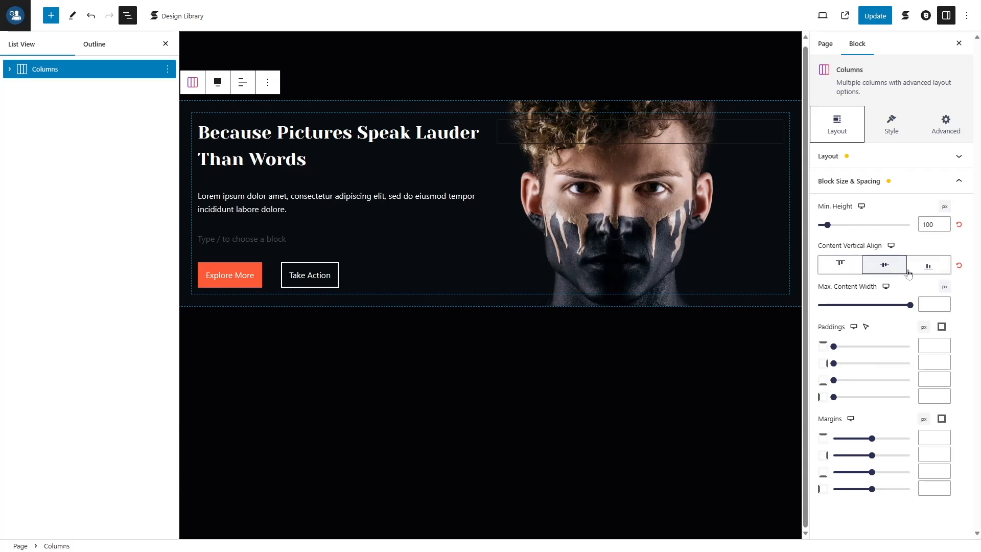
# Set the Columns block's desktop padding to 270 px top and 300 px bottom, and its bottom margin to 0
pyautogui.click(934, 345)
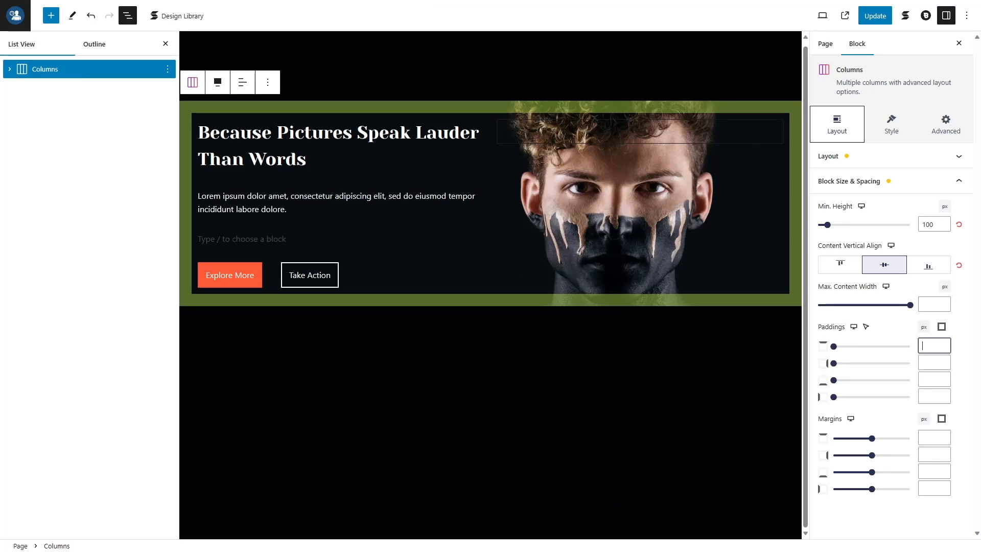
pyautogui.write('270')
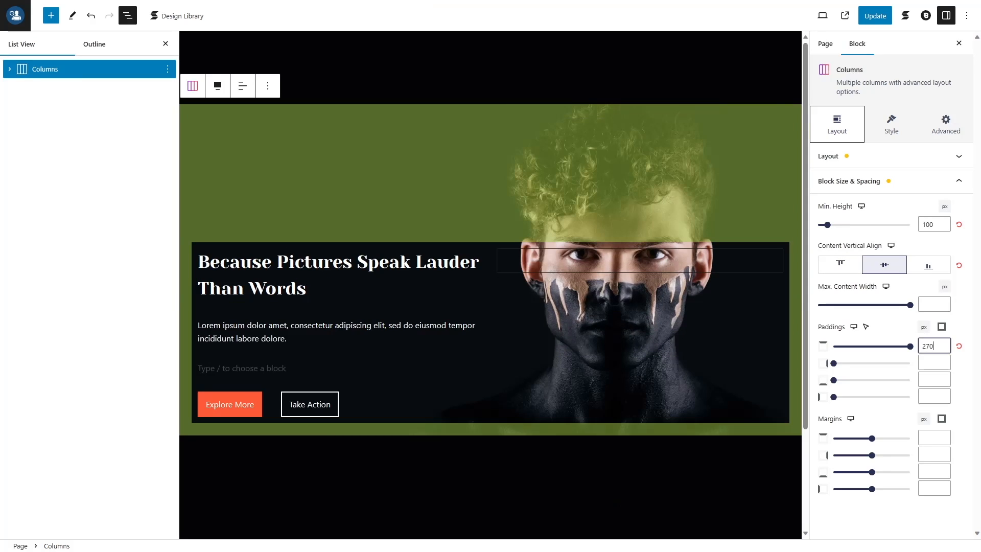
pyautogui.click(934, 379)
pyautogui.write('200')
pyautogui.click(923, 379)
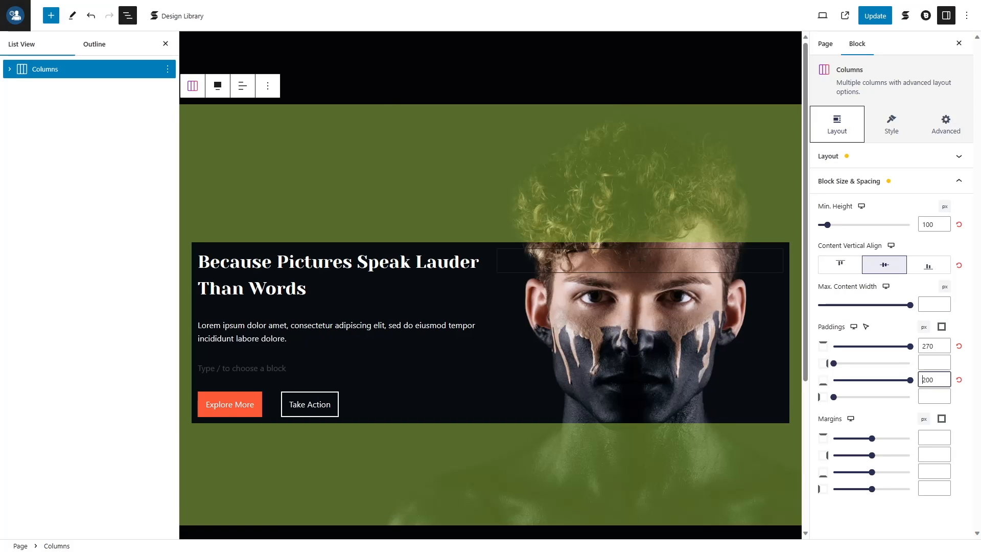
pyautogui.write('3')
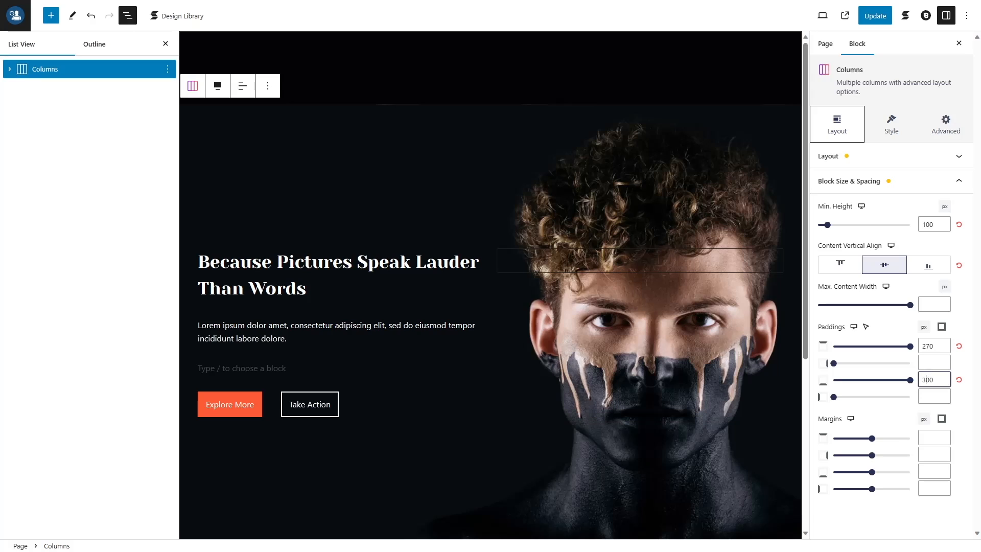
pyautogui.click(923, 471)
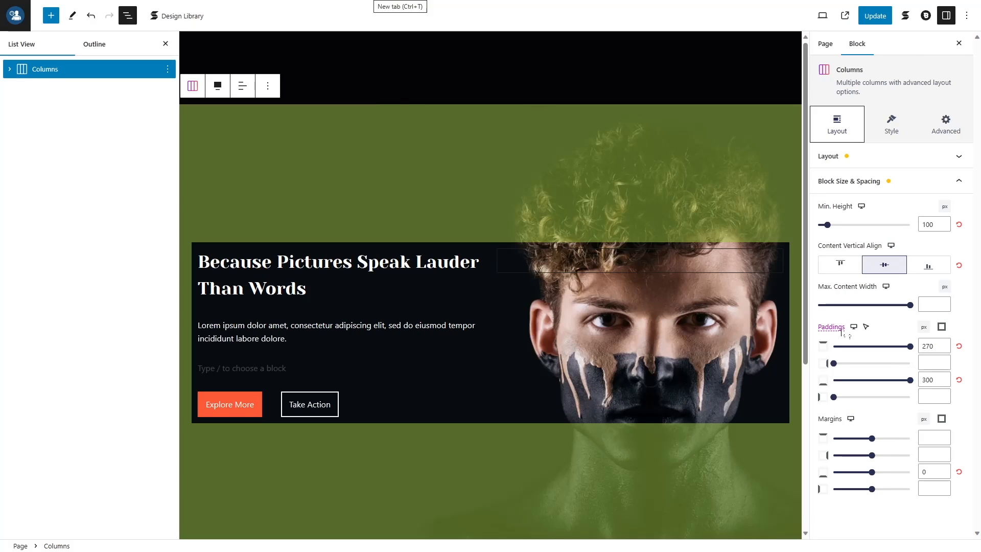
# Set the Columns block's tablet padding to 250 px at both top and bottom
pyautogui.click(854, 327)
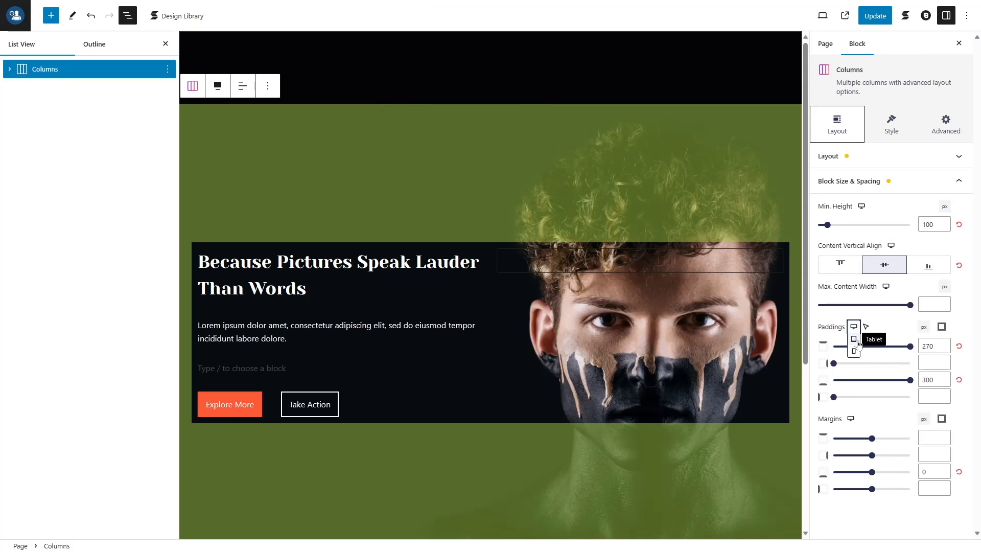
pyautogui.click(855, 340)
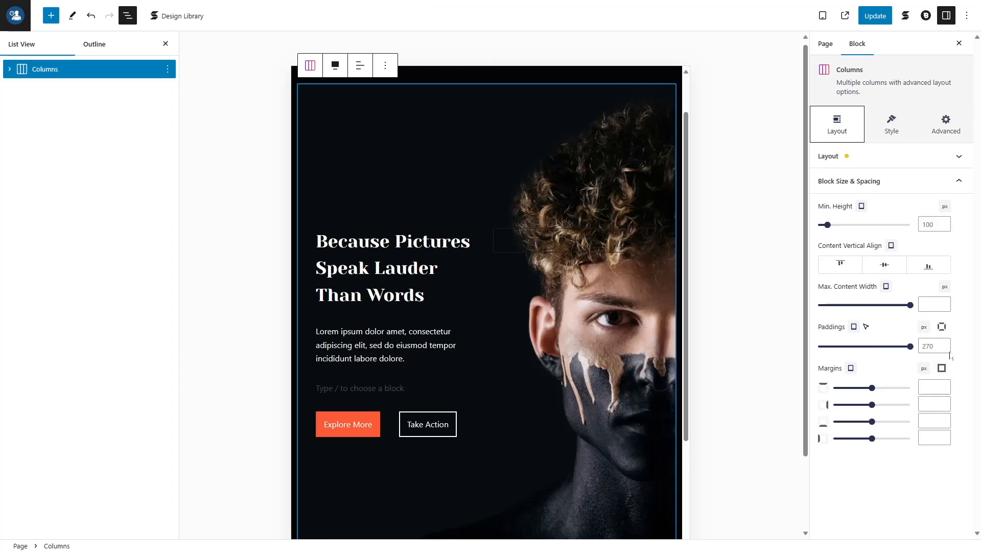
pyautogui.click(942, 327)
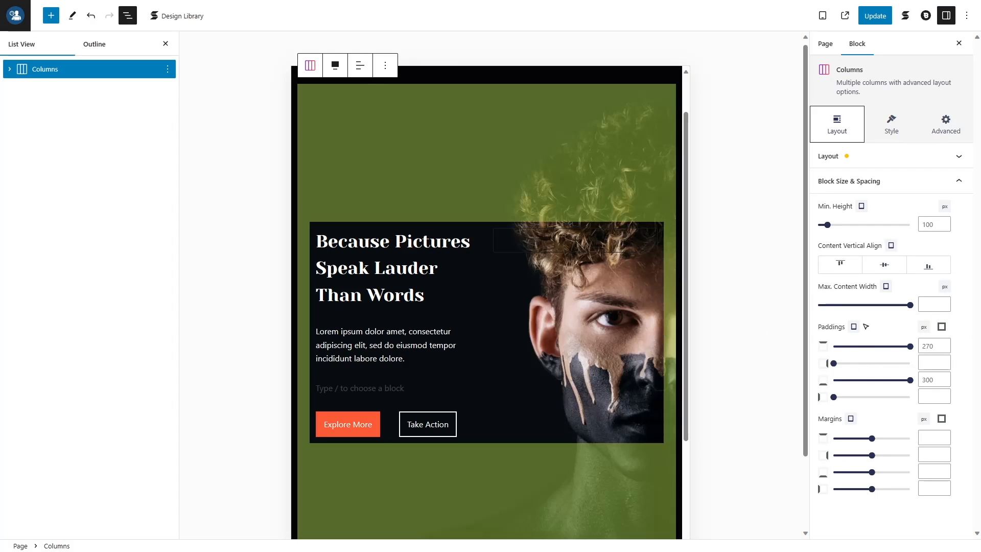
pyautogui.click(934, 346)
pyautogui.write('250')
pyautogui.click(934, 379)
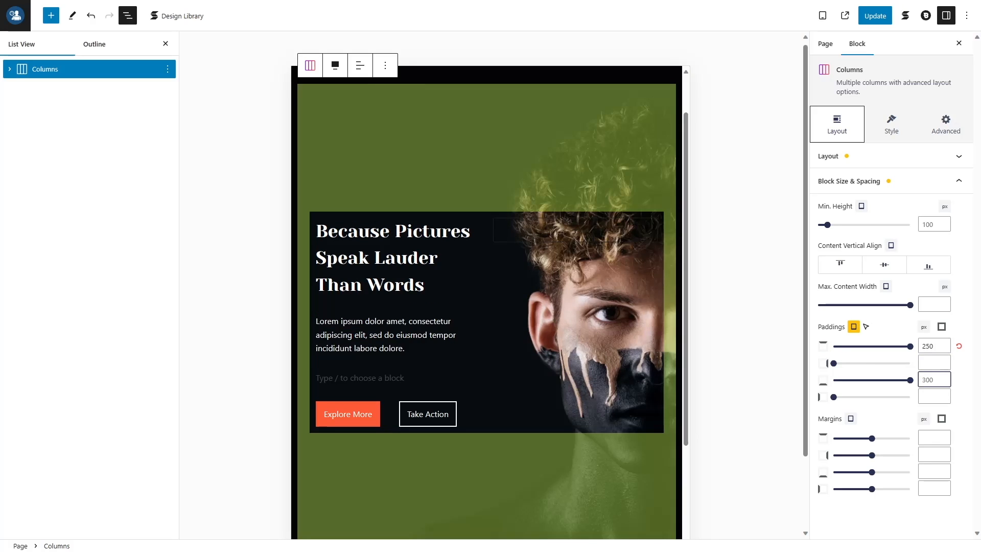
pyautogui.write('250')
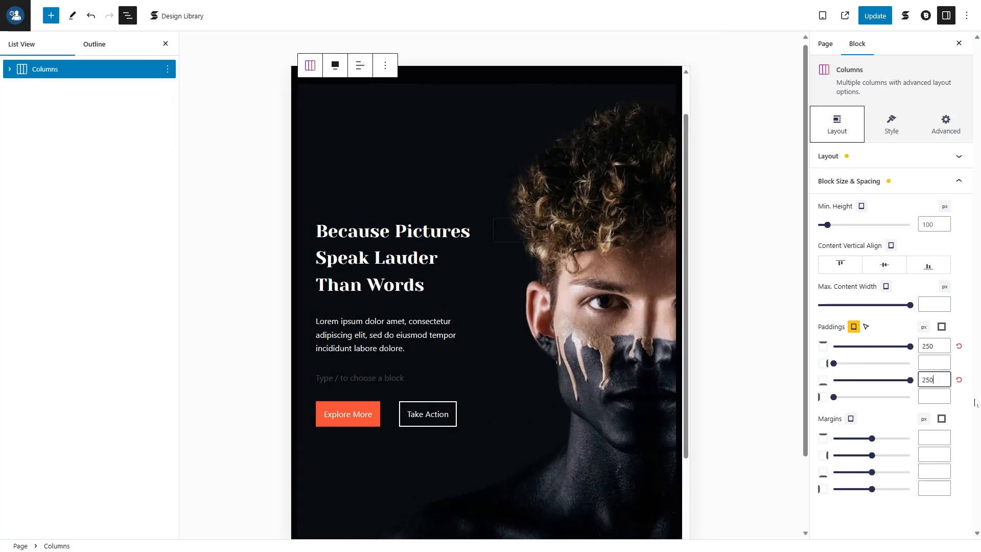
# Set the Columns block's mobile padding to 190 px top and 240 px bottom, and update the page from the desktop view
pyautogui.click(854, 339)
pyautogui.click(923, 346)
pyautogui.write('190')
pyautogui.click(935, 380)
pyautogui.write('240')
pyautogui.moveTo(854, 326)
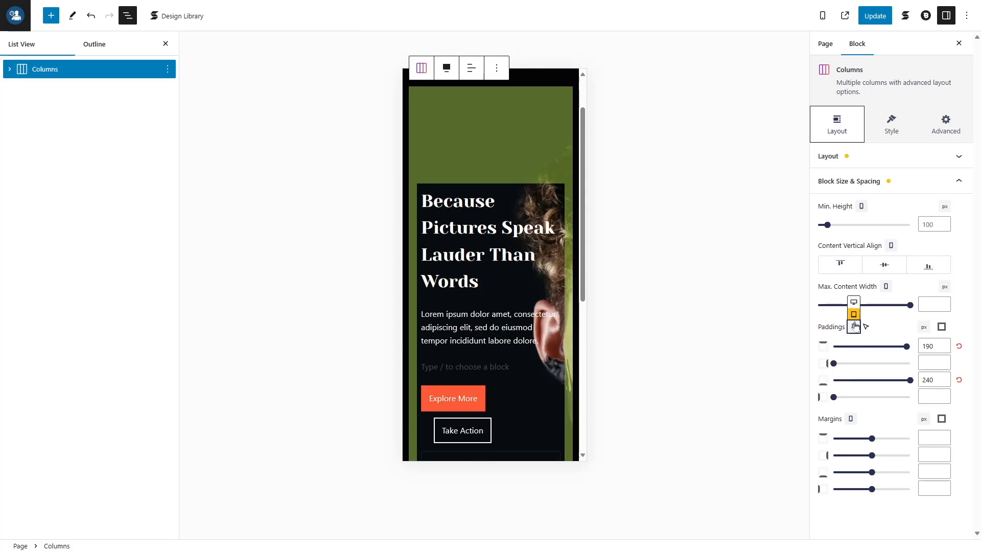
pyautogui.click(854, 303)
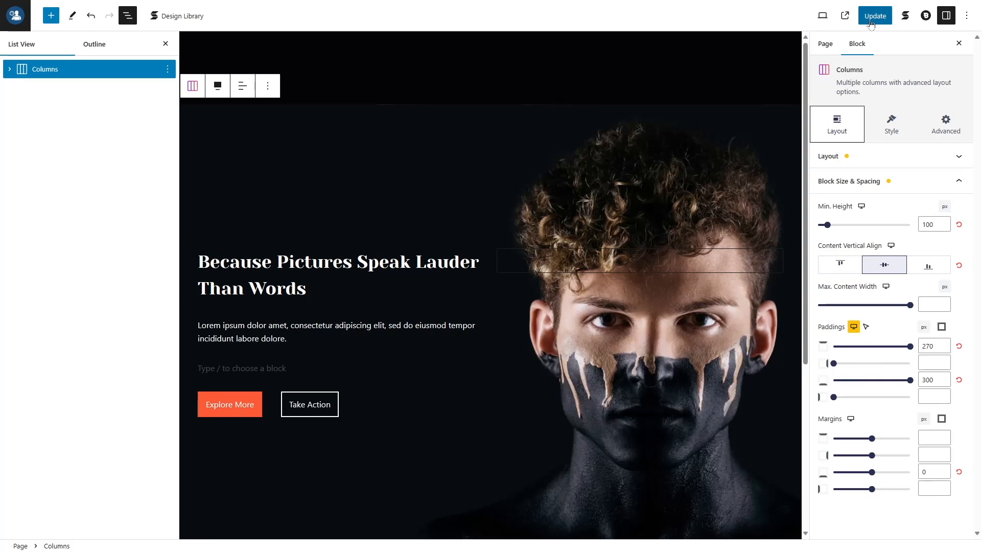
pyautogui.click(874, 17)
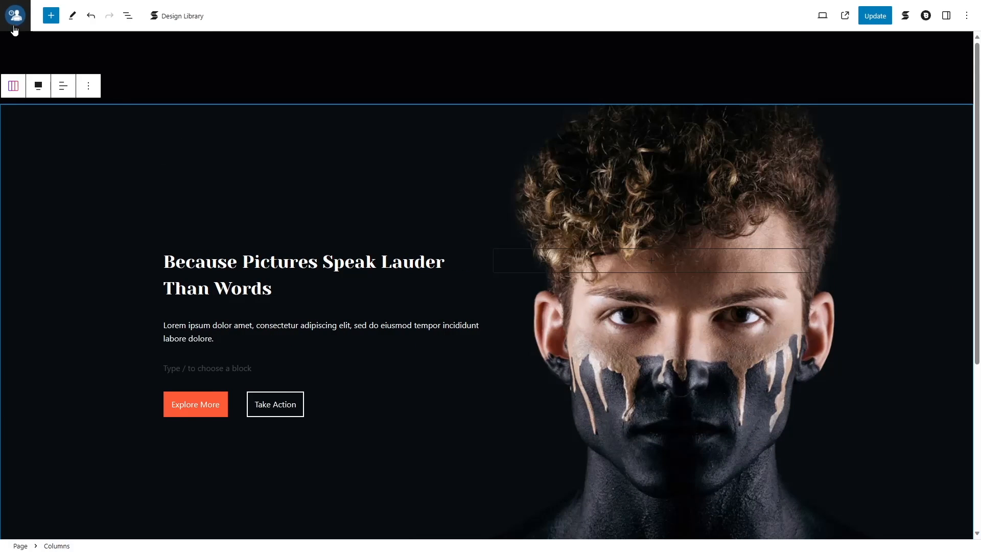
# Set the Columns block's background image to position Bottom Center, repeat No-Repeat and size Contain
pyautogui.click(947, 15)
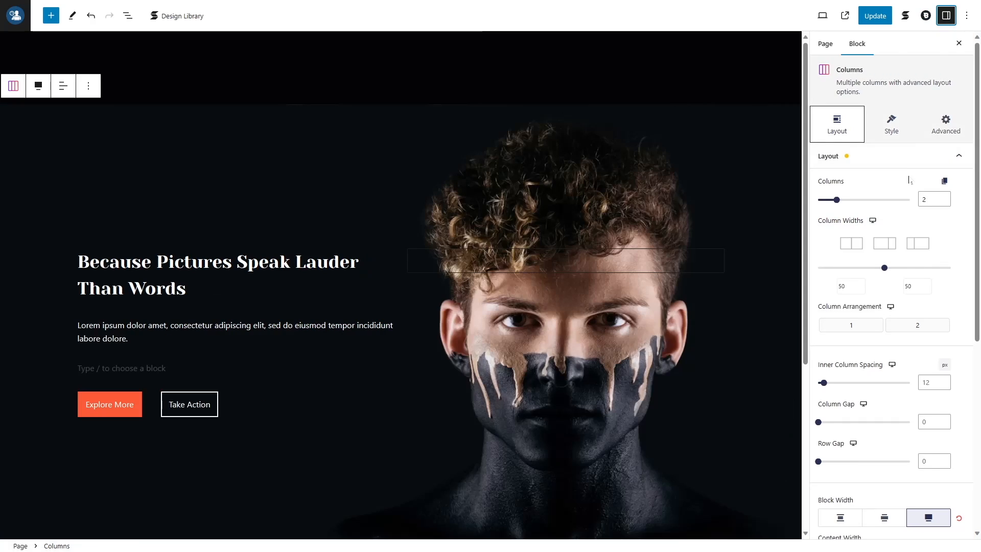
pyautogui.click(891, 134)
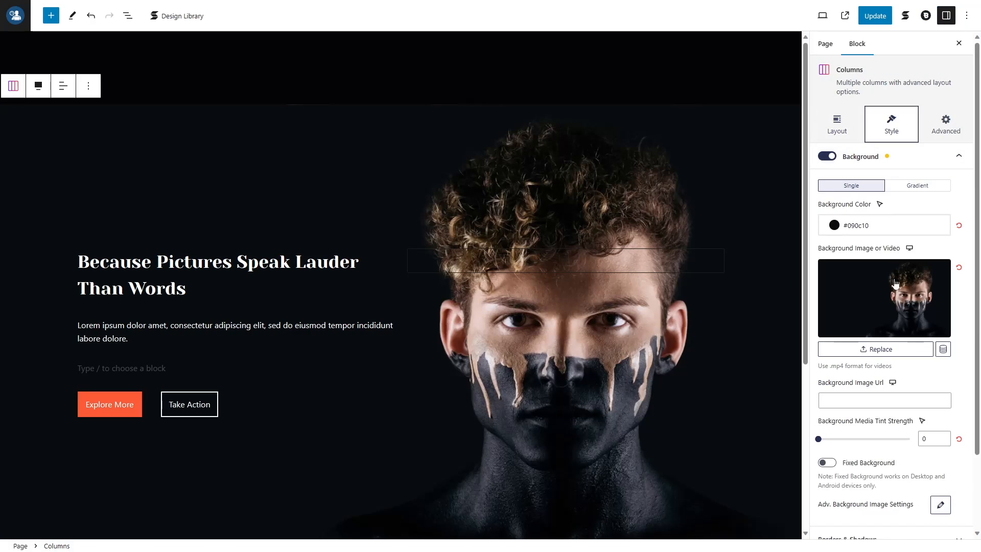
pyautogui.scroll(-2, 885, 409)
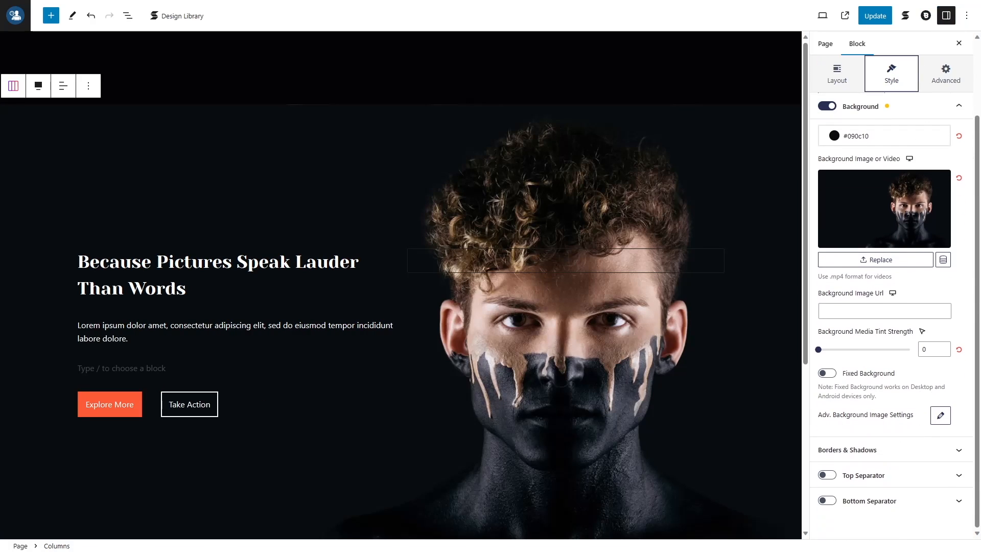
pyautogui.click(941, 415)
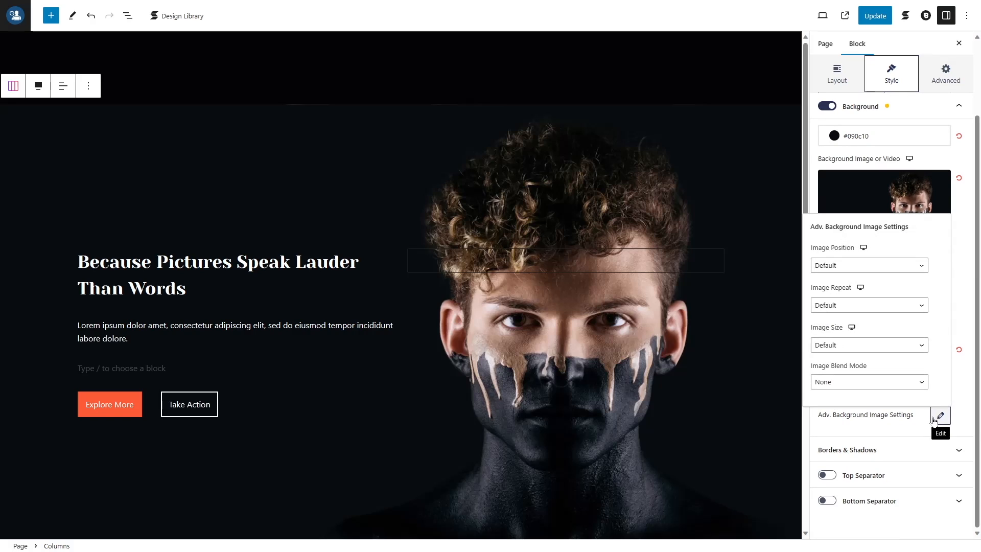
pyautogui.click(850, 267)
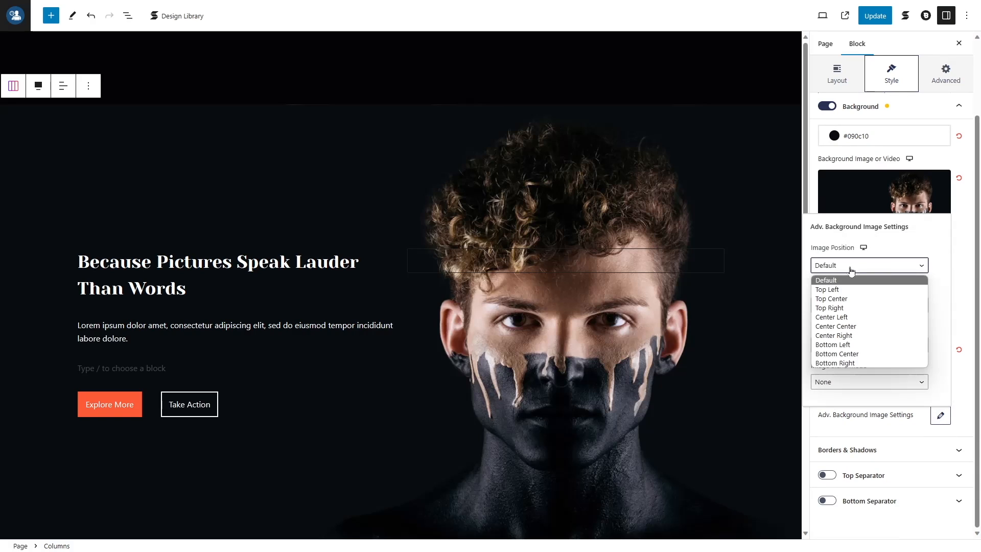
pyautogui.click(849, 353)
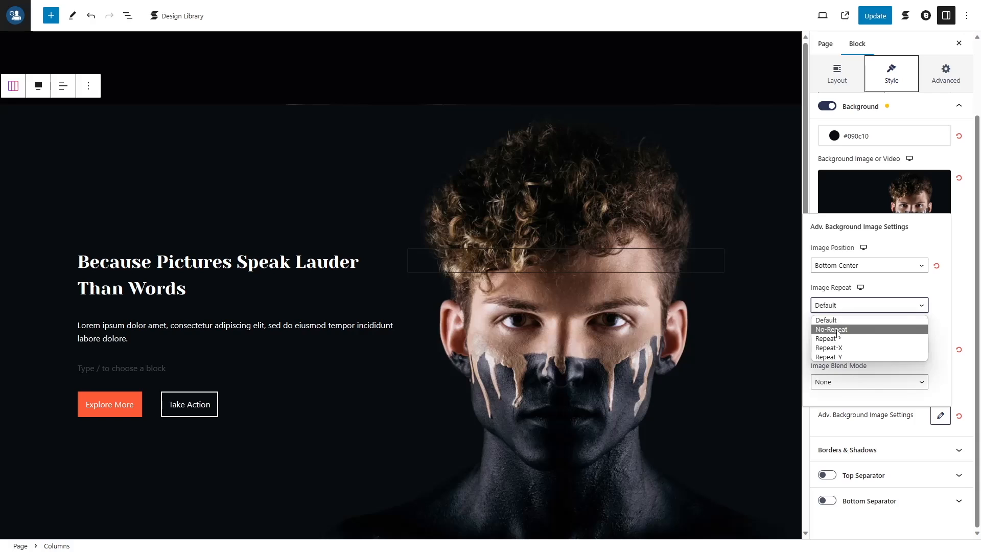
pyautogui.click(832, 329)
pyautogui.click(842, 351)
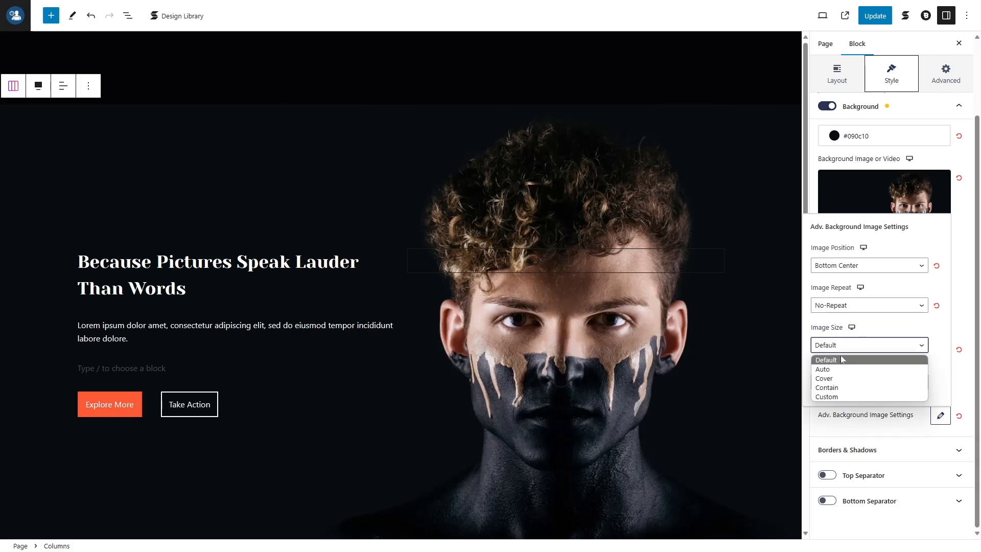
pyautogui.click(836, 388)
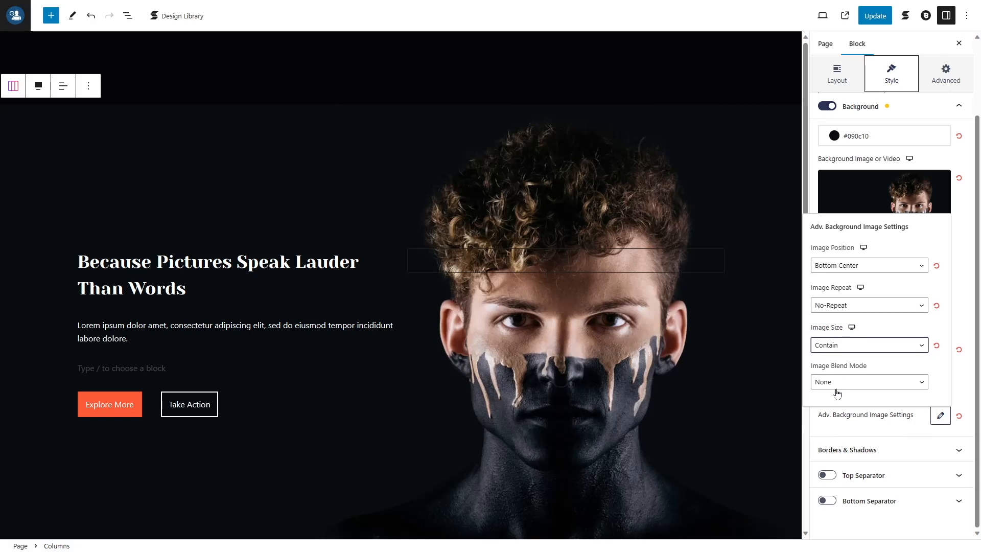
# Update the Home page and open its live view
pyautogui.click(875, 16)
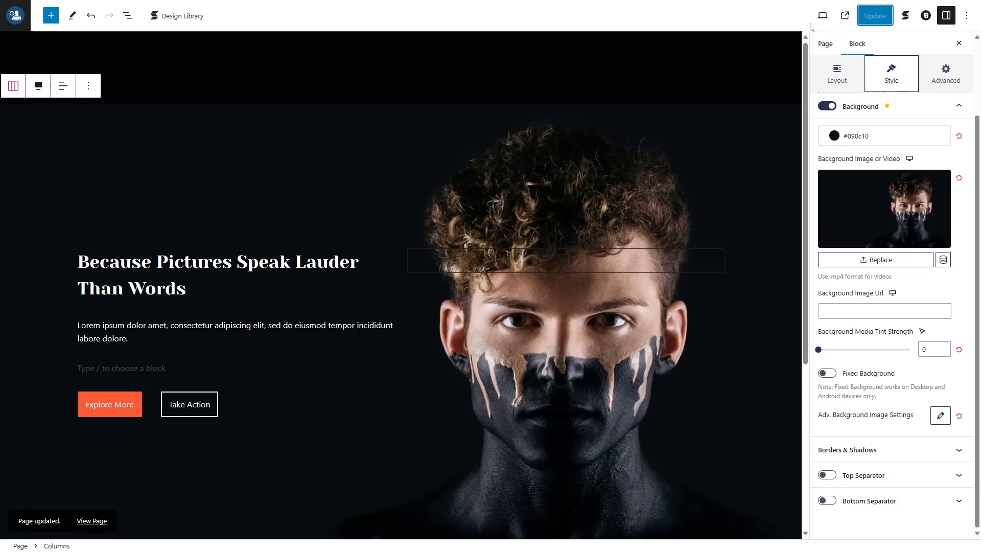
pyautogui.click(95, 522)
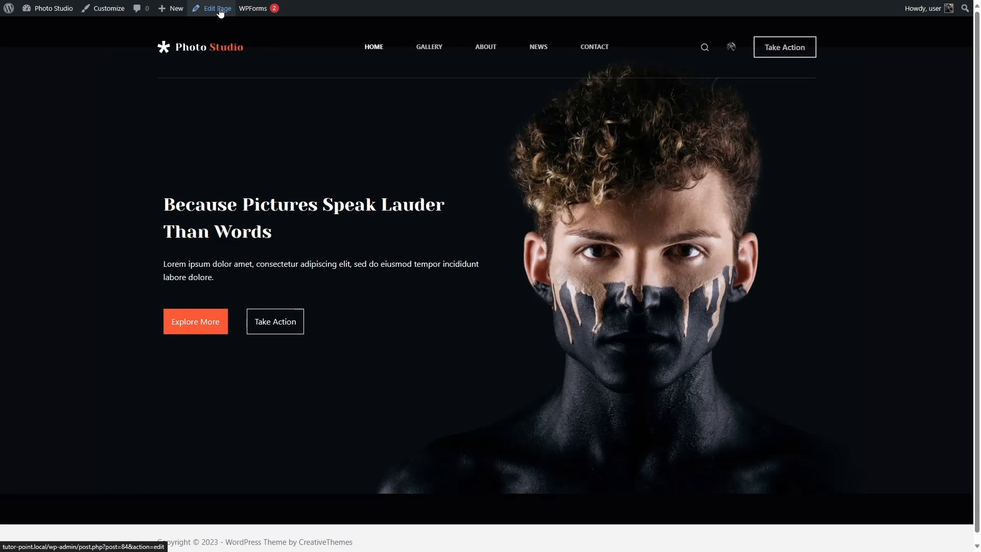
# Customize the site background to a near-black colour matching the hero section, publish it and return to the live page
pyautogui.click(112, 18)
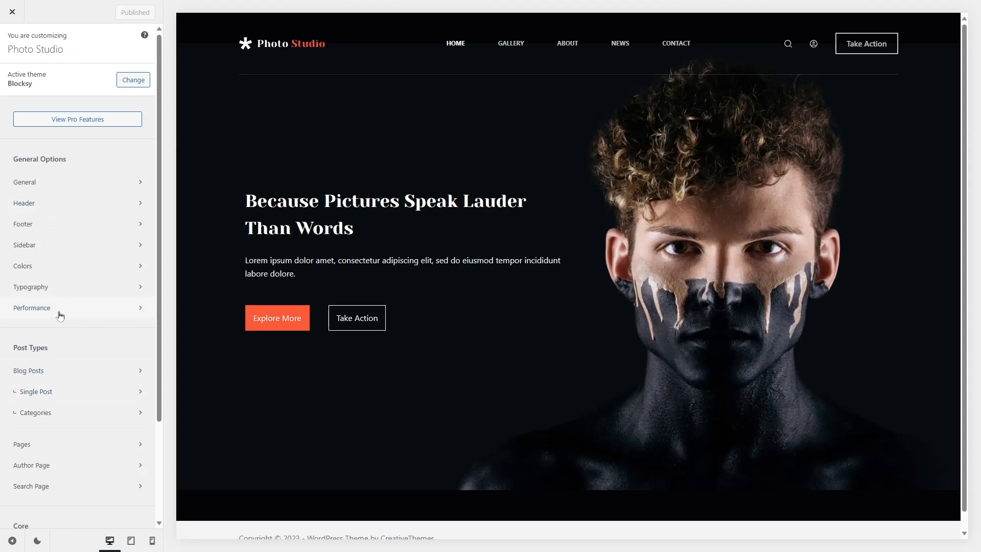
pyautogui.click(57, 268)
pyautogui.click(127, 498)
pyautogui.moveTo(97, 429); pyautogui.dragTo(2, 424)
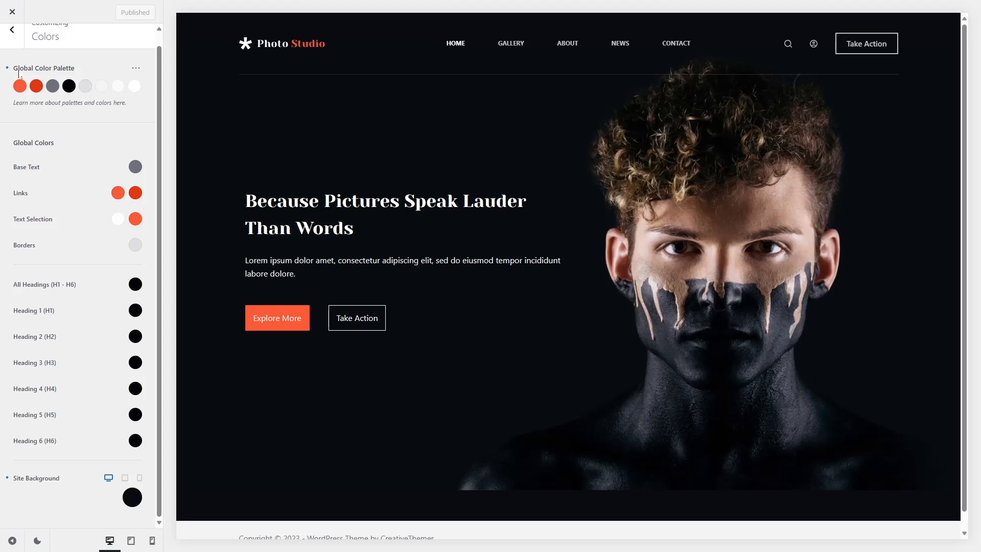
pyautogui.click(12, 11)
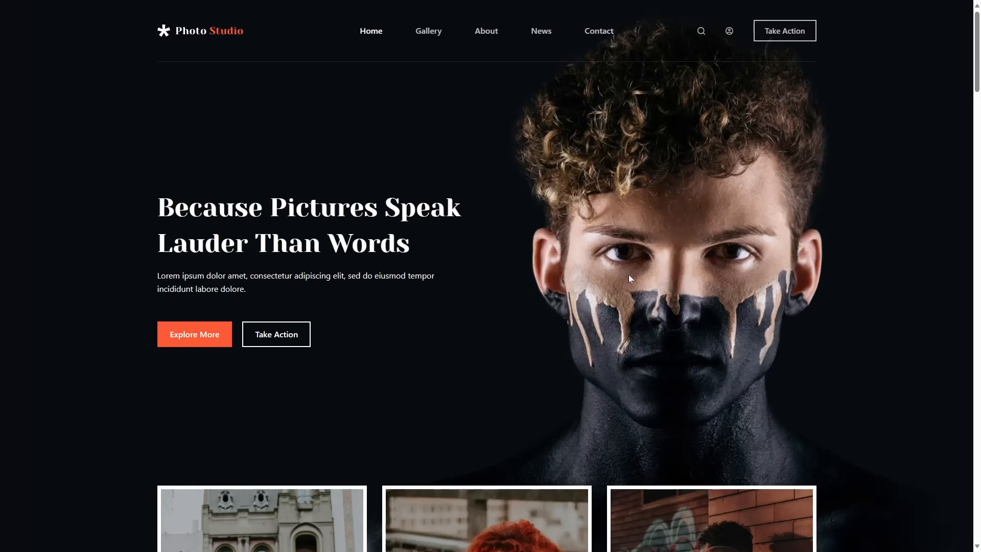
# Compare the live hero section's heading, paragraph and buttons with those of the reference Photo Studio site
pyautogui.moveTo(416, 242)
pyautogui.mouseDown()
pyautogui.moveTo(140, 213)
pyautogui.moveTo(188, 208)
pyautogui.moveTo(419, 247)
pyautogui.mouseUp()
pyautogui.moveTo(244, 300); pyautogui.dragTo(265, 316)
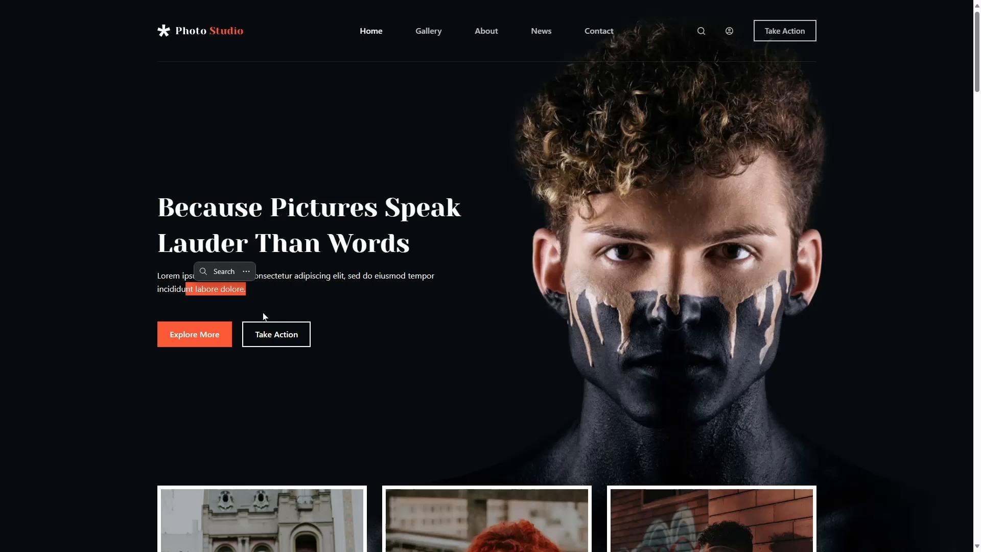
pyautogui.click(373, 350)
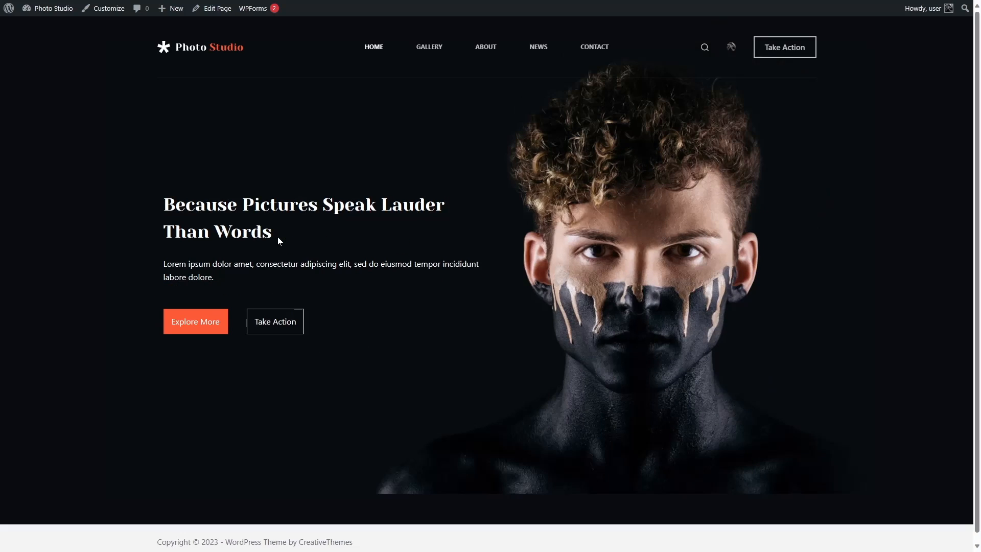
pyautogui.moveTo(277, 237); pyautogui.dragTo(216, 204)
pyautogui.click(228, 284)
pyautogui.moveTo(226, 281); pyautogui.dragTo(186, 263)
pyautogui.click(646, 308)
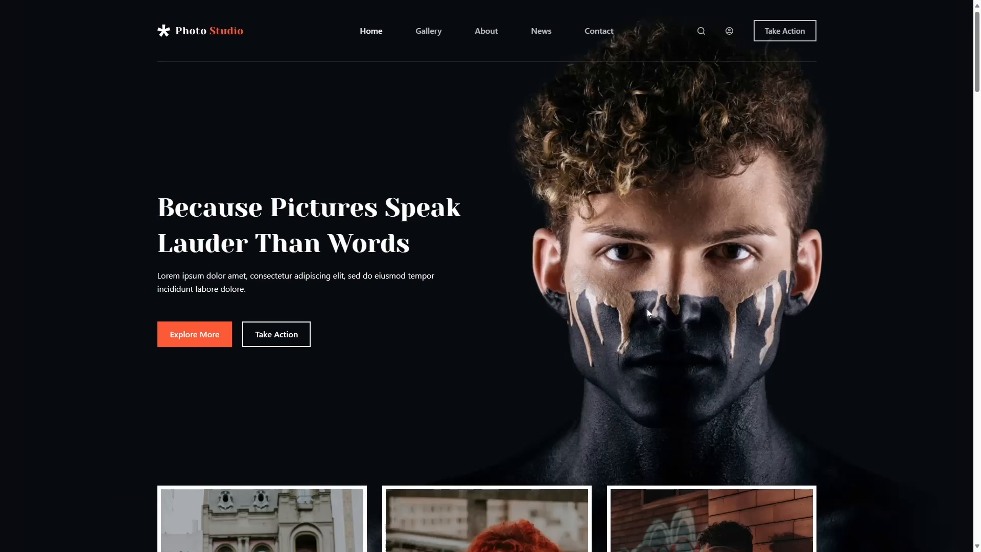
pyautogui.moveTo(158, 207); pyautogui.dragTo(410, 246)
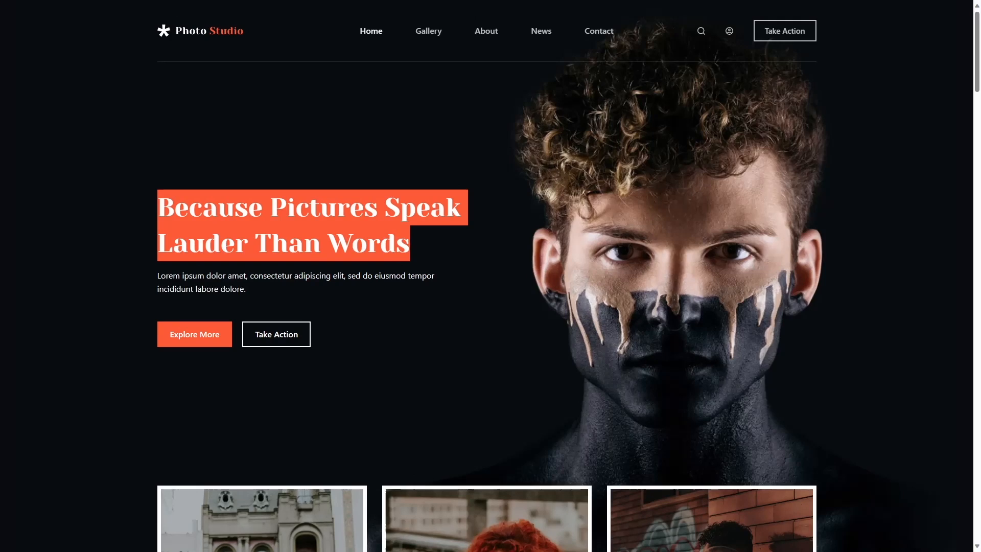
pyautogui.click(363, 250)
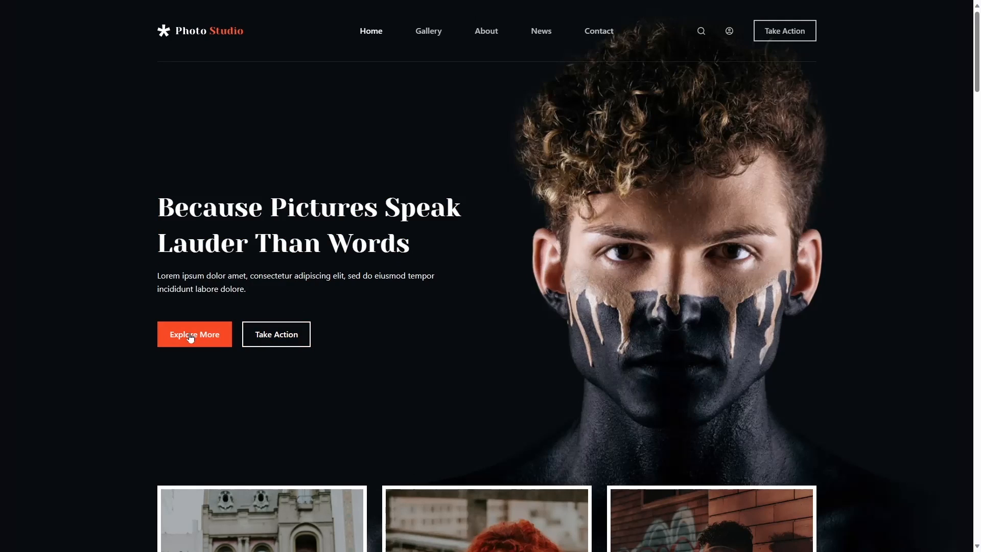
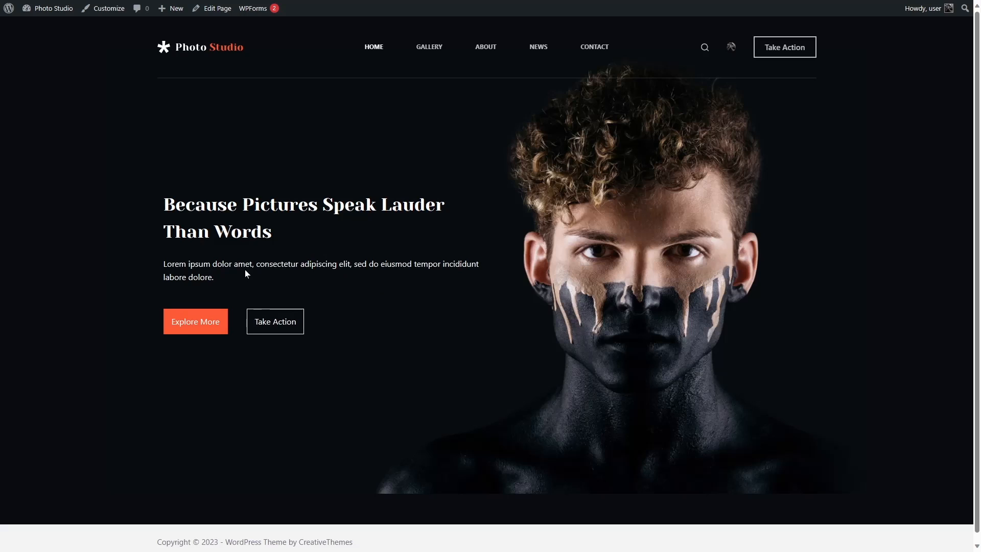
# Open the Home page for editing and set the hero heading's desktop font size to 50 px
pyautogui.click(218, 10)
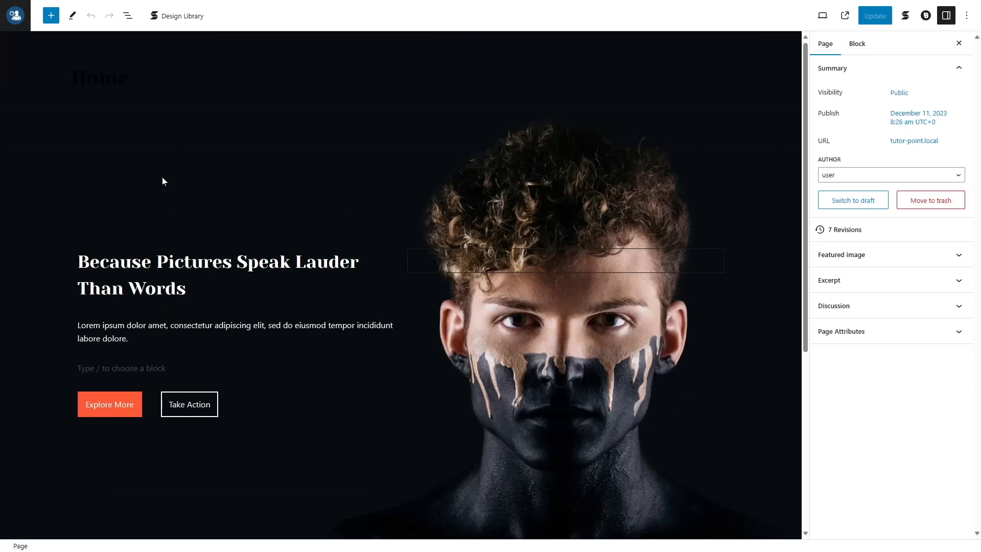
pyautogui.click(184, 262)
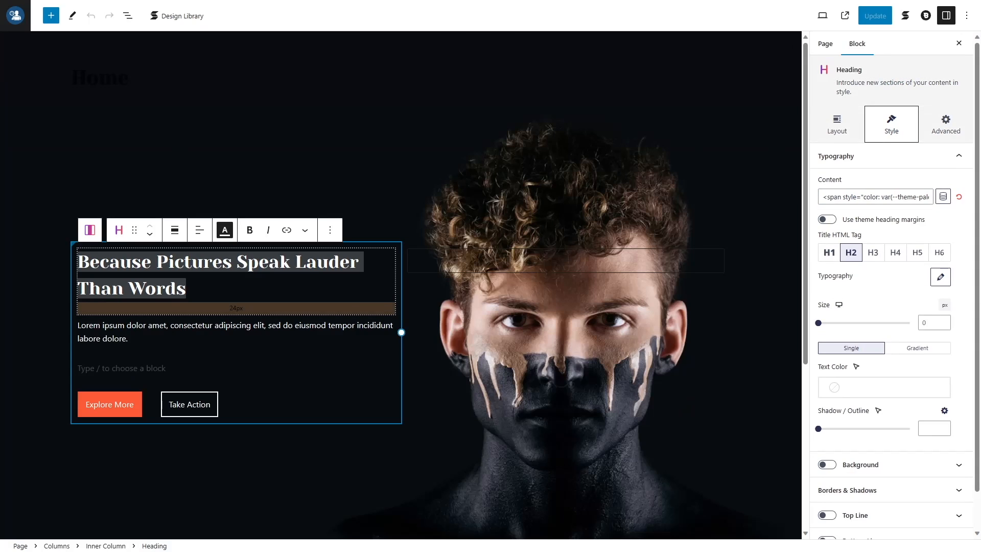
pyautogui.click(843, 134)
pyautogui.click(869, 233)
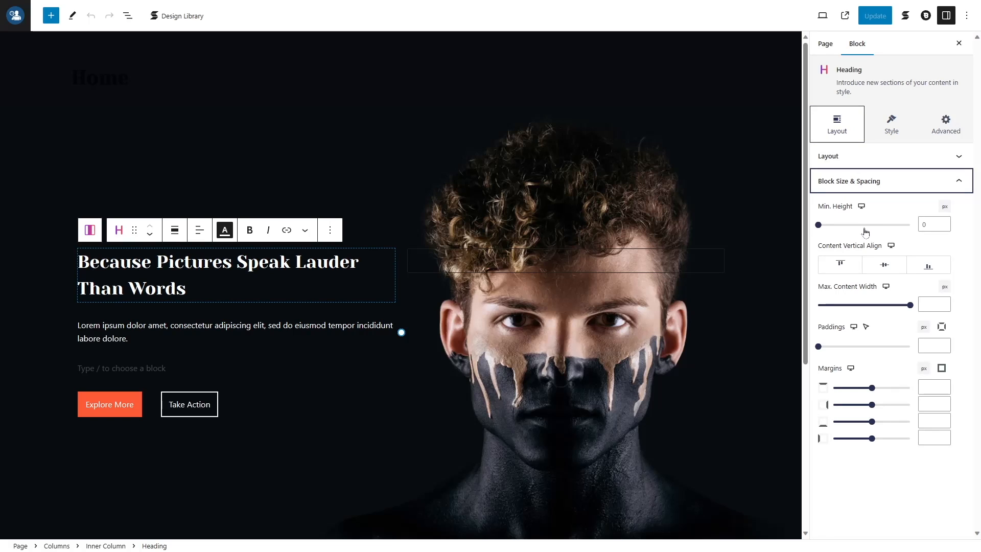
pyautogui.click(863, 185)
pyautogui.click(892, 130)
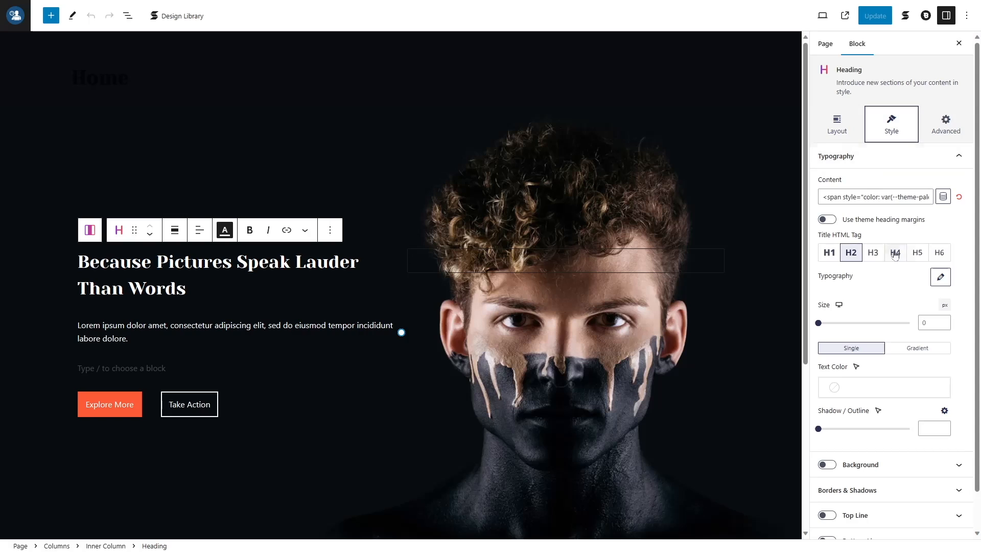
pyautogui.click(924, 322)
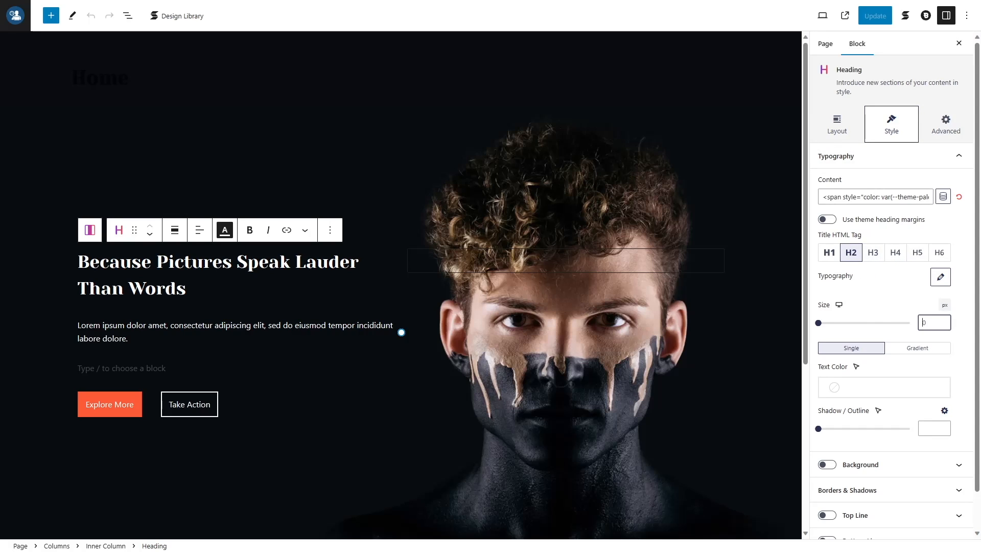
pyautogui.write('50')
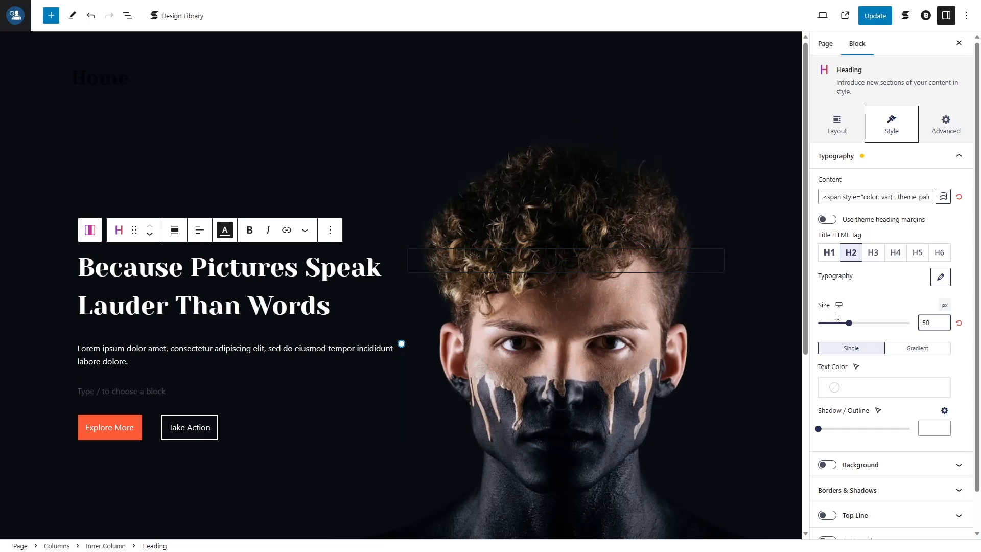
# Set the hero heading's tablet font size to 40 px
pyautogui.click(840, 305)
pyautogui.click(839, 317)
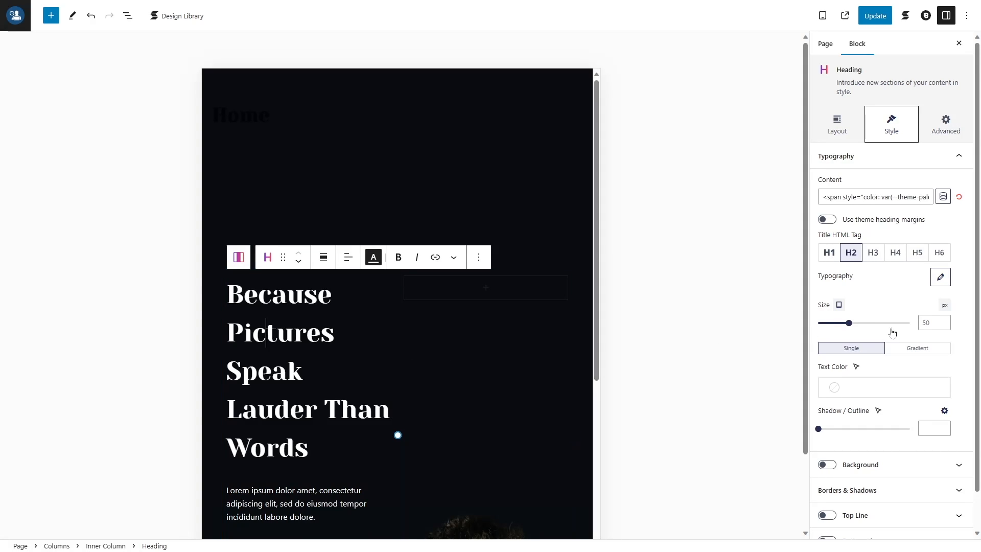
pyautogui.click(923, 323)
pyautogui.press('Delete')
pyautogui.press('Delete')
pyautogui.write('40')
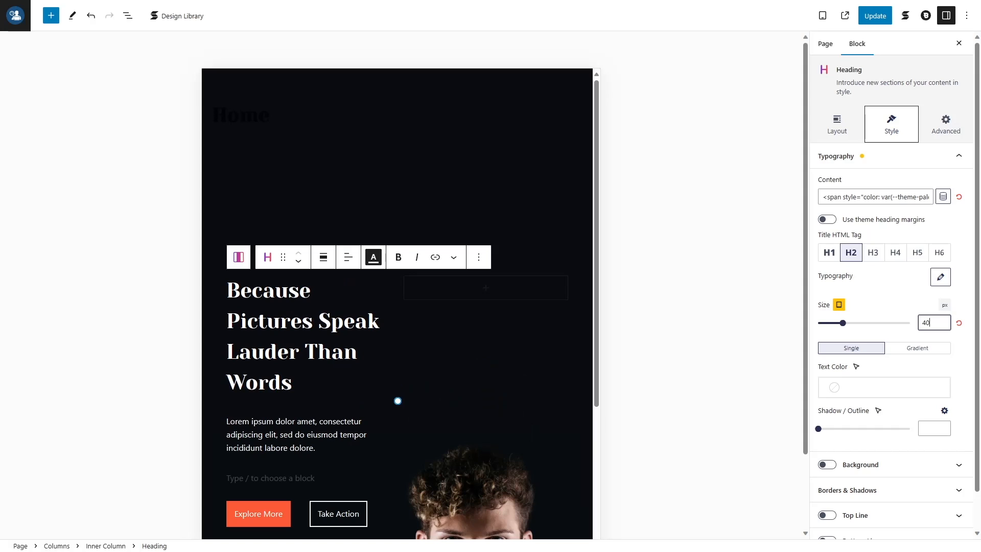
# Set the hero heading's mobile font size to 30 px and return to the desktop view
pyautogui.click(839, 304)
pyautogui.click(841, 318)
pyautogui.click(924, 323)
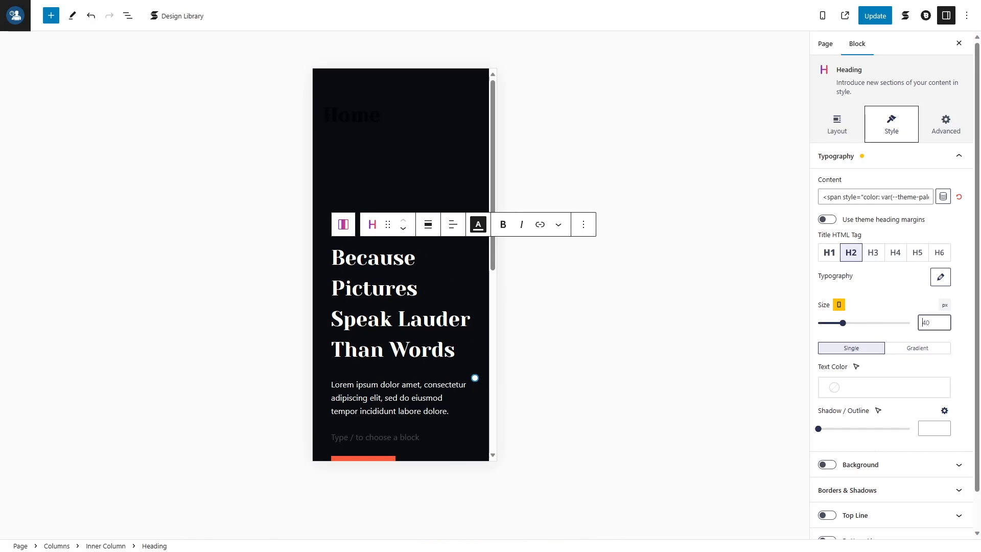
pyautogui.write('30')
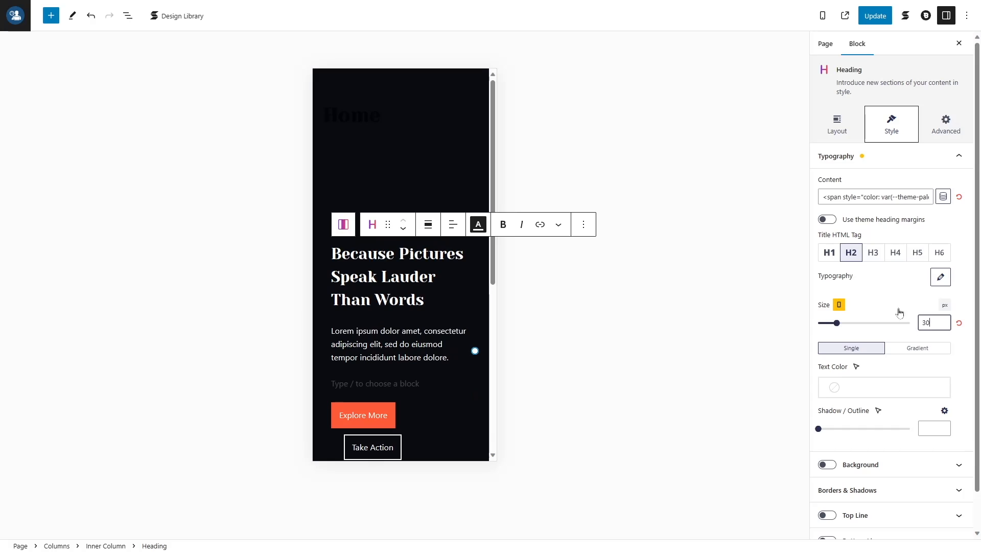
pyautogui.click(839, 305)
pyautogui.click(838, 281)
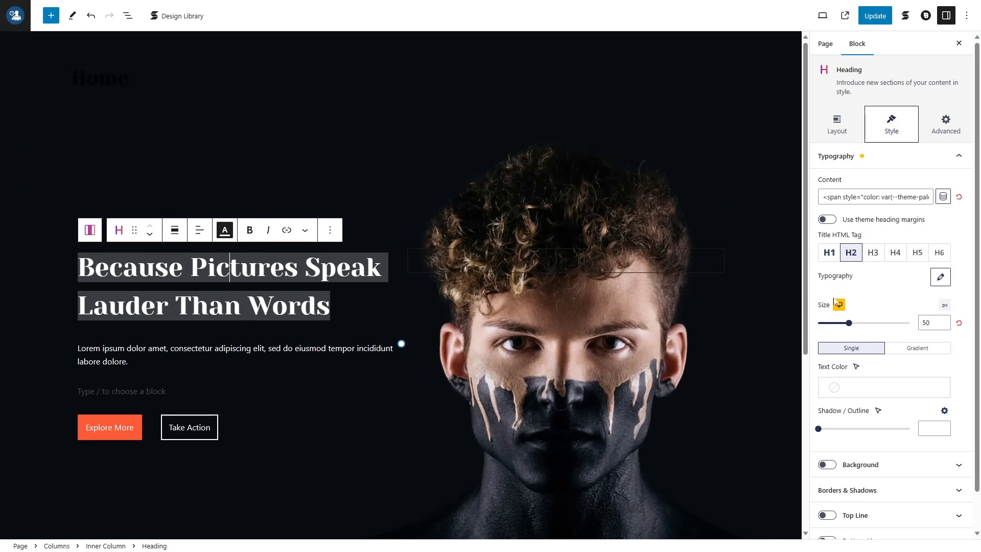
pyautogui.scroll(-1, 867, 300)
pyautogui.scroll(1, 872, 299)
pyautogui.click(941, 277)
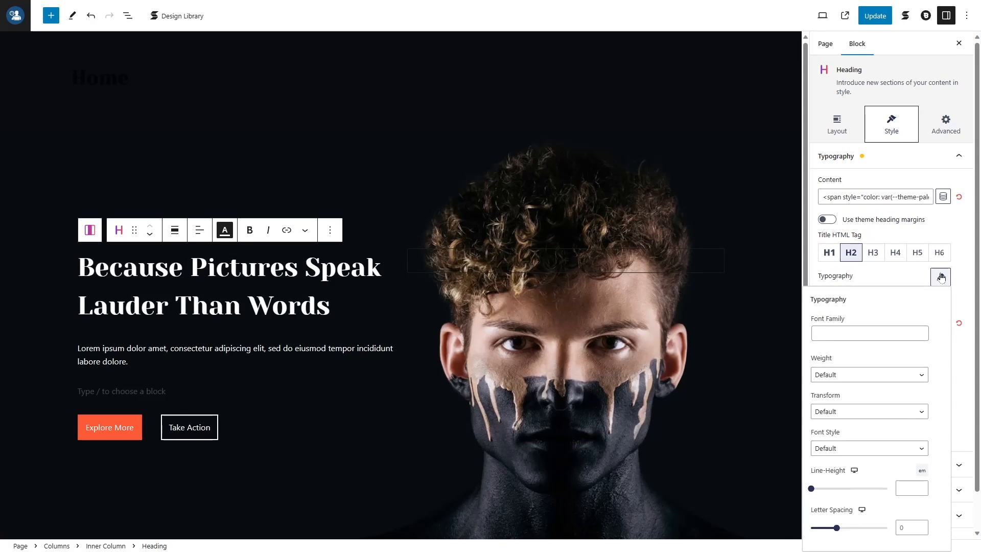
pyautogui.click(941, 277)
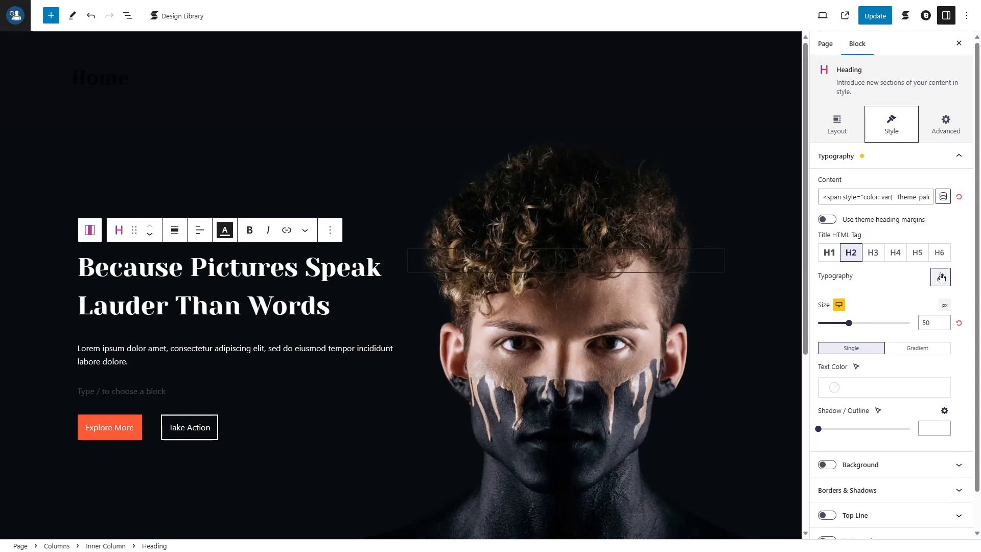
pyautogui.scroll(-1, 858, 406)
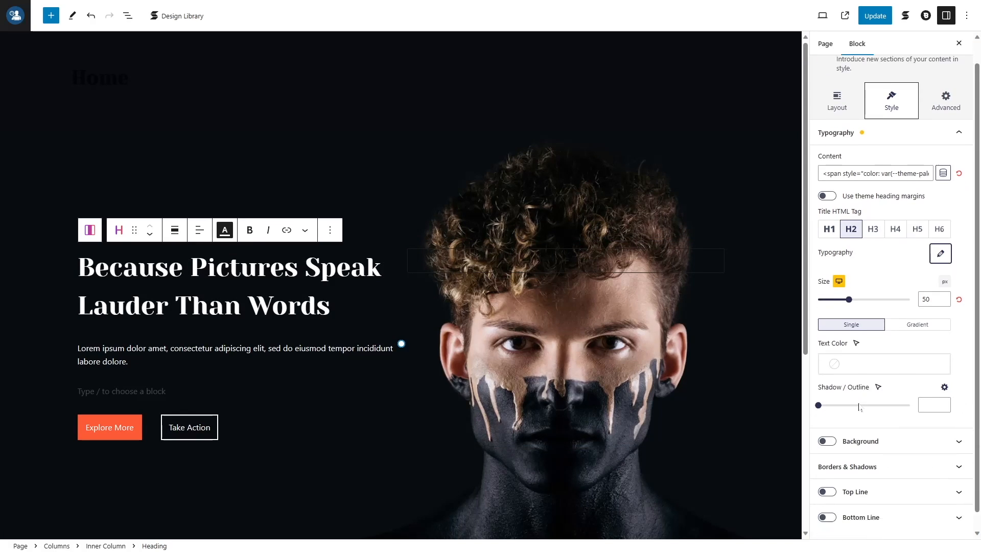
pyautogui.scroll(1, 858, 407)
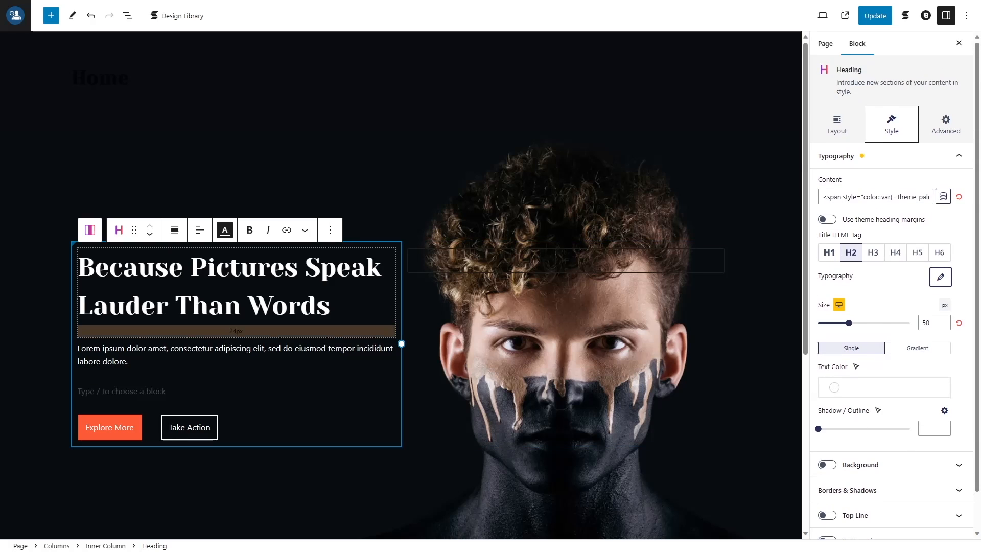
# Reduce the bottom margin below the hero heading and the gap between the two buttons
pyautogui.moveTo(223, 329); pyautogui.dragTo(246, 329)
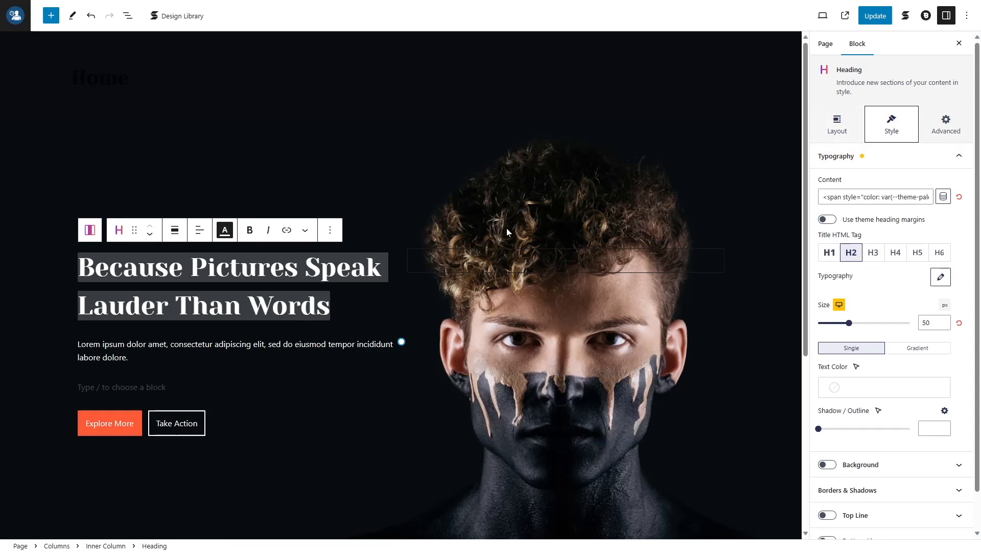
# Give the Take Action button the placeholder link "#"
pyautogui.click(198, 428)
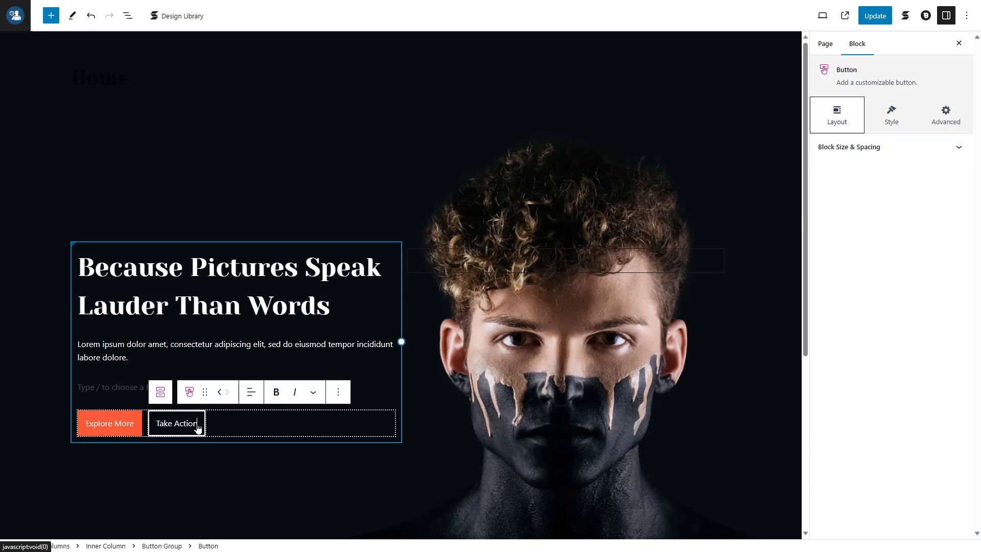
pyautogui.click(879, 121)
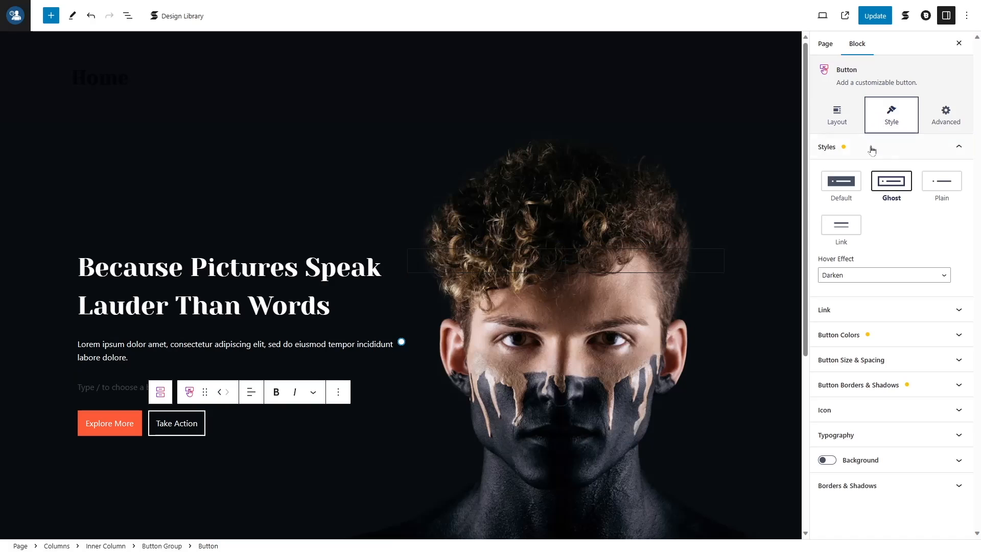
pyautogui.click(887, 310)
pyautogui.press('Tab')
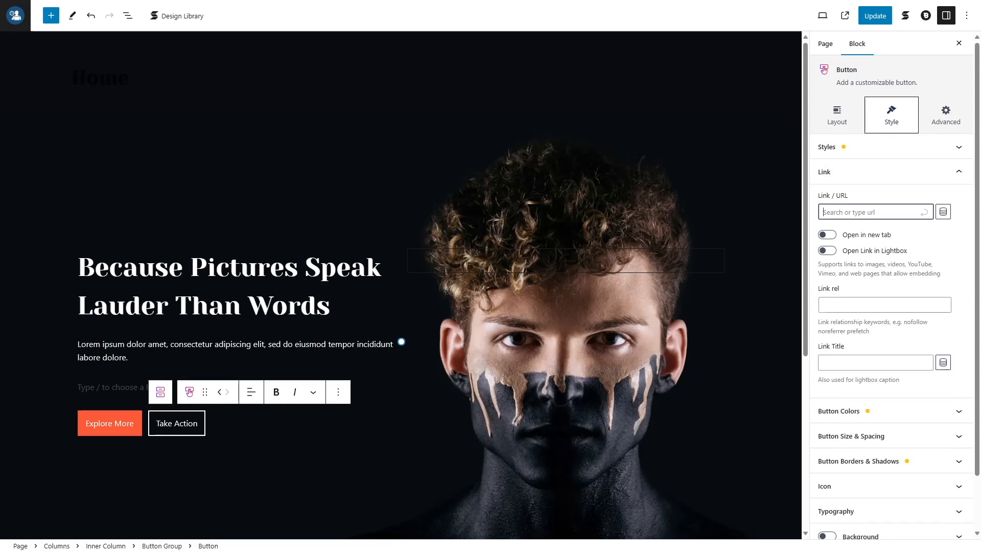
pyautogui.write('#')
pyautogui.click(931, 178)
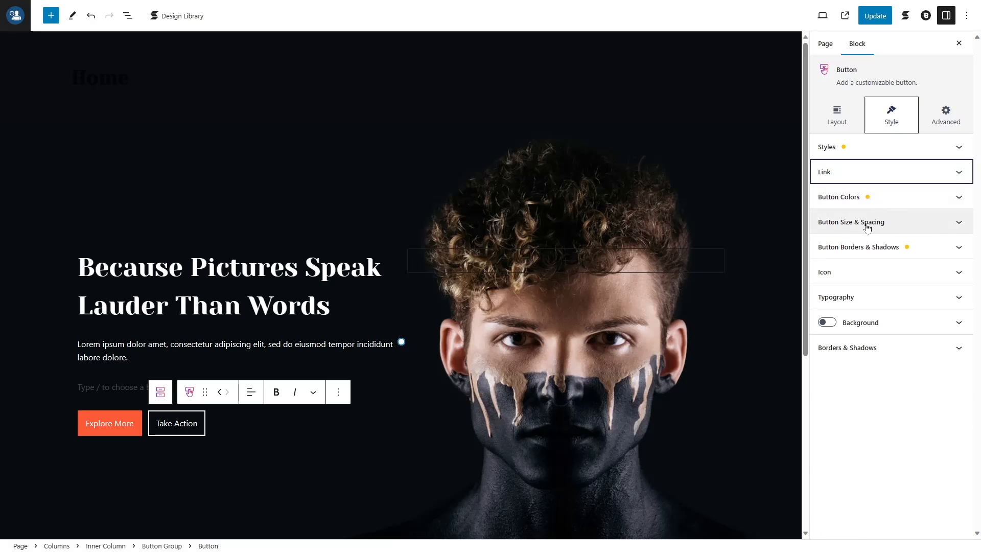
# Set the Take Action button's right and left padding to 25 px each
pyautogui.click(867, 226)
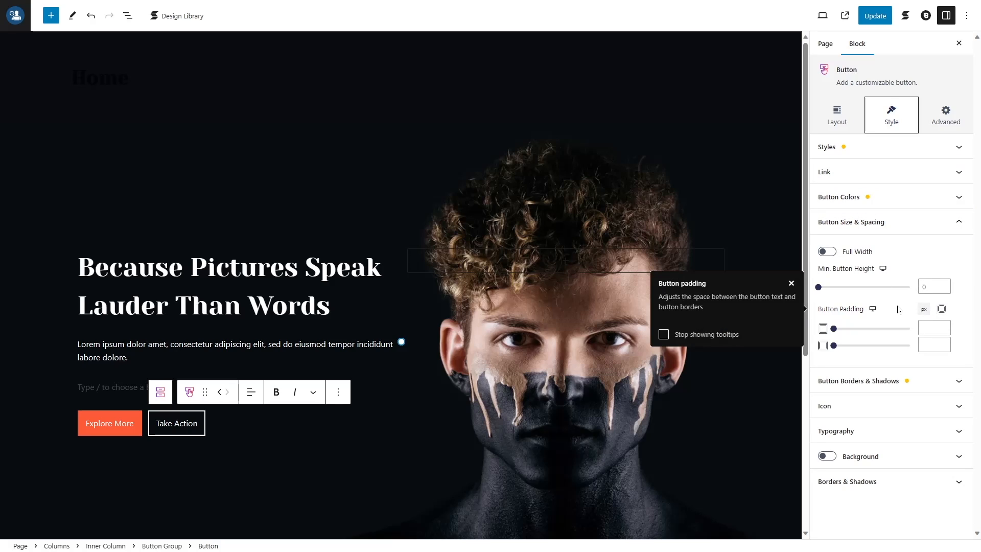
pyautogui.click(941, 310)
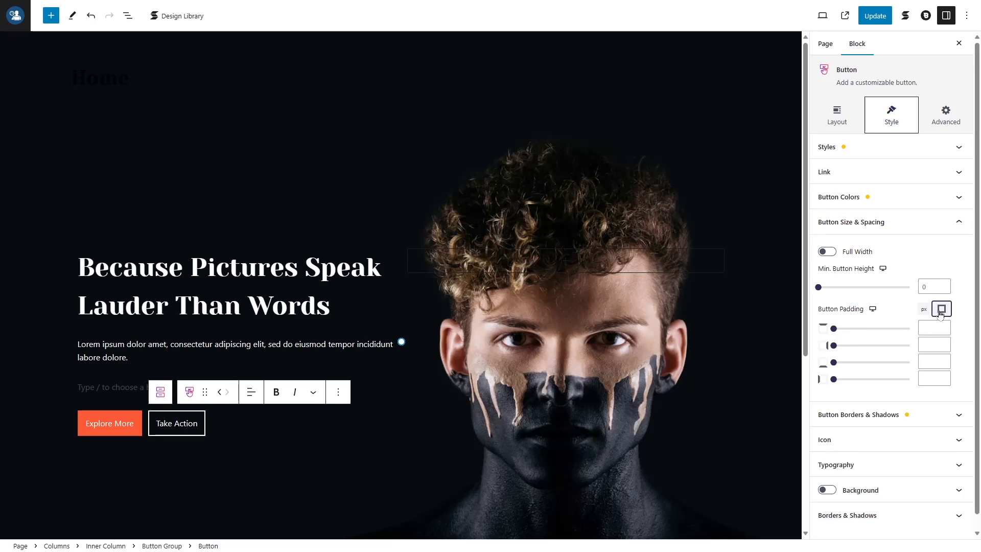
pyautogui.click(935, 345)
pyautogui.write('25')
pyautogui.click(935, 379)
pyautogui.write('25')
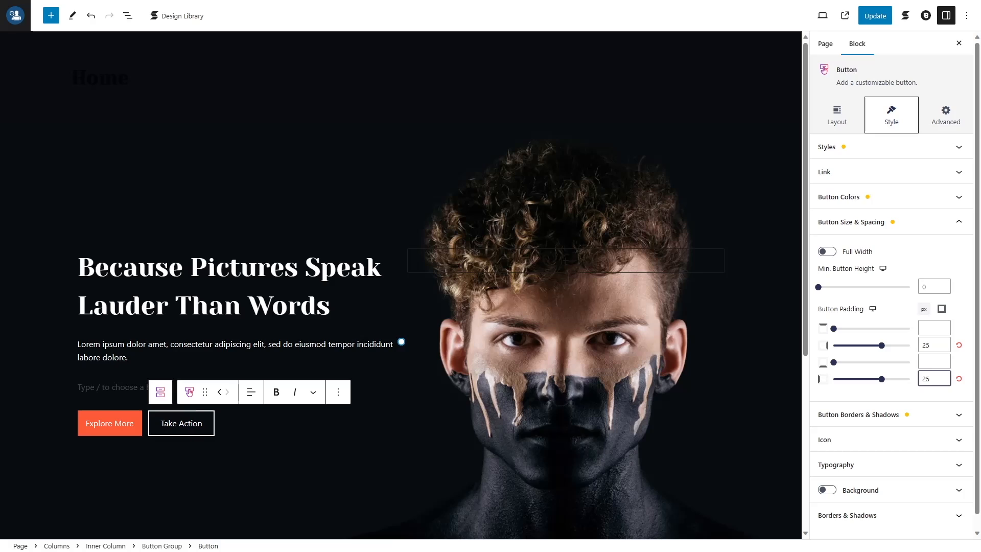
pyautogui.click(930, 225)
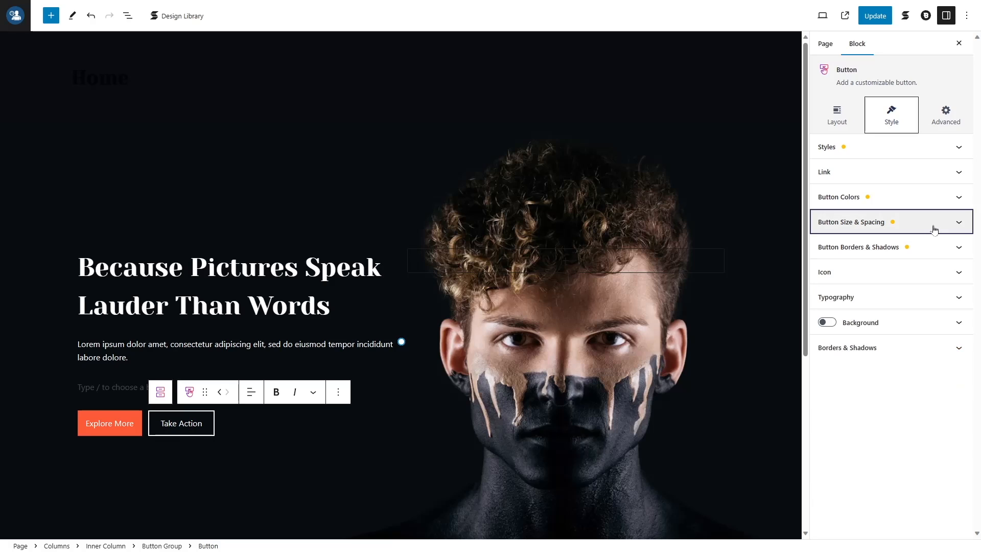
# Set the Take Action button's font weight to 500
pyautogui.click(907, 292)
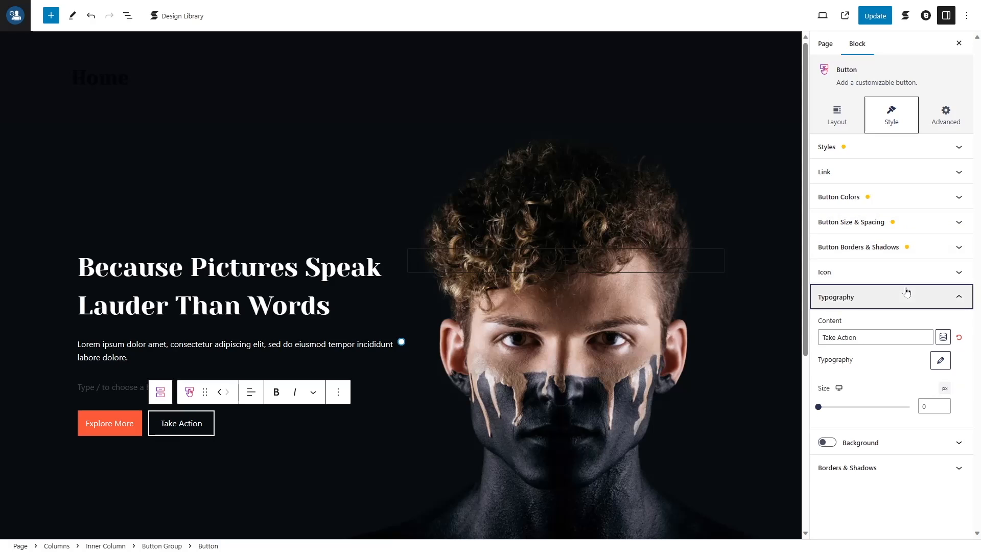
pyautogui.click(940, 360)
pyautogui.click(855, 174)
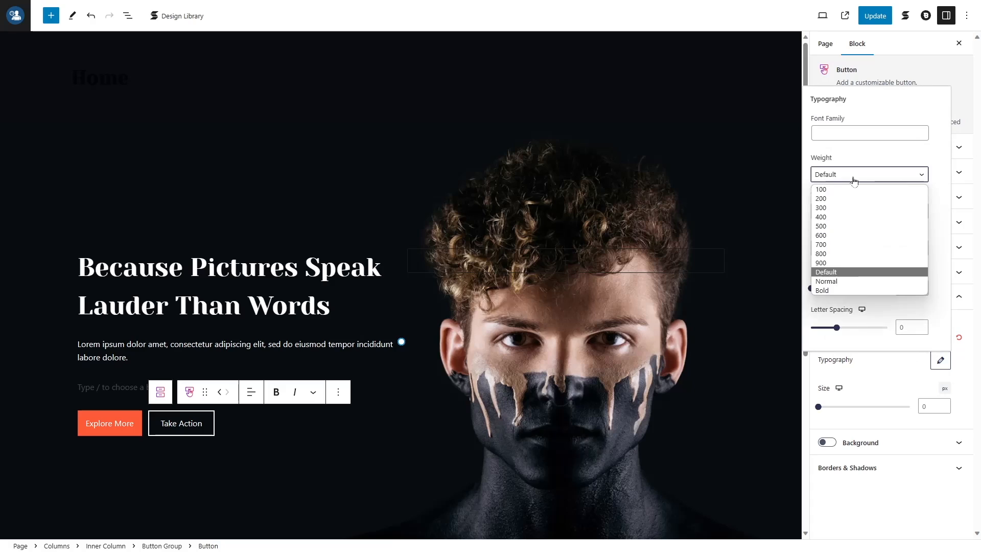
pyautogui.click(838, 225)
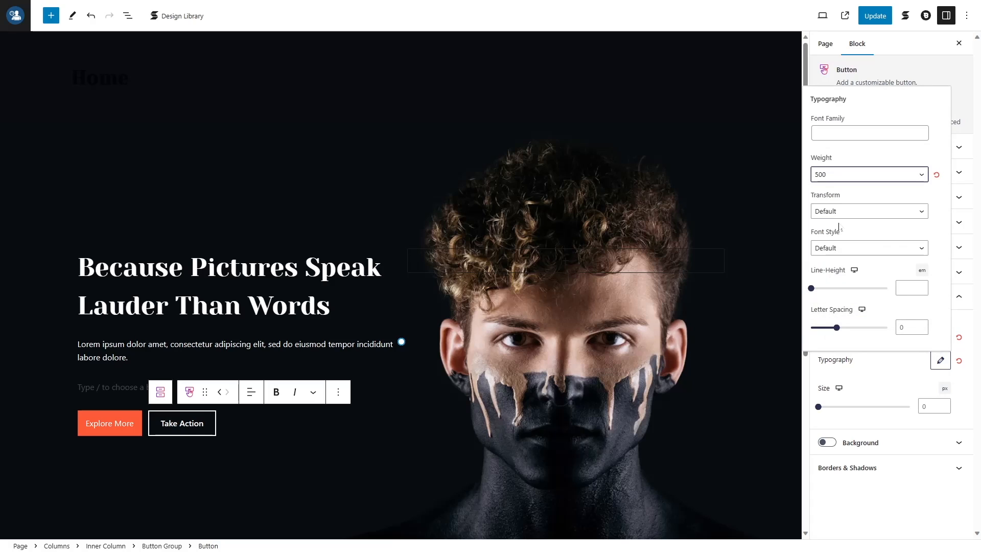
pyautogui.click(903, 503)
# Set the Explore More button's right and left padding to 25 px each, unlinking the padding sides
pyautogui.click(114, 426)
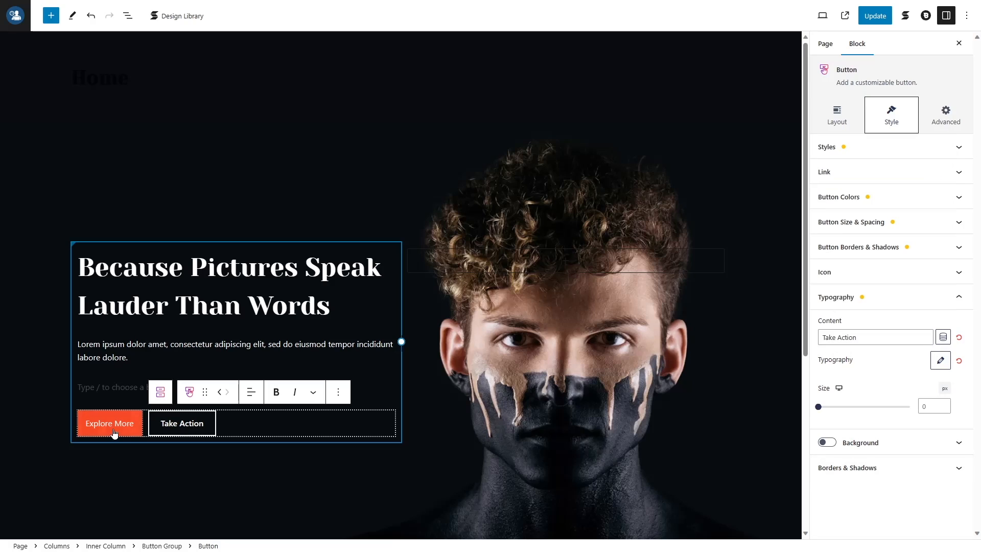
pyautogui.click(875, 148)
pyautogui.click(875, 148)
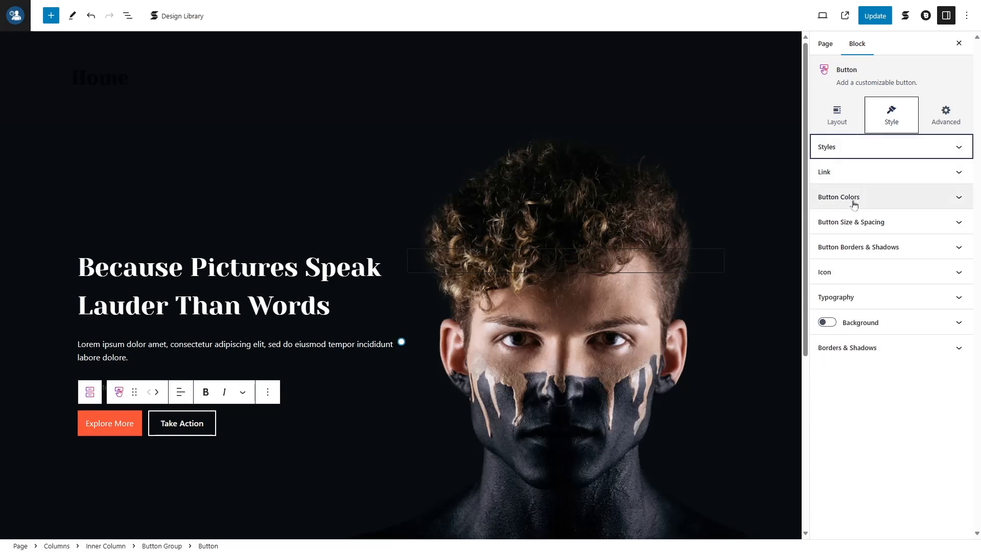
pyautogui.click(852, 223)
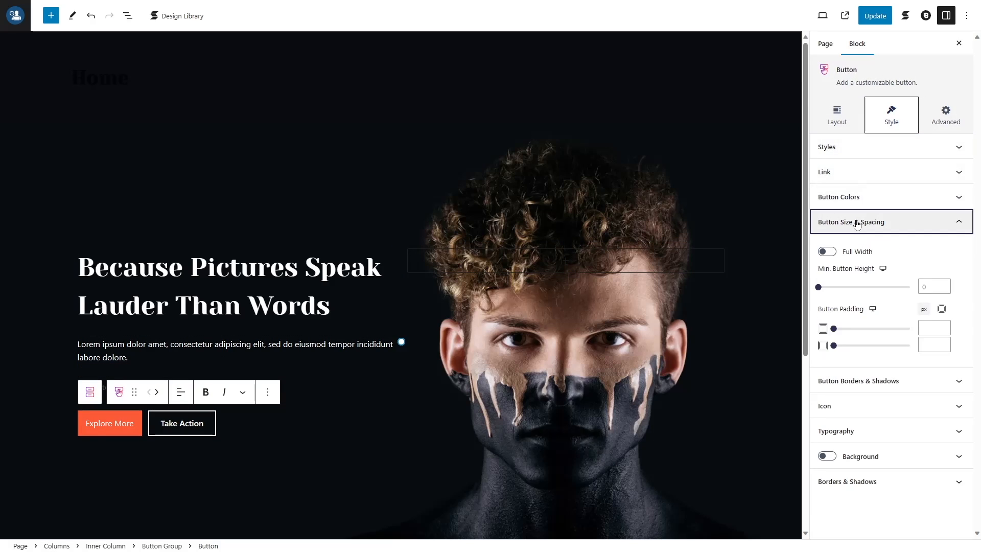
pyautogui.click(942, 309)
pyautogui.click(934, 344)
pyautogui.write('25')
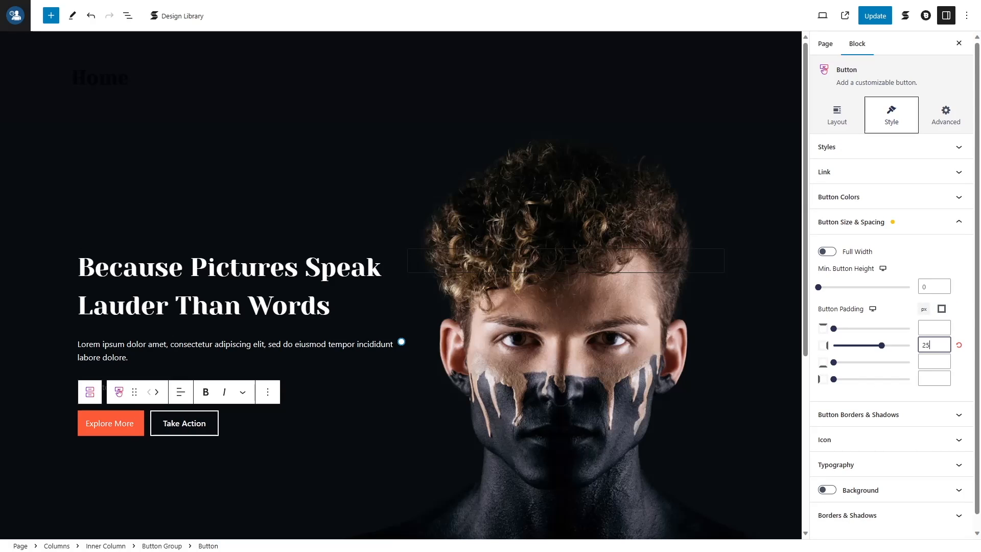
pyautogui.click(934, 378)
pyautogui.write('25')
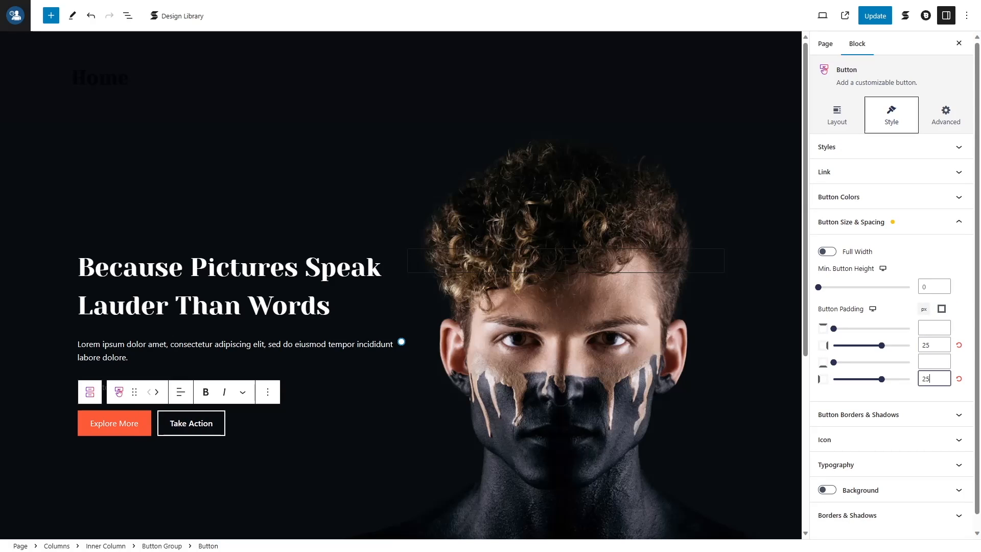
pyautogui.click(928, 222)
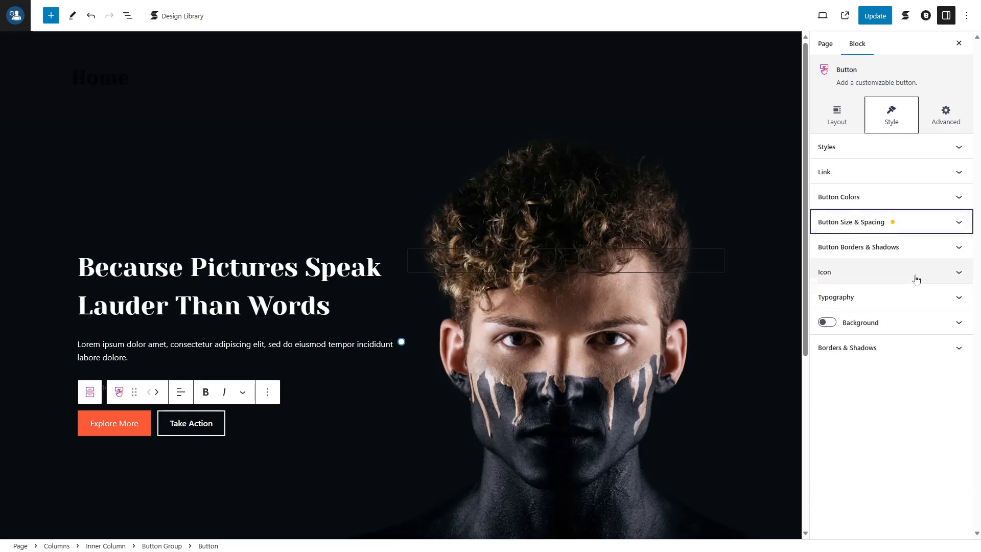
# Set the Explore More button's font weight to 500
pyautogui.click(902, 300)
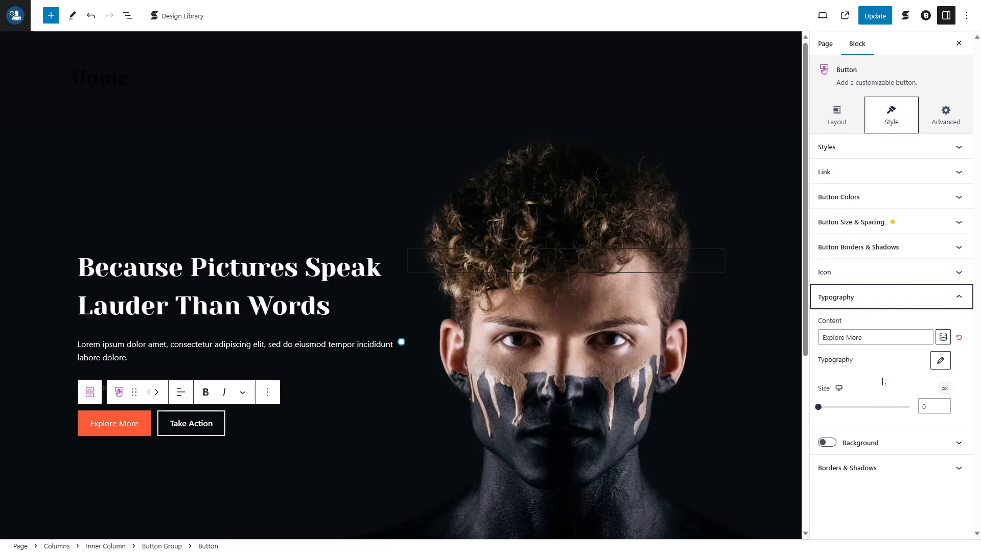
pyautogui.click(940, 360)
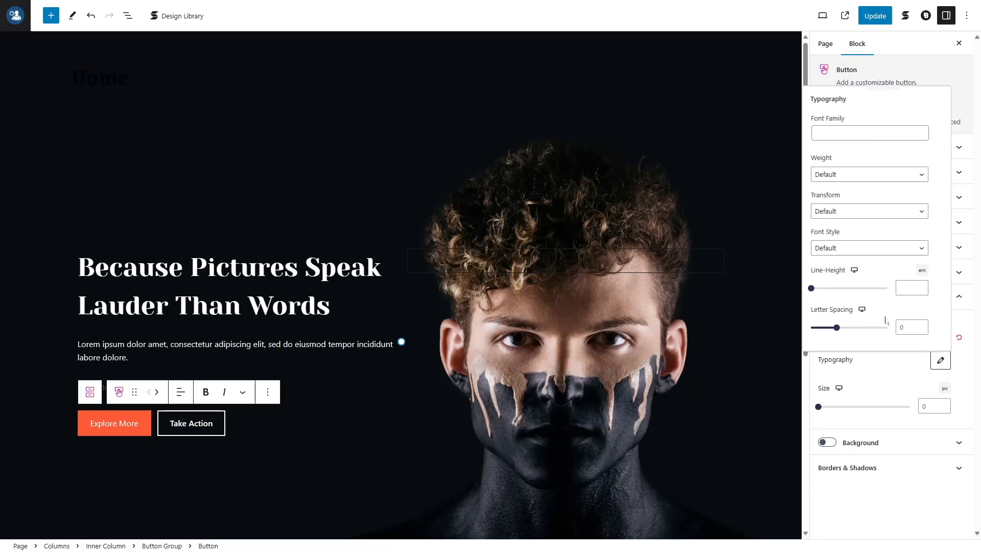
pyautogui.click(855, 178)
pyautogui.click(868, 223)
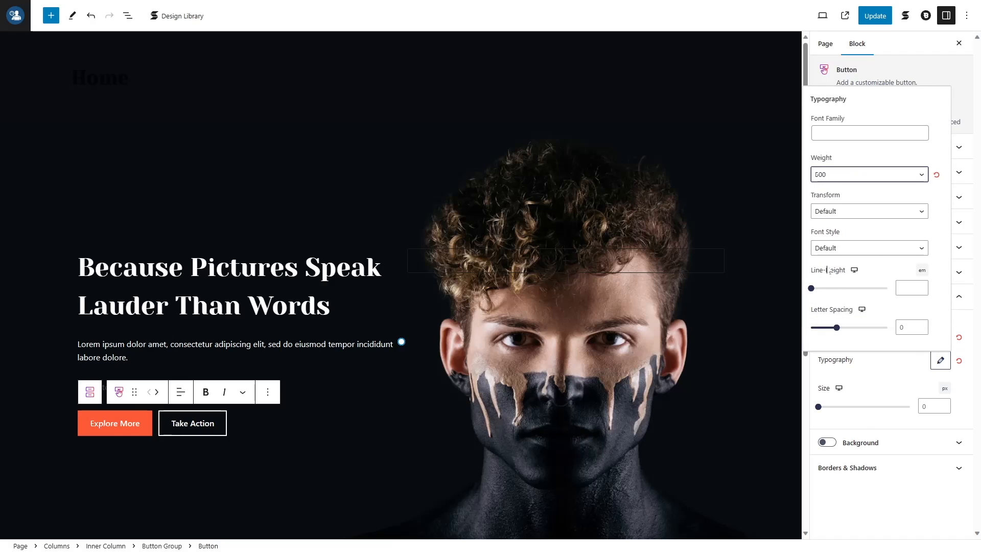
pyautogui.click(889, 454)
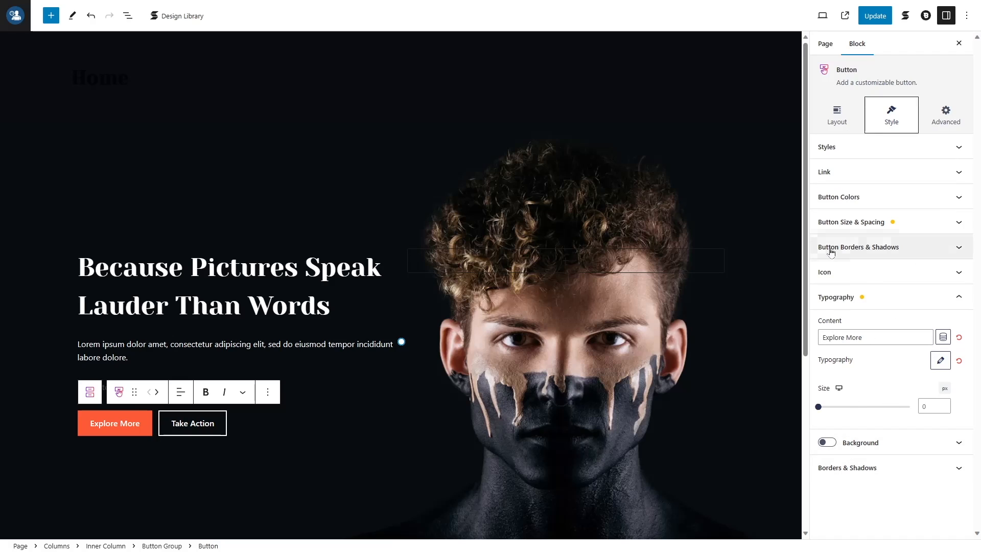
pyautogui.click(842, 302)
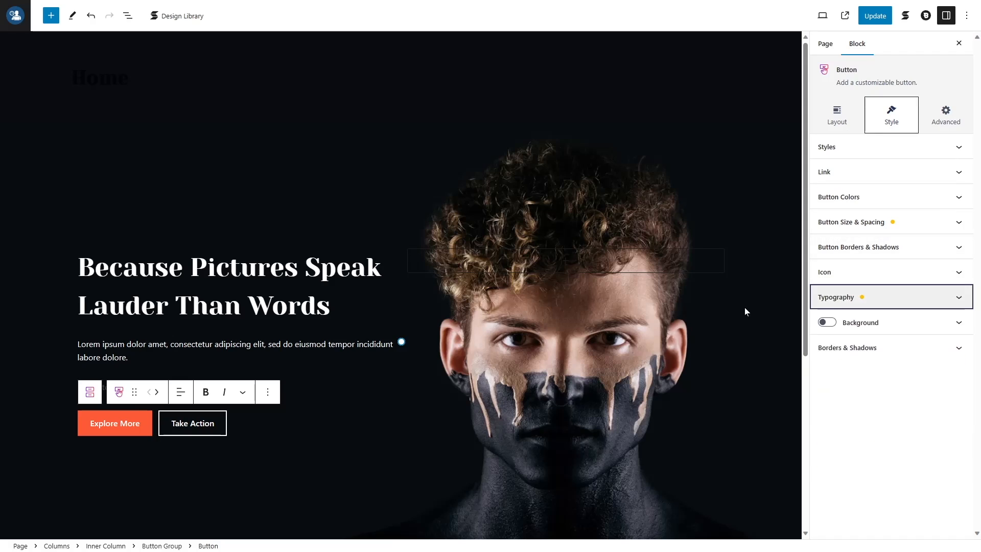
# Give the Take Action button a solid border with a width of 2
pyautogui.click(213, 424)
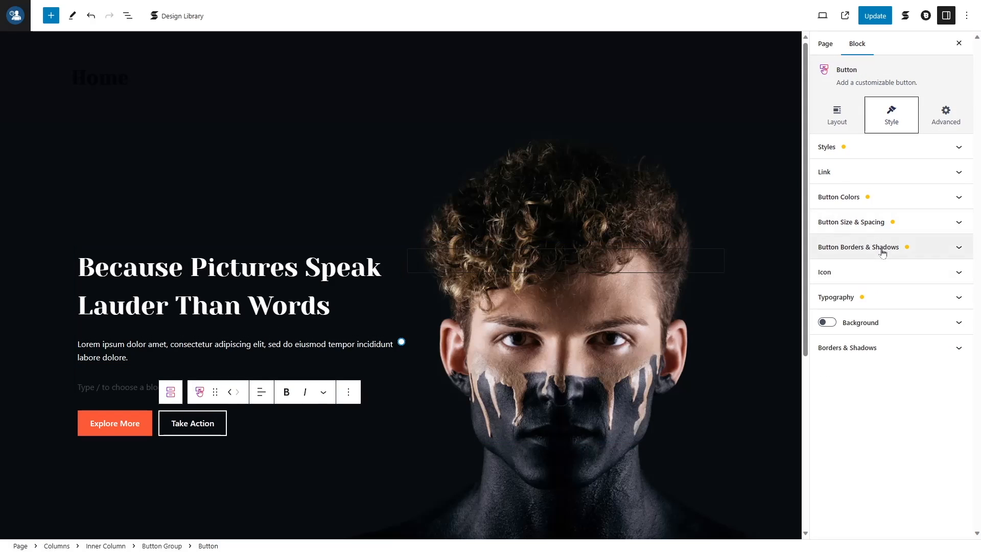
pyautogui.click(863, 249)
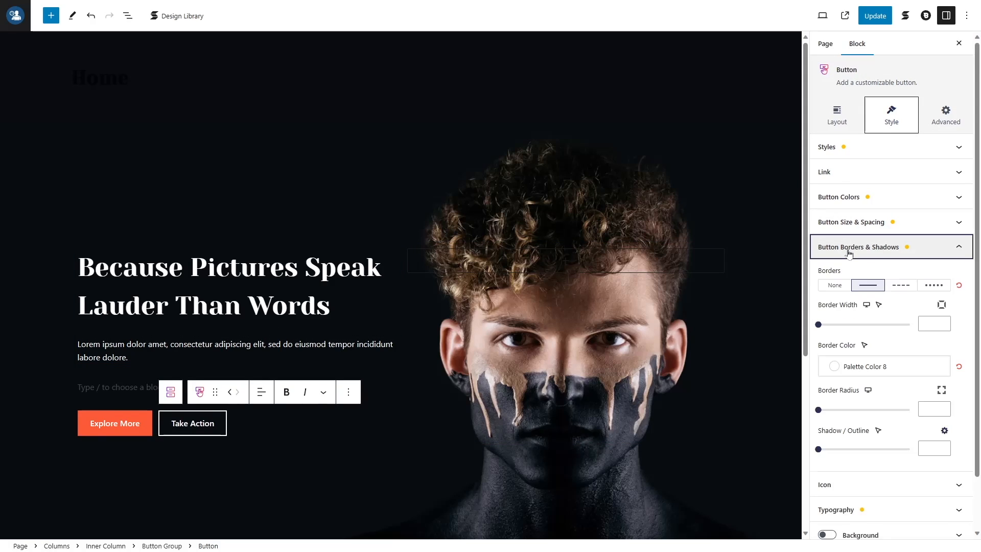
pyautogui.click(867, 289)
pyautogui.click(875, 289)
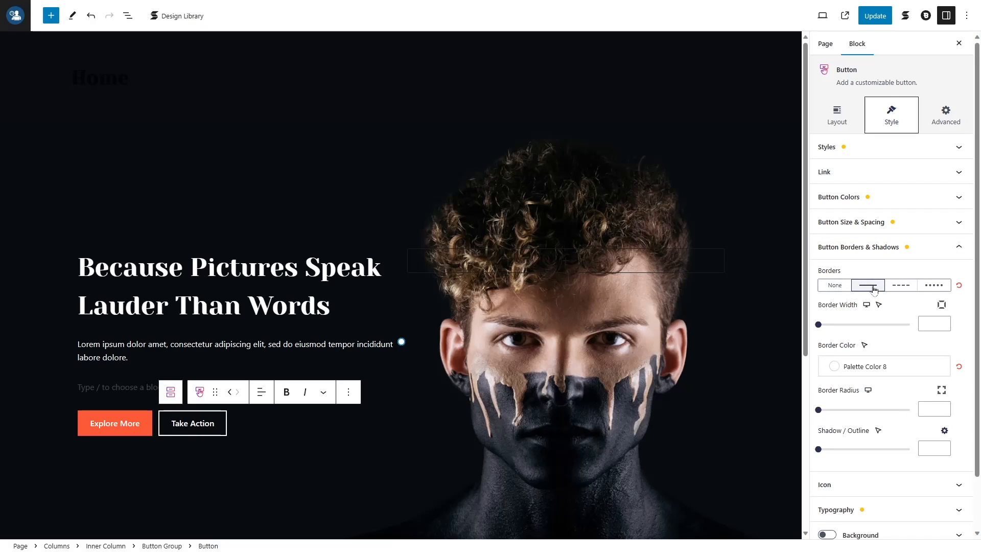
pyautogui.click(830, 325)
pyautogui.moveTo(836, 327); pyautogui.dragTo(852, 327)
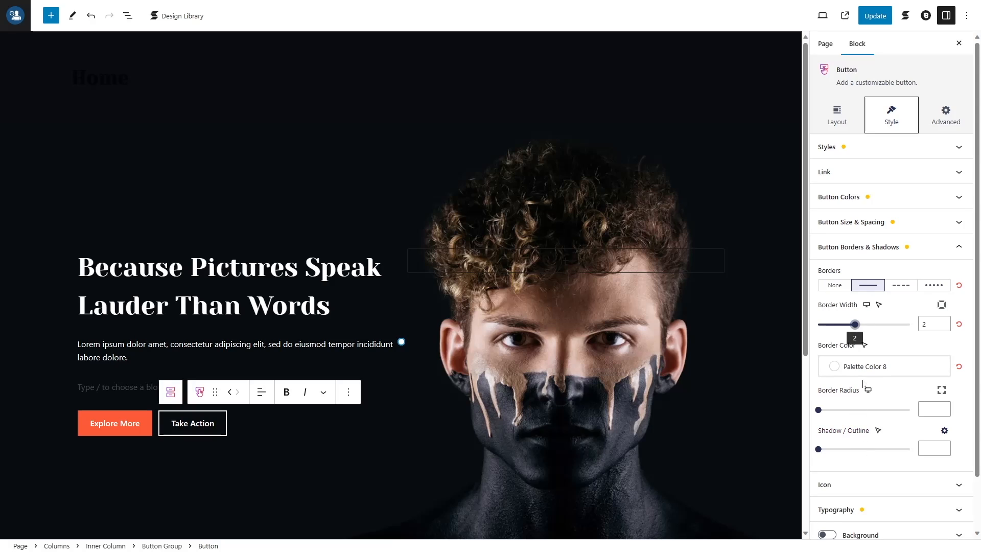
# Update the Home page, view it on the live site and check how the header looks while scrolling
pyautogui.click(875, 16)
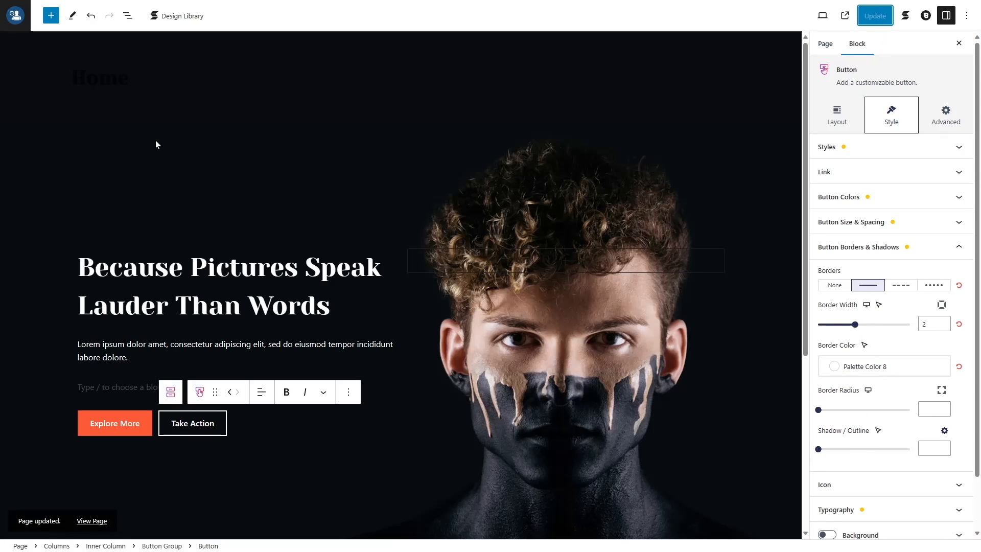
pyautogui.click(85, 520)
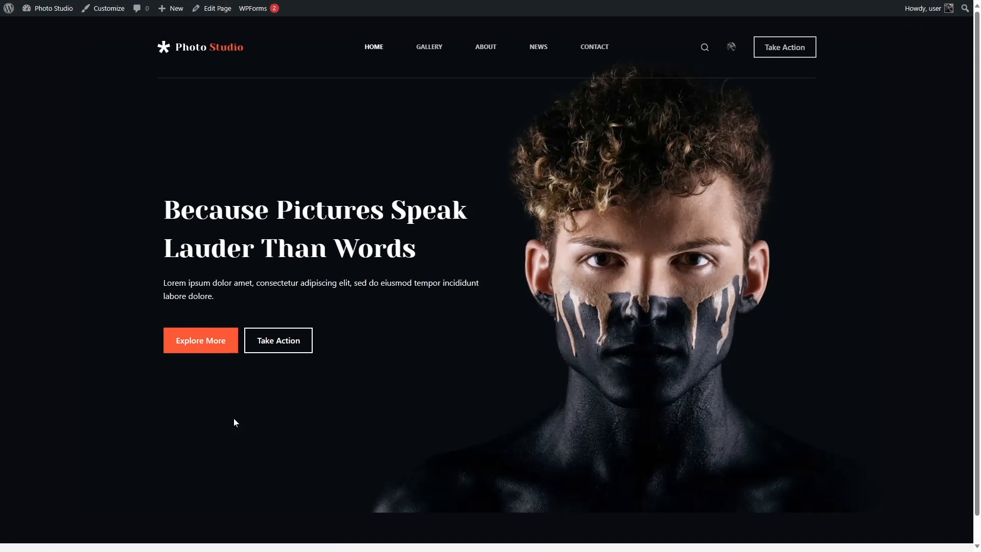
pyautogui.scroll(-1, 334, 209)
pyautogui.scroll(1, 335, 220)
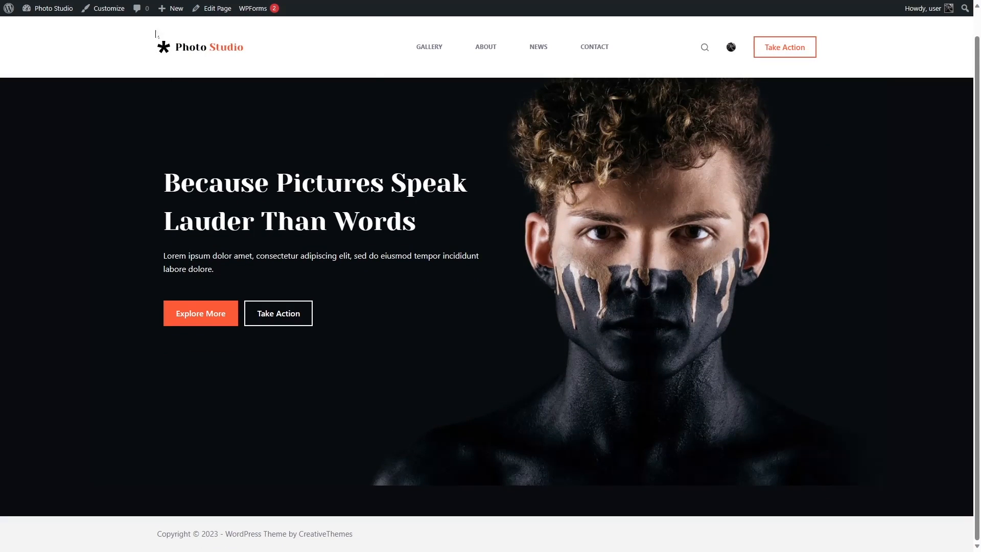
pyautogui.click(210, 51)
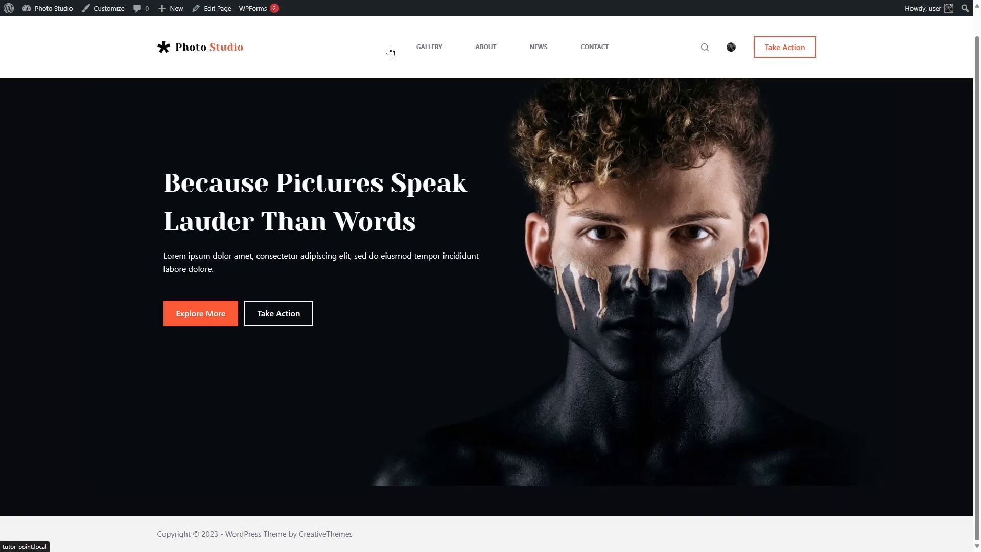
pyautogui.click(201, 58)
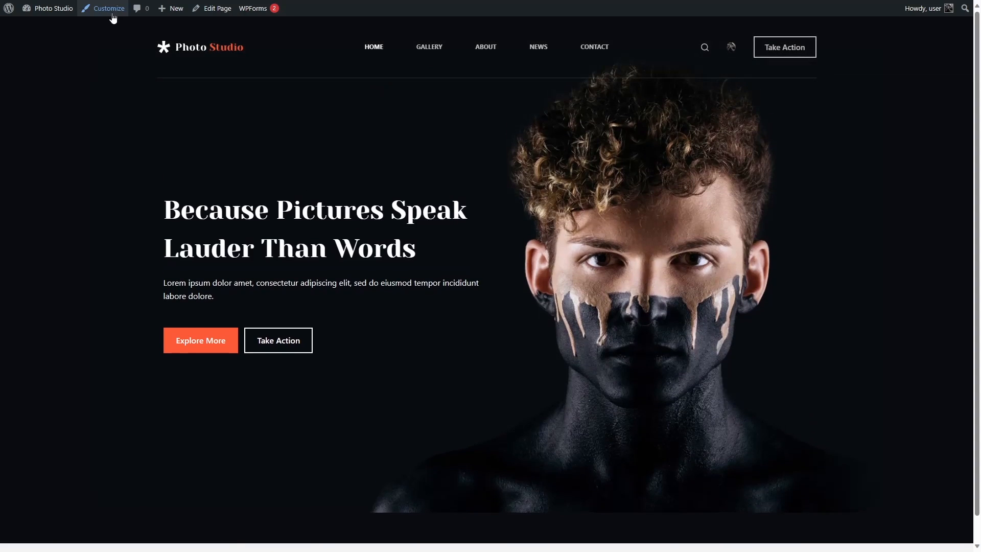
# In the Customizer's header settings, set the sticky-state active link color of Menu 1 to palette Color 2
pyautogui.click(113, 15)
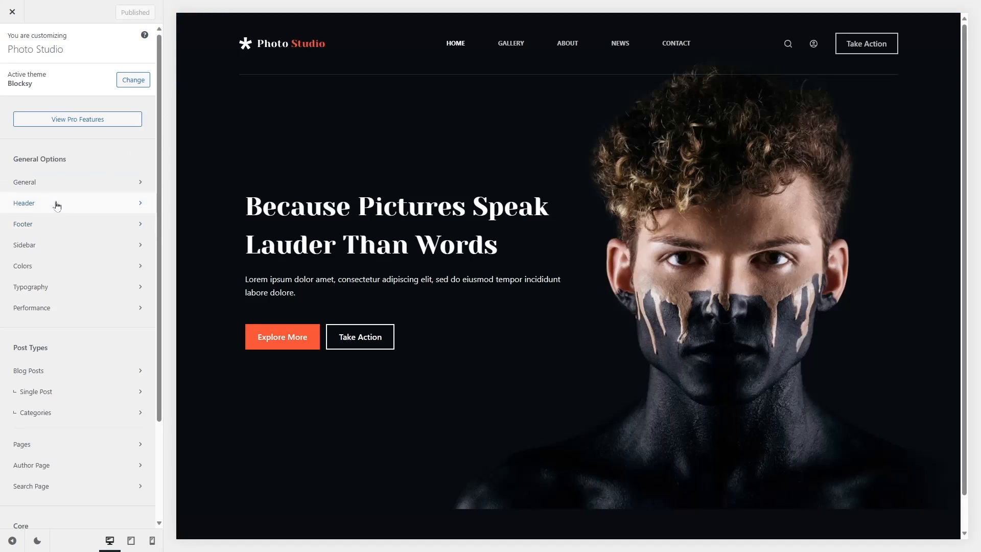
pyautogui.click(57, 201)
pyautogui.click(561, 464)
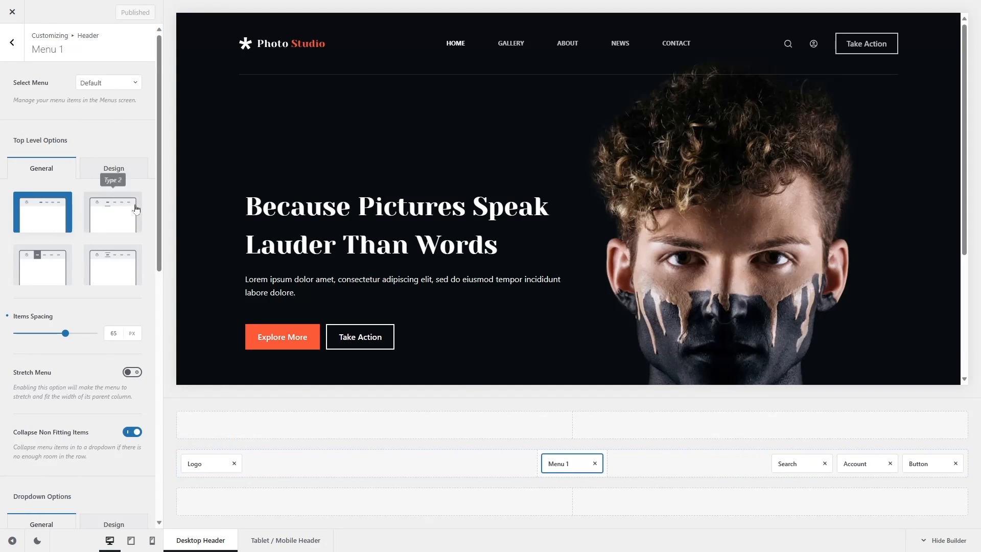
pyautogui.click(130, 176)
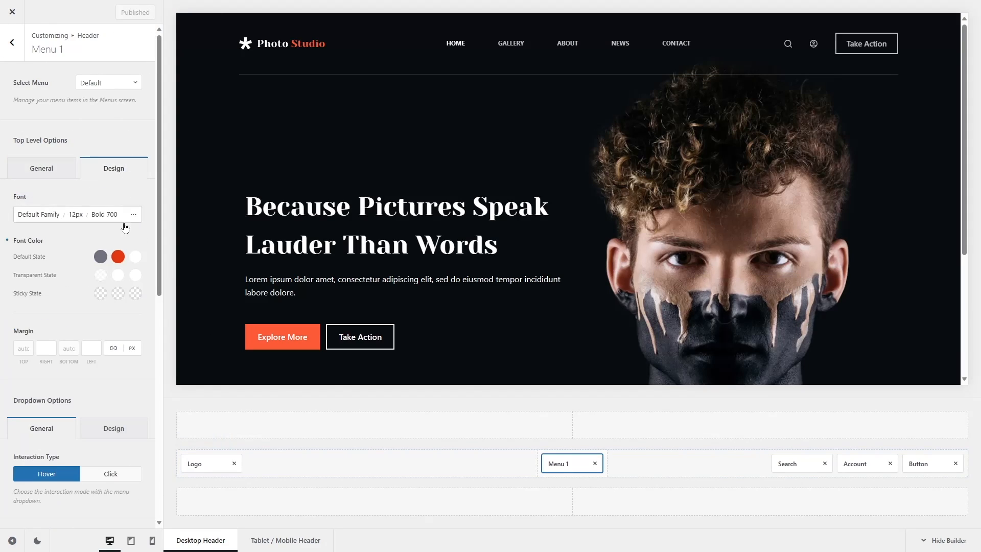
pyautogui.scroll(-5, 95, 358)
pyautogui.scroll(5, 94, 357)
pyautogui.click(136, 294)
pyautogui.click(38, 489)
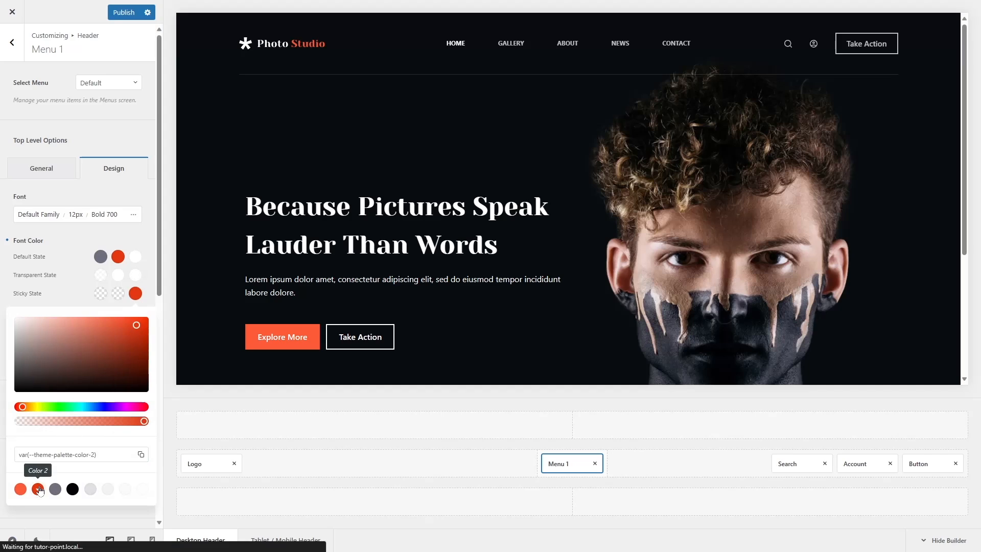
pyautogui.click(105, 285)
# Check the active menu link in the sticky header preview, publish the changes and close the Customizer
pyautogui.scroll(-3, 463, 179)
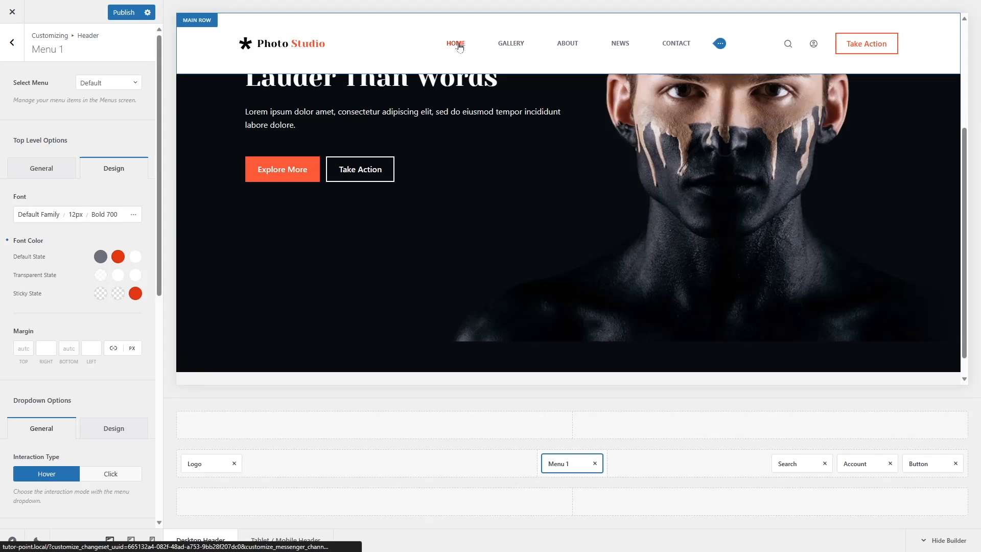
pyautogui.click(119, 13)
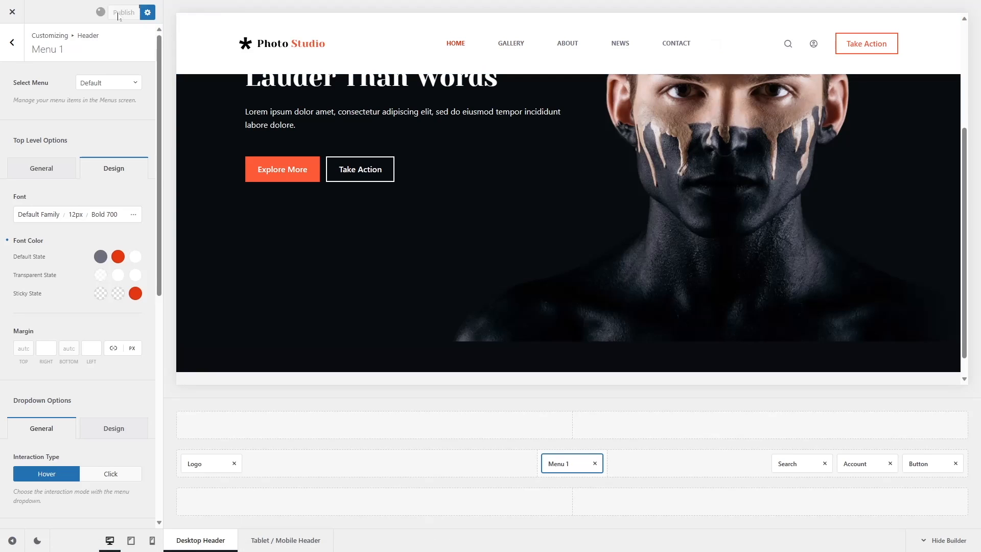
pyautogui.click(13, 13)
# Review the three-image section below the hero on the reference page and open the Home page for editing
pyautogui.scroll(-1, 339, 192)
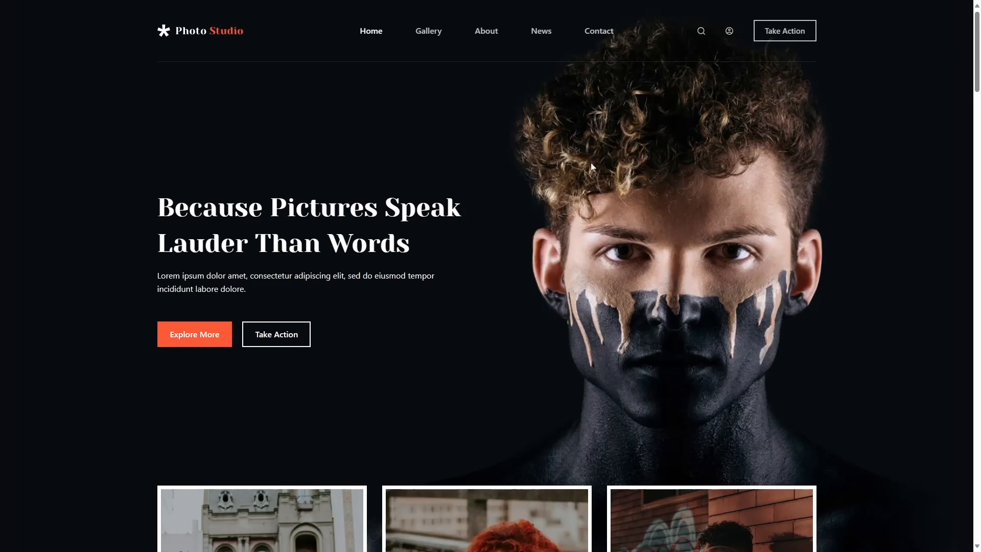
pyautogui.scroll(-6, 591, 166)
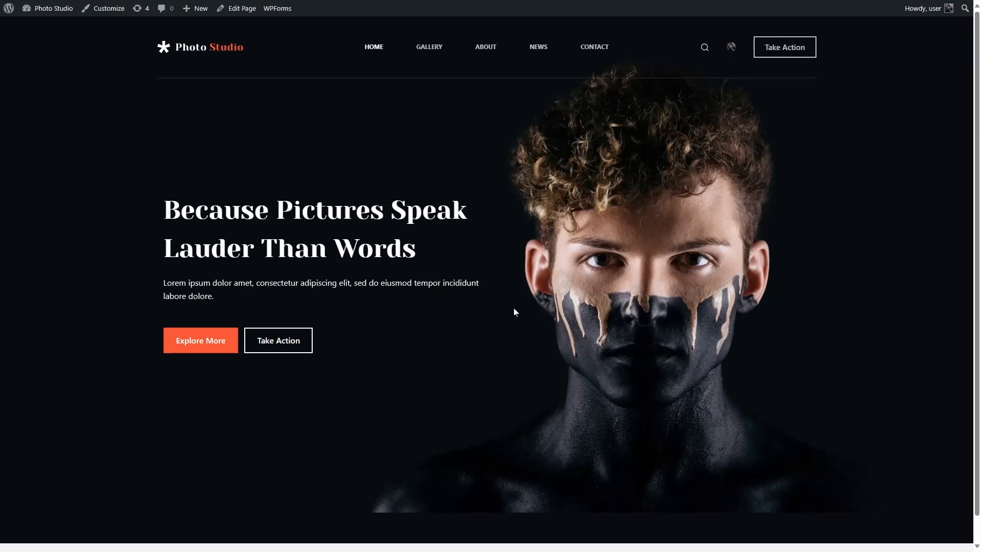
pyautogui.click(232, 18)
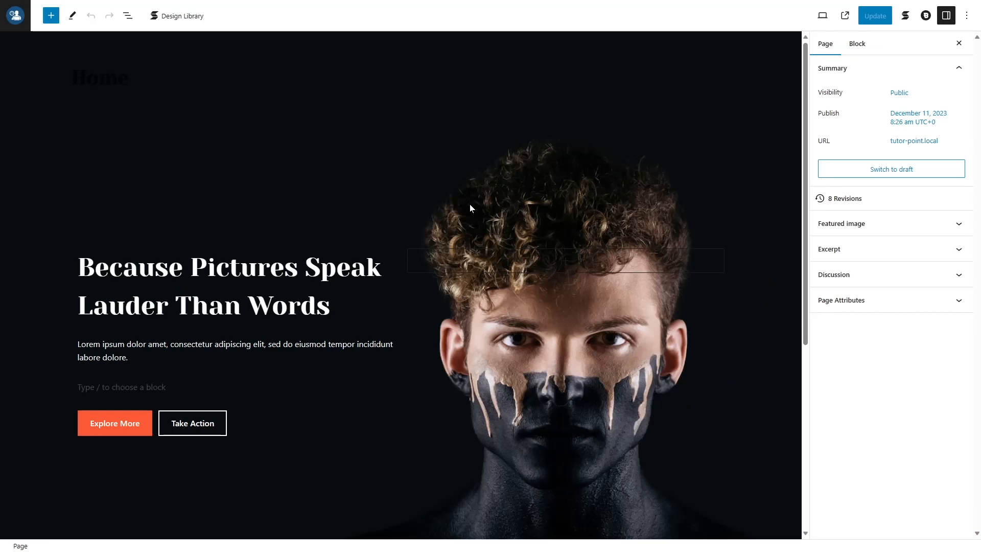
# Insert an advanced-layout Columns block with three equal columns below the hero section
pyautogui.scroll(-5, 470, 204)
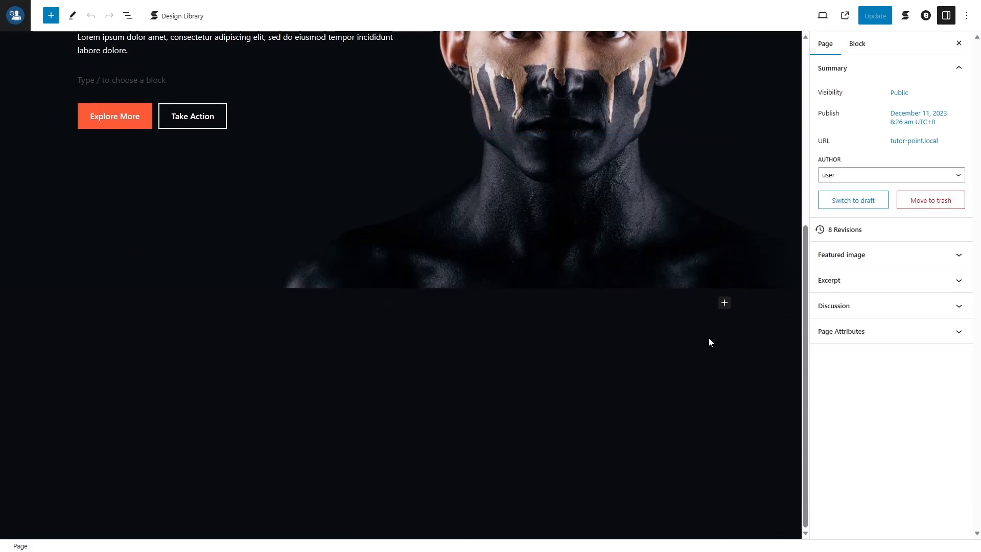
pyautogui.click(724, 303)
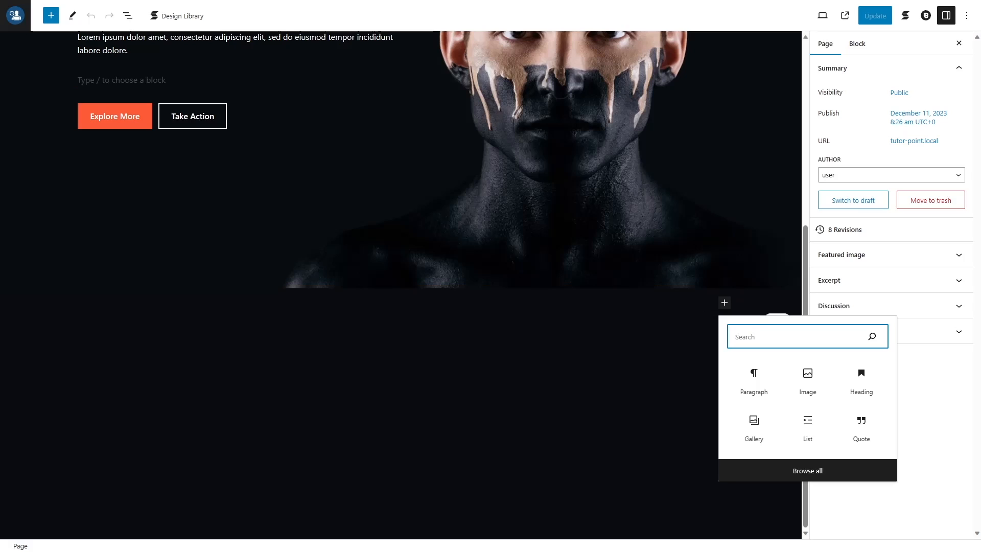
pyautogui.write('col')
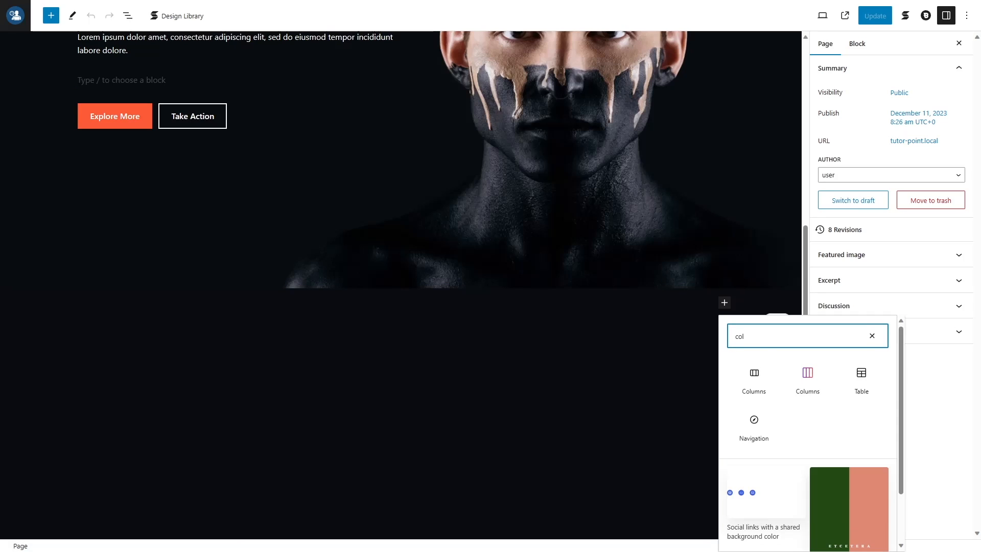
pyautogui.click(808, 376)
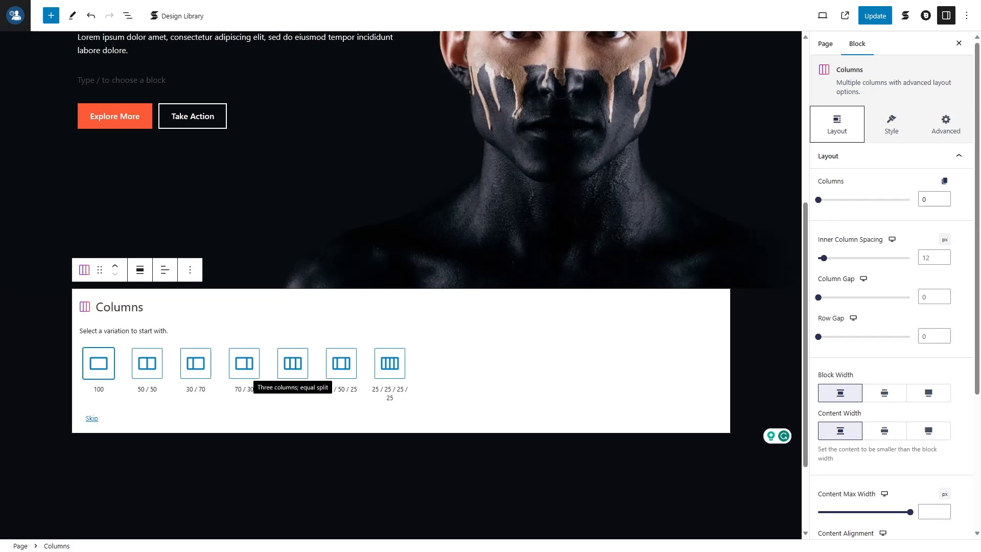
pyautogui.click(300, 371)
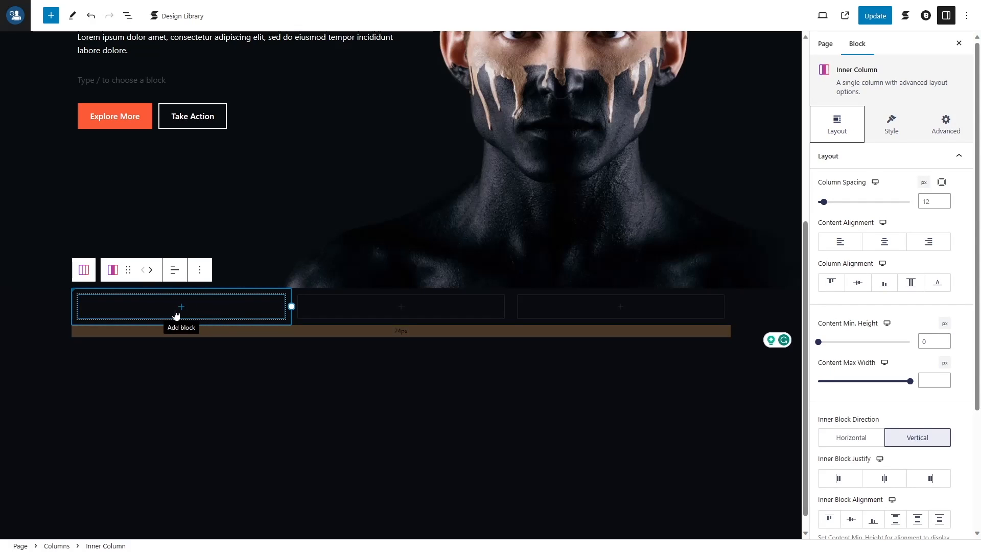
# Show the page's block structure and expand the new Columns block to list its three inner columns
pyautogui.click(351, 317)
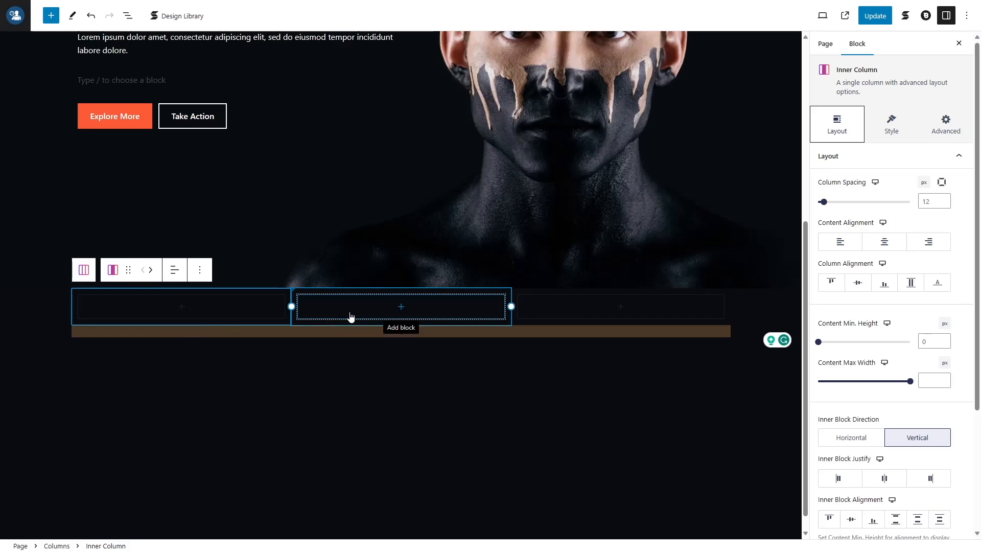
pyautogui.click(578, 313)
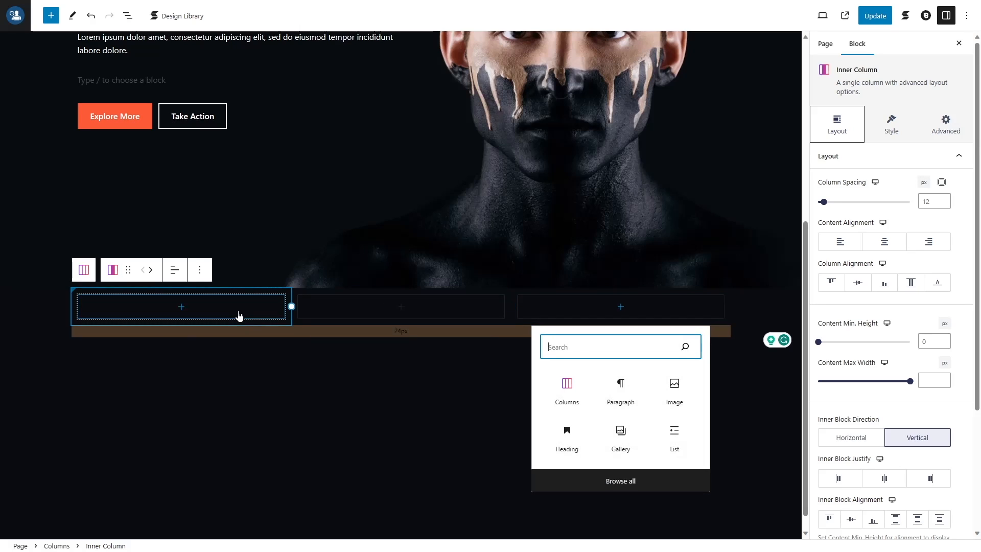
pyautogui.click(511, 386)
pyautogui.click(129, 16)
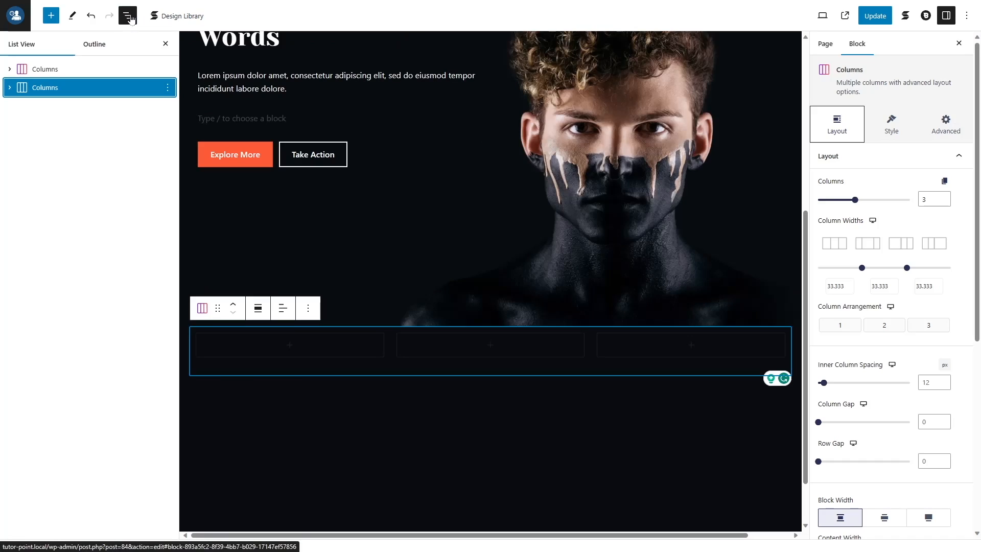
pyautogui.click(10, 88)
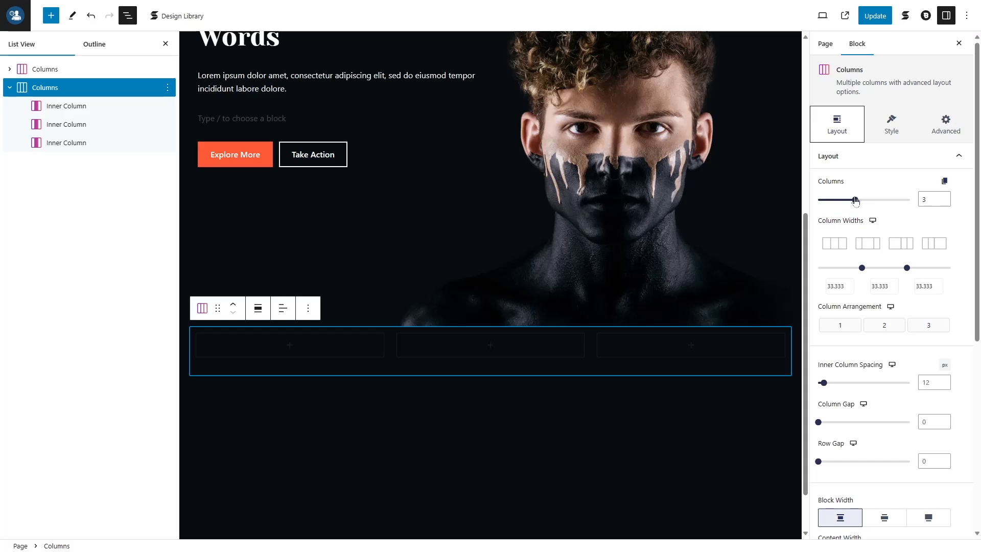
# Set the new three-column block's column gap to 30 px for desktop
pyautogui.moveTo(856, 201)
pyautogui.mouseDown()
pyautogui.moveTo(838, 203)
pyautogui.moveTo(851, 204)
pyautogui.mouseUp()
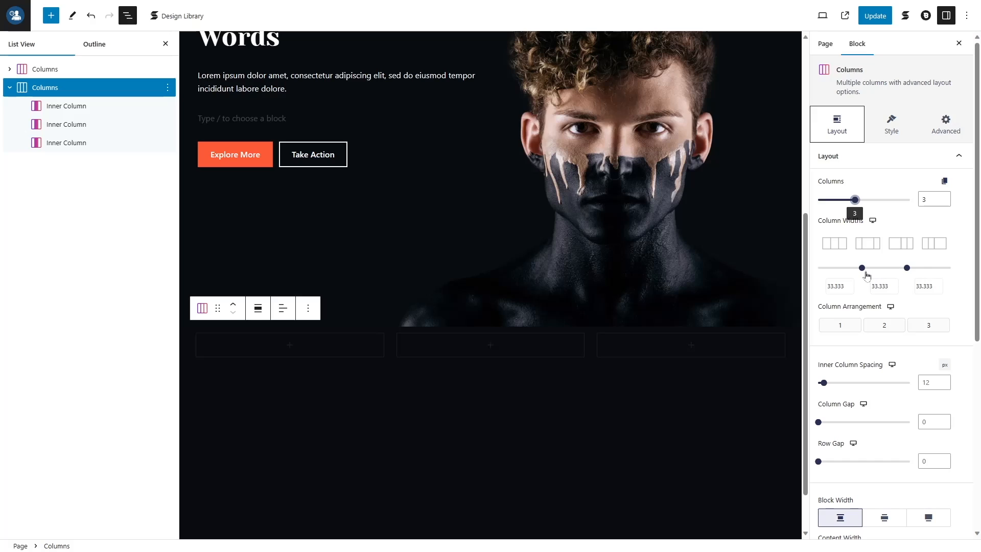
pyautogui.click(960, 290)
pyautogui.scroll(-3, 943, 279)
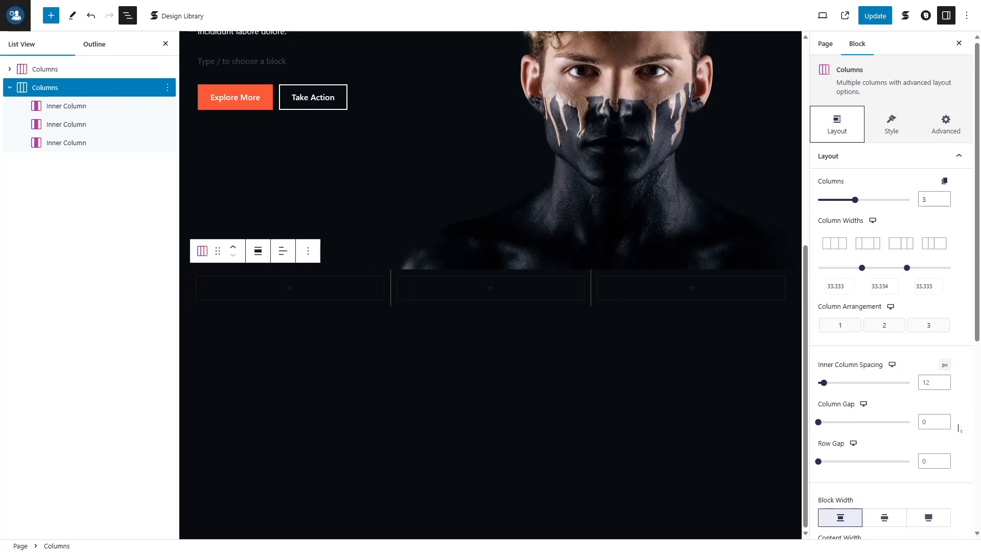
pyautogui.click(934, 422)
pyautogui.write('30')
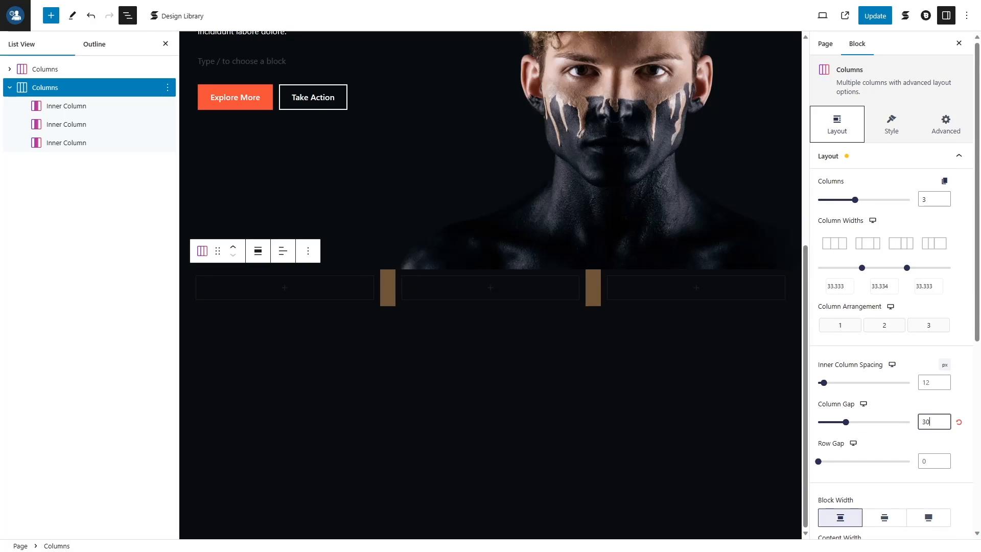
# Set the three-column block's column gap to 20 px for tablet and return to the desktop view
pyautogui.click(863, 404)
pyautogui.click(864, 428)
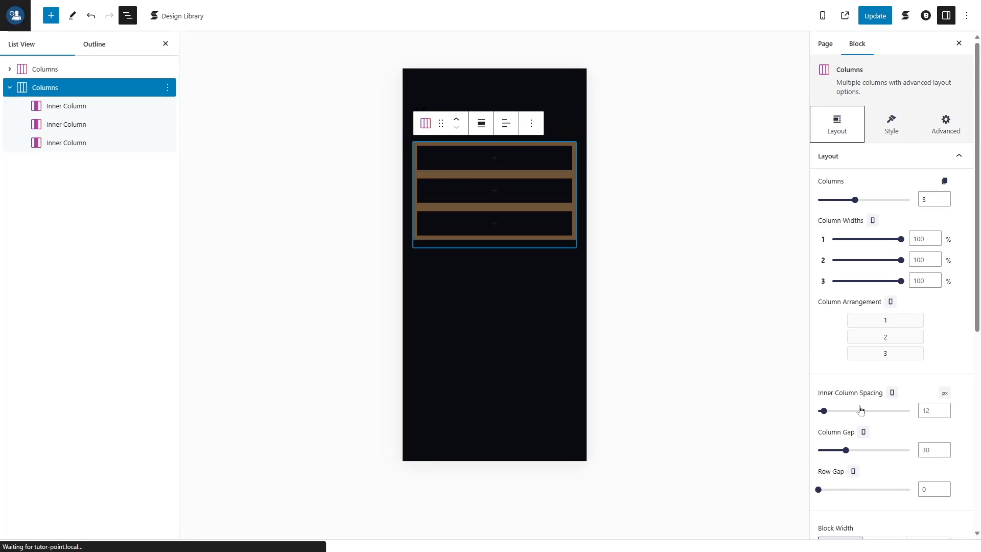
pyautogui.click(897, 393)
pyautogui.click(892, 380)
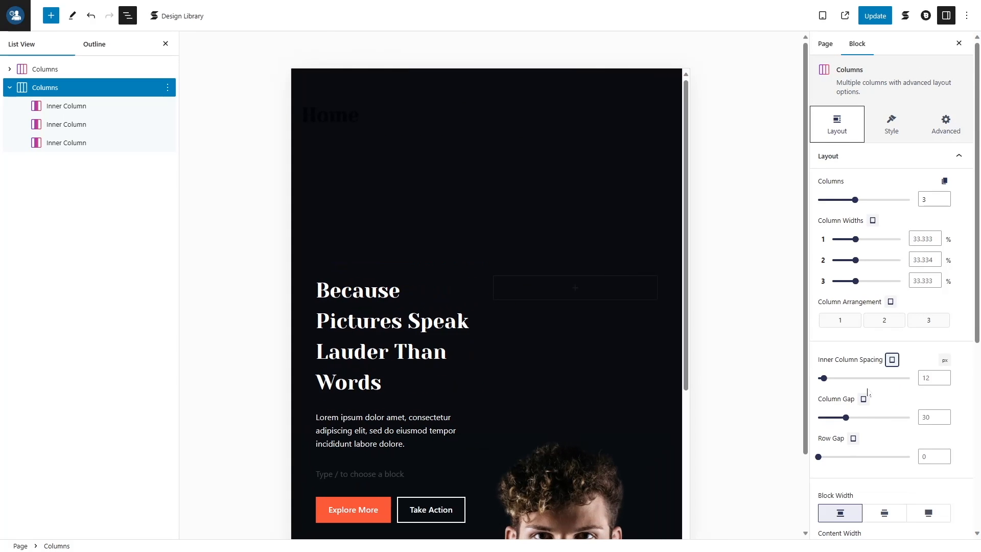
pyautogui.scroll(-5, 583, 314)
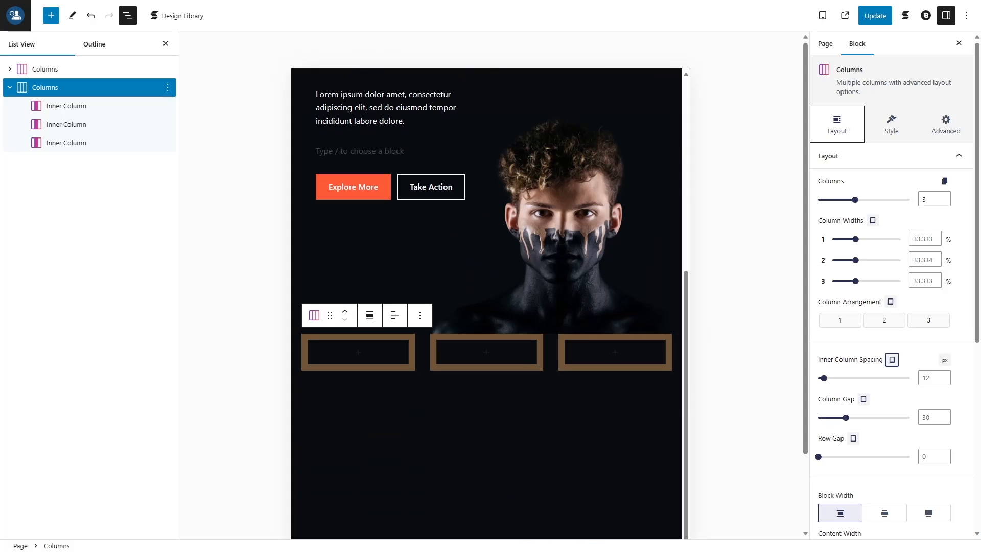
pyautogui.click(929, 418)
pyautogui.write('20')
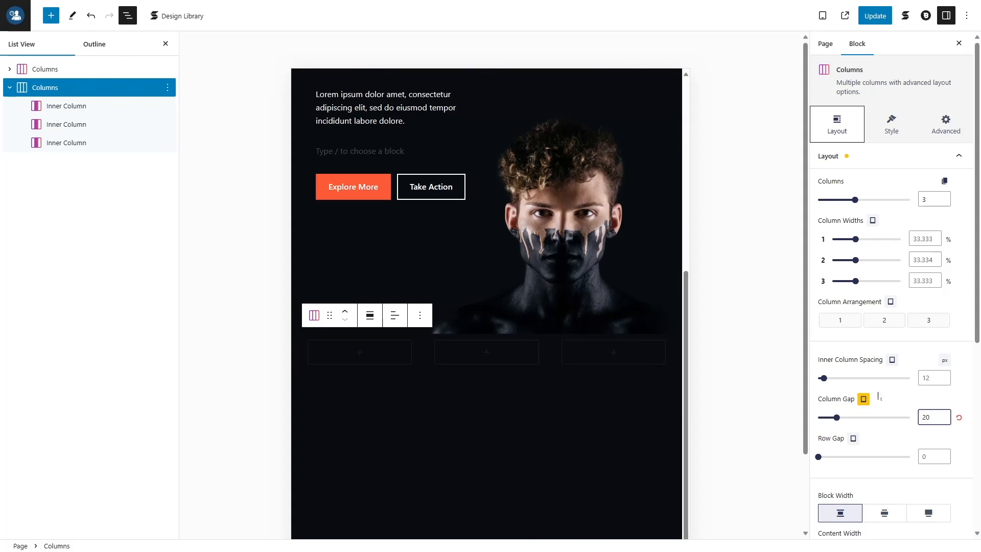
pyautogui.click(871, 403)
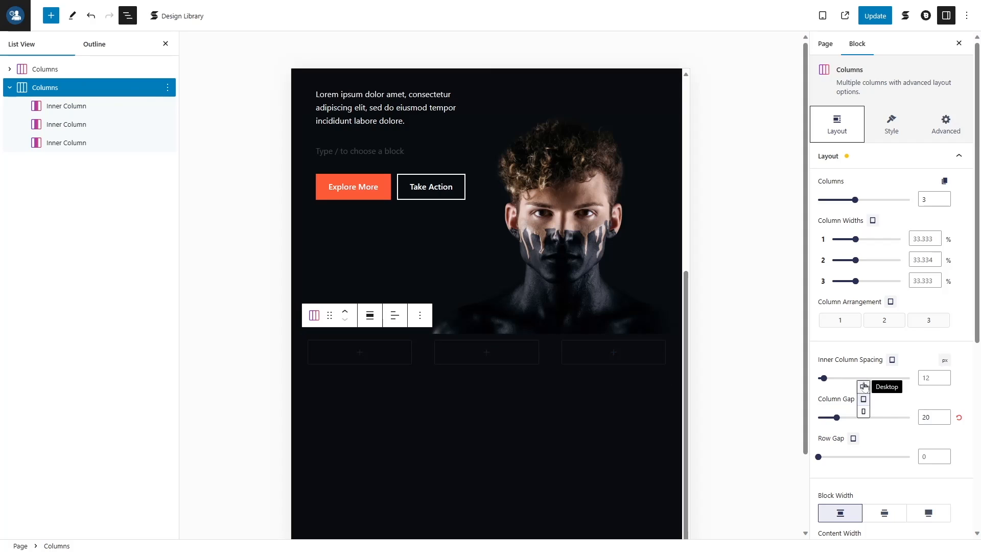
pyautogui.click(870, 388)
# Set the three-column block's desktop margins to -120 px at the top and 0 at the bottom
pyautogui.scroll(-5, 874, 387)
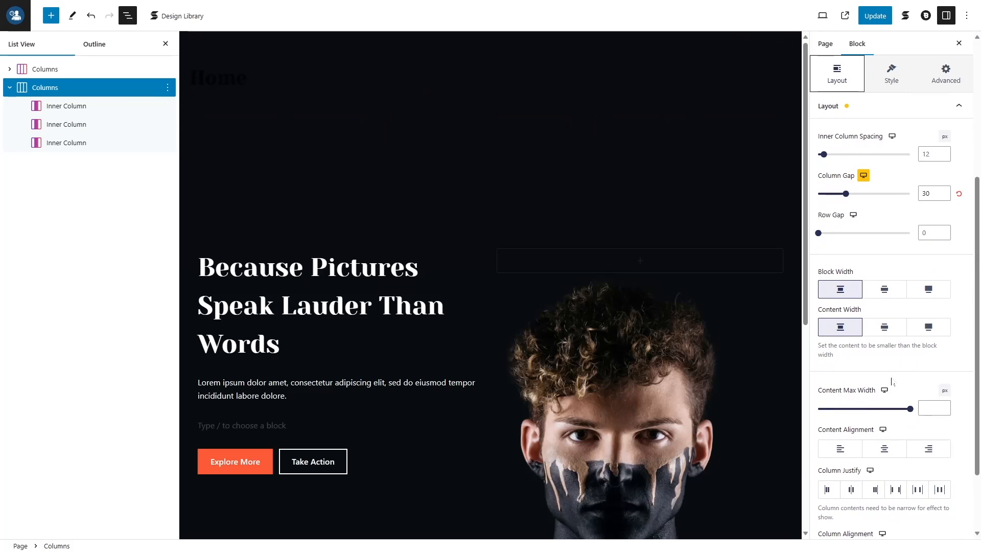
pyautogui.scroll(5, 892, 382)
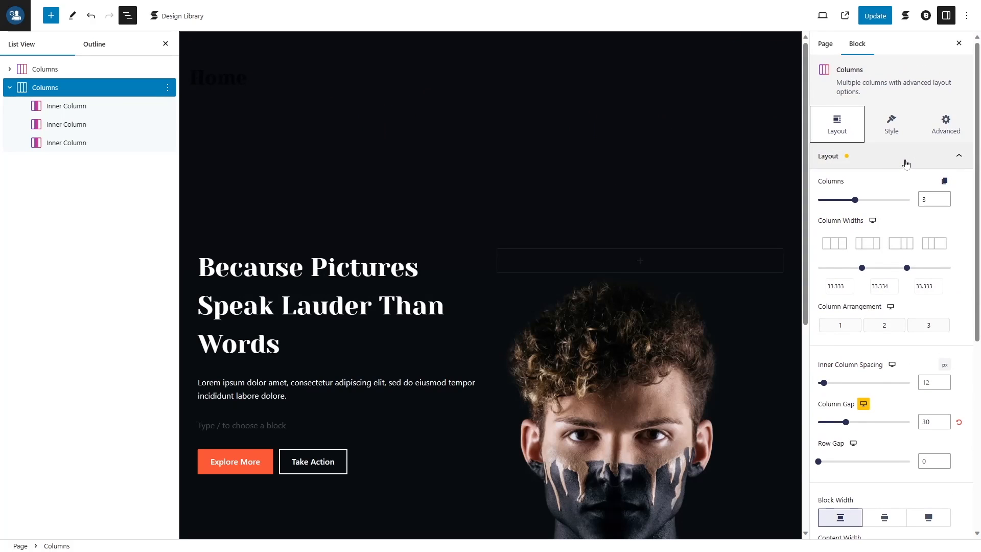
pyautogui.click(906, 162)
pyautogui.click(883, 186)
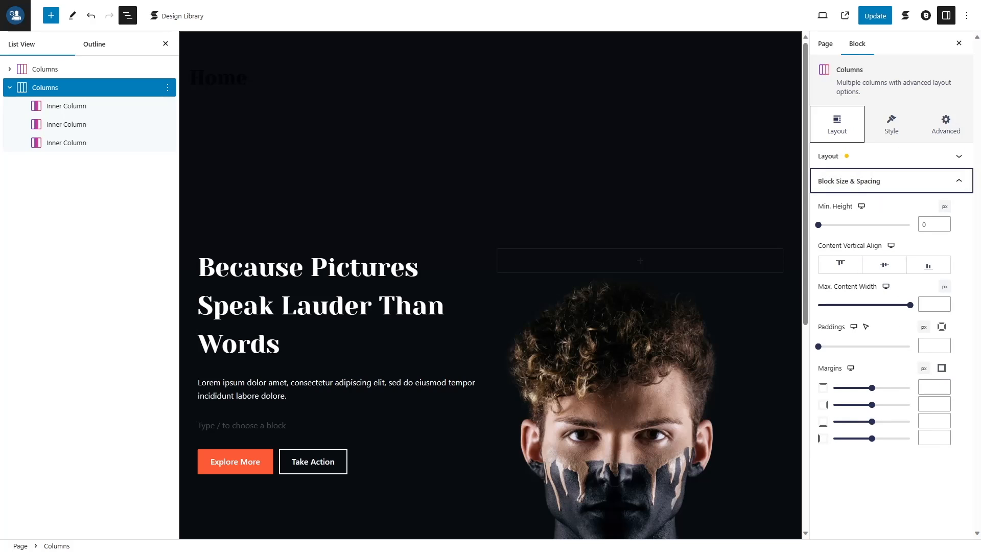
pyautogui.scroll(-7, 624, 317)
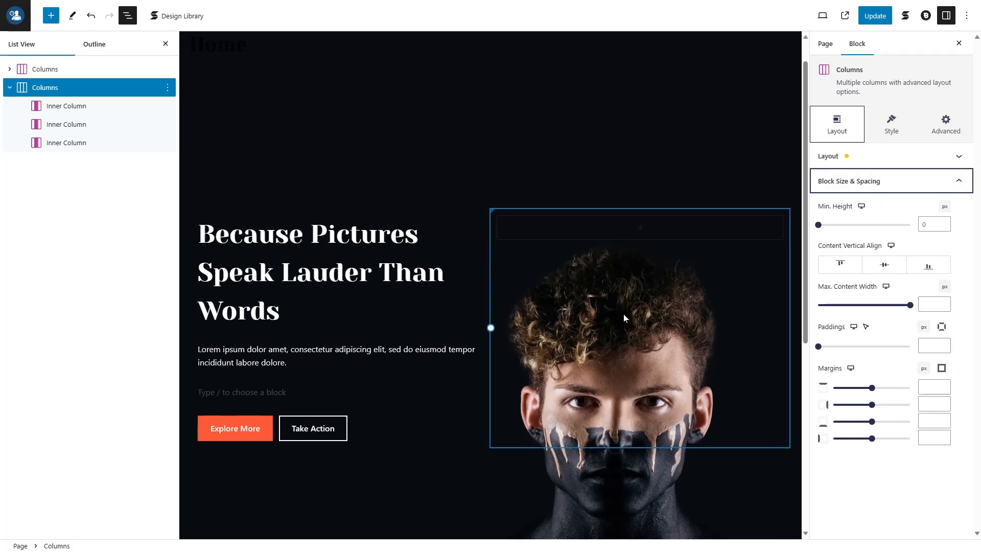
pyautogui.click(935, 387)
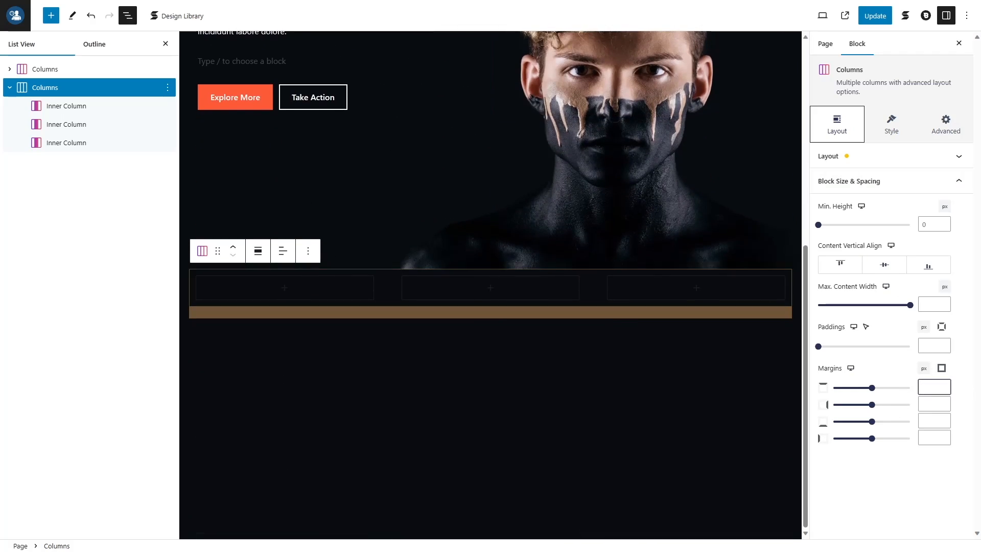
pyautogui.write('1')
pyautogui.press('BackSpace')
pyautogui.write('-120')
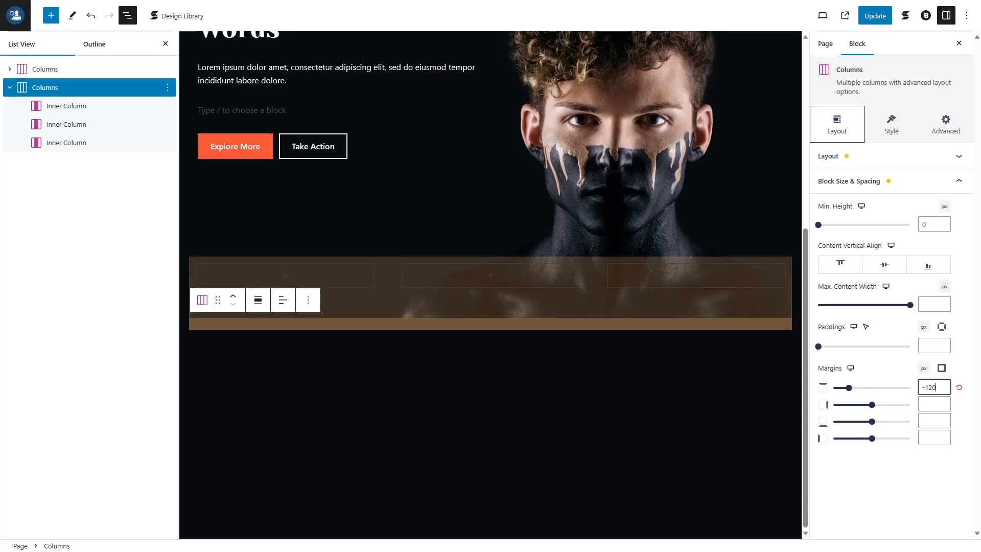
pyautogui.click(935, 421)
pyautogui.write('0')
pyautogui.click(890, 181)
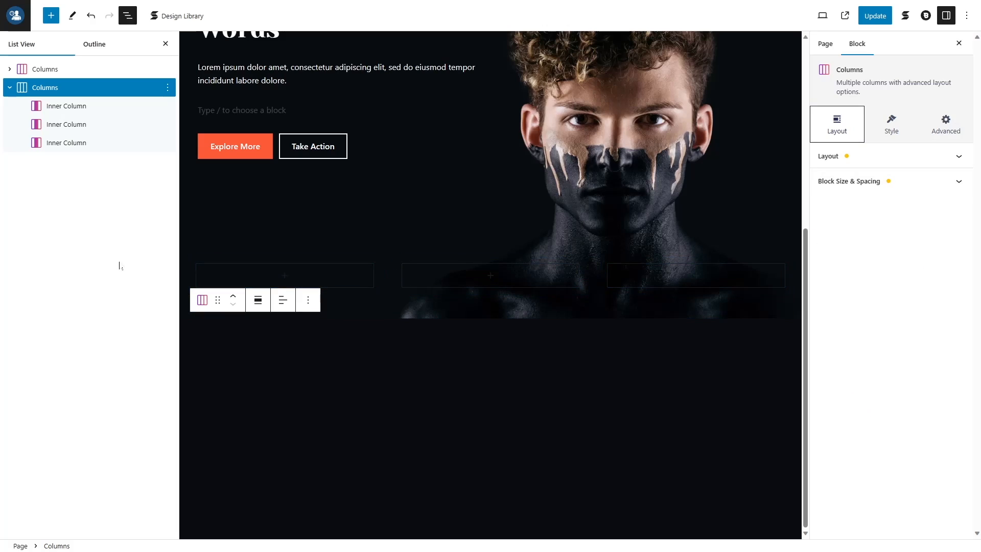
# Set the column spacing of the first inner column to 0 px
pyautogui.click(92, 107)
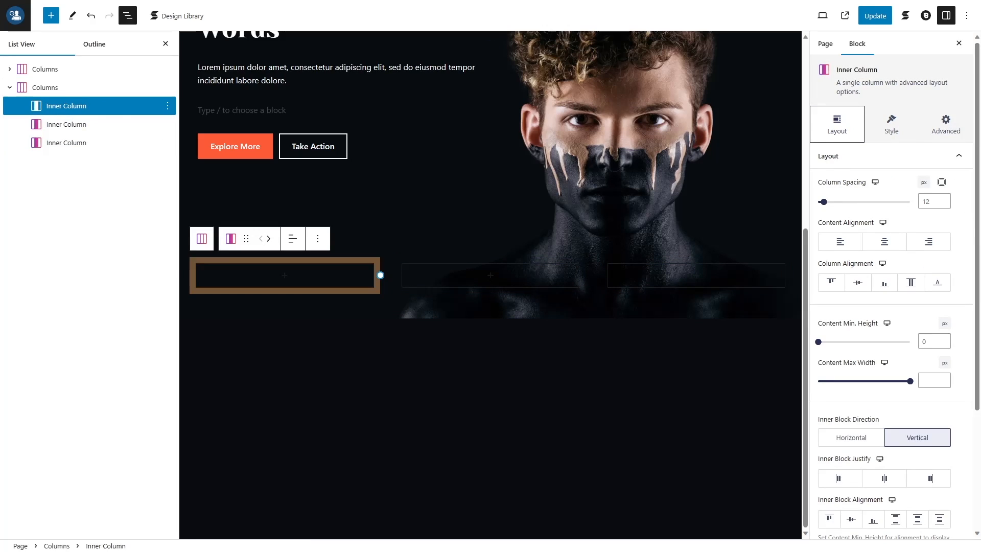
pyautogui.click(914, 201)
pyautogui.press('Delete')
pyautogui.press('Delete')
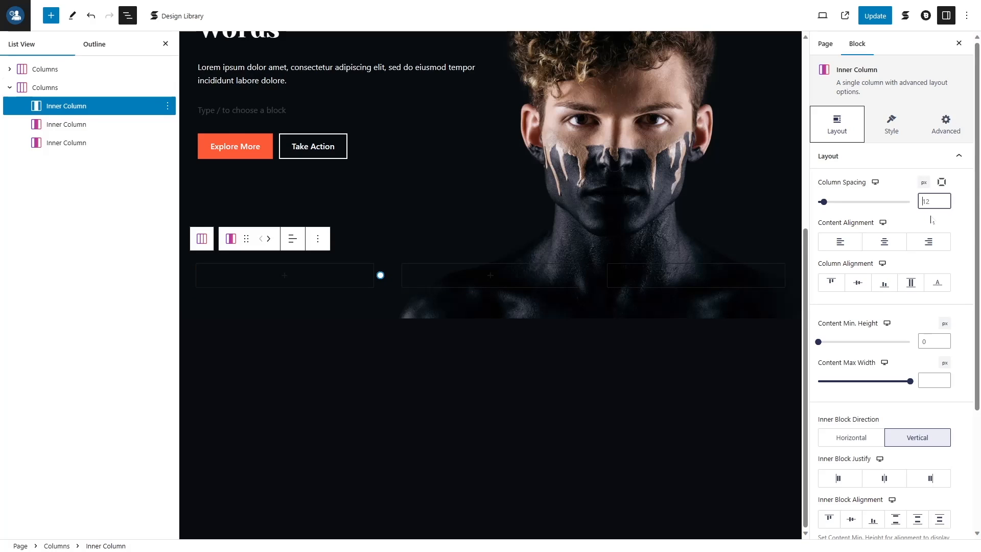
pyautogui.write('0')
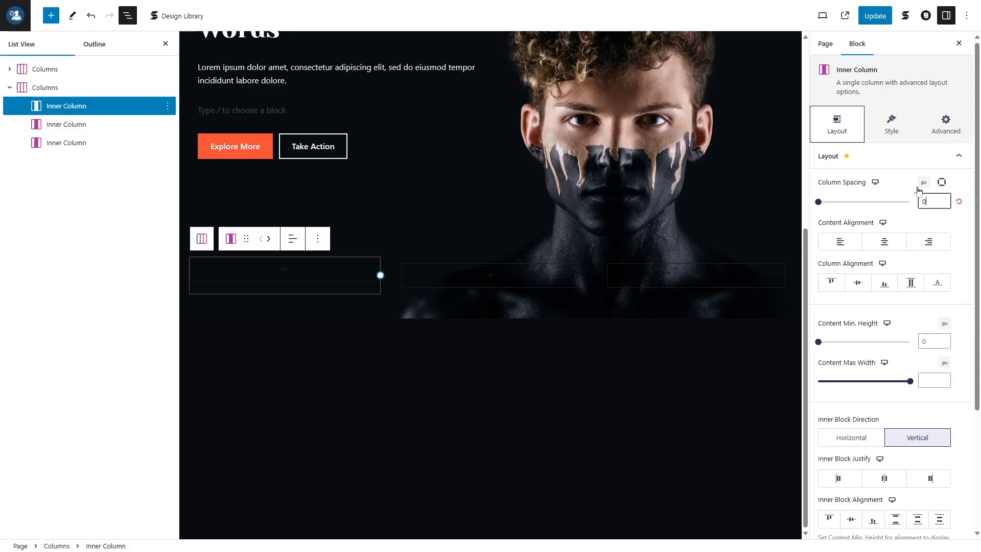
# Set the first inner column's bottom margin to 50 px for mobile
pyautogui.click(920, 157)
pyautogui.click(906, 181)
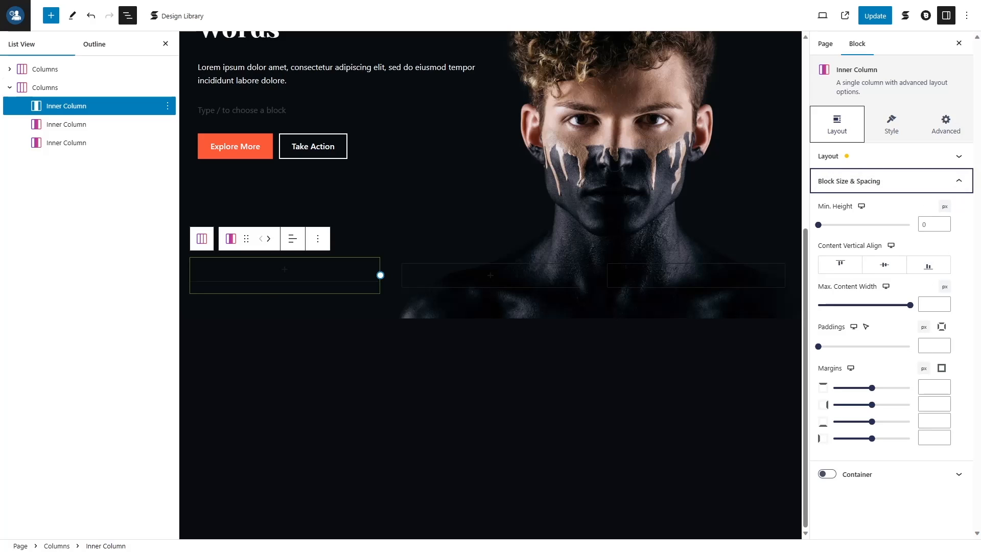
pyautogui.click(851, 368)
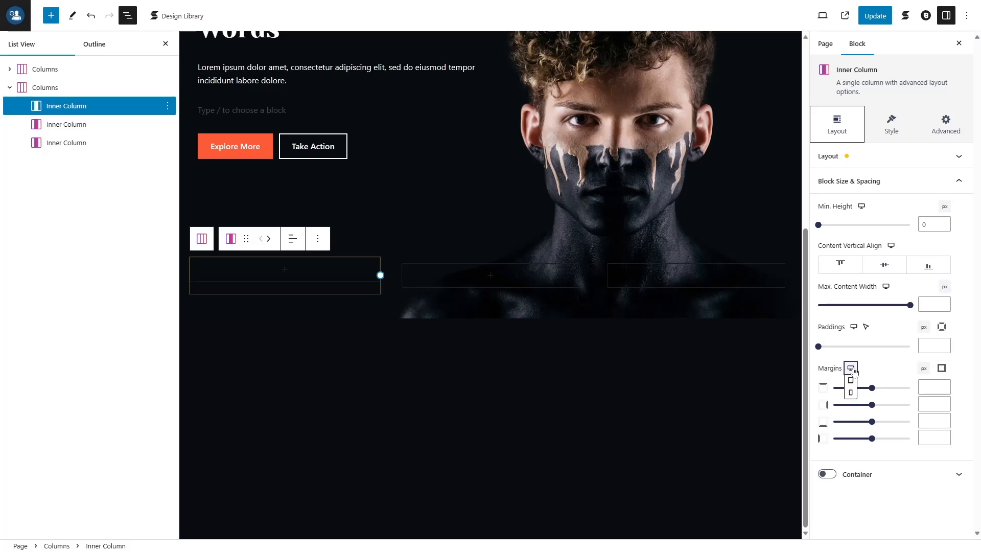
pyautogui.click(853, 395)
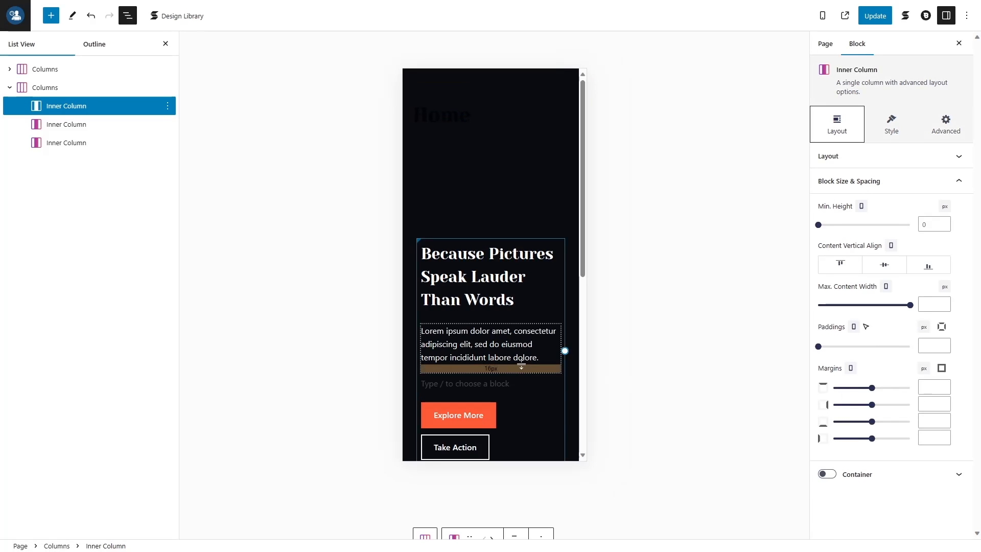
pyautogui.click(934, 421)
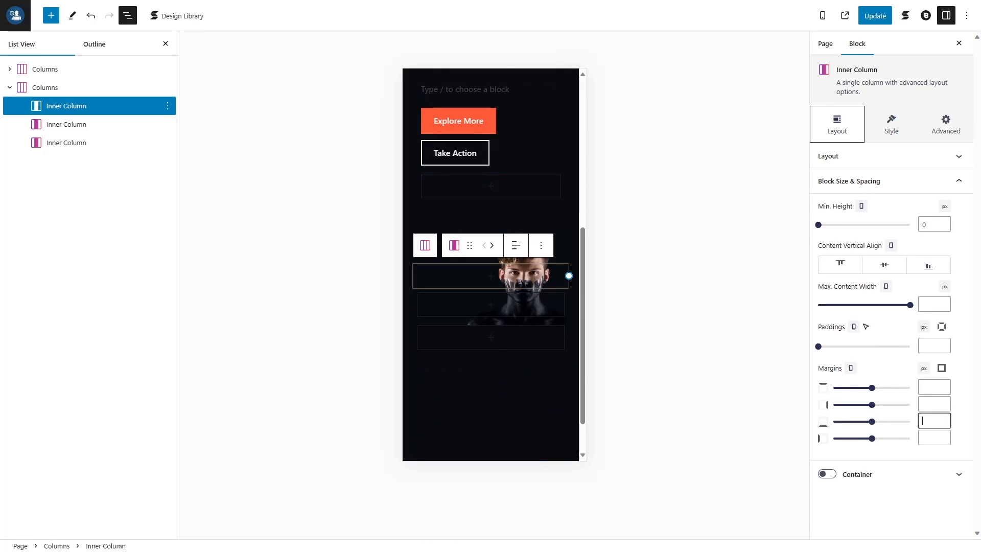
pyautogui.write('50')
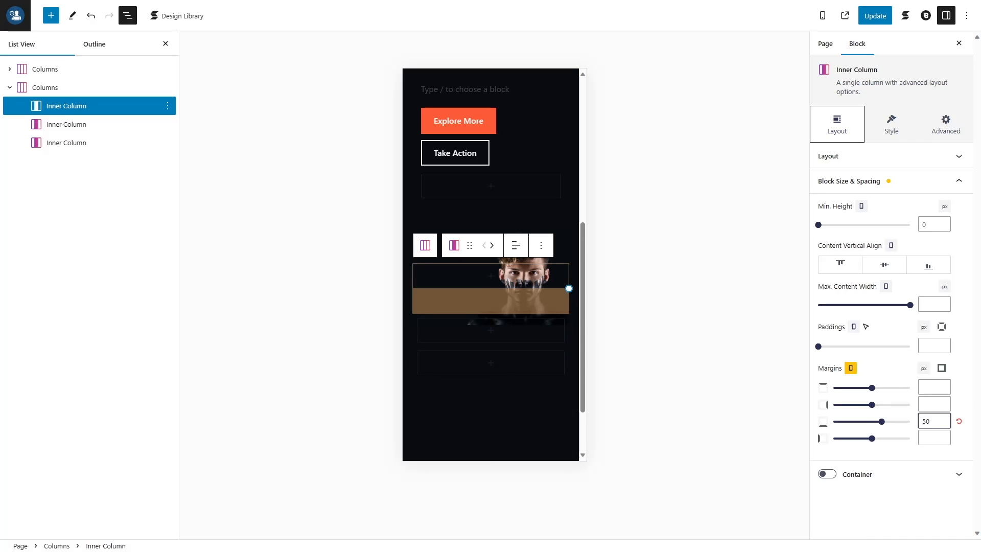
# Return to the desktop view and insert an Image Box with the Default layout into the first inner column
pyautogui.click(851, 368)
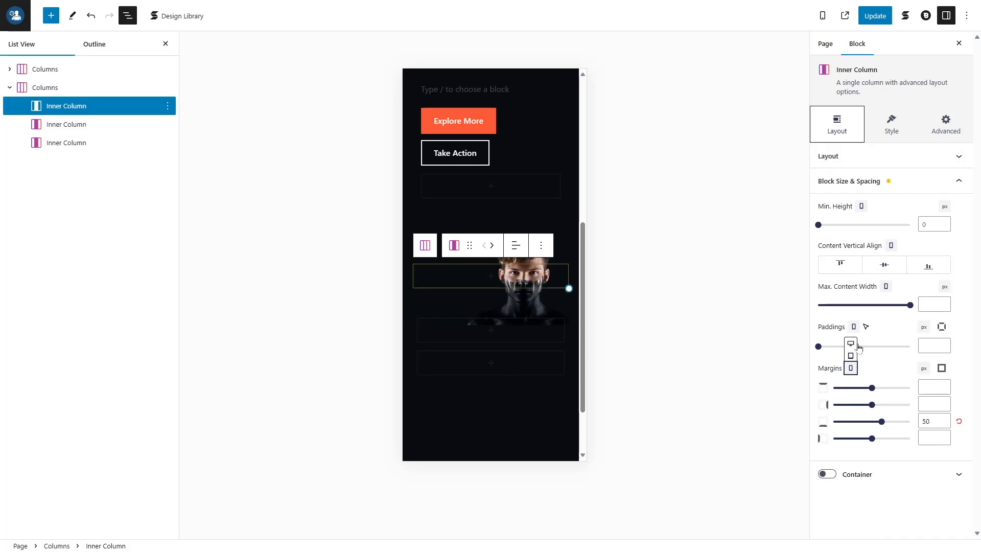
pyautogui.click(850, 343)
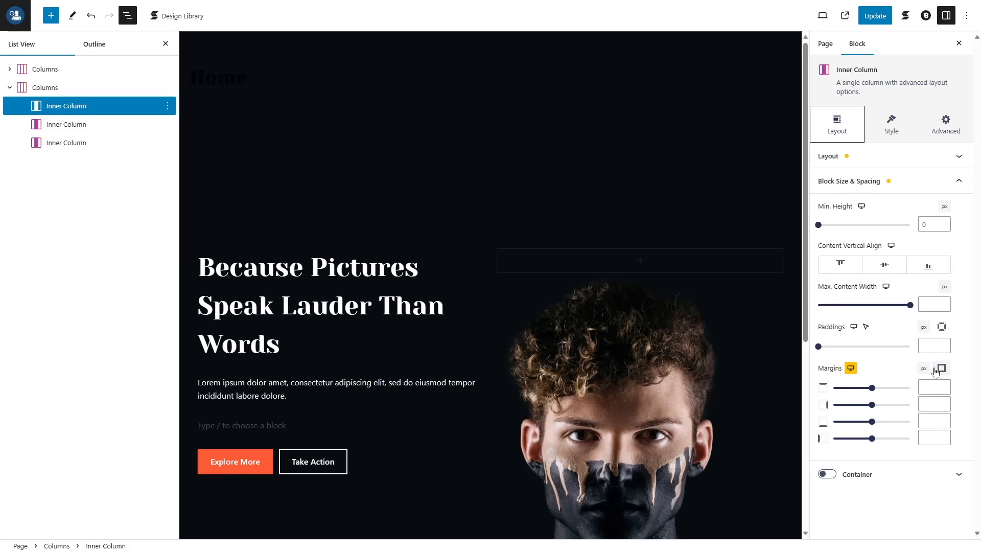
pyautogui.scroll(-1, 317, 297)
pyautogui.scroll(-5, 279, 272)
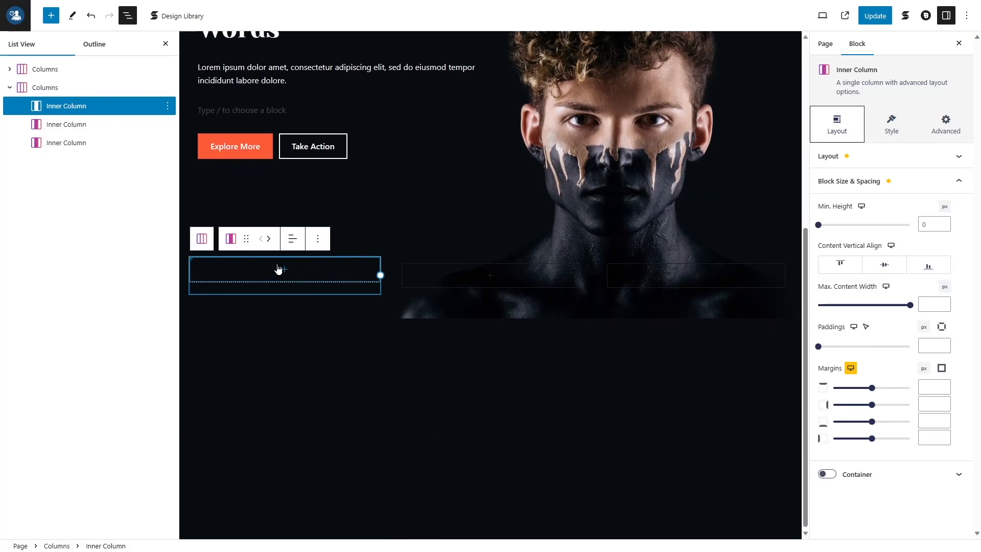
pyautogui.click(285, 269)
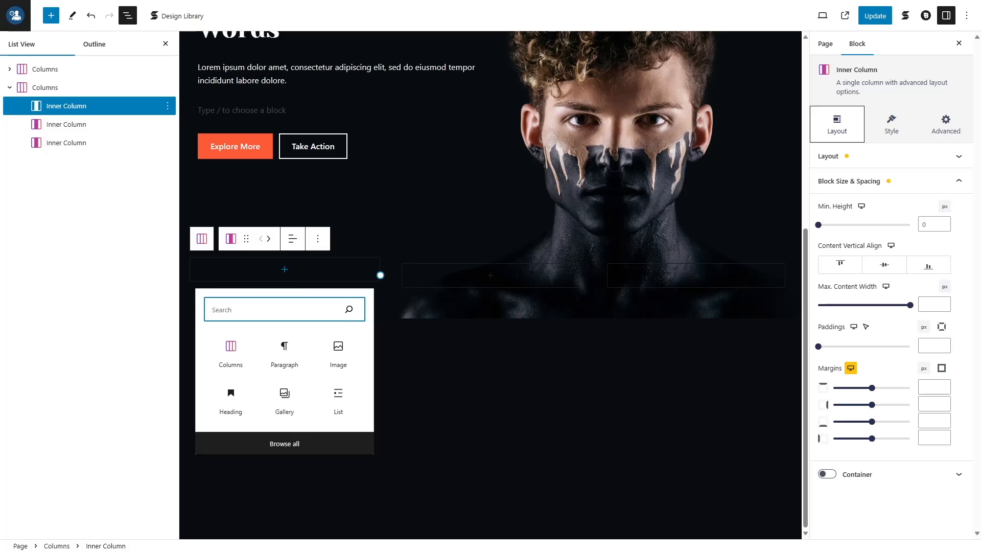
pyautogui.write('mag')
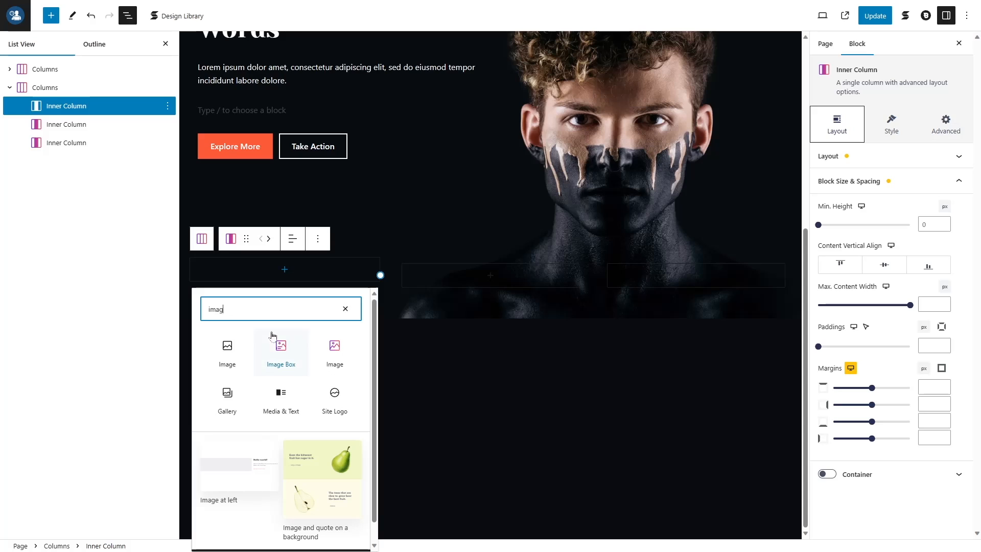
pyautogui.click(274, 349)
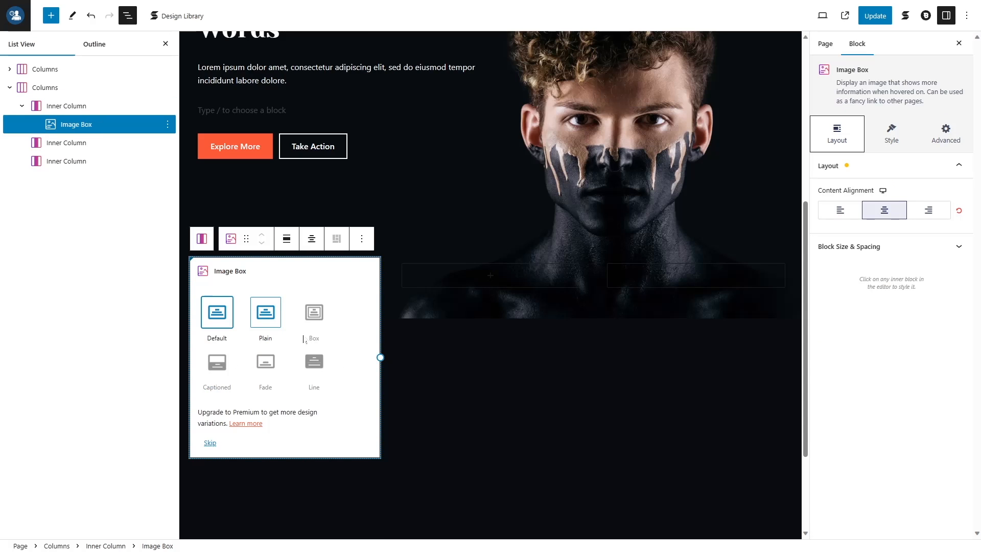
pyautogui.click(217, 311)
pyautogui.click(330, 267)
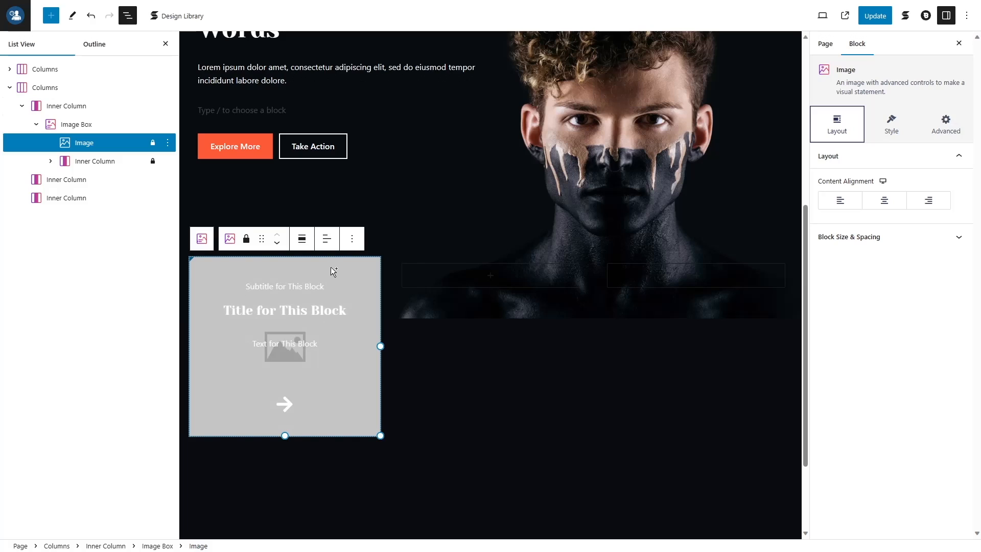
# Align the content of the first column's Image Box to the left
pyautogui.click(66, 125)
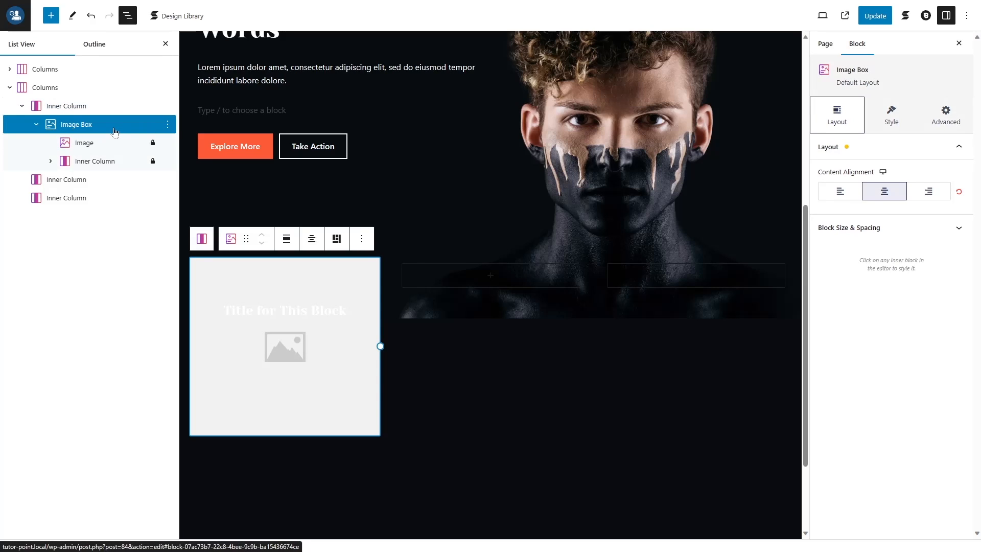
pyautogui.click(862, 150)
pyautogui.click(868, 151)
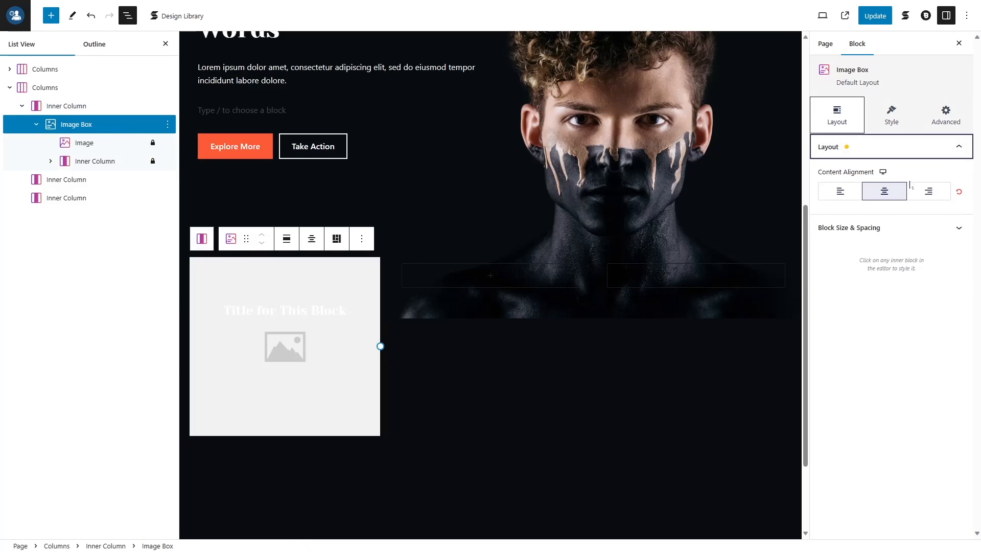
pyautogui.click(839, 191)
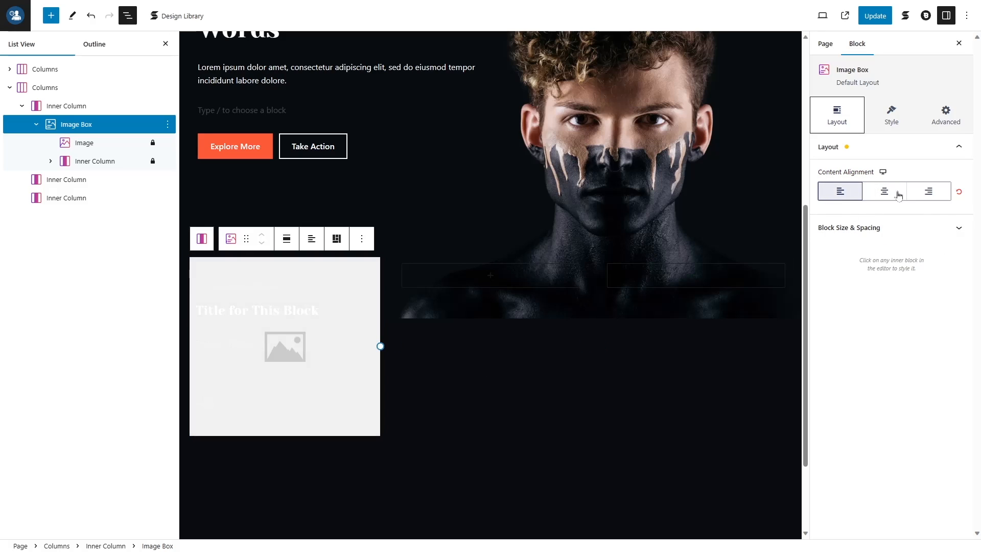
pyautogui.click(843, 148)
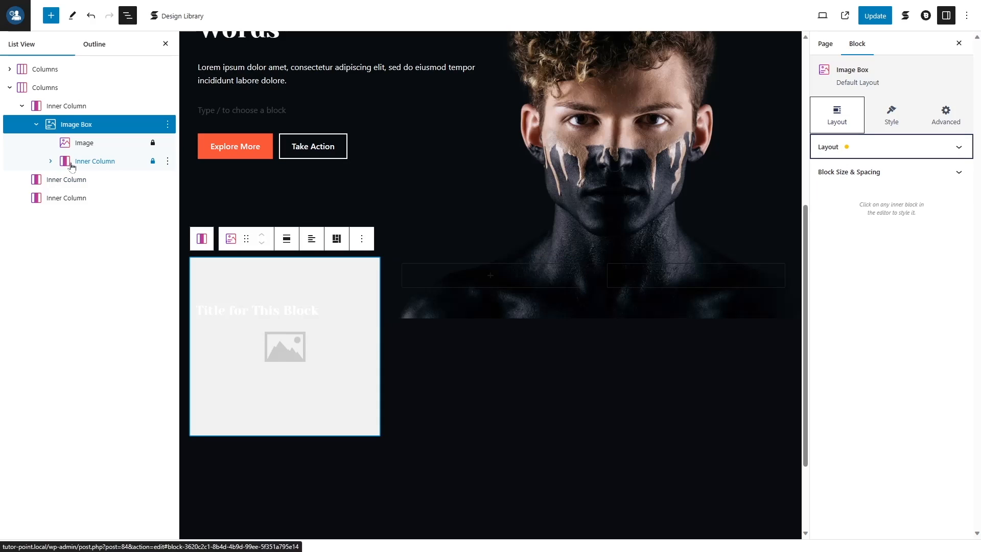
# Fill the Image Box's image with the media library photo of the seated man playing the accordion
pyautogui.click(54, 146)
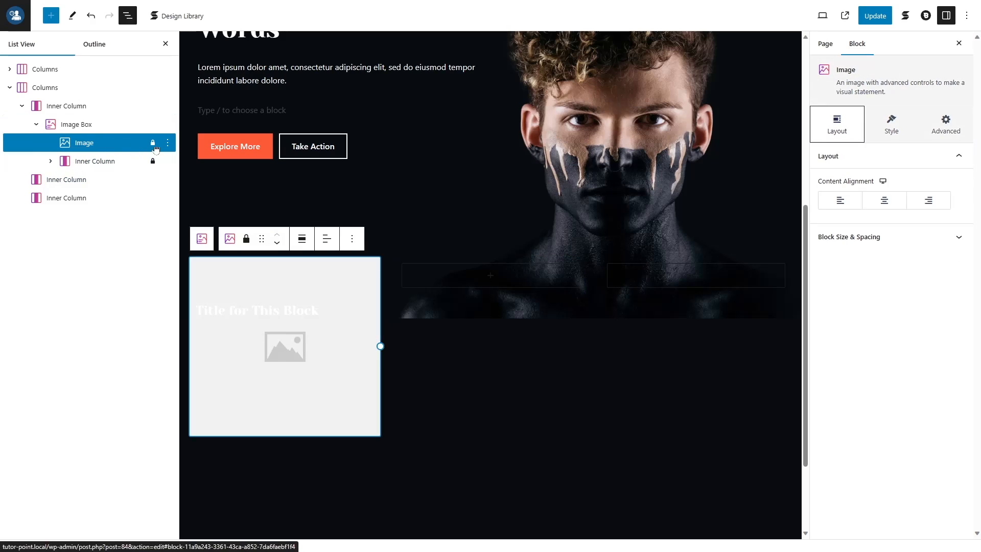
pyautogui.click(889, 127)
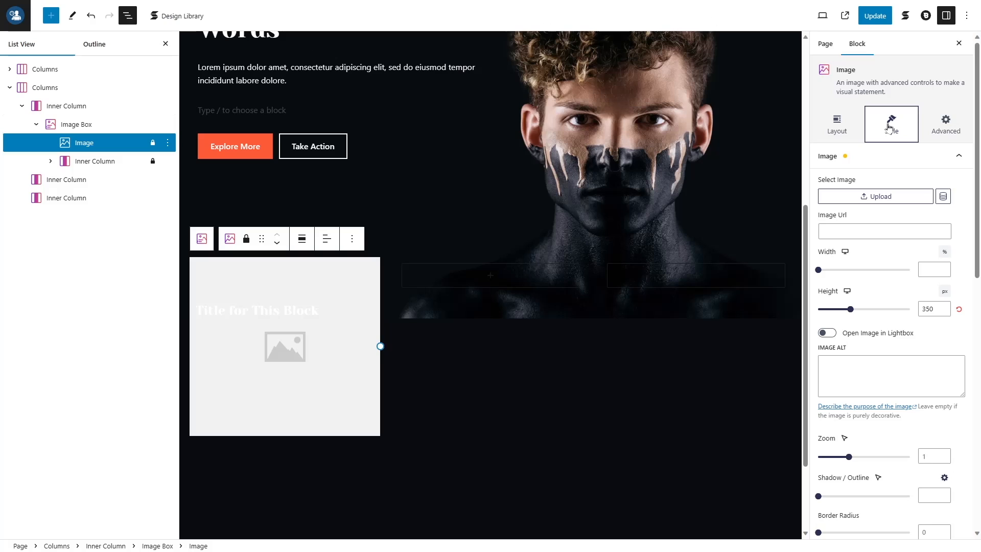
pyautogui.click(878, 197)
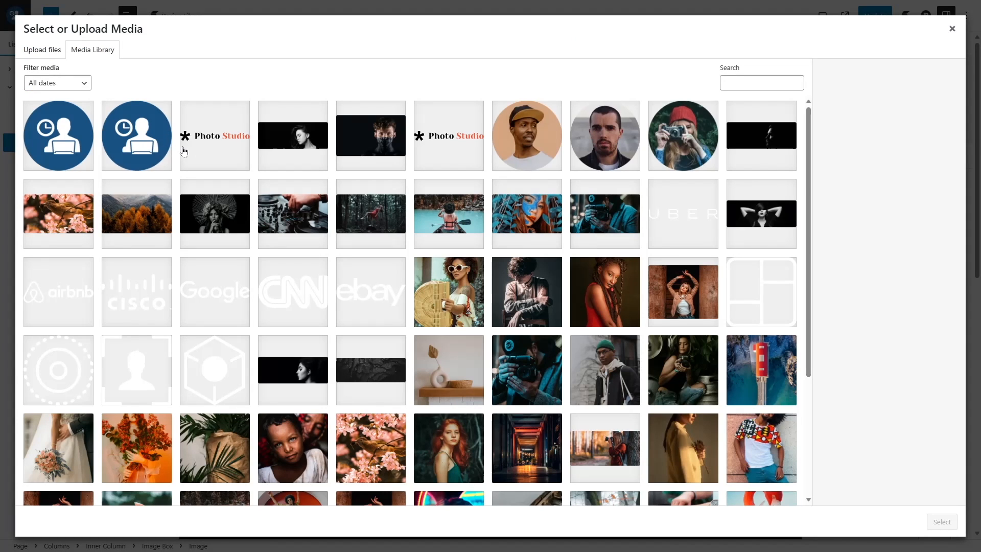
pyautogui.scroll(-4, 193, 157)
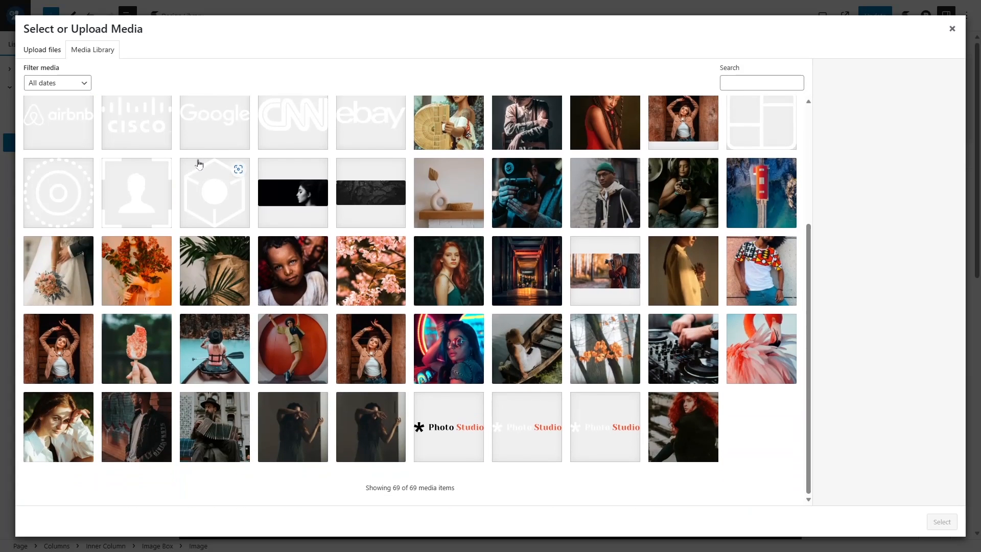
pyautogui.click(205, 424)
pyautogui.click(939, 521)
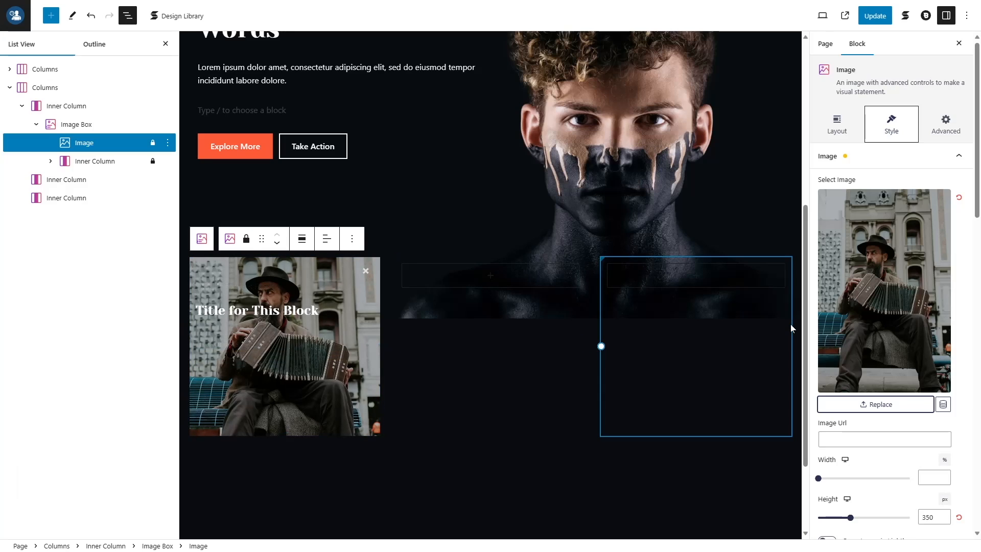
# Set the accordion player image's desktop height to 600 px
pyautogui.scroll(-1, 864, 261)
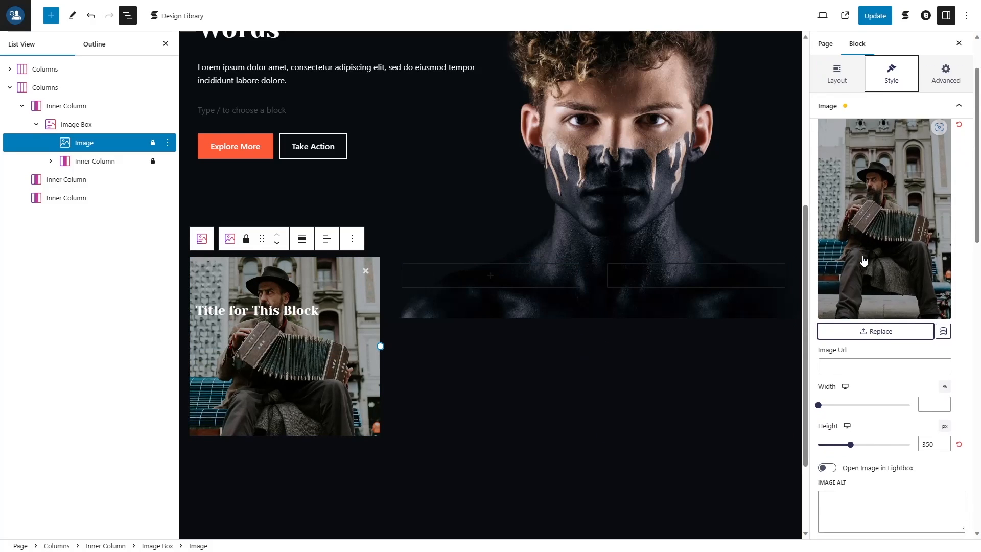
pyautogui.moveTo(946, 364); pyautogui.dragTo(905, 369)
pyautogui.write('500')
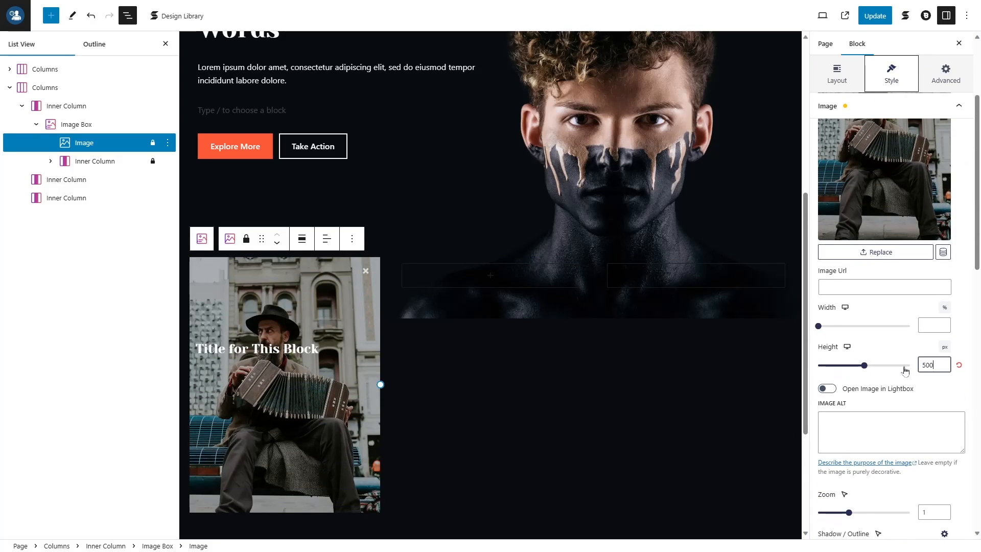
pyautogui.press('BackSpace')
pyautogui.press('BackSpace')
pyautogui.press('BackSpace')
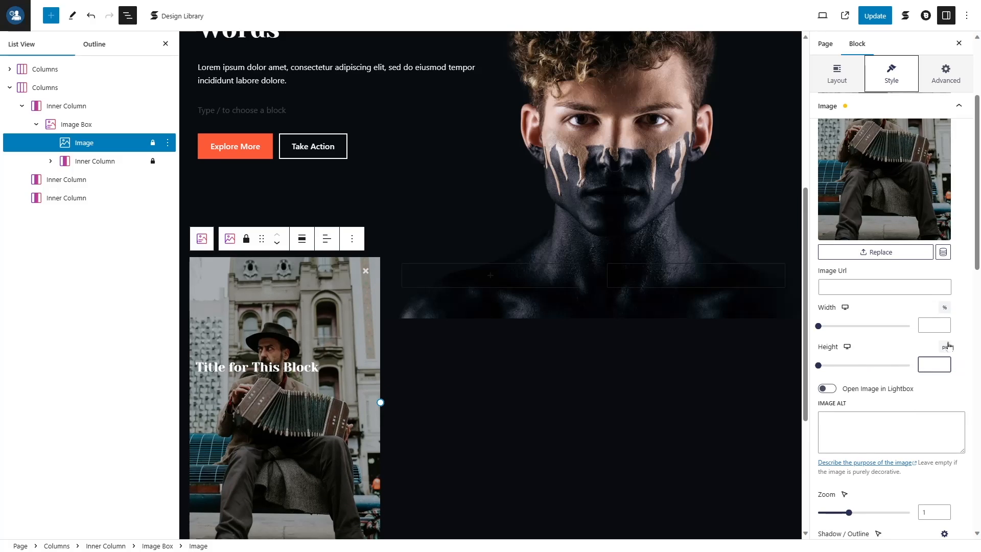
pyautogui.write('600')
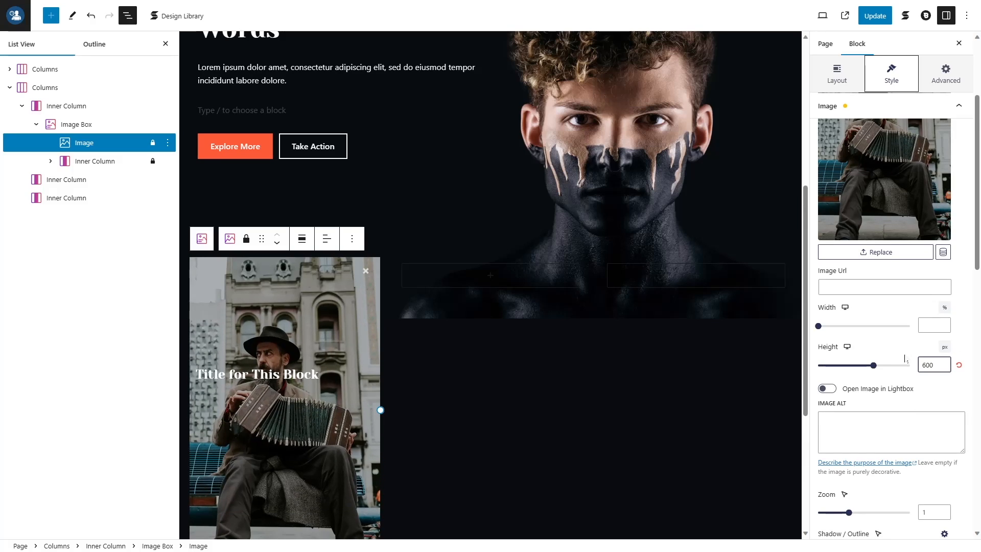
# Set the accordion player image's height to 400 px for tablet and return to the desktop view
pyautogui.click(847, 347)
pyautogui.click(851, 366)
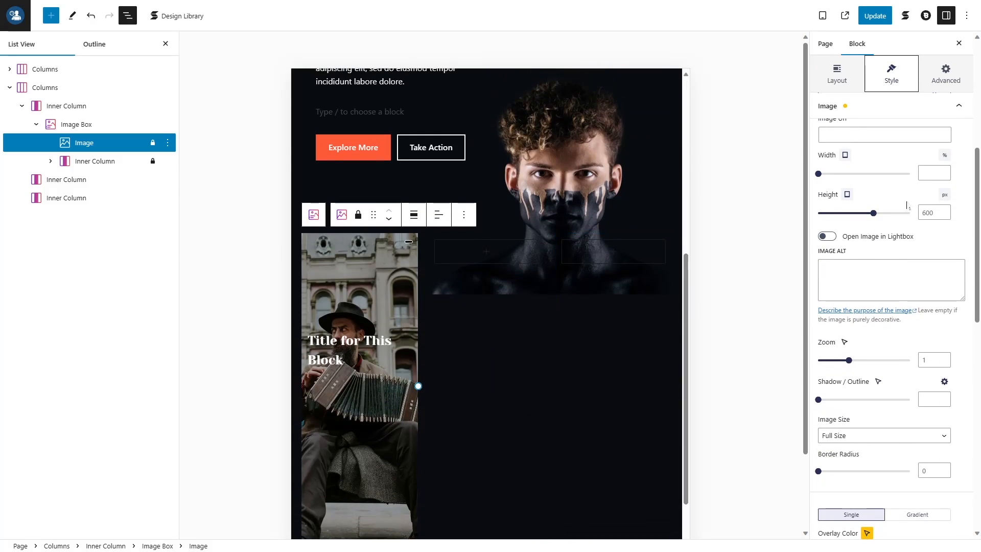
pyautogui.click(923, 213)
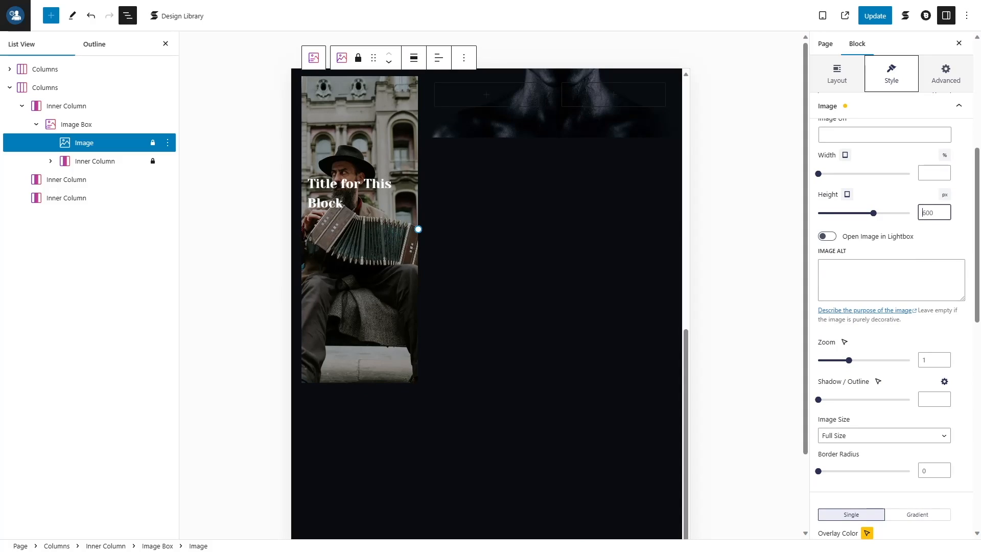
pyautogui.hotkey('ctrl', 'a')
pyautogui.write('4')
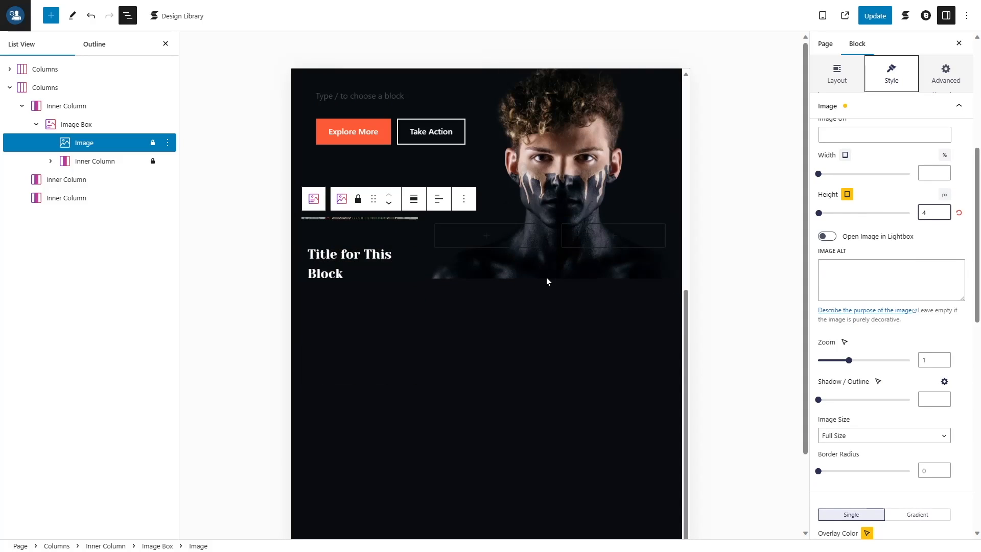
pyautogui.write('00')
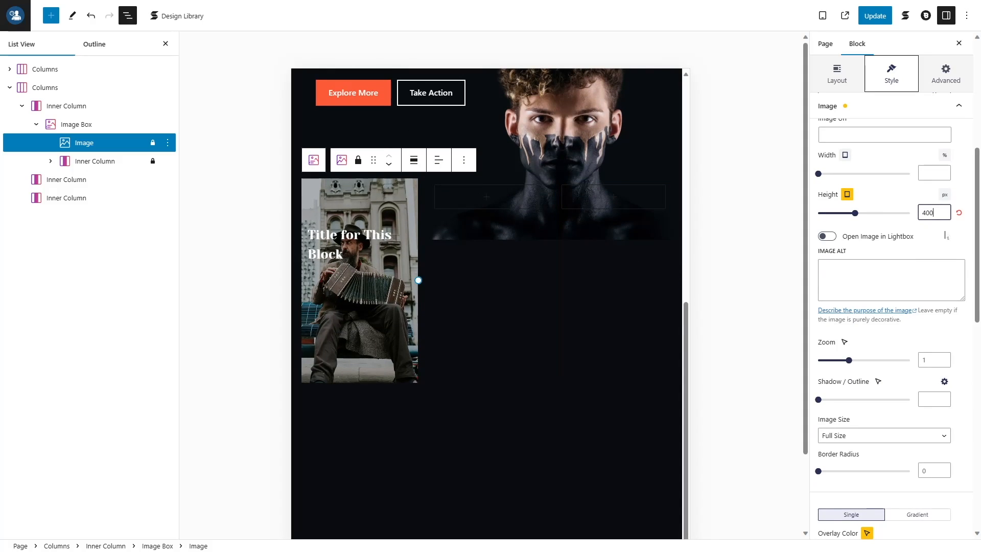
pyautogui.click(847, 195)
pyautogui.click(848, 181)
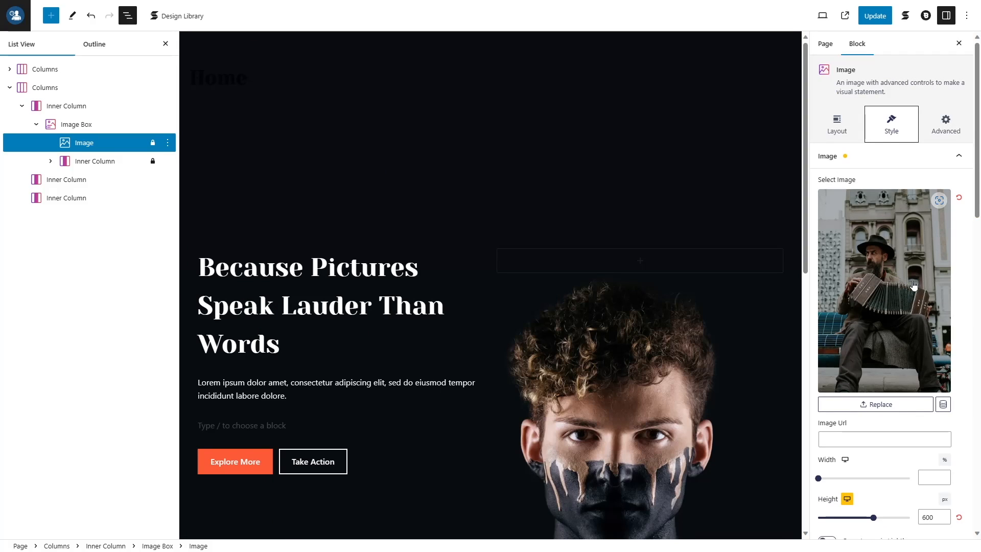
# Examine the accordion player image's zoom, overlay and focal point settings for desktop
pyautogui.scroll(-5, 914, 284)
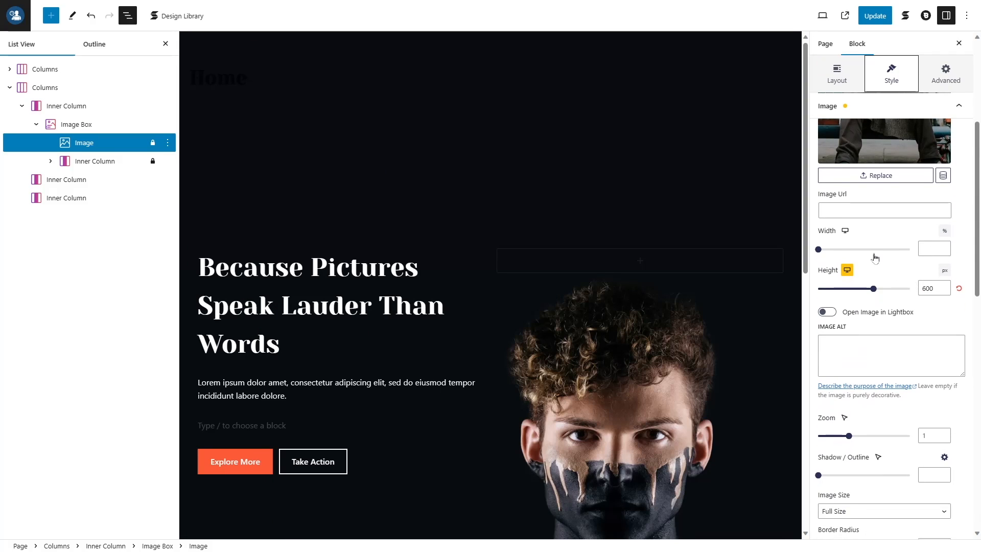
pyautogui.scroll(-3, 875, 258)
pyautogui.scroll(-6, 476, 332)
pyautogui.click(924, 283)
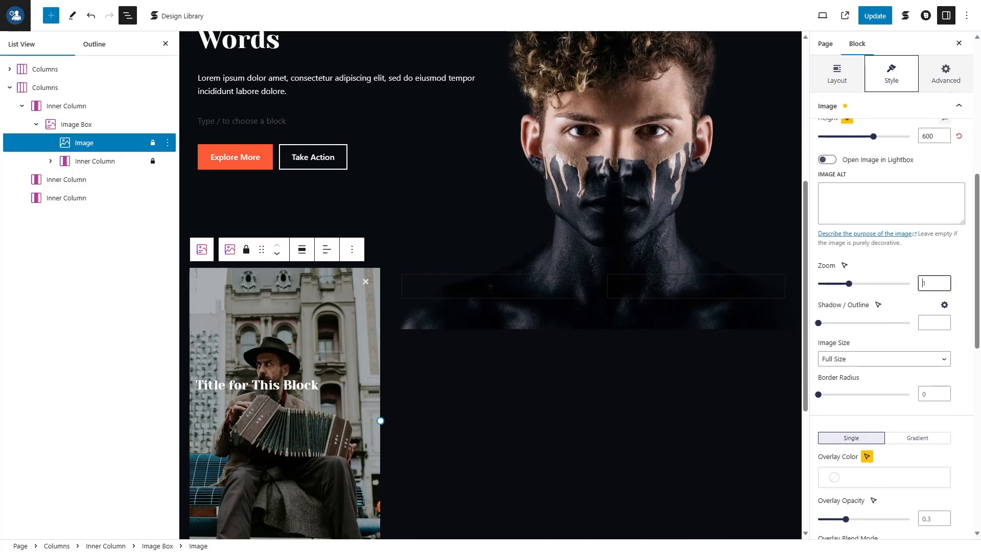
pyautogui.scroll(-3, 927, 288)
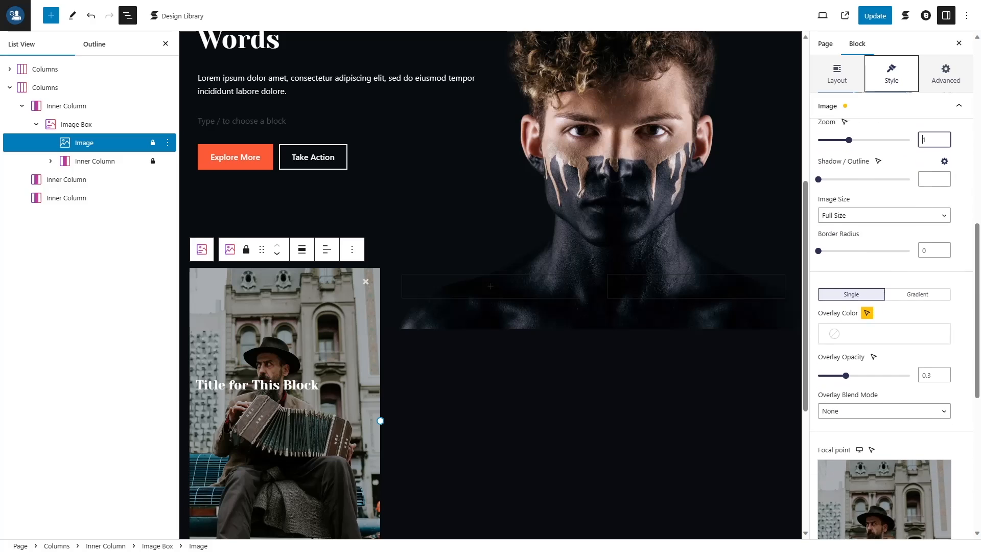
pyautogui.scroll(-3, 927, 288)
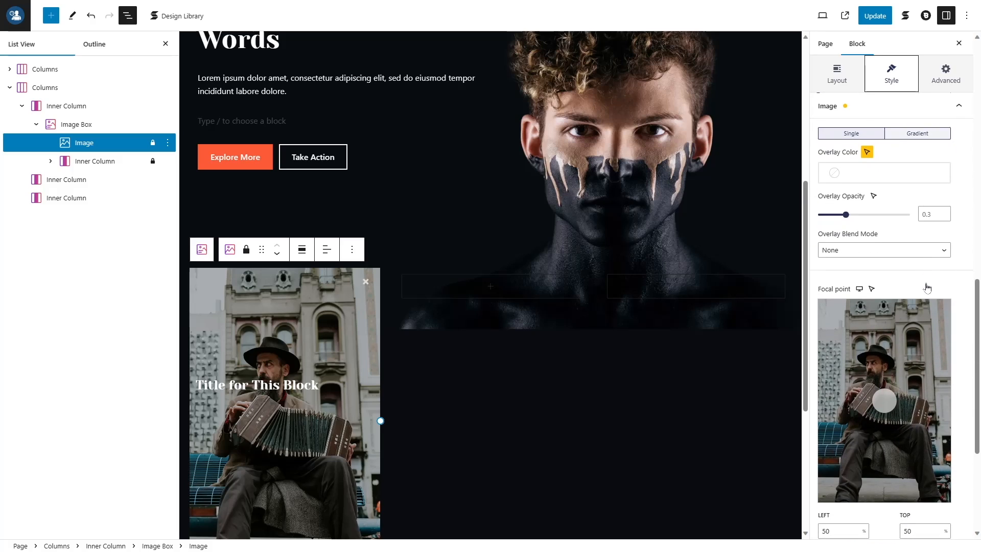
pyautogui.scroll(-3, 928, 288)
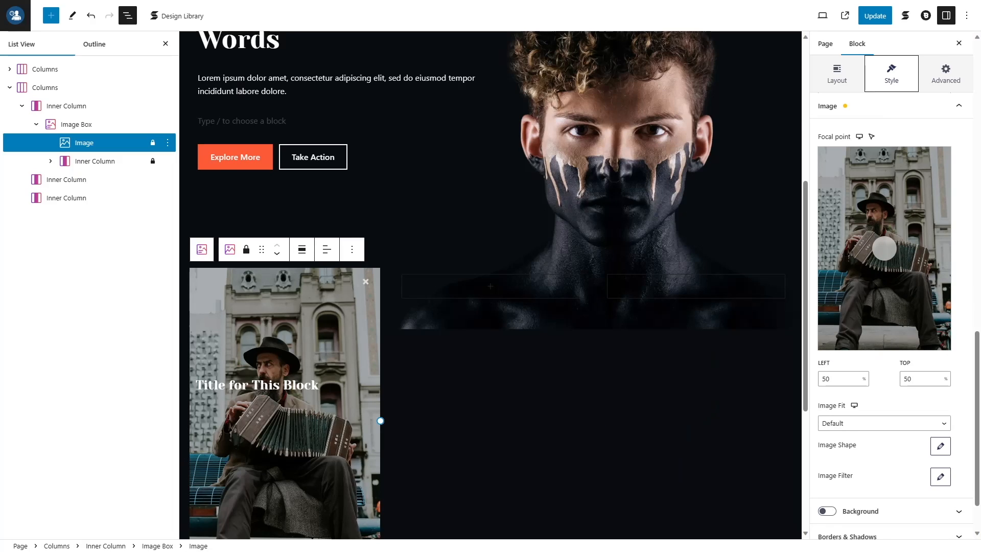
# Try horizontal focal points of 21% and 42% on the accordion player image and restore the value to 50%
pyautogui.doubleClick(841, 379)
pyautogui.write('21')
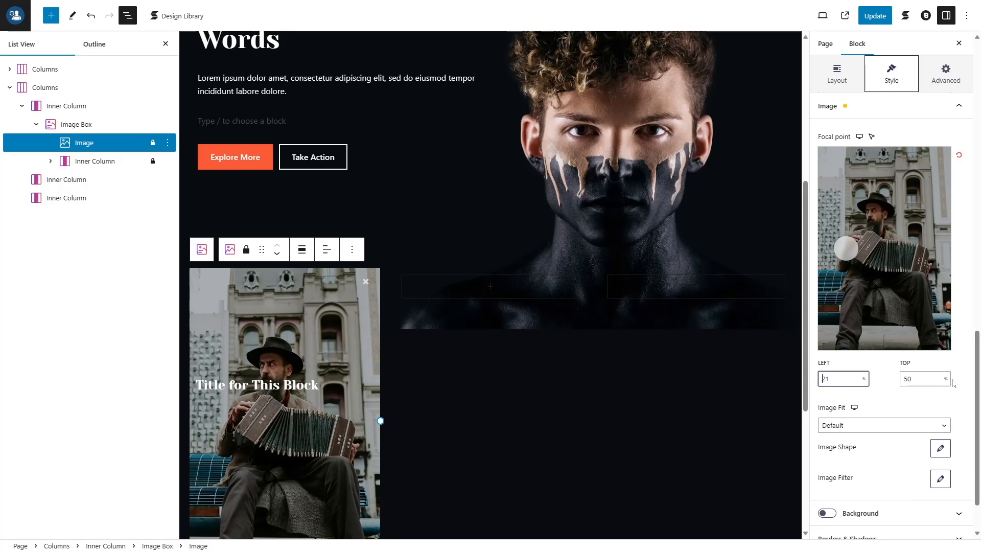
pyautogui.moveTo(855, 252); pyautogui.dragTo(883, 249)
pyautogui.press('Tab')
pyautogui.write('42')
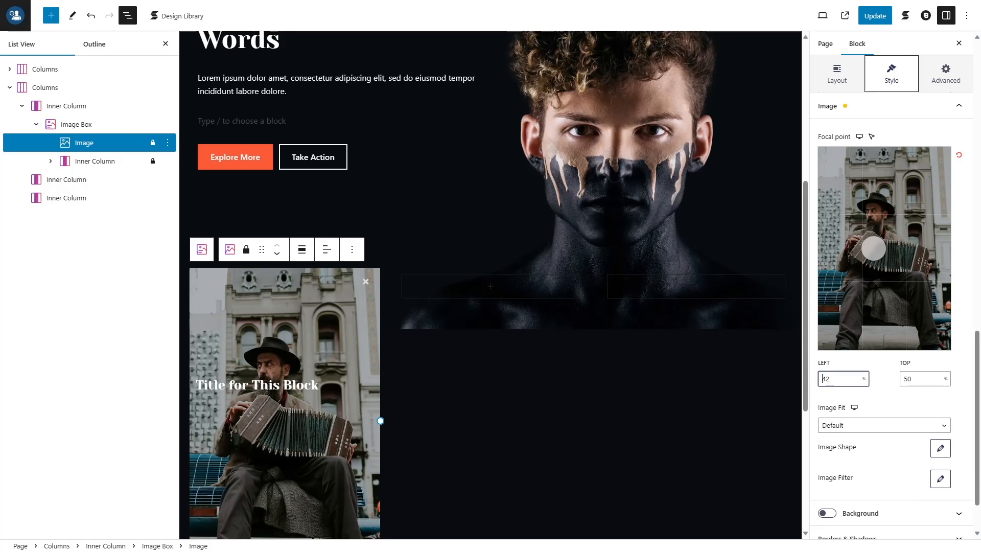
pyautogui.press('Home')
pyautogui.write('50')
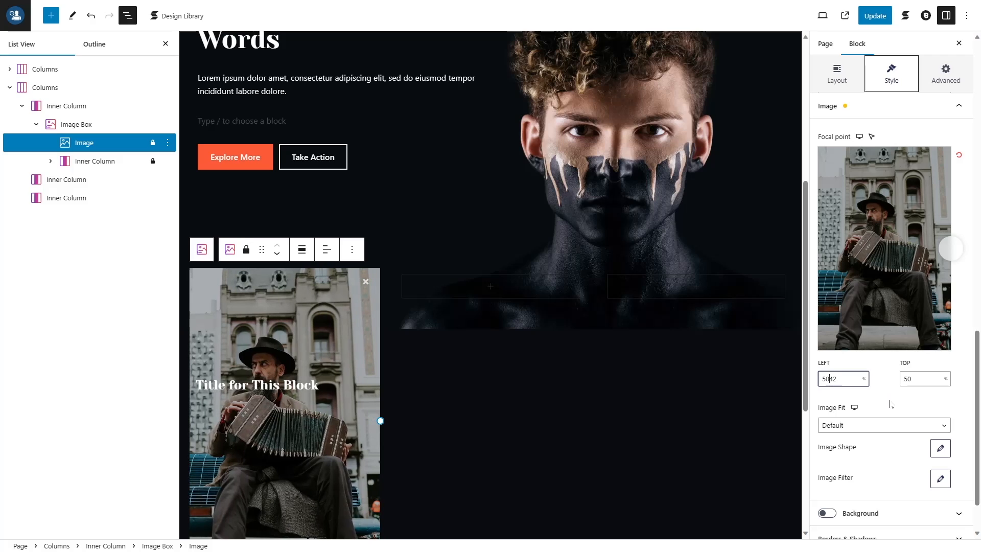
pyautogui.press('BackSpace')
pyautogui.click(889, 404)
pyautogui.scroll(3, 889, 404)
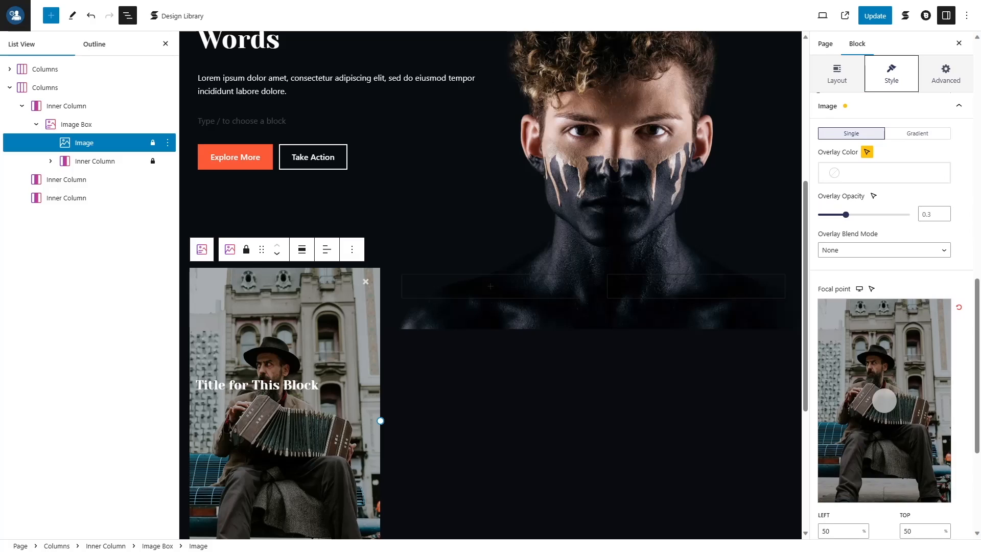
# Set the accordion player image's overlay opacity to 0.3
pyautogui.click(921, 214)
pyautogui.write('0.3')
pyautogui.click(906, 230)
pyautogui.scroll(-4, 860, 222)
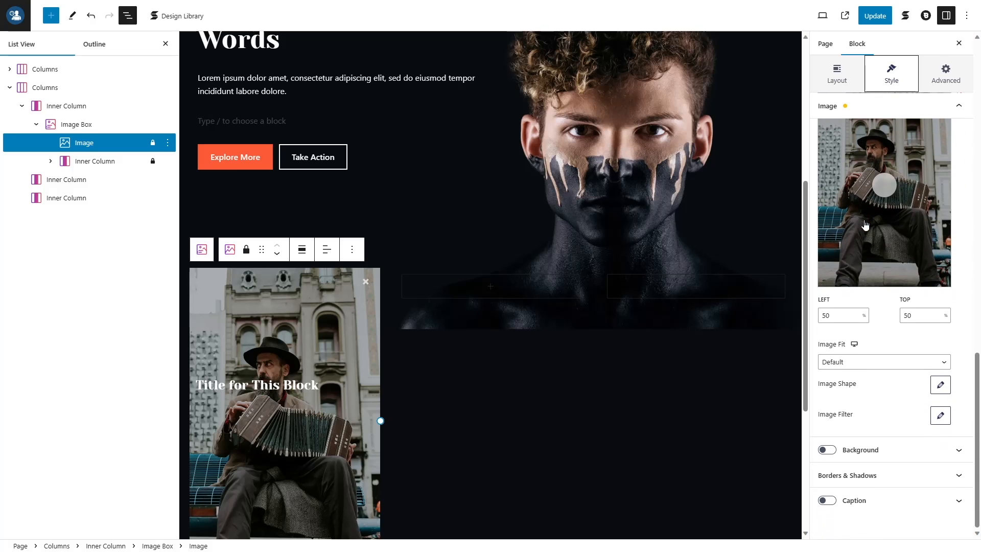
# Give the accordion player image a solid border 7 px wide in Palette Color 8
pyautogui.scroll(10, 899, 305)
pyautogui.click(925, 155)
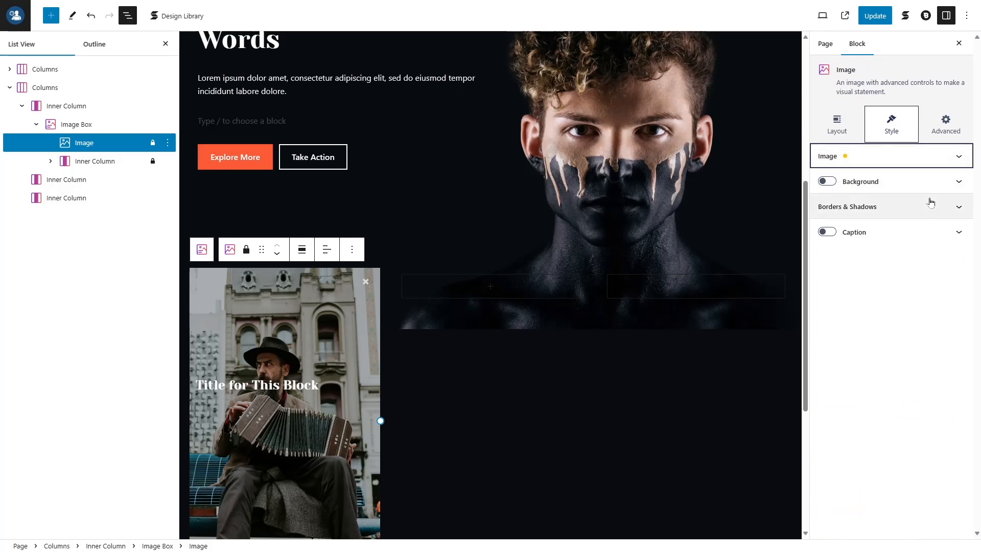
pyautogui.click(906, 211)
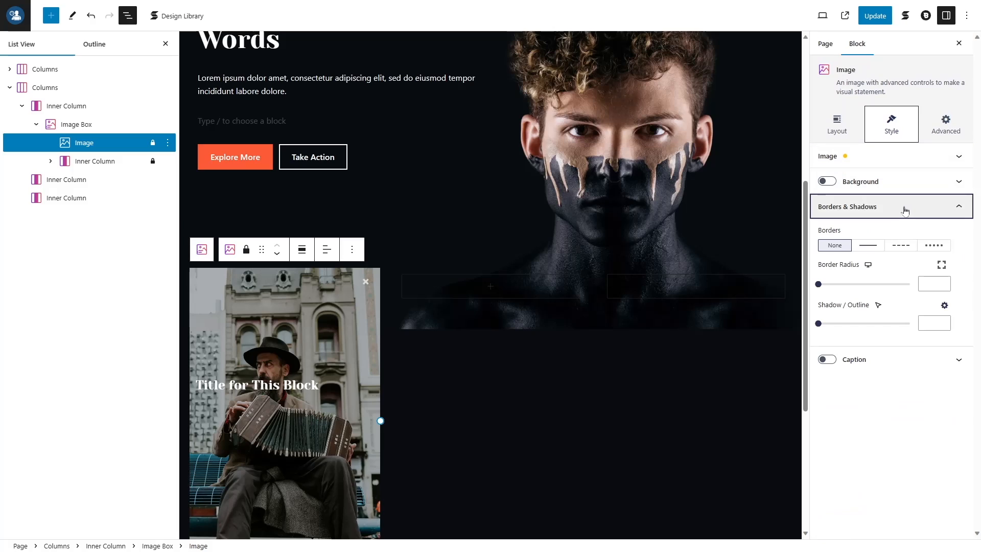
pyautogui.click(873, 251)
pyautogui.moveTo(820, 288); pyautogui.dragTo(918, 291)
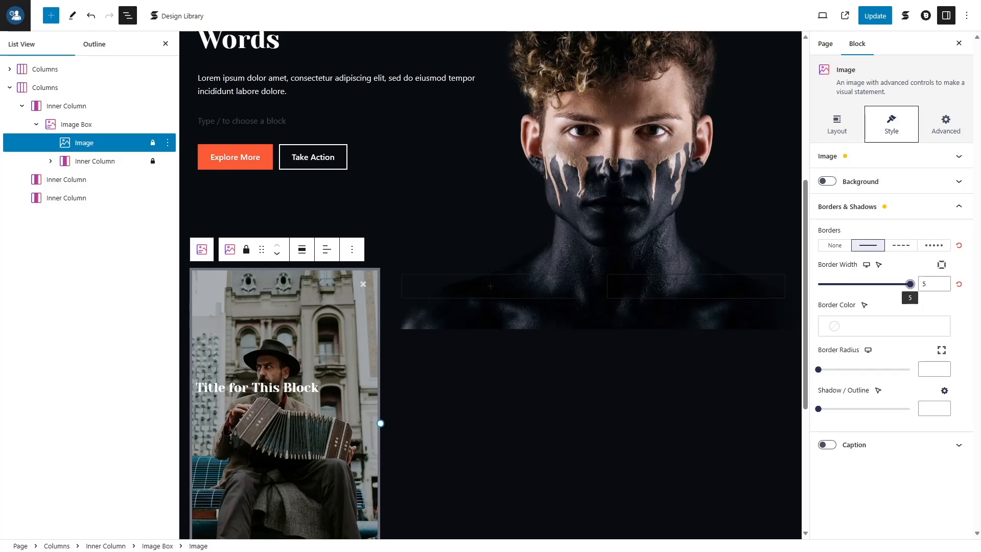
pyautogui.click(935, 285)
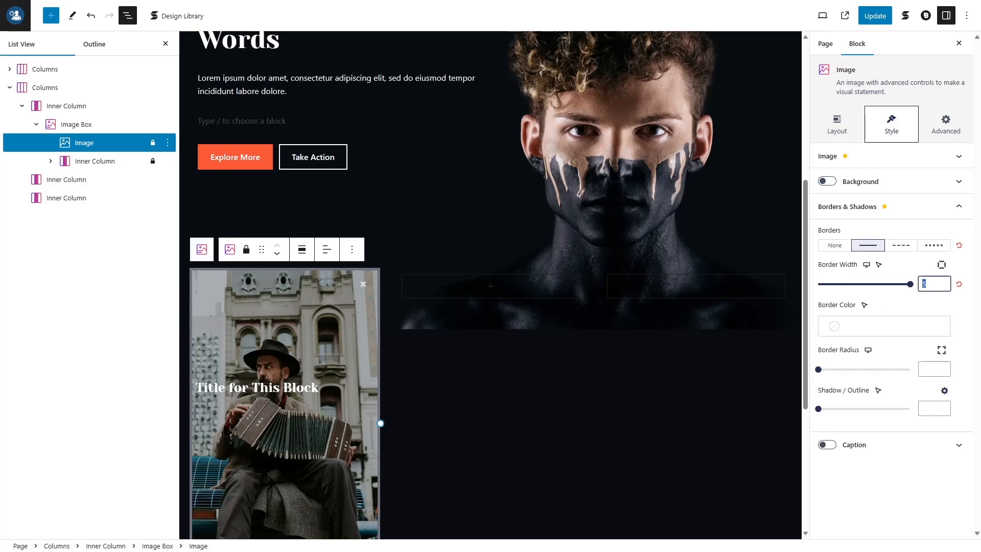
pyautogui.click(869, 326)
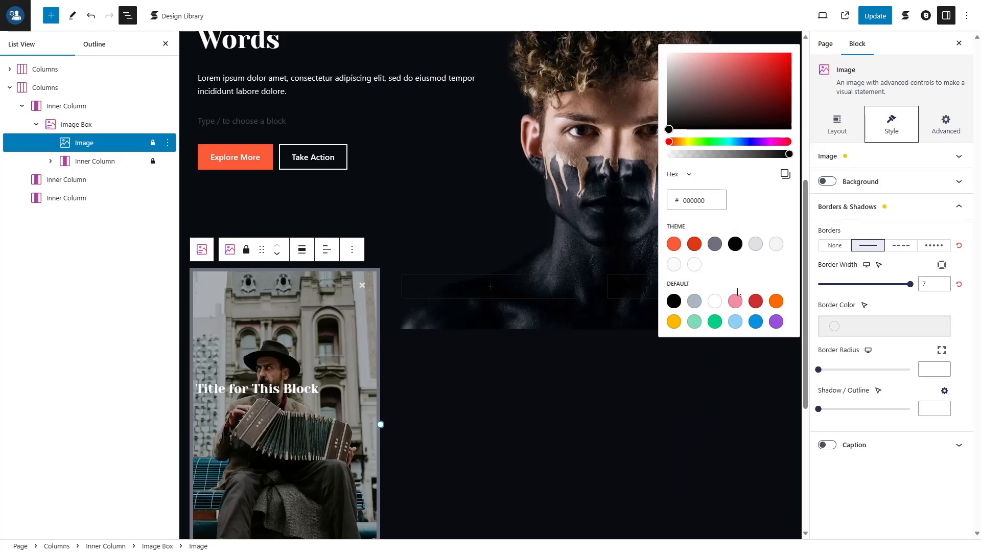
pyautogui.click(694, 265)
pyautogui.scroll(-2, 491, 306)
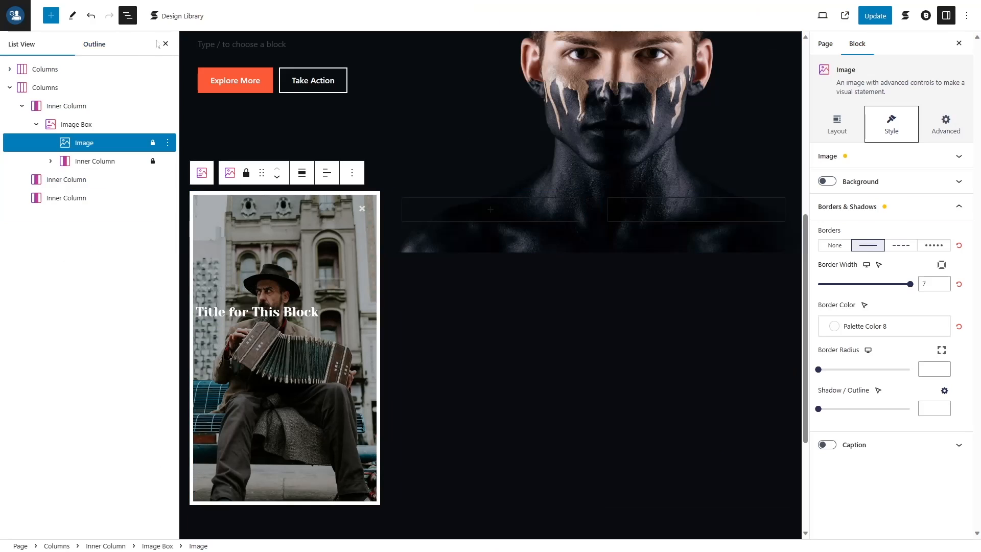
pyautogui.click(127, 16)
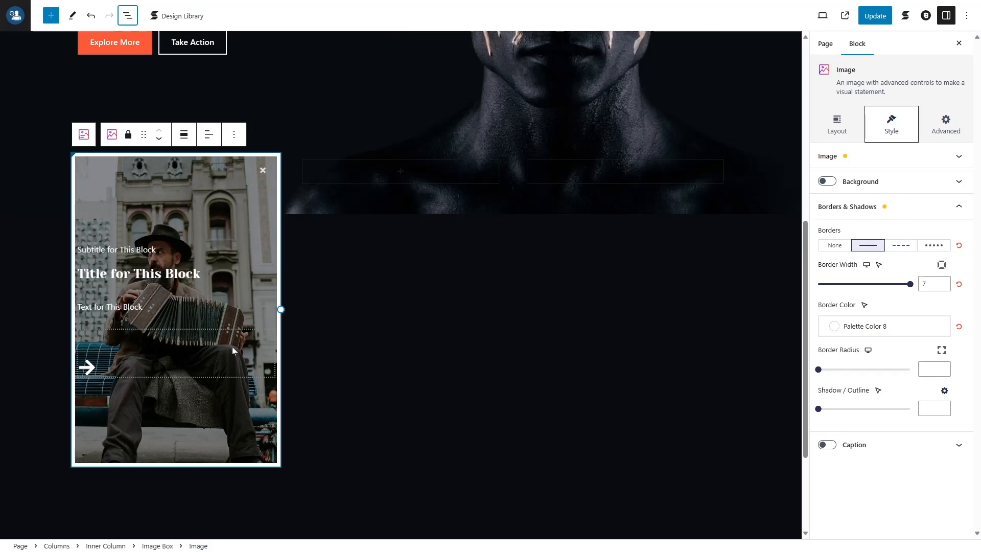
pyautogui.click(127, 17)
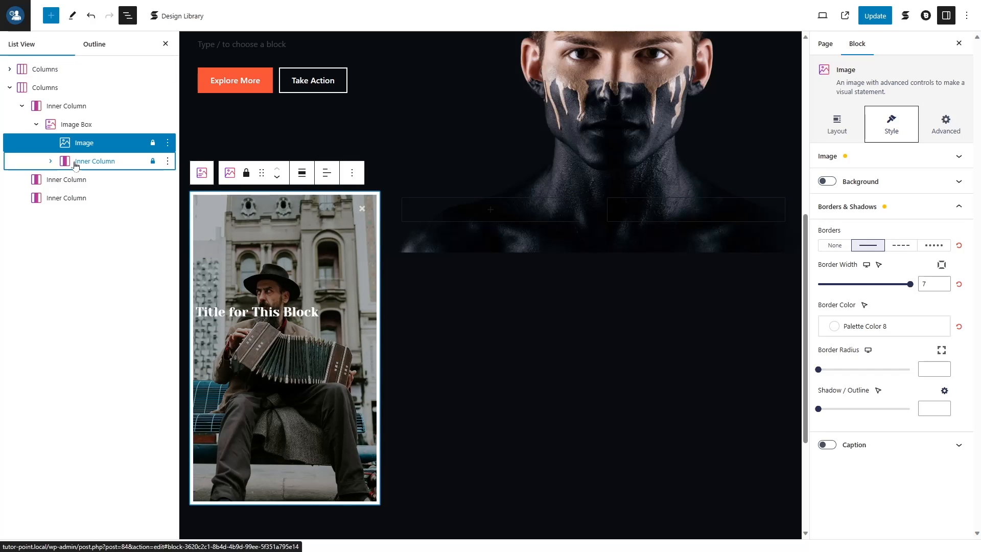
# Delete the Text and Icon blocks from the image box's inner column, keeping the subtitle and heading
pyautogui.click(102, 161)
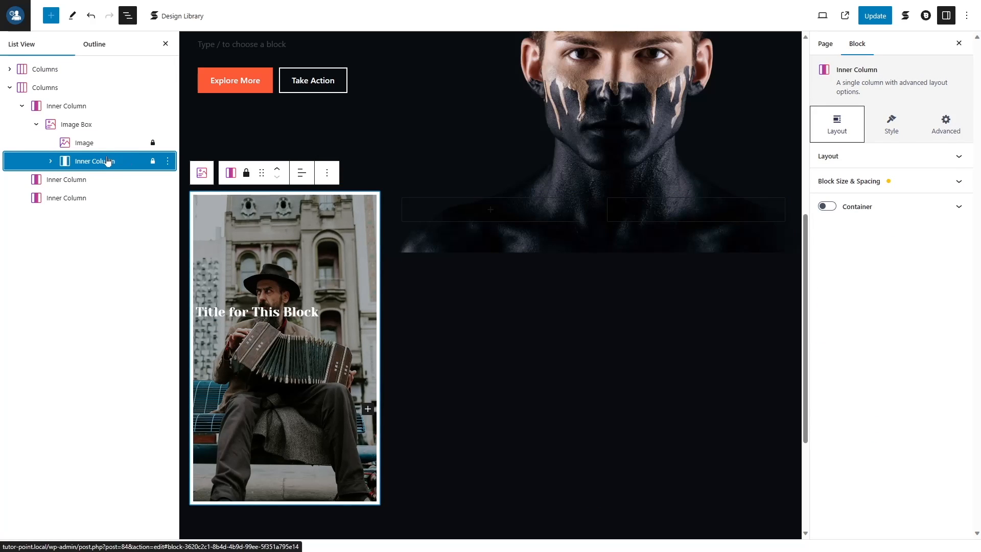
pyautogui.click(50, 161)
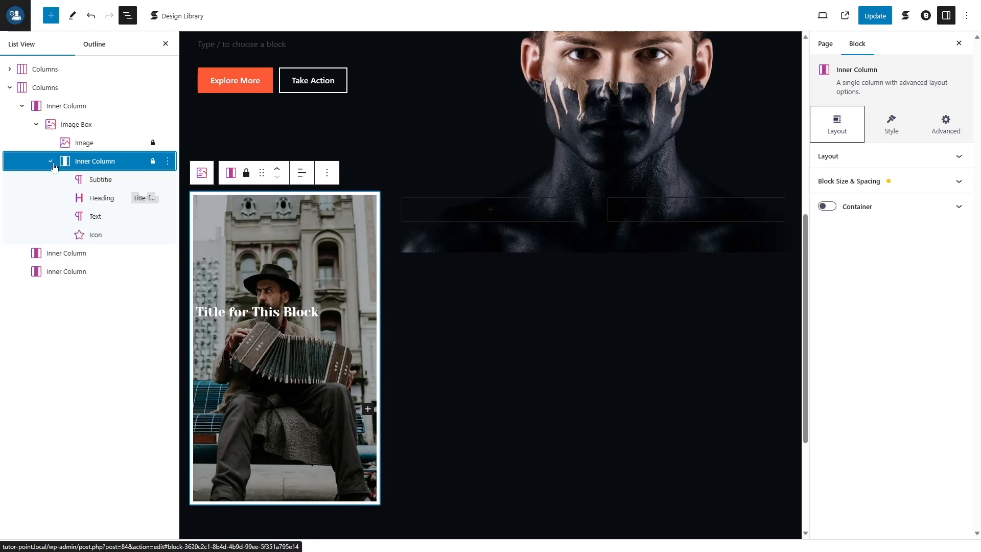
pyautogui.click(168, 217)
pyautogui.click(167, 219)
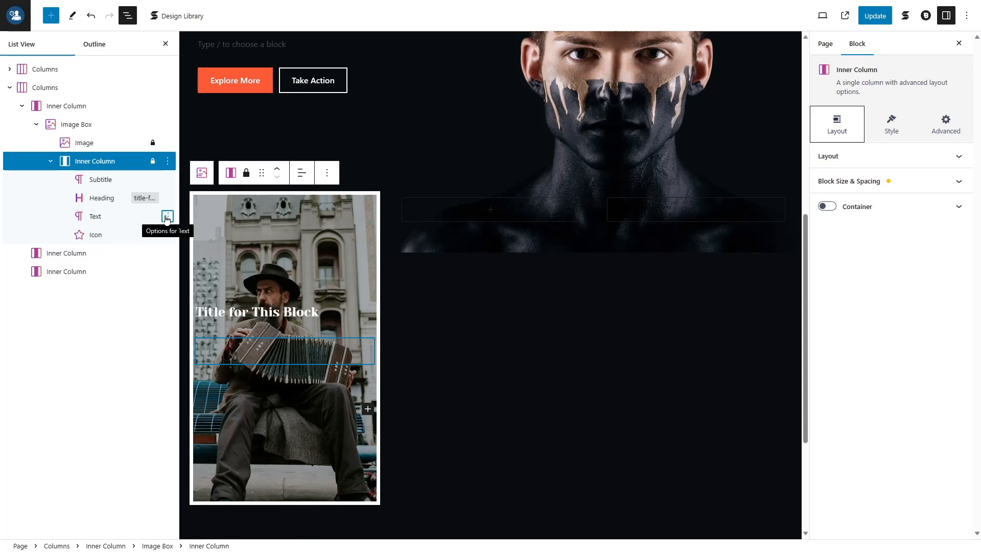
pyautogui.click(168, 217)
pyautogui.click(198, 425)
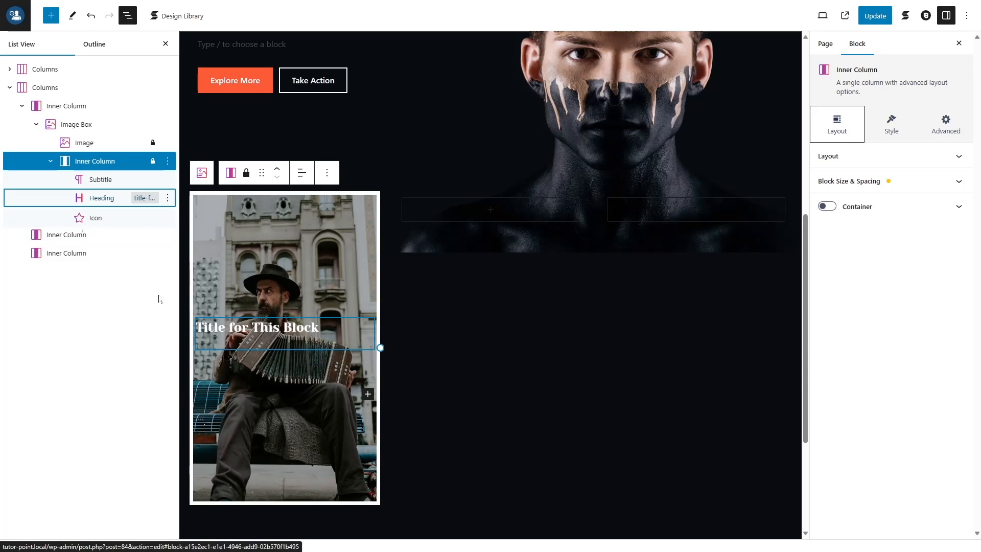
pyautogui.click(167, 218)
pyautogui.click(199, 426)
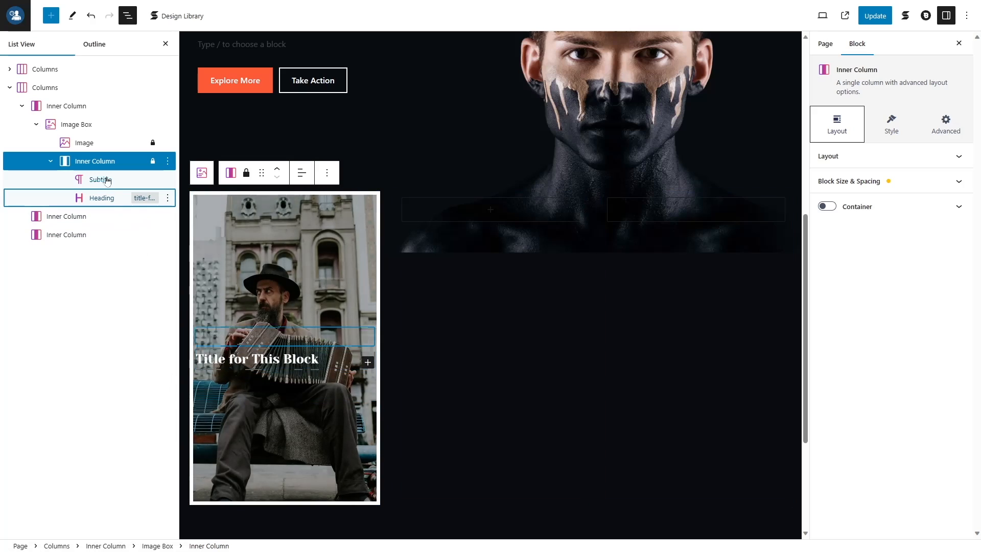
# Set the image box inner column's spacing to 0 and its inner block alignment to End
pyautogui.click(83, 163)
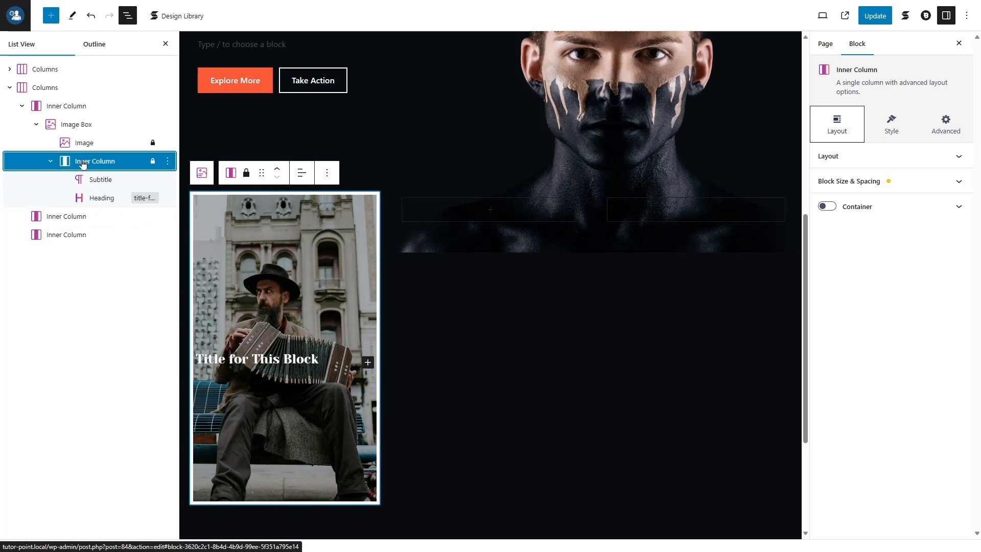
pyautogui.click(902, 162)
pyautogui.click(923, 201)
pyautogui.write('0')
pyautogui.click(945, 246)
pyautogui.click(896, 245)
pyautogui.scroll(-3, 892, 266)
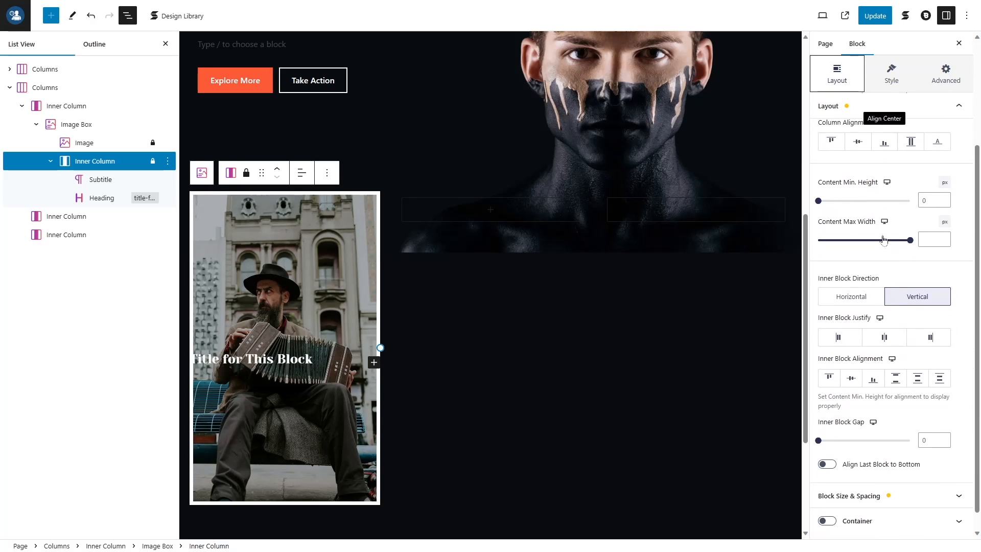
pyautogui.click(875, 375)
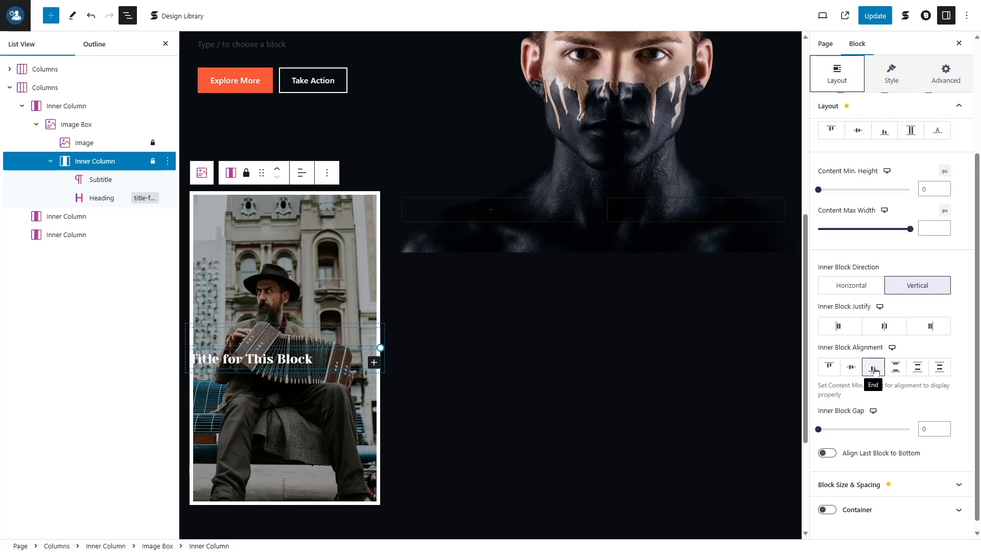
pyautogui.click(874, 368)
pyautogui.scroll(3, 881, 255)
# Reset the content vertical alignment of the image box's inner column
pyautogui.click(899, 156)
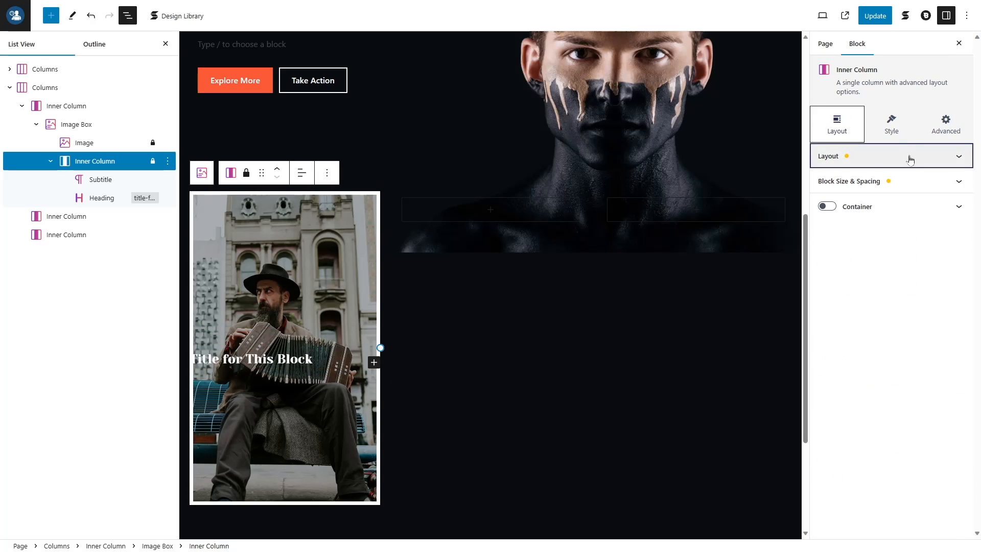
pyautogui.click(912, 183)
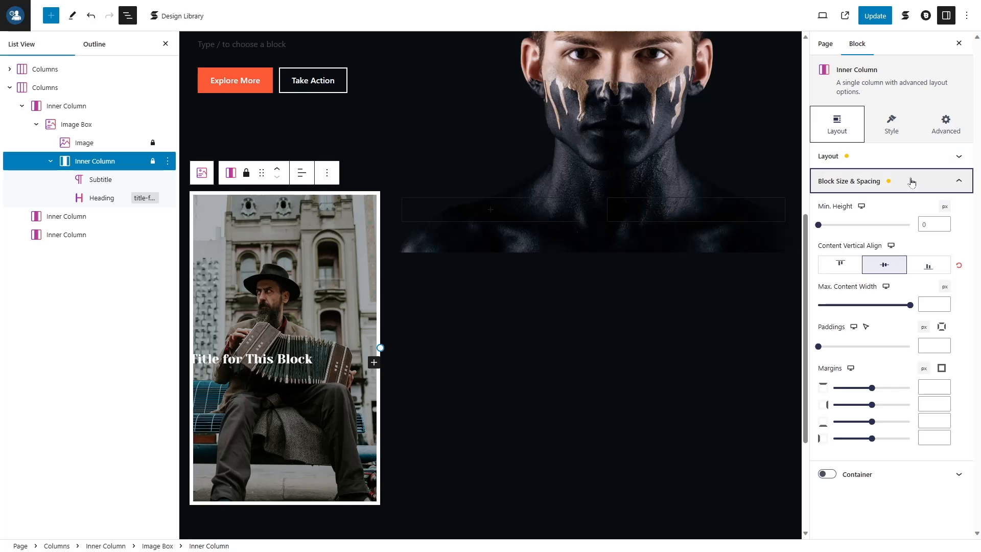
pyautogui.click(960, 266)
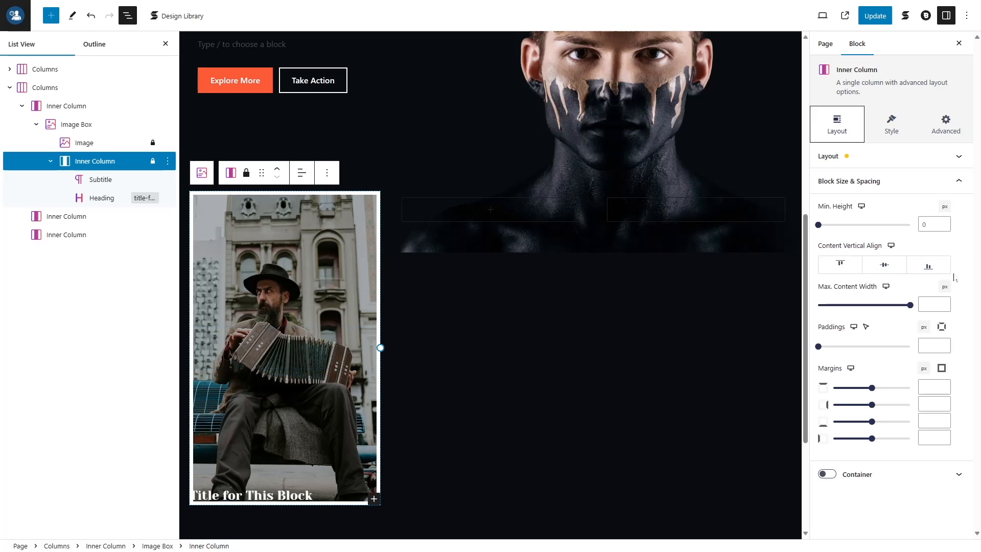
pyautogui.click(898, 182)
# Set the container paddings of the image box's inner column to 40 px
pyautogui.click(897, 208)
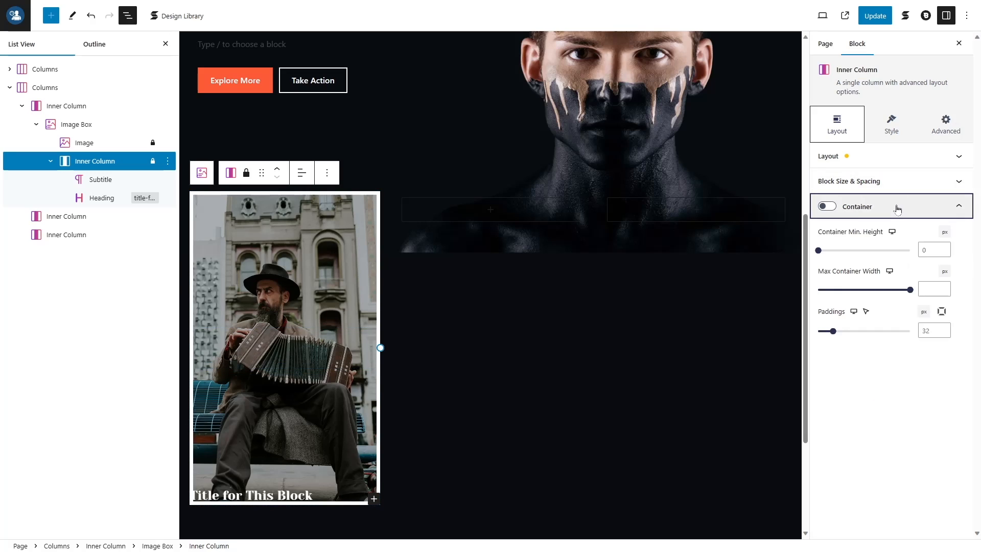
pyautogui.click(924, 331)
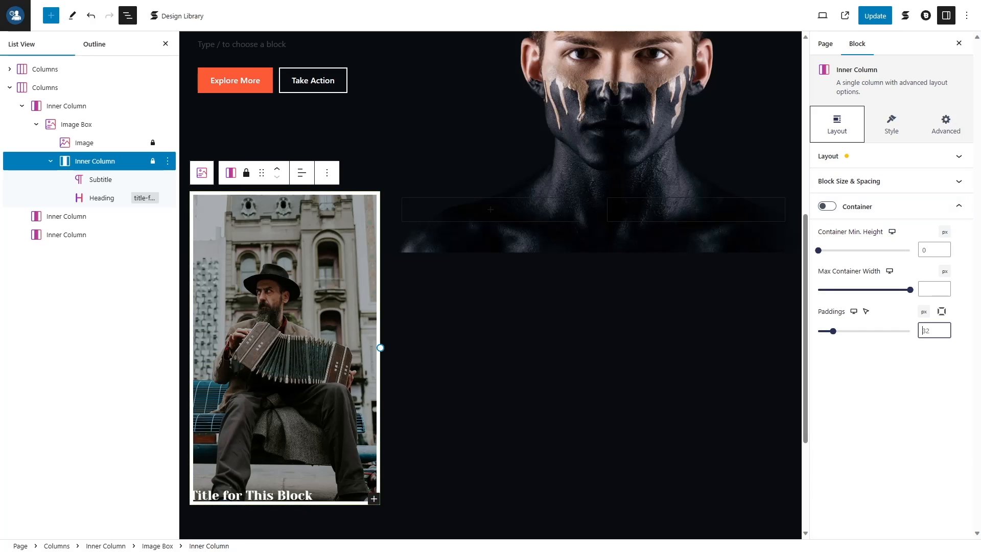
pyautogui.write('40')
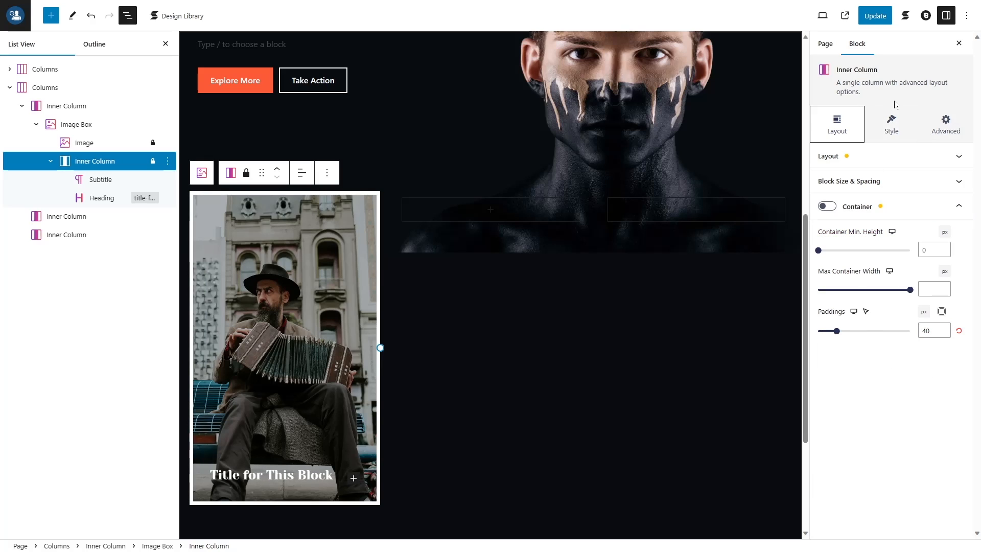
# Change the image box's subtitle to "Urban" and its heading to "Fusce Dignissim Blandit"
pyautogui.click(102, 179)
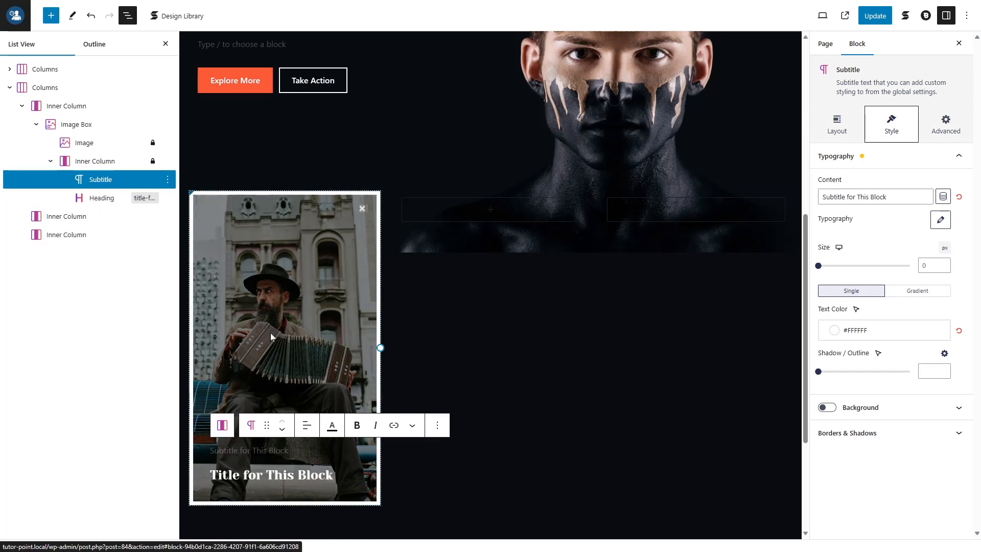
pyautogui.click(356, 313)
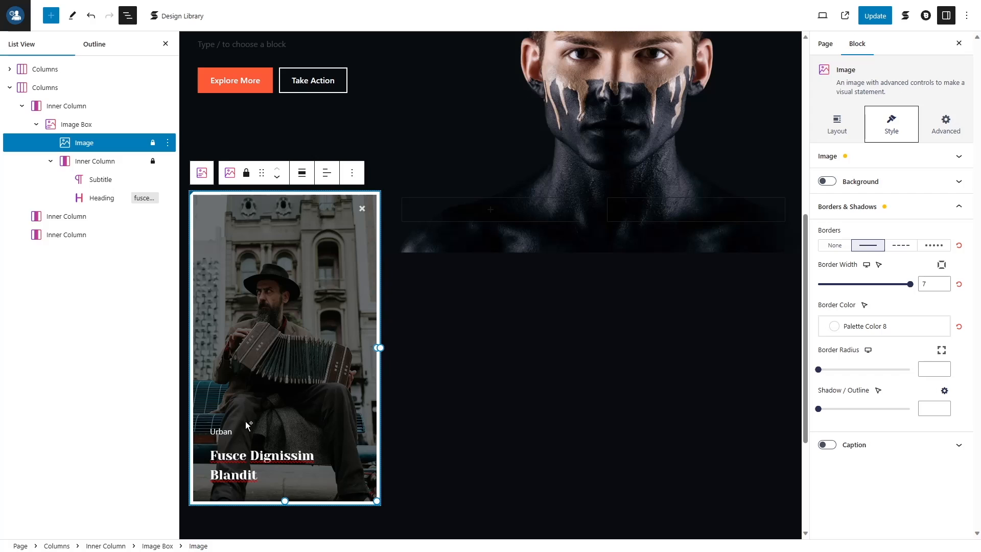
# Set the bottom margin of the "Urban" subtitle to 5 px
pyautogui.click(220, 433)
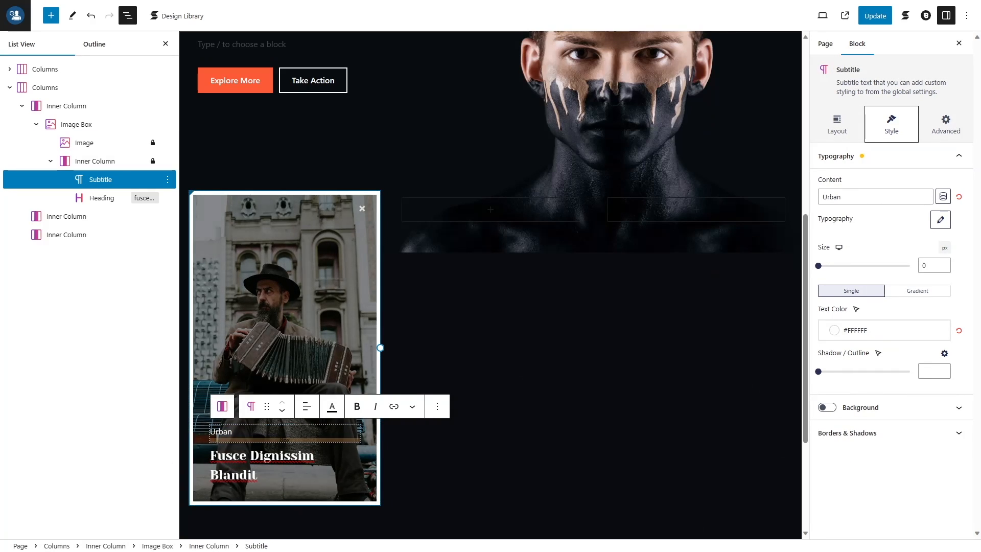
pyautogui.hotkey('ctrl', 'a')
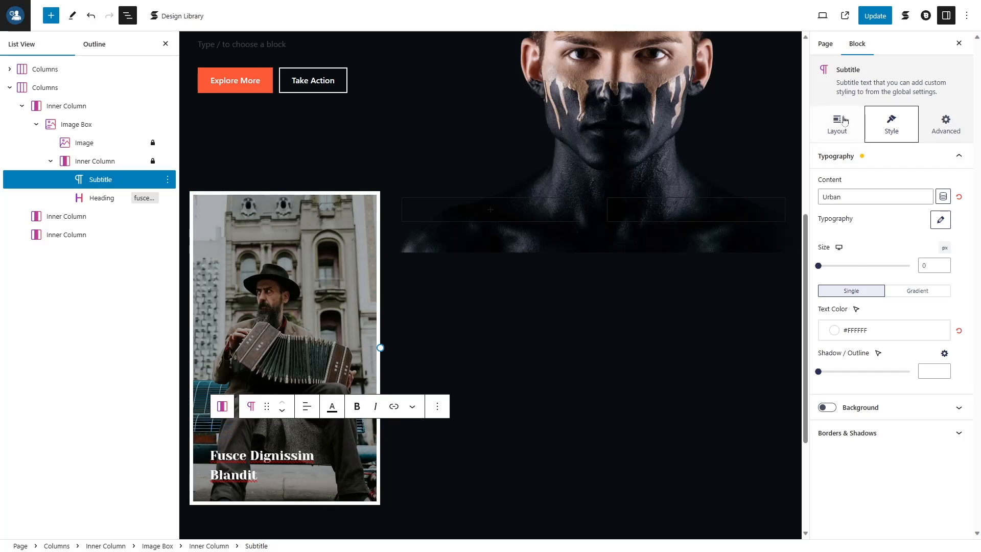
pyautogui.click(837, 124)
pyautogui.click(912, 235)
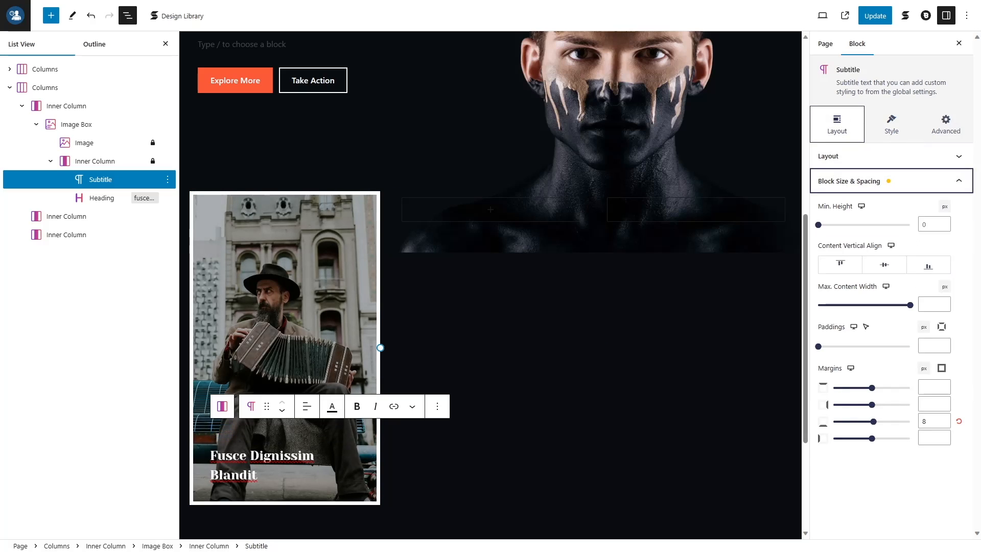
pyautogui.doubleClick(930, 421)
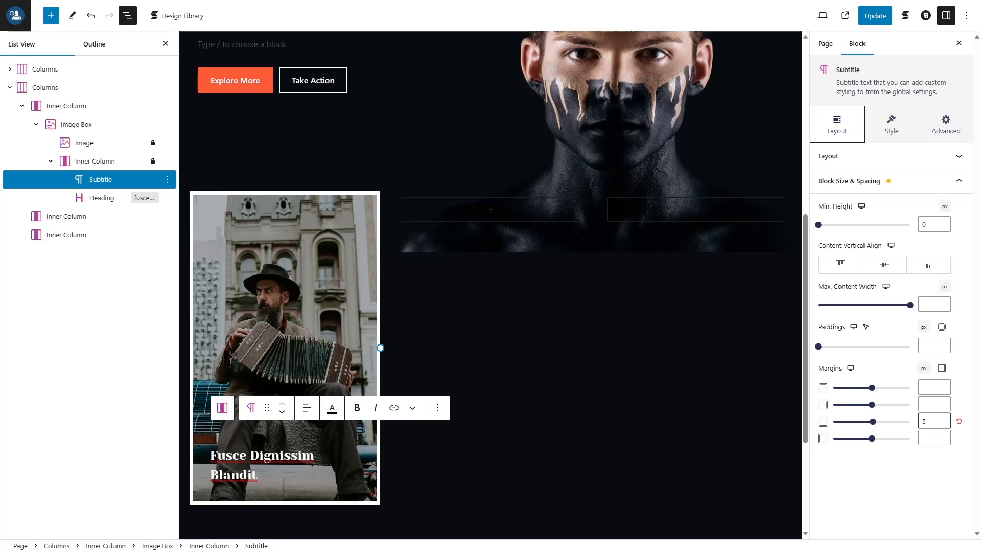
pyautogui.click(868, 182)
# Set the "Urban" subtitle's text size to 0.8 em, keeping its text color #FFFFFF
pyautogui.click(885, 129)
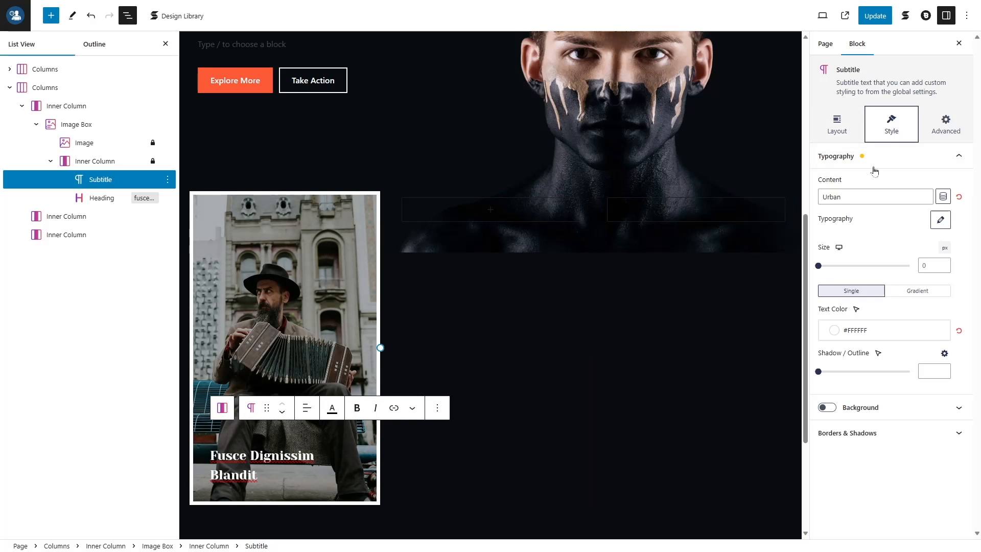
pyautogui.click(931, 265)
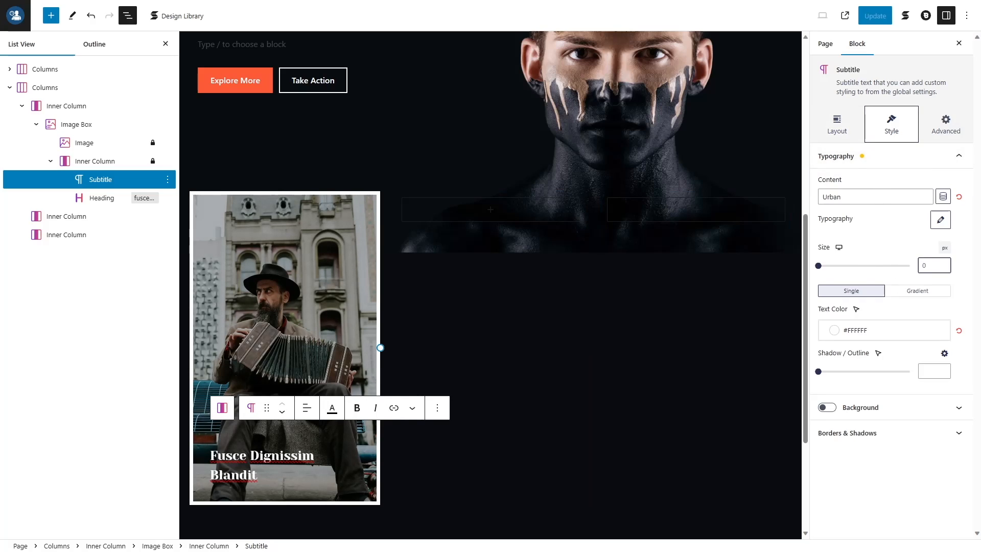
pyautogui.write('0.8')
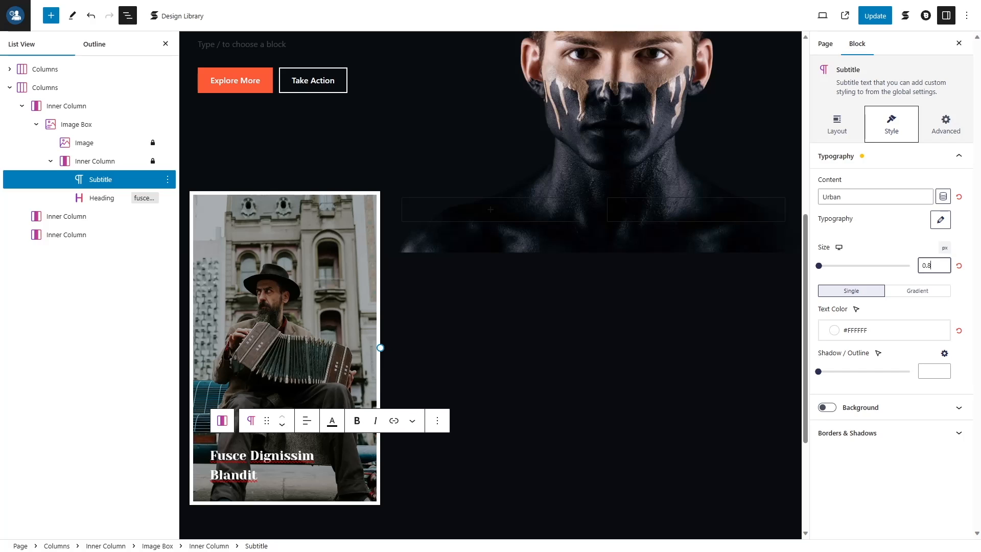
pyautogui.click(970, 264)
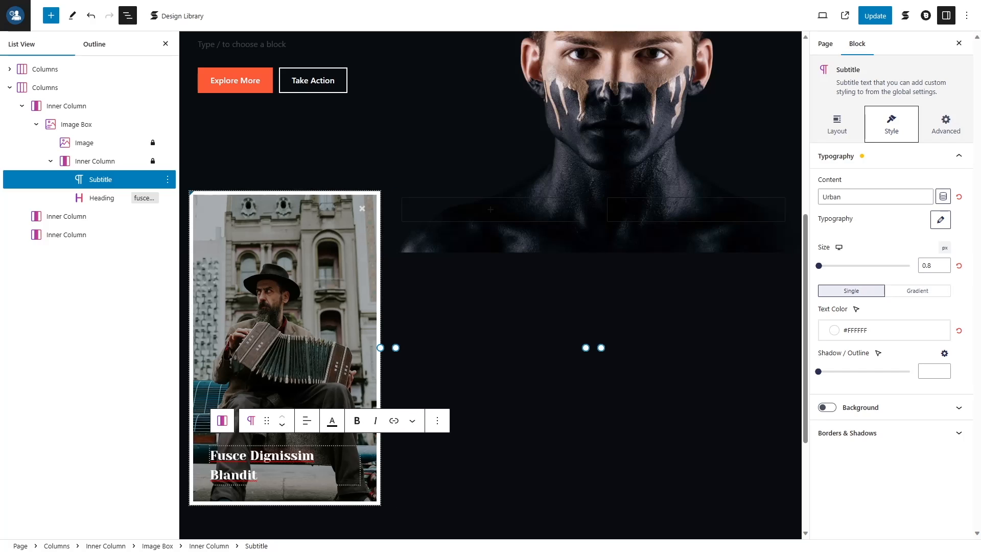
pyautogui.click(885, 332)
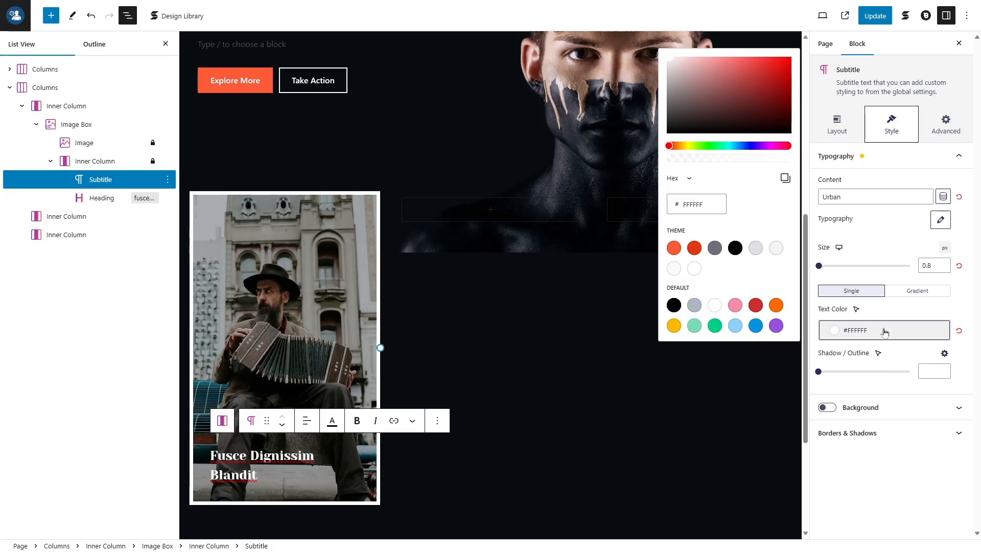
pyautogui.click(901, 490)
pyautogui.click(945, 248)
pyautogui.click(945, 260)
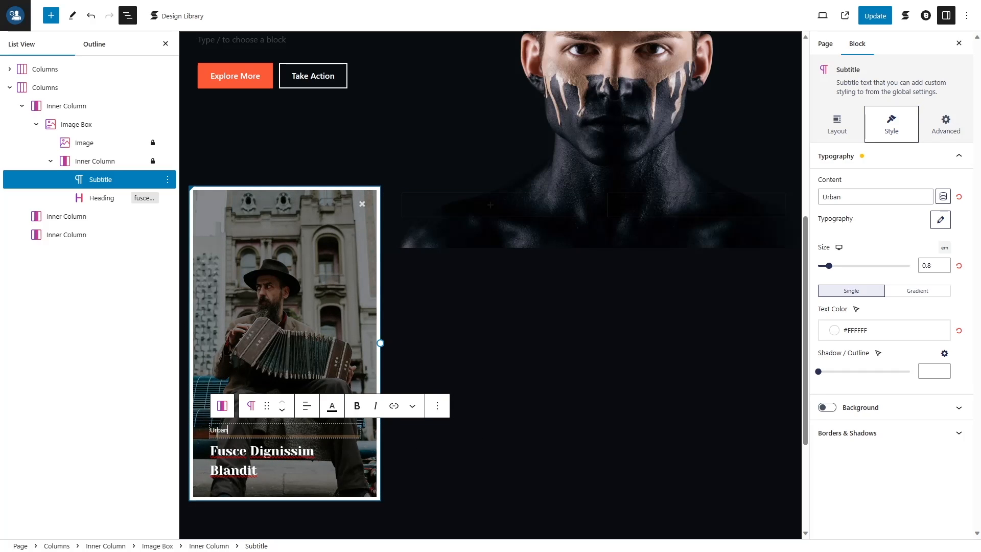
# Set the "Urban" subtitle's opacity to 1 in the parent hovered state
pyautogui.click(945, 126)
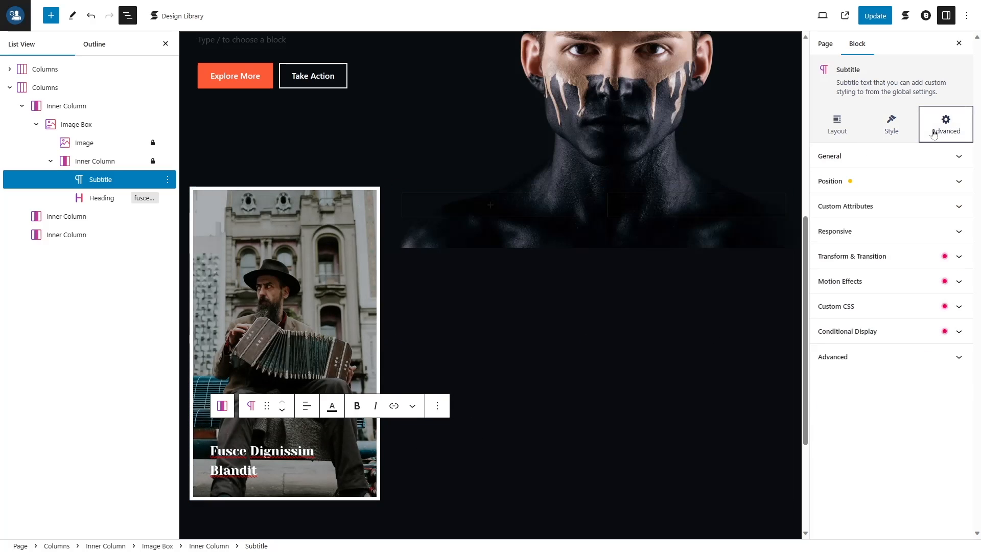
pyautogui.click(861, 189)
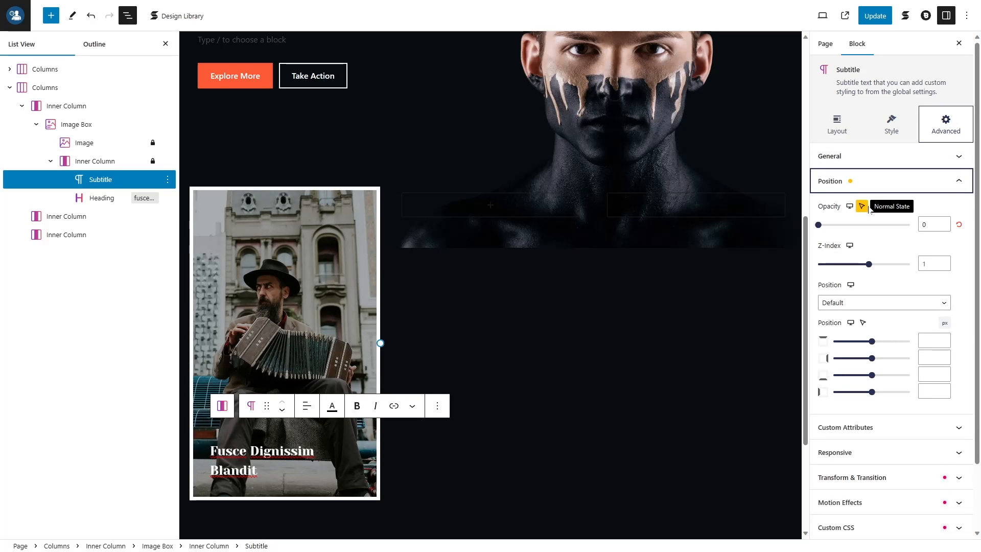
pyautogui.click(862, 206)
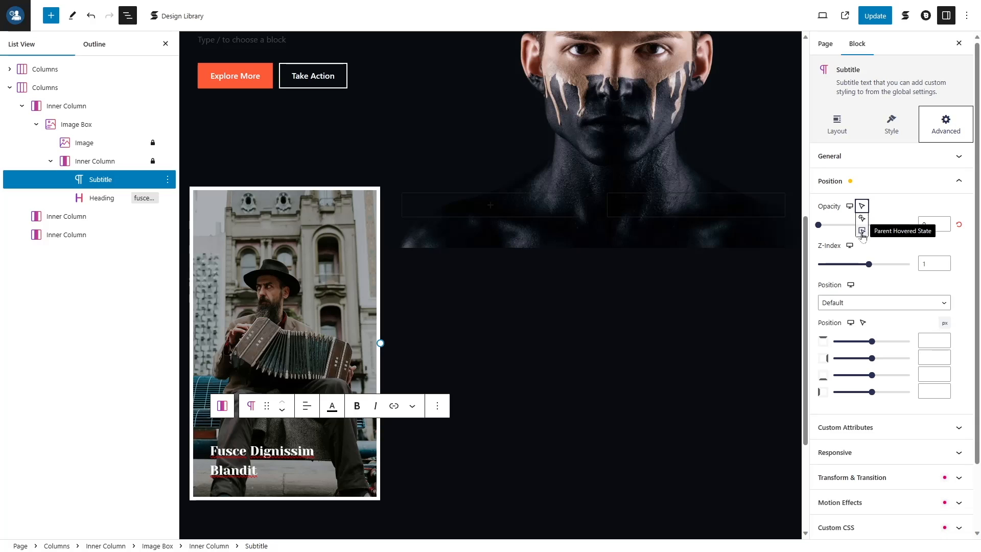
pyautogui.click(862, 231)
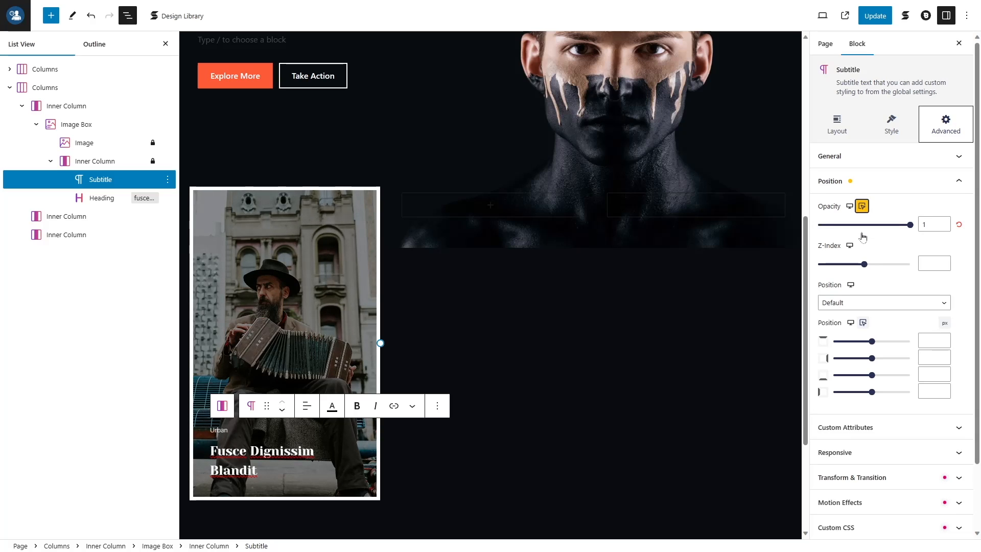
pyautogui.click(863, 207)
pyautogui.click(862, 181)
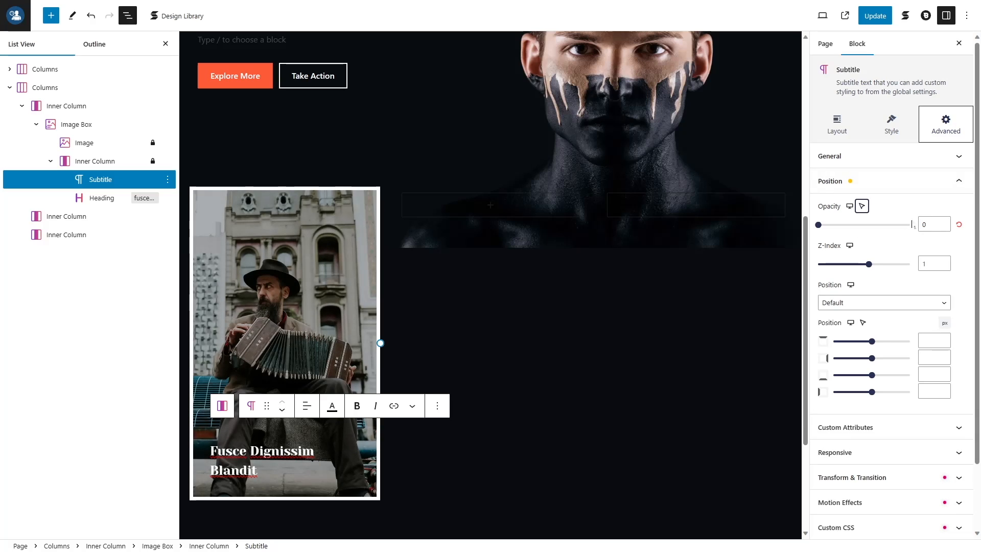
pyautogui.click(862, 207)
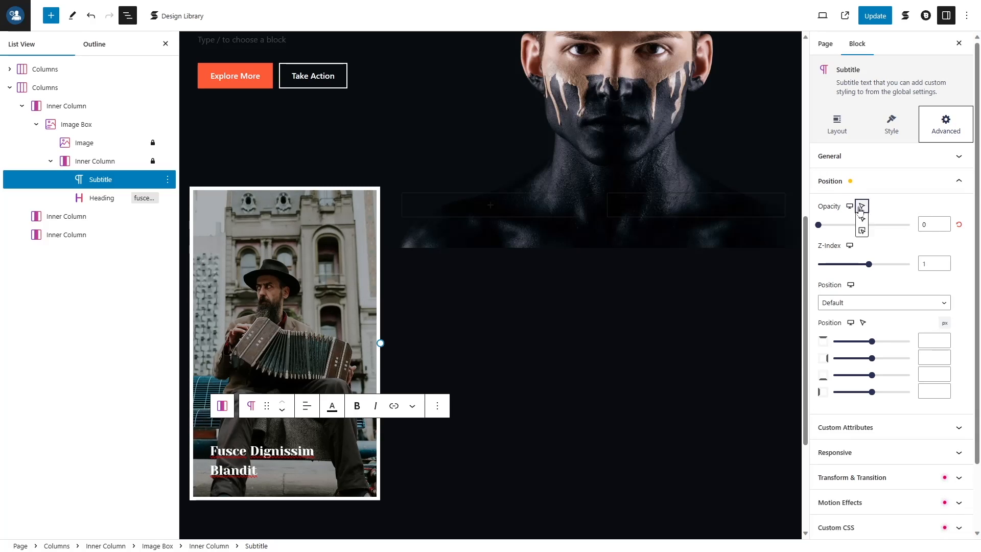
pyautogui.click(863, 232)
pyautogui.click(934, 224)
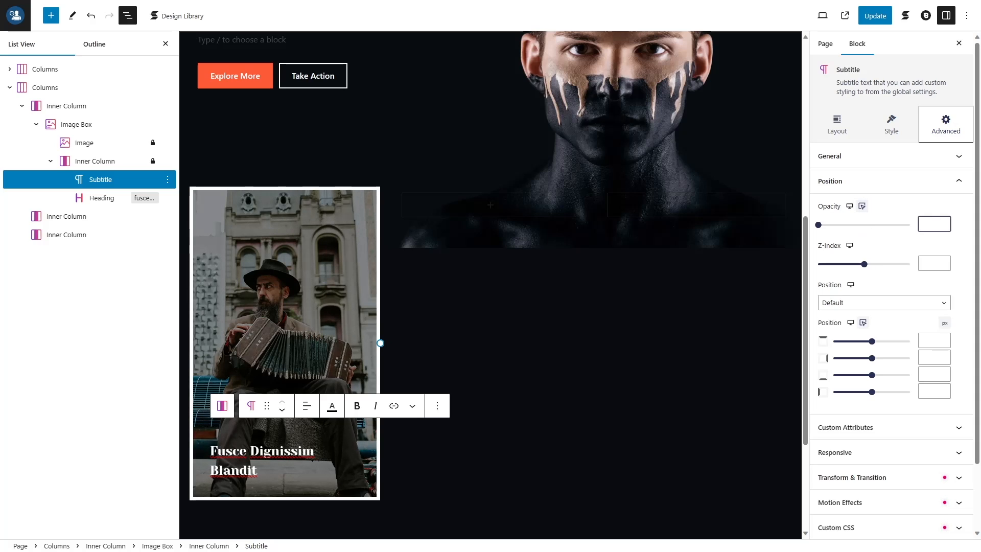
pyautogui.write('1')
pyautogui.click(919, 183)
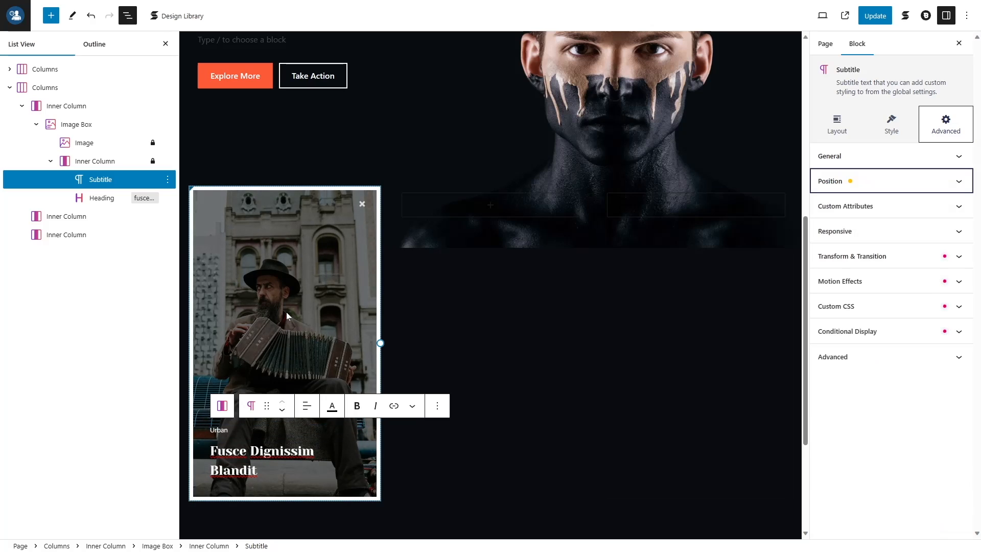
# Set the "Fusce Dignissim Blandit" heading's HTML tag to H5 and enable its theme heading margins
pyautogui.click(286, 451)
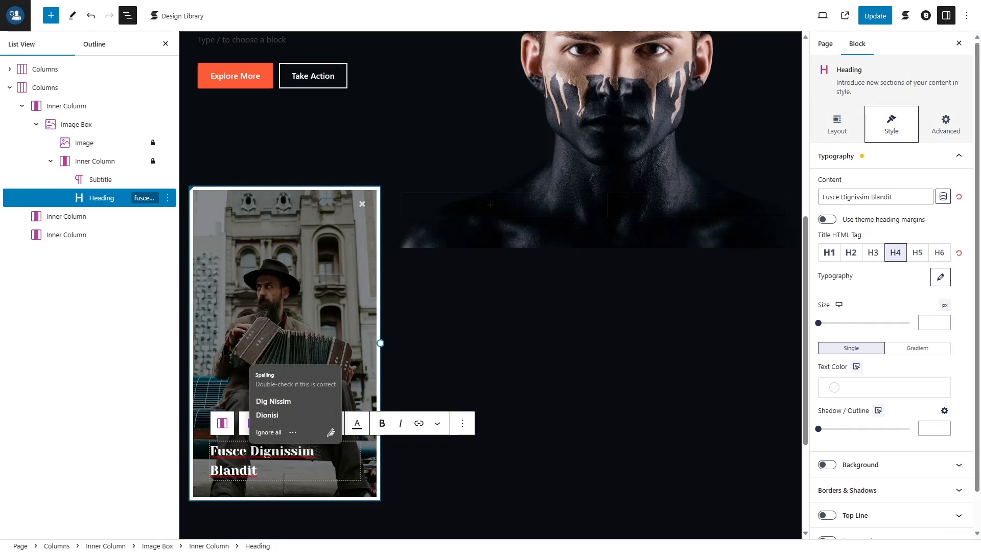
pyautogui.click(234, 469)
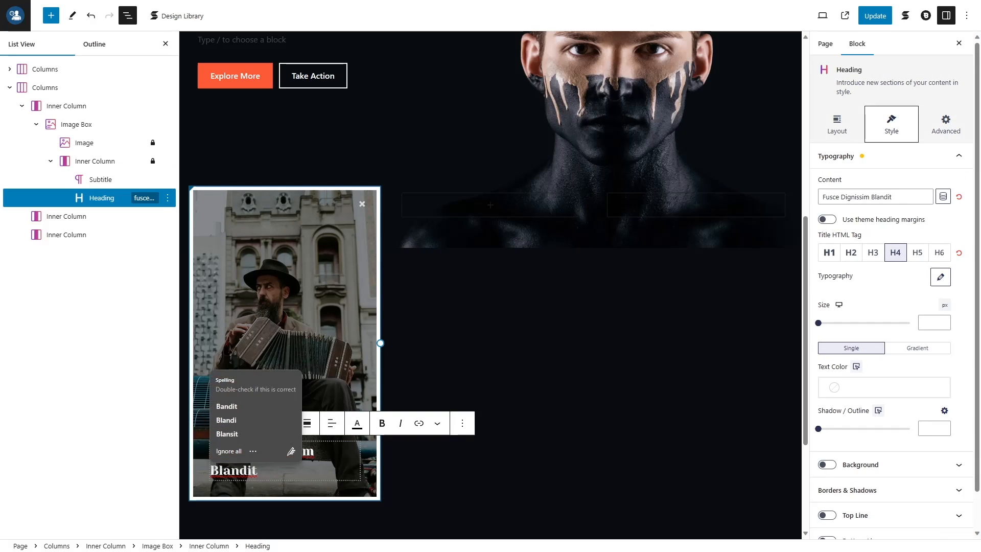
pyautogui.click(245, 332)
pyautogui.click(99, 197)
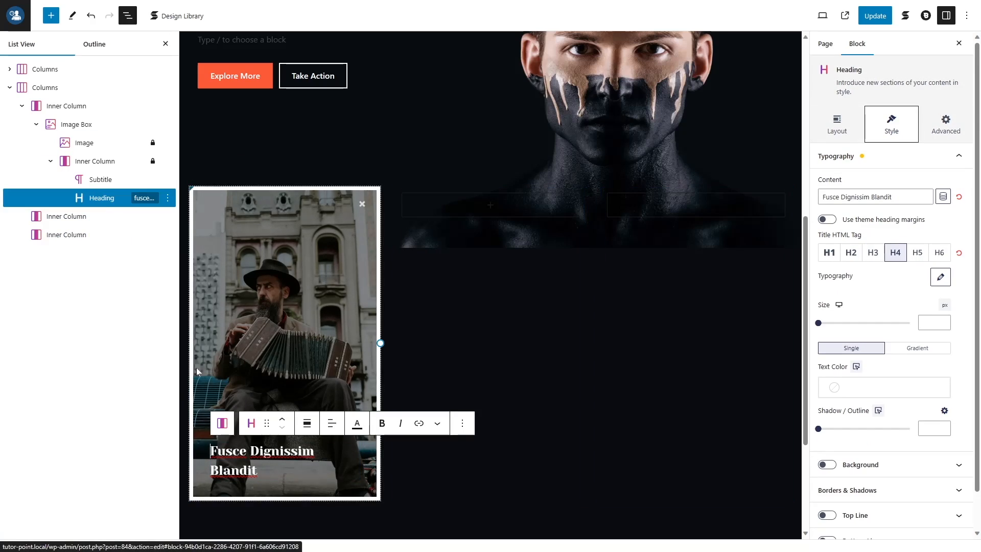
pyautogui.click(916, 254)
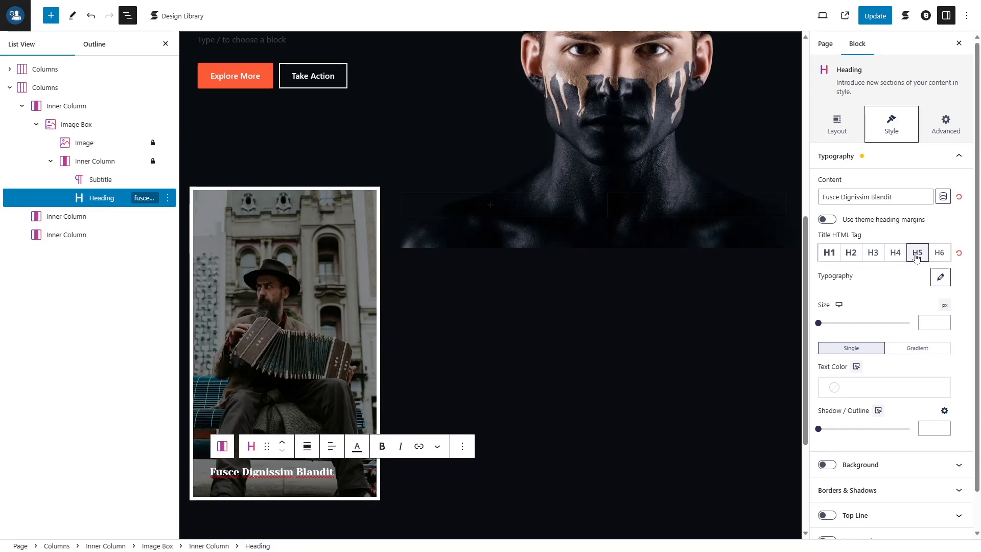
pyautogui.click(827, 220)
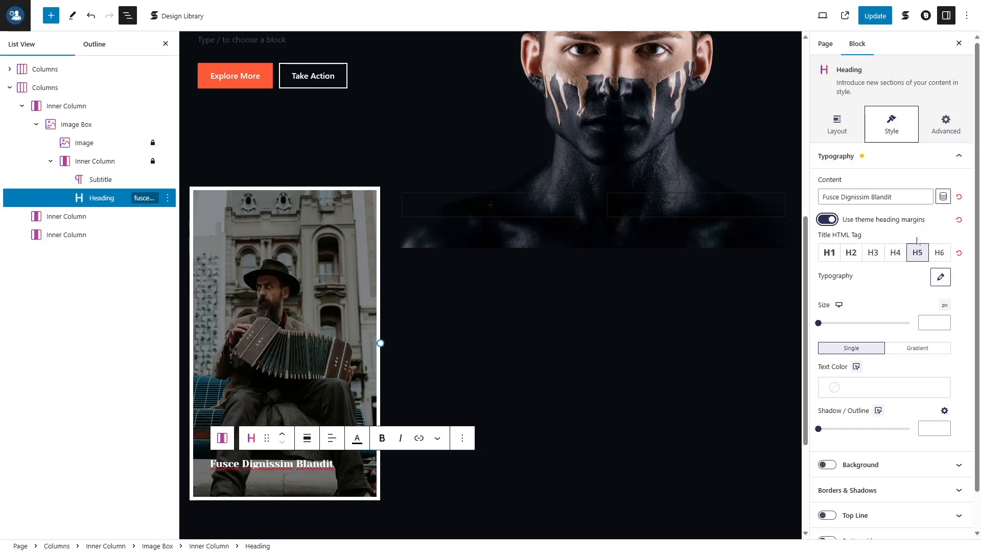
# Set the heading's text color in the parent hovered state to Palette Color 8
pyautogui.scroll(-1, 917, 240)
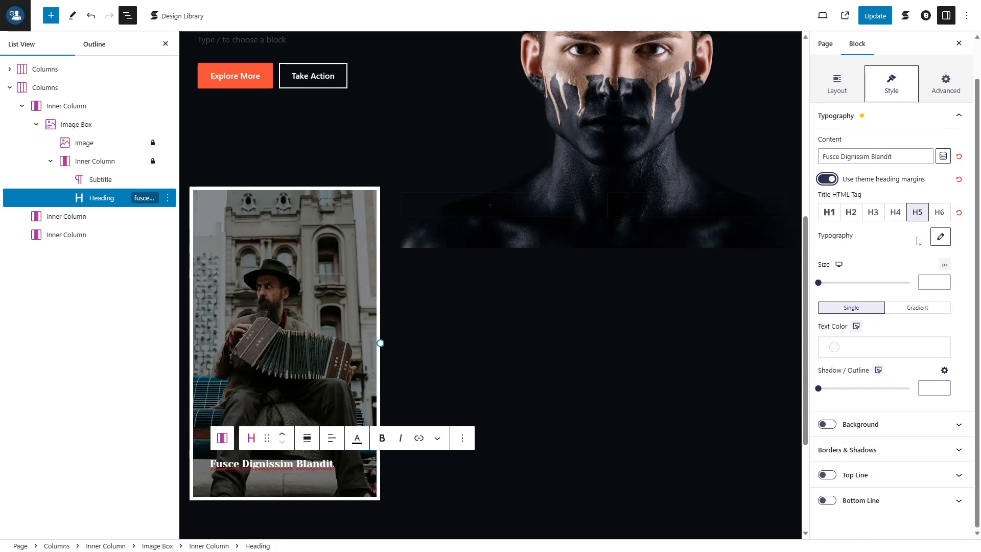
pyautogui.click(865, 343)
pyautogui.click(694, 285)
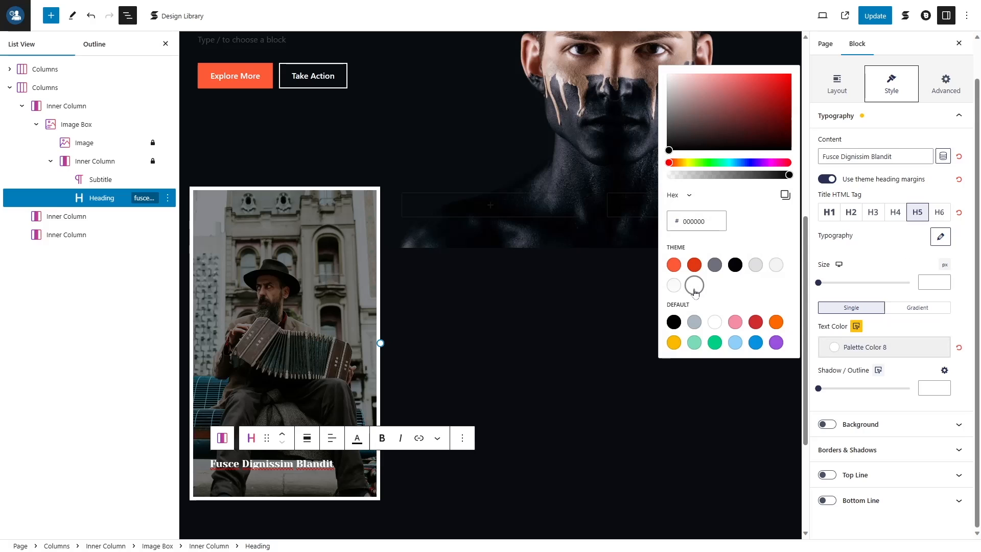
# Set the zoom of the image box's image to 1.1 in the parent hovered state and return to its normal state
pyautogui.click(306, 364)
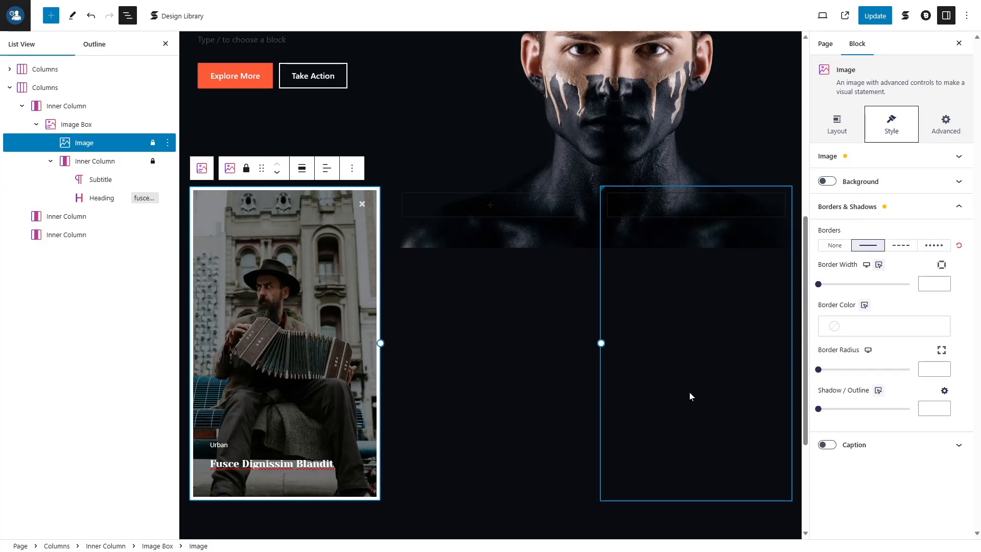
pyautogui.click(84, 143)
pyautogui.click(76, 124)
pyautogui.click(85, 143)
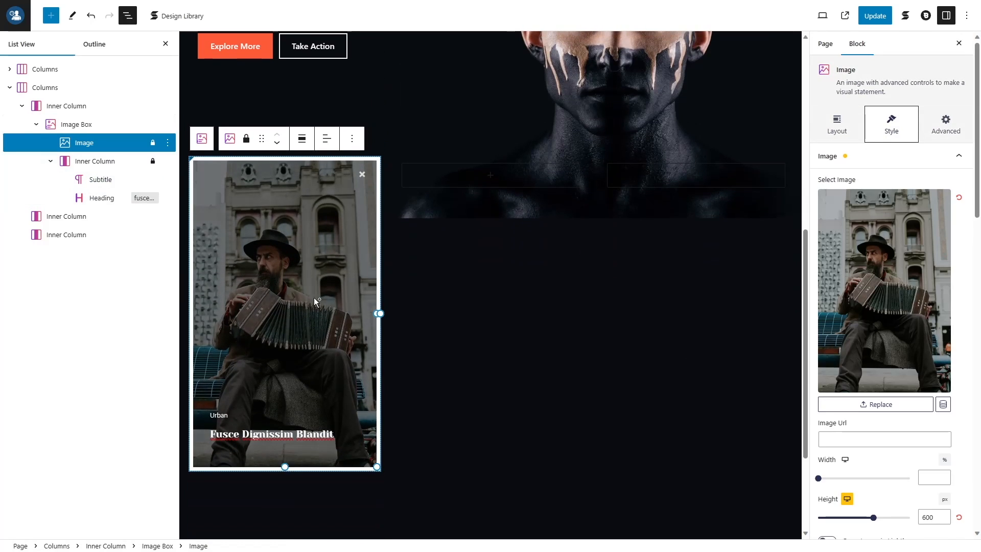
pyautogui.scroll(-7, 884, 184)
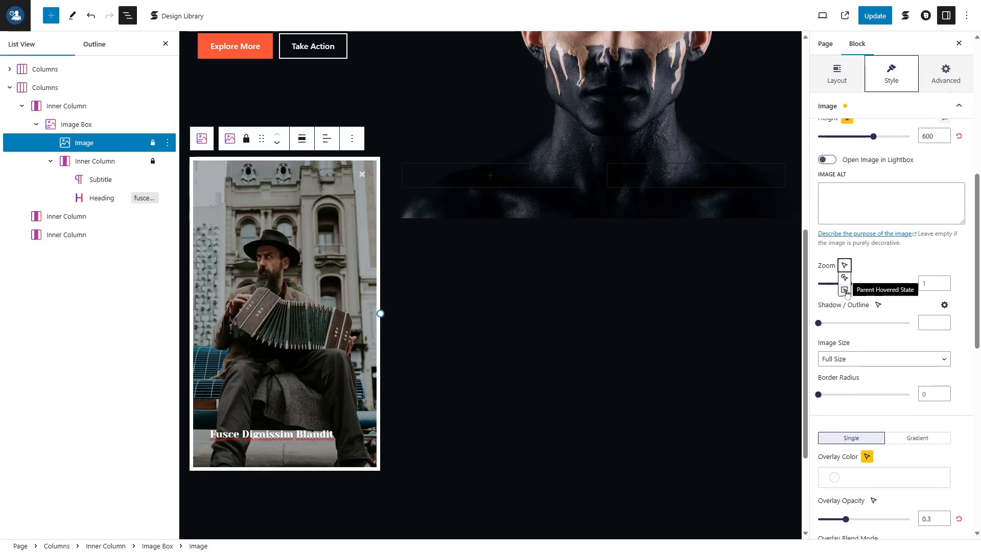
pyautogui.click(845, 265)
pyautogui.write('1.1')
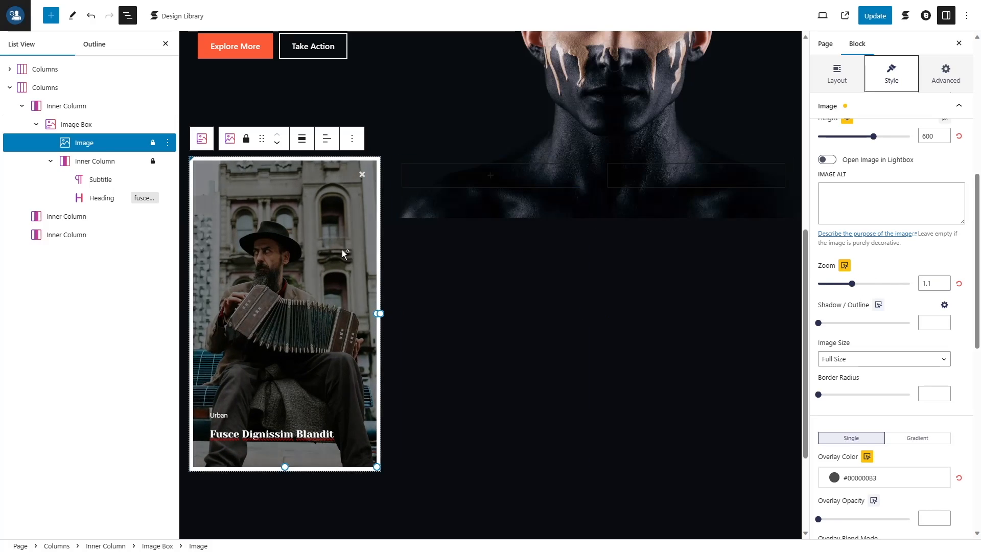
pyautogui.click(844, 265)
pyautogui.click(844, 245)
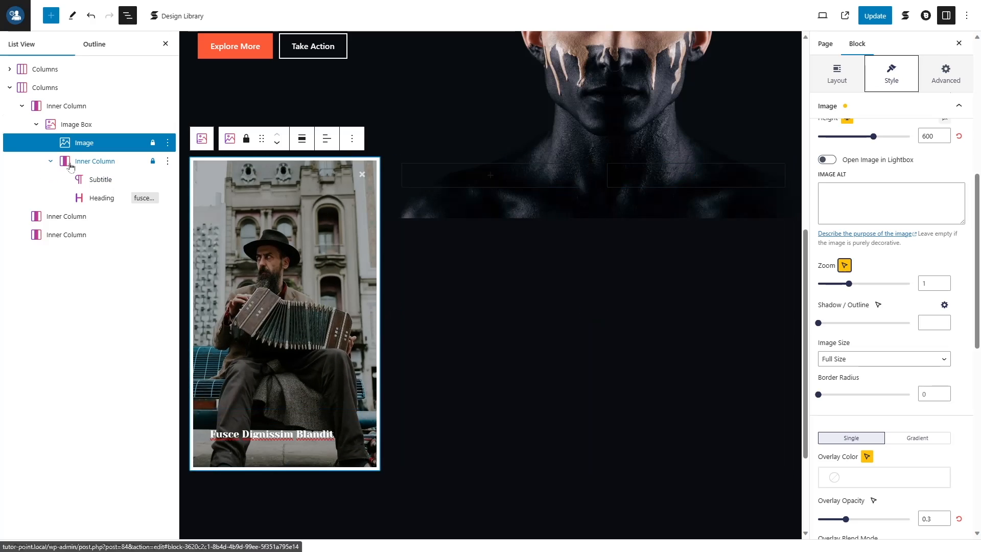
# Copy the first inner column with its image box and paste it over the two empty inner columns
pyautogui.click(36, 125)
pyautogui.click(22, 107)
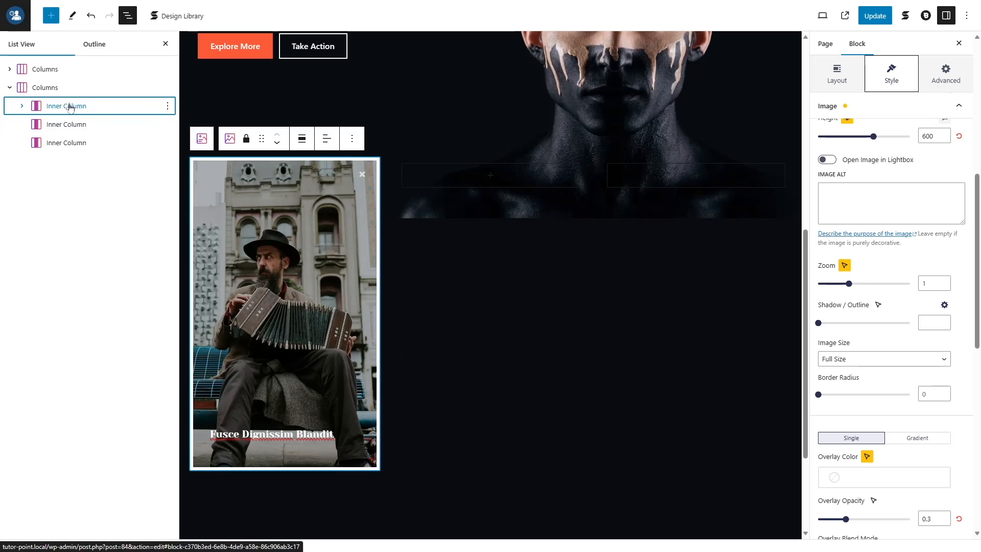
pyautogui.click(167, 106)
pyautogui.click(182, 152)
pyautogui.click(75, 124)
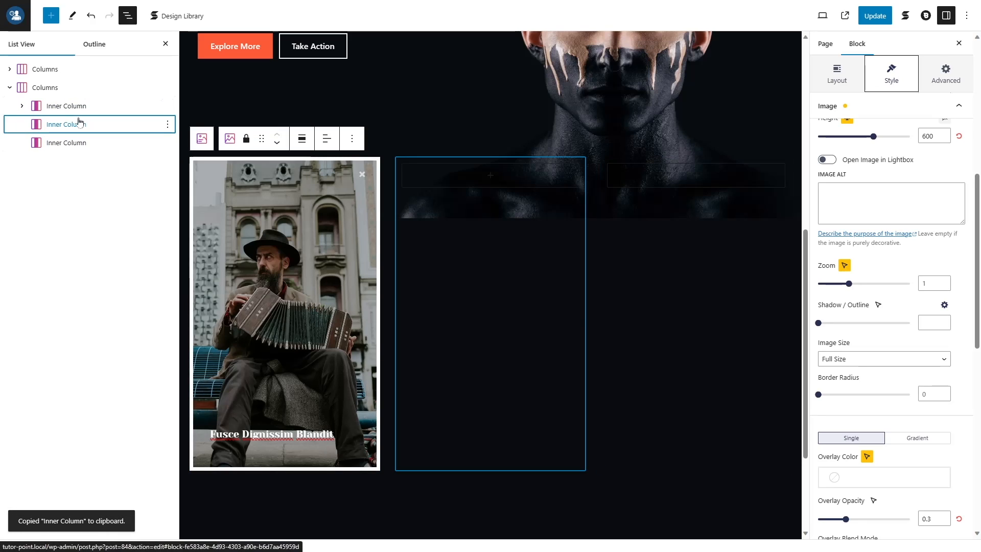
pyautogui.click(169, 125)
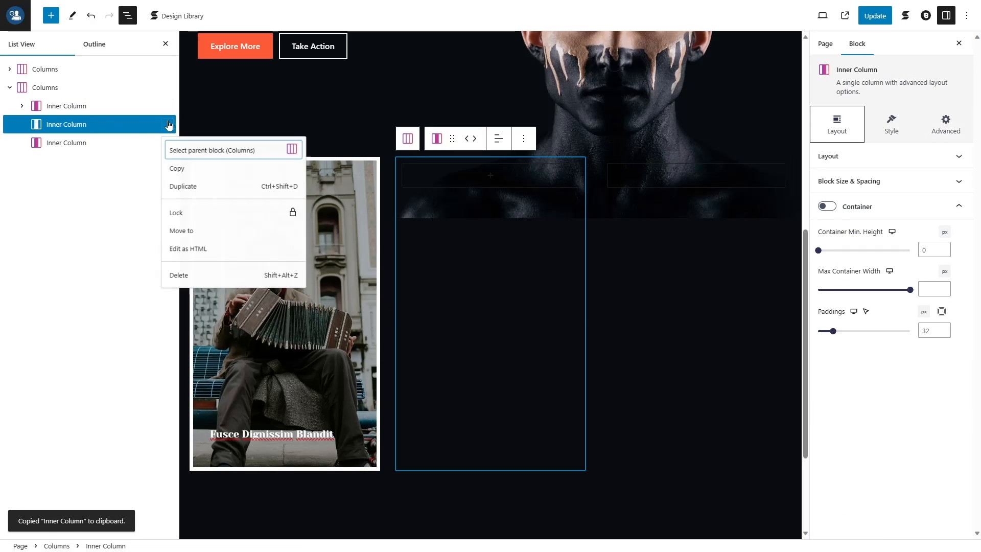
pyautogui.click(491, 258)
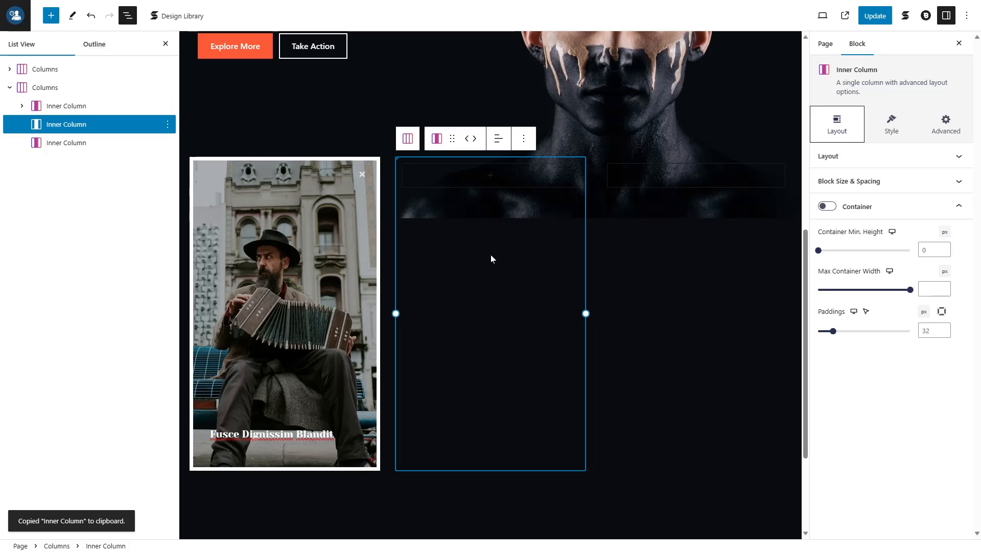
pyautogui.hotkey('ctrl', 'v')
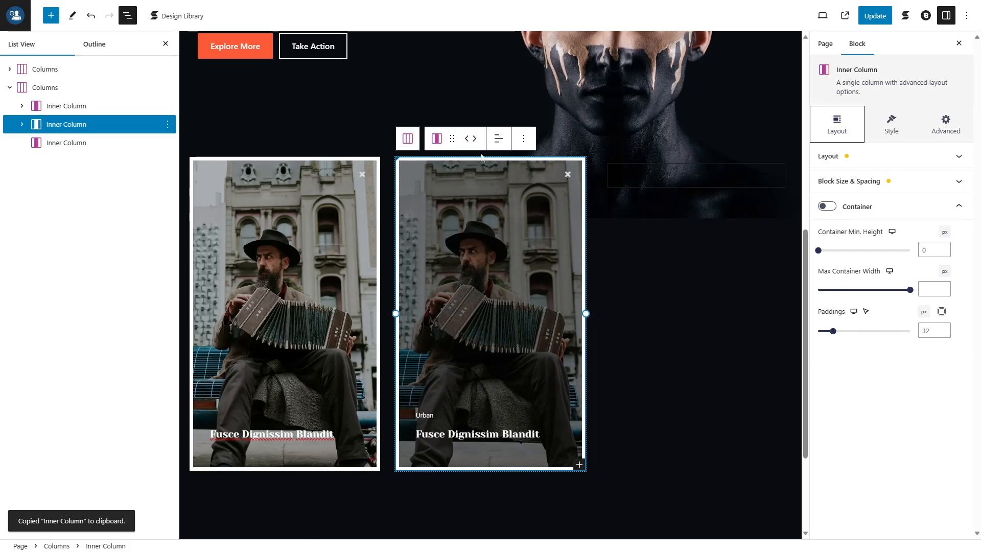
pyautogui.click(71, 145)
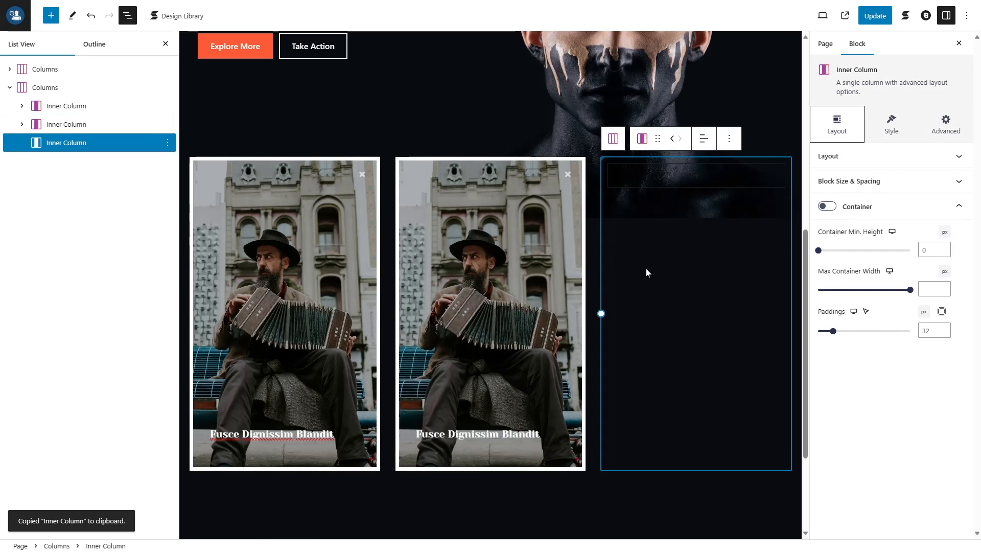
pyautogui.hotkey('ctrl', 'v')
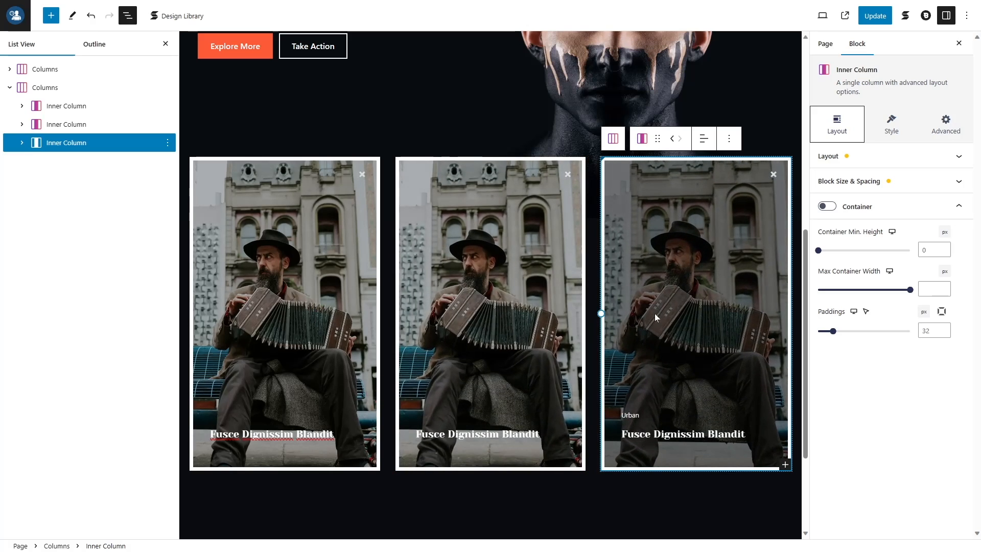
# Update the Home page and view its three image boxes on the live site
pyautogui.click(655, 314)
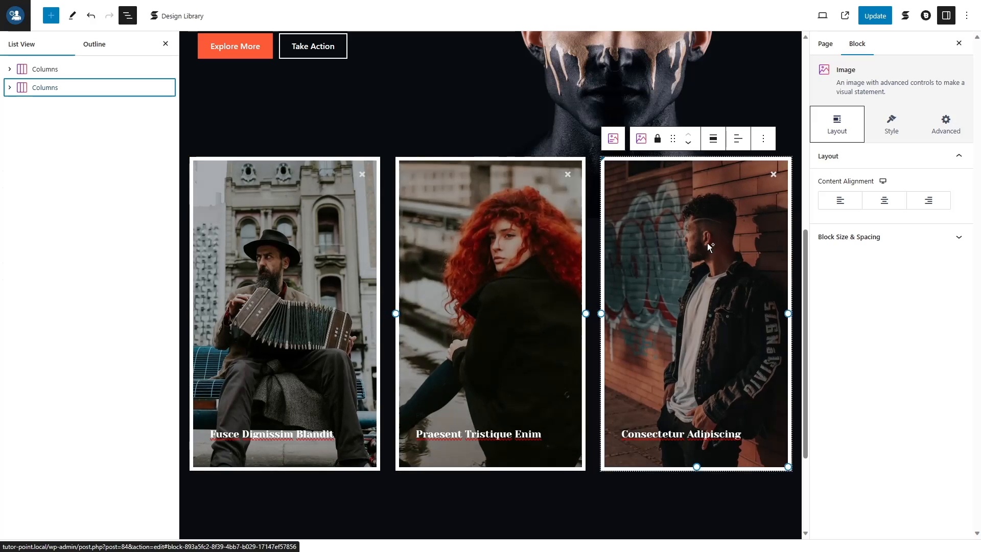
pyautogui.click(959, 43)
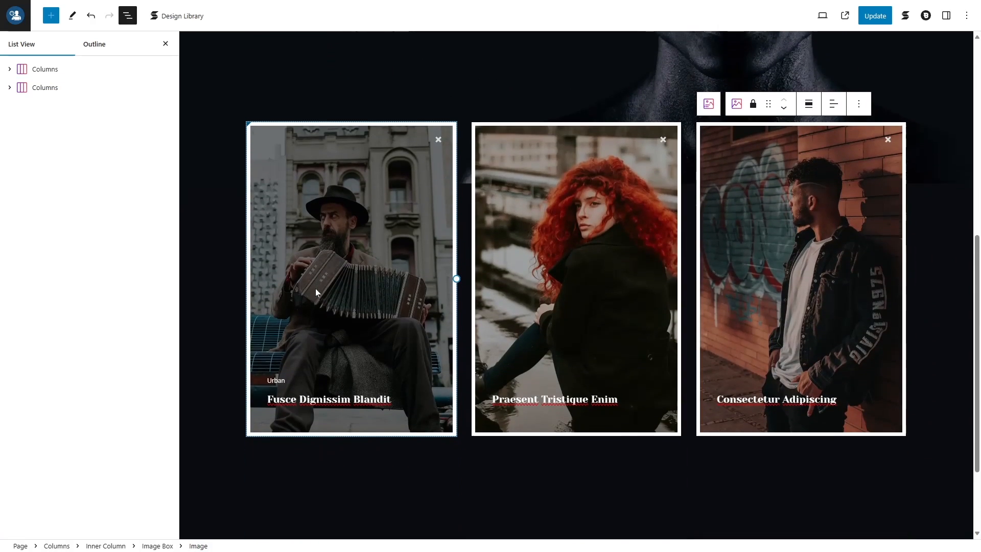
pyautogui.click(875, 16)
pyautogui.click(101, 521)
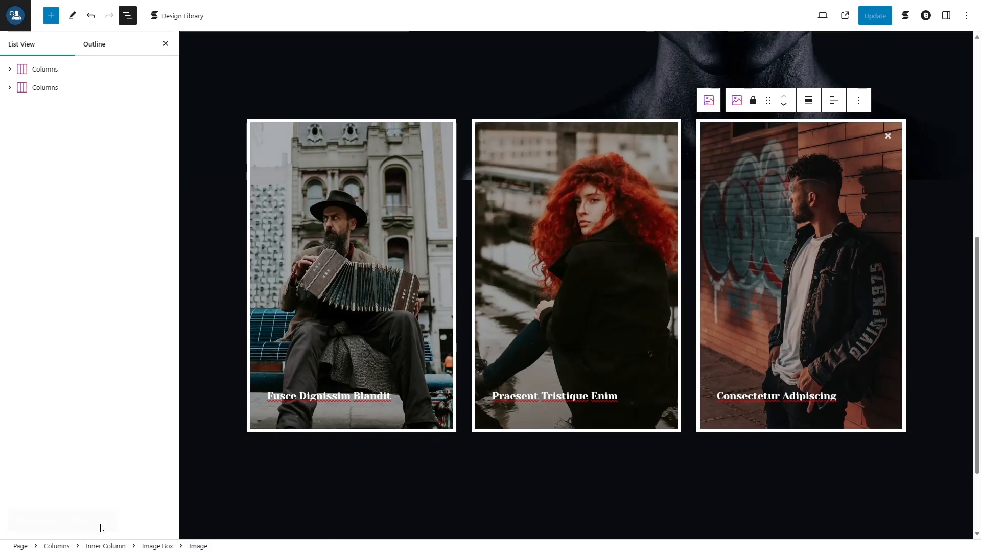
pyautogui.scroll(-3, 361, 379)
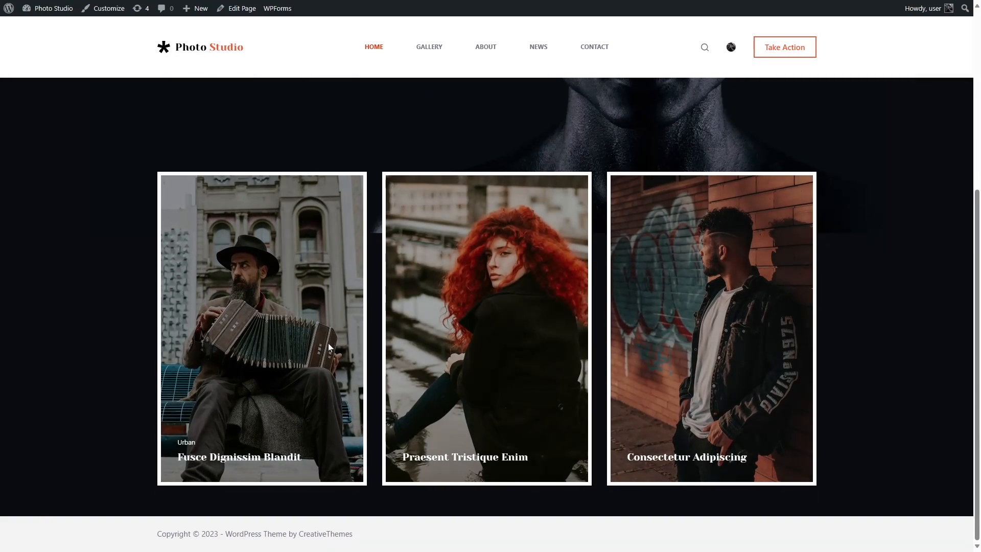
pyautogui.press('F5')
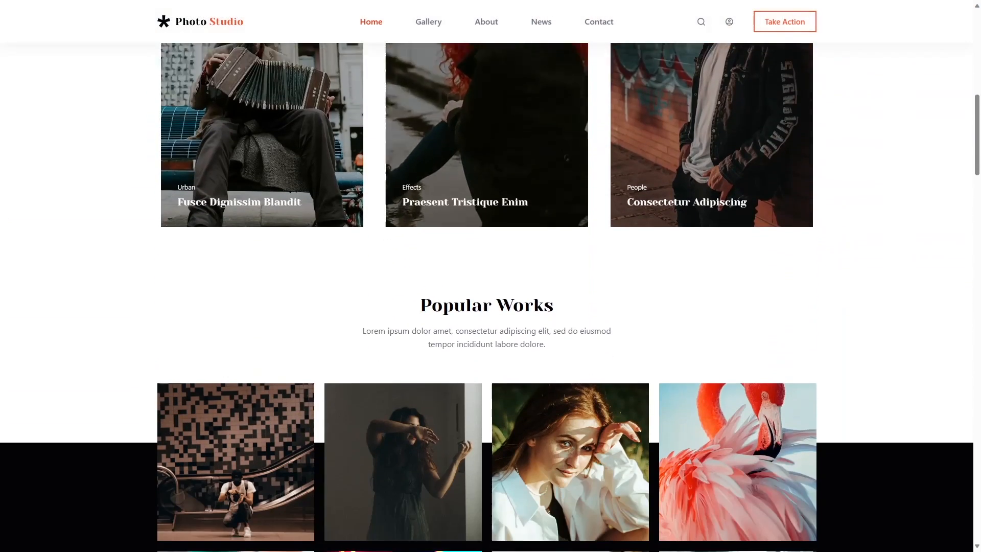
# Examine the Popular Works gallery on the reference site and enlarge its first image in the lightbox
pyautogui.scroll(-3, 420, 212)
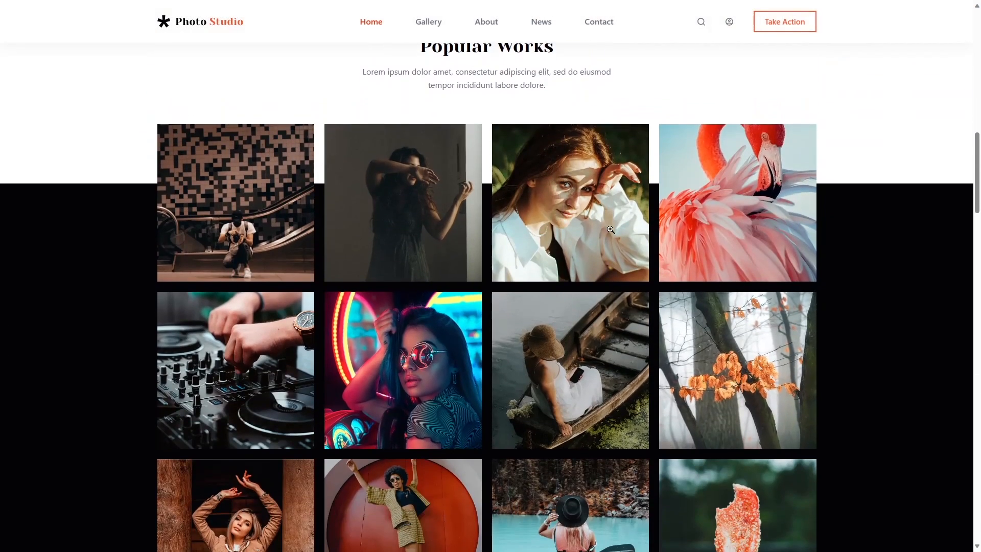
pyautogui.scroll(-3, 761, 235)
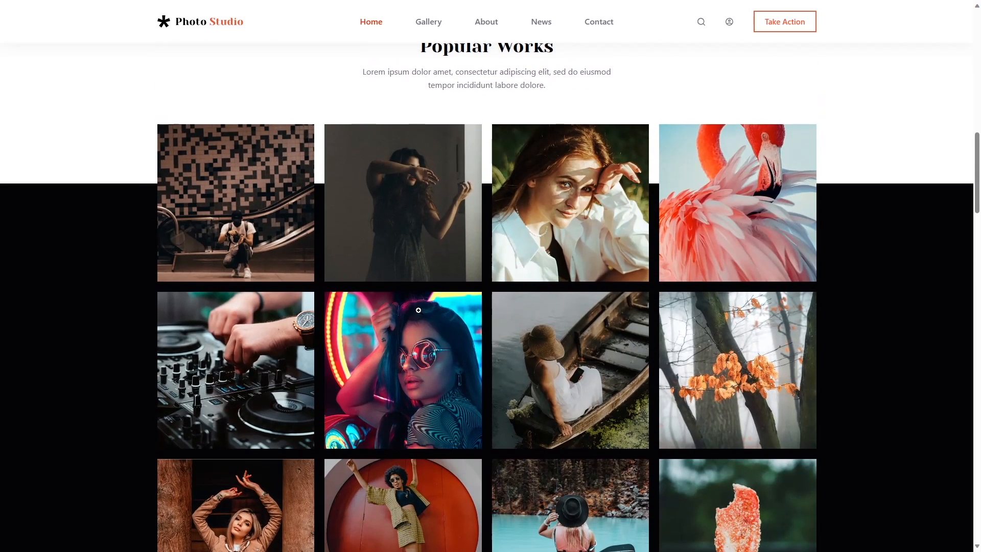
pyautogui.click(256, 213)
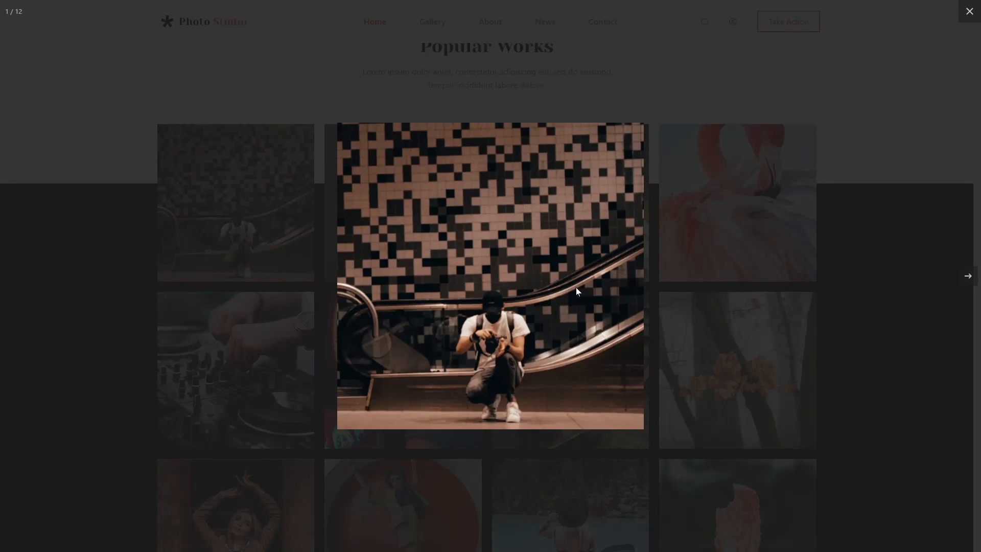
# Step forward and back through the Popular Works lightbox images and close the lightbox
pyautogui.click(966, 272)
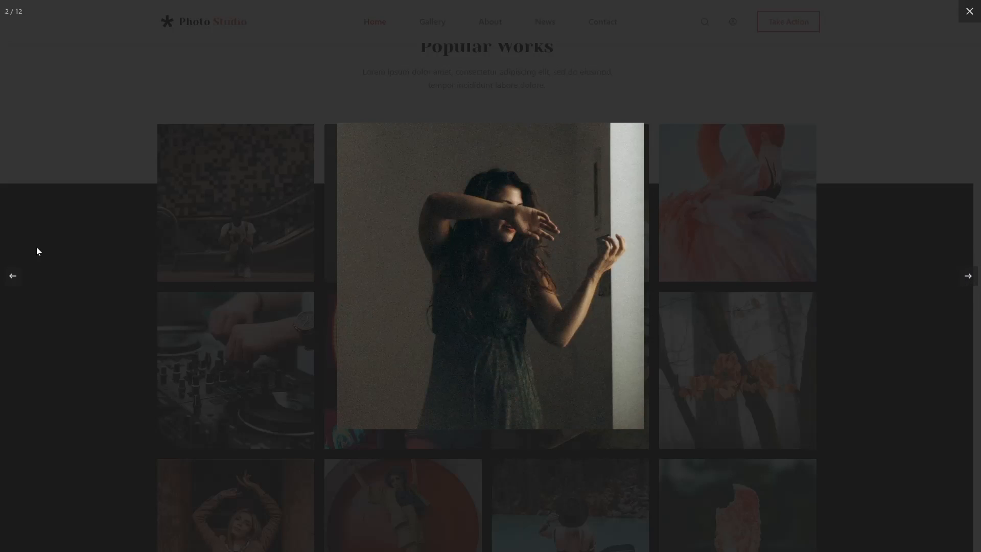
pyautogui.click(13, 276)
pyautogui.click(969, 13)
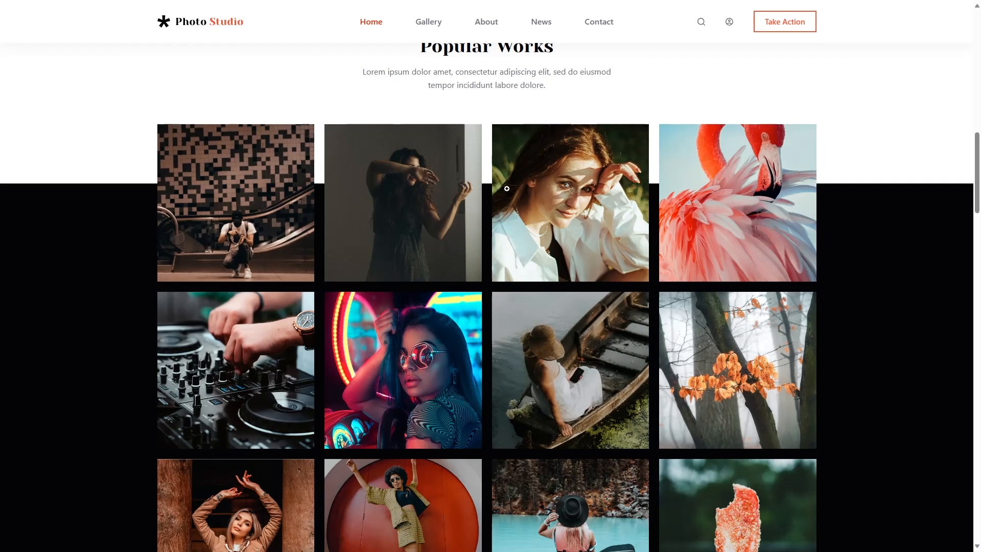
# Compare the page background, hero and image box sections of the reference site with those of the live Home page
pyautogui.scroll(3, 554, 330)
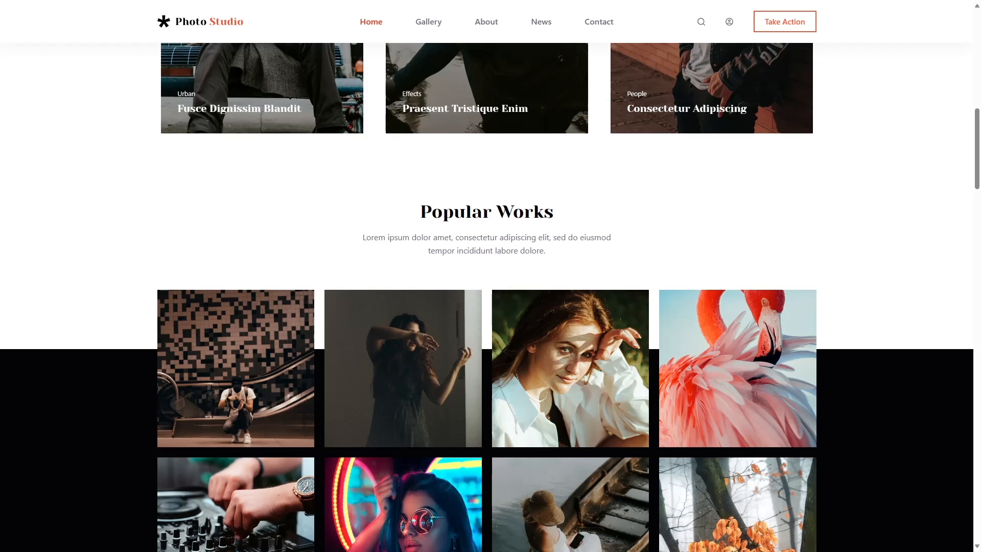
pyautogui.scroll(10, 542, 248)
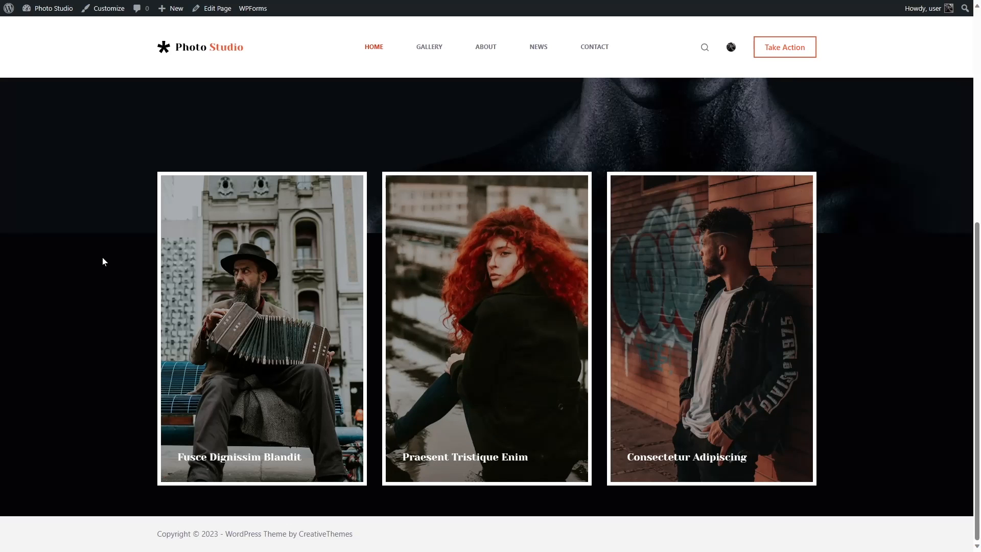
pyautogui.scroll(7, 102, 257)
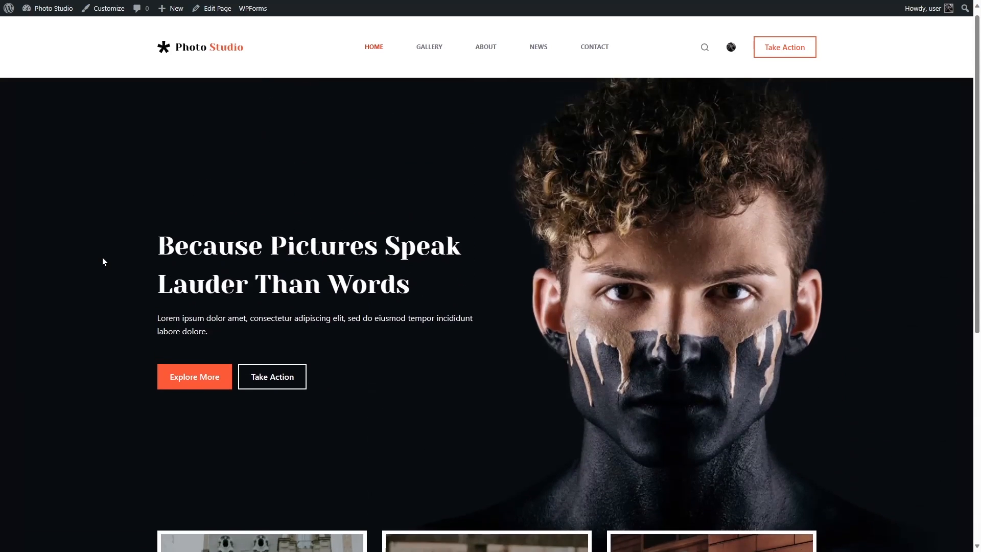
pyautogui.scroll(-7, 102, 262)
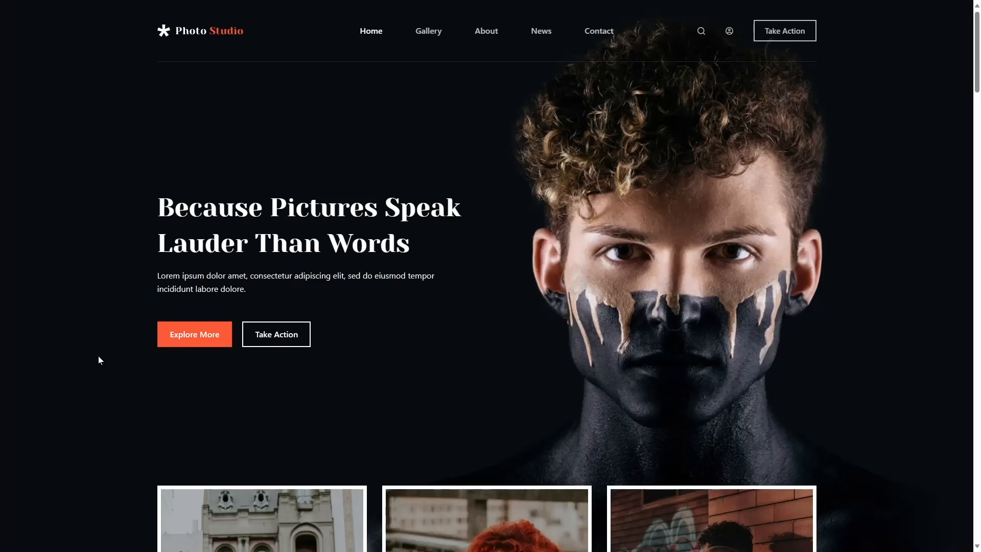
pyautogui.scroll(-5, 98, 358)
pyautogui.scroll(-3, 66, 349)
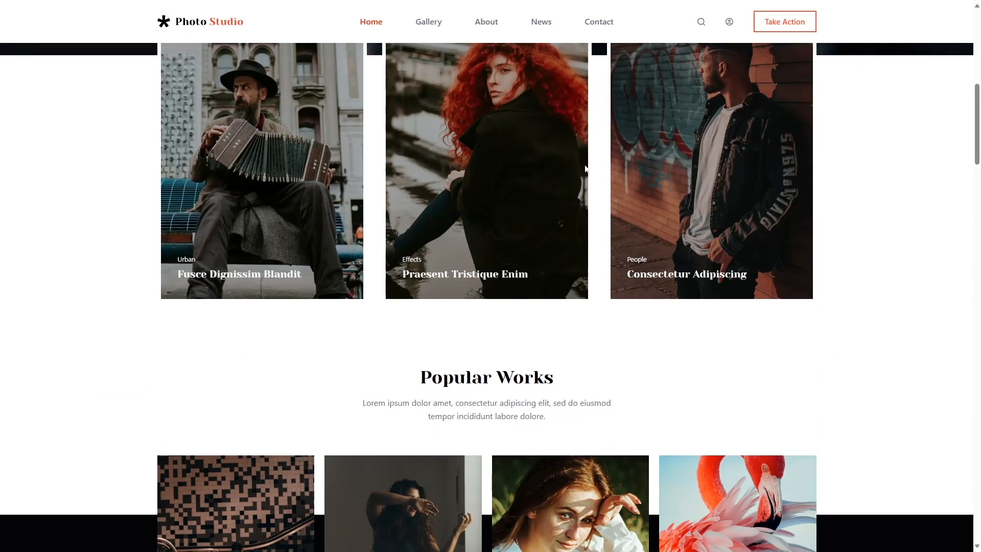
pyautogui.scroll(8, 456, 261)
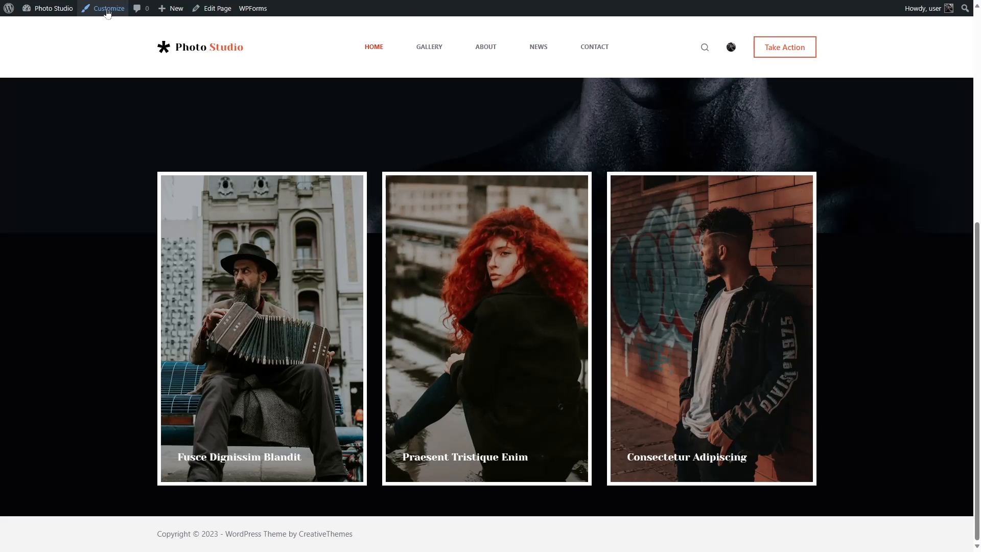
# Change the desktop site background to the white palette Color 8 in the Customizer, publish the change and return to the site
pyautogui.click(107, 13)
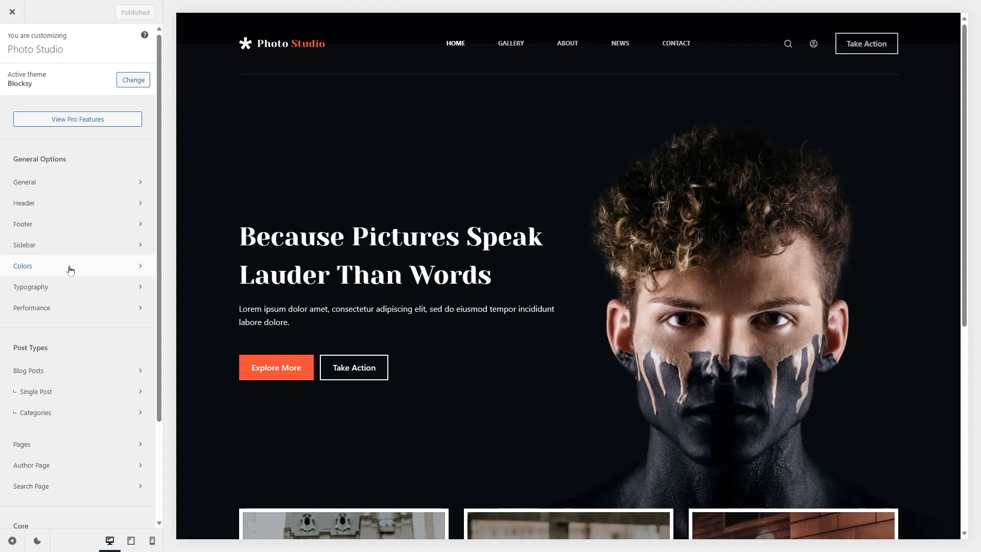
pyautogui.click(70, 270)
pyautogui.scroll(-1, 118, 383)
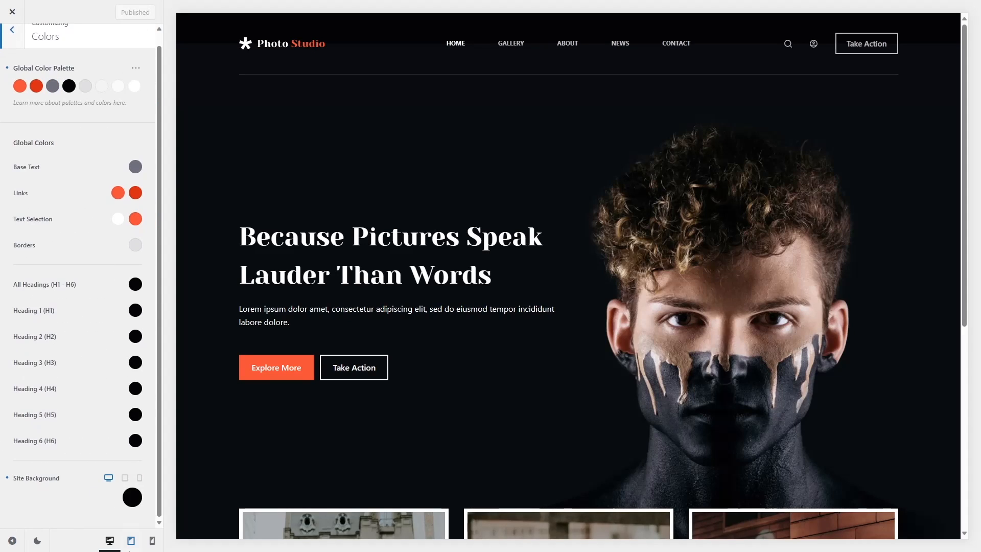
pyautogui.click(132, 499)
pyautogui.click(142, 464)
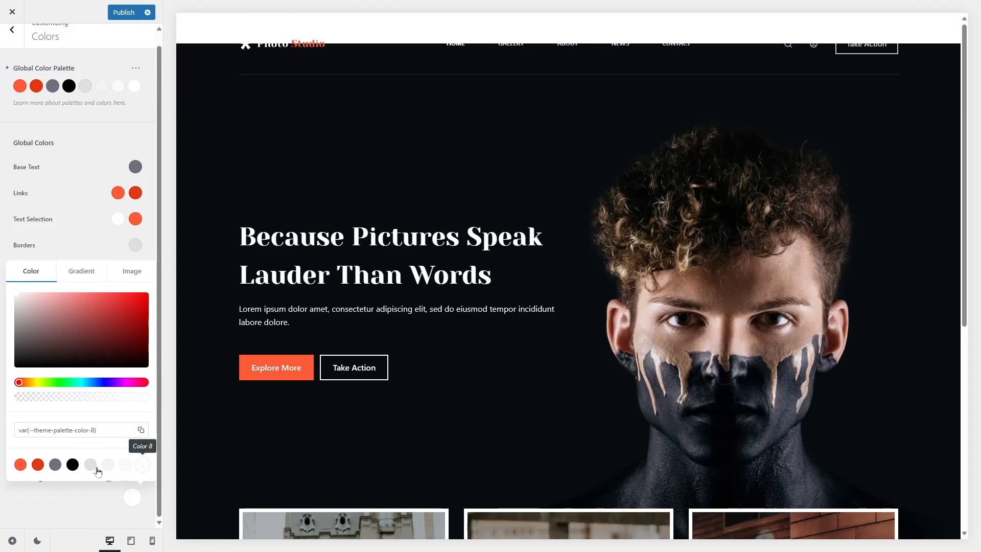
pyautogui.click(80, 498)
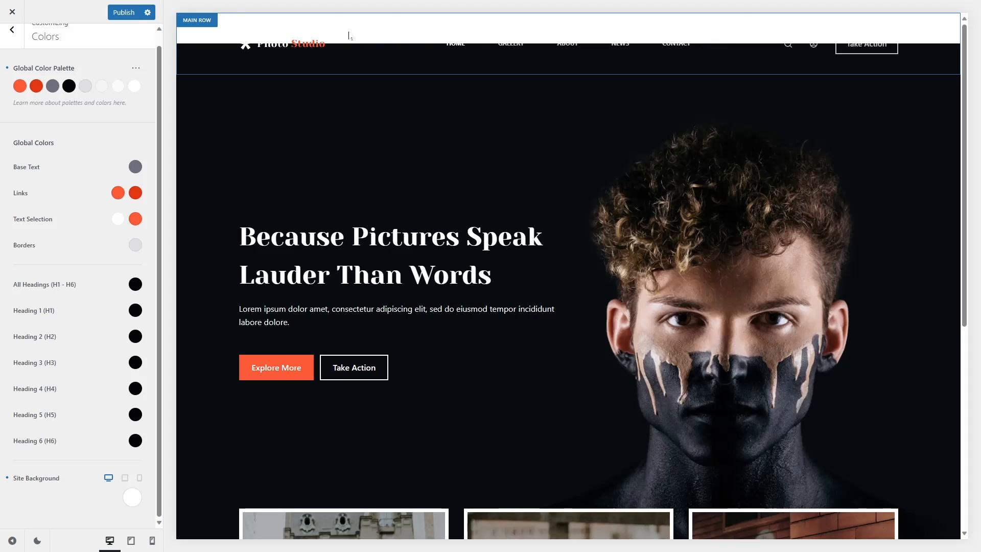
pyautogui.click(123, 12)
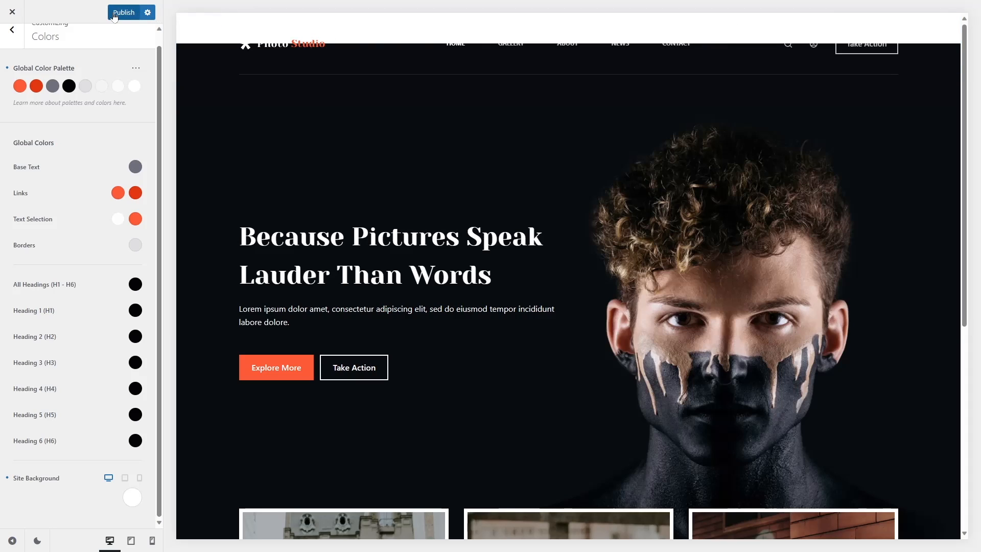
pyautogui.click(14, 14)
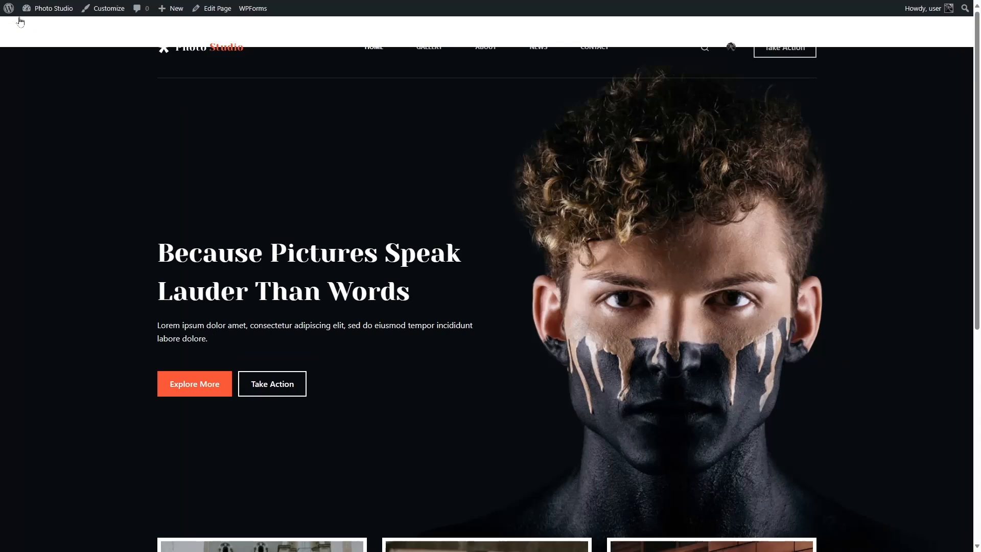
# Open the Home page for editing and set the hero Columns block's bottom position to 100 px
pyautogui.click(217, 15)
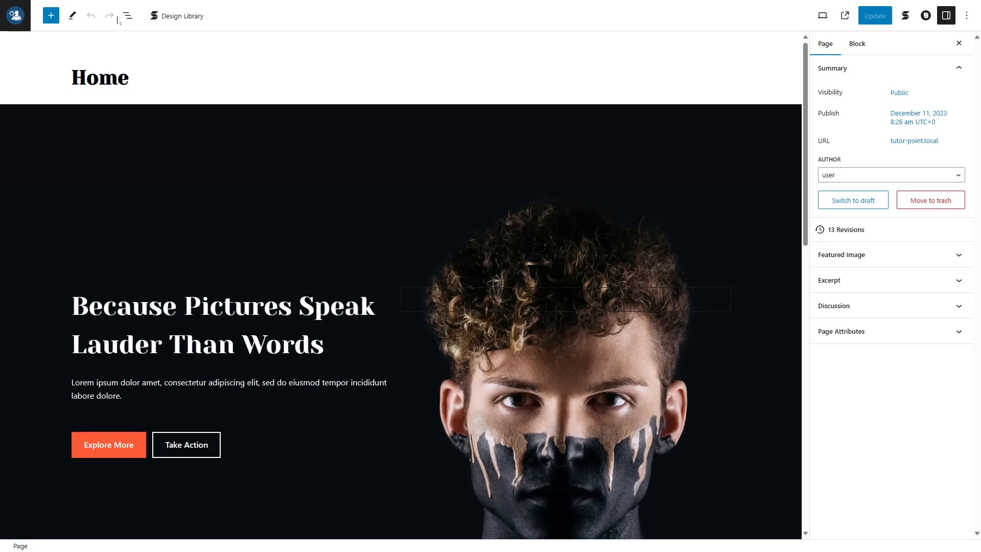
pyautogui.click(206, 159)
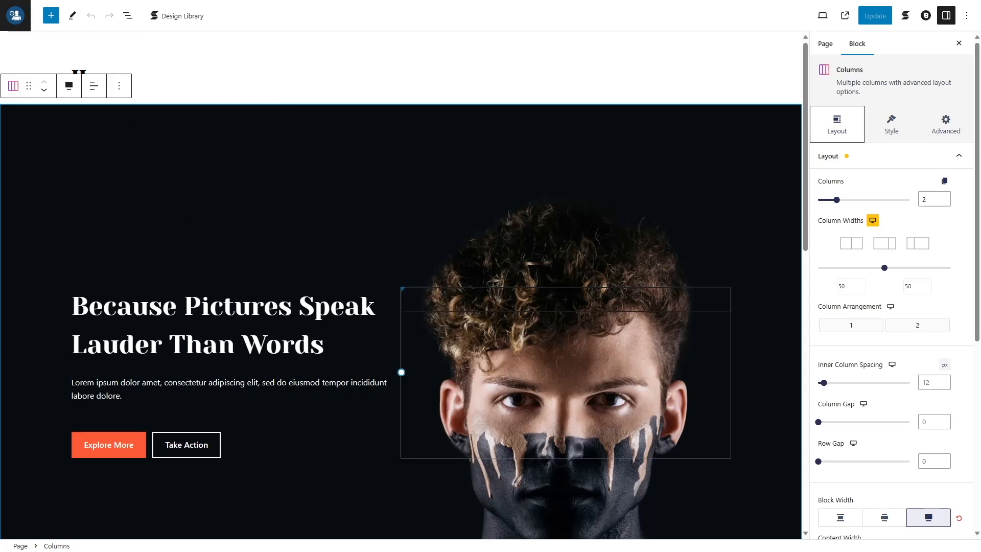
pyautogui.click(132, 23)
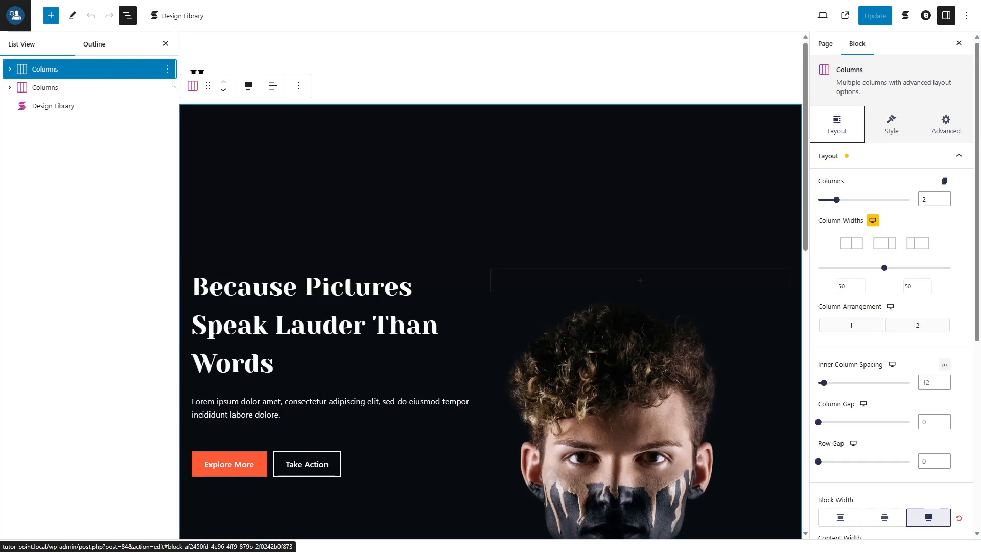
pyautogui.hotkey('shift', 'alt', 'o')
pyautogui.click(946, 125)
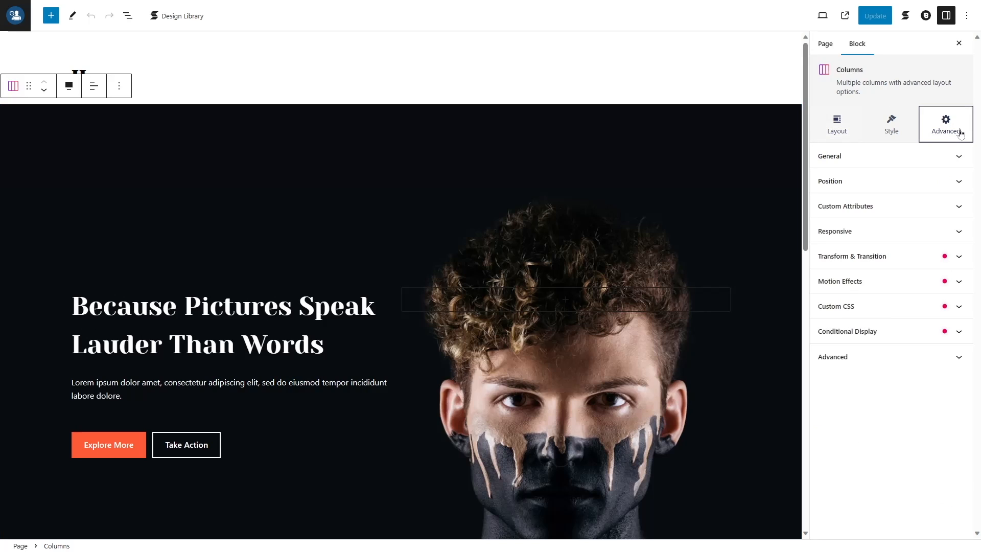
pyautogui.click(864, 184)
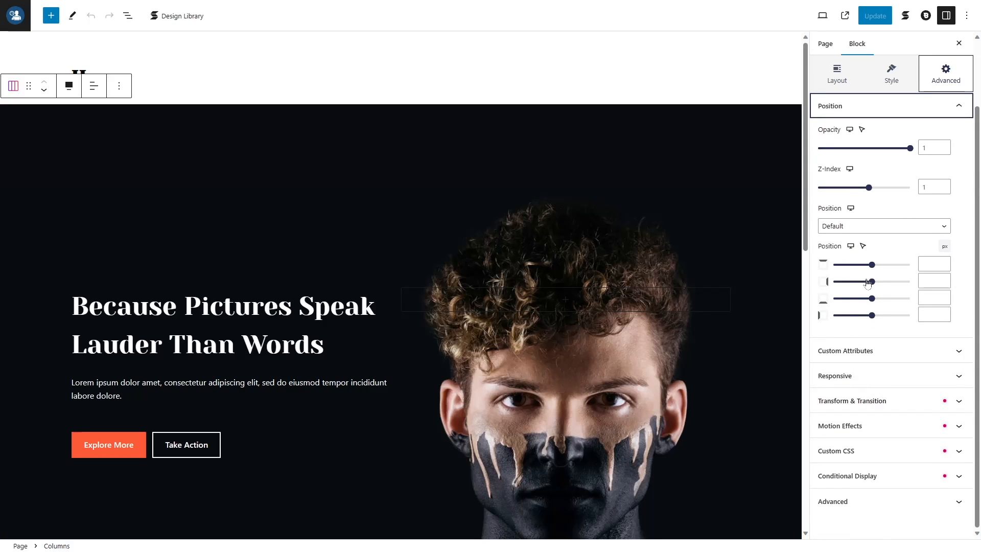
pyautogui.moveTo(872, 301); pyautogui.dragTo(920, 301)
# Update the Home page and check the hero and image boxes on the live site
pyautogui.click(875, 16)
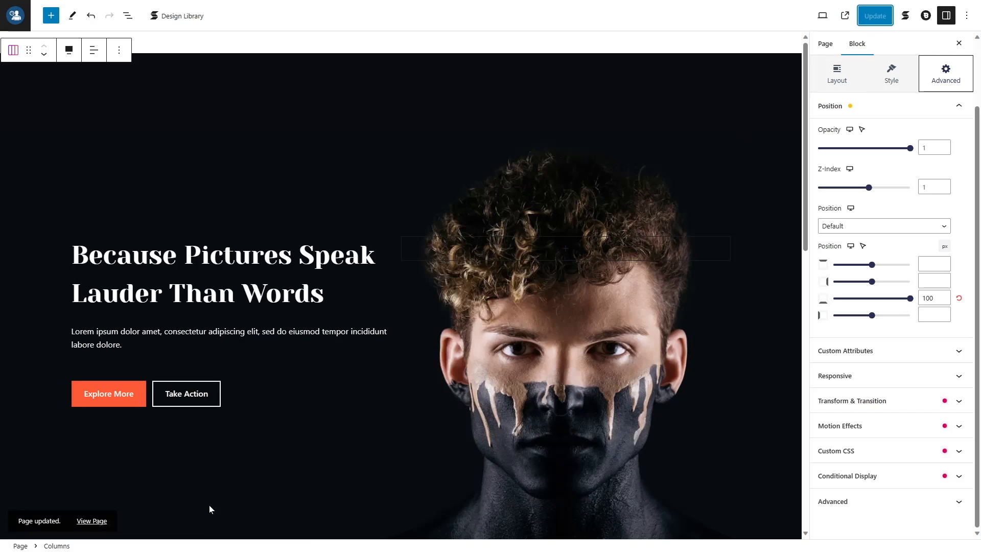
pyautogui.click(100, 521)
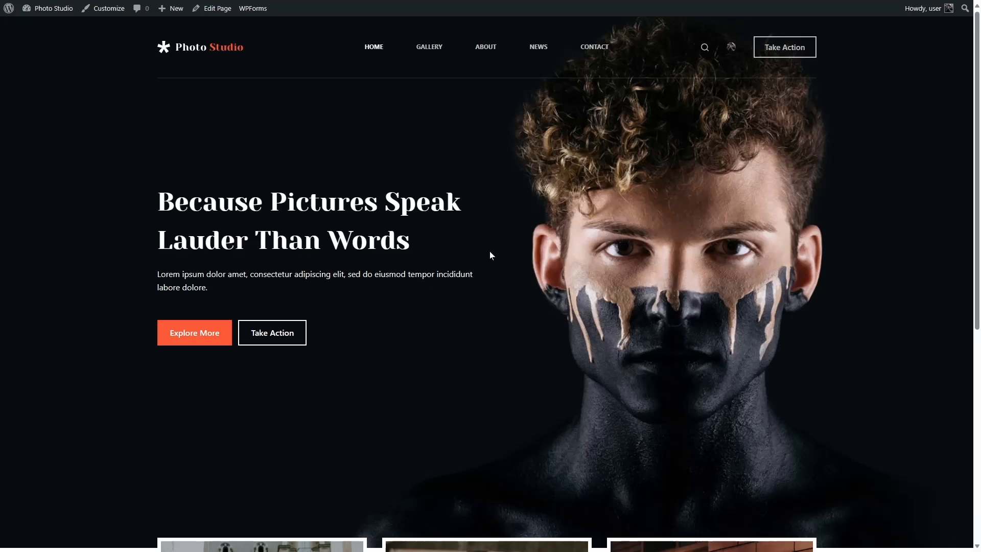
pyautogui.scroll(-6, 507, 231)
pyautogui.scroll(6, 507, 231)
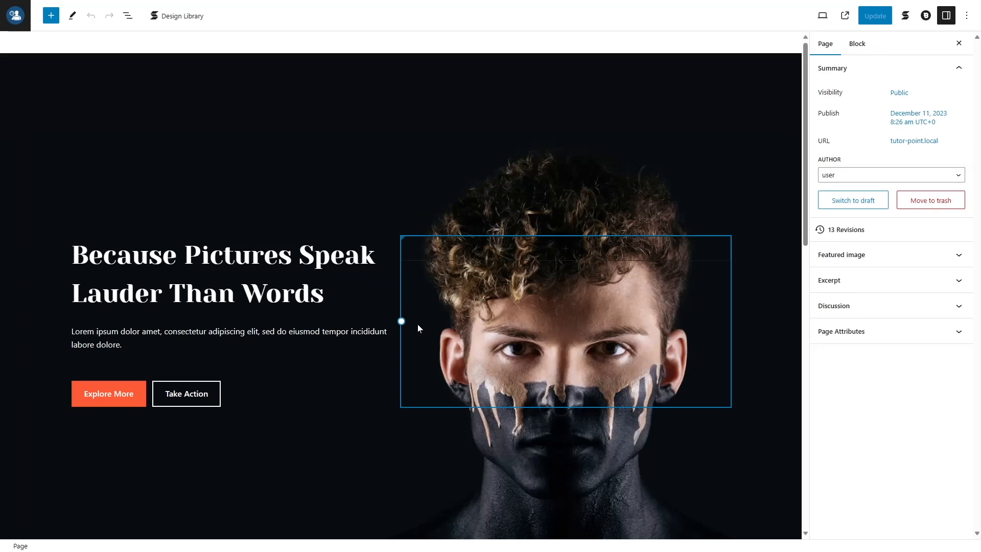
# Insert a Stackable Spacer block below the Design Library block, stretch it to about 113 px tall and open its height for editing
pyautogui.scroll(-7, 418, 324)
pyautogui.scroll(-6, 376, 308)
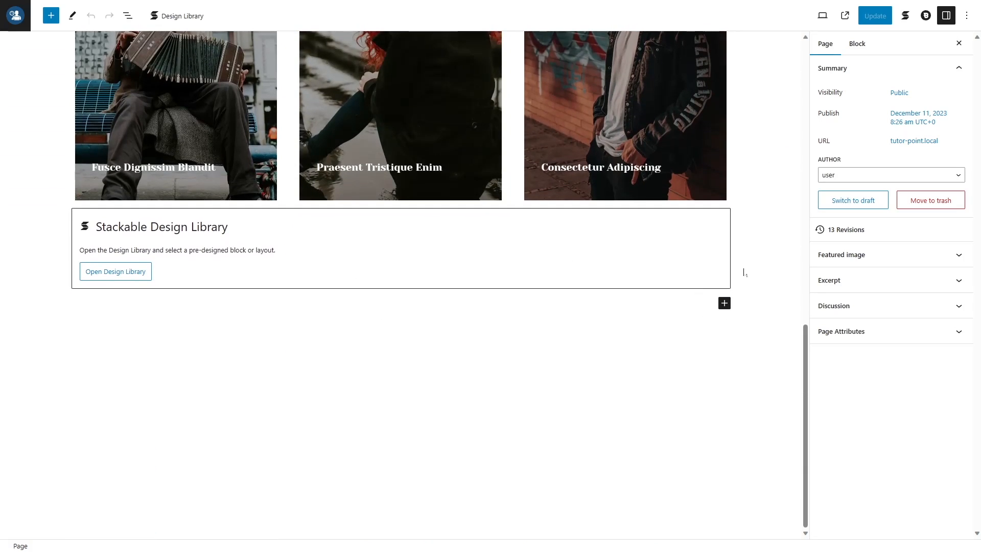
pyautogui.click(725, 303)
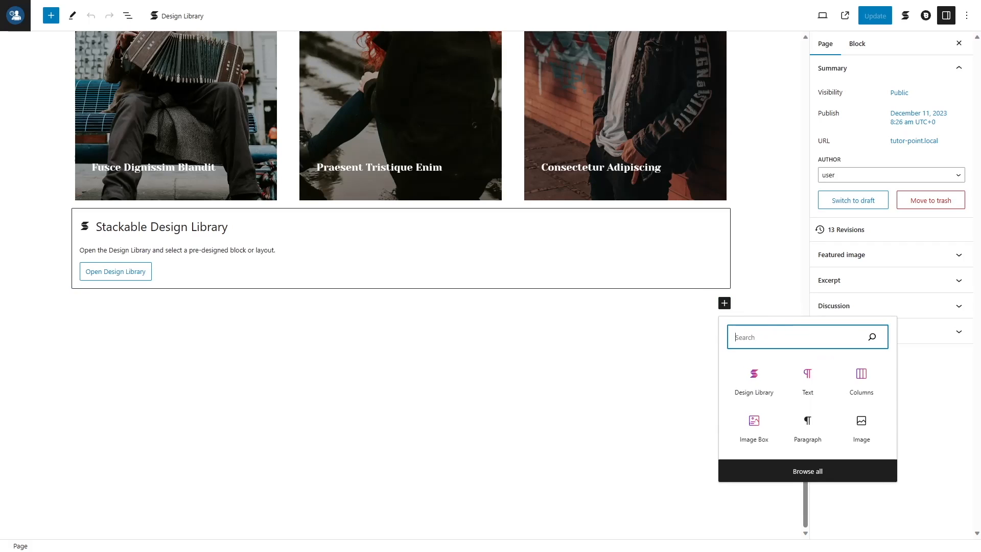
pyautogui.write('sp')
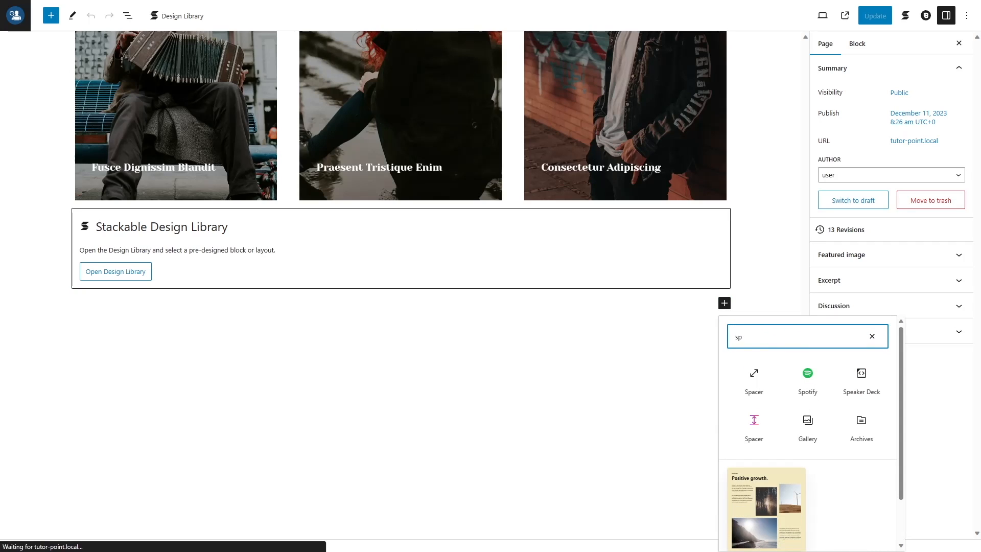
pyautogui.click(765, 441)
pyautogui.moveTo(407, 317); pyautogui.dragTo(398, 350)
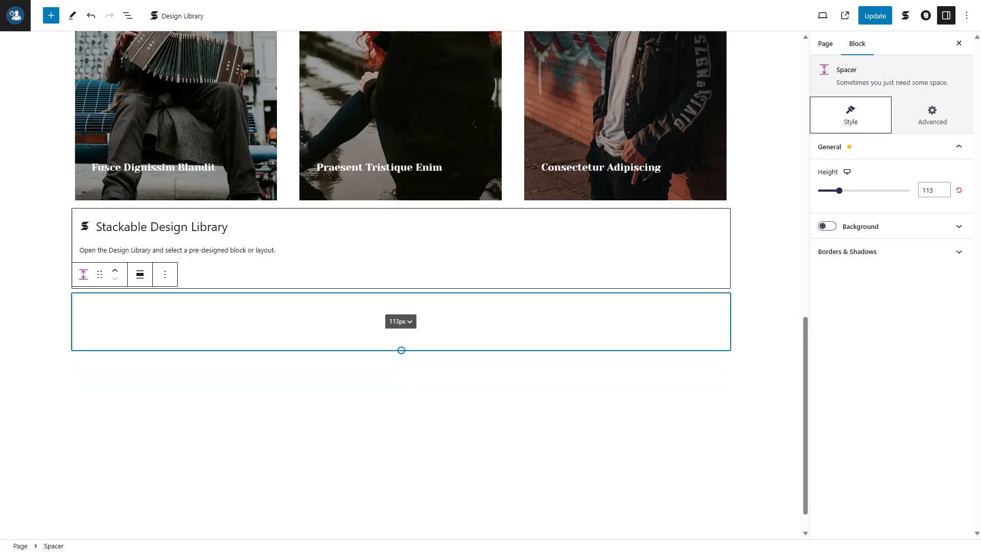
pyautogui.moveTo(934, 190); pyautogui.dragTo(925, 190)
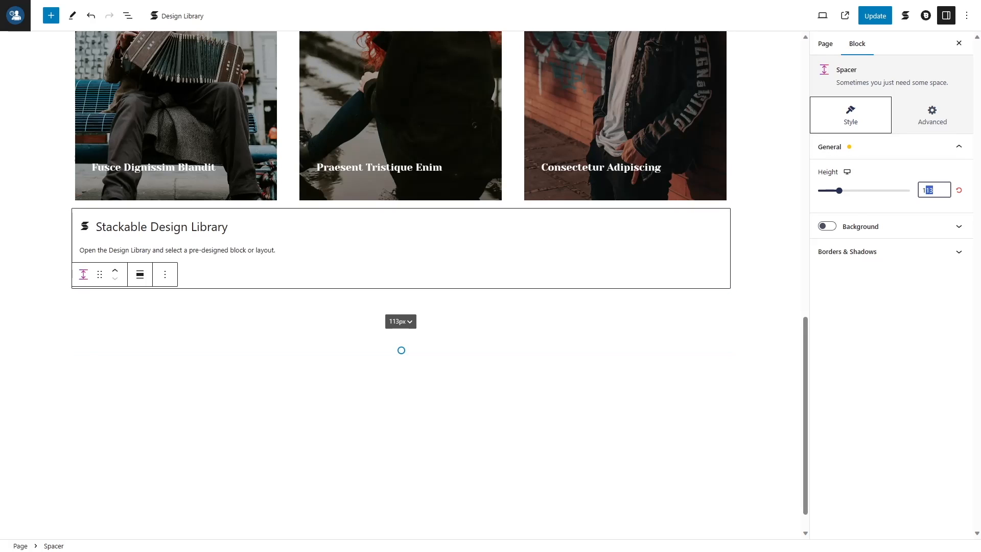
# Set the spacer's height to 120 px for desktop and 70 px for tablet
pyautogui.write('20')
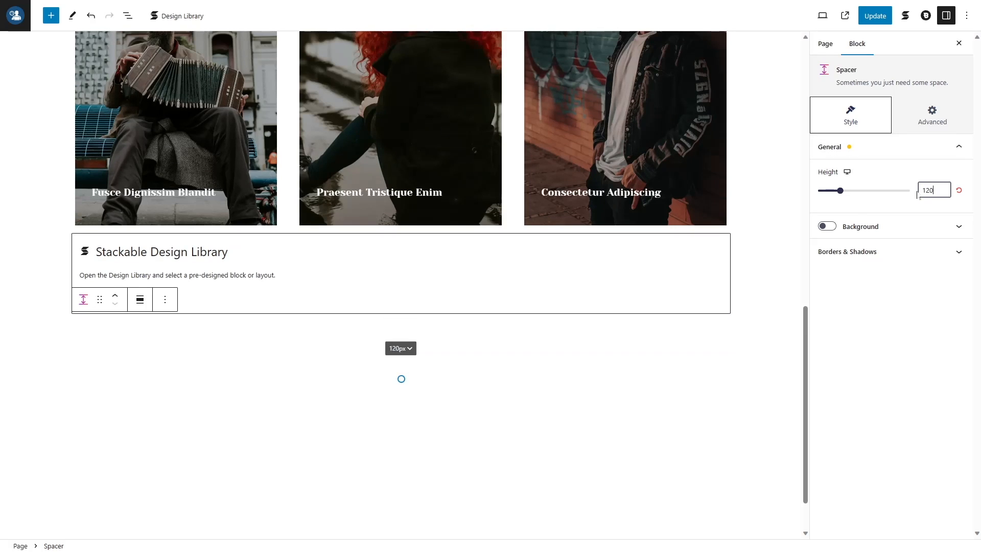
pyautogui.click(847, 173)
pyautogui.click(847, 184)
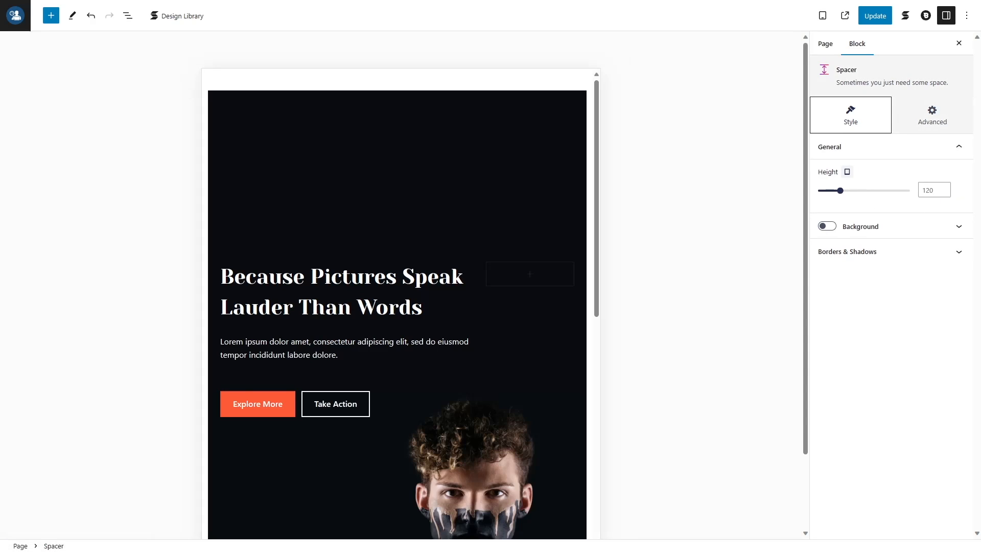
pyautogui.write('70')
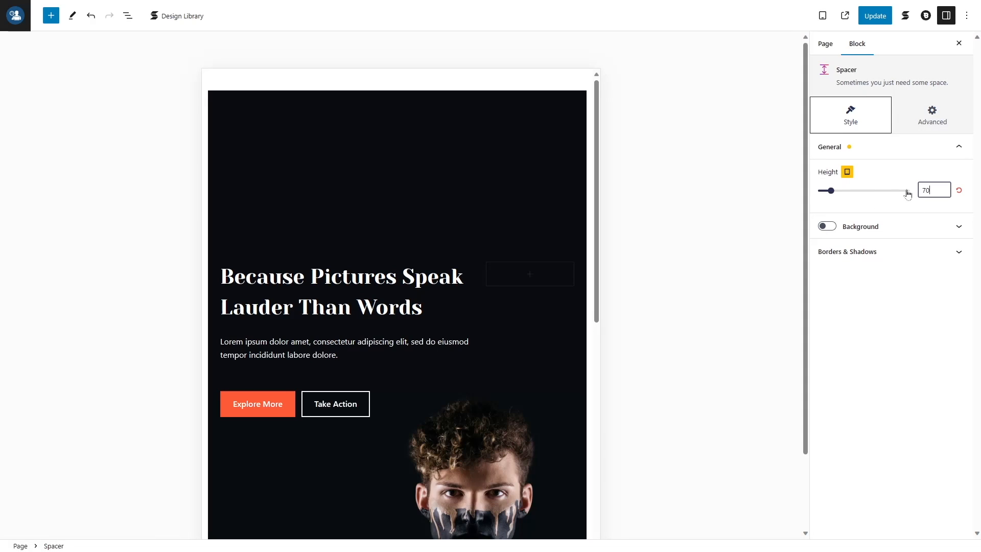
pyautogui.click(847, 172)
pyautogui.click(847, 159)
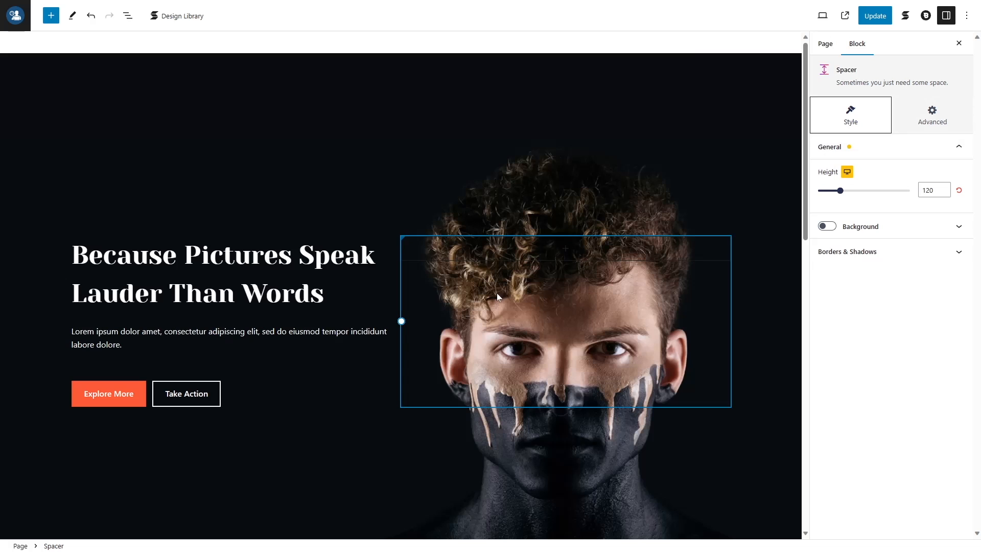
# Add a Stackable Heading block below the spacer with the text "Popular Works"
pyautogui.scroll(-14, 495, 294)
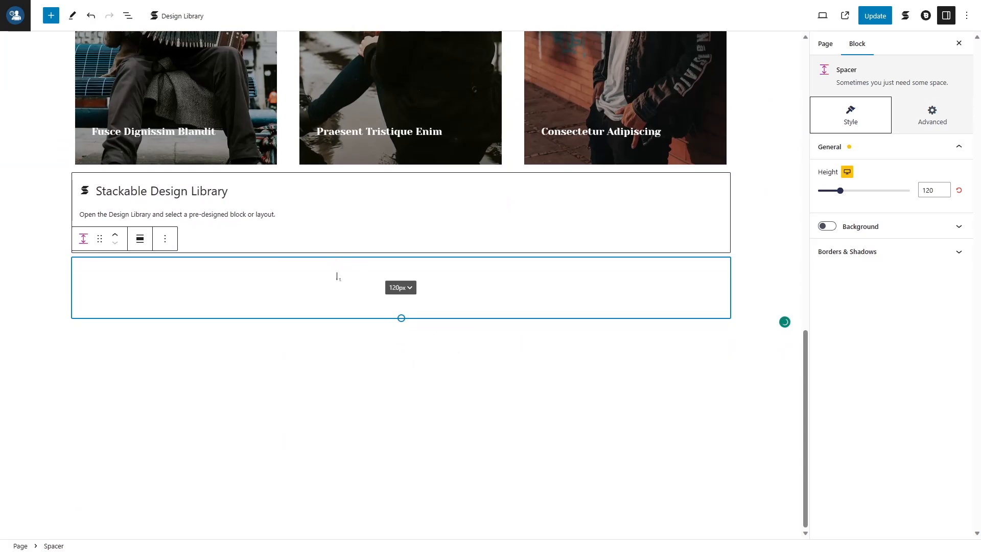
pyautogui.click(50, 15)
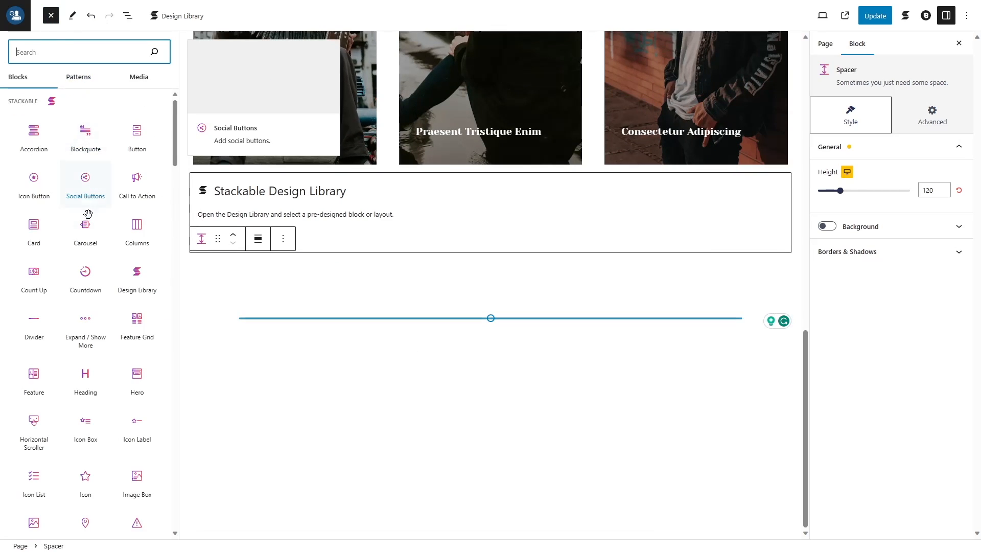
pyautogui.moveTo(86, 378); pyautogui.dragTo(492, 321)
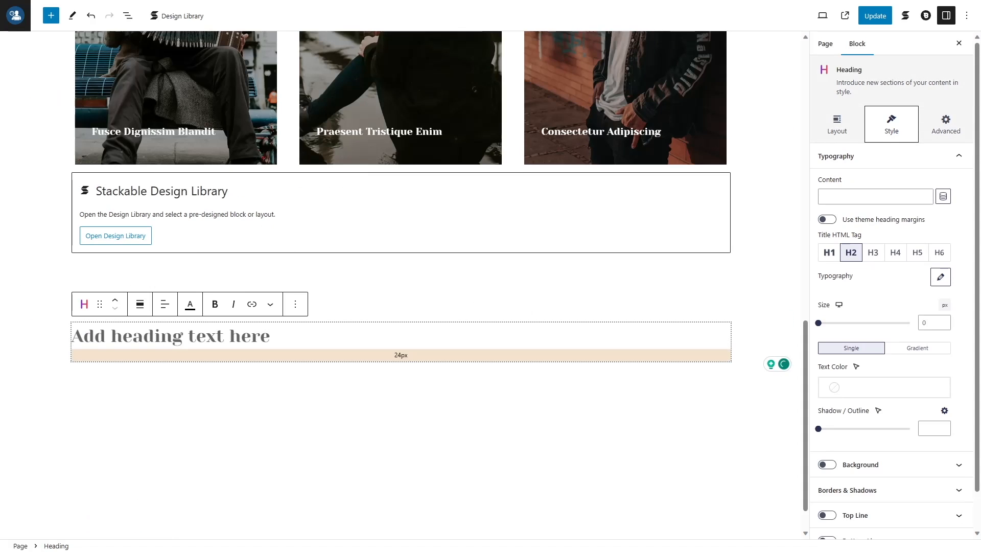
pyautogui.write('Popular Works')
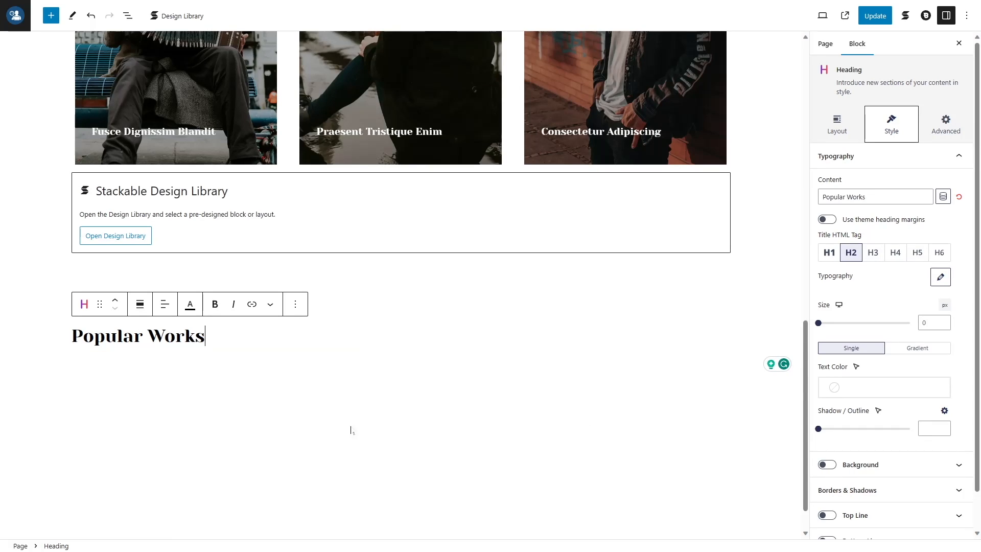
# Centre the "Popular Works" heading and set its bottom margin to 10 px
pyautogui.click(164, 305)
pyautogui.click(187, 344)
pyautogui.click(165, 305)
pyautogui.click(186, 356)
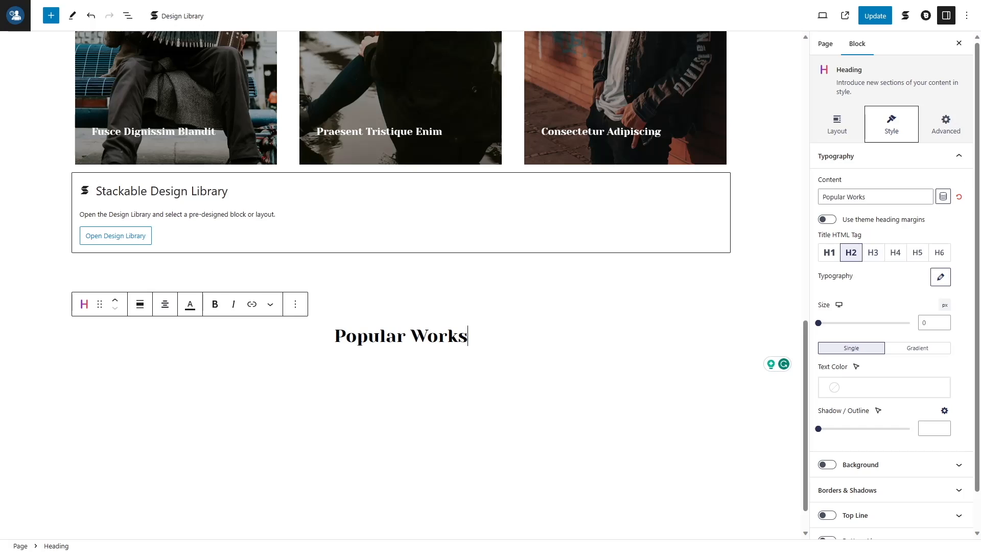
pyautogui.click(843, 121)
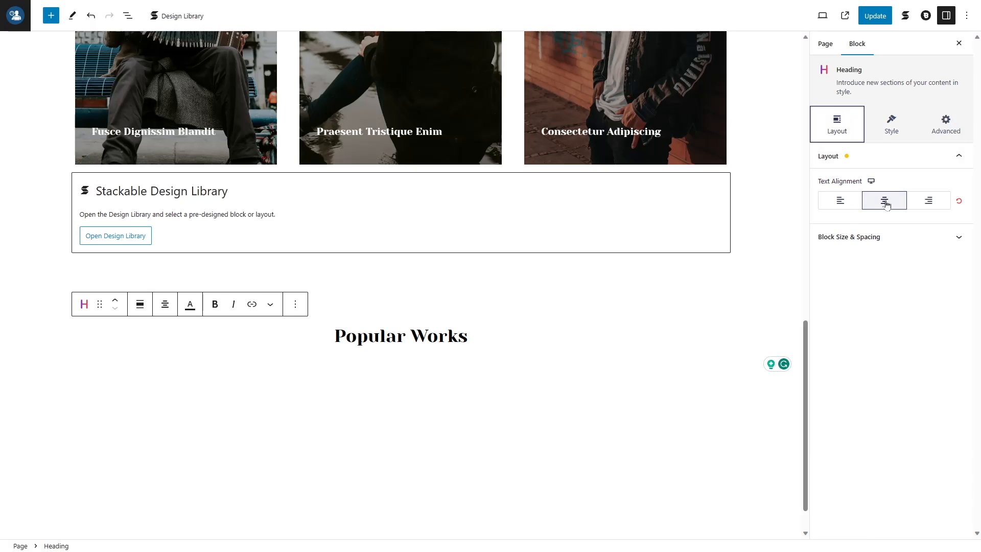
pyautogui.click(880, 236)
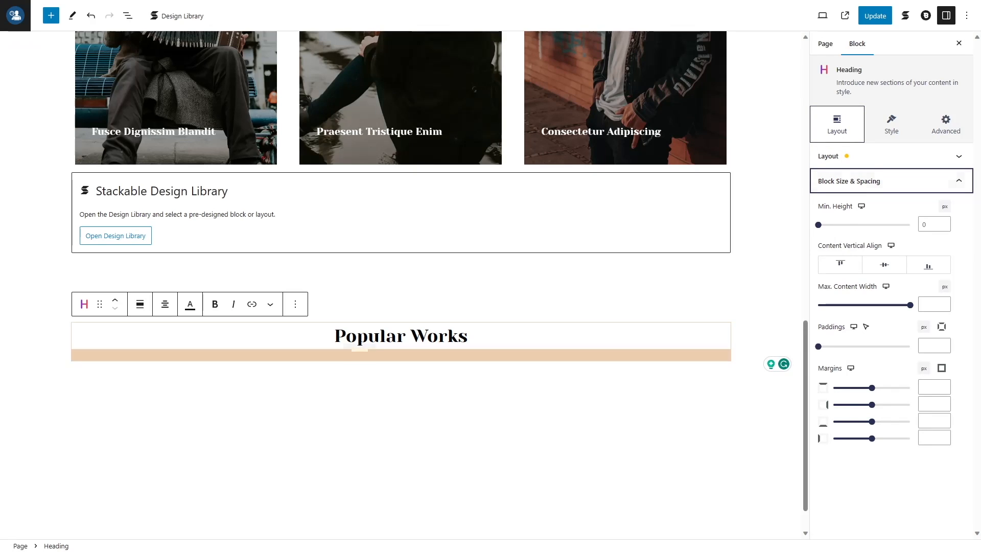
pyautogui.click(934, 421)
pyautogui.write('10')
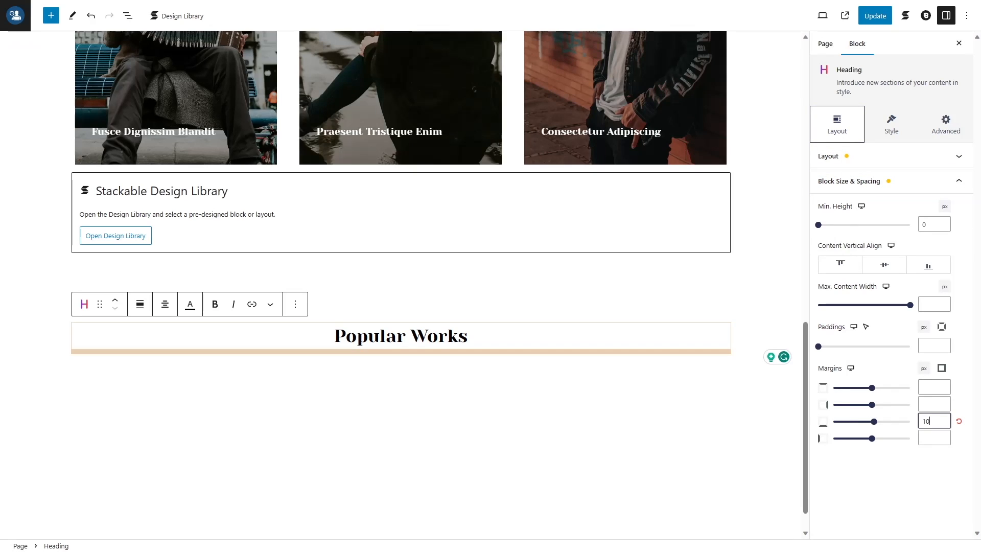
# Set the heading's tablet font size to 30 px and return to the desktop view
pyautogui.click(892, 126)
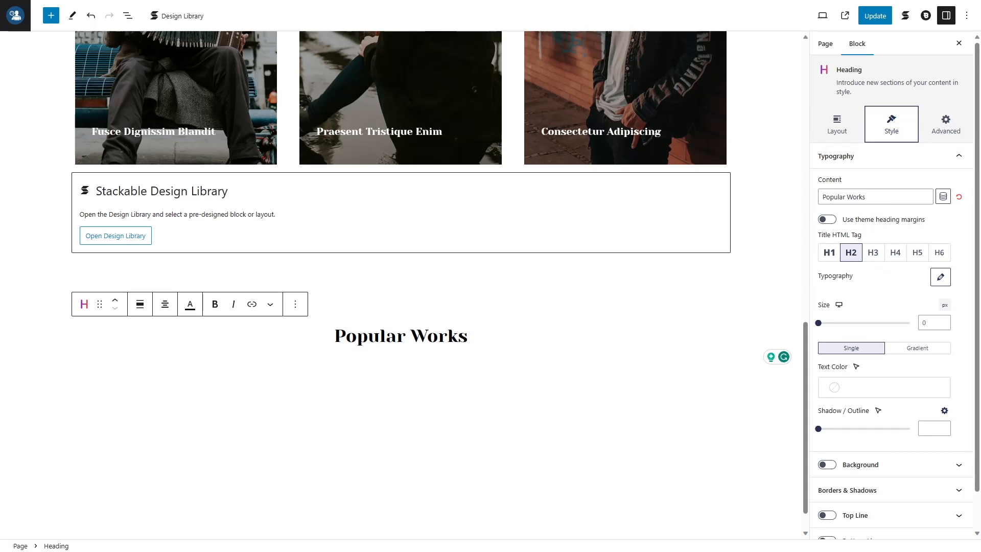
pyautogui.click(839, 306)
pyautogui.click(838, 319)
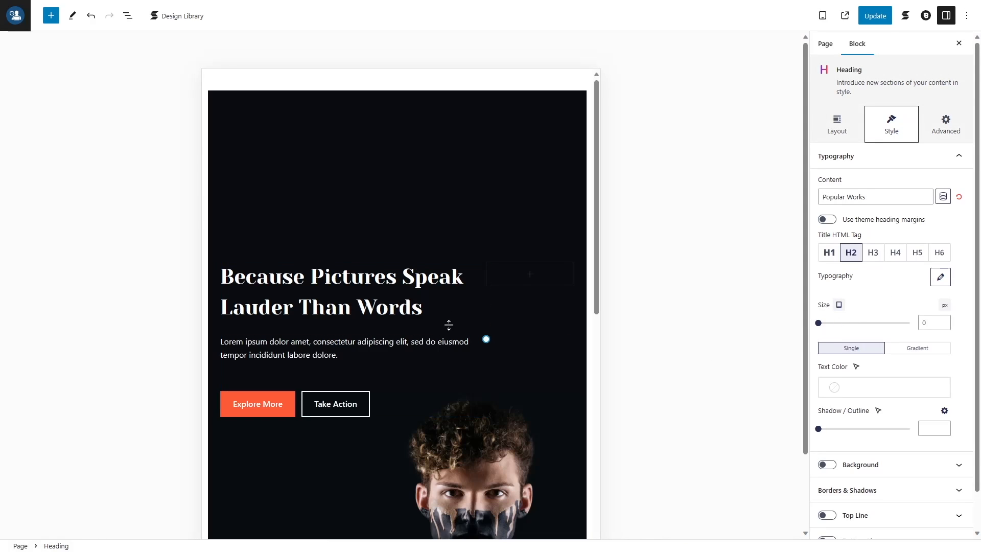
pyautogui.scroll(-10, 450, 323)
pyautogui.click(934, 322)
pyautogui.write('30')
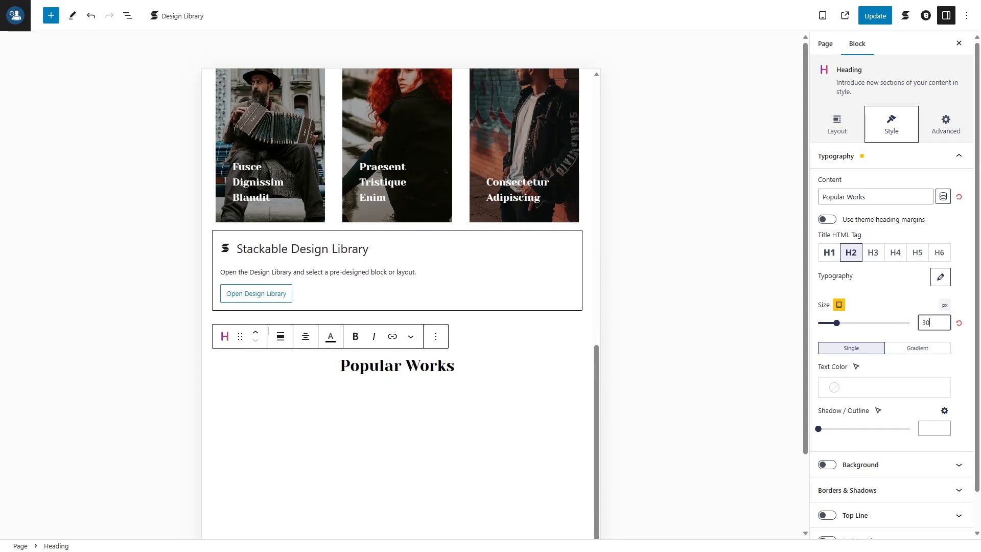
pyautogui.click(839, 289)
pyautogui.click(900, 153)
# Add a centred paragraph below the heading reading "Lorem ipsum dolor amet, consectetur adipiscing elit, sed do eiusmod tempor incididunt labore dolore."
pyautogui.scroll(-15, 544, 269)
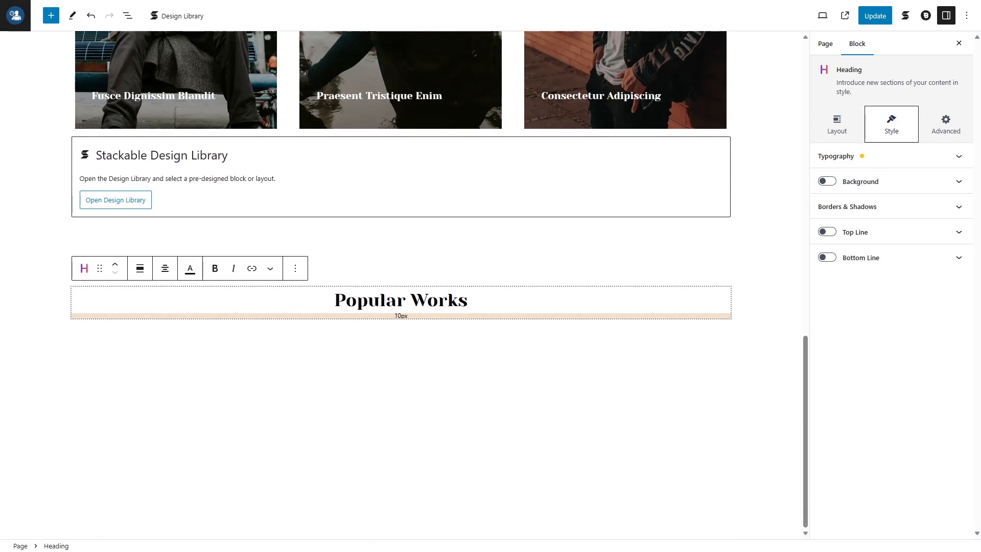
pyautogui.press('Return')
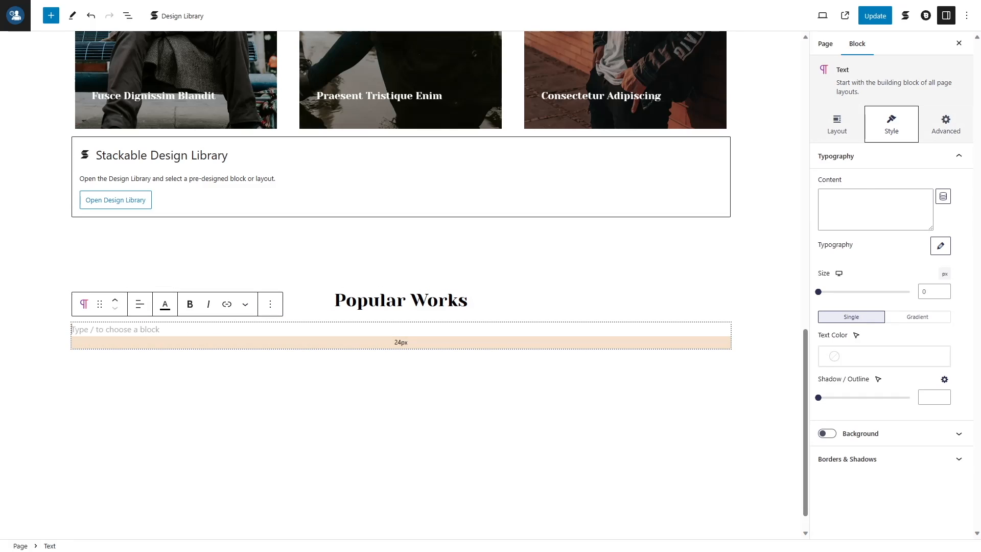
pyautogui.write('Lorem ipsum dolor amet, consectetur adipiscing elit, sed do eiusmod tempor incididunt labore dolore.')
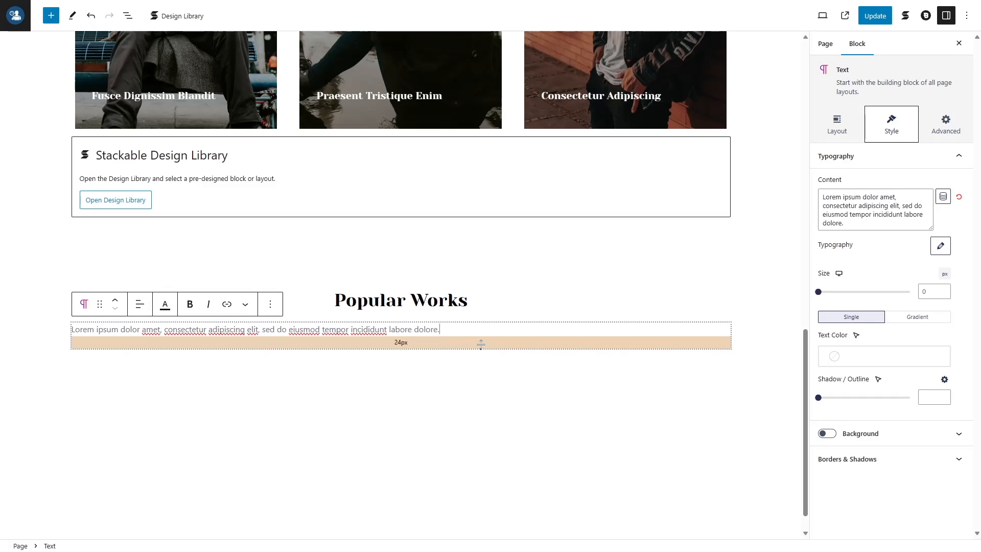
pyautogui.click(837, 123)
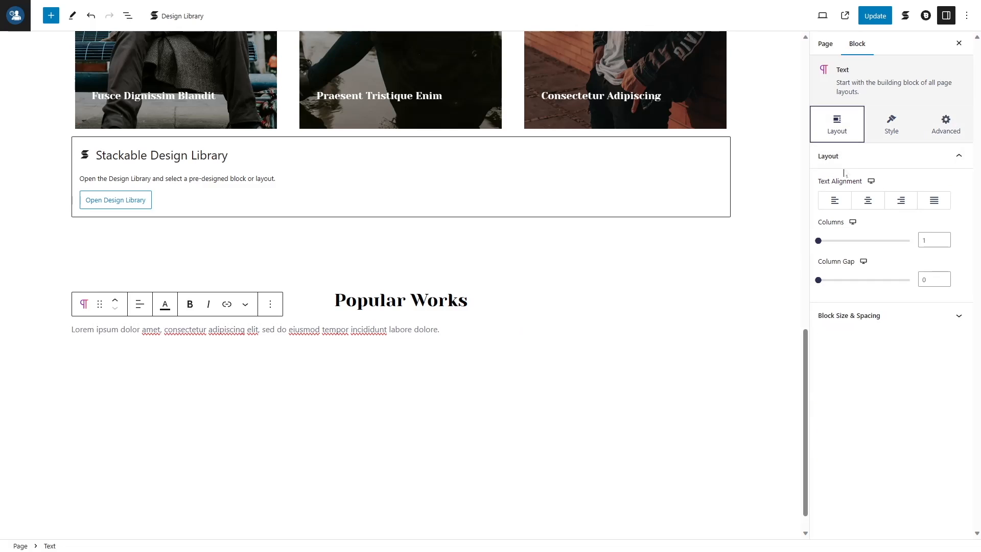
pyautogui.click(868, 200)
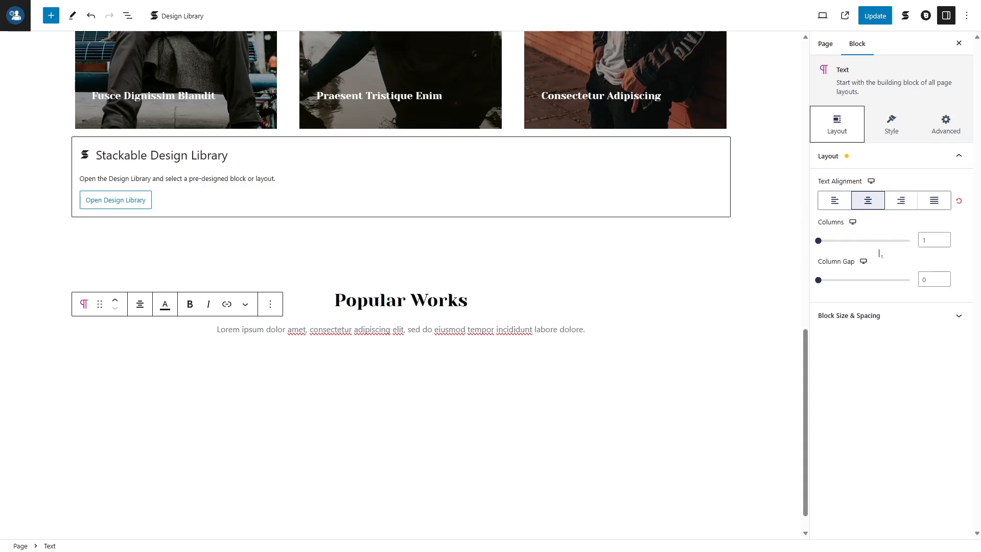
# Limit the paragraph's maximum content width to 500 px and align the content horizontally to the centre
pyautogui.click(888, 155)
pyautogui.click(886, 181)
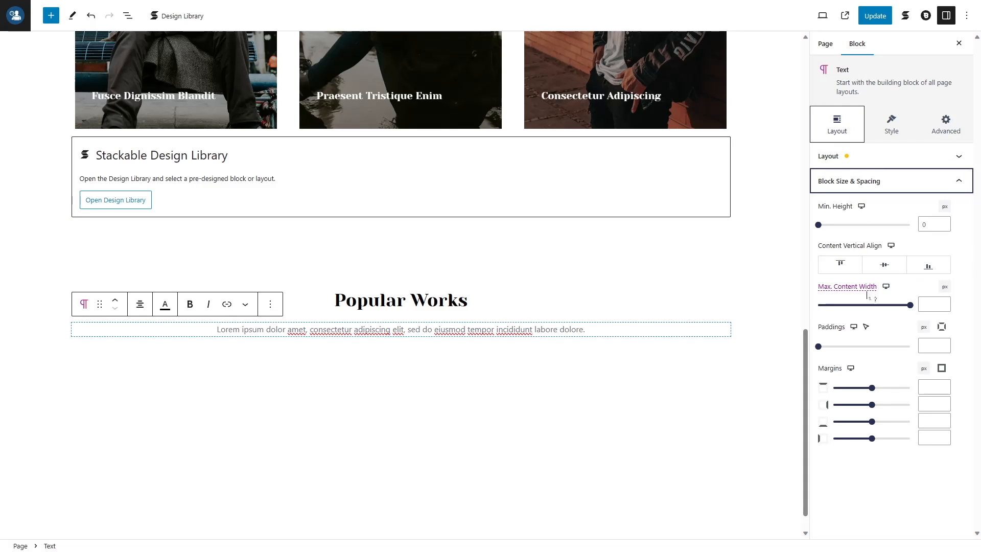
pyautogui.click(926, 304)
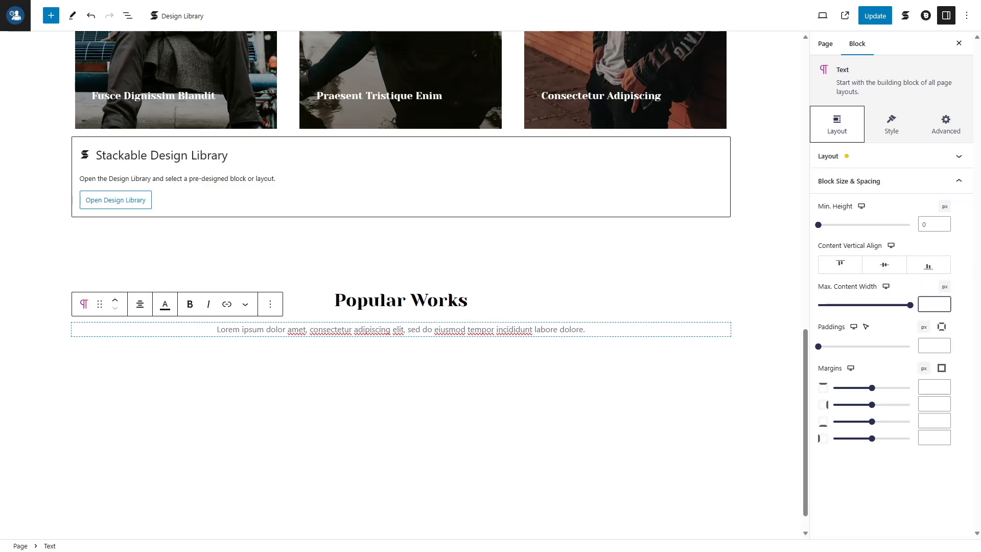
pyautogui.write('500')
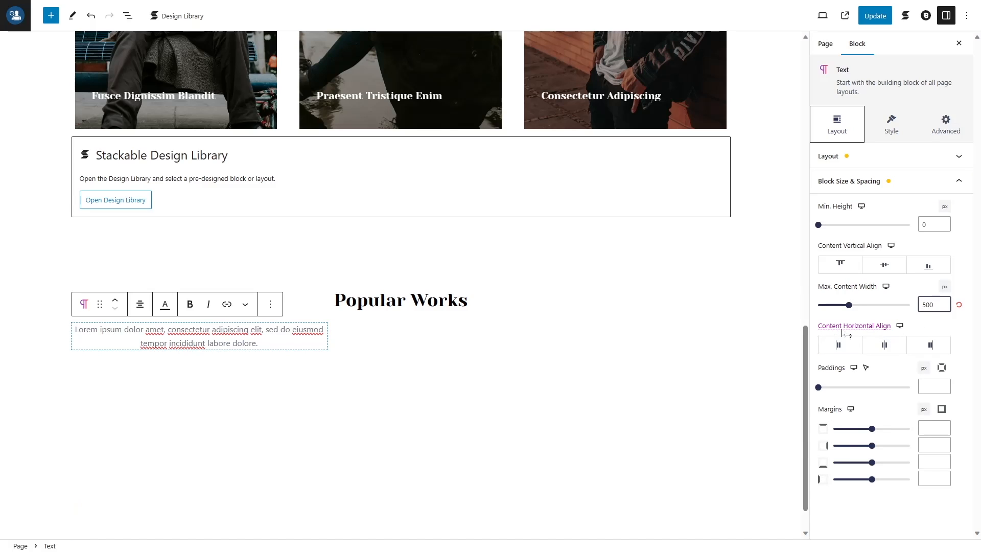
pyautogui.click(885, 348)
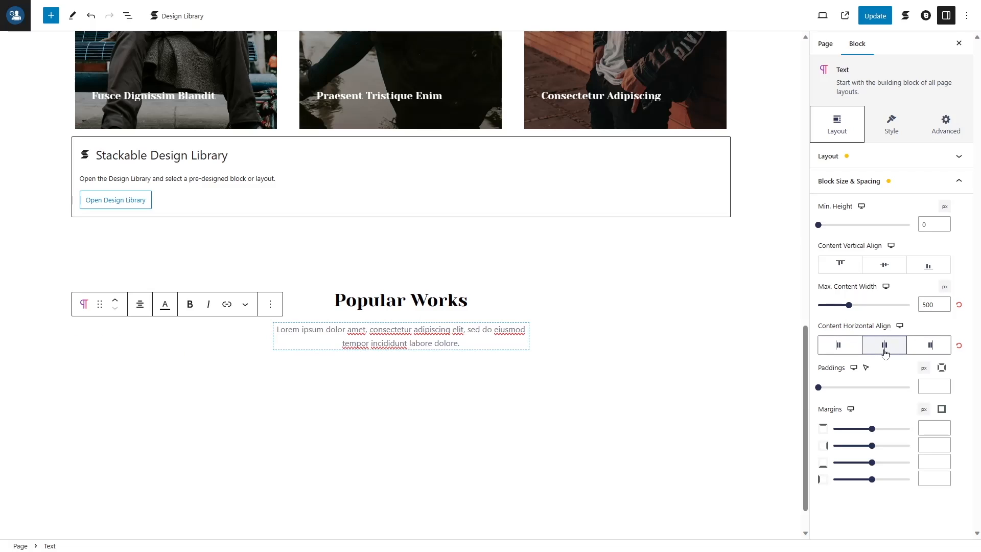
# Set the paragraph's bottom margin to 0 px
pyautogui.click(924, 462)
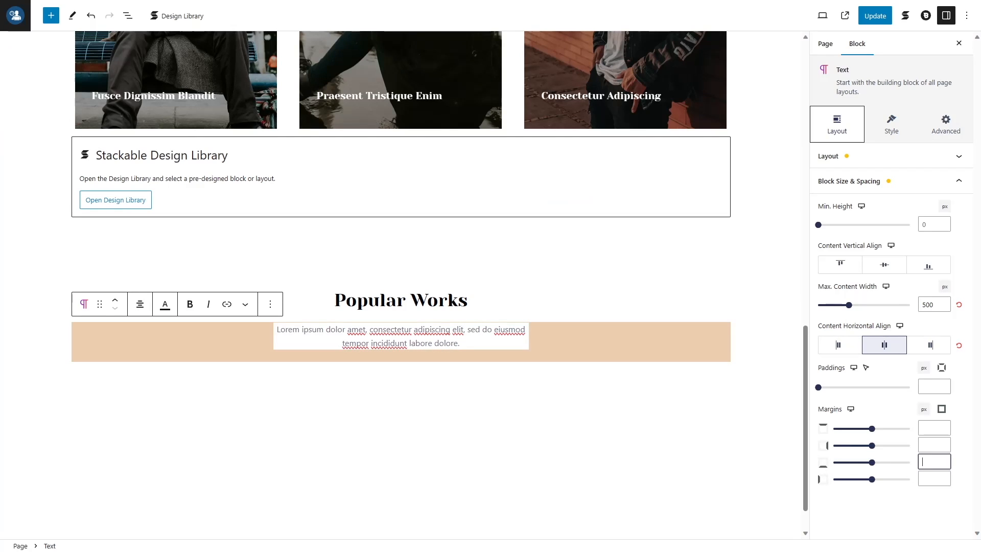
pyautogui.write('0')
pyautogui.click(890, 407)
# Insert a Modula Gallery block directly below the "Popular Works" paragraph
pyautogui.click(521, 355)
pyautogui.press('Return')
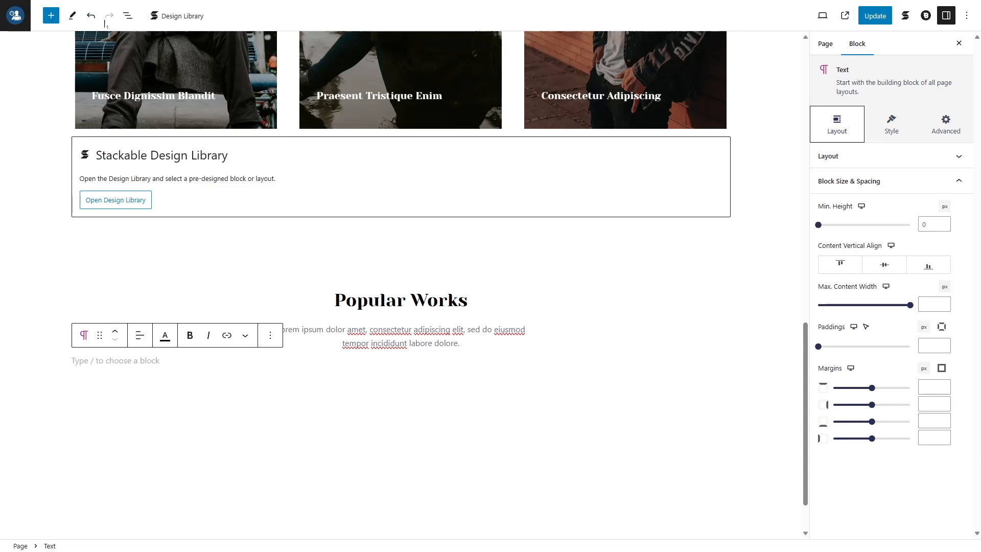
pyautogui.click(50, 15)
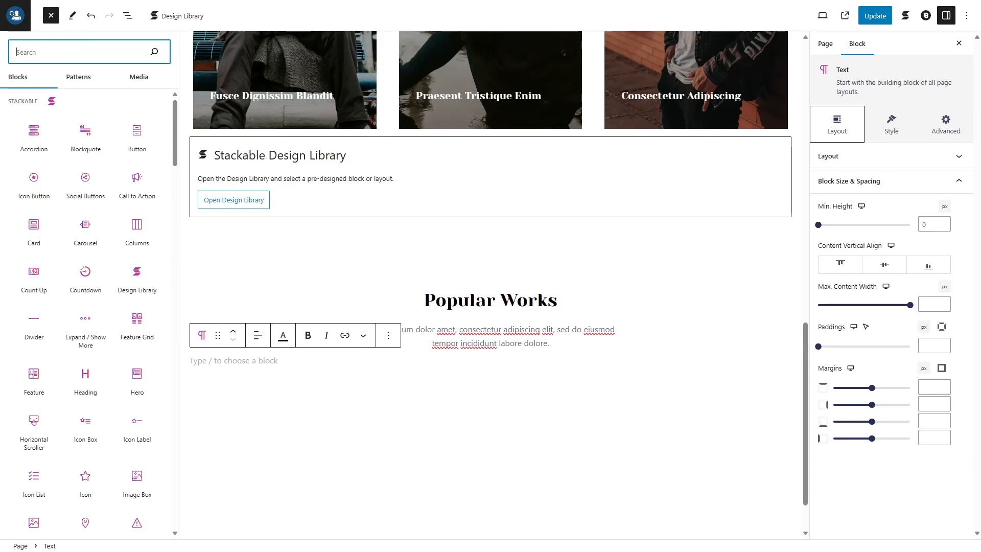
pyautogui.write('Modula')
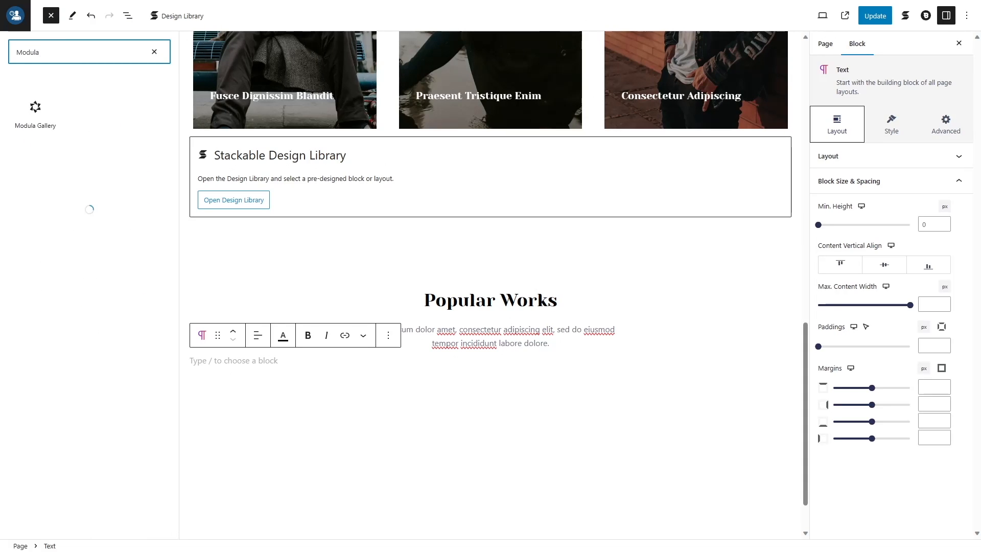
pyautogui.moveTo(17, 106)
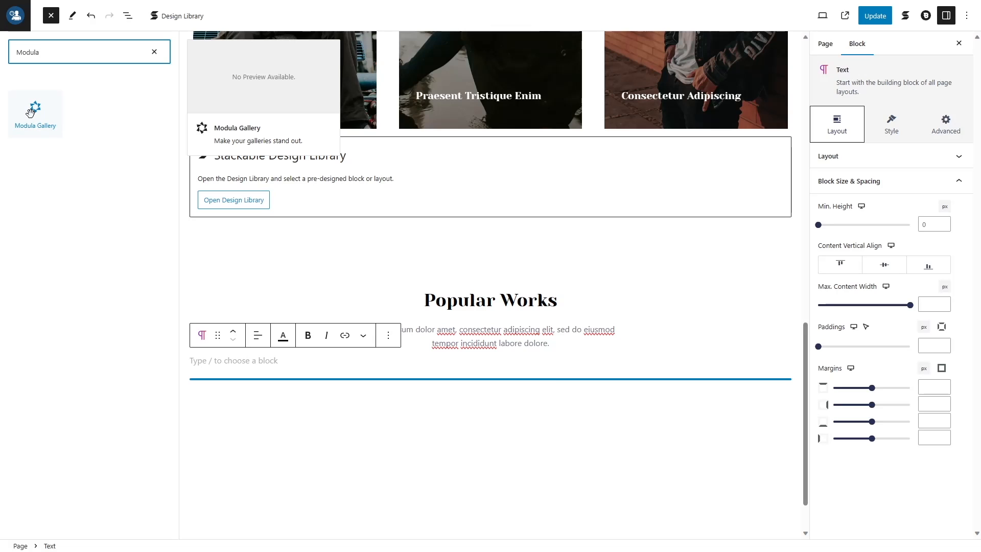
pyautogui.moveTo(31, 111); pyautogui.dragTo(357, 363)
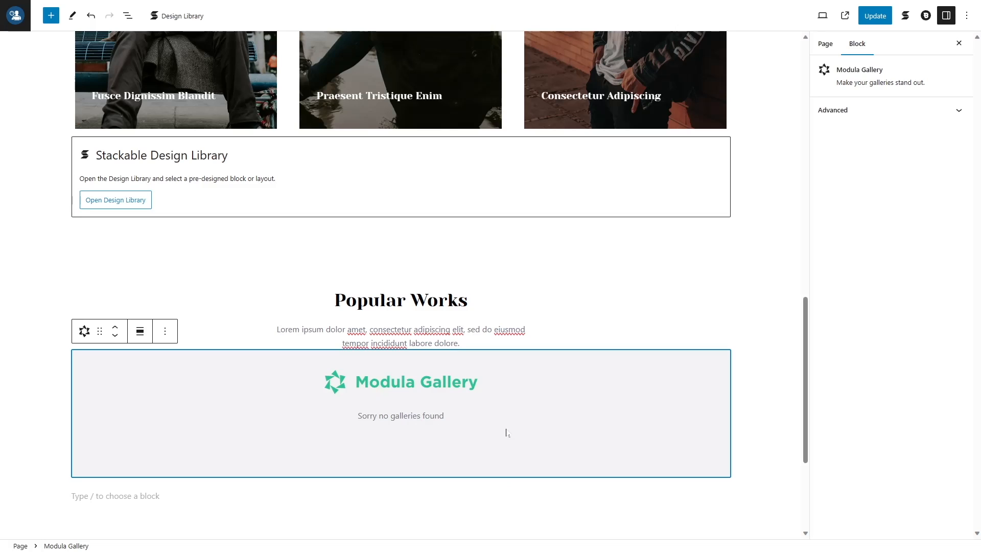
pyautogui.click(922, 111)
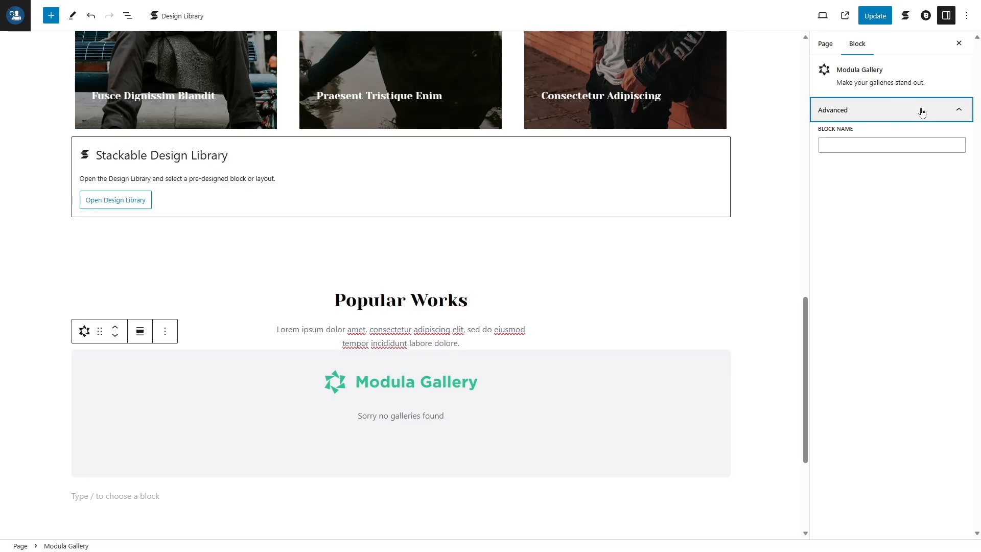
pyautogui.click(922, 112)
# Save the page, leave the editor and start creating the first gallery in Modula
pyautogui.click(869, 15)
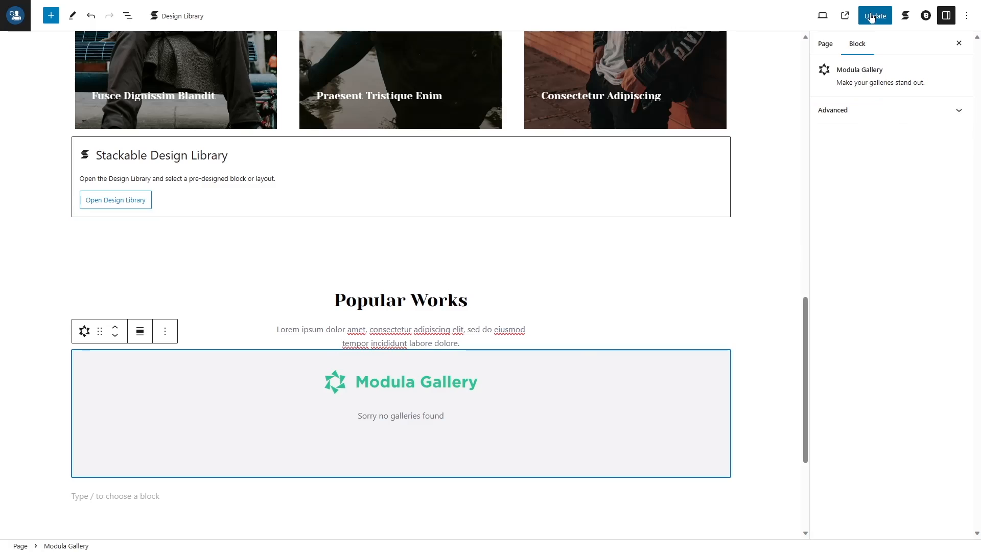
pyautogui.click(16, 26)
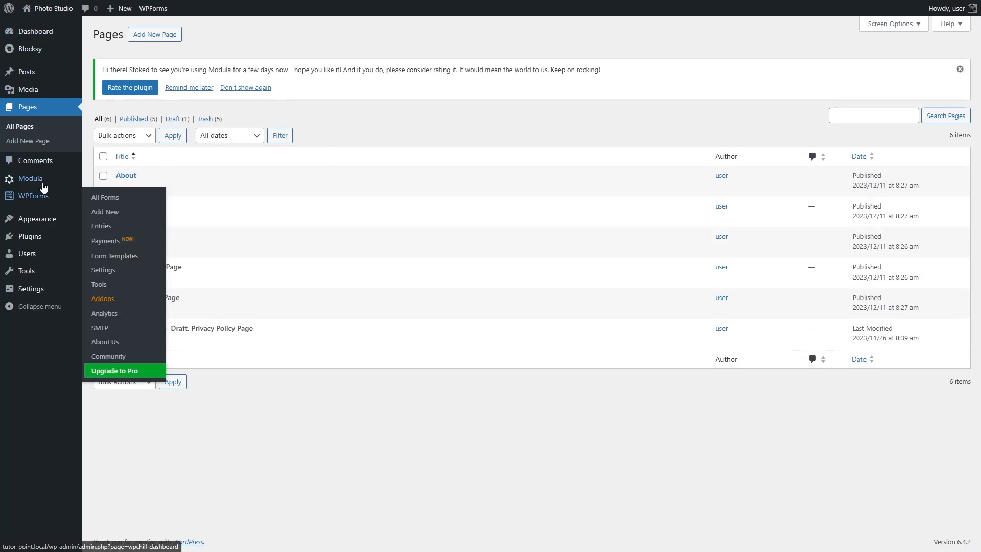
pyautogui.click(39, 183)
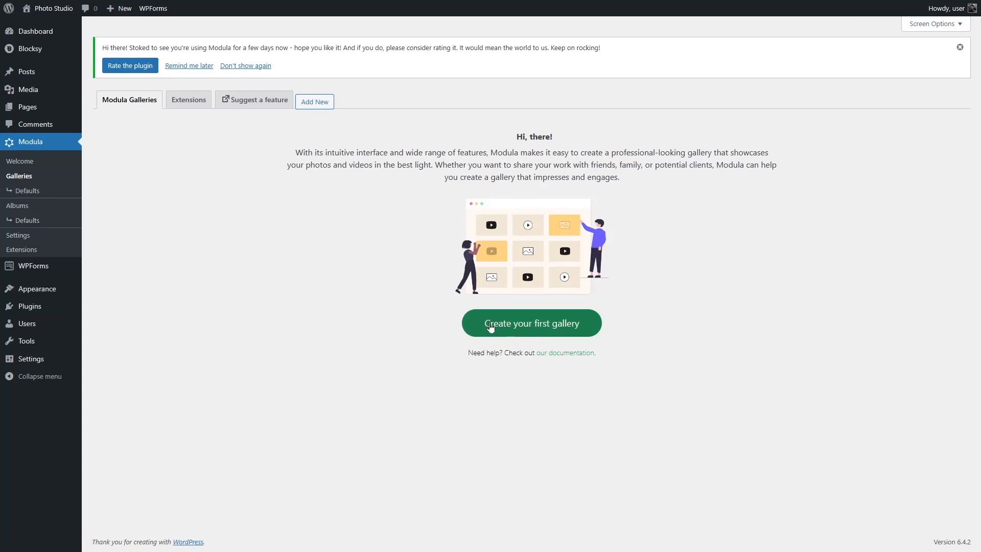
pyautogui.click(518, 329)
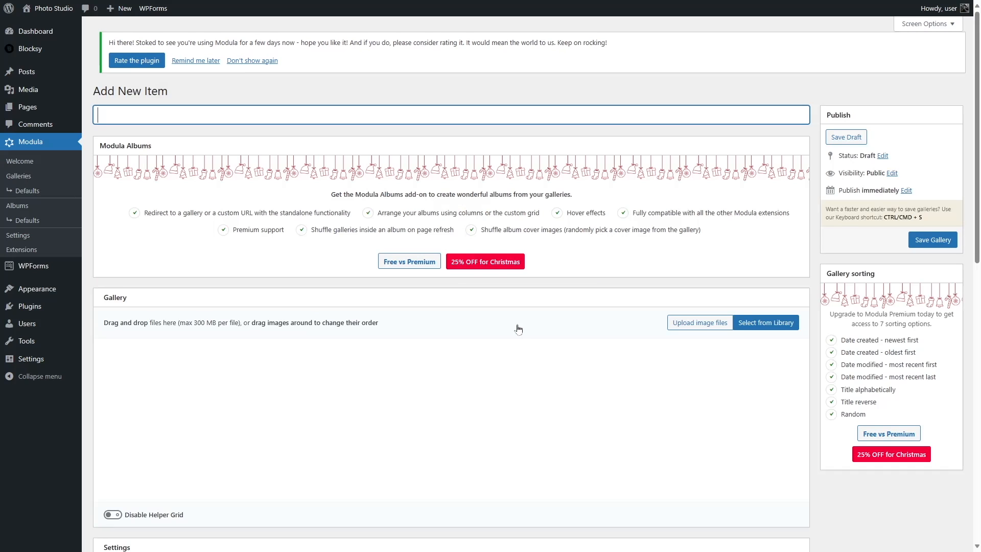
# Add twelve photos matching the reference site's Popular Works section to the new gallery from the media library
pyautogui.scroll(-2, 488, 320)
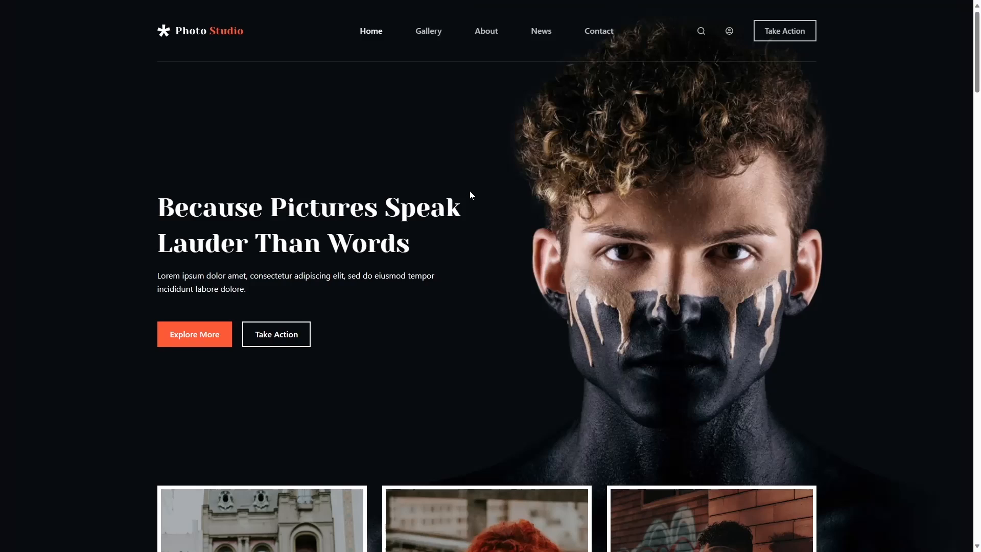
pyautogui.scroll(-15, 471, 193)
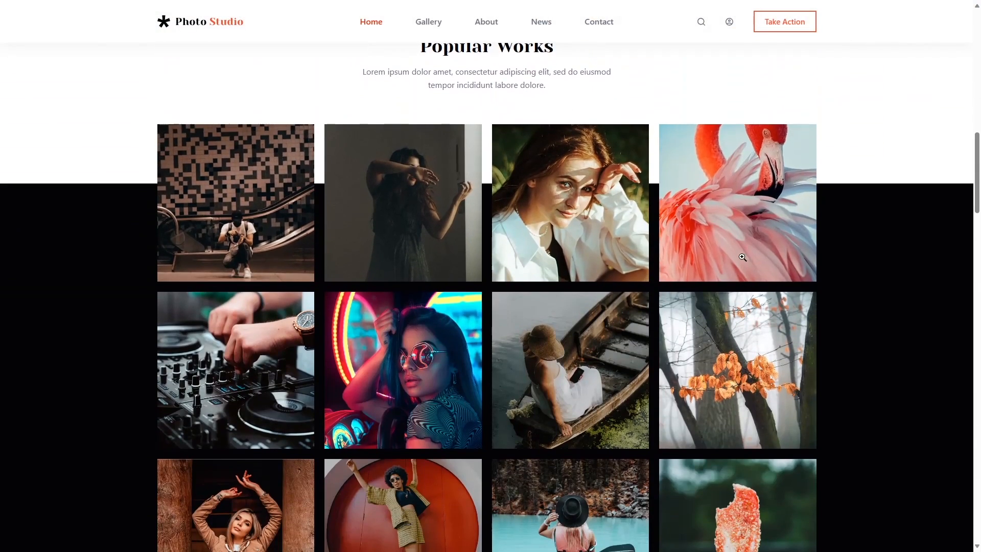
pyautogui.scroll(-3, 225, 220)
pyautogui.scroll(3, 251, 212)
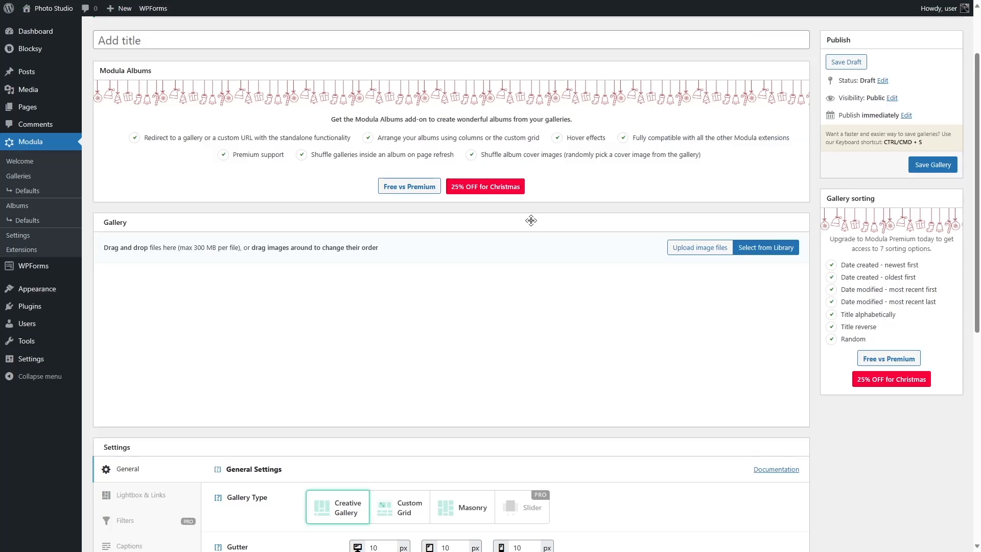
pyautogui.click(771, 248)
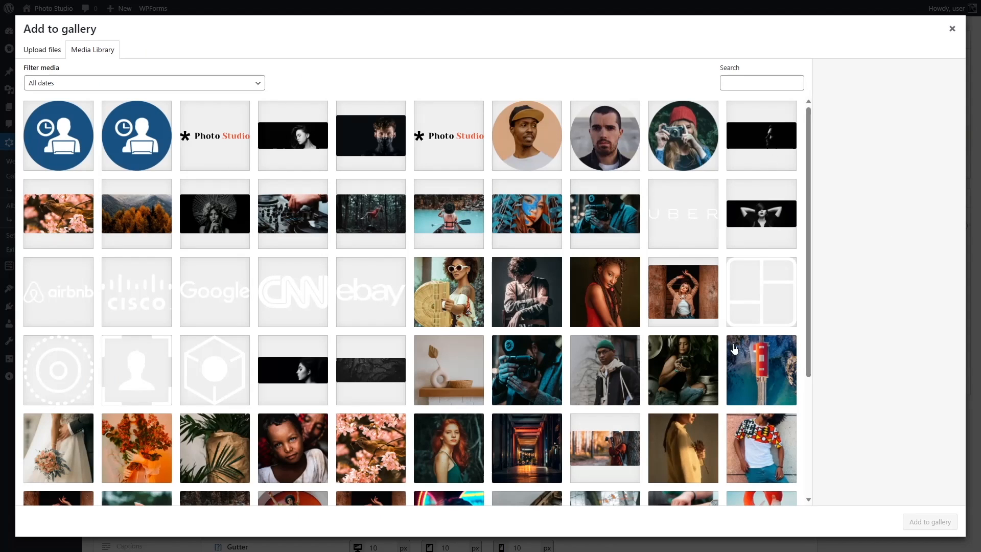
pyautogui.scroll(-5, 516, 342)
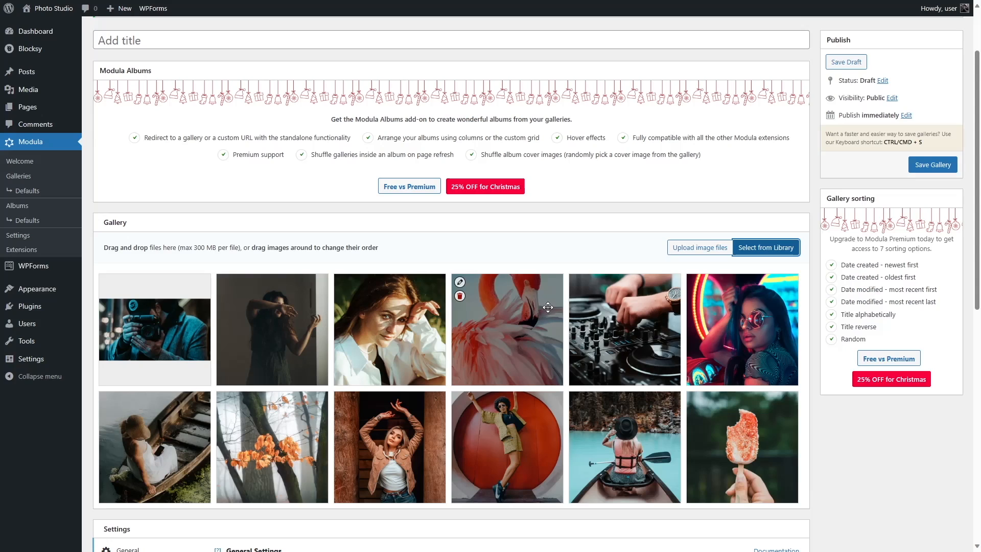
# Set the gallery type to Masonry and the column type to Four Columns(4)
pyautogui.scroll(-8, 540, 296)
pyautogui.scroll(7, 540, 296)
pyautogui.scroll(1, 540, 295)
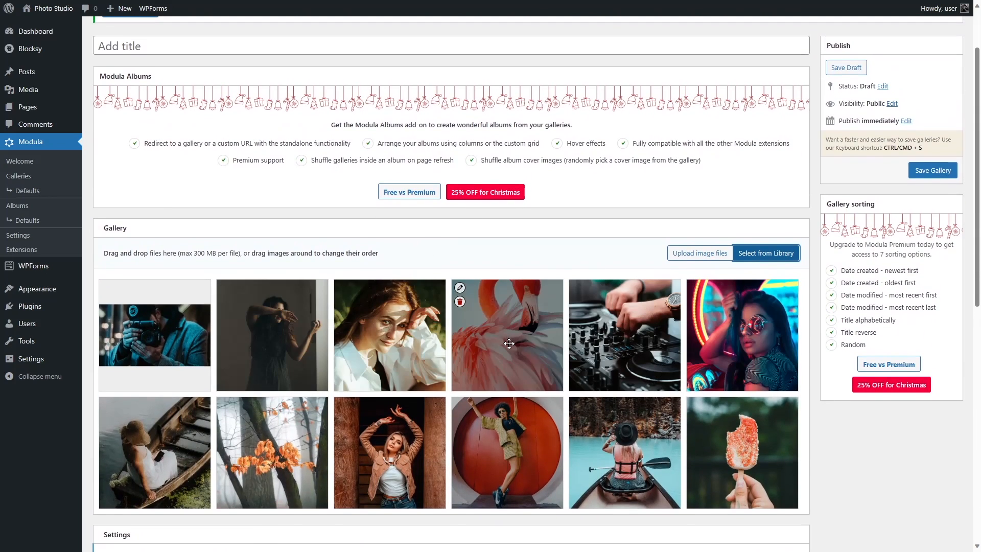
pyautogui.scroll(-7, 434, 335)
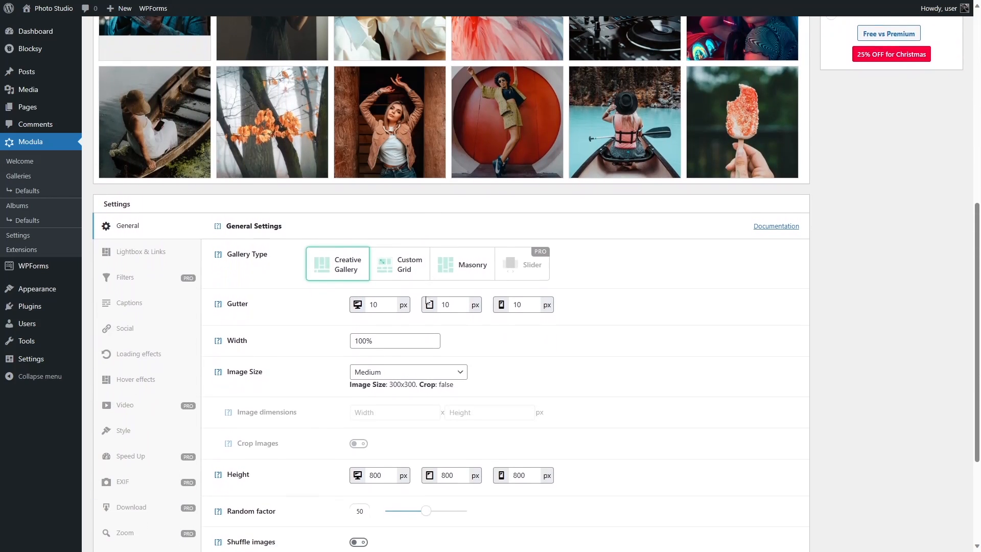
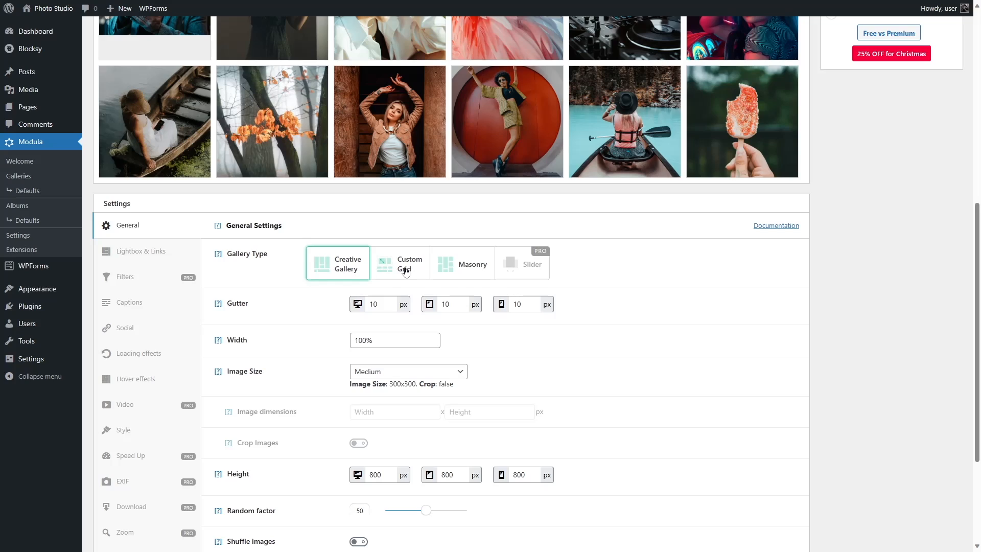
pyautogui.click(467, 274)
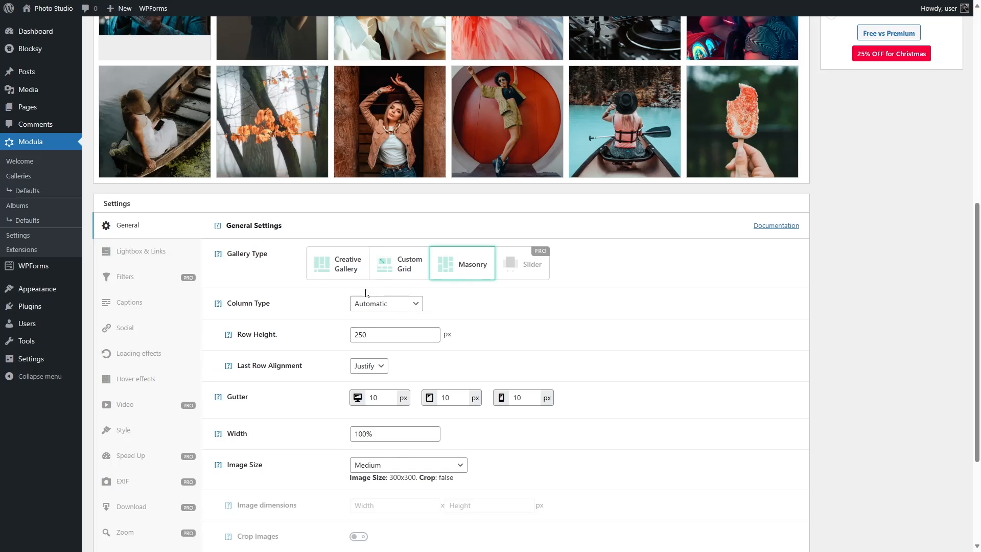
pyautogui.click(376, 305)
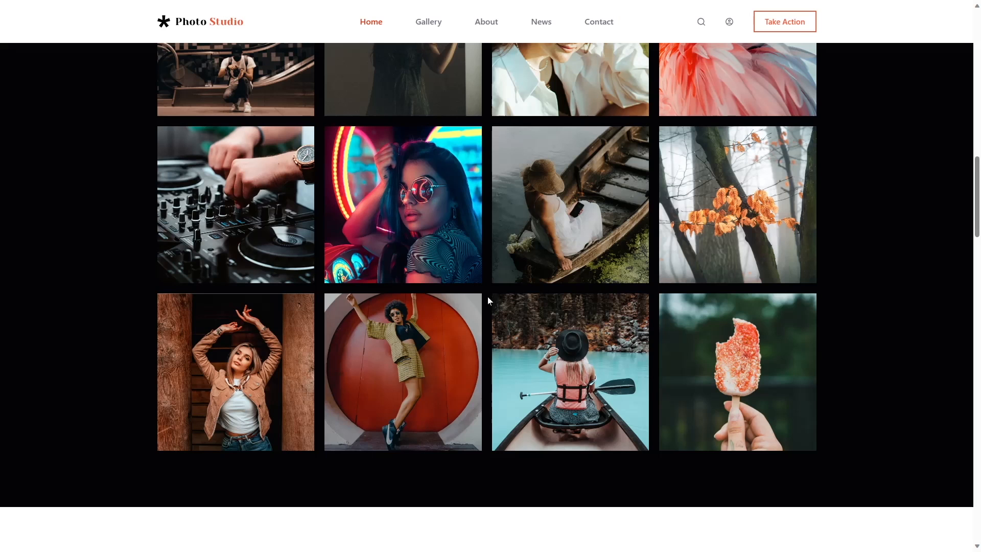
pyautogui.scroll(3, 487, 297)
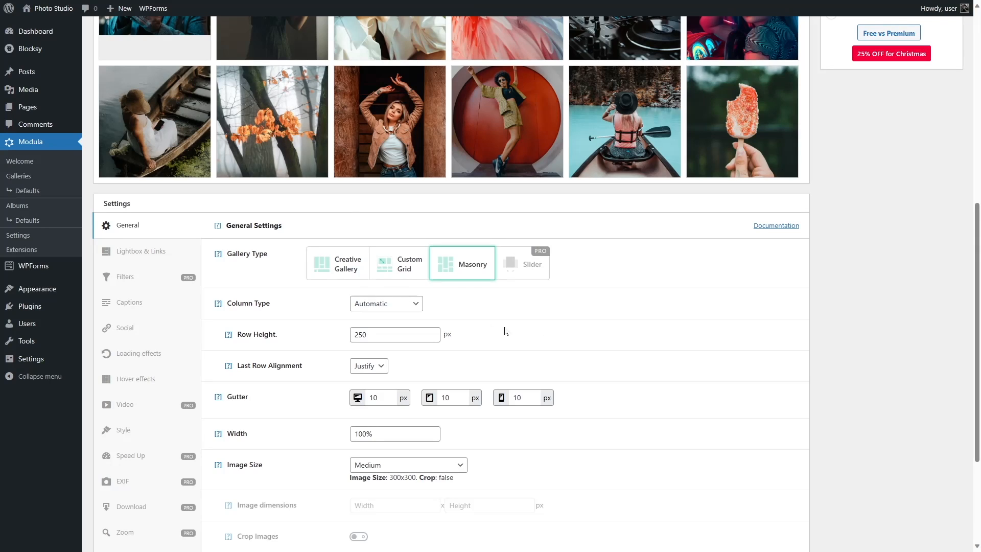
pyautogui.click(416, 304)
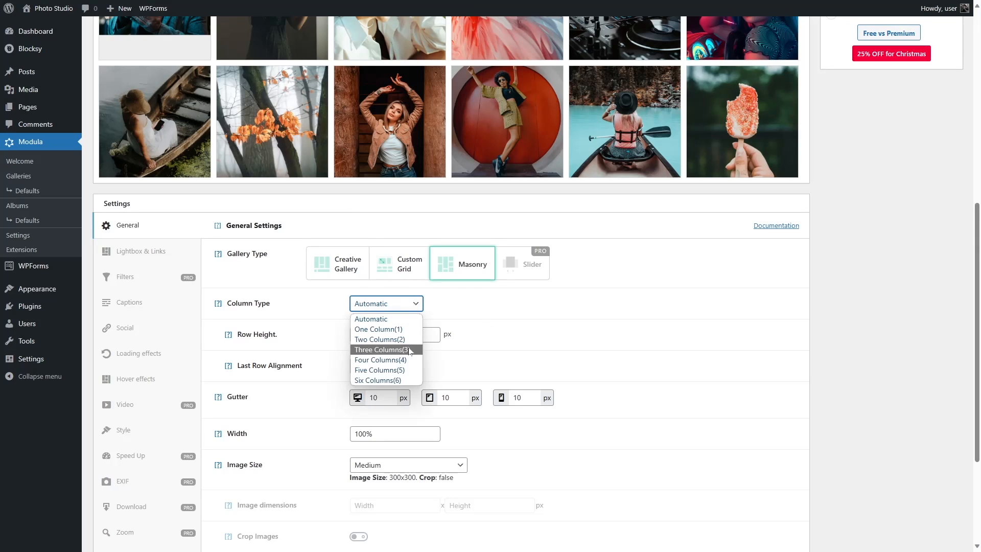
pyautogui.click(401, 358)
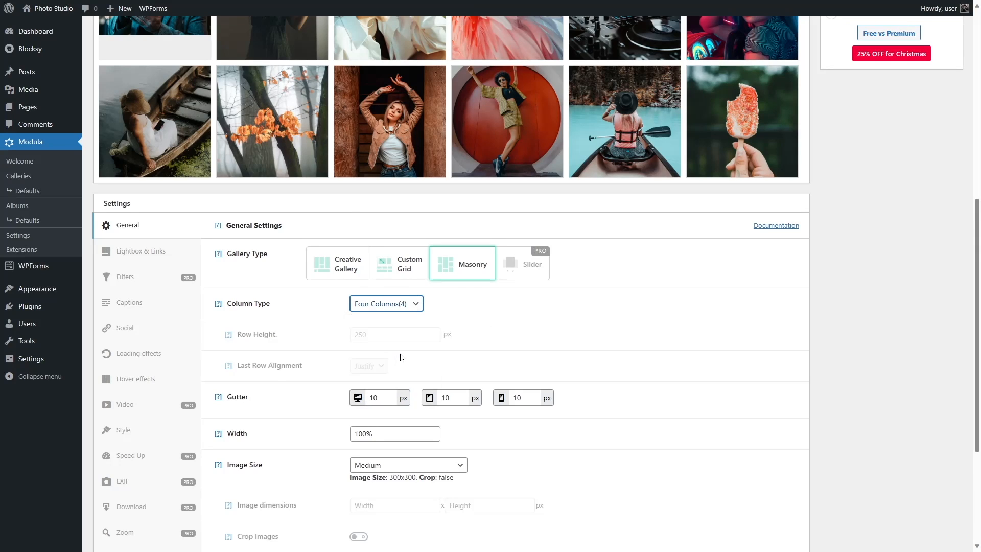
pyautogui.click(540, 341)
# Set the gallery's desktop and tablet gutters to 20 px and the image size to Large
pyautogui.doubleClick(367, 399)
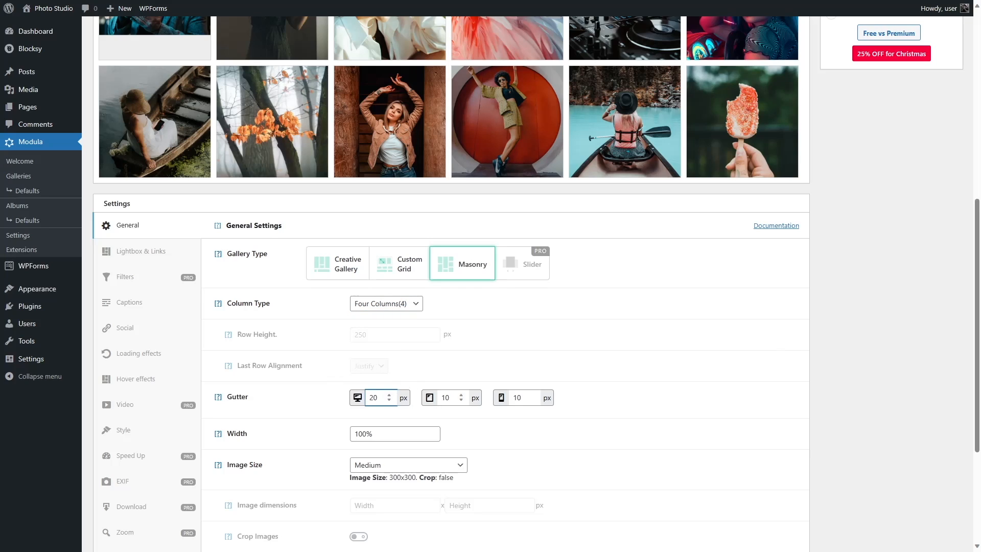
pyautogui.press('Tab')
pyautogui.click(475, 380)
pyautogui.scroll(-3, 272, 290)
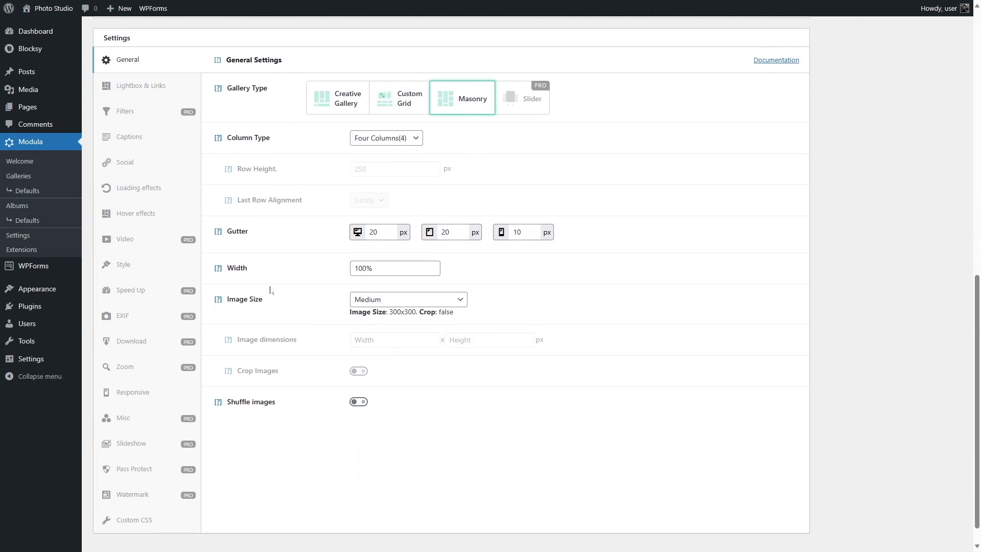
pyautogui.click(434, 303)
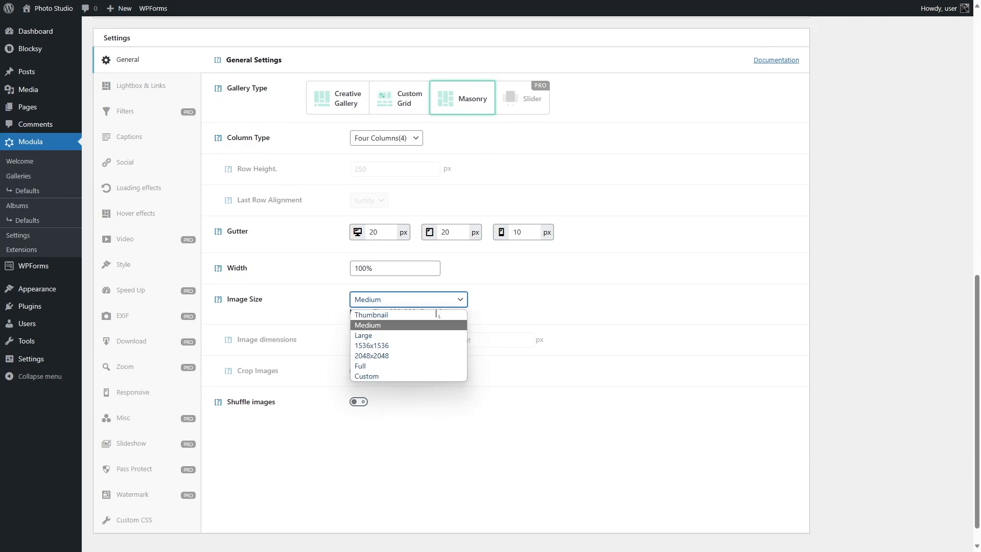
pyautogui.click(398, 337)
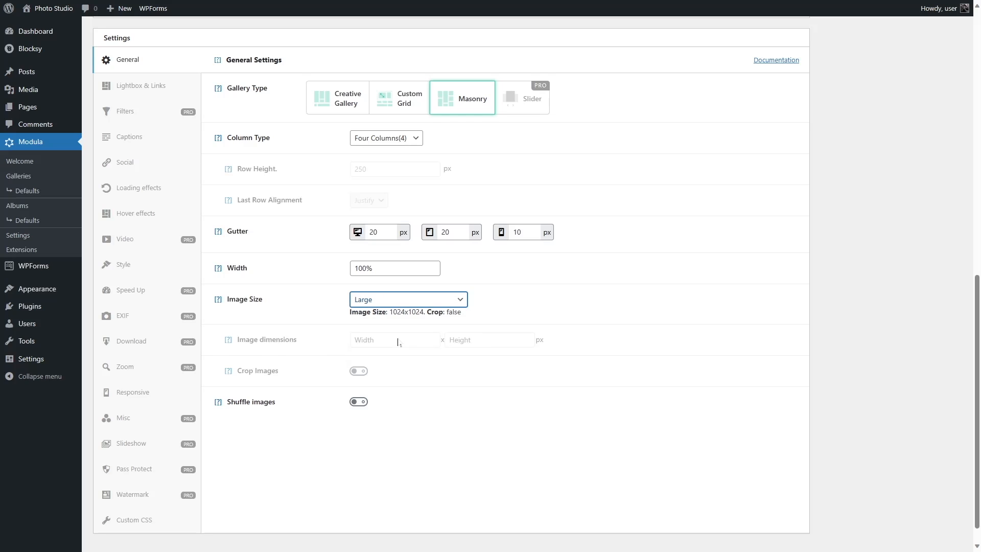
# Review the gallery's lightbox, caption, social bar and loading effect settings
pyautogui.scroll(2, 432, 420)
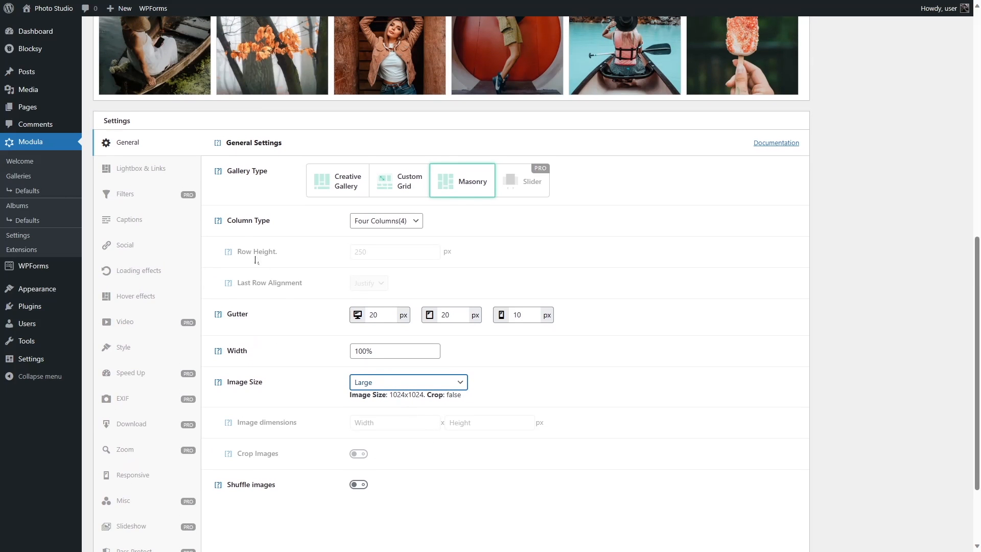
pyautogui.click(136, 173)
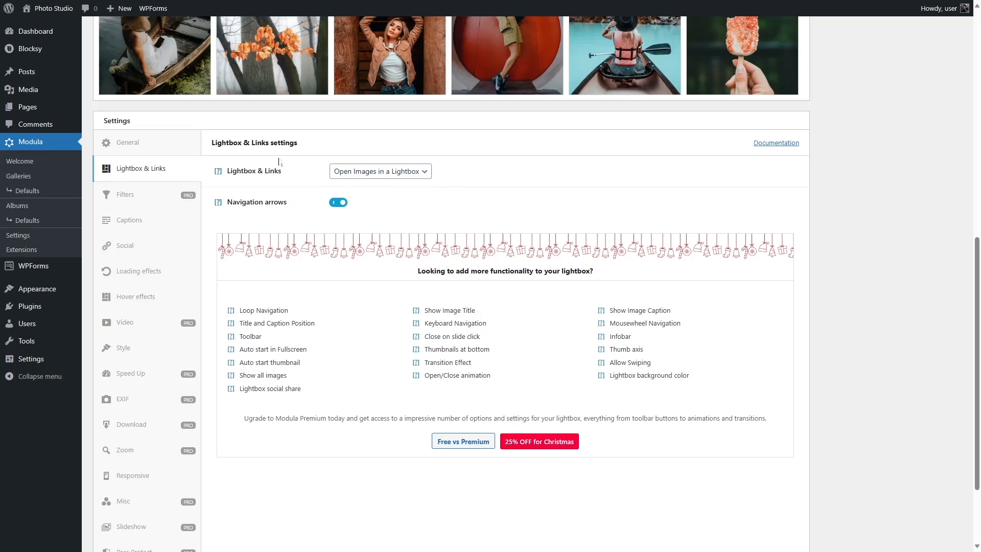
pyautogui.scroll(2, 402, 215)
pyautogui.click(156, 302)
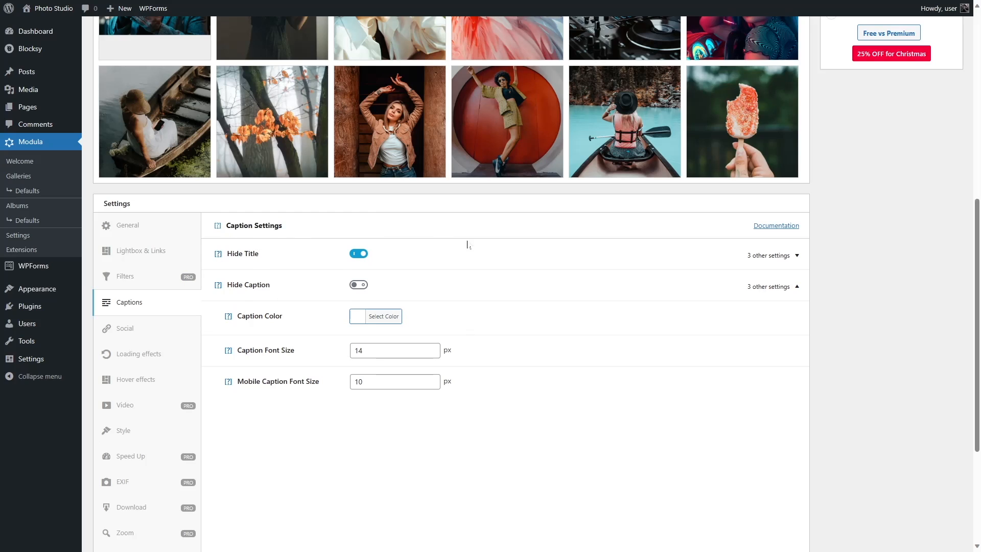
pyautogui.click(160, 328)
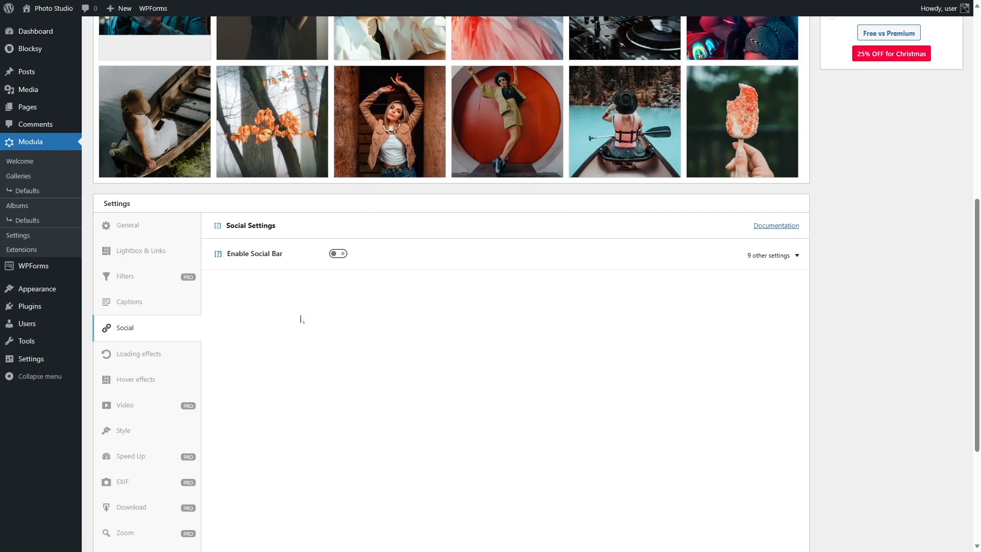
pyautogui.scroll(-5, 298, 321)
pyautogui.scroll(2, 325, 367)
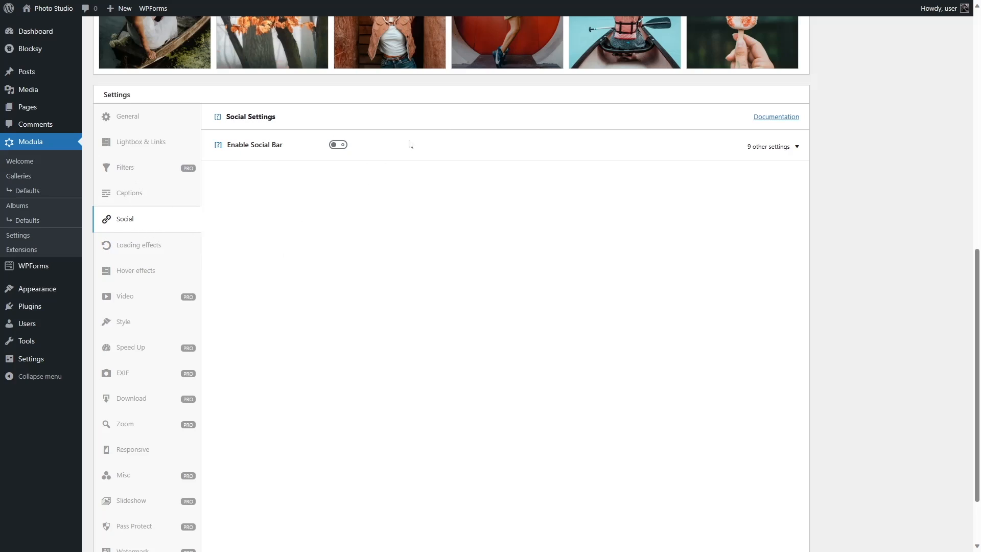
pyautogui.click(338, 146)
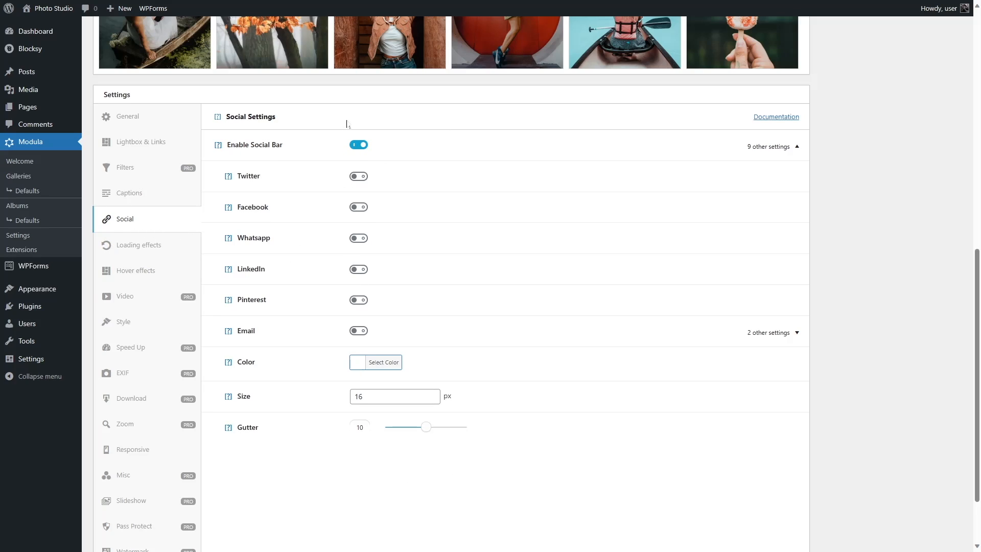
pyautogui.click(358, 145)
pyautogui.scroll(2, 347, 252)
pyautogui.click(133, 328)
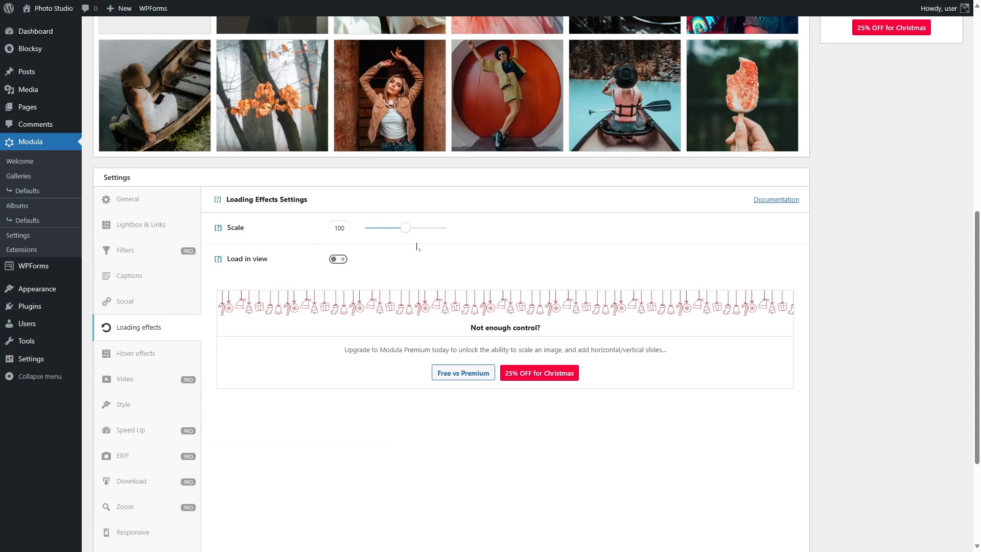
# Set the gallery's hover effect to None
pyautogui.click(163, 356)
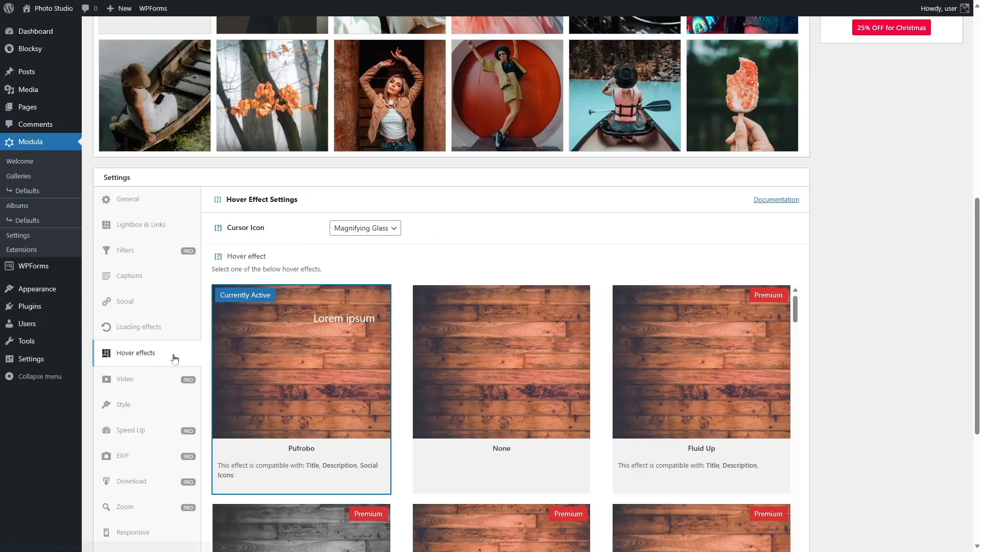
pyautogui.moveTo(323, 400)
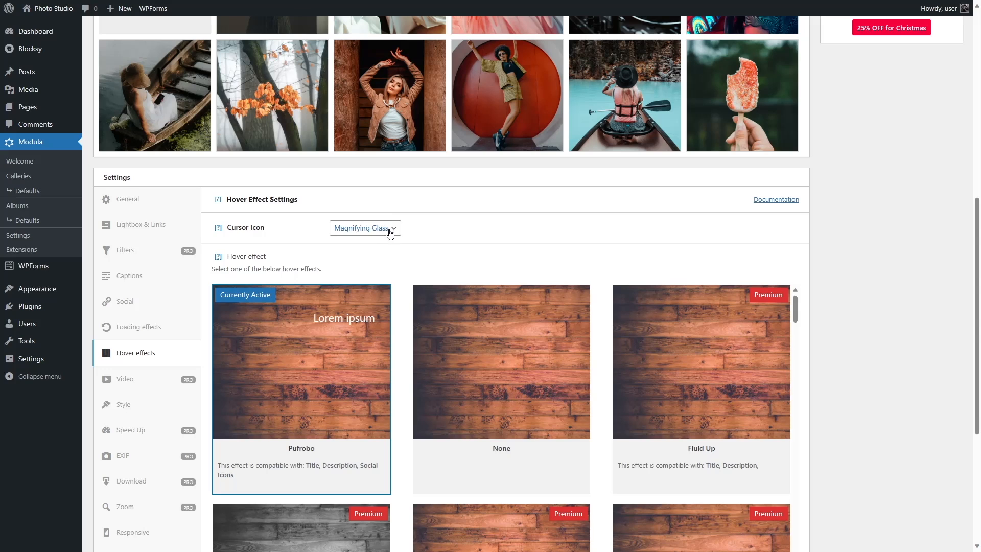
pyautogui.scroll(-3, 391, 245)
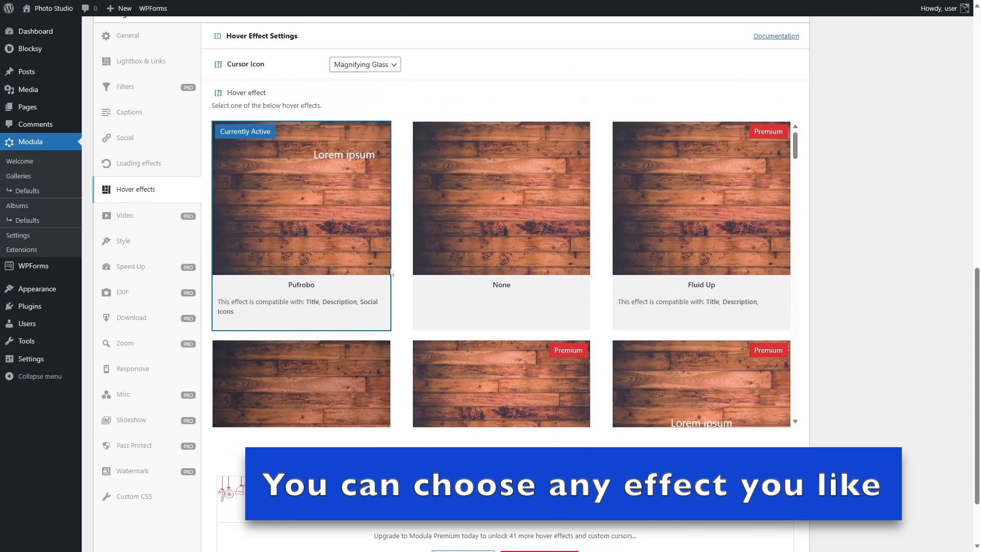
pyautogui.scroll(2, 392, 274)
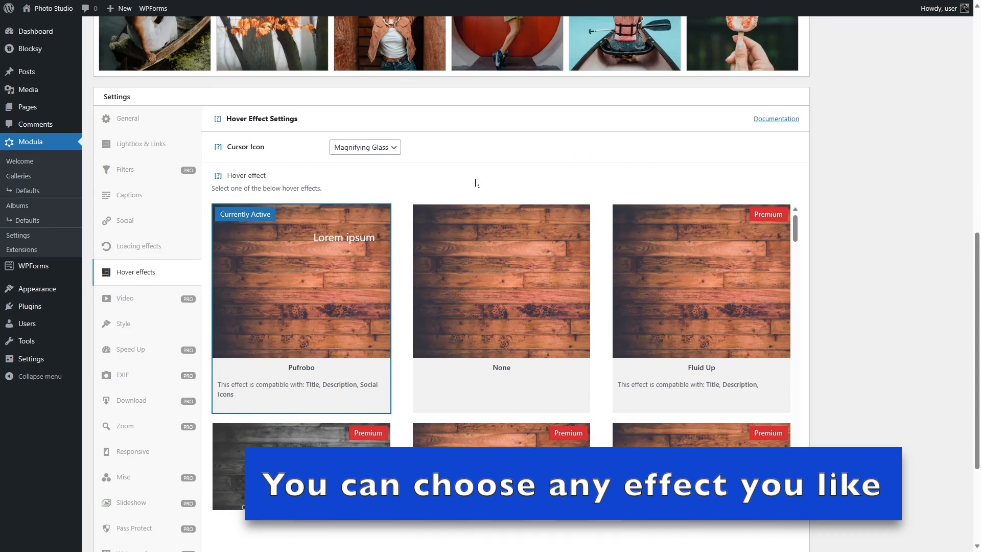
pyautogui.click(495, 281)
# Review the gallery's style, responsive and custom CSS settings
pyautogui.scroll(-3, 492, 283)
pyautogui.click(155, 318)
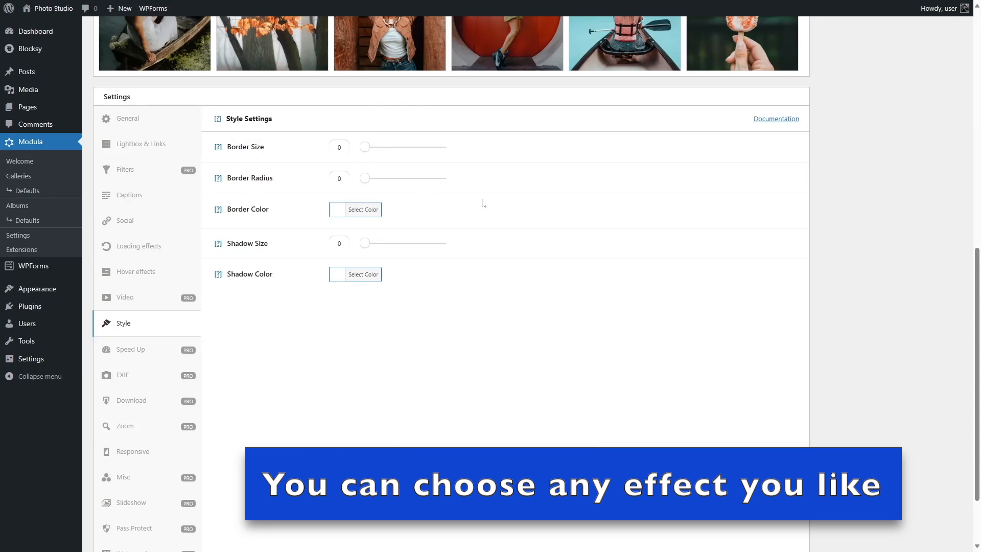
pyautogui.scroll(-2, 478, 203)
pyautogui.click(167, 375)
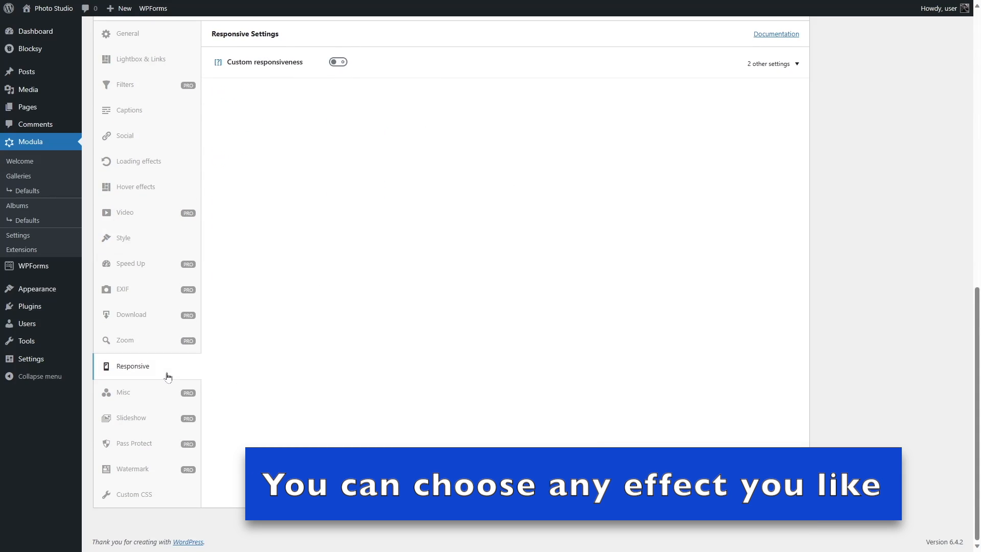
pyautogui.click(140, 500)
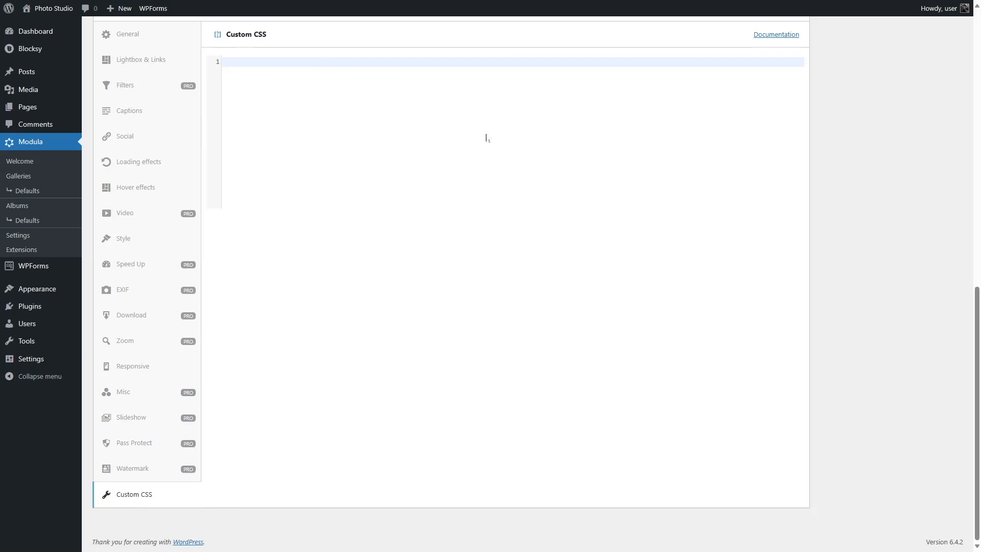
# Title the gallery "Home Gallery" and save it
pyautogui.scroll(10, 404, 269)
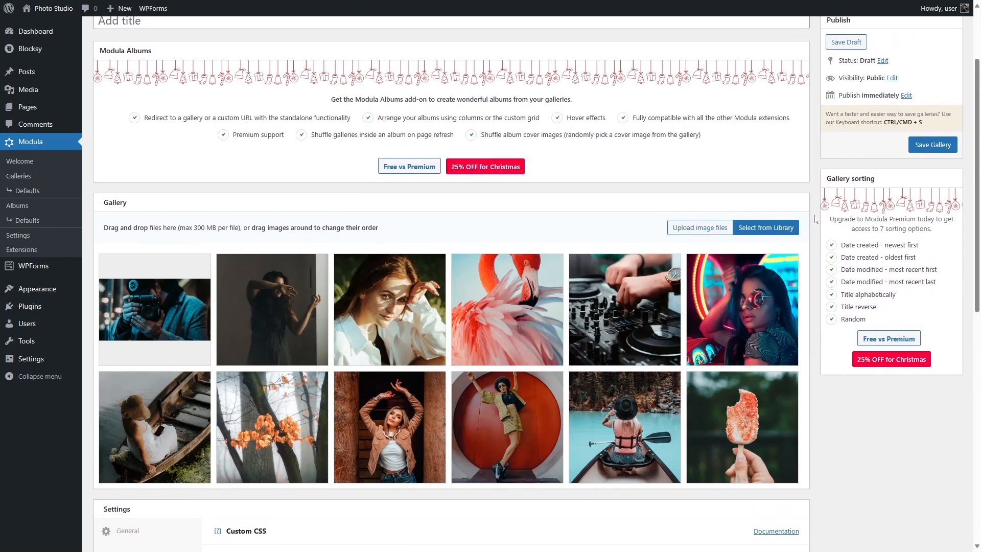
pyautogui.scroll(2, 679, 208)
pyautogui.click(120, 103)
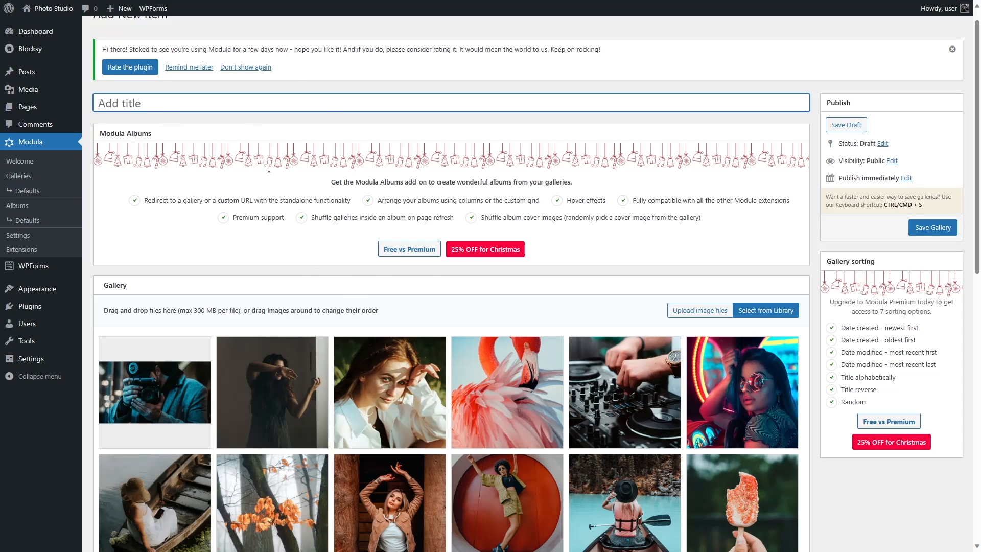
pyautogui.write('Home Gallery')
pyautogui.click(933, 228)
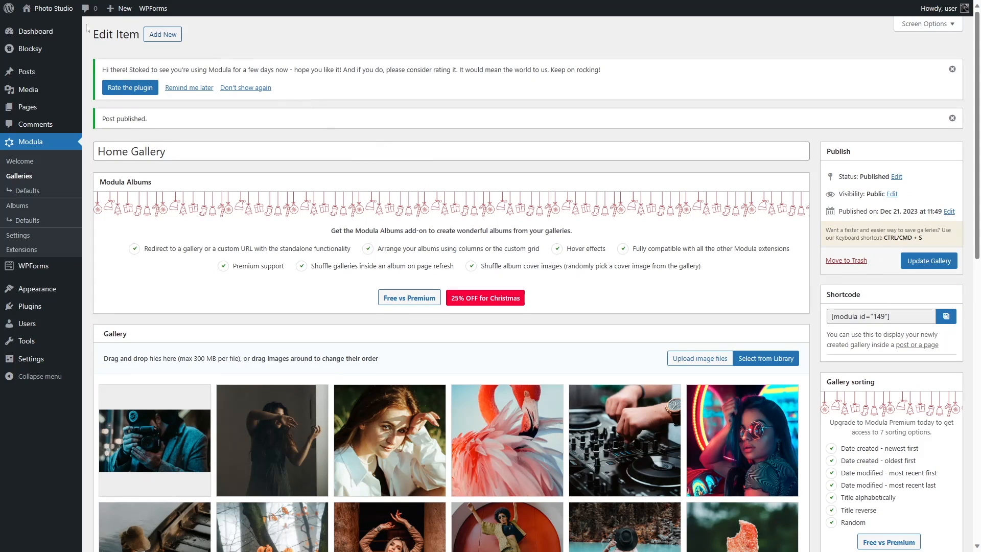
# Set the Modula block under the Popular Works text to display the existing Home Gallery and update the page
pyautogui.click(49, 24)
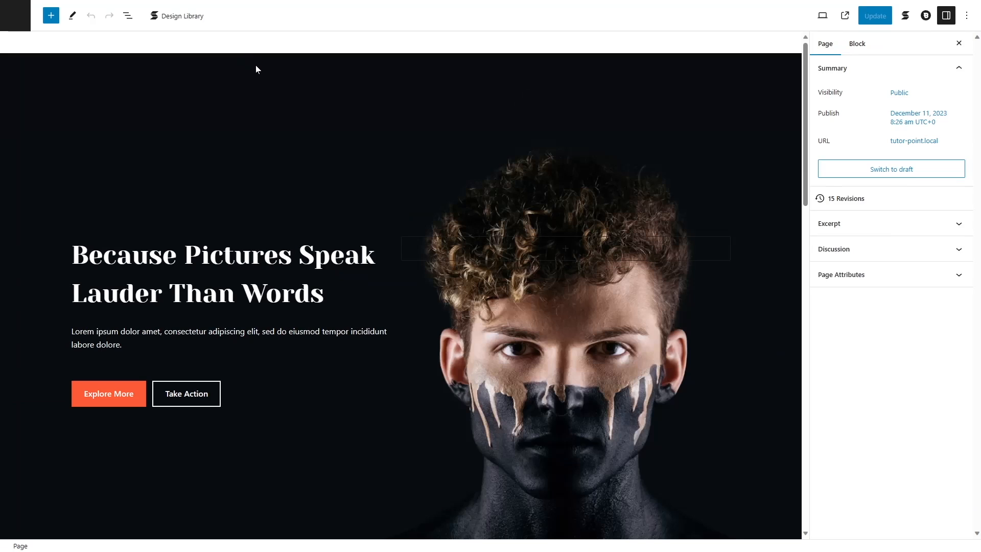
pyautogui.scroll(-10, 420, 137)
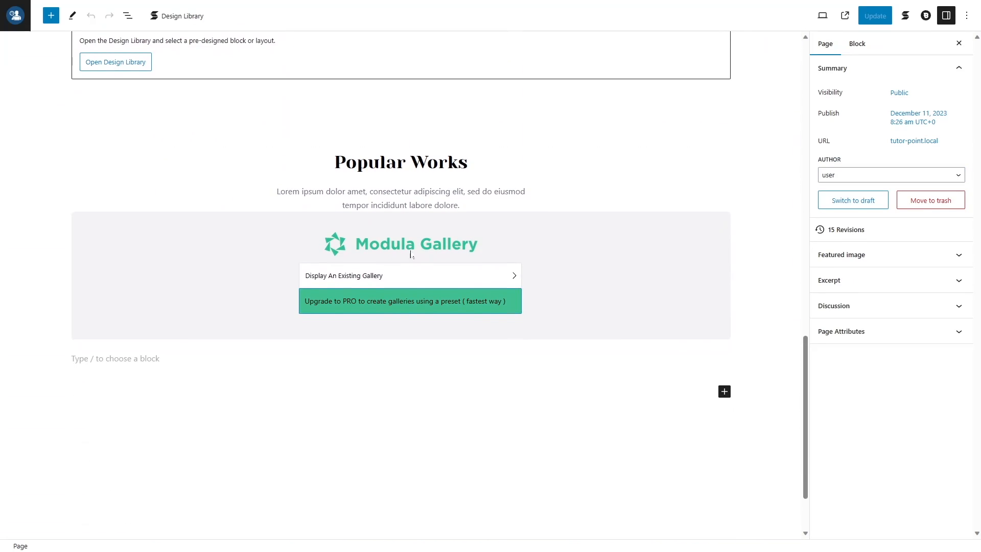
pyautogui.click(483, 251)
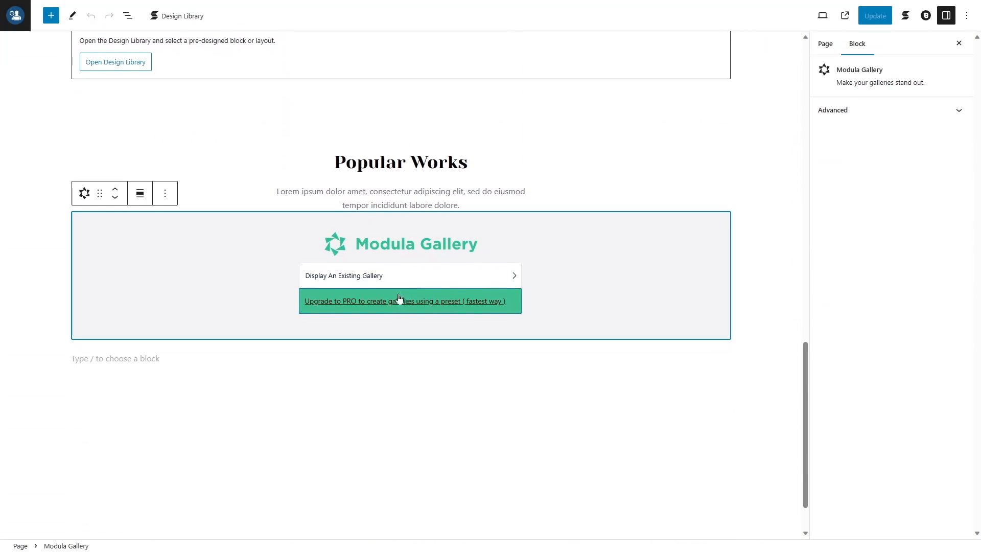
pyautogui.click(443, 278)
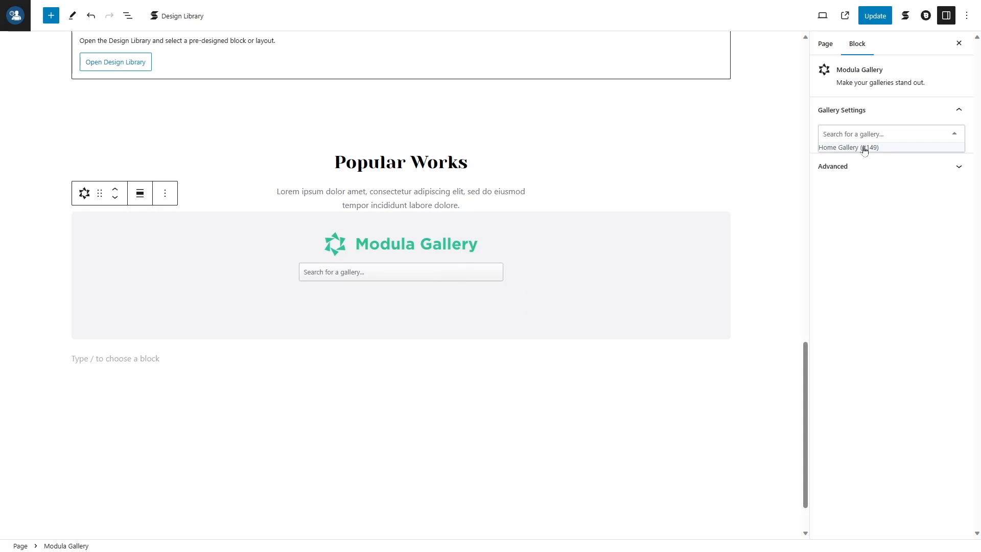
pyautogui.click(847, 148)
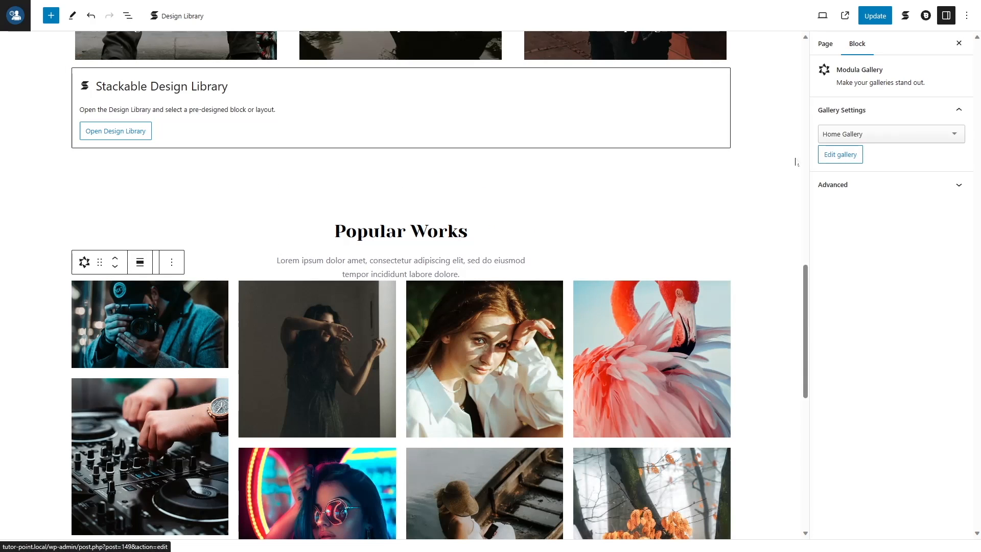
pyautogui.scroll(-7, 171, 327)
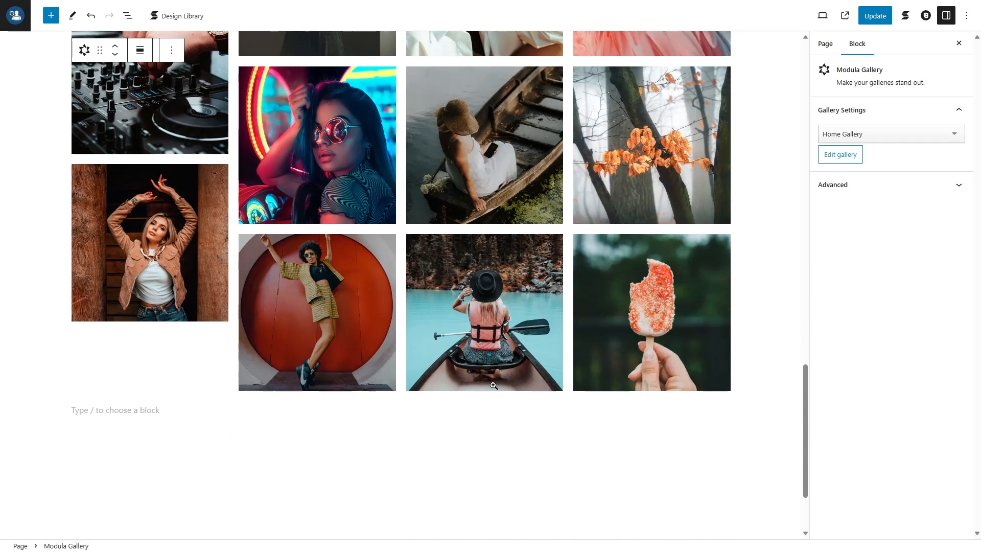
pyautogui.scroll(3, 128, 278)
pyautogui.click(862, 20)
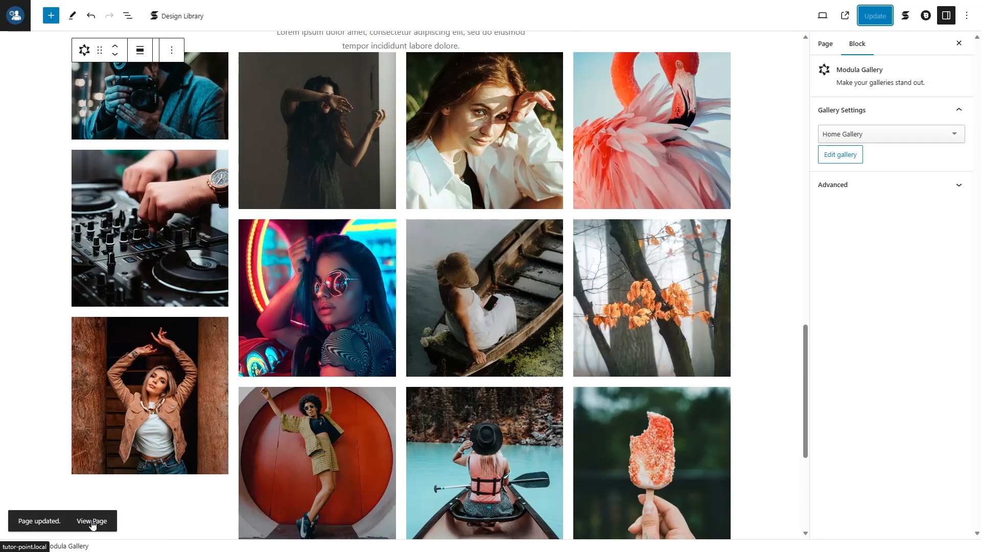
# View the published home page and examine the gallery layout in the Popular Works section
pyautogui.click(92, 520)
pyautogui.scroll(-10, 392, 365)
pyautogui.scroll(-4, 393, 366)
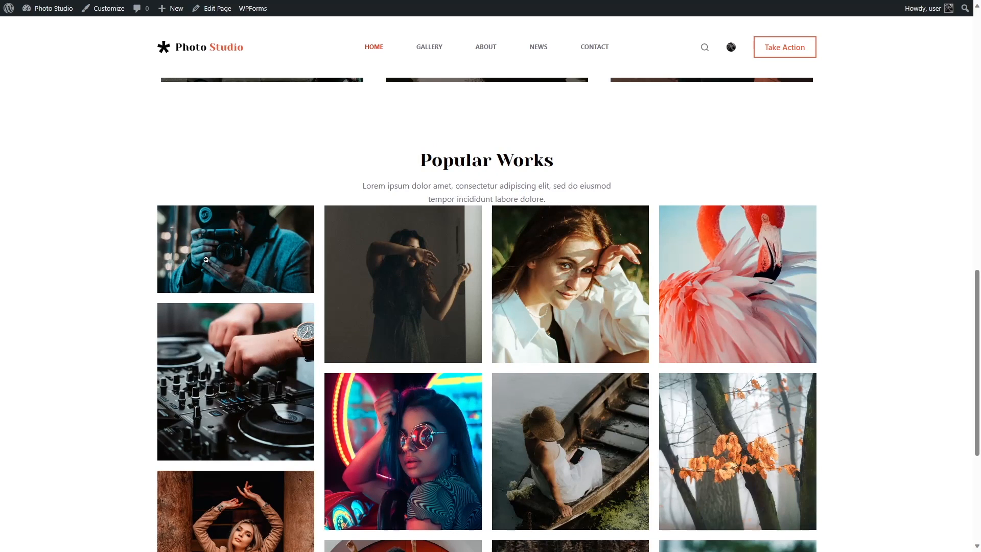
pyautogui.scroll(-3, 238, 249)
pyautogui.scroll(3, 230, 252)
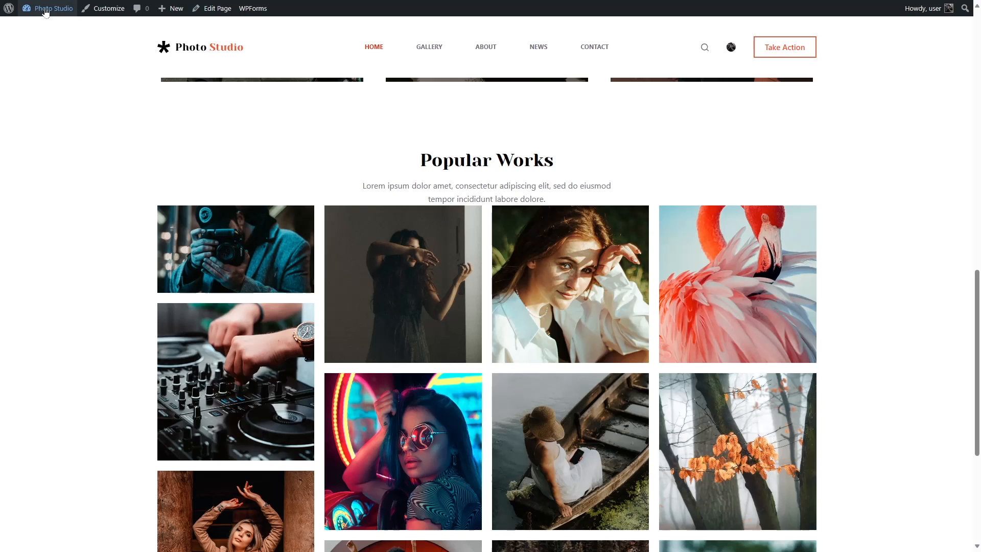
# Open the Home Gallery for editing and remove its wide camera photo
pyautogui.moveTo(51, 9)
pyautogui.click(48, 27)
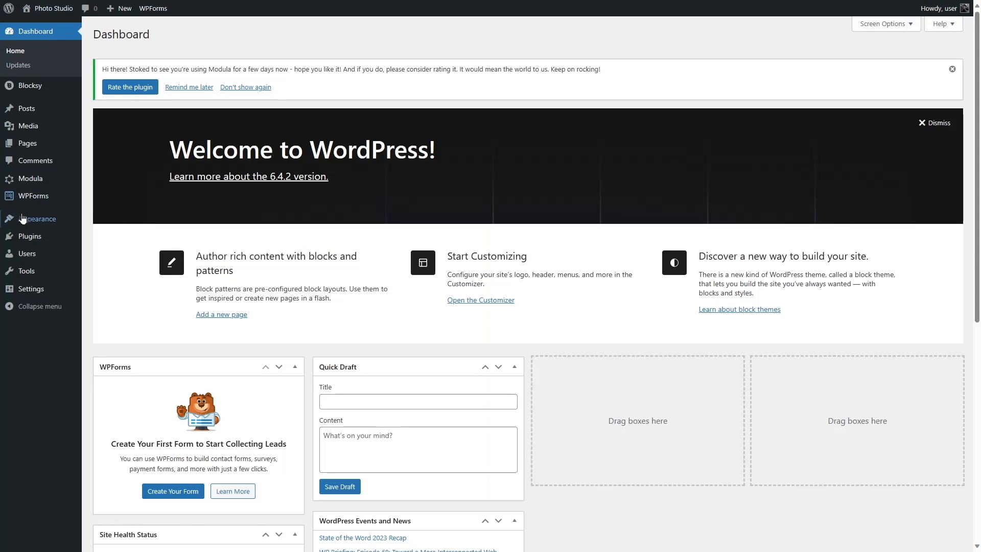
pyautogui.click(47, 182)
pyautogui.click(120, 289)
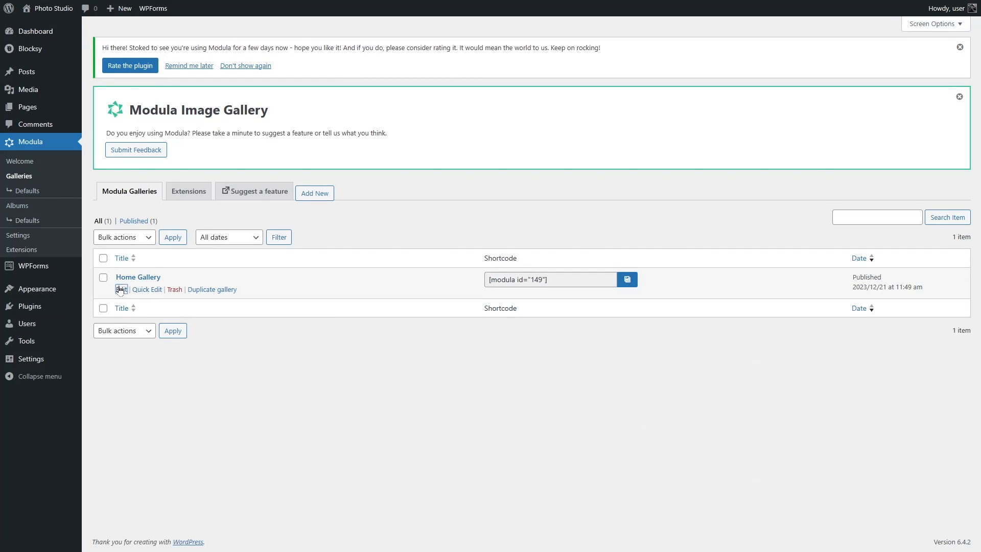
pyautogui.scroll(-4, 156, 233)
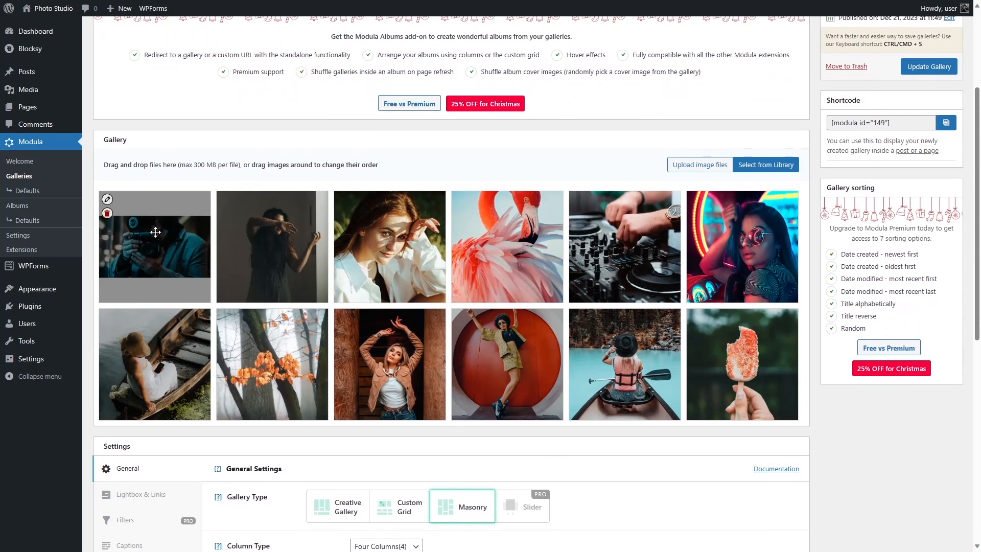
pyautogui.click(106, 213)
# Add the square camera photo gallery-2-11-1 from the media library, make it the gallery's first image, and save the gallery
pyautogui.click(766, 165)
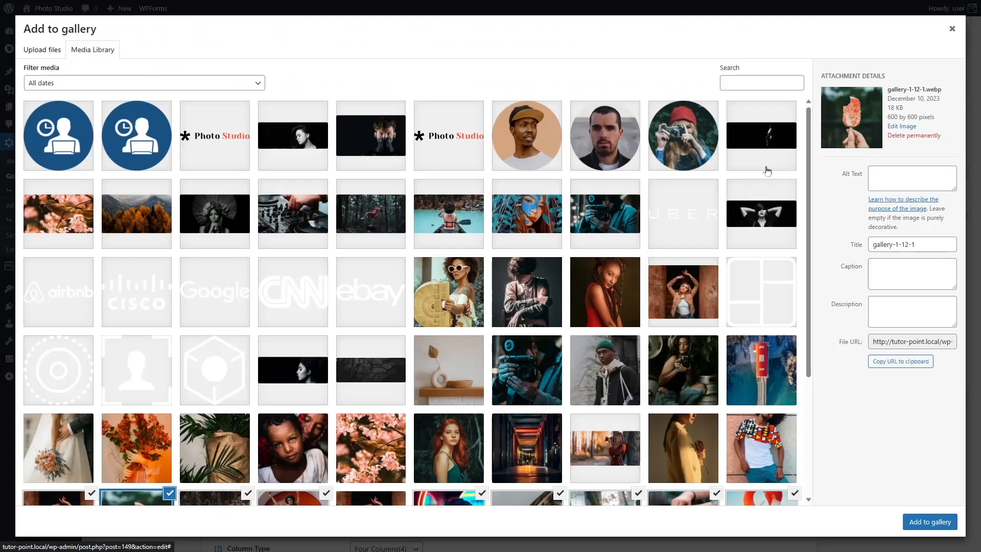
pyautogui.click(527, 389)
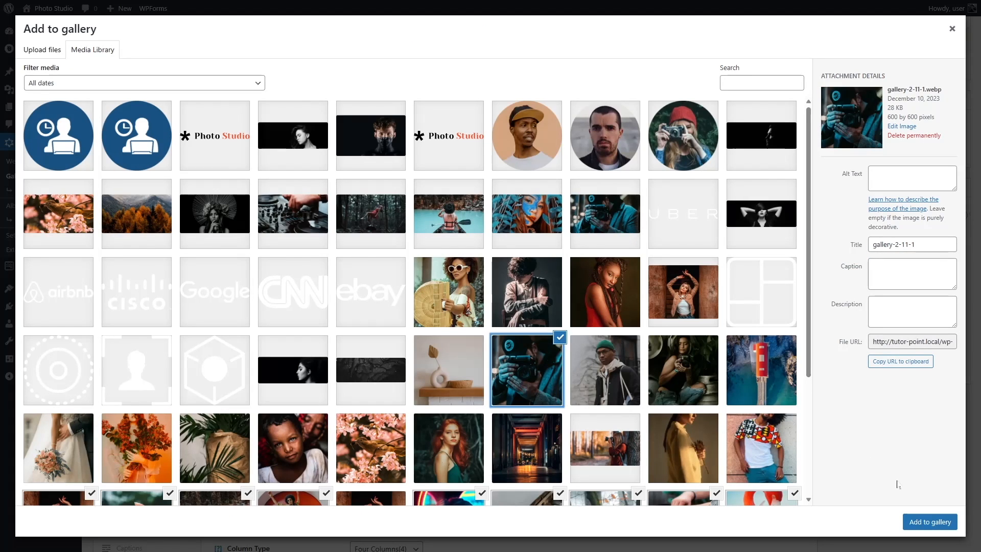
pyautogui.click(926, 522)
pyautogui.moveTo(741, 363); pyautogui.dragTo(149, 247)
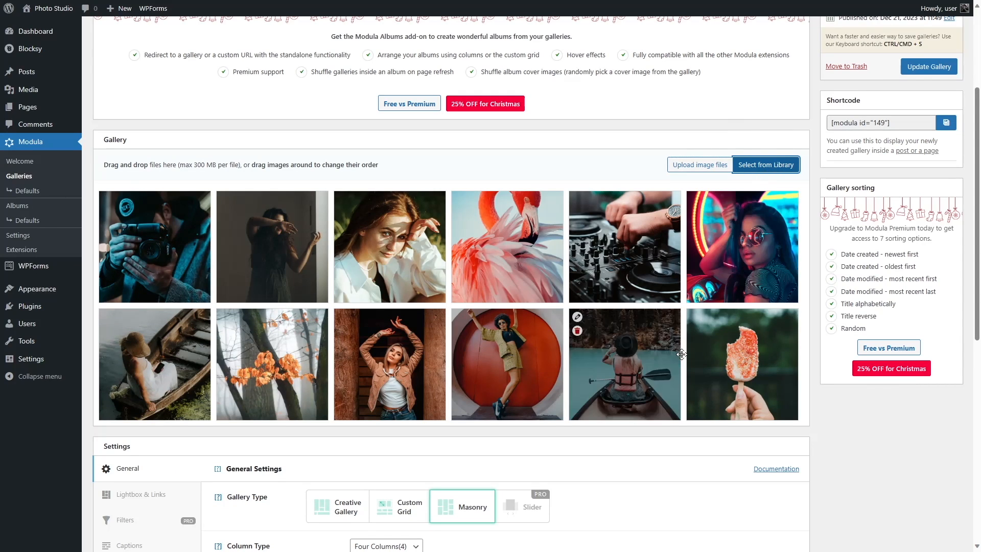
pyautogui.scroll(3, 726, 338)
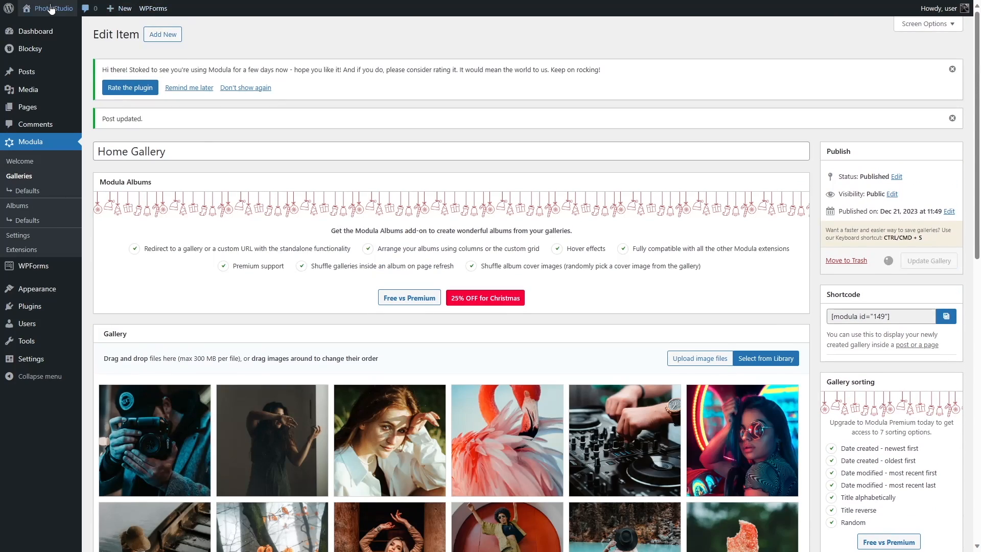
# Visit the live home page and check how the gallery rows align in the Popular Works section
pyautogui.moveTo(51, 8)
pyautogui.click(37, 26)
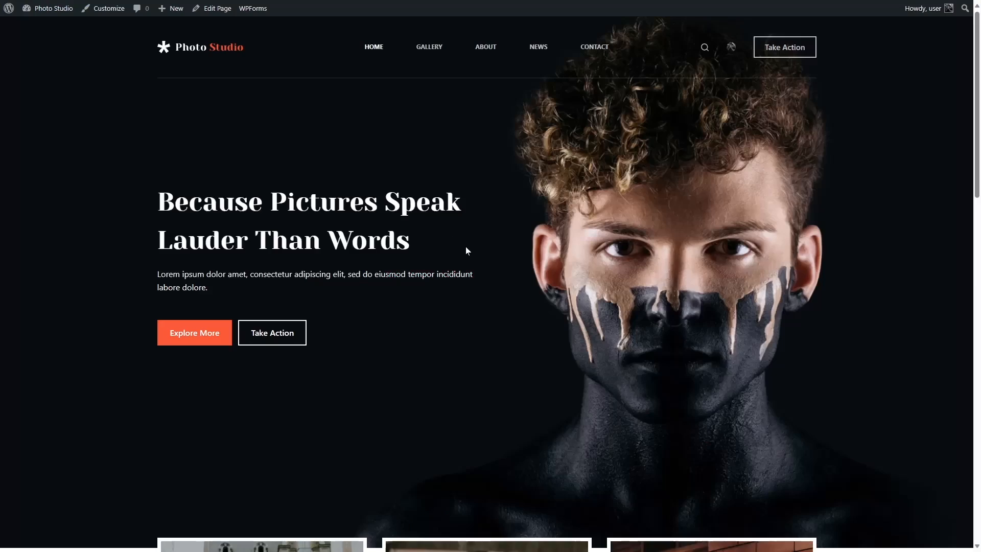
pyautogui.scroll(-10, 465, 247)
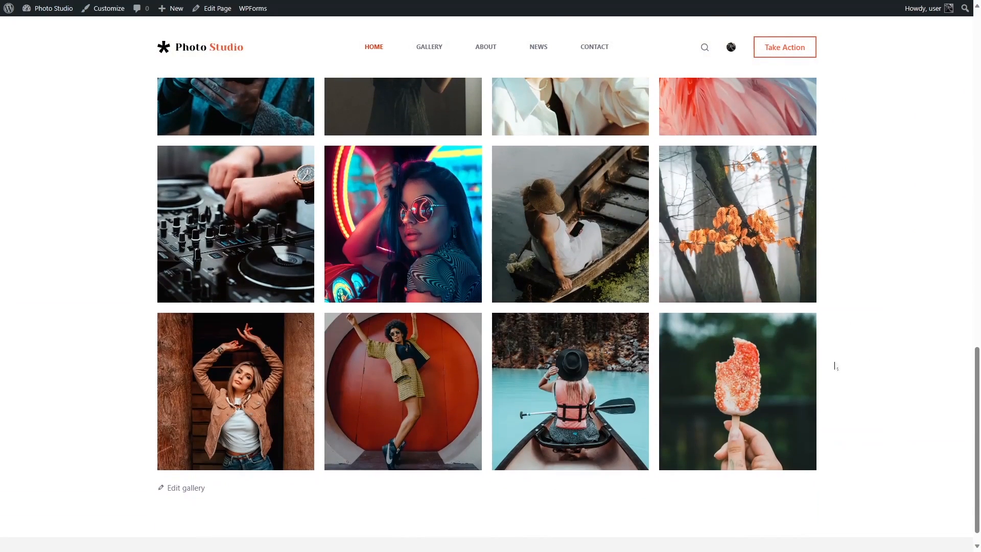
pyautogui.scroll(3, 823, 249)
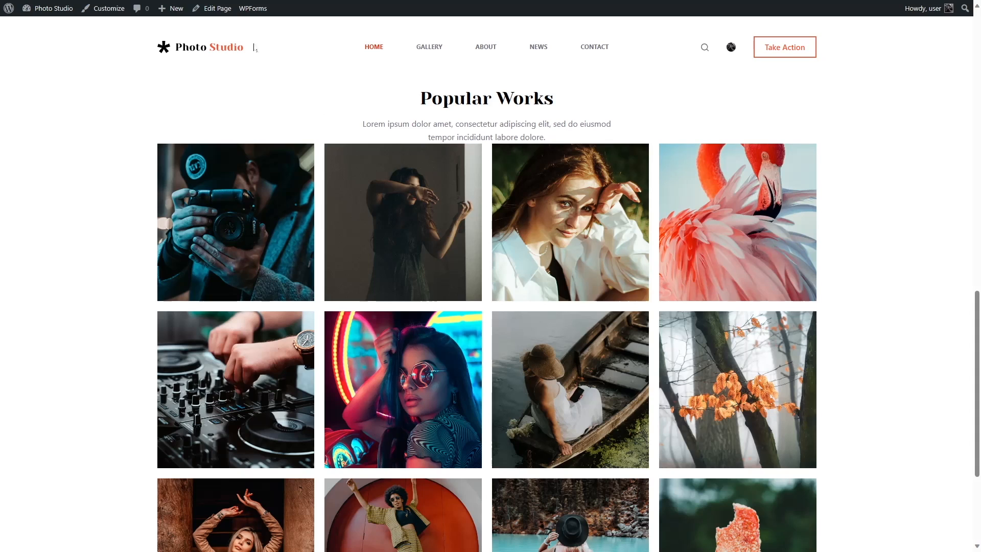
pyautogui.scroll(-3, 262, 183)
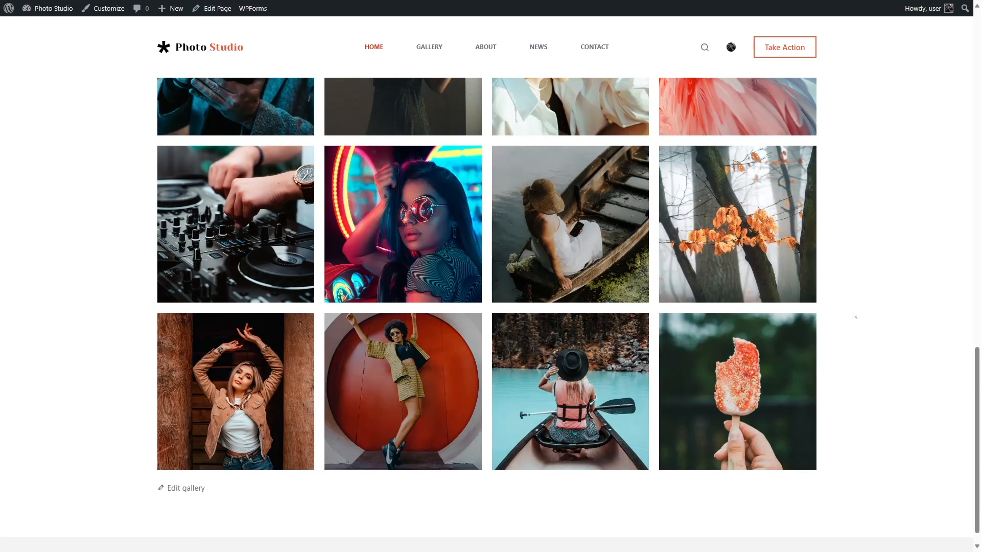
pyautogui.scroll(3, 37, 262)
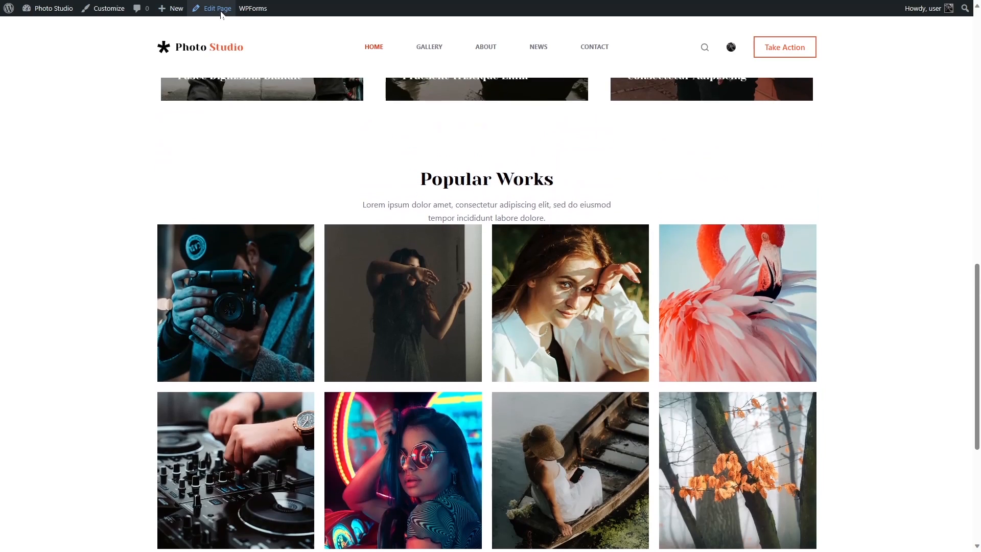
# Insert a Stackable Spacer block between the Popular Works intro text and the gallery in the page editor
pyautogui.click(221, 10)
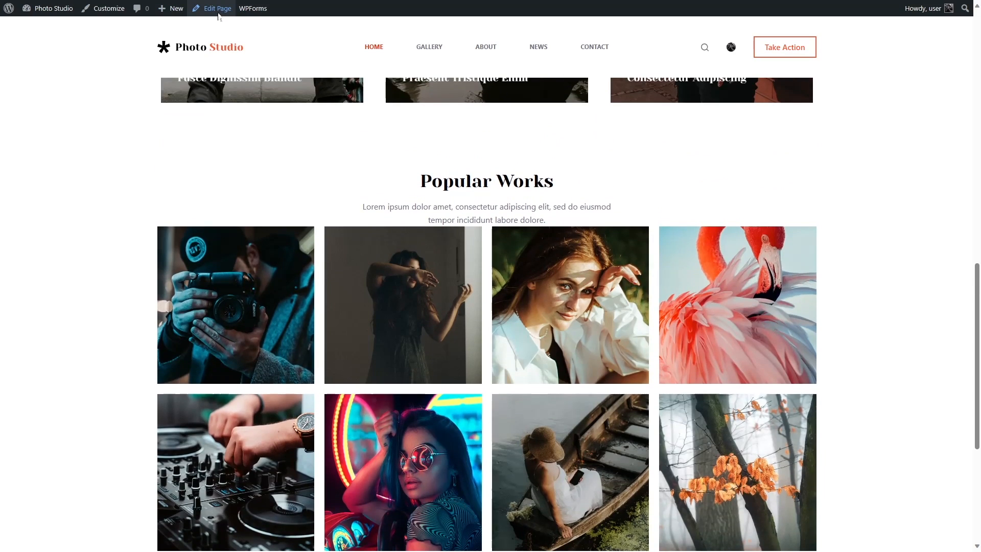
pyautogui.scroll(-15, 142, 160)
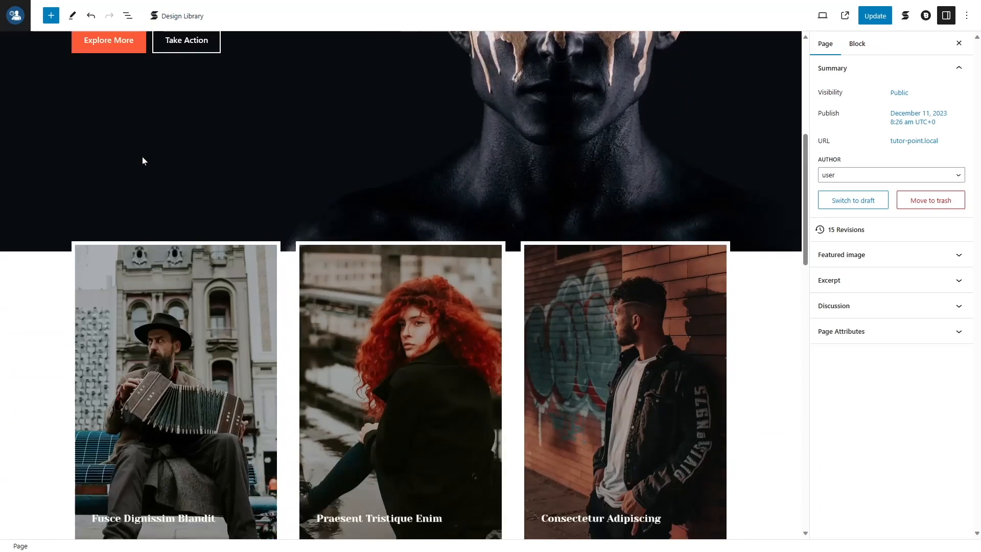
pyautogui.scroll(-2, 142, 156)
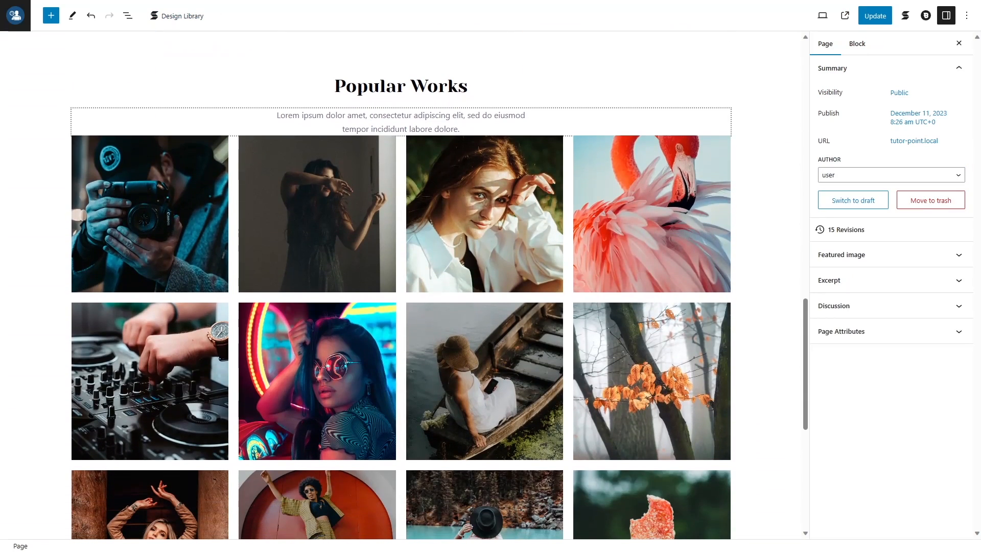
pyautogui.click(273, 134)
pyautogui.click(51, 15)
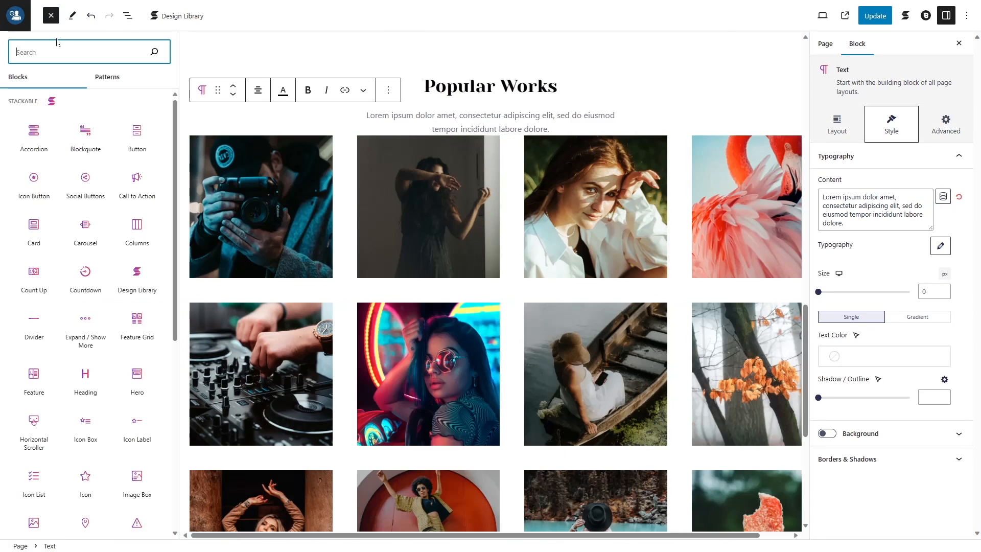
pyautogui.write('spac')
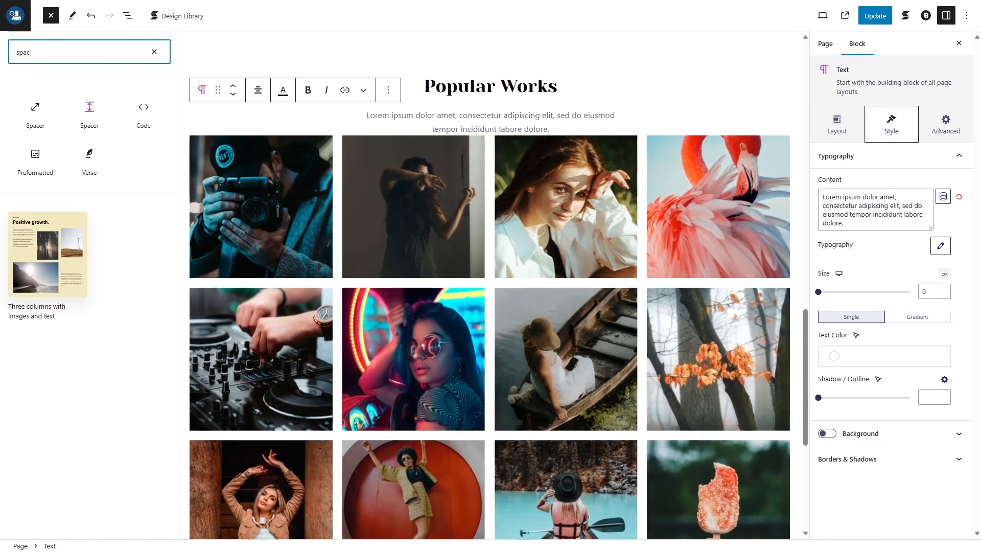
pyautogui.moveTo(90, 110); pyautogui.dragTo(455, 132)
pyautogui.hotkey('ctrl', 'z')
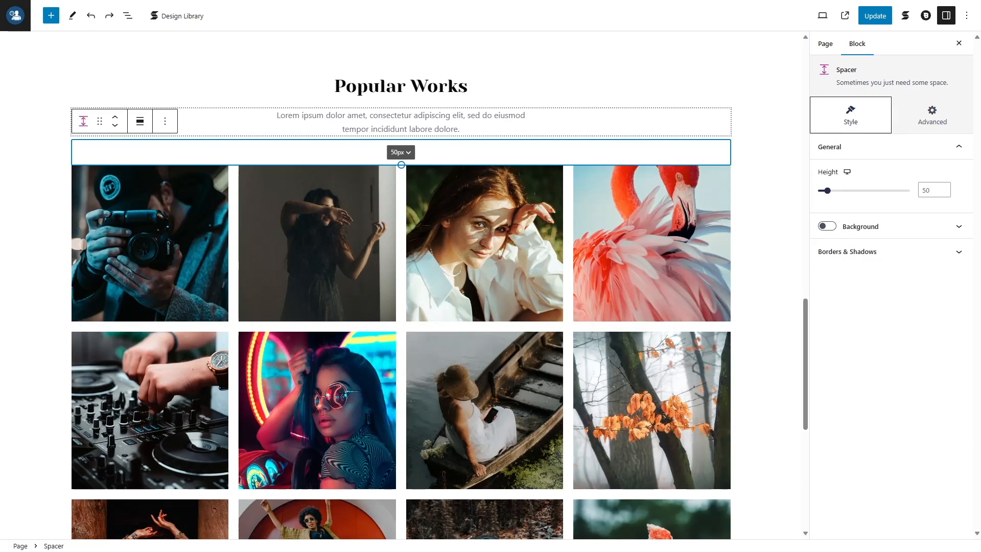
# Set the new spacer's height to 180 px on desktop and 120 px on tablet
pyautogui.doubleClick(927, 190)
pyautogui.write('180')
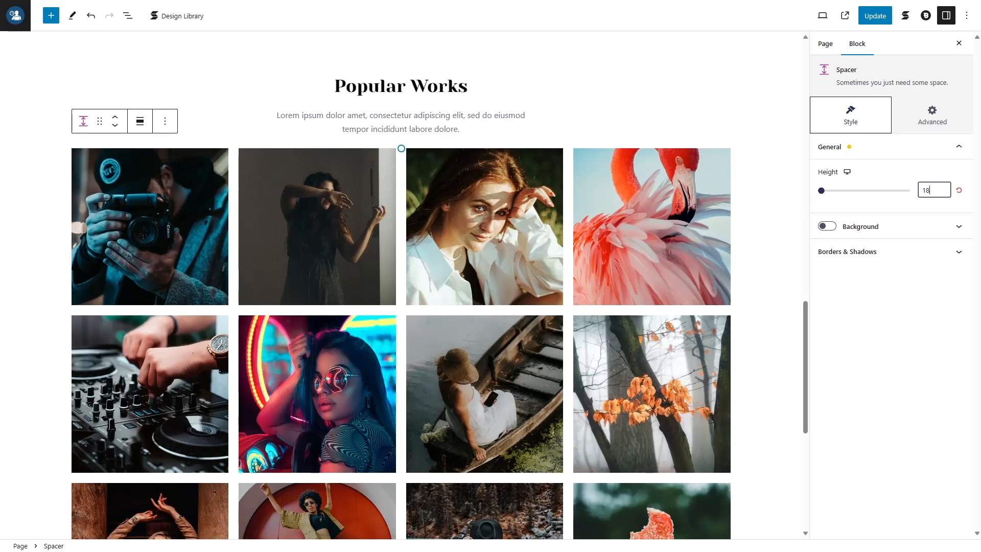
pyautogui.click(847, 171)
pyautogui.click(847, 184)
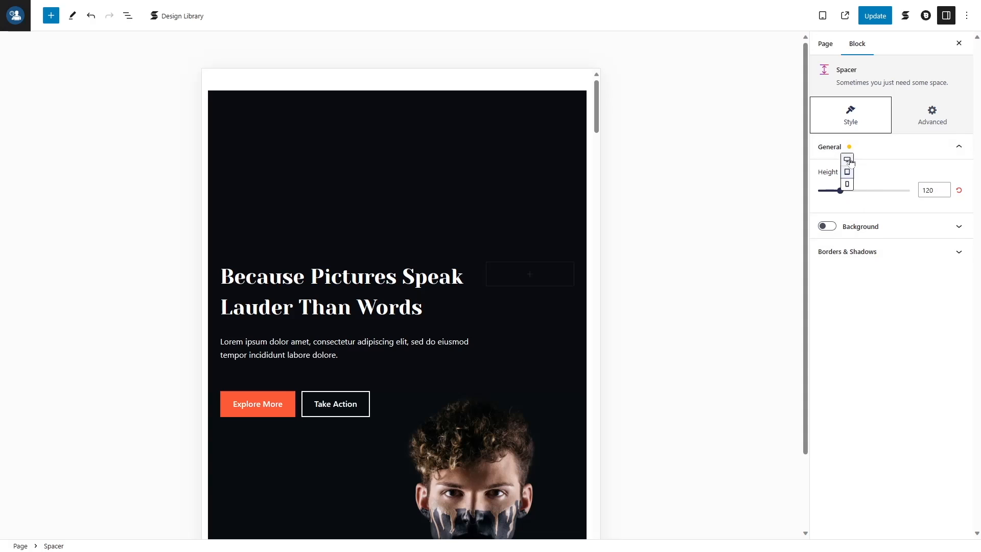
pyautogui.click(848, 160)
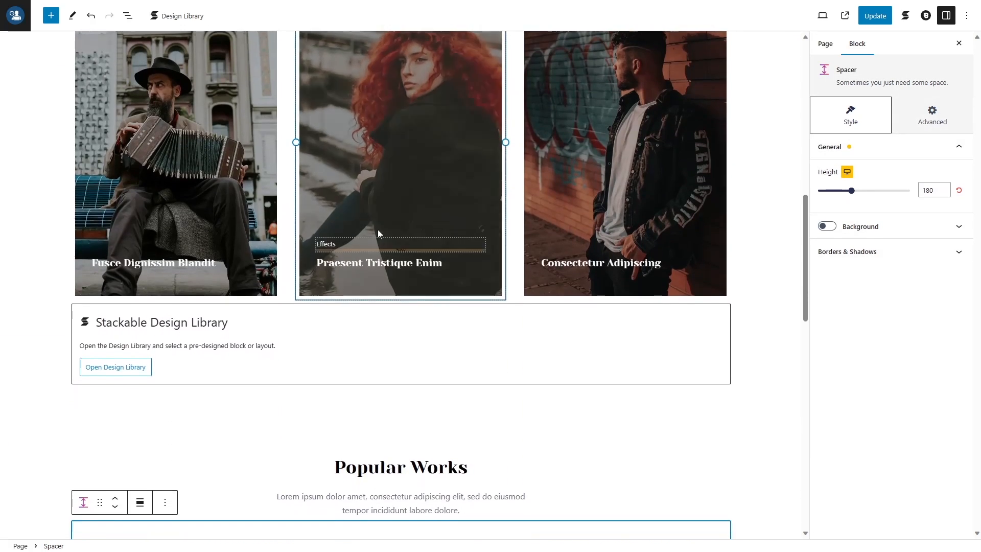
pyautogui.scroll(-8, 387, 240)
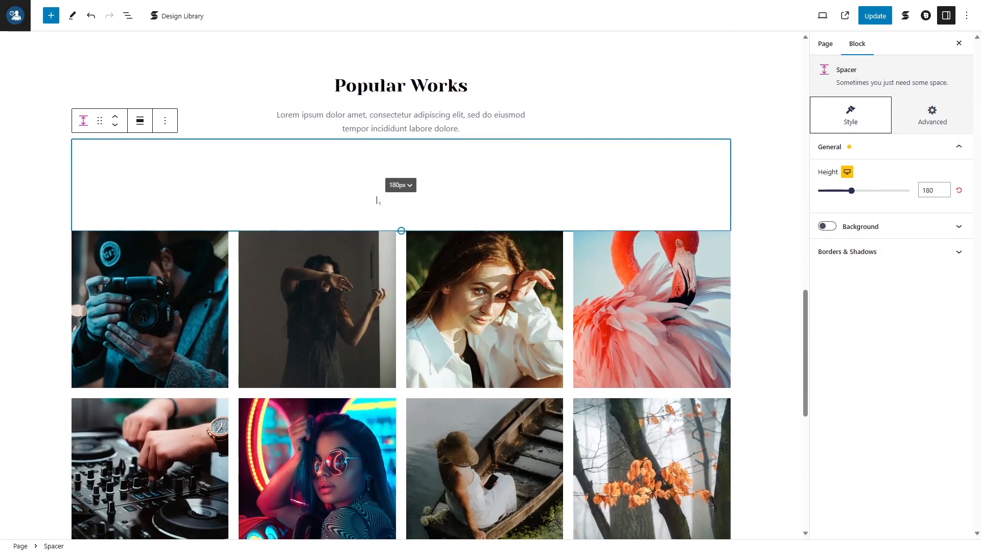
# Remove the Modula Gallery block from the page using the block structure list
pyautogui.click(127, 16)
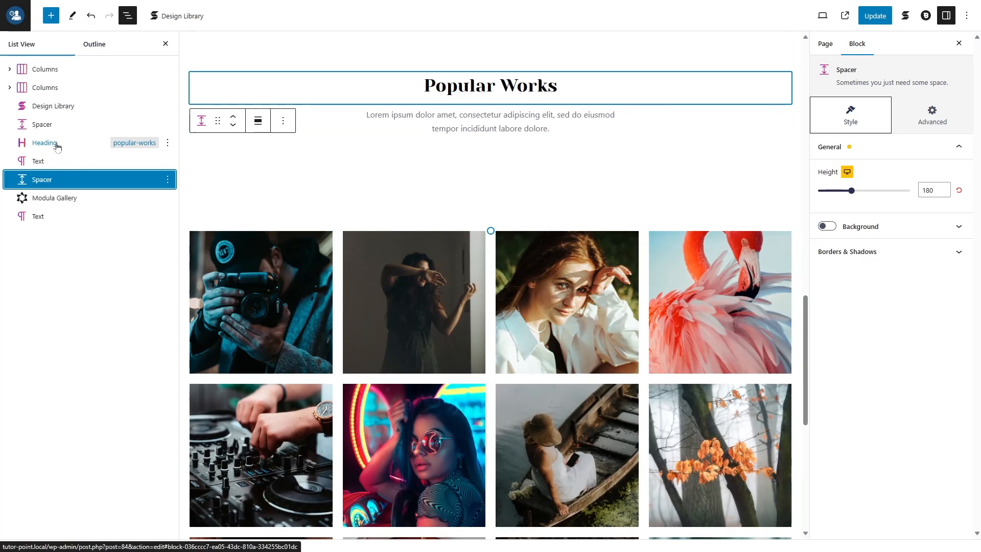
pyautogui.click(58, 92)
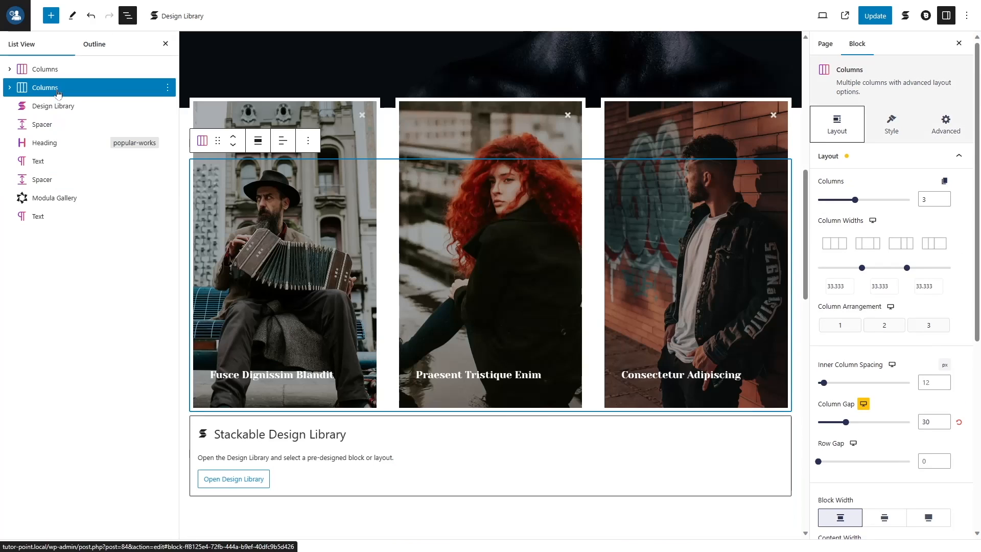
pyautogui.scroll(-10, 475, 271)
pyautogui.scroll(2, 467, 265)
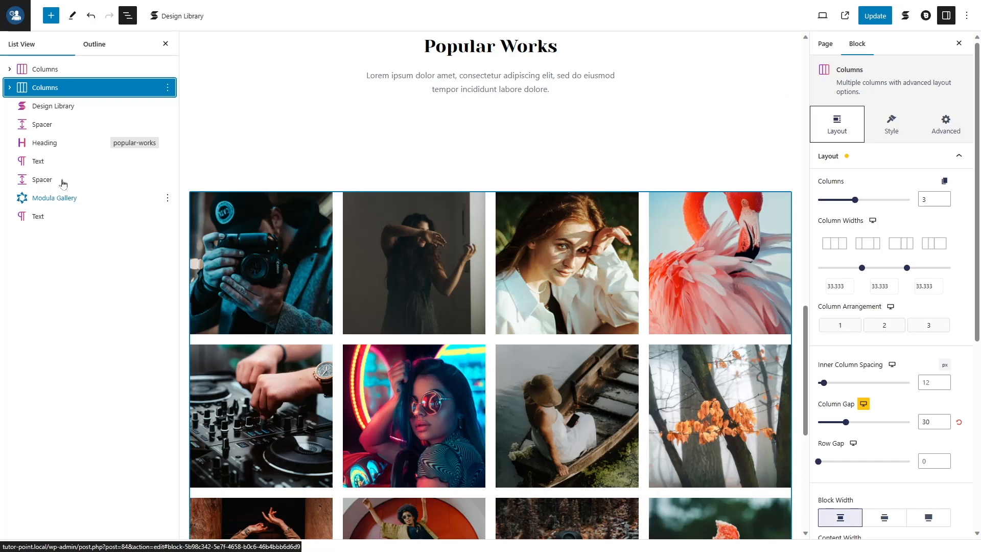
pyautogui.click(167, 198)
pyautogui.click(179, 407)
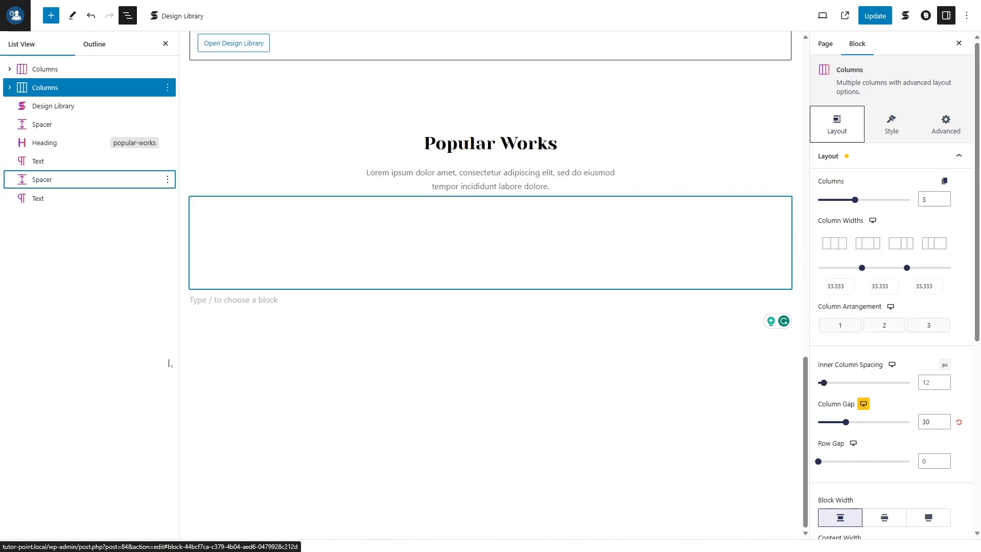
# Insert a Stackable Columns block with the single-column 100 layout below the empty text block in the Popular Works section
pyautogui.click(372, 350)
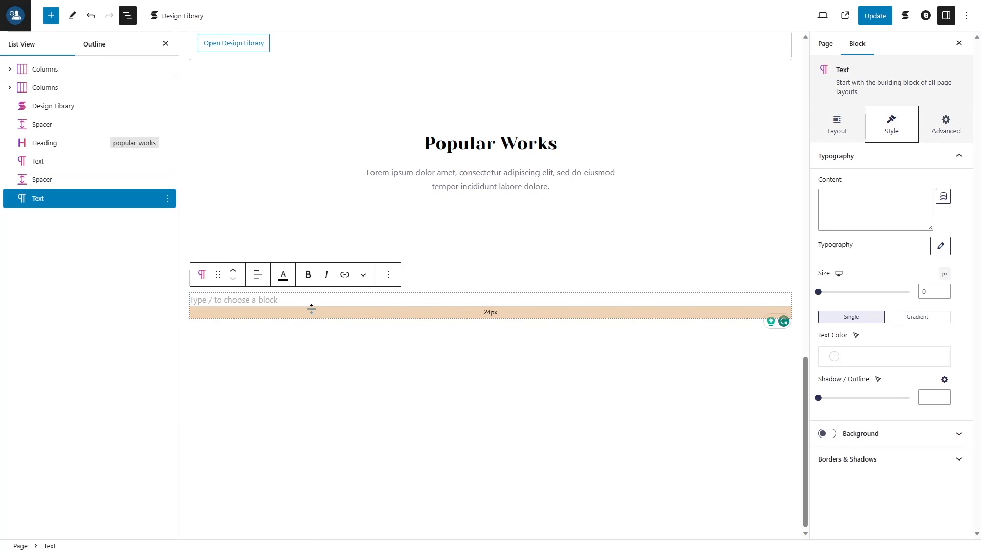
pyautogui.press('Escape')
pyautogui.click(51, 15)
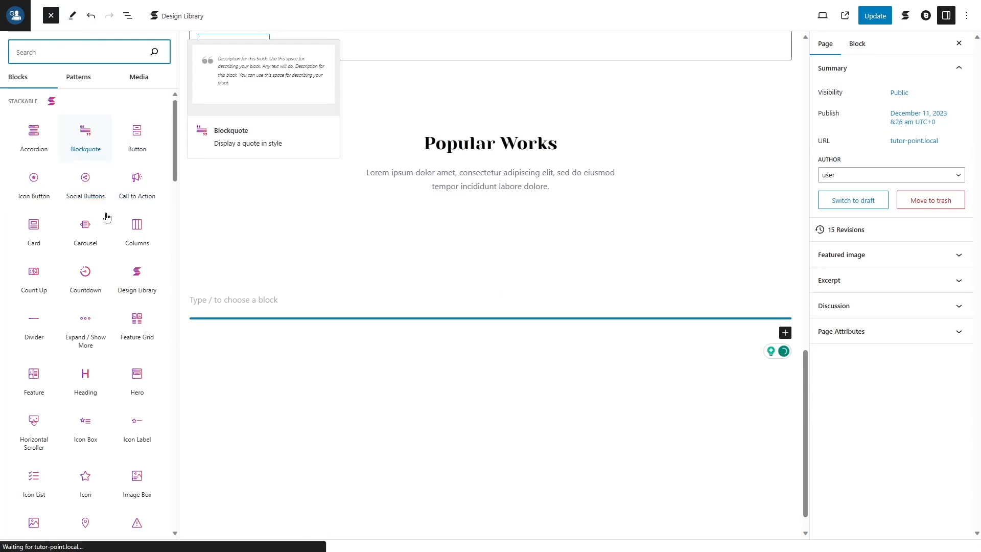
pyautogui.moveTo(161, 241); pyautogui.dragTo(304, 322)
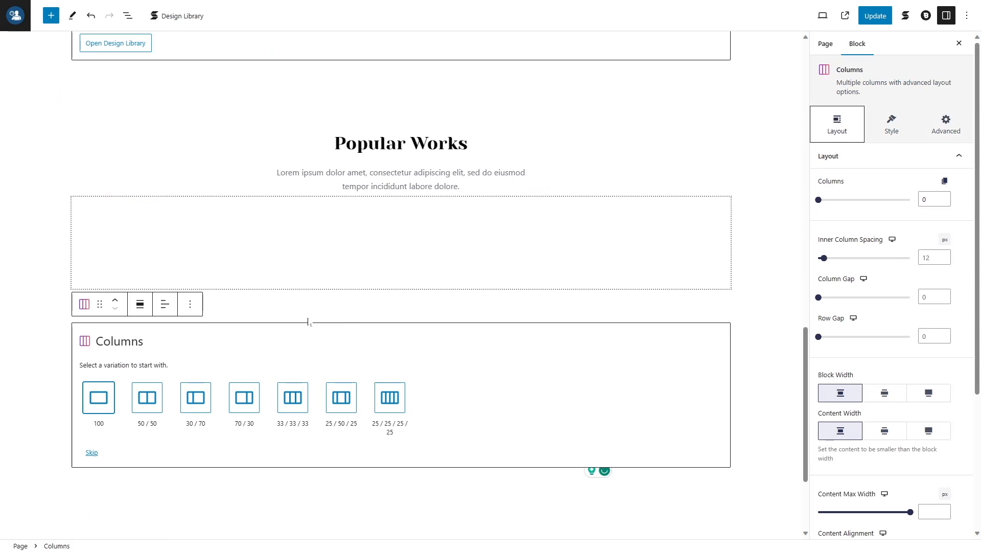
pyautogui.click(98, 402)
pyautogui.scroll(2, 407, 332)
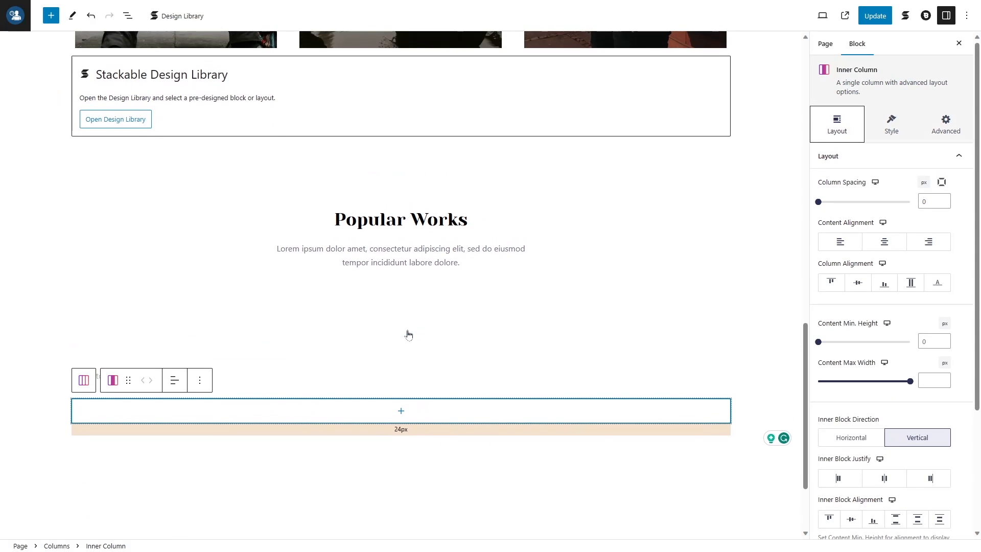
# Add a Modula Gallery block inside the new column and set it to display Home Gallery
pyautogui.click(401, 410)
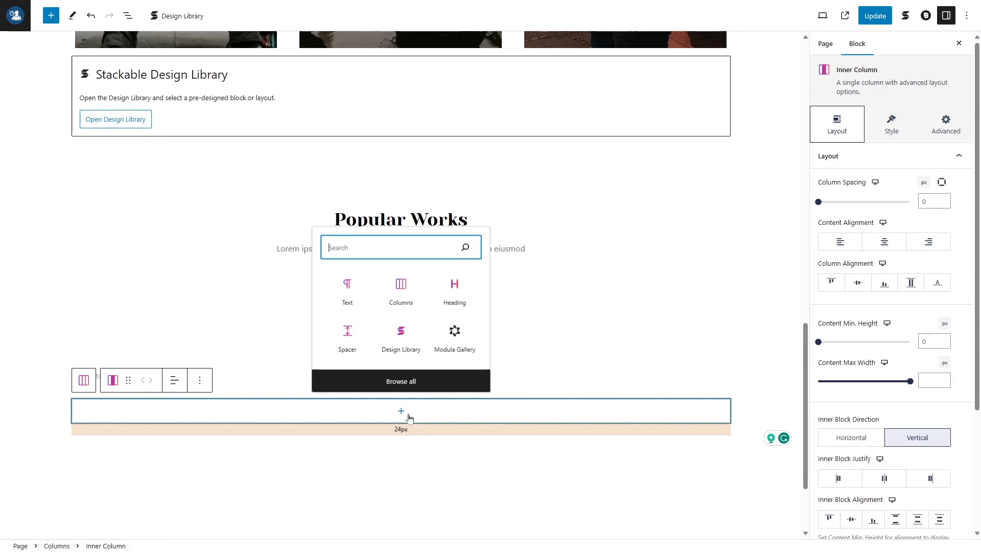
pyautogui.click(454, 339)
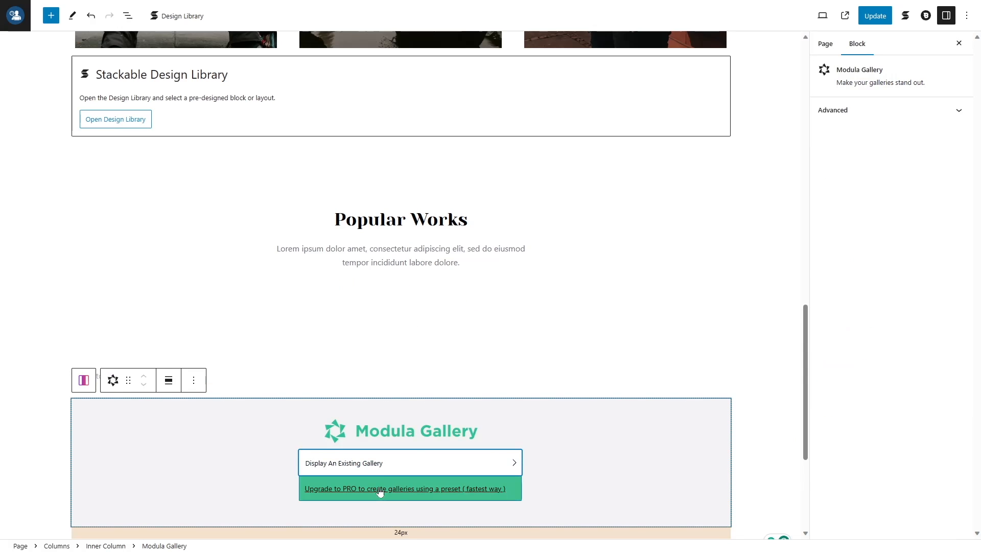
pyautogui.click(869, 134)
pyautogui.click(869, 147)
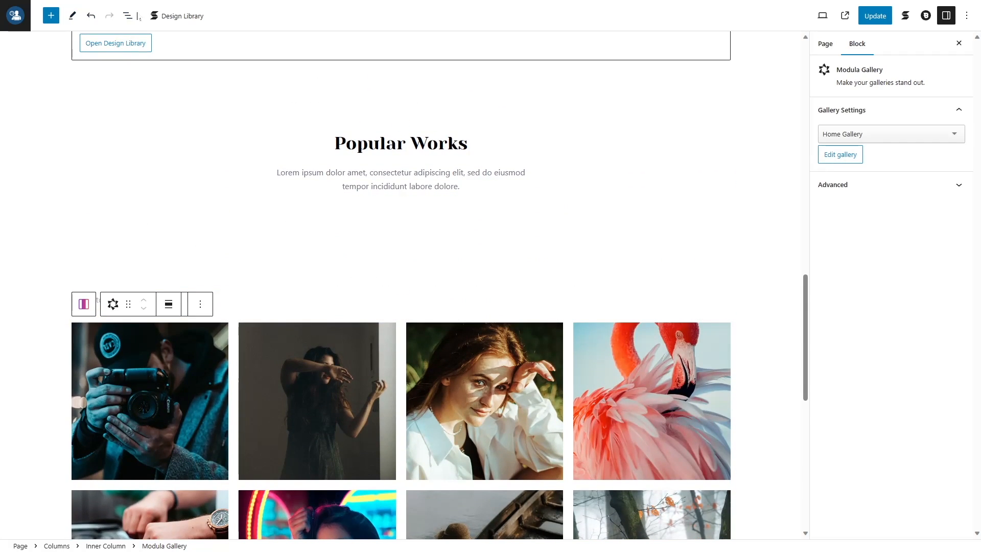
# Set the gallery's parent Columns block to full block width, keeping its content at the default content width
pyautogui.click(134, 17)
pyautogui.click(113, 223)
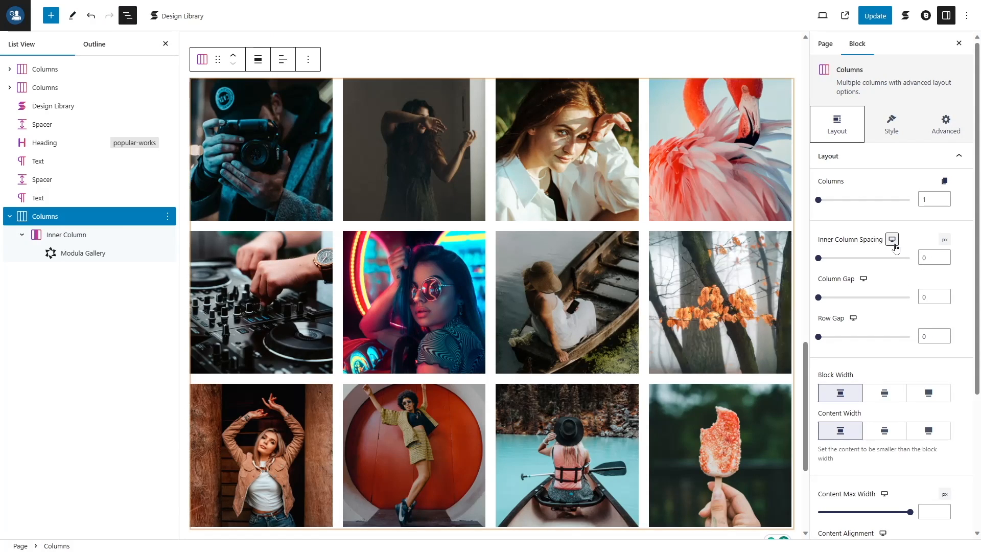
pyautogui.scroll(-3, 833, 304)
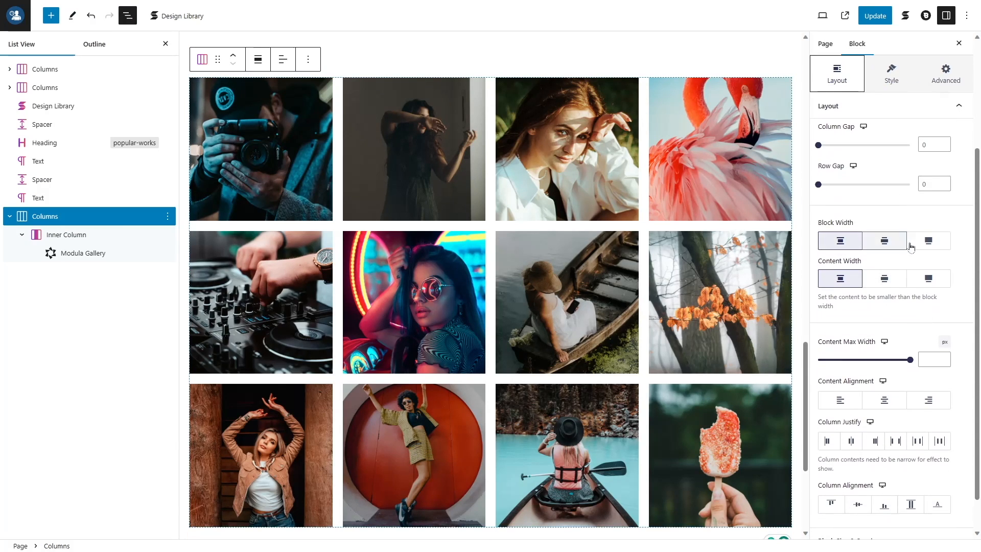
pyautogui.click(928, 240)
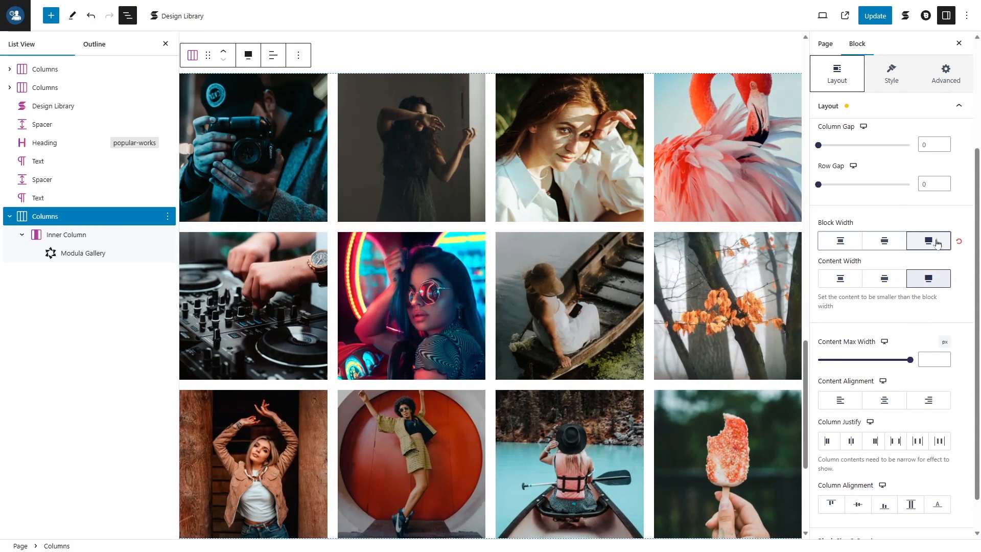
pyautogui.click(838, 279)
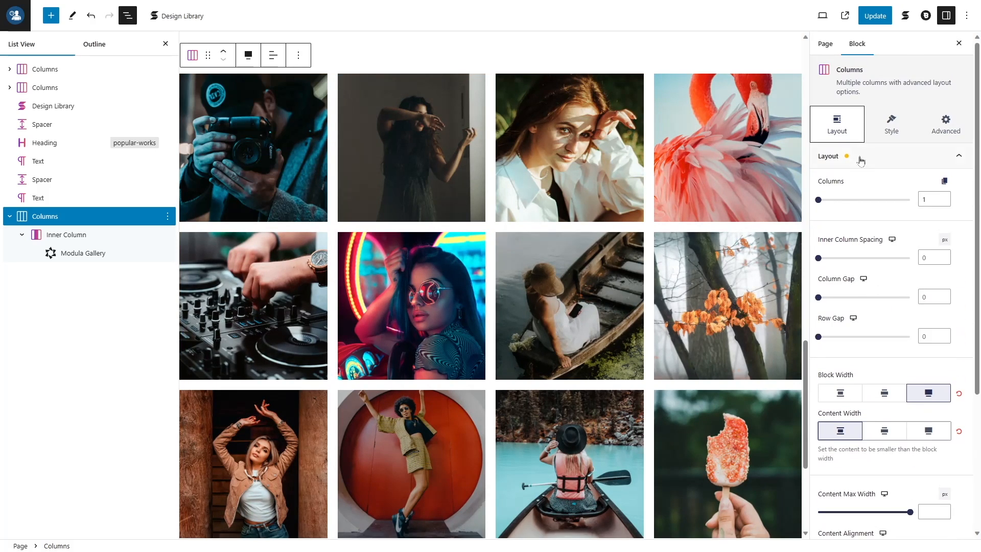
# Give the gallery's Columns block a desktop bottom padding of 110 px using individual side paddings
pyautogui.click(859, 155)
pyautogui.click(870, 180)
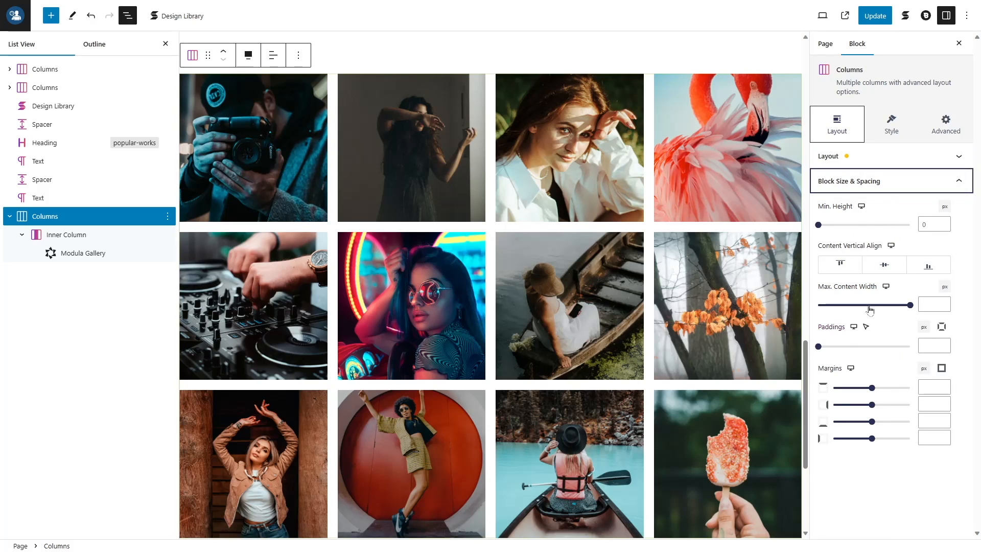
pyautogui.click(943, 327)
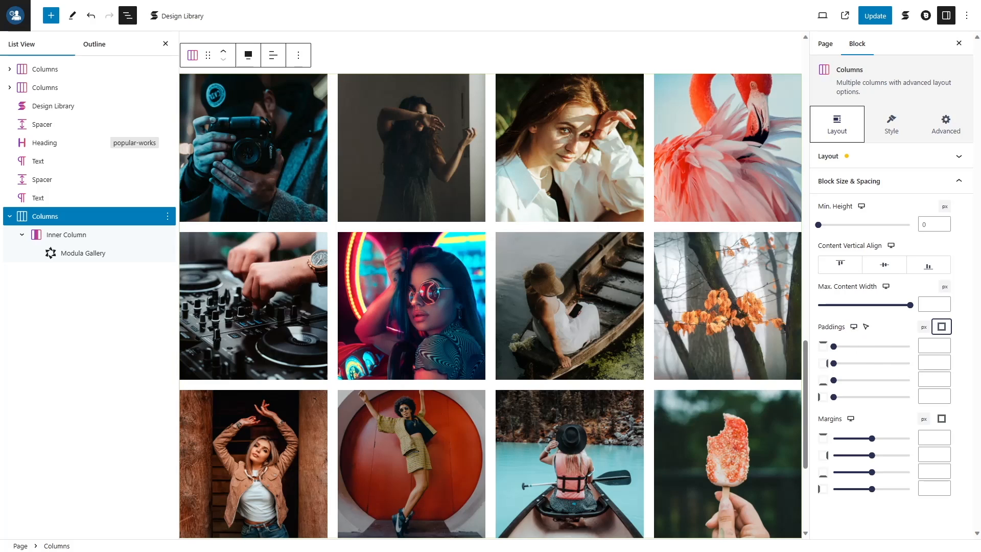
pyautogui.write('110')
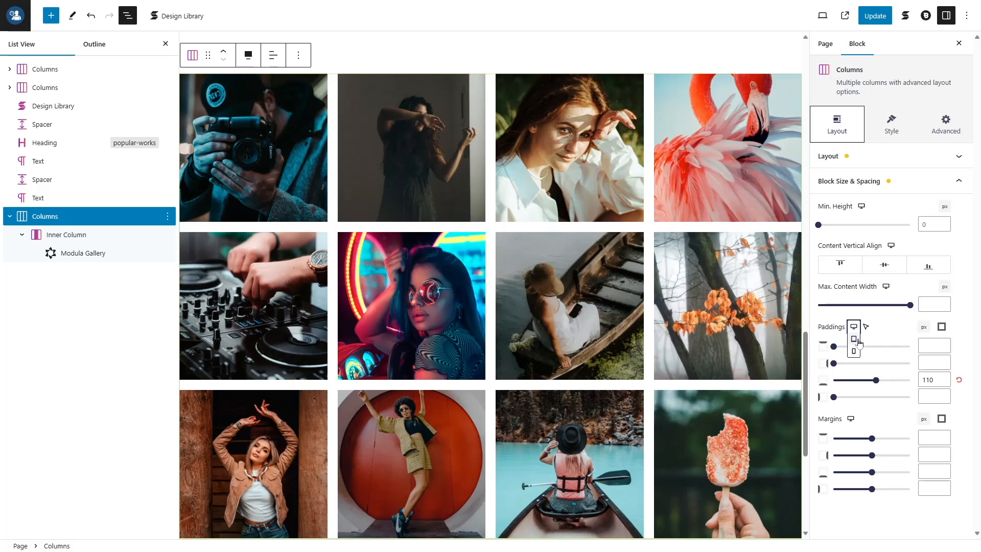
# Set the Columns block's tablet bottom padding to 50 px and its desktop bottom margin to 0
pyautogui.click(855, 339)
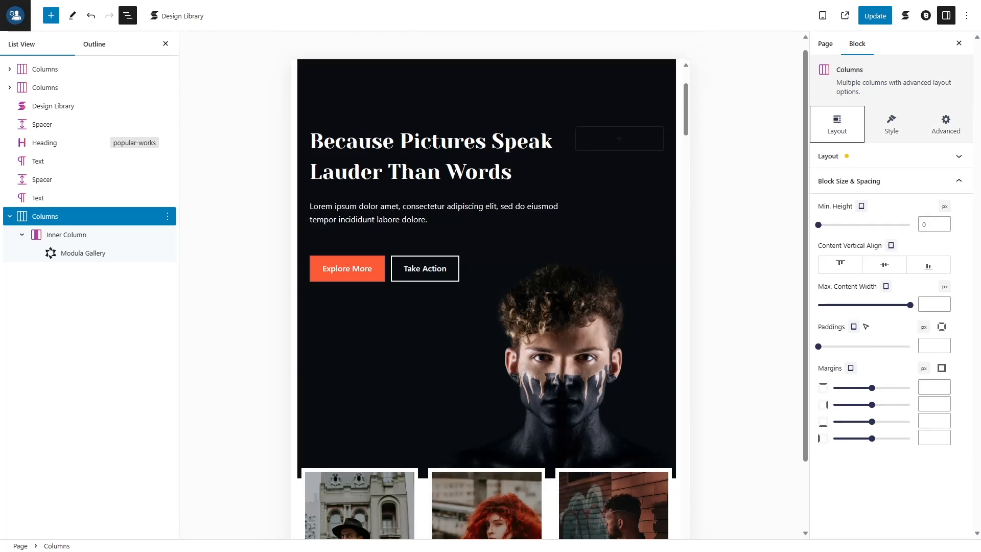
pyautogui.click(941, 327)
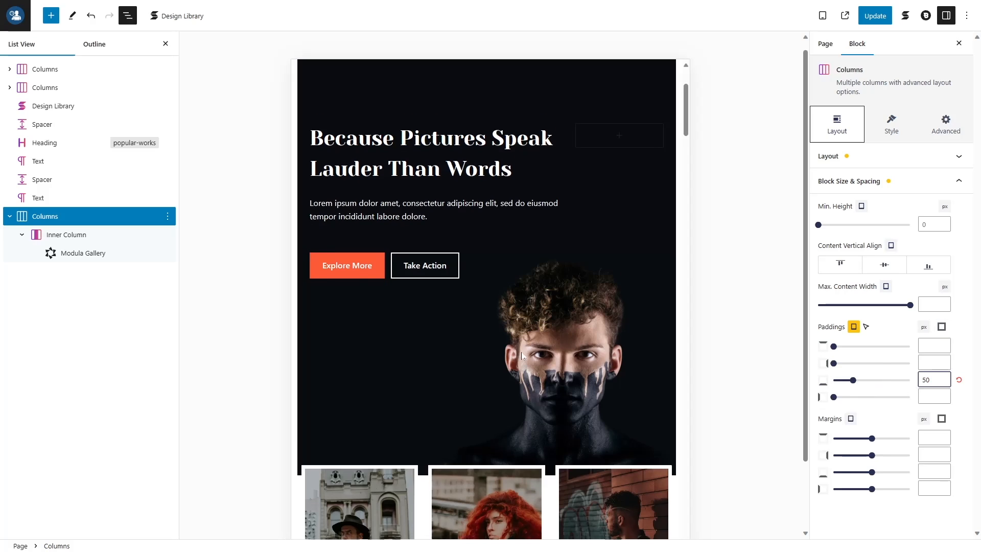
pyautogui.scroll(-12, 528, 358)
pyautogui.scroll(4, 528, 358)
pyautogui.scroll(-2, 529, 358)
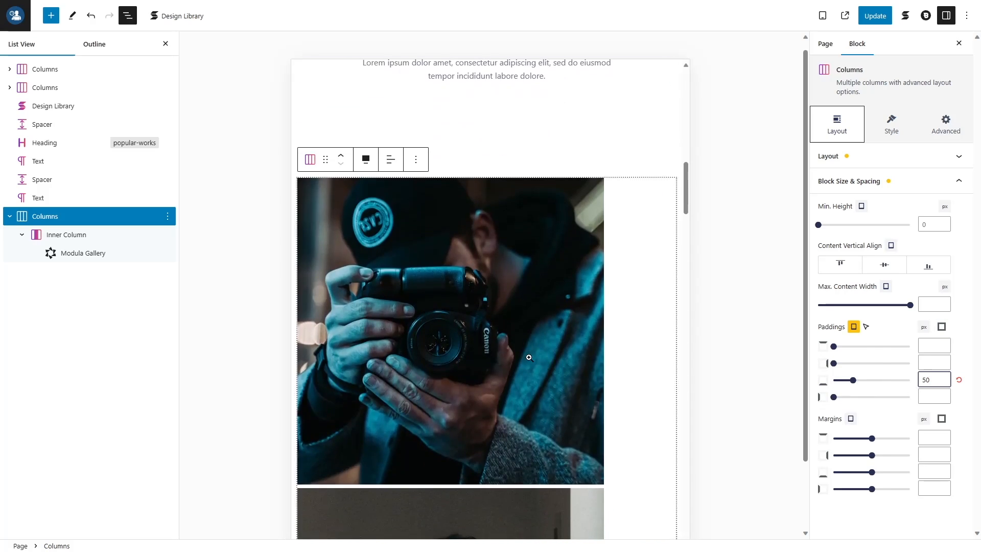
pyautogui.click(854, 327)
pyautogui.click(854, 314)
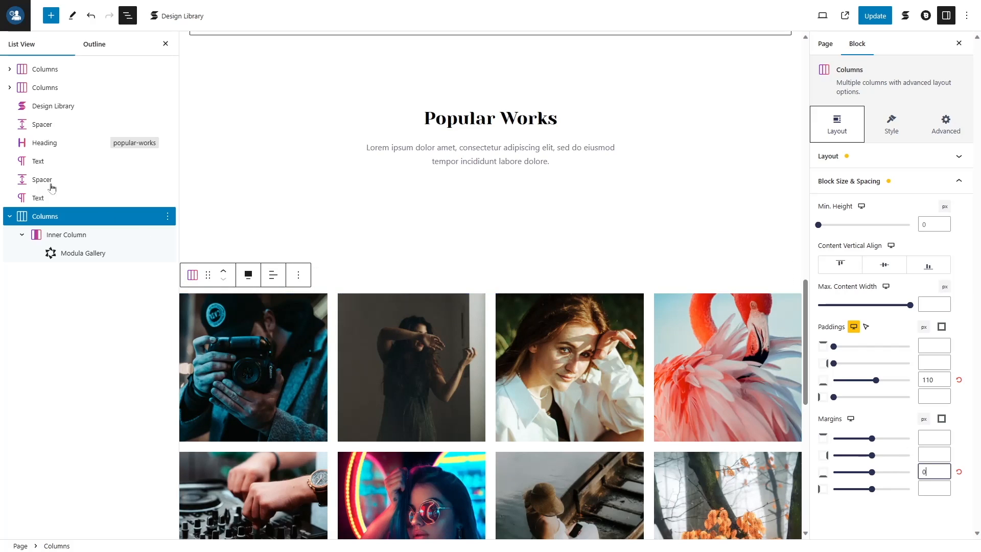
# Set the column spacing of the Inner Column holding the gallery to 0 px
pyautogui.click(72, 234)
pyautogui.click(889, 156)
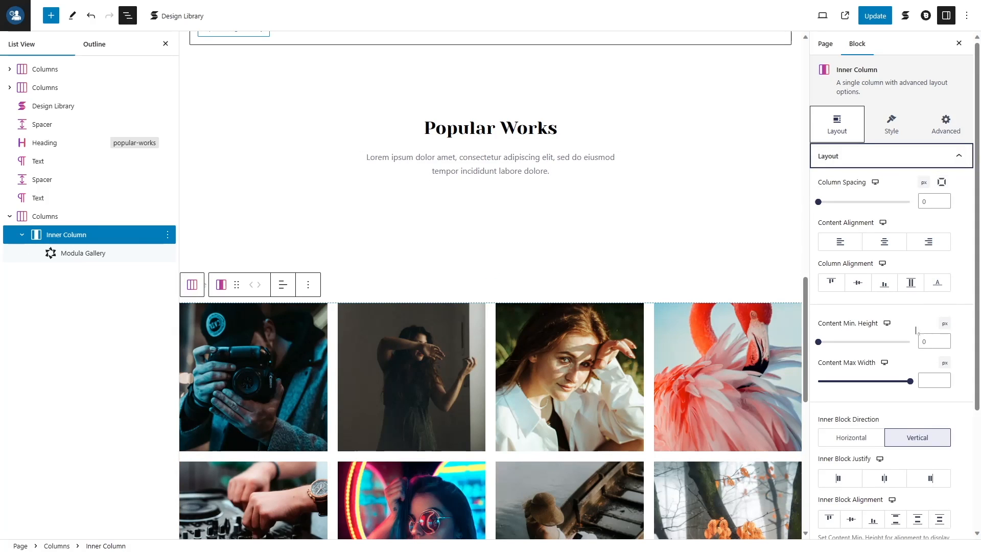
pyautogui.click(929, 201)
pyautogui.write('0')
pyautogui.scroll(-3, 889, 225)
pyautogui.scroll(3, 904, 204)
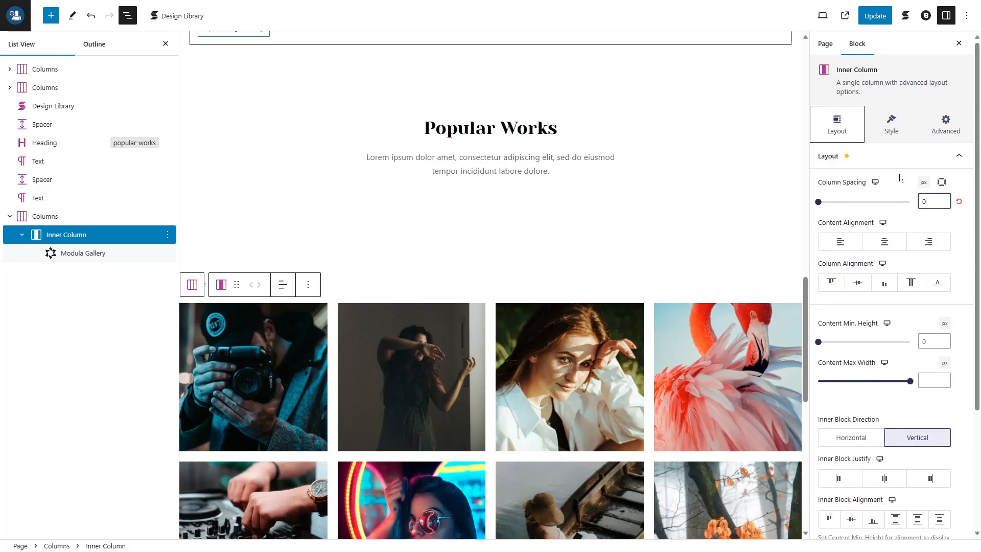
pyautogui.click(897, 157)
pyautogui.click(896, 182)
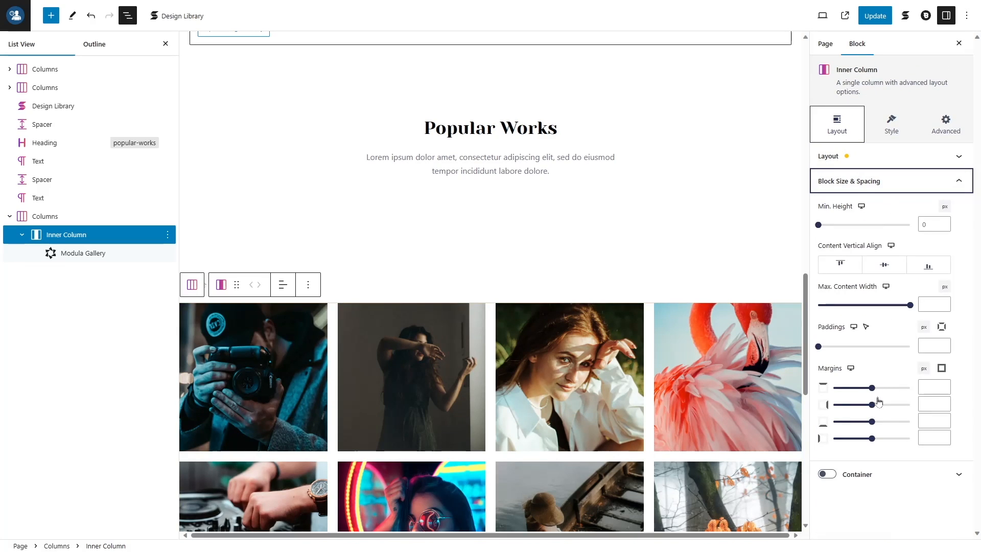
pyautogui.click(934, 387)
pyautogui.write('-140')
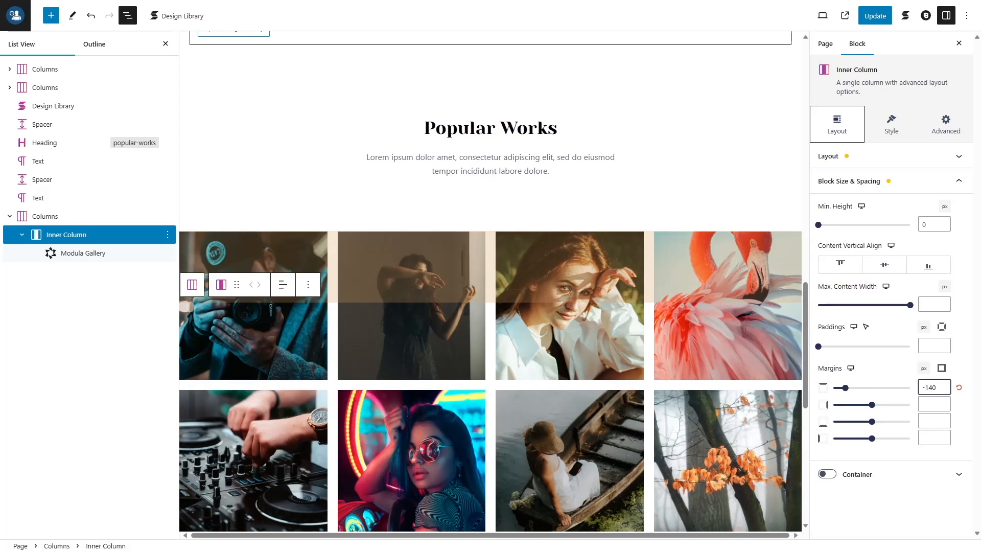
# Set the Inner Column's top margin to -110 px for tablet and return to the desktop view
pyautogui.click(851, 380)
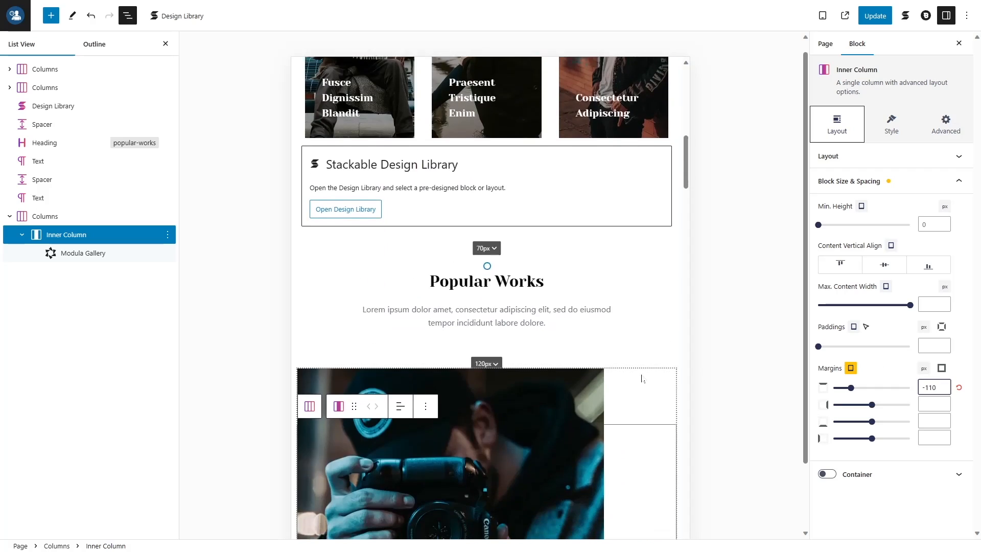
pyautogui.scroll(-1, 640, 374)
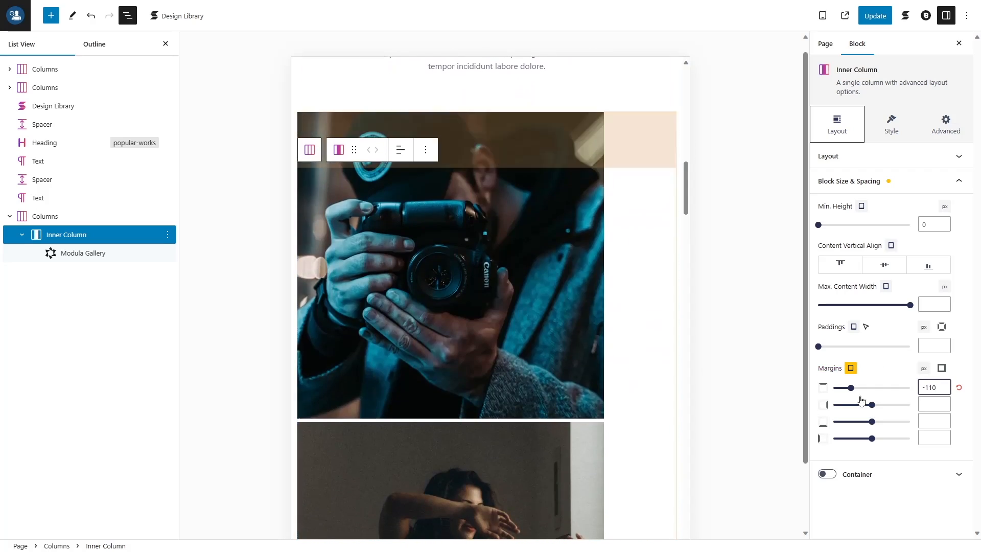
pyautogui.click(851, 368)
pyautogui.click(851, 356)
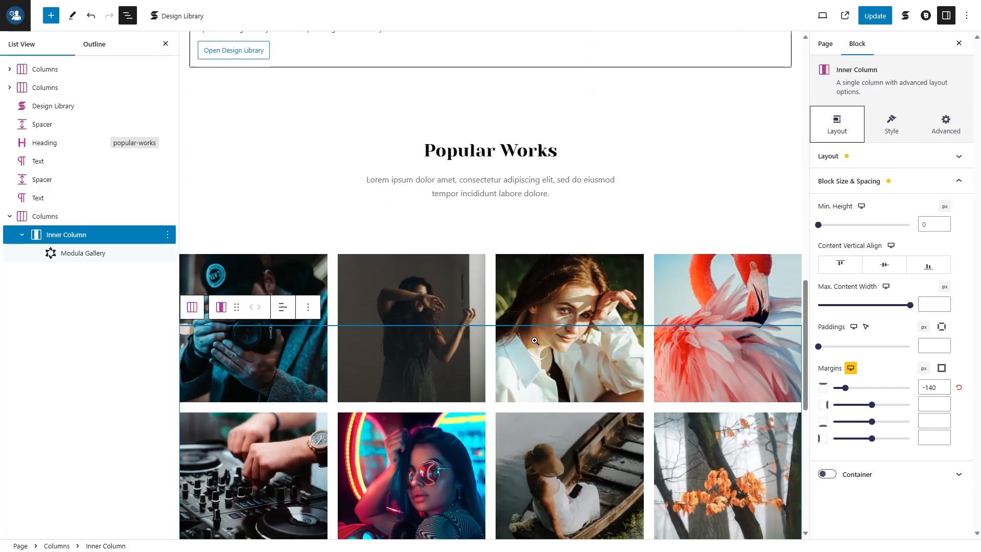
# Give the gallery's Columns block a black Palette Color 4 background and update the page
pyautogui.click(87, 220)
pyautogui.click(892, 125)
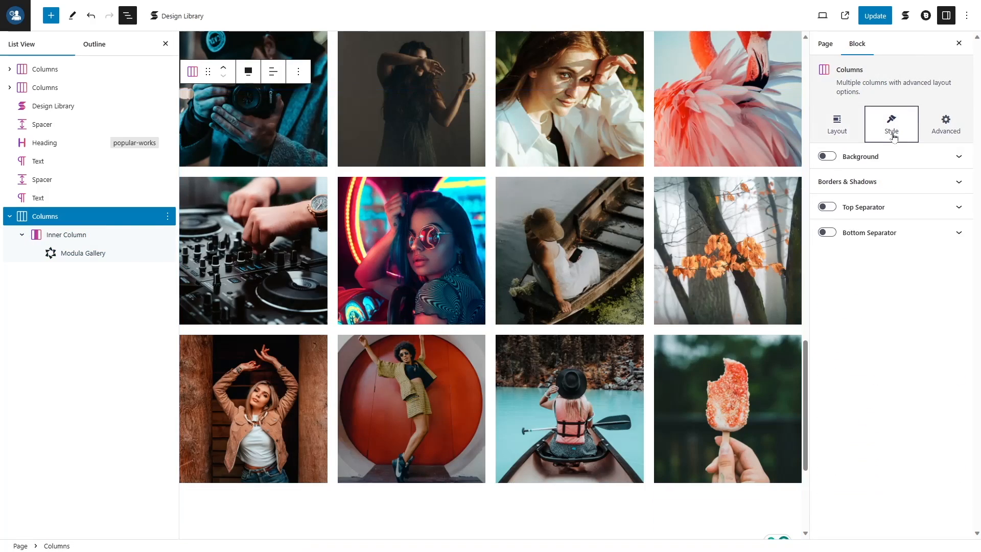
pyautogui.click(907, 158)
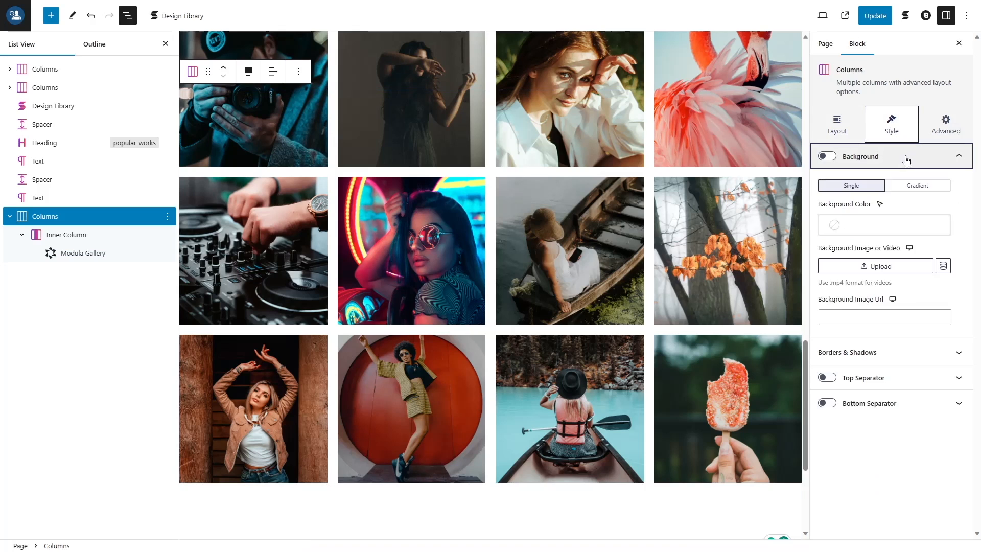
pyautogui.click(870, 233)
pyautogui.click(735, 414)
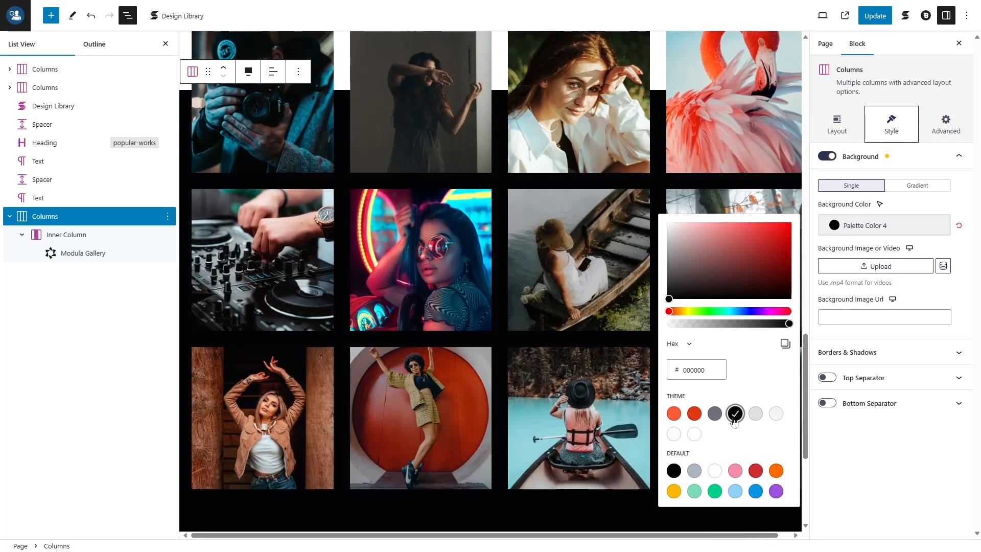
pyautogui.click(874, 16)
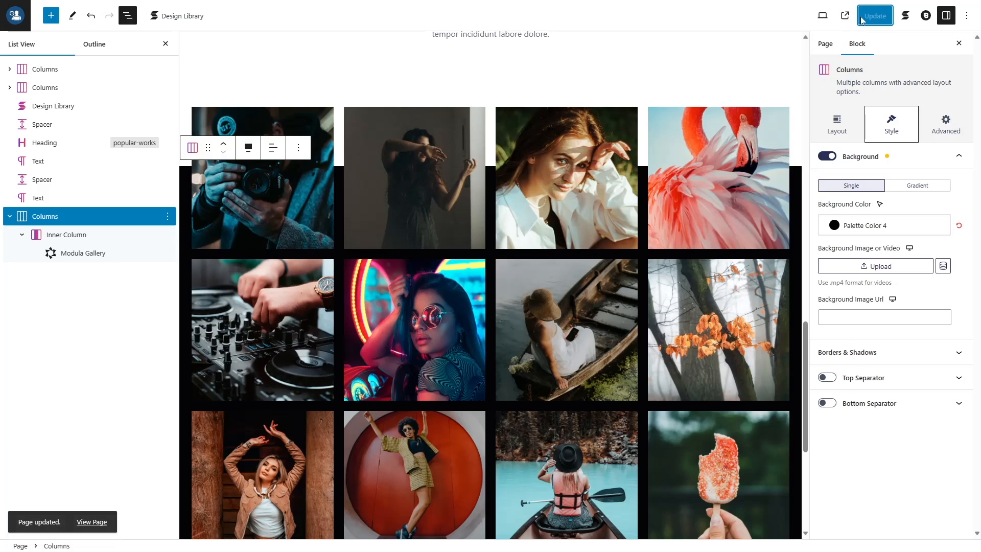
# View the published home page and check the Popular Works gallery against its black background
pyautogui.click(92, 521)
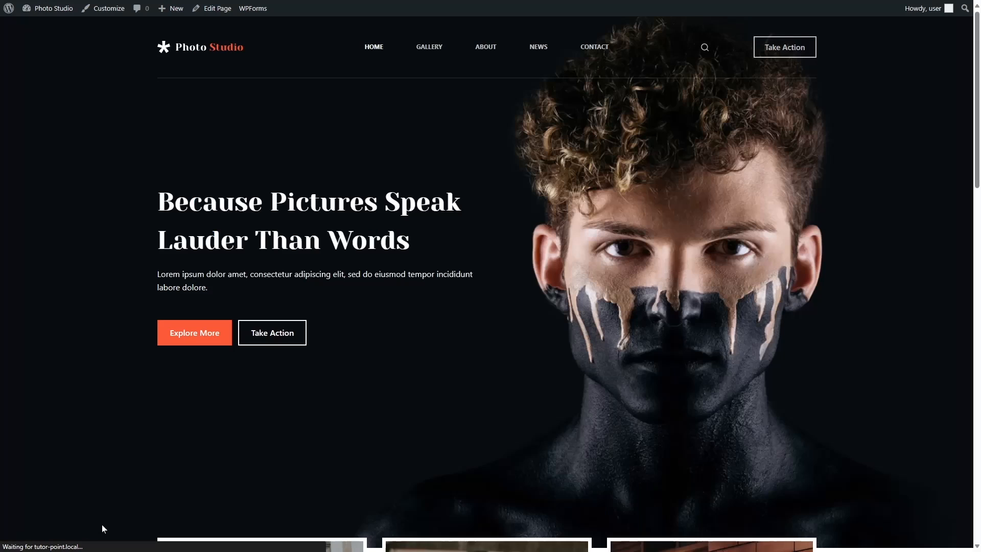
pyautogui.scroll(-15, 330, 354)
pyautogui.scroll(-10, 330, 356)
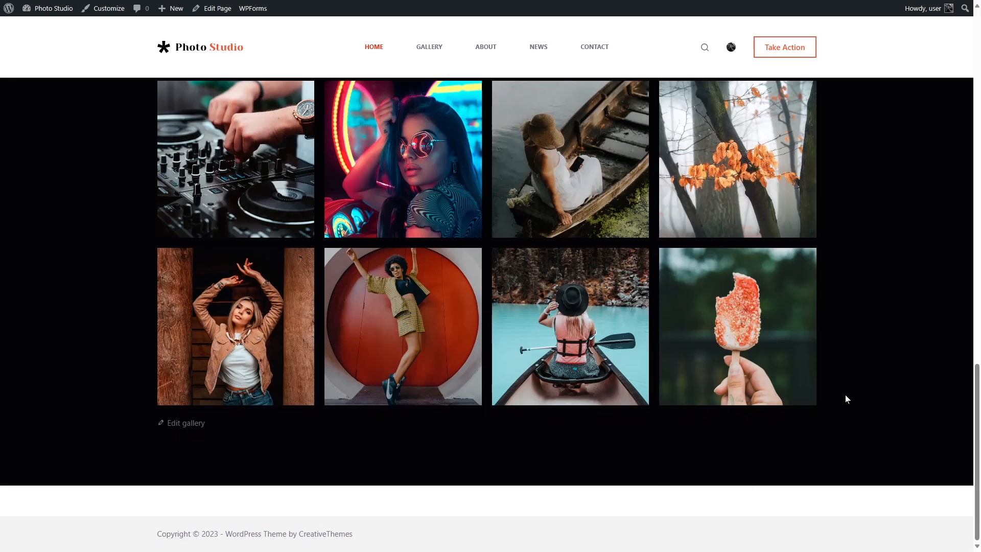
pyautogui.scroll(8, 846, 399)
pyautogui.scroll(-8, 832, 401)
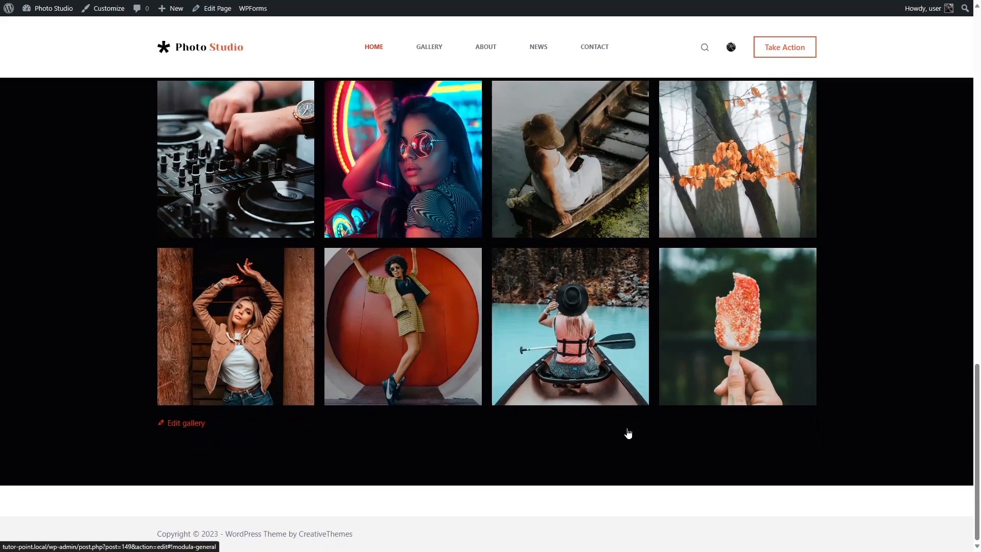
pyautogui.scroll(8, 628, 433)
pyautogui.scroll(-8, 586, 334)
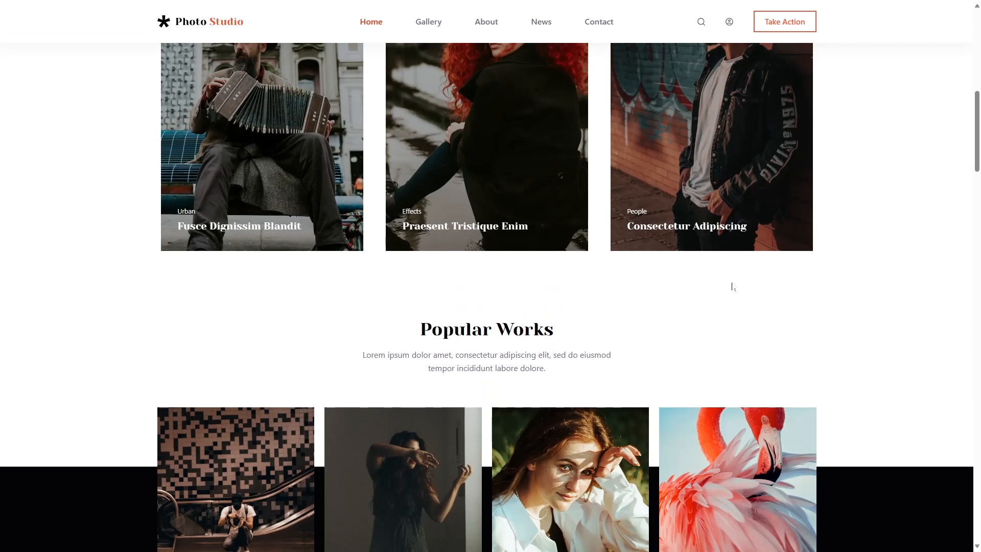
# Examine the Popular Works section and the section below it on the reference demo site
pyautogui.scroll(-8, 733, 285)
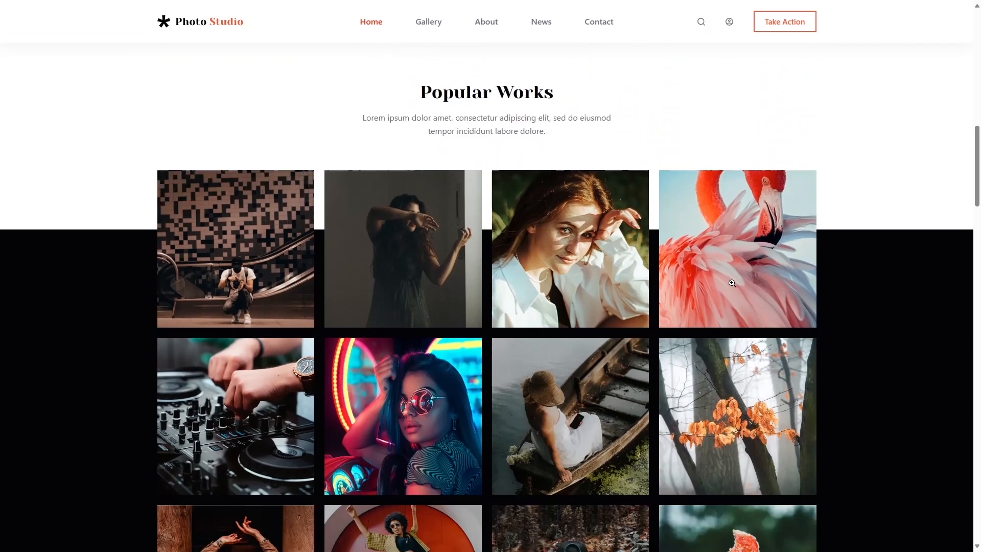
pyautogui.scroll(-3, 733, 284)
pyautogui.scroll(-1, 747, 294)
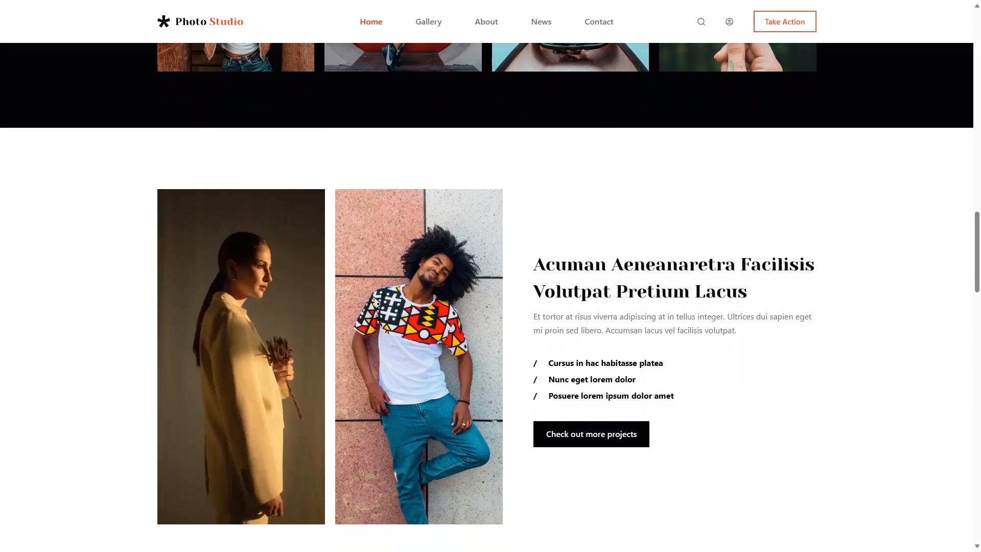
# Compare the two-image text section below the demo's gallery with the end of the published home page
pyautogui.scroll(4, 265, 95)
pyautogui.scroll(-4, 547, 300)
pyautogui.scroll(4, 593, 245)
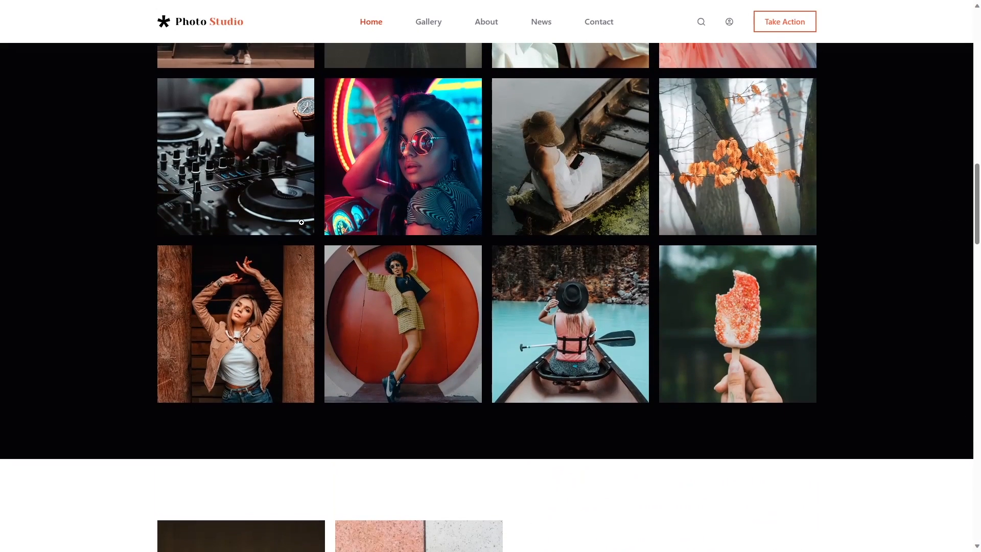
pyautogui.scroll(-4, 592, 244)
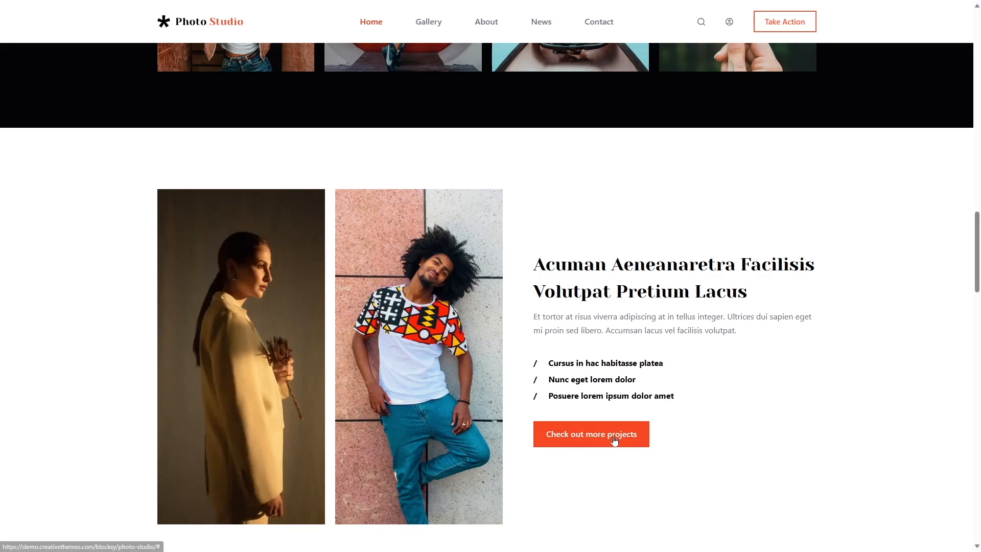
pyautogui.scroll(-2, 611, 424)
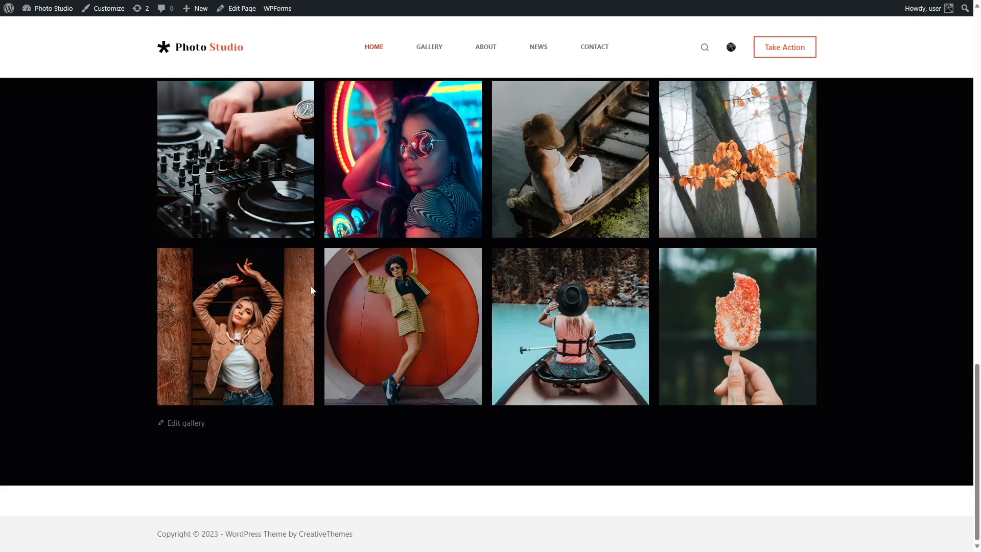
pyautogui.scroll(10, 645, 387)
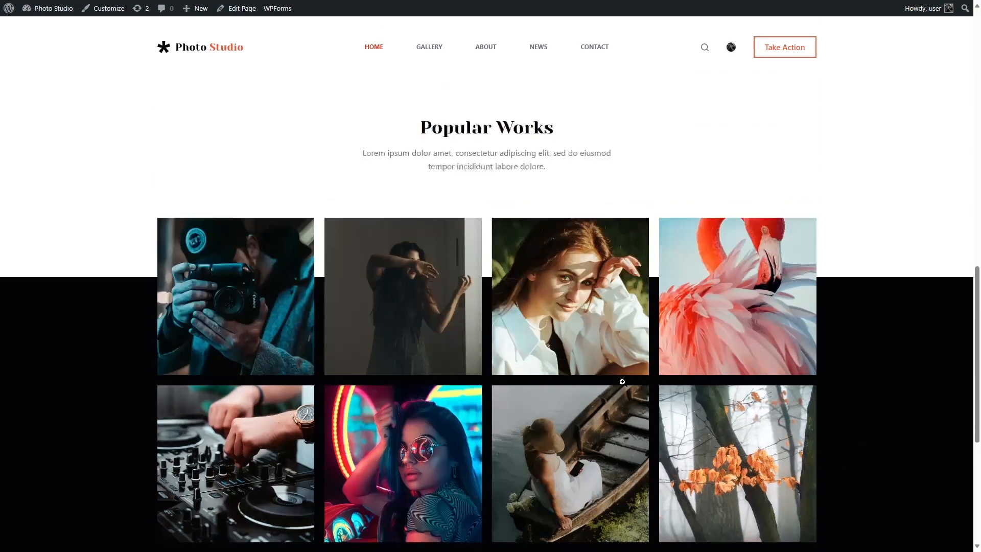
pyautogui.scroll(-10, 628, 385)
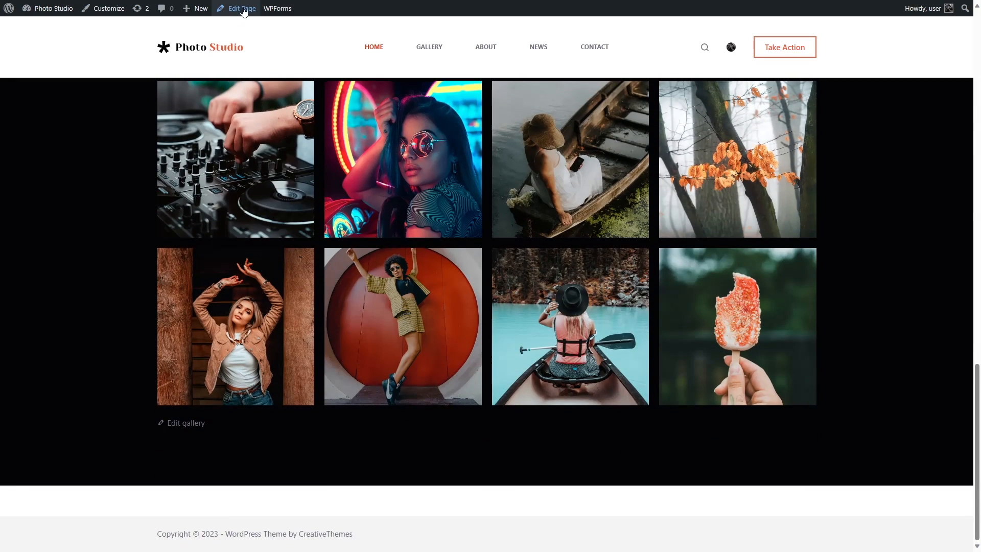
# Open the page for editing and add a 120 px high Spacer block below the black gallery section
pyautogui.scroll(-15, 560, 340)
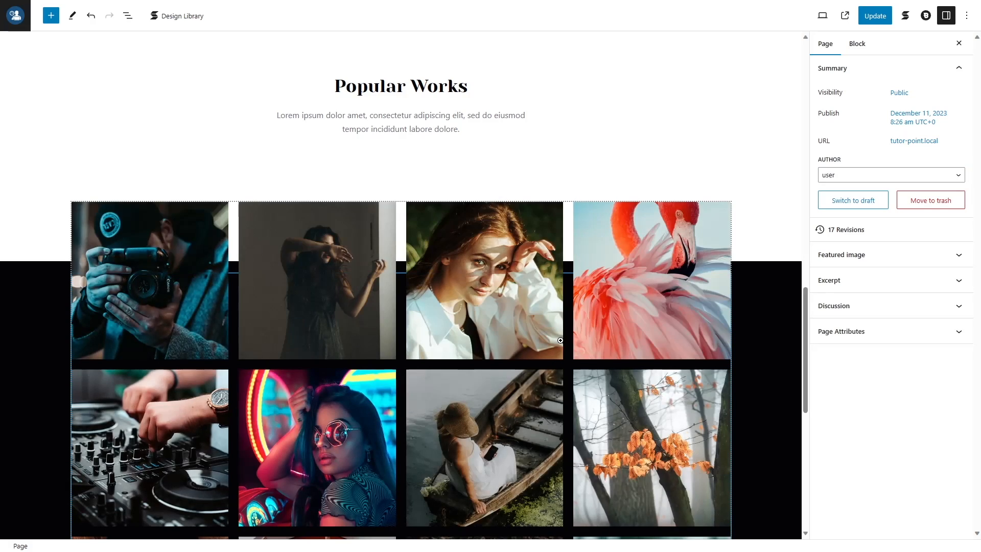
pyautogui.scroll(-9, 560, 340)
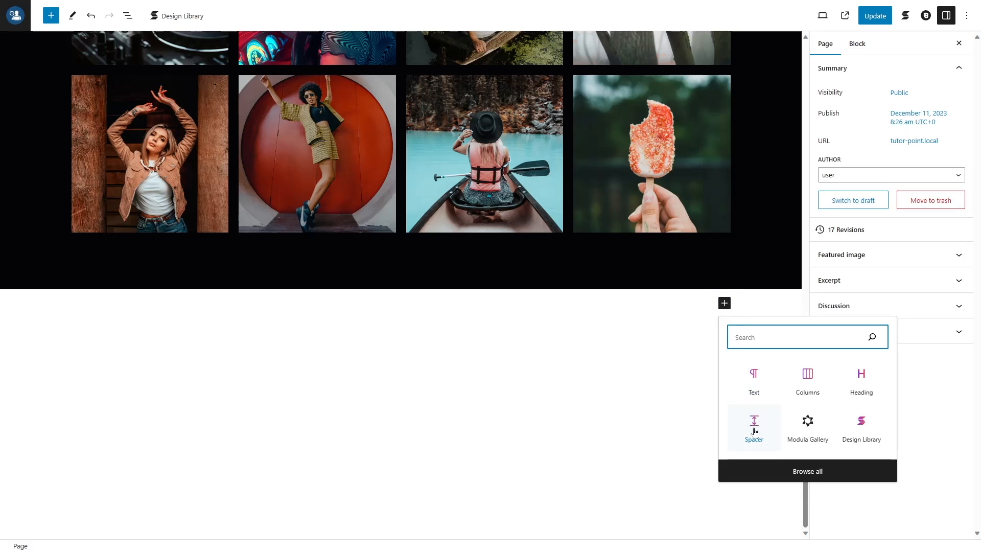
pyautogui.click(751, 424)
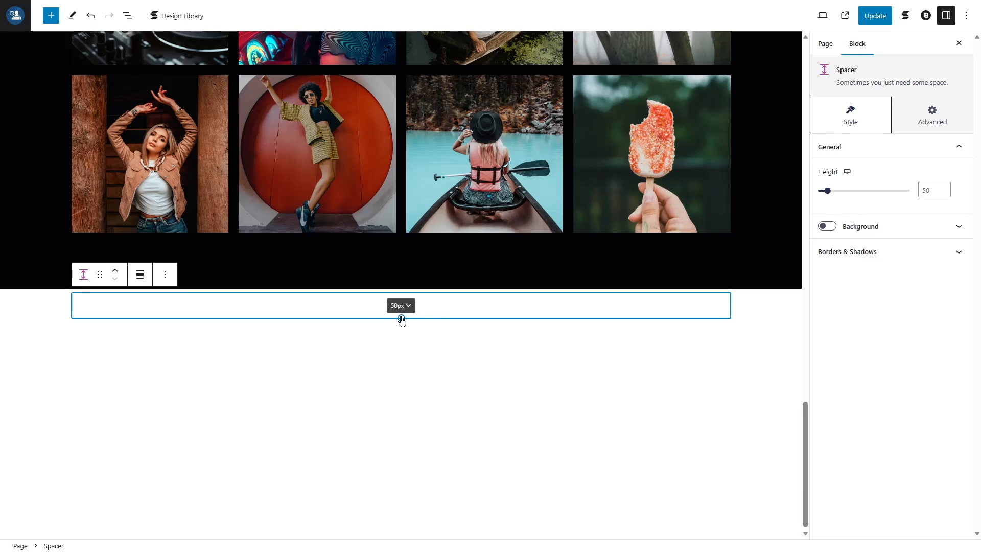
pyautogui.moveTo(402, 319); pyautogui.dragTo(401, 353)
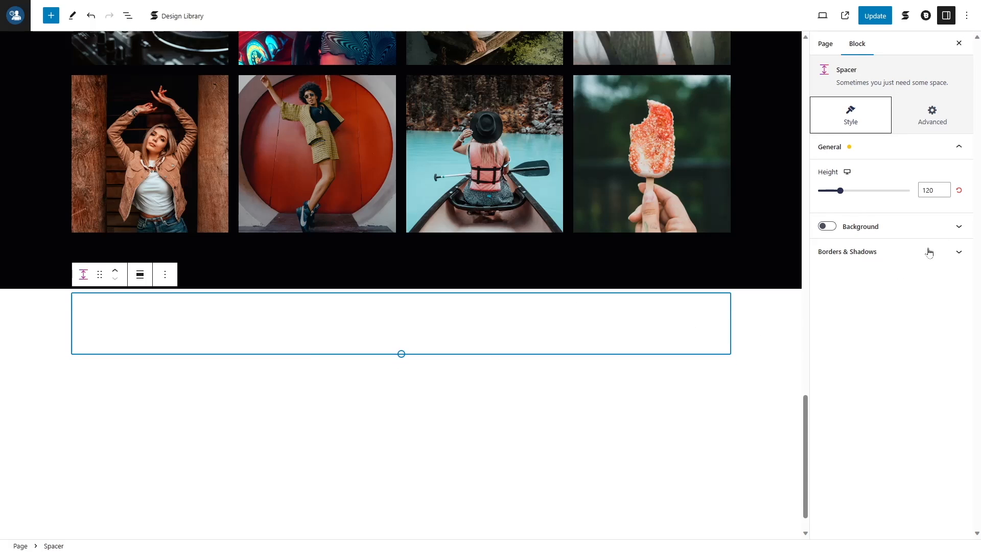
# Set the new bottom Spacer's height to 70 px for tablet and return to the desktop view
pyautogui.click(847, 187)
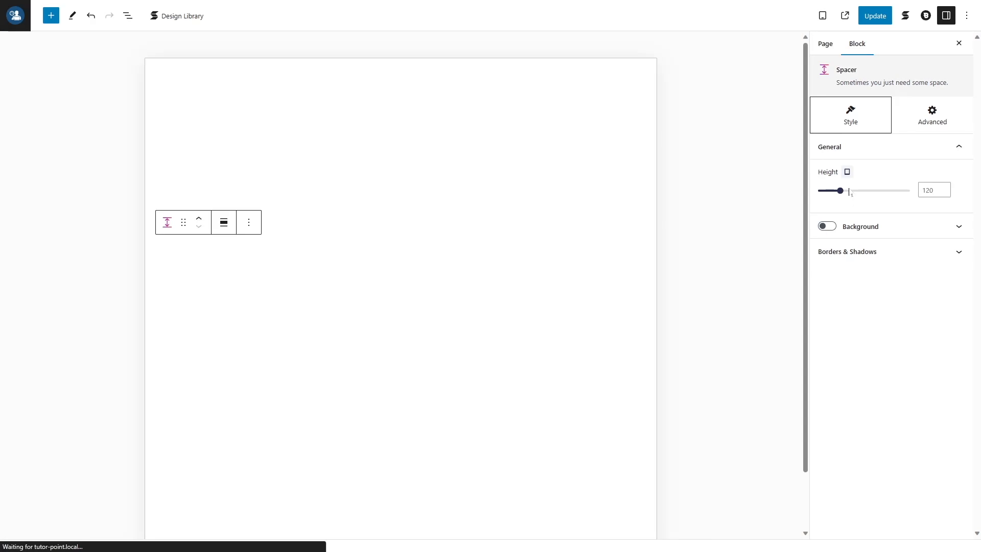
pyautogui.moveTo(595, 174); pyautogui.dragTo(608, 537)
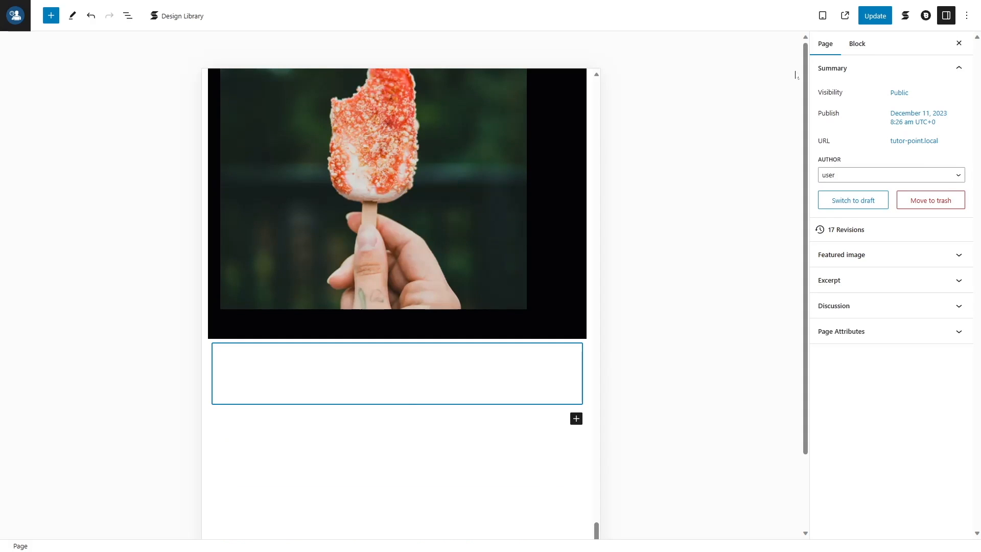
pyautogui.click(128, 15)
pyautogui.click(62, 236)
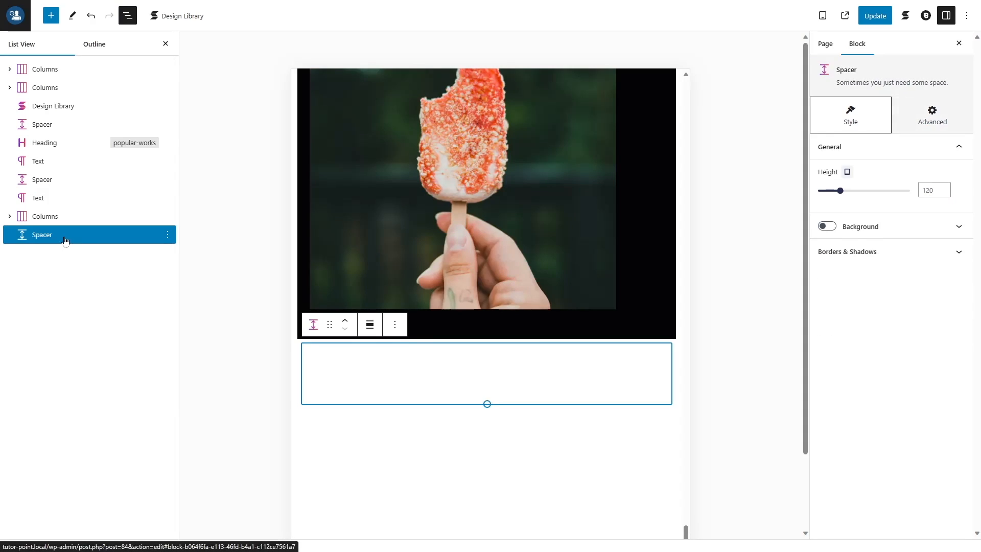
pyautogui.click(937, 188)
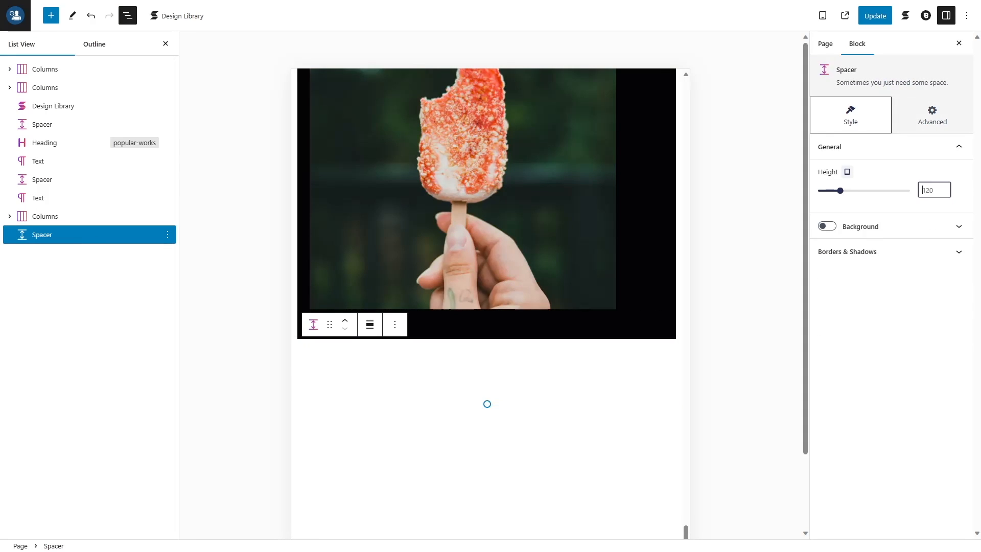
pyautogui.write('70')
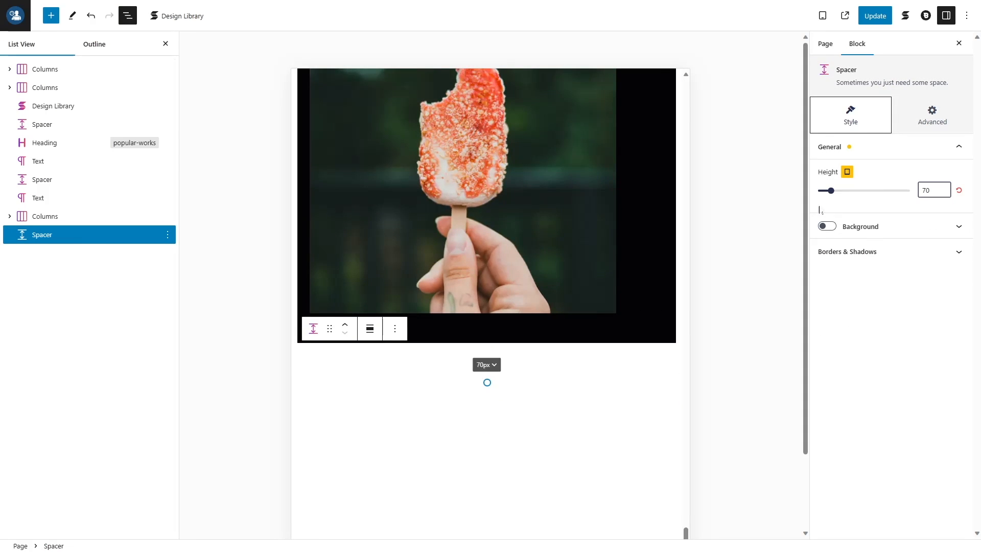
pyautogui.click(847, 171)
pyautogui.click(847, 161)
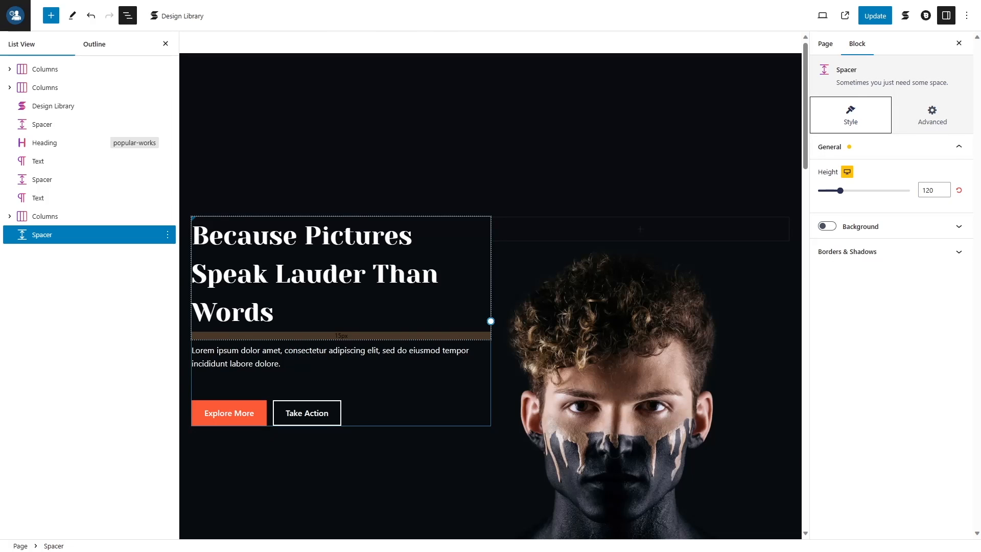
# Add a Columns block with the 50 / 50 variation below the last Spacer
pyautogui.moveTo(811, 119); pyautogui.dragTo(811, 470)
pyautogui.click(219, 344)
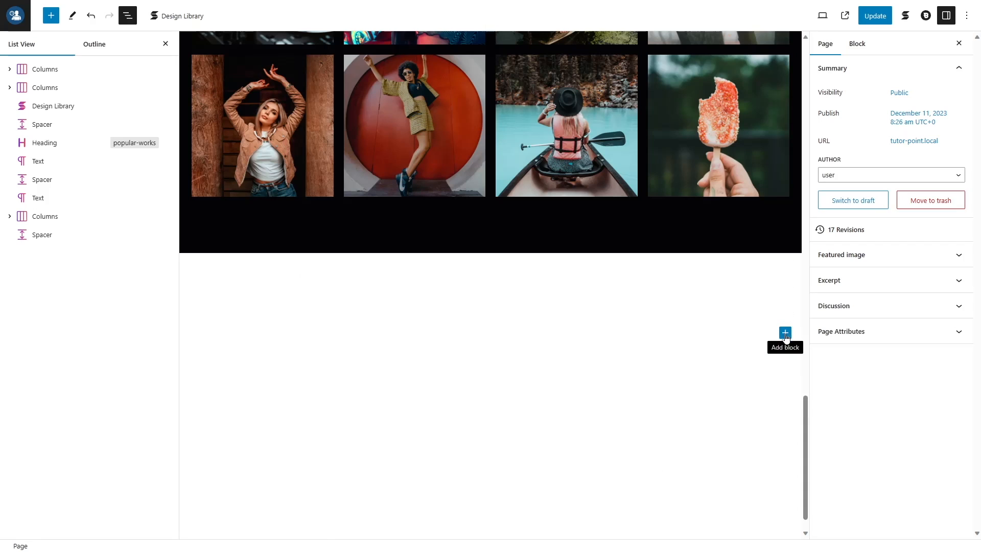
pyautogui.click(786, 333)
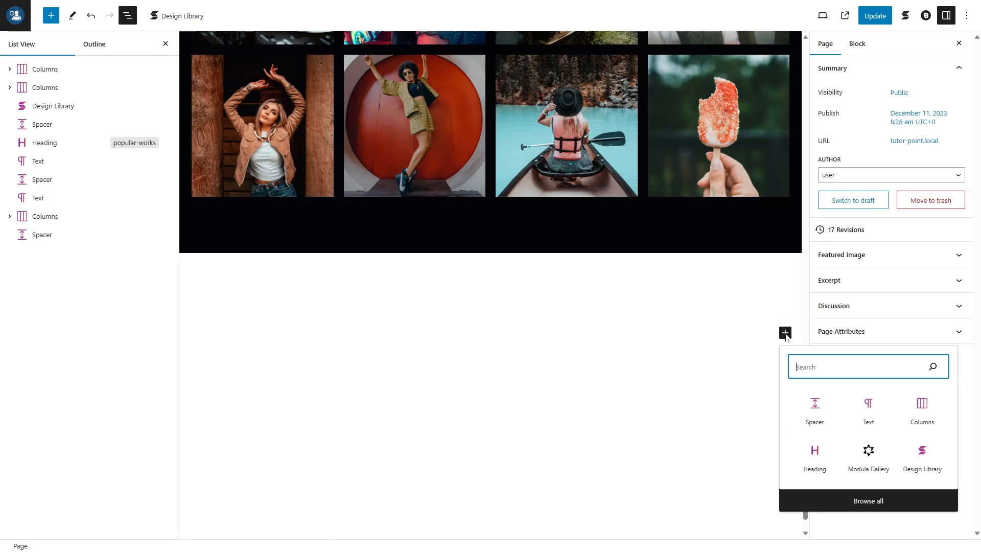
pyautogui.click(922, 409)
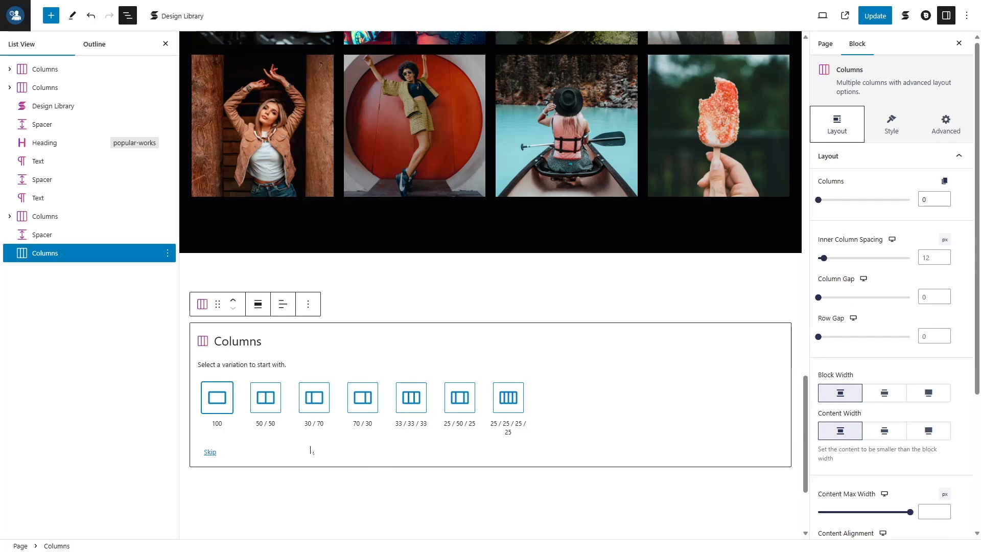
pyautogui.click(265, 405)
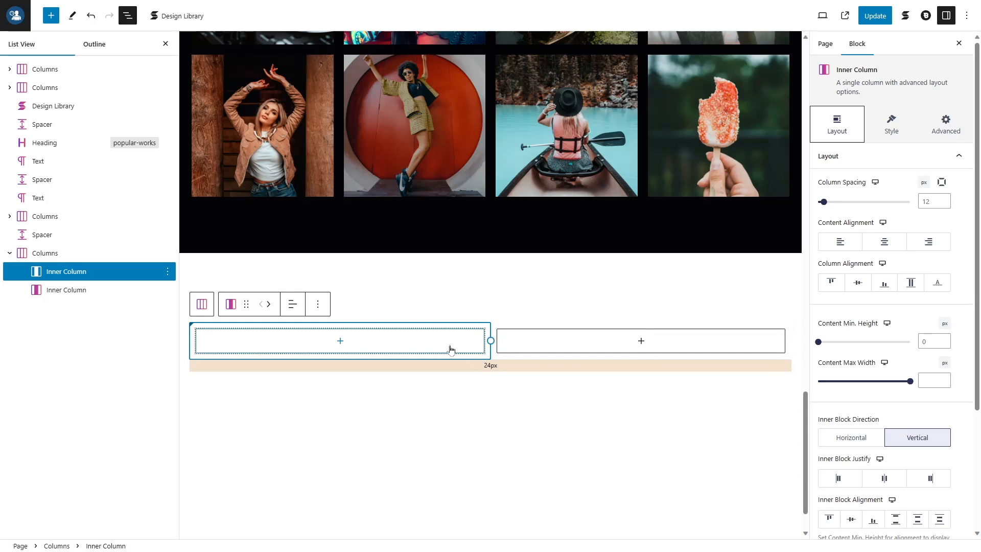
# Set the new Columns block's column widths to 55 and 45 and its column gap to 60
pyautogui.click(60, 253)
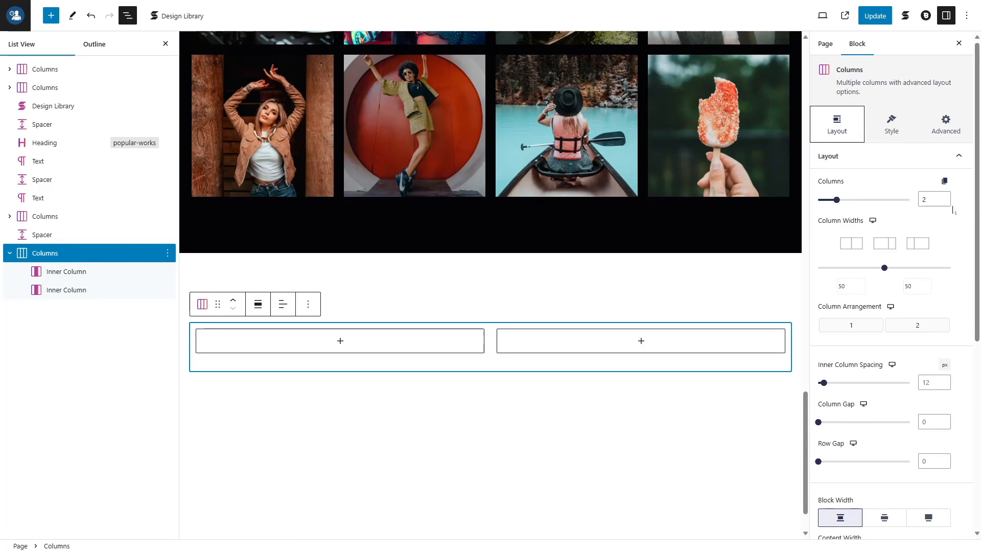
pyautogui.click(848, 286)
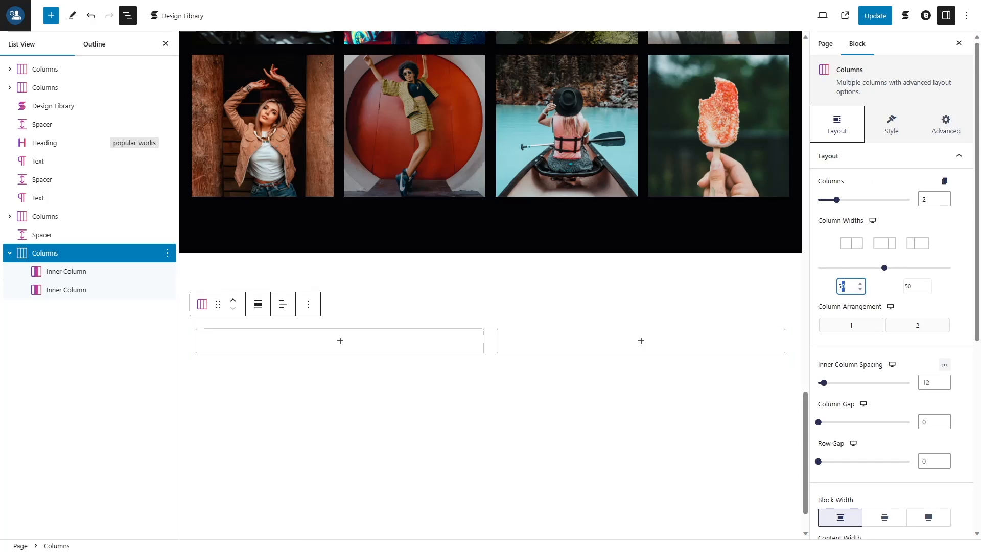
pyautogui.write('5')
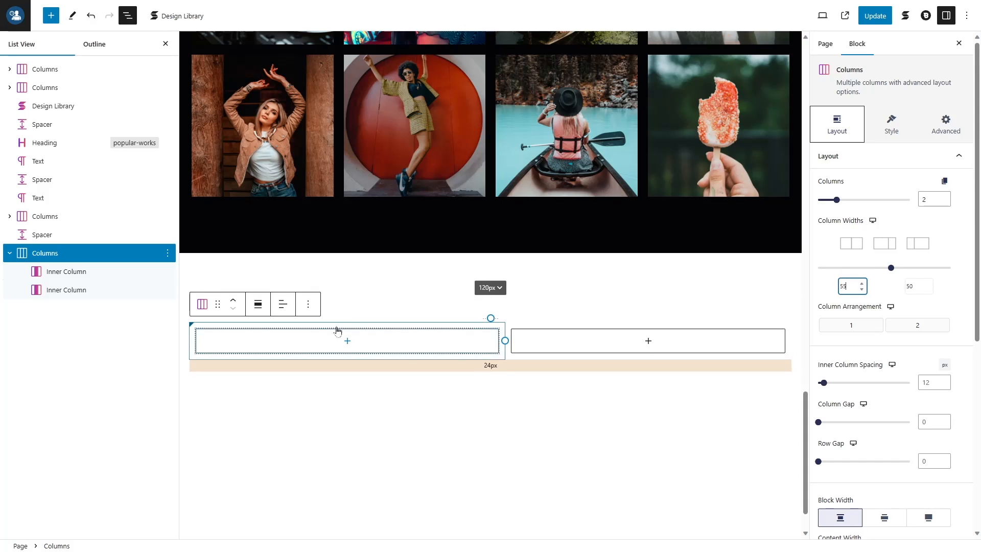
pyautogui.moveTo(912, 286); pyautogui.dragTo(906, 290)
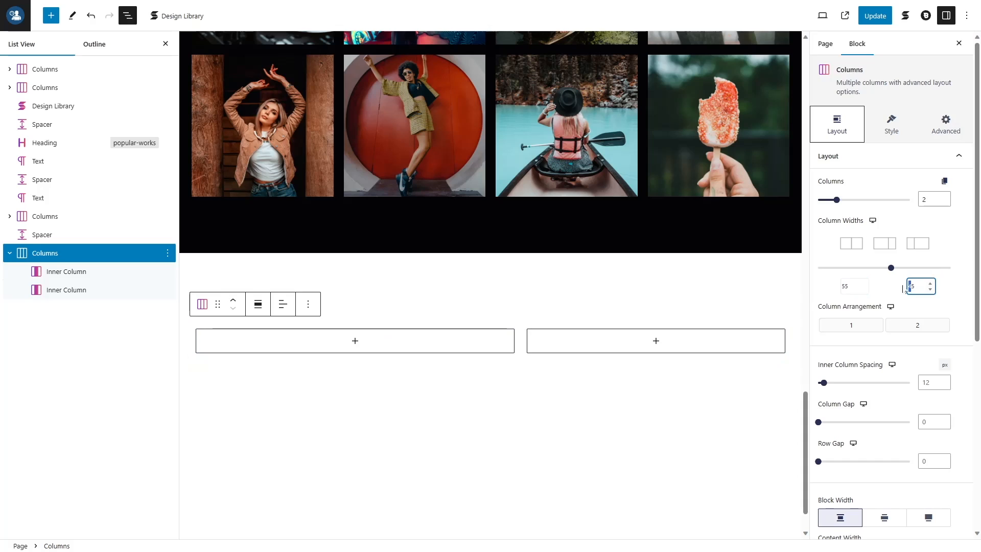
pyautogui.click(939, 302)
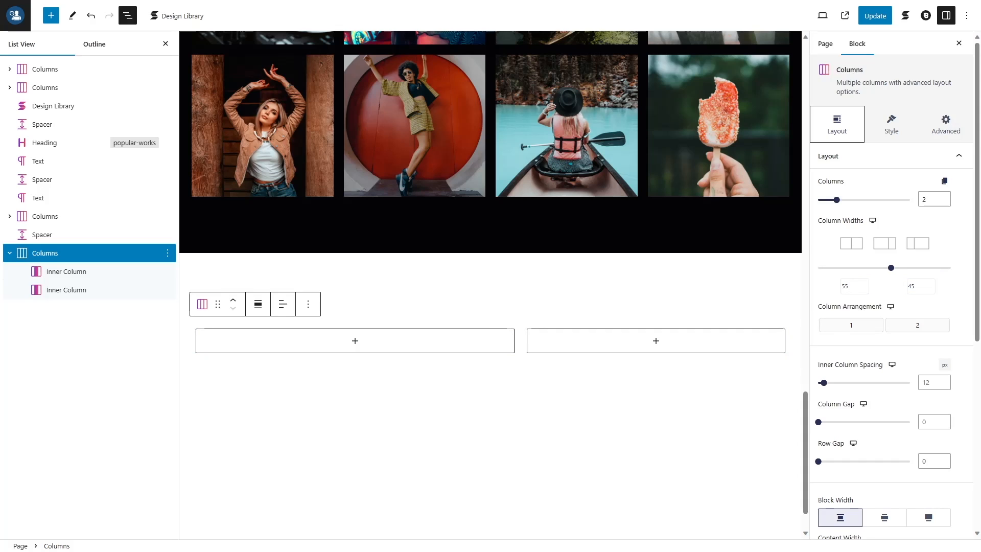
pyautogui.click(925, 422)
pyautogui.write('60')
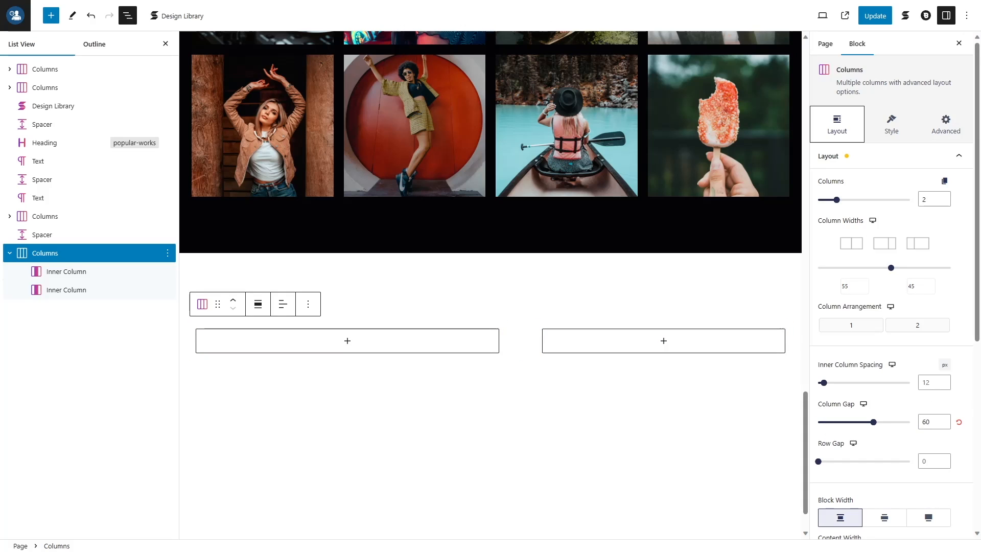
# Set the new Columns block's bottom margin to 0 px
pyautogui.scroll(-6, 892, 307)
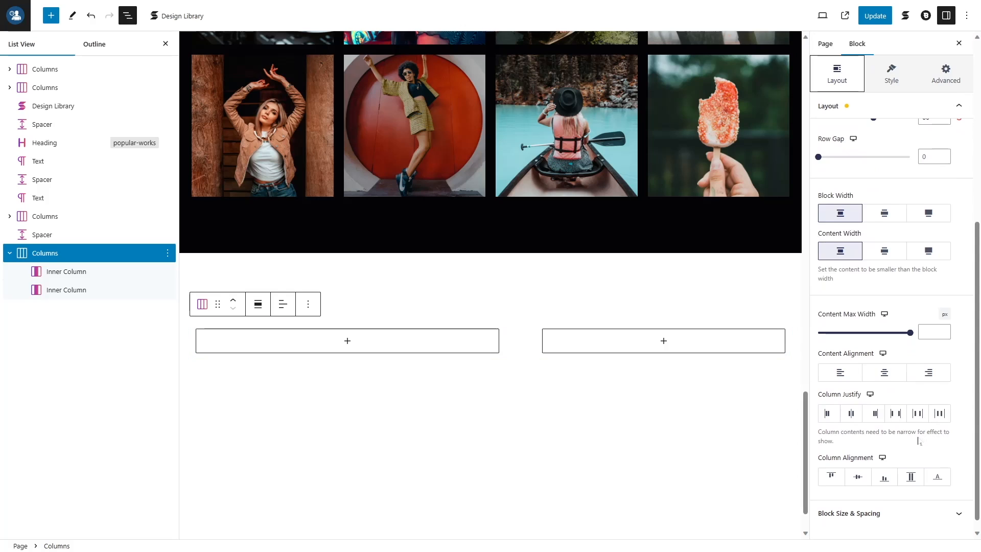
pyautogui.scroll(8, 899, 358)
pyautogui.click(873, 158)
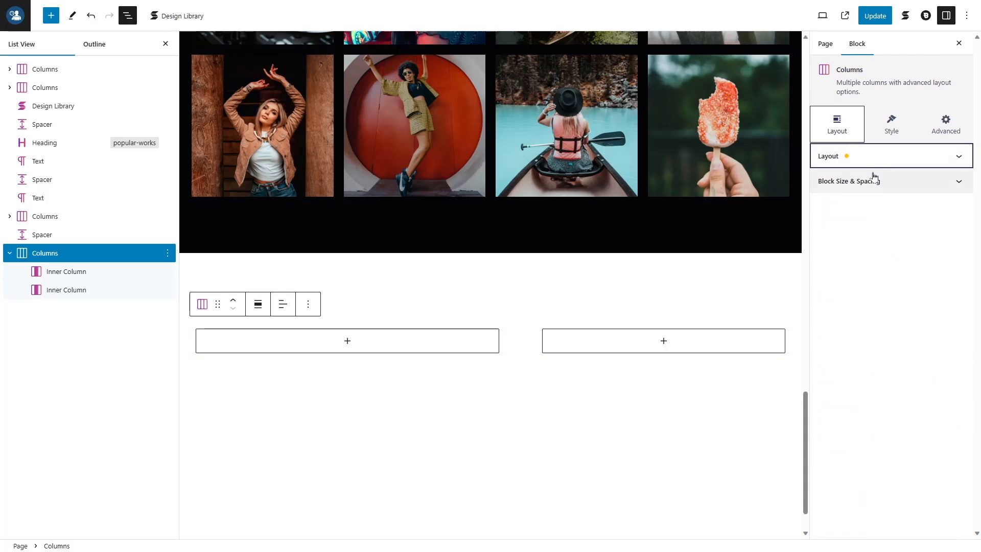
pyautogui.click(833, 184)
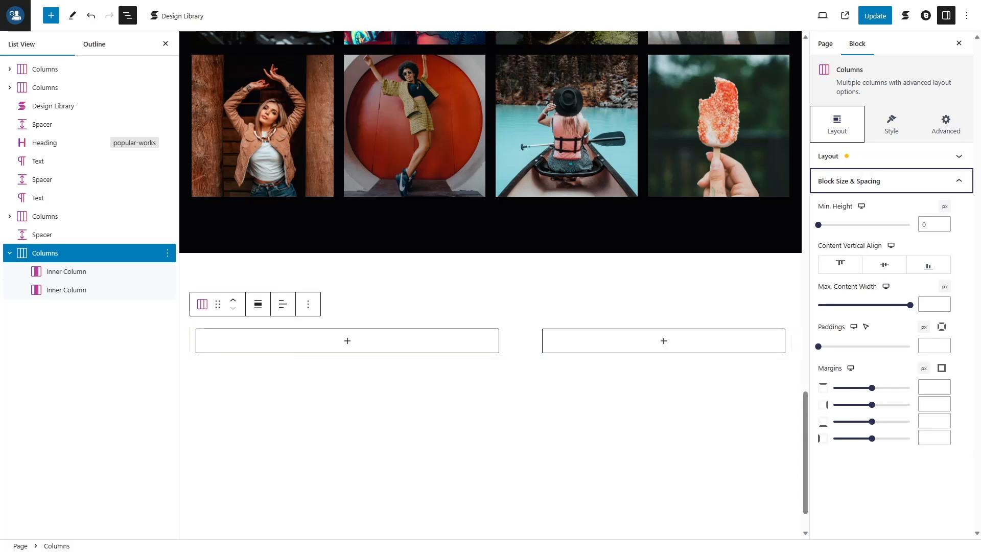
pyautogui.click(934, 420)
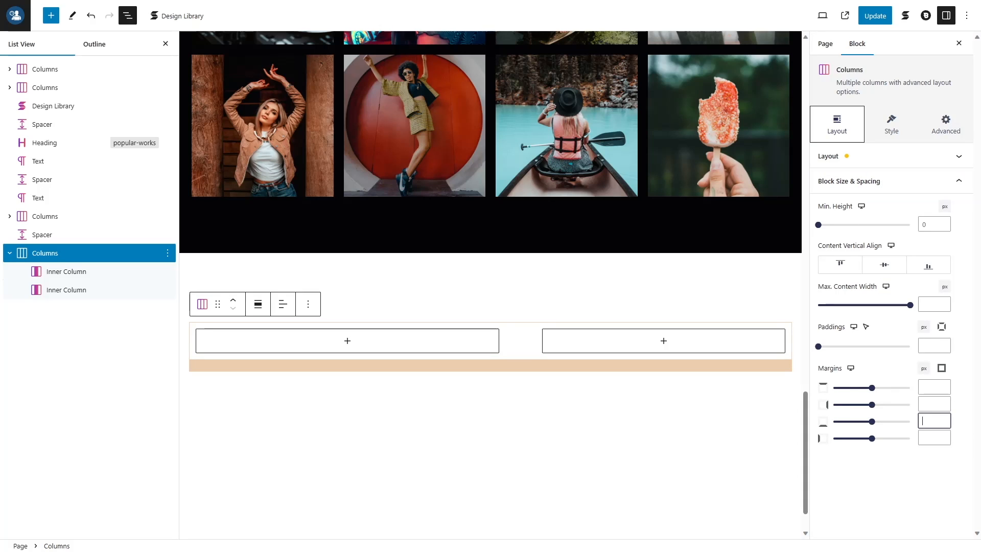
pyautogui.write('0')
pyautogui.click(858, 358)
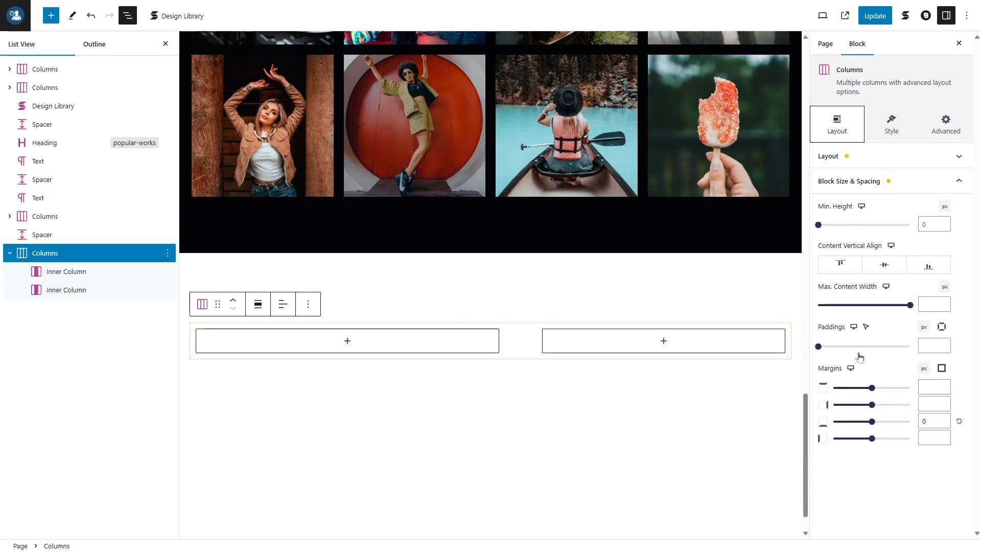
pyautogui.click(900, 190)
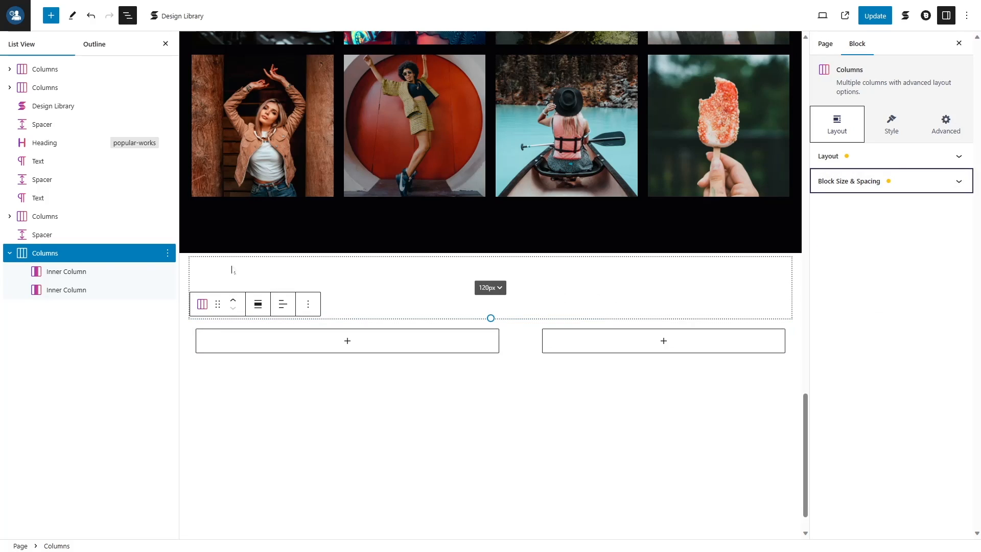
# Set the column spacing of the first Inner Column in the new Columns block to 0 px
pyautogui.click(101, 277)
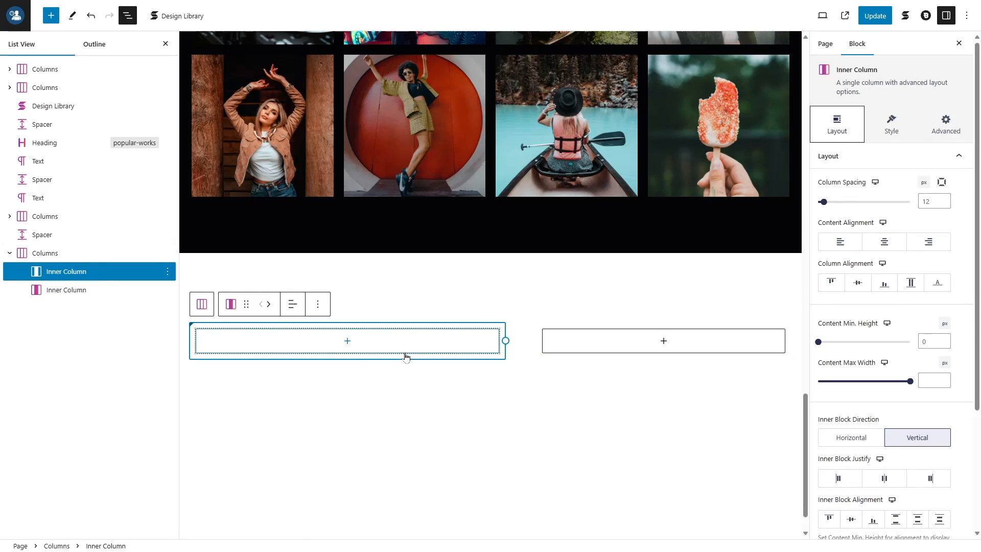
pyautogui.click(935, 159)
pyautogui.click(920, 158)
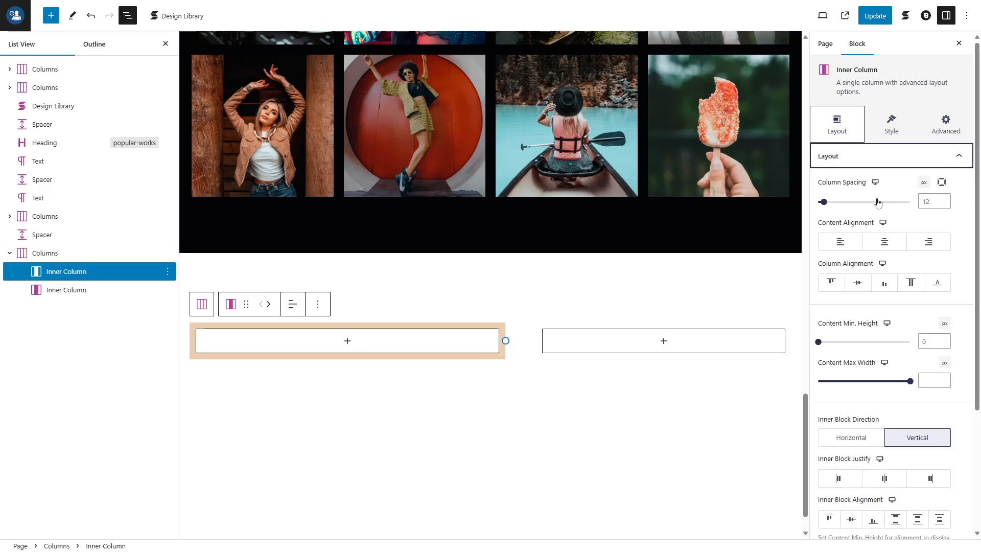
pyautogui.click(934, 201)
pyautogui.write('0')
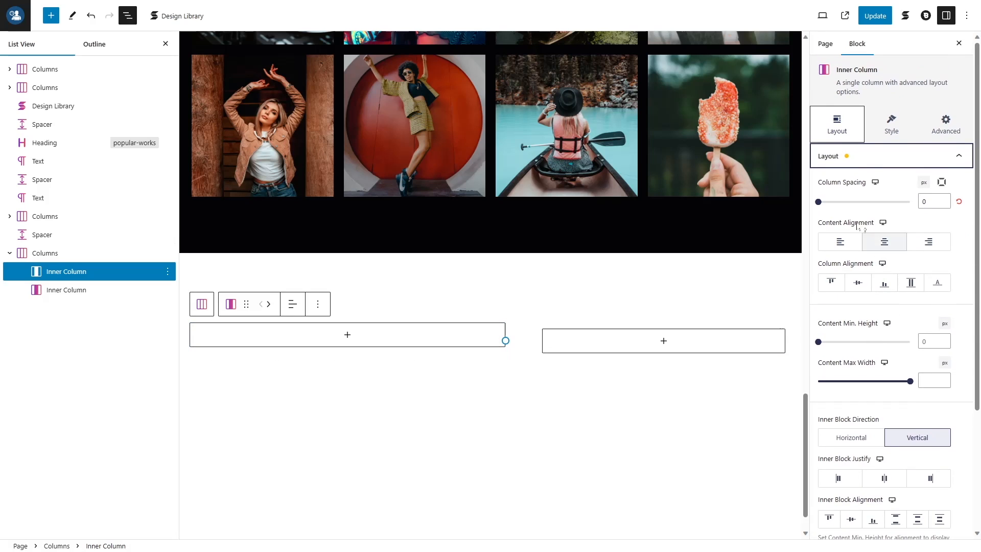
pyautogui.click(890, 160)
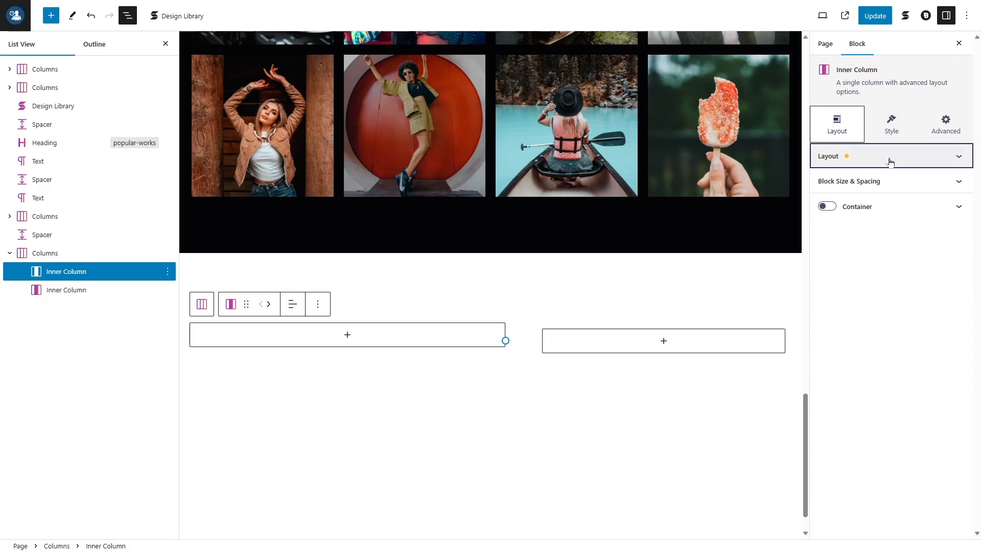
# Set the first Inner Column's bottom margin to 50 px for the tablet view, and return to the desktop view
pyautogui.click(863, 184)
pyautogui.click(934, 420)
pyautogui.click(851, 369)
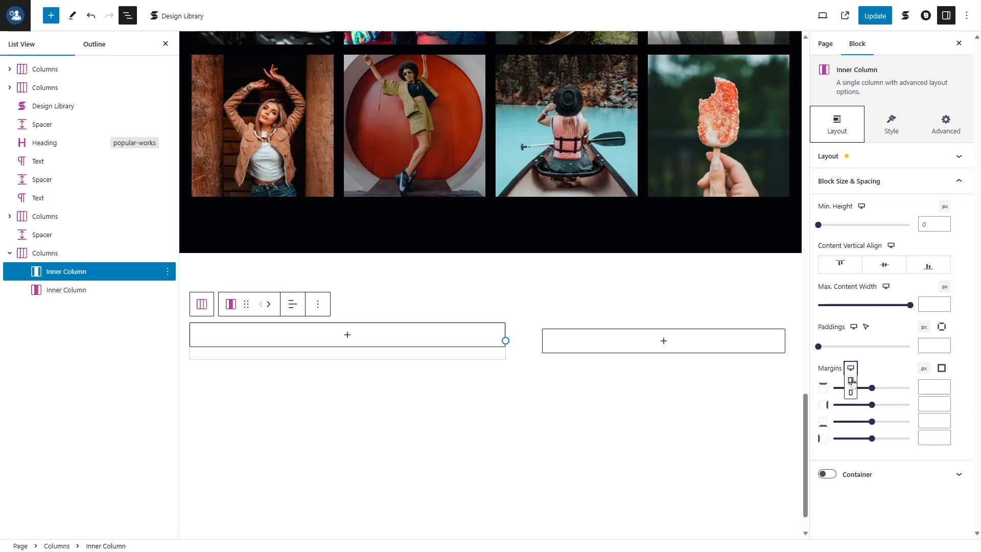
pyautogui.click(851, 384)
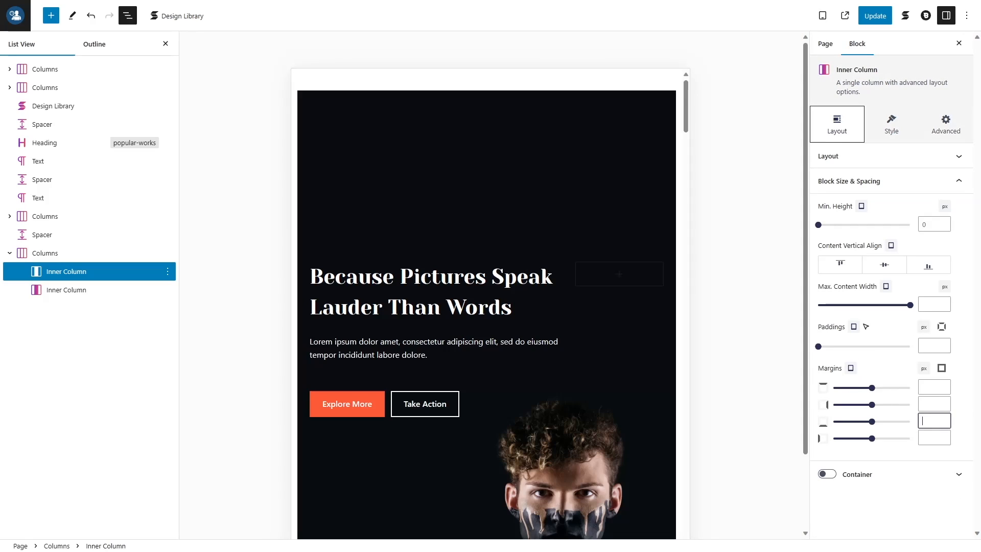
pyautogui.scroll(-15, 537, 329)
pyautogui.scroll(-10, 537, 327)
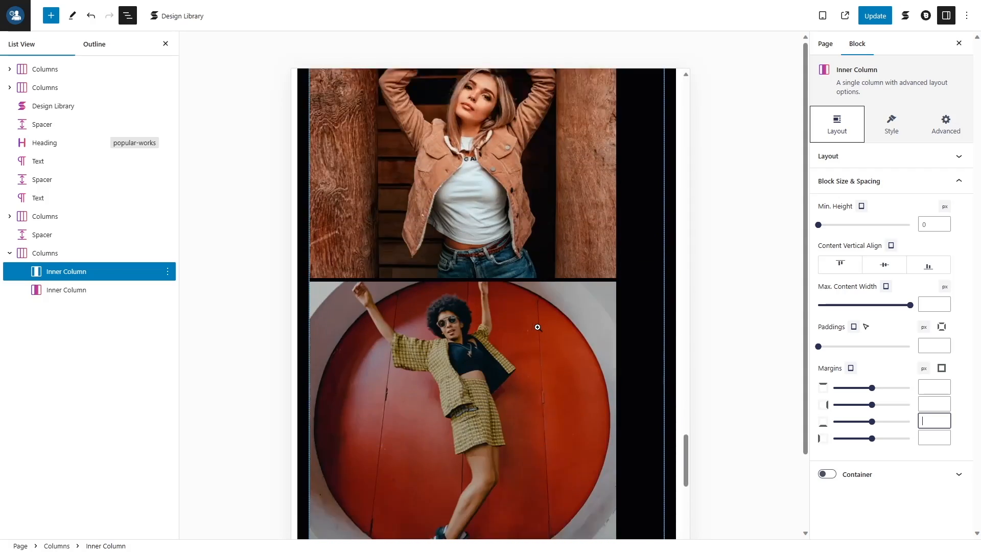
pyautogui.click(918, 421)
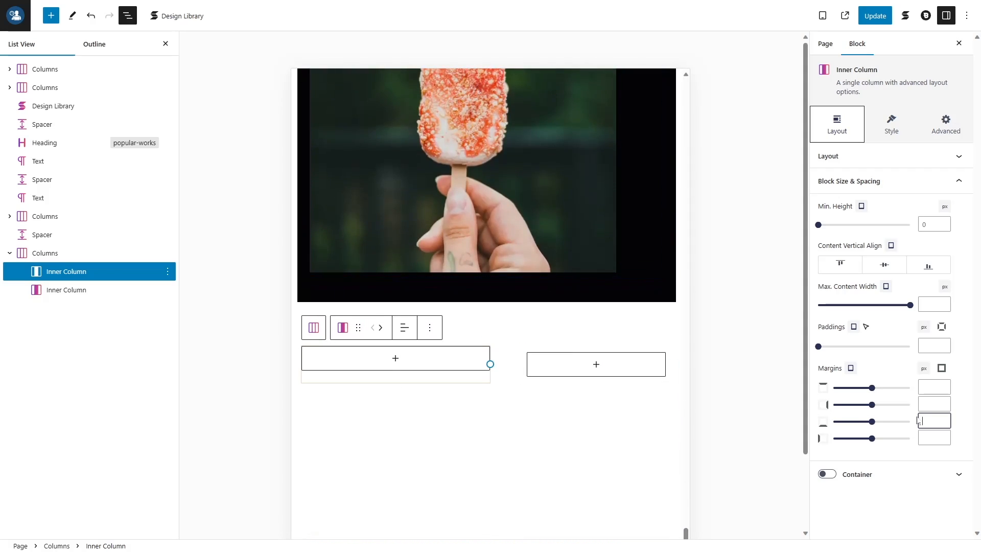
pyautogui.write('50')
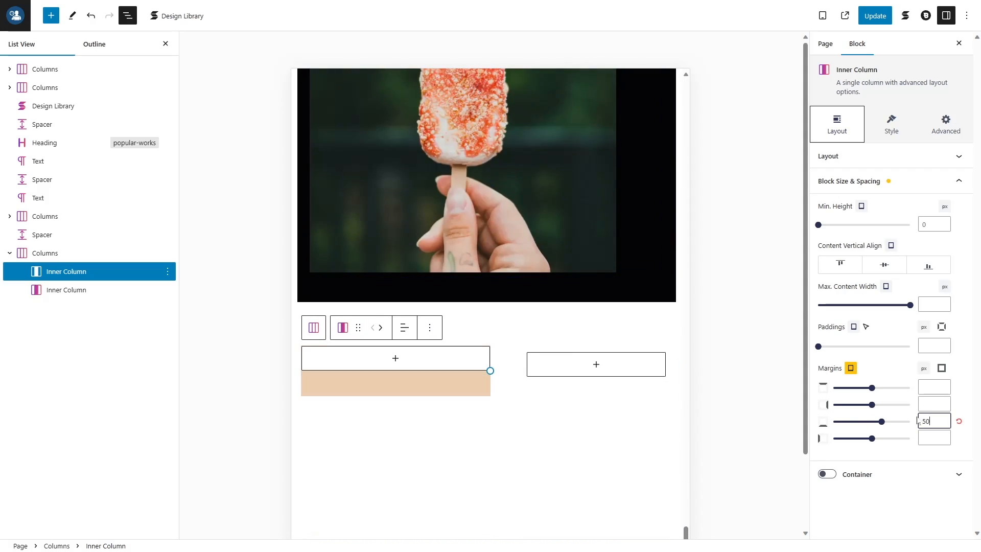
pyautogui.click(851, 354)
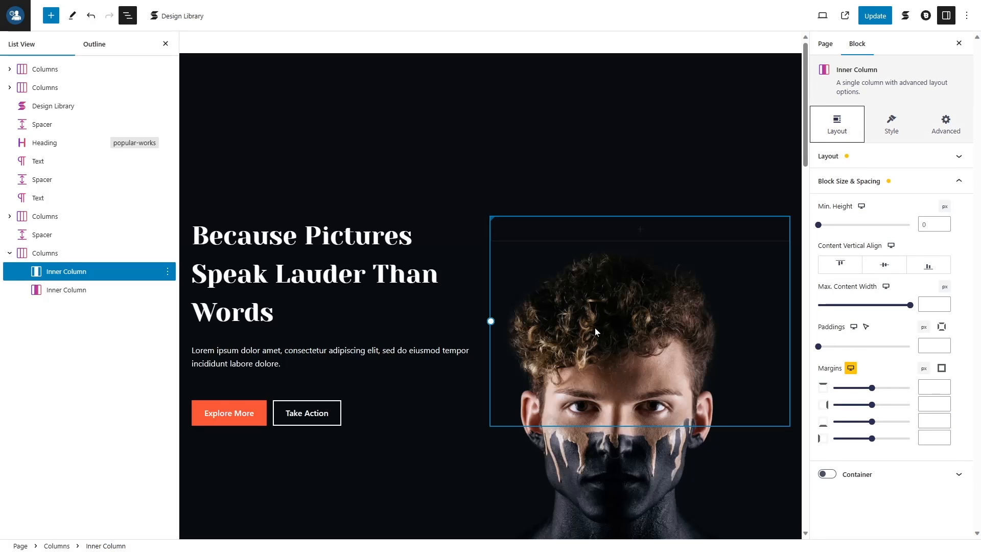
# Add a Modula Gallery block inside the first Inner Column of the new Columns block and update the page
pyautogui.scroll(-15, 594, 332)
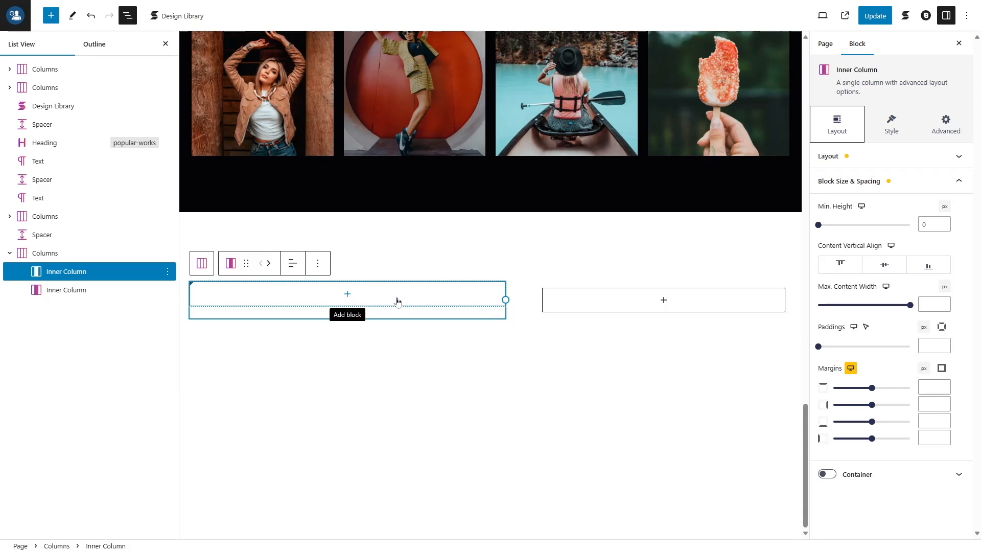
pyautogui.click(347, 295)
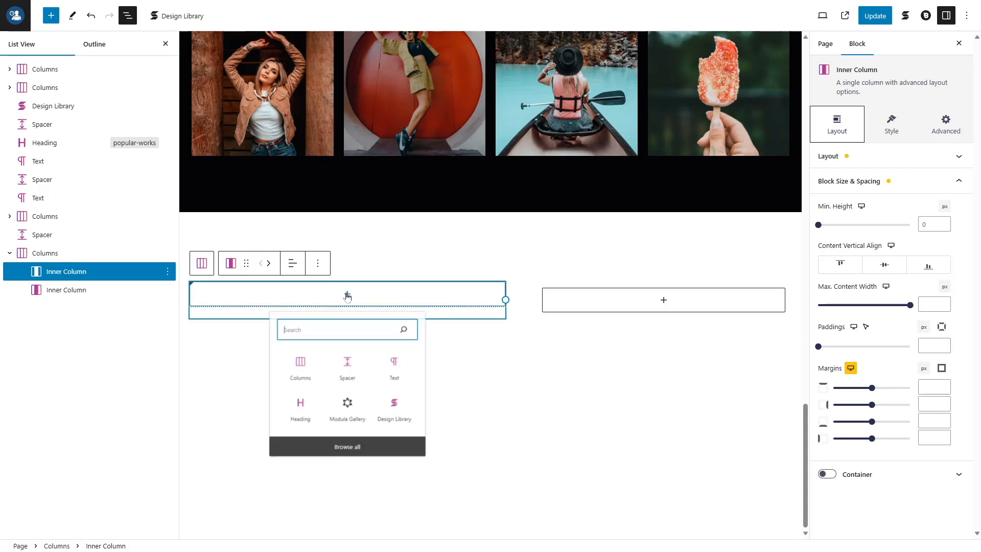
pyautogui.click(352, 431)
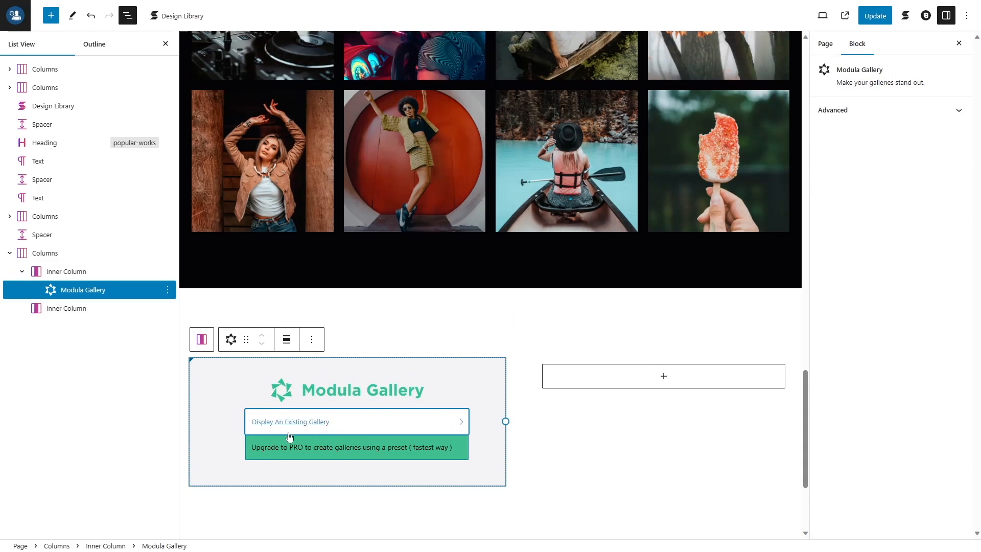
pyautogui.click(875, 20)
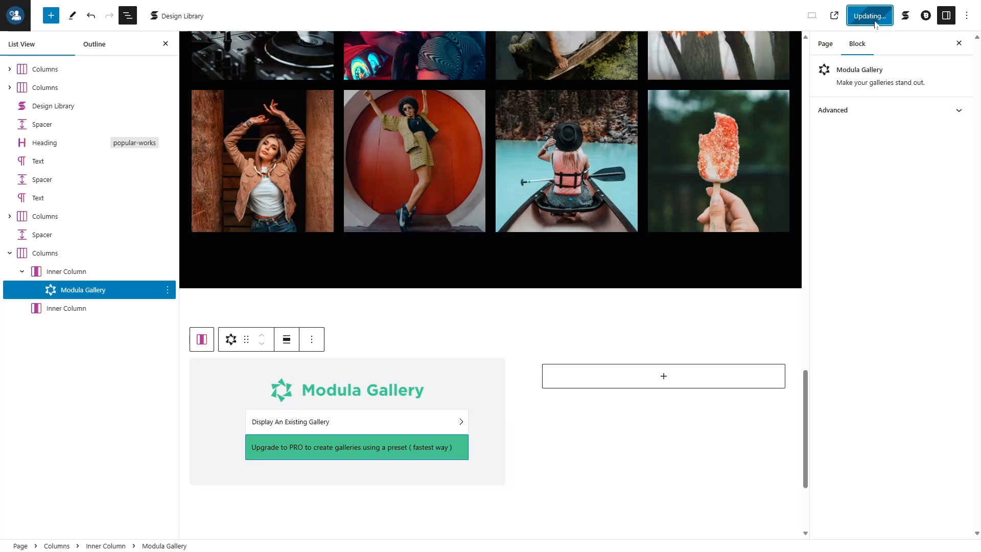
# Leave the page editor and create a new Modula gallery titled "Home Gallery 2"
pyautogui.click(15, 15)
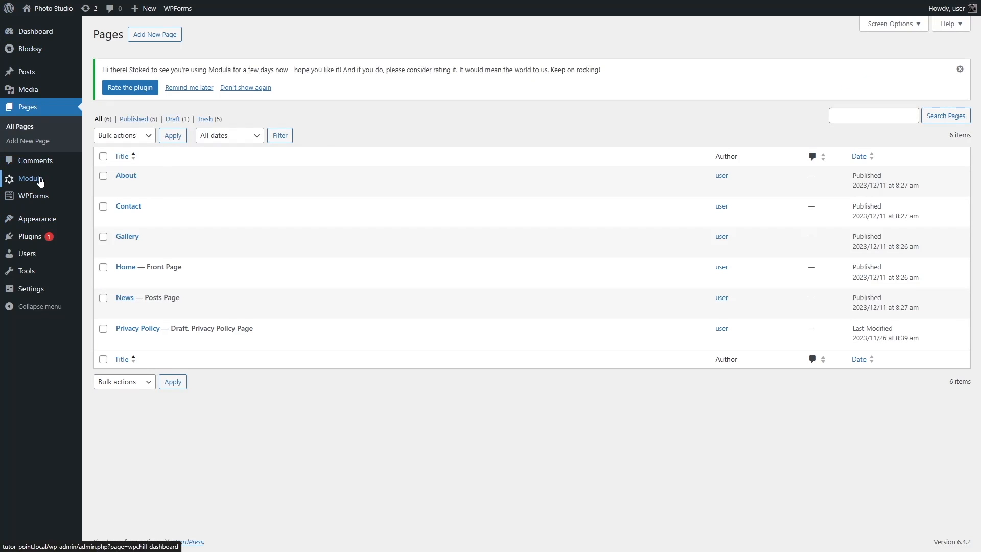
pyautogui.moveTo(30, 179)
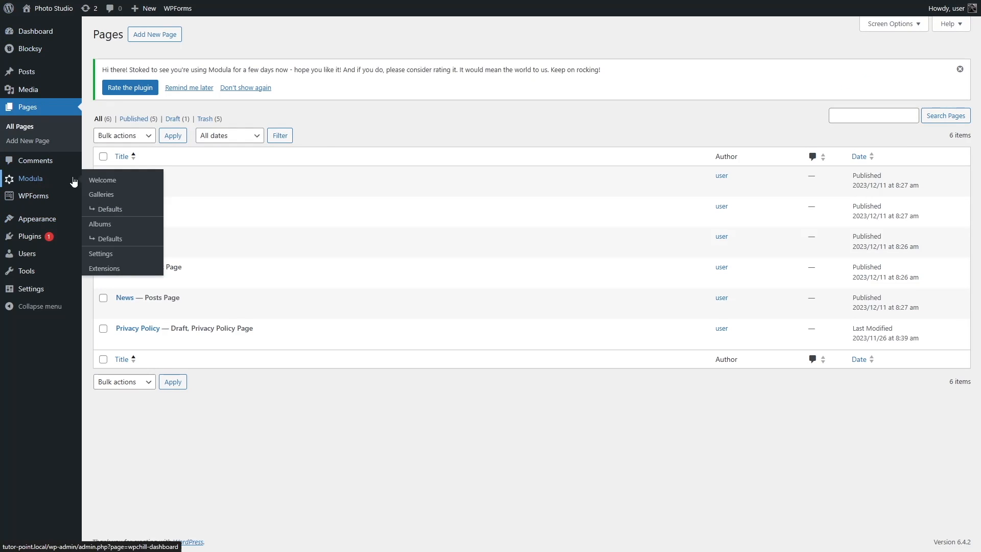
pyautogui.click(126, 196)
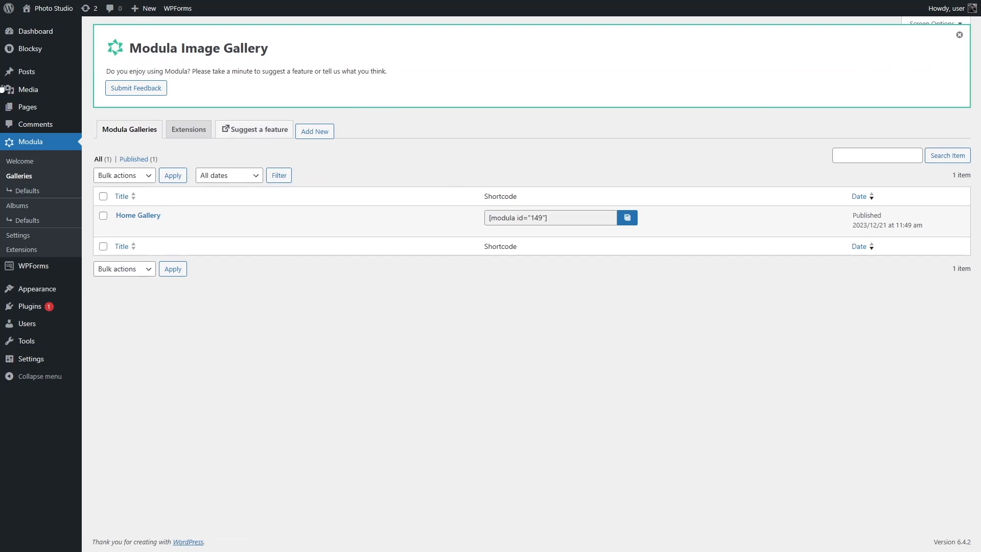
pyautogui.click(315, 131)
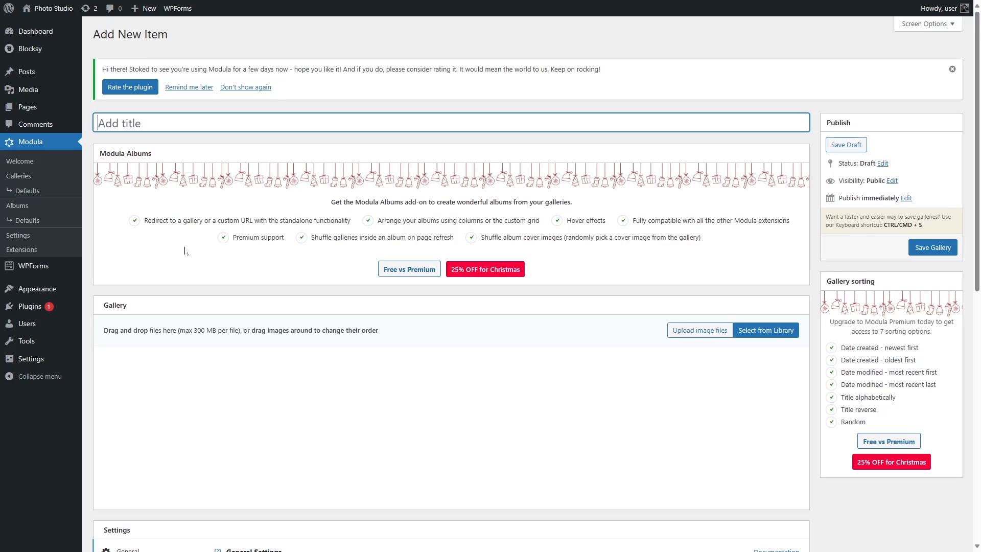
pyautogui.write('Home Gallery 2')
# Add the media library photos of the woman in a beige coat and the man in a patterned T-shirt to the gallery
pyautogui.scroll(-2, 685, 280)
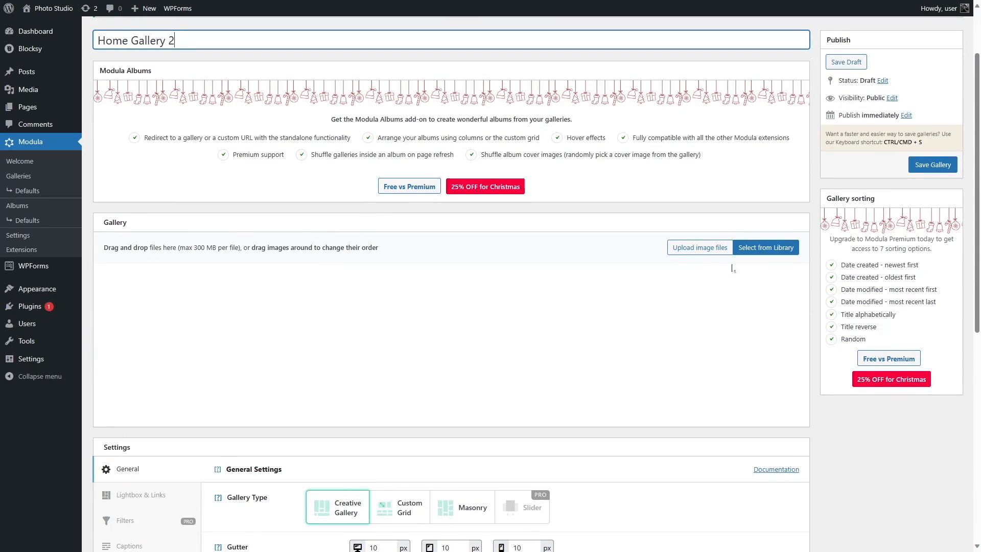
pyautogui.click(752, 253)
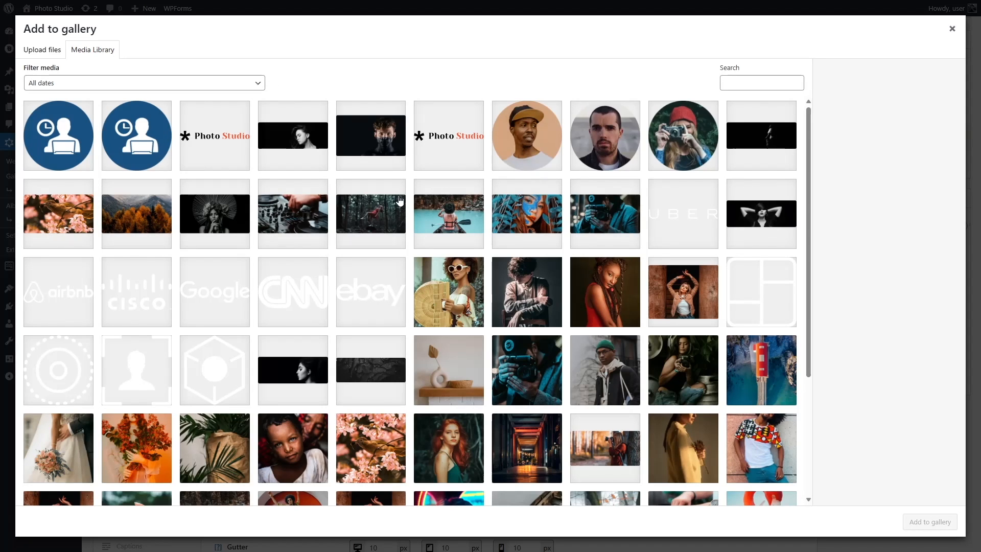
pyautogui.scroll(-1, 400, 201)
pyautogui.click(681, 394)
pyautogui.click(751, 394)
pyautogui.click(938, 522)
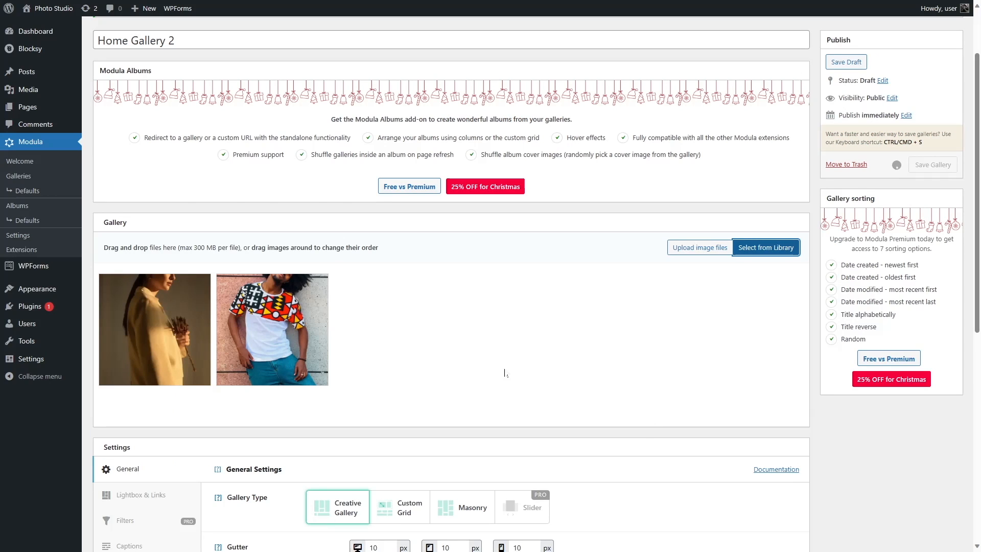
# Set the gallery type to Masonry with the column type Two Columns(2)
pyautogui.scroll(-5, 493, 347)
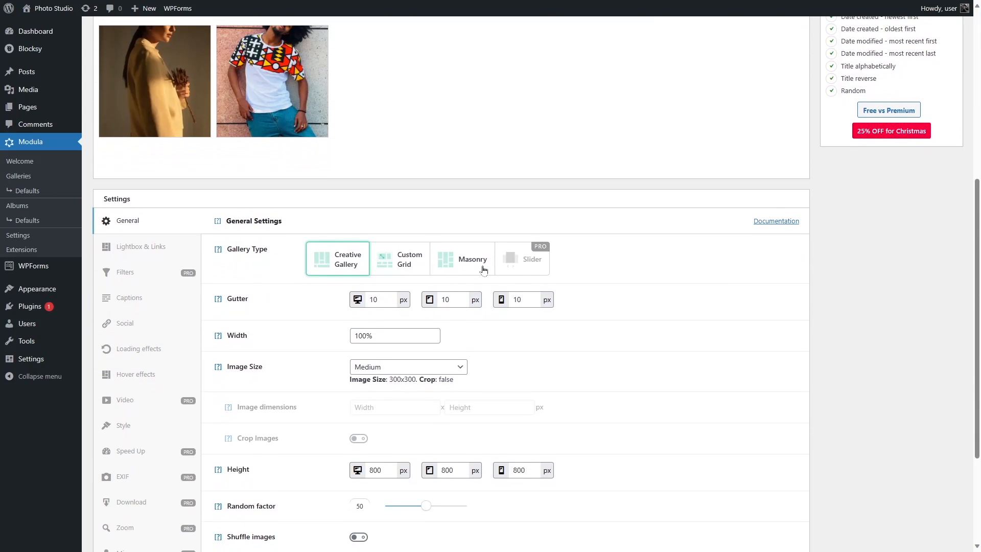
pyautogui.click(484, 270)
pyautogui.scroll(-2, 483, 270)
pyautogui.click(388, 216)
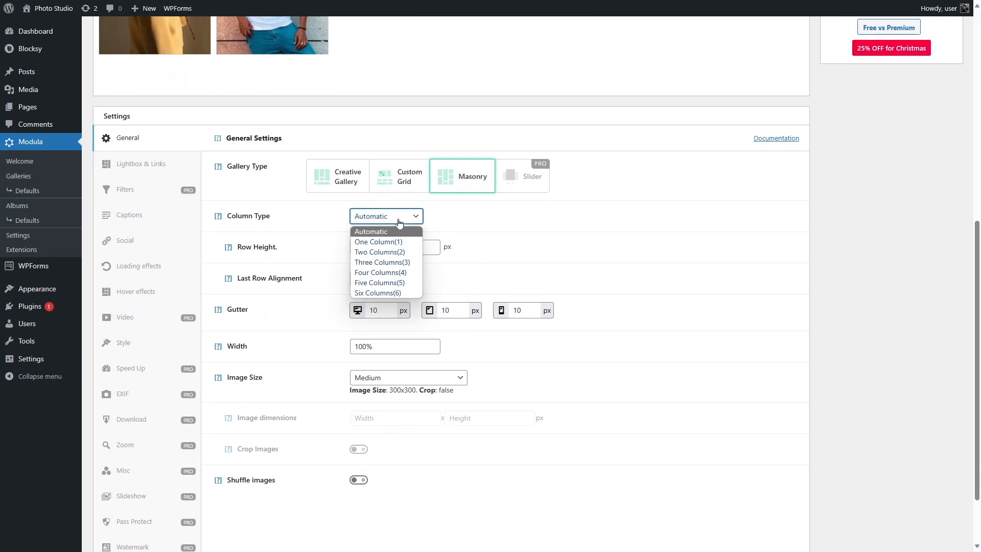
pyautogui.click(393, 256)
pyautogui.click(394, 260)
# Set the gallery's desktop and tablet gutters to 20 px and its image size to Large
pyautogui.click(374, 310)
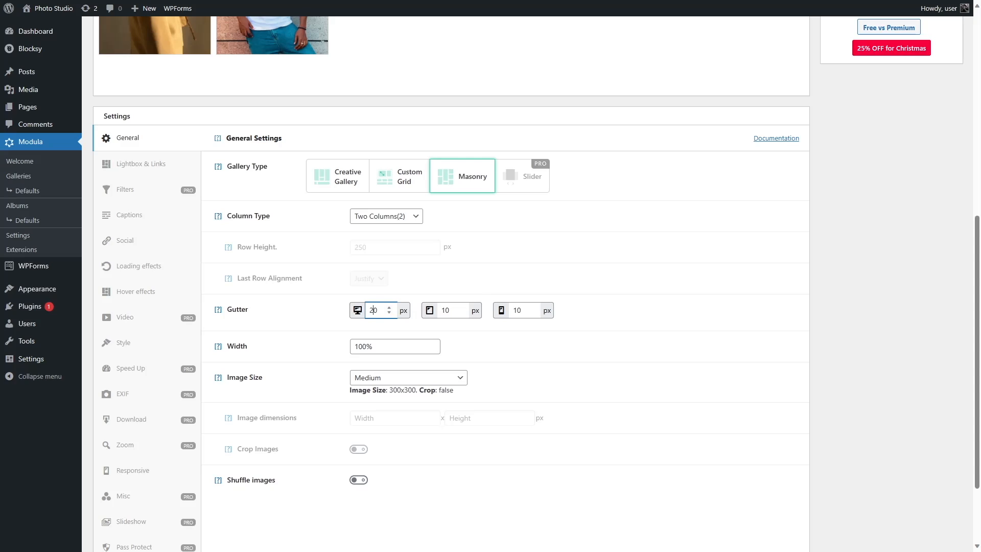
pyautogui.click(443, 310)
pyautogui.scroll(-2, 350, 344)
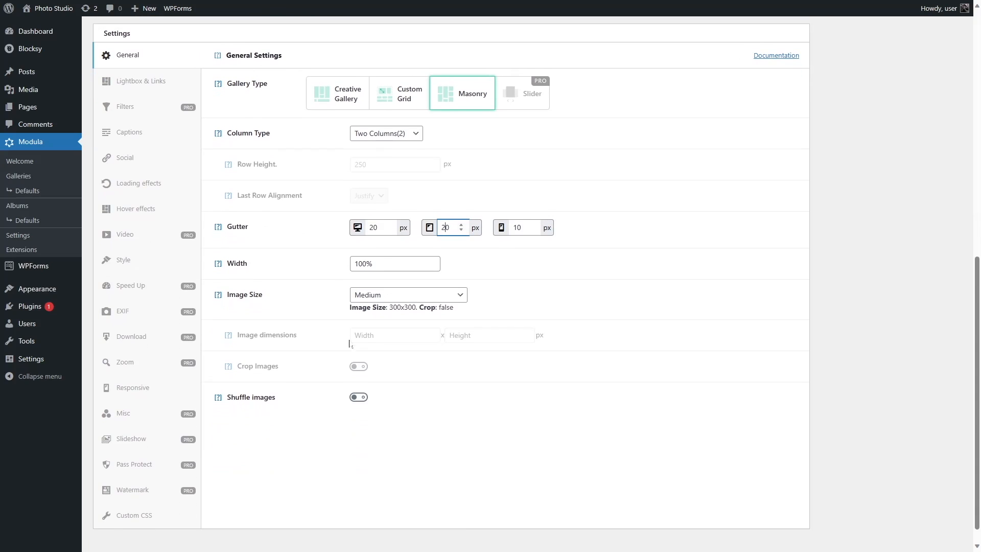
pyautogui.click(391, 297)
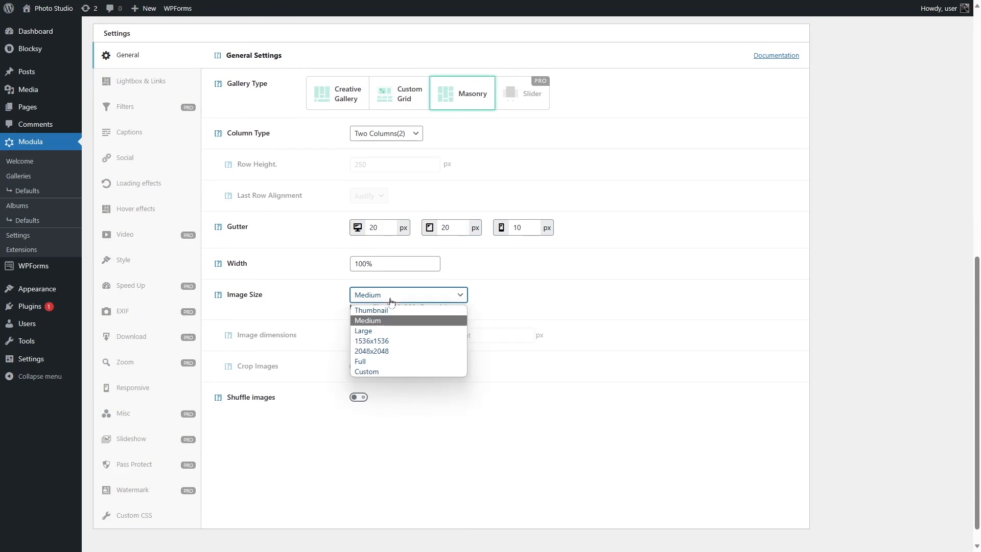
pyautogui.click(388, 331)
pyautogui.scroll(4, 409, 411)
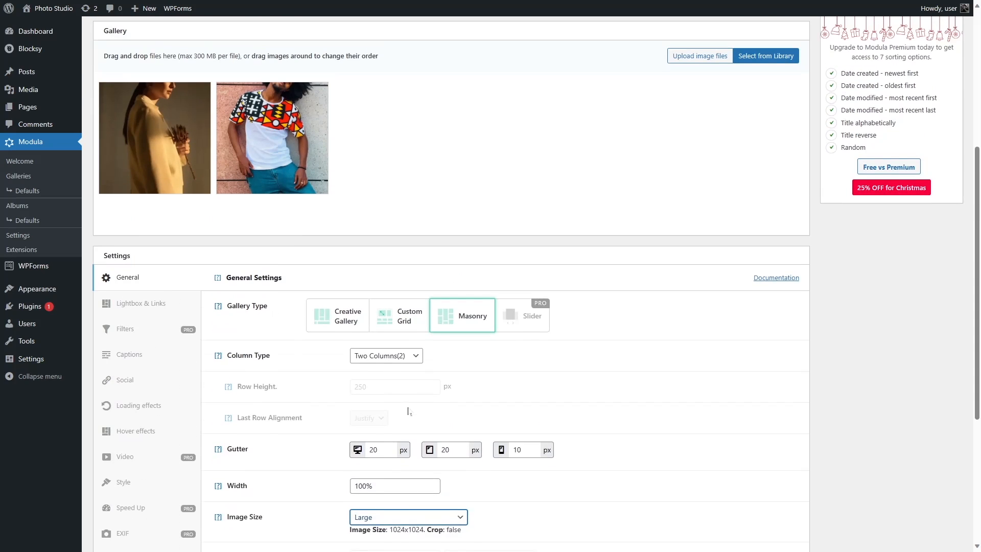
# Review the gallery's lightbox, caption, social, loading and hover effect settings, and save the gallery
pyautogui.scroll(-2, 278, 332)
pyautogui.click(150, 167)
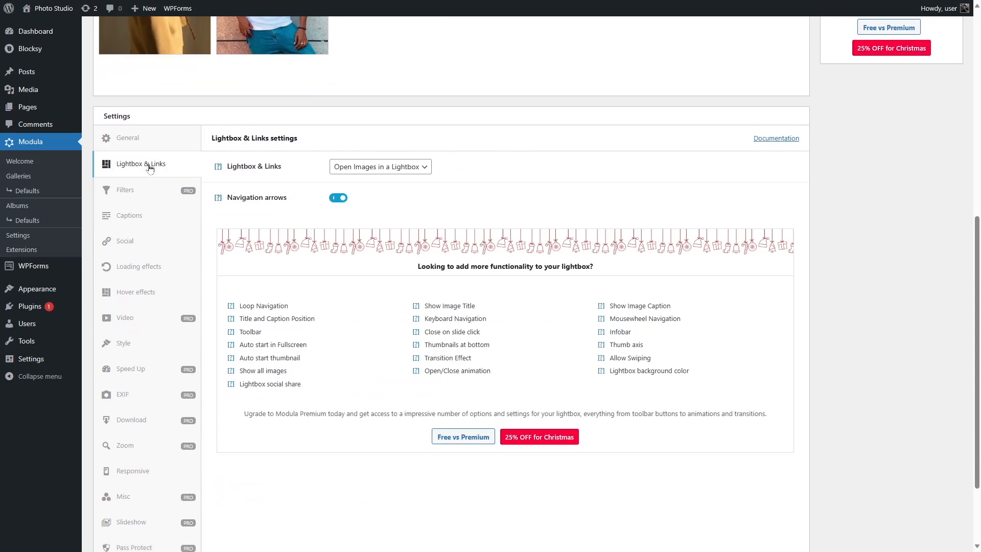
pyautogui.click(136, 215)
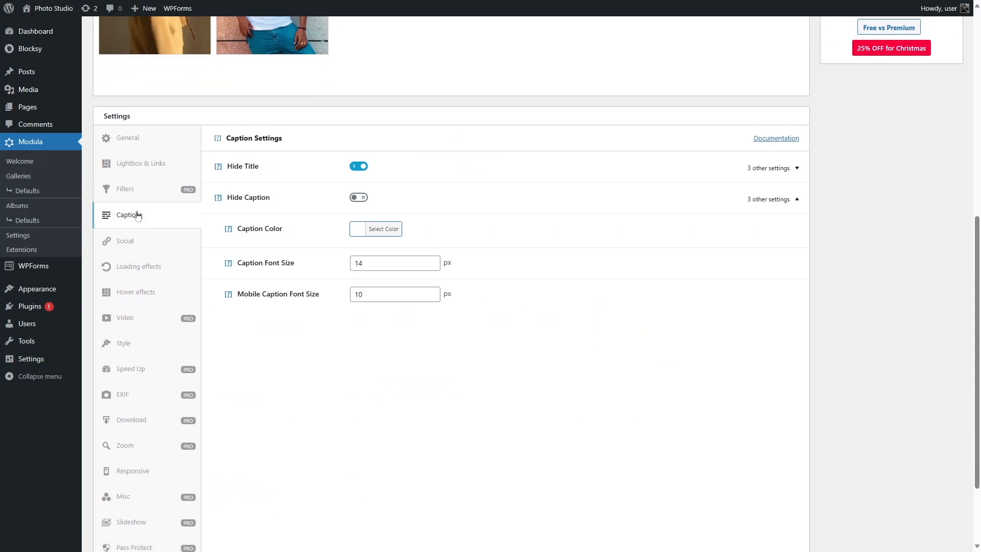
pyautogui.click(138, 244)
pyautogui.click(145, 268)
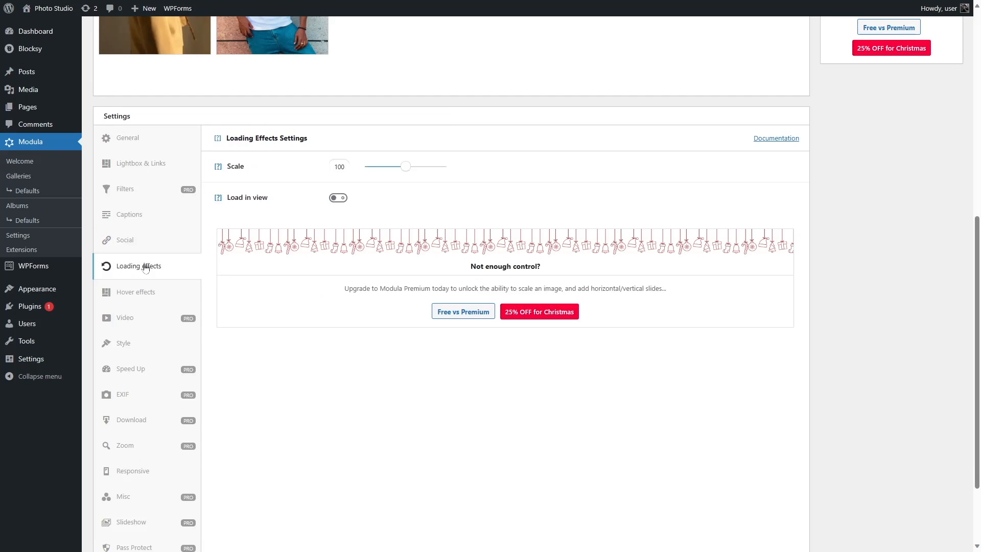
pyautogui.click(147, 284)
pyautogui.scroll(10, 450, 276)
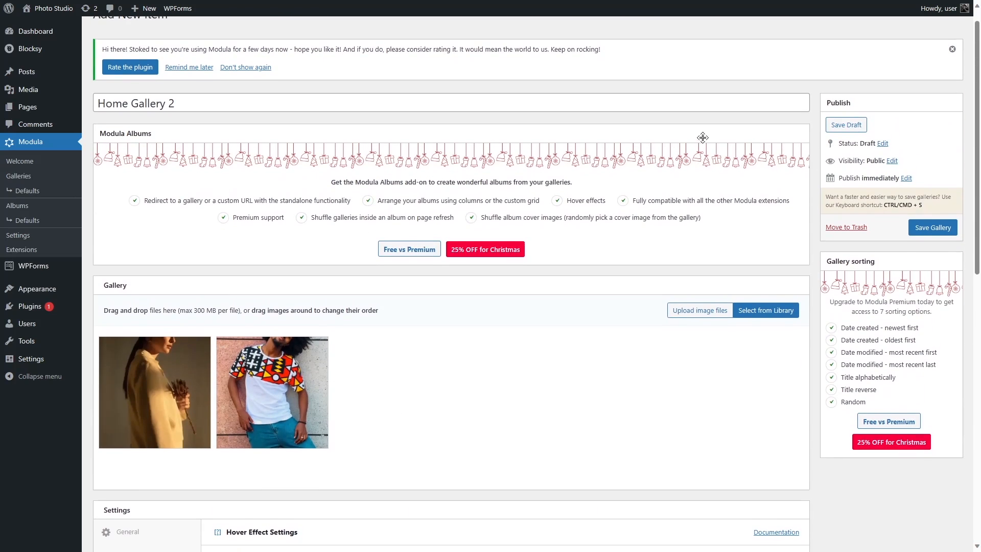
pyautogui.click(927, 228)
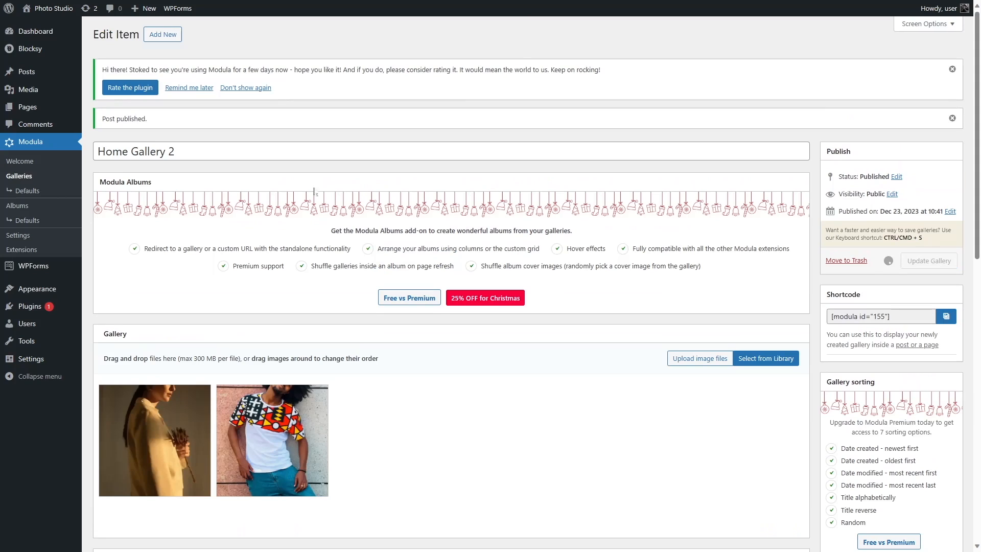
# Visit the site's home page and reopen it for editing at the Modula Gallery block
pyautogui.click(41, 26)
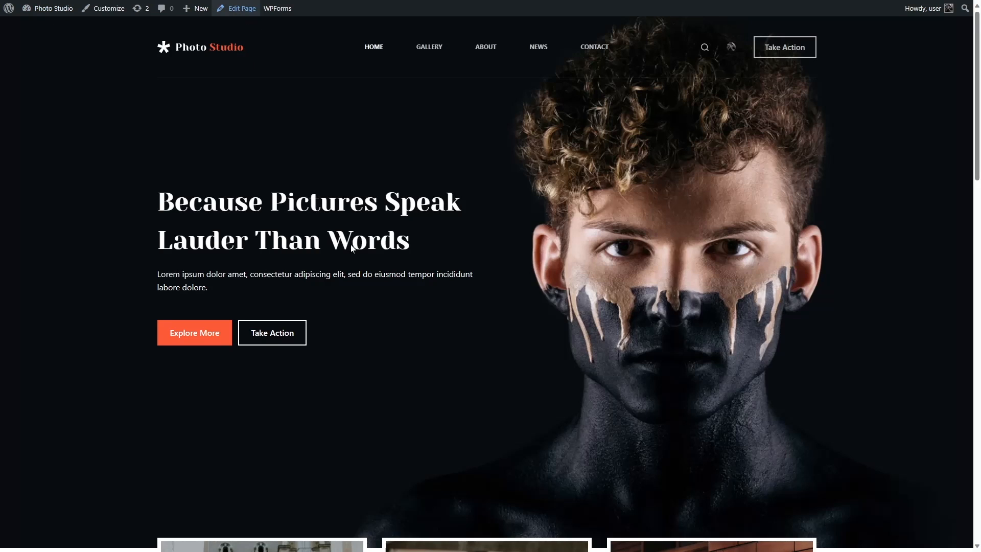
pyautogui.scroll(-15, 351, 250)
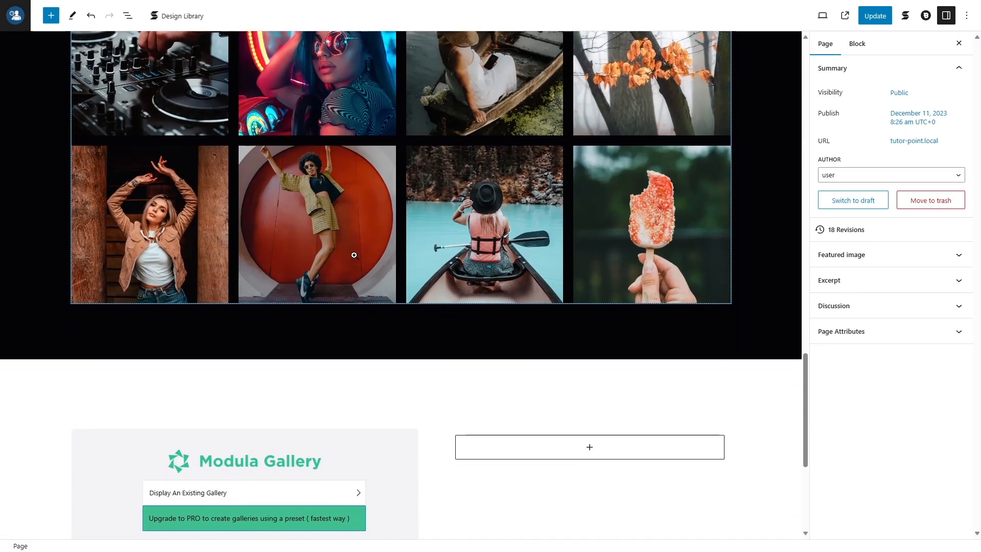
pyautogui.scroll(-5, 354, 255)
# Display the existing gallery "Home Gallery 2" in the first column's Modula Gallery block and show the page's block list
pyautogui.click(206, 259)
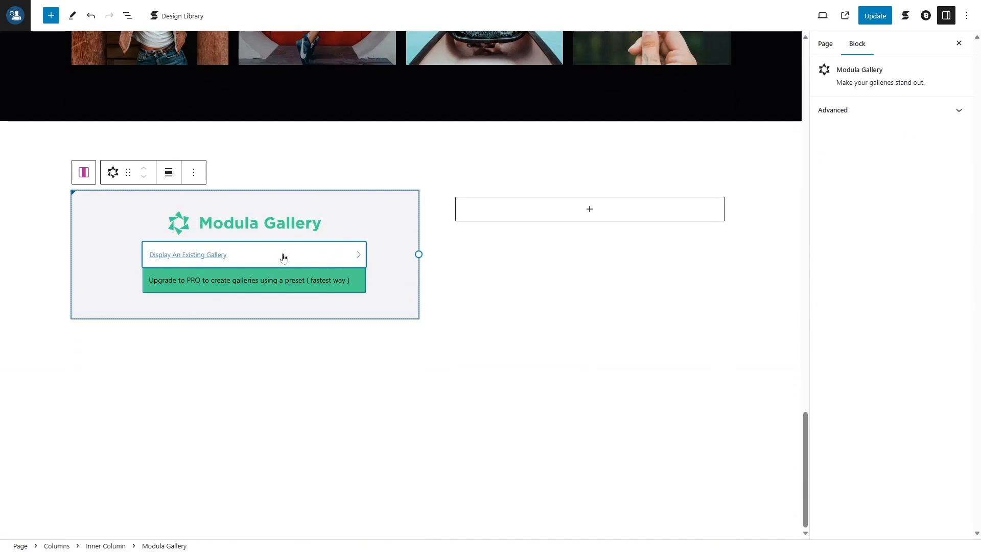
pyautogui.click(263, 260)
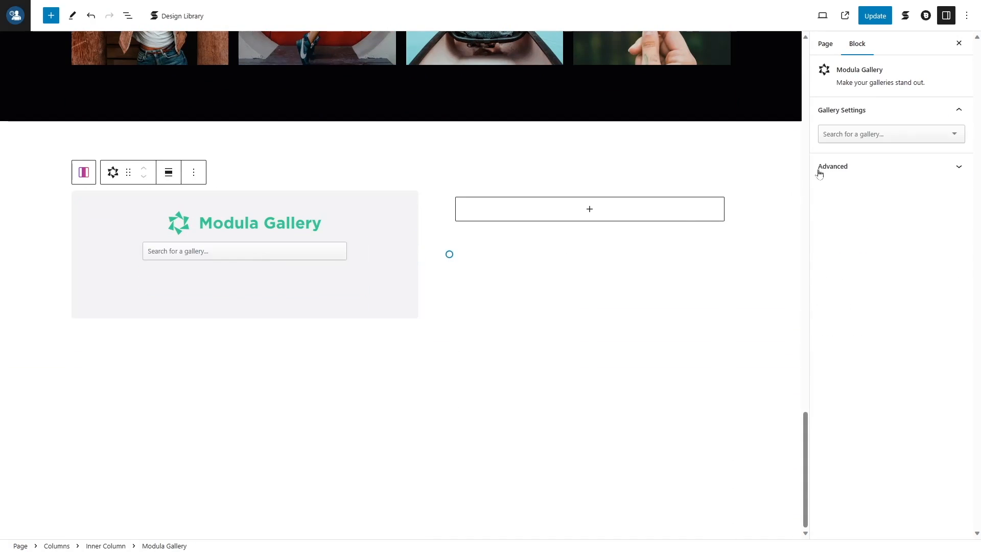
pyautogui.click(839, 137)
pyautogui.click(845, 148)
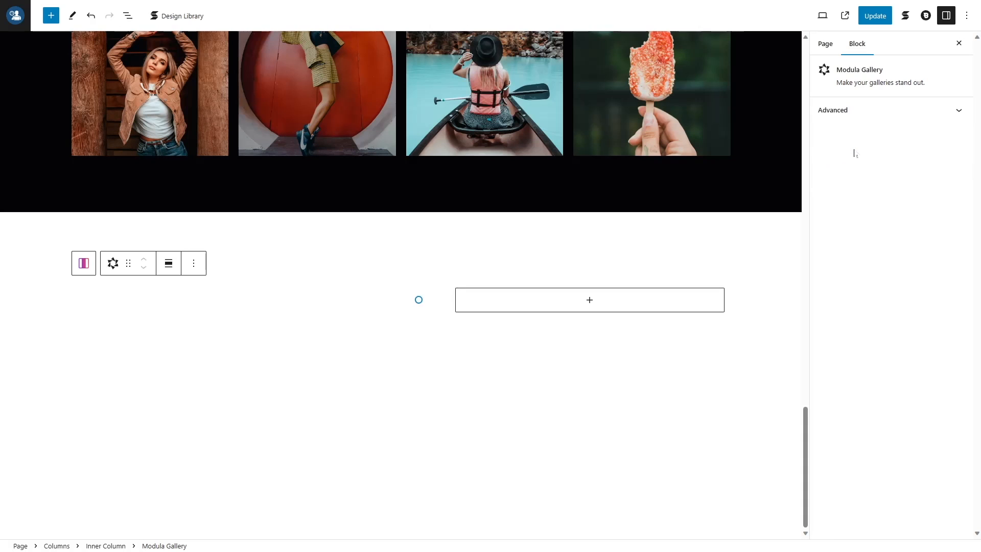
pyautogui.scroll(-3, 388, 327)
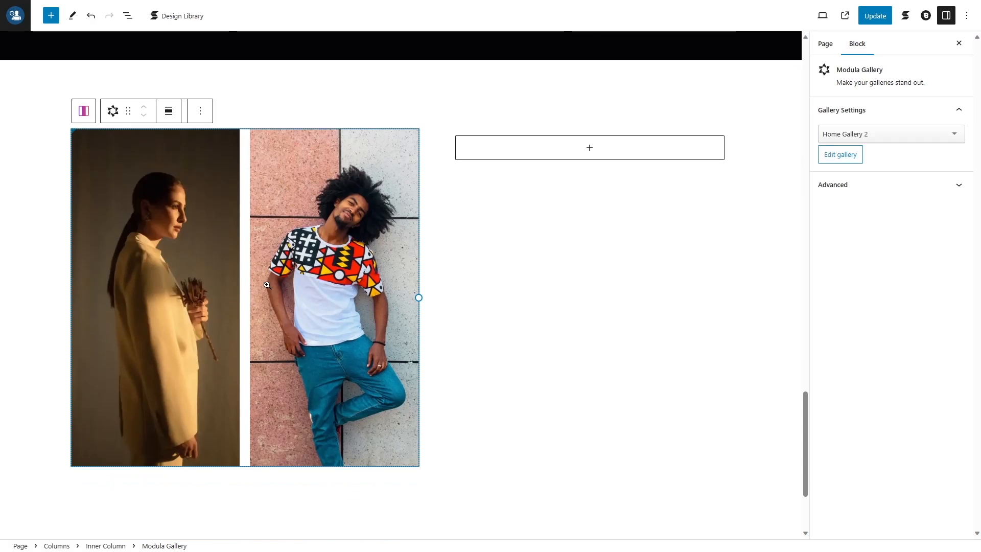
pyautogui.click(128, 15)
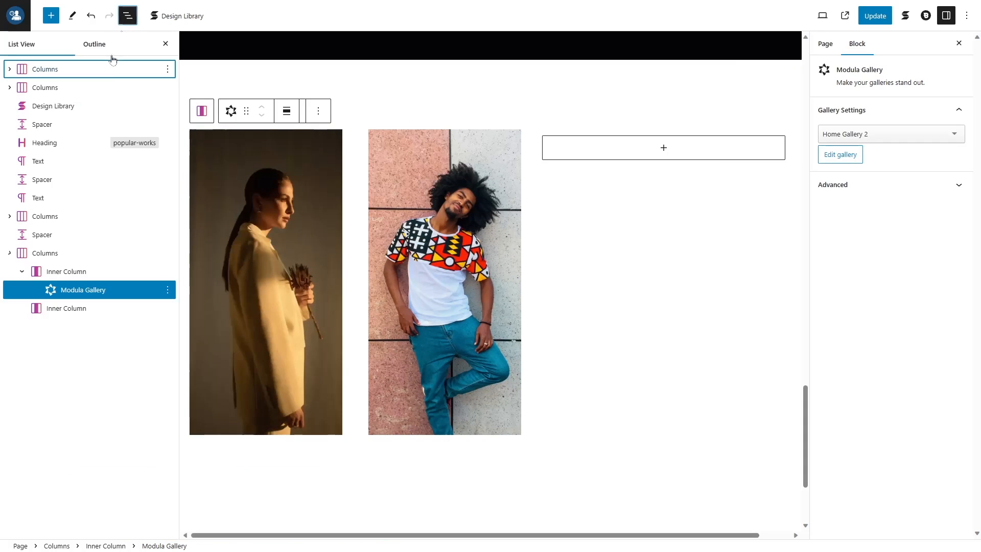
# Set the second inner column's column spacing to 0 px and its column alignment to vertically centered
pyautogui.click(24, 274)
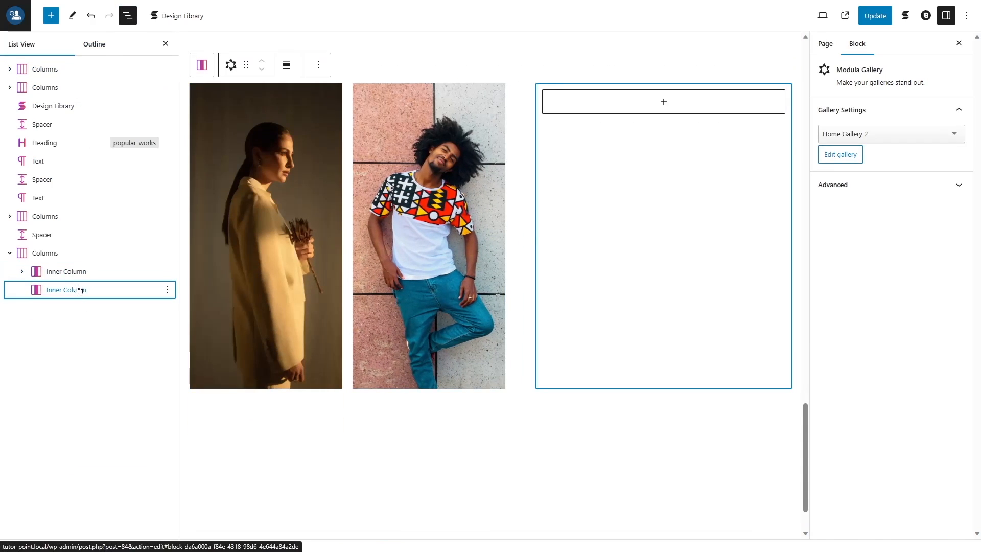
pyautogui.click(78, 289)
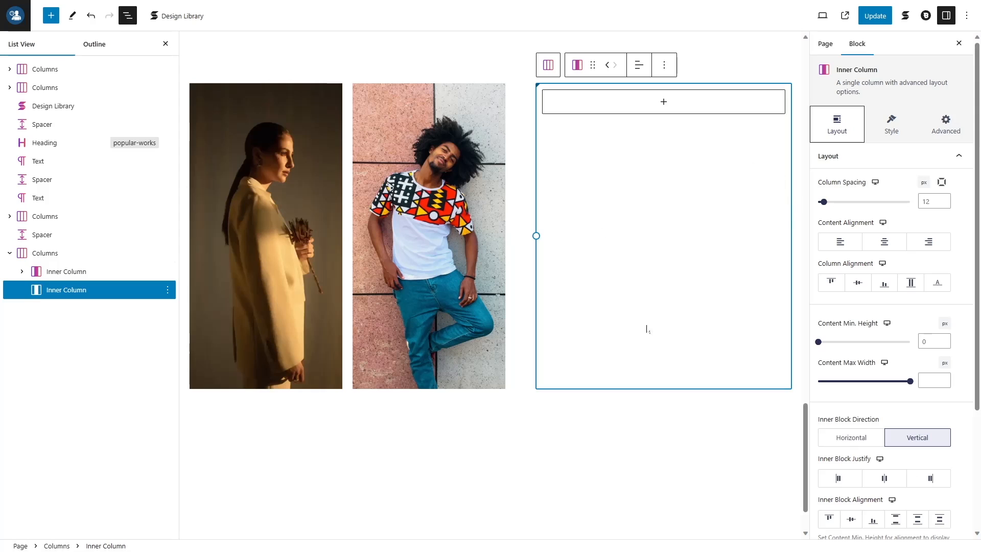
pyautogui.click(923, 201)
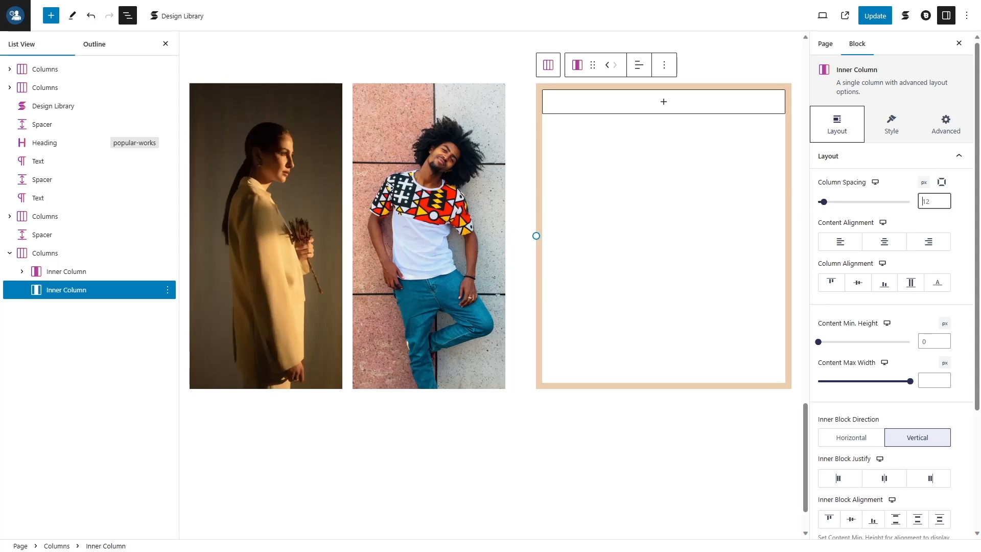
pyautogui.write('0')
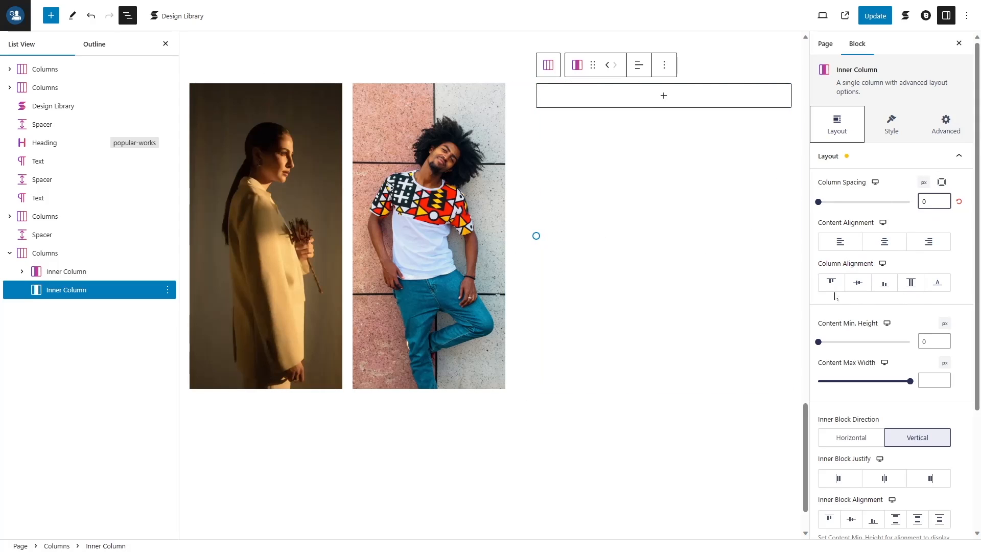
pyautogui.click(862, 284)
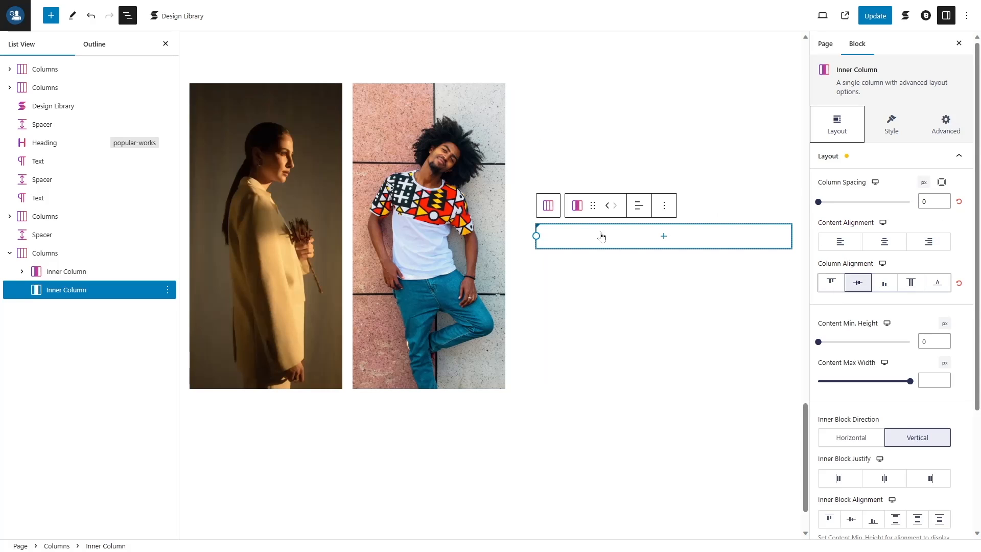
# Give the second inner column a bottom margin of 30 px
pyautogui.scroll(-4, 921, 283)
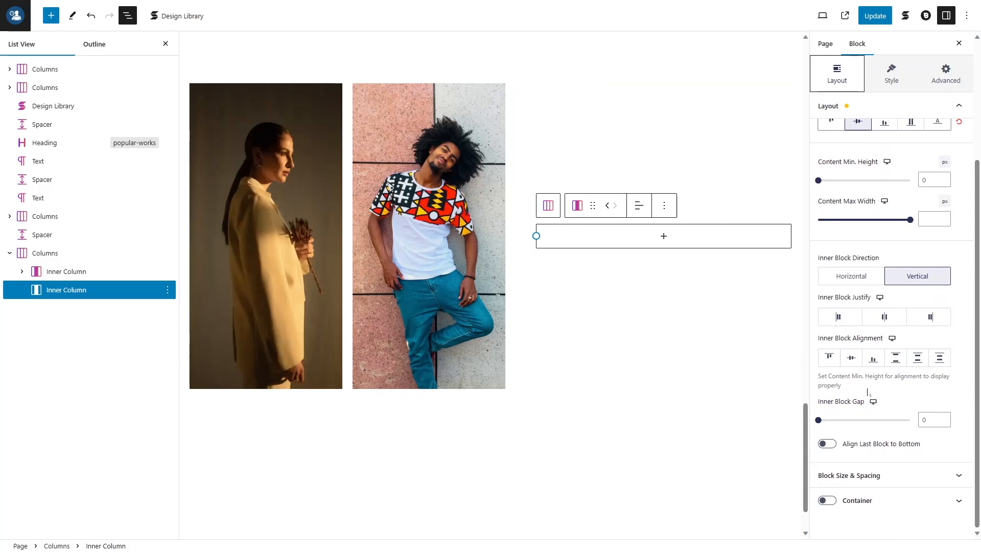
pyautogui.scroll(4, 880, 169)
pyautogui.click(892, 162)
pyautogui.click(878, 182)
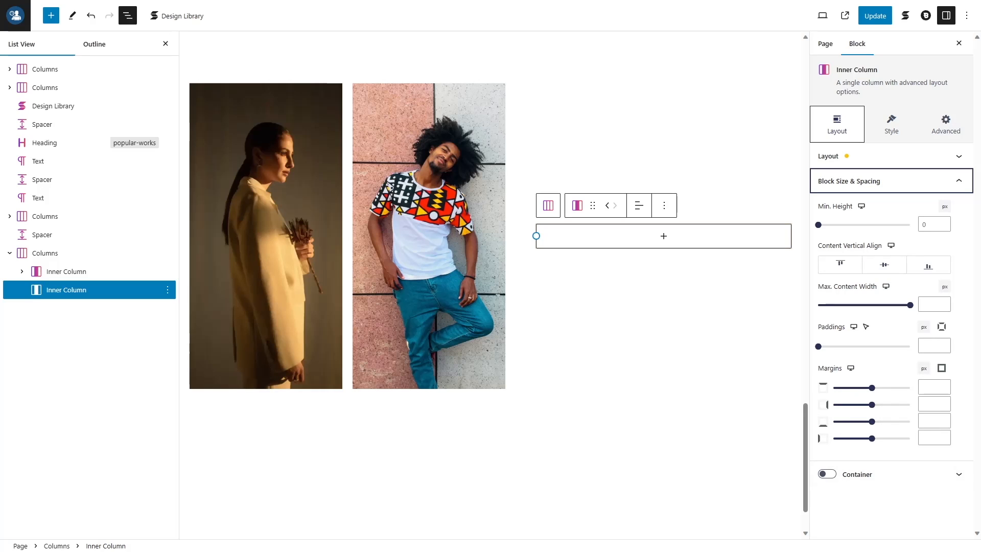
pyautogui.click(934, 421)
pyautogui.write('30')
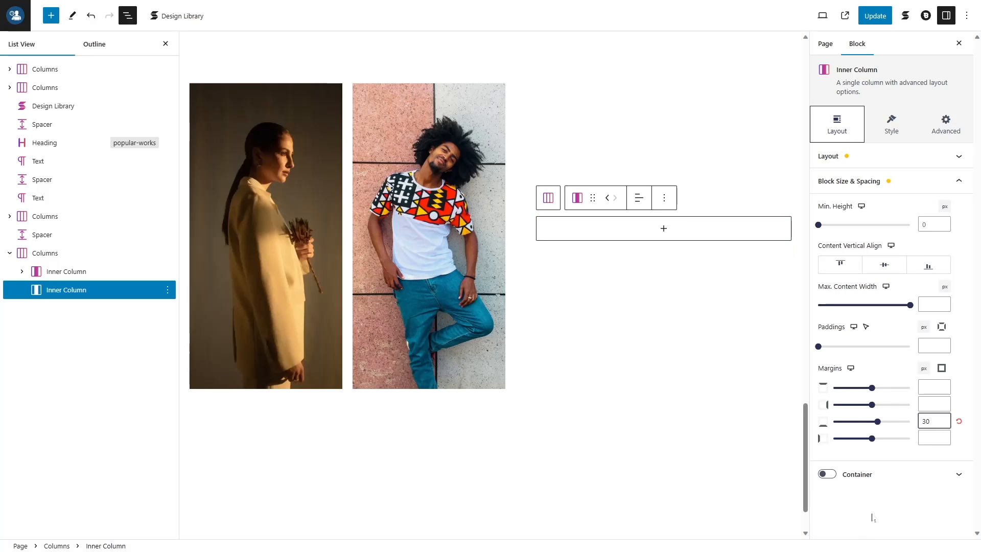
pyautogui.click(931, 182)
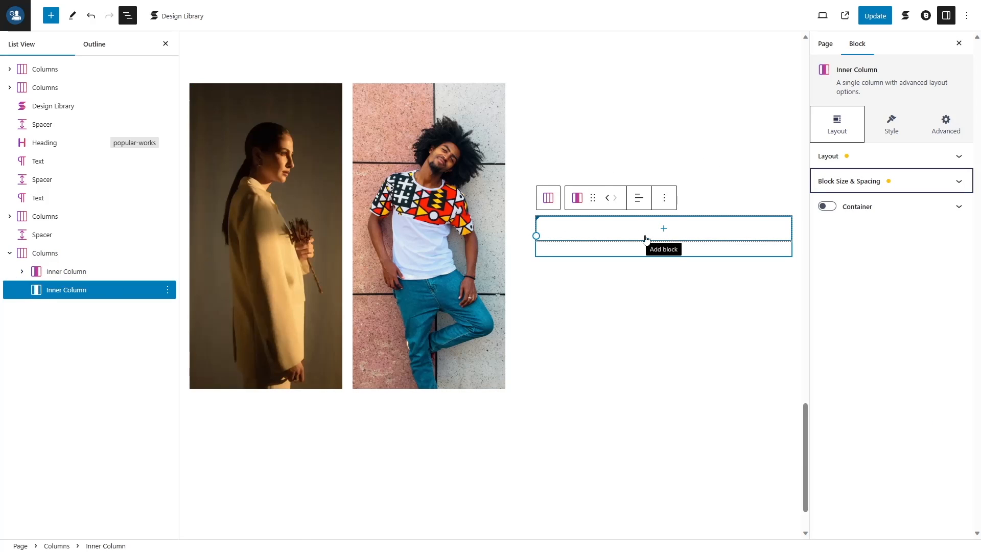
# Add a Heading block reading "Acuman Aeneanaretra Facilisis Volutpat Pretium Lacus" in the second inner column
pyautogui.click(663, 229)
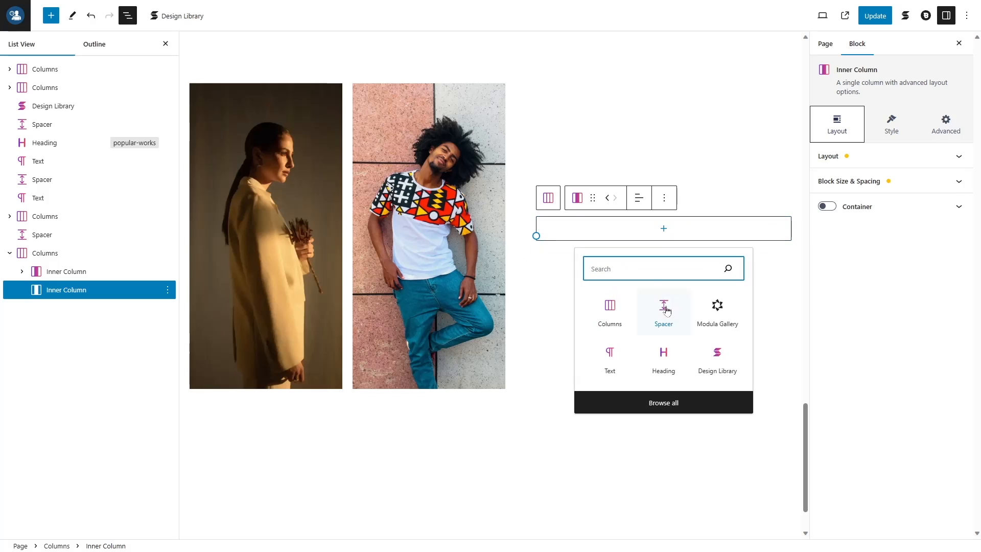
pyautogui.click(672, 359)
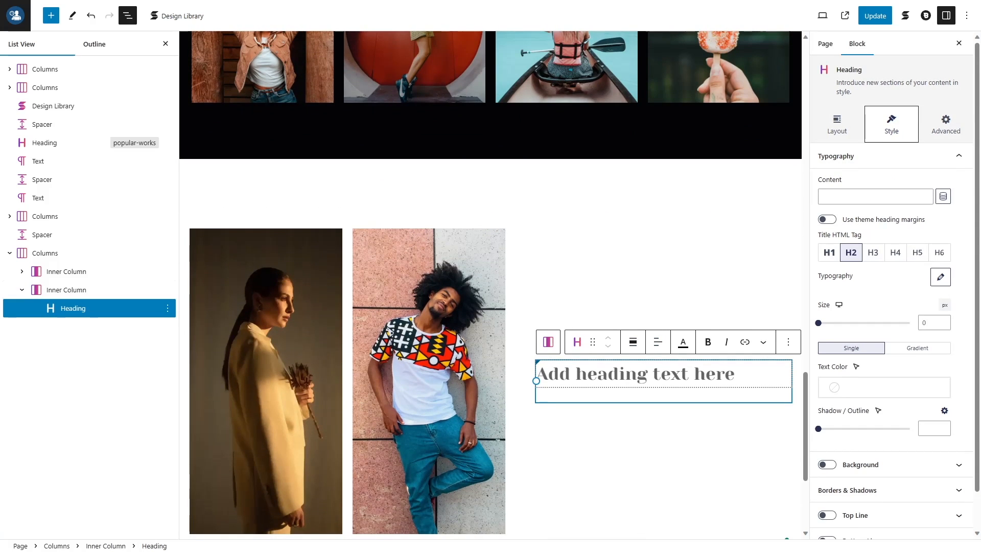
pyautogui.write('Acuman Aeneanaretra Facilisis Volutpat Pretium Lacus')
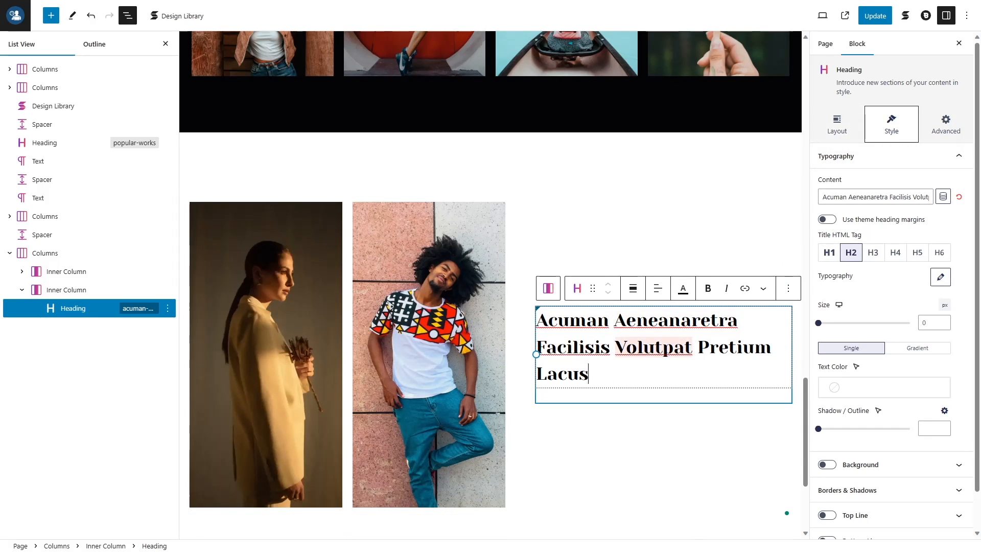
# Set the new heading's bottom margin to 10 px
pyautogui.click(838, 126)
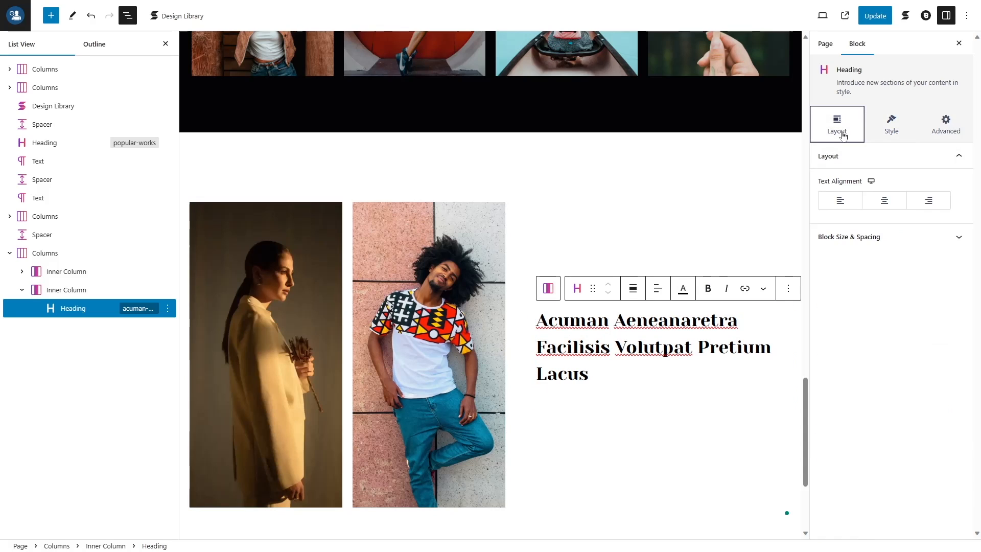
pyautogui.click(869, 157)
pyautogui.click(875, 181)
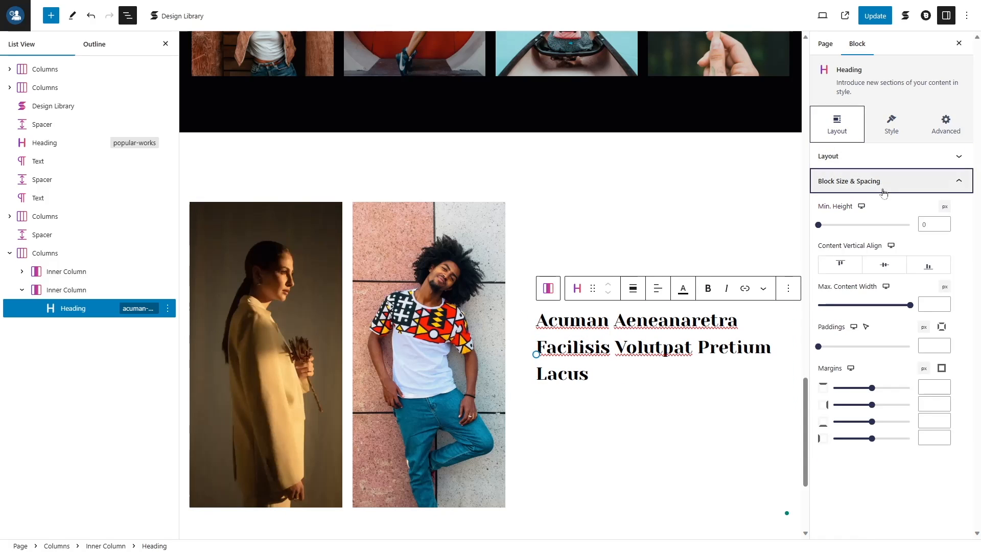
pyautogui.click(934, 421)
pyautogui.write('10')
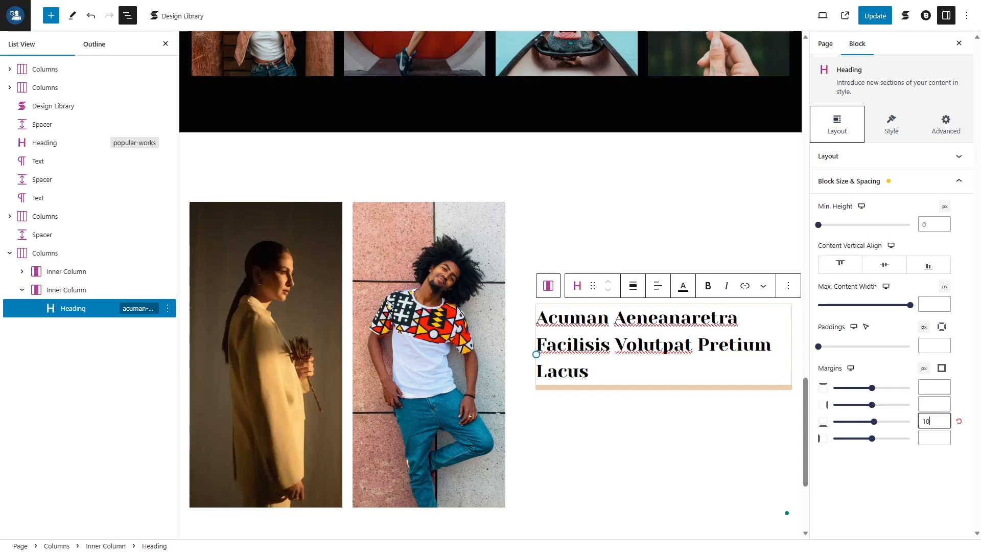
# Switch to the tablet view and set both column widths of the Columns block holding the gallery and heading to 100%
pyautogui.click(896, 129)
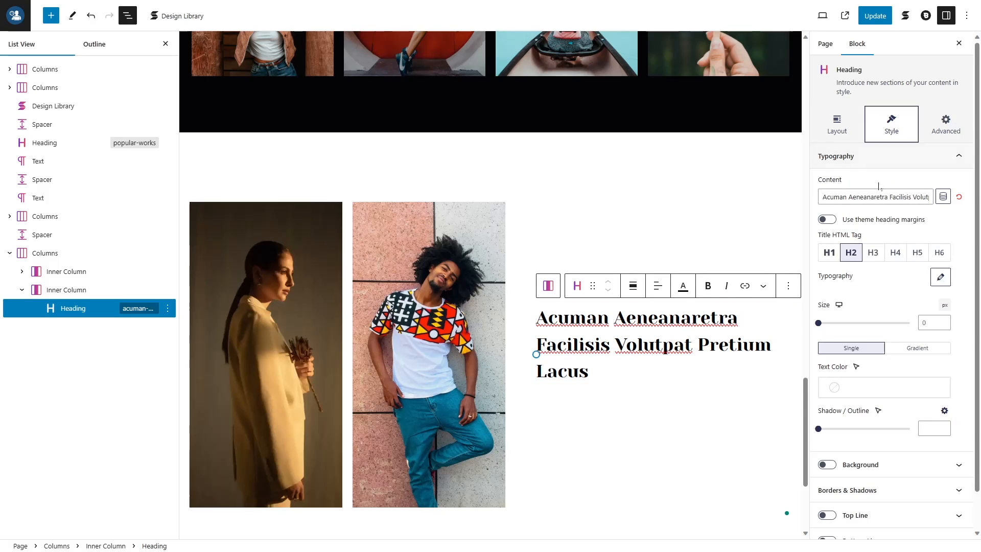
pyautogui.click(840, 317)
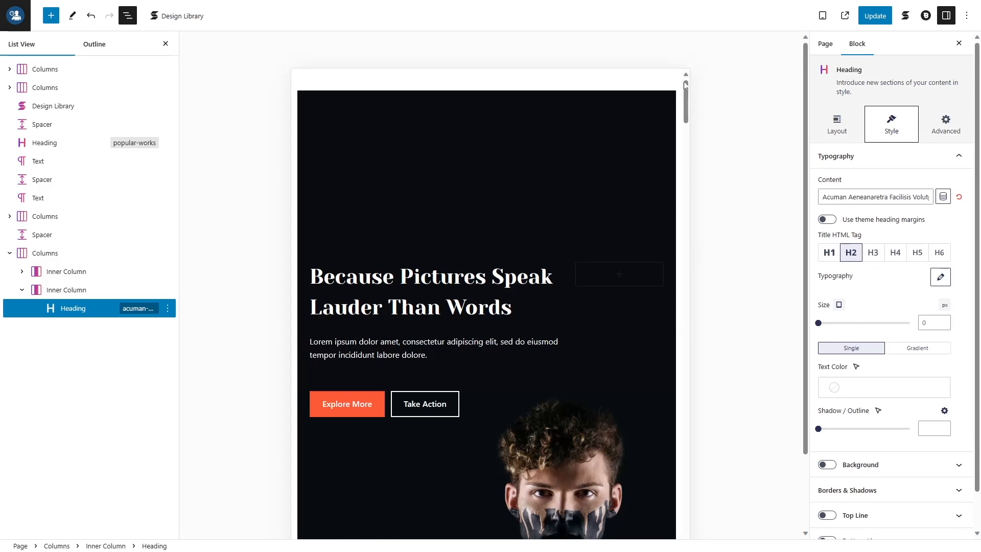
pyautogui.moveTo(685, 84); pyautogui.dragTo(715, 406)
pyautogui.scroll(-10, 461, 239)
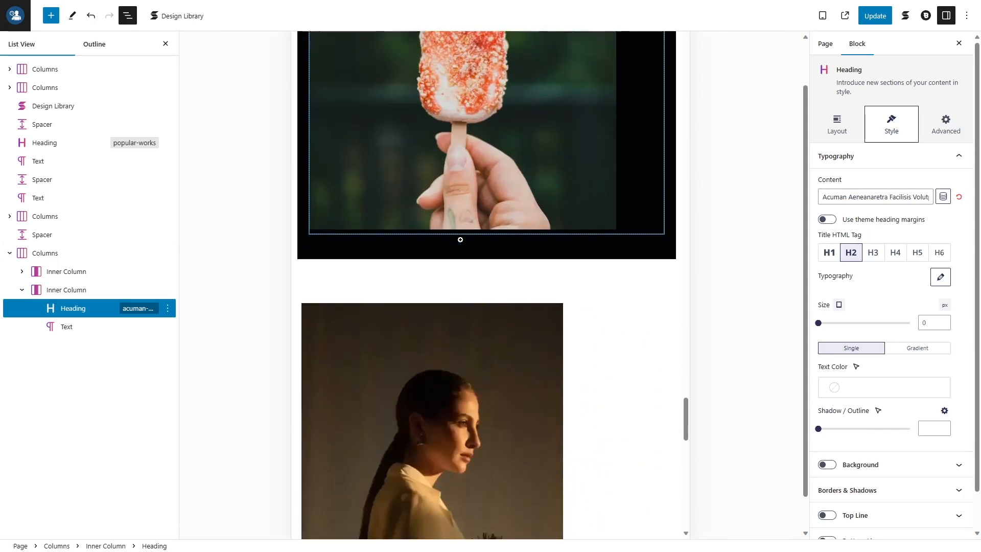
pyautogui.click(538, 238)
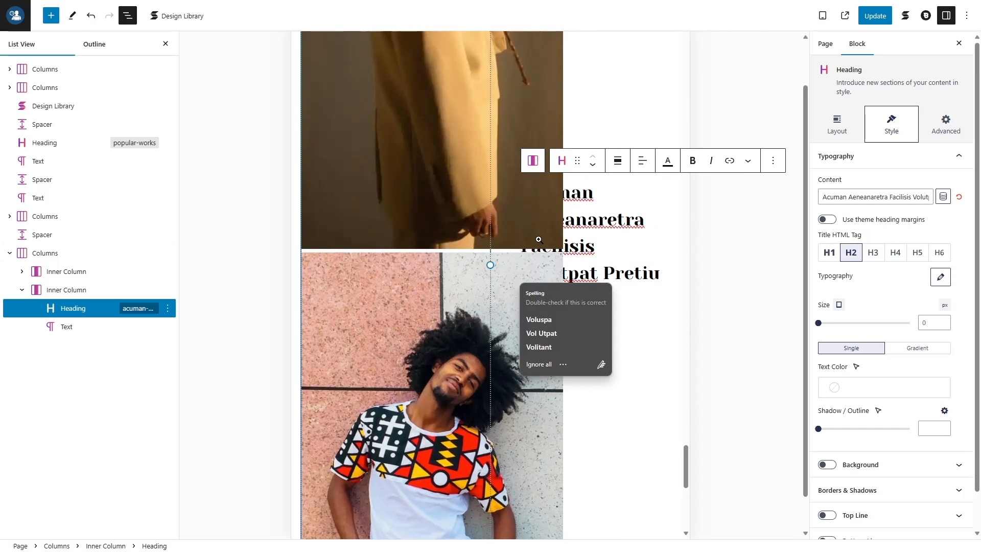
pyautogui.click(35, 258)
pyautogui.click(838, 121)
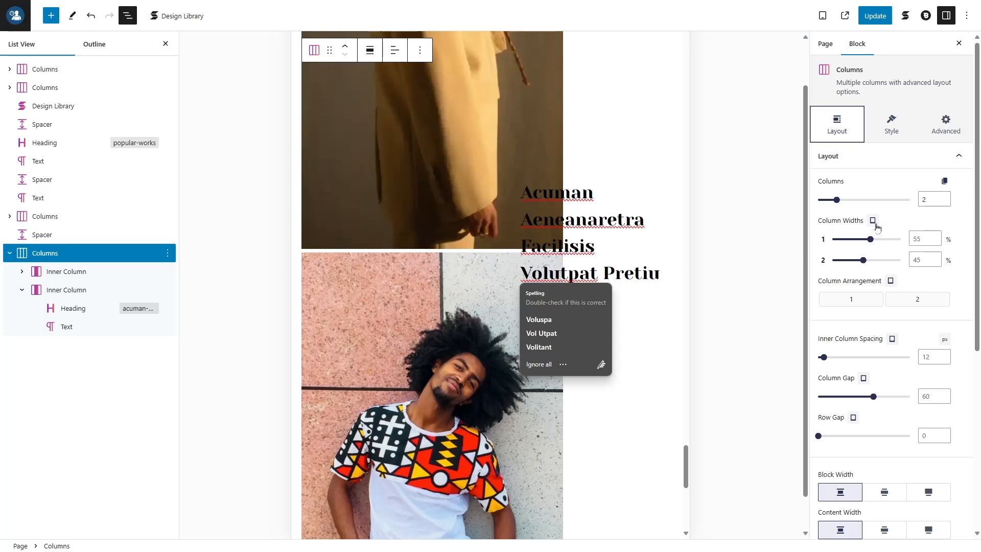
pyautogui.click(925, 238)
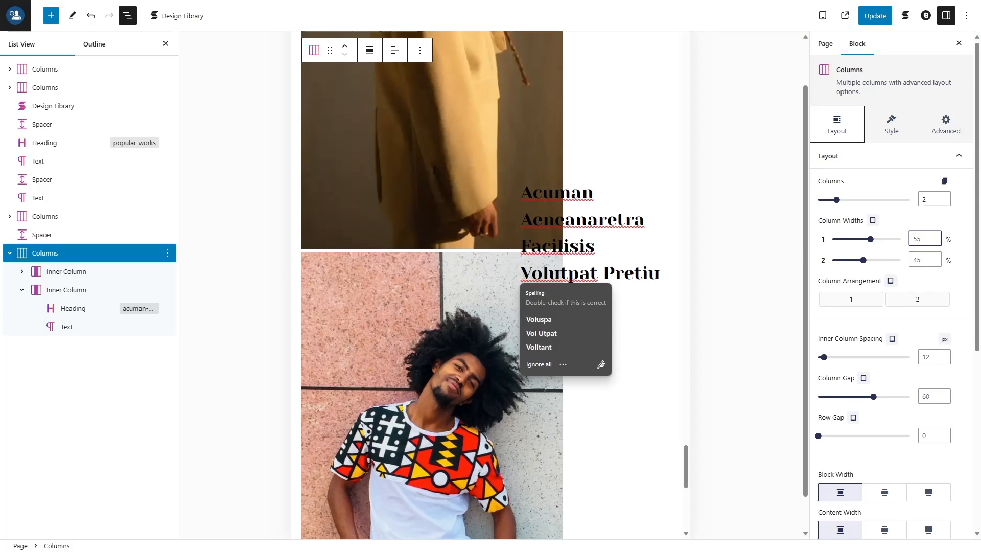
pyautogui.write('100')
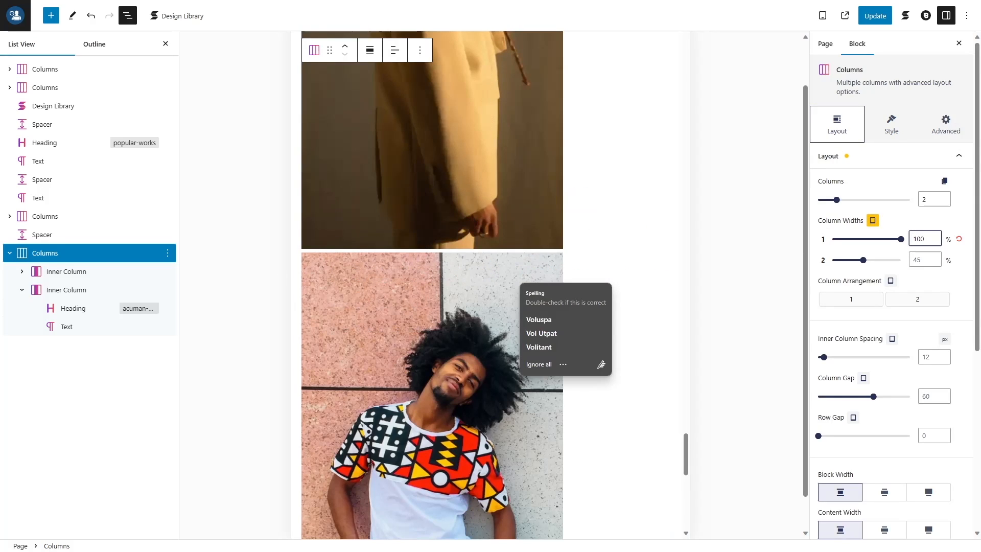
pyautogui.press('Tab')
pyautogui.write('100')
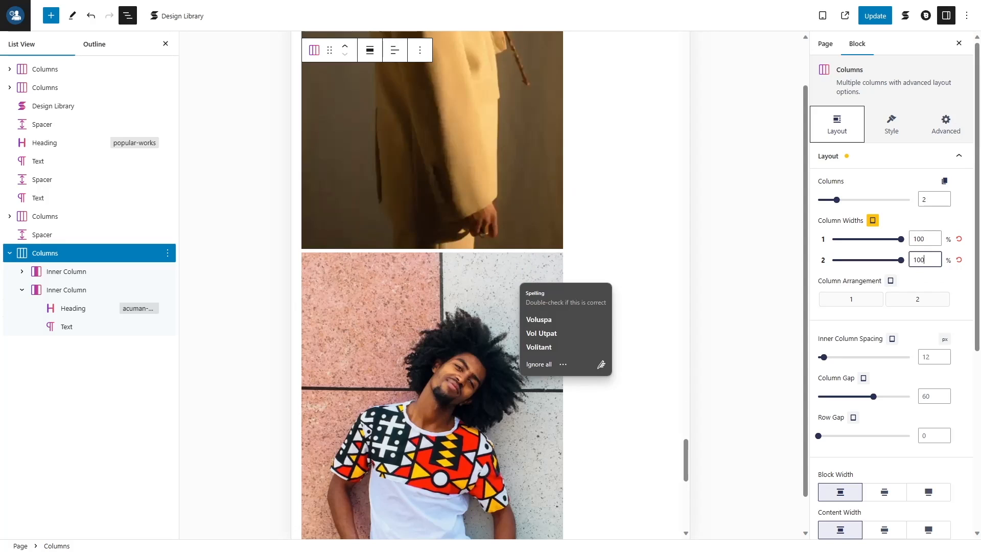
# Set the heading's tablet font size to 30 px and return to the desktop view
pyautogui.click(662, 360)
pyautogui.click(618, 307)
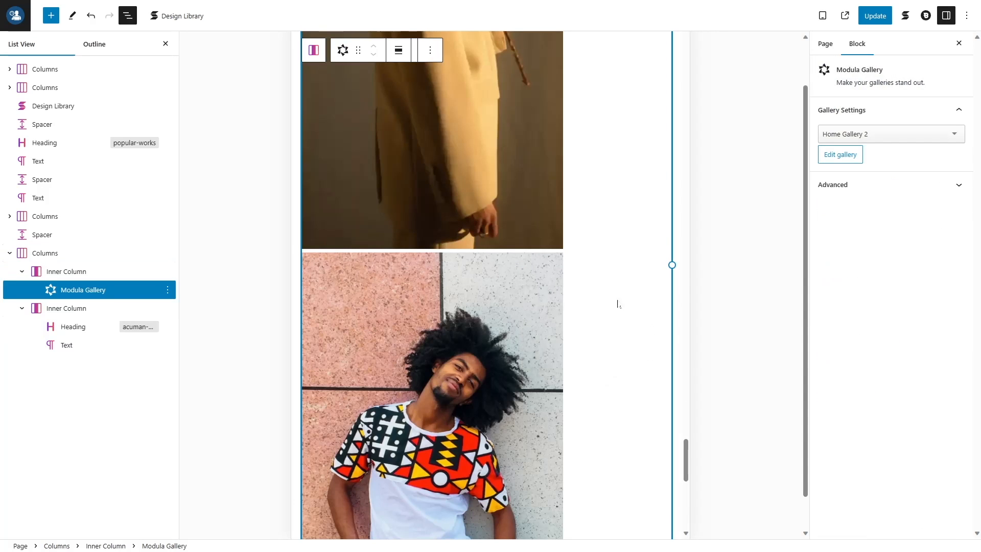
pyautogui.scroll(-10, 497, 305)
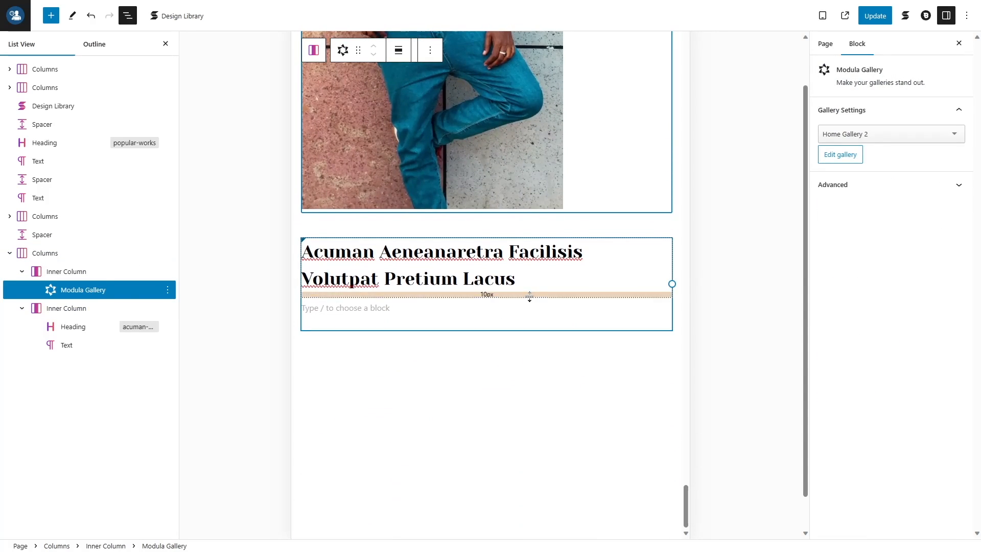
pyautogui.click(526, 282)
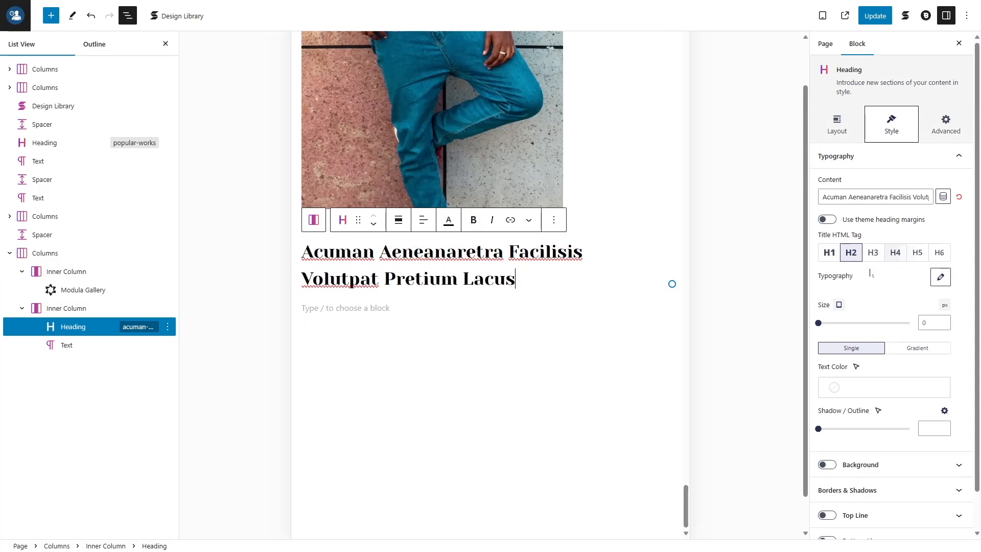
pyautogui.moveTo(840, 306)
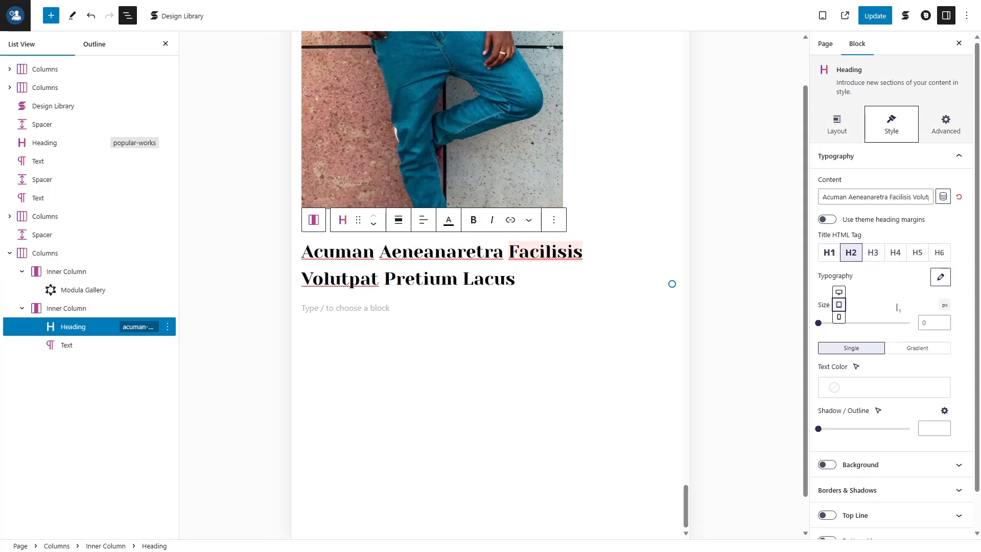
pyautogui.click(924, 322)
pyautogui.write('30')
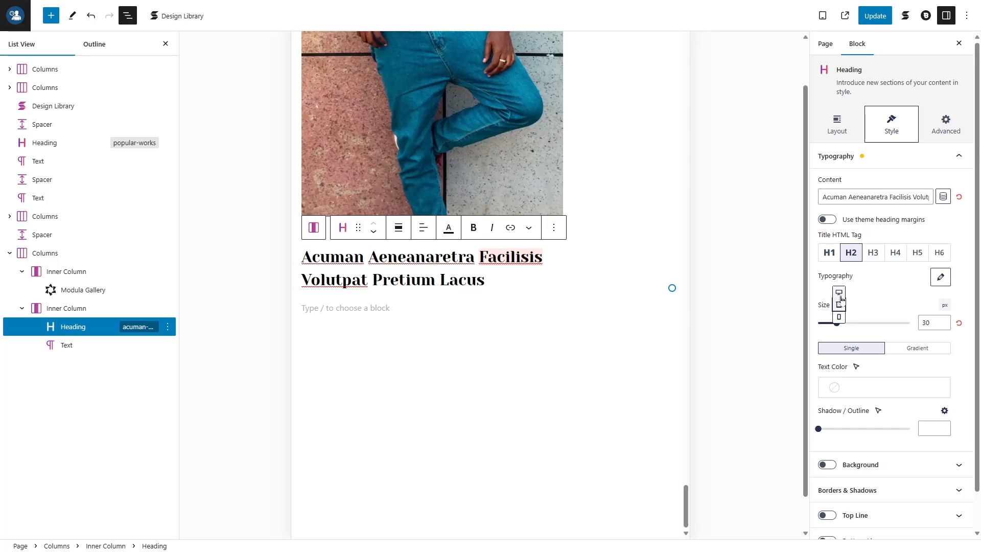
pyautogui.click(839, 292)
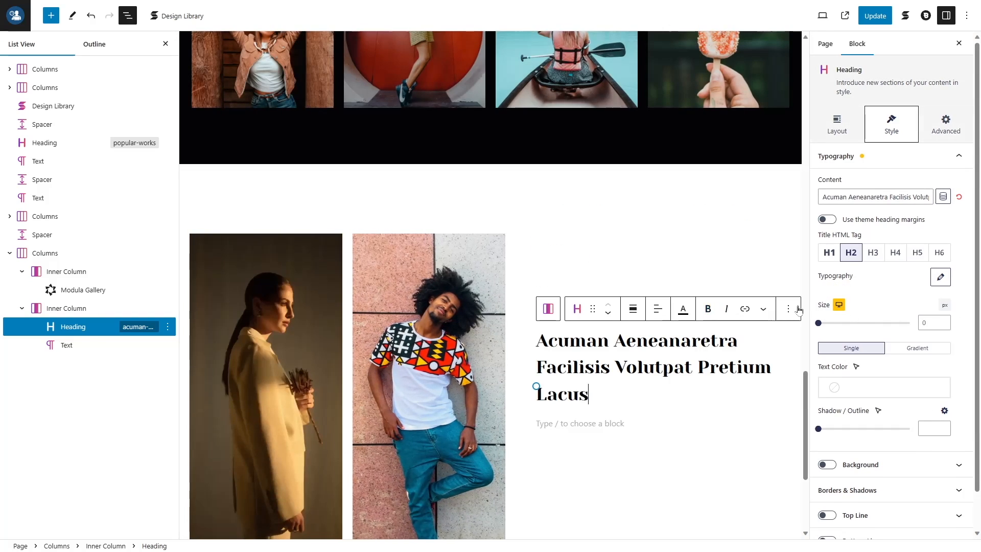
# Write "Et tortor at risus viverra adipiscing at in tellus integer. Ultrices dui sapien eget mi proin sed libero. Accumsan lacus vel facilisis volutpat." below the heading
pyautogui.press('Down')
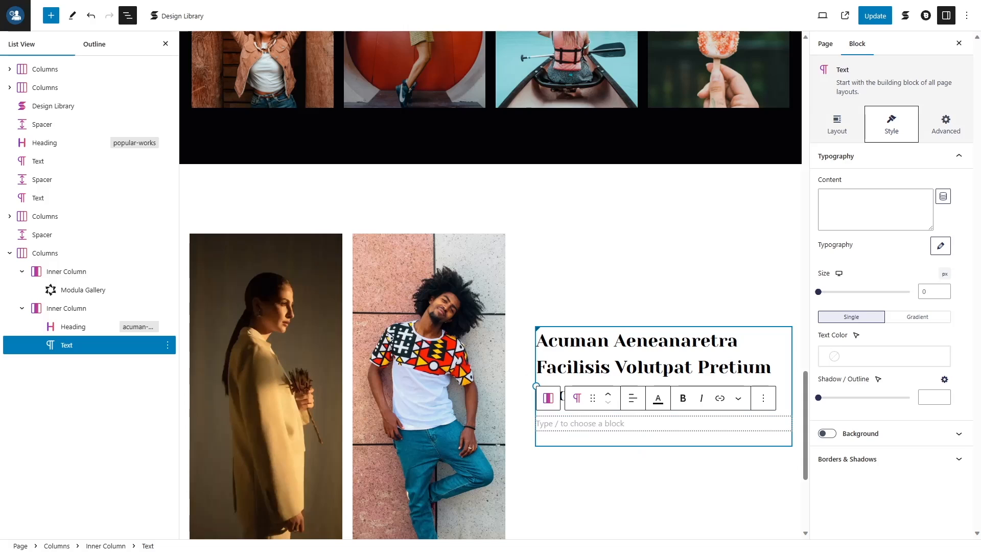
pyautogui.write('Et tortor at risus viverra adipiscing at in tellus integer. Ultrices dui sapien eget mi proin sed libero. Accumsan lacus vel facilisis volutpat.')
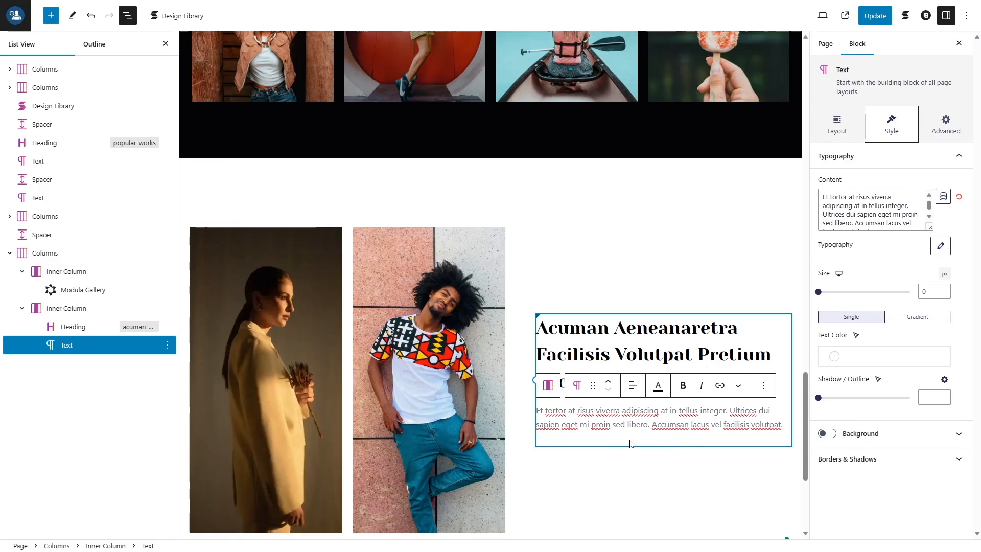
# Set the paragraph text's bottom margin to 35 px
pyautogui.click(837, 124)
pyautogui.click(839, 180)
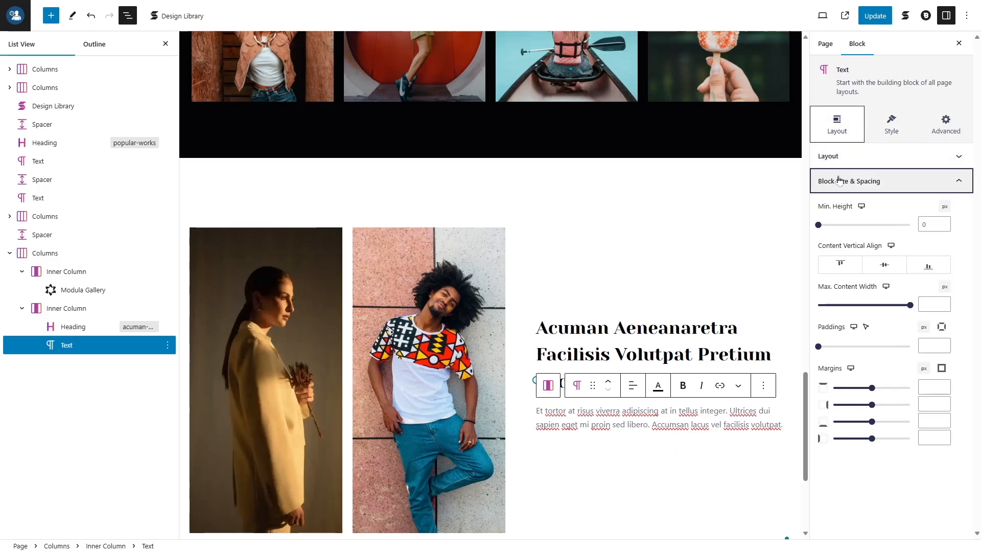
pyautogui.click(923, 421)
pyautogui.write('35')
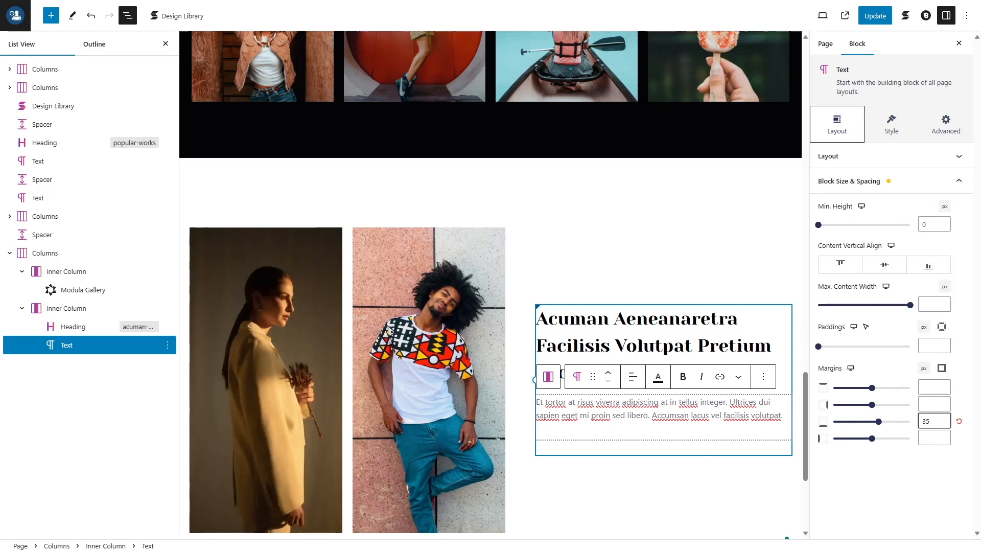
# Add a Button block below the paragraph text and label it "Check out more projects"
pyautogui.click(795, 427)
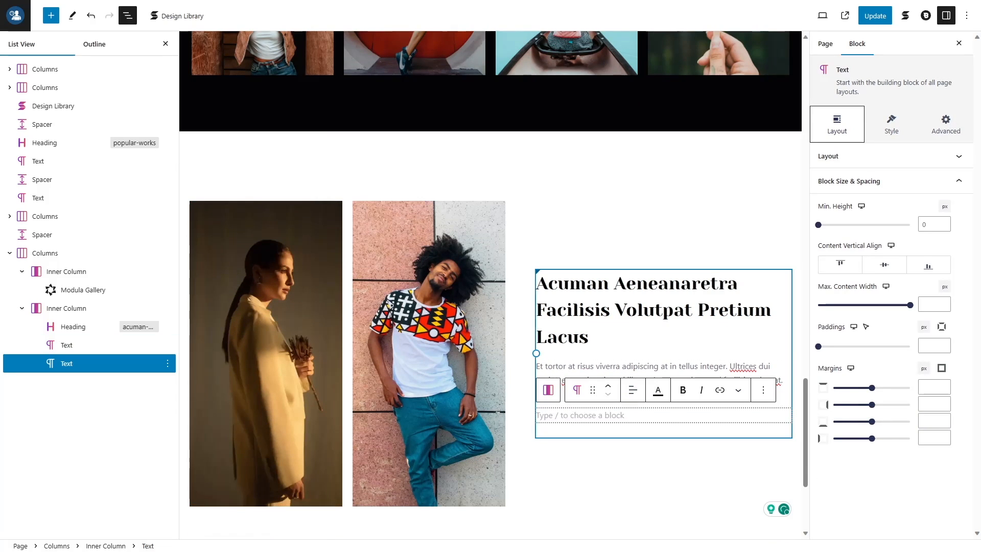
pyautogui.write('/')
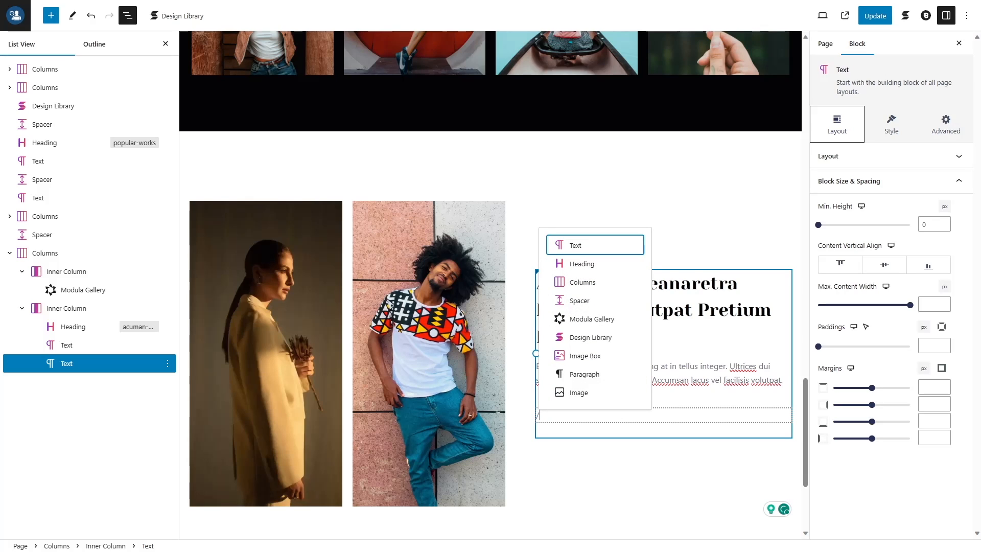
pyautogui.write('bu')
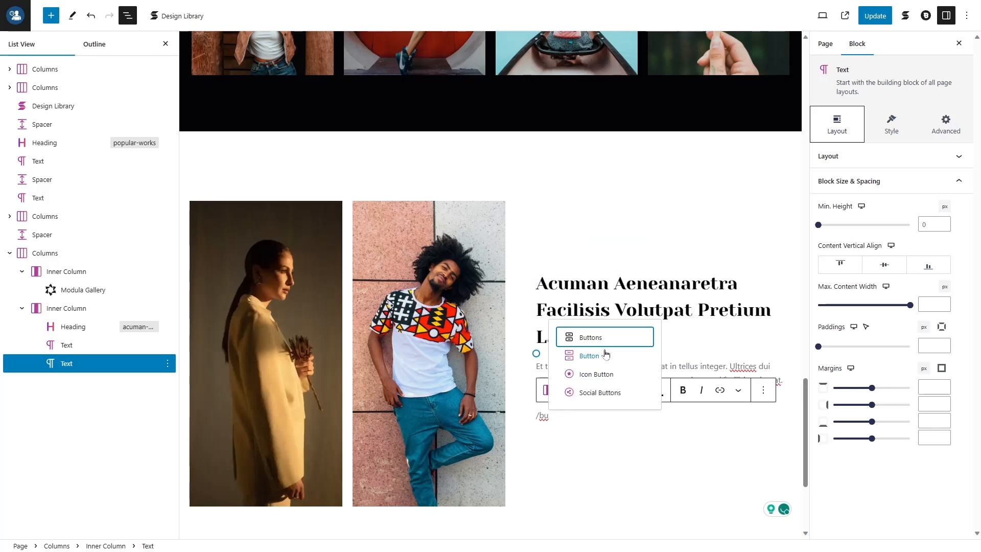
pyautogui.click(605, 355)
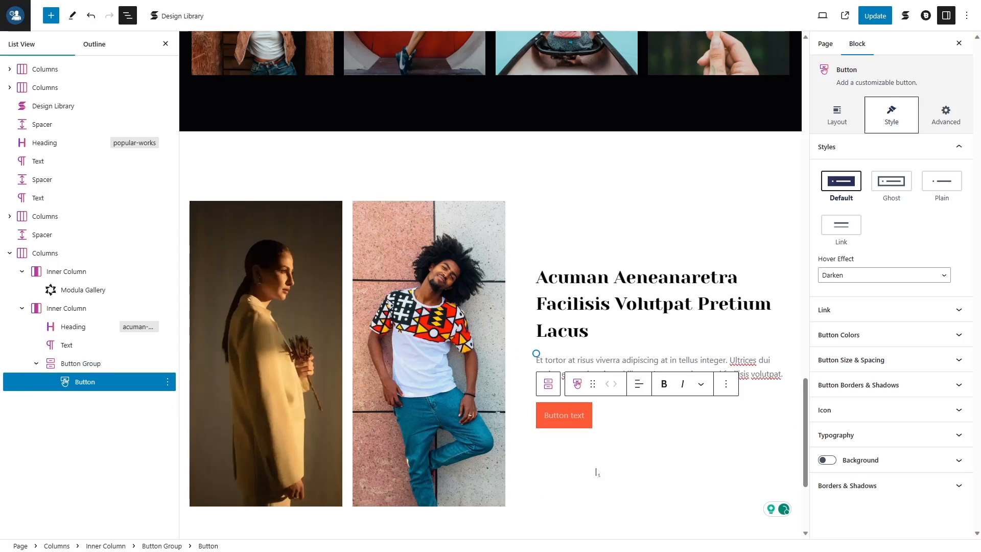
pyautogui.click(573, 416)
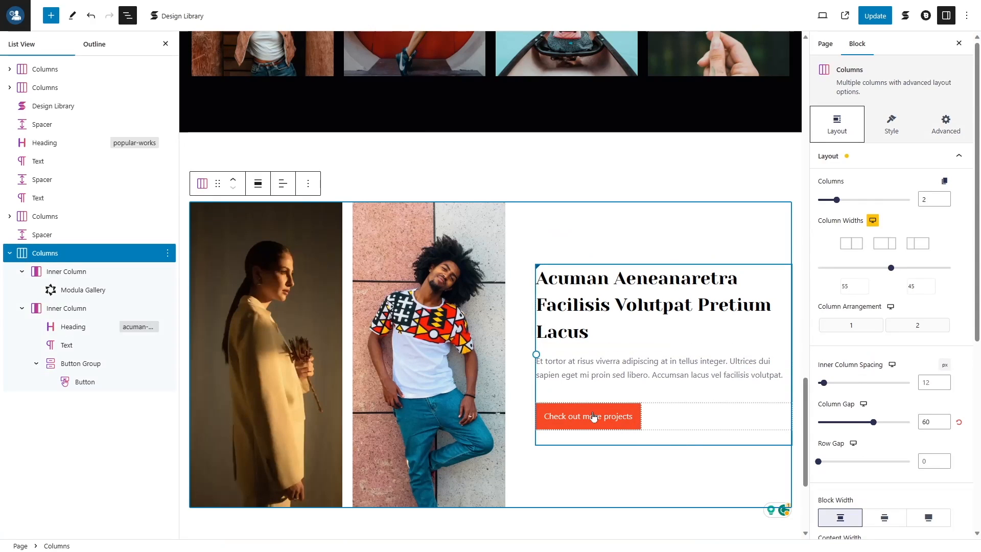
pyautogui.click(661, 417)
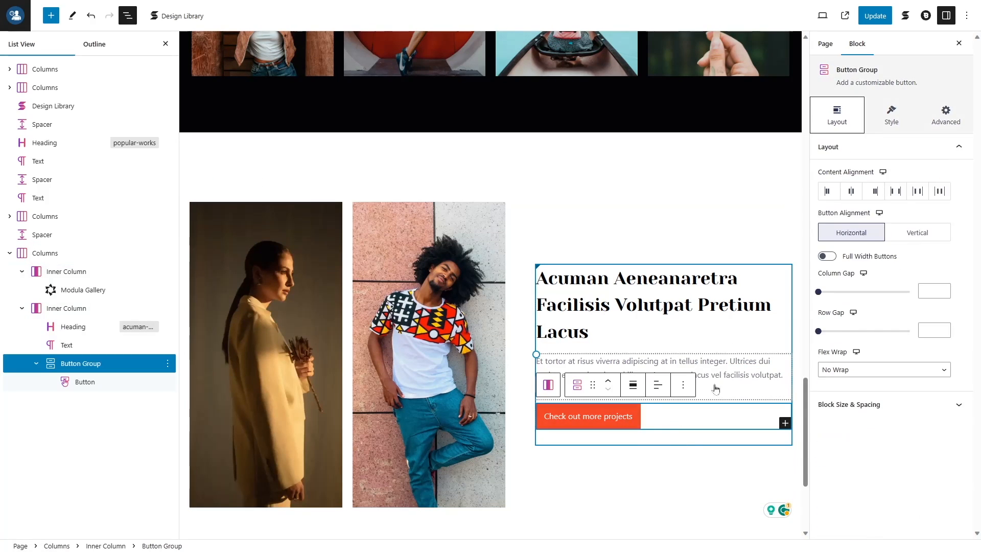
# Set the link URL of the "Check out more projects" button to "#"
pyautogui.click(87, 381)
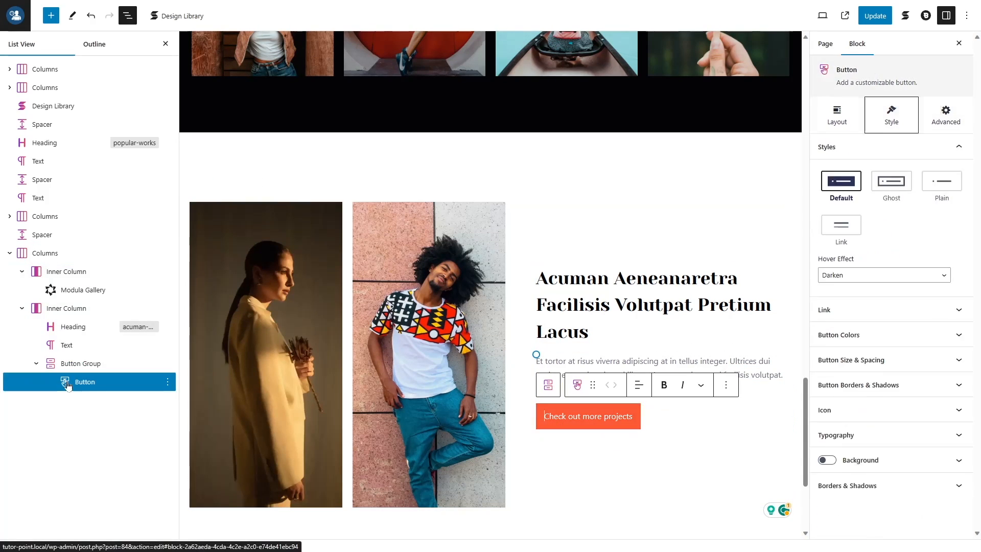
pyautogui.click(843, 113)
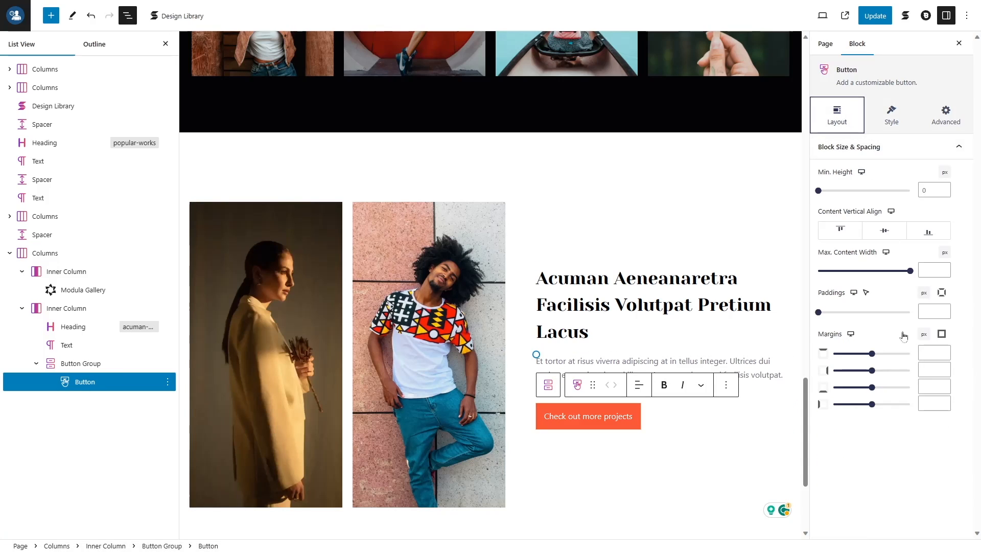
pyautogui.click(892, 115)
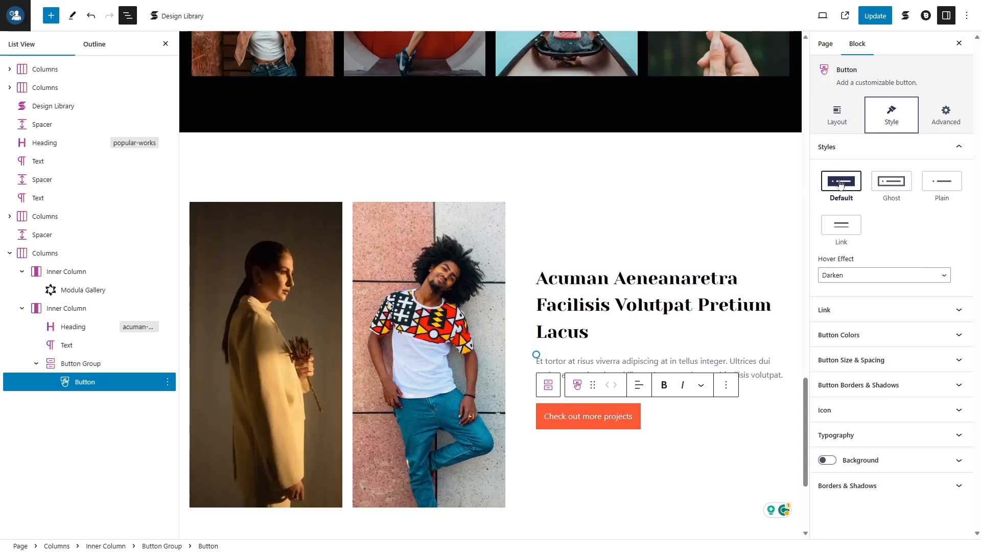
pyautogui.click(868, 147)
pyautogui.click(871, 172)
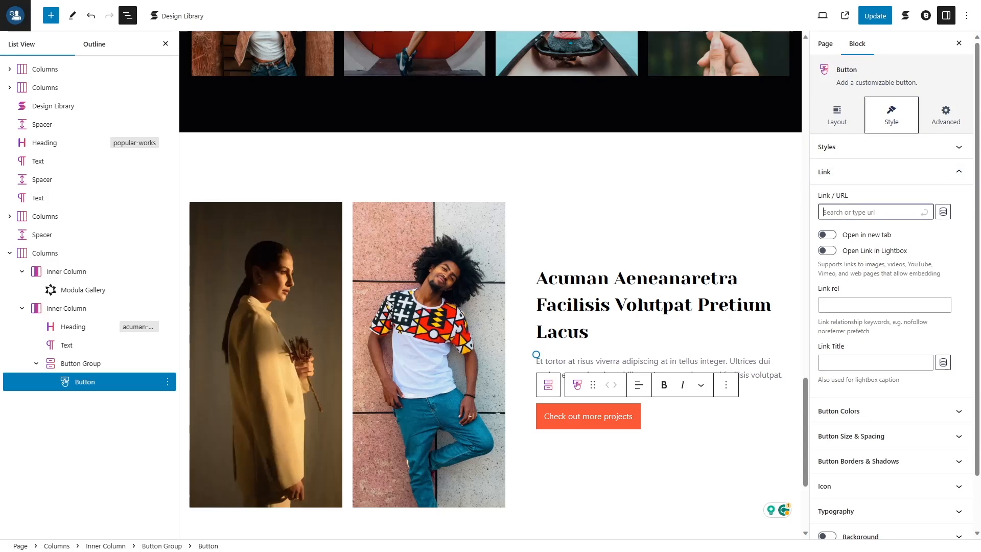
pyautogui.write('#')
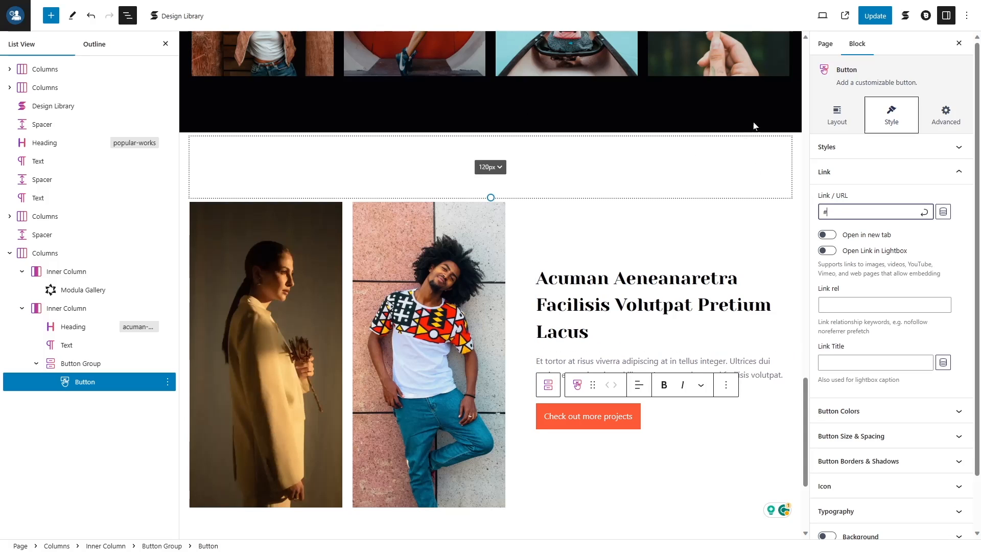
# Set the button's normal-state color to the black theme color, Palette Color 4
pyautogui.scroll(9, 726, 264)
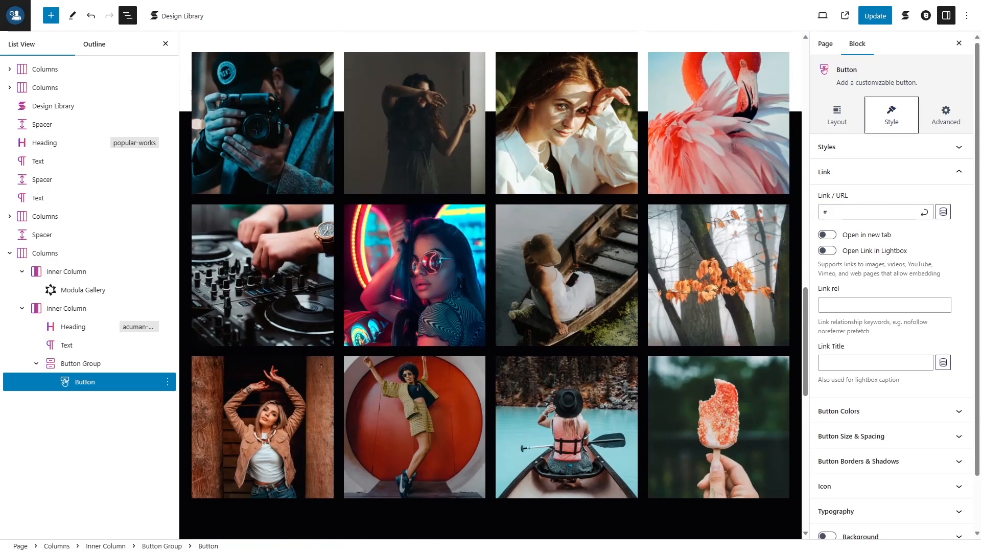
pyautogui.scroll(-9, 726, 264)
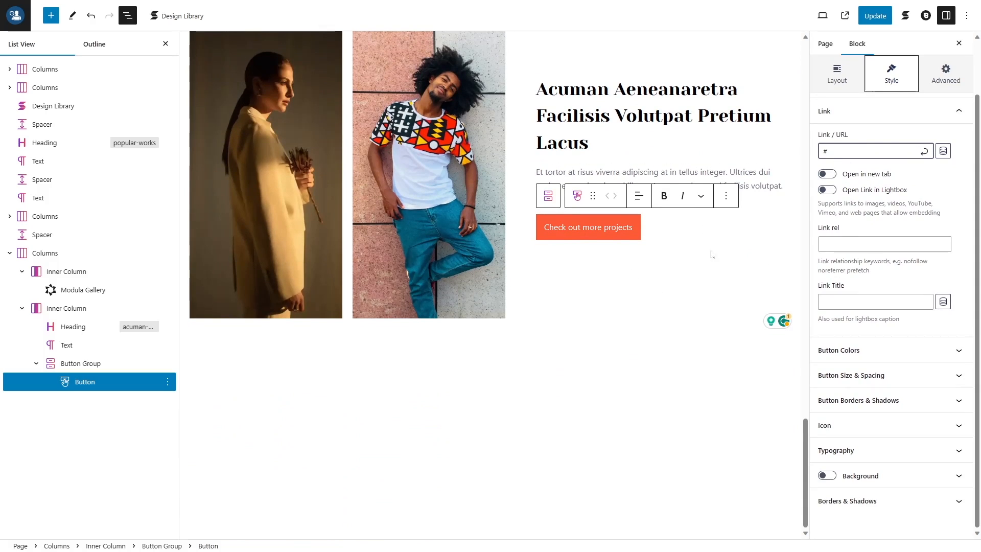
pyautogui.scroll(2, 889, 177)
pyautogui.click(848, 179)
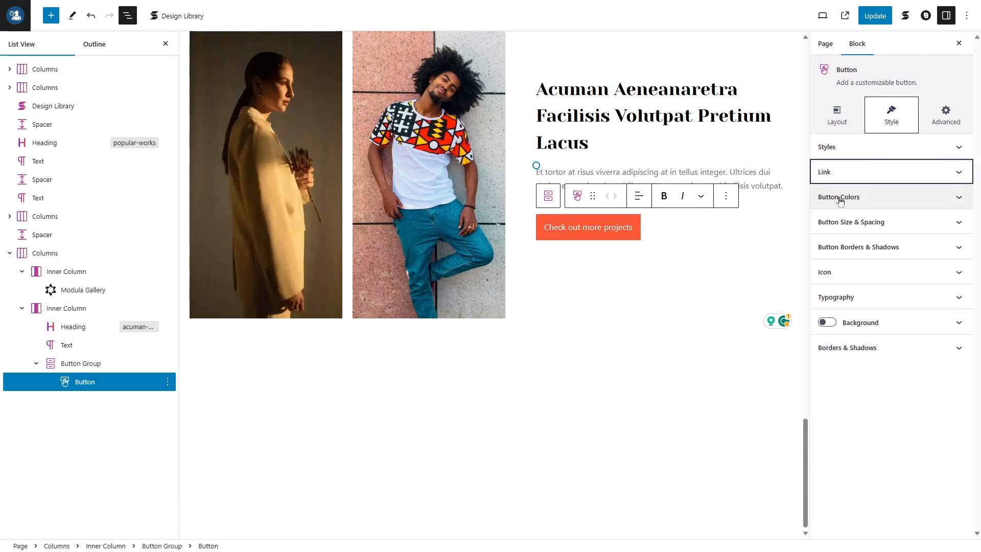
pyautogui.click(840, 199)
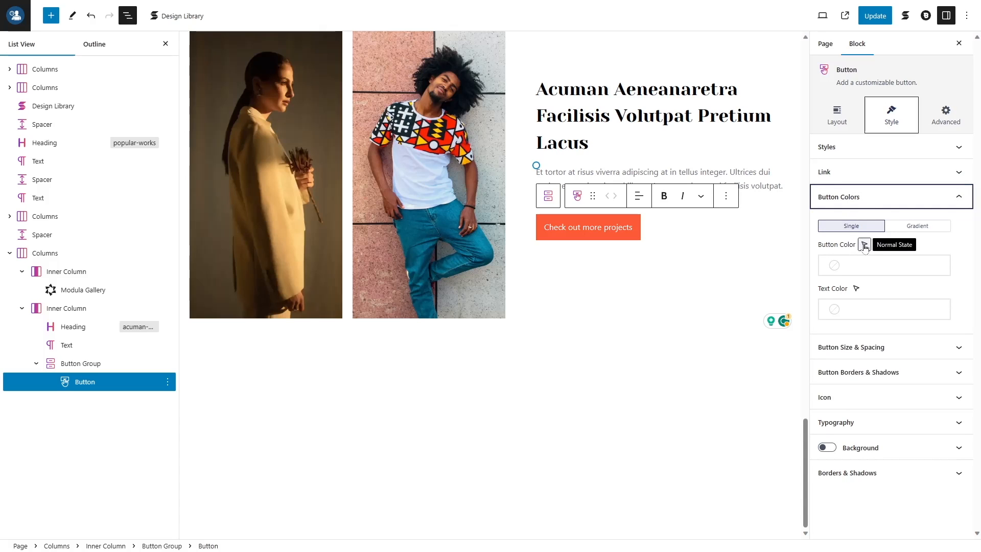
pyautogui.click(871, 266)
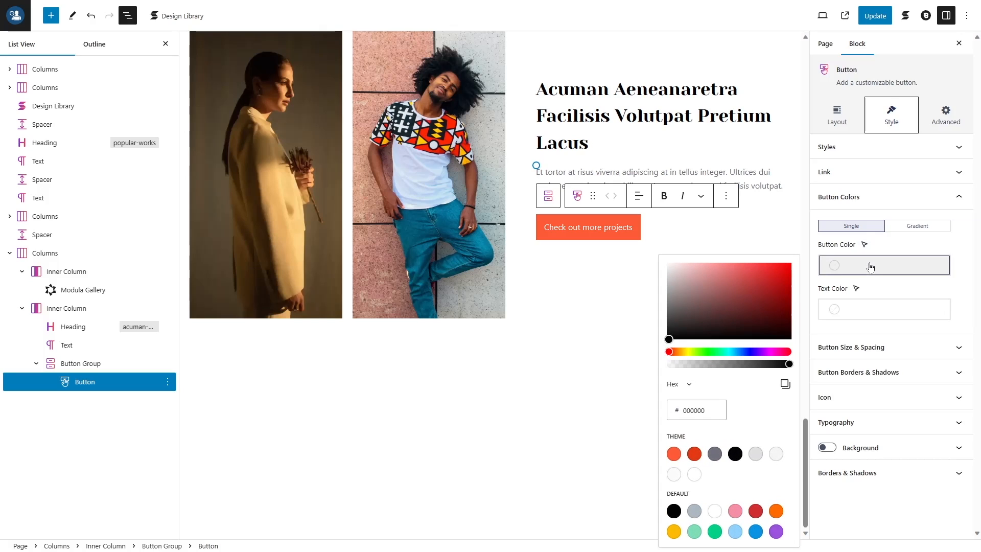
pyautogui.click(735, 454)
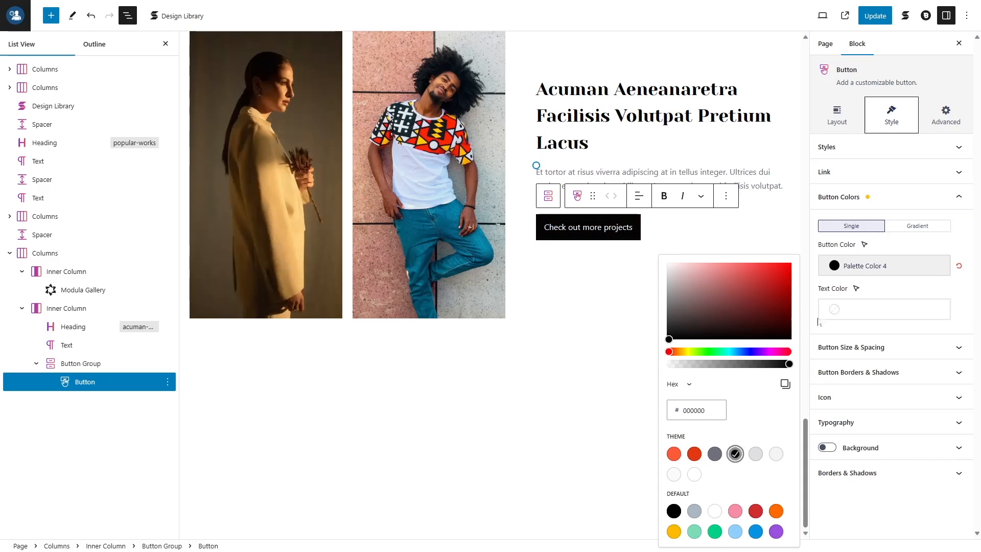
# Set the button's hover color to the orange-red Palette Color 1 and return to the normal state
pyautogui.click(864, 244)
pyautogui.click(863, 245)
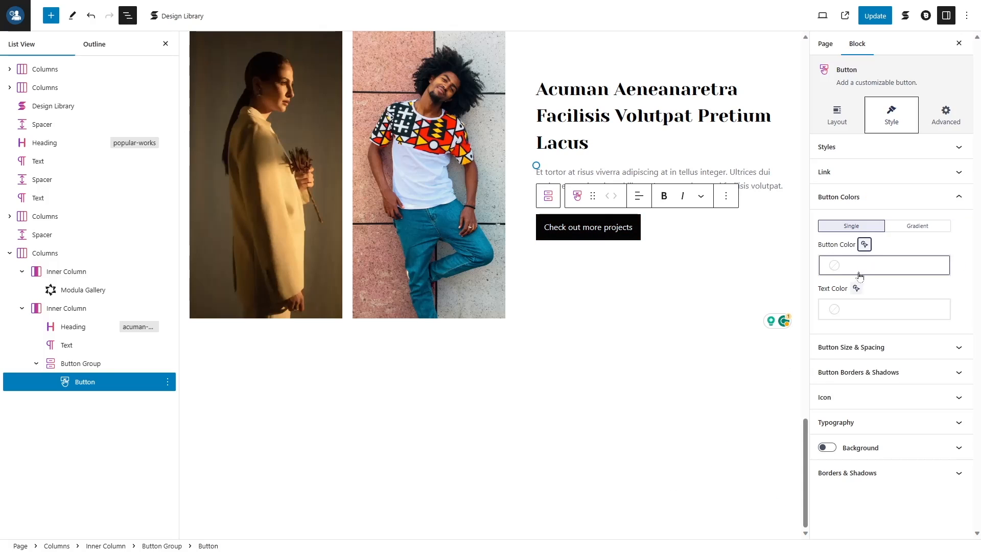
pyautogui.click(861, 276)
pyautogui.click(675, 454)
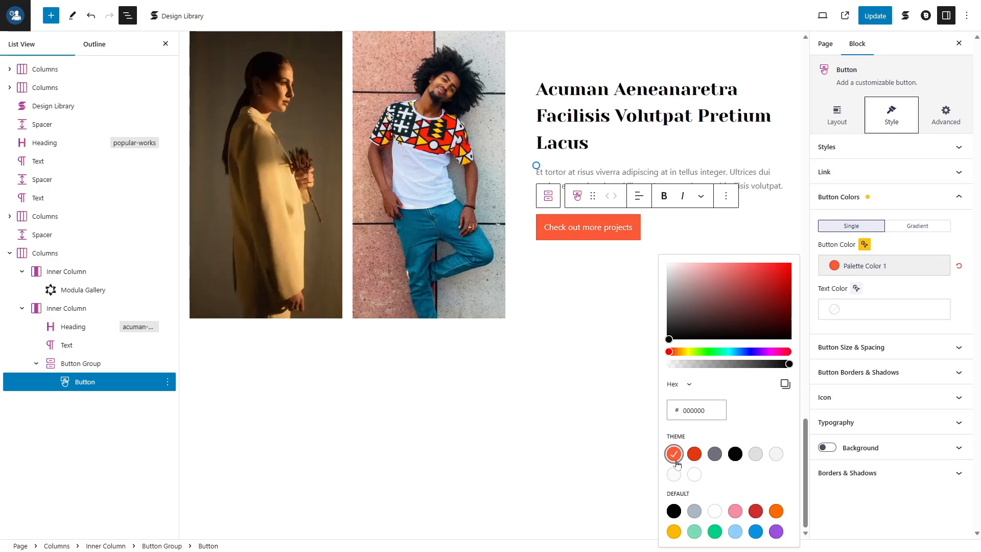
pyautogui.click(891, 260)
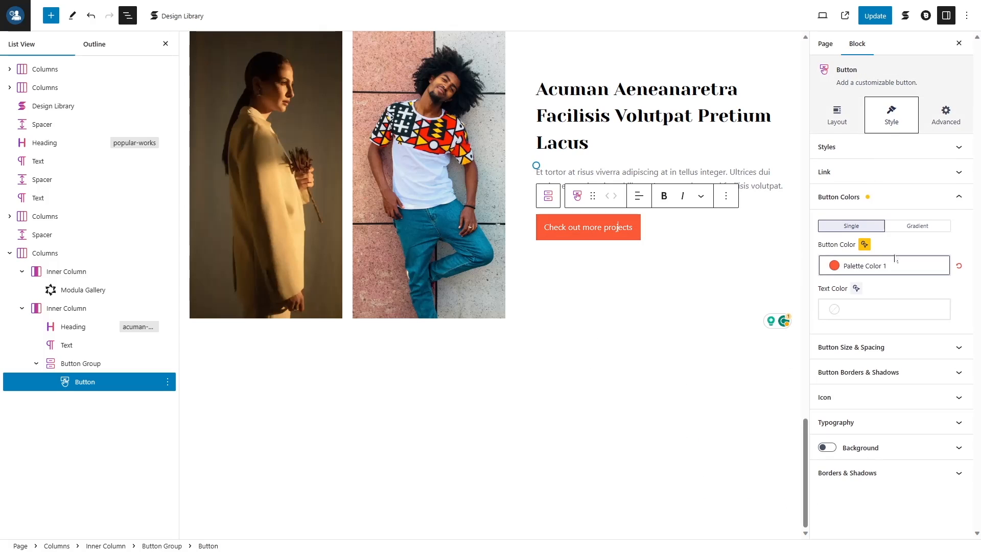
pyautogui.click(865, 244)
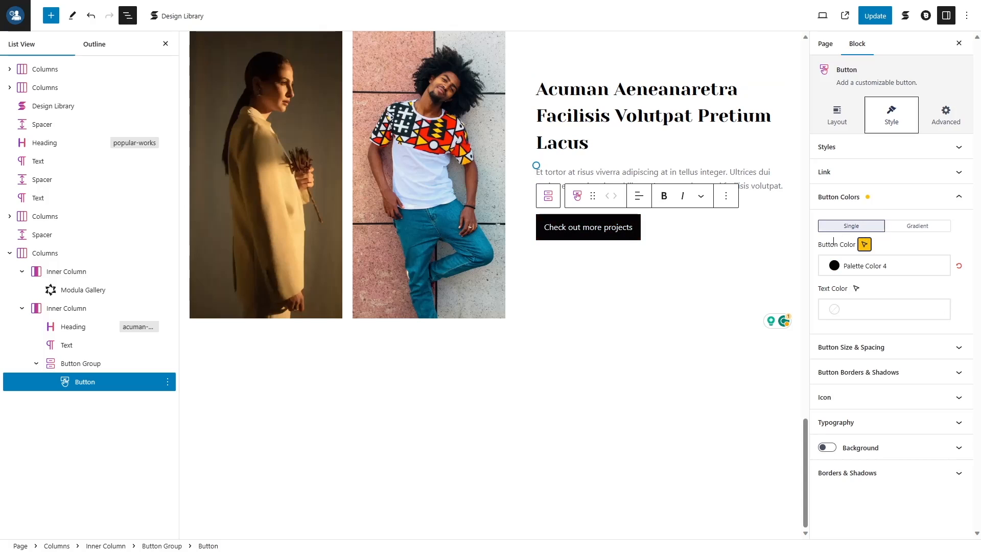
# Unlink the button's padding sides and set the right and left padding to 25 px each
pyautogui.click(895, 199)
pyautogui.click(887, 224)
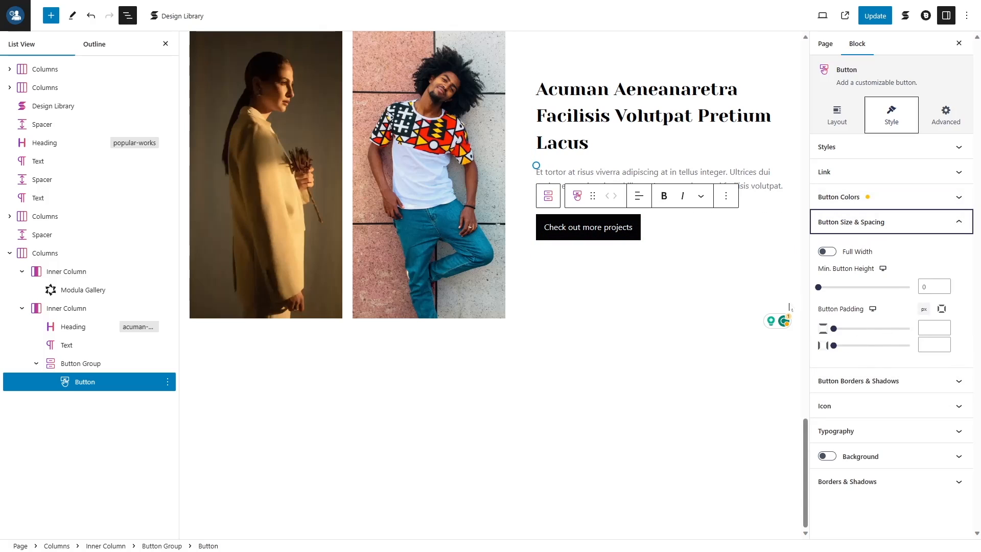
pyautogui.click(942, 310)
pyautogui.click(934, 345)
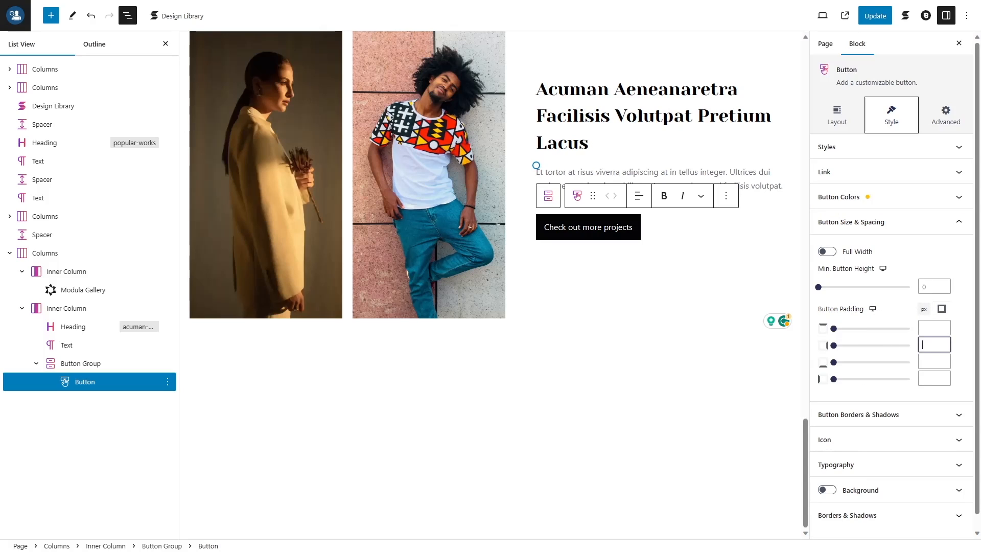
pyautogui.write('25')
pyautogui.click(934, 379)
pyautogui.write('25')
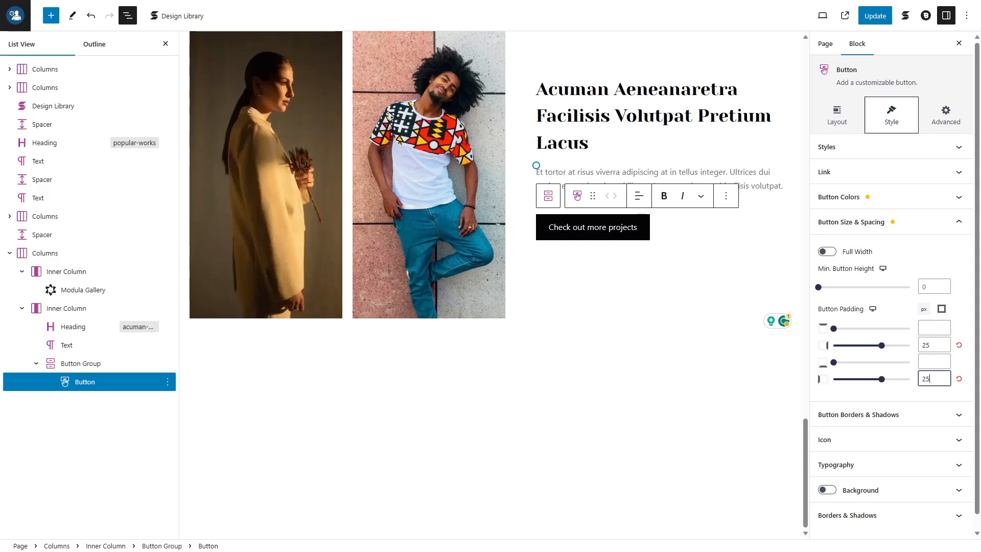
pyautogui.click(909, 223)
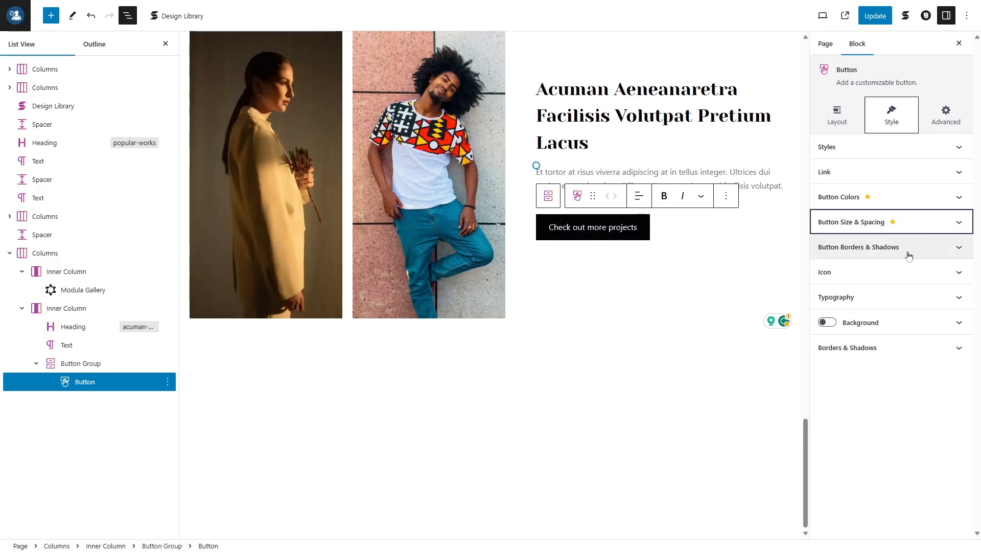
# Set the button text's font weight to 500
pyautogui.click(895, 302)
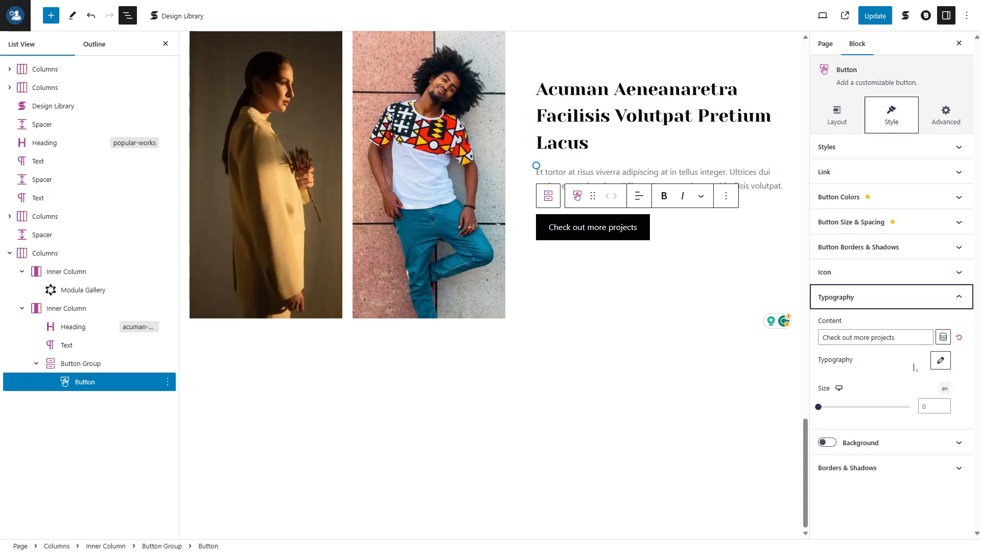
pyautogui.click(935, 361)
pyautogui.click(895, 175)
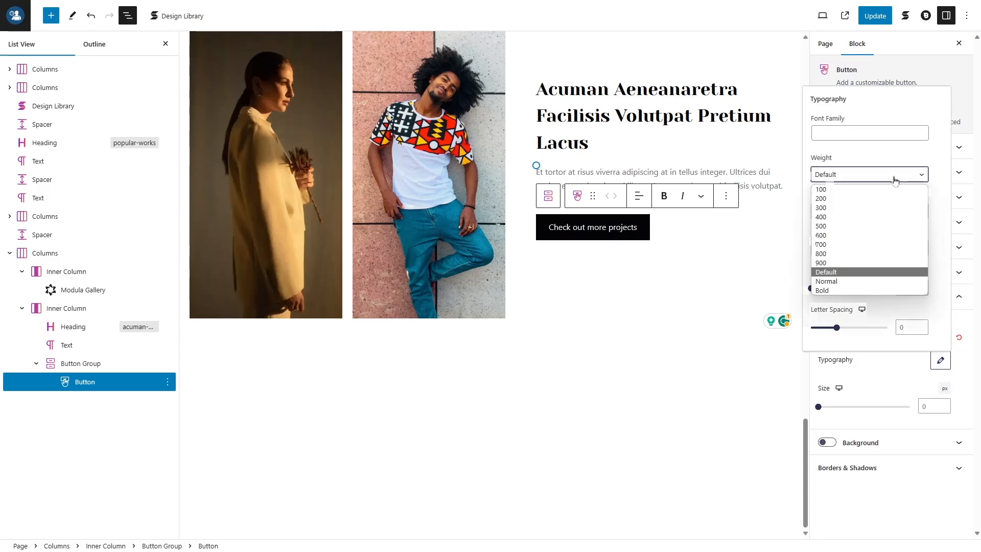
pyautogui.click(847, 226)
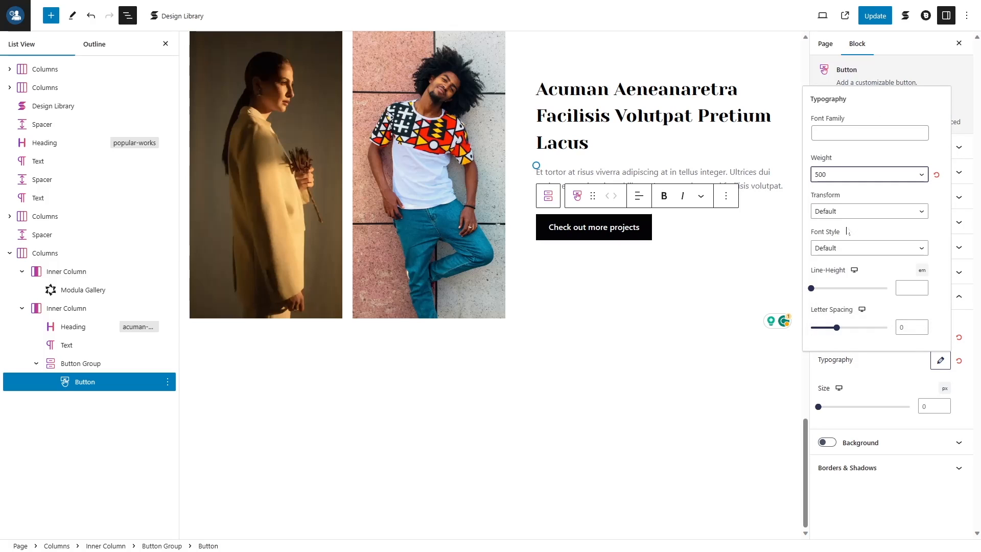
pyautogui.click(602, 402)
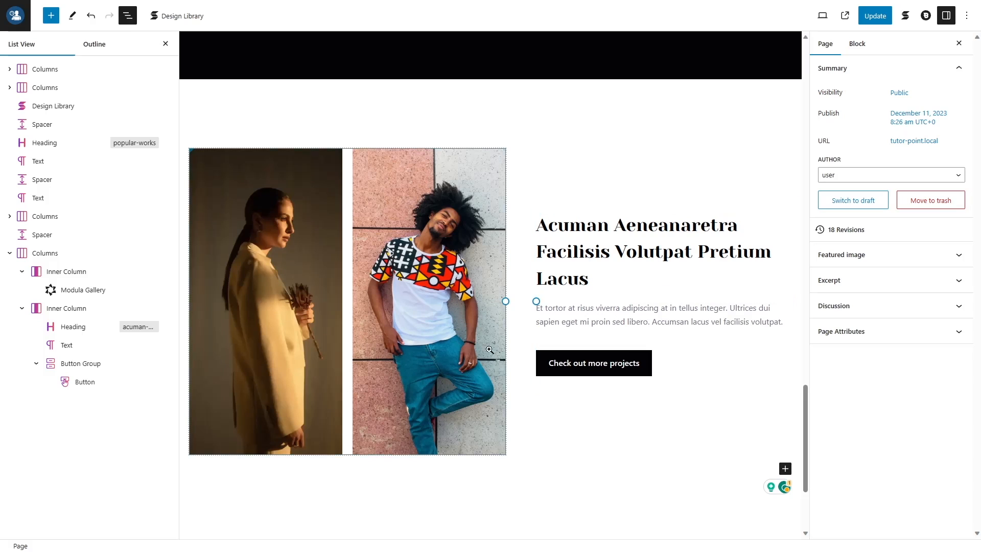
# Update the page and review the new gallery and text section on the published site
pyautogui.click(878, 22)
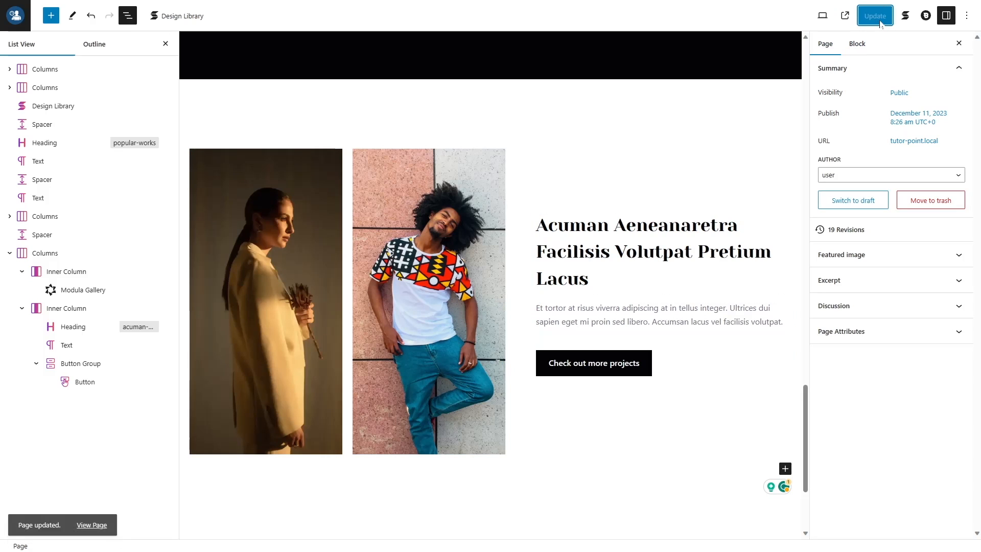
pyautogui.scroll(-20, 516, 373)
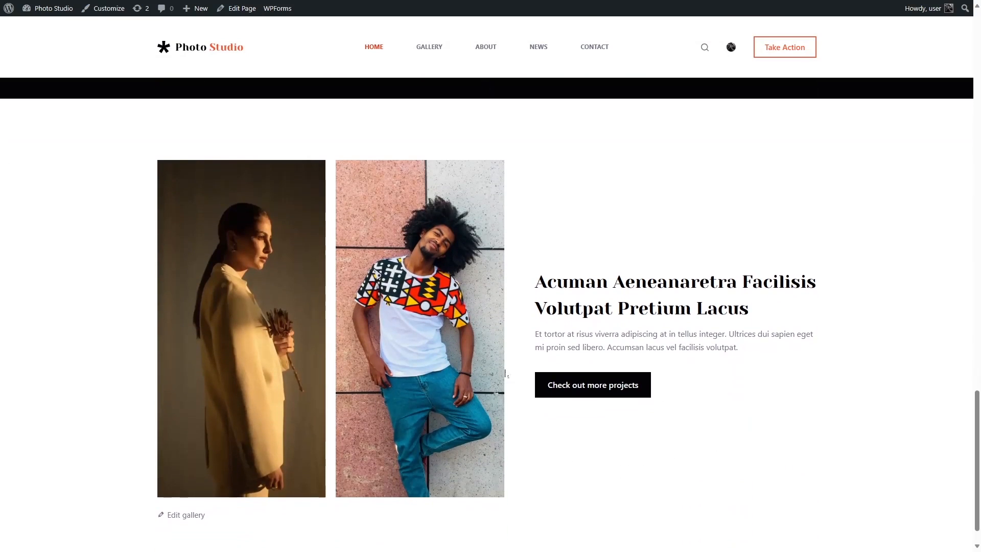
pyautogui.scroll(-1, 516, 375)
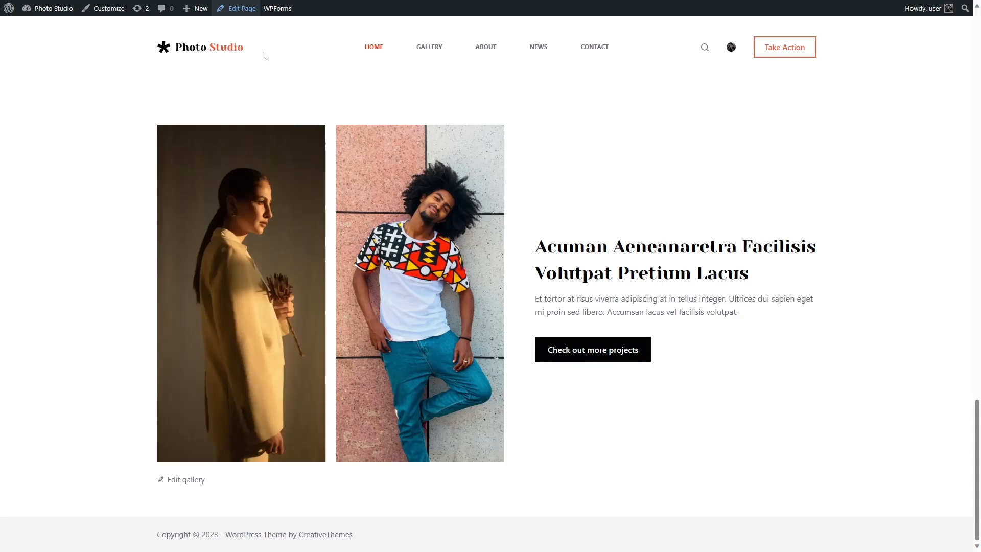
# Add a bold text block above the button with the lines "/ Cursus in hac habitasse platea", "/ Nunc eget lorem dolor" and "/ Posuere lorem ipsum dolor amet"
pyautogui.scroll(-20, 645, 364)
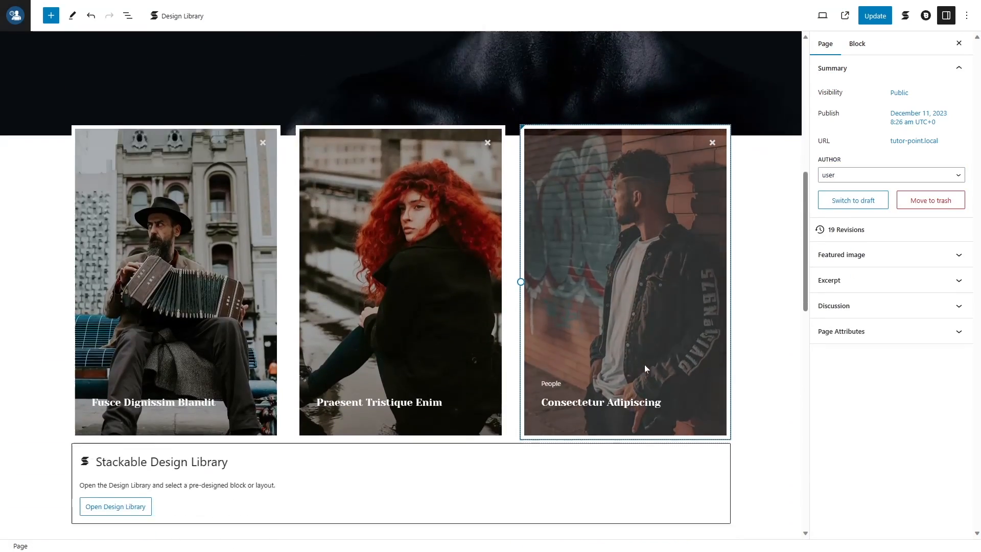
pyautogui.scroll(1, 449, 270)
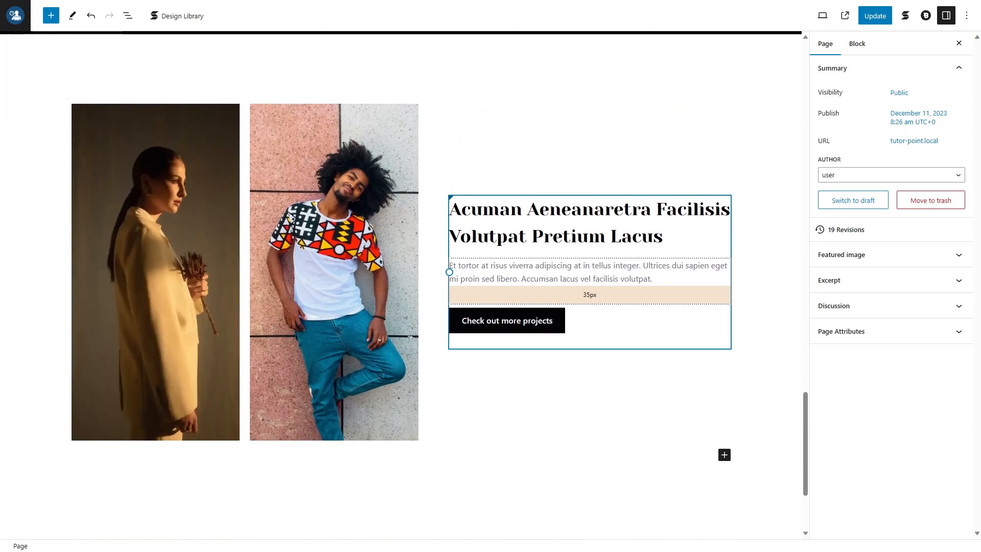
pyautogui.click(449, 271)
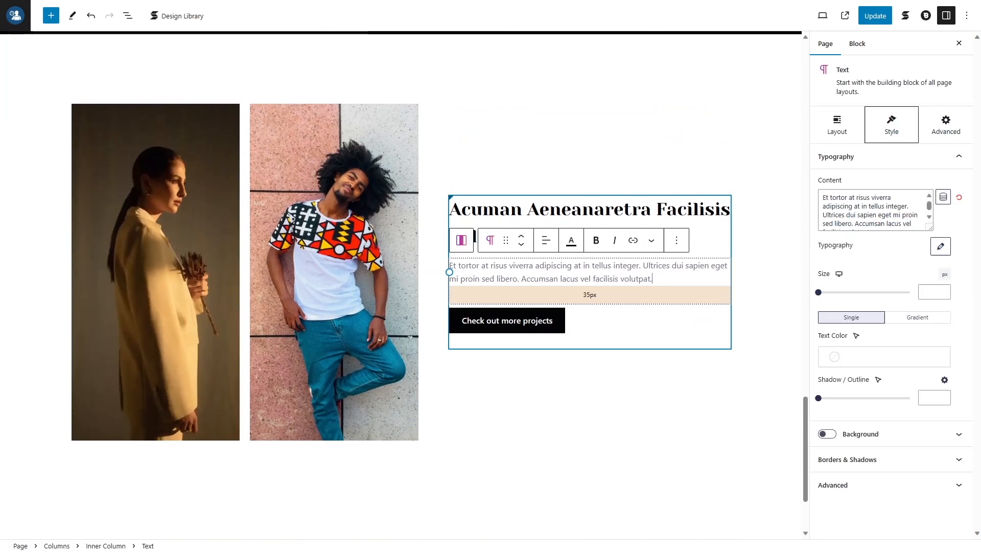
pyautogui.click(589, 306)
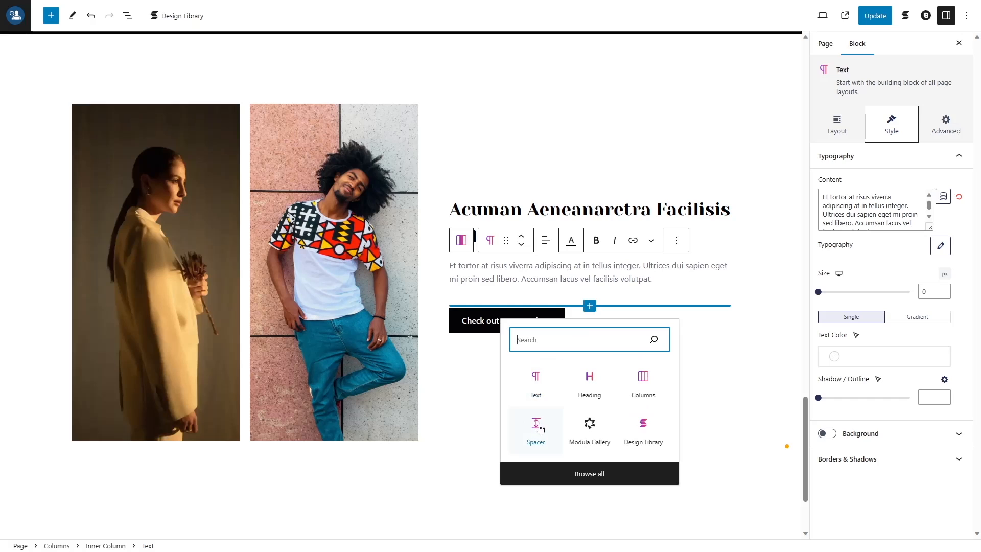
pyautogui.click(546, 391)
pyautogui.click(547, 391)
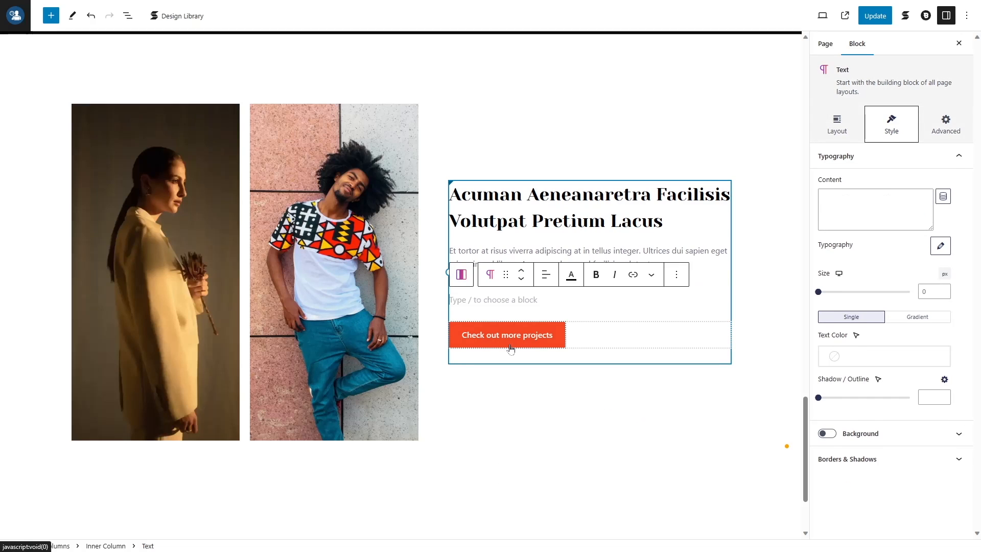
pyautogui.write('/ Cursus in hac habitasse platea / Nunc eget lorem dolor / Posuere lorem ipsum dolor amet')
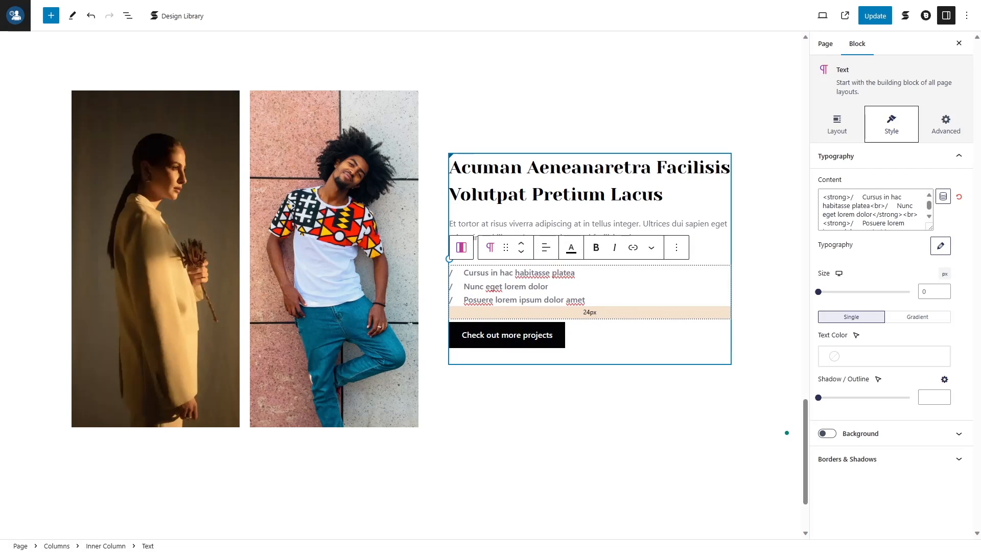
# Set the three-line text block's line height to 2 em and its text color to the black Palette Color 4
pyautogui.click(940, 247)
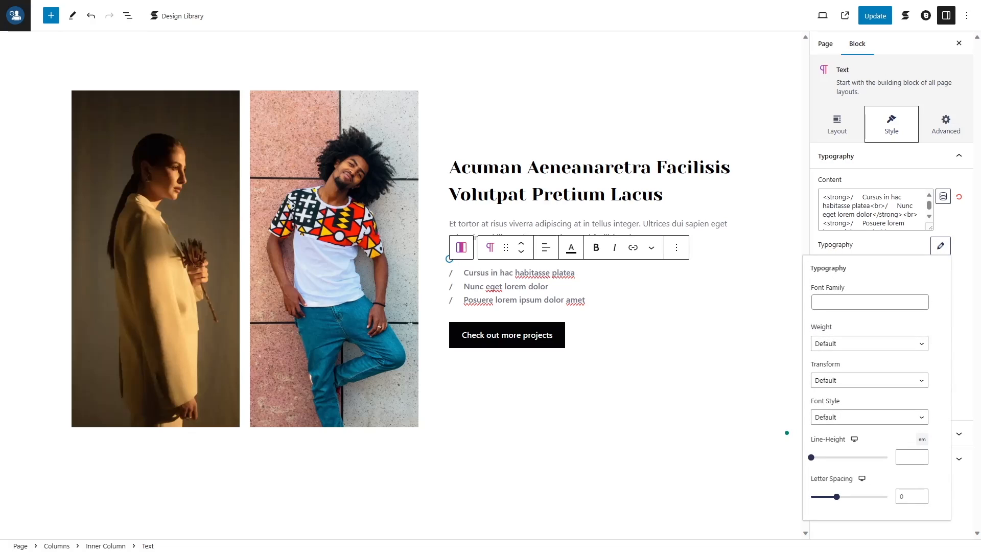
pyautogui.write('2')
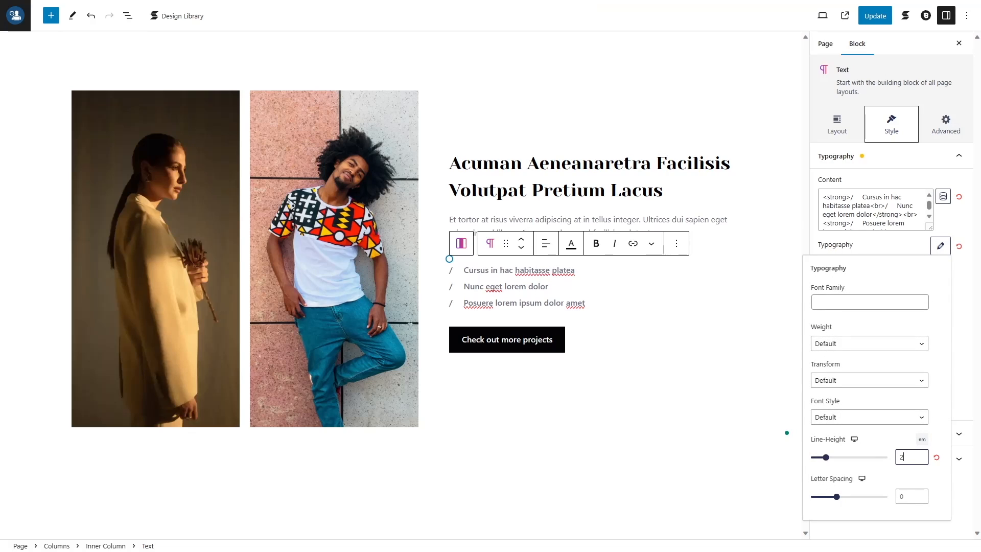
pyautogui.click(978, 286)
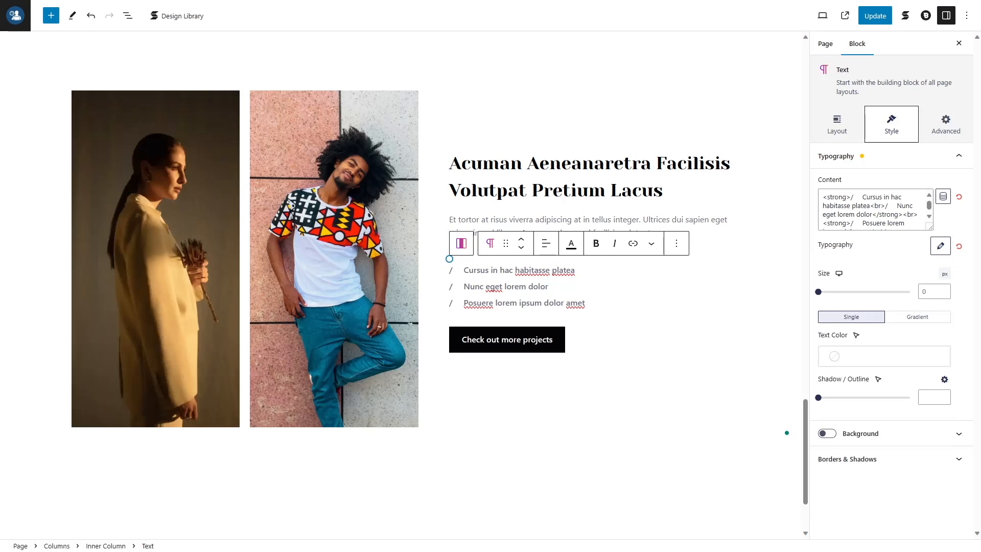
pyautogui.click(871, 364)
pyautogui.click(736, 274)
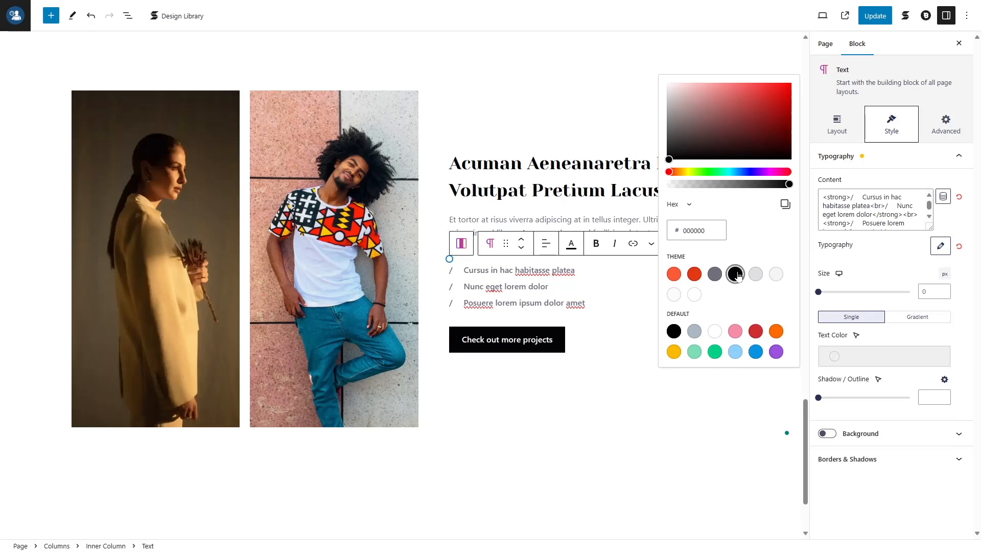
pyautogui.click(596, 421)
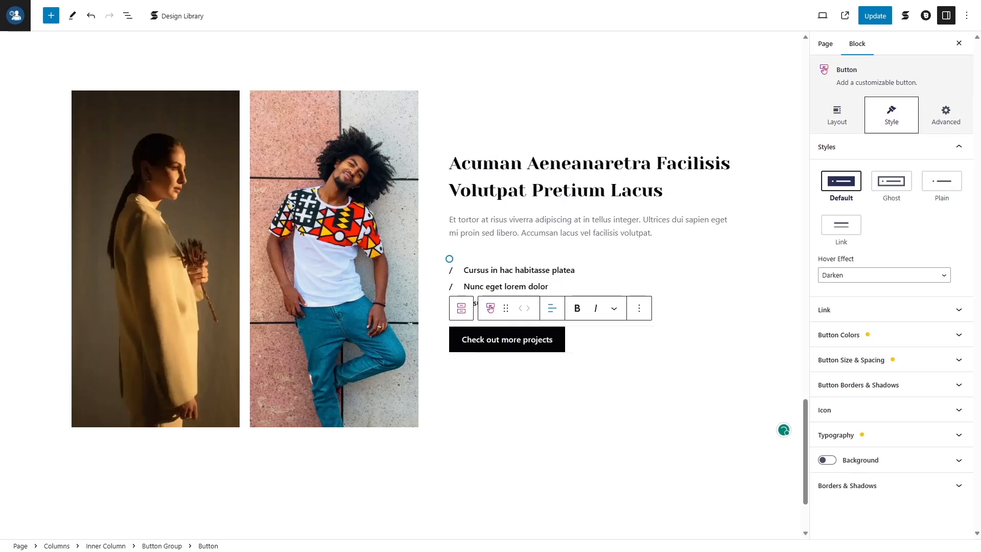
pyautogui.click(542, 288)
# Update the page and compare the published gallery and text section with the reference demo
pyautogui.hotkey('ctrl', 's')
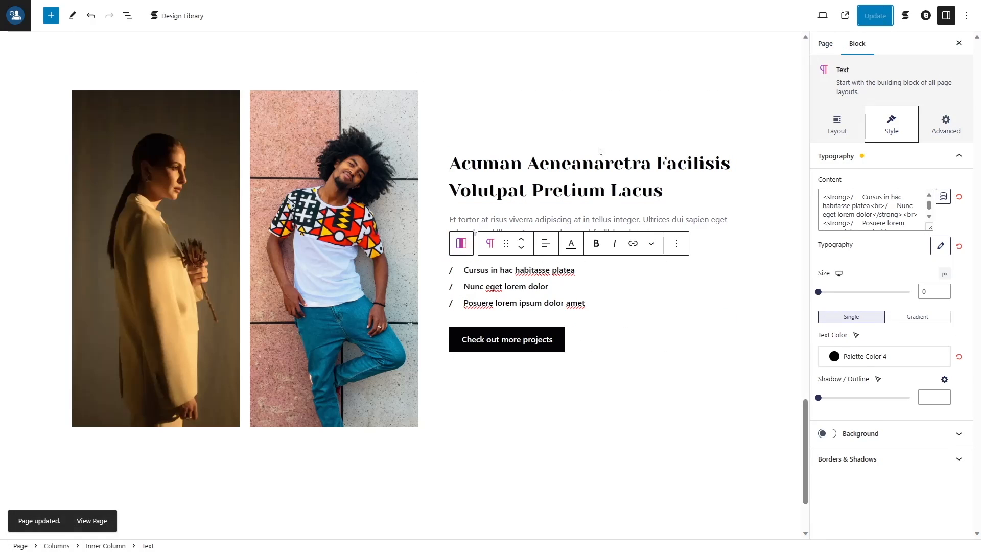
pyautogui.click(92, 520)
pyautogui.scroll(-5, 358, 378)
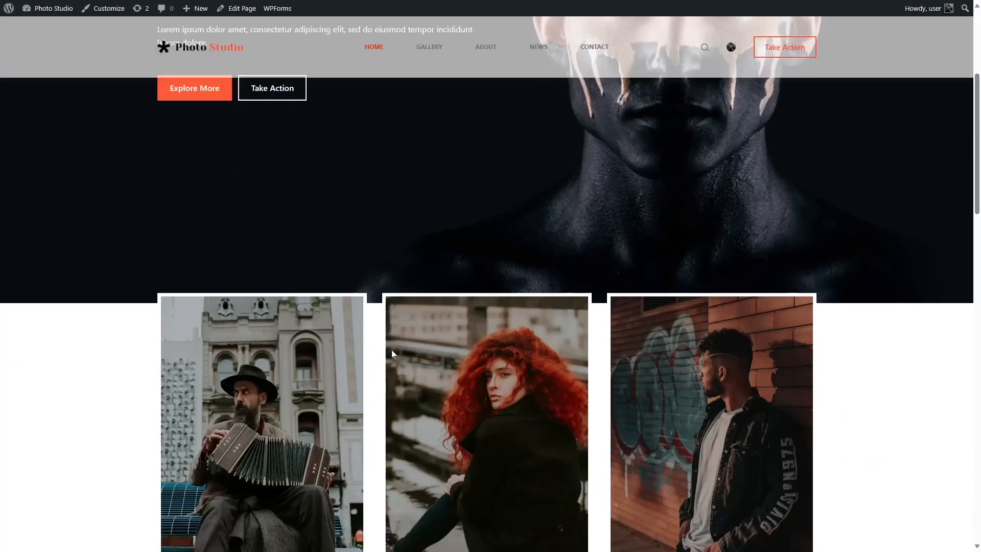
pyautogui.scroll(-15, 392, 352)
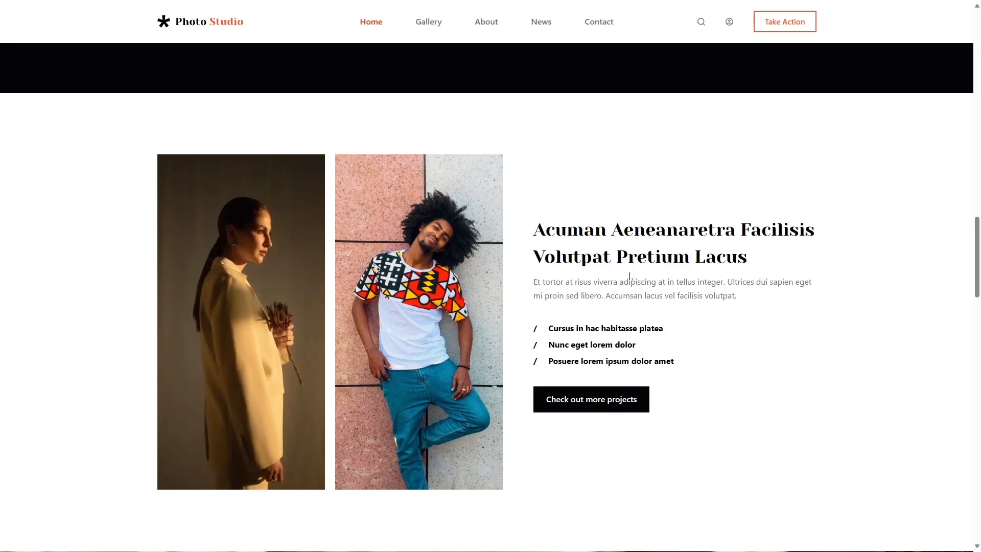
pyautogui.scroll(-10, 630, 276)
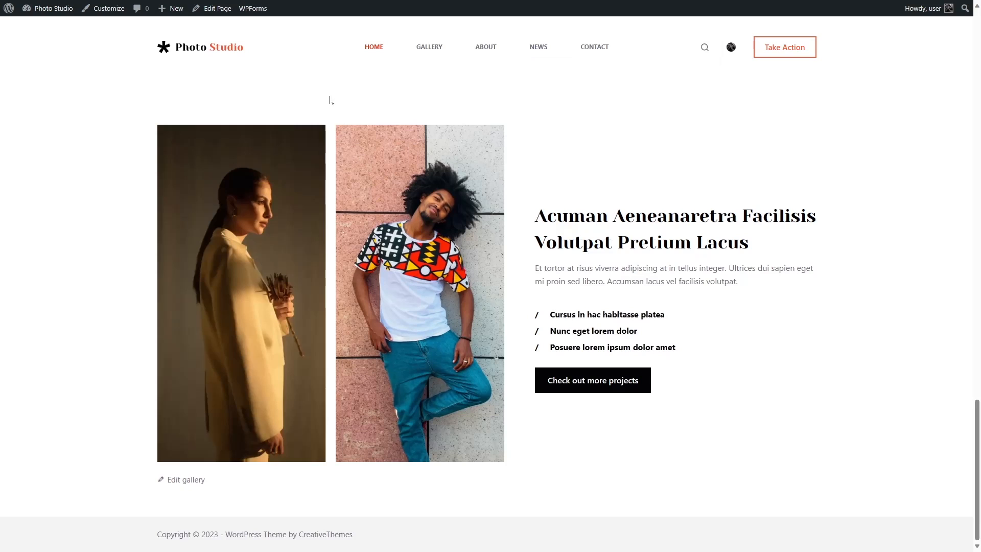
# Return to the page editor and add a 120 px high spacer below the two-image gallery and text columns
pyautogui.click(218, 15)
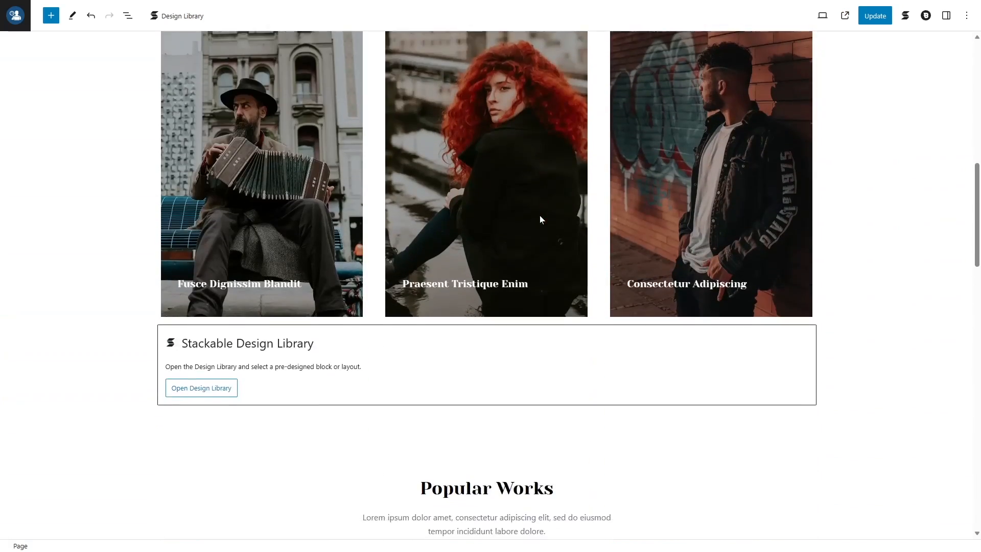
pyautogui.scroll(-15, 539, 215)
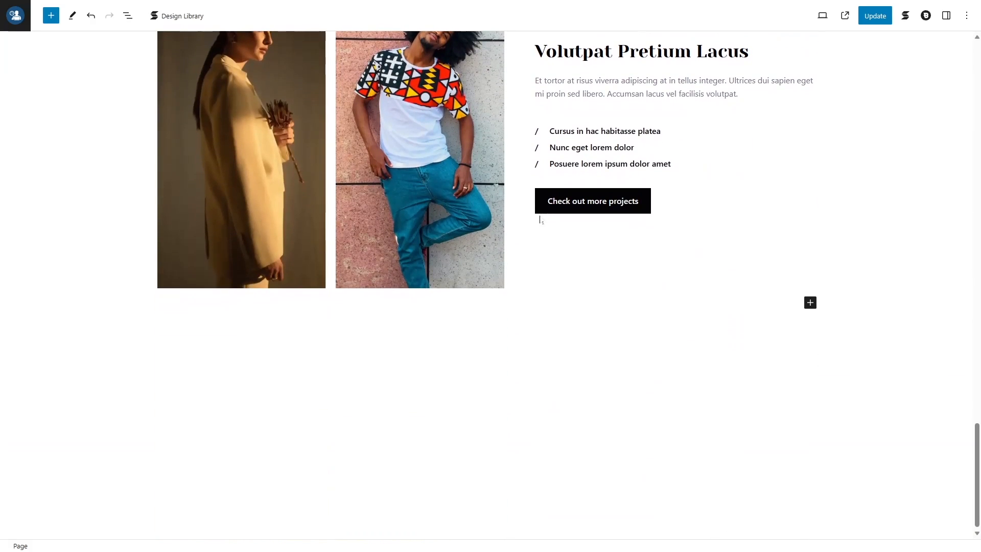
pyautogui.click(811, 304)
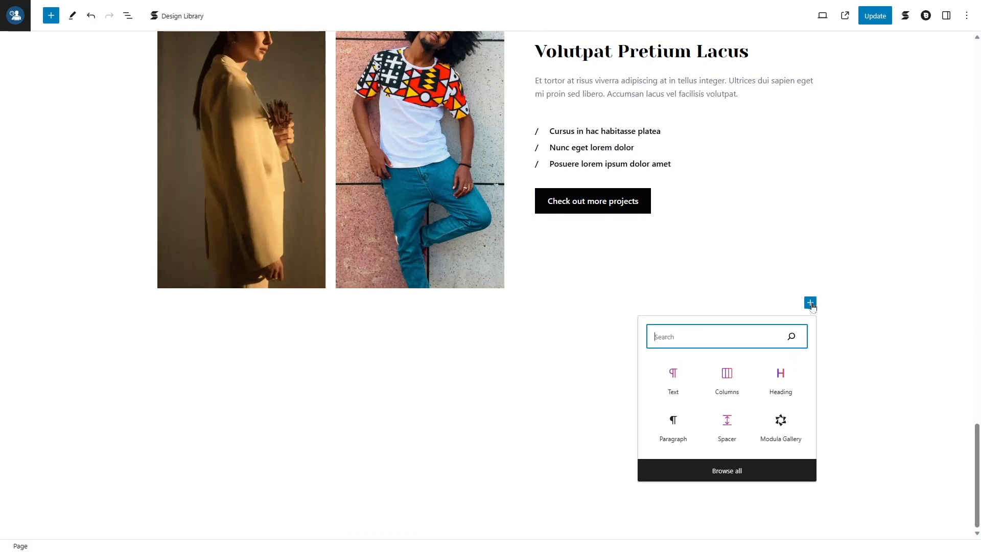
pyautogui.click(727, 424)
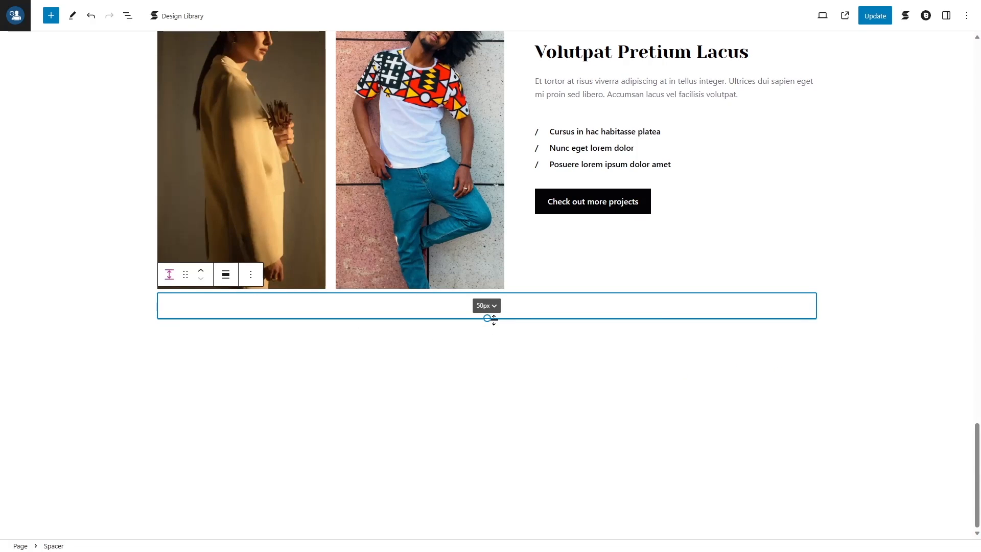
pyautogui.moveTo(494, 325); pyautogui.dragTo(495, 353)
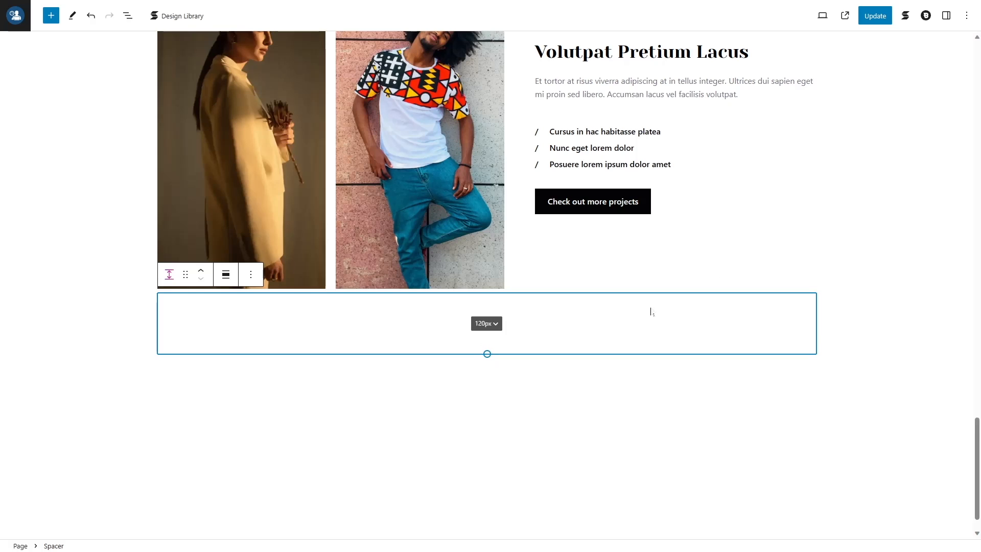
# Set the new spacer's tablet height to 70 px
pyautogui.click(945, 22)
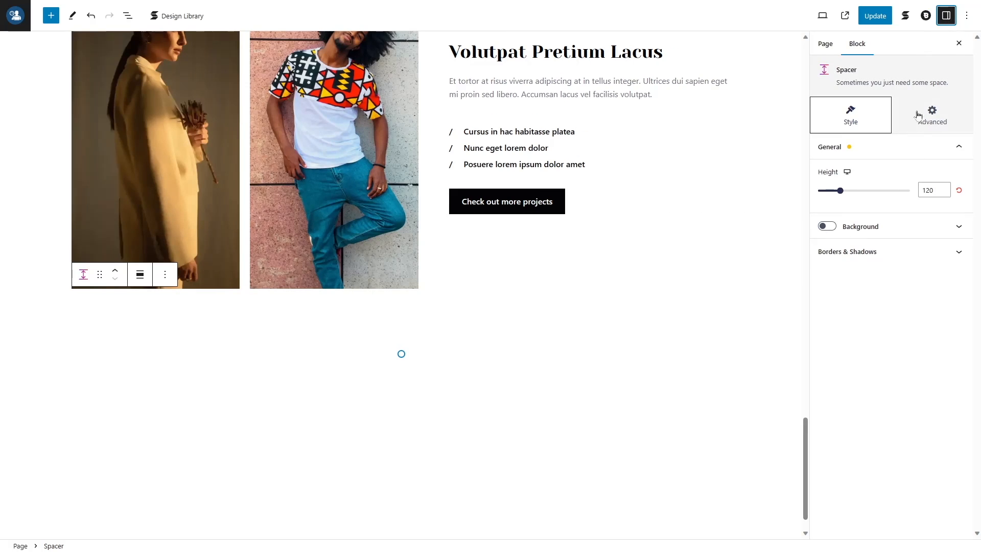
pyautogui.click(847, 185)
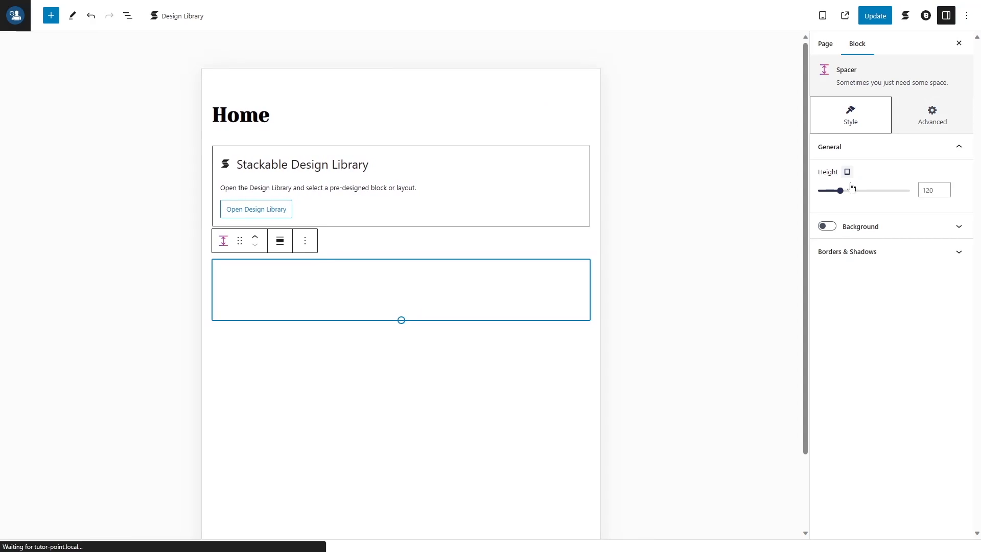
pyautogui.moveTo(596, 115); pyautogui.dragTo(597, 531)
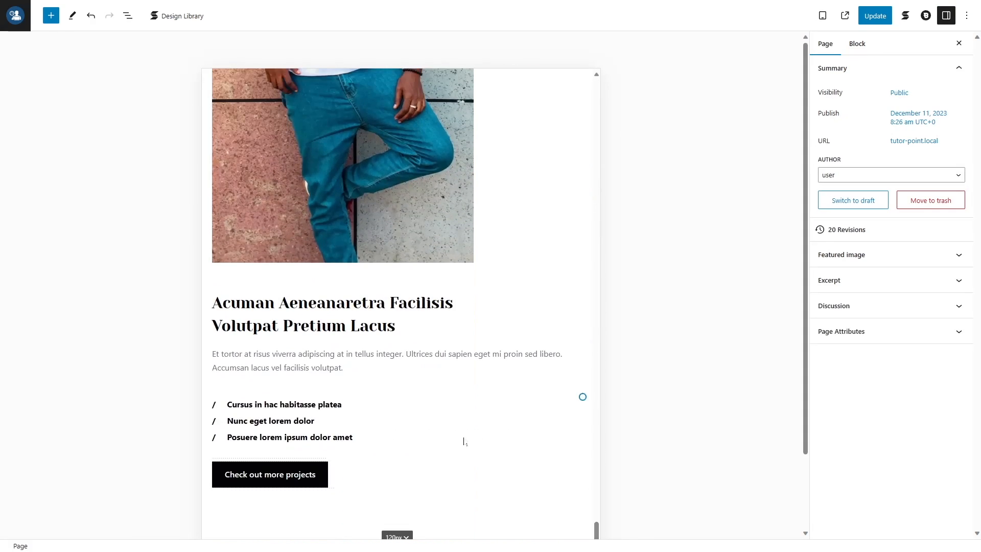
pyautogui.scroll(-4, 475, 450)
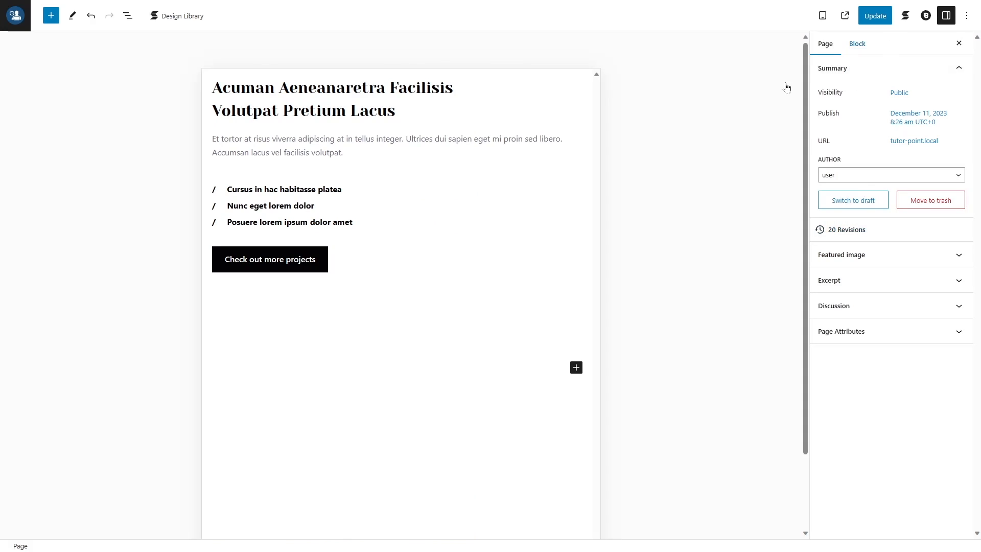
pyautogui.click(467, 324)
pyautogui.click(922, 190)
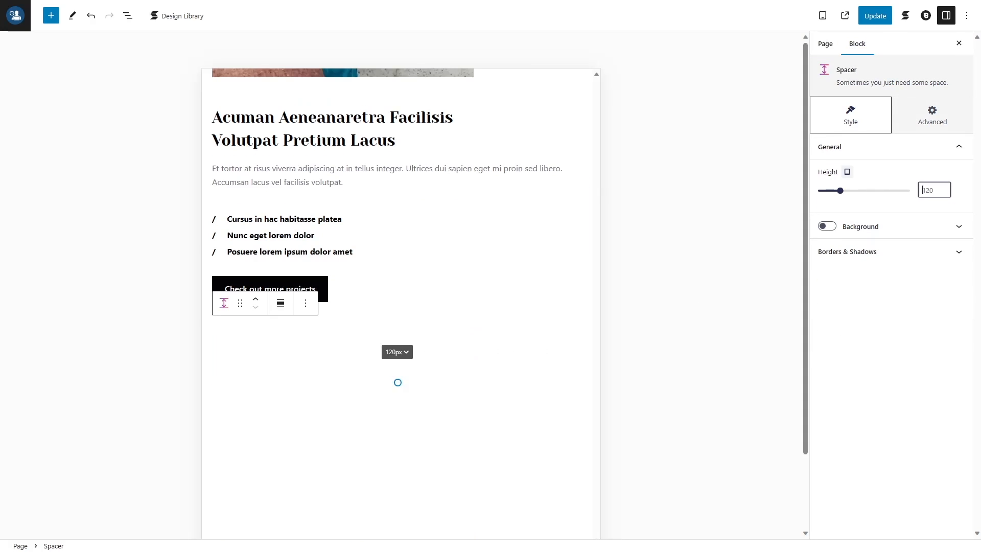
pyautogui.write('70')
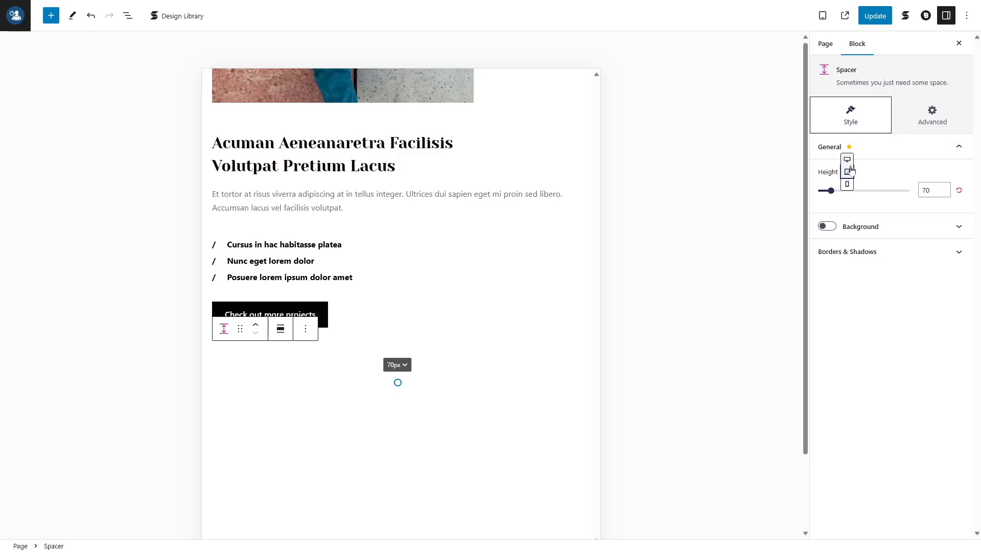
# Return to the desktop preview, update the page and show the block list view
pyautogui.click(848, 160)
pyautogui.moveTo(805, 121); pyautogui.dragTo(803, 488)
pyautogui.click(875, 15)
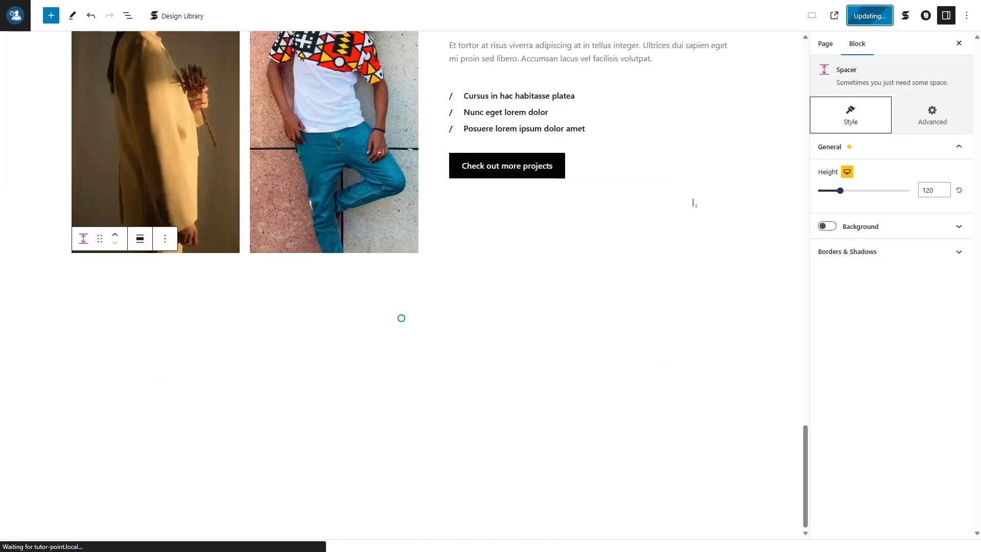
pyautogui.click(128, 16)
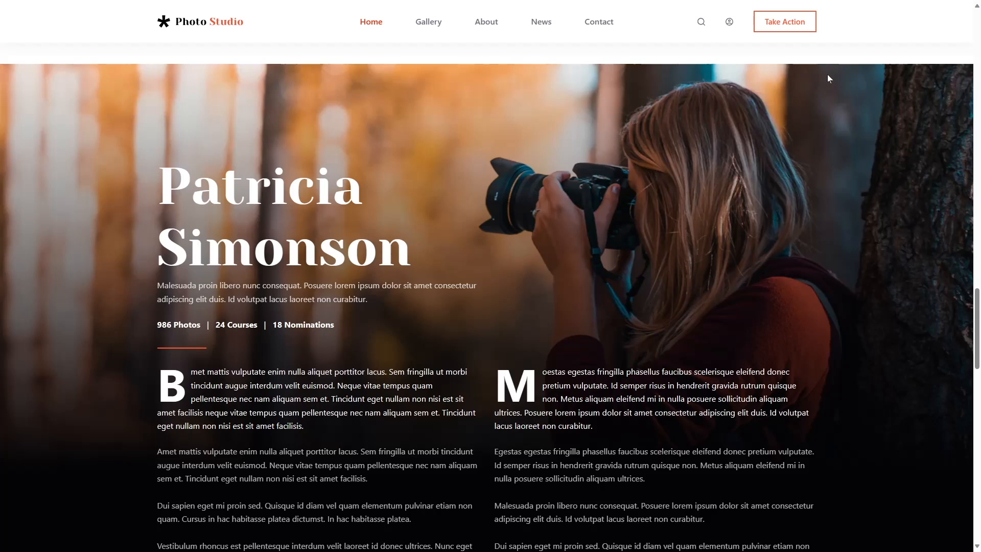
# Examine the dark photographer profile section in the reference demo, including its drop-cap text columns, statistics and photo row
pyautogui.scroll(-8, 827, 75)
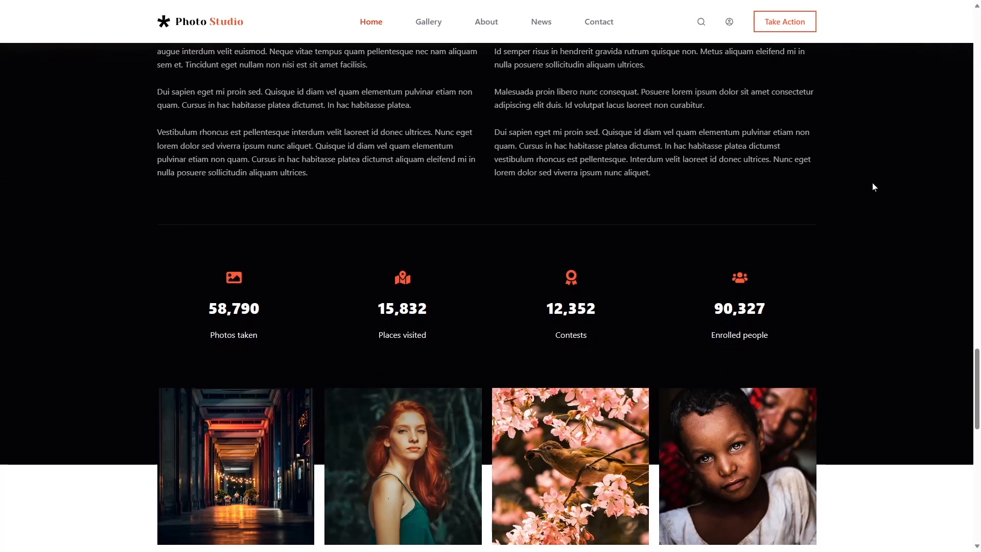
pyautogui.scroll(8, 877, 214)
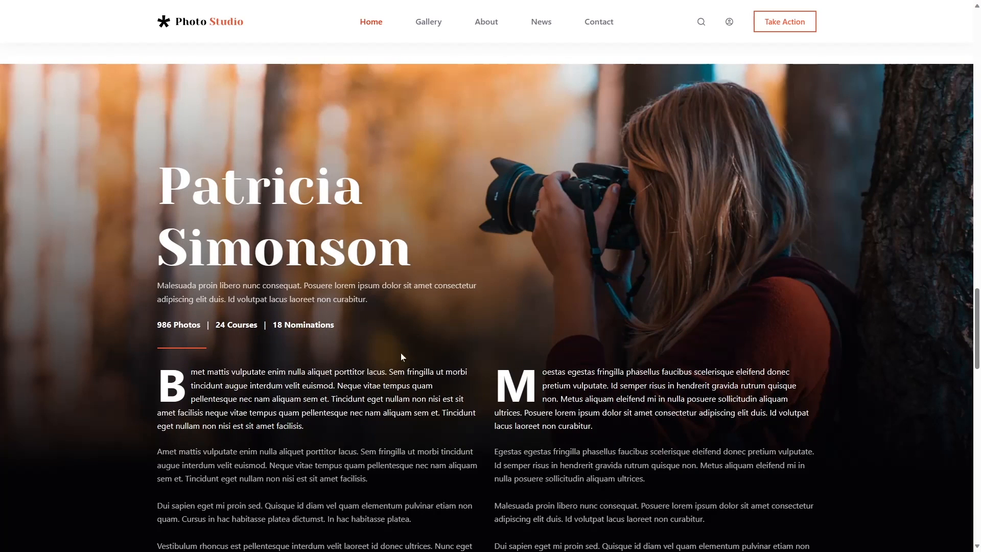
pyautogui.scroll(-3, 695, 371)
pyautogui.scroll(3, 416, 147)
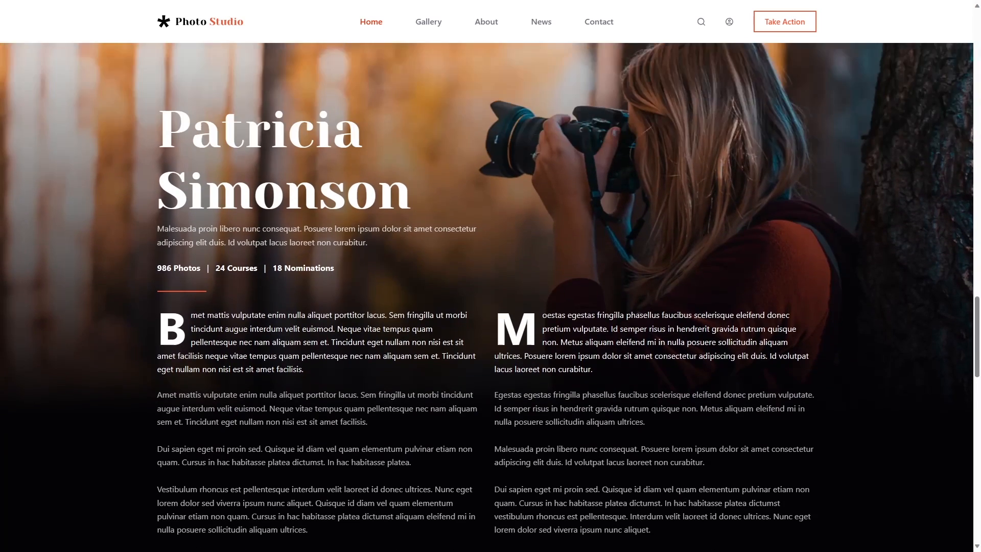
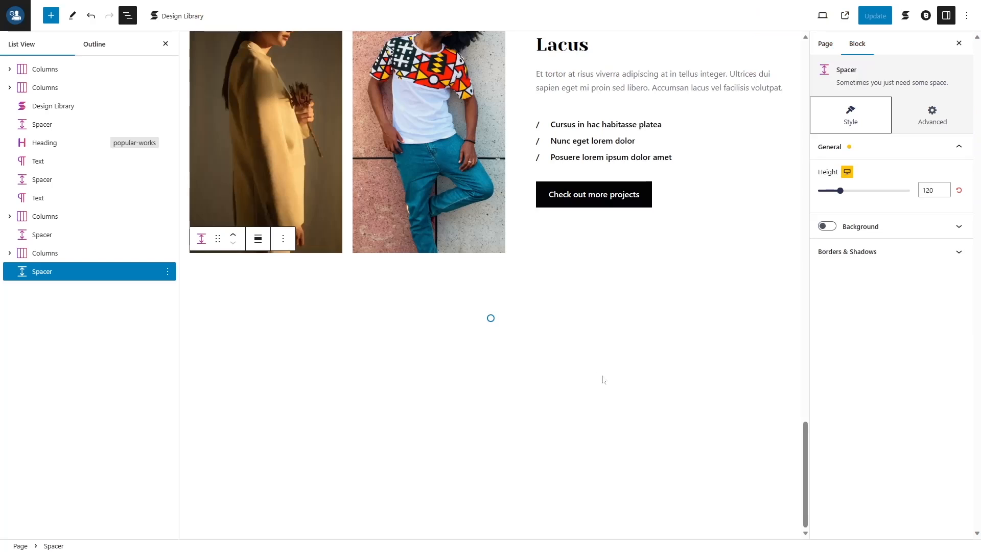
# Add a Columns block with the single 100 layout below the last spacer
pyautogui.click(563, 381)
pyautogui.click(785, 332)
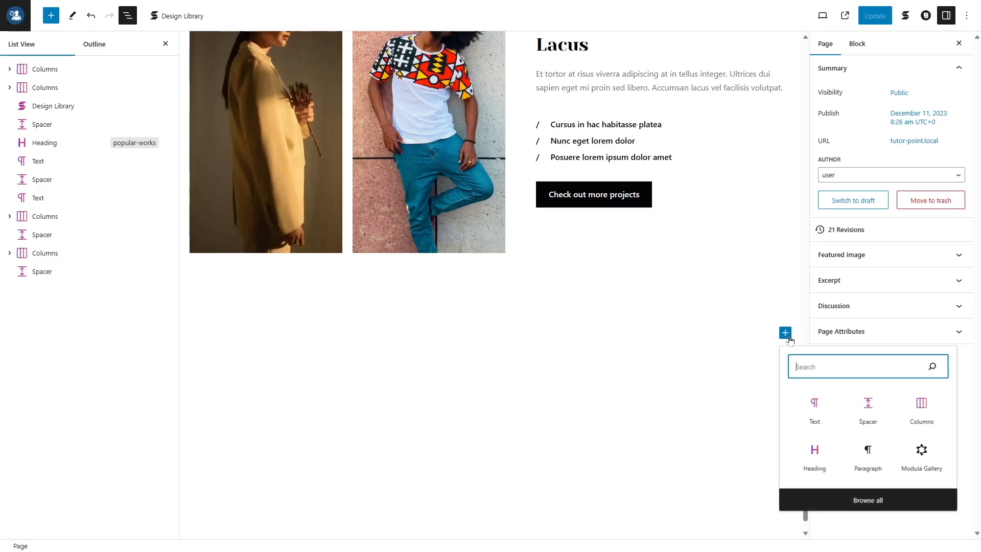
pyautogui.click(907, 408)
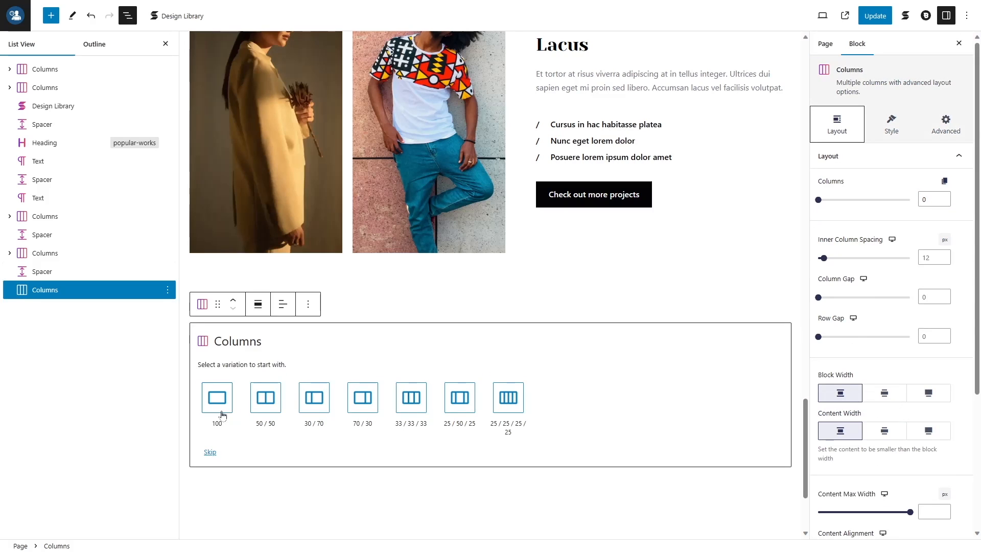
pyautogui.click(223, 414)
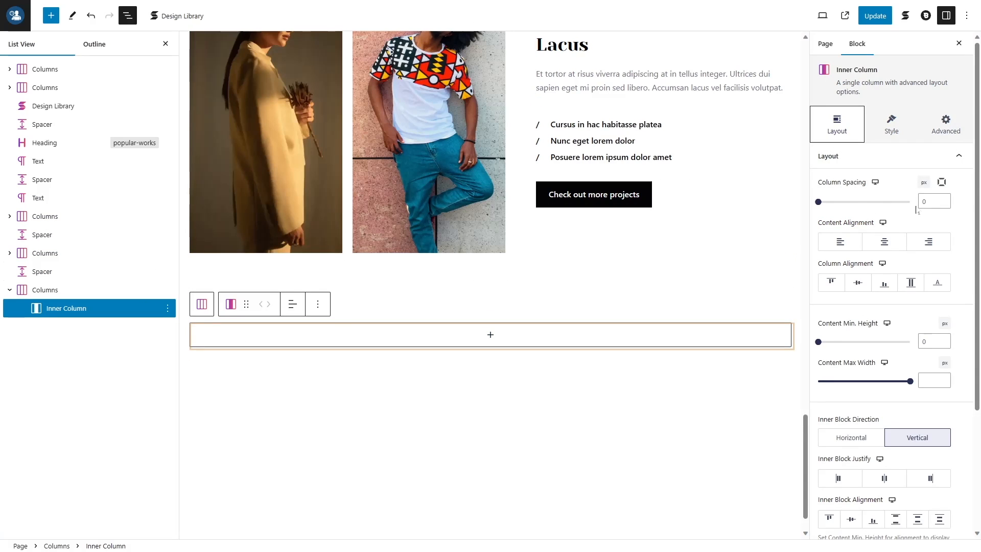
# Give the new Columns block full block width while setting its content width to the narrowest alignment option
pyautogui.click(100, 292)
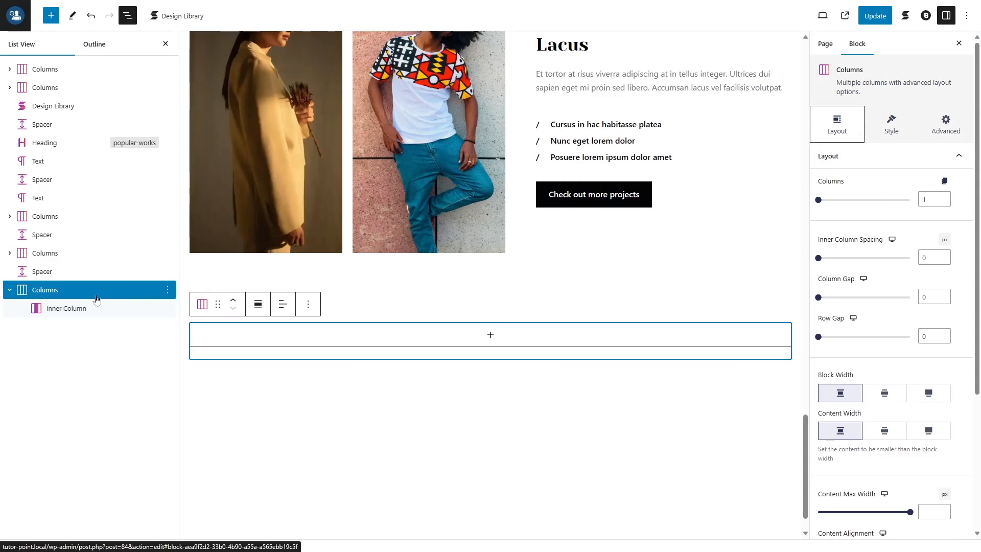
pyautogui.scroll(-2, 926, 260)
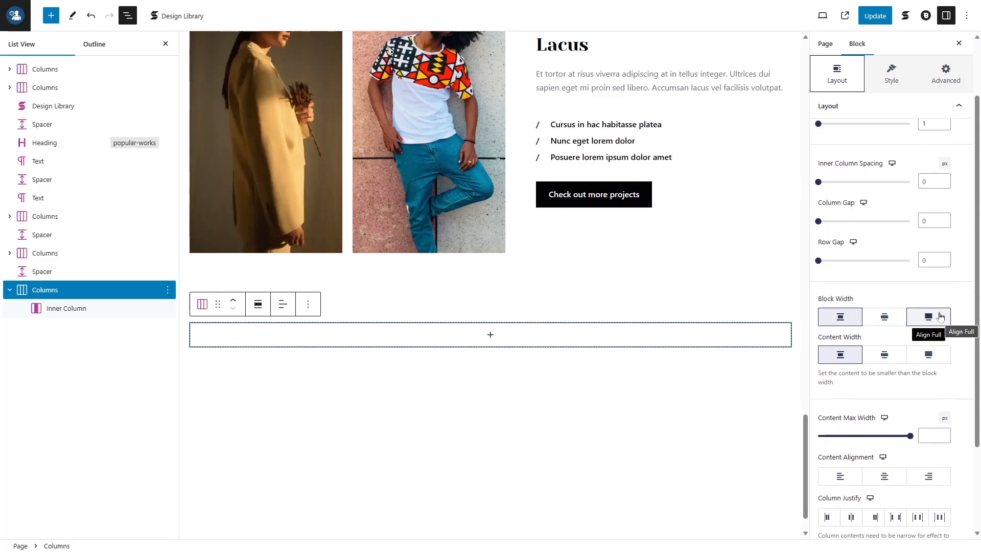
pyautogui.click(941, 321)
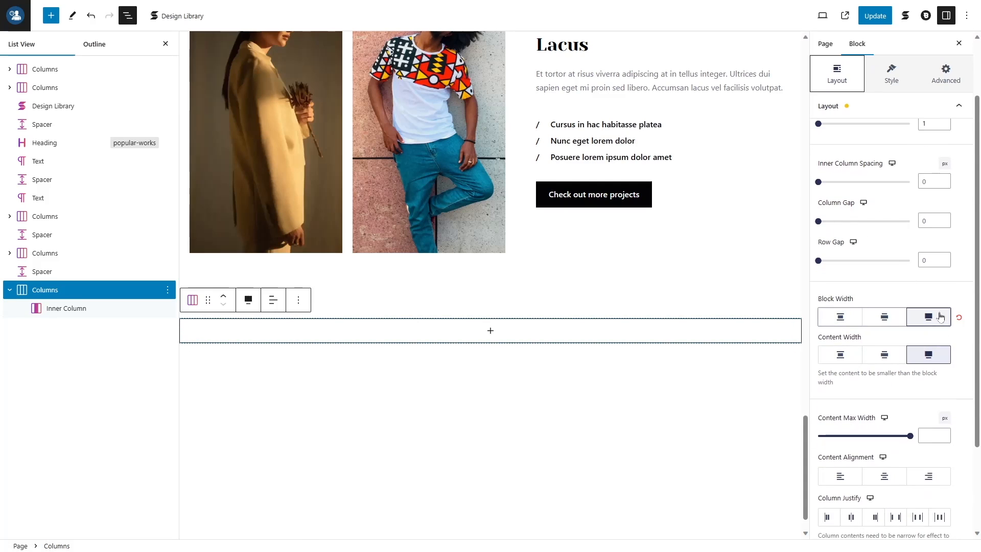
pyautogui.click(844, 358)
pyautogui.scroll(2, 903, 208)
pyautogui.click(891, 156)
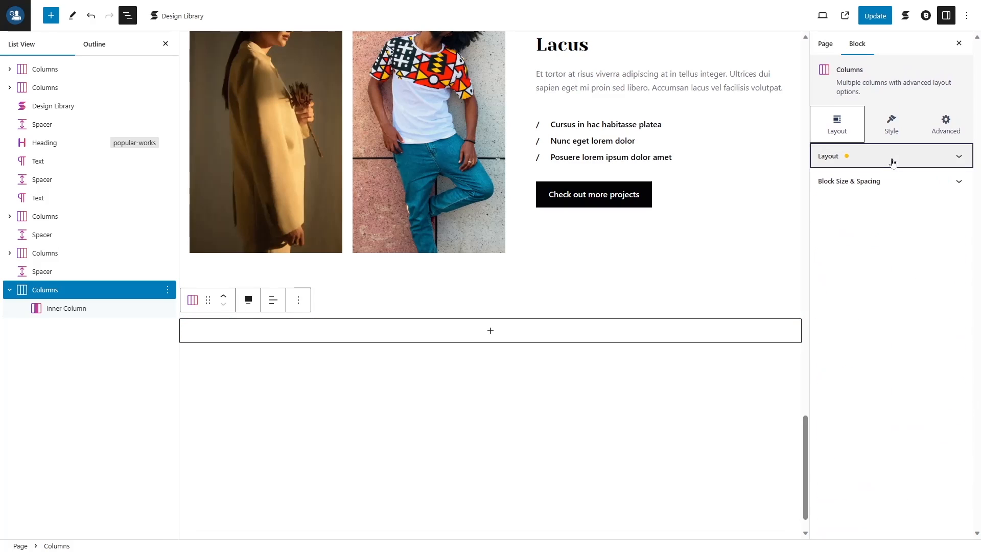
# Set the Columns block's desktop padding to 180 px at the top and 0 px at the bottom
pyautogui.click(865, 182)
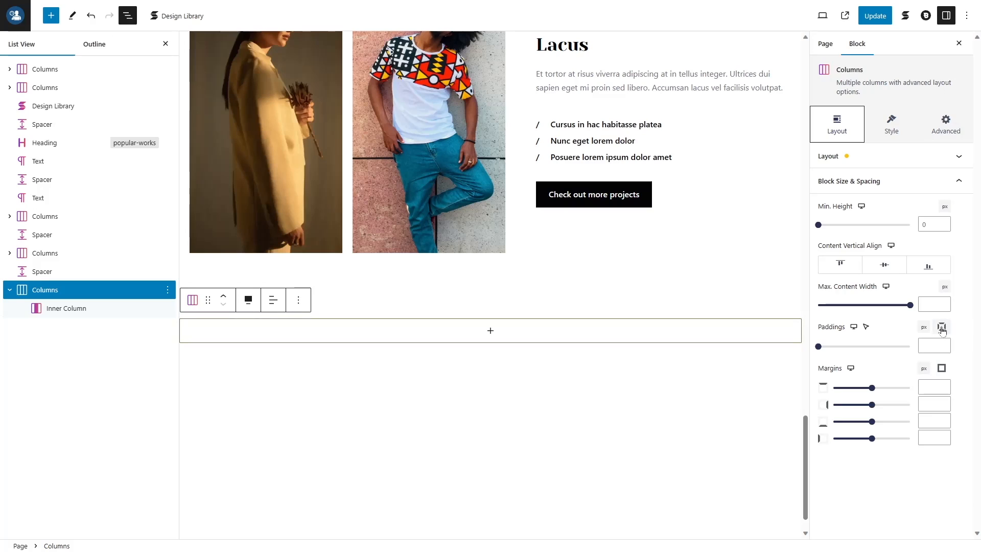
pyautogui.click(942, 326)
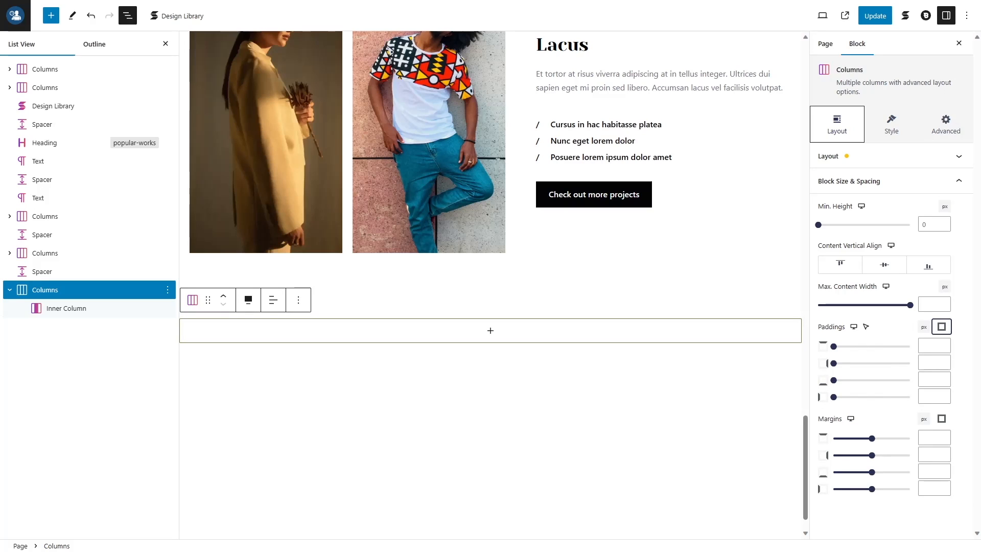
pyautogui.click(933, 346)
pyautogui.write('180')
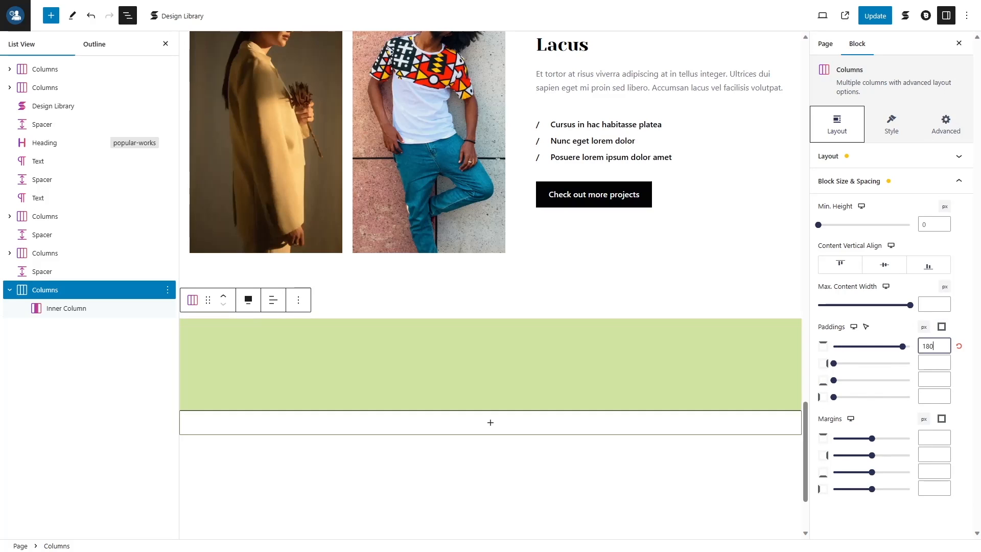
pyautogui.click(934, 379)
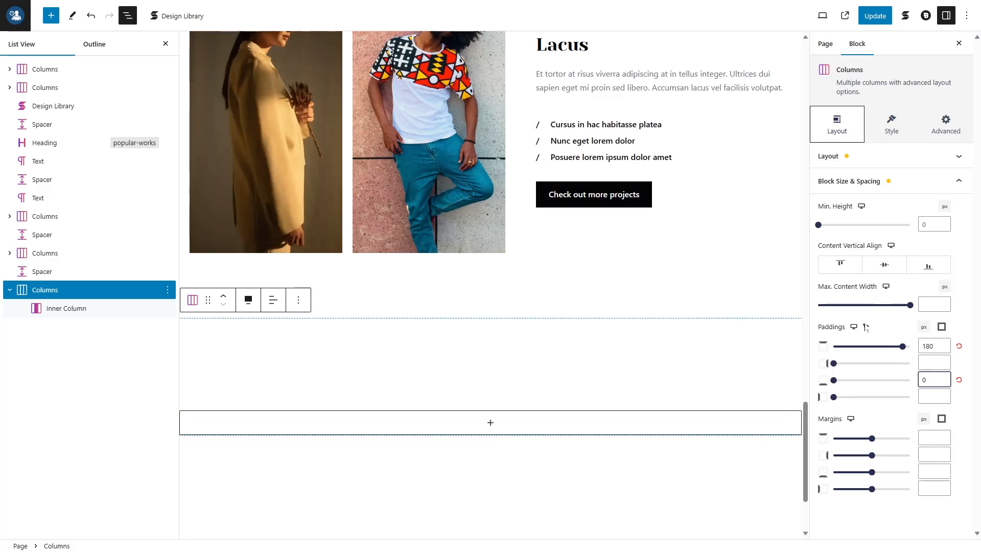
# Set the Columns block's top padding for tablet to 80 px, with the padding sides unlinked
pyautogui.click(853, 327)
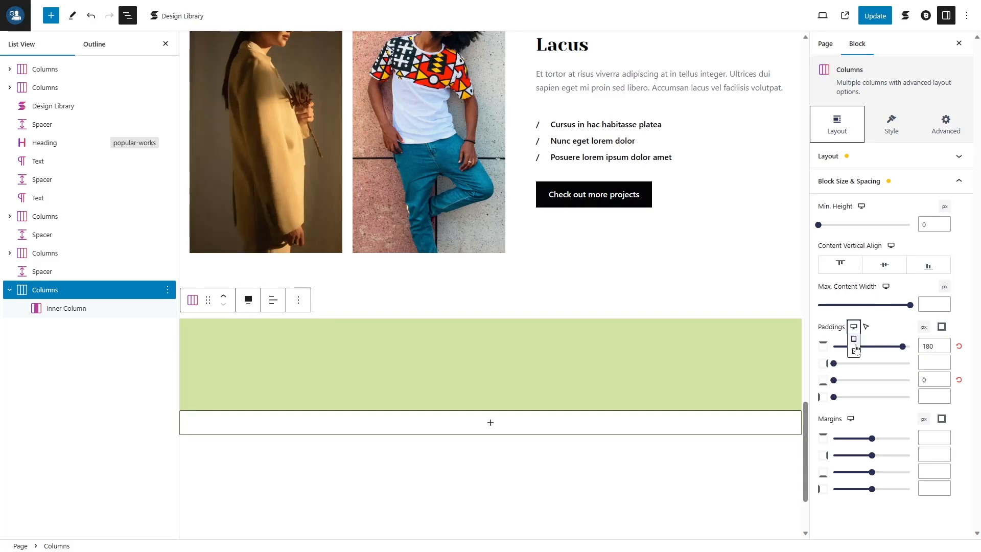
pyautogui.click(853, 341)
pyautogui.scroll(-20, 532, 313)
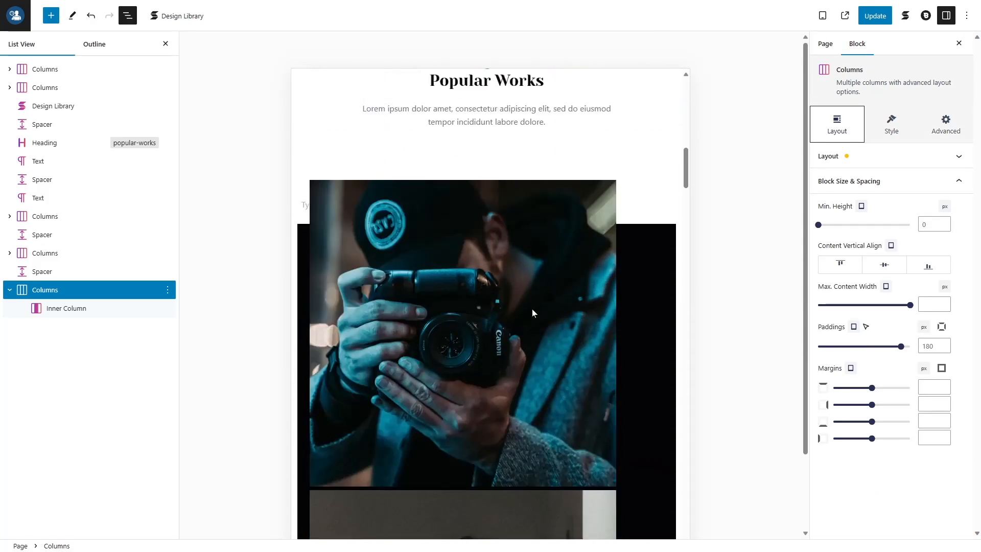
pyautogui.scroll(-20, 534, 302)
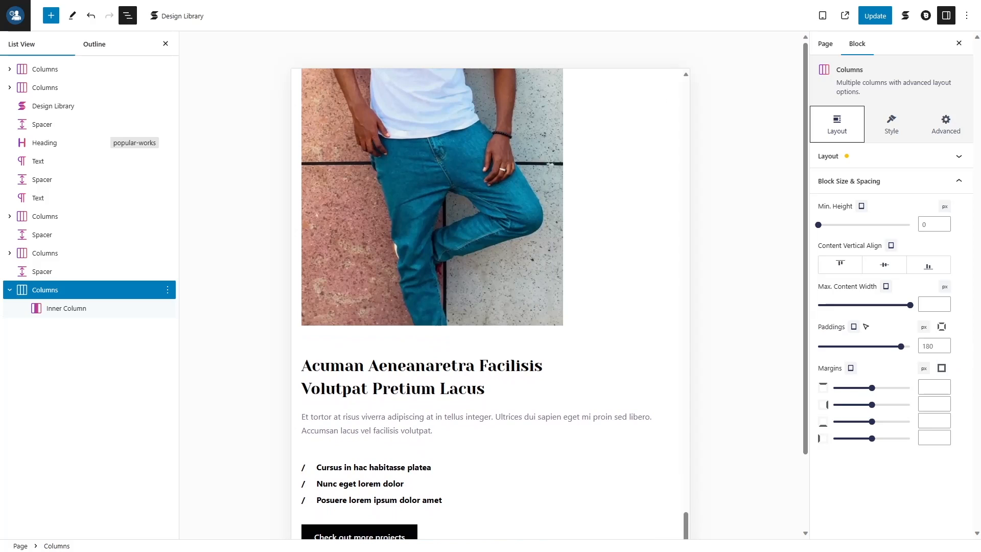
pyautogui.click(942, 327)
pyautogui.click(923, 346)
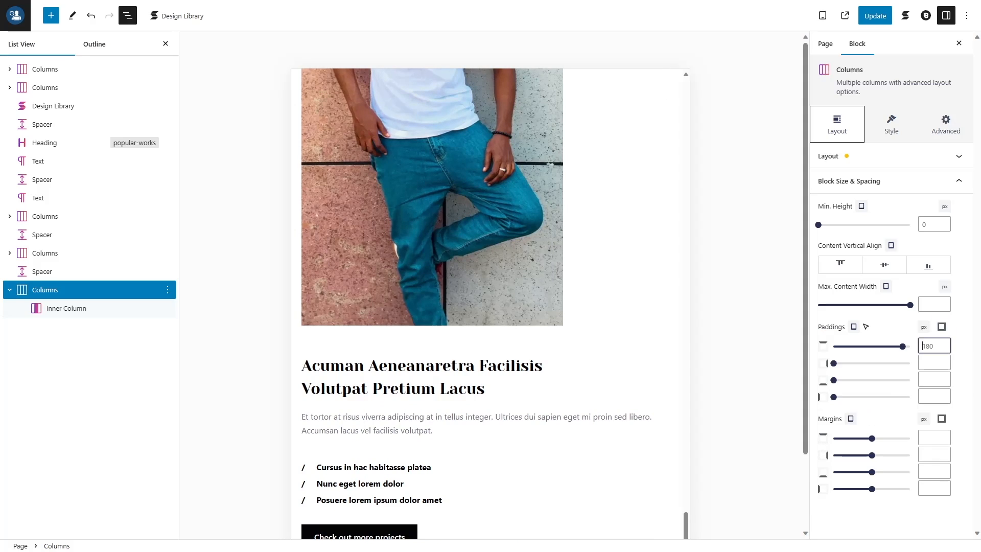
pyautogui.hotkey('ctrl', 'a')
pyautogui.write('80')
pyautogui.scroll(-5, 582, 346)
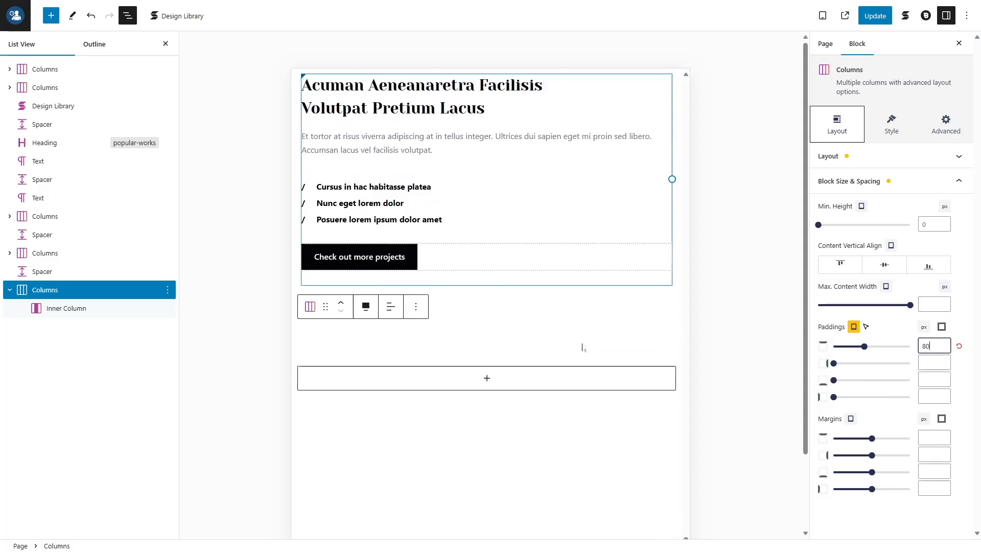
# Return to the desktop preview, set the Columns block's bottom margin to 0 px and bring the block back into view
pyautogui.click(854, 327)
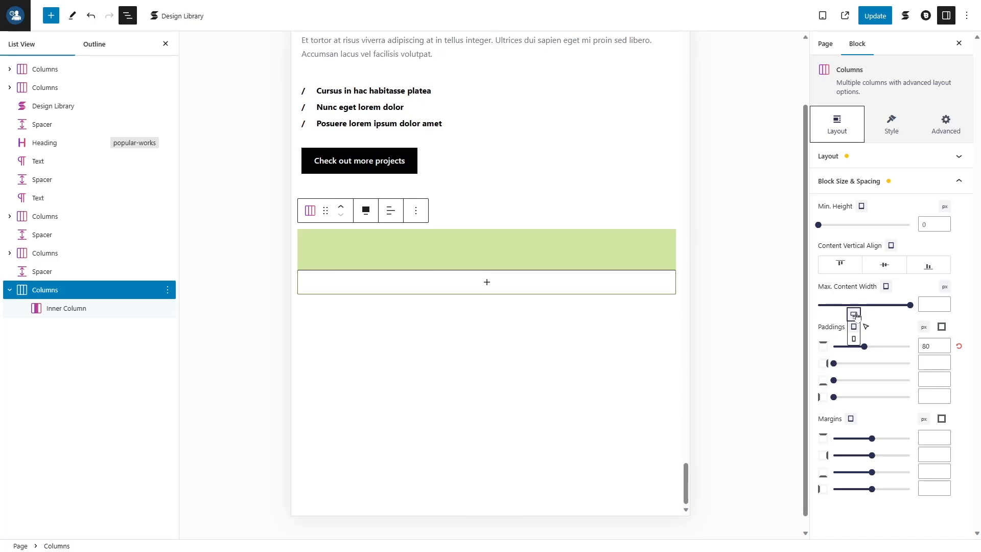
pyautogui.click(854, 315)
pyautogui.click(934, 470)
pyautogui.click(786, 75)
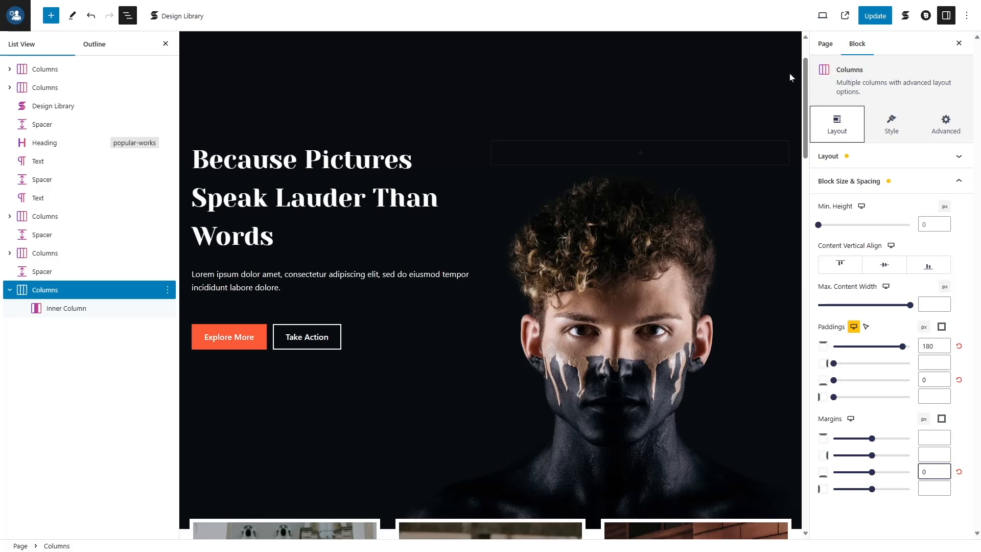
pyautogui.click(801, 85)
pyautogui.moveTo(805, 120); pyautogui.dragTo(829, 502)
pyautogui.click(655, 400)
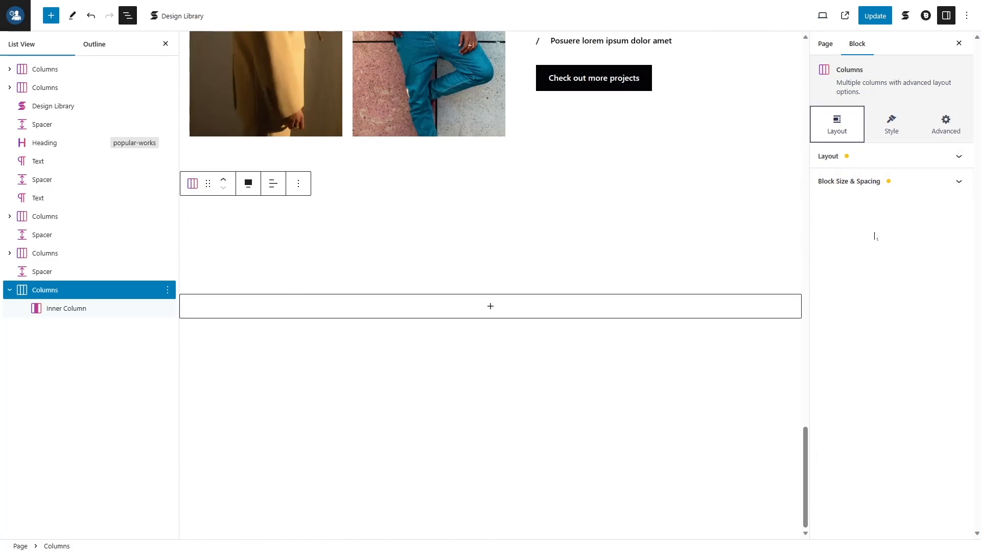
# Use featured-section-hero-1.webp from the media library as the Columns block's background image
pyautogui.click(886, 134)
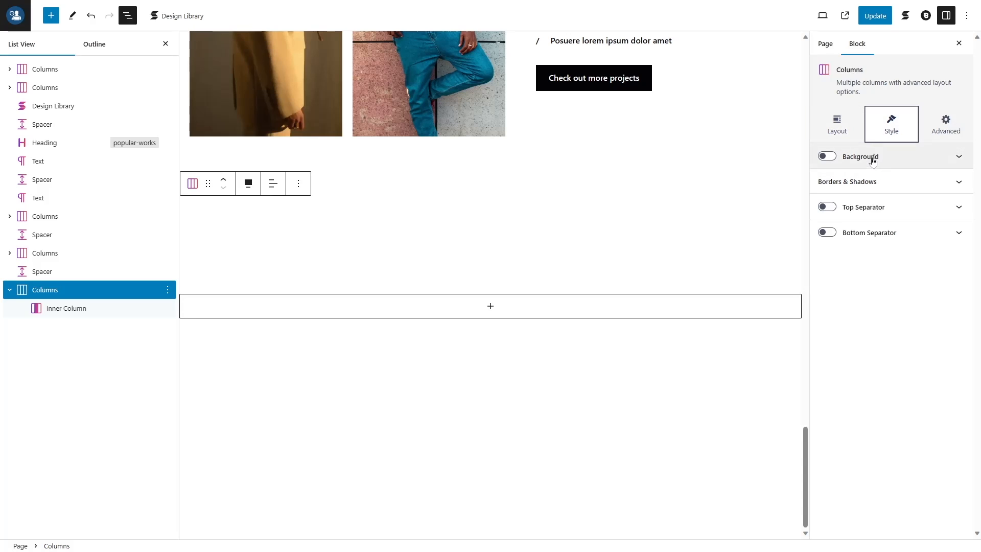
pyautogui.click(923, 164)
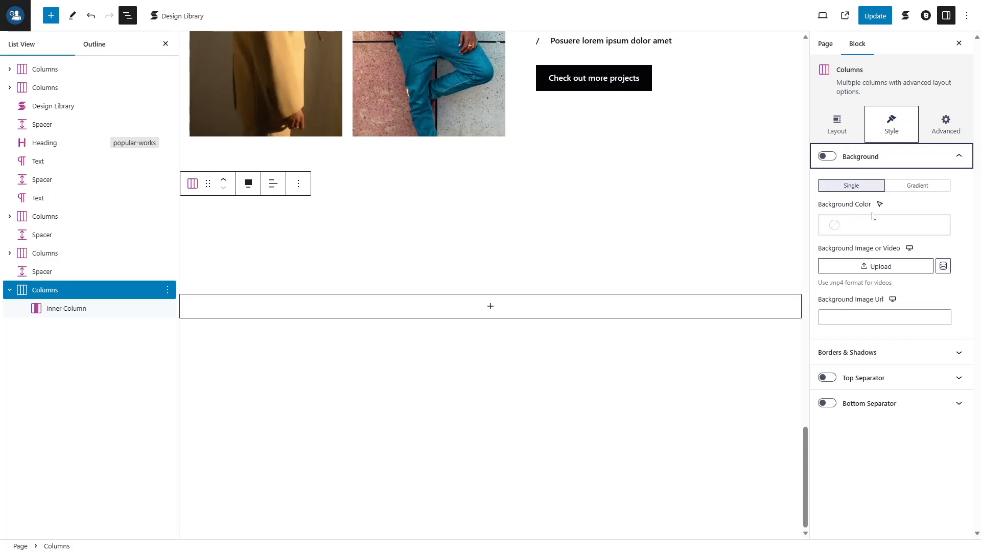
pyautogui.click(880, 267)
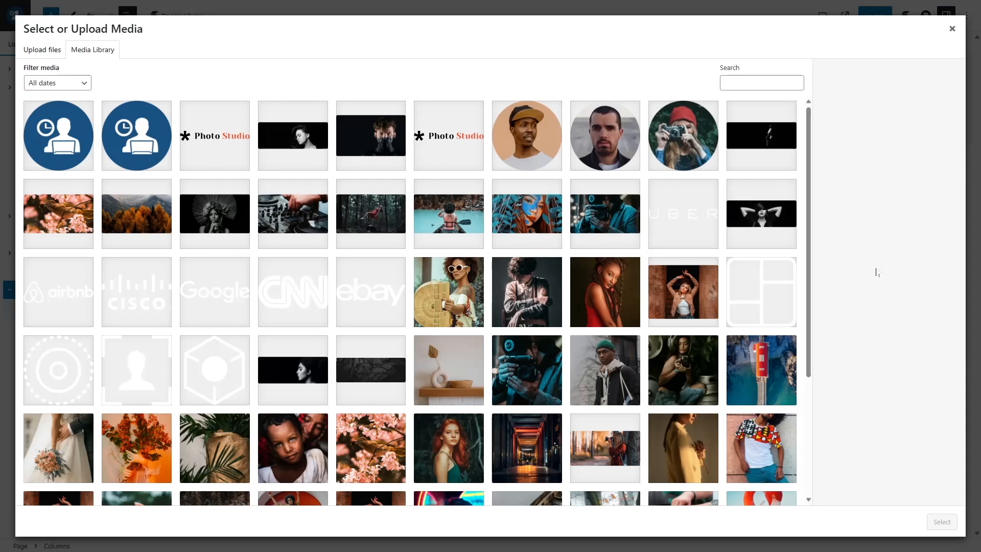
pyautogui.scroll(-1, 561, 273)
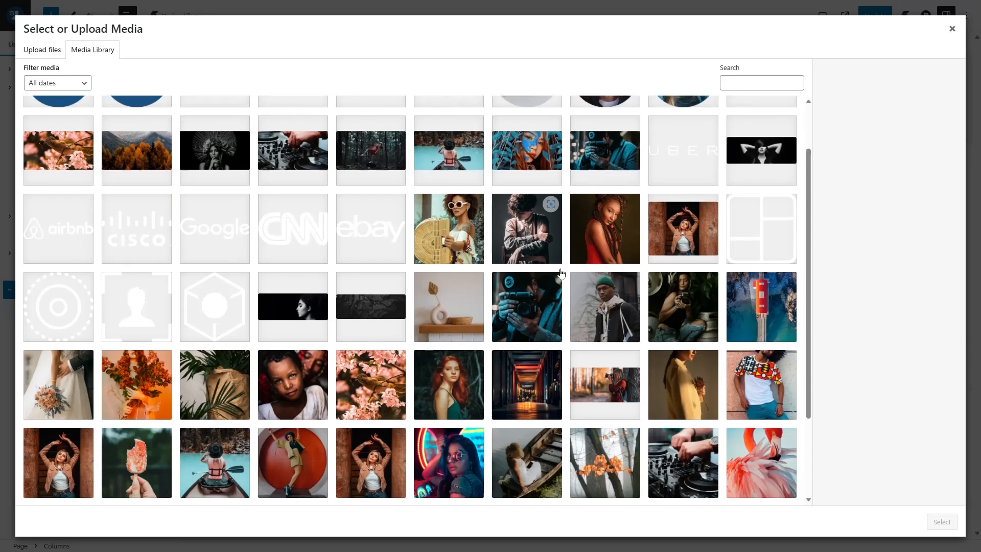
pyautogui.click(587, 379)
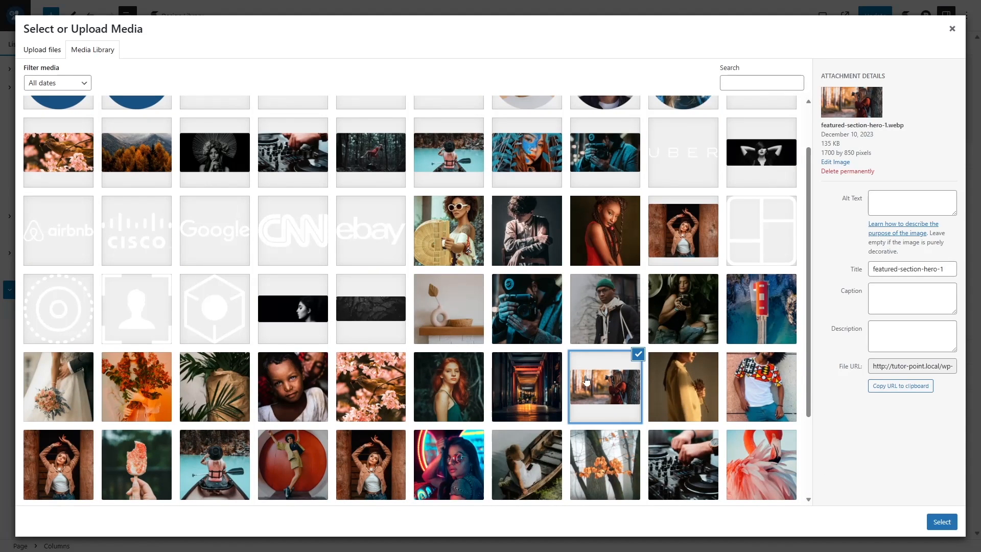
pyautogui.click(942, 522)
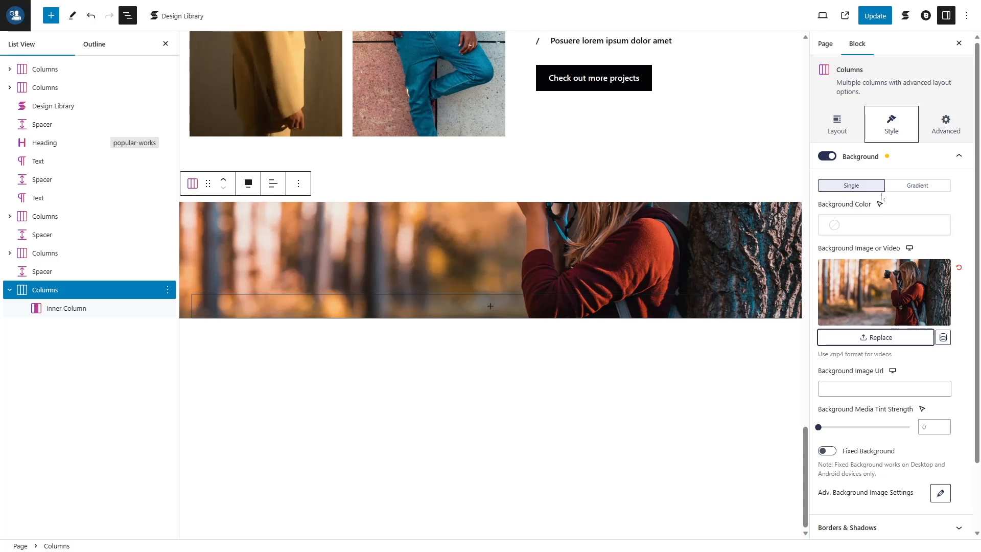
# Switch the background to a gradient, check the reference demo's dark fade, and set the first colour stop to 030306
pyautogui.click(896, 188)
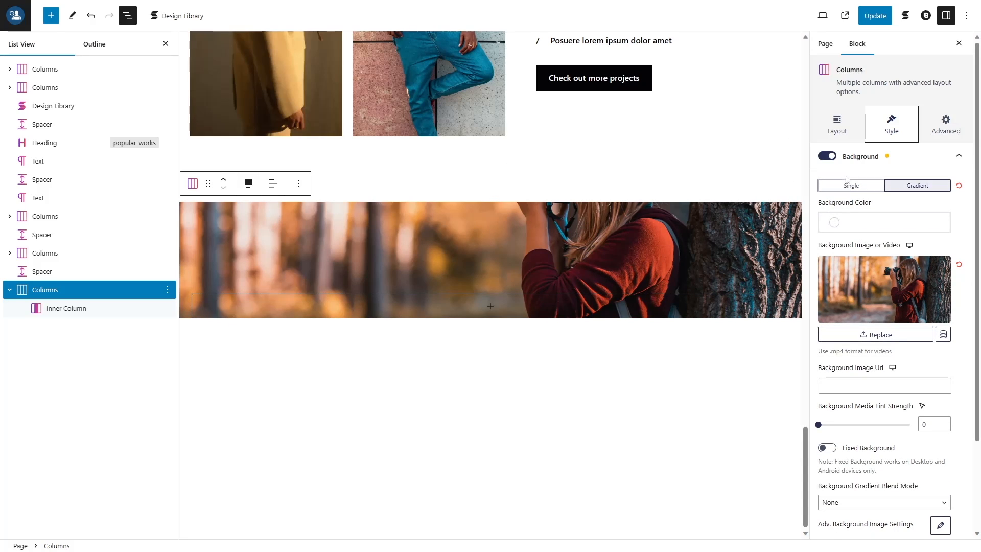
pyautogui.click(846, 225)
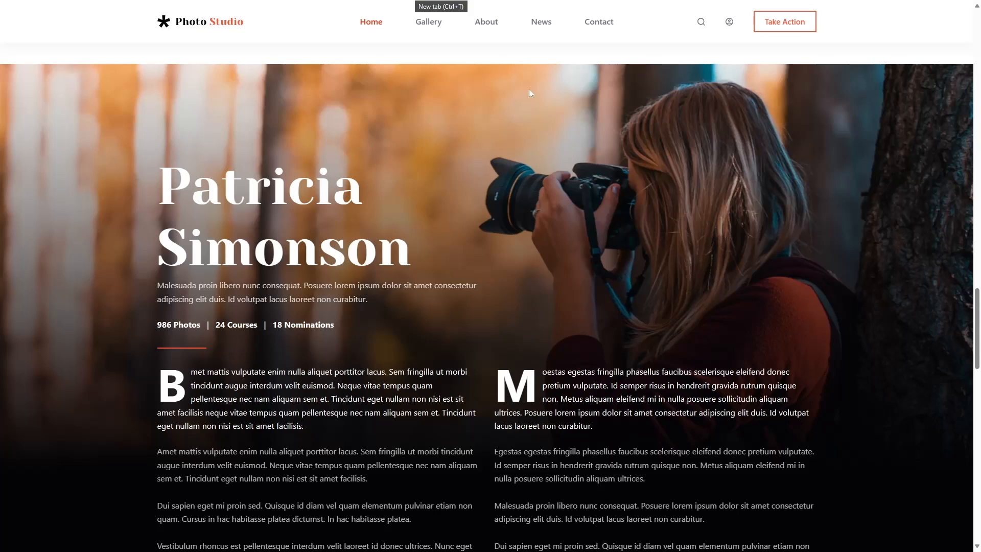
pyautogui.scroll(-3, 520, 137)
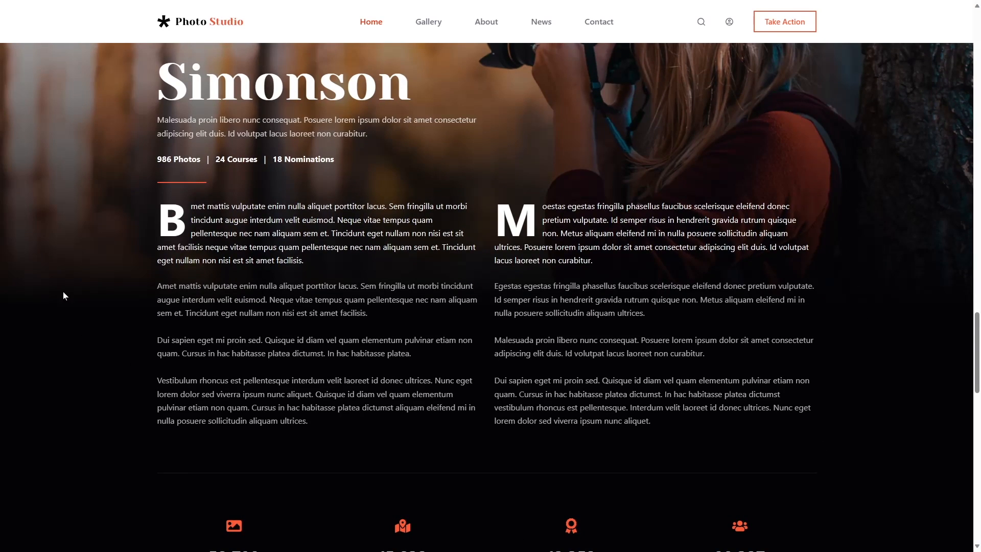
pyautogui.scroll(3, 422, 139)
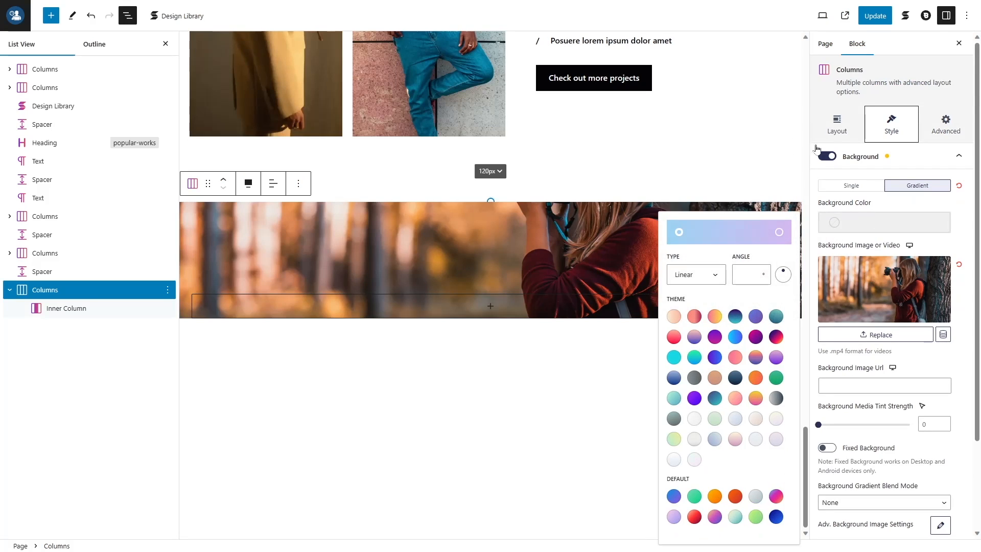
pyautogui.click(678, 233)
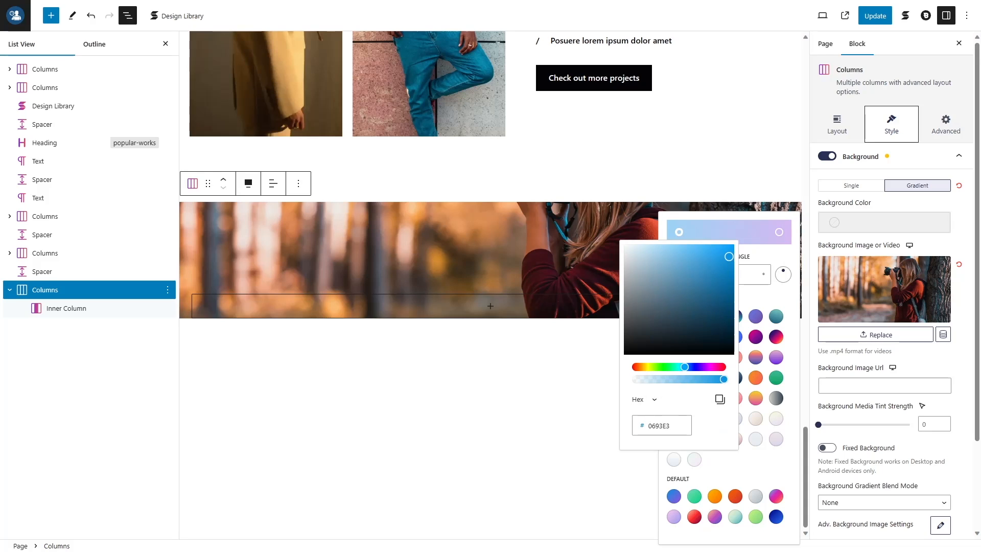
pyautogui.moveTo(656, 426); pyautogui.dragTo(671, 426)
pyautogui.press('BackSpace')
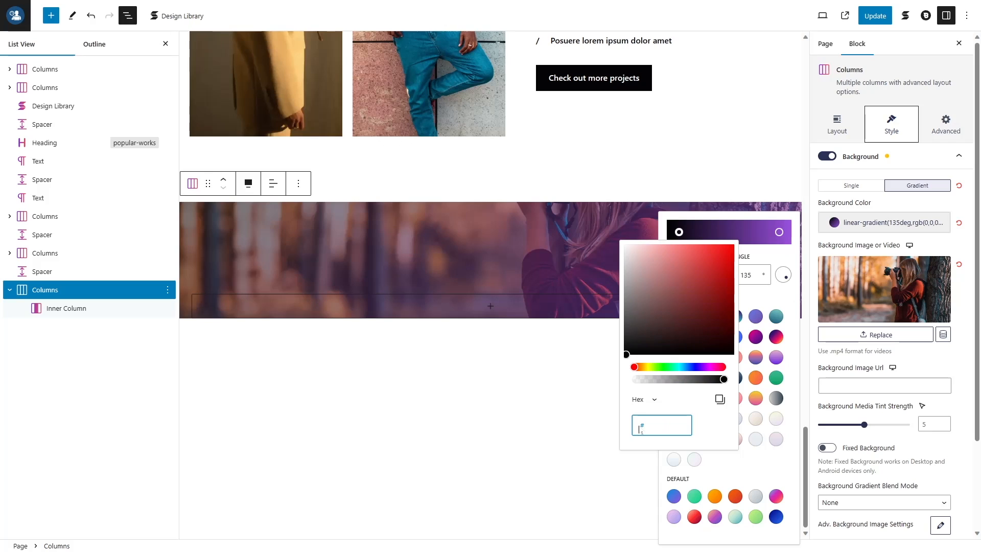
pyautogui.write('030306')
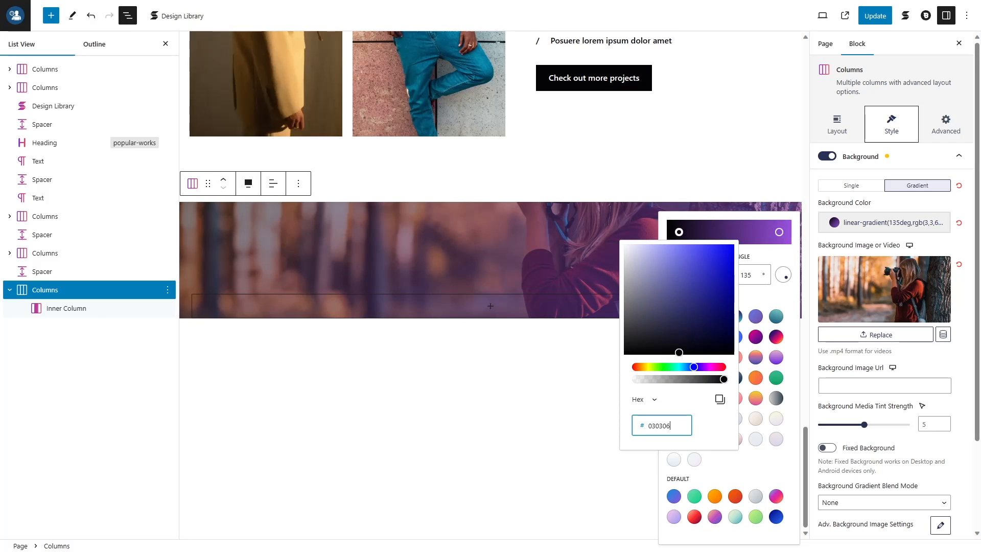
# Make the gradient's second colour stop fully transparent
pyautogui.click(778, 232)
pyautogui.moveTo(824, 382); pyautogui.dragTo(696, 392)
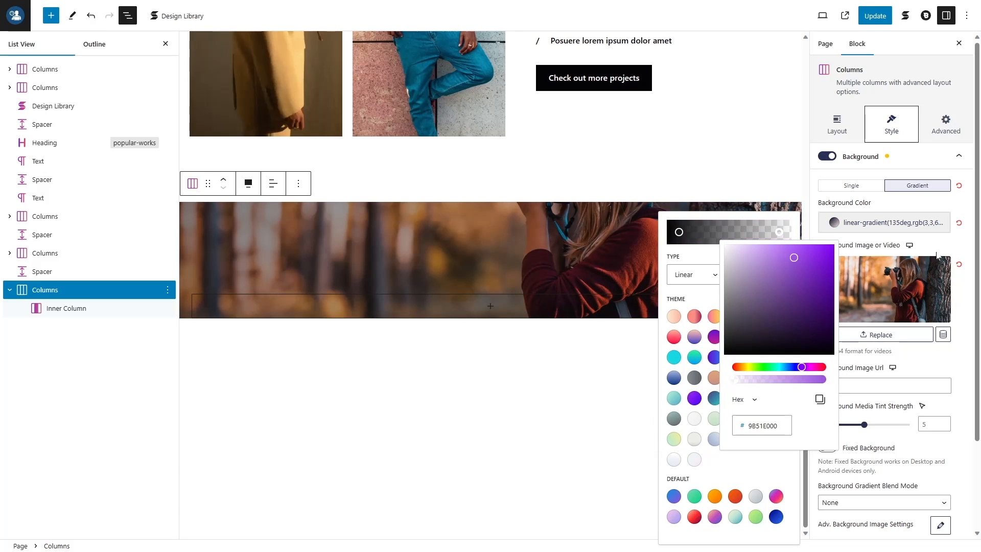
pyautogui.click(699, 256)
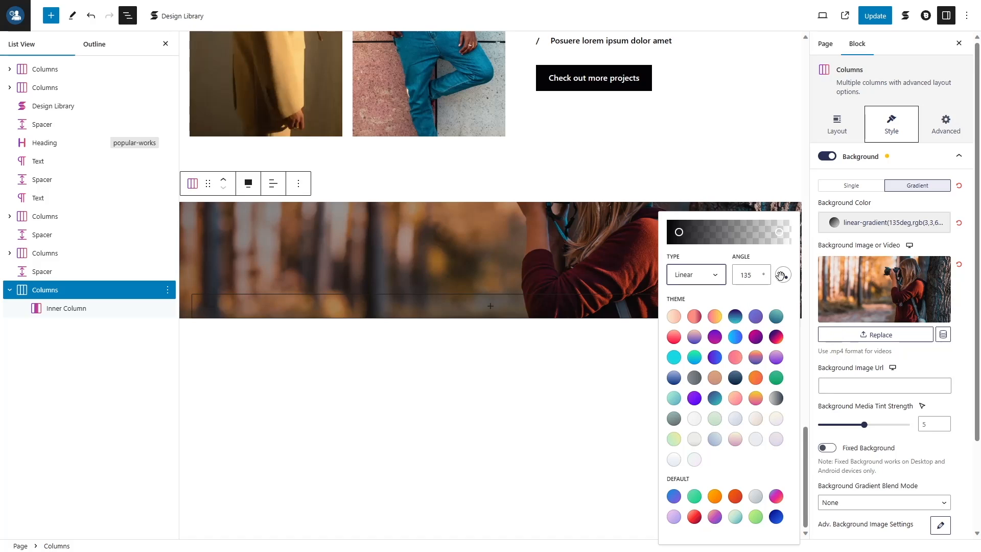
# Set the linear gradient's angle to 0° and the background media tint strength to 10
pyautogui.click(748, 275)
pyautogui.doubleClick(748, 275)
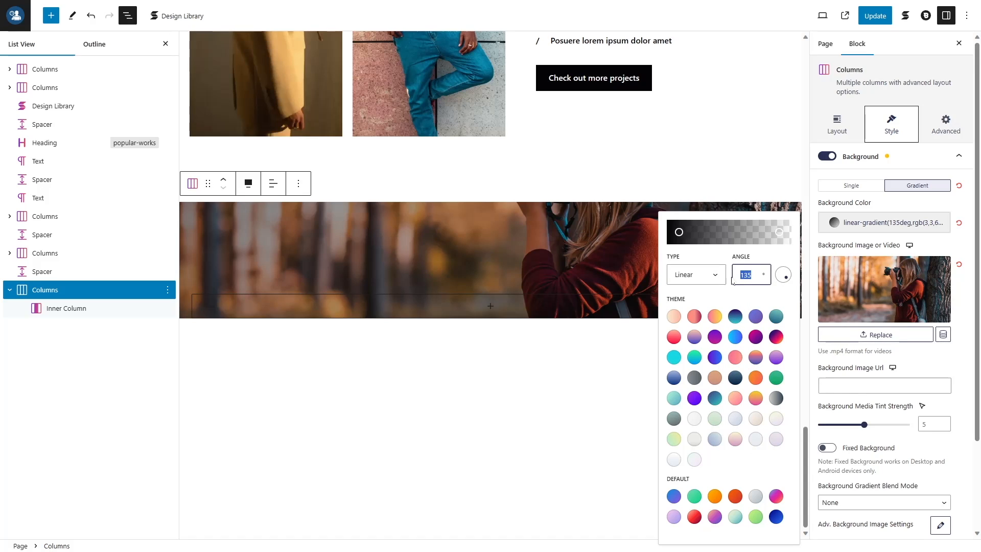
pyautogui.write('0')
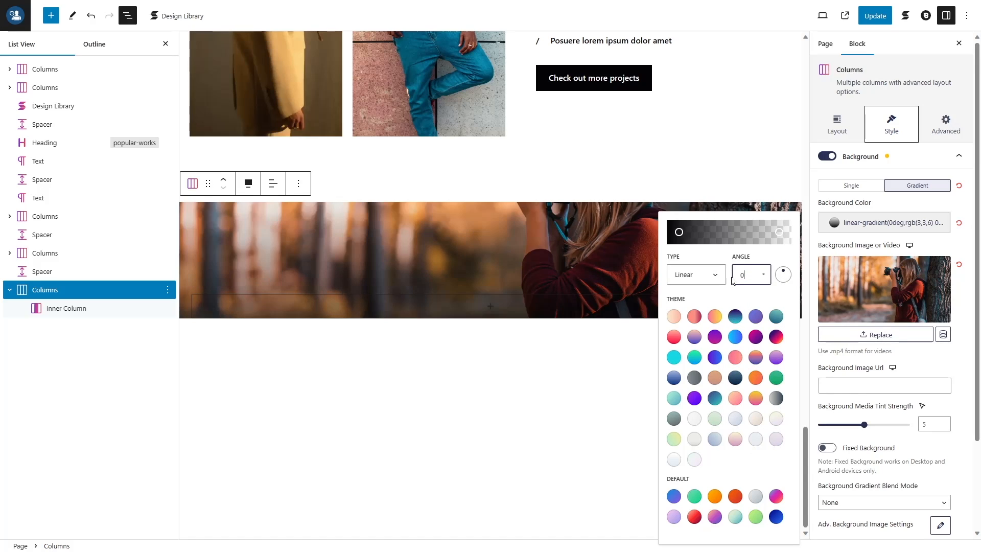
pyautogui.click(716, 254)
pyautogui.click(963, 246)
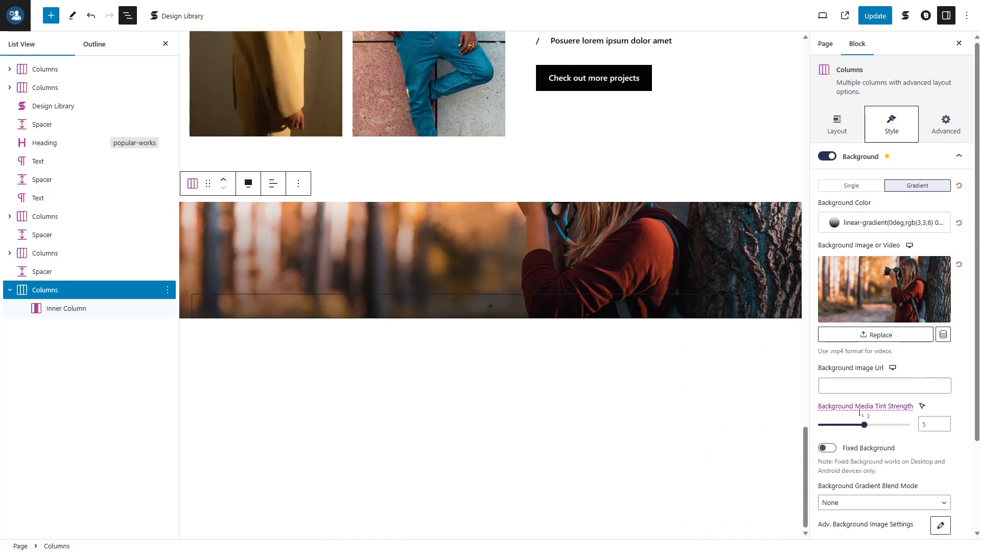
pyautogui.moveTo(885, 411)
pyautogui.click(911, 425)
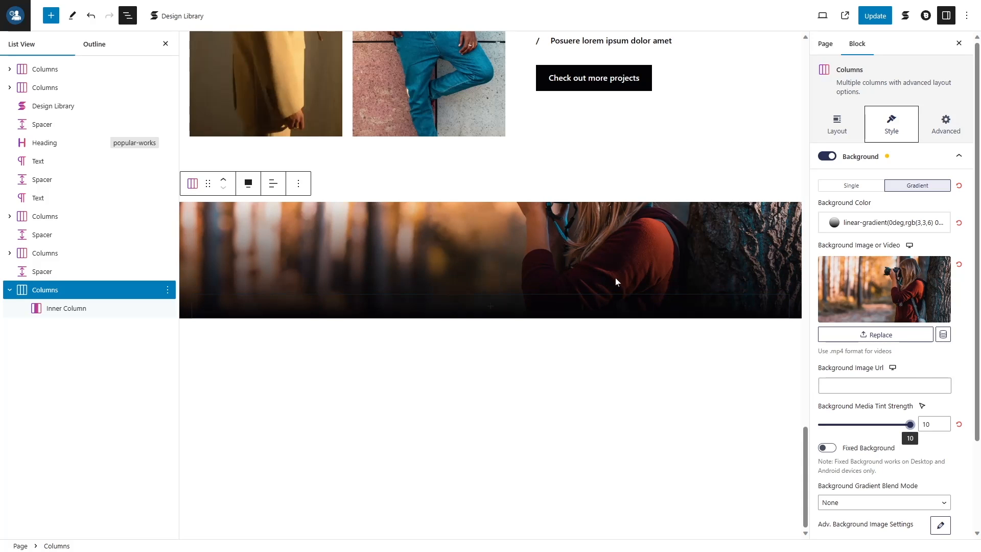
# In the Columns block's advanced background image settings, set the image position to Top Center and the repeat to No-Repeat
pyautogui.scroll(-3, 892, 307)
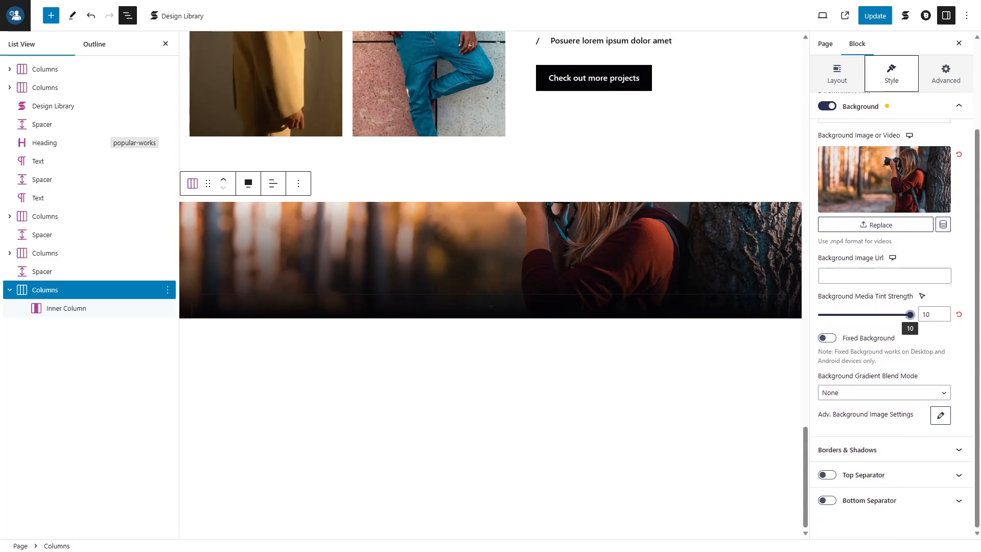
pyautogui.click(940, 415)
pyautogui.click(861, 266)
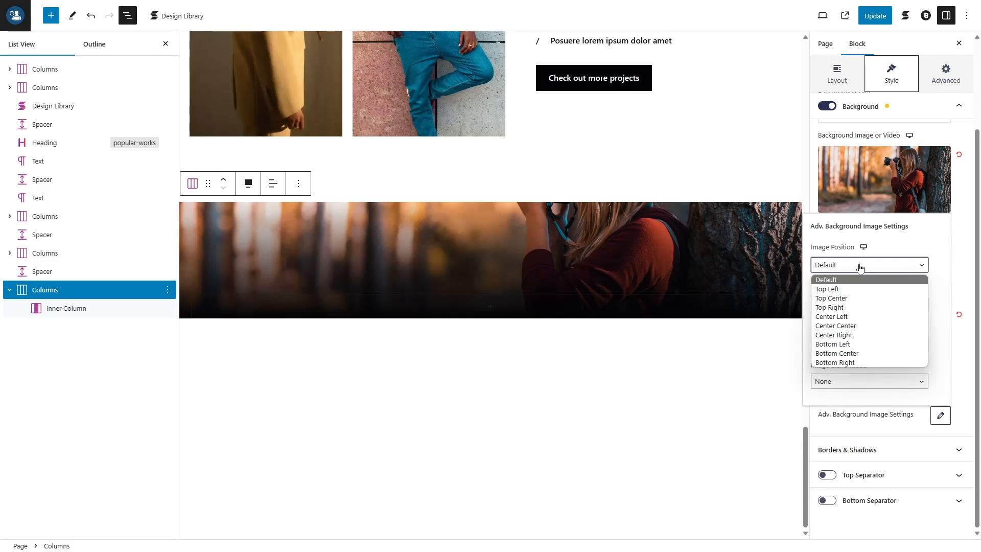
pyautogui.click(838, 298)
pyautogui.click(849, 305)
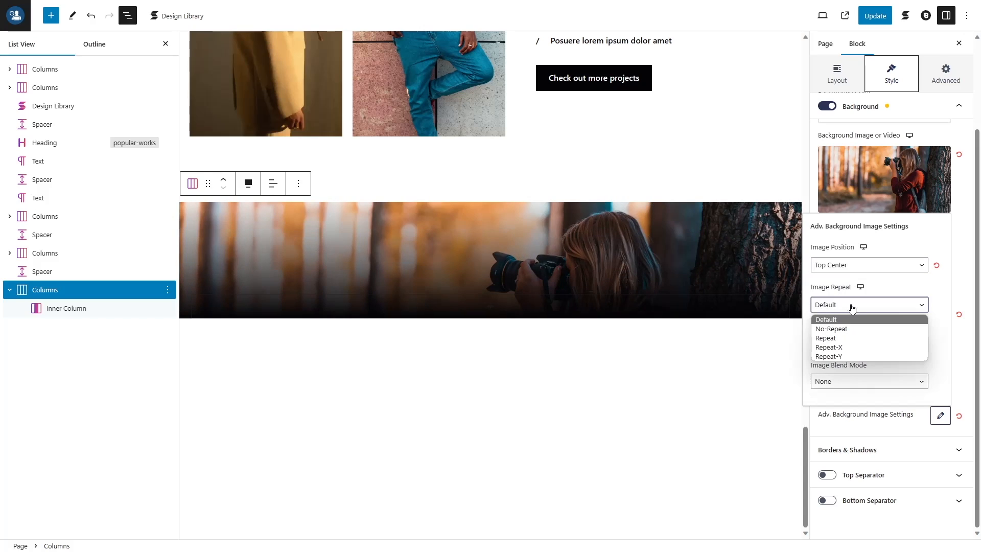
pyautogui.click(838, 330)
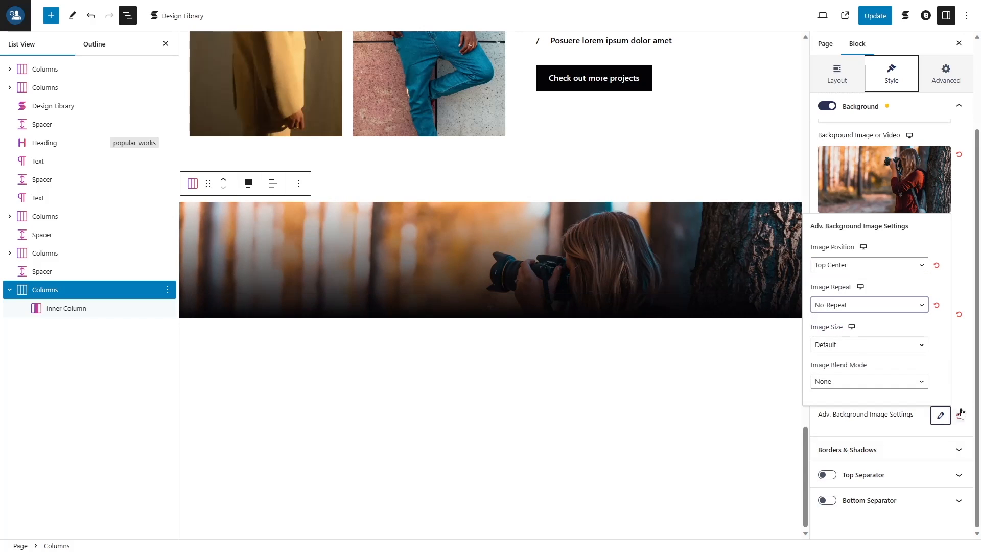
pyautogui.click(970, 373)
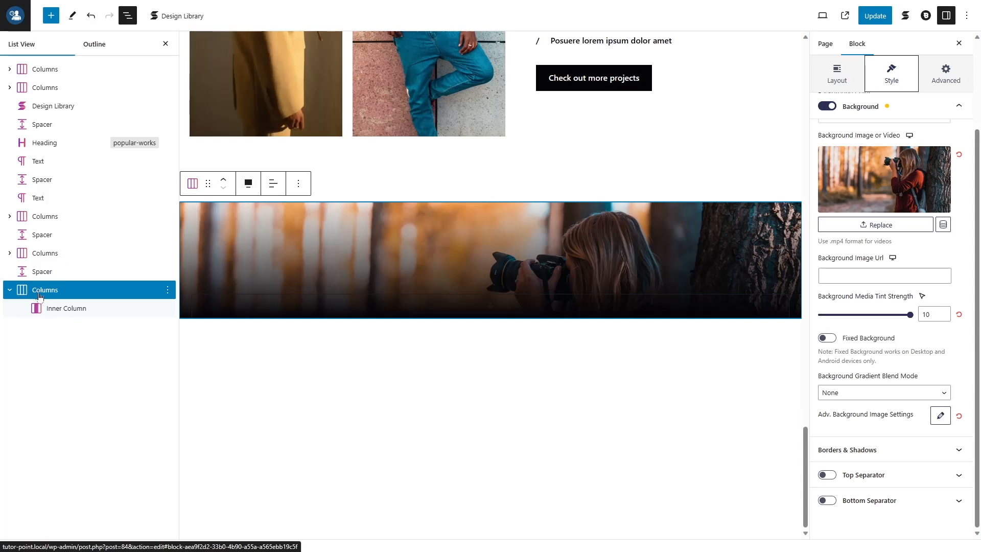
pyautogui.click(642, 317)
pyautogui.scroll(-3, 922, 226)
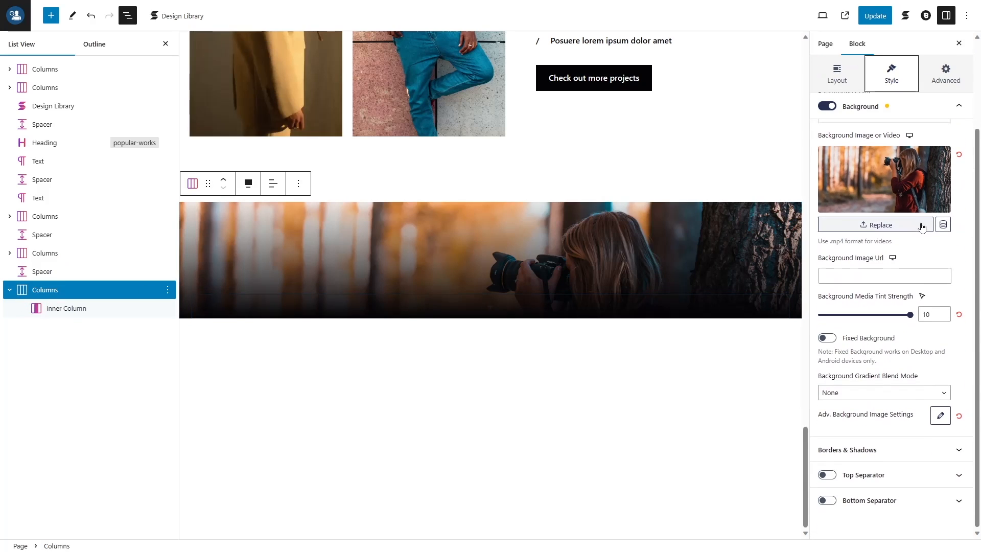
pyautogui.scroll(5, 923, 226)
pyautogui.click(929, 158)
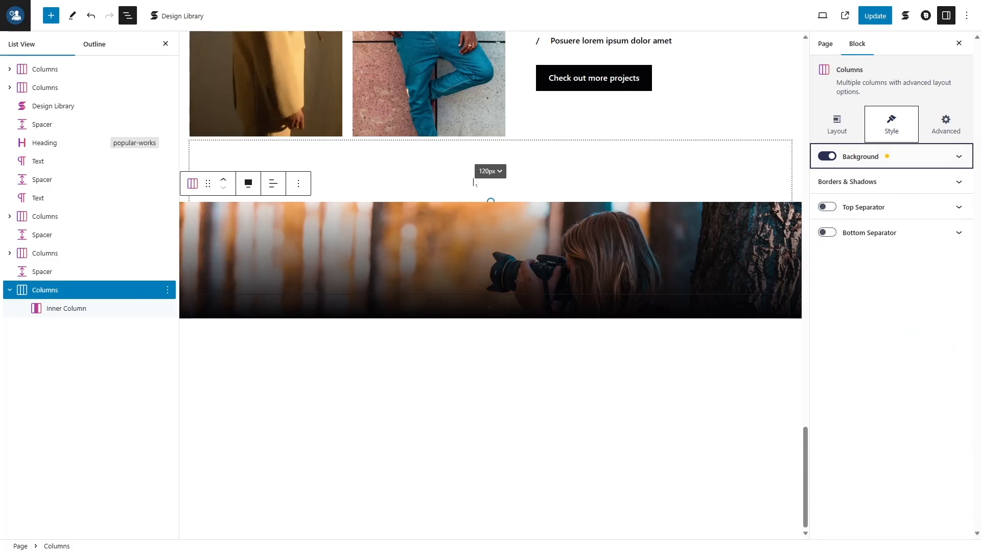
# Insert a nested Columns block with the 50 / 50 variation inside the photo section's Inner Column
pyautogui.click(63, 311)
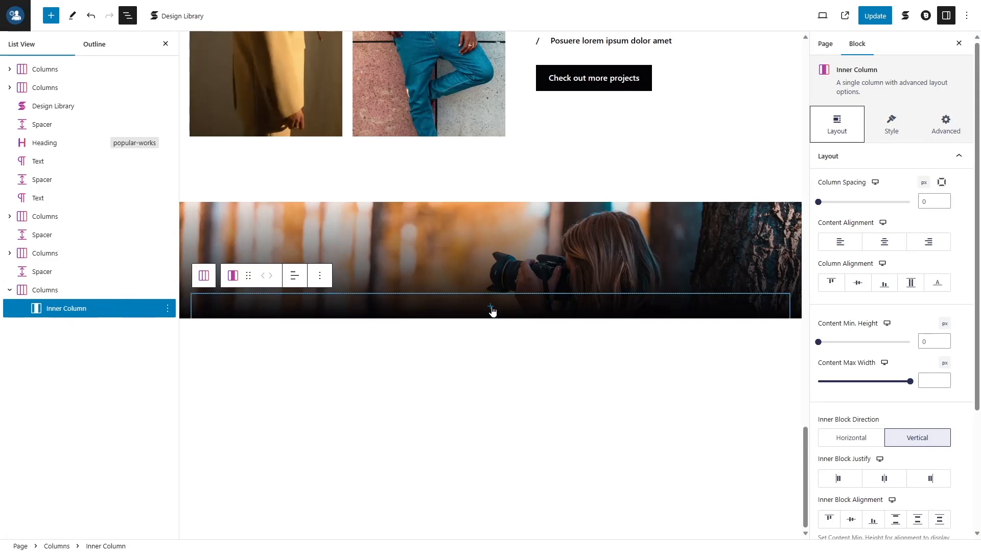
pyautogui.click(490, 307)
pyautogui.click(436, 392)
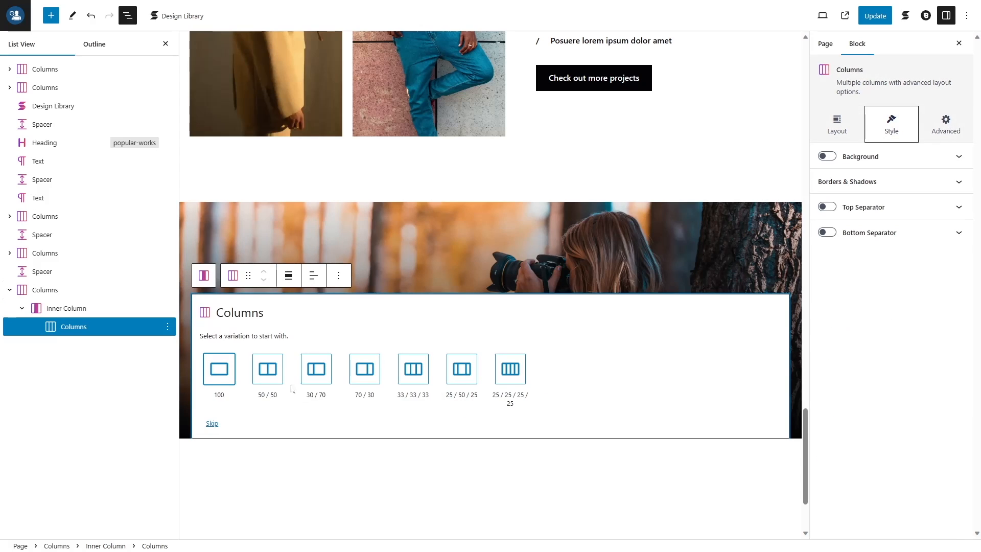
pyautogui.click(271, 372)
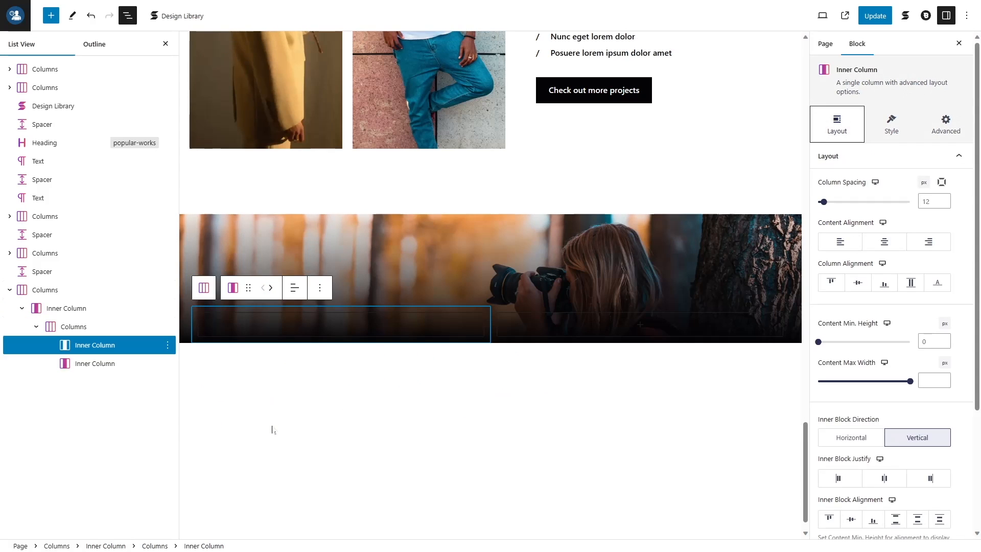
# Set the column spacing of the photo section's outer Inner Column to 0 px
pyautogui.click(46, 311)
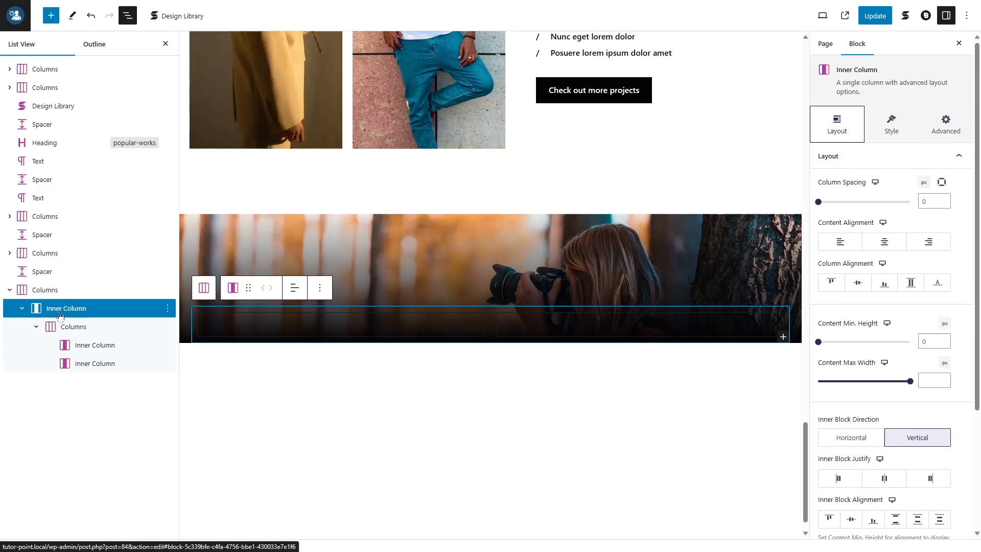
pyautogui.click(931, 202)
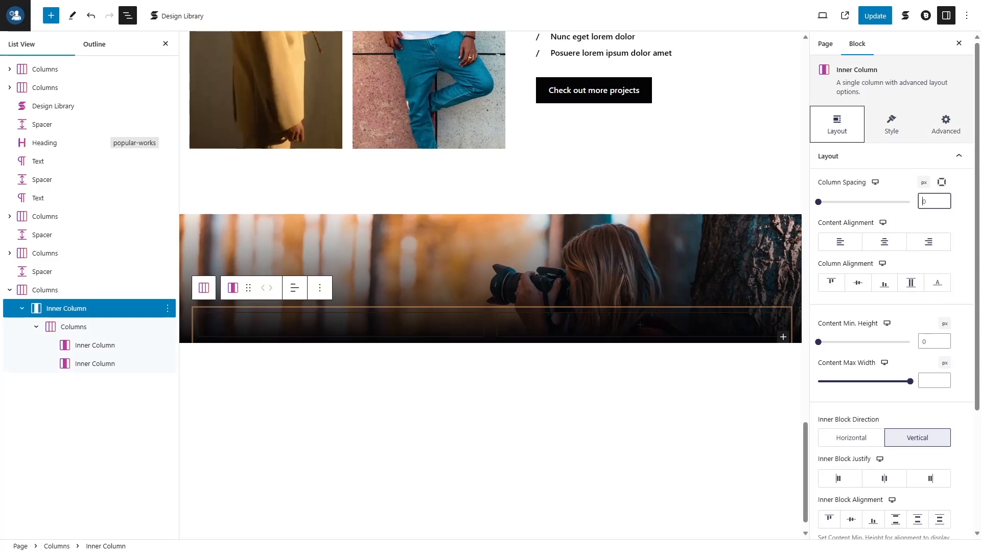
pyautogui.write('0')
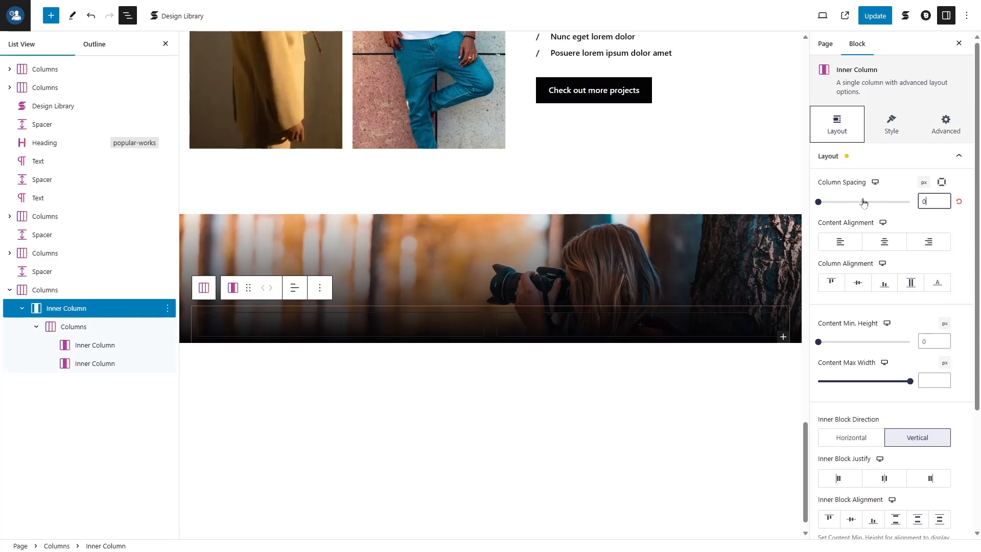
pyautogui.click(869, 156)
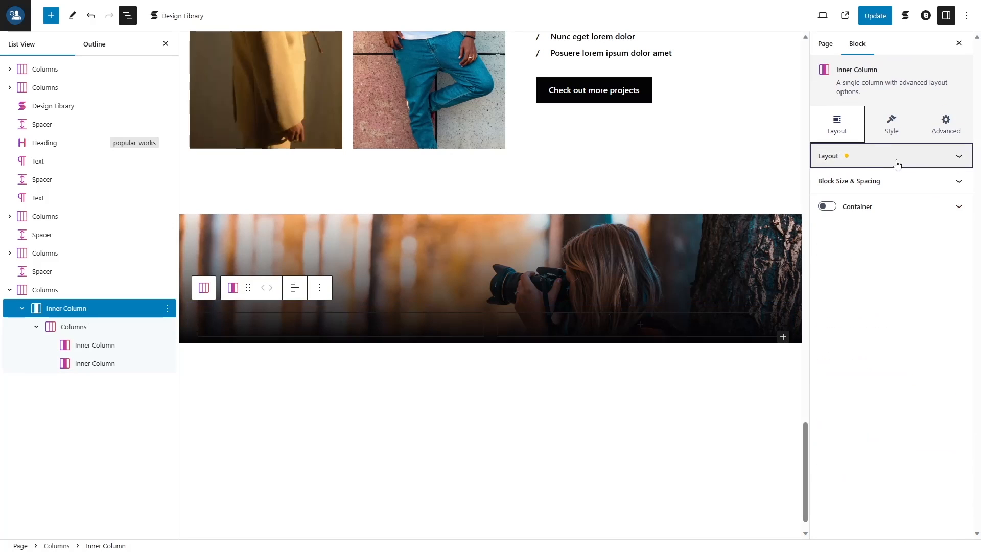
# Open the nested Columns block's layout settings to review its column widths and spacing
pyautogui.click(70, 328)
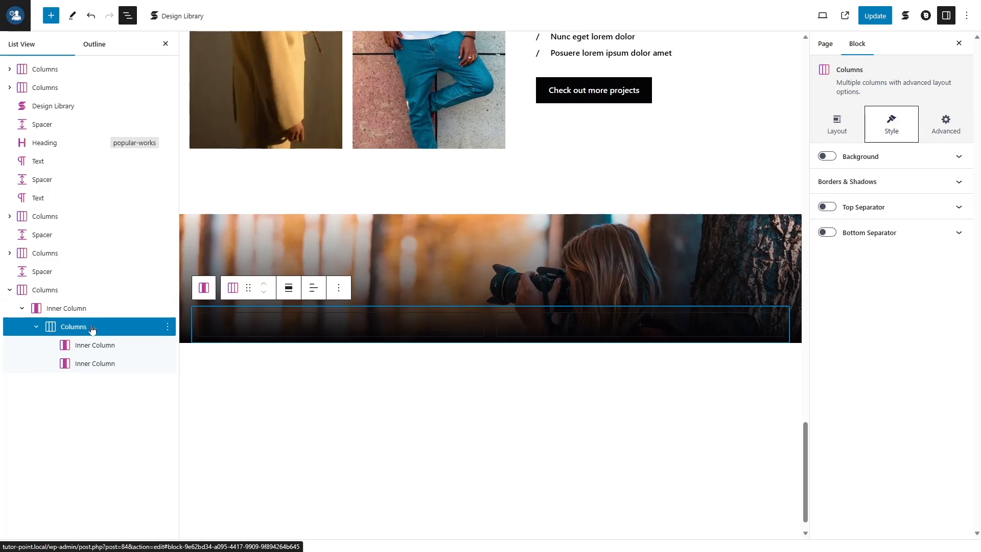
pyautogui.click(837, 124)
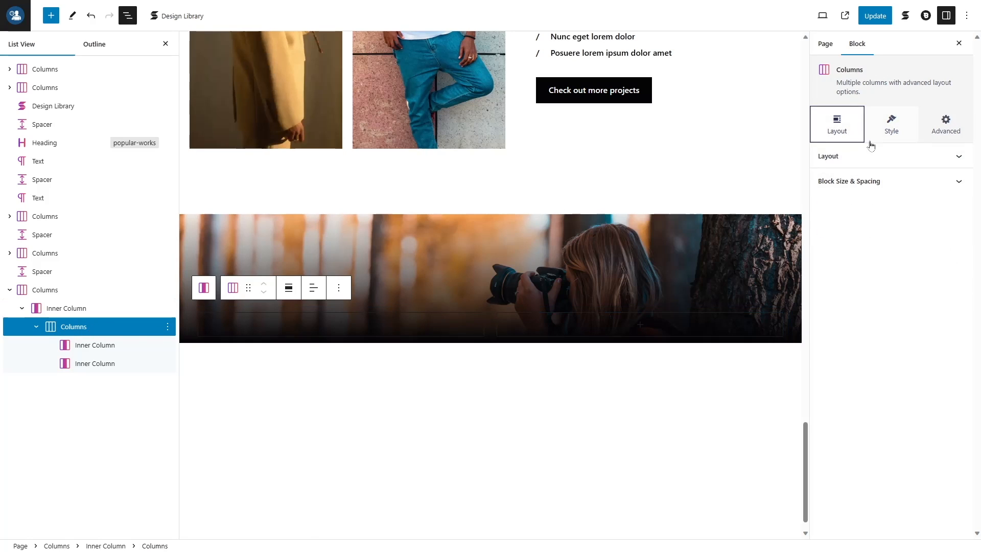
pyautogui.click(874, 152)
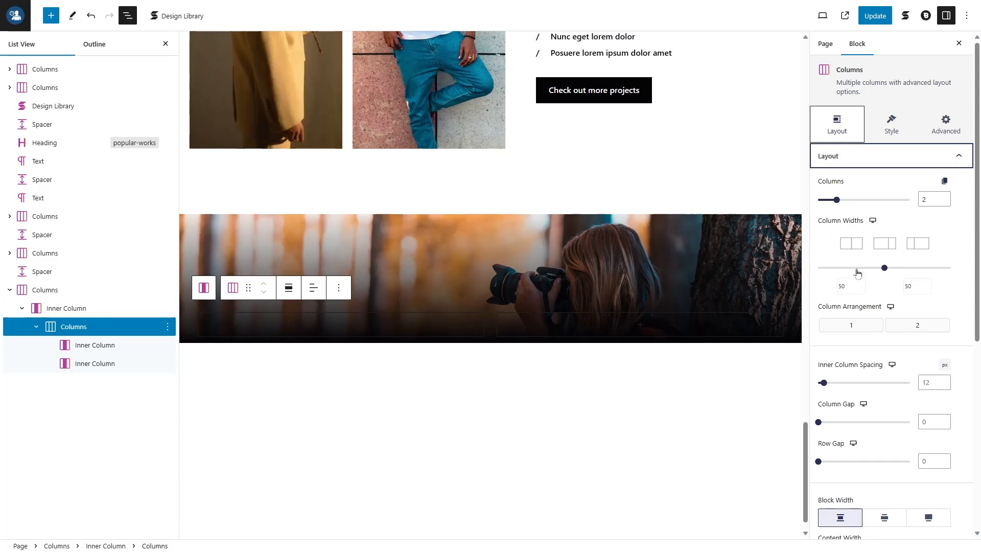
# Collapse the nested Columns block in the block list and open the block inserter for its parent Inner Column
pyautogui.click(36, 326)
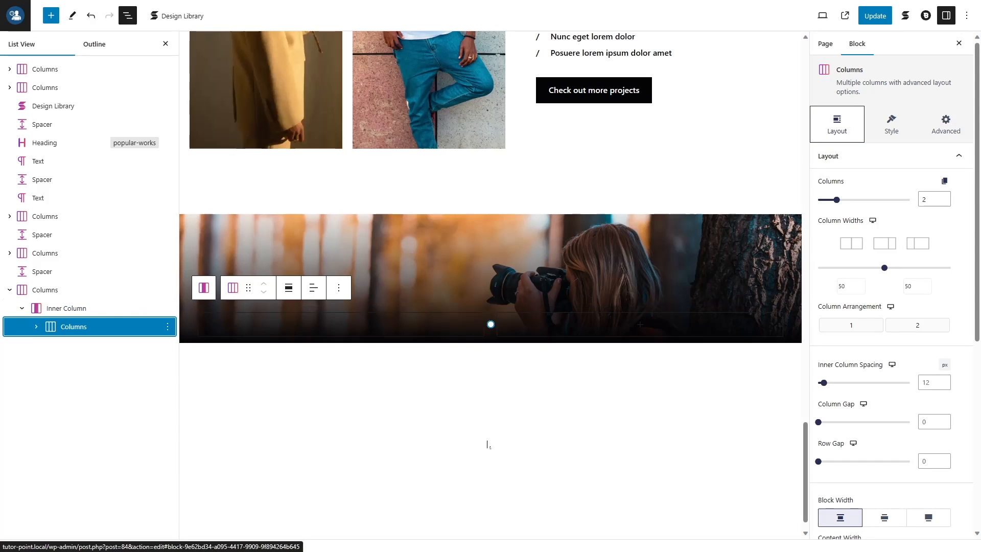
pyautogui.click(115, 311)
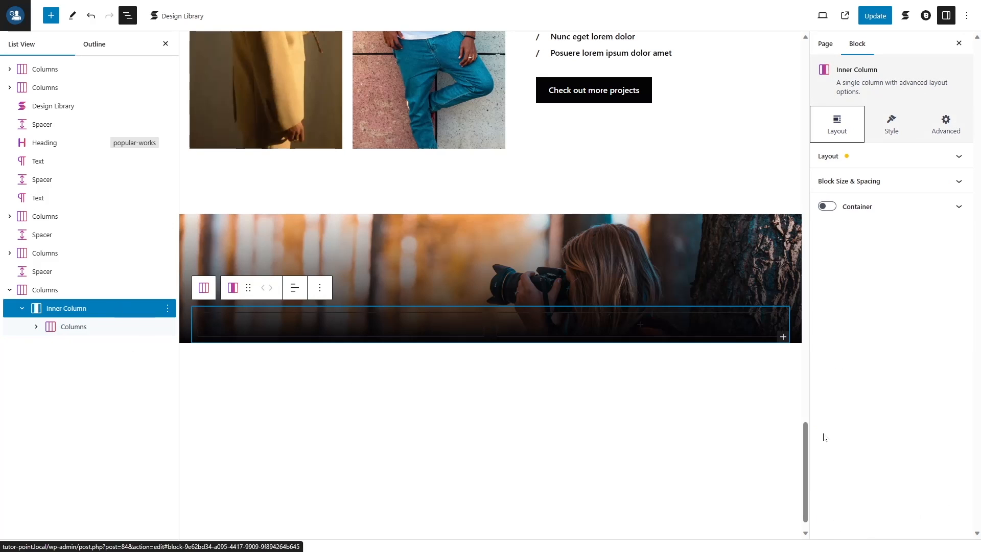
pyautogui.click(783, 337)
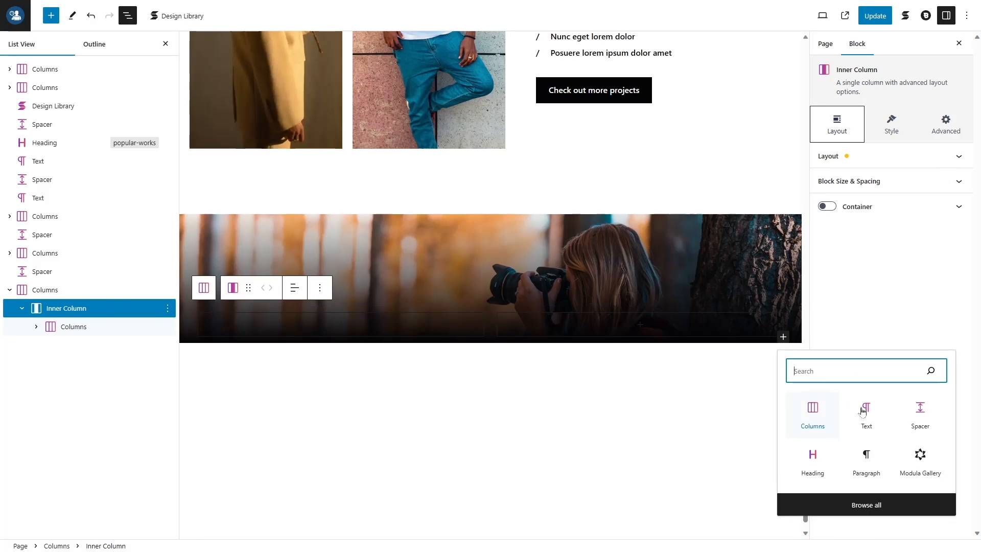
# Insert a 50 / 50 Columns block below the existing nested columns in the photographer banner
pyautogui.click(812, 407)
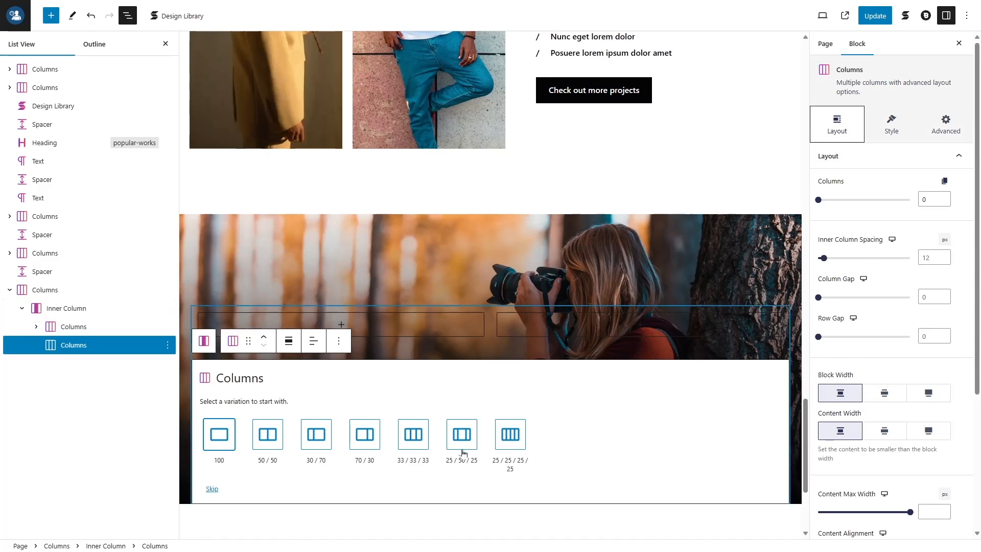
pyautogui.click(268, 435)
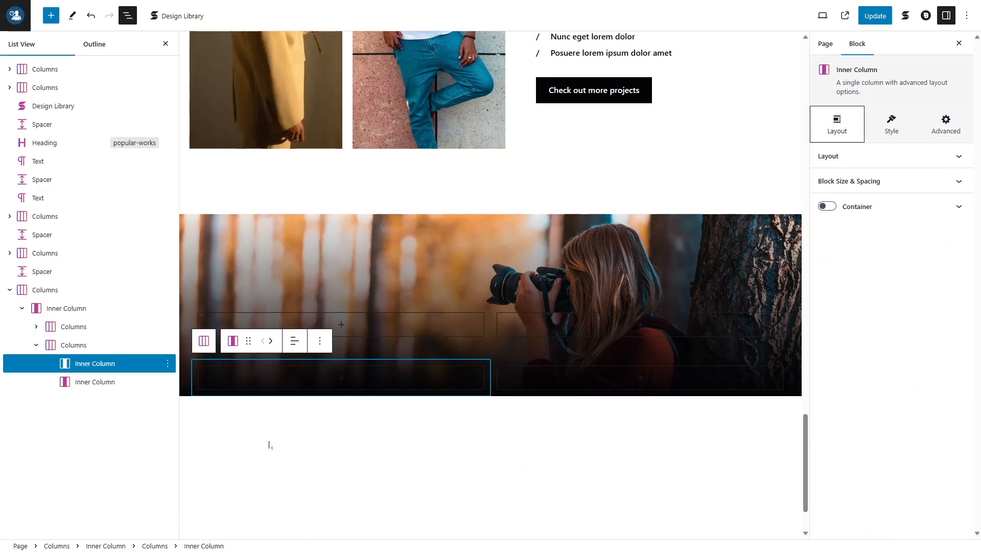
pyautogui.click(36, 345)
# Set the column gap of the lower nested Columns block to 30 px
pyautogui.click(80, 329)
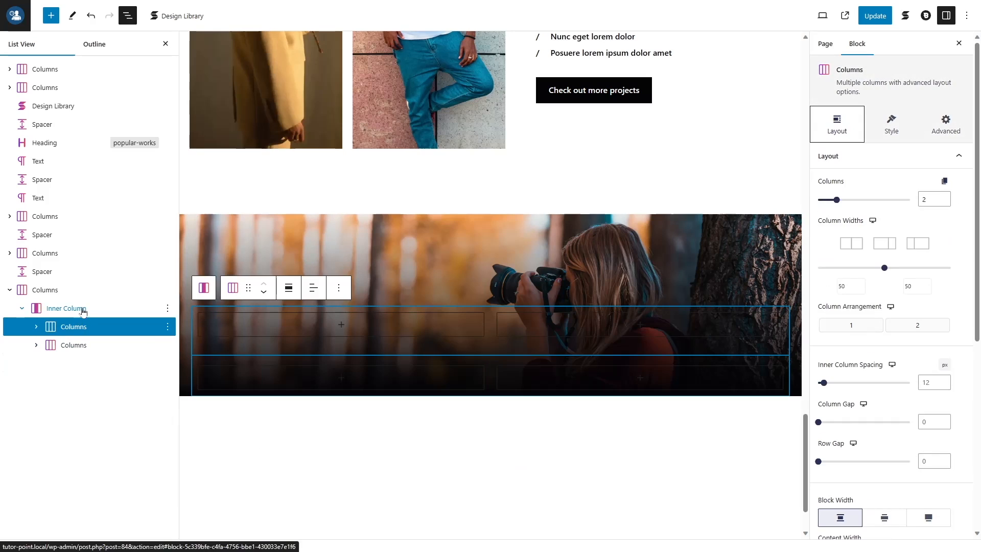
pyautogui.click(75, 345)
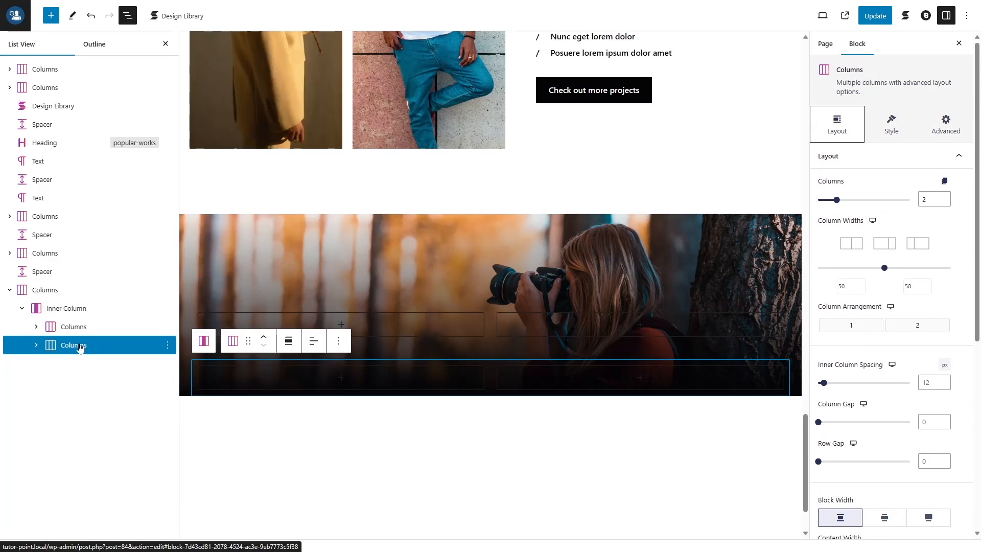
pyautogui.click(923, 422)
pyautogui.write('30')
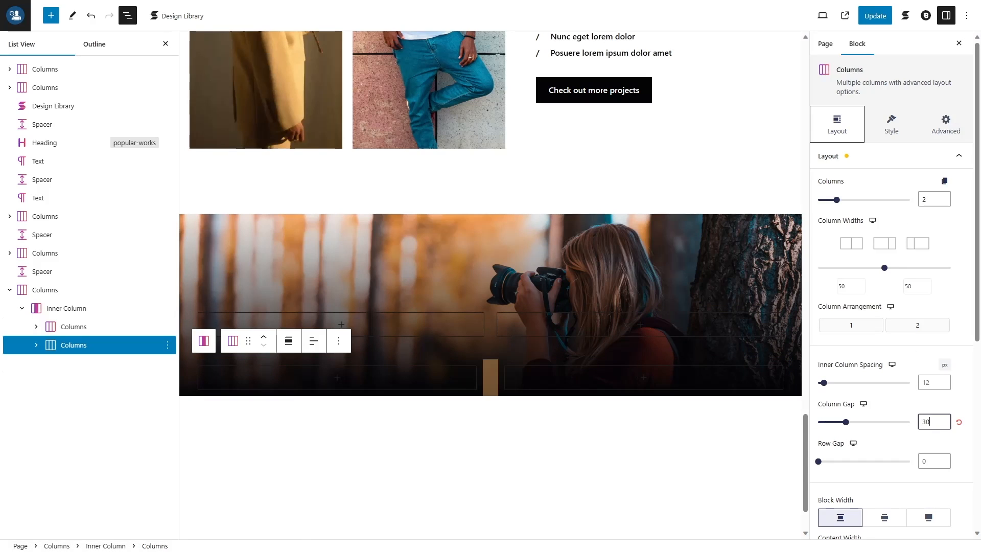
# Insert a Heading block into the first inner column of the upper nested Columns block
pyautogui.click(240, 315)
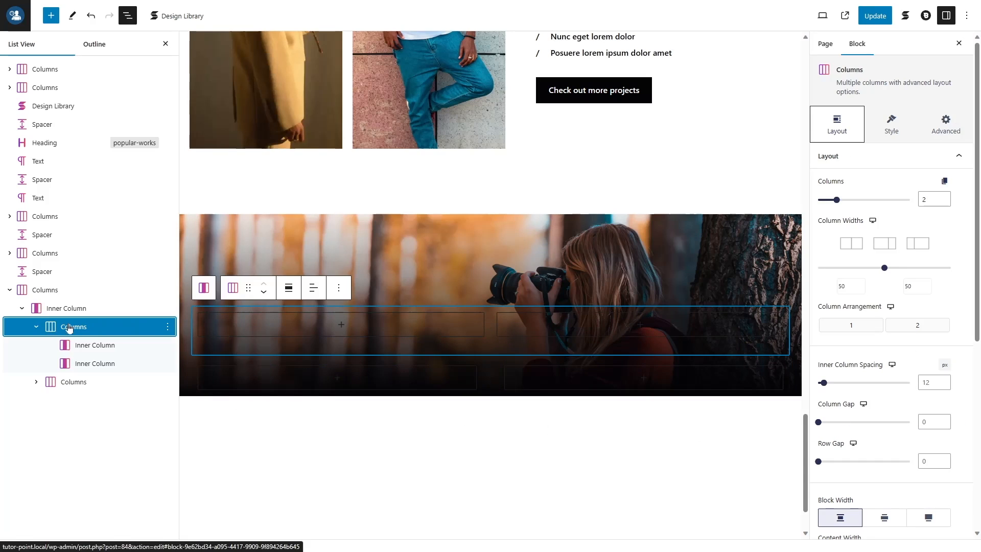
pyautogui.click(36, 326)
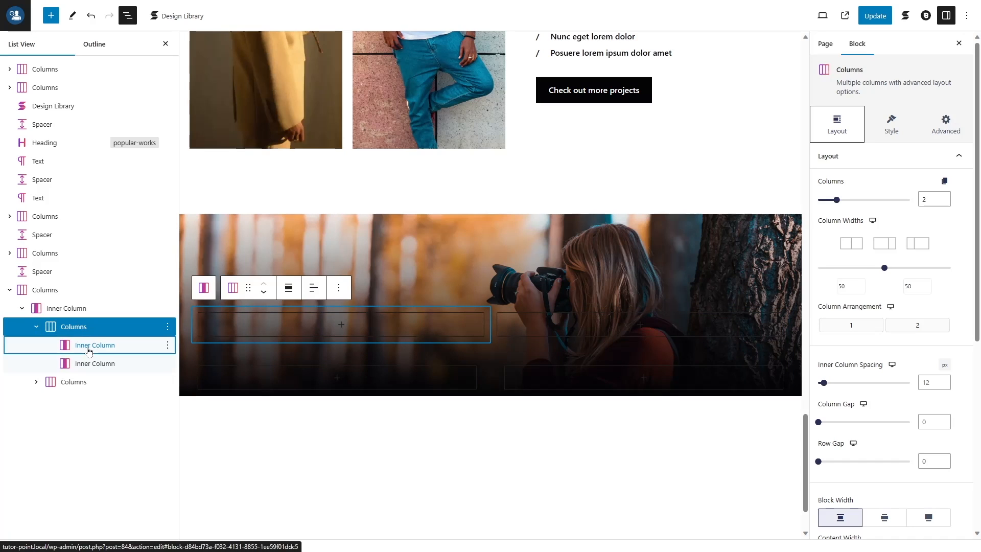
pyautogui.click(95, 345)
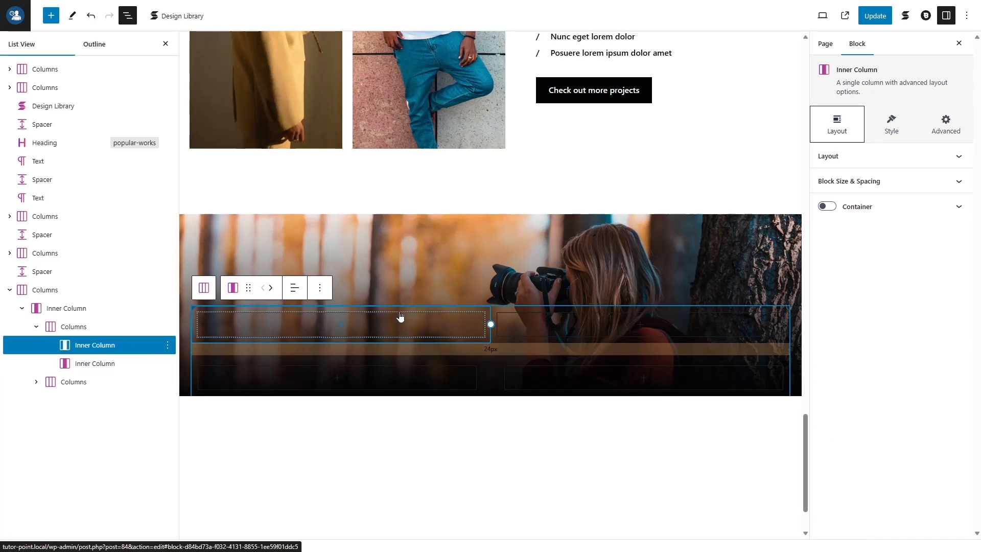
pyautogui.click(345, 335)
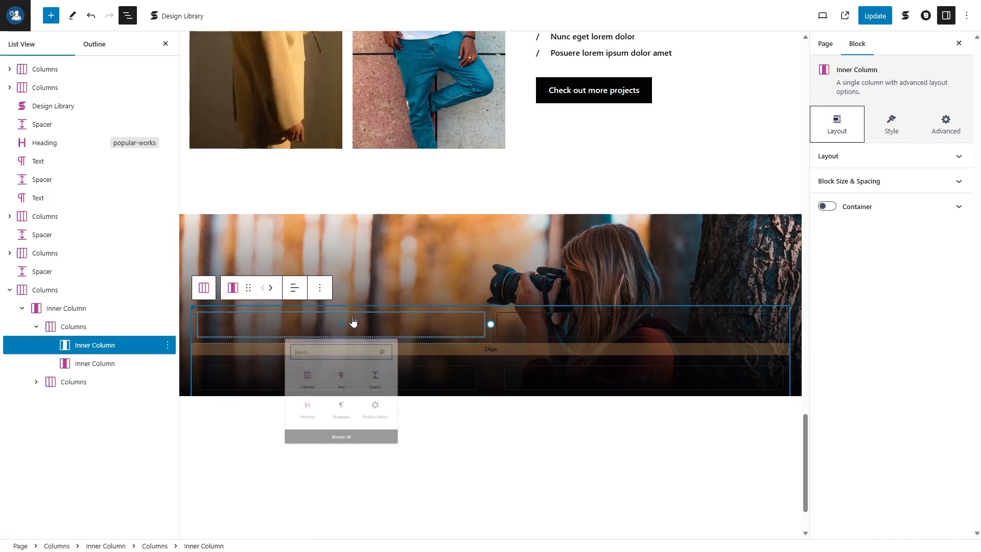
pyautogui.click(294, 448)
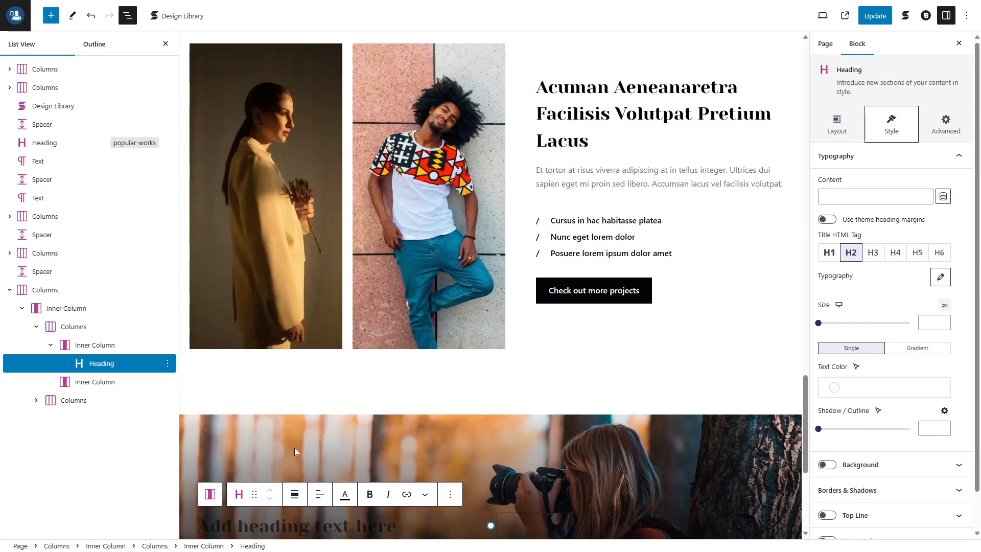
pyautogui.scroll(-3, 202, 407)
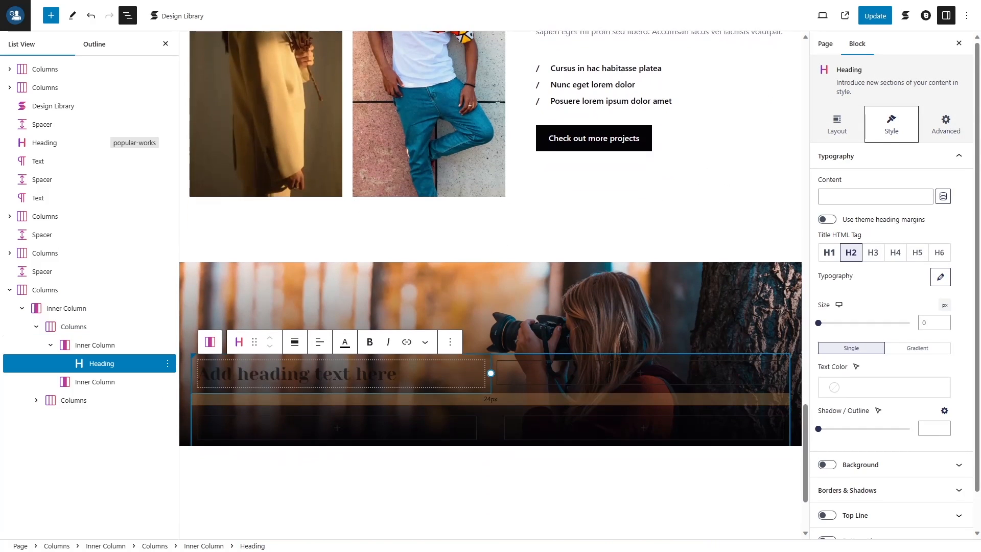
# Enter the photographer's full name as the content of the banner heading
pyautogui.click(876, 197)
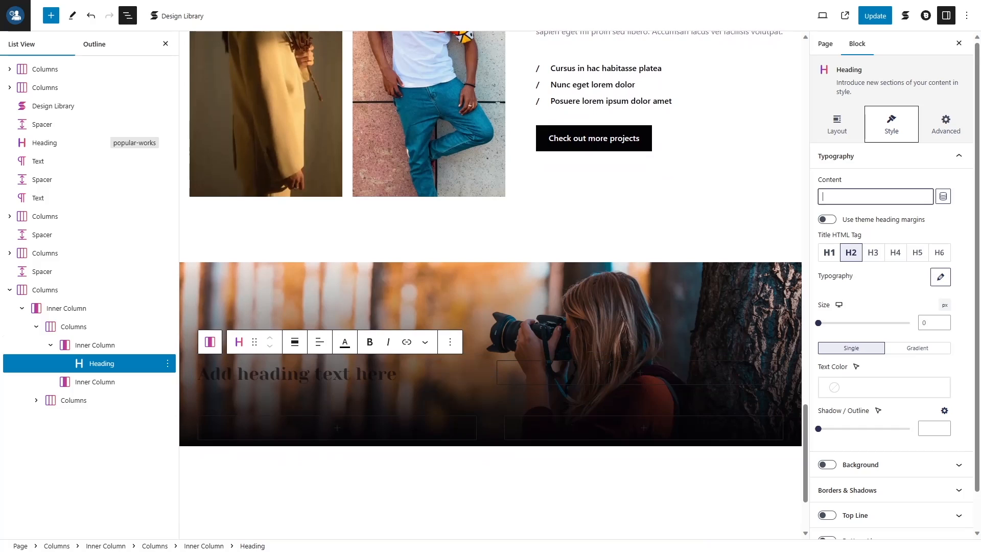
pyautogui.write('Patricia Simonson')
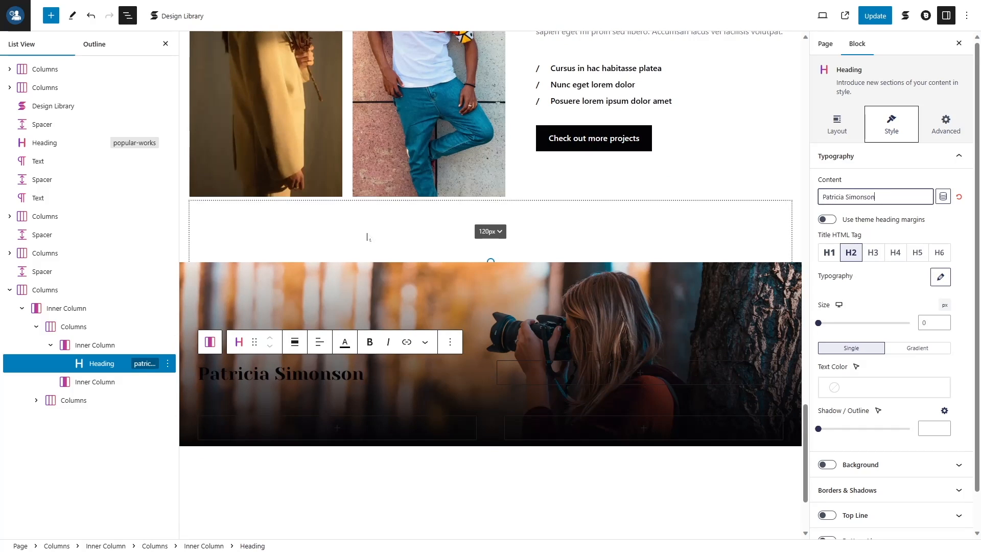
pyautogui.click(484, 373)
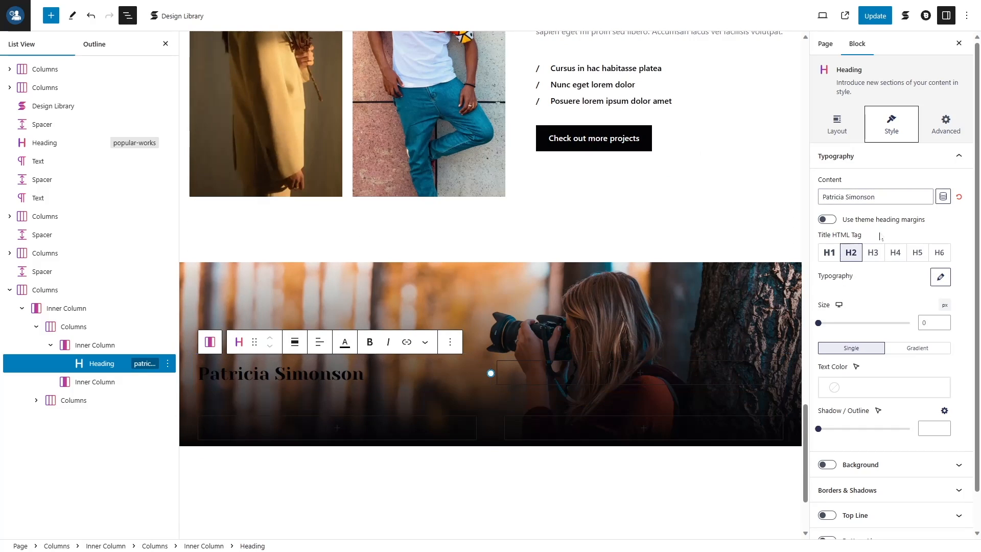
# Set the name heading's font size to 100 px on desktop and 30 px on tablet, and return to the desktop view
pyautogui.click(923, 323)
pyautogui.write('100')
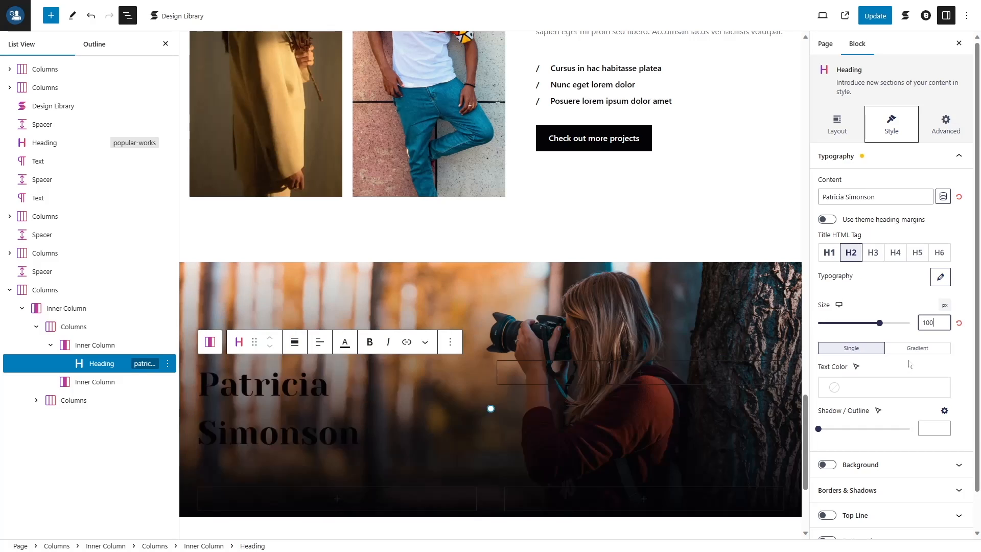
pyautogui.click(839, 305)
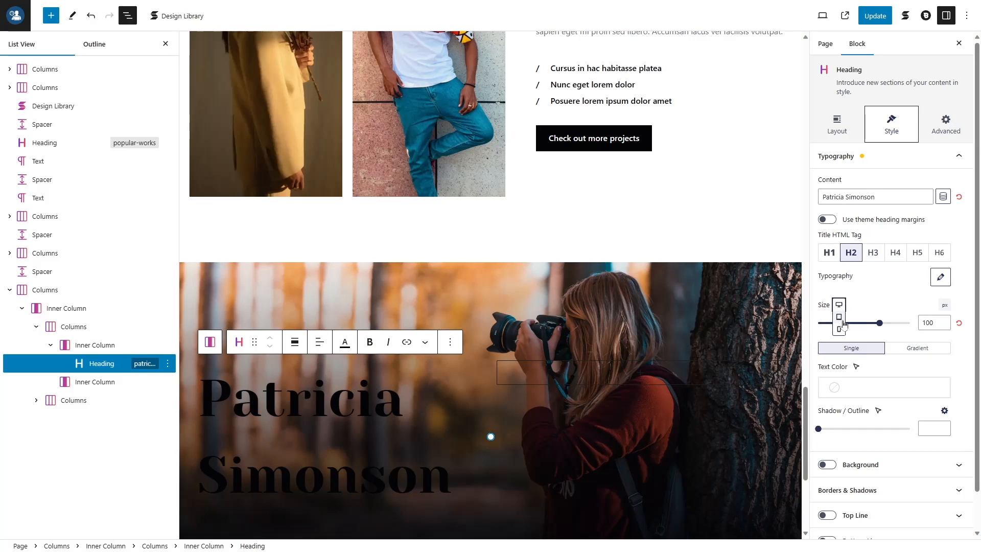
pyautogui.click(839, 317)
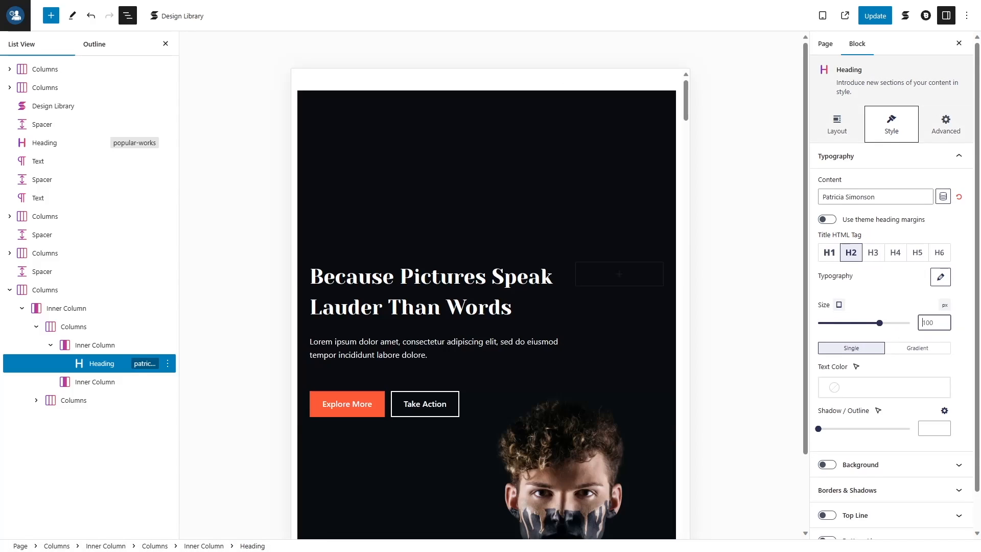
pyautogui.write('30')
pyautogui.moveTo(686, 100); pyautogui.dragTo(708, 534)
pyautogui.scroll(-3, 418, 364)
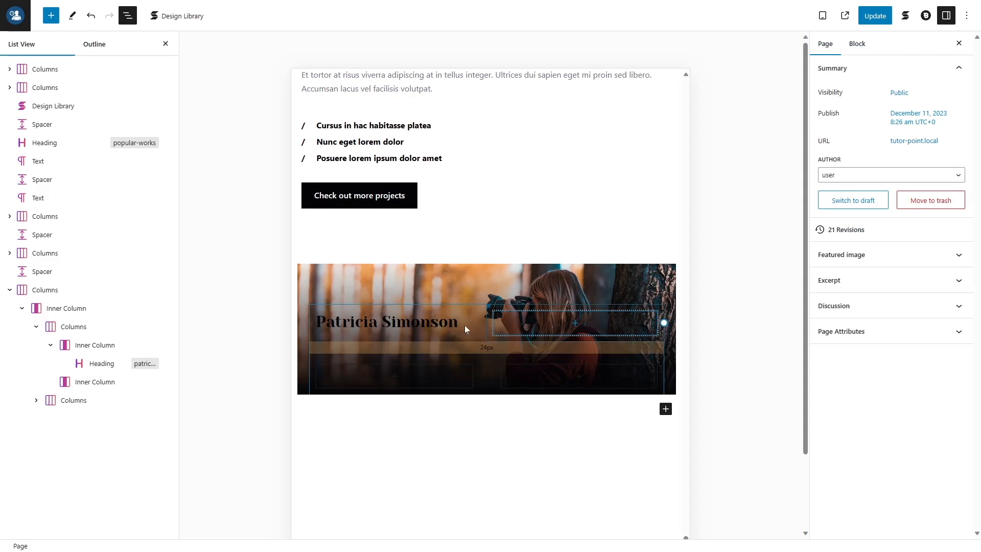
pyautogui.click(486, 323)
pyautogui.click(839, 305)
pyautogui.click(839, 292)
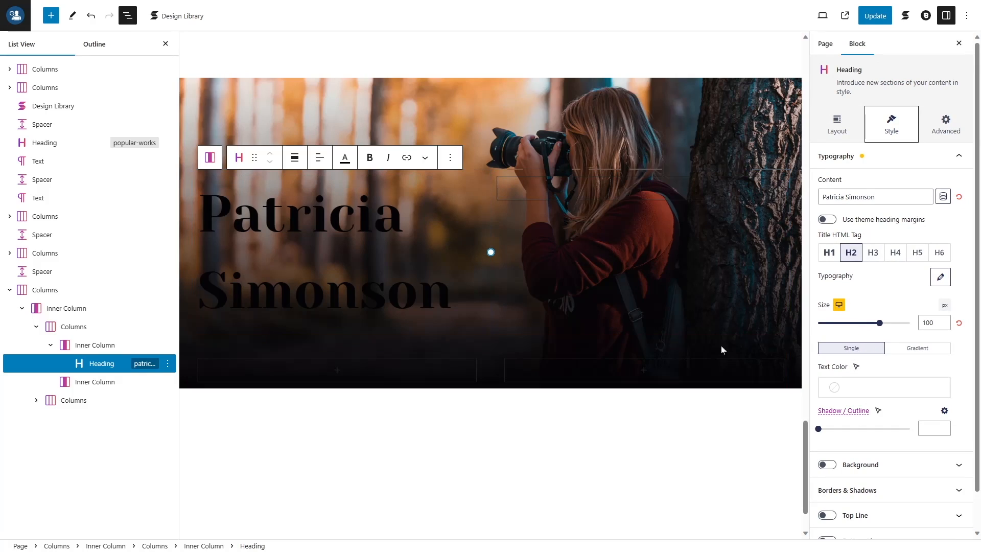
# Change the name heading's text color to the white theme color, Palette Color 8
pyautogui.click(868, 387)
pyautogui.click(694, 326)
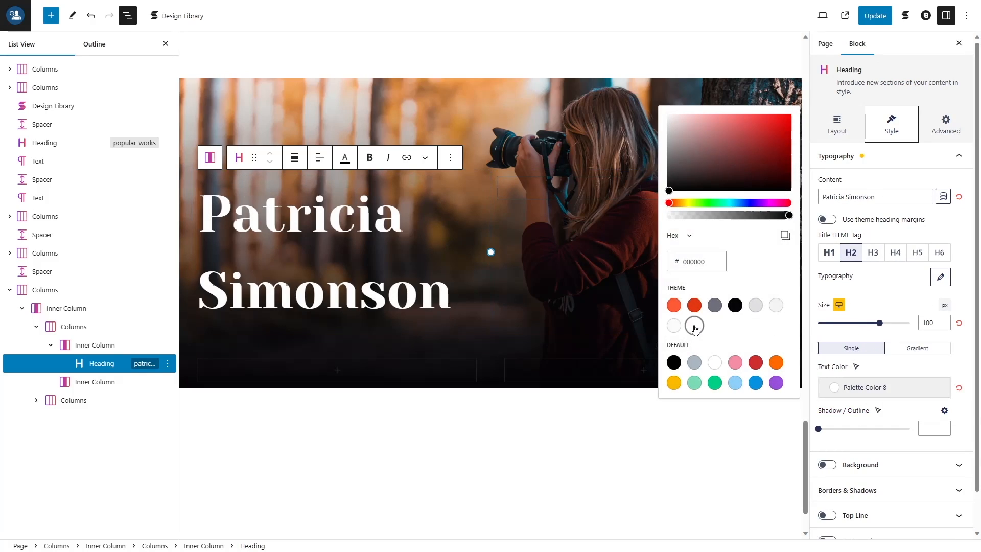
pyautogui.click(931, 370)
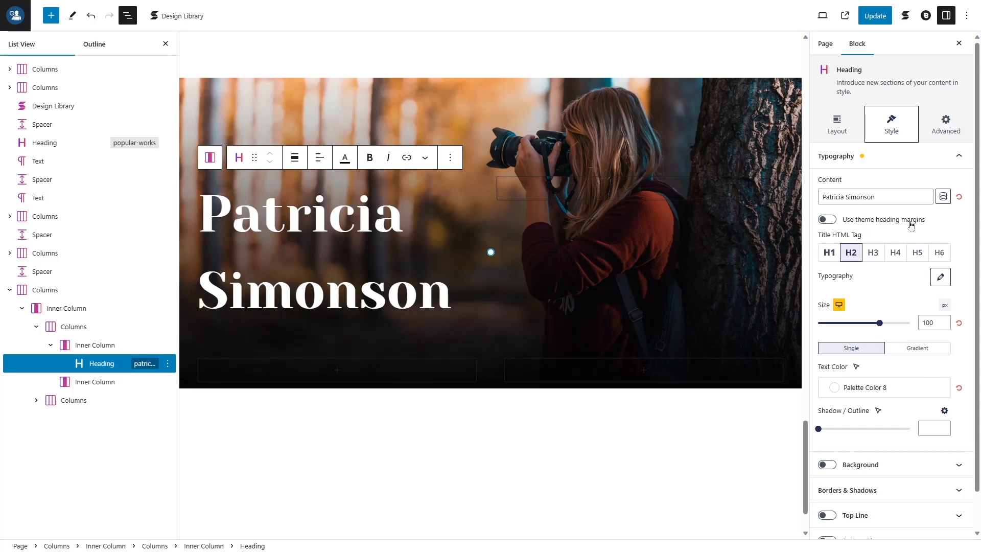
# Enable theme heading margins for the name heading and set its line height to 1.2 em
pyautogui.click(829, 220)
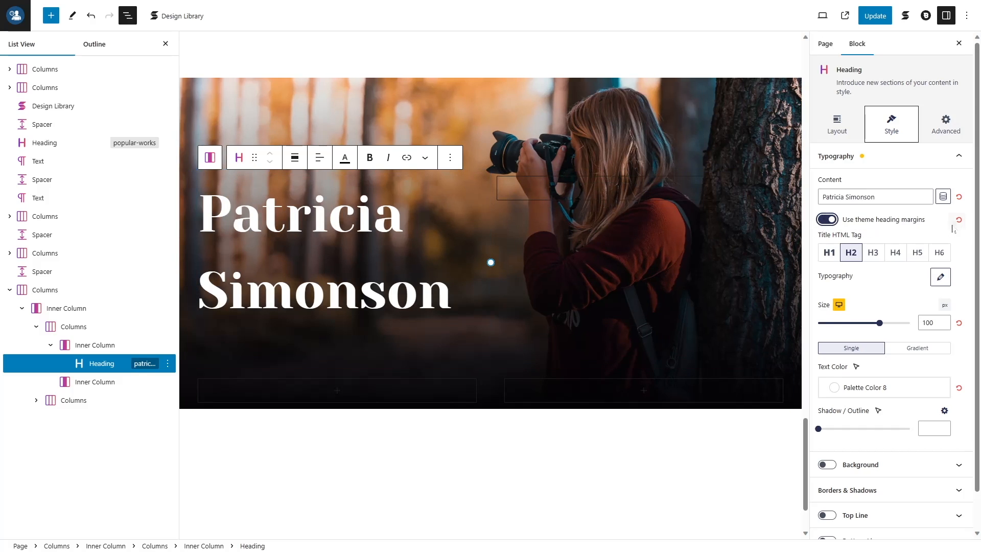
pyautogui.click(939, 280)
pyautogui.click(911, 488)
pyautogui.write('1.2')
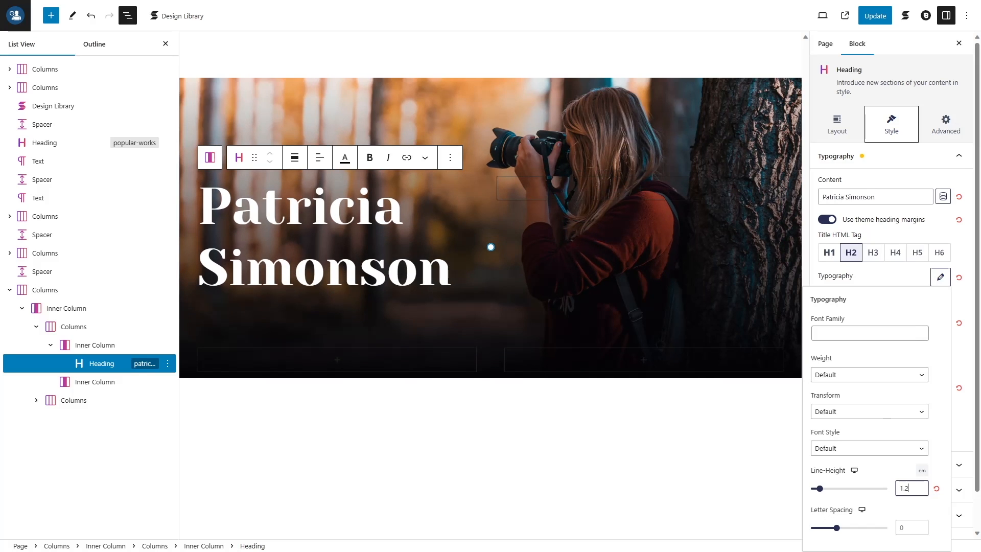
pyautogui.click(892, 156)
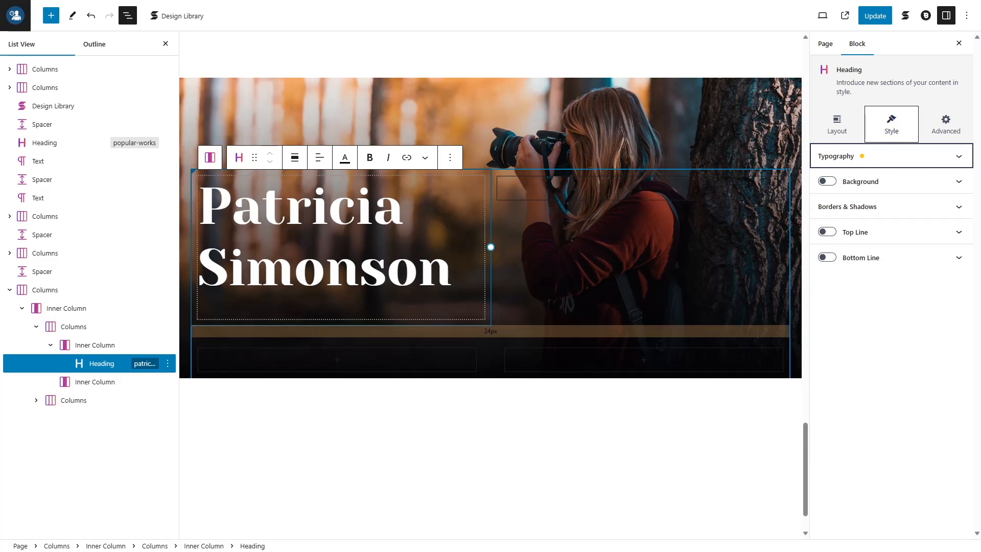
# Set the name heading's bottom margin to 0 px
pyautogui.click(837, 125)
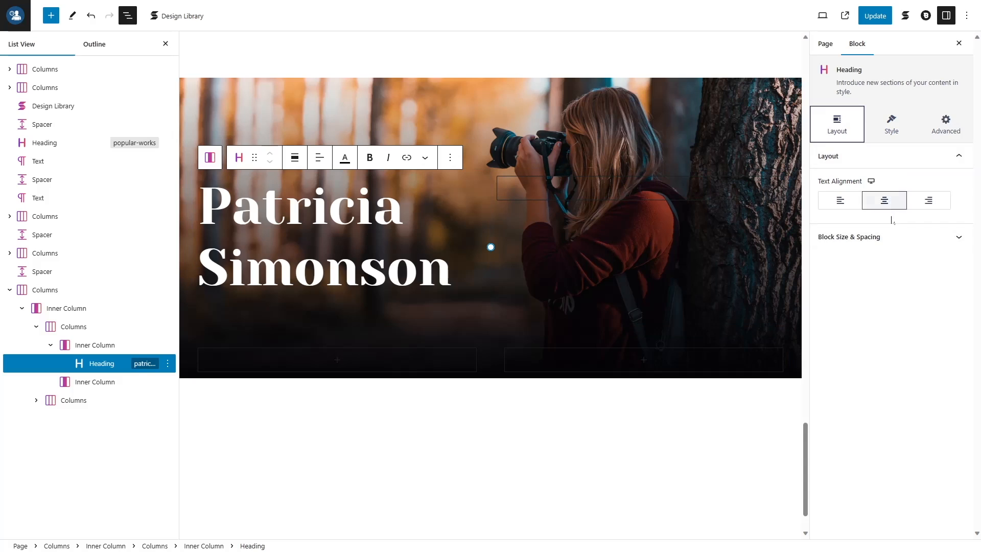
pyautogui.click(892, 237)
pyautogui.click(934, 421)
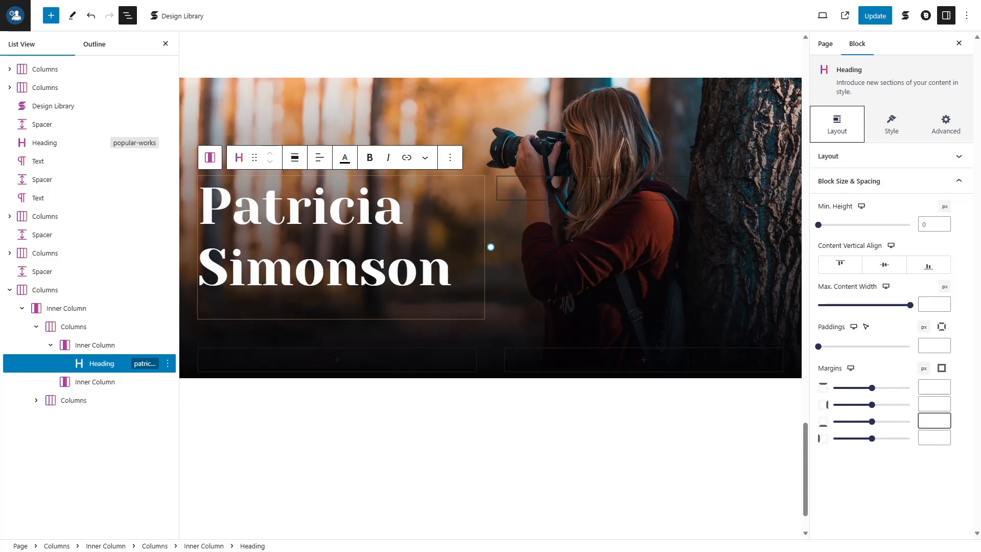
pyautogui.write('0')
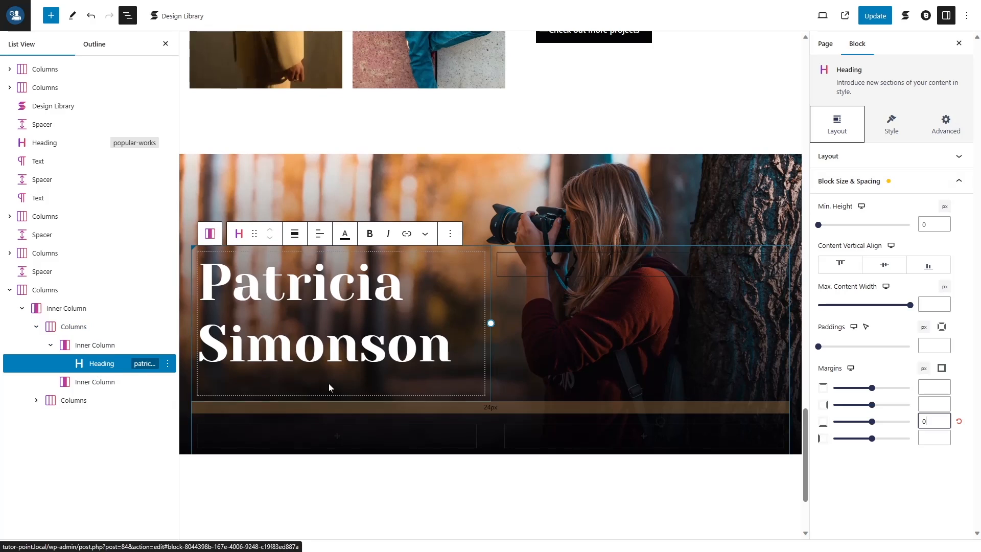
# Add text below the heading: "Malesuada proin libero nunc consequat. Posuere lorem ipsum dolor sit amet consectetur adipiscing elit duis. Id volutpat lacus laoreet non curabitur."
pyautogui.click(334, 381)
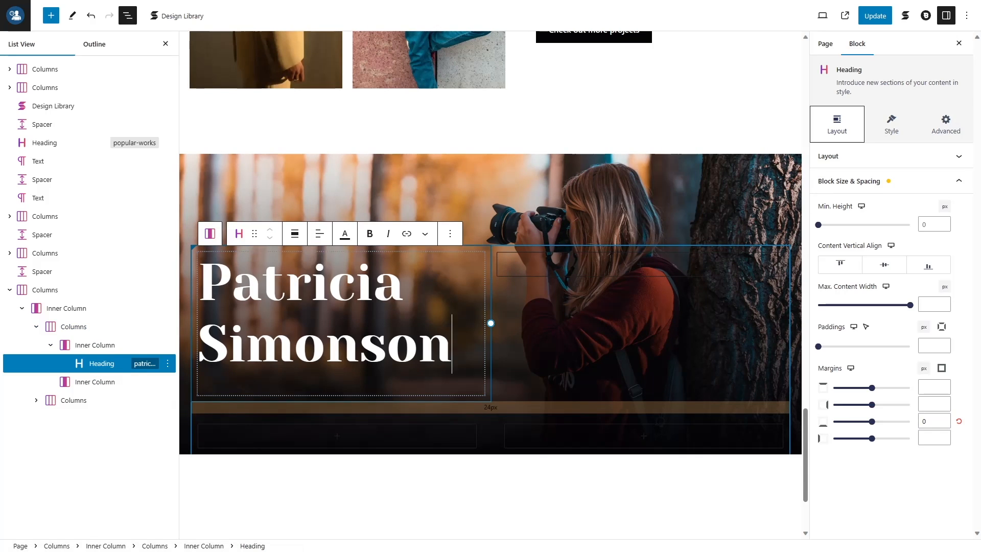
pyautogui.press('Return')
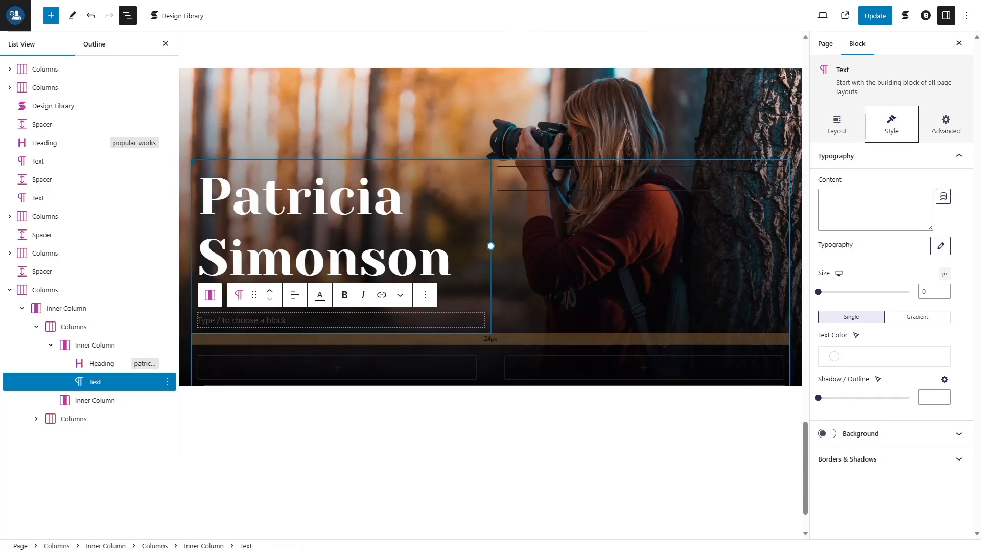
pyautogui.scroll(-1, 311, 333)
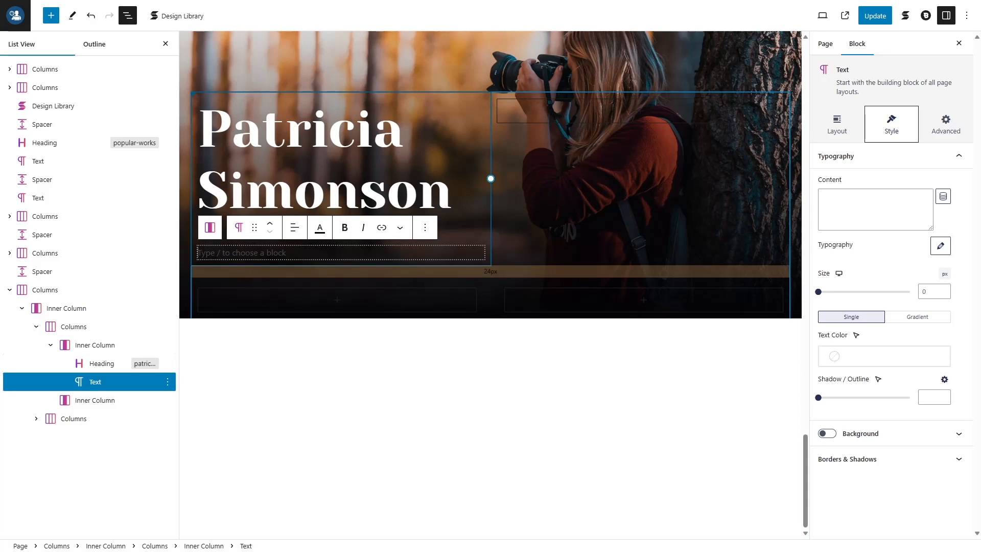
pyautogui.click(895, 274)
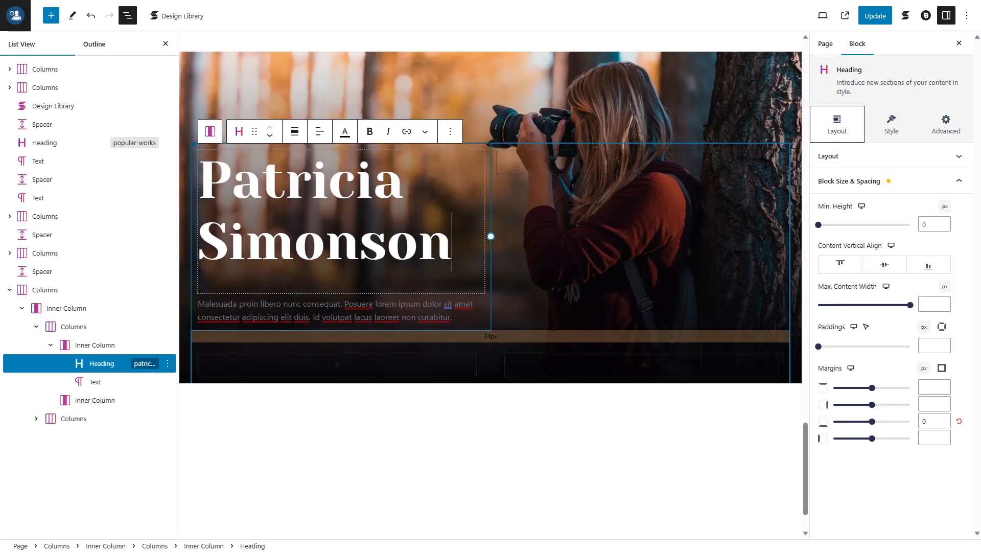
# Change the text color of the paragraph below the name heading to the white theme color
pyautogui.moveTo(452, 329); pyautogui.dragTo(198, 316)
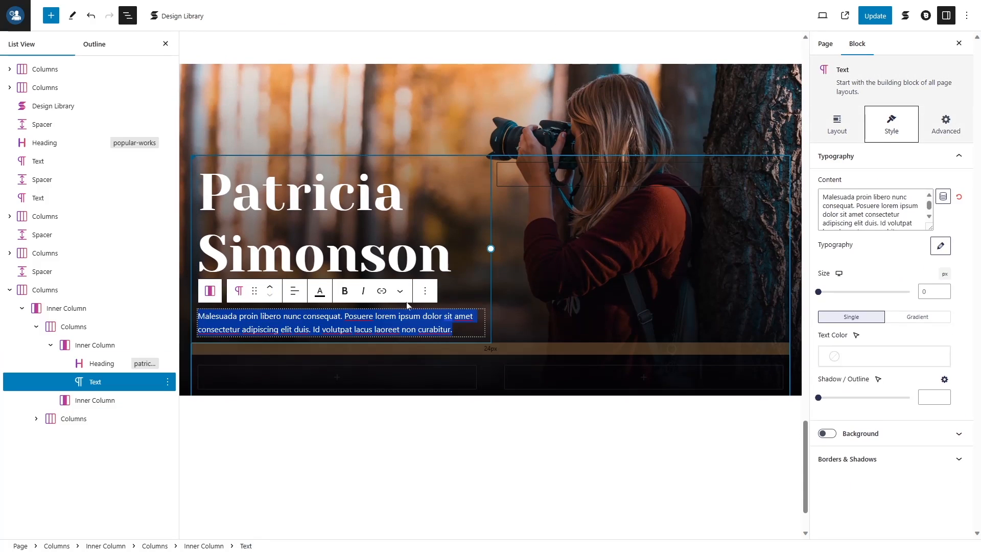
pyautogui.click(916, 363)
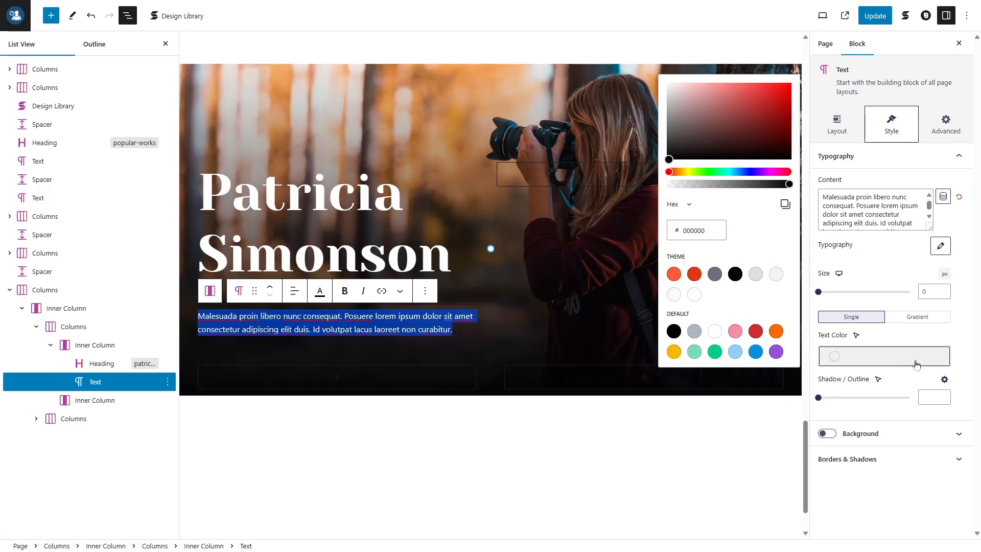
pyautogui.click(694, 294)
pyautogui.click(387, 253)
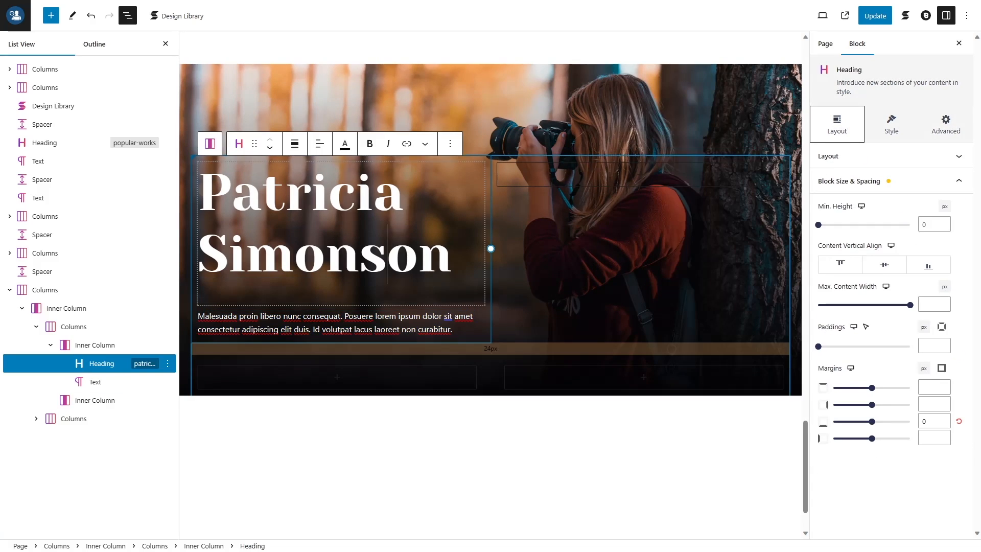
pyautogui.click(894, 181)
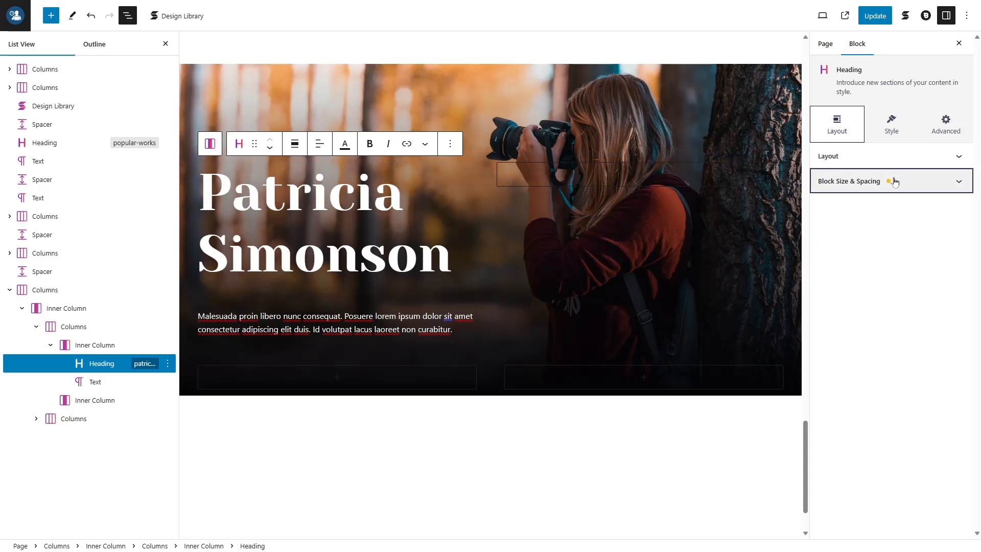
# Add a text block below the banner's description paragraph reading "986 Photos | 24 Courses | 18 Nominations"
pyautogui.click(418, 345)
pyautogui.click(452, 329)
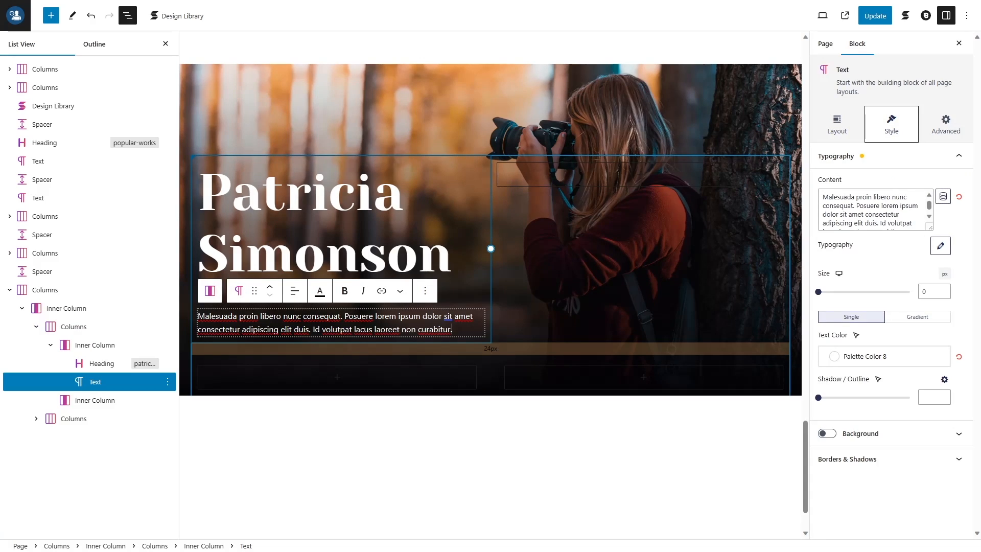
pyautogui.press('Return')
pyautogui.write('986 Photos | 24 Courses | 18 Nominations')
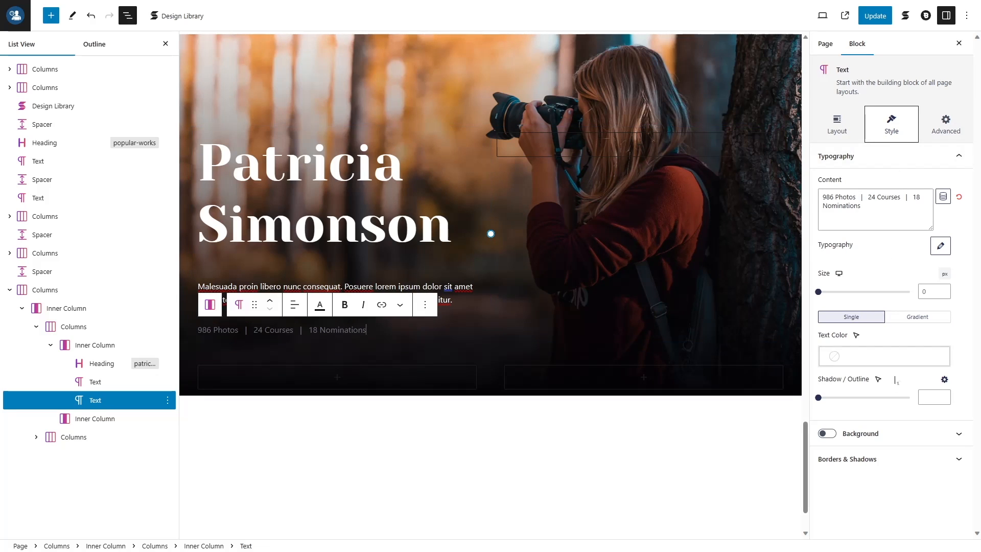
# Give the photos, courses and nominations line the white Palette Color 8 and a bold font weight
pyautogui.click(883, 358)
pyautogui.click(694, 294)
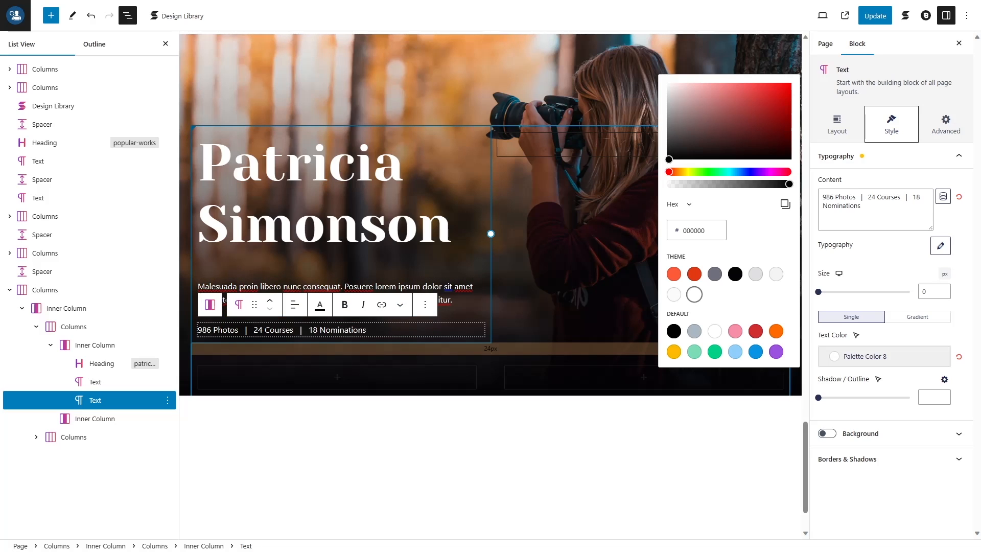
pyautogui.press('Escape')
pyautogui.click(940, 246)
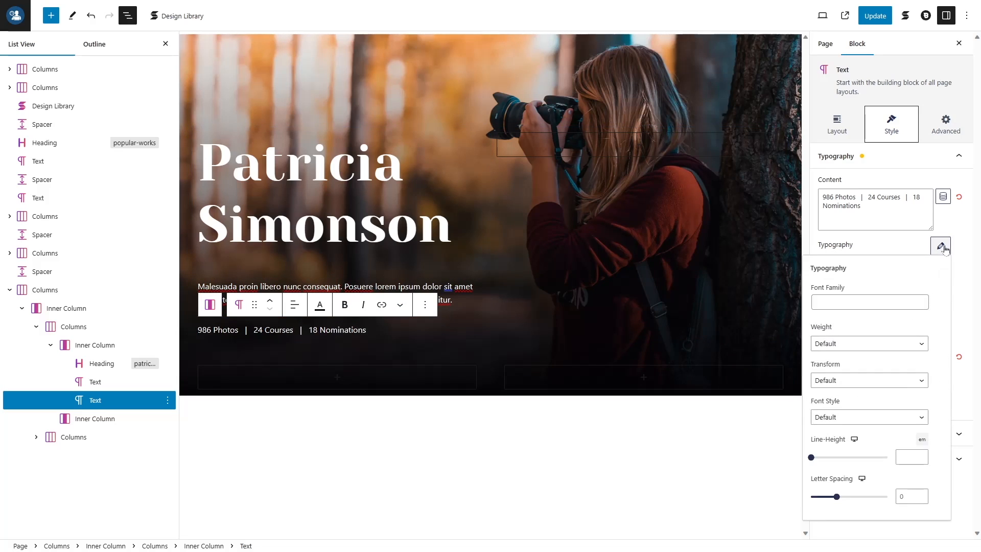
pyautogui.click(871, 343)
pyautogui.click(847, 399)
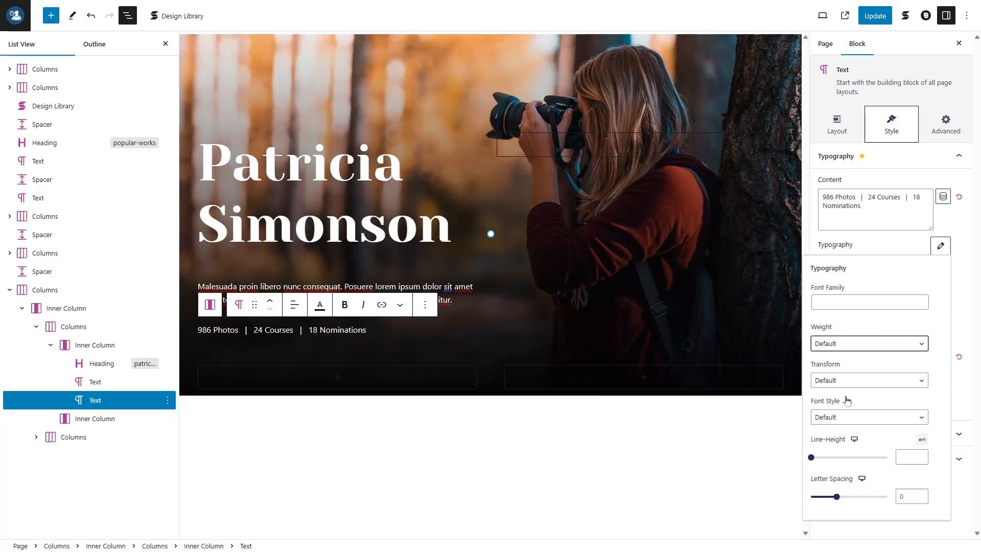
pyautogui.click(282, 412)
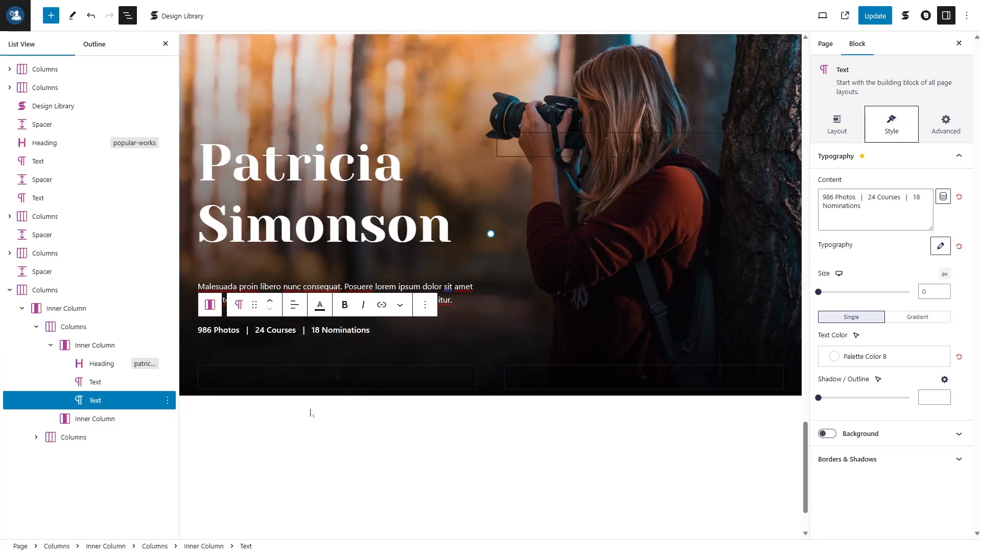
# Insert a Divider block below the photos, courses and nominations line
pyautogui.click(432, 340)
pyautogui.click(445, 327)
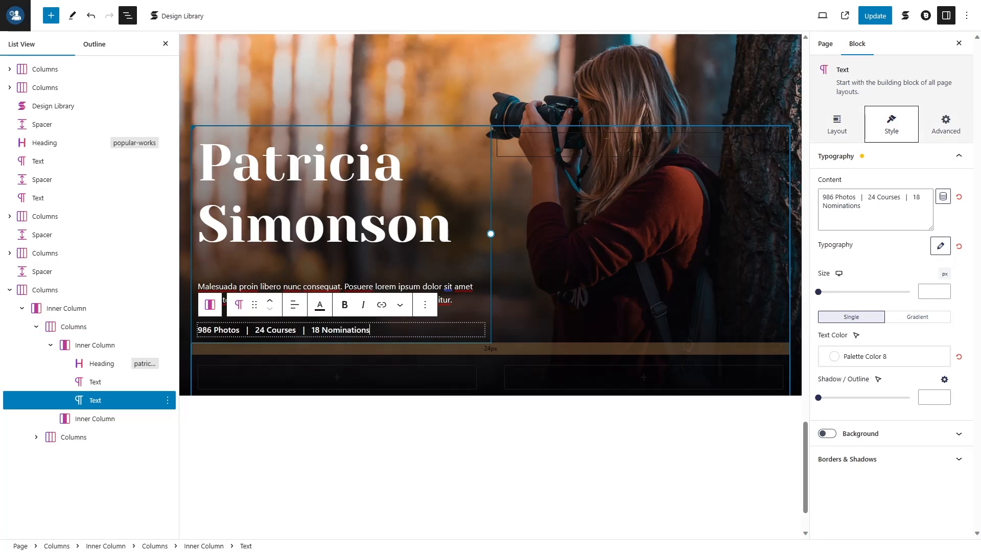
pyautogui.press('Return')
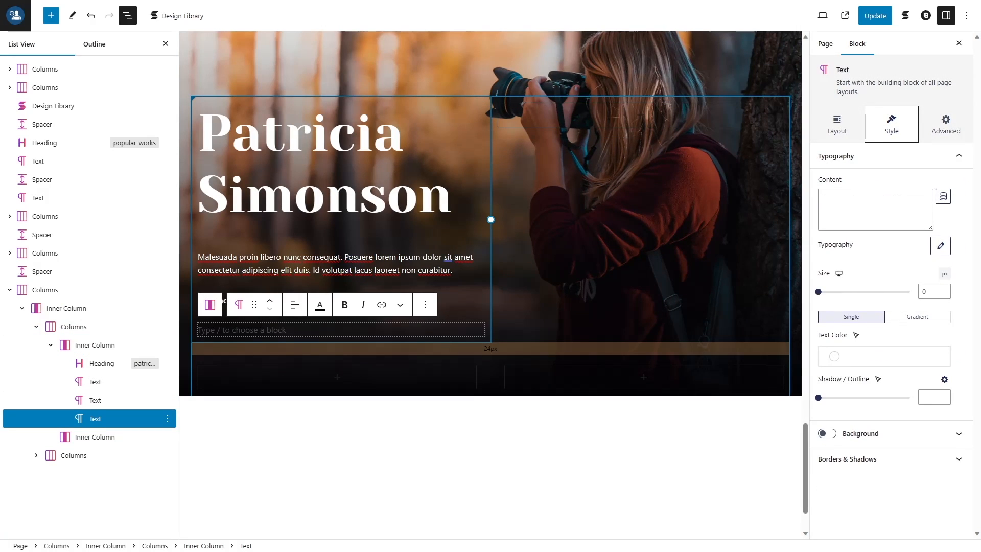
pyautogui.write('/')
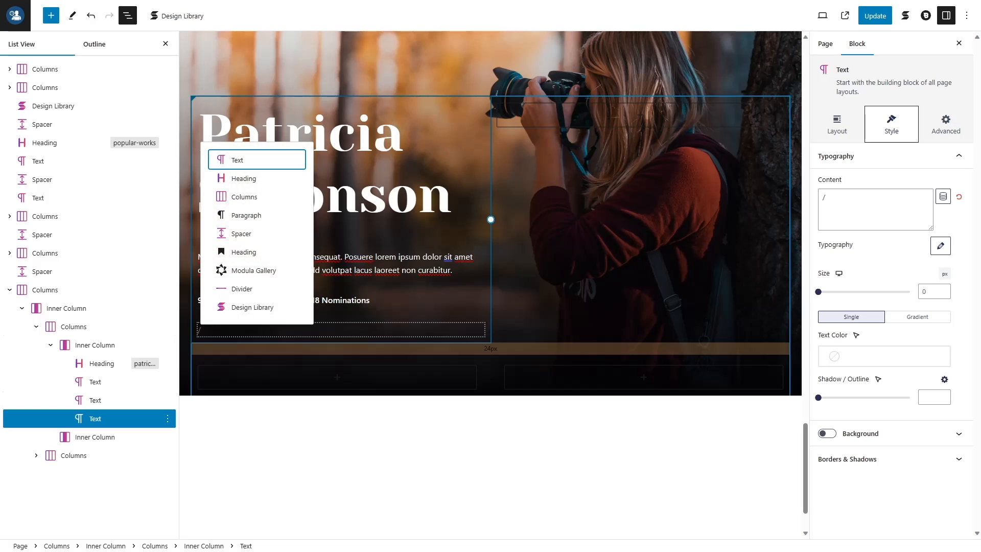
pyautogui.click(237, 292)
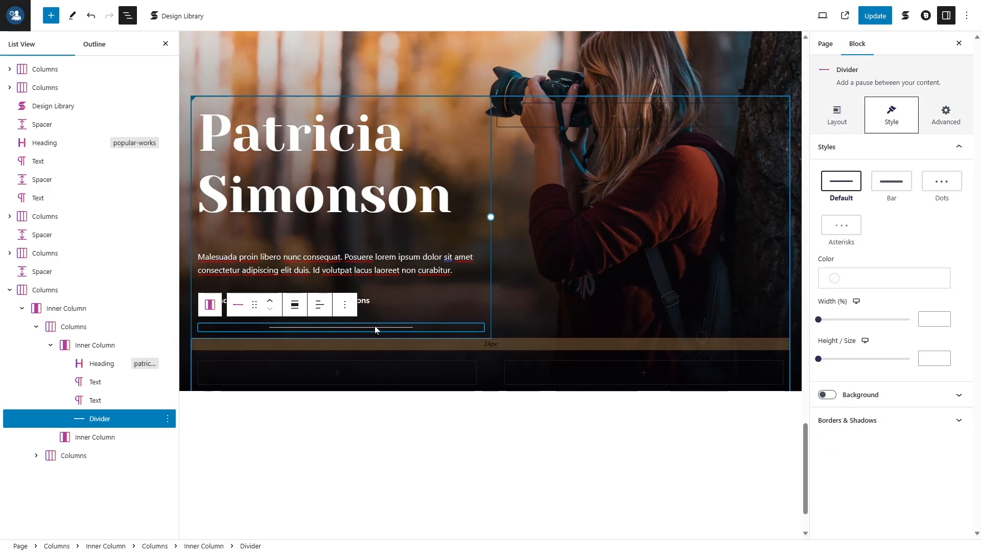
# Keep the divider in the Default style and color it with the orange-red theme Palette Color 1
pyautogui.click(848, 209)
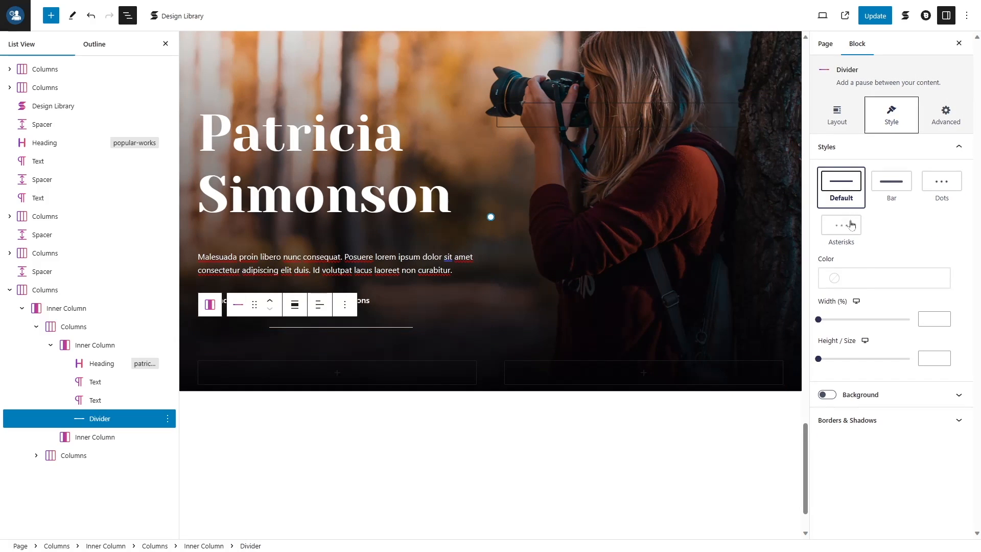
pyautogui.click(867, 279)
pyautogui.click(666, 200)
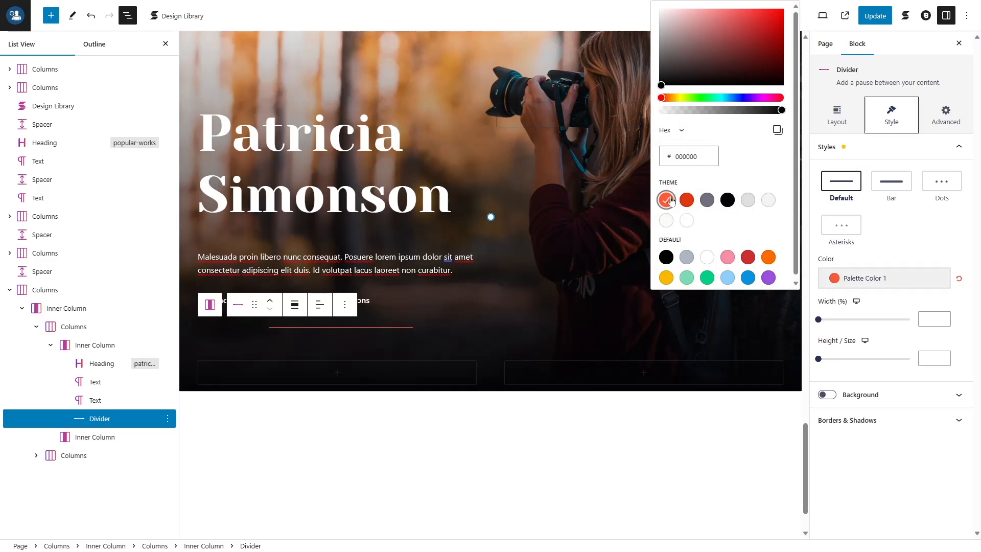
# Set the divider's width to 15% and its height to 2
pyautogui.click(934, 319)
pyautogui.write('15')
pyautogui.press('Tab')
pyautogui.press('Tab')
pyautogui.press('Tab')
pyautogui.write('2')
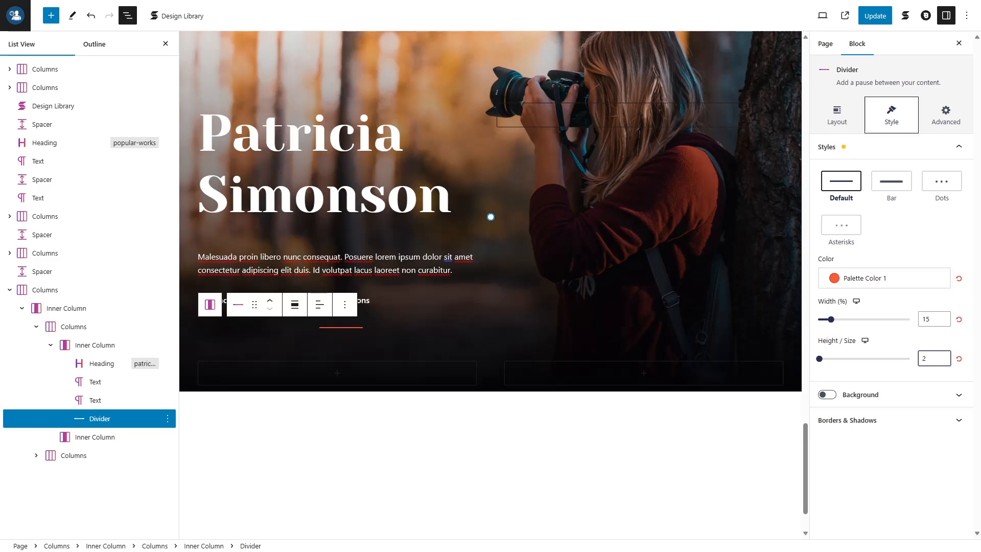
# Align the divider's content to the left
pyautogui.click(851, 128)
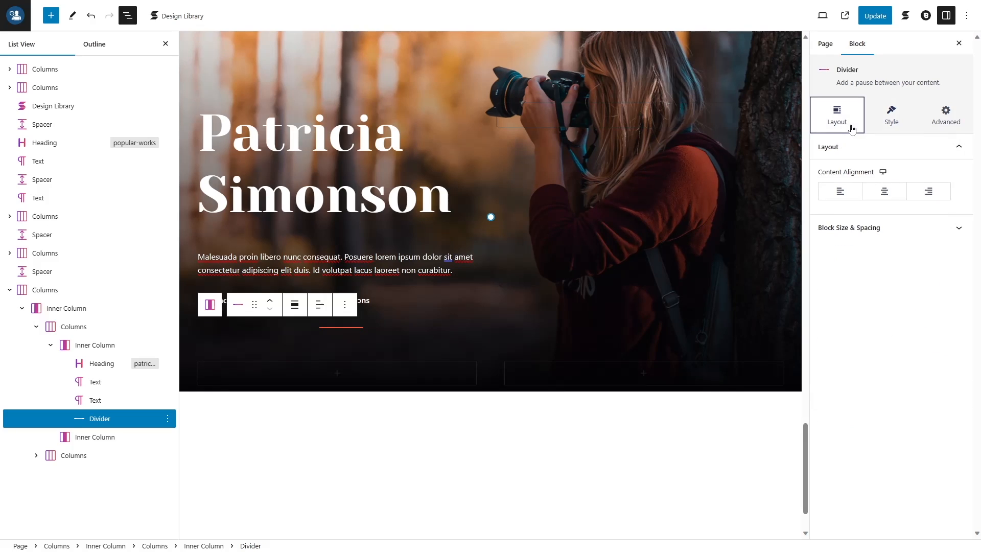
pyautogui.click(846, 196)
pyautogui.click(404, 302)
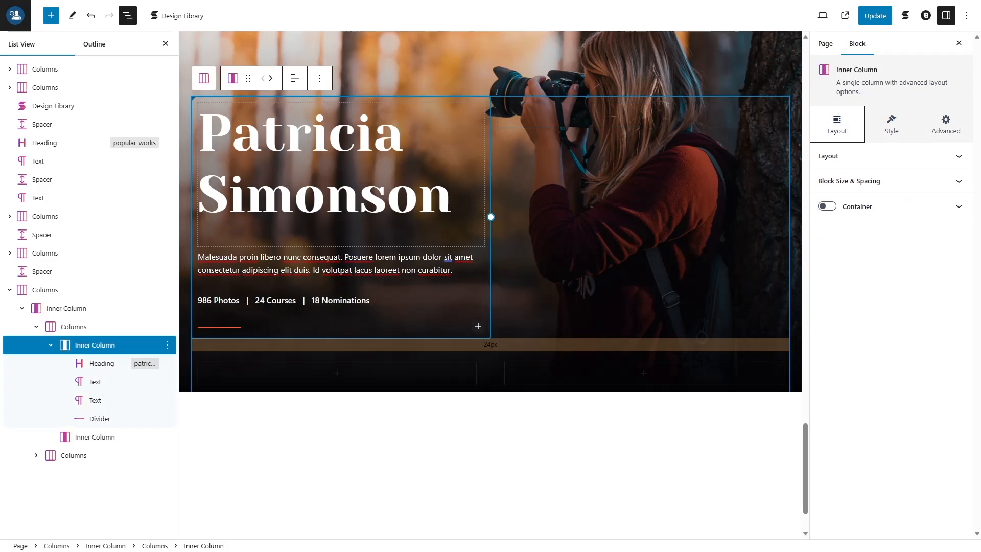
# Set the column spacing of the empty second inner column beside the name heading to 0 px
pyautogui.moveTo(317, 344)
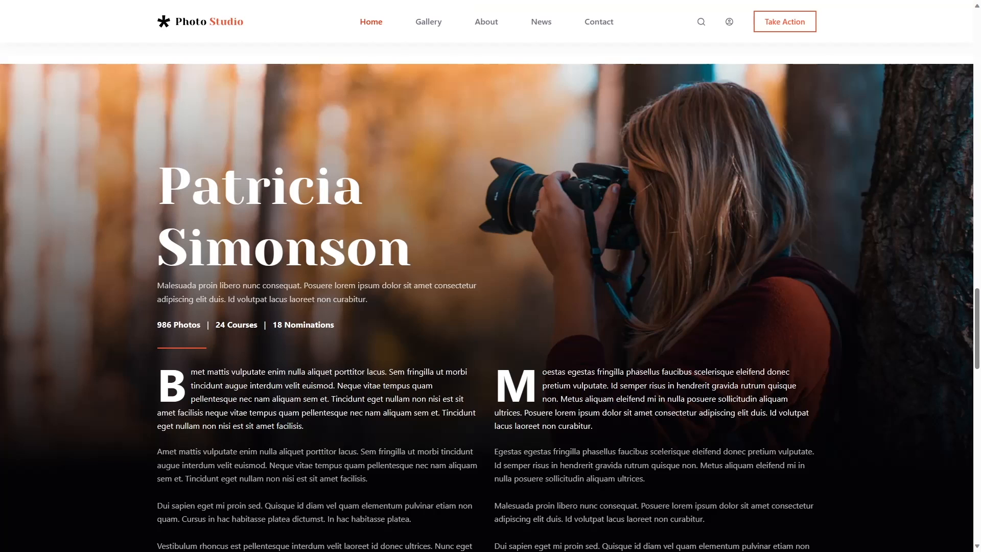
pyautogui.scroll(-2, 341, 221)
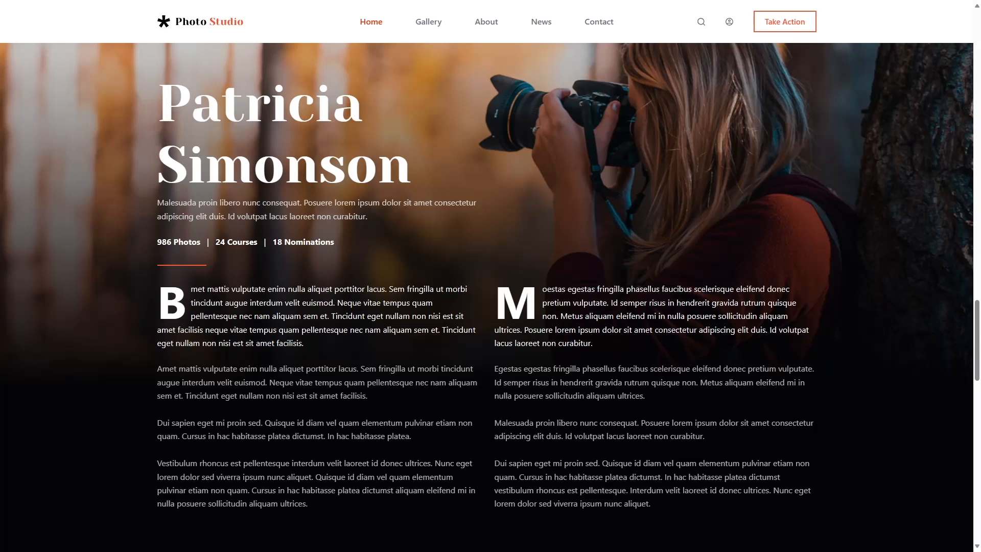
pyautogui.moveTo(150, 304); pyautogui.dragTo(310, 338)
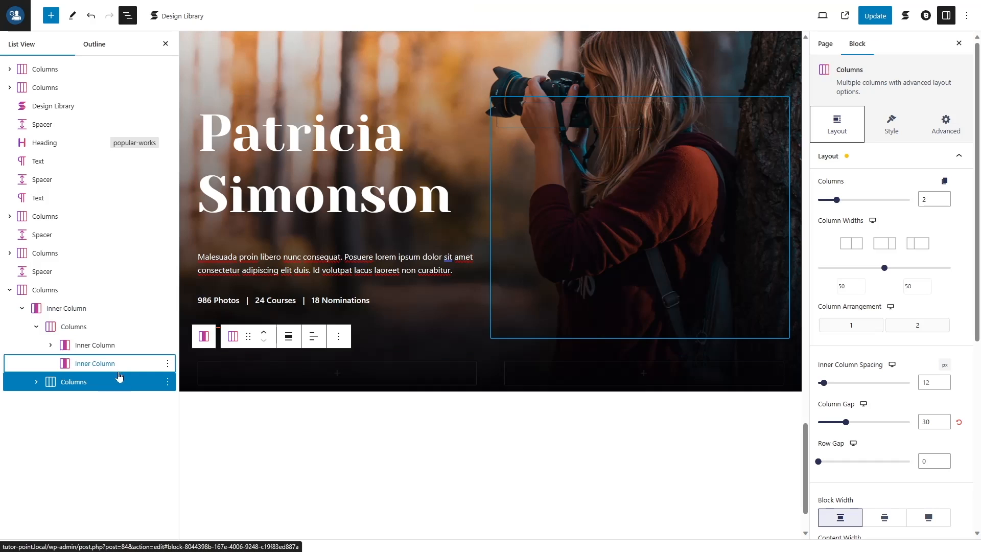
pyautogui.click(101, 366)
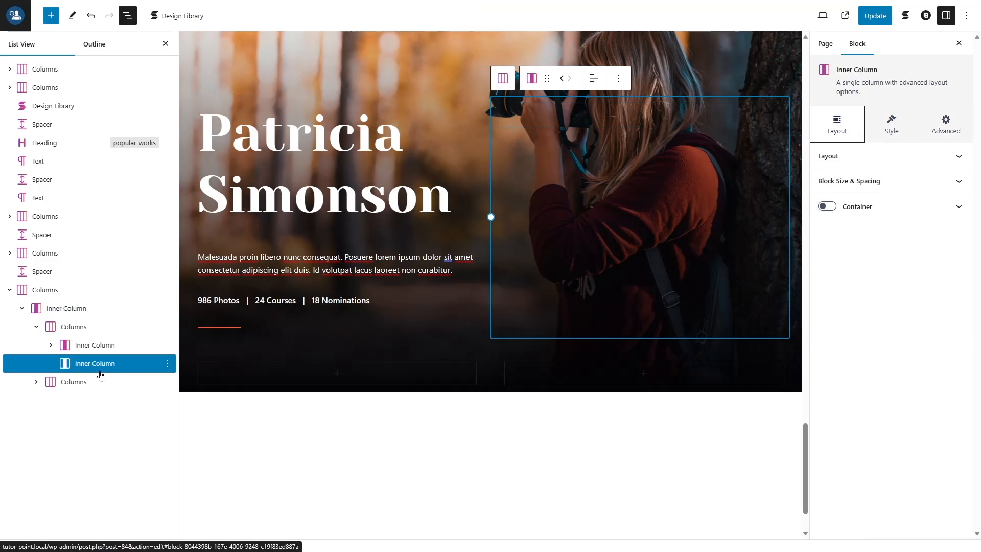
pyautogui.click(905, 156)
pyautogui.click(923, 201)
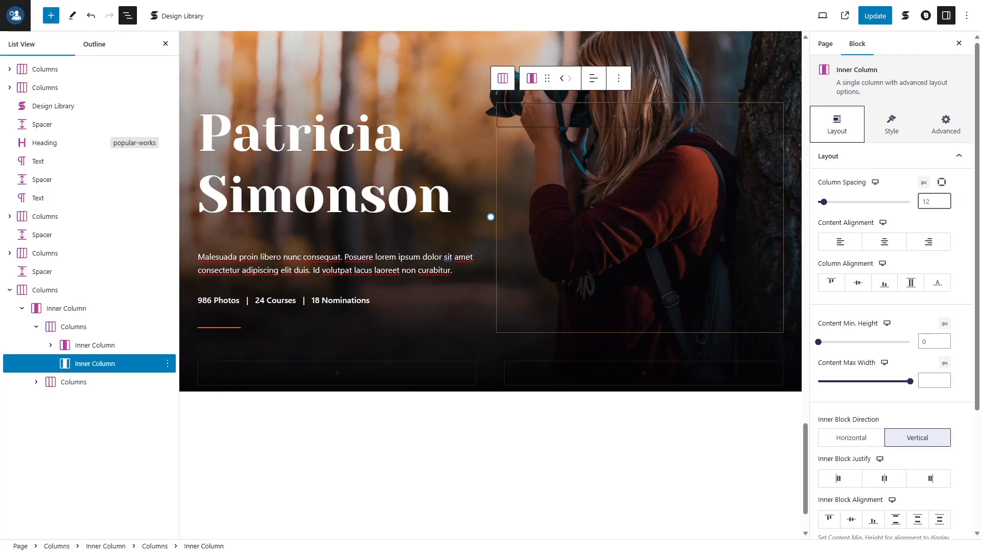
pyautogui.hotkey('ctrl', 'a')
pyautogui.write('0')
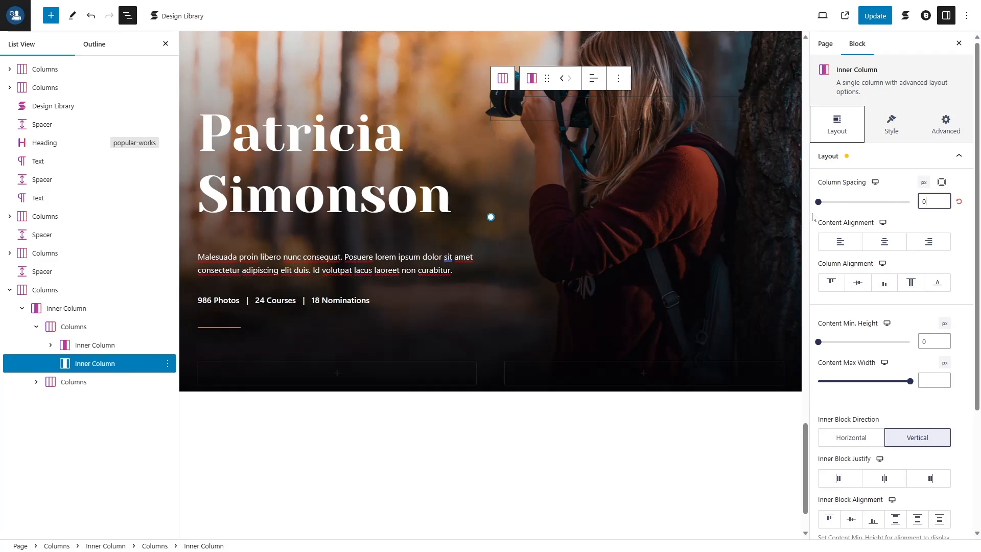
# Add a Paragraph block to the first inner column of the lower nested columns, with the text starting "Bmet mattis vulputate enim nulla aliquet porttitor lacus."
pyautogui.click(98, 381)
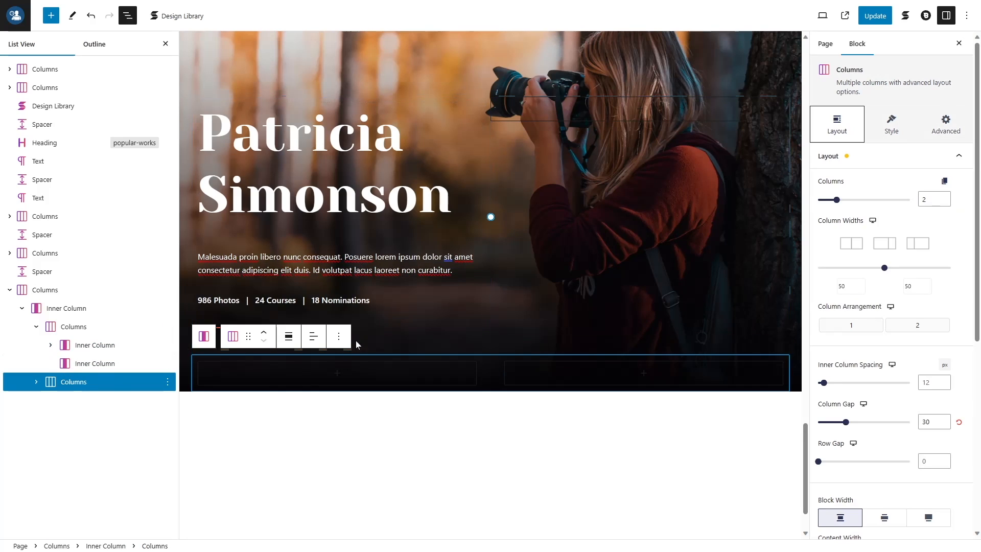
pyautogui.click(36, 382)
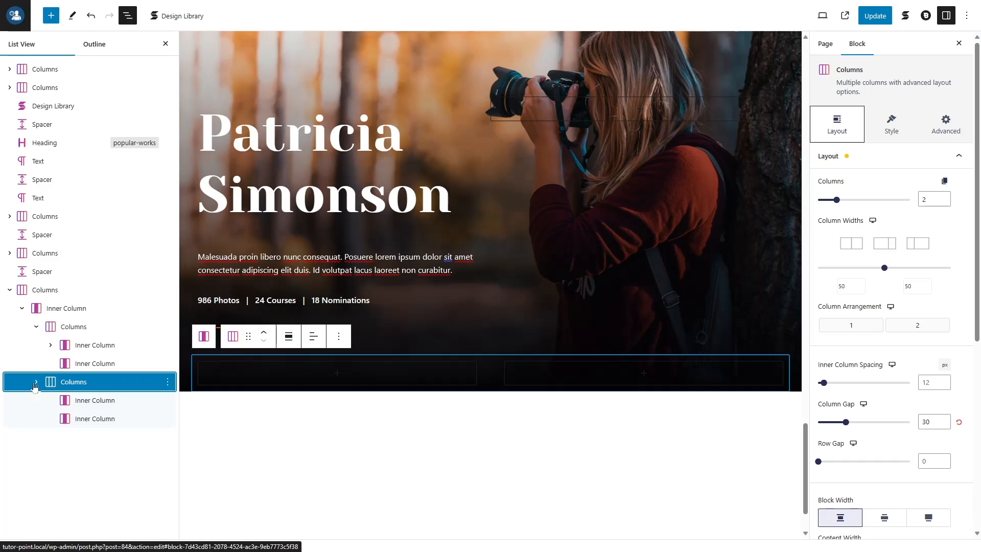
pyautogui.click(82, 400)
pyautogui.click(338, 308)
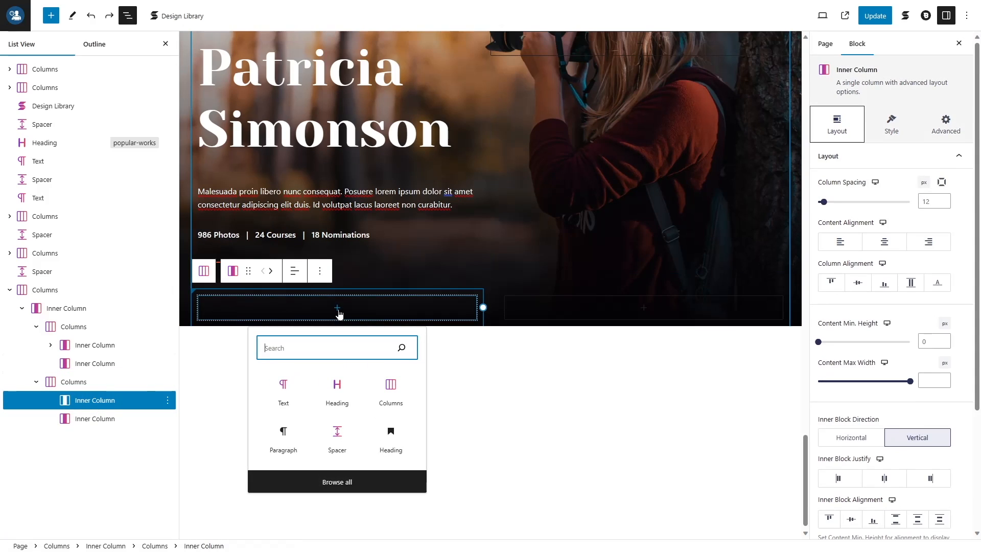
pyautogui.click(302, 436)
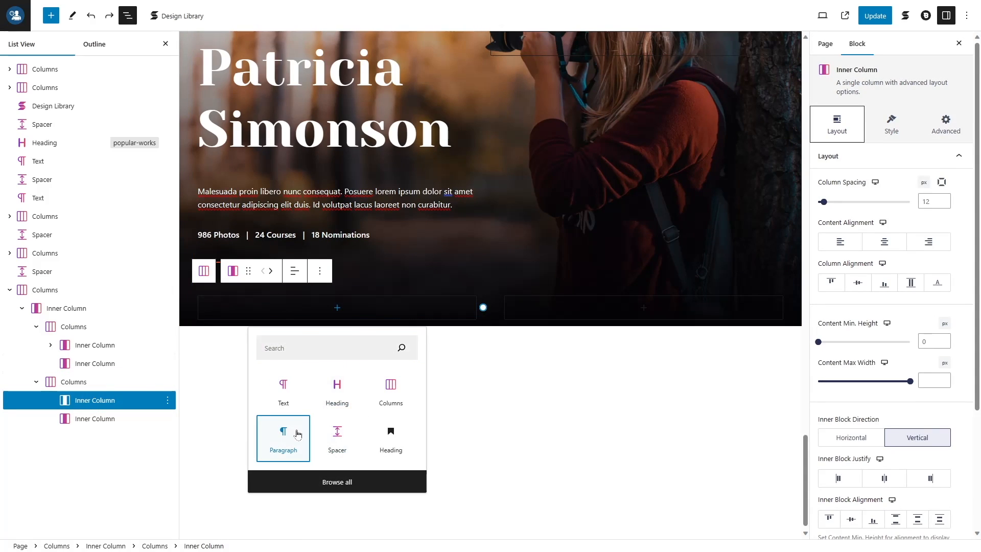
pyautogui.scroll(-5, 308, 419)
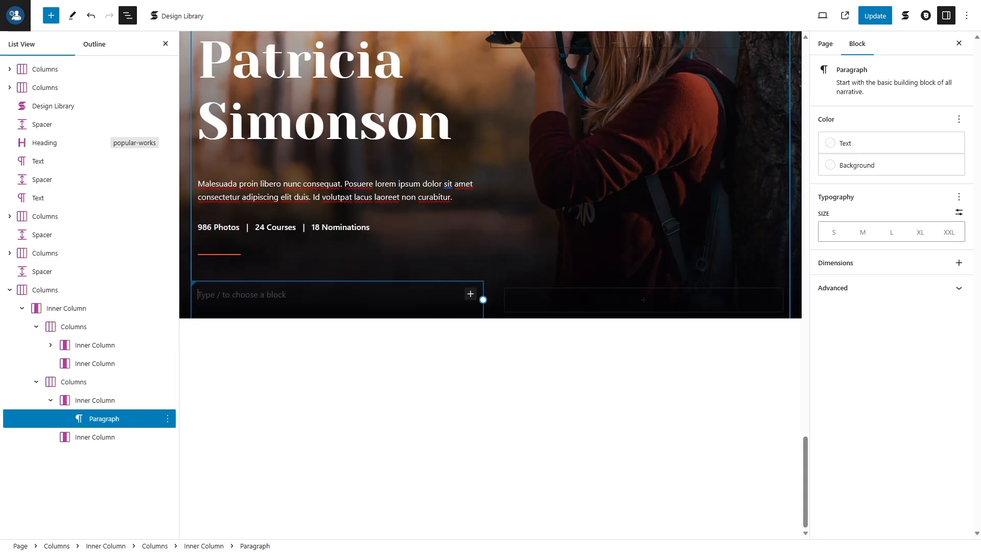
pyautogui.write('Bmet mattis vulputate enim nulla aliquet porttitor lacus. Sem fringilla ut morbi tincidunt augue interdum velit euismod. Neque vitae tempus quam pellentesque nec nam aliquam sem et. Tincidunt eget nullam non nisi est sit amet facilisis neque vitae tempus quam pellentesque nec nam aliquam sem et. Tincidunt eget nullam non nisi est sit amet facilisis.')
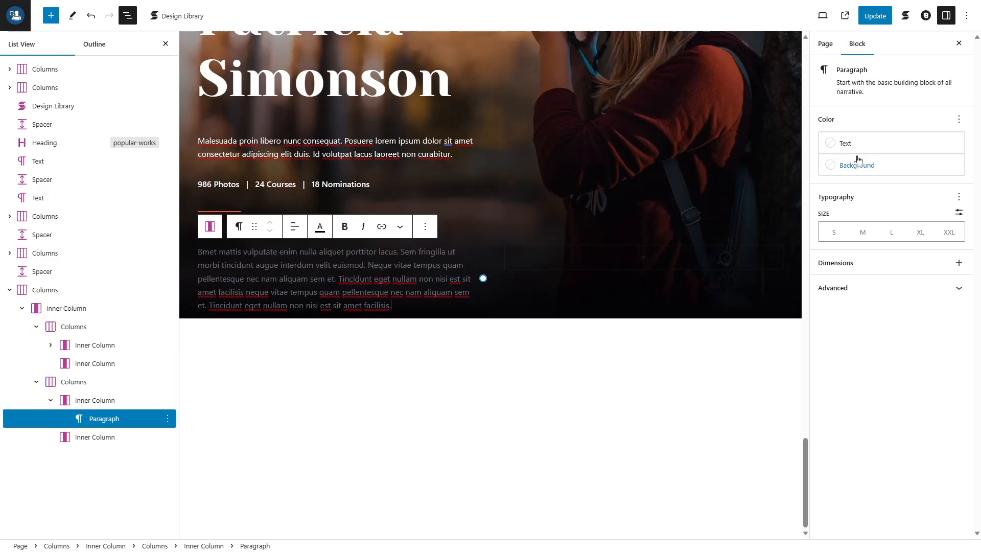
# Change the new paragraph's text color to the white theme Palette Color 8
pyautogui.click(845, 143)
pyautogui.click(705, 255)
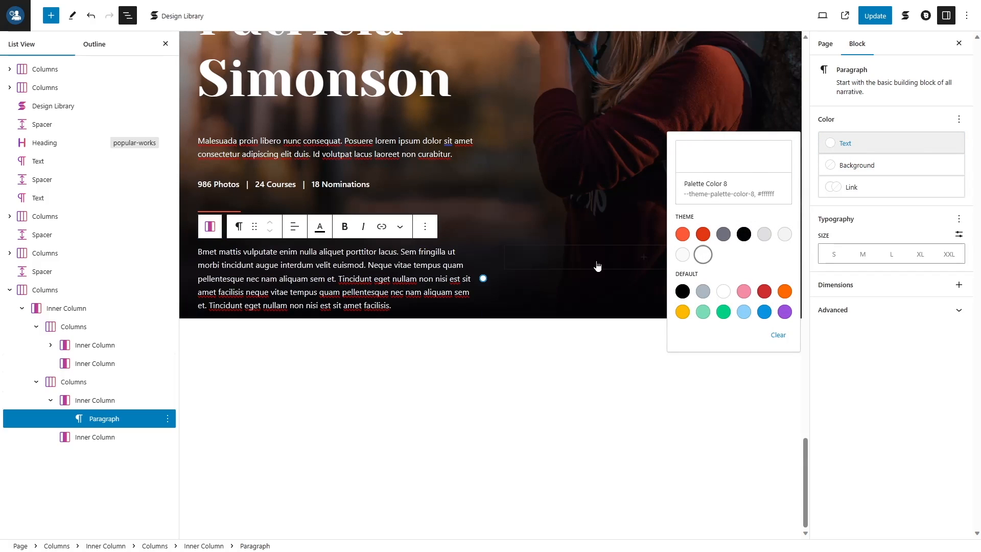
pyautogui.click(884, 208)
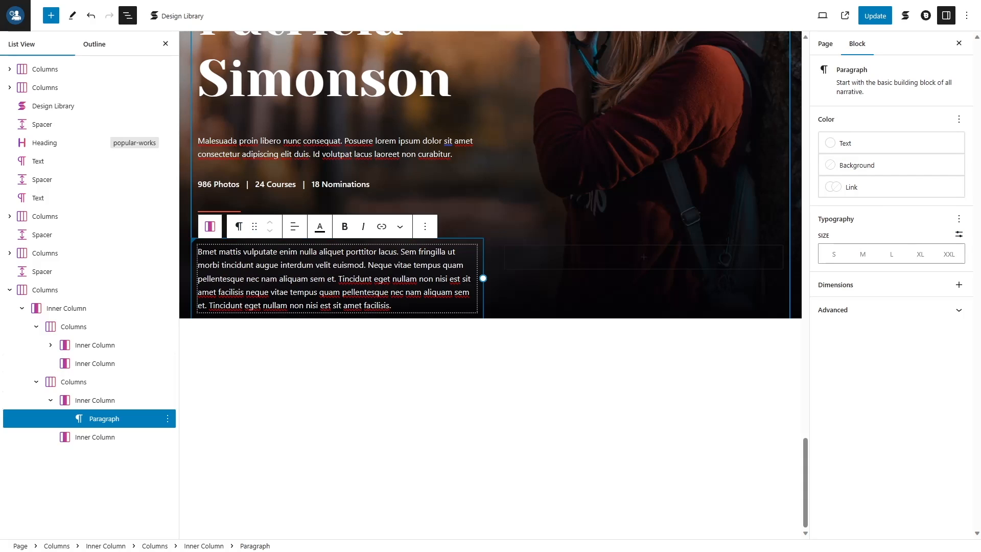
# Add the Drop cap typography option to the "Bmet mattis" paragraph and enable it
pyautogui.click(959, 235)
pyautogui.click(958, 236)
pyautogui.click(959, 219)
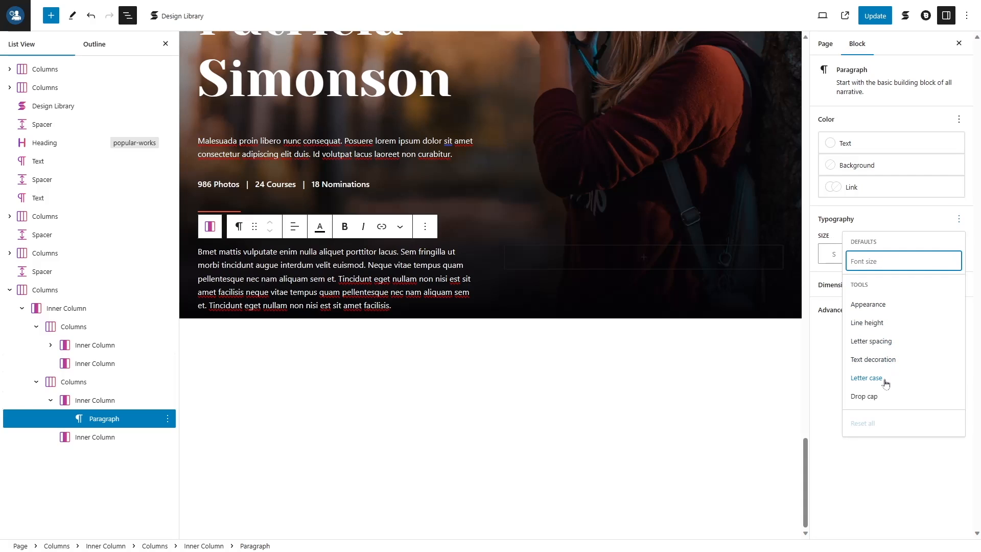
pyautogui.click(881, 401)
pyautogui.click(881, 401)
pyautogui.click(480, 280)
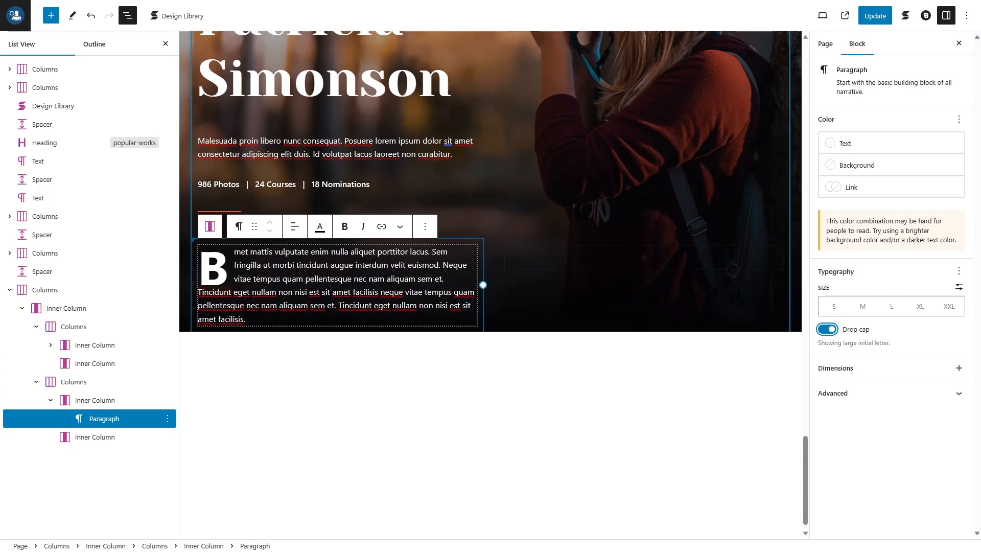
# Insert an empty Text block below the drop-cap paragraph in the same inner column
pyautogui.click(272, 328)
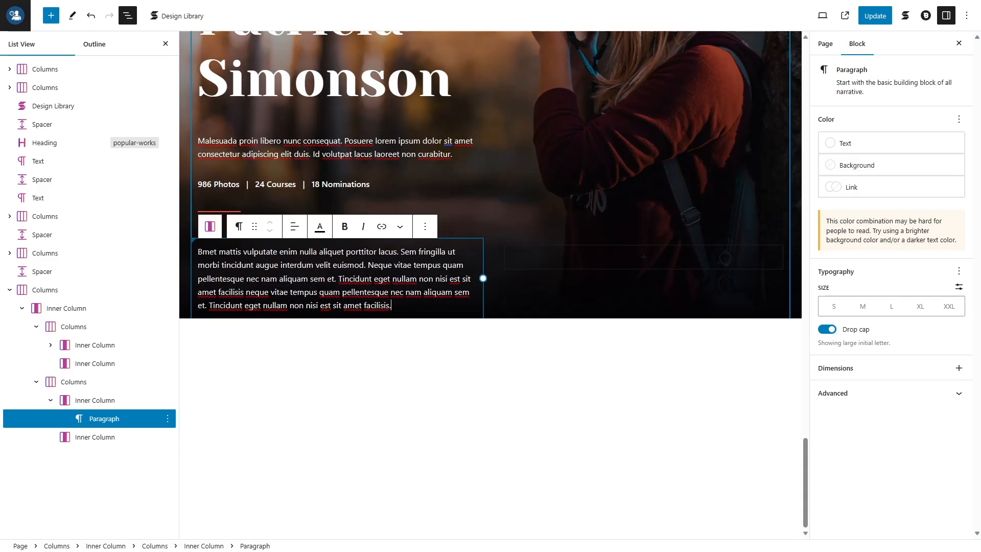
pyautogui.press('Return')
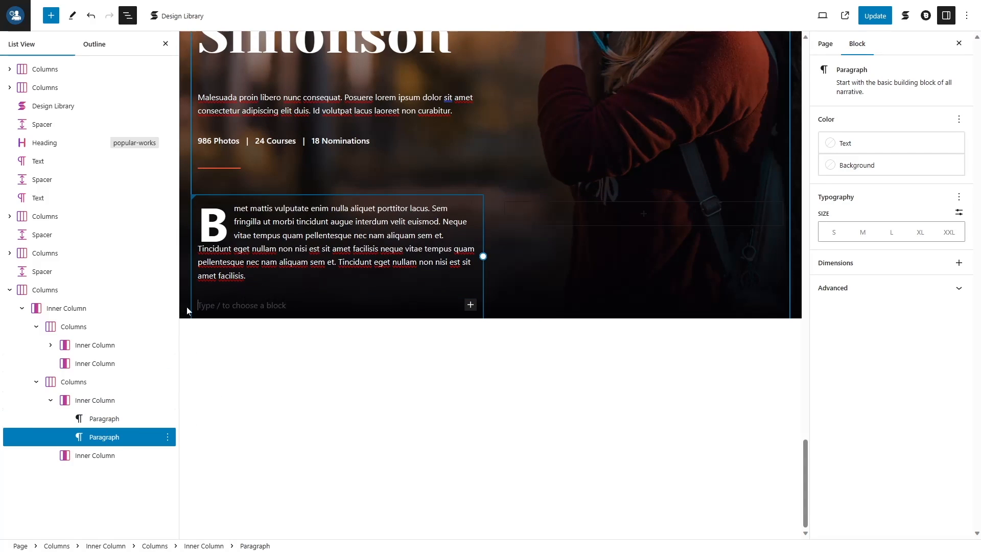
pyautogui.write('/')
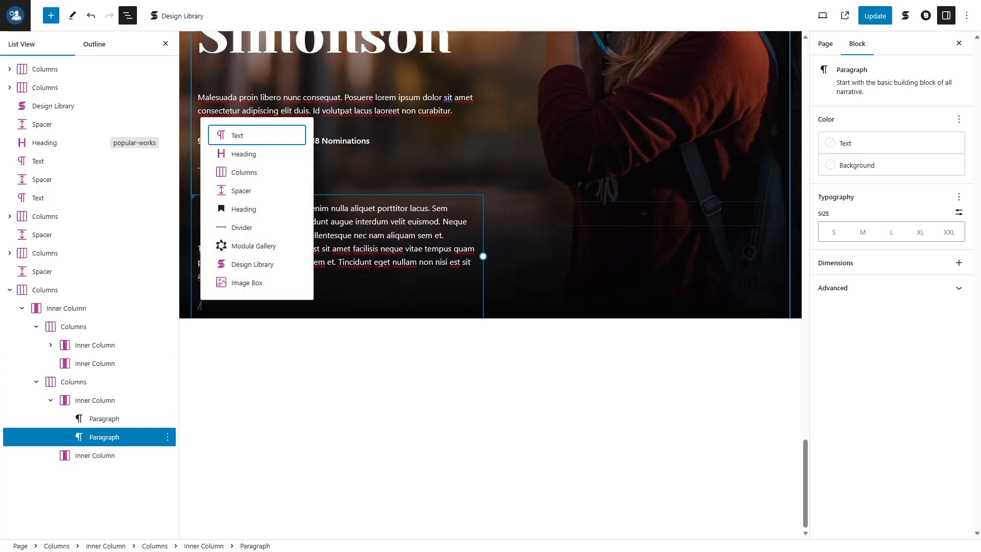
pyautogui.click(251, 137)
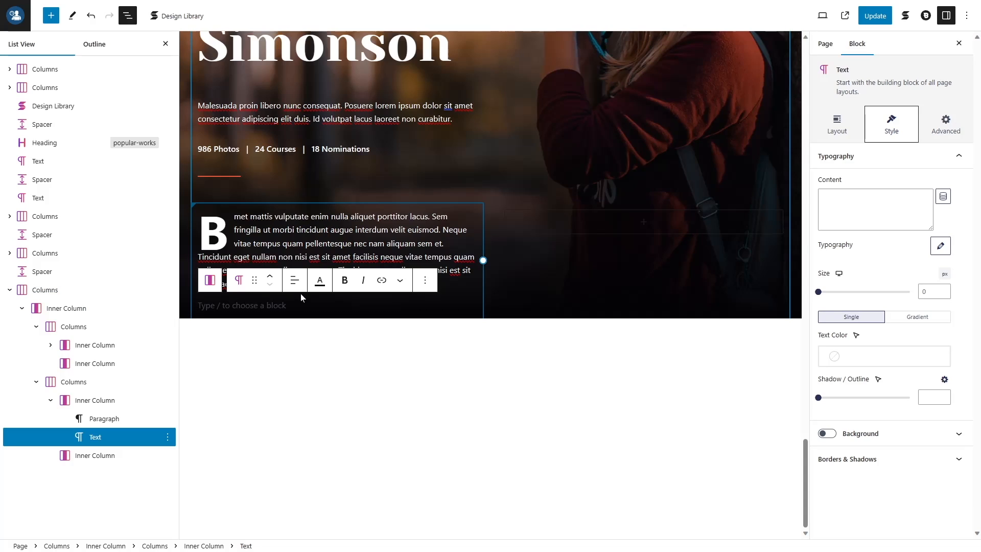
# Fill the Text block with the "Amet mattis vulputate enim" paragraphs and set its text color to theme Palette Color 8
pyautogui.moveTo(466, 383); pyautogui.dragTo(211, 233)
pyautogui.click(327, 274)
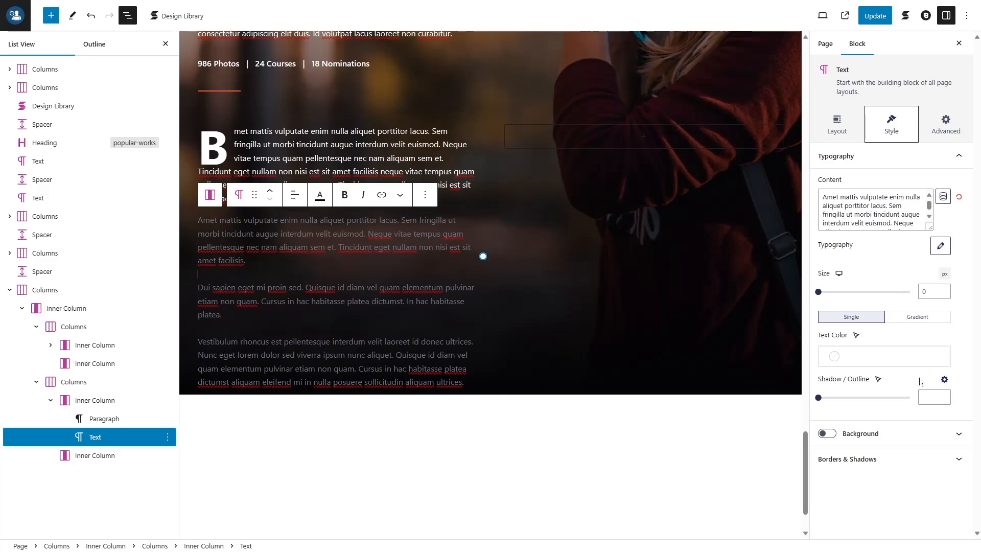
pyautogui.click(889, 357)
pyautogui.click(694, 295)
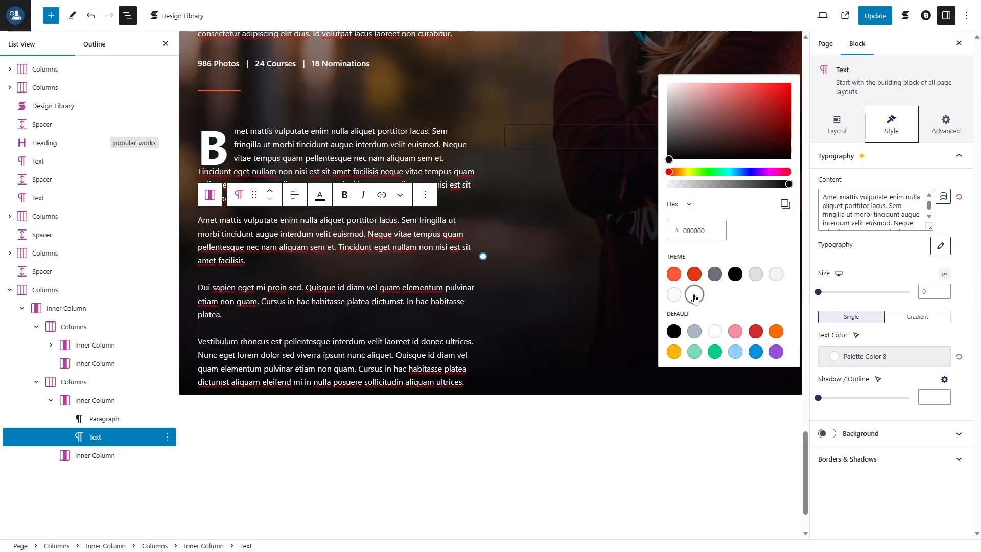
# Add a Paragraph block to the second inner column of the lower nested columns, with the text starting "Moestas egestas fringilla phasellus faucibus"
pyautogui.click(514, 213)
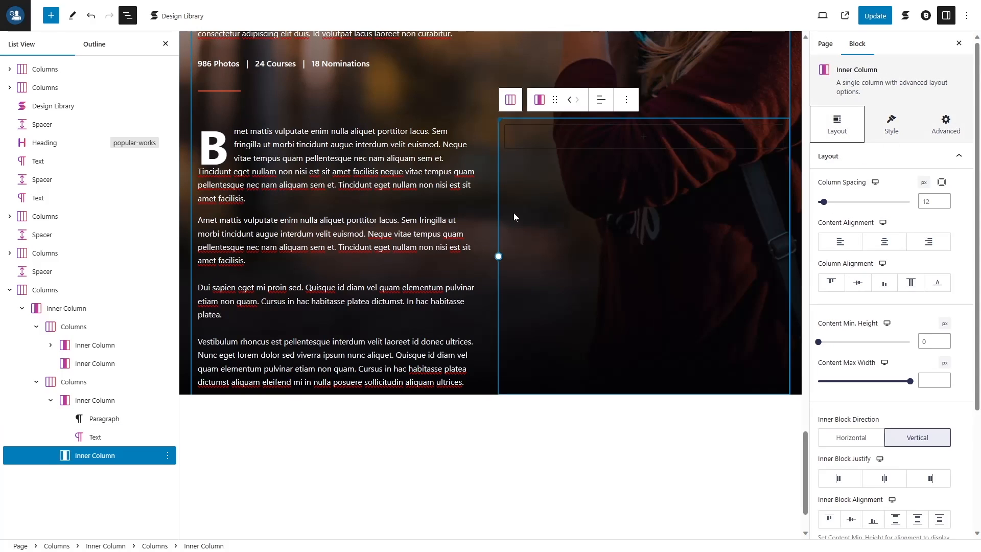
pyautogui.click(51, 400)
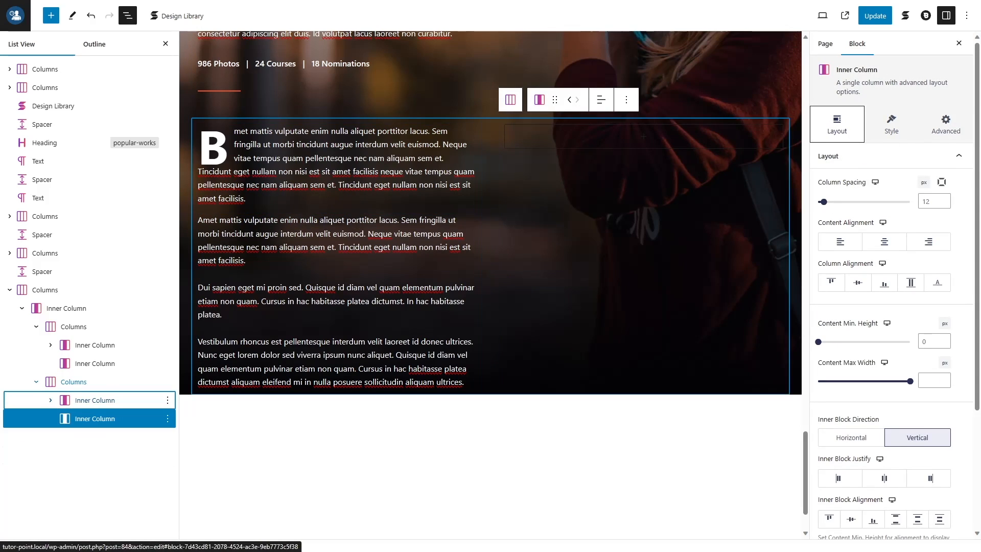
pyautogui.click(642, 139)
pyautogui.click(587, 268)
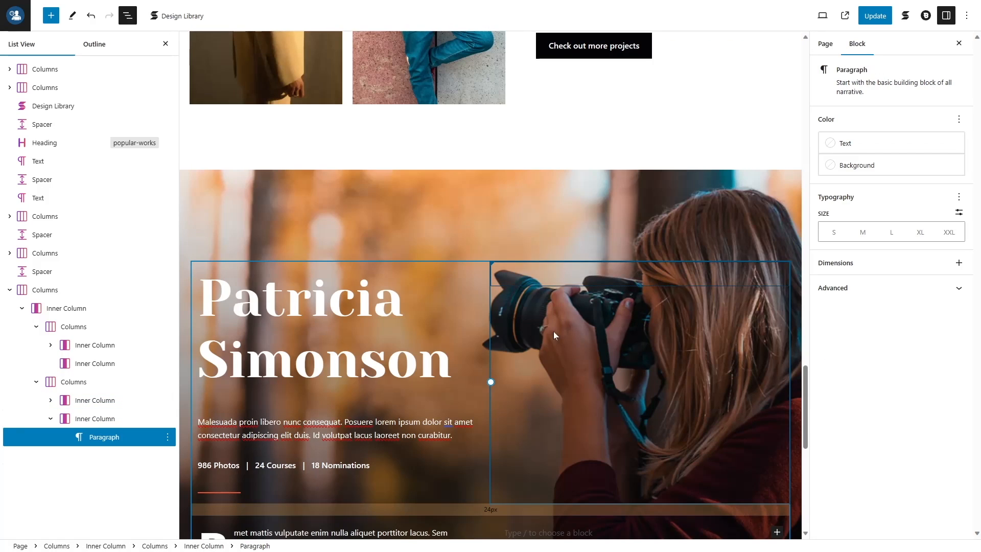
pyautogui.scroll(-6, 557, 307)
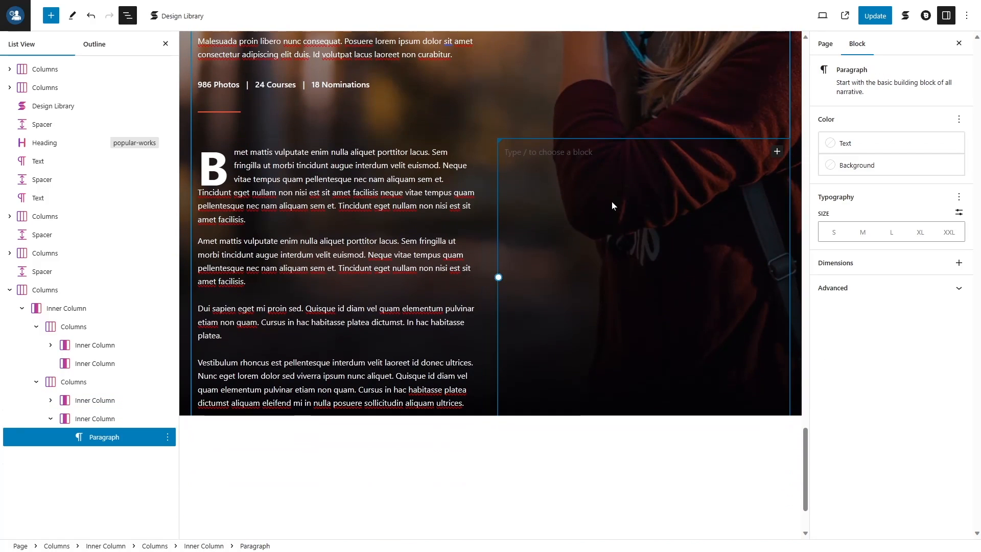
pyautogui.write('Egestas egestas fringilla phasellus faucibus scelerisque eleifend donec pretium vulputate. Id semper risus in hendrerit gravida rutrum quisque non. Metus aliquam eleifend mi in nulla posuere sollicitudin aliquam ultrices. Posuere lorem ipsum dolor sit amet consectetur adipiscing elit duis. Id volutpat lacus laoreet non curabitur.')
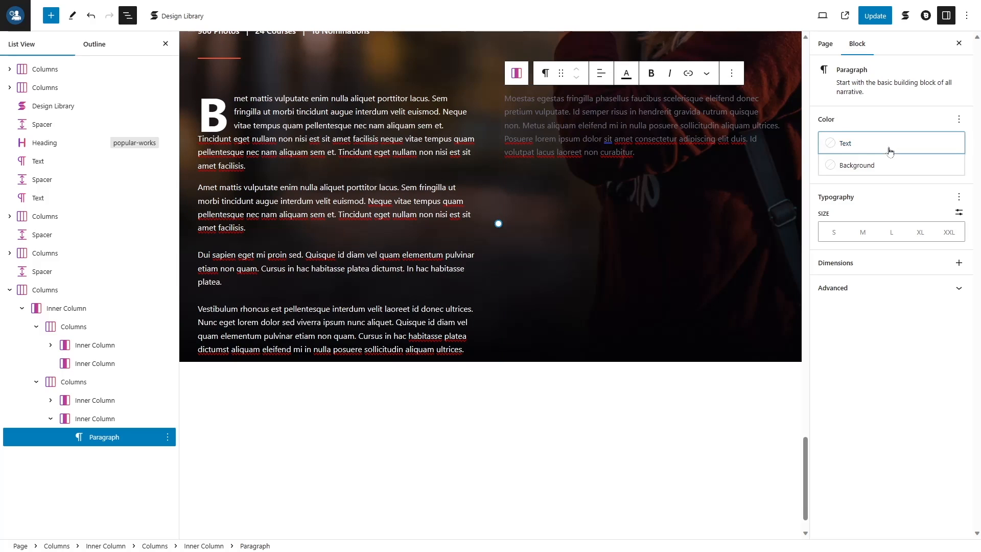
# Set the "Moestas egestas" paragraph's text color to theme Palette Color 8 and enable its Drop cap typography option
pyautogui.click(844, 144)
pyautogui.click(703, 254)
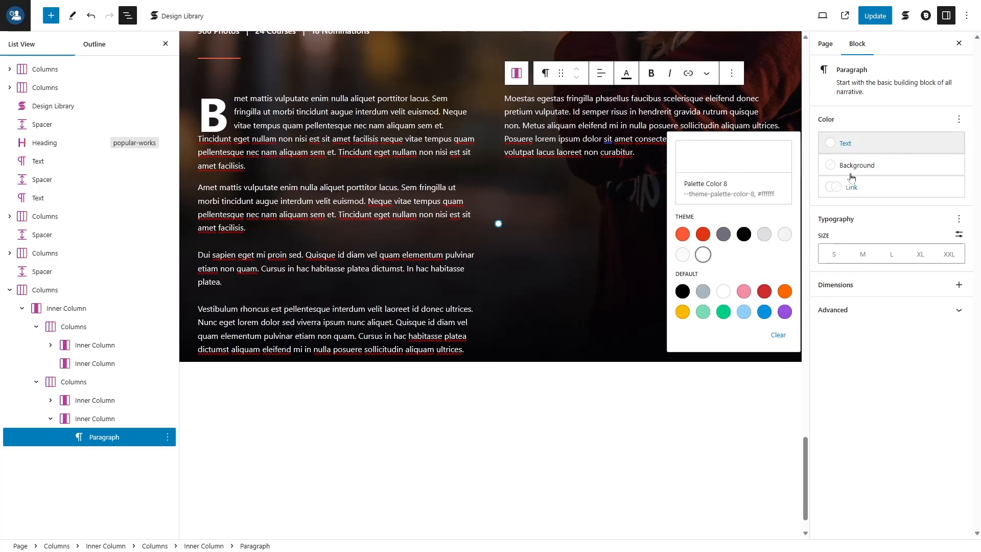
pyautogui.click(959, 219)
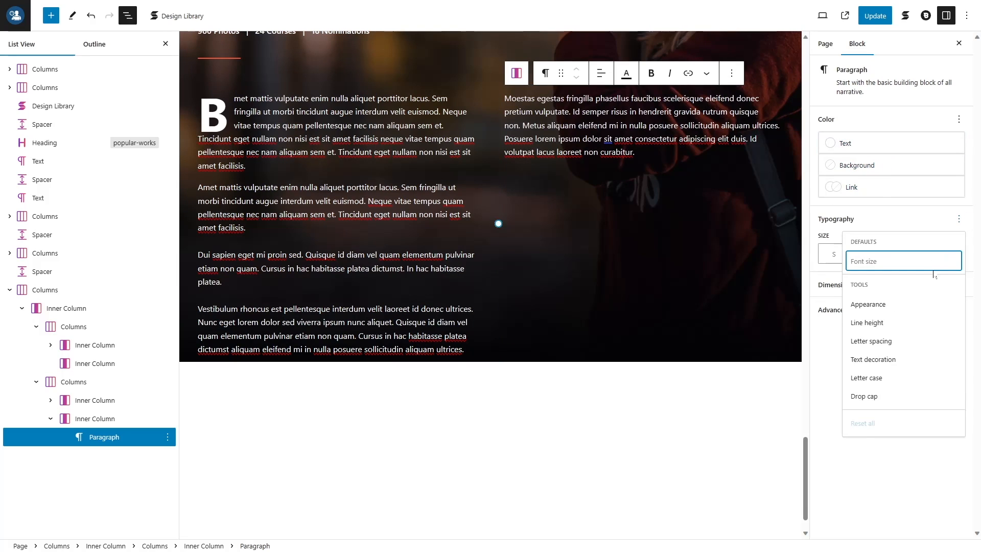
pyautogui.click(884, 396)
pyautogui.click(825, 277)
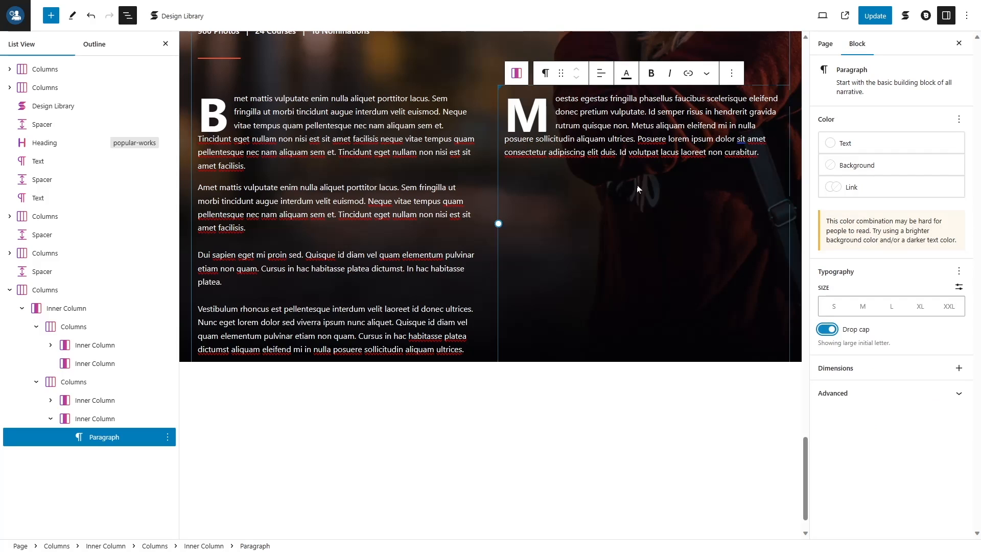
# Insert a Text block below the "Moestas egestas" drop-cap paragraph and fill it with the paragraphs starting "Egestas egestas fringilla phasellus"
pyautogui.click(603, 174)
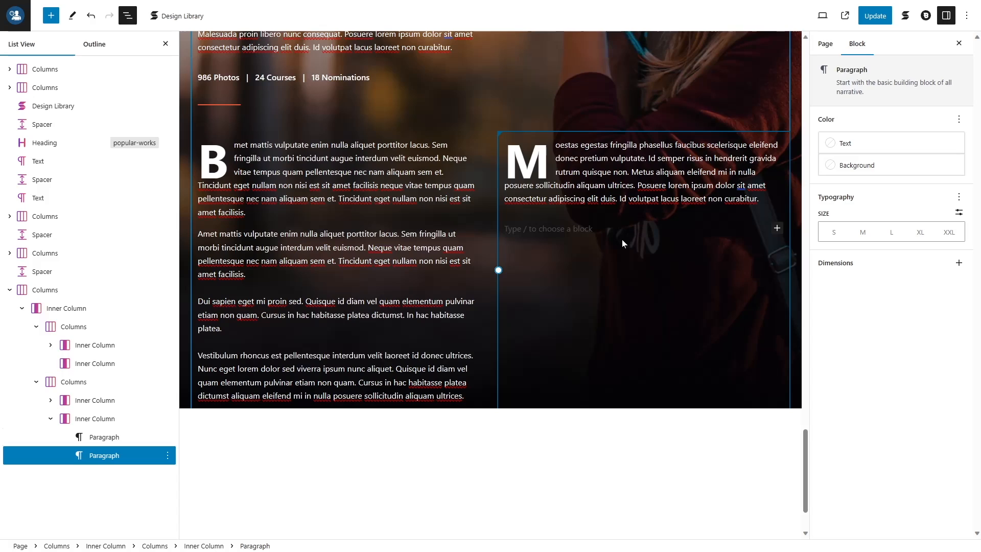
pyautogui.write('/')
pyautogui.click(536, 60)
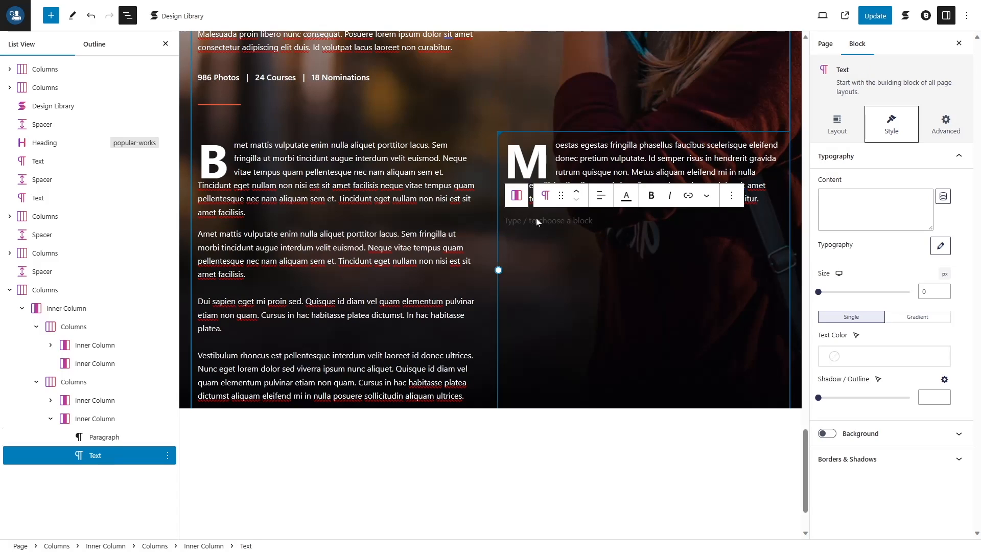
pyautogui.click(536, 259)
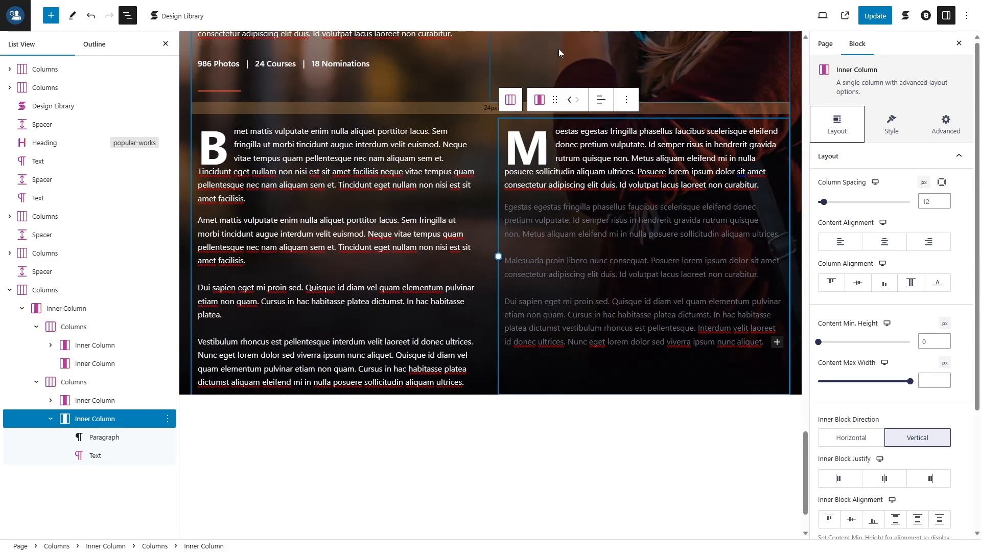
# Update the page and open its published version
pyautogui.click(627, 64)
pyautogui.click(881, 20)
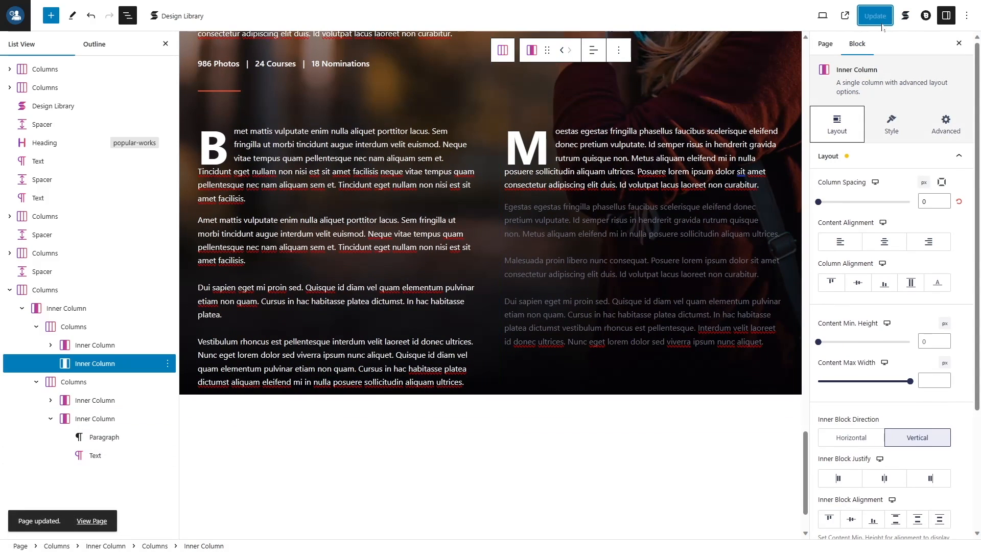
pyautogui.click(86, 519)
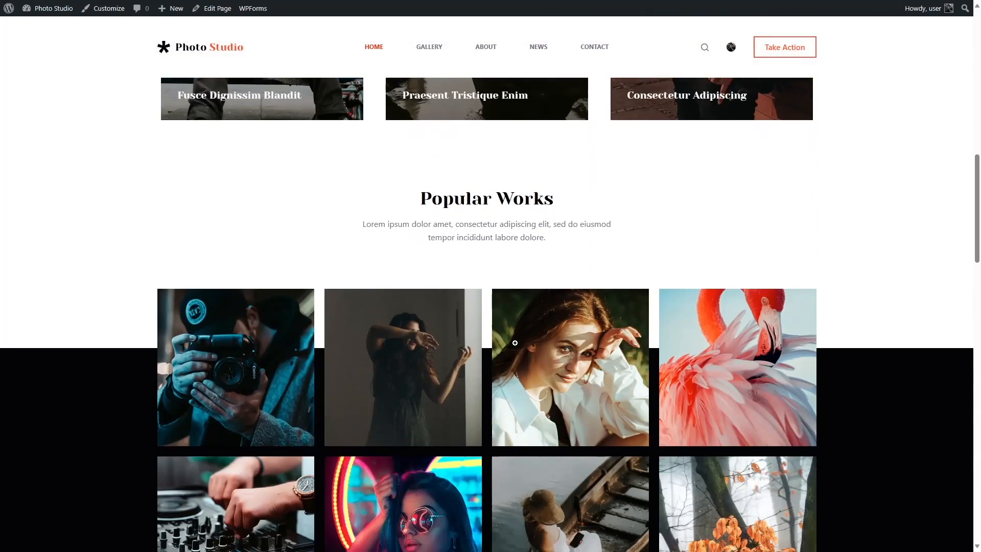
# Examine the photographer banner on the published page, checking the color and readability of the text in both columns
pyautogui.scroll(-6, 515, 342)
pyautogui.scroll(15, 515, 342)
pyautogui.scroll(-3, 516, 343)
pyautogui.scroll(-1, 516, 347)
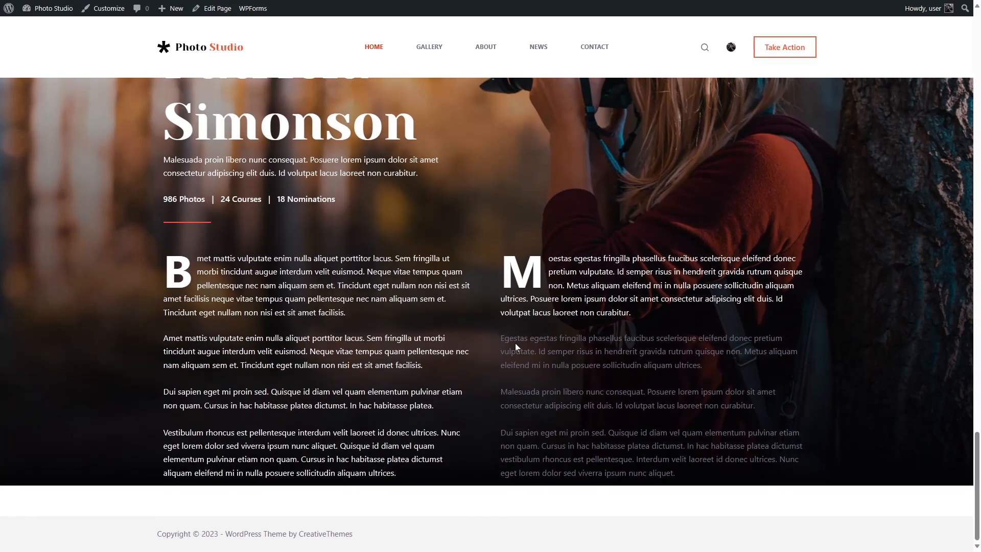
pyautogui.scroll(5, 475, 355)
pyautogui.scroll(-5, 475, 354)
pyautogui.moveTo(492, 333); pyautogui.dragTo(716, 473)
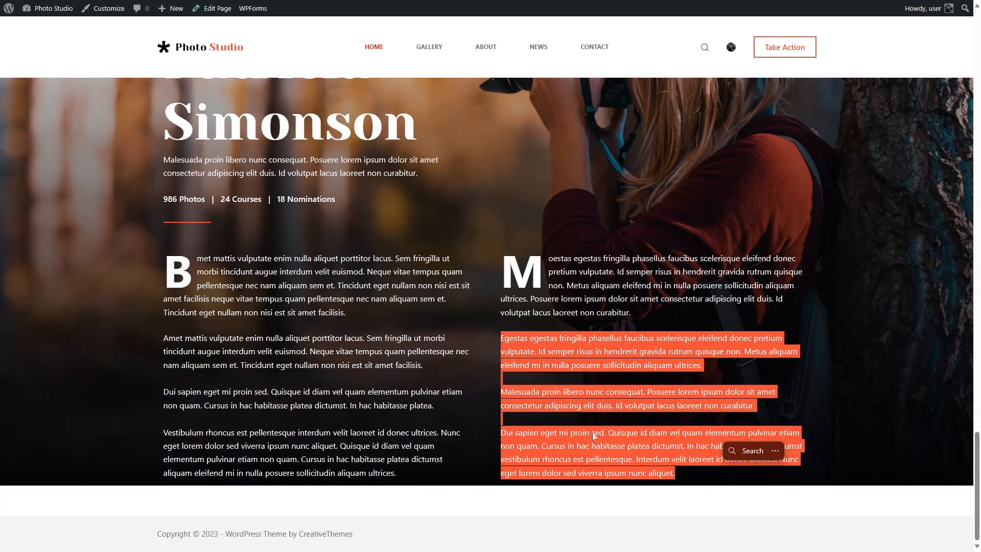
pyautogui.click(472, 324)
pyautogui.scroll(5, 708, 364)
pyautogui.scroll(-5, 708, 363)
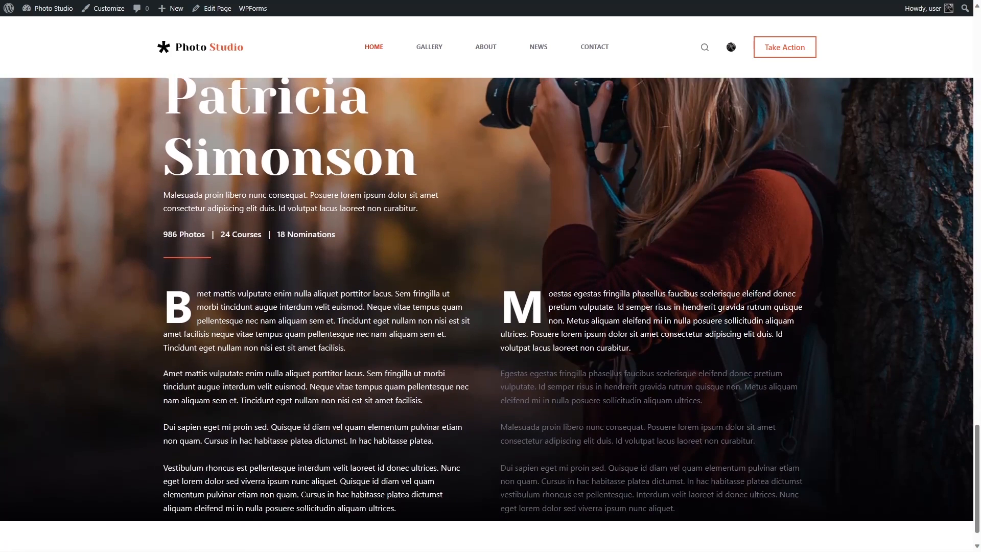
pyautogui.scroll(1, 709, 364)
pyautogui.scroll(-1, 708, 360)
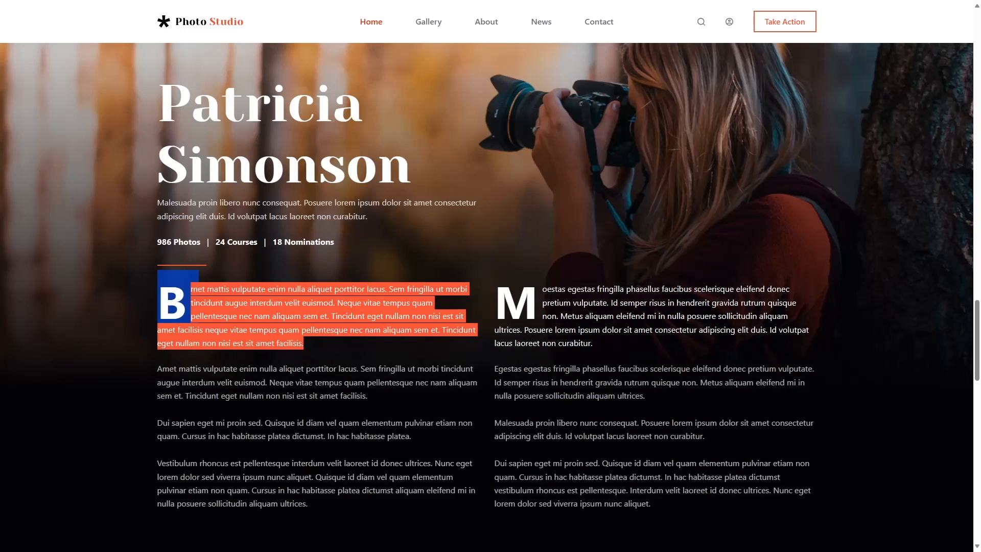
# Switch to the reference Photo Studio site and examine what follows the banner's two text columns, including the divider and counters
pyautogui.click(522, 209)
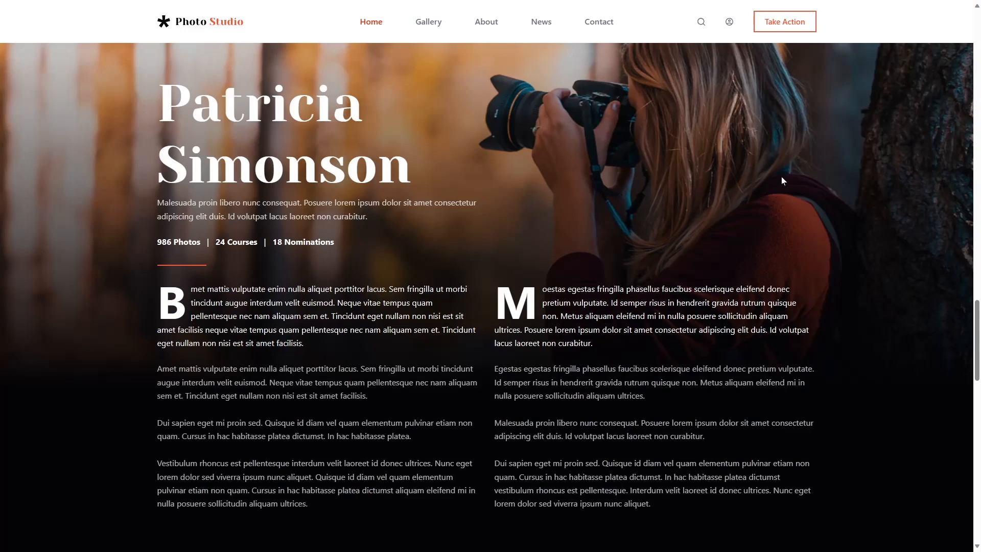
pyautogui.scroll(-5, 531, 159)
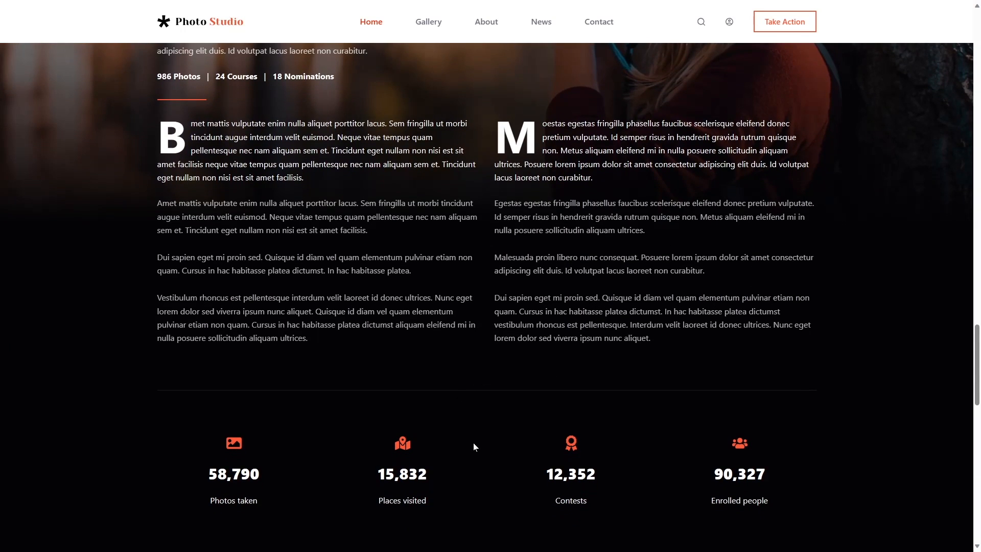
pyautogui.scroll(-3, 500, 389)
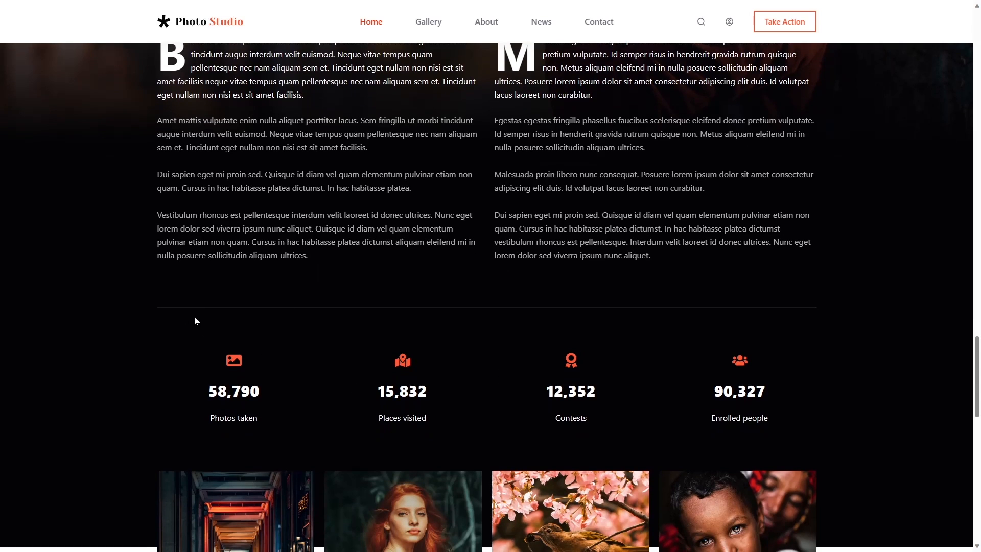
pyautogui.scroll(3, 826, 329)
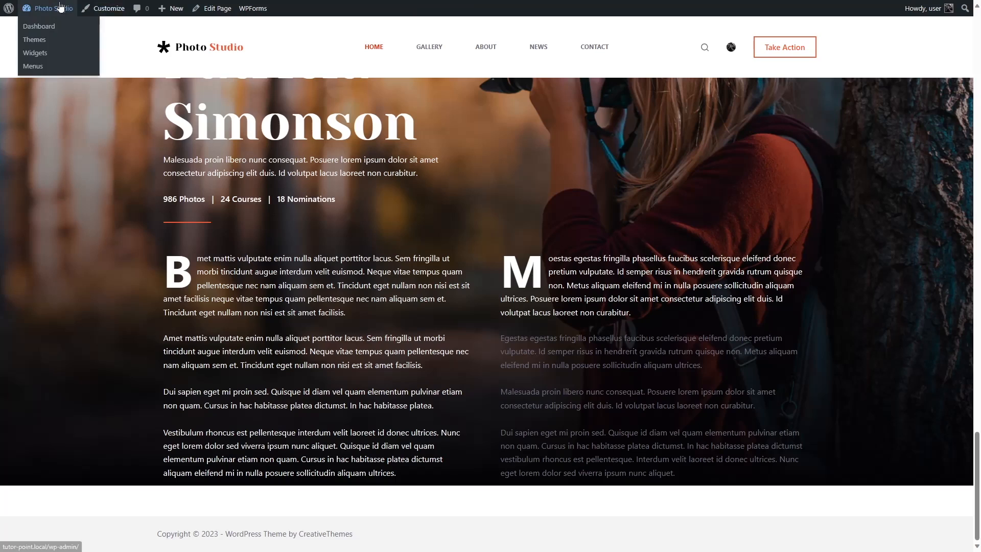
# Return to the published page and reopen it in the block editor at the photographer banner
pyautogui.click(208, 10)
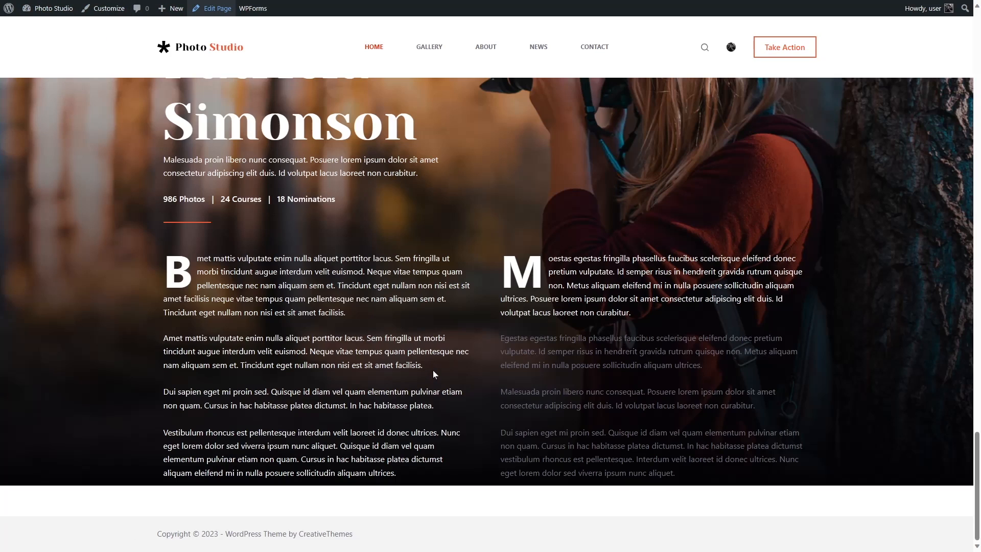
pyautogui.scroll(-15, 433, 373)
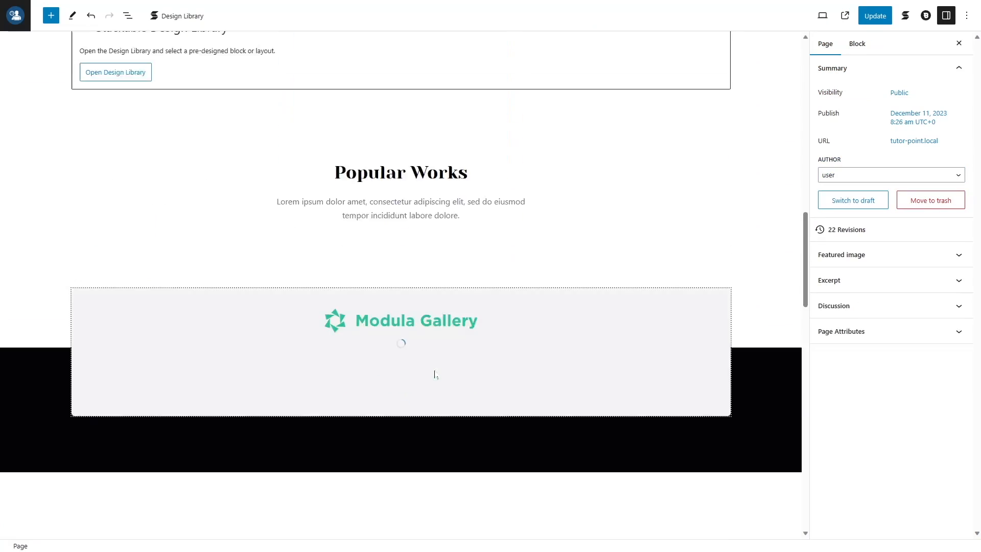
pyautogui.scroll(-10, 434, 375)
# Set the text color of the "Egestas egestas" Text block to theme Palette Color 8 and update the page
pyautogui.moveTo(590, 305); pyautogui.dragTo(469, 224)
pyautogui.click(469, 224)
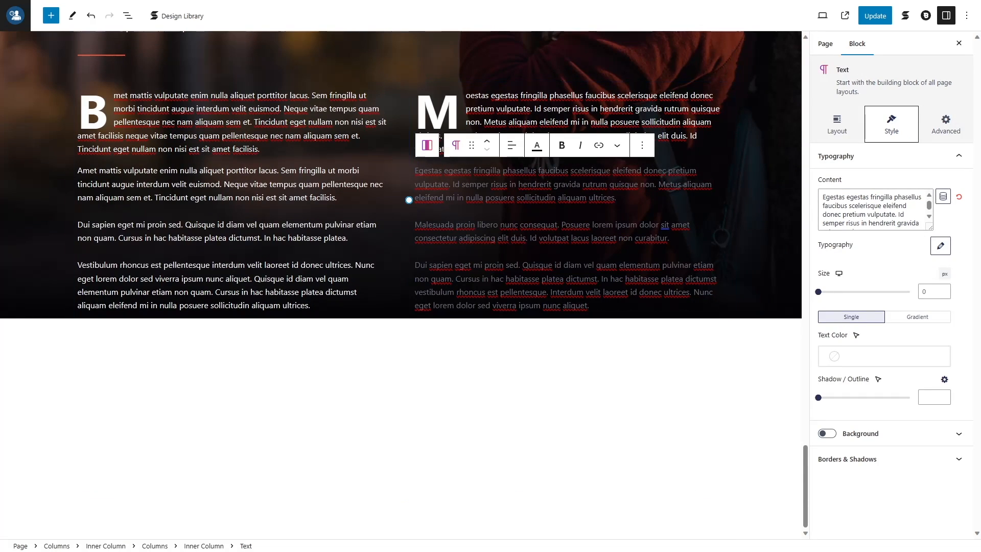
pyautogui.click(900, 359)
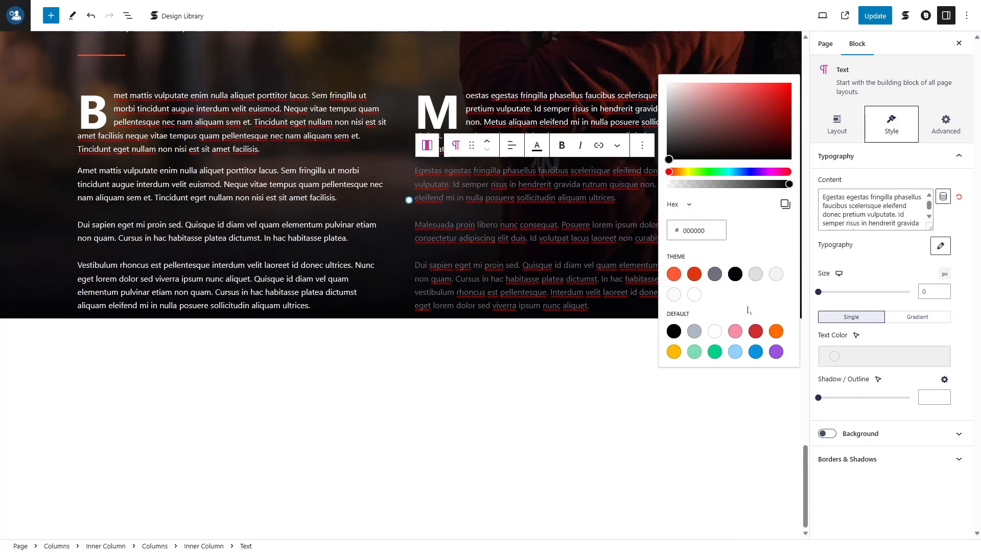
pyautogui.click(695, 295)
pyautogui.press('Escape')
pyautogui.click(874, 17)
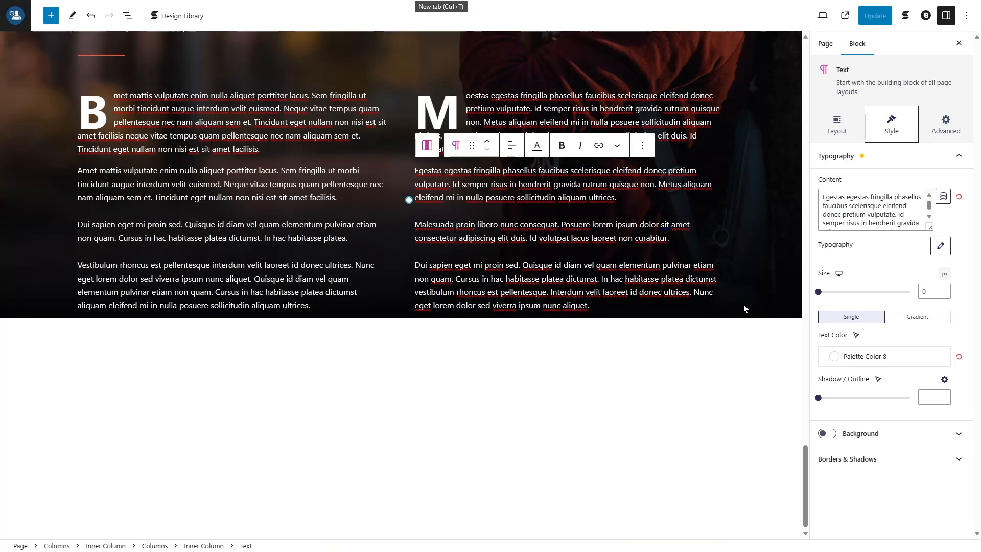
# Show the List View, collapse the lower nested Columns, and select the banner's Inner Column that holds both nested Columns blocks
pyautogui.click(127, 15)
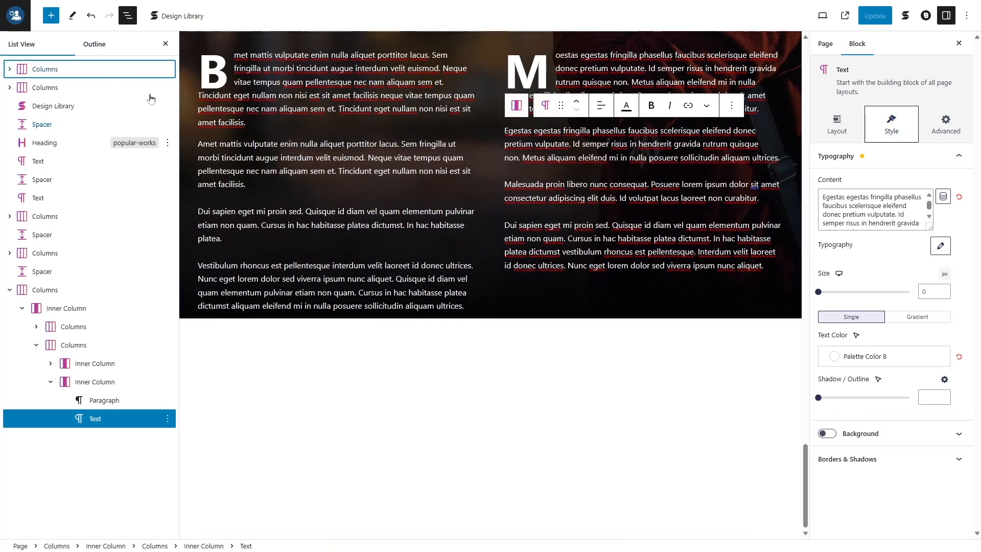
pyautogui.click(50, 382)
pyautogui.click(36, 345)
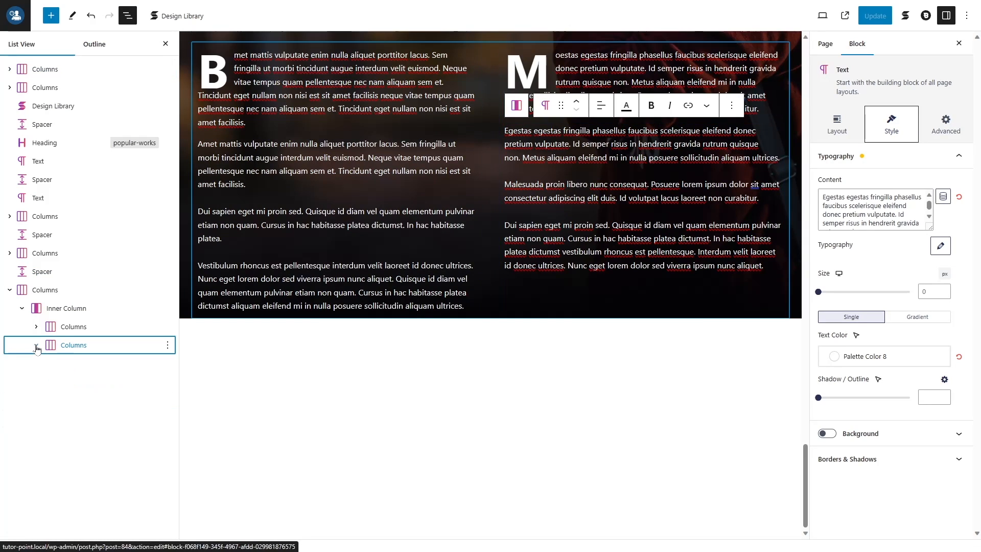
pyautogui.click(45, 289)
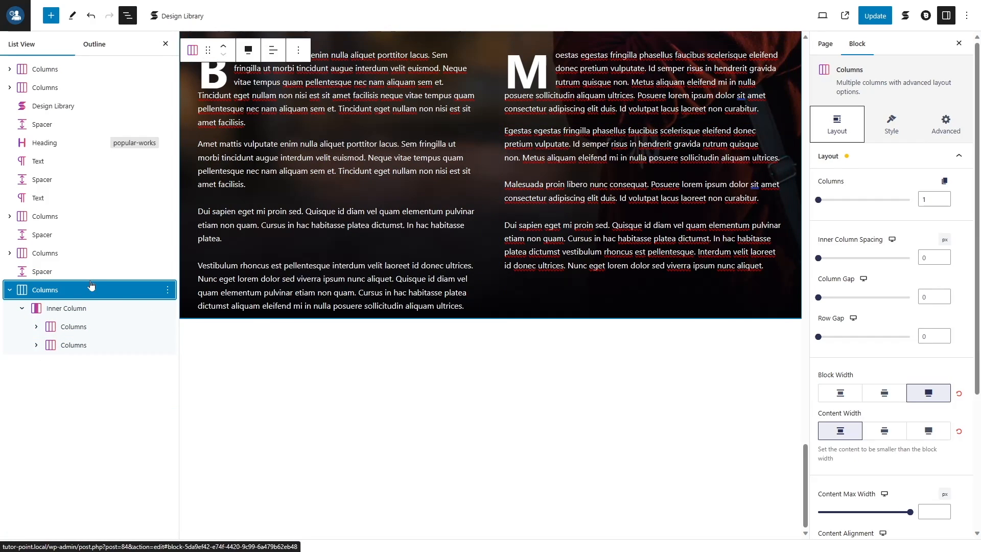
pyautogui.click(98, 308)
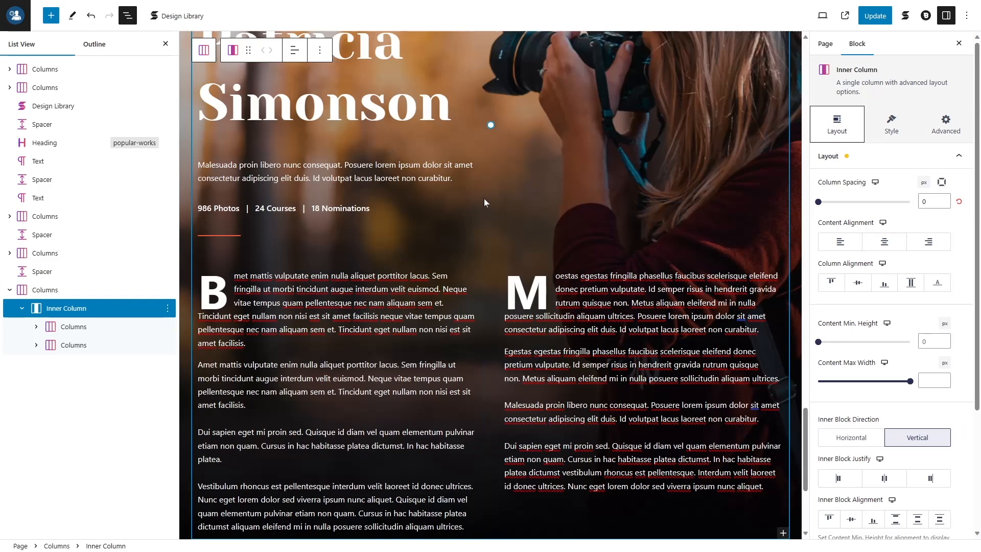
pyautogui.scroll(-4, 621, 294)
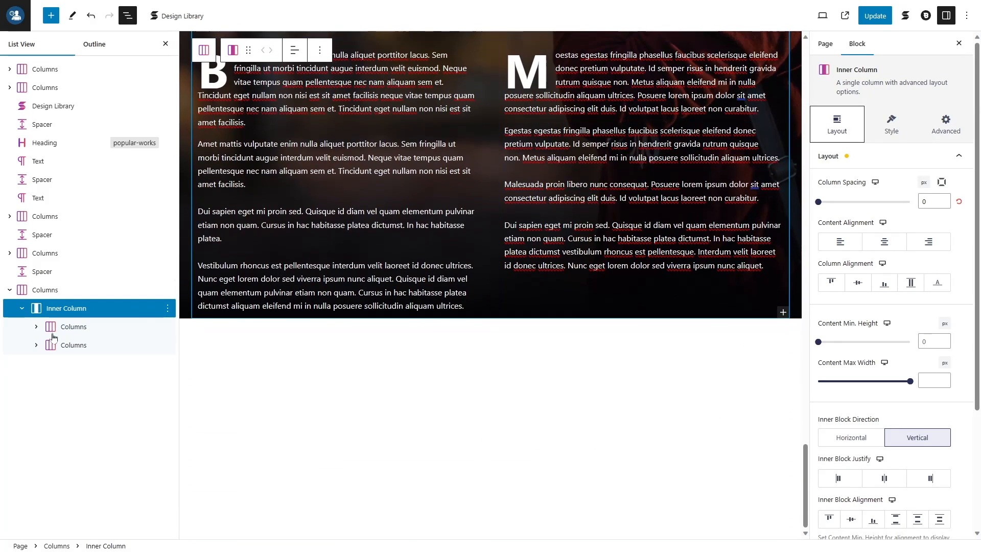
pyautogui.scroll(5, 307, 397)
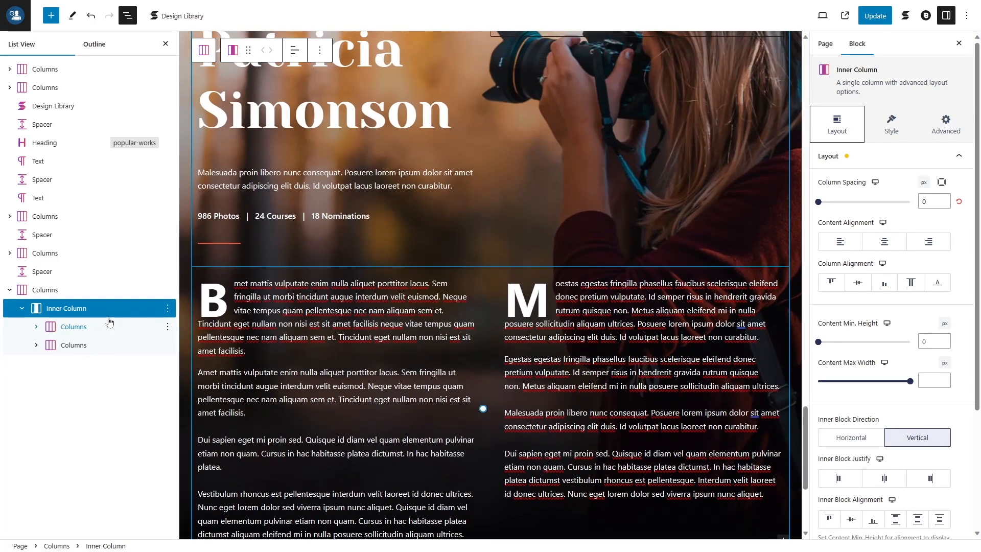
pyautogui.scroll(-5, 491, 314)
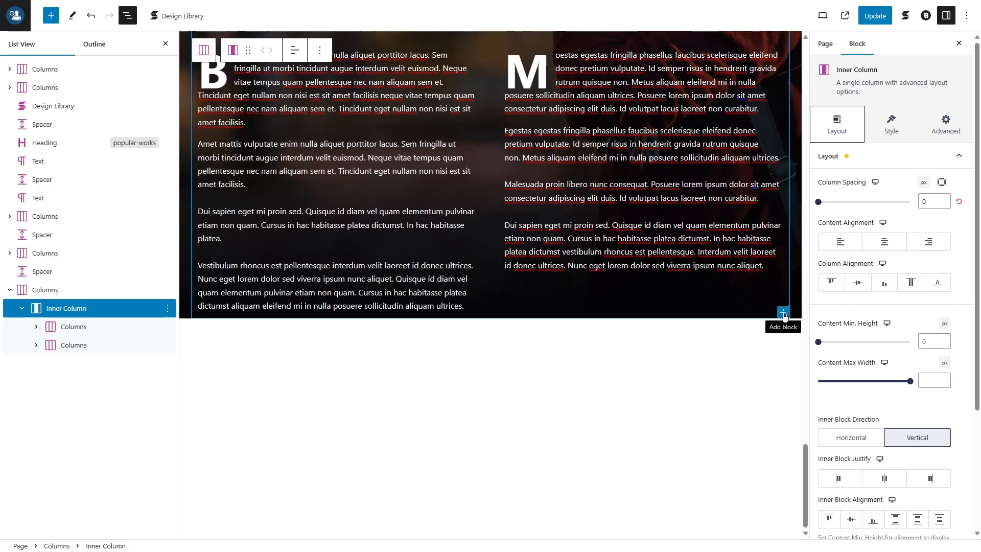
# Add a Divider block at the end of the banner's Inner Column, below the two nested Columns blocks
pyautogui.click(783, 312)
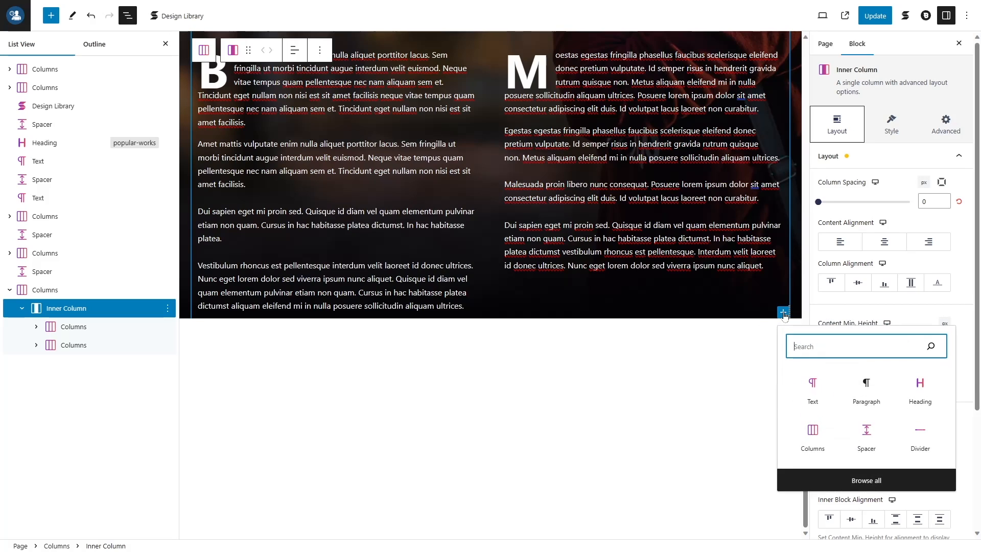
pyautogui.click(919, 437)
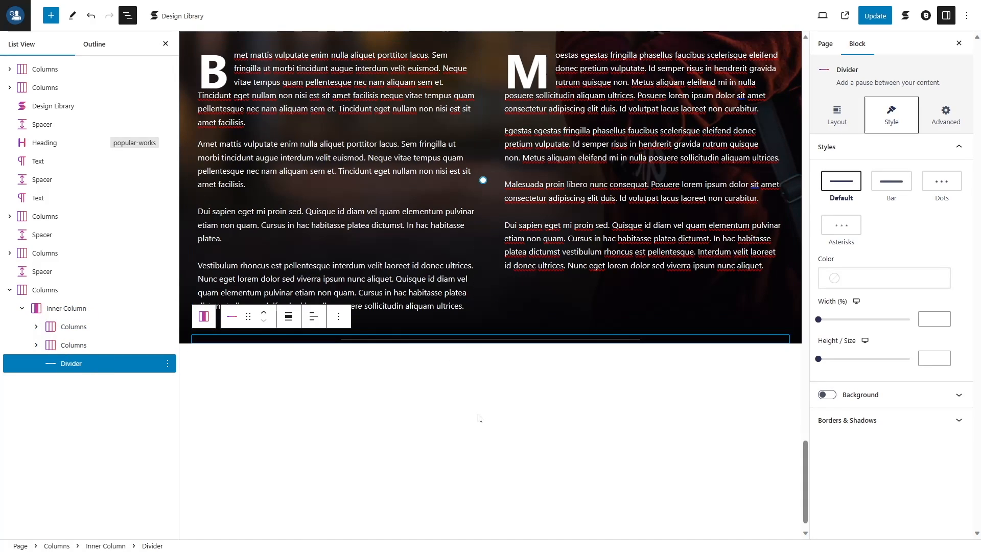
pyautogui.scroll(3, 616, 301)
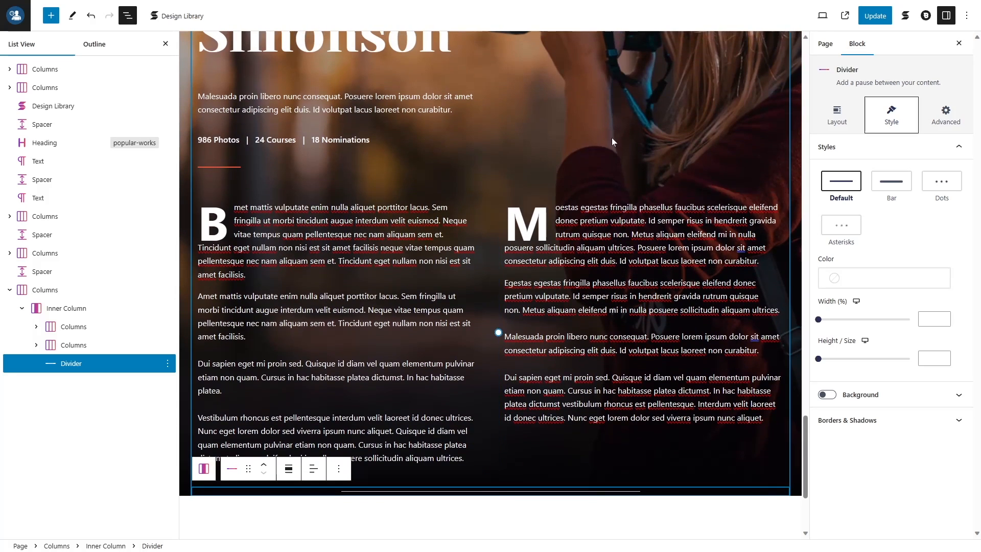
pyautogui.scroll(-2, 588, 97)
pyautogui.scroll(3, 563, 230)
pyautogui.scroll(-4, 557, 376)
# Set the new Divider's top padding to 80 px, bottom padding to 10 px and bottom margin to 0
pyautogui.click(846, 126)
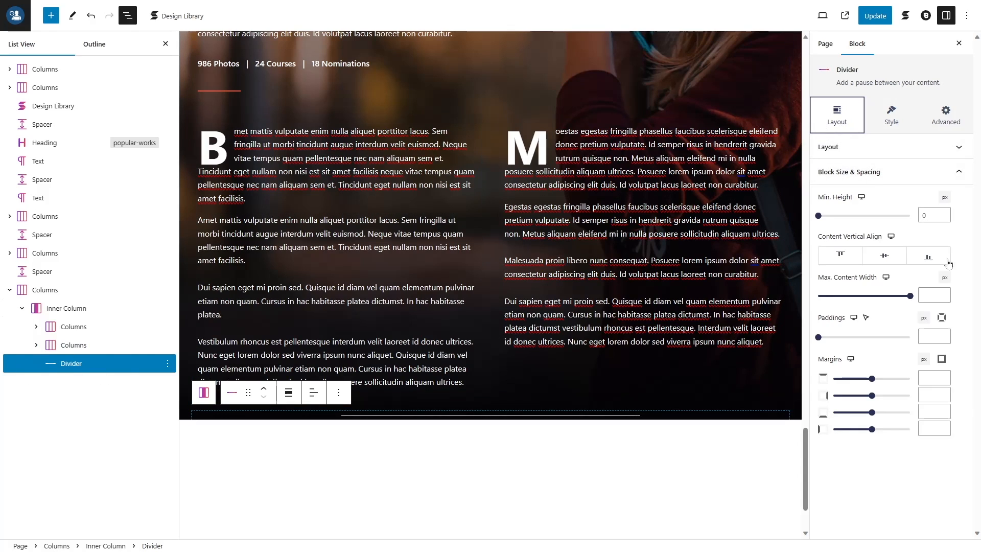
pyautogui.click(942, 317)
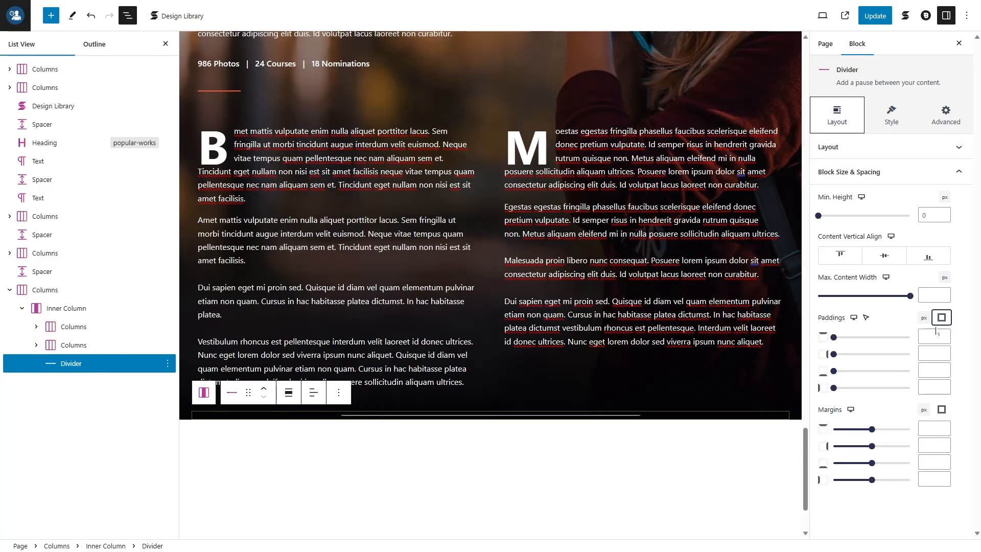
pyautogui.click(936, 335)
pyautogui.write('80')
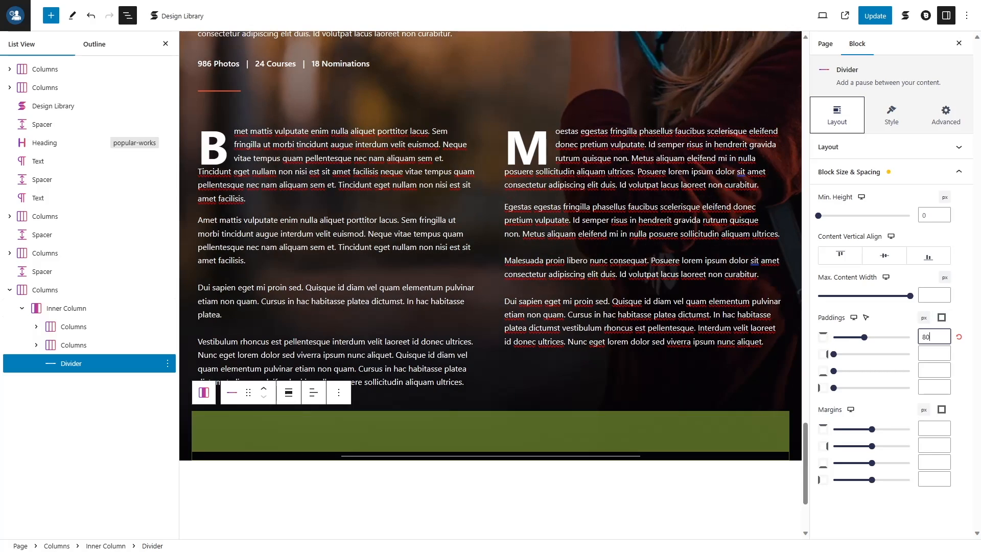
pyautogui.click(934, 371)
pyautogui.write('10')
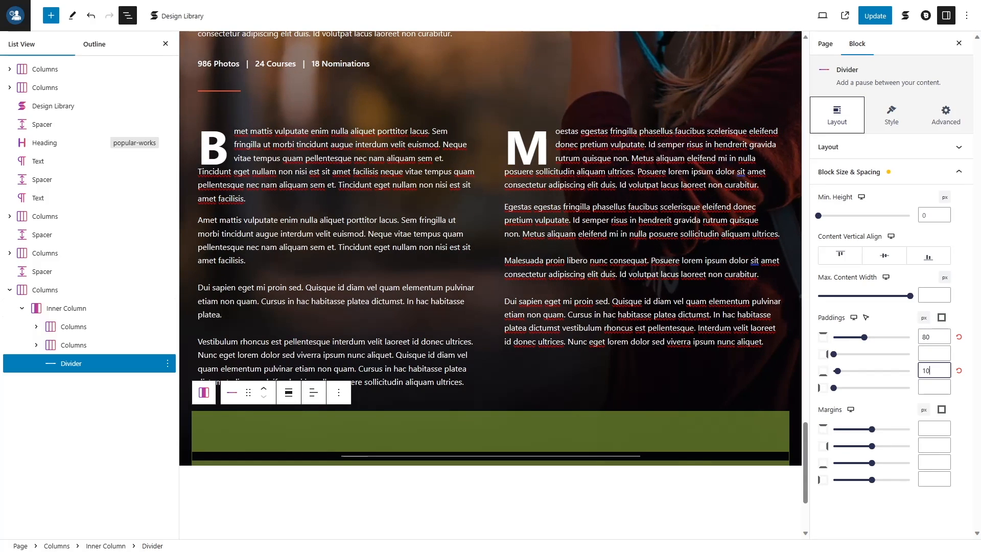
pyautogui.click(934, 462)
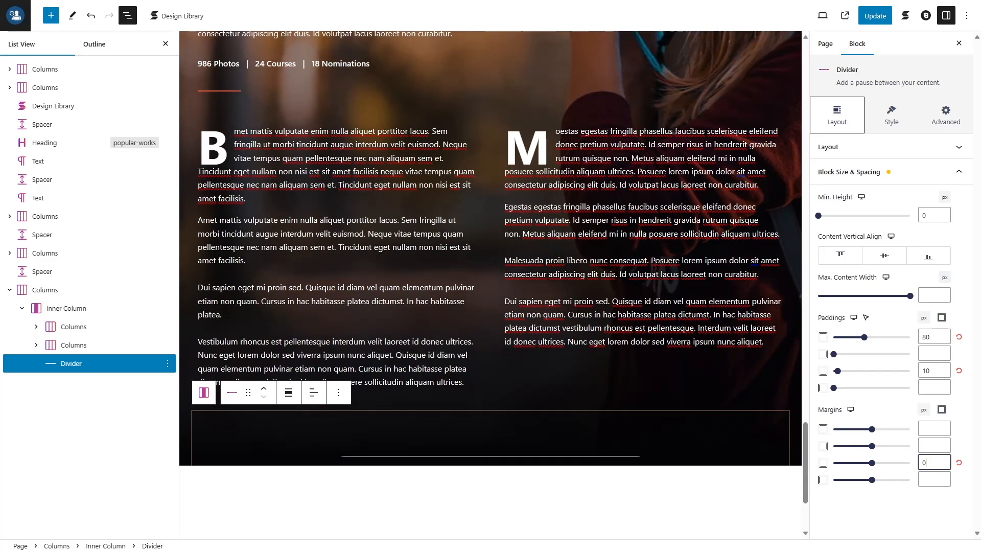
pyautogui.write('0')
# Set the Divider's color to theme Palette Color 8 and its width to 100%
pyautogui.click(892, 115)
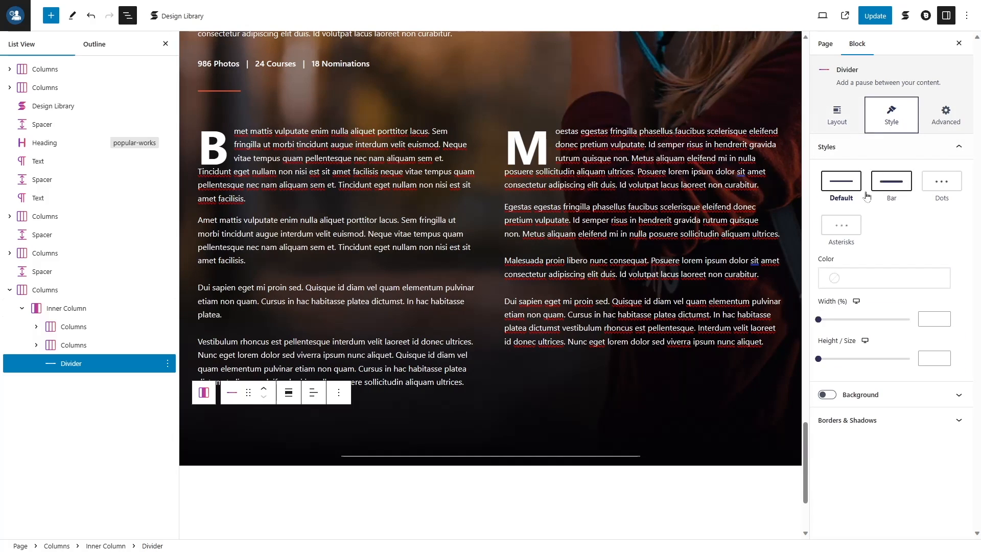
pyautogui.click(869, 277)
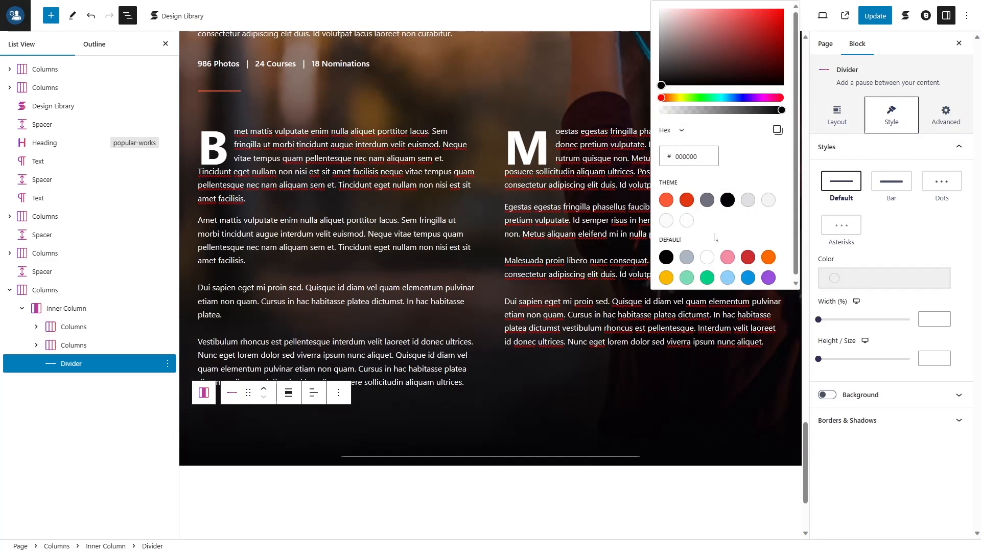
pyautogui.click(687, 220)
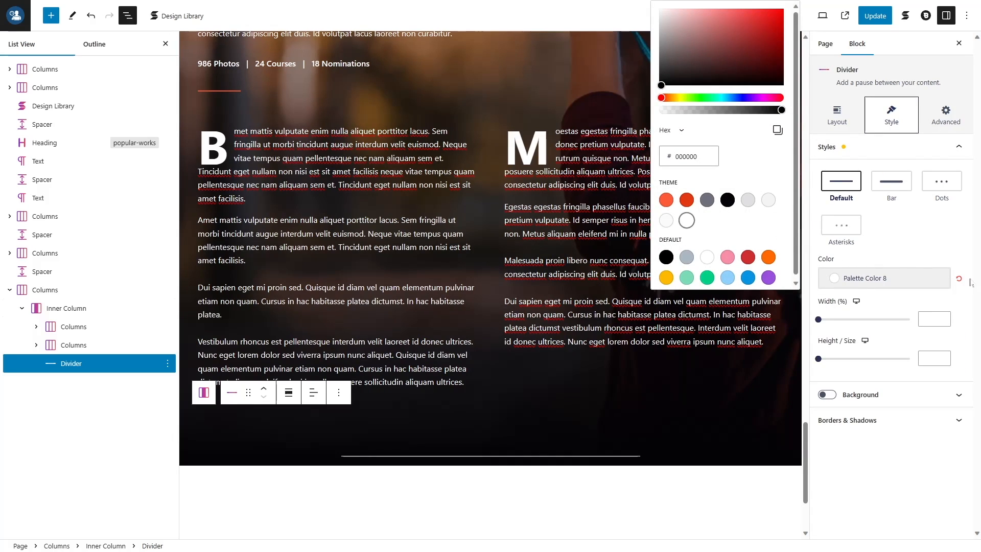
pyautogui.click(922, 319)
pyautogui.write('100')
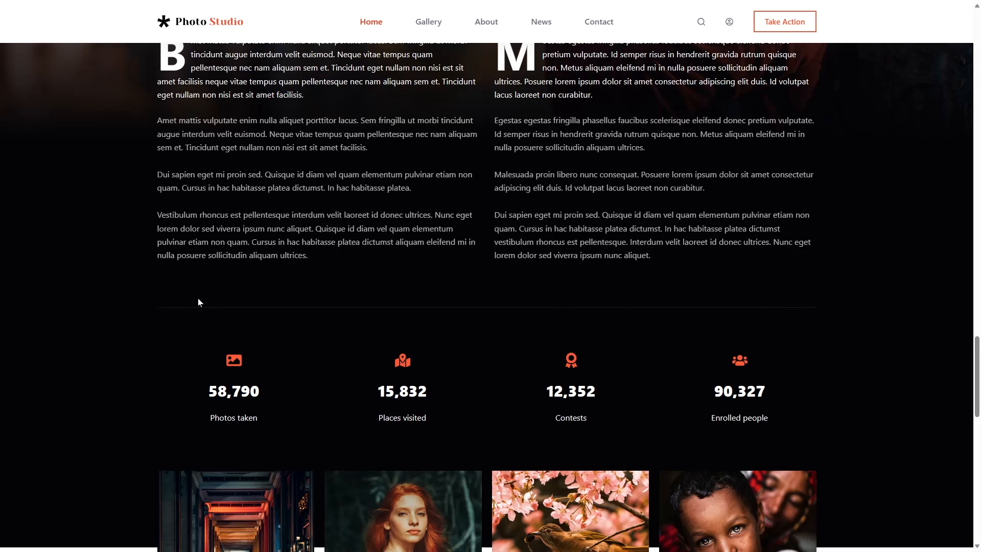
# Check the divider on the reference site and set the new Divider's opacity to 0.1
pyautogui.scroll(2, 198, 302)
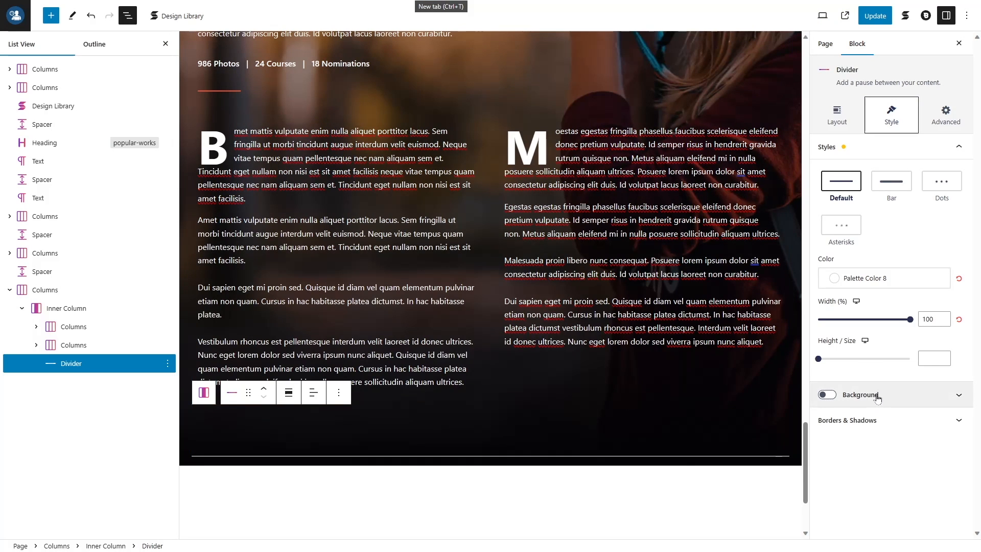
pyautogui.click(946, 116)
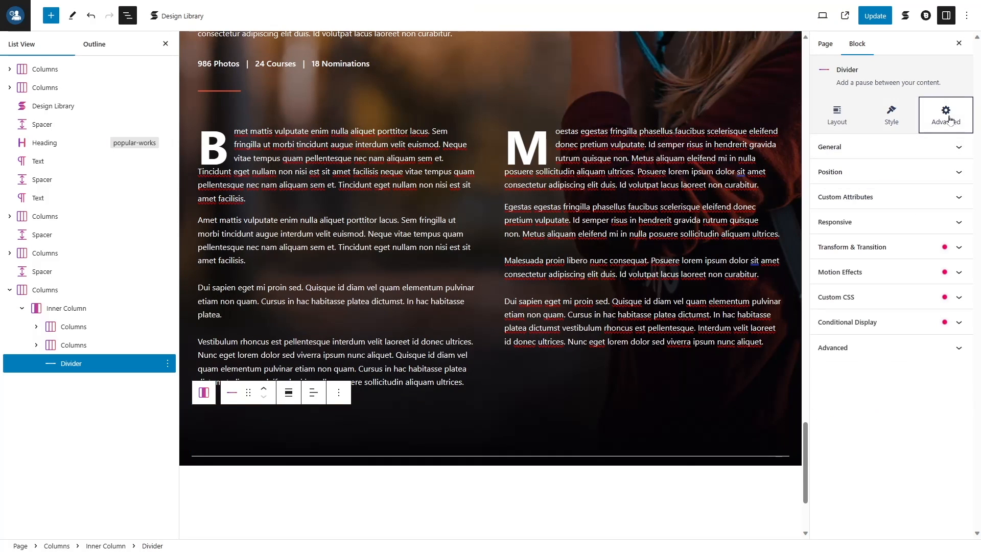
pyautogui.click(883, 170)
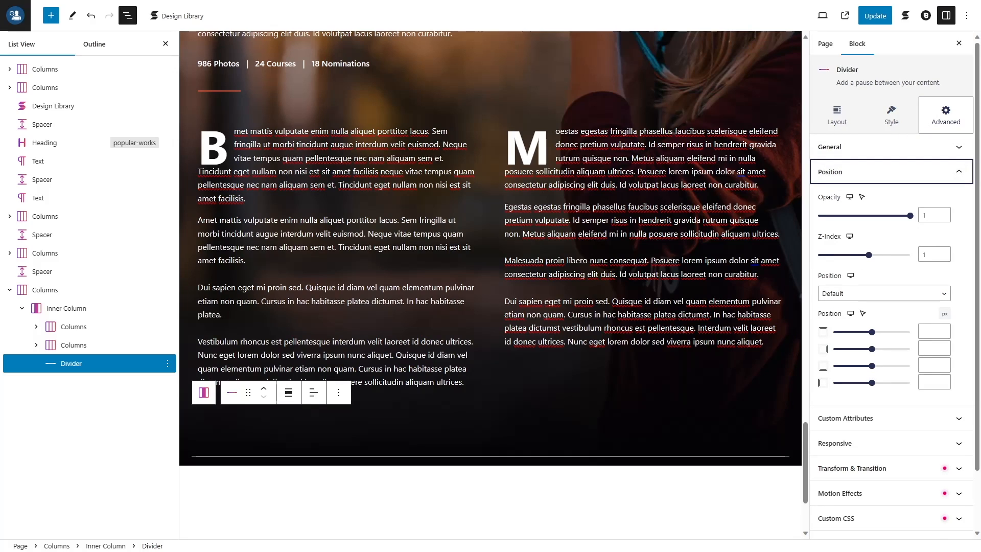
pyautogui.click(934, 215)
pyautogui.press('BackSpace')
pyautogui.write('0.1')
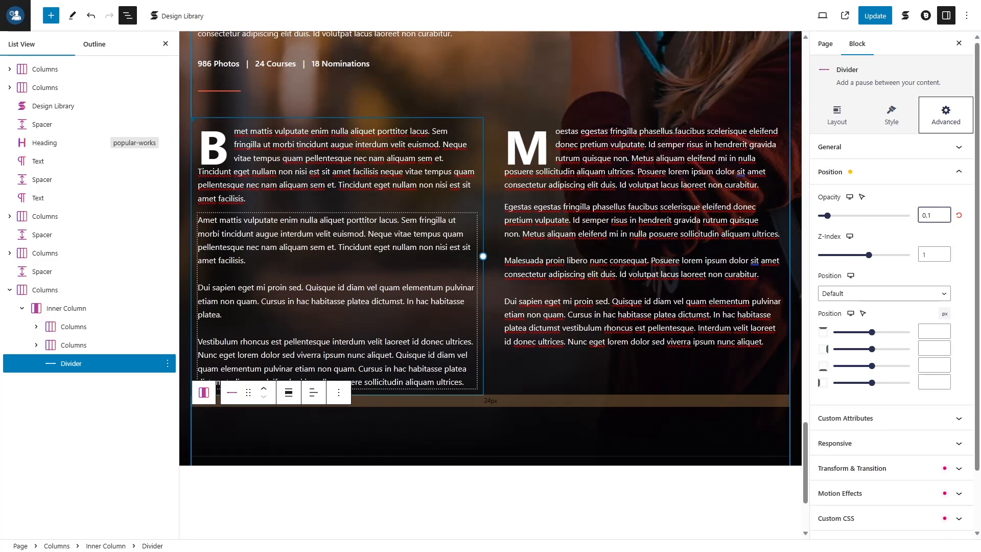
# Set the opacity of the "Amet mattis vulputate" Text block in the first text column to 0.7
pyautogui.click(337, 301)
pyautogui.click(945, 131)
pyautogui.click(900, 182)
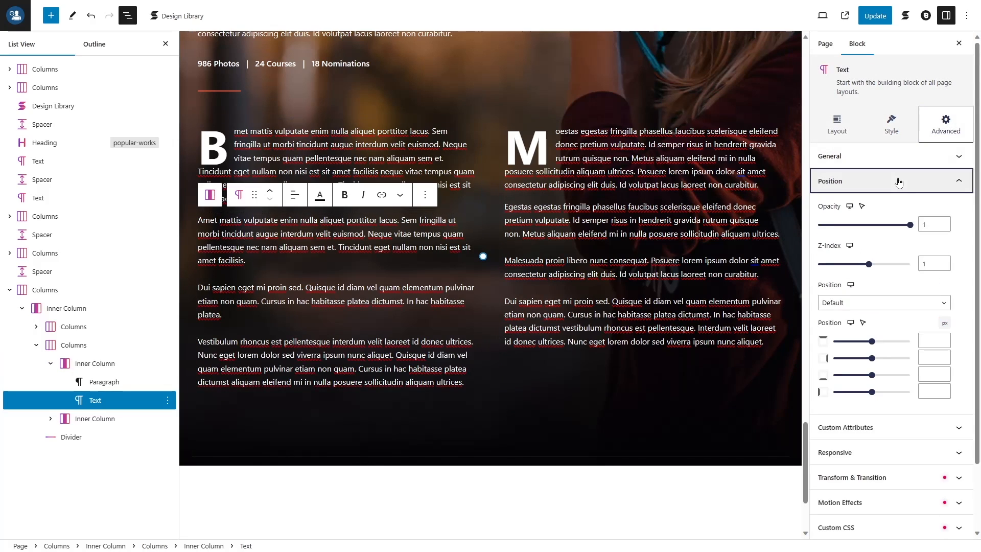
pyautogui.click(922, 225)
pyautogui.press('Delete')
pyautogui.write('0.7')
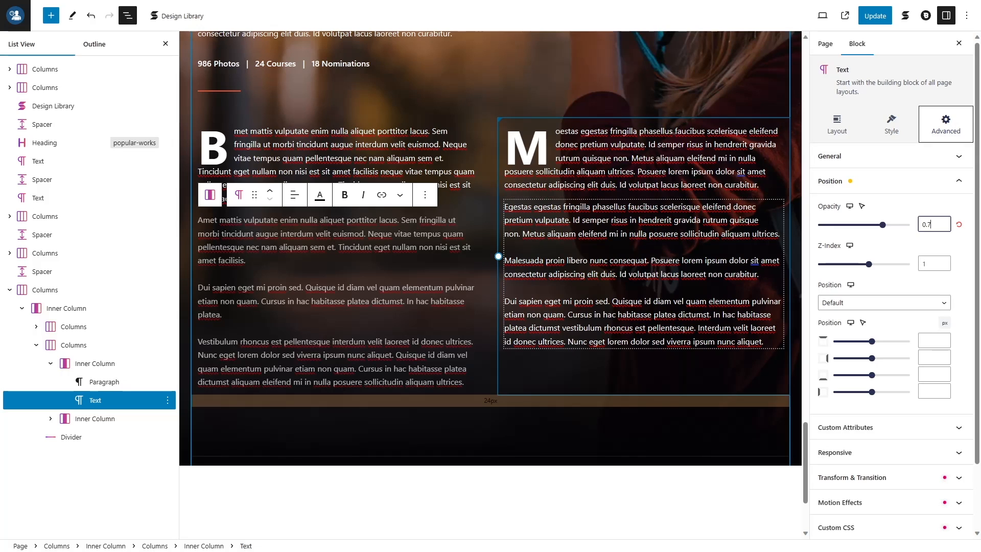
# Set the opacity of the "Egestas egestas" Text block in the second text column to 0.7
pyautogui.click(731, 274)
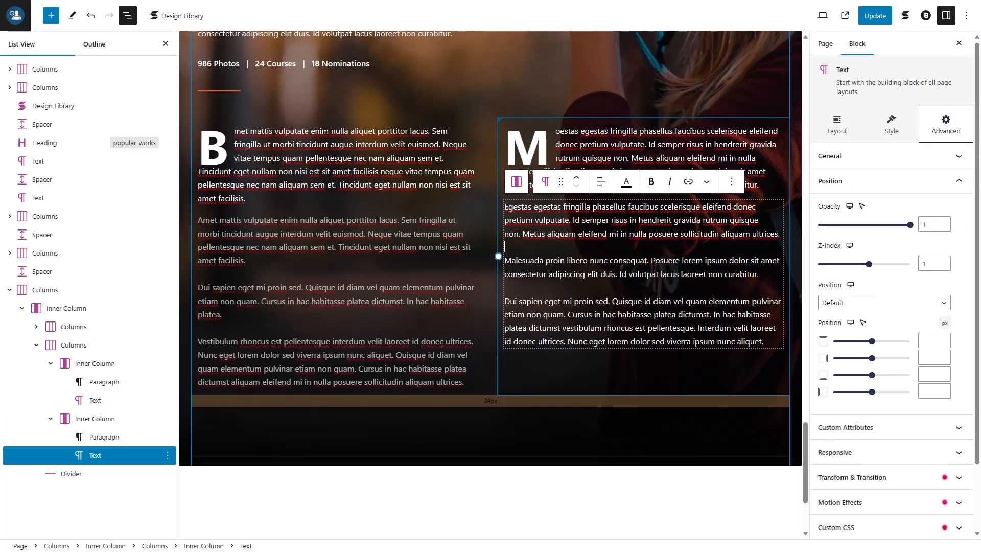
pyautogui.click(925, 224)
pyautogui.press('Delete')
pyautogui.write('0.7')
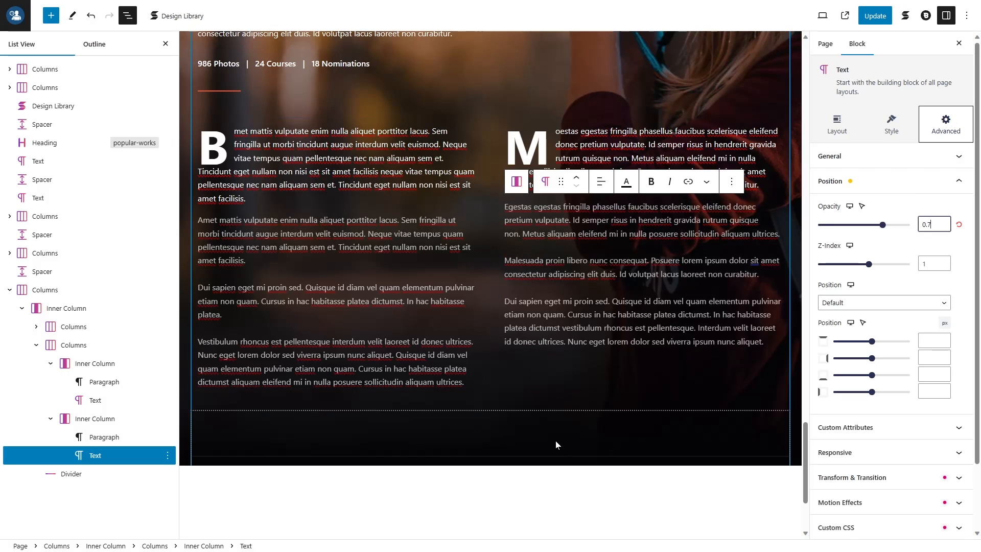
# Check the counters section on the reference site, return to the editor and collapse the banner's Columns in the List View
pyautogui.click(556, 440)
pyautogui.scroll(-1, 416, 368)
pyautogui.scroll(-3, 416, 368)
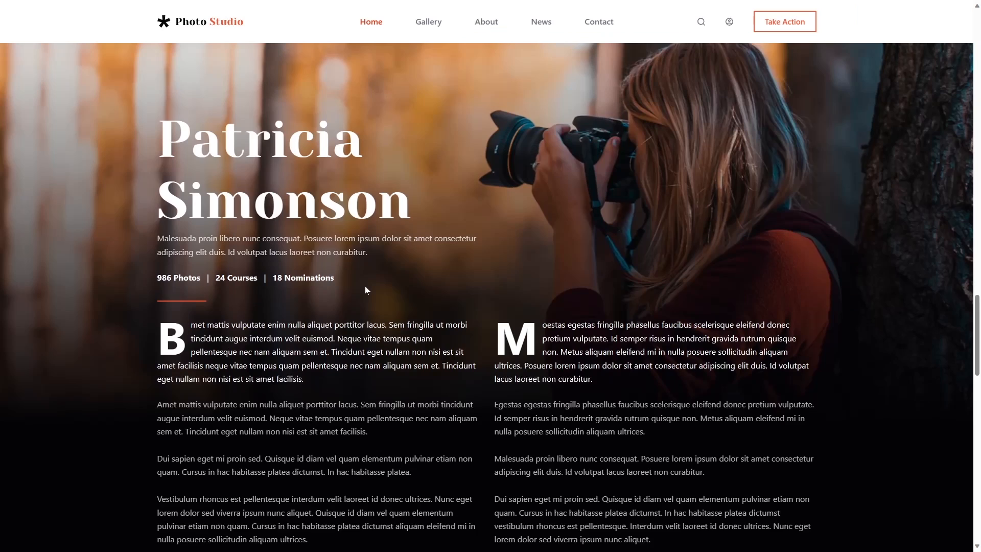
pyautogui.scroll(-5, 365, 290)
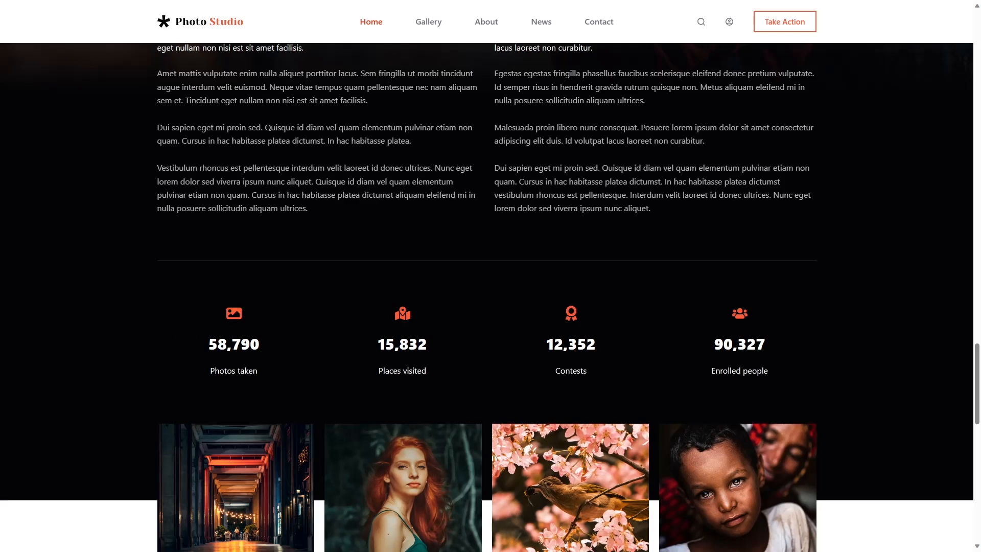
pyautogui.hotkey('ctrl', 'Tab')
pyautogui.click(22, 308)
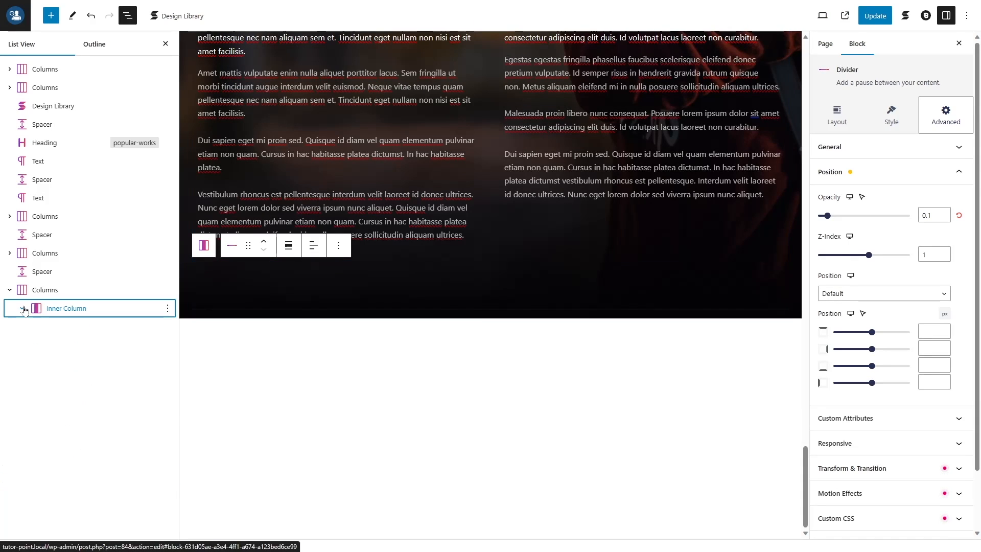
pyautogui.press('Left')
pyautogui.press('Left')
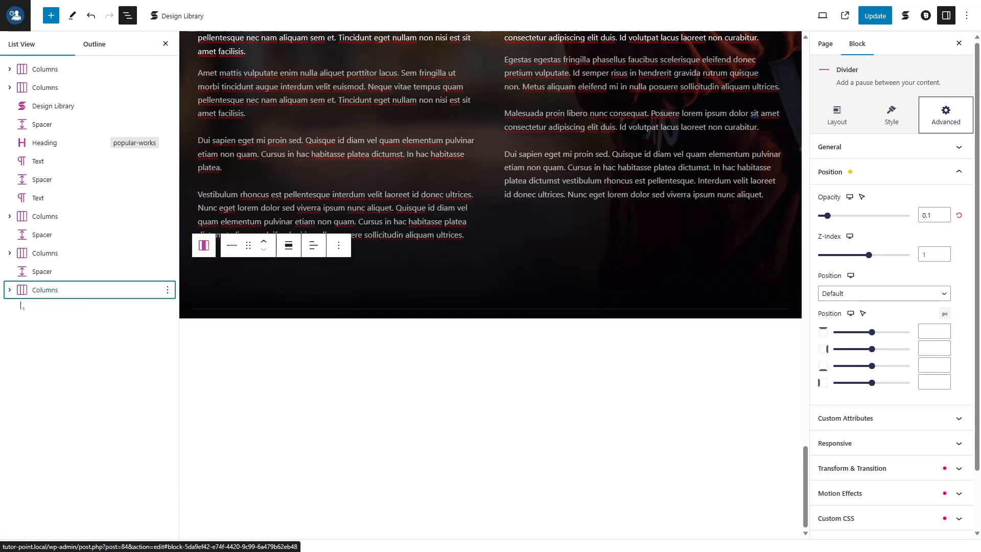
# Add a single-column (100) Columns block below the photographer banner
pyautogui.click(770, 340)
pyautogui.click(785, 333)
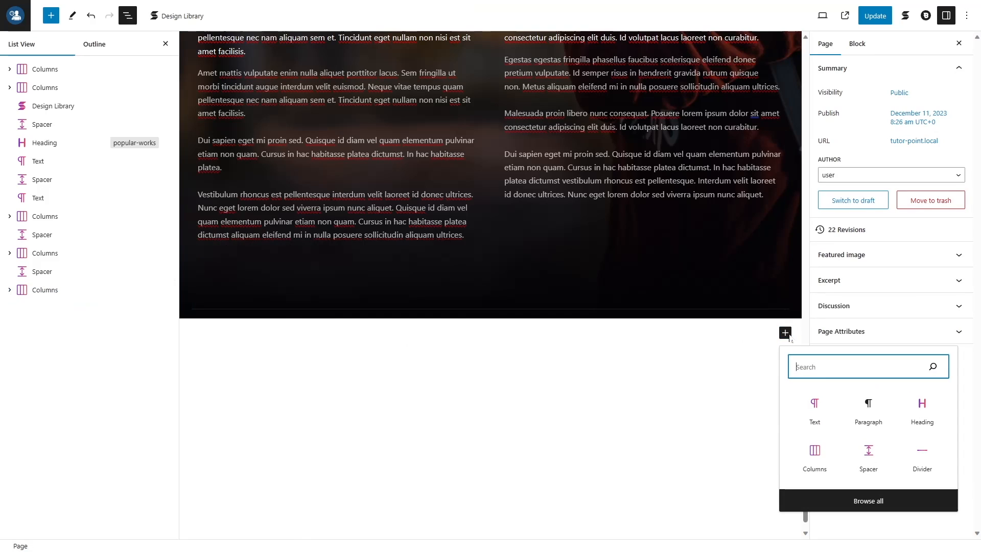
pyautogui.click(816, 453)
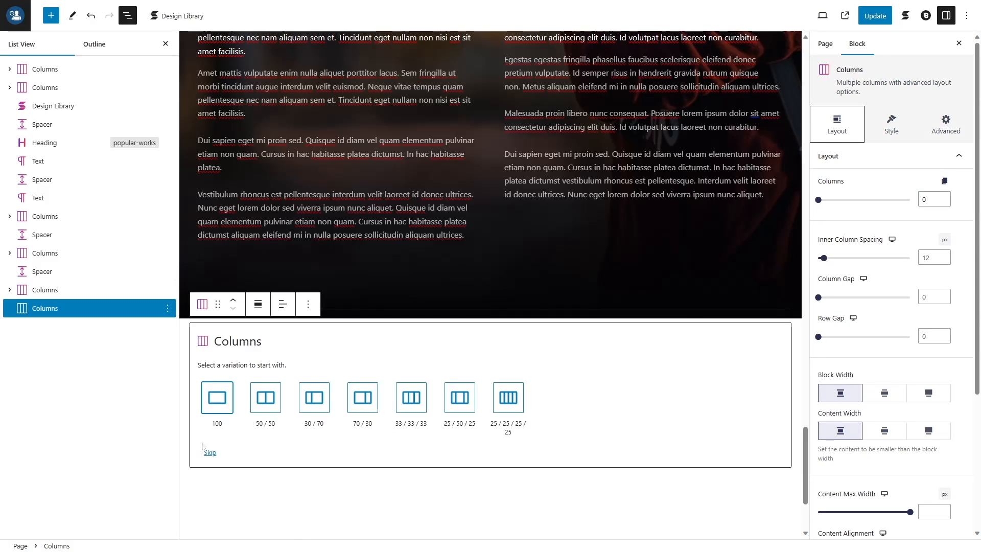
pyautogui.click(226, 422)
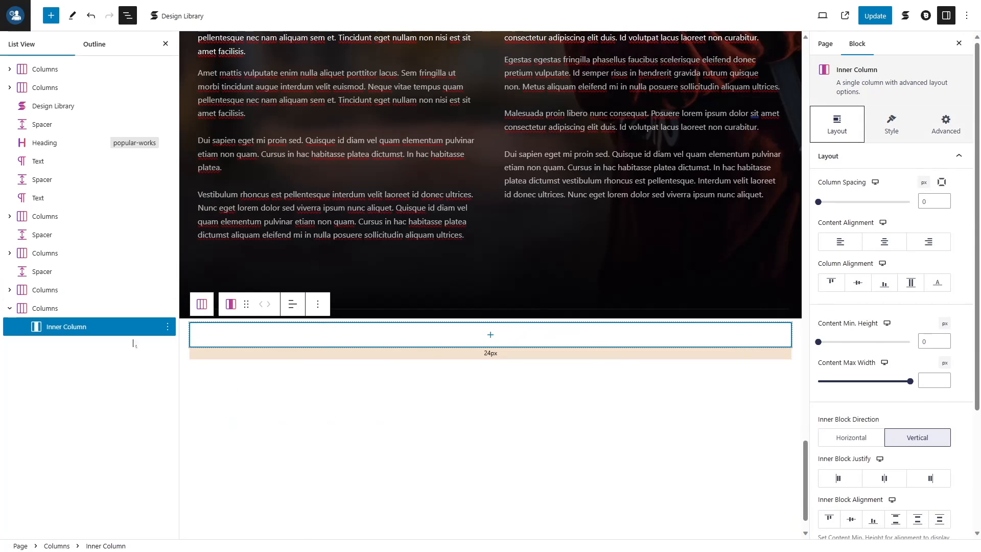
# Set the new outer Columns block to full block width with its content width aligned to center
pyautogui.click(131, 308)
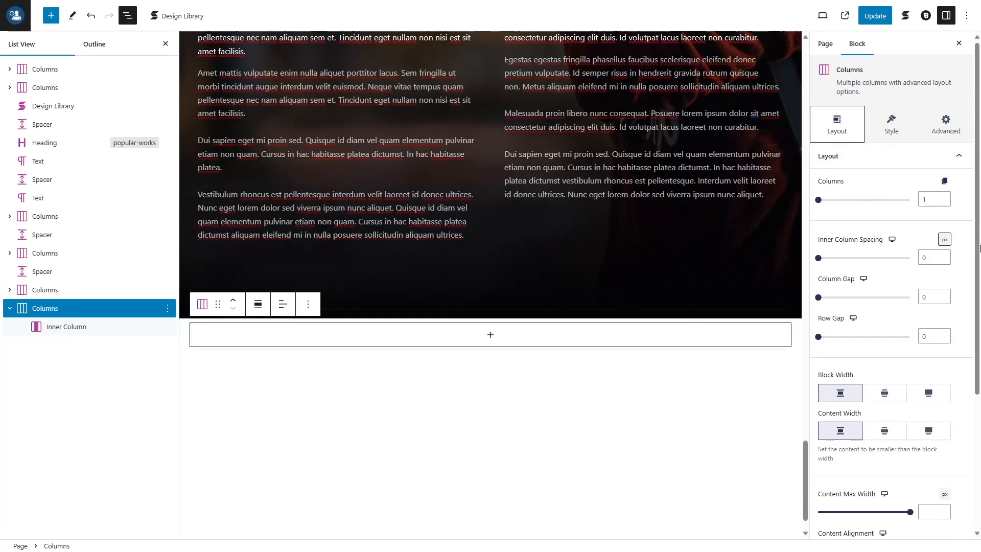
pyautogui.scroll(-2, 980, 248)
pyautogui.click(929, 317)
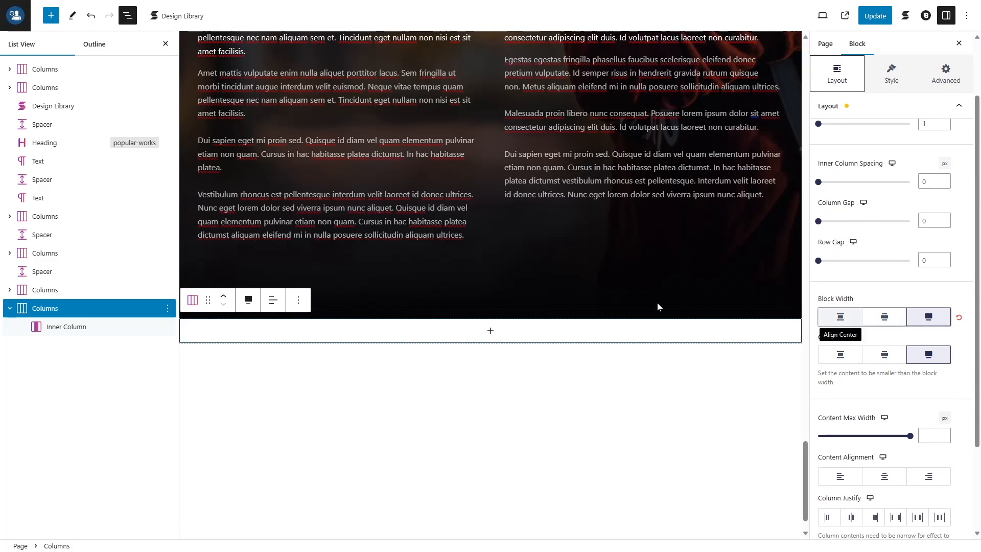
pyautogui.click(841, 355)
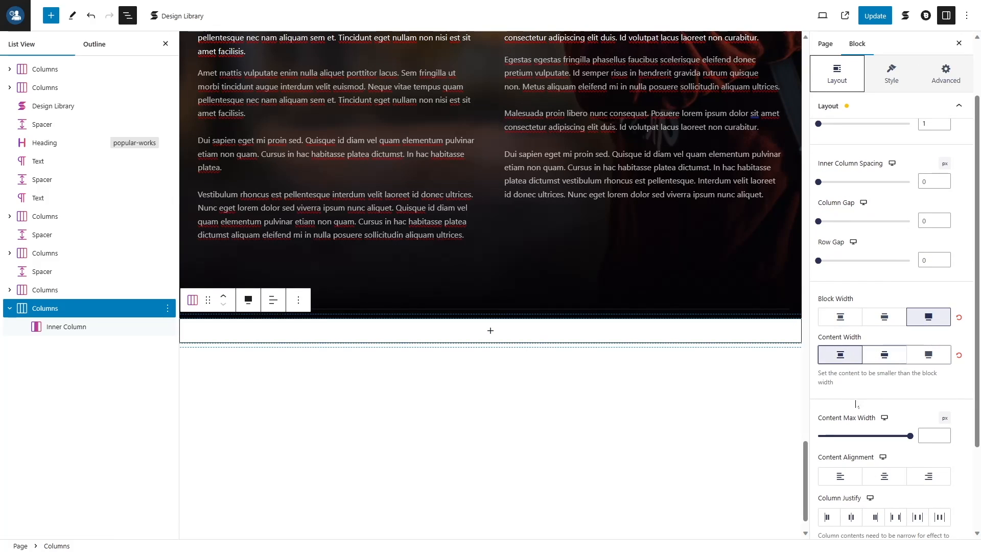
# Set the new Columns block's top and bottom paddings to 70 px and its bottom margin to 0
pyautogui.scroll(-2, 884, 283)
pyautogui.scroll(4, 889, 230)
pyautogui.click(880, 159)
pyautogui.click(881, 181)
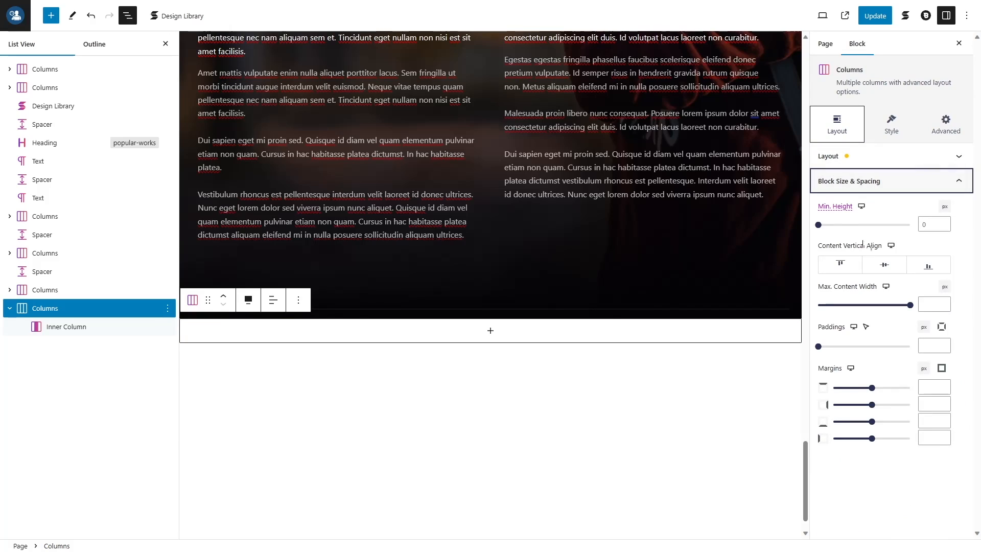
pyautogui.click(942, 327)
pyautogui.write('70')
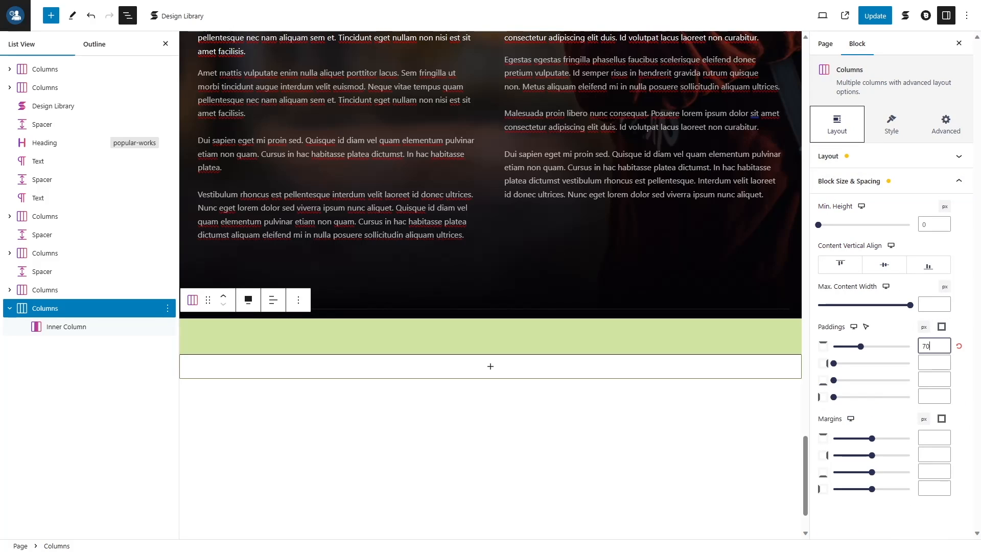
pyautogui.click(935, 380)
pyautogui.write('70')
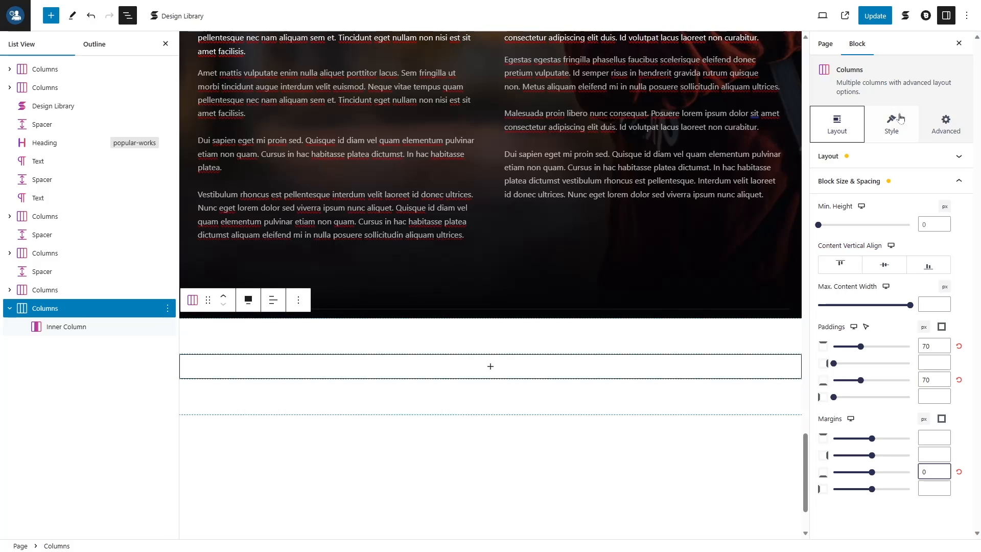
# Give the new outer Columns block a black (Palette Color 4) single background colour and save the page
pyautogui.click(874, 140)
pyautogui.click(879, 157)
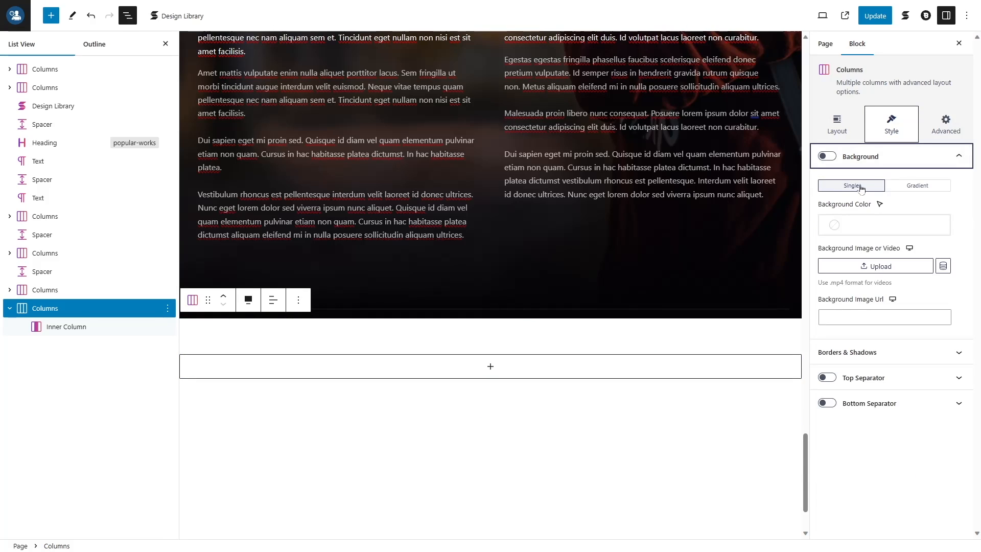
pyautogui.click(847, 224)
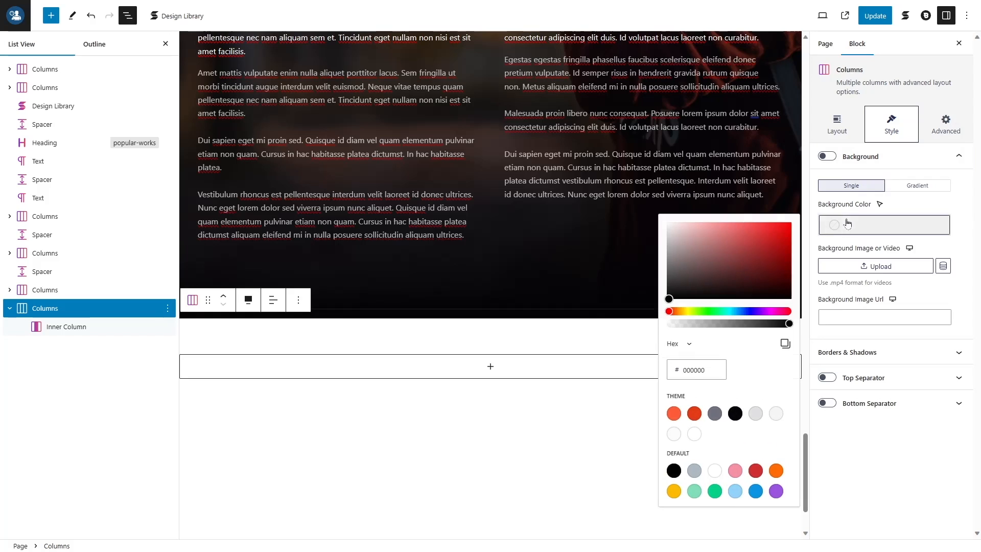
pyautogui.click(736, 413)
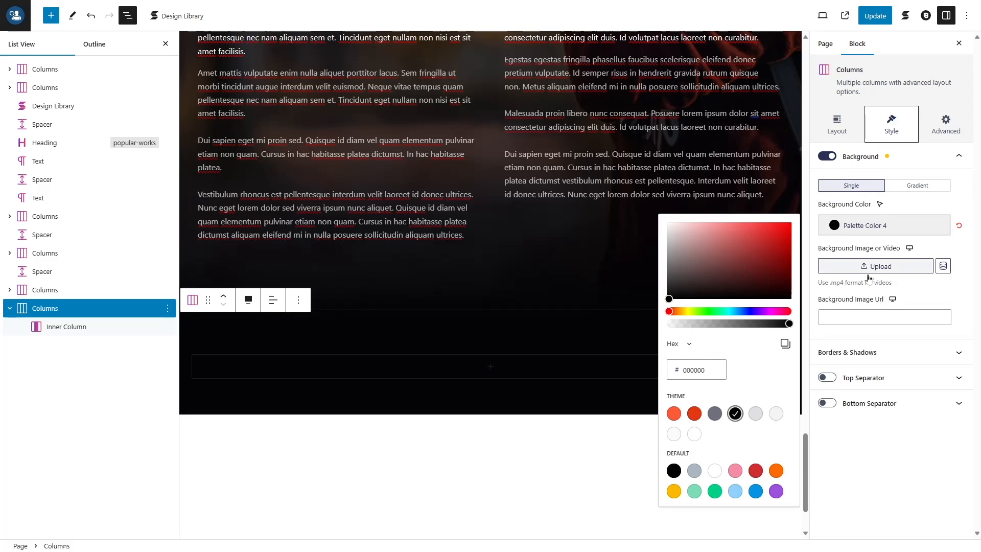
pyautogui.click(641, 381)
pyautogui.scroll(1, 642, 382)
pyautogui.hotkey('ctrl', 's')
pyautogui.scroll(4, 578, 327)
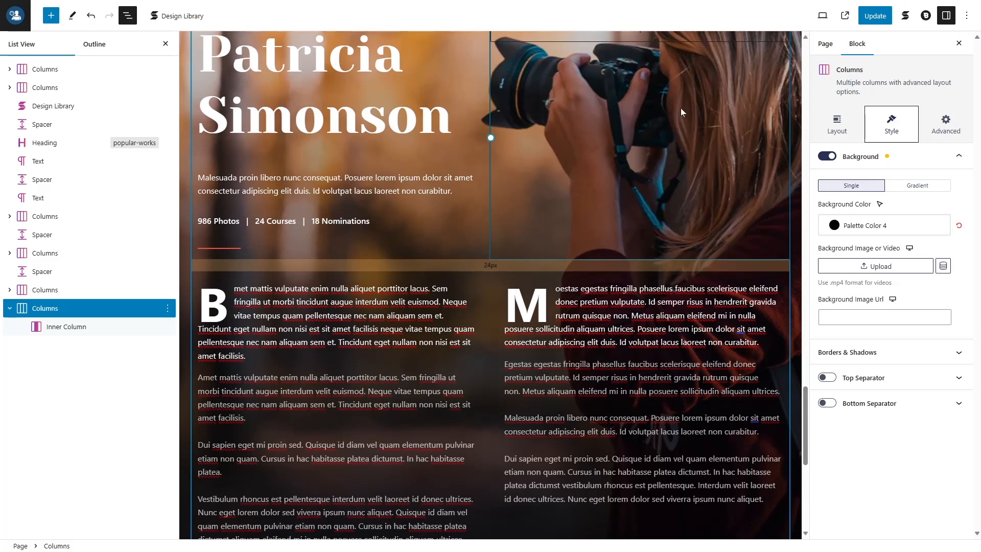
pyautogui.scroll(-4, 661, 95)
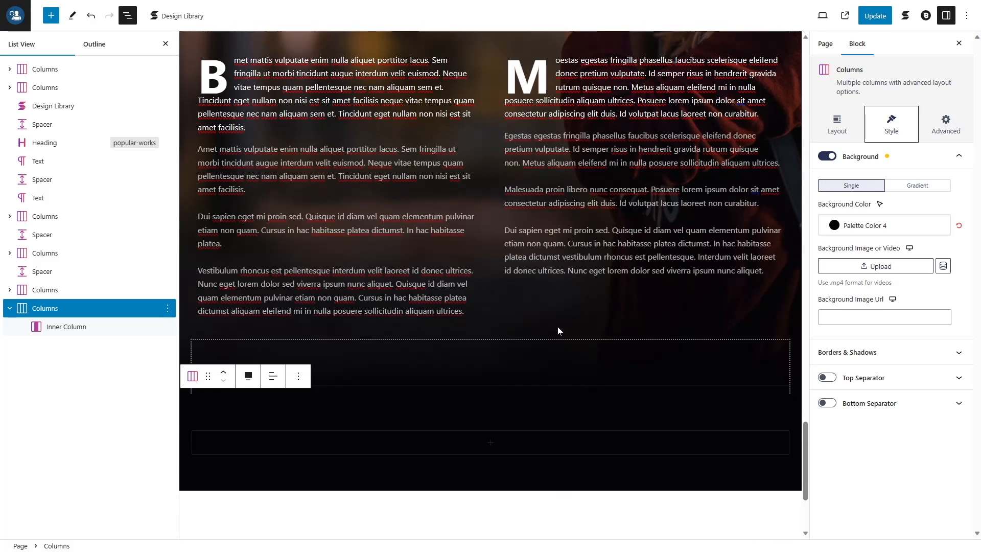
# Set the column spacing of the outer Columns block's single inner column
pyautogui.click(76, 327)
pyautogui.click(924, 201)
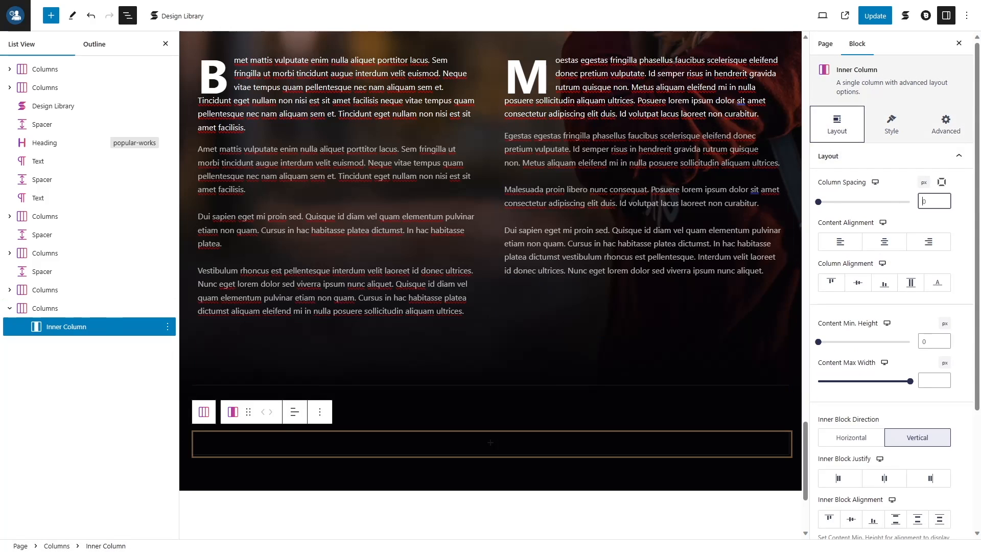
pyautogui.click(956, 156)
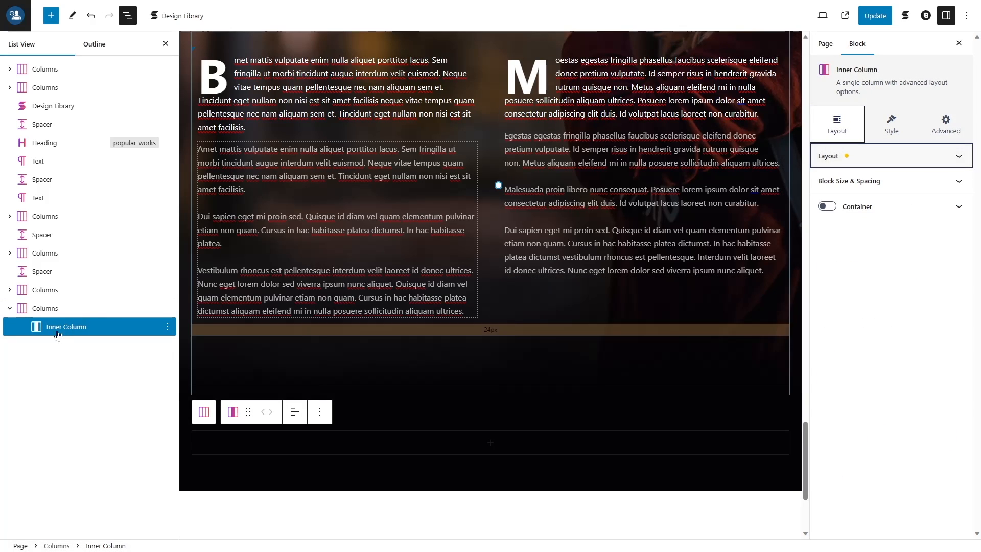
# Insert a nested four-column (25 / 25 / 25 / 25) Columns block inside the outer block's inner column
pyautogui.click(524, 443)
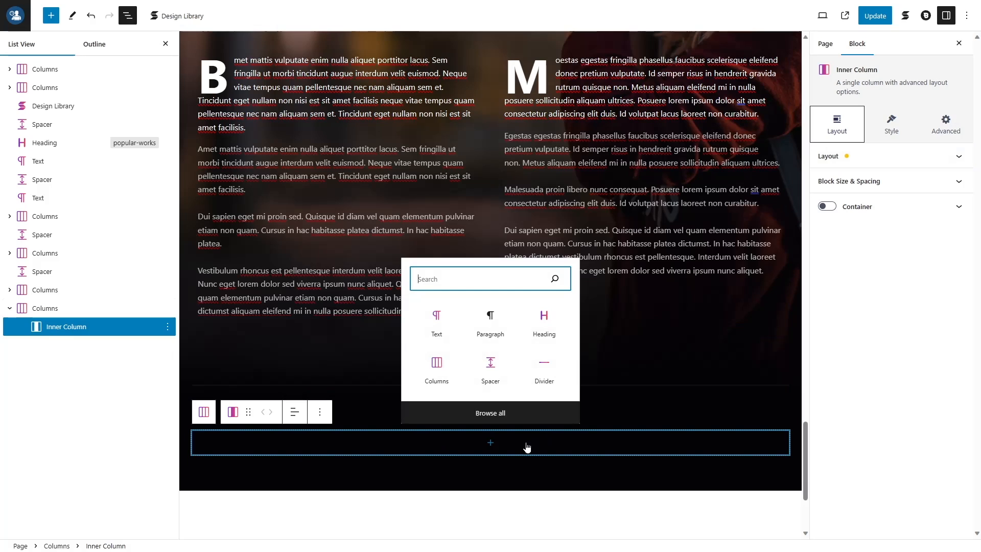
pyautogui.click(448, 333)
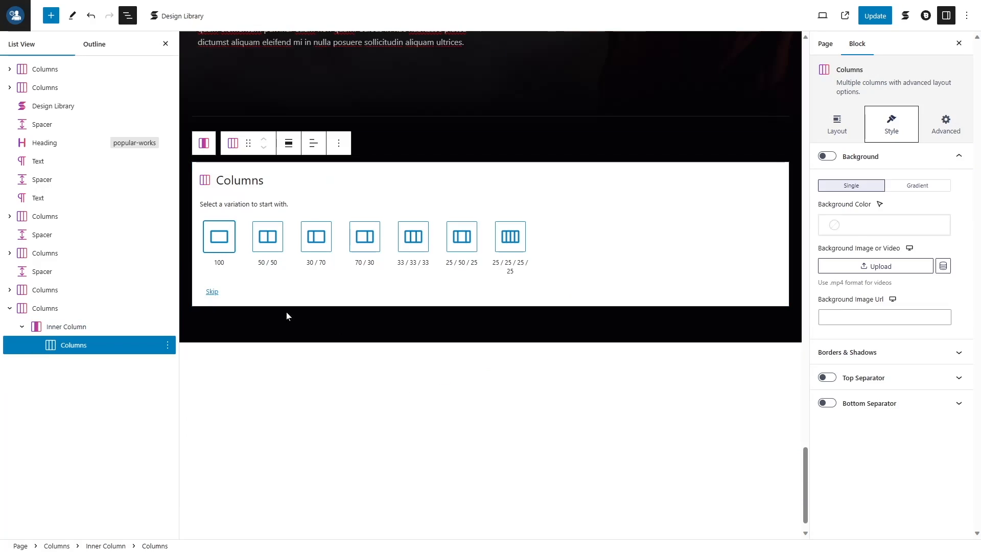
pyautogui.click(513, 249)
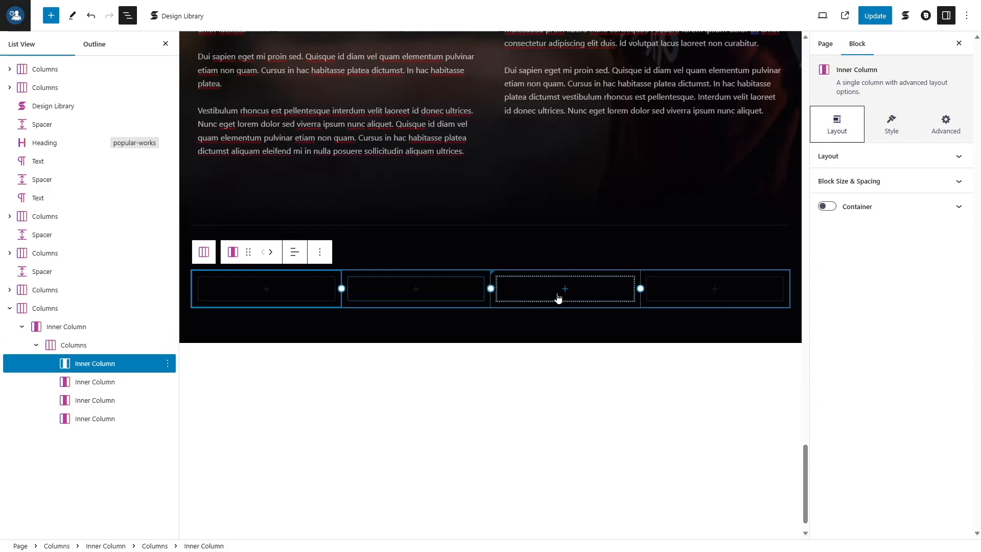
# Set all four column widths of the nested Columns block to 50% for tablet and return to the desktop view
pyautogui.click(74, 352)
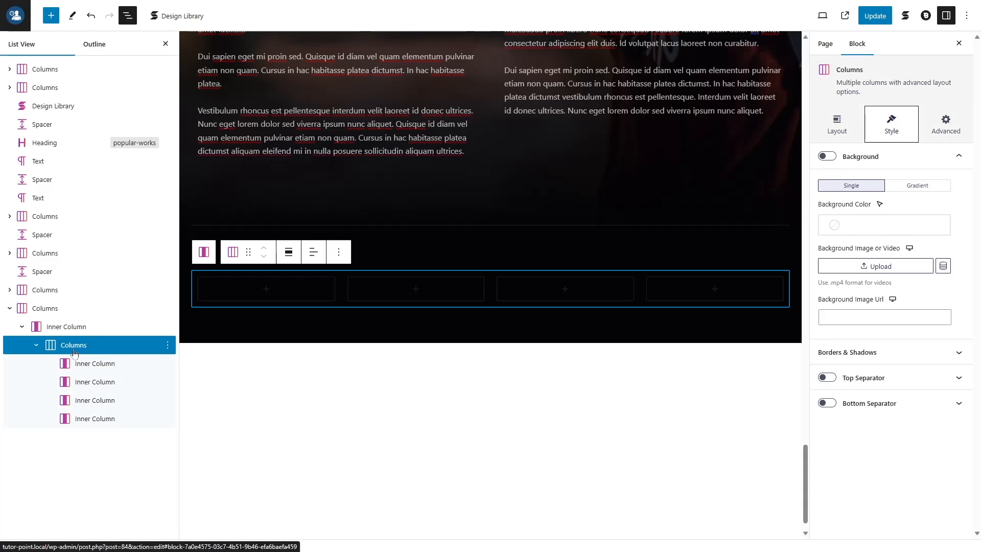
pyautogui.click(834, 125)
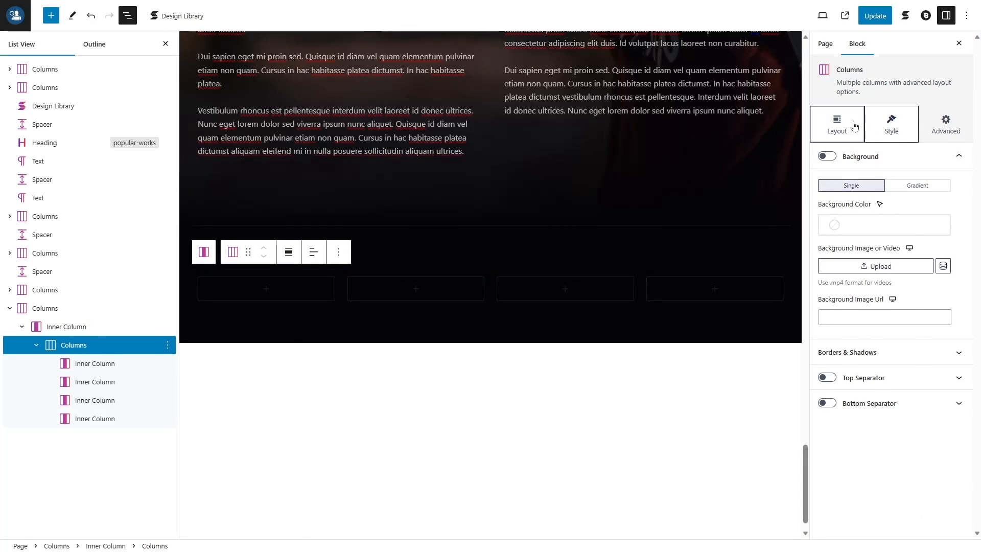
pyautogui.click(879, 156)
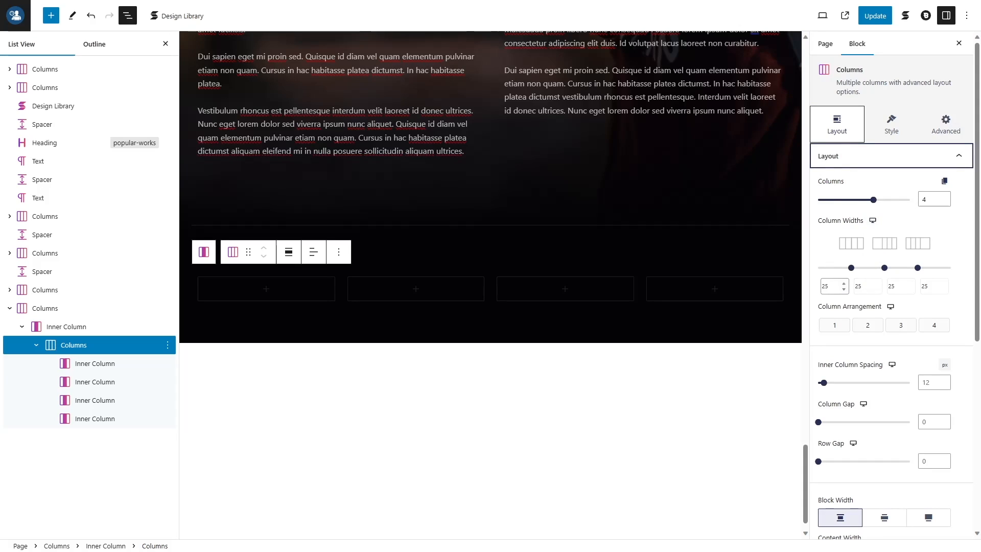
pyautogui.click(873, 220)
pyautogui.click(877, 233)
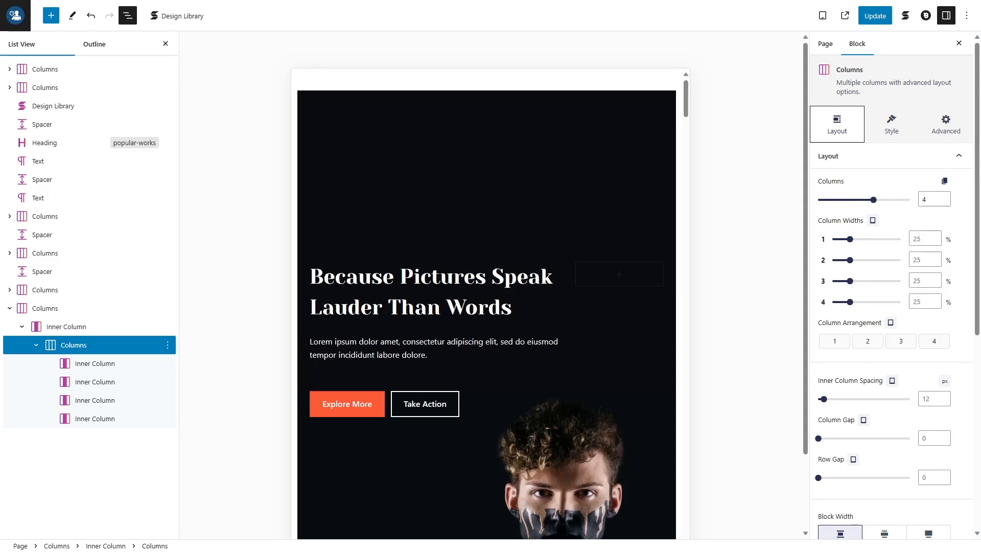
pyautogui.write('50')
pyautogui.press('Tab')
pyautogui.moveTo(686, 102); pyautogui.dragTo(688, 537)
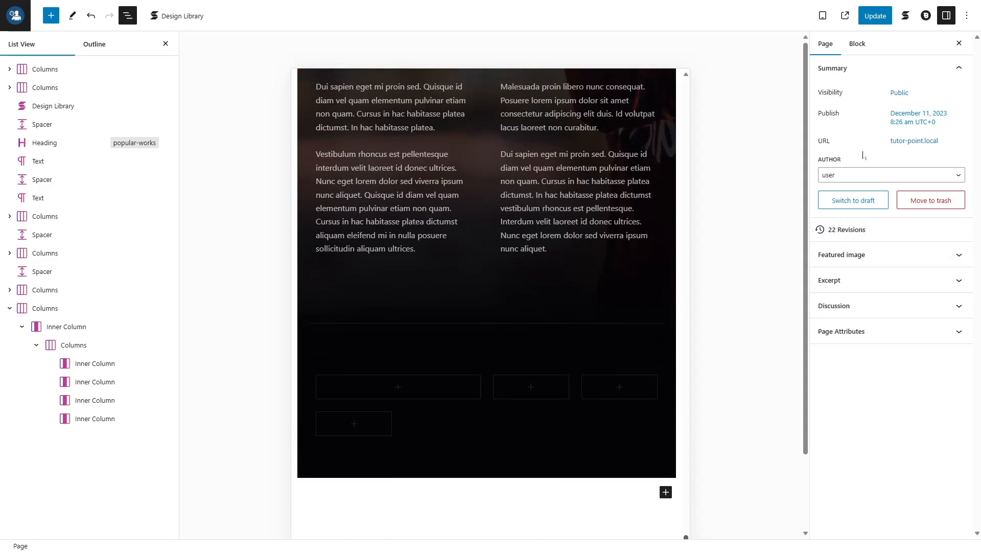
pyautogui.click(481, 425)
pyautogui.click(929, 259)
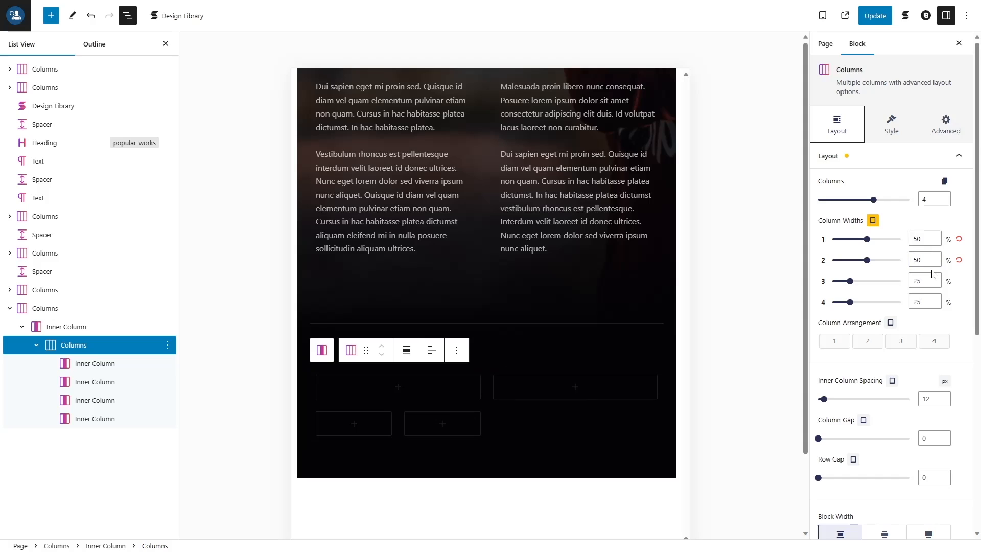
pyautogui.write('5050')
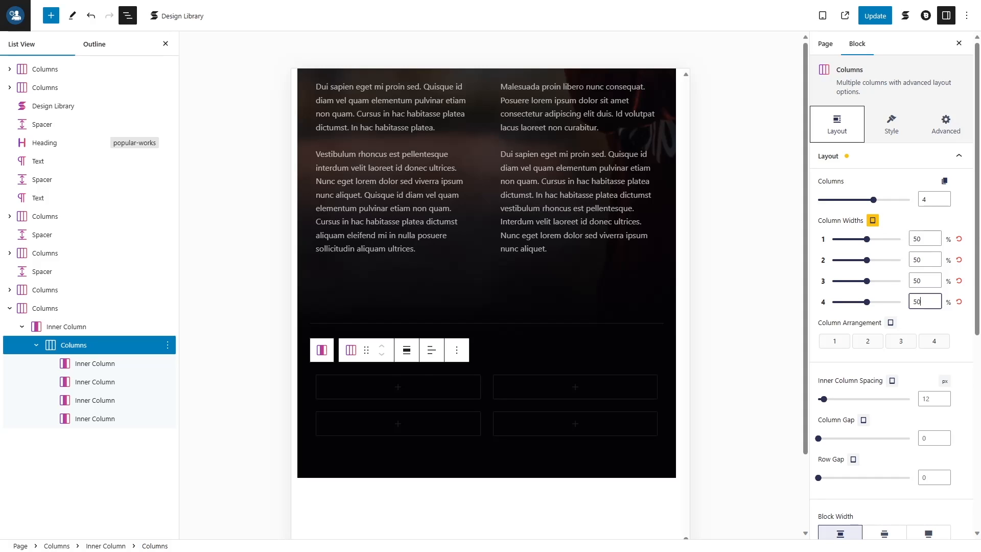
pyautogui.click(875, 220)
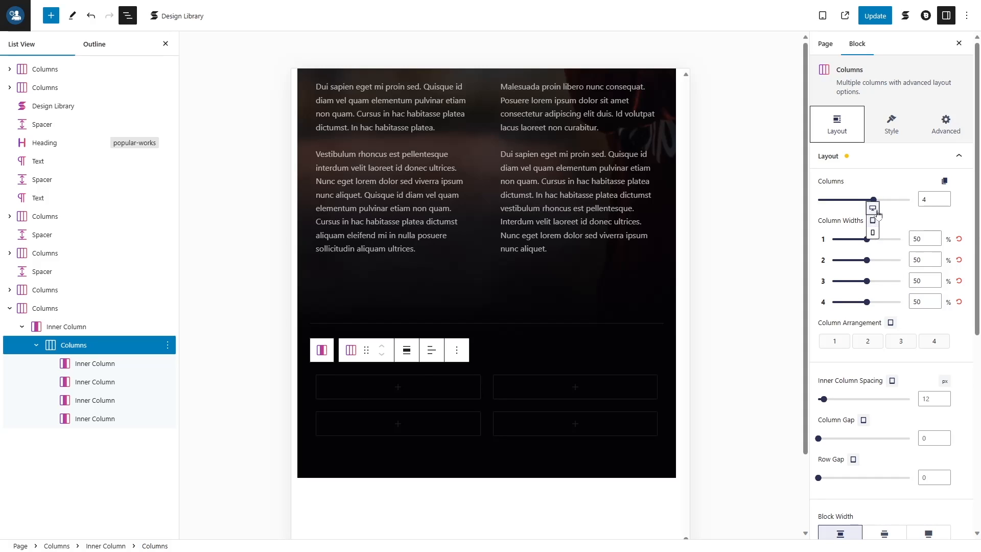
pyautogui.click(873, 208)
# Set the nested Columns block's desktop column gap to 30
pyautogui.scroll(-5, 899, 230)
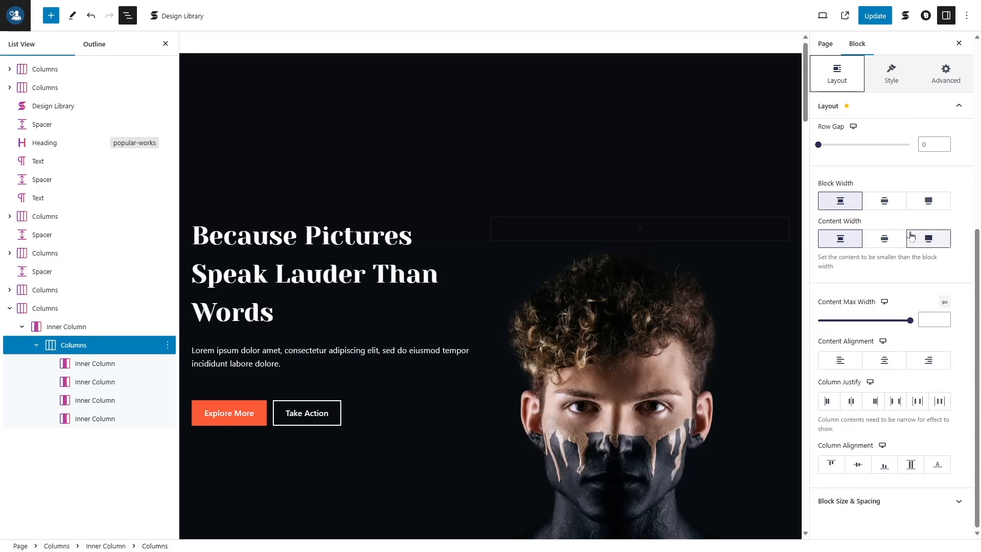
pyautogui.click(73, 345)
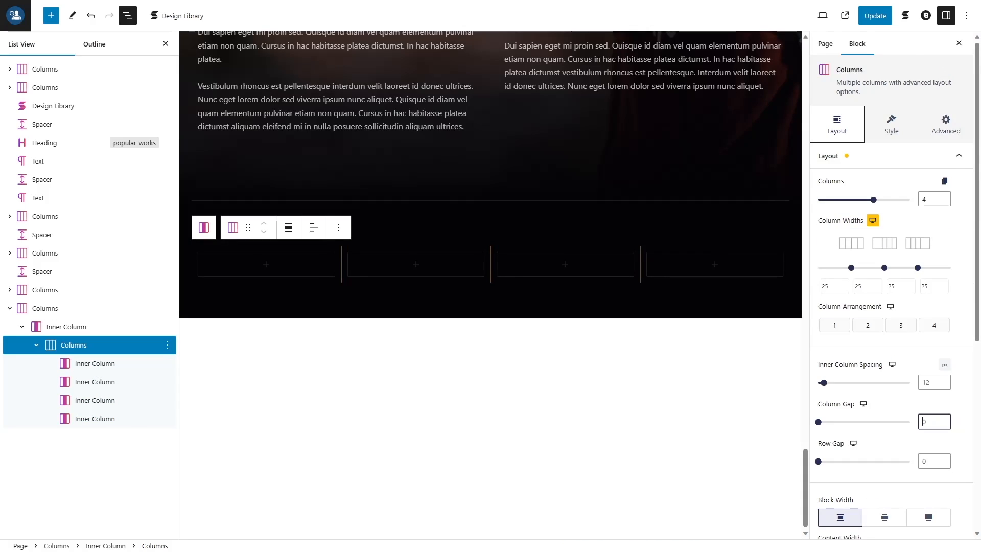
pyautogui.write('30')
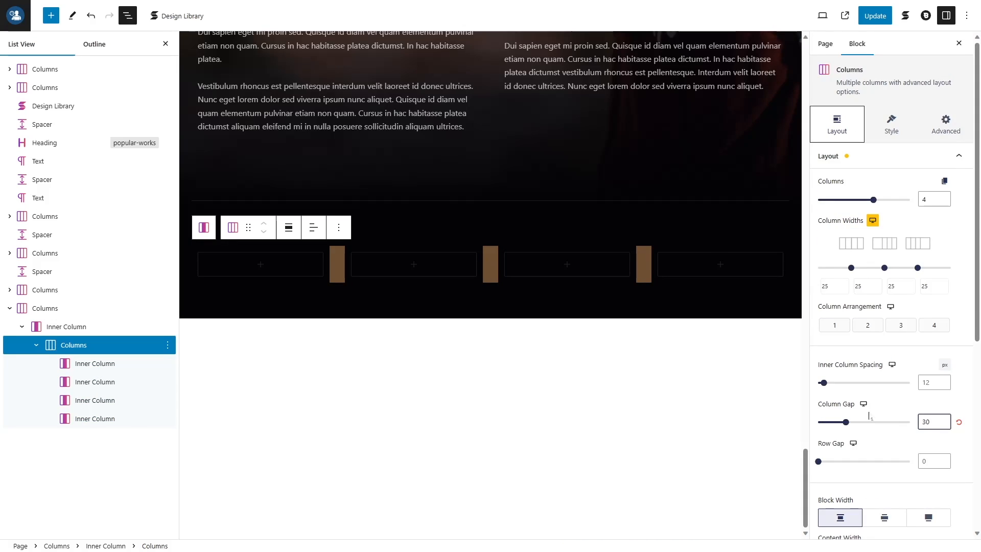
# Set the nested Columns block's tablet column gap to 0 and return to the desktop view
pyautogui.click(864, 418)
pyautogui.scroll(-15, 616, 353)
pyautogui.click(684, 407)
pyautogui.scroll(-10, 684, 408)
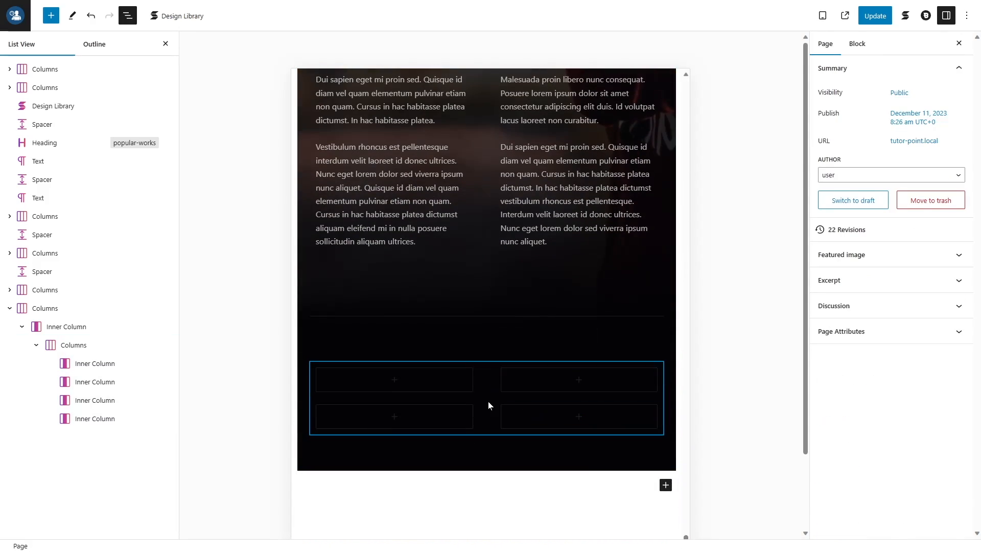
pyautogui.click(74, 345)
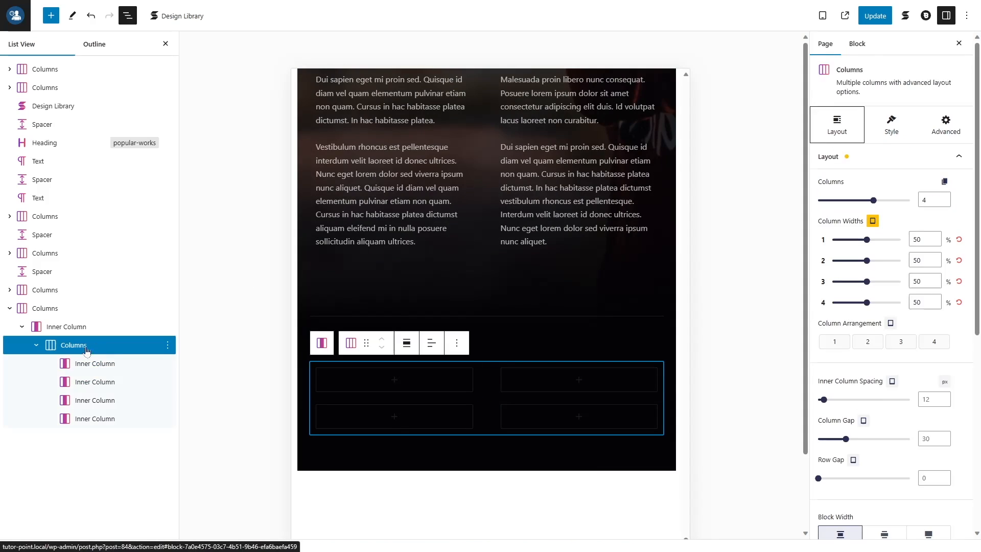
pyautogui.doubleClick(931, 438)
pyautogui.write('0')
pyautogui.click(863, 420)
pyautogui.click(863, 407)
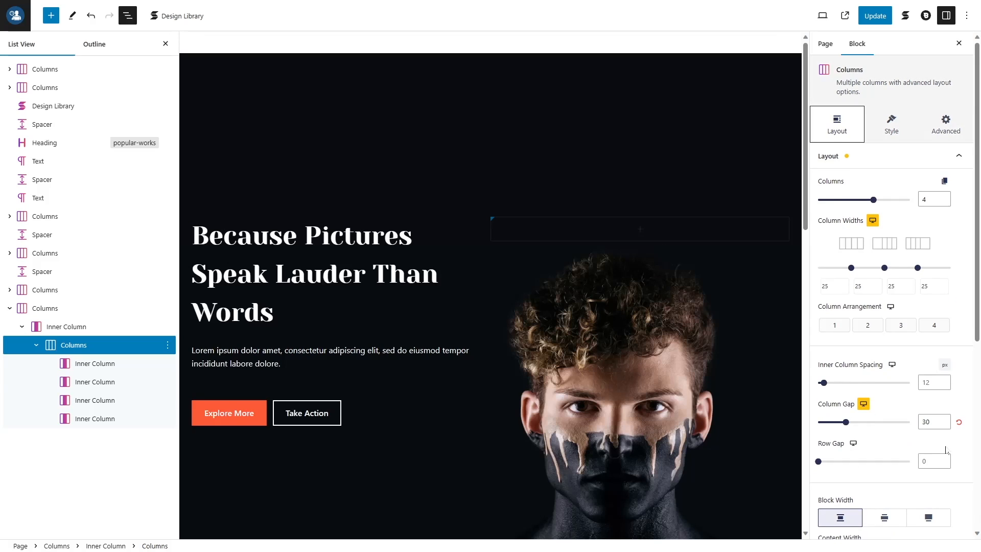
# Set the bottom margin of the nested Columns block
pyautogui.scroll(-5, 946, 448)
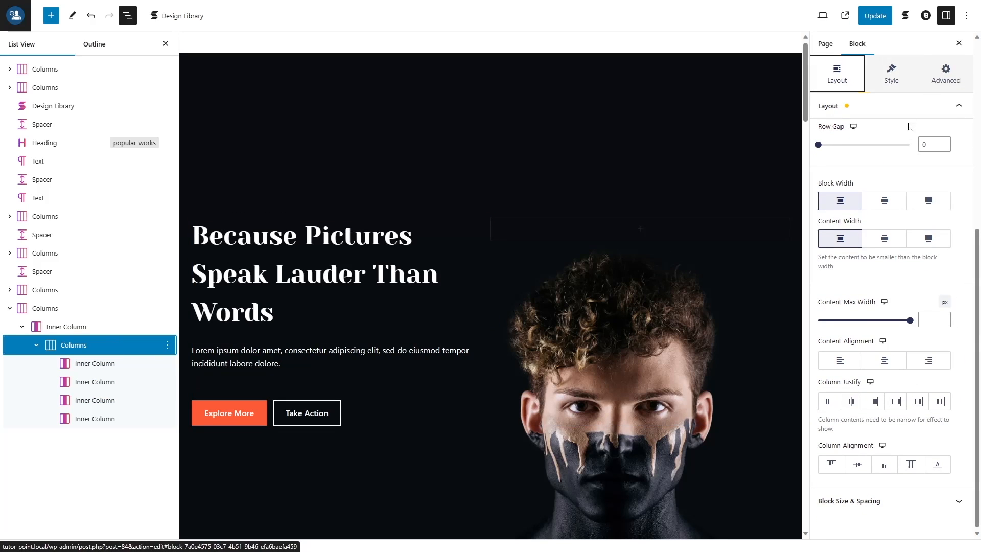
pyautogui.click(909, 108)
pyautogui.scroll(-15, 751, 291)
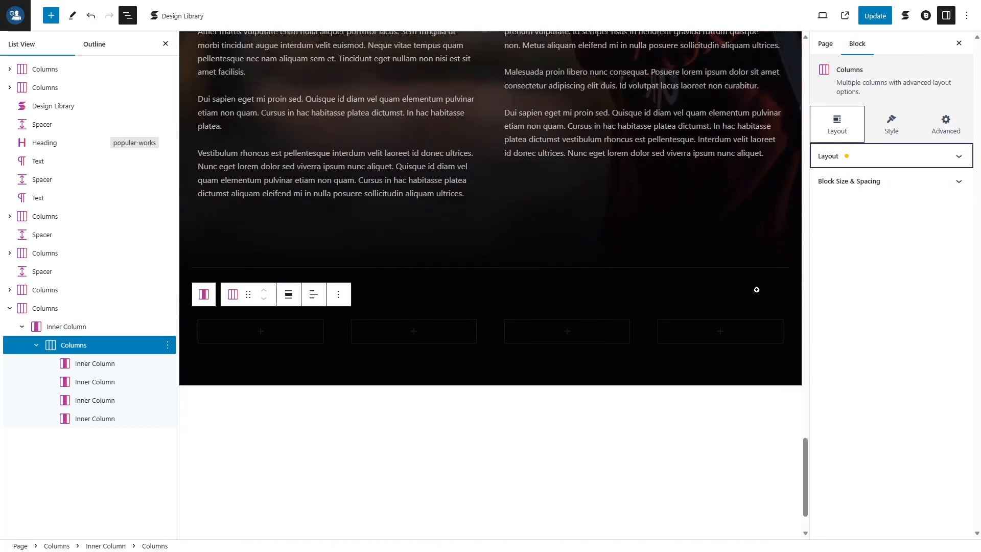
pyautogui.click(849, 181)
pyautogui.click(934, 421)
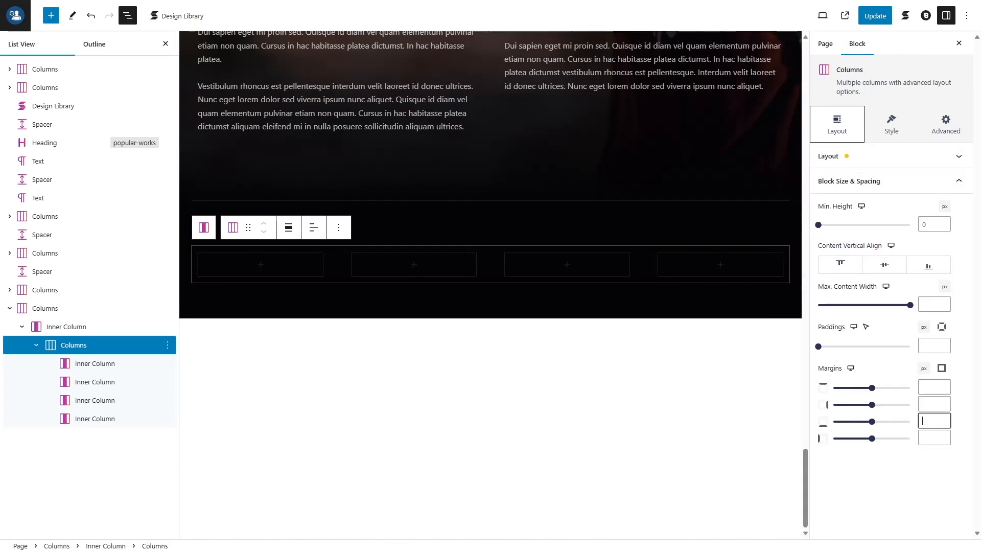
pyautogui.click(886, 180)
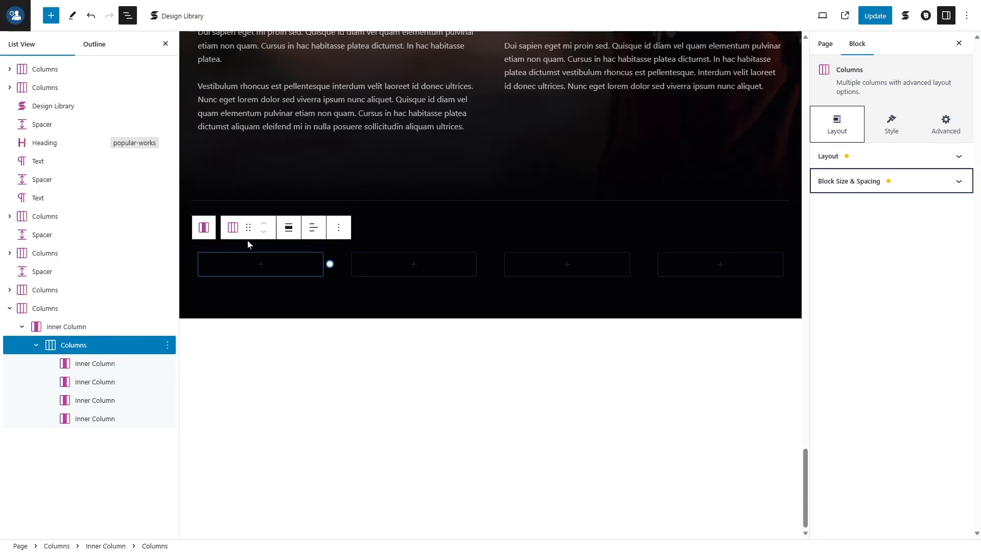
# Insert an Icon block in the first of the four nested columns and add an empty paragraph block below it
pyautogui.click(105, 362)
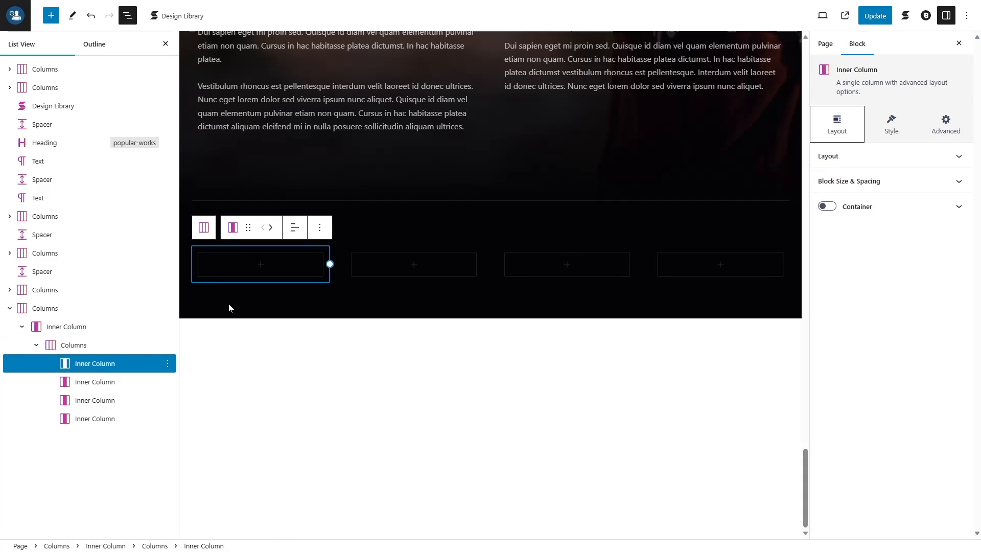
pyautogui.click(273, 266)
pyautogui.click(272, 268)
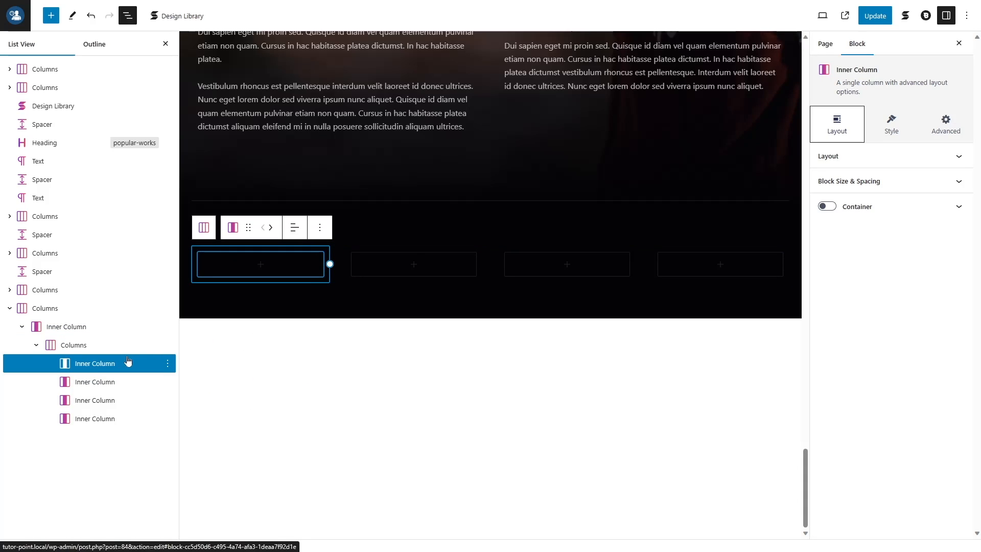
pyautogui.click(261, 264)
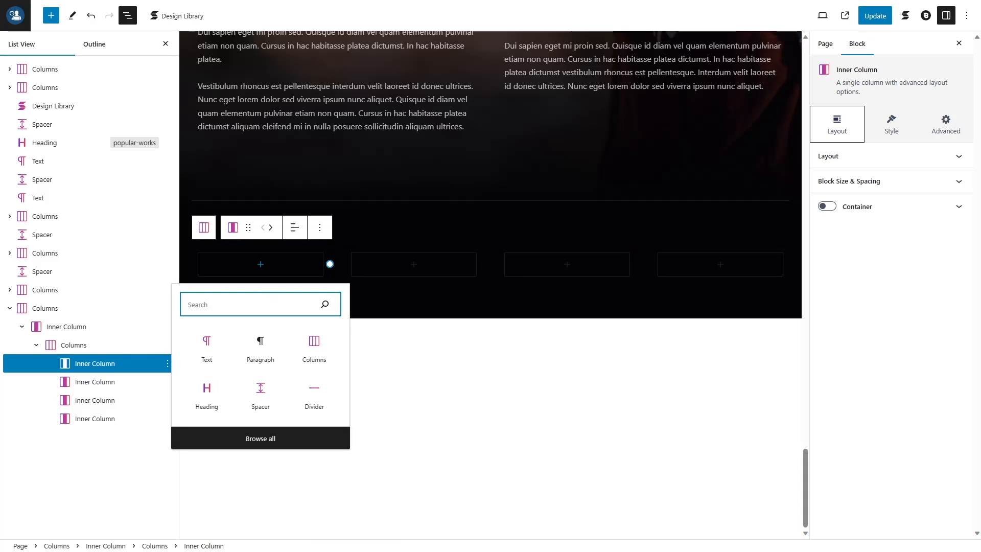
pyautogui.write('icon')
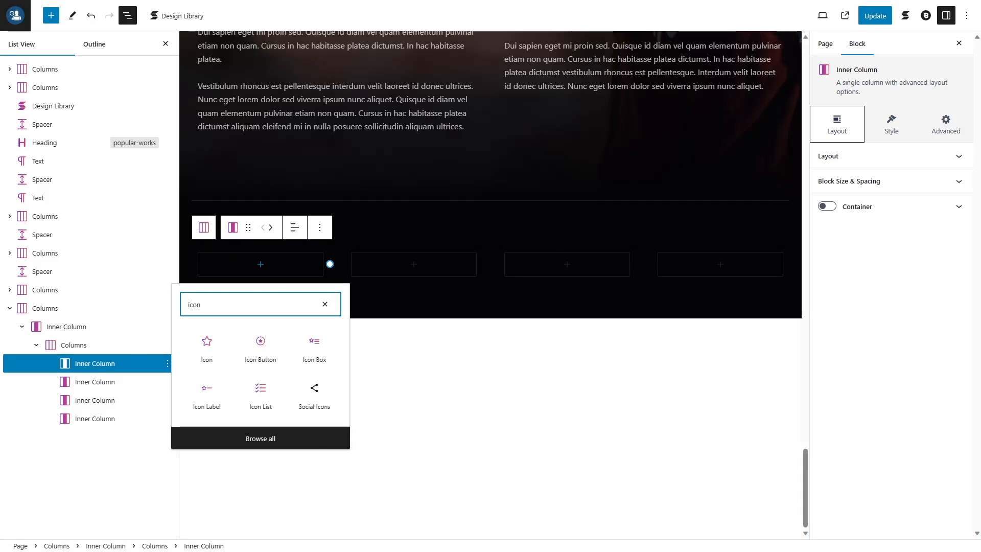
pyautogui.click(208, 341)
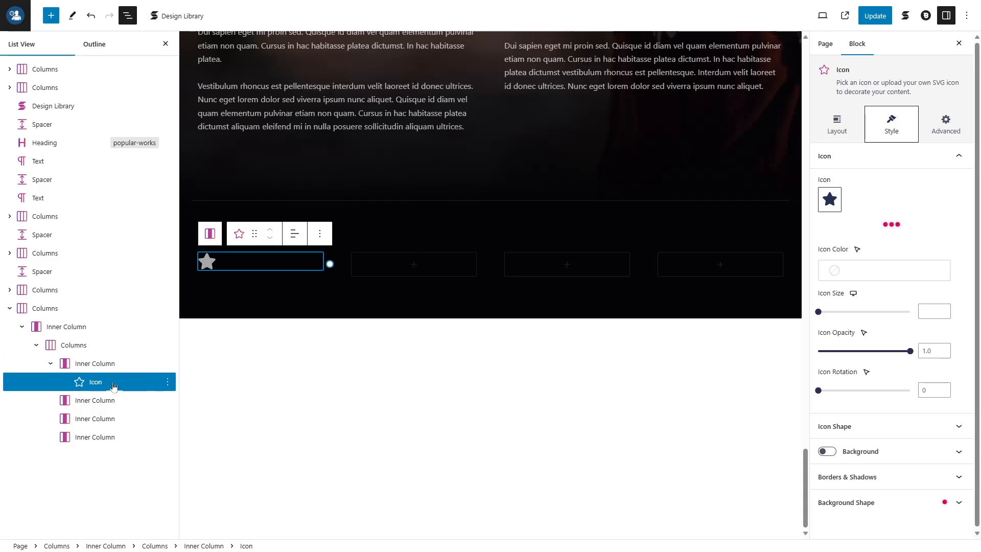
pyautogui.click(262, 260)
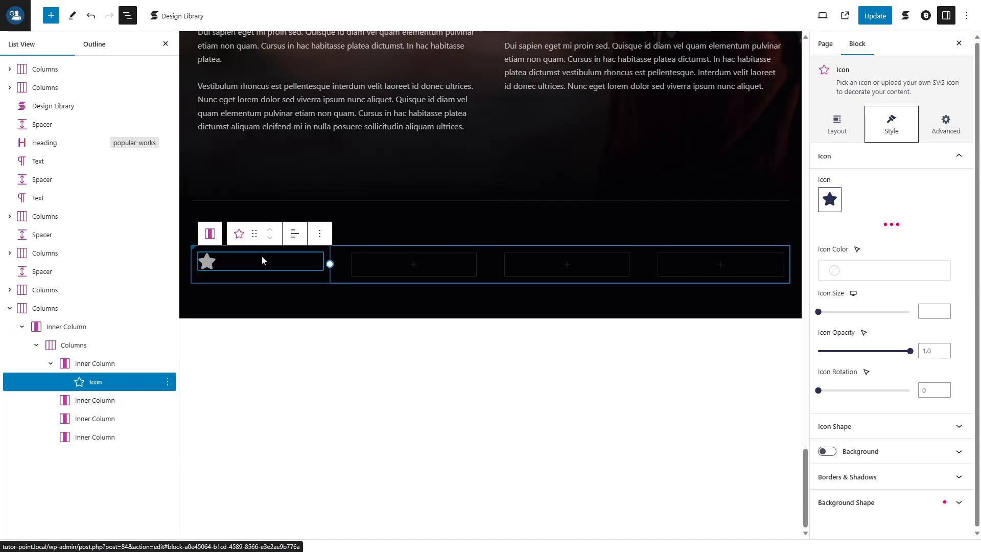
pyautogui.press('Return')
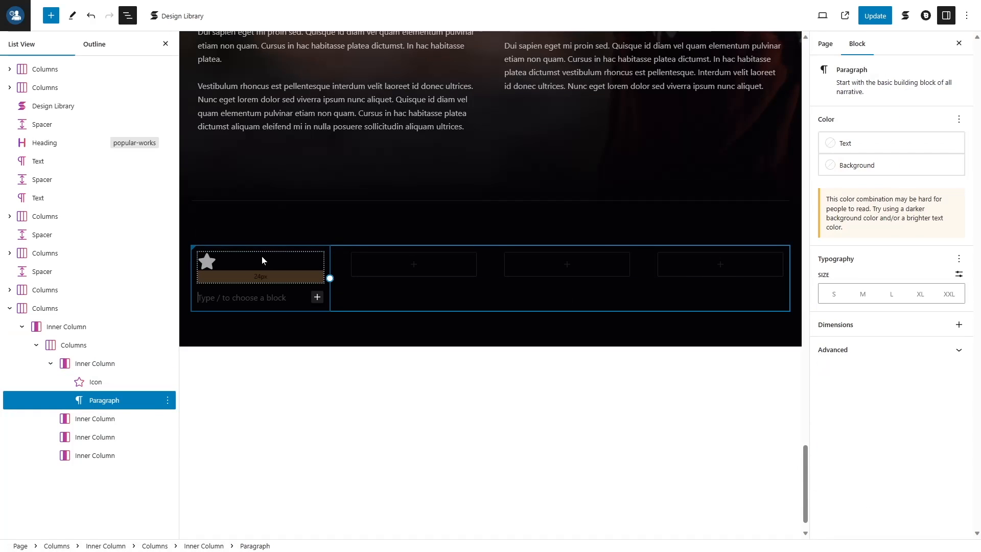
# Replace the empty paragraph below the icon in the first nested column with a Count Up block
pyautogui.click(317, 297)
pyautogui.write('xou')
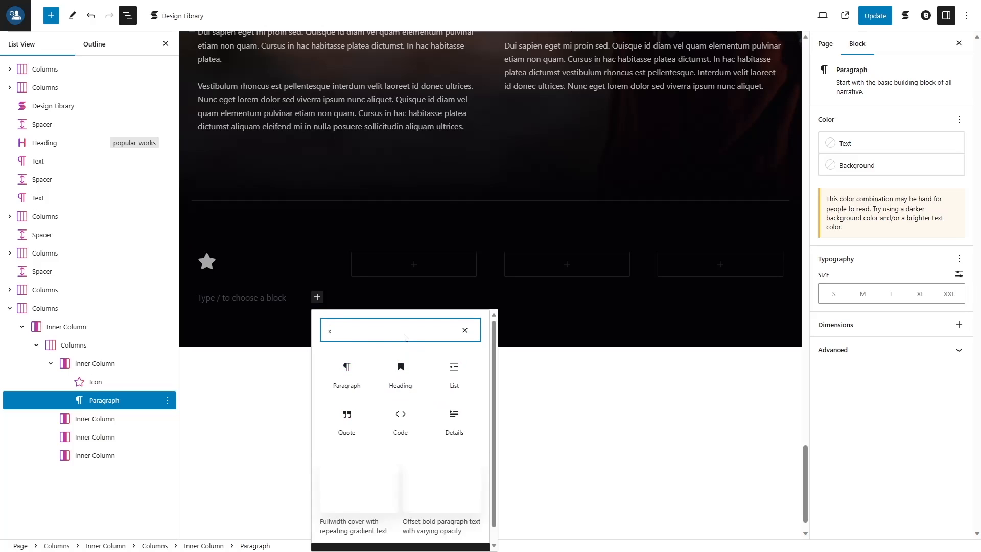
pyautogui.press('BackSpace')
pyautogui.press('BackSpace')
pyautogui.press('BackSpace')
pyautogui.write('count')
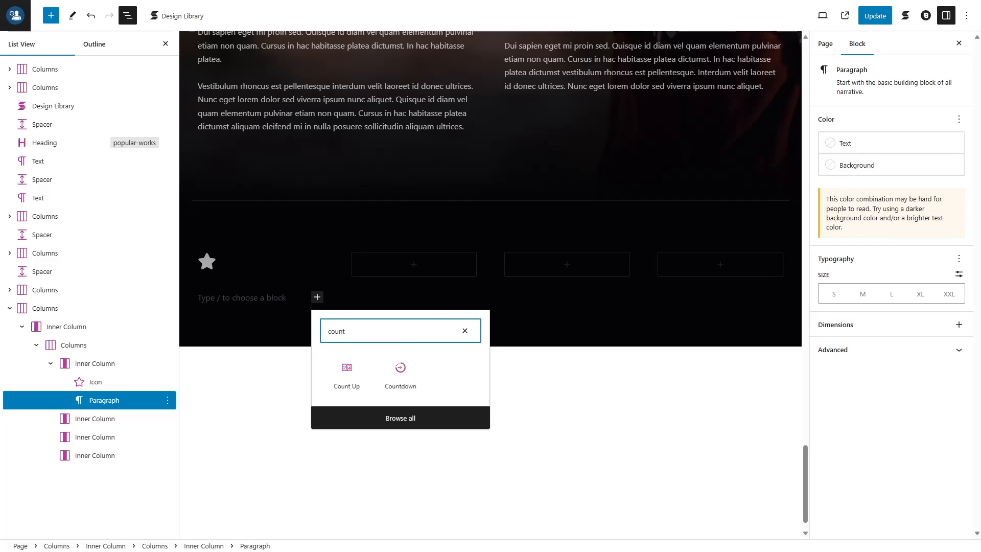
pyautogui.click(347, 376)
# Insert a Text block below the Count Up block in the first nested column
pyautogui.click(306, 327)
pyautogui.click(317, 324)
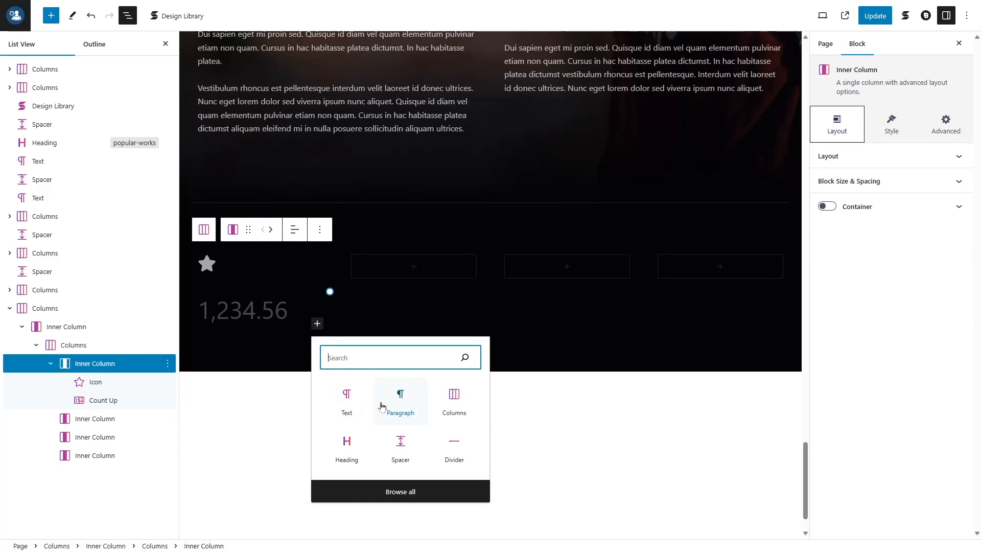
pyautogui.click(359, 414)
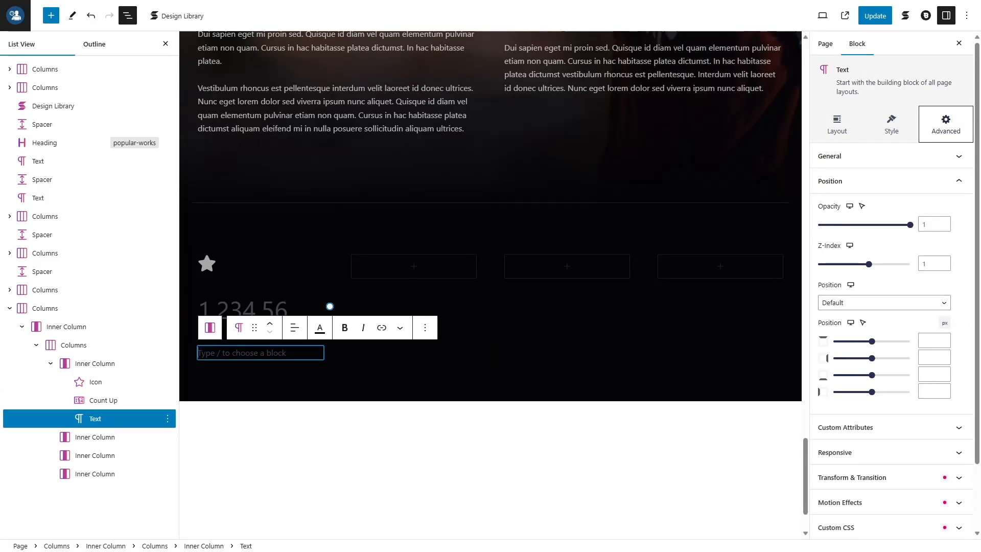
# Center the content alignment of the Icon block in the first nested column
pyautogui.click(94, 382)
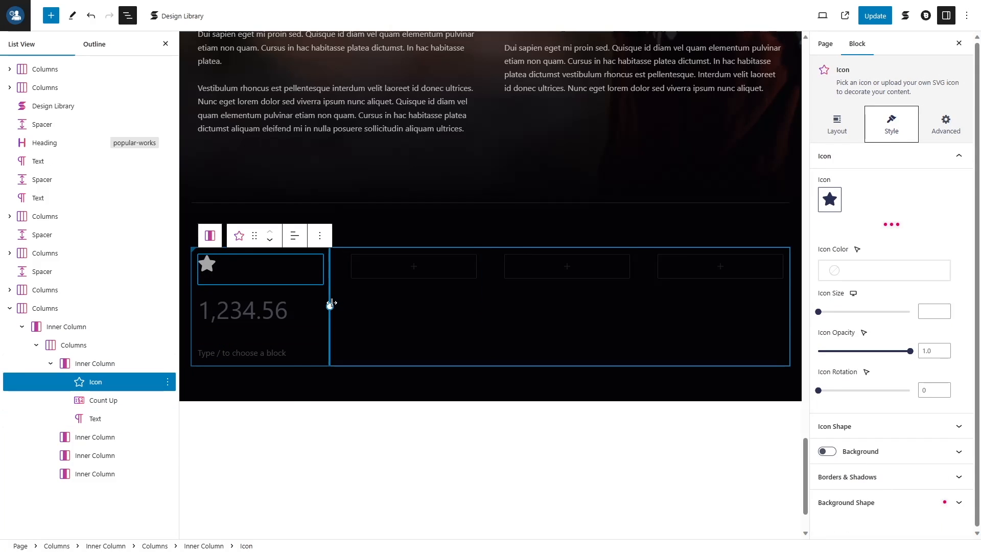
pyautogui.click(837, 125)
pyautogui.click(895, 155)
pyautogui.click(883, 158)
pyautogui.click(884, 201)
pyautogui.click(892, 160)
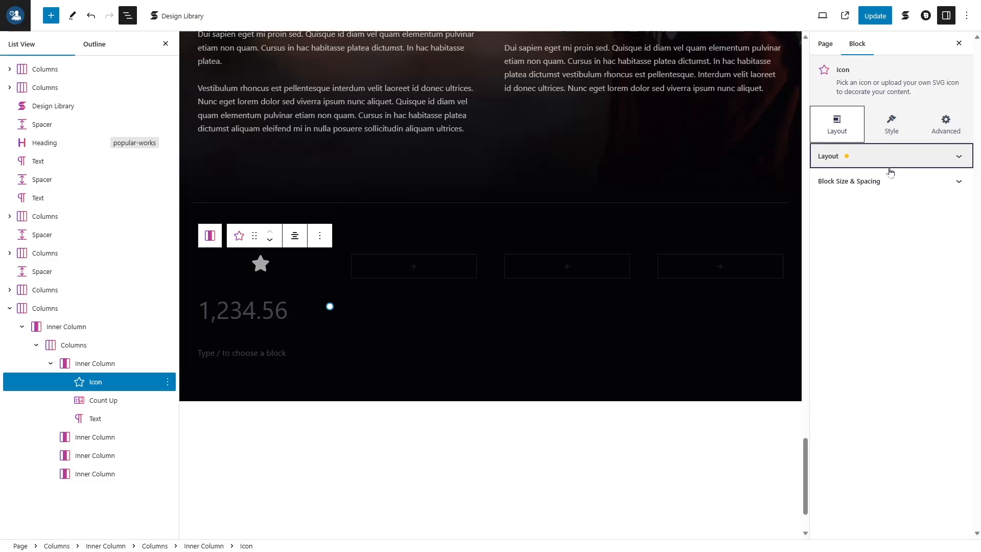
# Set the Icon block's bottom margin to 20 px
pyautogui.click(869, 182)
pyautogui.click(934, 421)
pyautogui.write('20')
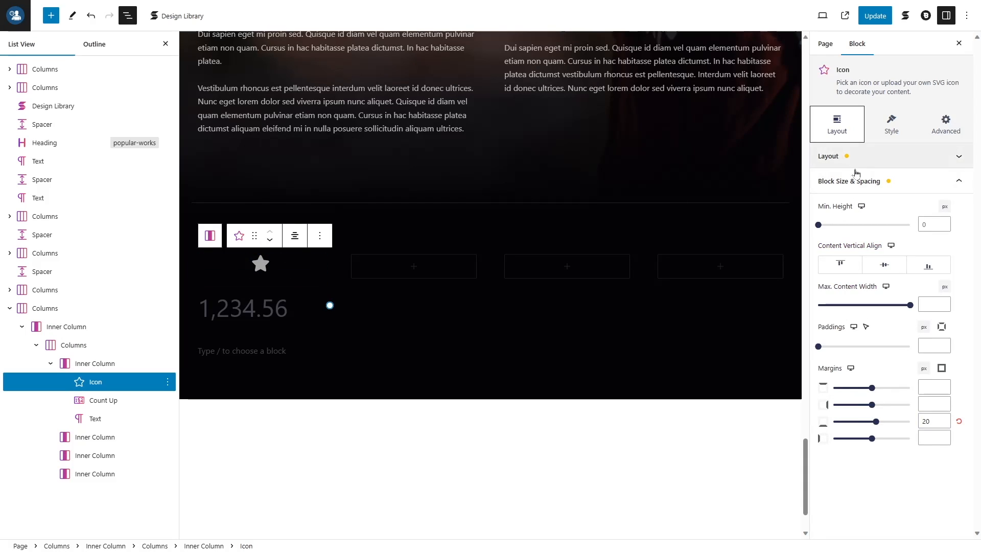
pyautogui.click(889, 181)
# Replace the star in the Icon block with the voicemail icon from the icon library
pyautogui.click(894, 123)
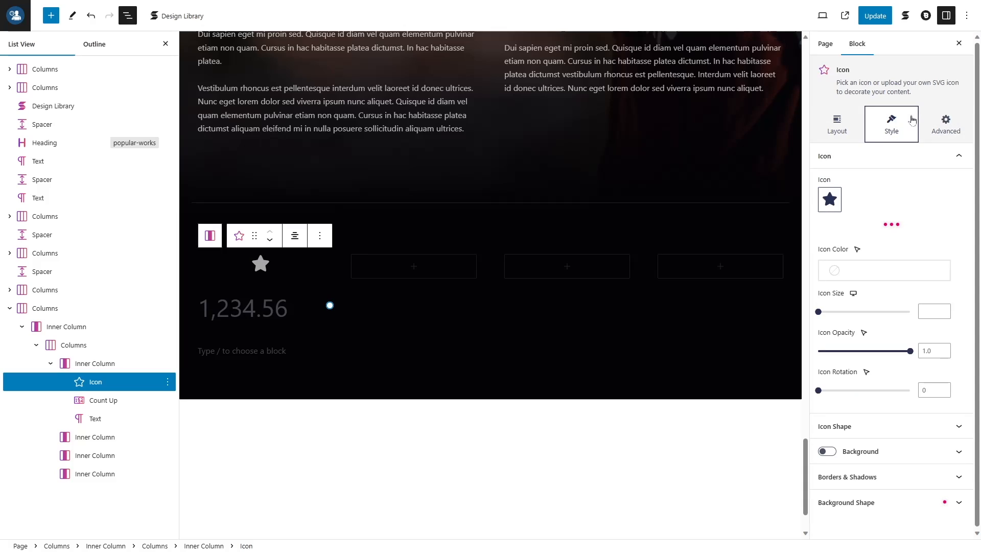
pyautogui.click(830, 199)
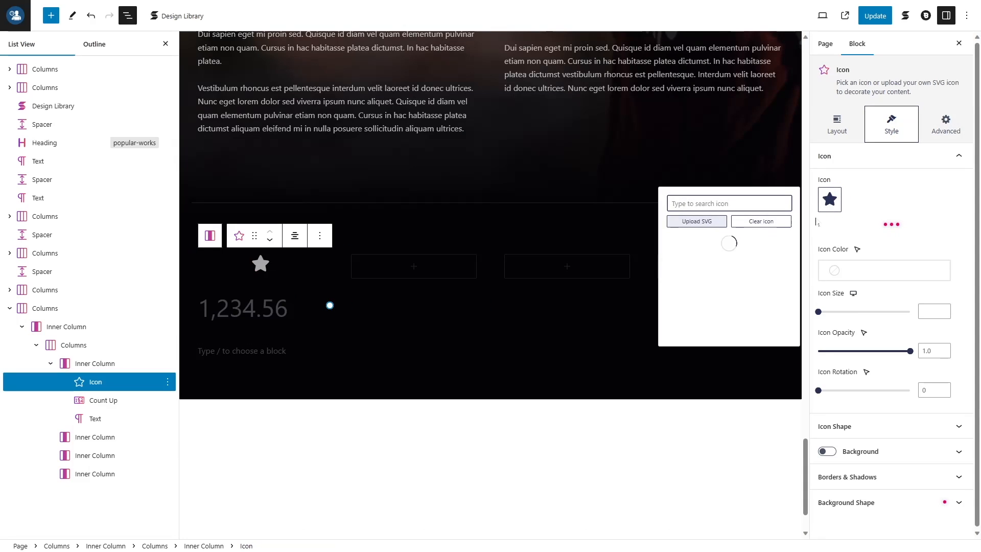
pyautogui.click(717, 295)
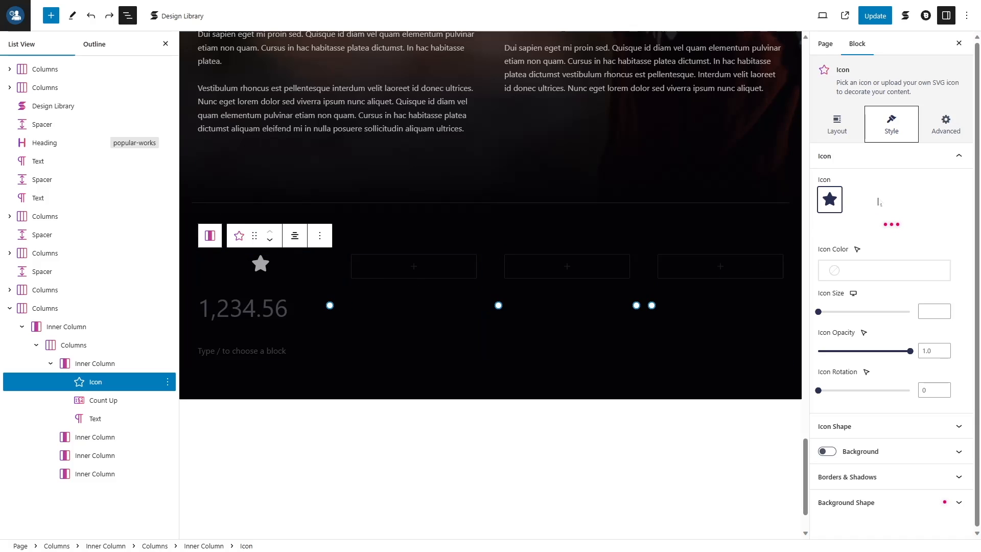
pyautogui.click(830, 199)
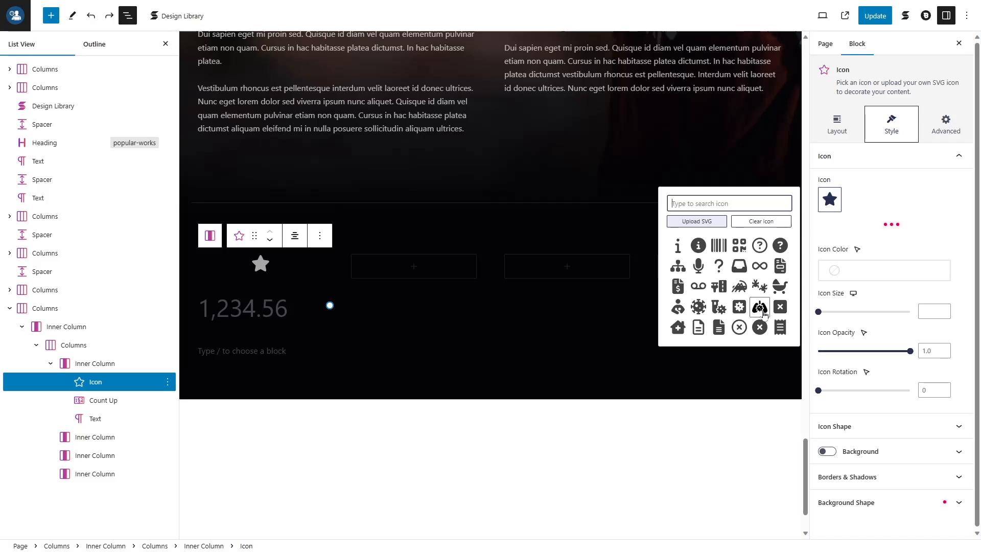
pyautogui.click(697, 286)
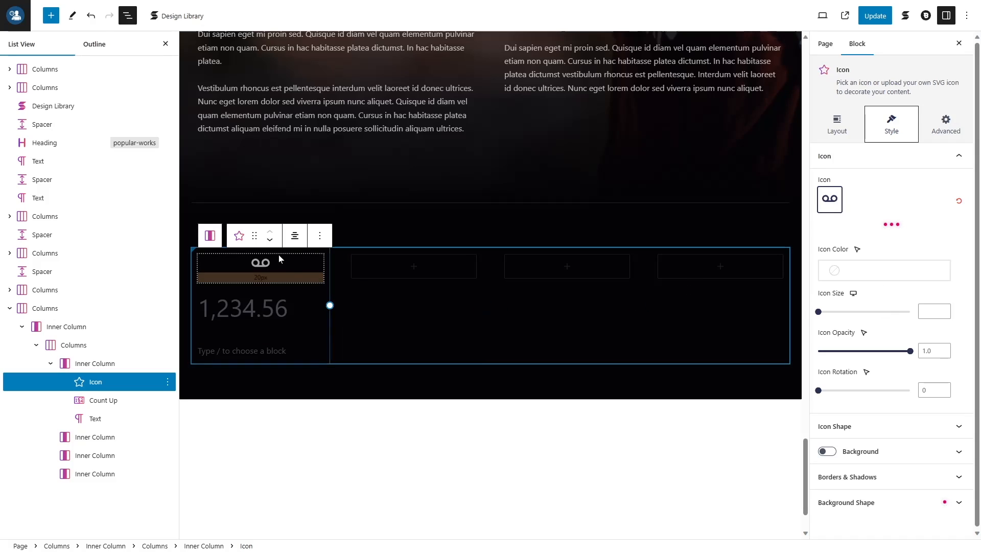
# Set the icon size to 30 and the icon color to the orange theme color, Palette Color 1
pyautogui.click(934, 312)
pyautogui.write('30')
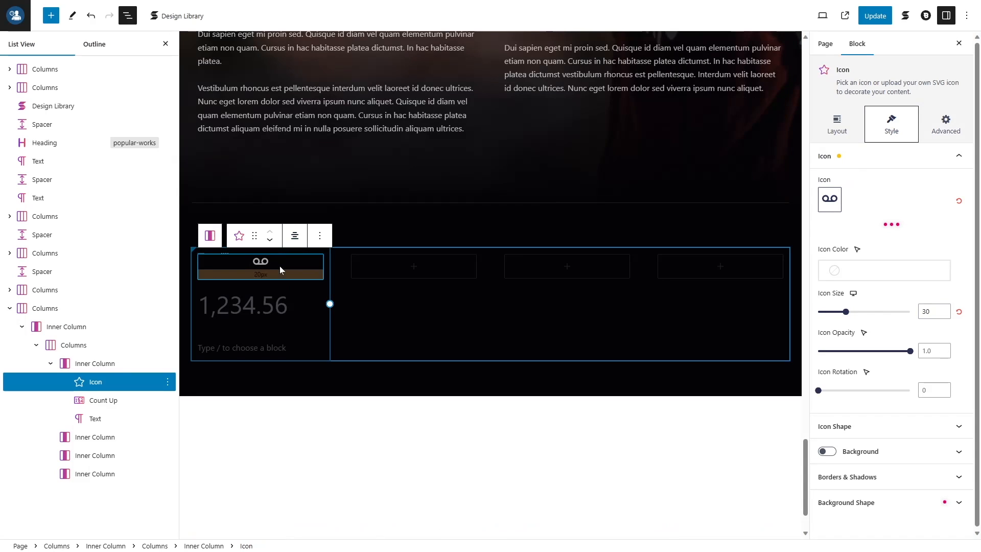
pyautogui.click(881, 272)
pyautogui.click(672, 462)
pyautogui.click(541, 5)
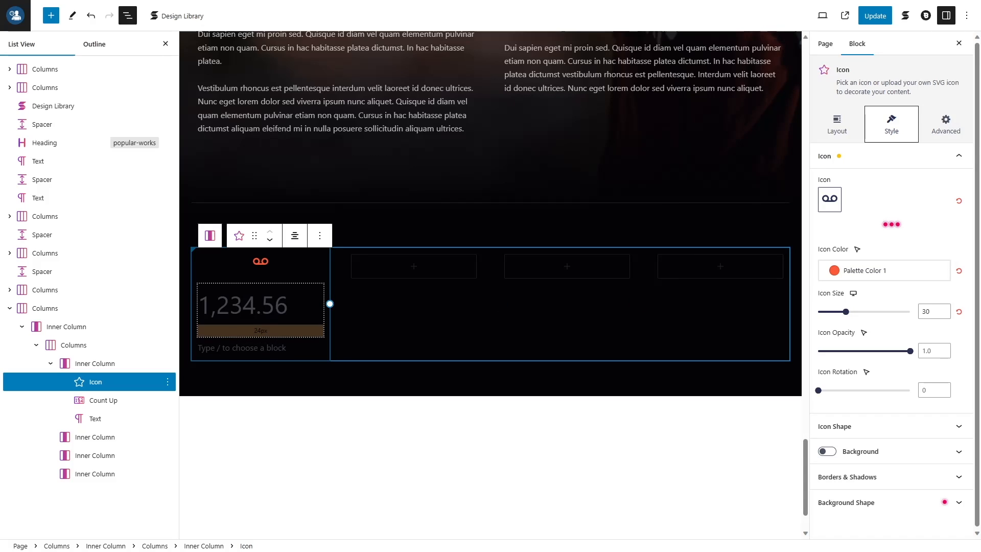
# Replace the placeholder number in the Count Up block with 58,790
pyautogui.click(243, 306)
pyautogui.write('58790')
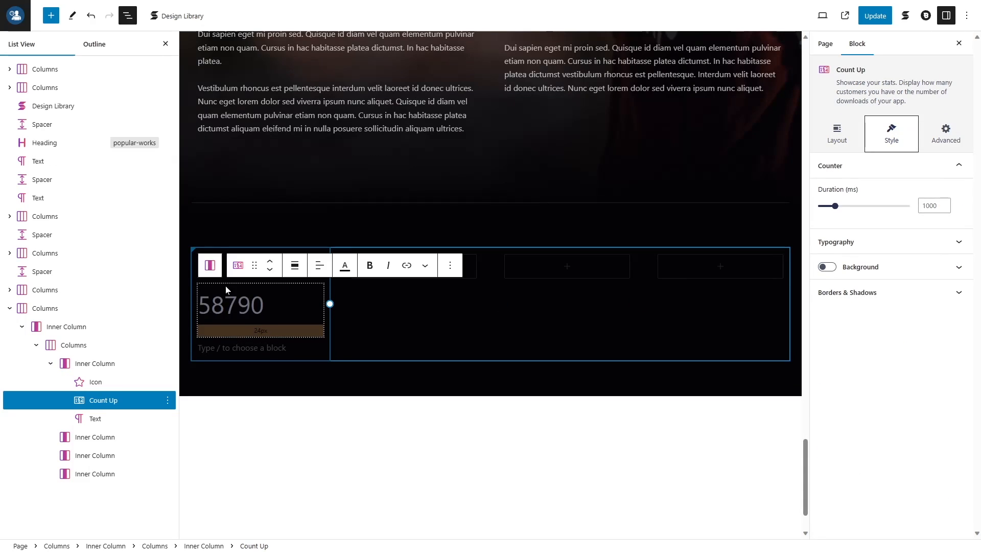
pyautogui.write(',')
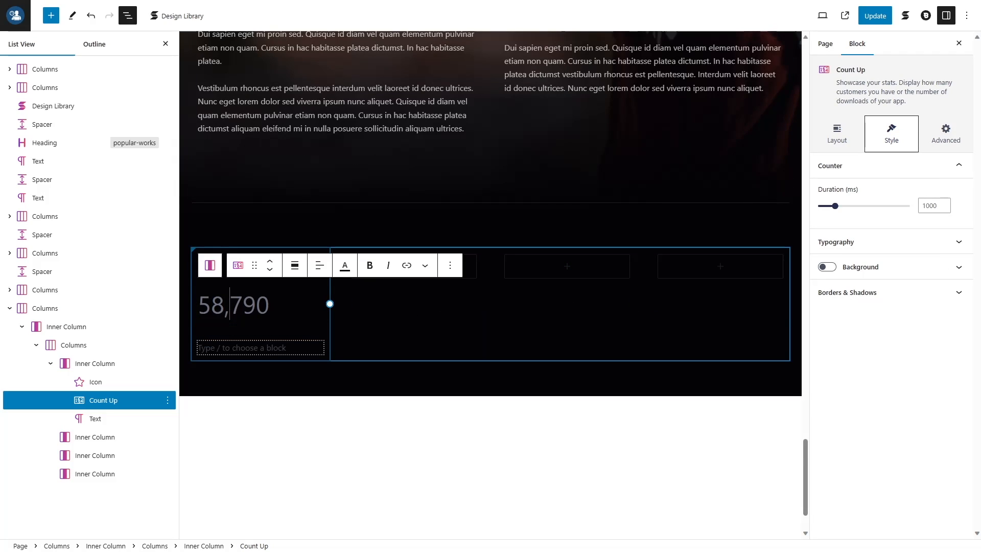
# Center the Count Up block's content and set its bottom margin to 15 px
pyautogui.click(856, 134)
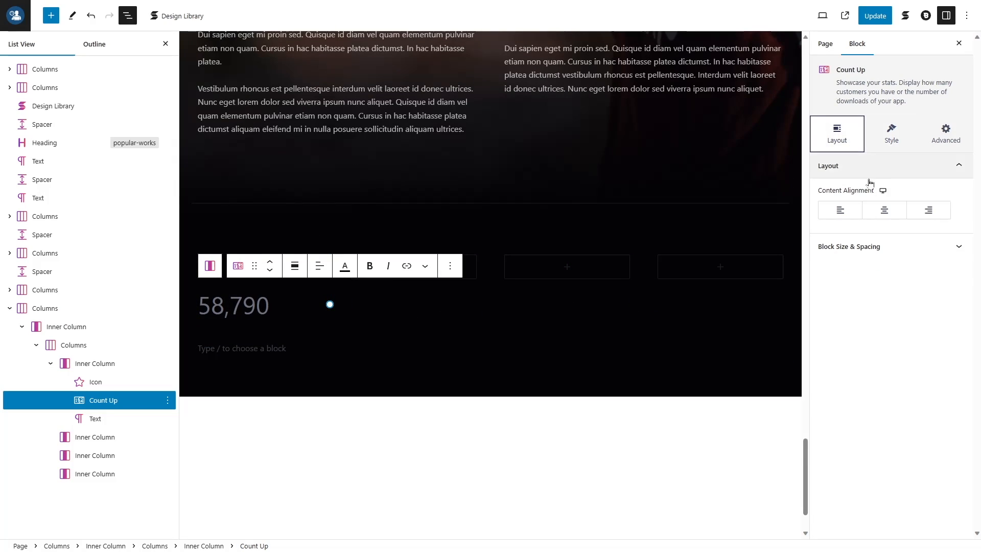
pyautogui.click(885, 214)
pyautogui.click(887, 246)
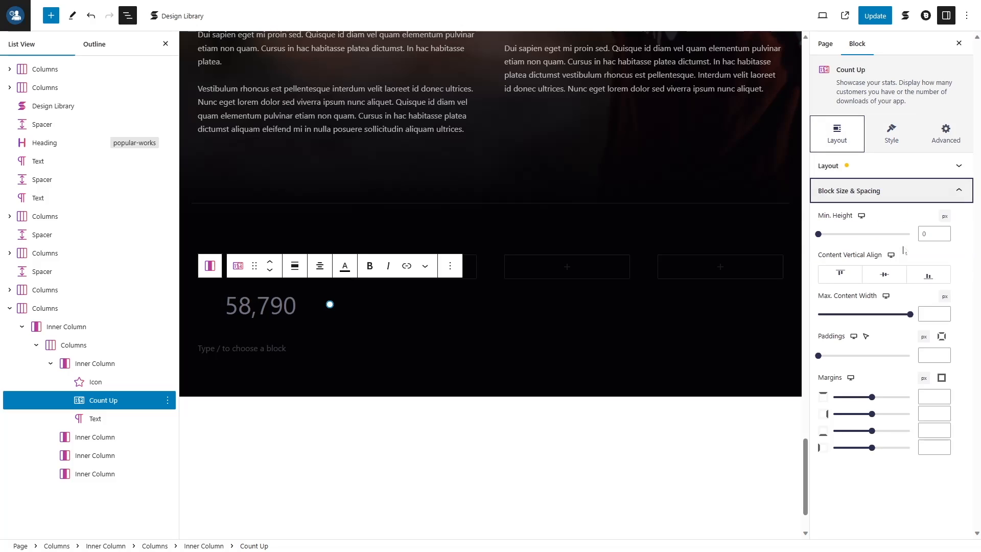
pyautogui.click(934, 430)
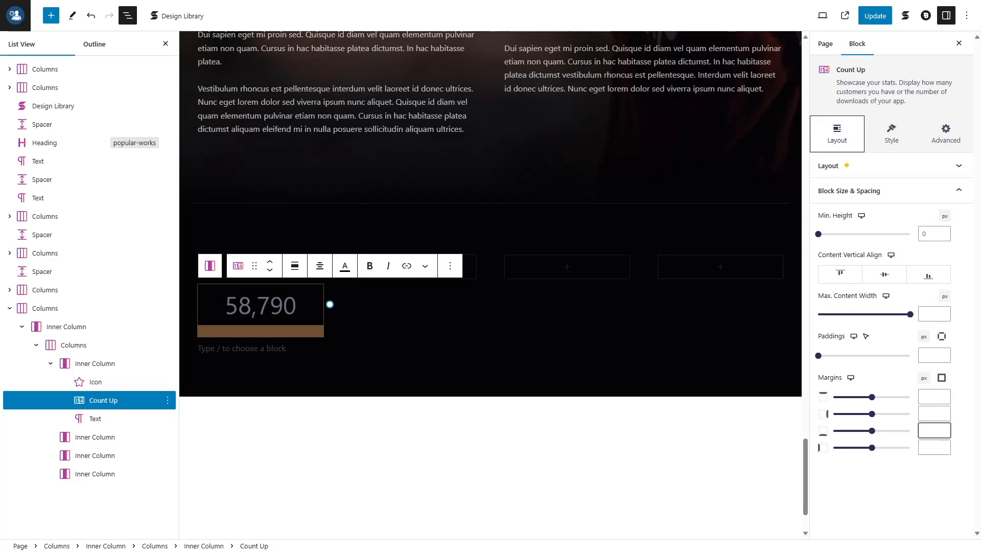
pyautogui.write('15')
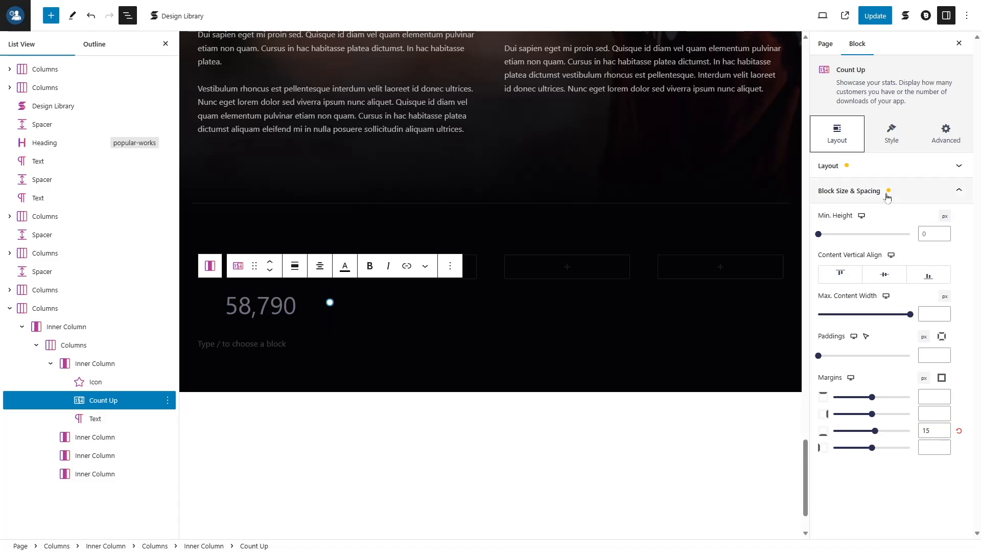
pyautogui.click(892, 192)
# Examine the Count Up block's counter duration setting
pyautogui.click(892, 133)
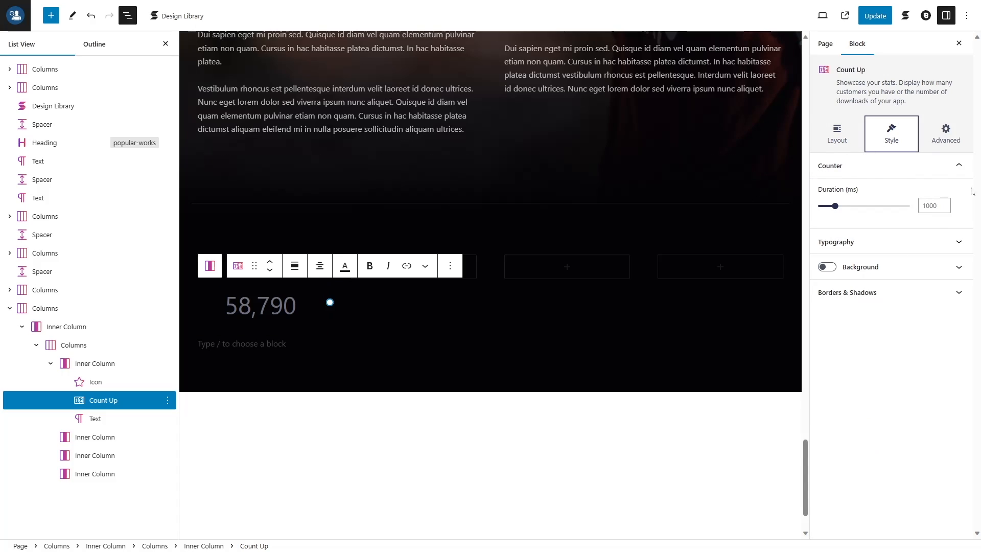
pyautogui.click(904, 165)
pyautogui.click(904, 198)
pyautogui.click(903, 194)
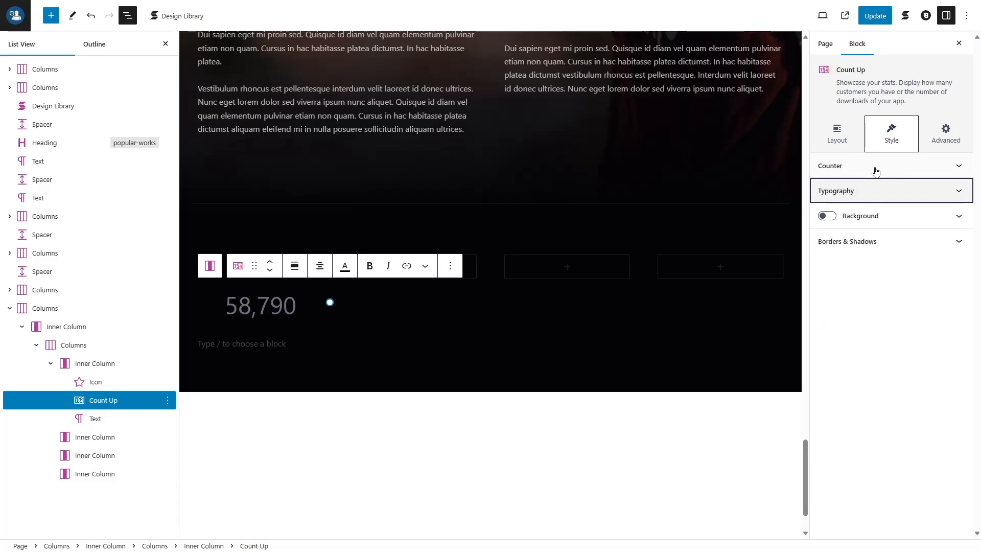
pyautogui.click(858, 167)
pyautogui.moveTo(818, 189); pyautogui.dragTo(856, 191)
pyautogui.click(864, 202)
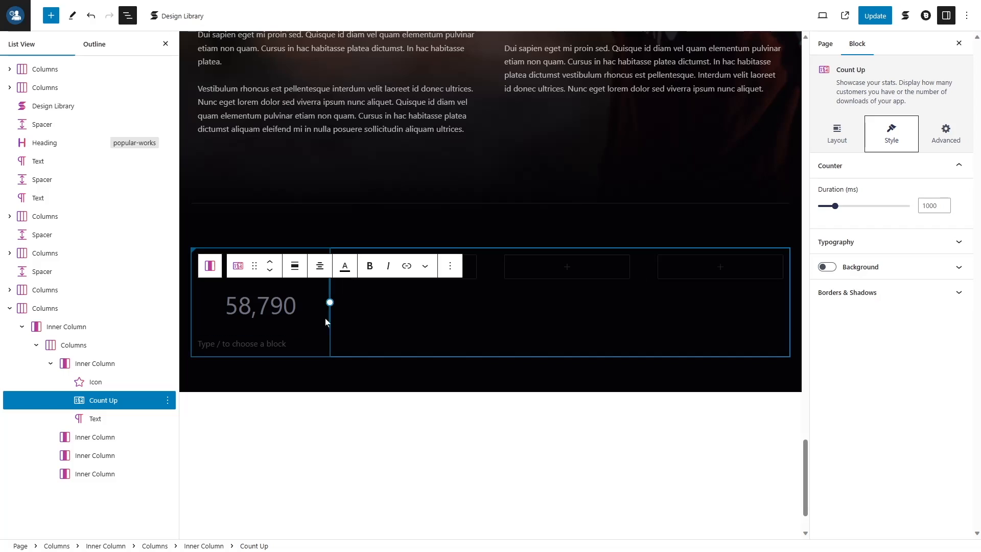
# Set the Count Up number's font weight to 800 and its size to 30 px
pyautogui.click(910, 241)
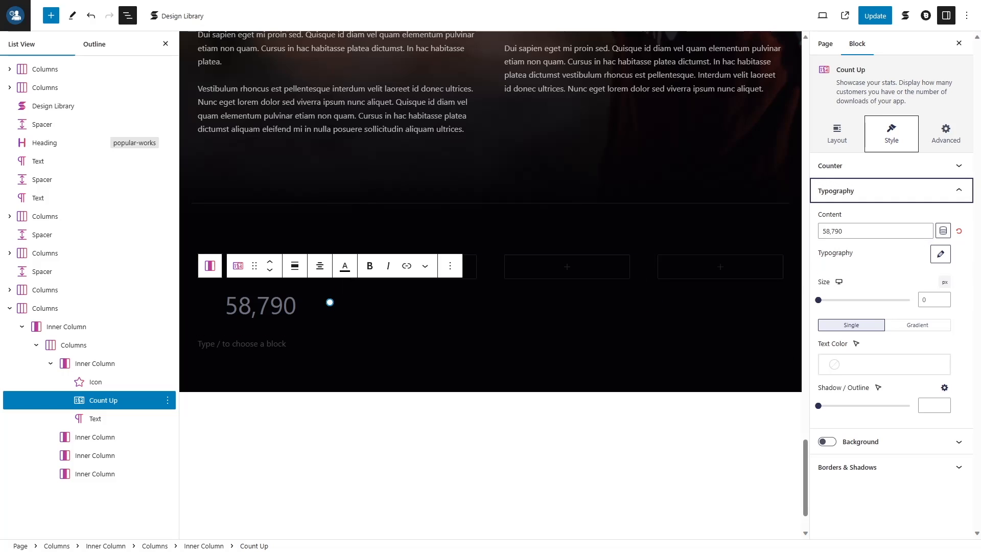
pyautogui.click(940, 255)
pyautogui.click(869, 351)
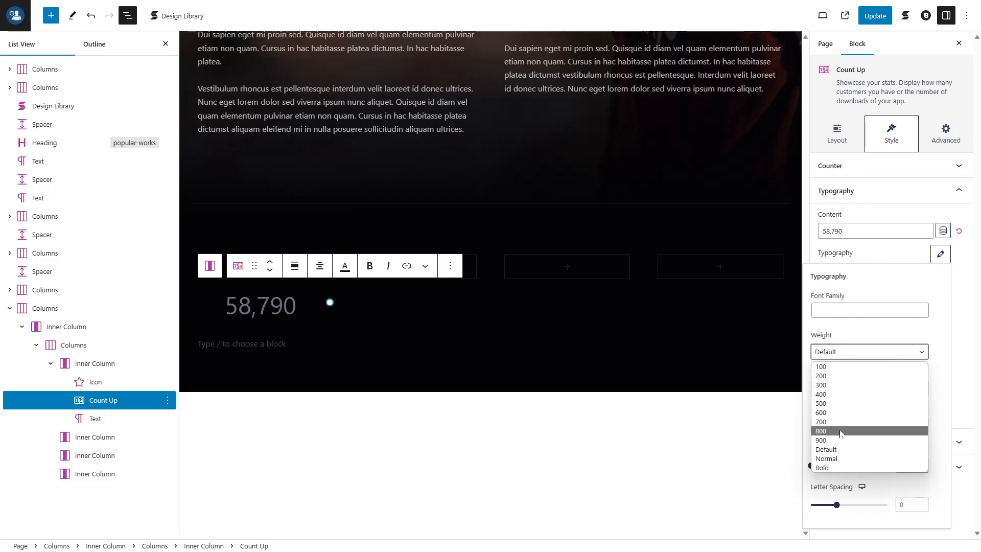
pyautogui.click(841, 432)
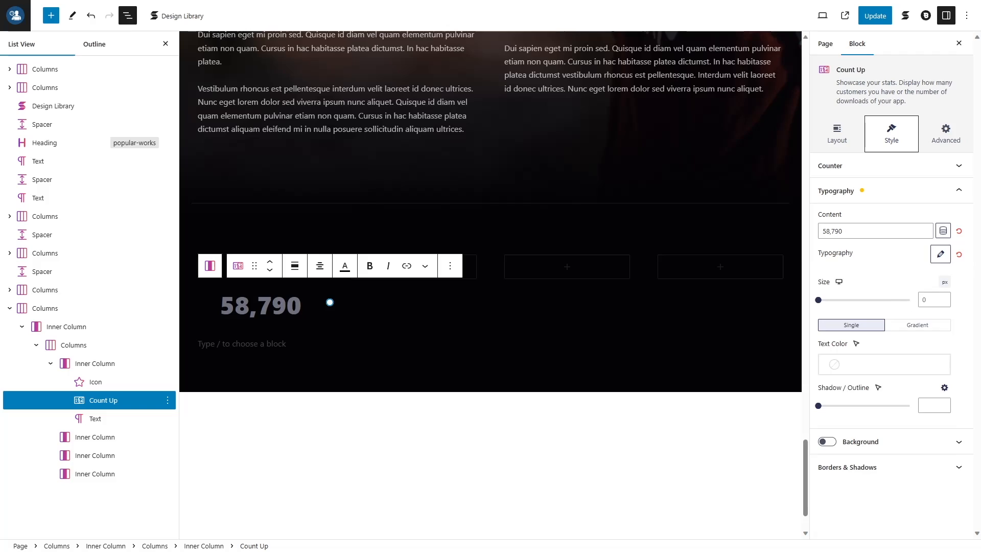
pyautogui.write('30')
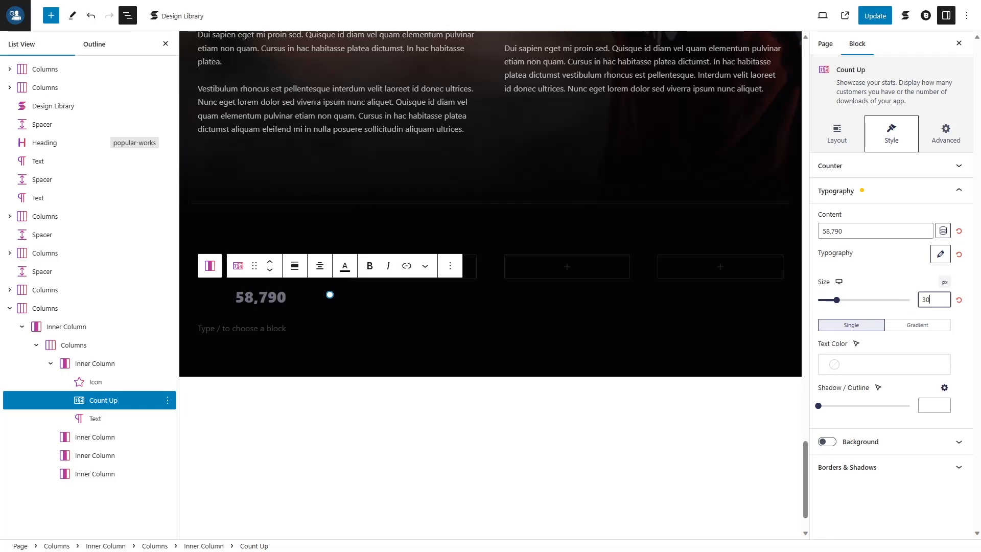
# Set the Count Up number's text color to the white theme color, Palette Color 8
pyautogui.click(876, 364)
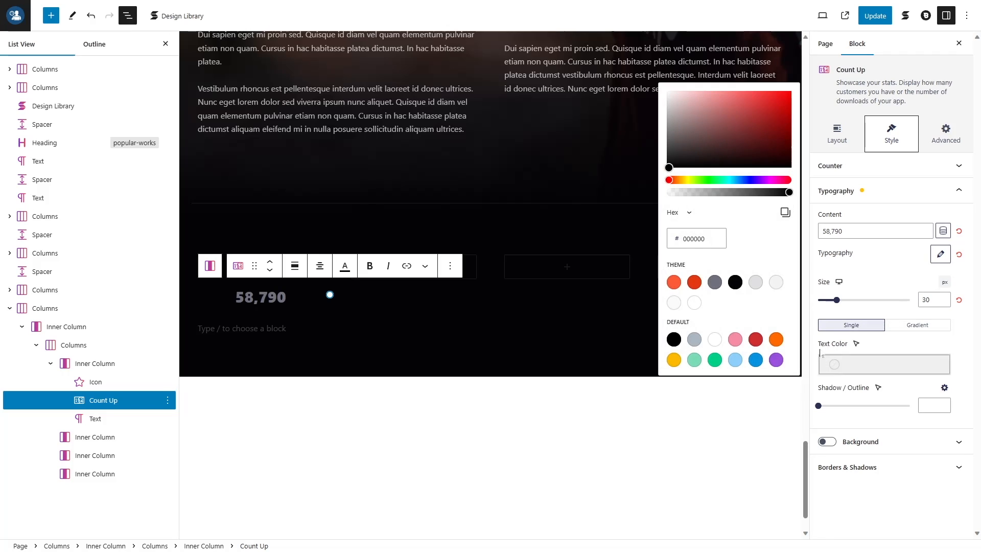
pyautogui.click(694, 303)
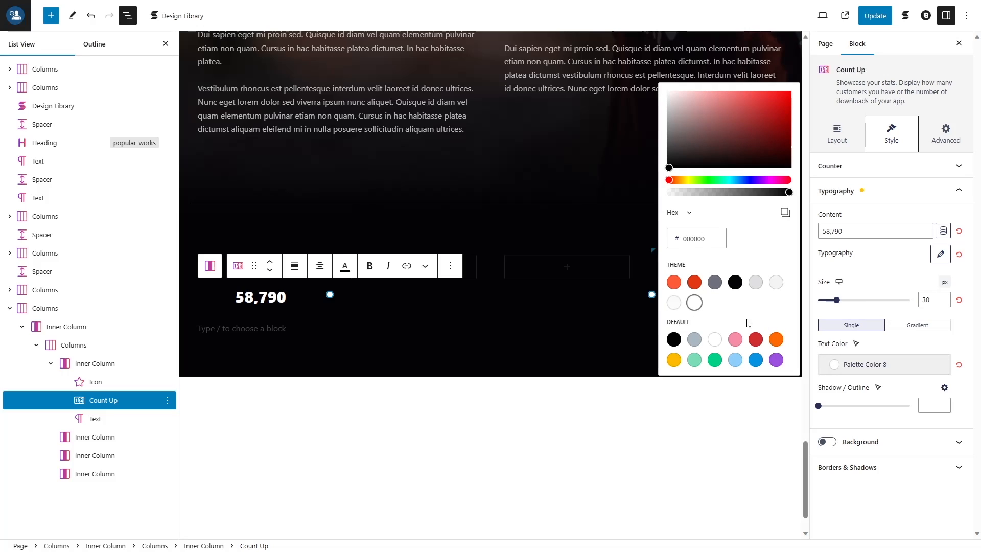
pyautogui.click(956, 344)
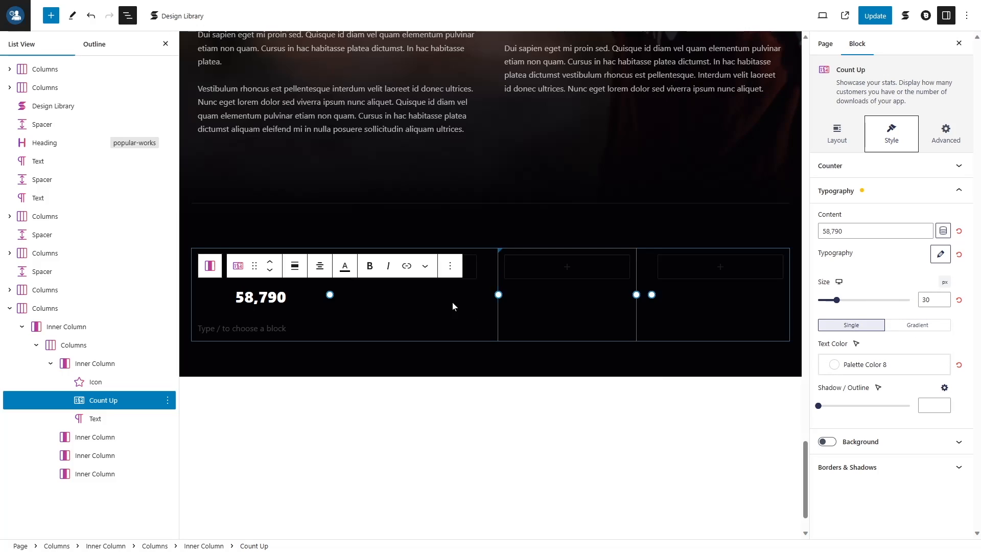
# Enter "Photos Taken" in the Text block below the counter and center its content
pyautogui.click(120, 420)
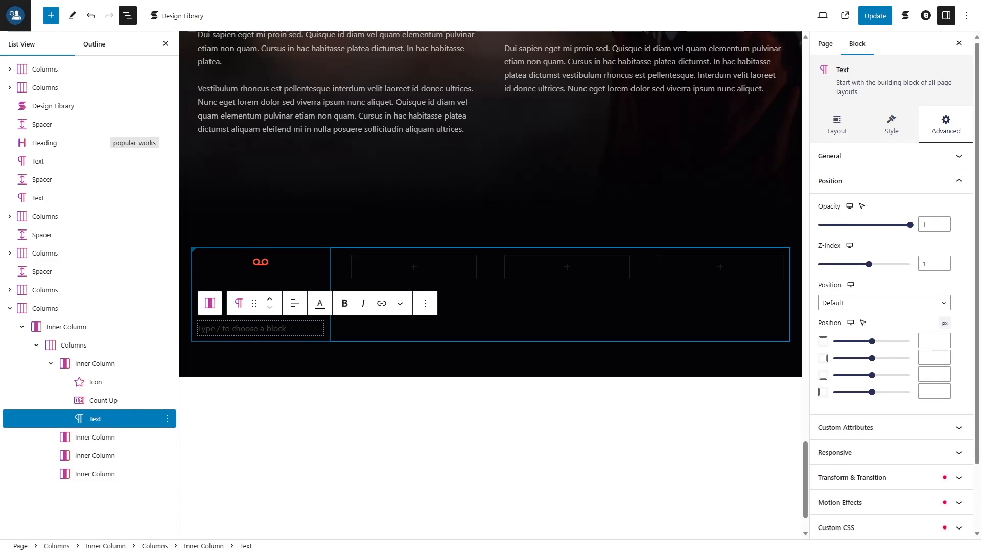
pyautogui.click(837, 124)
pyautogui.click(870, 203)
# Set the text color of the "Photos Taken" label to the white theme color
pyautogui.click(893, 125)
pyautogui.click(939, 244)
pyautogui.click(940, 246)
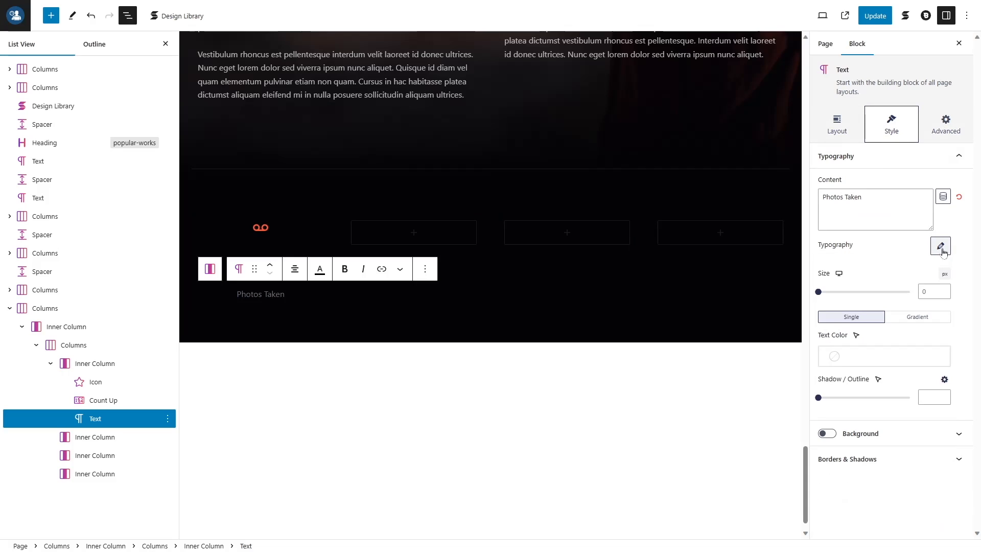
pyautogui.click(886, 352)
pyautogui.click(694, 295)
# Copy the inner column that holds the icon, the 58,790 counter and the "Photos Taken" label
pyautogui.click(296, 198)
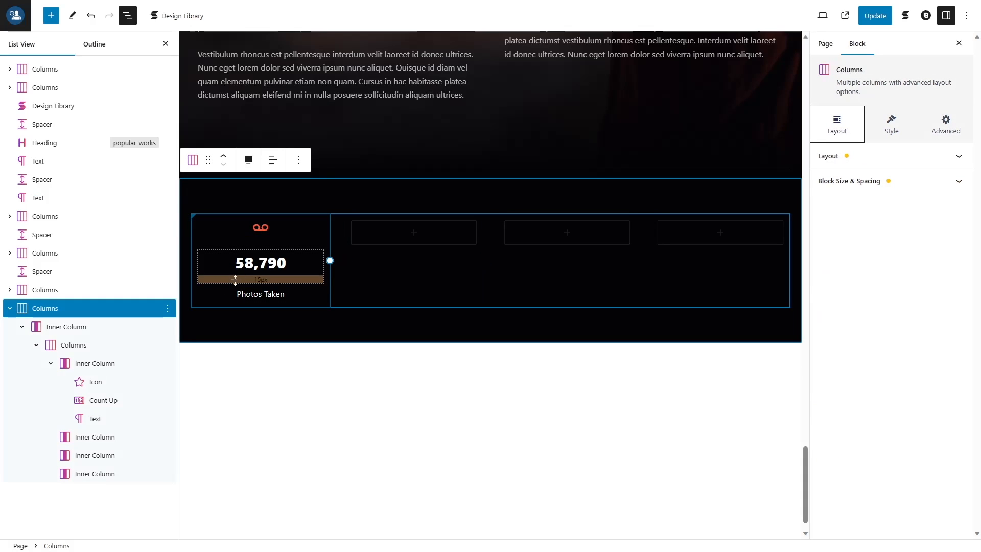
pyautogui.click(23, 327)
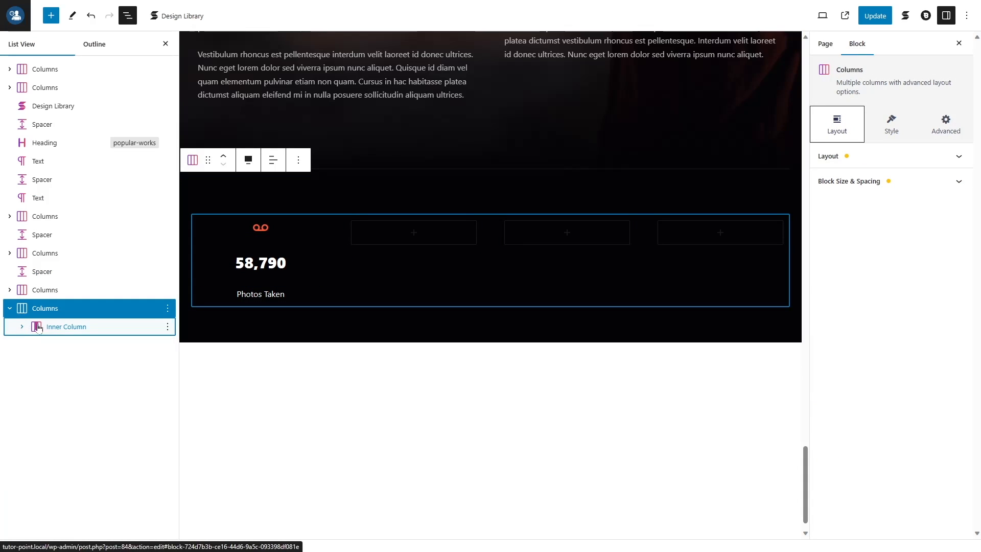
pyautogui.click(54, 332)
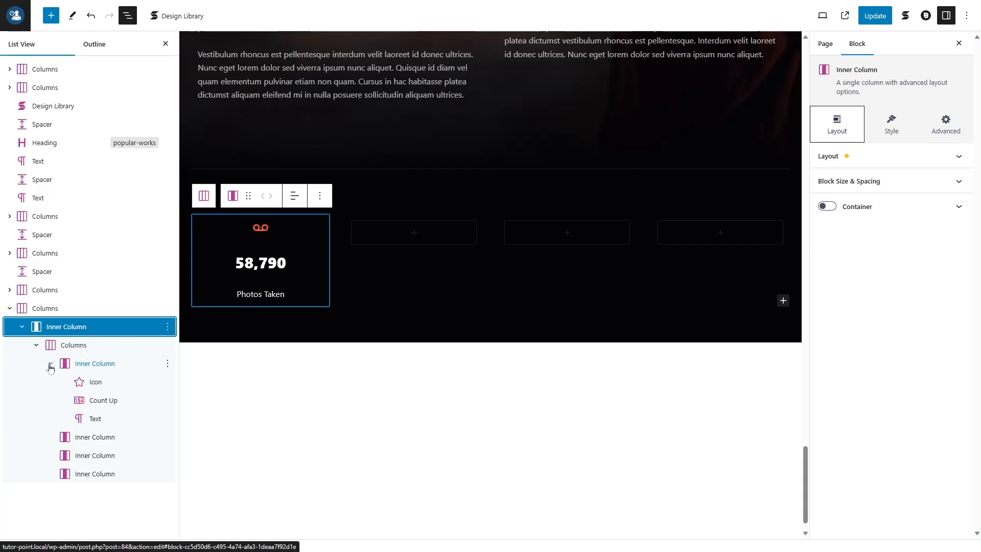
pyautogui.click(50, 363)
pyautogui.click(167, 364)
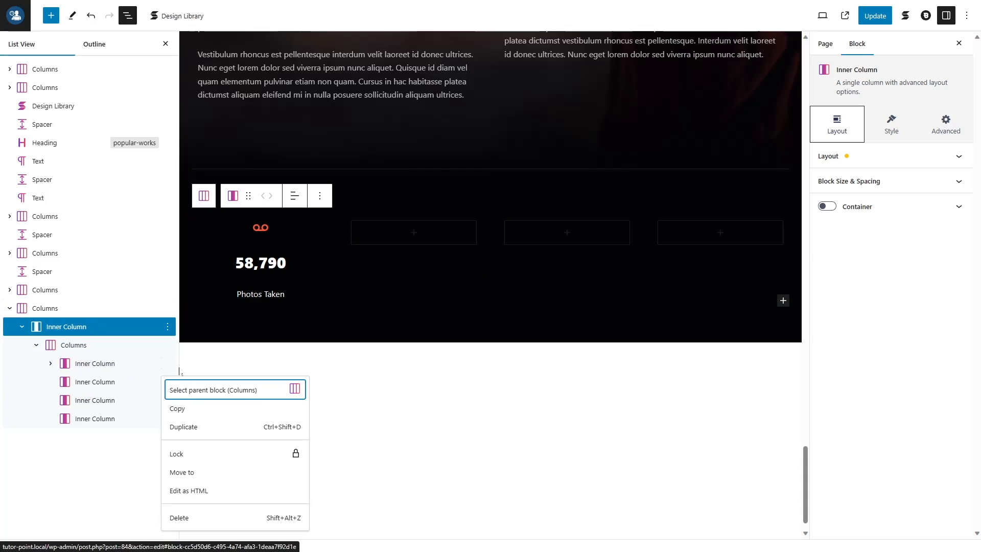
pyautogui.click(193, 409)
# Paste the copied counter column over each of the three empty inner columns
pyautogui.click(407, 264)
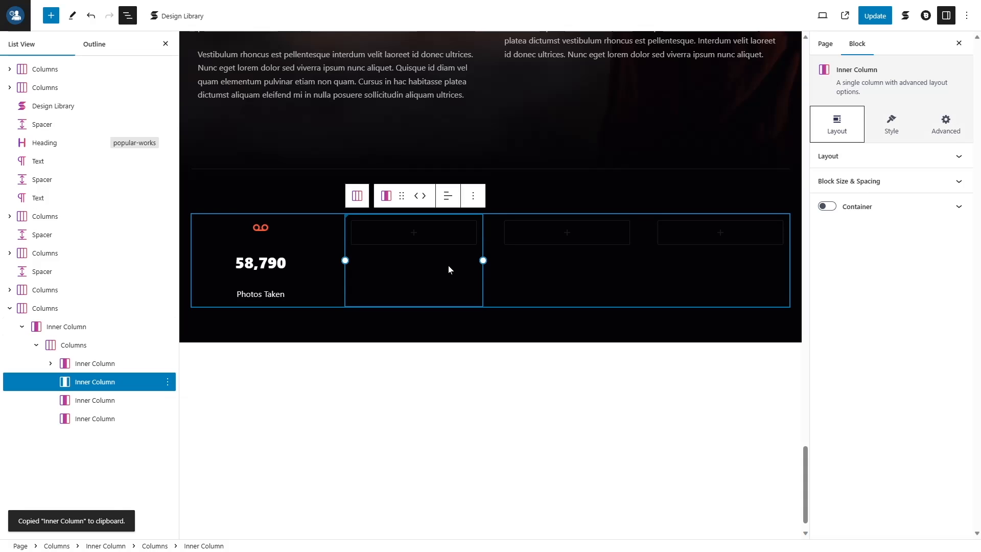
pyautogui.hotkey('ctrl', 'v')
pyautogui.click(567, 271)
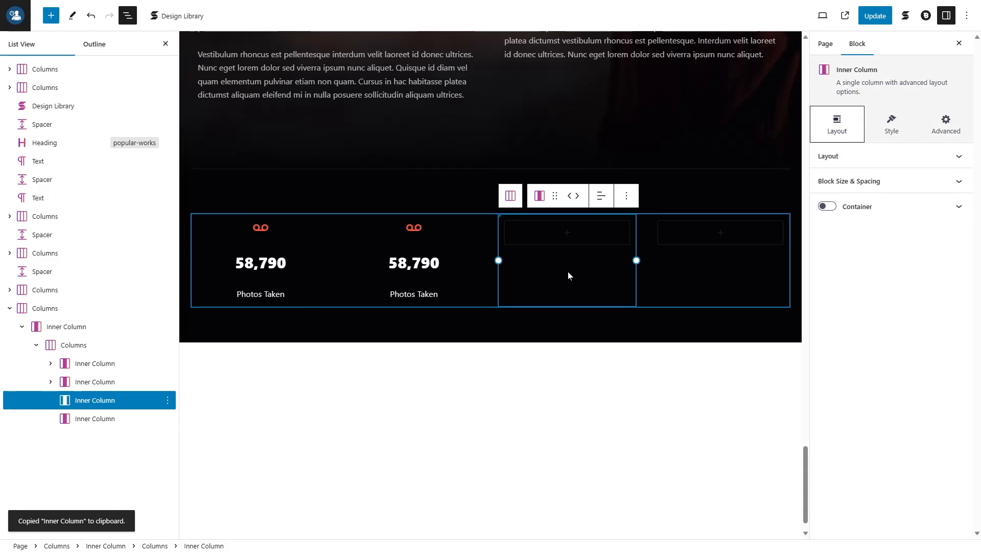
pyautogui.hotkey('ctrl', 'v')
pyautogui.click(701, 282)
pyautogui.hotkey('ctrl', 'v')
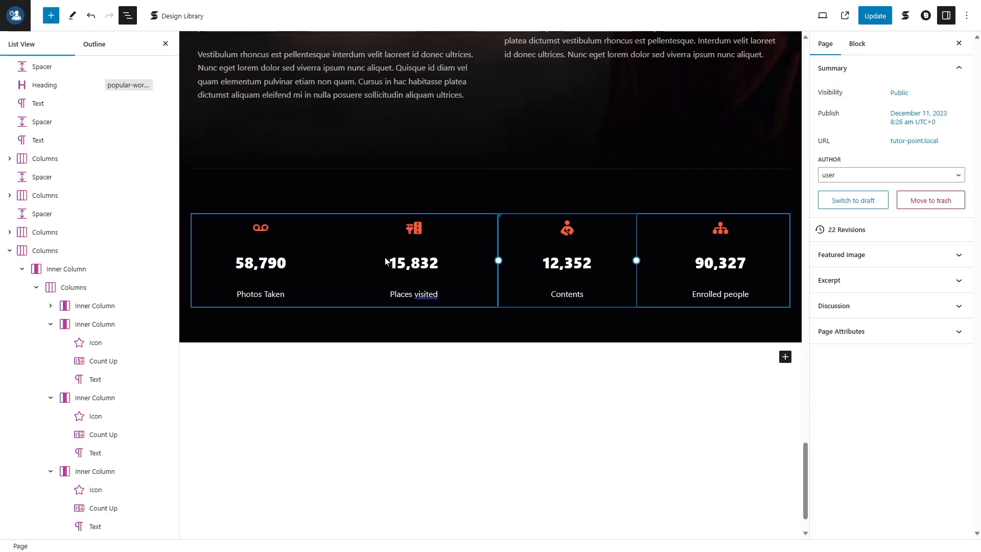
# Examine the reference site below its counters: the overlapping photo grid, the newsletter section and the footer
pyautogui.click(22, 269)
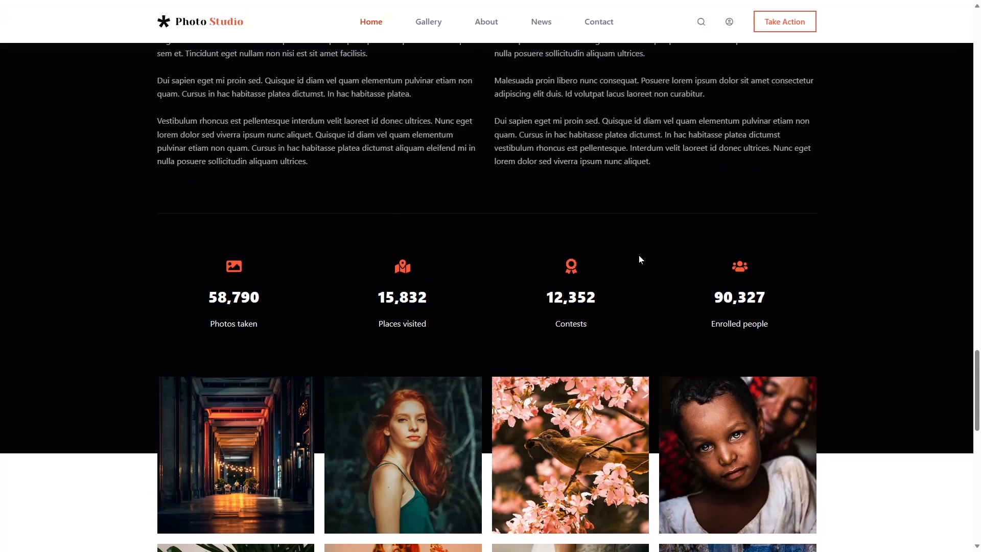
pyautogui.scroll(-3, 639, 260)
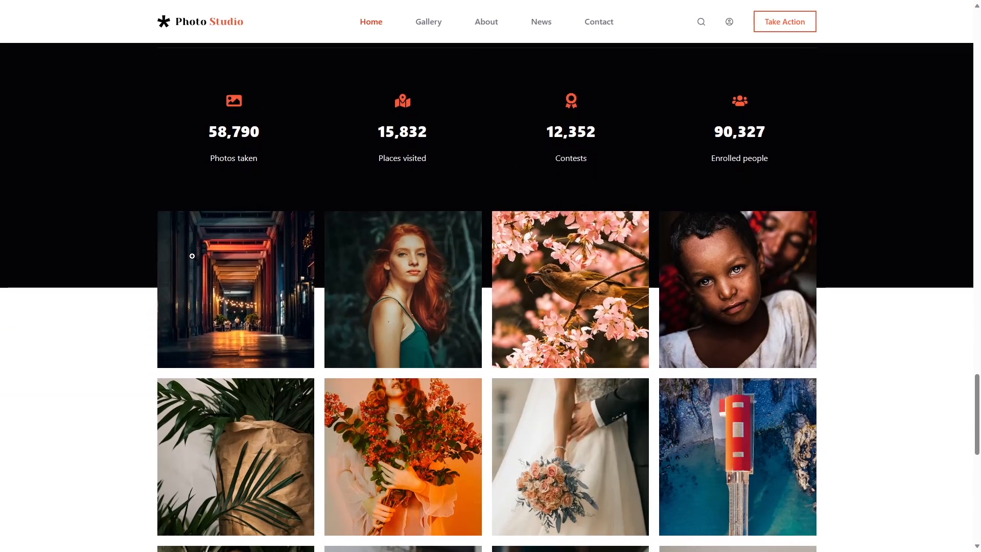
pyautogui.scroll(-6, 468, 308)
pyautogui.scroll(6, 468, 308)
pyautogui.scroll(-8, 468, 308)
pyautogui.scroll(-3, 399, 447)
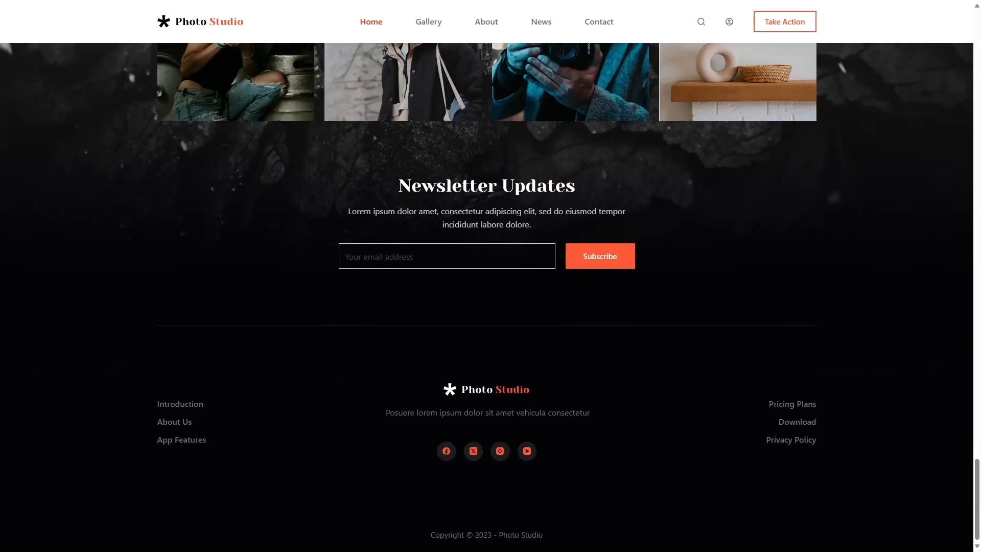
pyautogui.scroll(12, 529, 421)
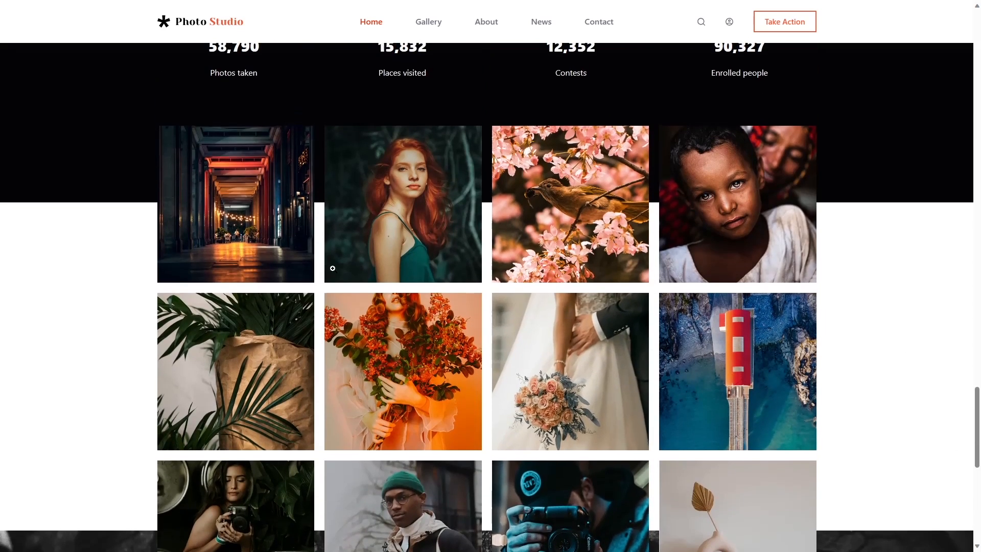
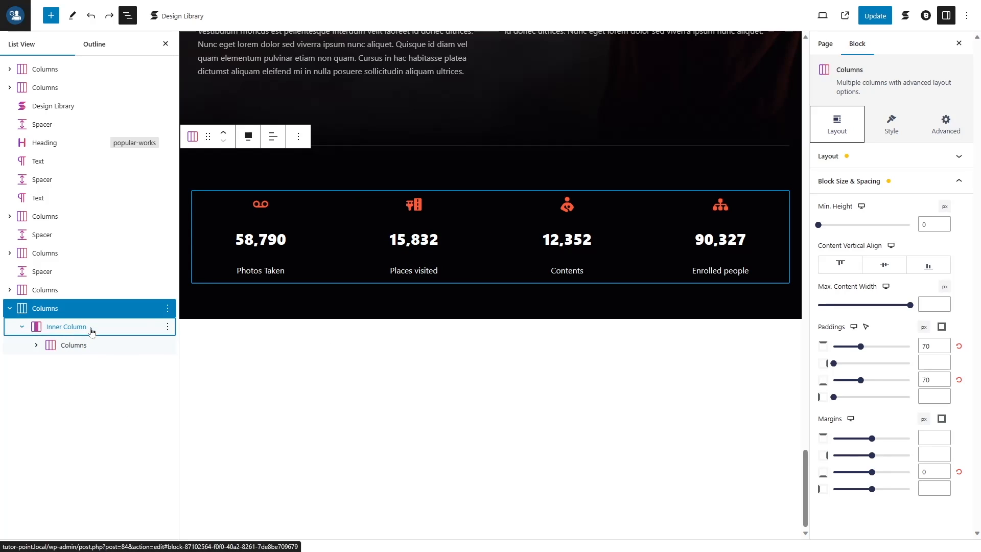
# Add a Spacer block below the four counters inside the black section and stretch it to about 171 px high
pyautogui.click(74, 332)
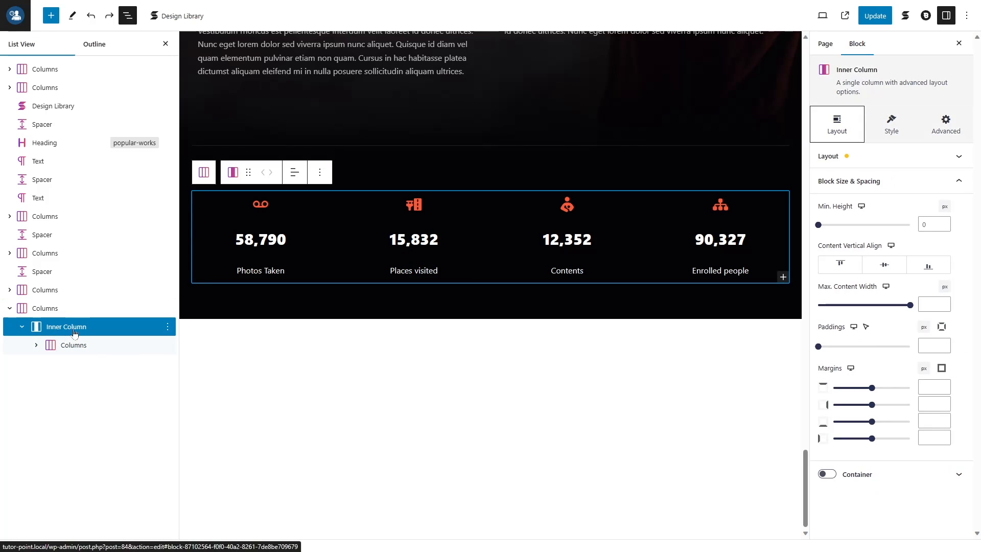
pyautogui.click(784, 278)
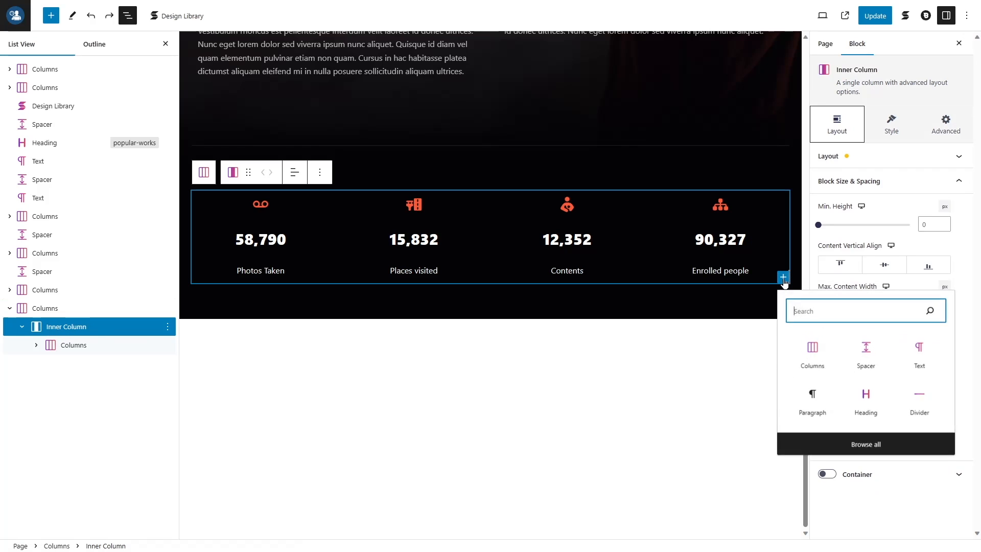
pyautogui.click(857, 365)
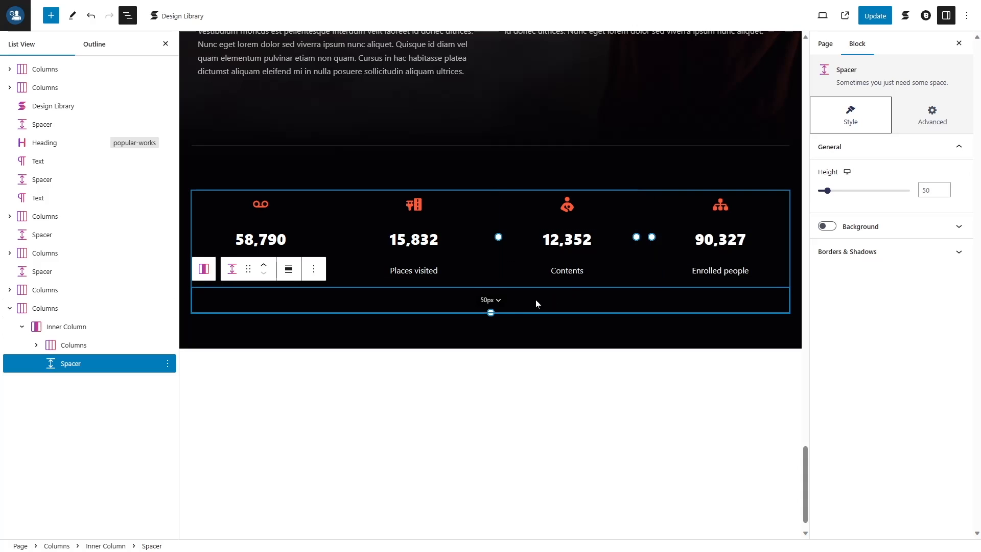
pyautogui.moveTo(488, 314); pyautogui.dragTo(488, 377)
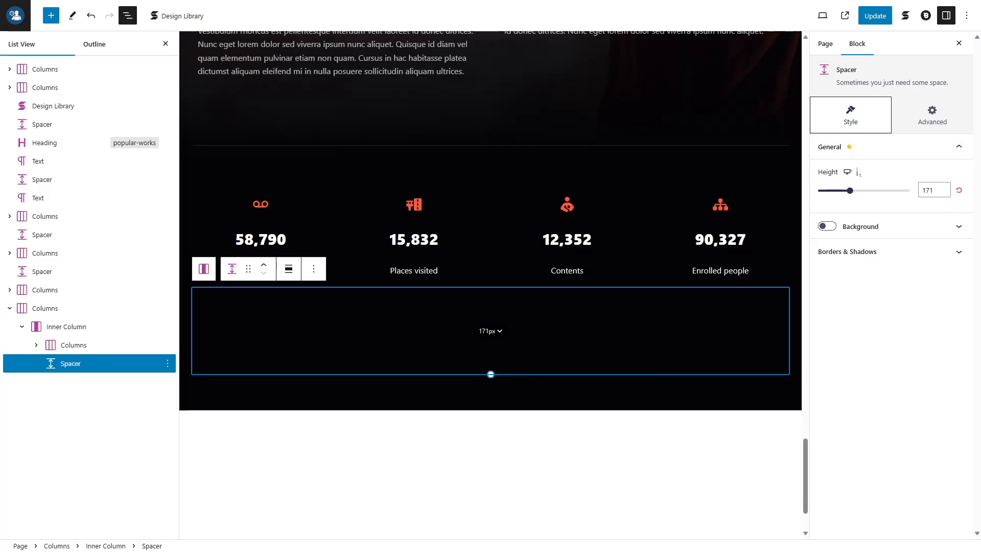
# Set the height of the Spacer below the counters to 100 px for the tablet view
pyautogui.click(848, 185)
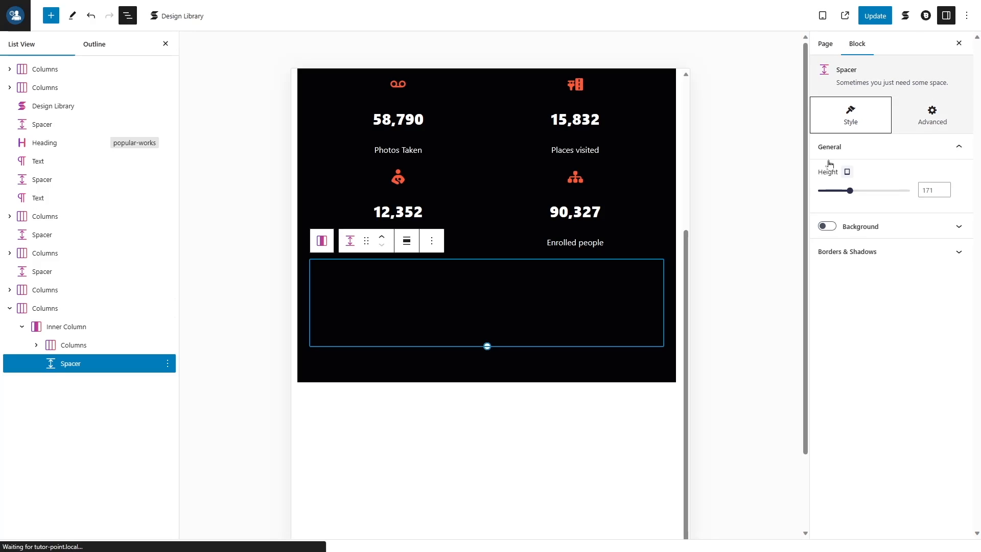
pyautogui.click(694, 400)
pyautogui.scroll(-15, 695, 400)
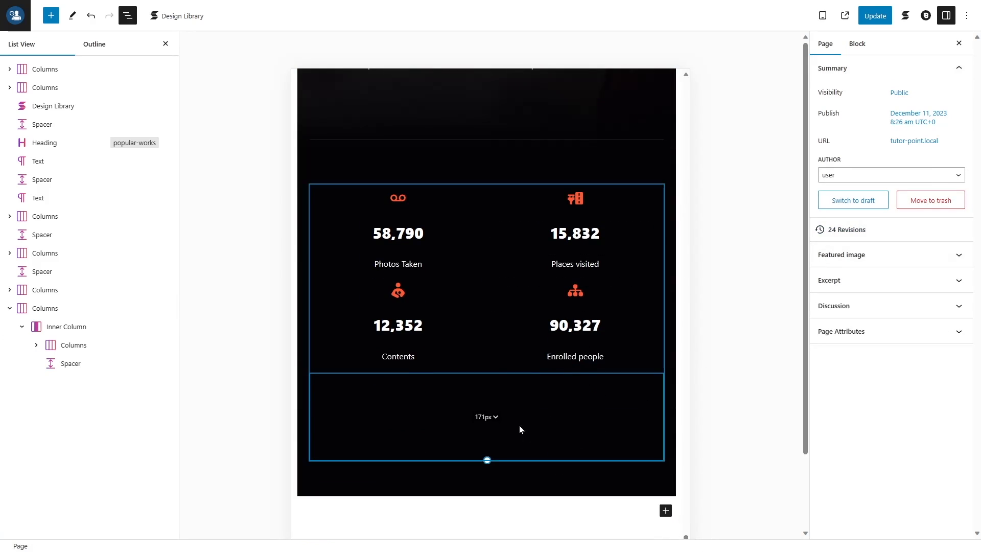
pyautogui.click(92, 363)
pyautogui.click(924, 190)
pyautogui.write('100')
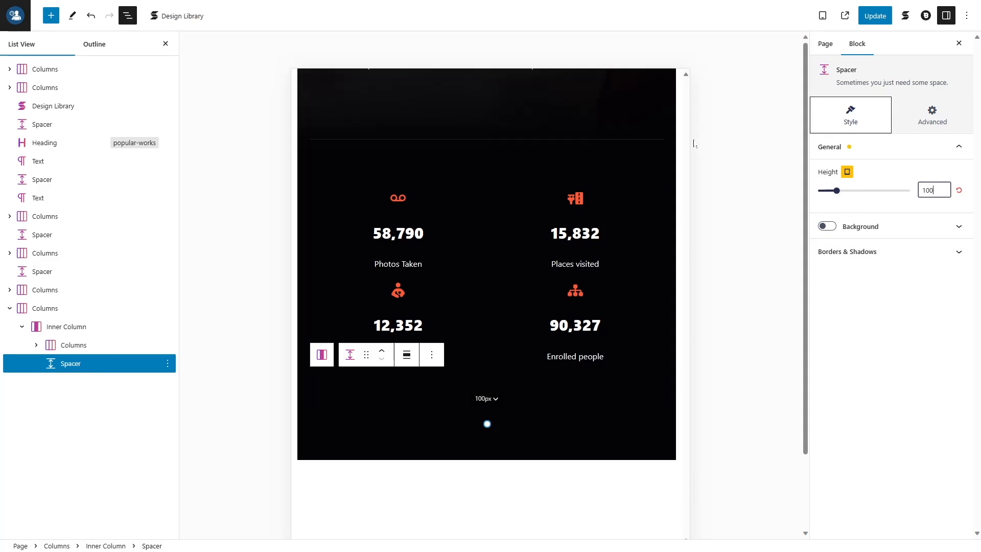
# Return to the desktop view and set the height of the Spacer below the counters to 170 px
pyautogui.click(847, 172)
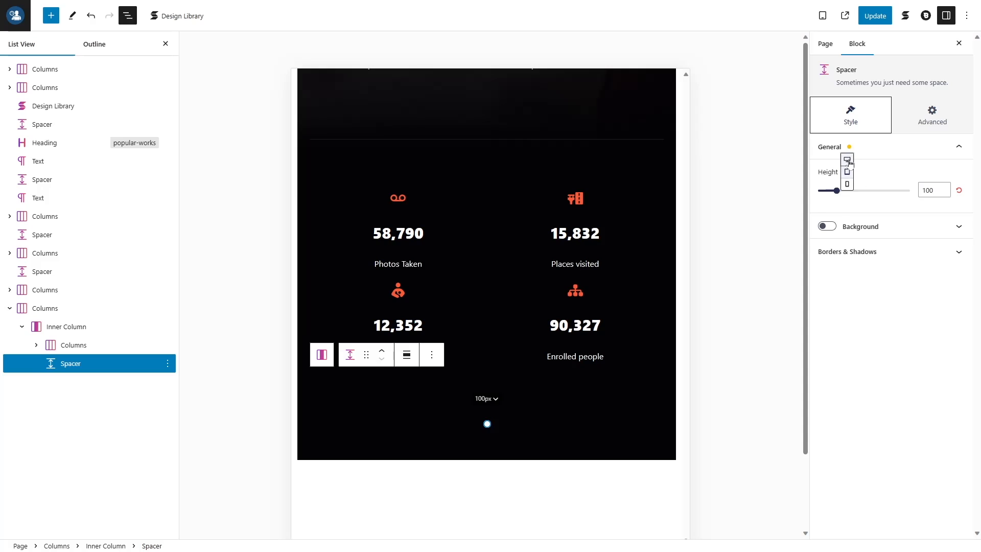
pyautogui.click(848, 158)
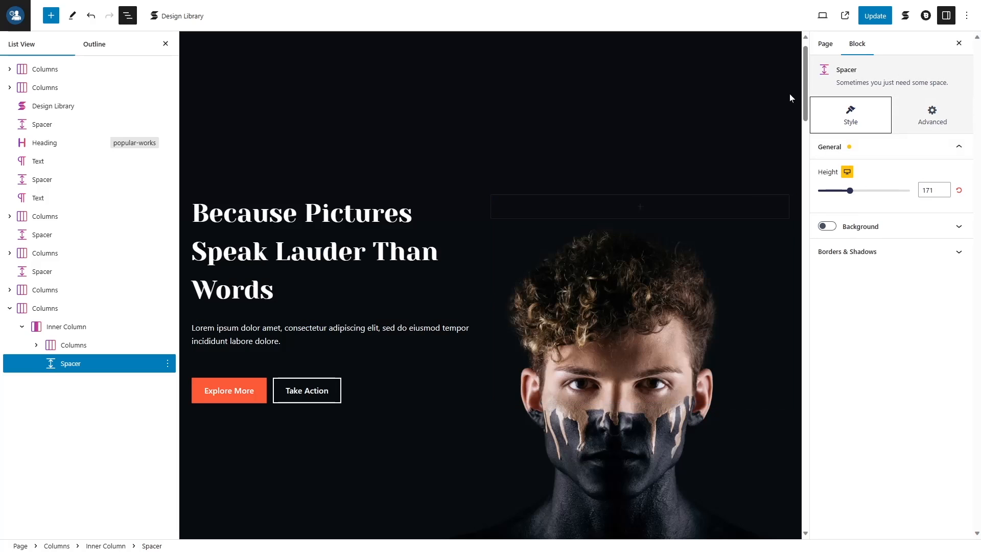
pyautogui.scroll(3, 440, 382)
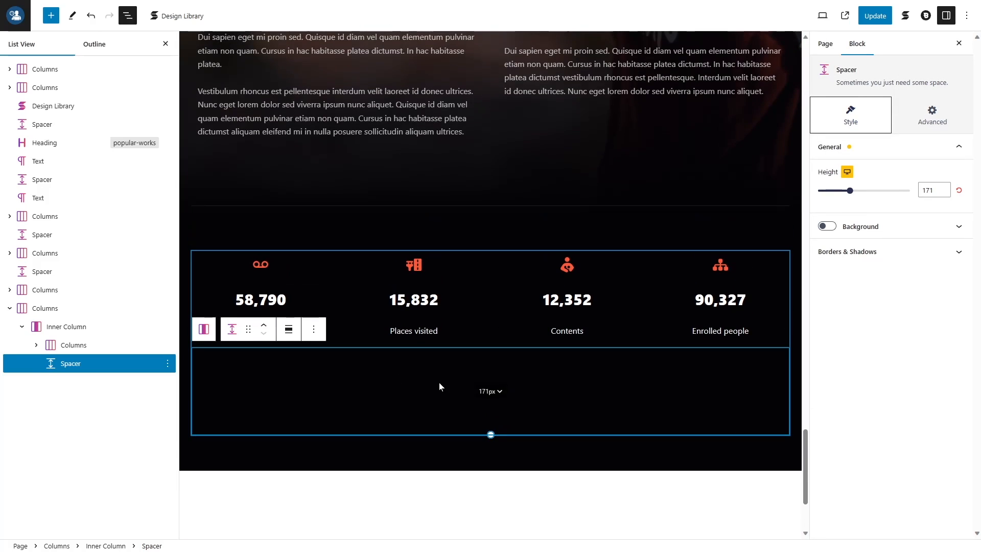
pyautogui.click(934, 190)
pyautogui.press('BackSpace')
pyautogui.write('0')
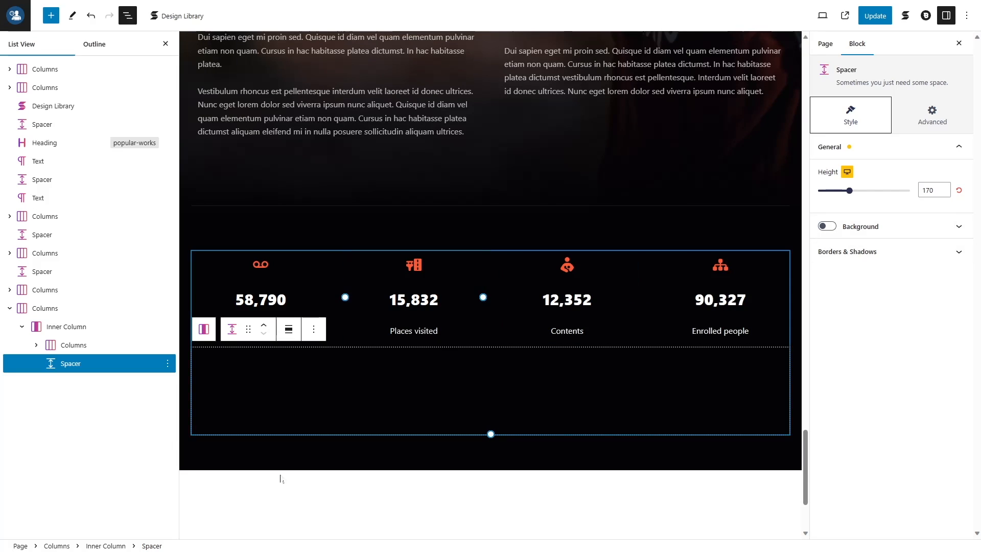
# Insert a Columns block with the single-column 100 variation below the counters section
pyautogui.click(22, 329)
pyautogui.click(10, 309)
pyautogui.click(790, 492)
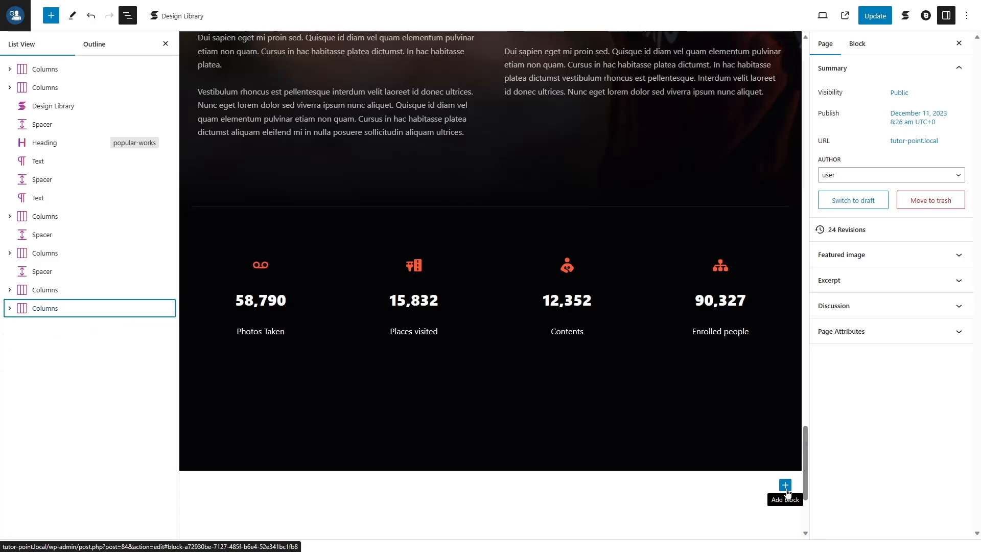
pyautogui.click(786, 486)
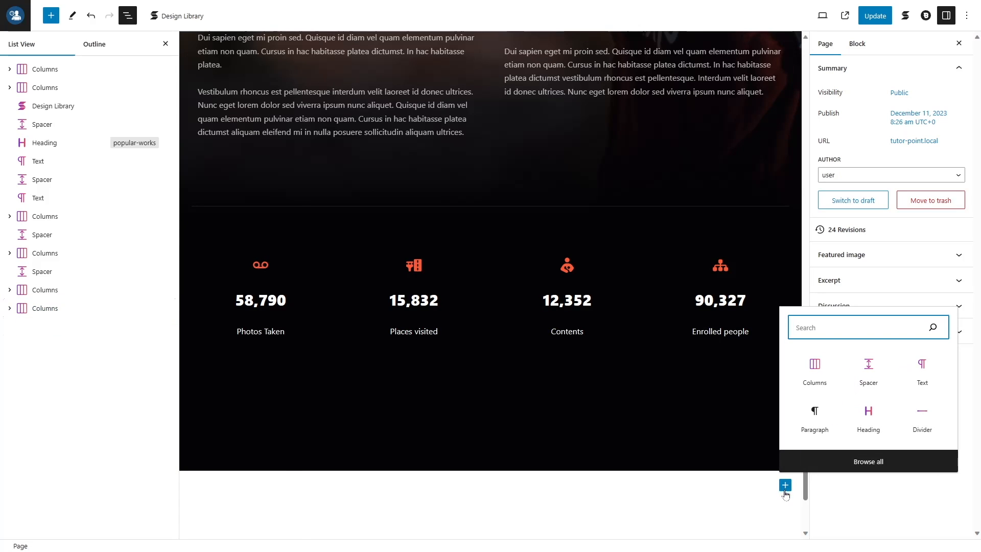
pyautogui.click(819, 372)
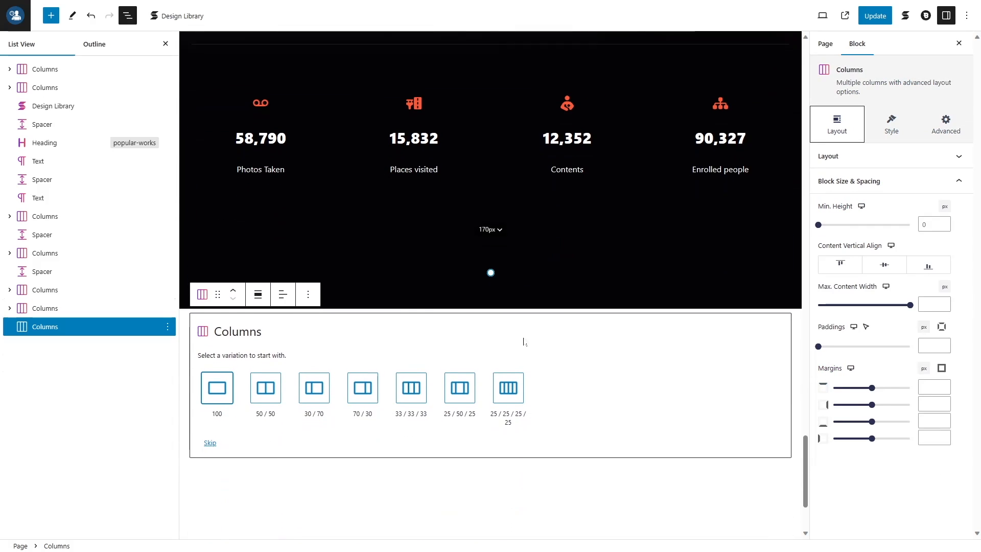
pyautogui.click(217, 379)
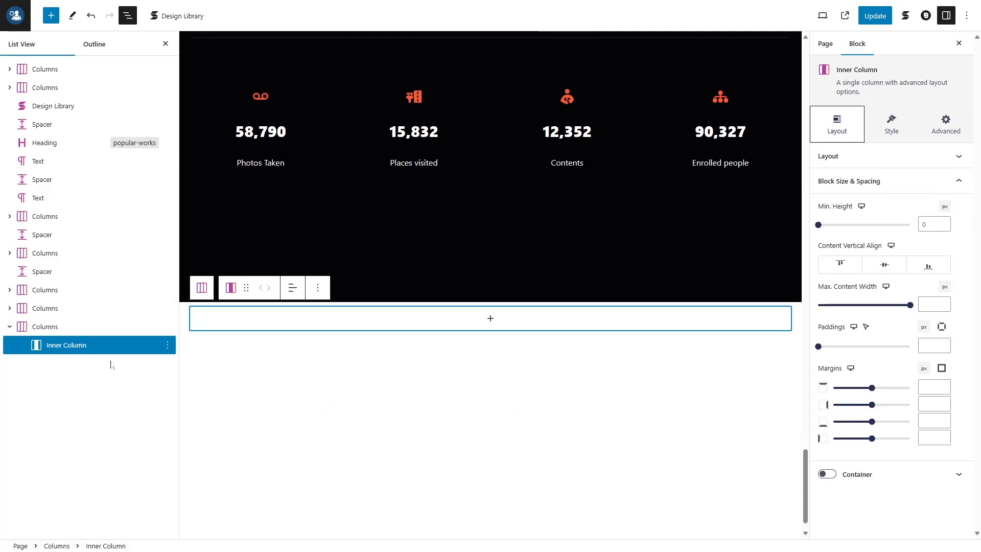
# Set the bottom margin of the new single-column Columns block to 0 px
pyautogui.click(105, 327)
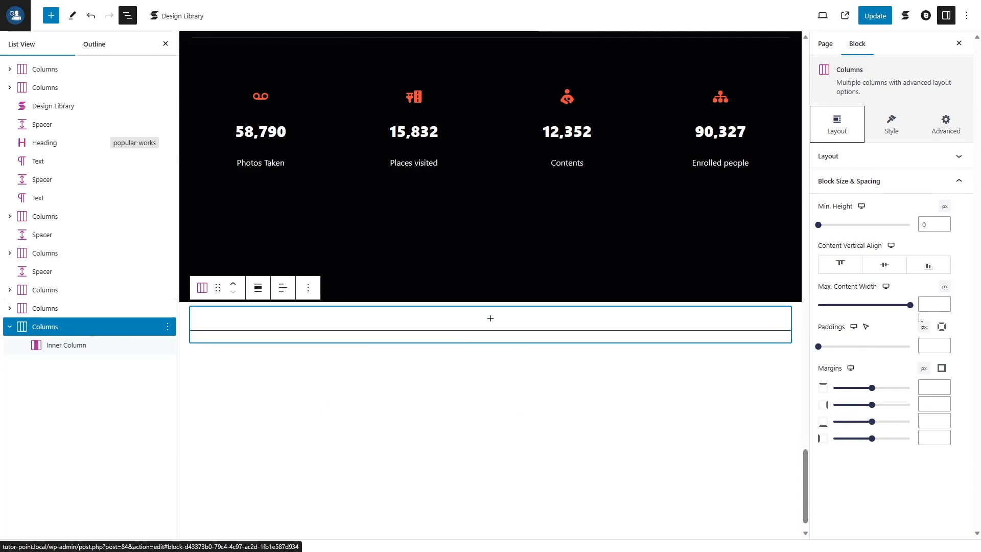
pyautogui.click(877, 157)
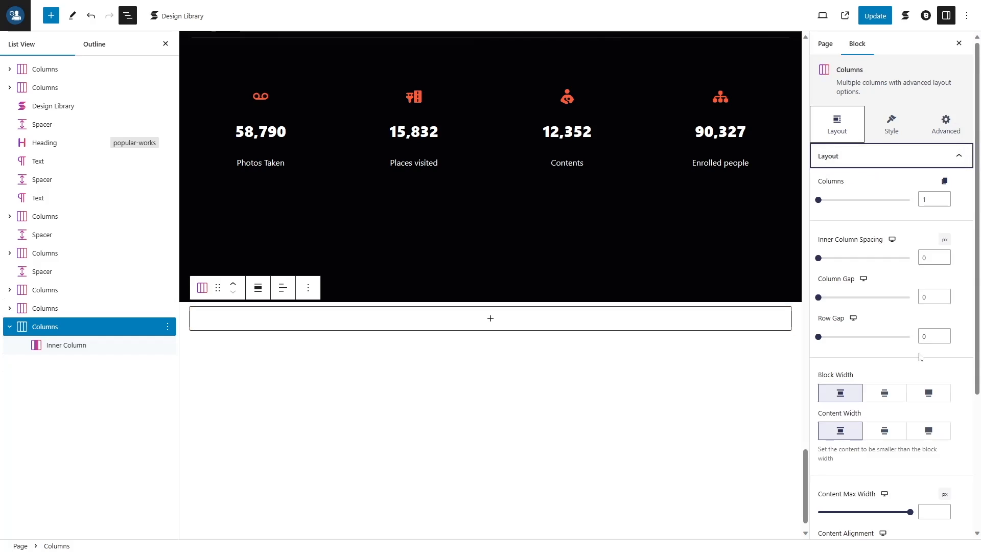
pyautogui.scroll(-4, 920, 358)
pyautogui.scroll(4, 896, 373)
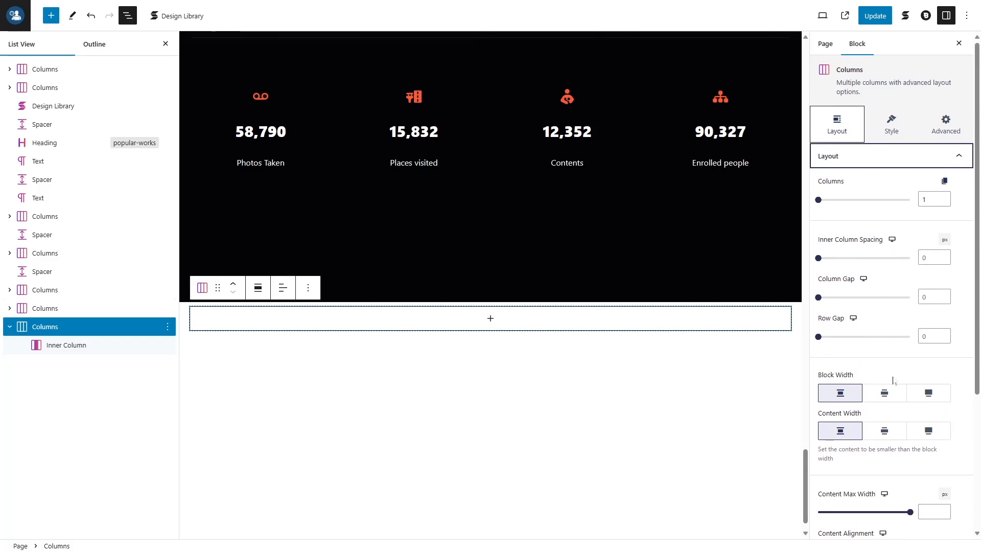
pyautogui.scroll(-4, 893, 381)
pyautogui.scroll(4, 893, 381)
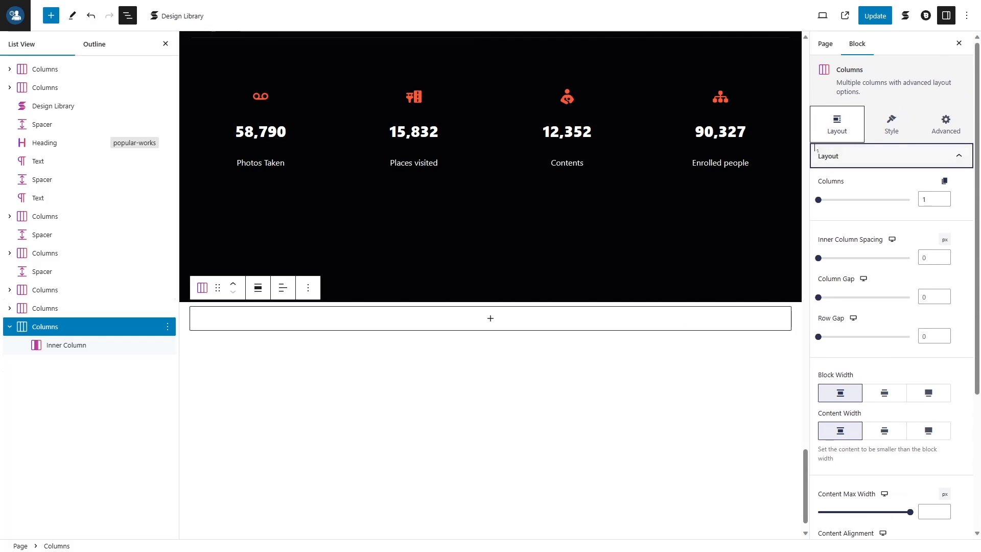
pyautogui.click(879, 156)
pyautogui.click(830, 182)
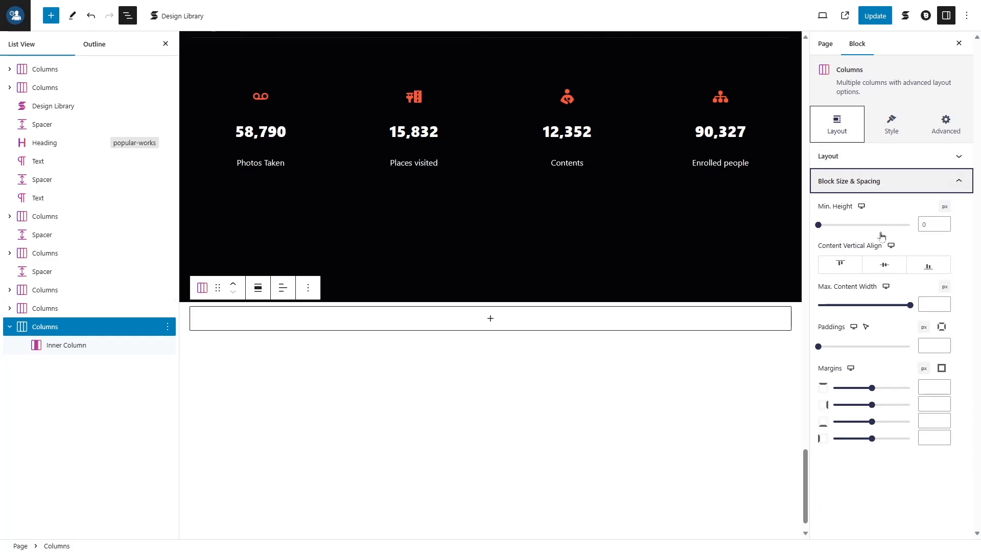
pyautogui.click(923, 420)
pyautogui.write('0')
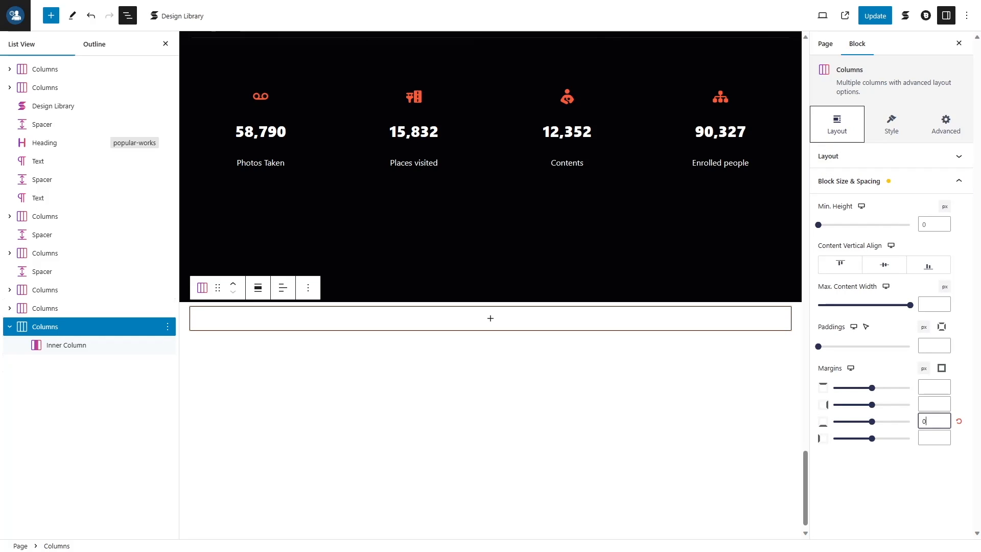
pyautogui.click(923, 187)
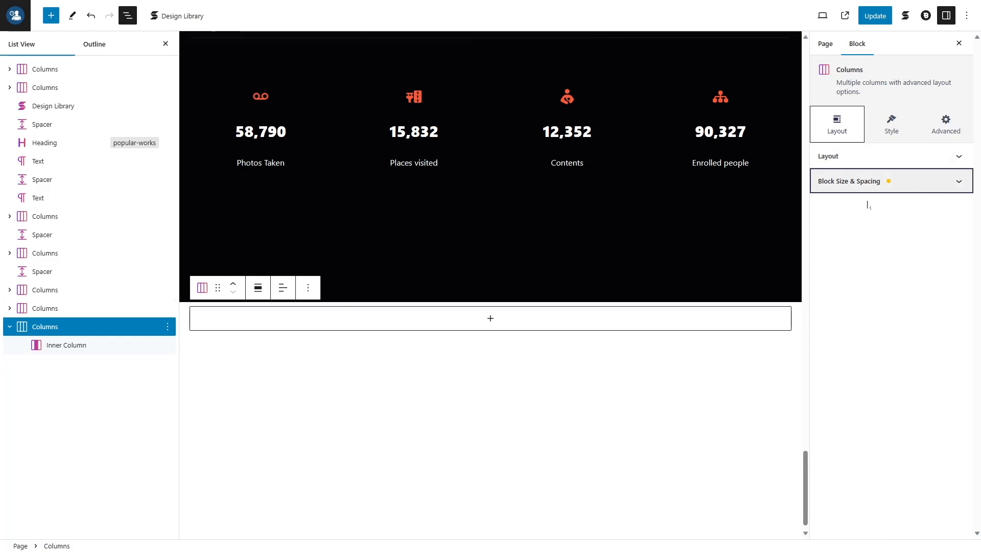
# Set the column spacing of the inner column in the new Columns block to 0
pyautogui.click(89, 343)
pyautogui.click(860, 162)
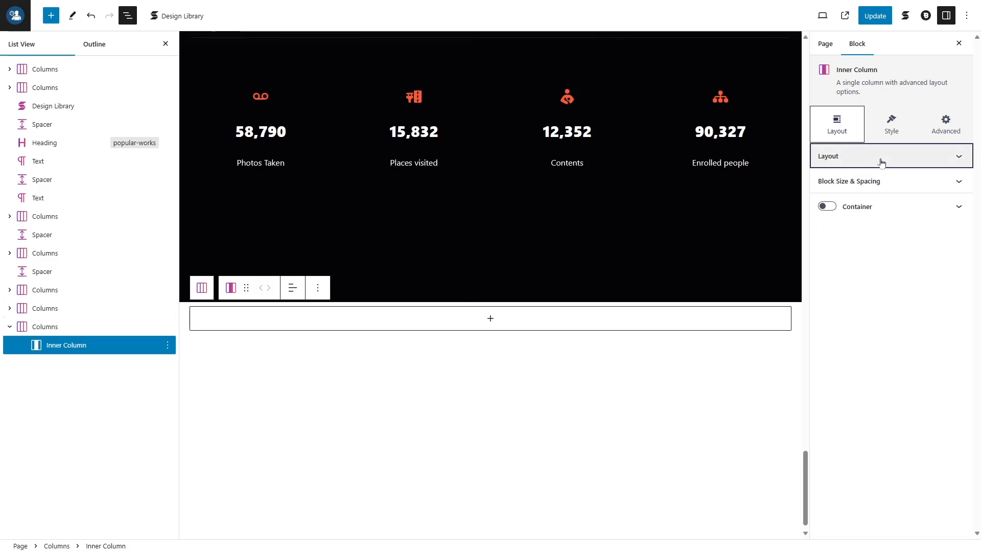
pyautogui.click(924, 201)
pyautogui.write('0')
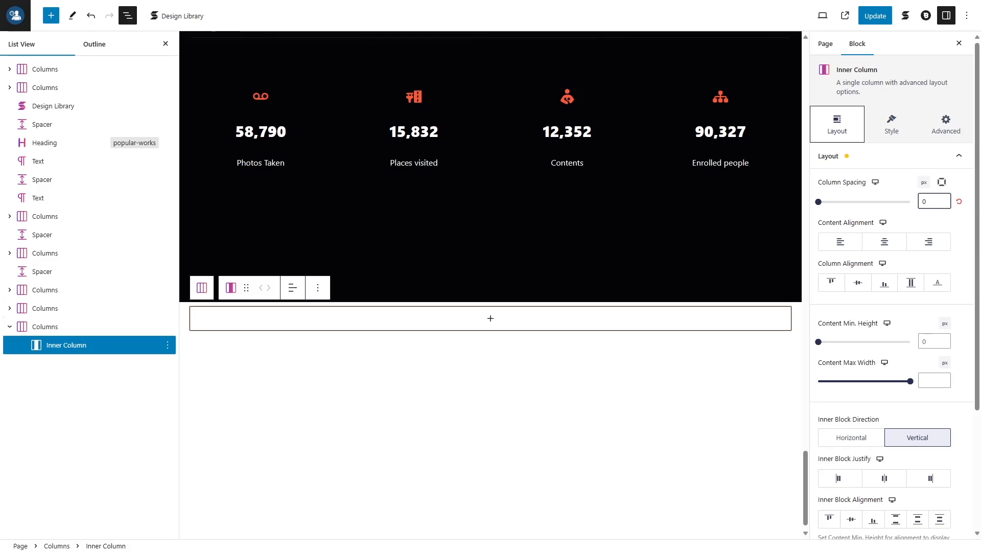
# Set the inner column's top margin to -170 px and its bottom margin to -150 px
pyautogui.click(898, 158)
pyautogui.click(895, 181)
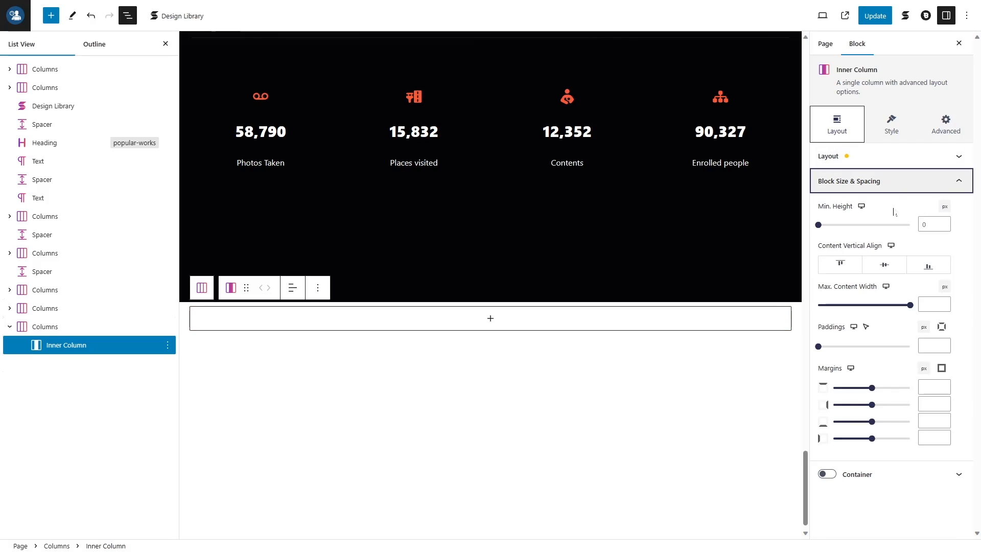
pyautogui.click(934, 387)
pyautogui.write('-170')
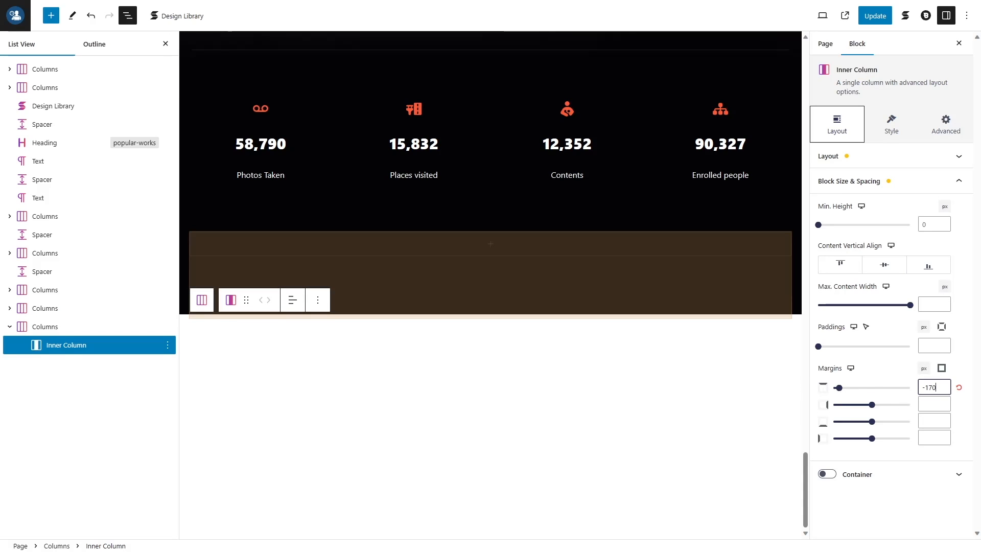
pyautogui.click(934, 421)
pyautogui.write('-150')
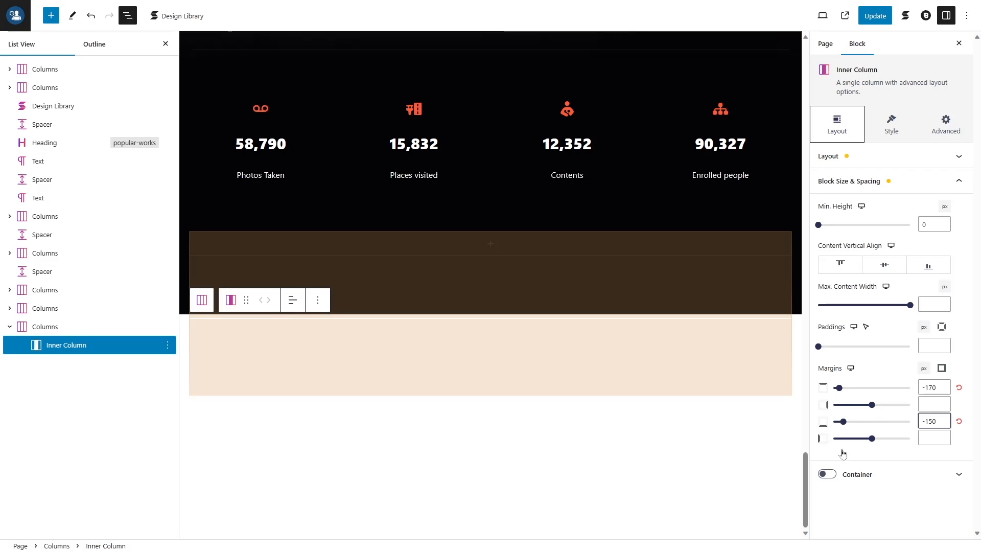
# Set the inner column's top and bottom margins to -100 px for the tablet view, and return to the desktop view
pyautogui.click(851, 369)
pyautogui.click(851, 382)
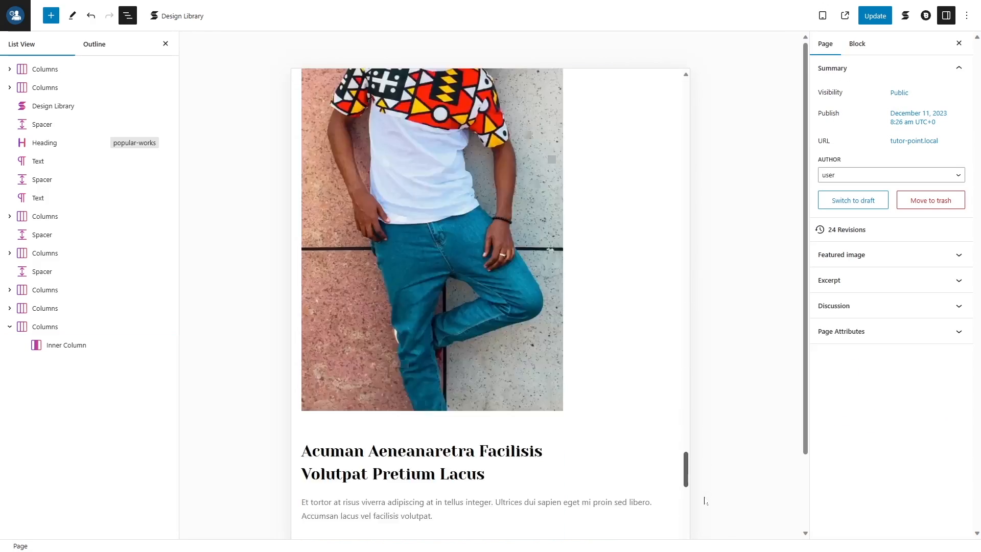
pyautogui.scroll(-10, 704, 500)
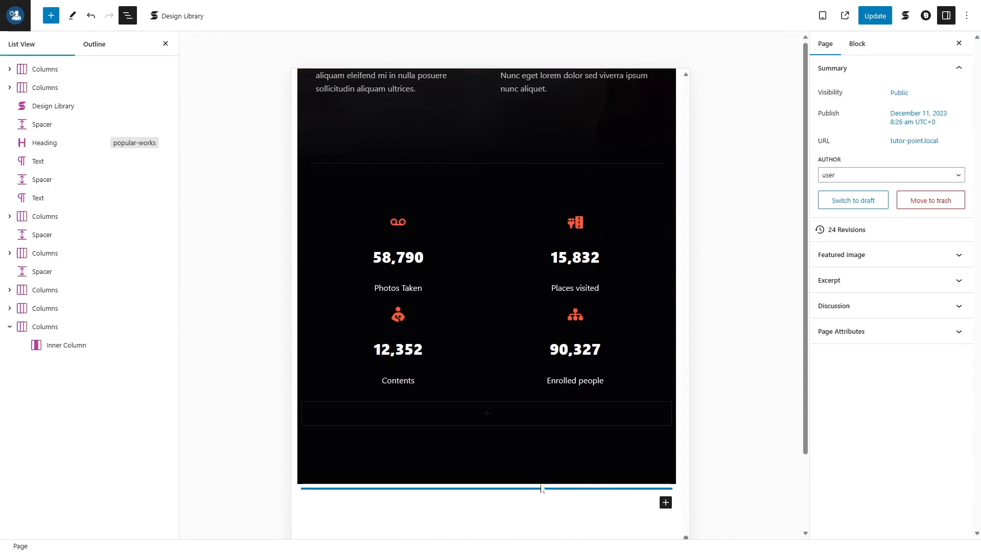
pyautogui.click(57, 346)
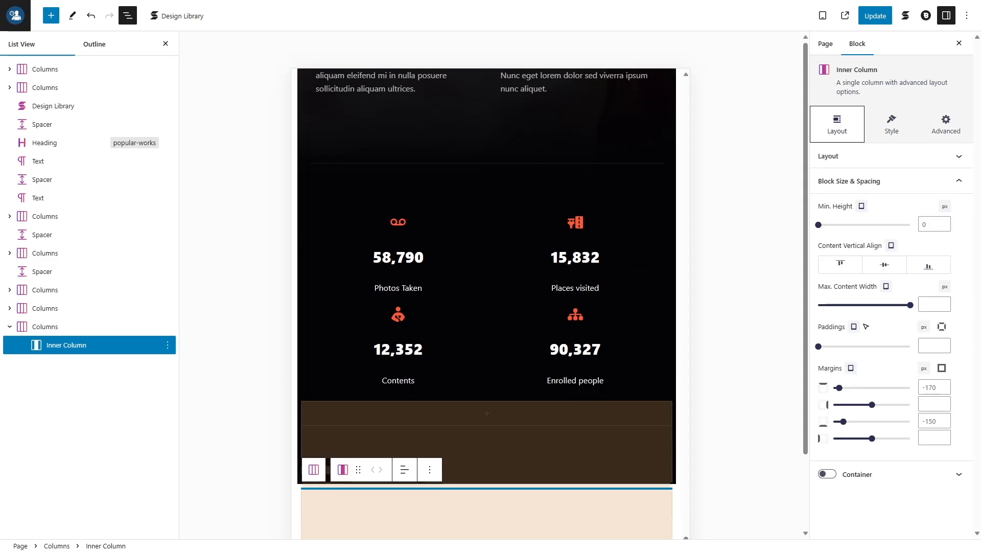
pyautogui.click(923, 387)
pyautogui.press('BackSpace')
pyautogui.press('BackSpace')
pyautogui.write('00')
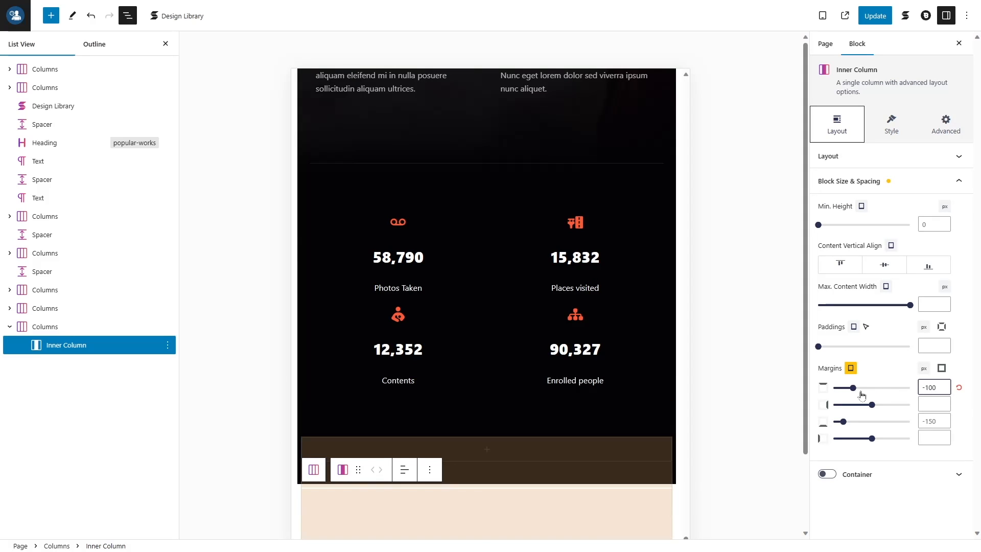
pyautogui.click(931, 437)
pyautogui.click(932, 421)
pyautogui.write('-100')
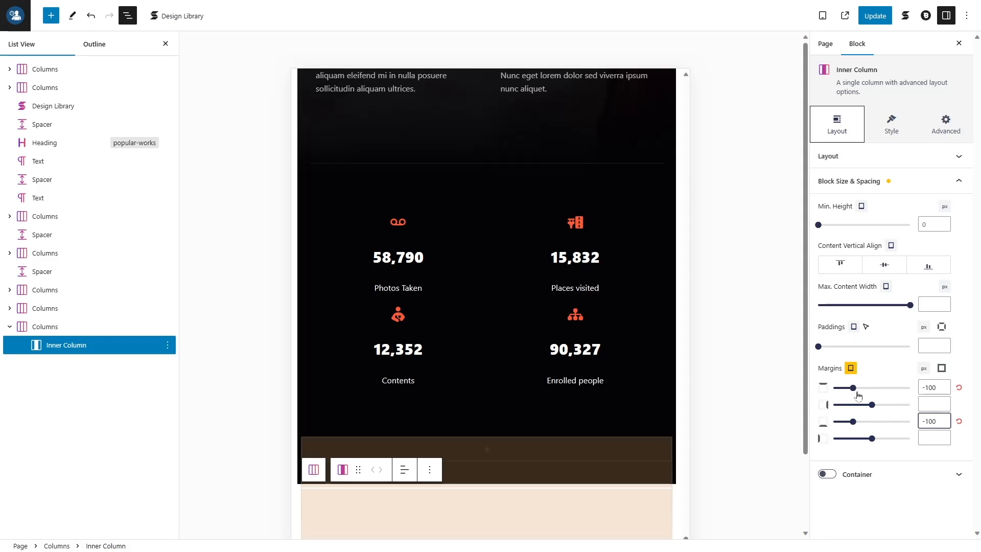
pyautogui.click(851, 356)
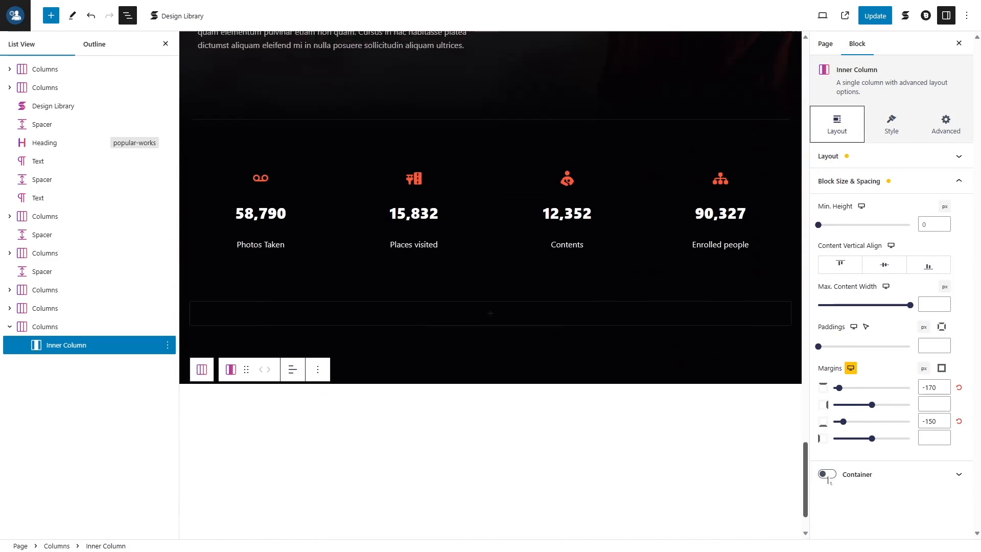
pyautogui.click(249, 376)
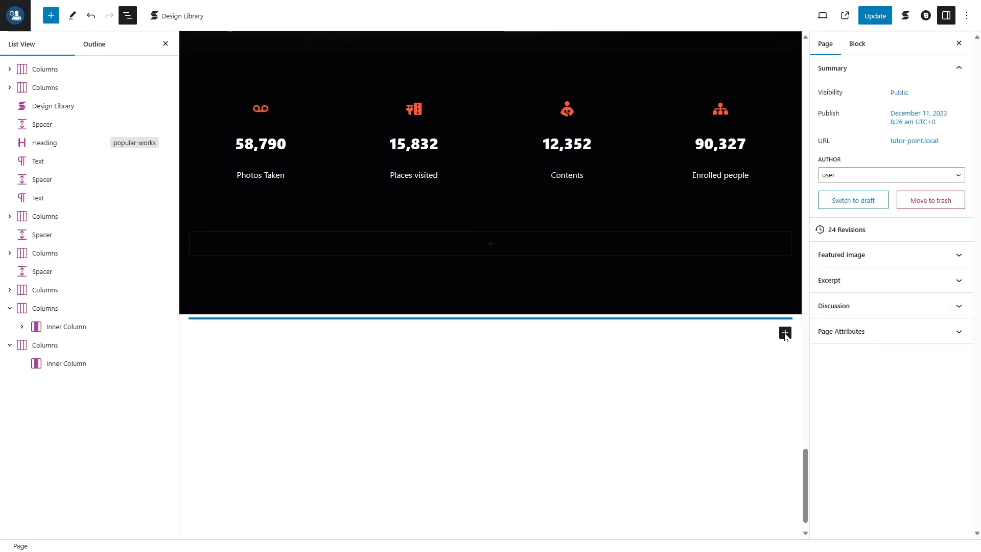
pyautogui.click(719, 349)
pyautogui.hotkey('ctrl', 'z')
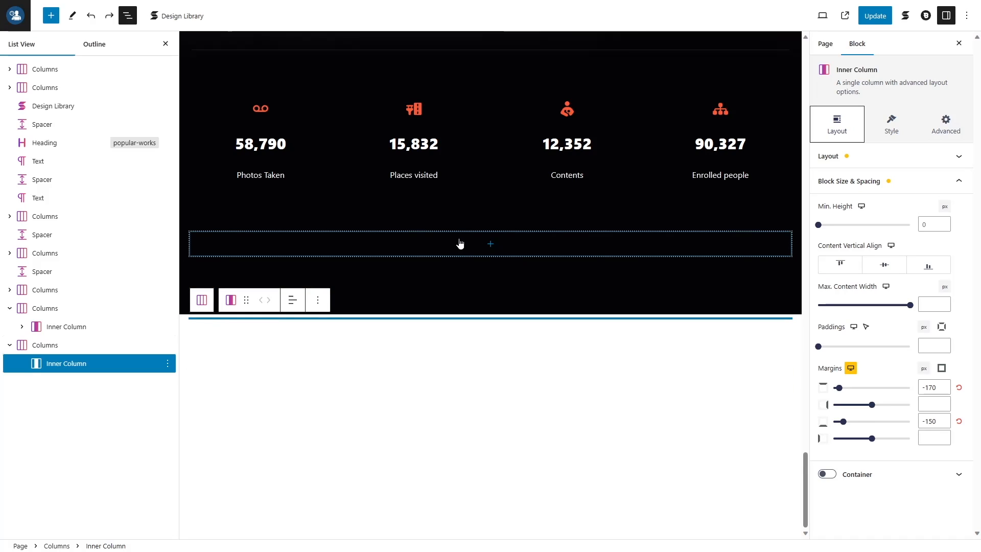
# Insert a Modula Gallery block in the empty inner column and display the existing Home Gallery in it
pyautogui.click(490, 245)
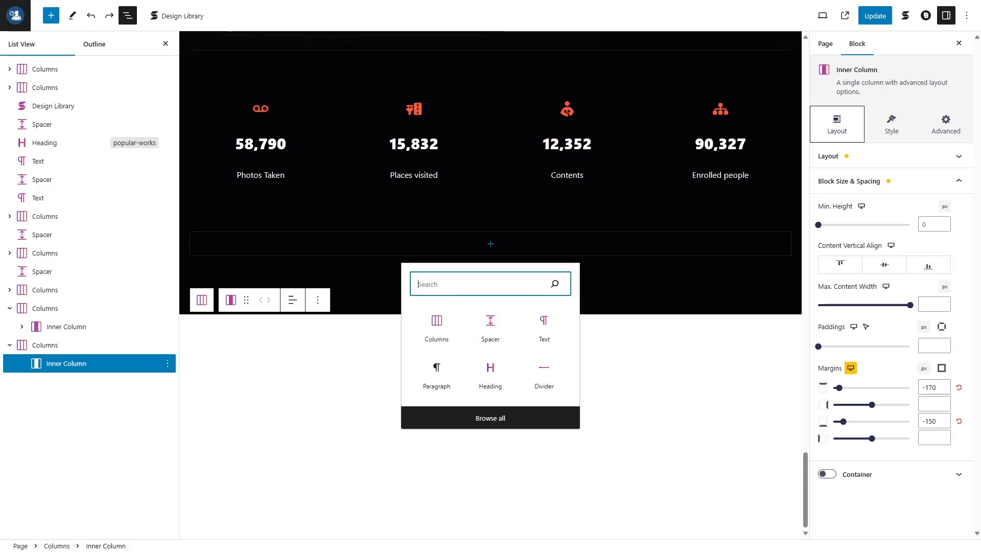
pyautogui.write('modu')
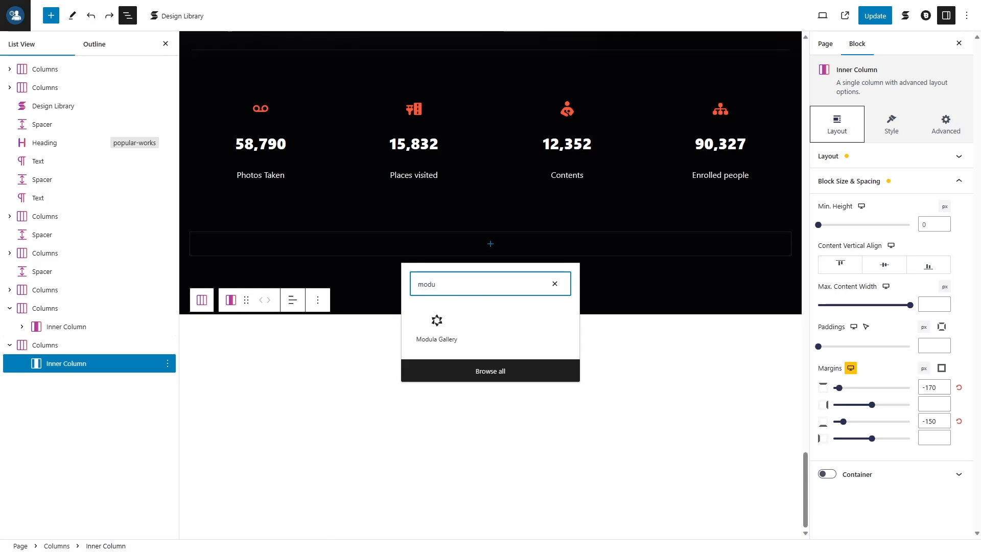
pyautogui.click(445, 329)
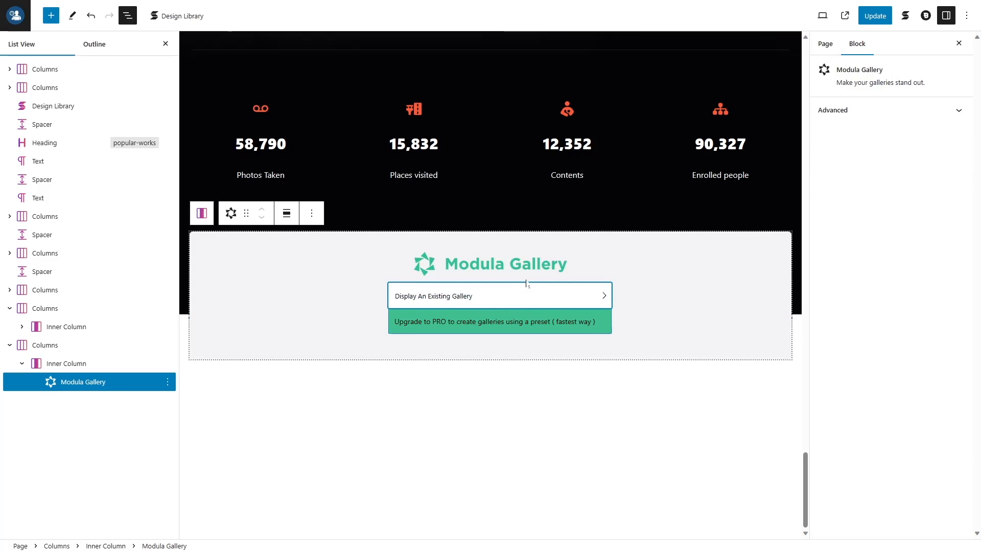
pyautogui.click(525, 301)
pyautogui.click(464, 294)
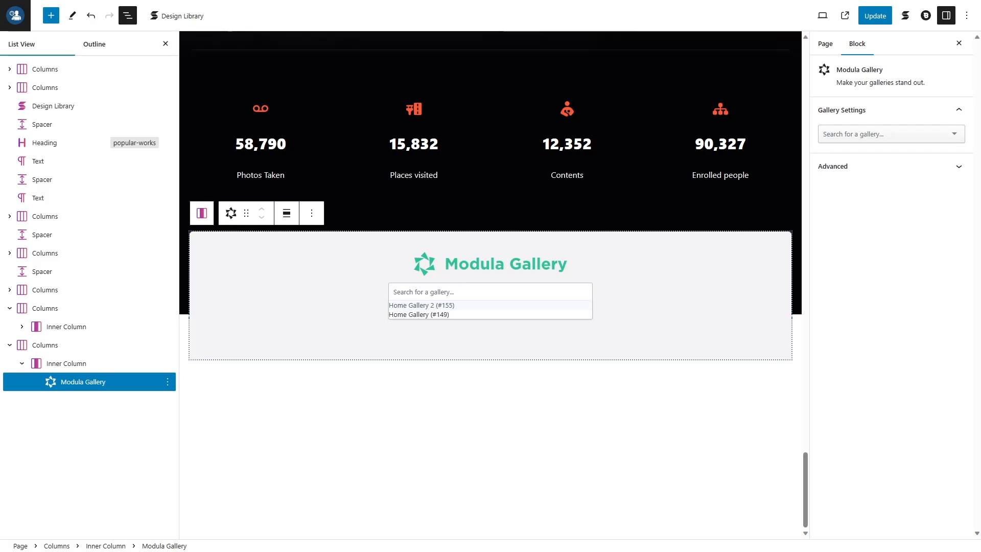
pyautogui.click(454, 315)
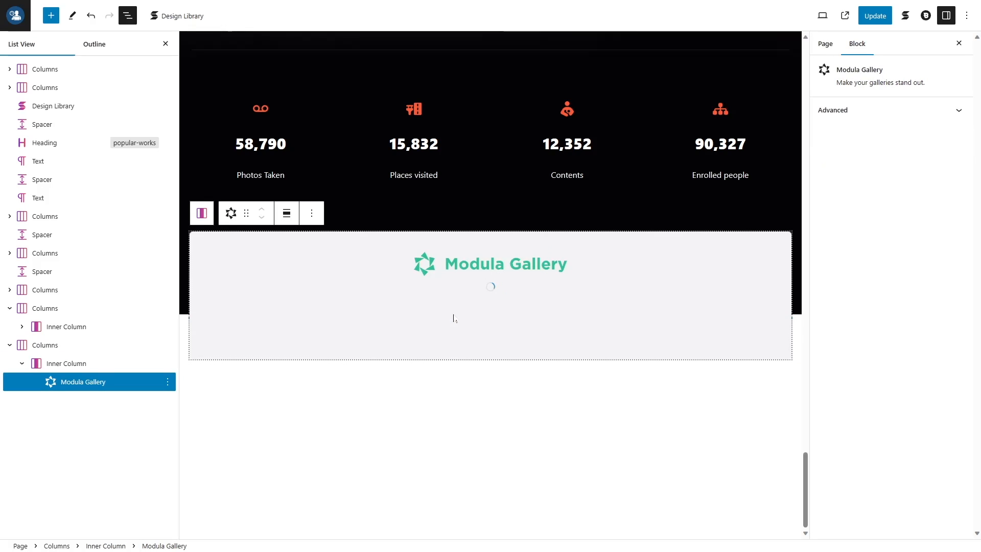
# Update the page and leave the editor for the WordPress pages list
pyautogui.scroll(1, 524, 379)
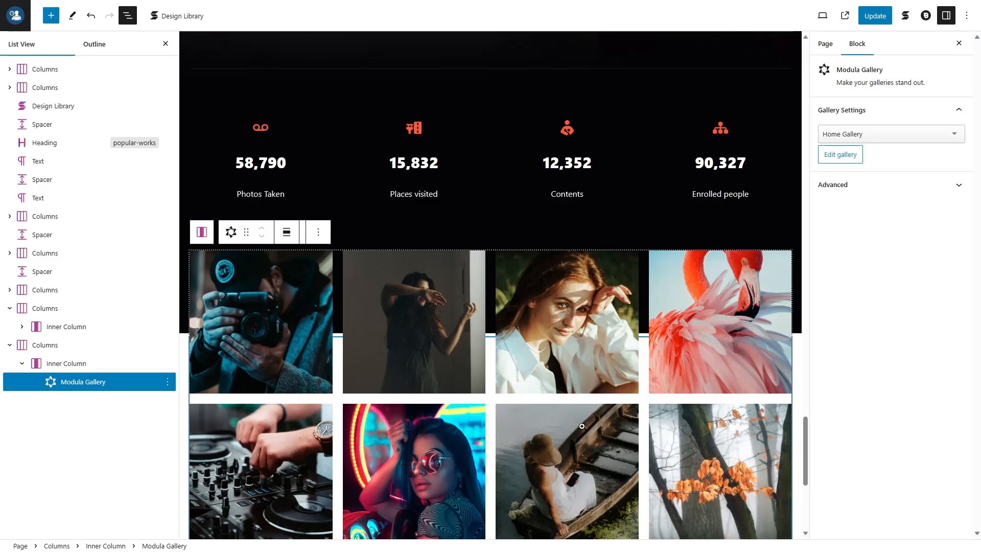
pyautogui.scroll(-3, 310, 351)
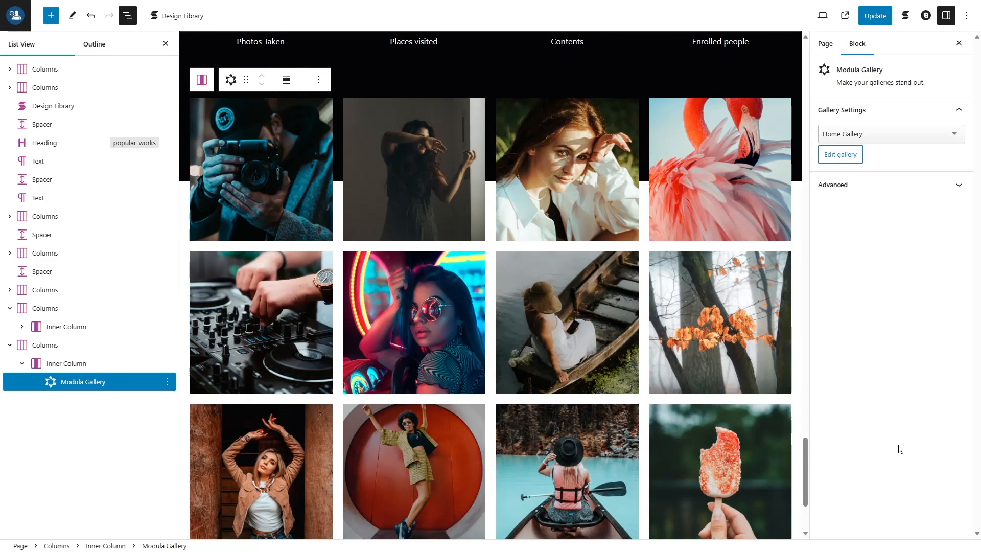
pyautogui.click(877, 22)
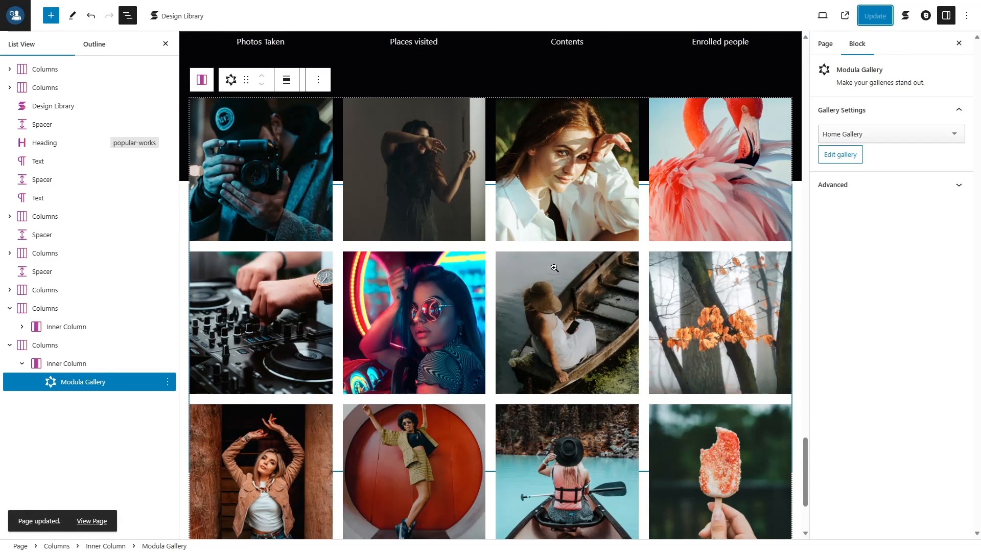
pyautogui.click(15, 17)
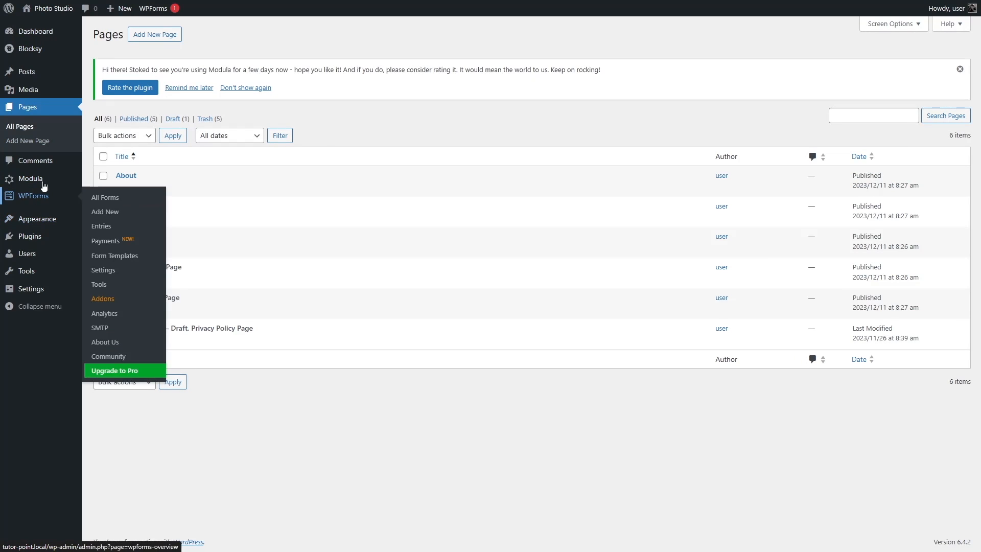
# Create a new Modula gallery titled Home Gallery 3
pyautogui.moveTo(39, 184)
pyautogui.click(132, 197)
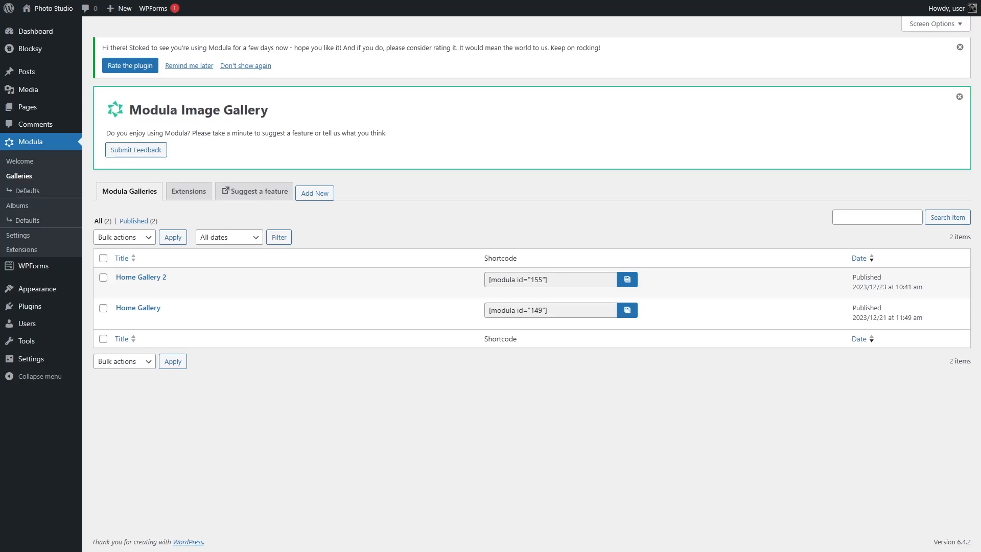
pyautogui.click(315, 193)
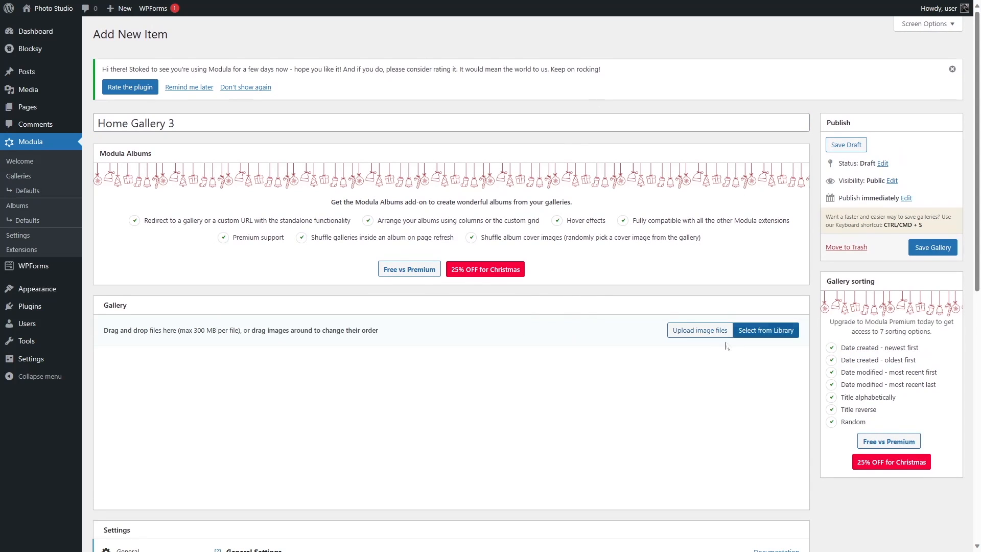
# Add twelve photos from the media library to the gallery, from the lit corridor shot through gallery-2-12-1
pyautogui.scroll(-2, 765, 330)
pyautogui.click(767, 250)
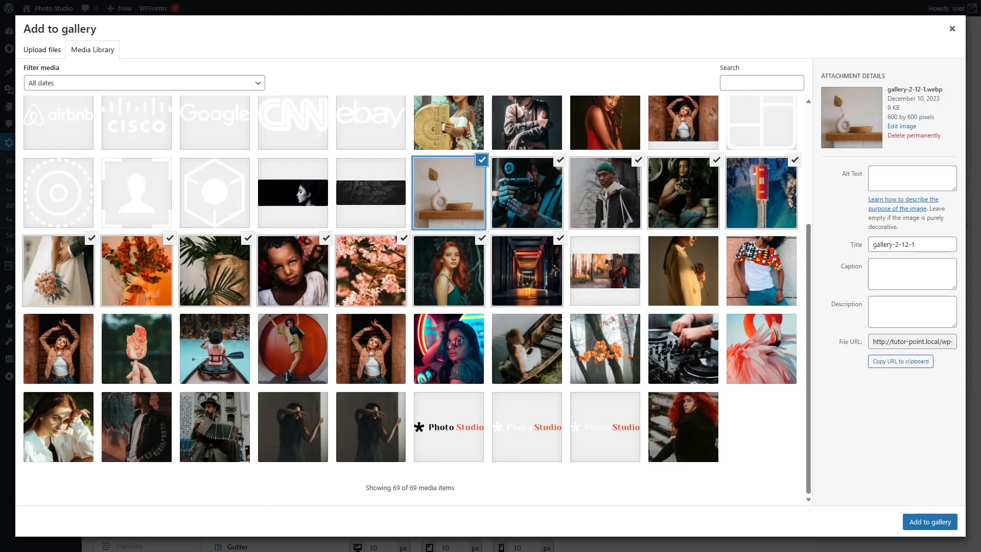
pyautogui.click(443, 376)
pyautogui.click(931, 522)
# Set the gallery type to Masonry with the Four Columns(4) column type
pyautogui.scroll(-2, 614, 353)
pyautogui.scroll(-3, 614, 353)
pyautogui.click(474, 344)
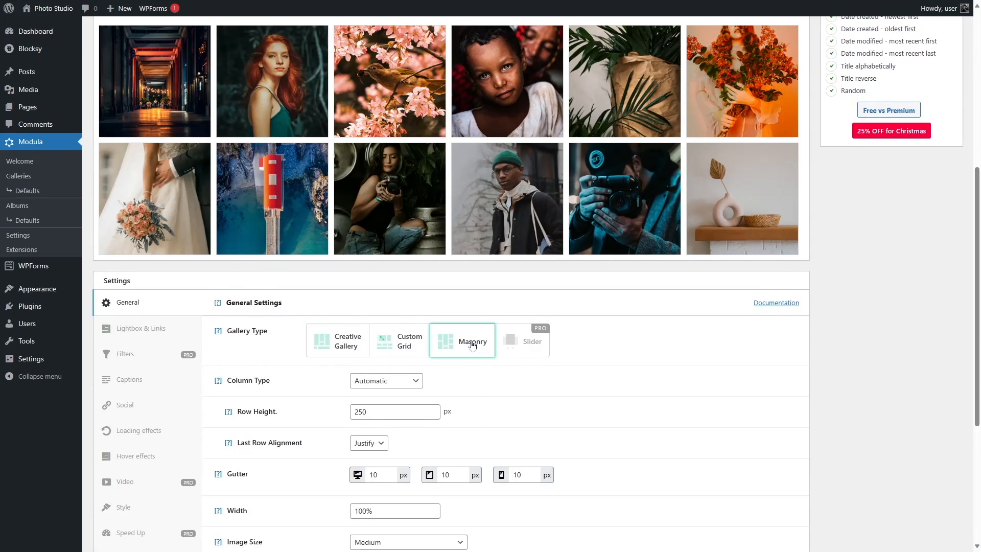
pyautogui.scroll(-2, 473, 345)
pyautogui.click(381, 298)
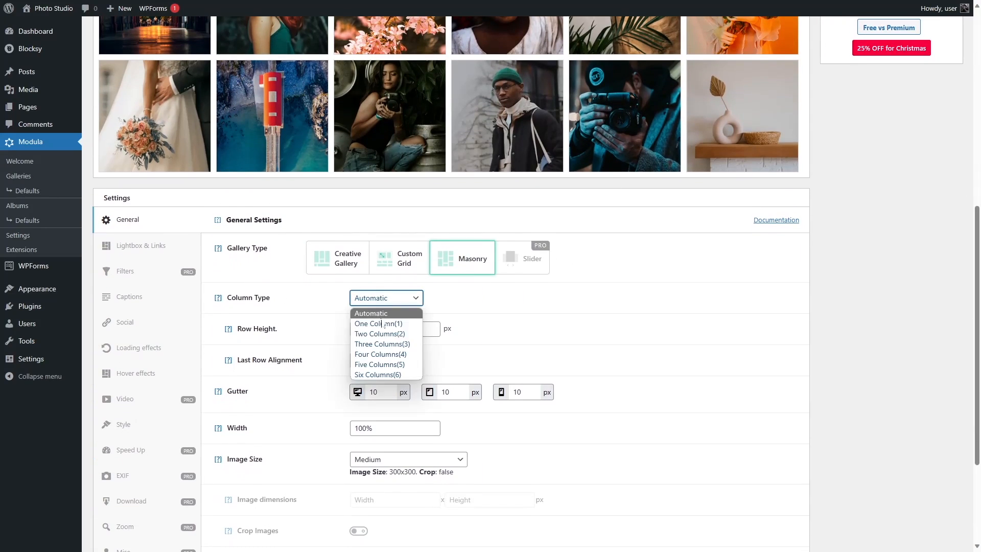
pyautogui.click(388, 354)
# Set the desktop and tablet gutters to 20 px and the gallery's image size to Large
pyautogui.scroll(-2, 376, 335)
pyautogui.click(376, 309)
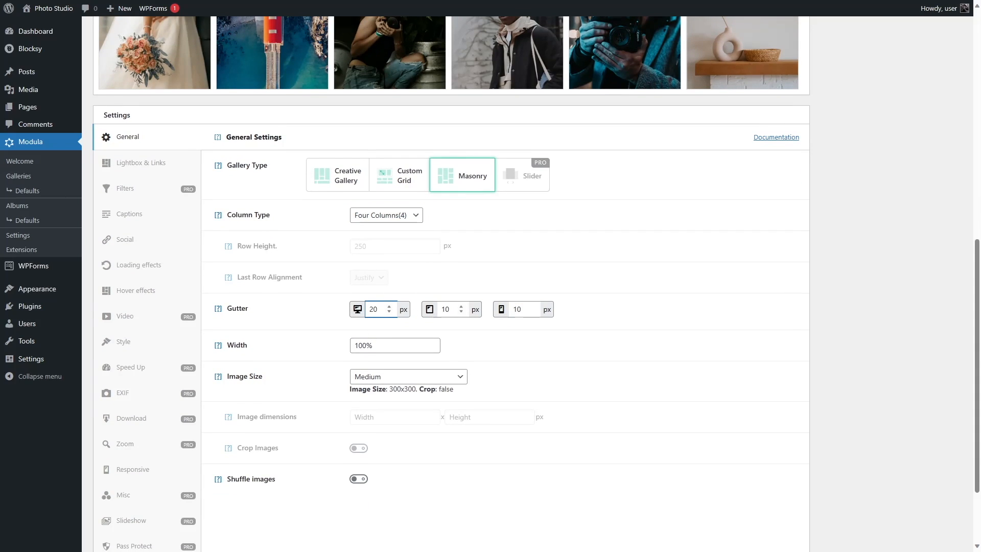
pyautogui.click(443, 309)
pyautogui.click(380, 378)
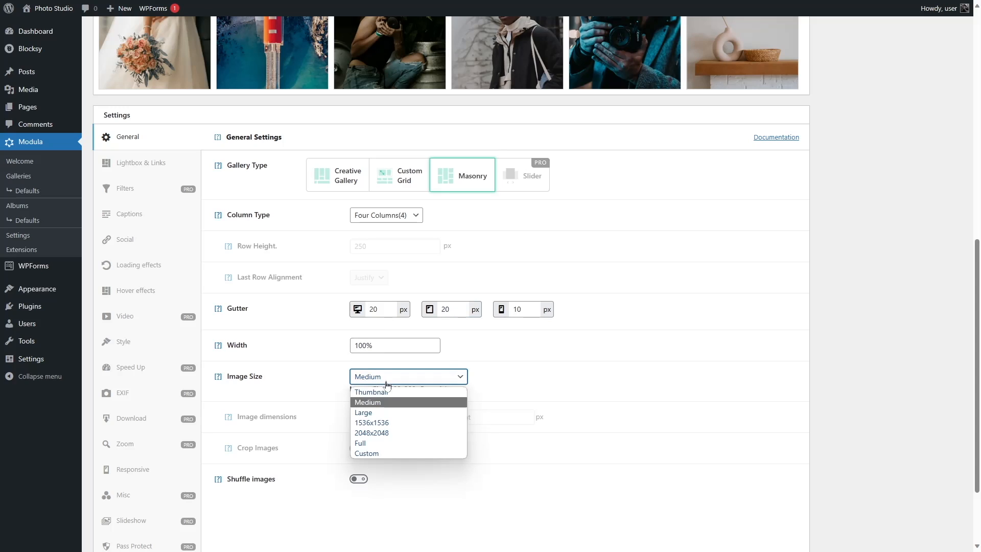
pyautogui.click(376, 408)
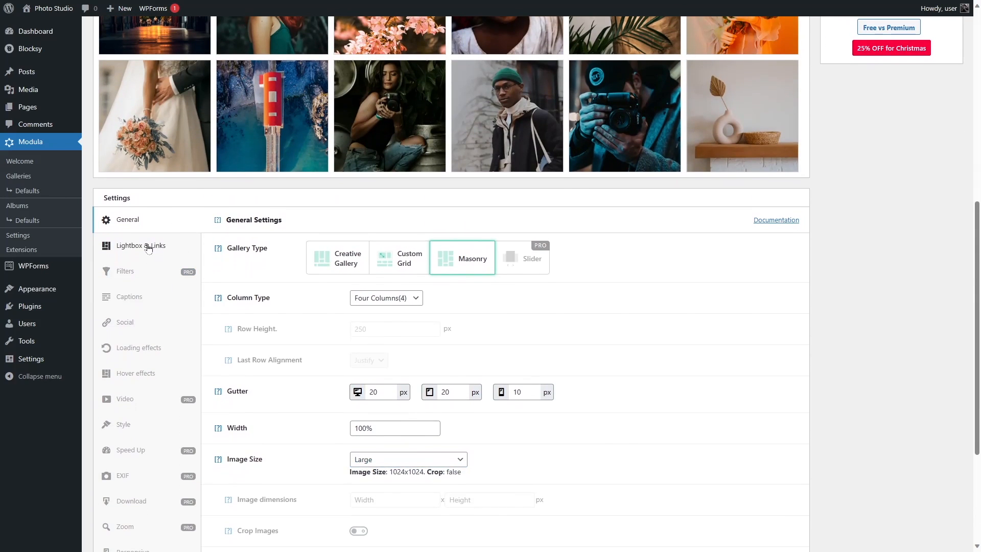
# Review the gallery's Lightbox & Links, Captions, Social and Loading effects settings
pyautogui.click(148, 249)
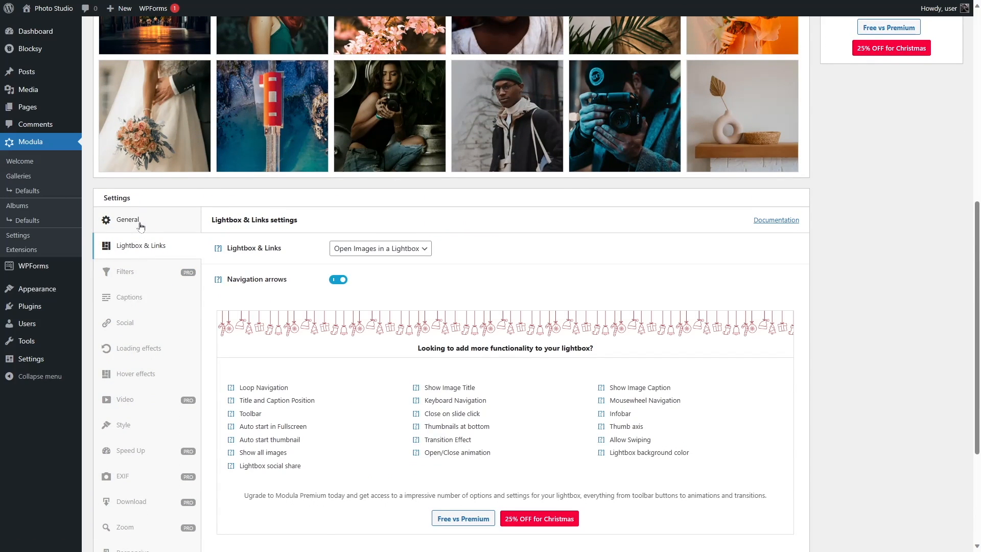
pyautogui.click(155, 297)
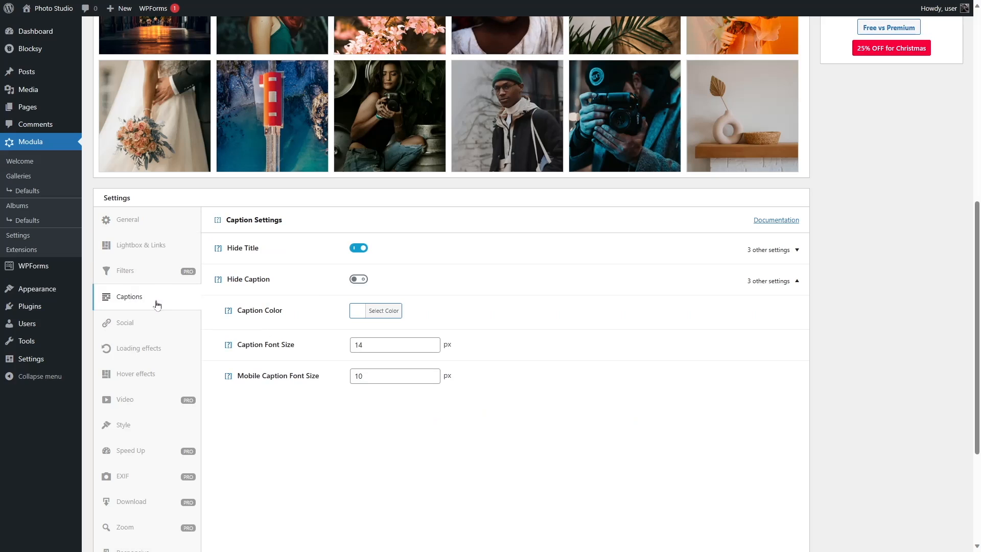
pyautogui.click(156, 318)
pyautogui.click(164, 347)
pyautogui.scroll(-3, 164, 347)
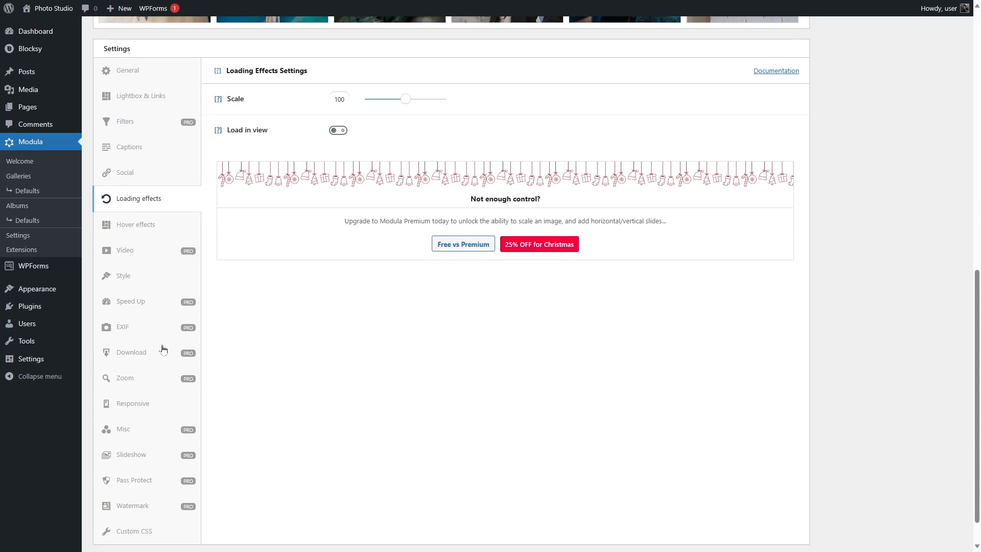
# Set the gallery's hover effect to None
pyautogui.click(163, 212)
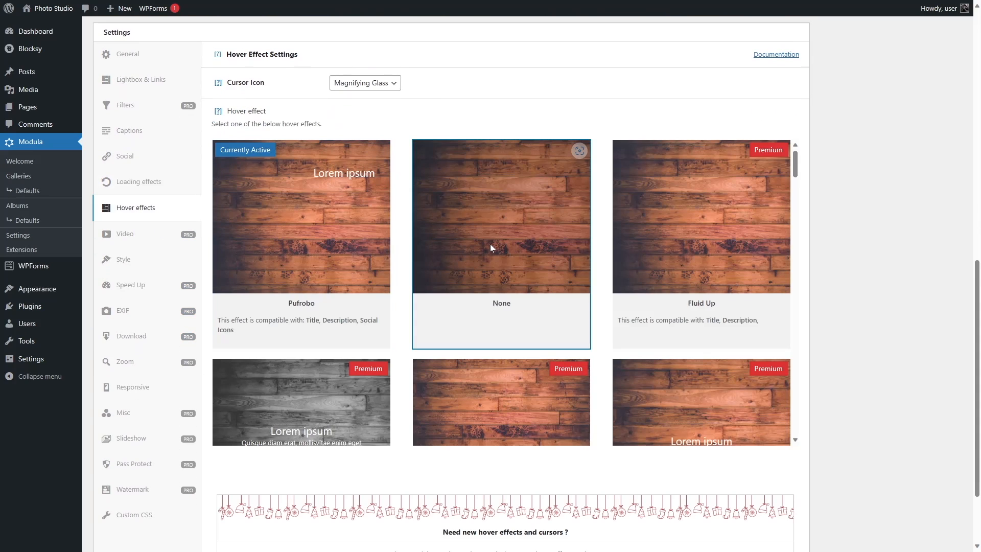
pyautogui.scroll(-4, 494, 264)
pyautogui.scroll(4, 496, 268)
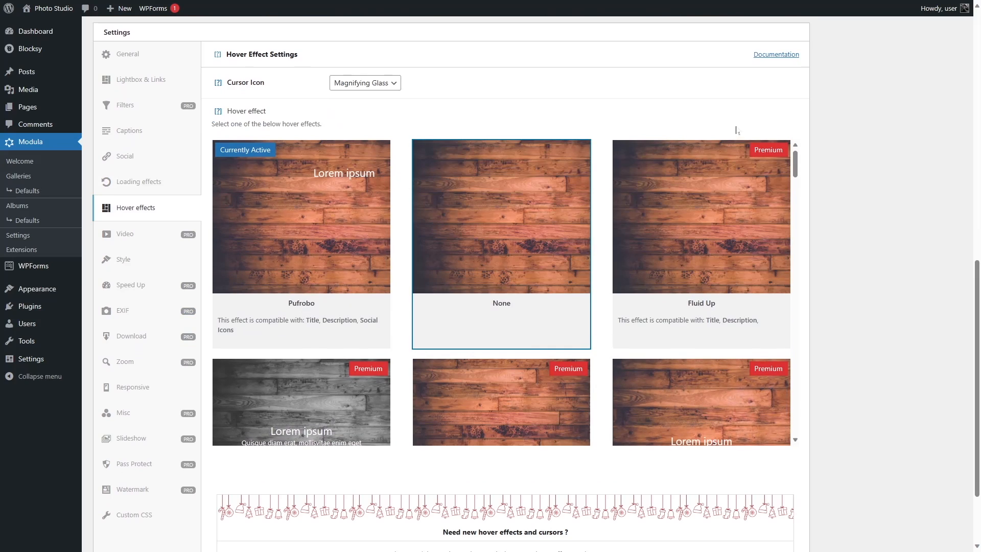
# Publish the Home Gallery 3 gallery with its configured settings
pyautogui.scroll(-1, 876, 333)
pyautogui.scroll(-1, 876, 333)
pyautogui.scroll(13, 626, 448)
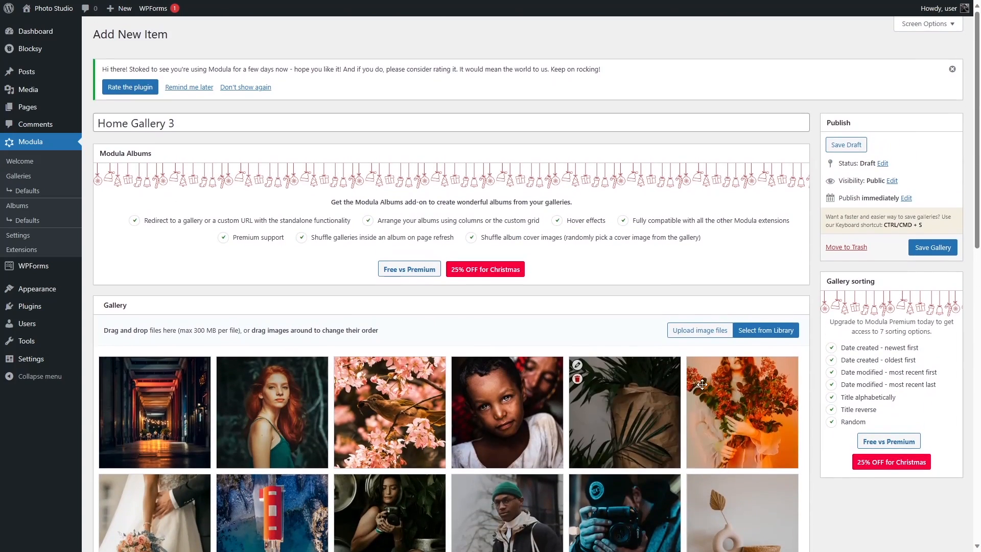
pyautogui.click(939, 251)
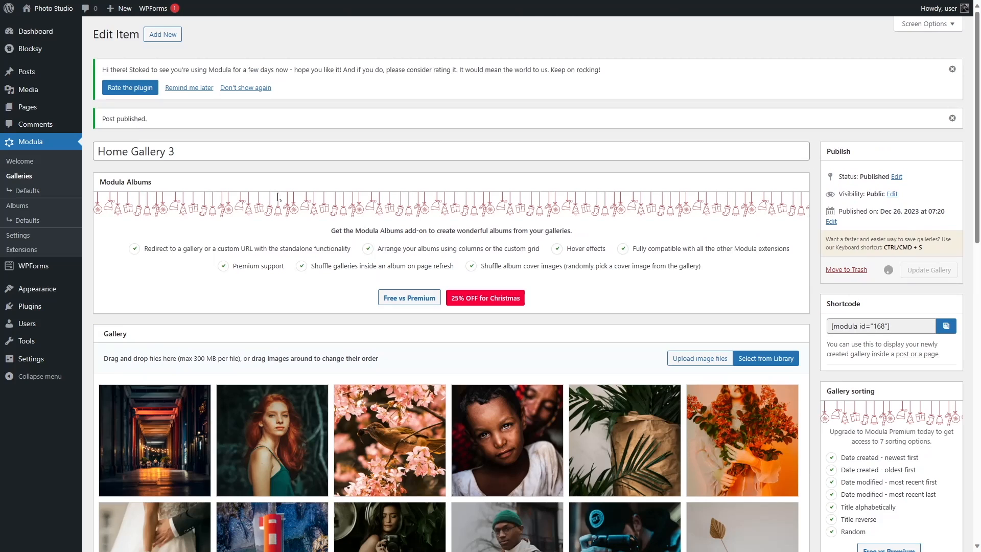
# Open the site's home page for editing and assign Home Gallery 3 to the Modula Gallery block below the counters
pyautogui.click(54, 20)
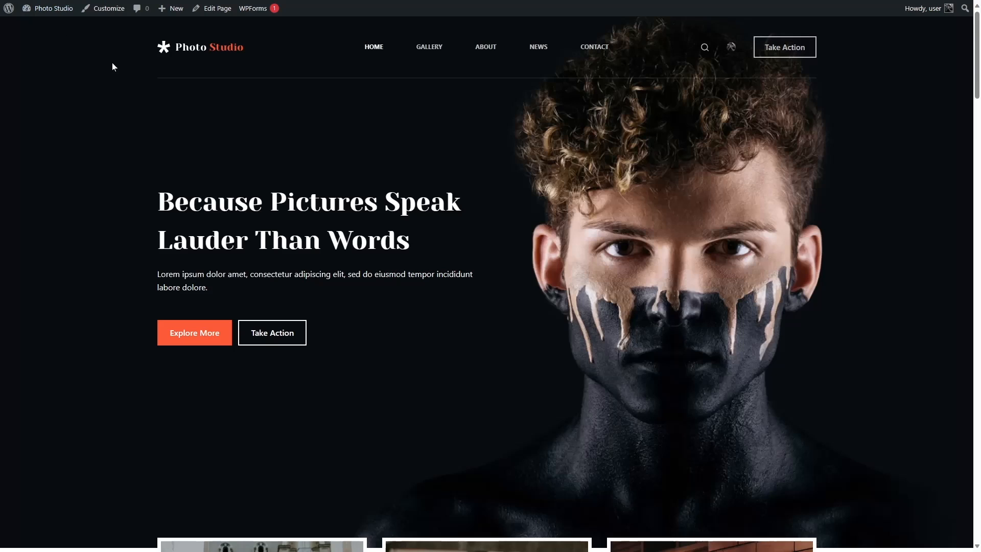
pyautogui.click(220, 9)
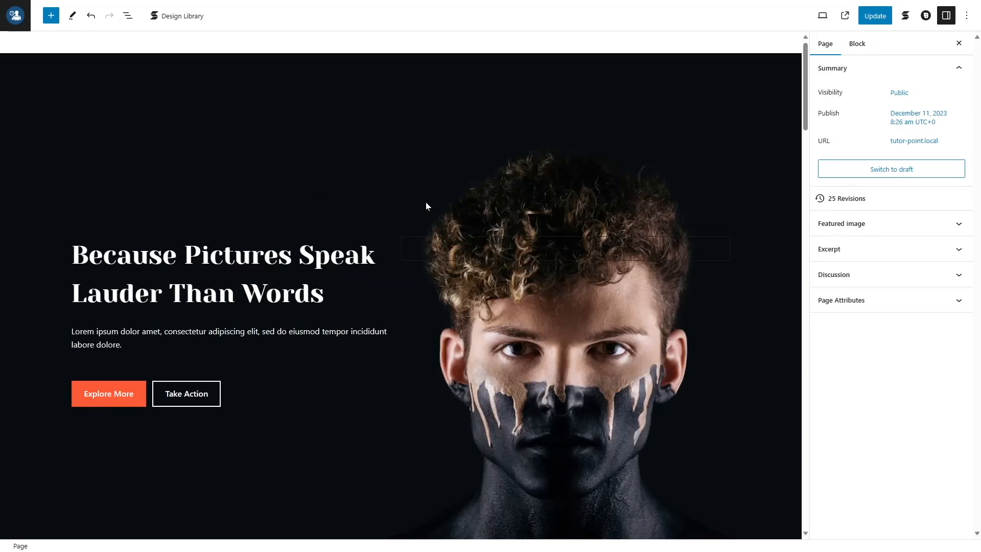
pyautogui.scroll(-20, 426, 203)
pyautogui.scroll(-15, 426, 205)
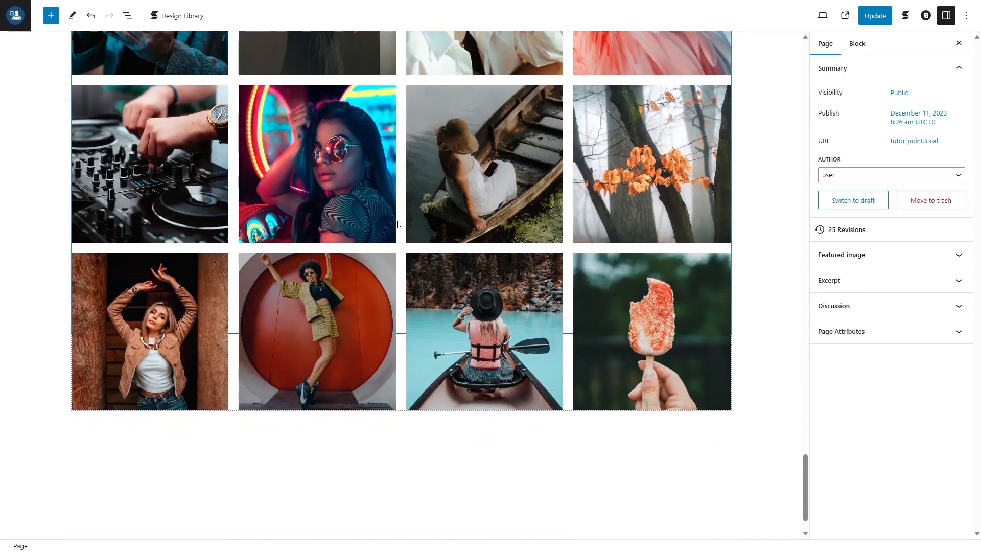
pyautogui.click(398, 224)
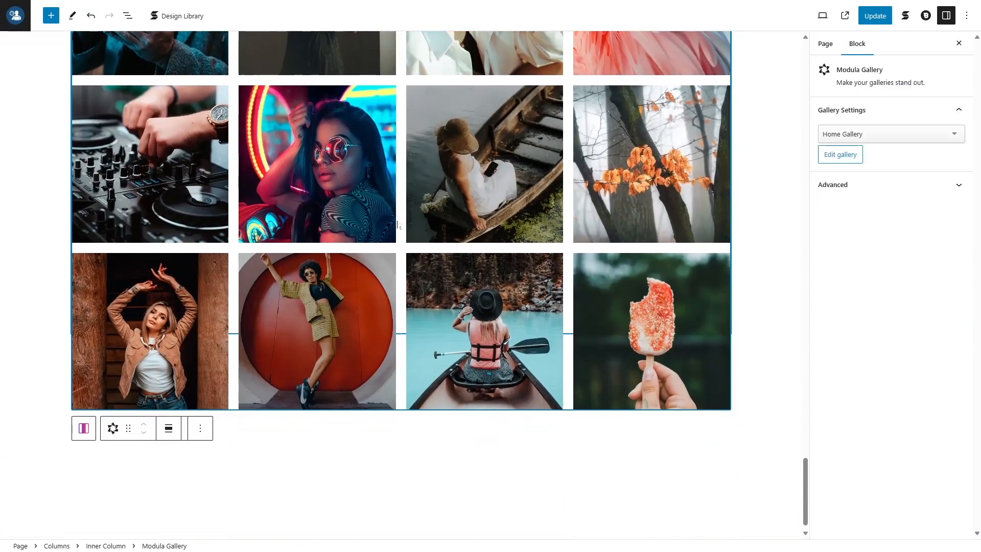
pyautogui.scroll(2, 398, 225)
pyautogui.click(864, 133)
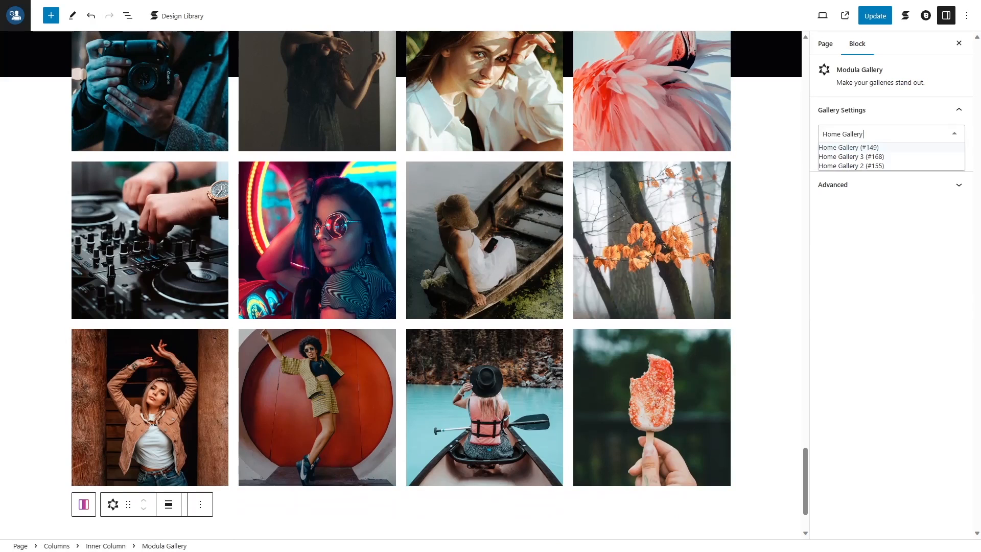
pyautogui.click(869, 156)
# Update the home page and check the gallery section on both the live page and in the editor
pyautogui.scroll(5, 476, 262)
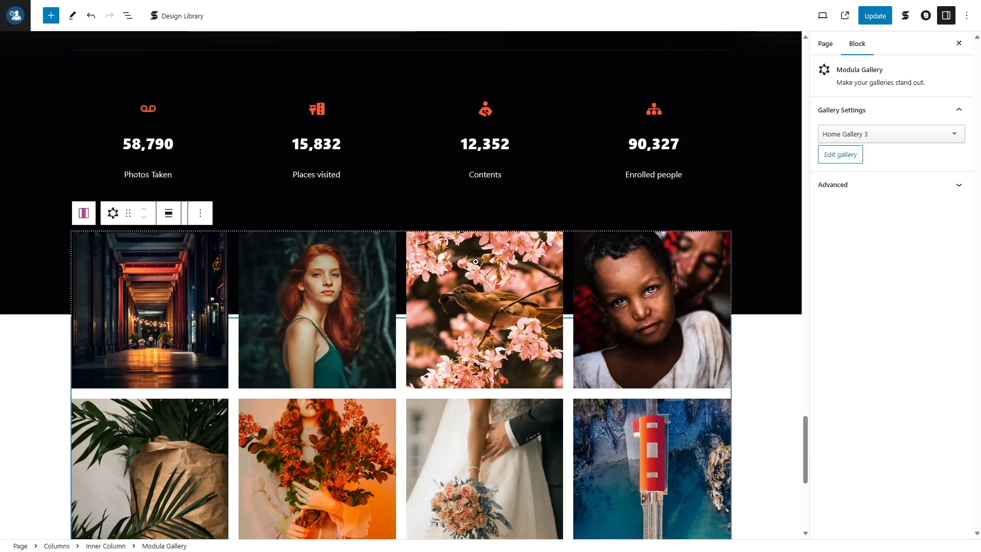
pyautogui.scroll(-5, 476, 261)
pyautogui.click(875, 20)
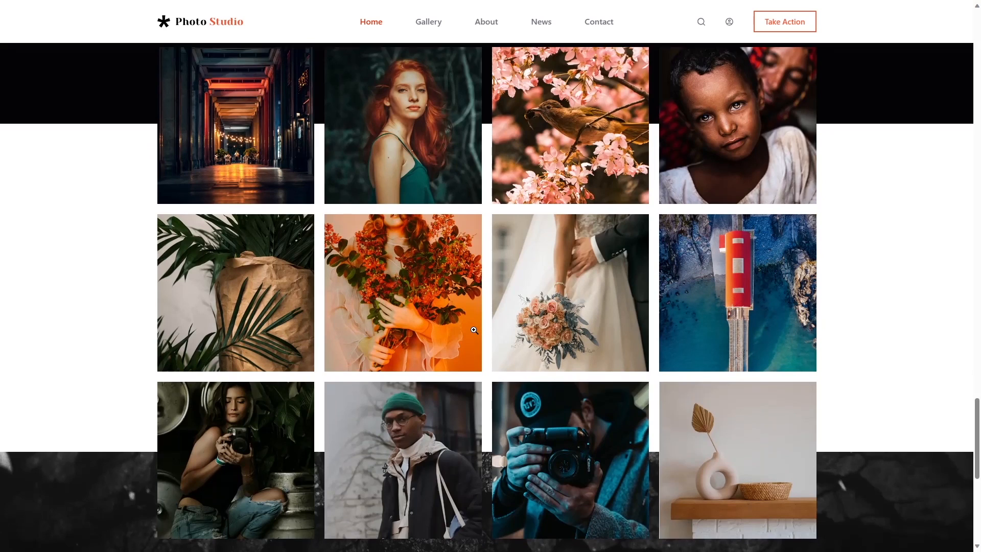
pyautogui.scroll(-6, 389, 306)
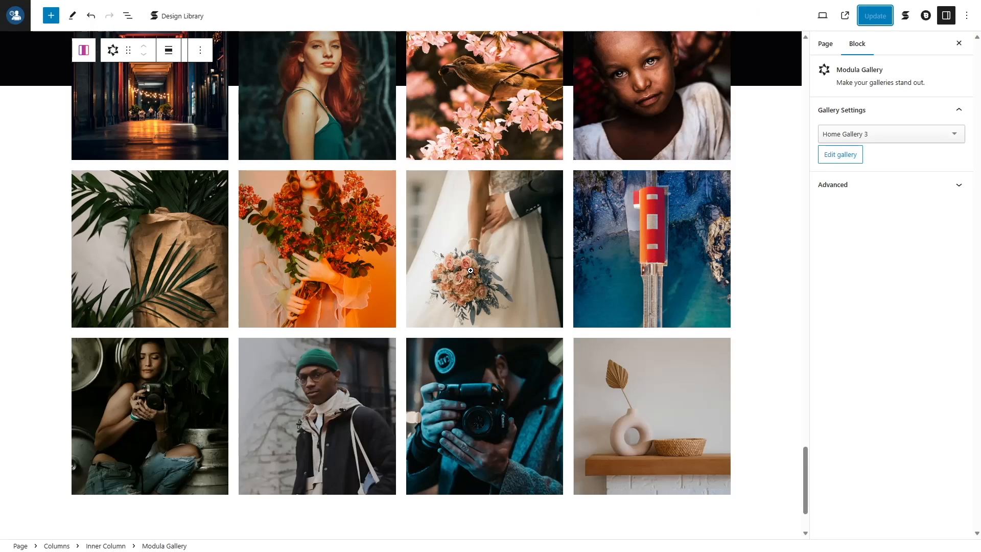
pyautogui.scroll(-2, 471, 270)
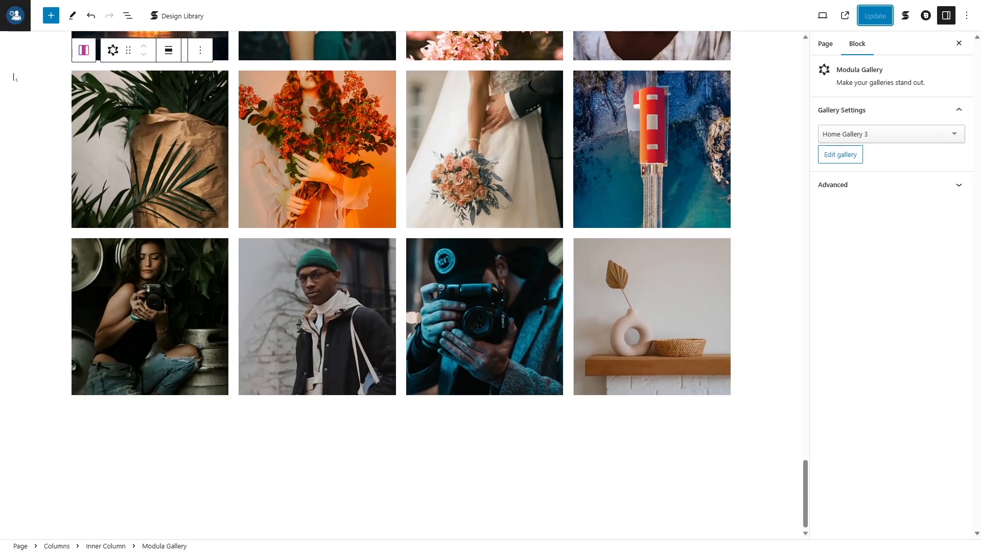
# Leave the page editor and start a new form in WPForms, dismissing the form builder's welcome message
pyautogui.click(16, 21)
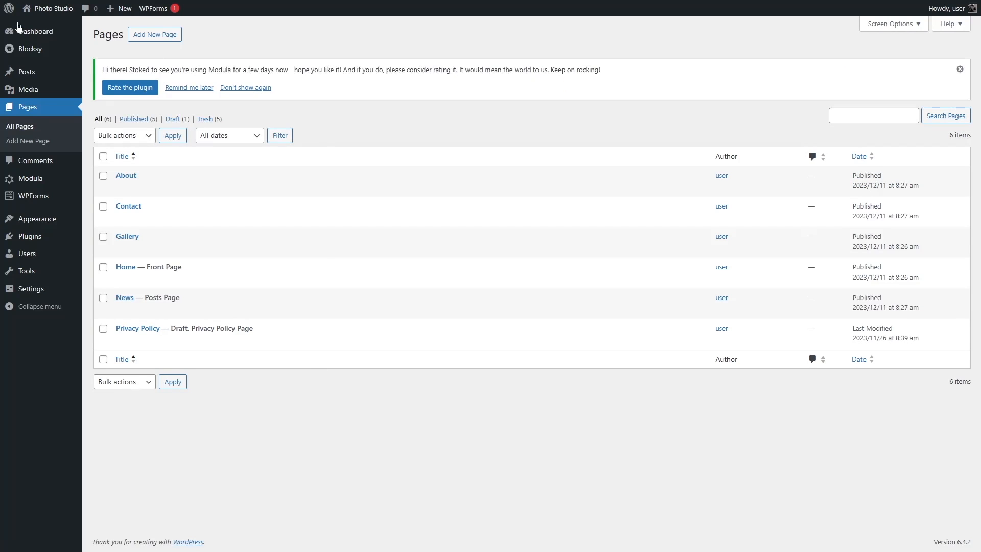
pyautogui.moveTo(31, 196)
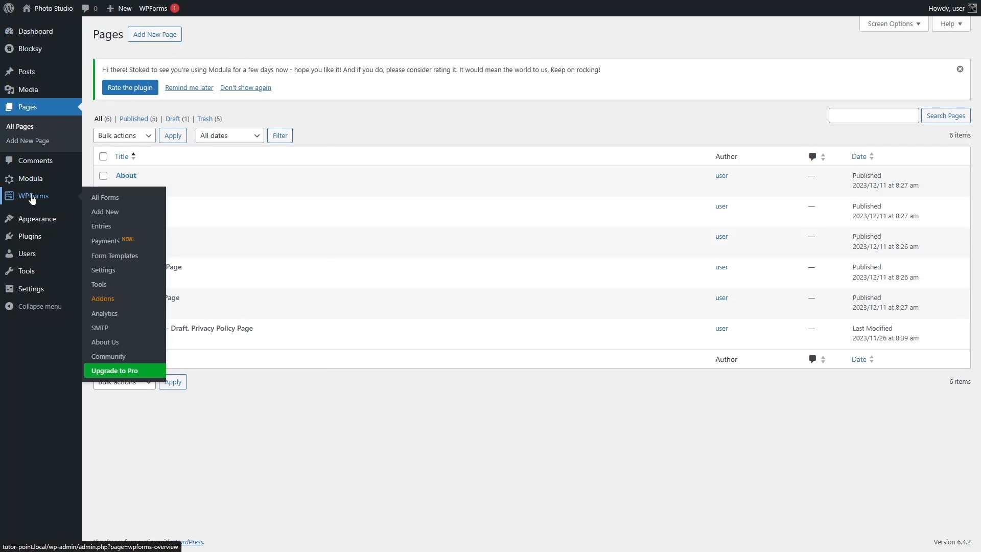
pyautogui.click(32, 197)
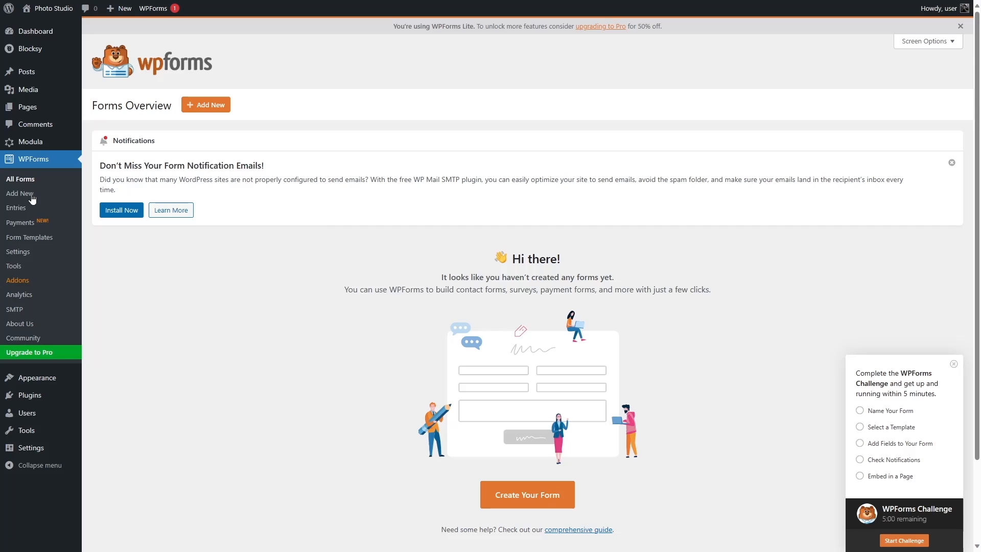
pyautogui.scroll(-2, 451, 200)
pyautogui.scroll(2, 452, 199)
pyautogui.click(953, 365)
pyautogui.click(193, 106)
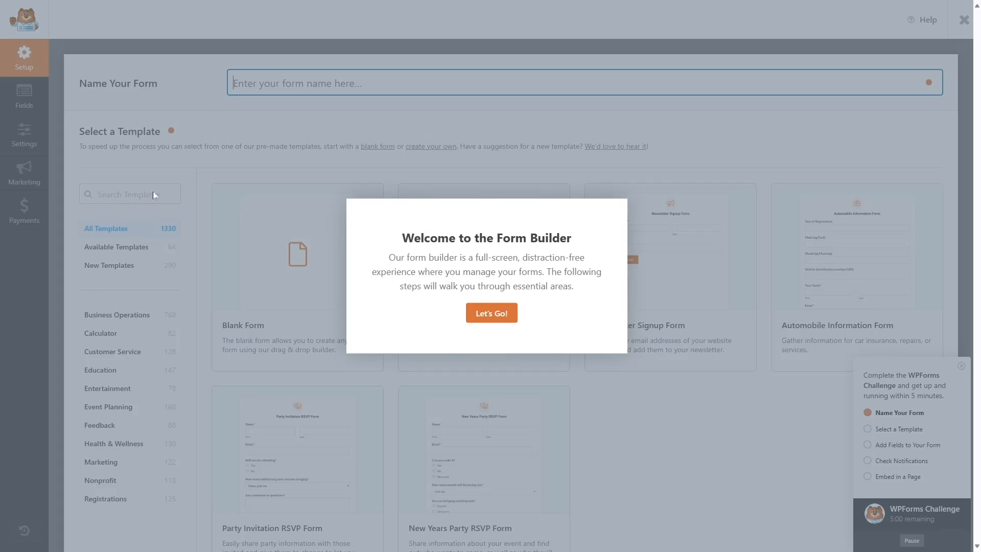
pyautogui.click(483, 315)
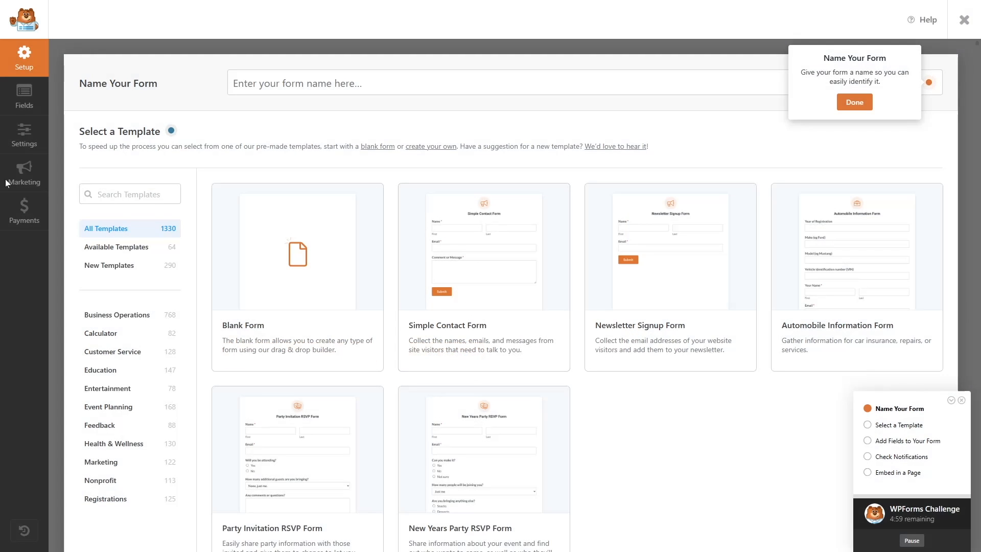
# Name the form "Newsletter subscribe" and create it from the Blank Form template
pyautogui.write('Newsletter subscribe')
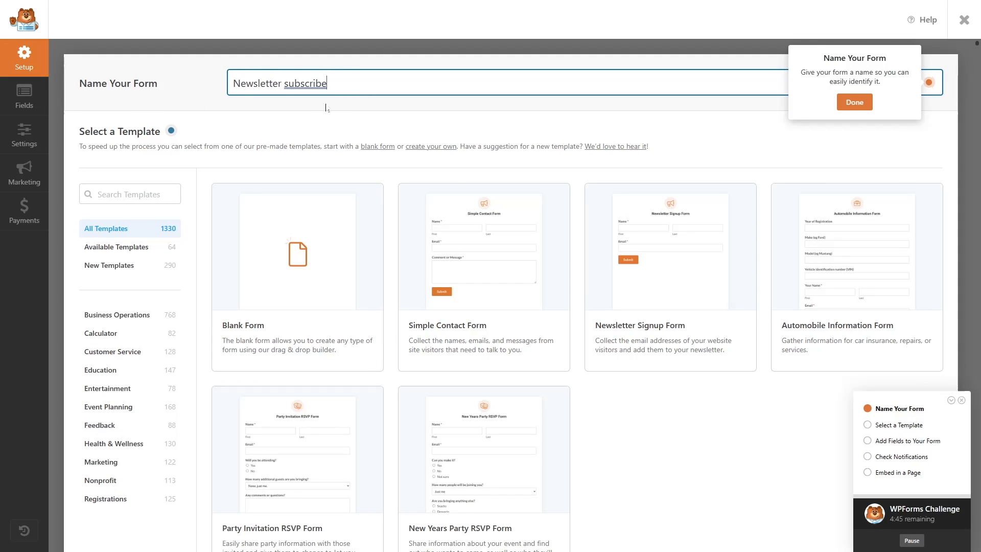
pyautogui.scroll(-5, 326, 107)
pyautogui.scroll(5, 530, 131)
pyautogui.scroll(-3, 267, 328)
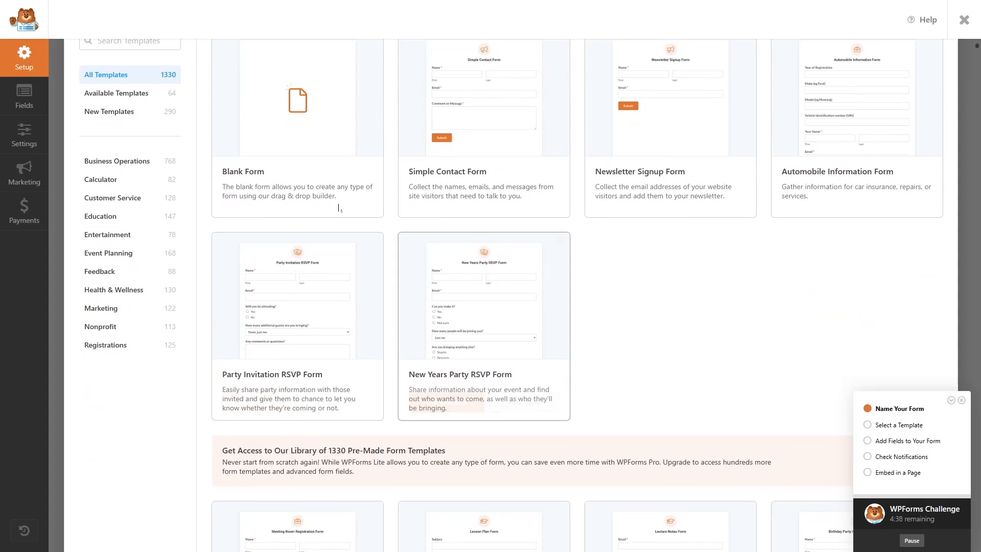
pyautogui.scroll(-5, 607, 372)
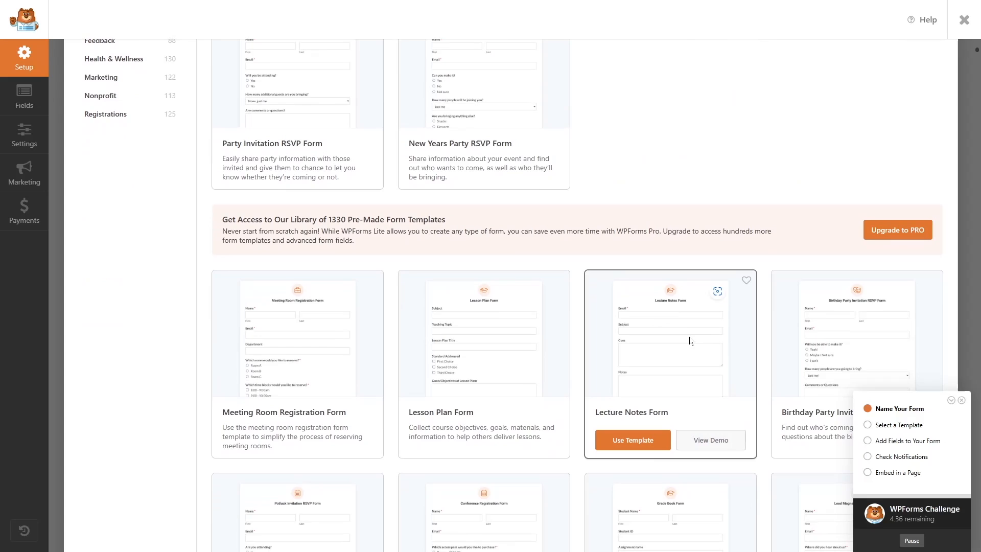
pyautogui.scroll(8, 690, 341)
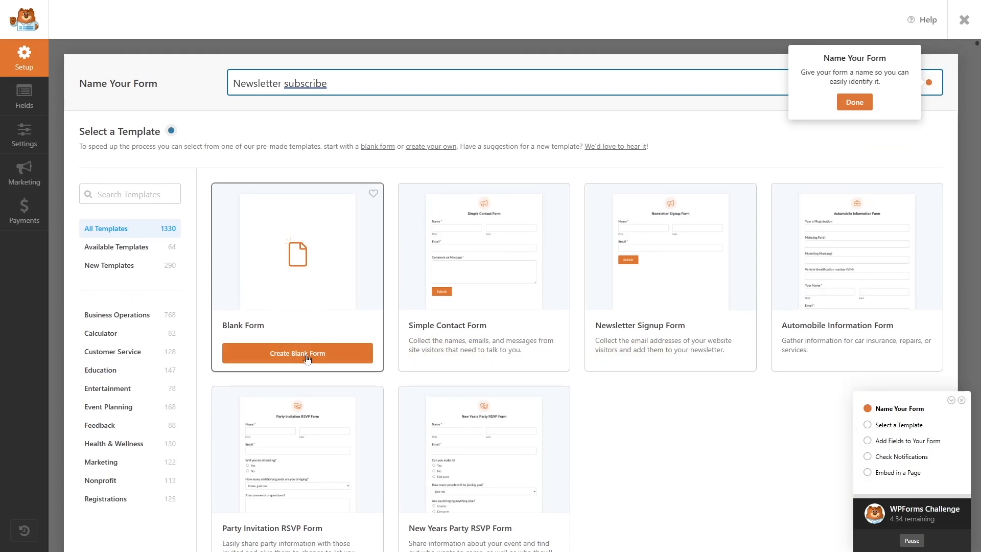
pyautogui.click(295, 361)
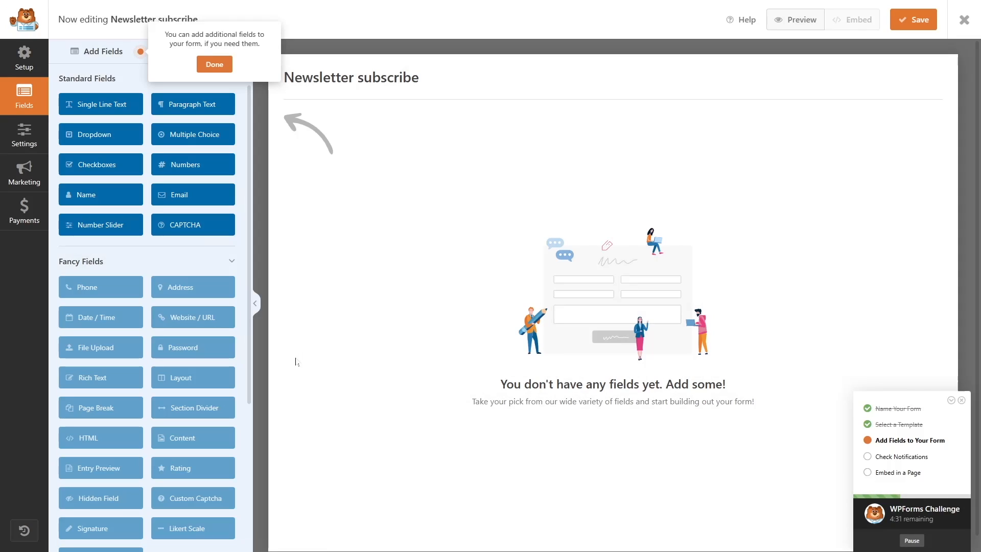
# Dismiss the WPForms Challenge walkthrough and return to the form's setup page
pyautogui.click(215, 64)
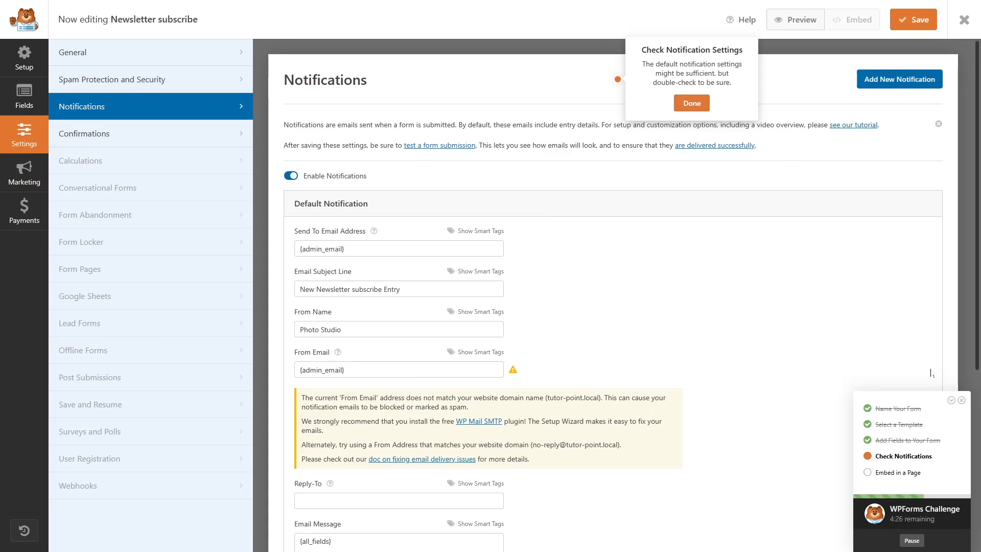
pyautogui.click(962, 400)
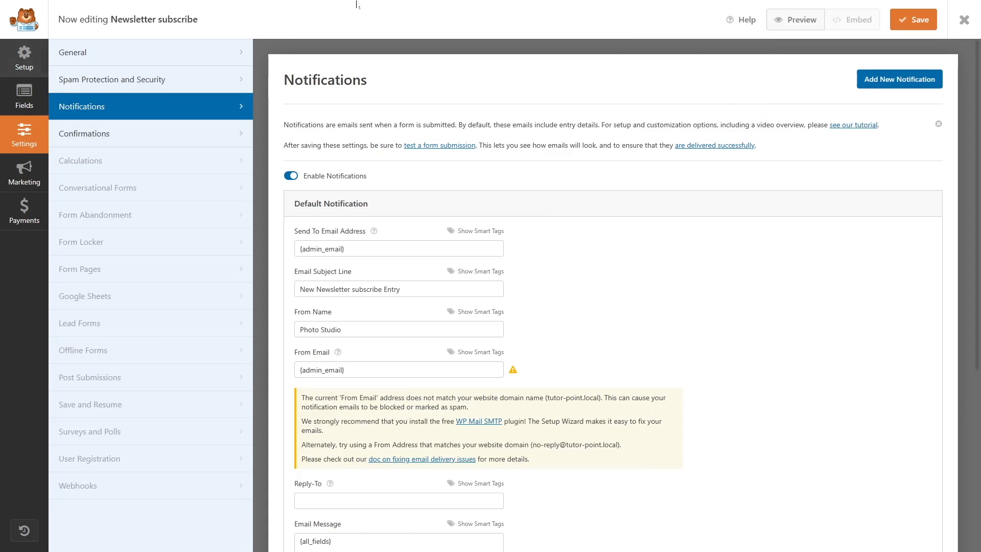
pyautogui.click(20, 63)
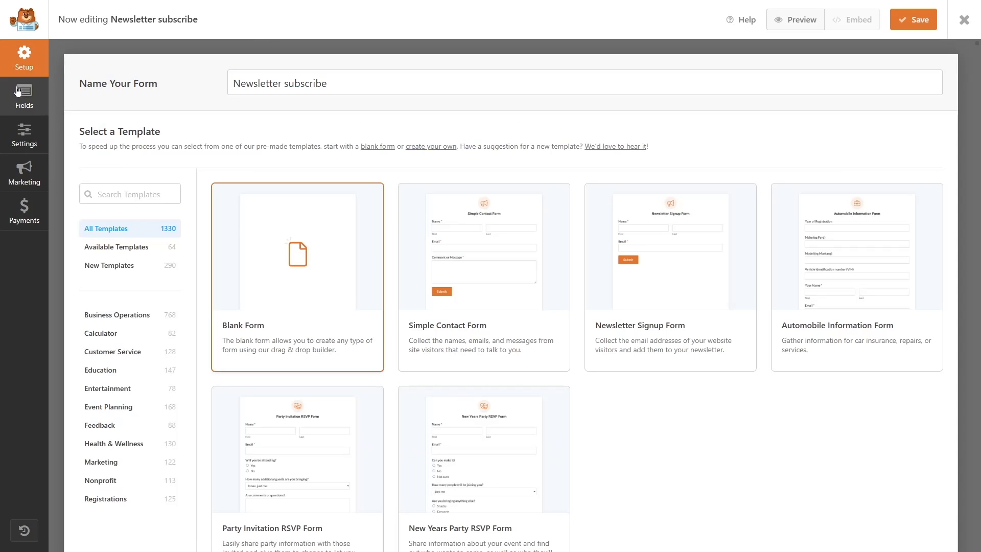
# Add an Email field to the empty newsletter form and open its field options
pyautogui.click(18, 97)
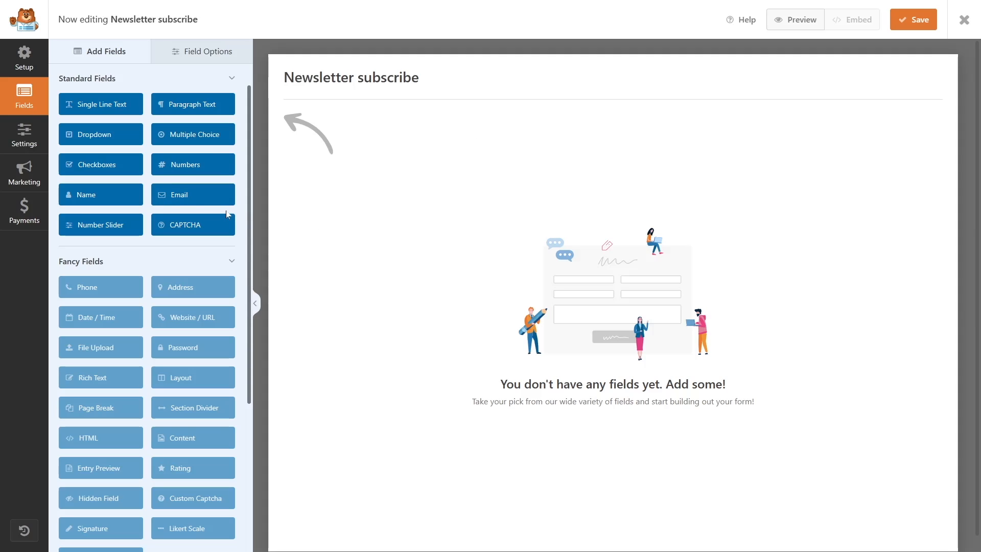
pyautogui.moveTo(165, 201); pyautogui.dragTo(360, 139)
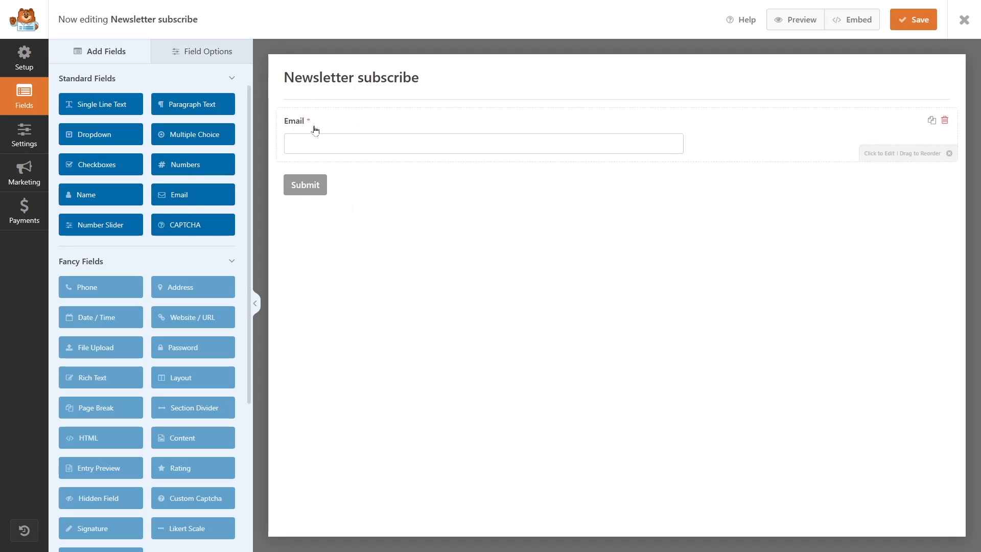
pyautogui.click(345, 124)
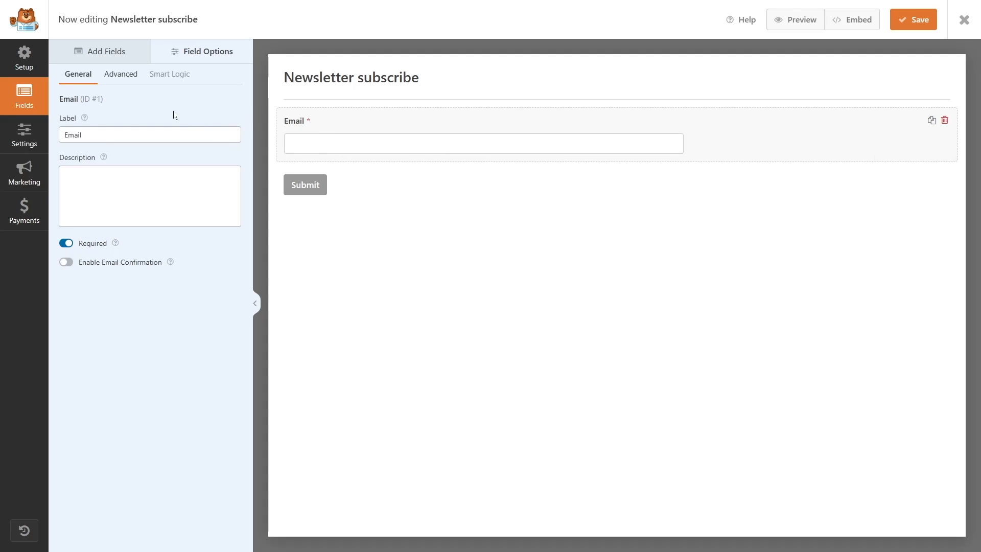
# Try the label "Email Address" and a non-required setting on the Email field, and restore both
pyautogui.doubleClick(73, 135)
pyautogui.click(225, 120)
pyautogui.moveTo(84, 135); pyautogui.dragTo(51, 139)
pyautogui.click(81, 135)
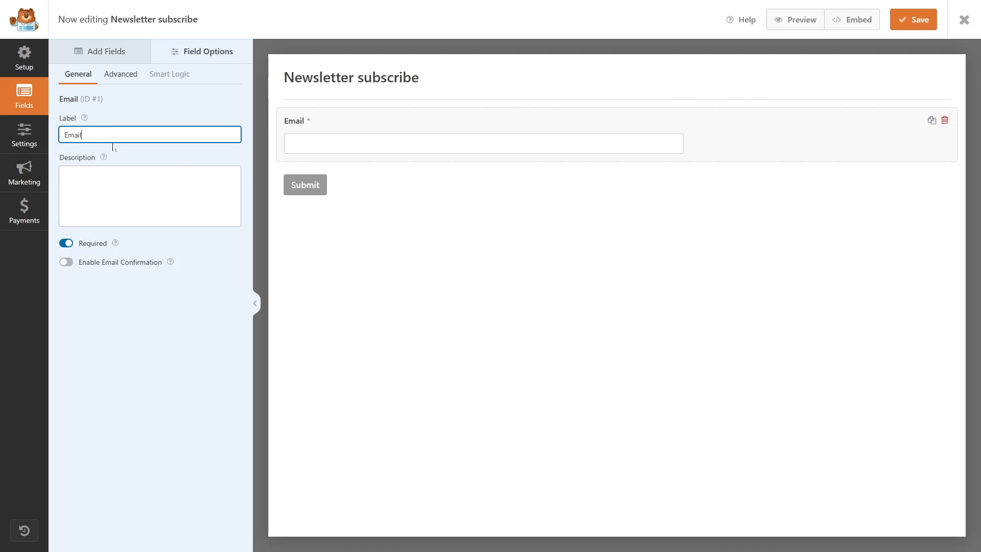
pyautogui.write('Address')
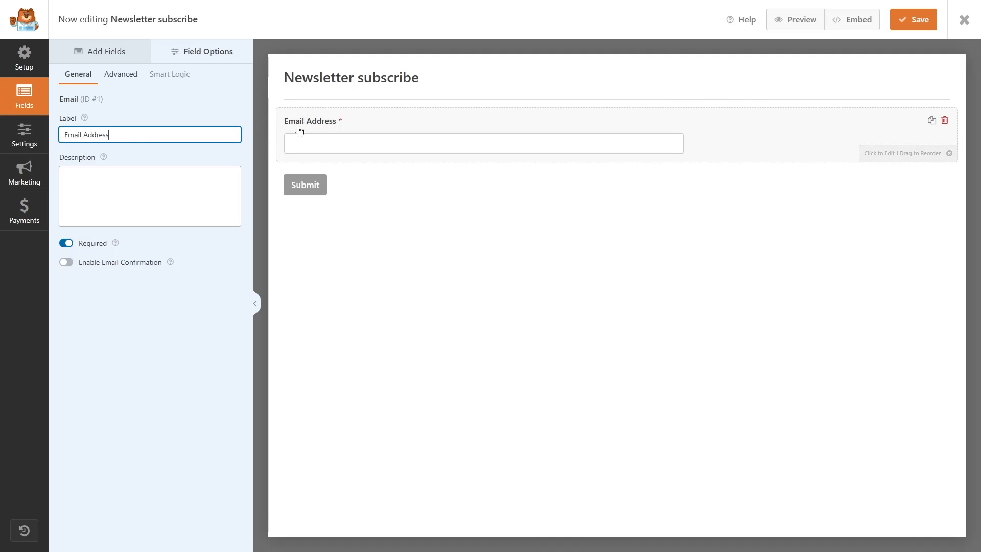
pyautogui.moveTo(109, 135); pyautogui.dragTo(83, 135)
pyautogui.press('BackSpace')
pyautogui.click(65, 245)
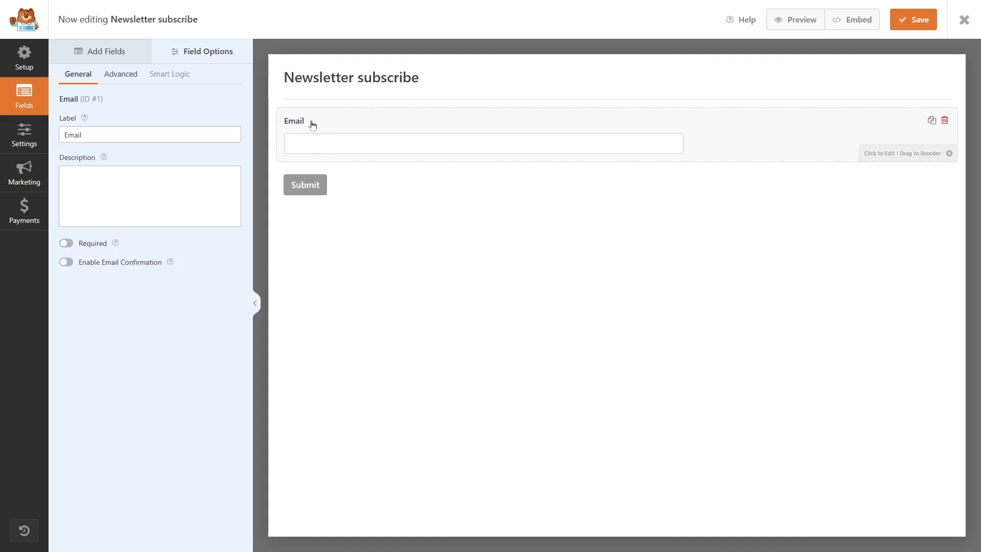
pyautogui.click(66, 244)
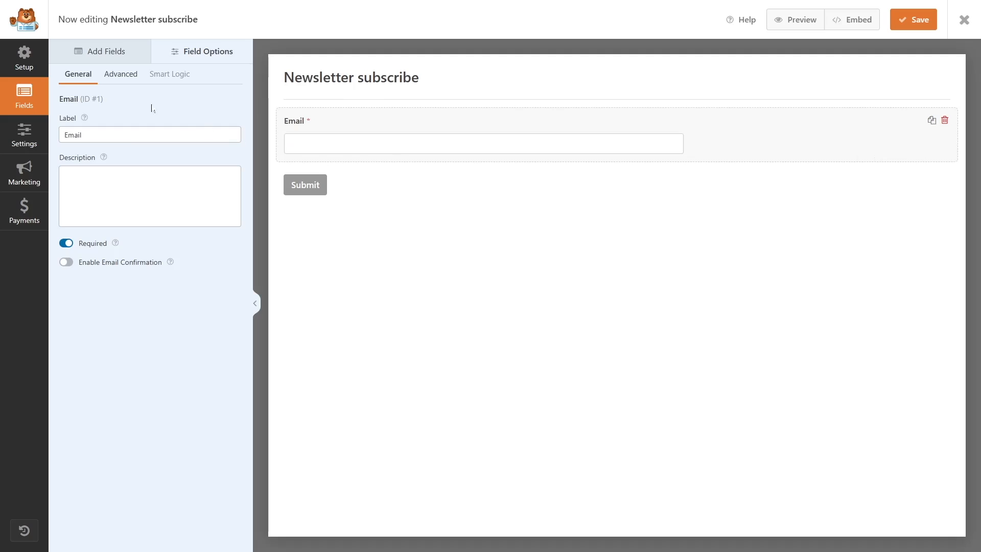
# Set the Email field's size to Large and its placeholder text to "Your email address"
pyautogui.click(129, 77)
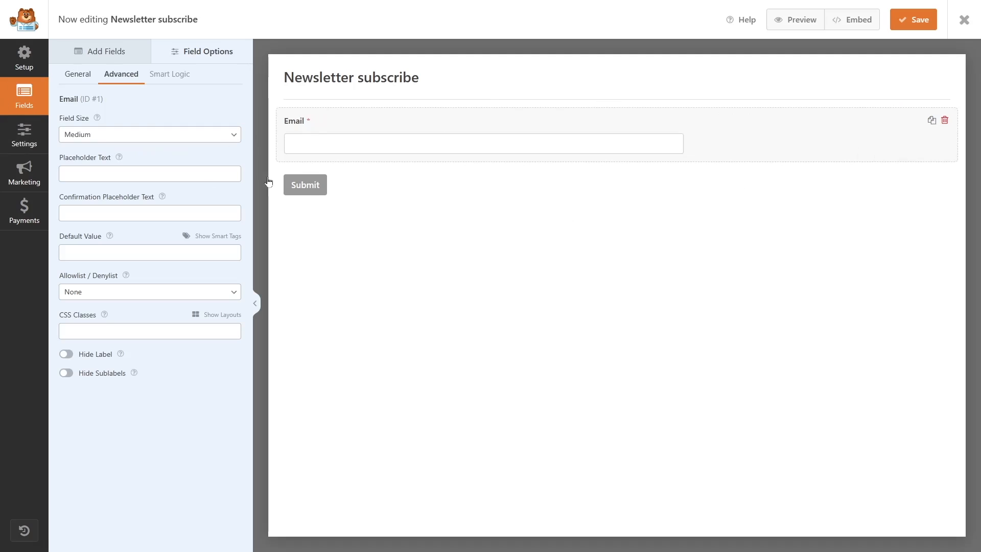
pyautogui.click(104, 135)
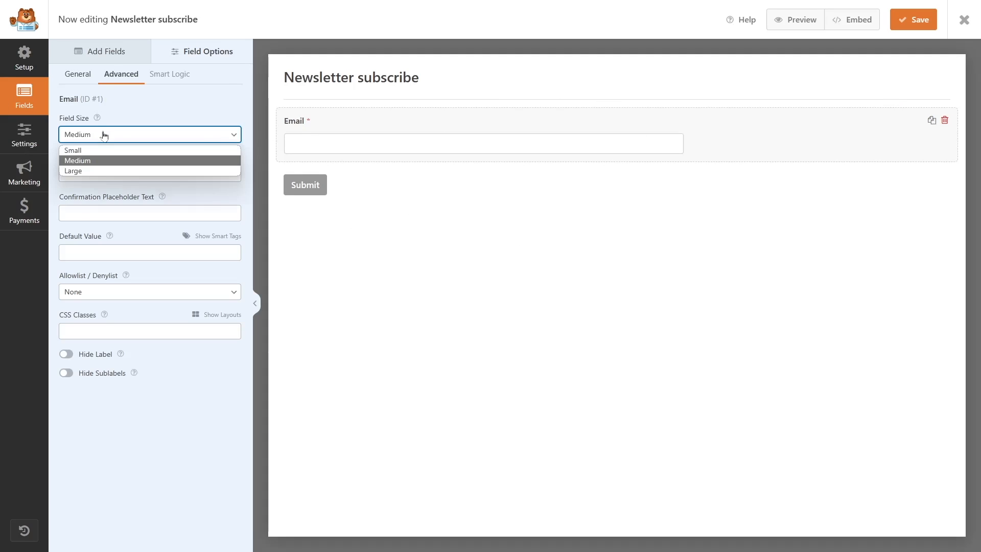
pyautogui.click(91, 166)
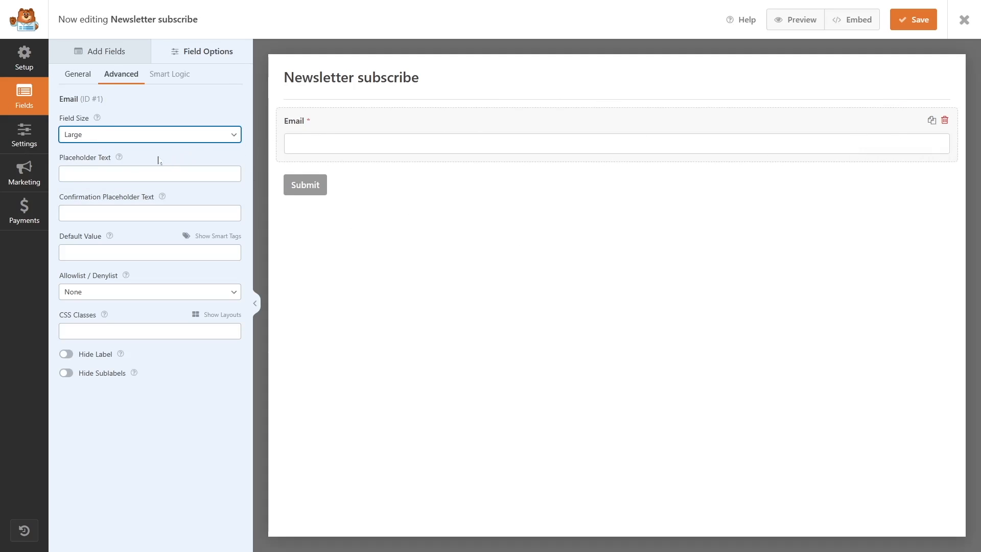
pyautogui.click(102, 173)
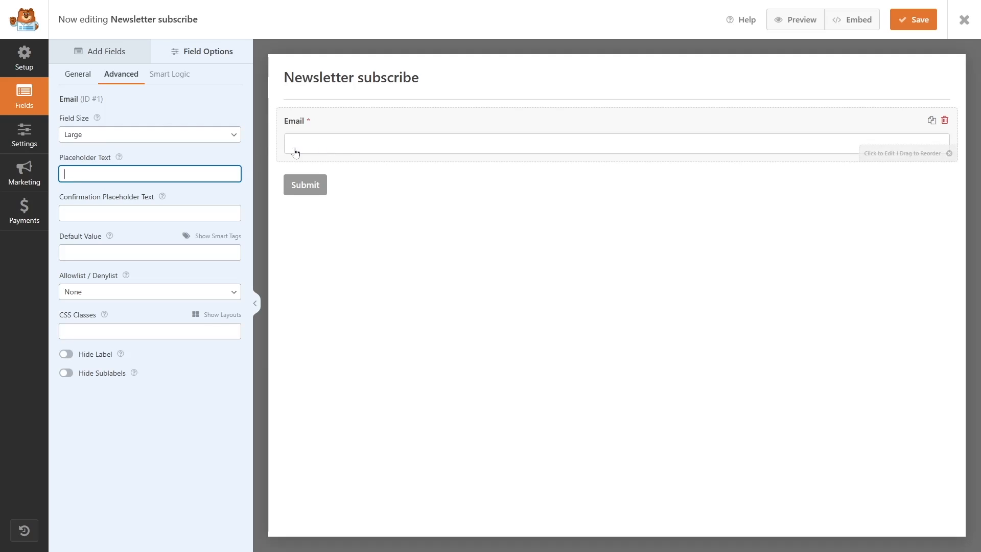
pyautogui.write('Your email address')
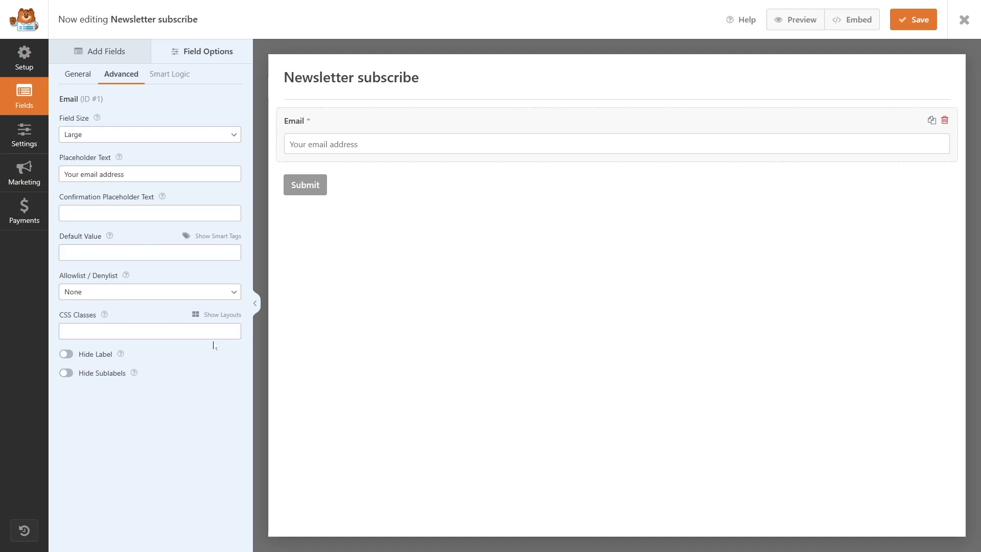
# Hide the Email field's label on the form
pyautogui.click(66, 355)
pyautogui.click(68, 354)
pyautogui.click(70, 354)
# Set the form's submit button text to "Subscribe" and check the advanced general settings
pyautogui.click(24, 135)
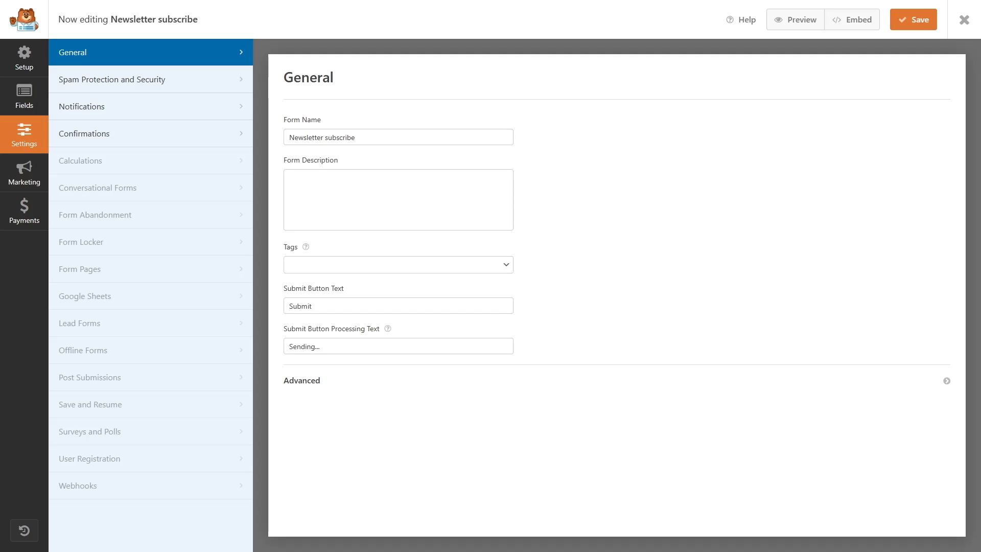
pyautogui.click(504, 264)
pyautogui.click(566, 274)
pyautogui.moveTo(327, 306); pyautogui.dragTo(282, 313)
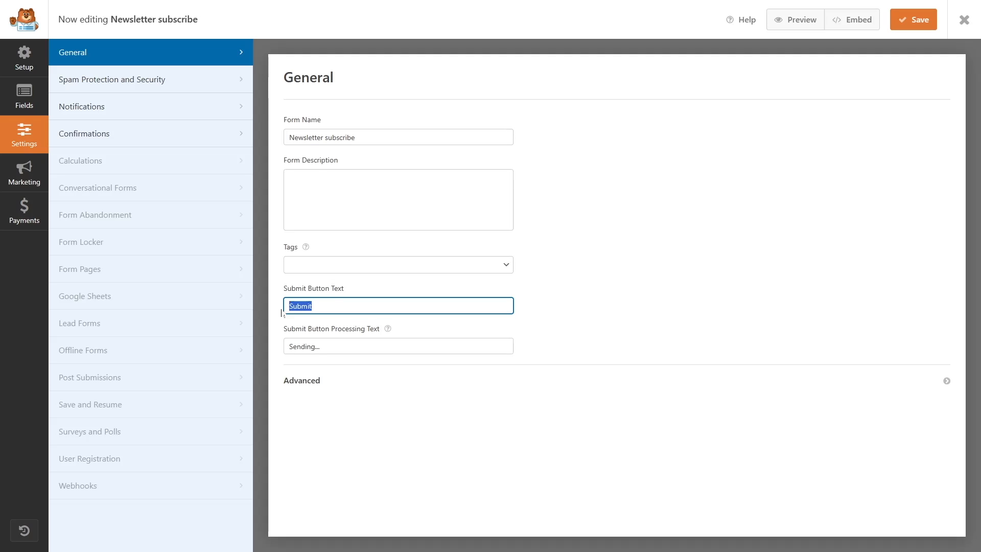
pyautogui.write('Subscribe')
pyautogui.moveTo(323, 346); pyautogui.dragTo(279, 350)
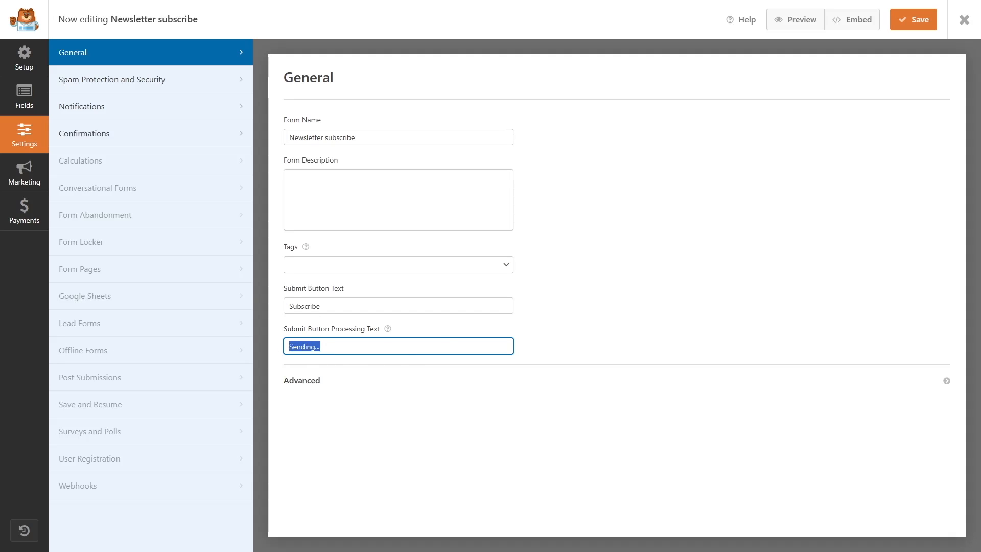
pyautogui.click(319, 384)
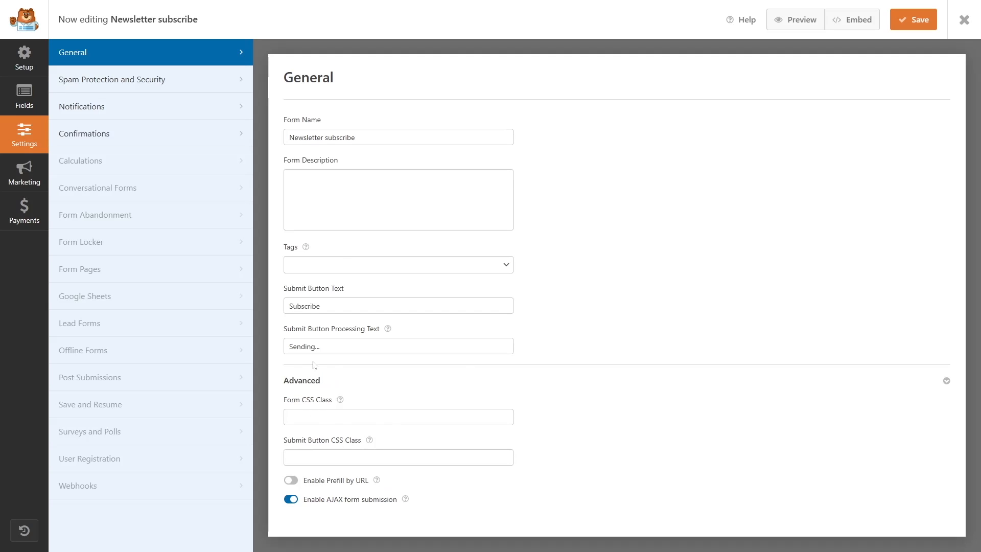
pyautogui.click(313, 381)
# Review the form's spam protection options and the default notification's recipient, subject and sender settings
pyautogui.click(127, 90)
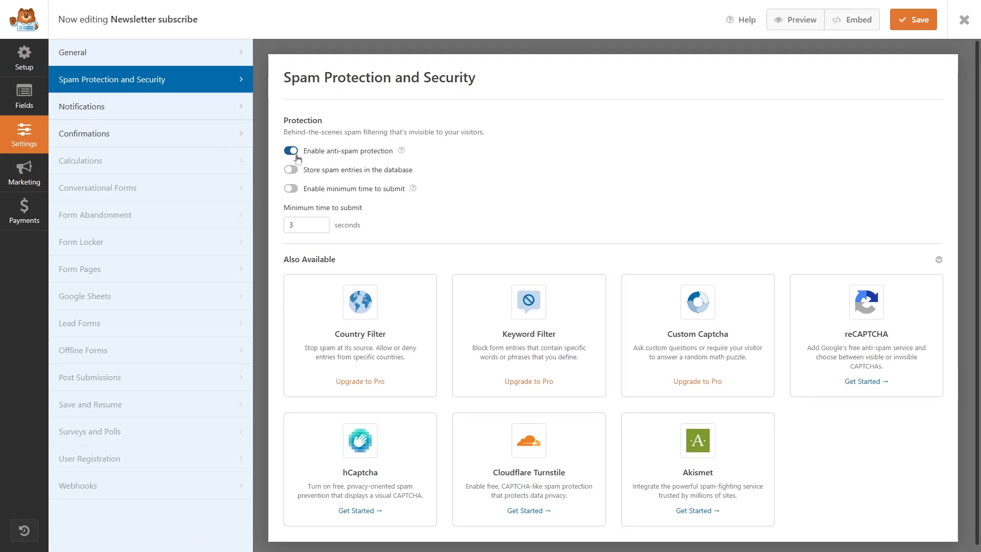
pyautogui.moveTo(401, 155)
pyautogui.scroll(-1, 384, 219)
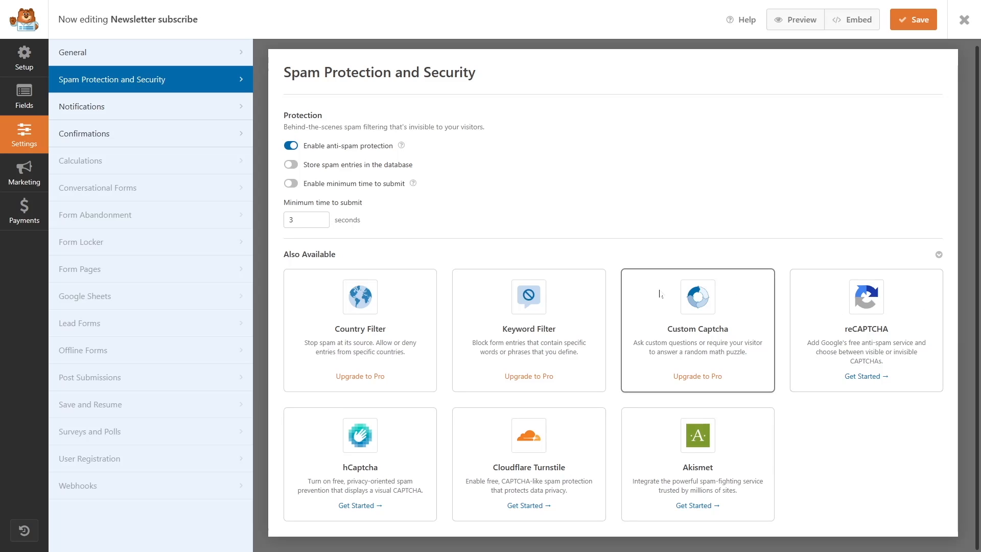
pyautogui.click(150, 114)
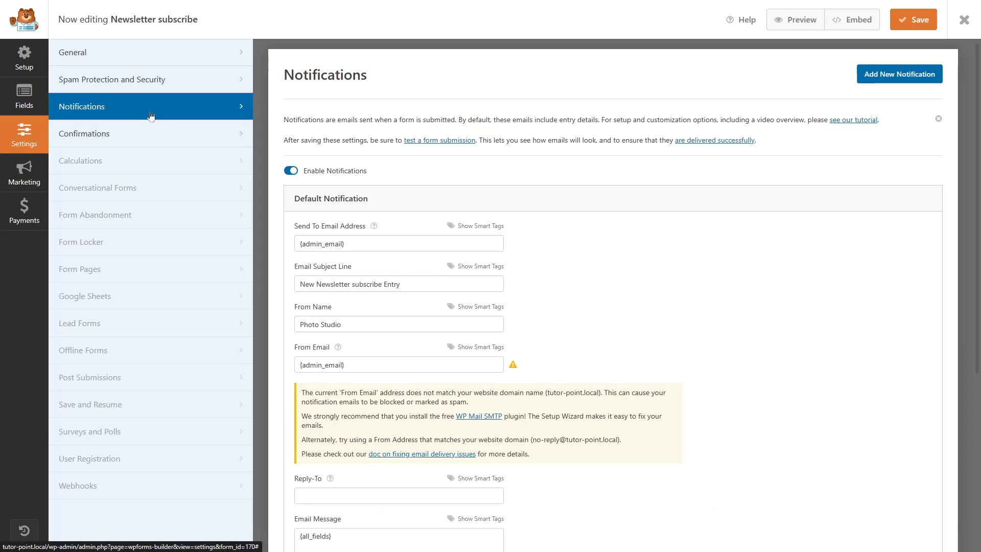
pyautogui.scroll(-4, 534, 242)
pyautogui.scroll(4, 535, 243)
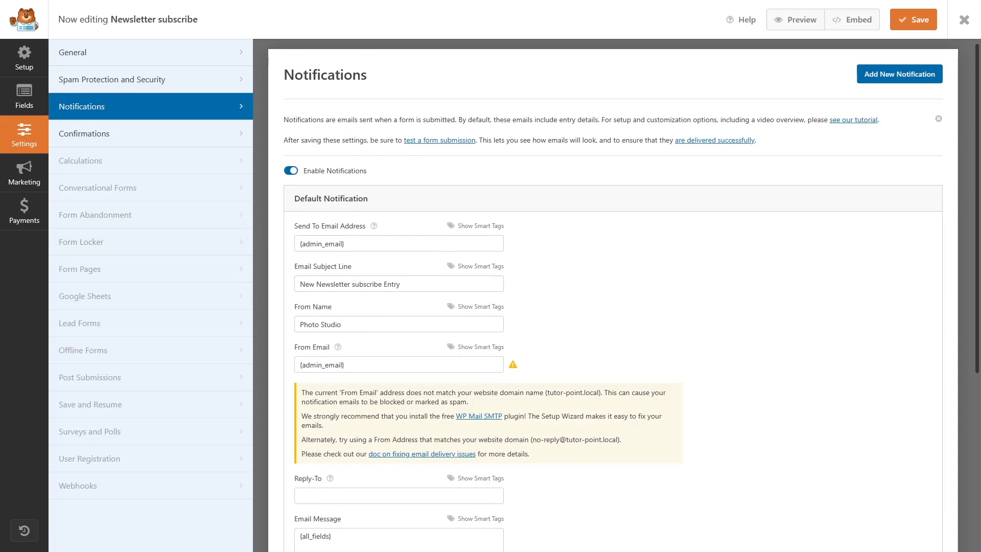
pyautogui.moveTo(346, 244); pyautogui.dragTo(300, 243)
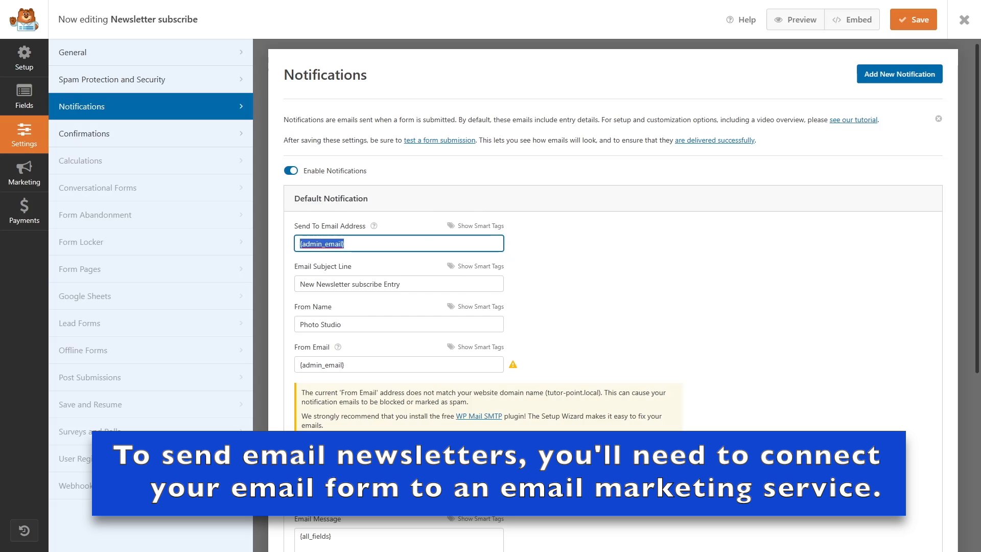
pyautogui.moveTo(345, 244); pyautogui.dragTo(288, 249)
pyautogui.moveTo(300, 284); pyautogui.dragTo(400, 284)
pyautogui.click(573, 289)
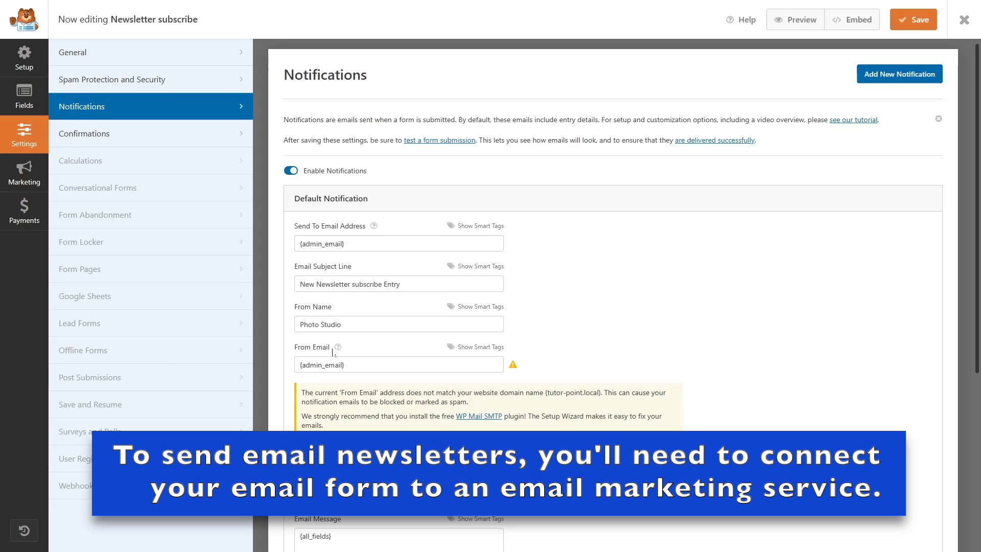
pyautogui.scroll(-3, 332, 353)
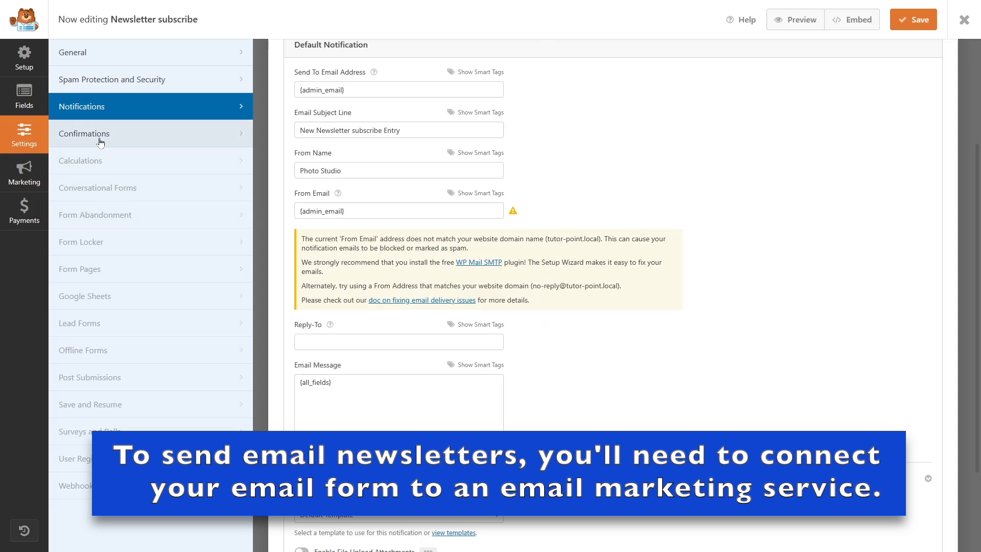
# Set the default confirmation message to "Thanks for subscribing. You're awesome!" and save the form
pyautogui.click(83, 136)
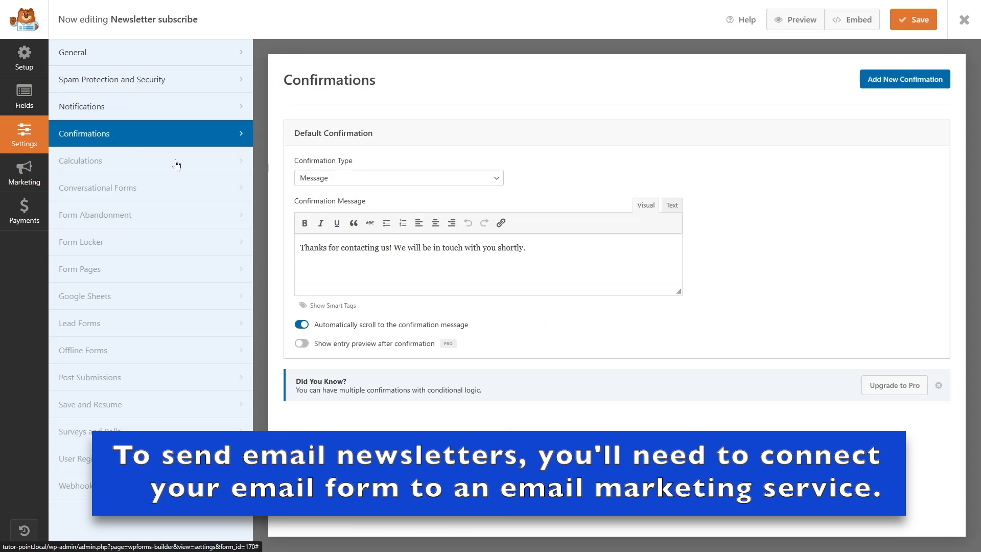
pyautogui.click(307, 178)
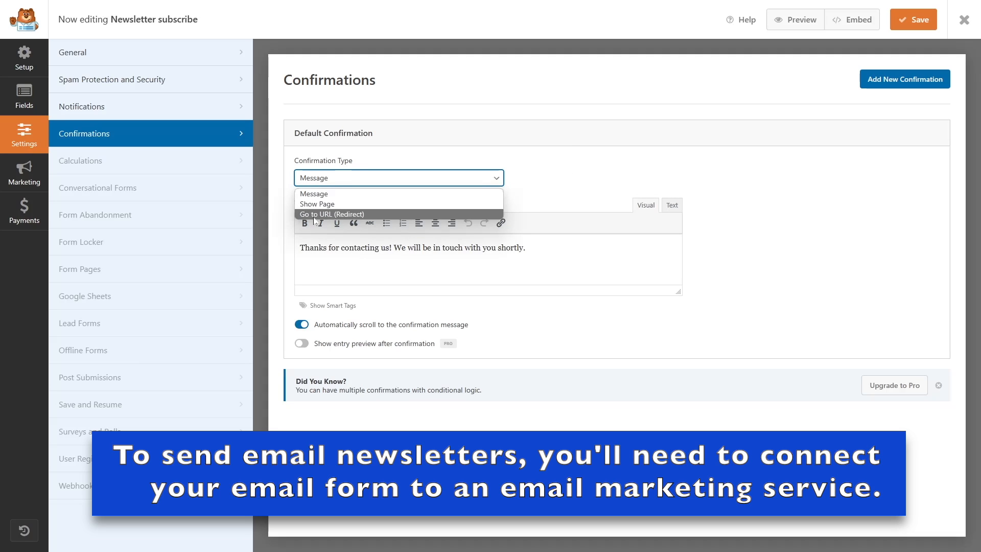
pyautogui.click(596, 162)
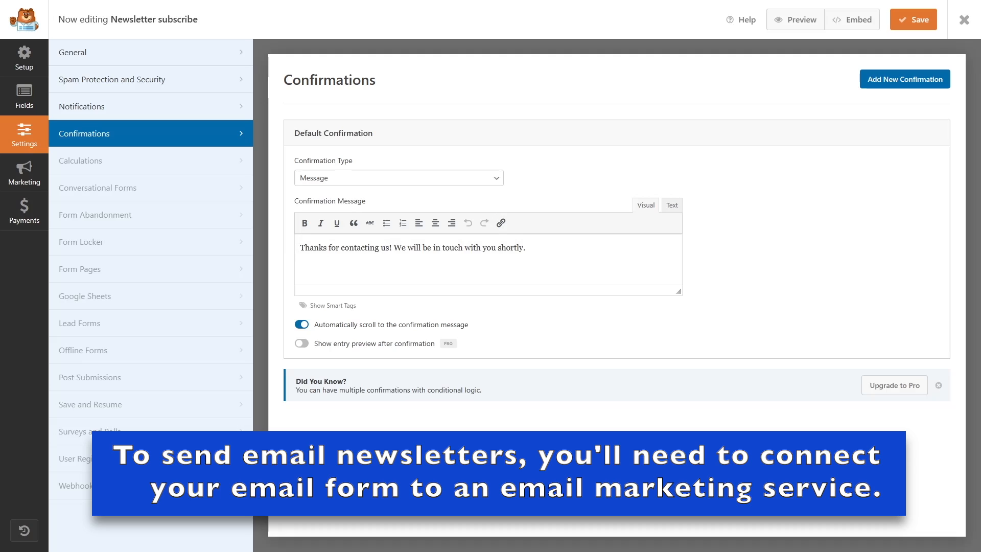
pyautogui.moveTo(300, 248); pyautogui.dragTo(525, 247)
pyautogui.click(491, 248)
pyautogui.moveTo(525, 247); pyautogui.dragTo(300, 247)
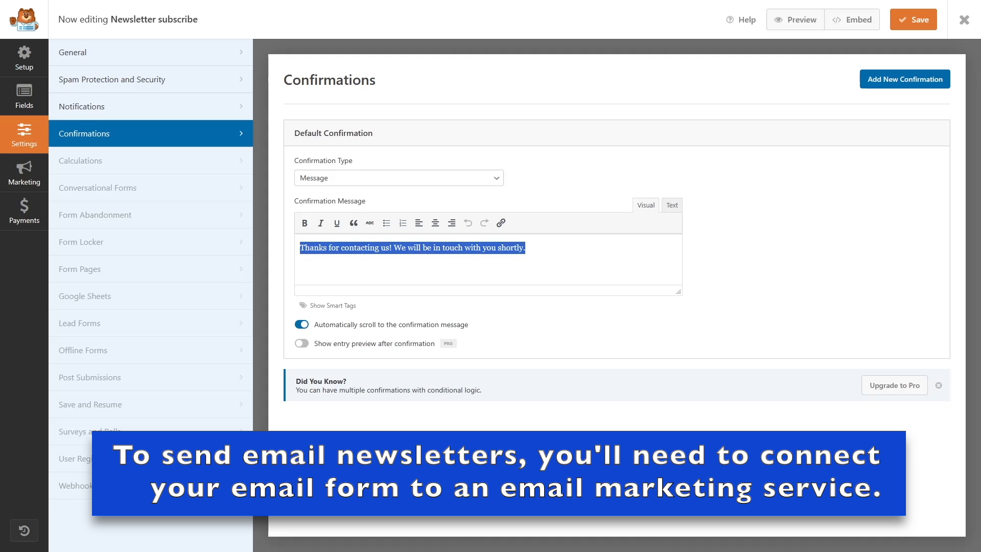
pyautogui.write("Thanks for subscribing. You're awesome!")
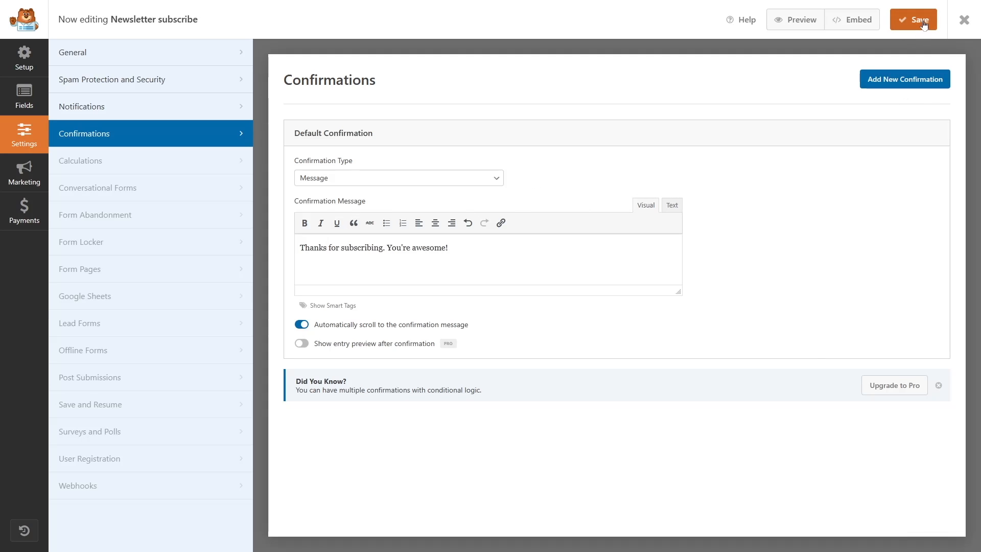
pyautogui.click(922, 24)
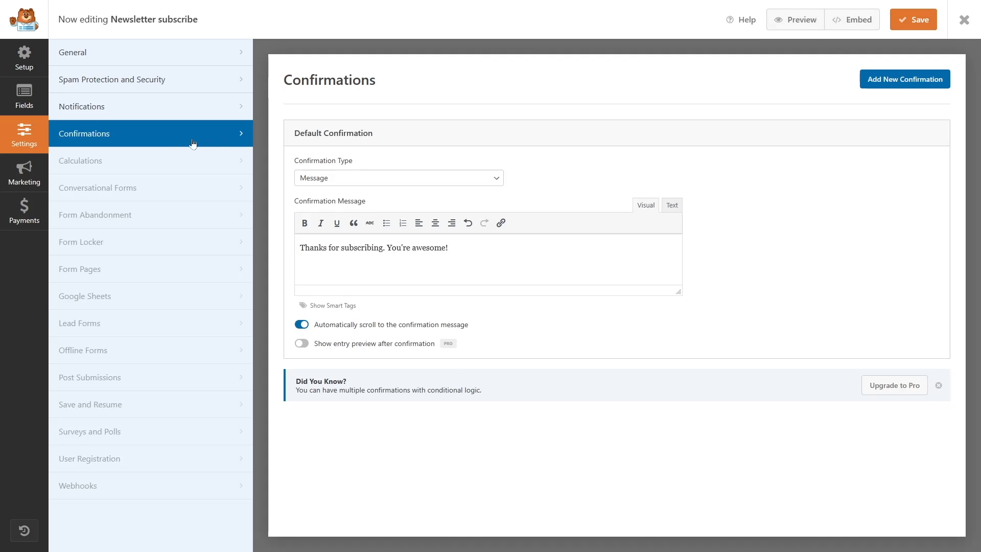
# Close the form builder, visit the site, and open the home page for editing at the end of its gallery
pyautogui.click(965, 20)
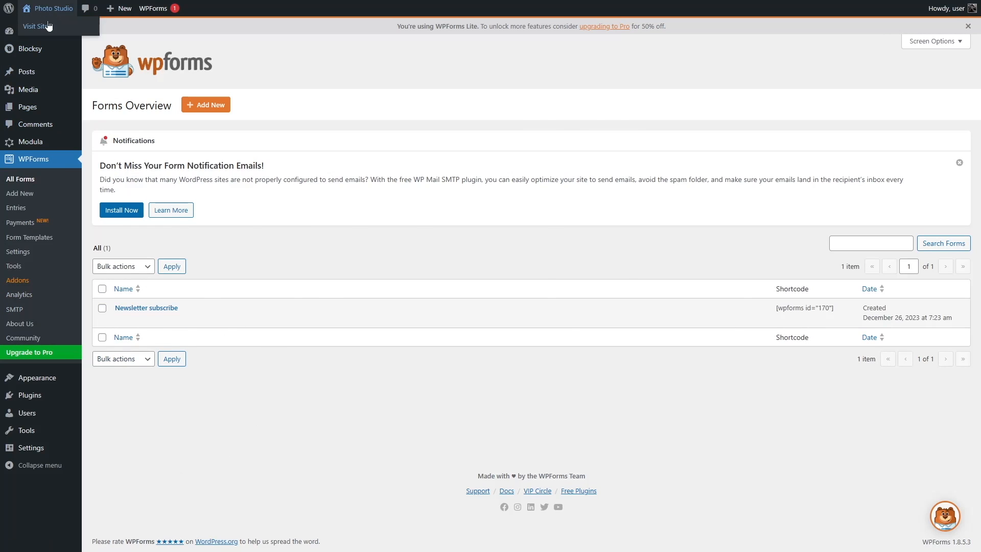
pyautogui.click(48, 26)
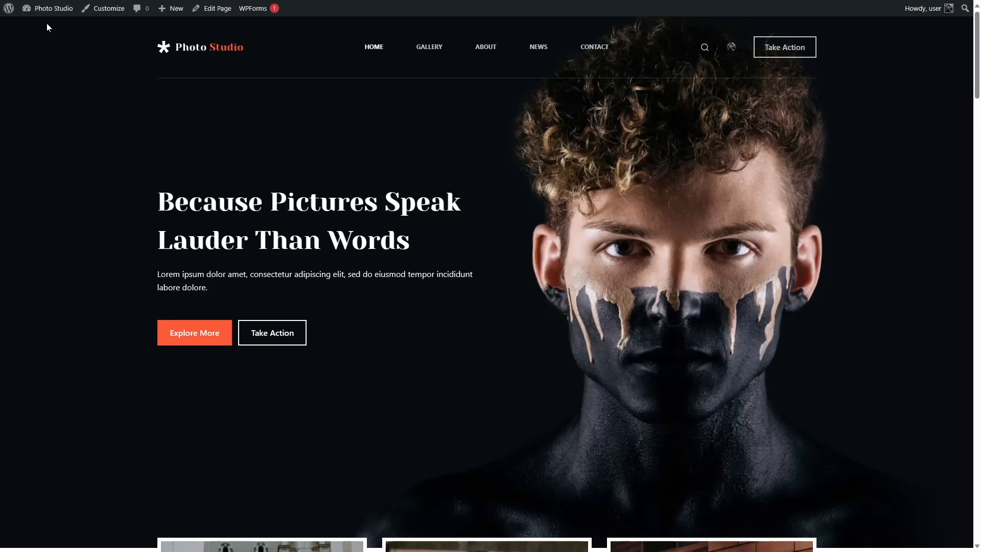
pyautogui.click(207, 11)
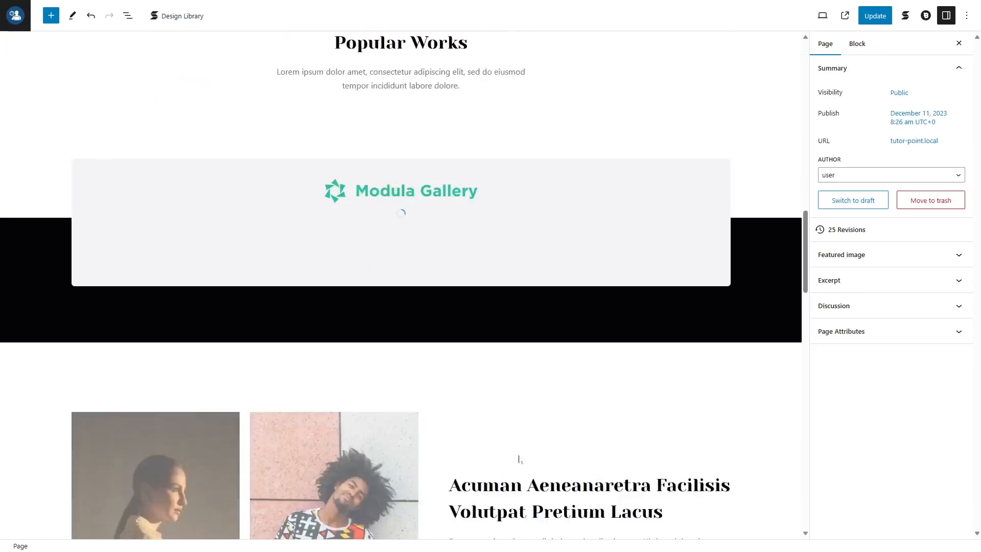
pyautogui.scroll(-15, 519, 455)
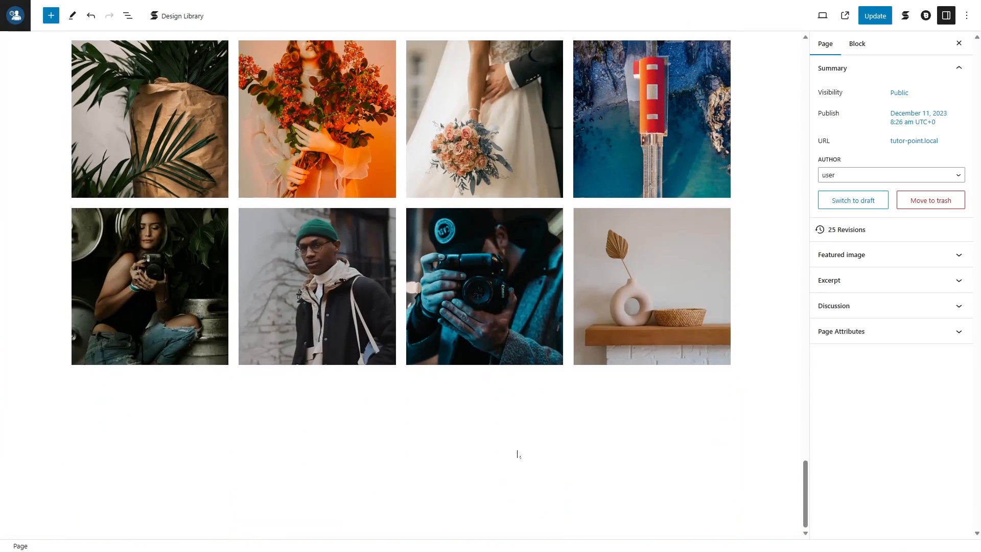
# Examine the home page's block structure around the last Columns block
pyautogui.click(129, 19)
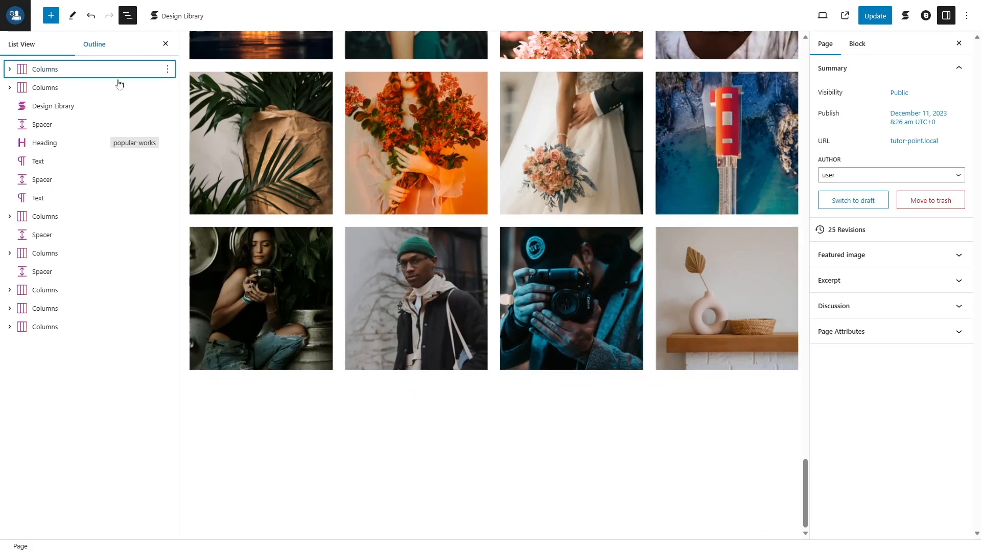
pyautogui.click(68, 328)
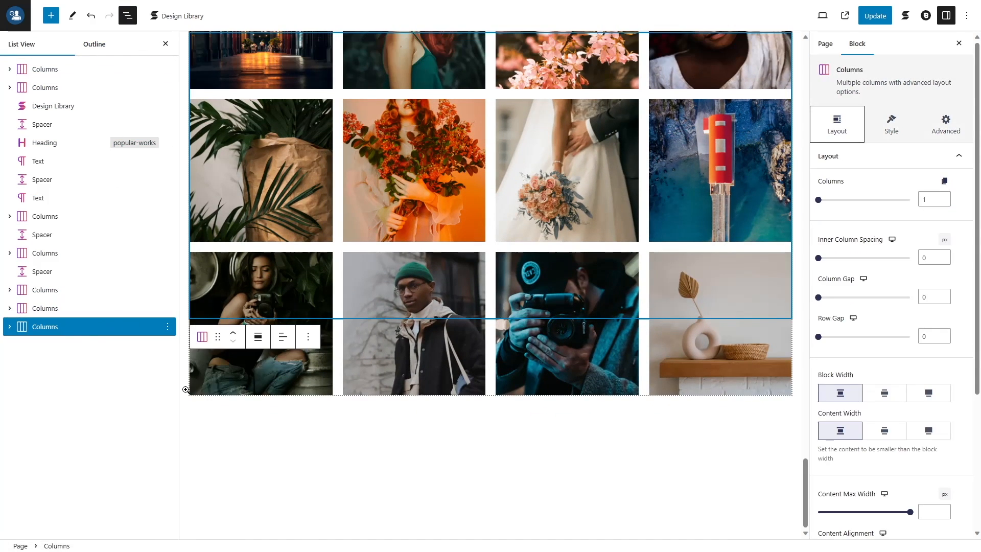
pyautogui.click(10, 327)
pyautogui.click(22, 345)
pyautogui.press('Left')
pyautogui.press('Left')
pyautogui.press('Left')
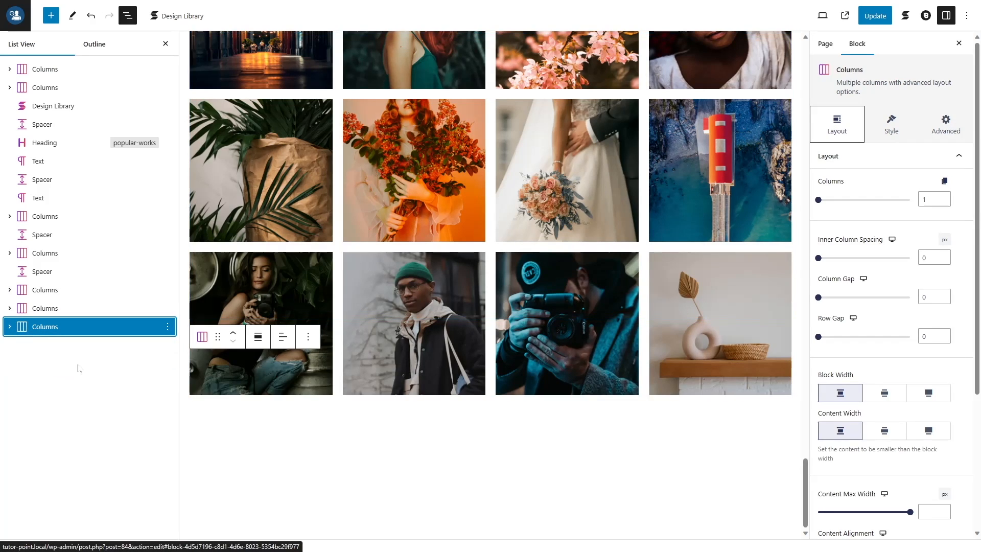
pyautogui.click(613, 453)
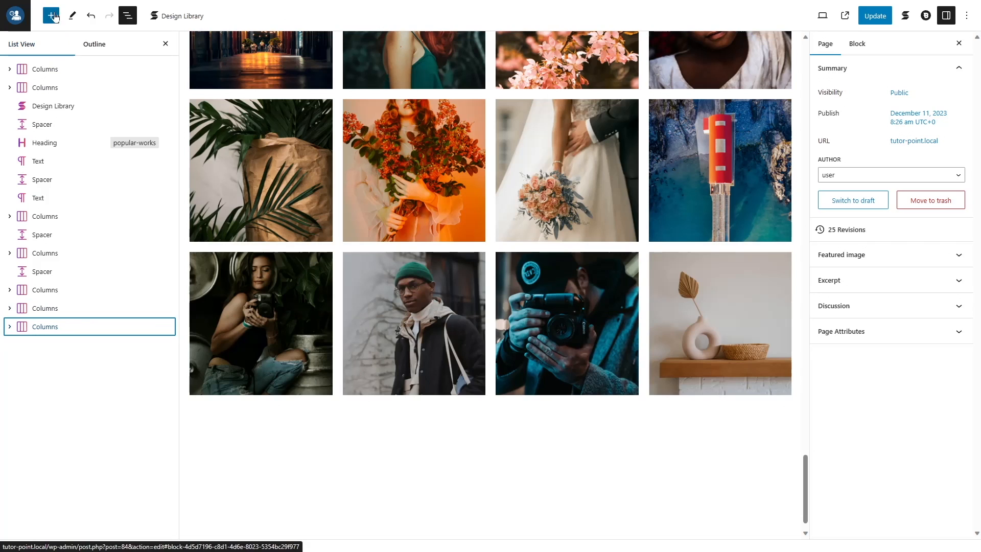
pyautogui.click(51, 16)
pyautogui.press('Escape')
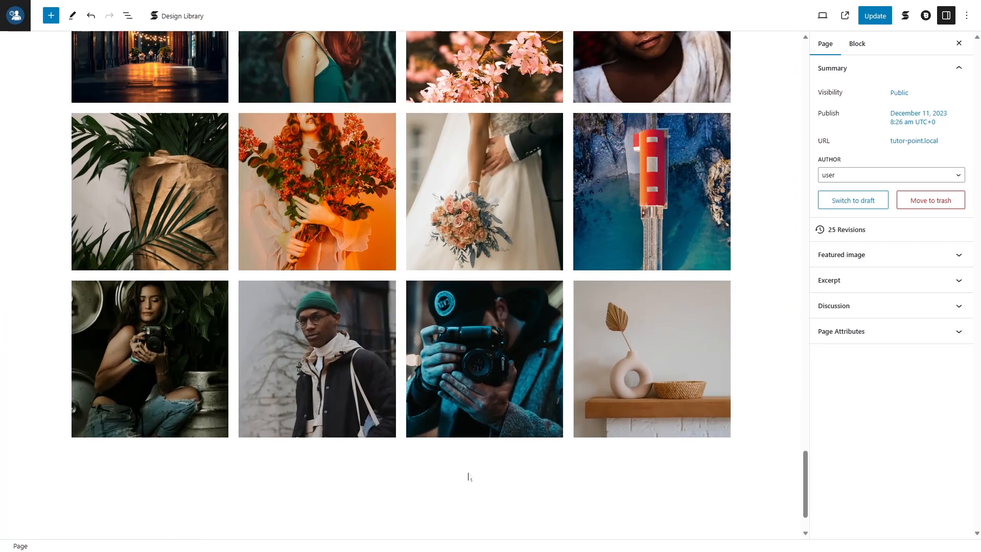
# Add a Stackable Columns block below the photo gallery using the single-column 100 variation
pyautogui.click(51, 15)
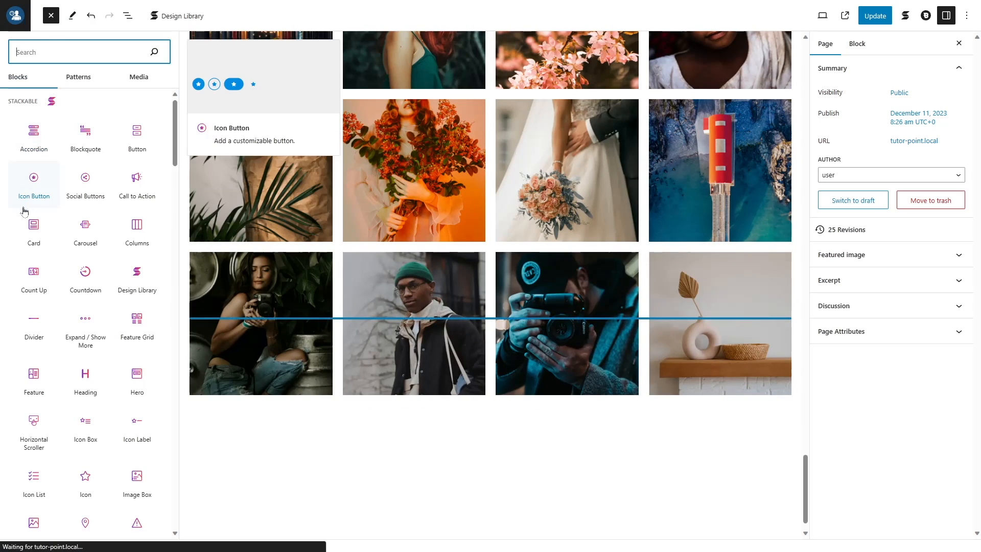
pyautogui.click(131, 229)
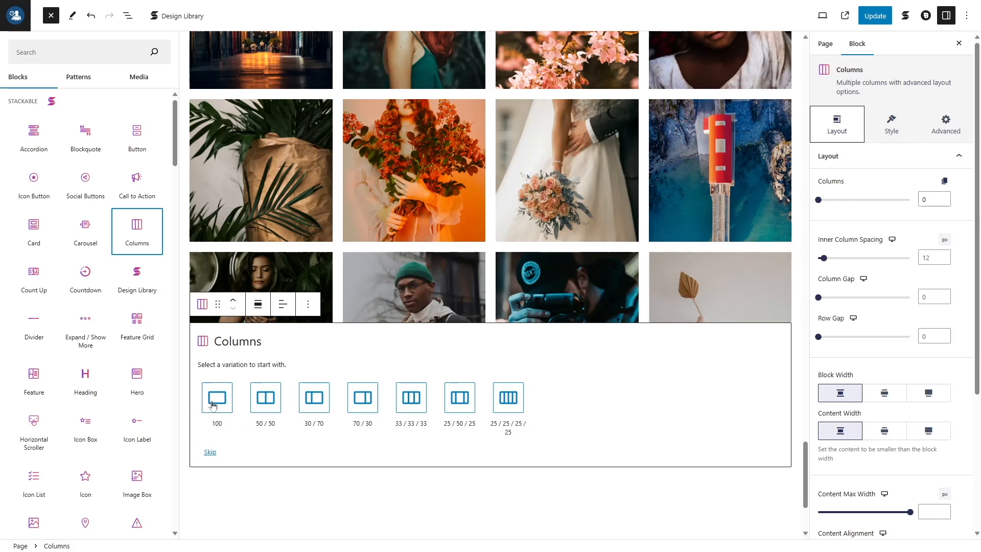
pyautogui.press('Escape')
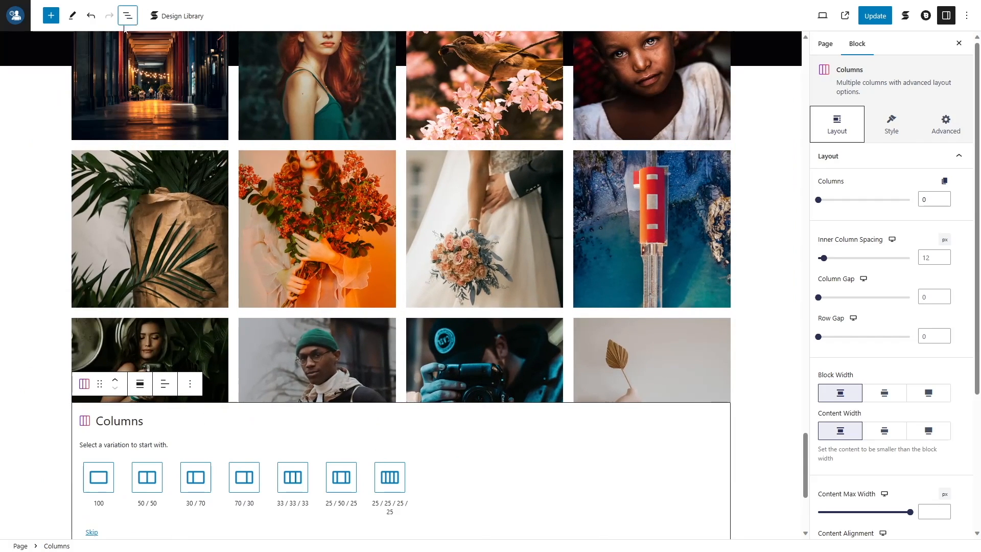
pyautogui.click(127, 23)
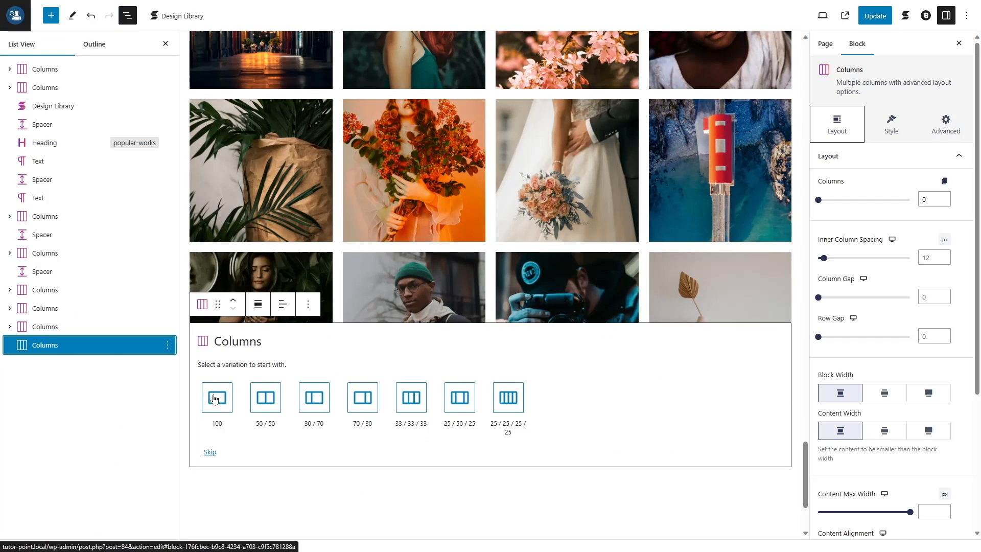
pyautogui.click(214, 400)
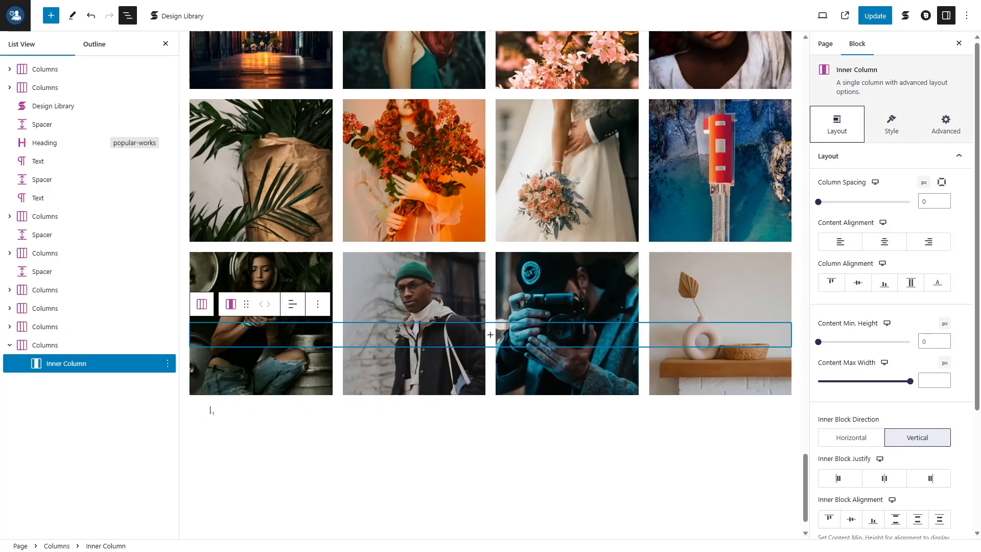
# Set the new Columns block to full width while limiting its content to the normal centred width
pyautogui.click(51, 346)
pyautogui.click(60, 364)
pyautogui.click(55, 351)
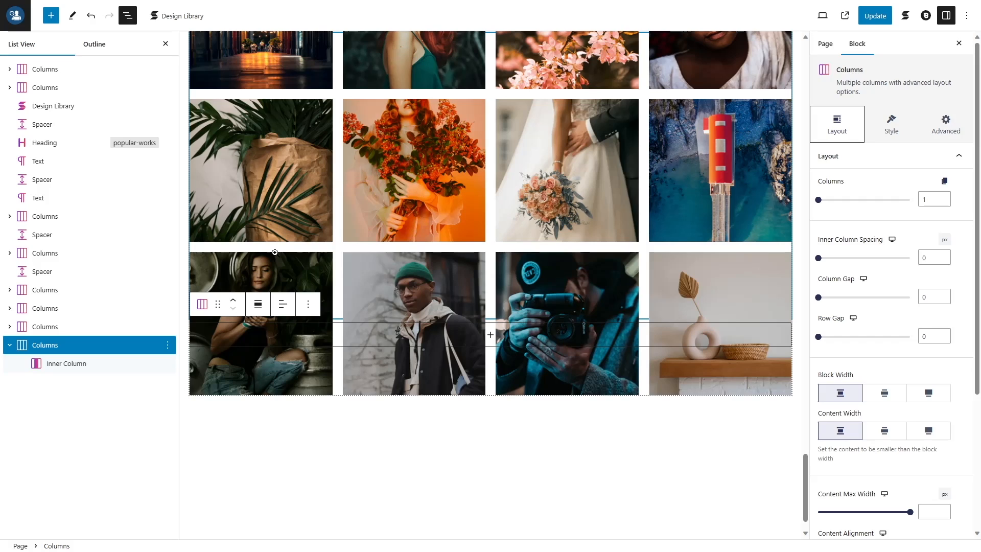
pyautogui.click(66, 346)
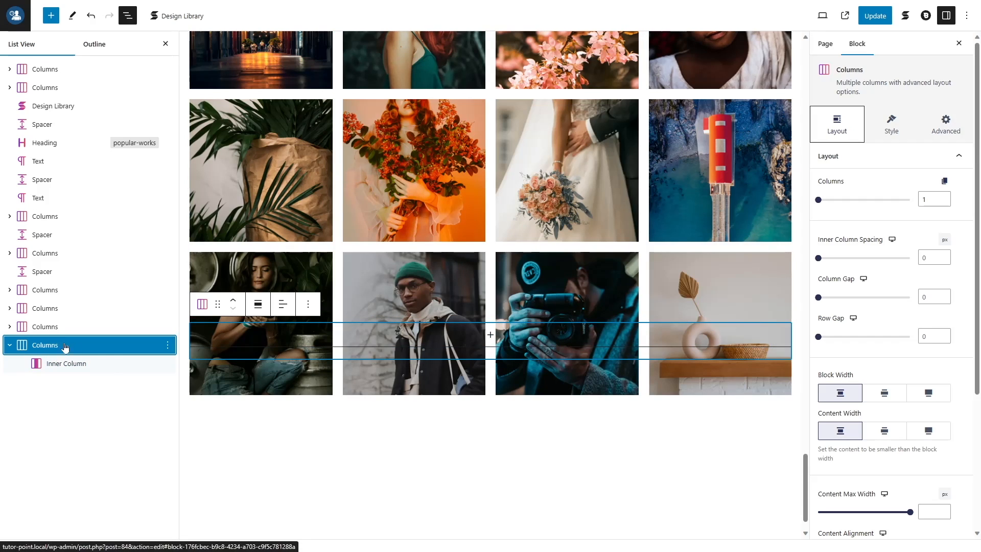
pyautogui.click(934, 199)
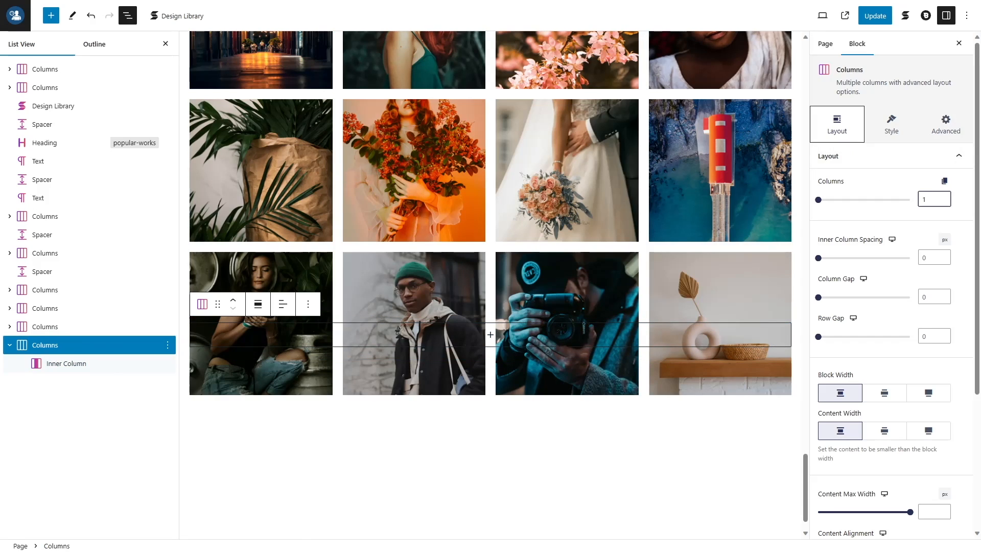
pyautogui.scroll(-3, 889, 255)
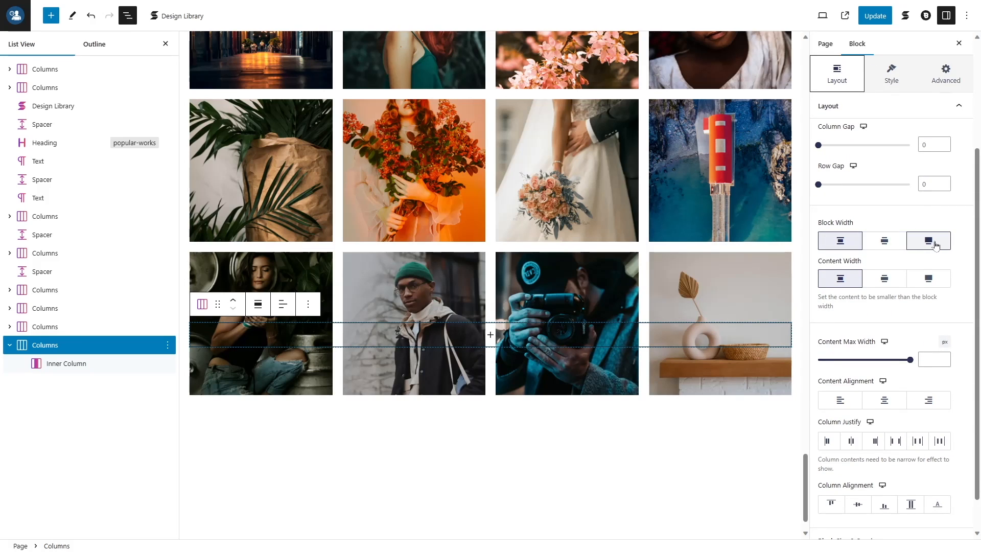
pyautogui.click(935, 245)
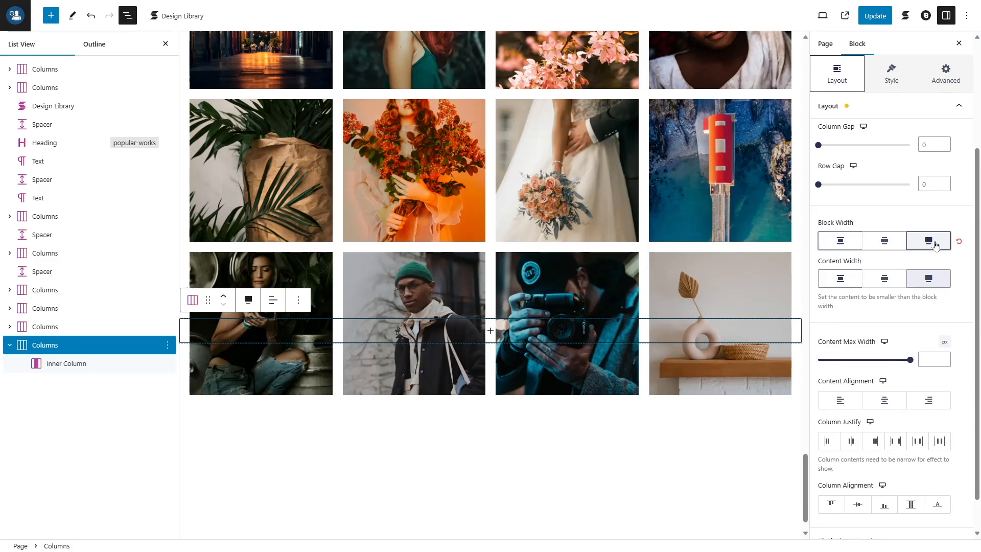
pyautogui.click(841, 279)
# Set the new Columns block's desktop padding to 270 px at the top and 110 px at the bottom
pyautogui.scroll(-1, 869, 245)
pyautogui.scroll(4, 892, 209)
pyautogui.click(894, 156)
pyautogui.click(882, 180)
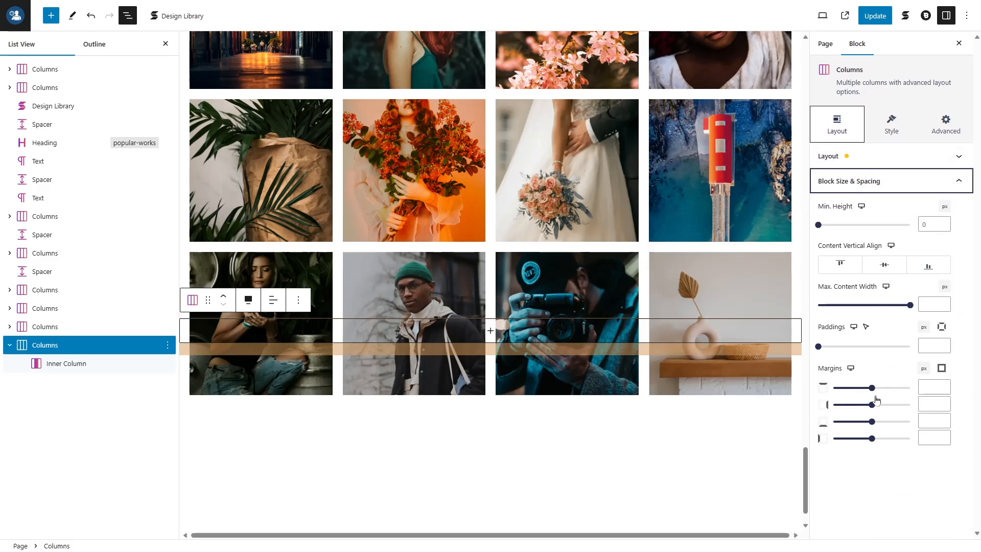
pyautogui.click(942, 328)
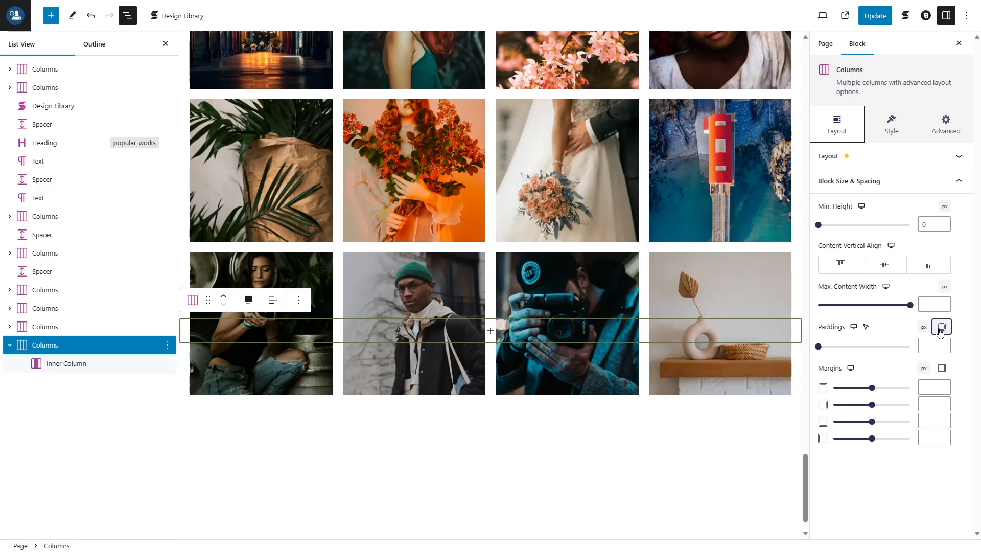
pyautogui.click(941, 327)
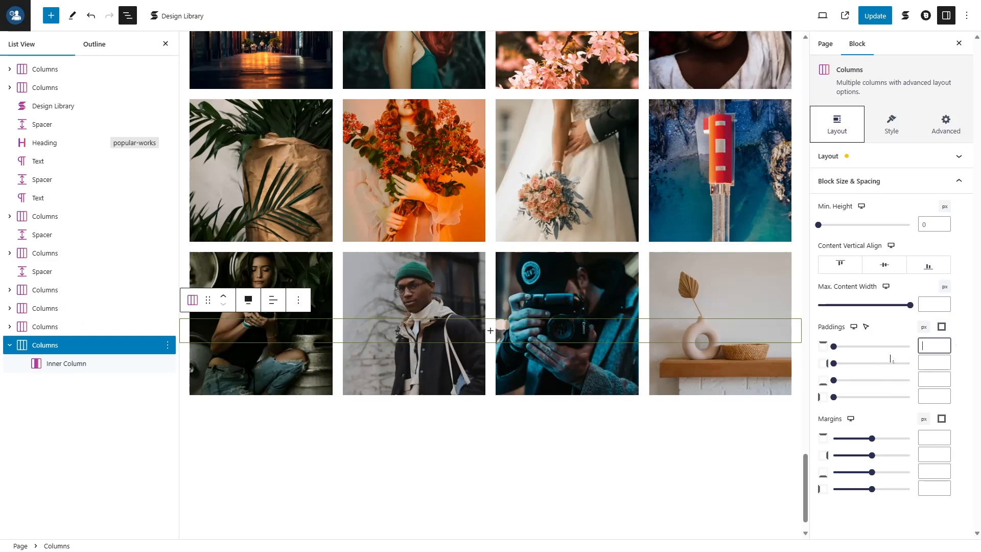
pyautogui.write('270')
pyautogui.click(934, 379)
pyautogui.write('10')
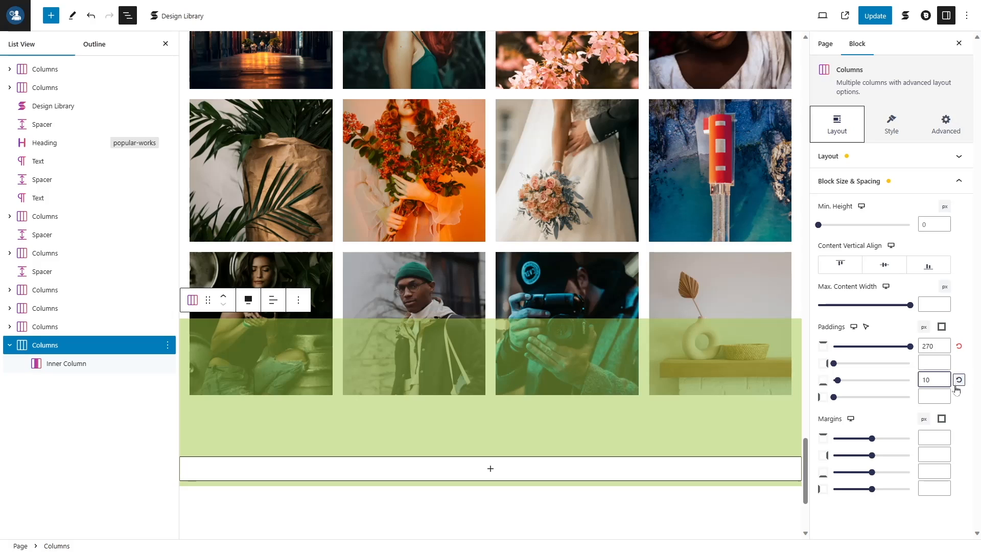
pyautogui.press('BackSpace')
pyautogui.write('10')
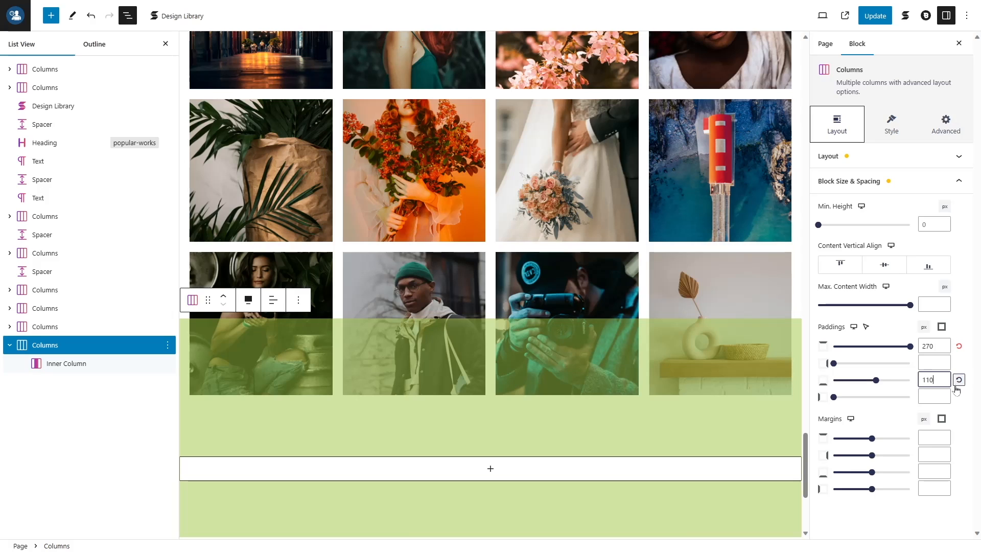
# Set the new Columns block's tablet padding to 150 px at the top and 70 px at the bottom
pyautogui.click(857, 328)
pyautogui.click(854, 339)
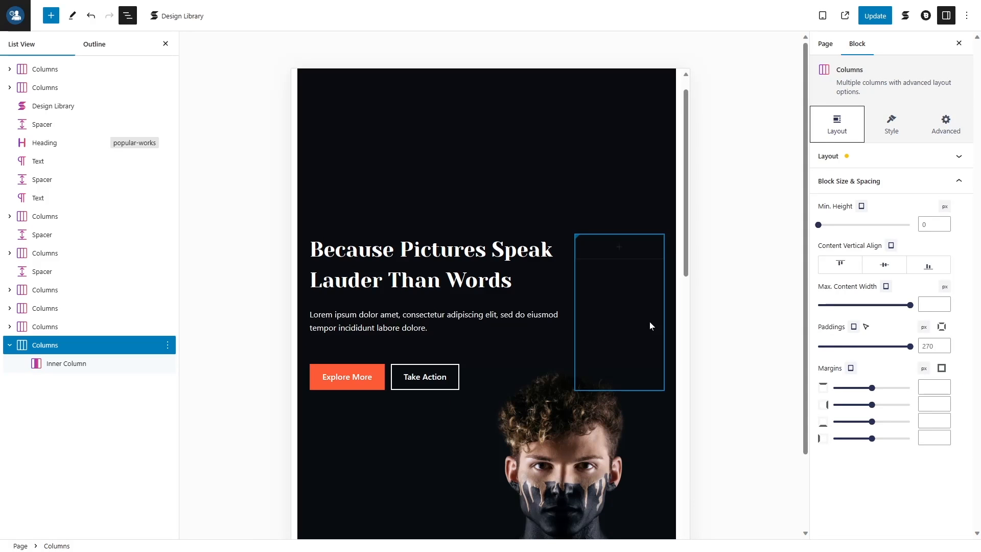
pyautogui.scroll(-20, 650, 322)
pyautogui.moveTo(686, 177); pyautogui.dragTo(688, 541)
pyautogui.scroll(-8, 578, 356)
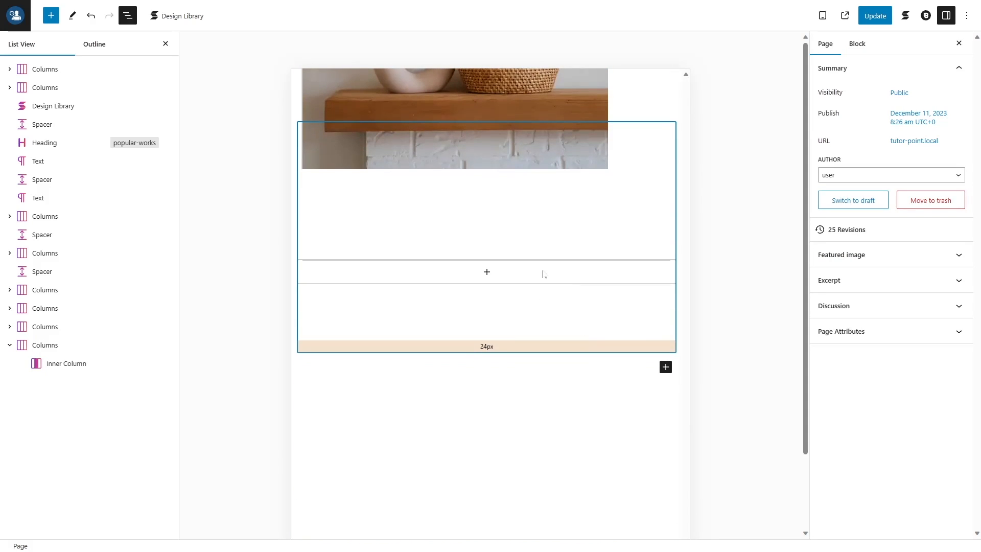
pyautogui.click(447, 337)
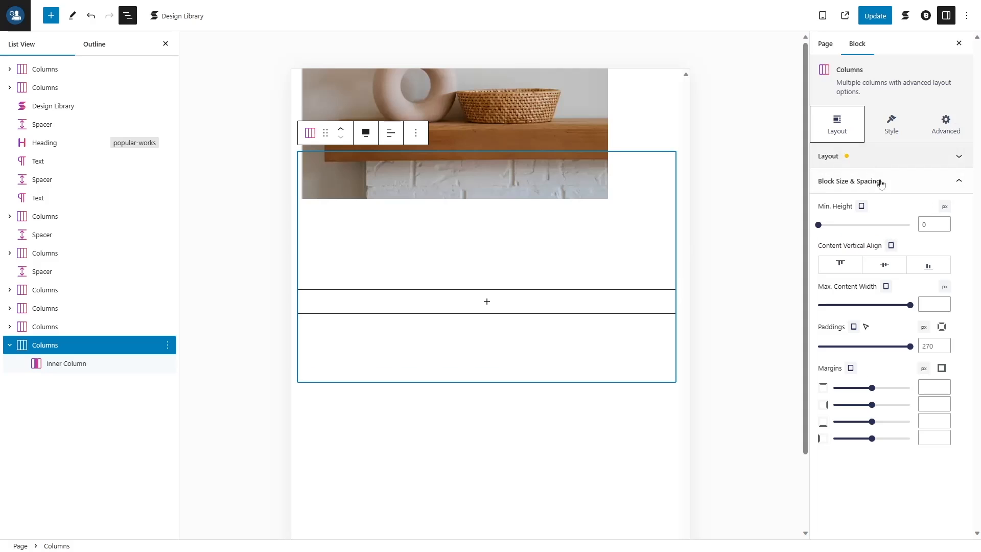
pyautogui.click(941, 327)
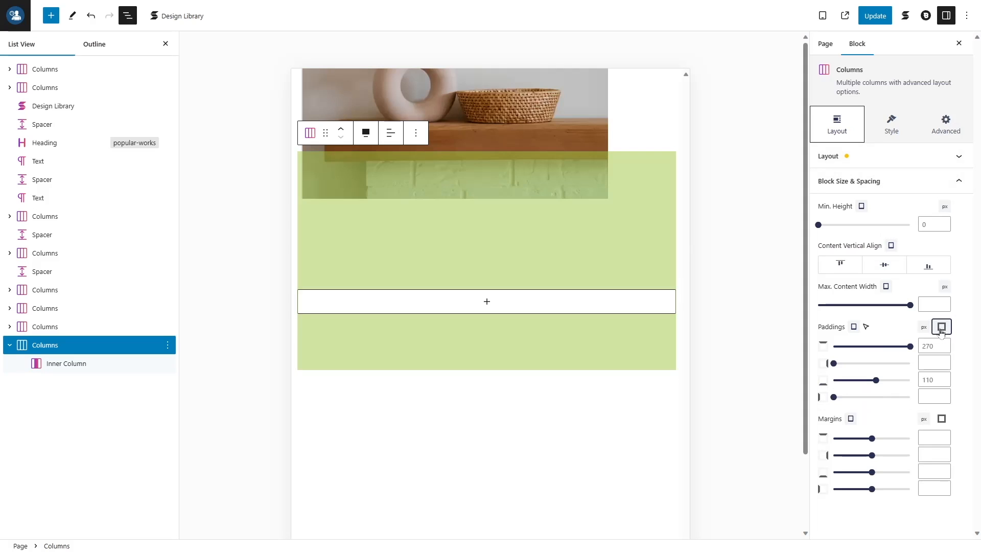
pyautogui.click(934, 346)
pyautogui.write('150')
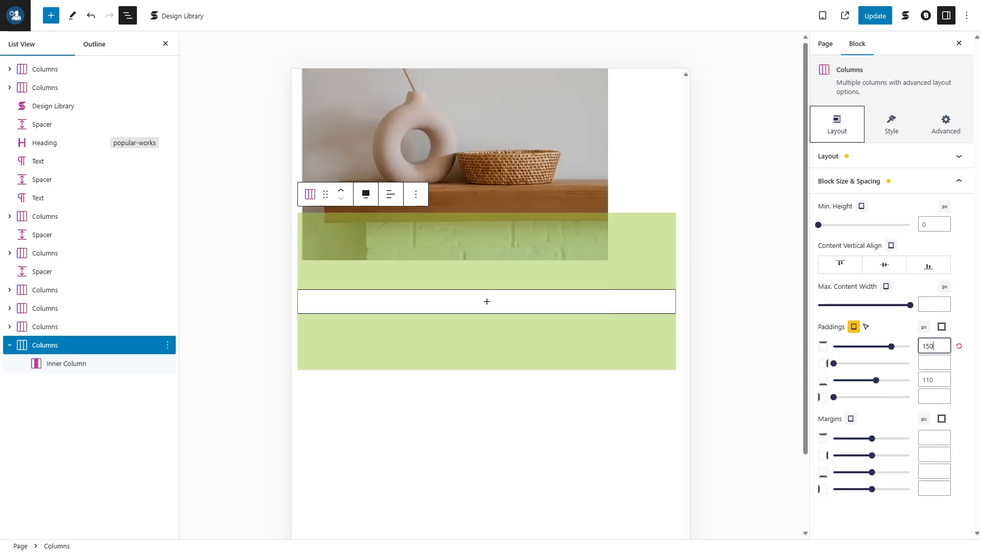
pyautogui.click(935, 380)
pyautogui.write('70')
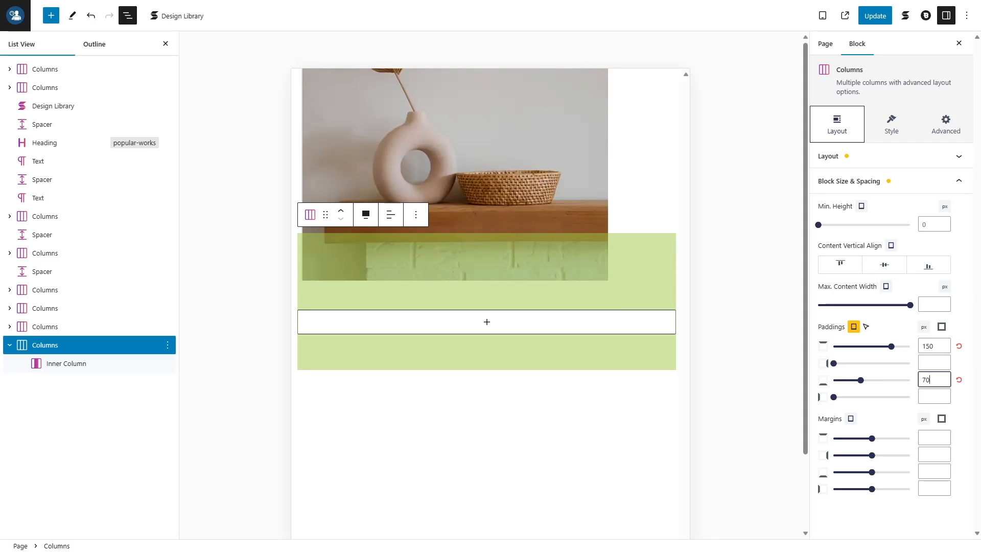
# Return to the desktop view and set the new Columns block's bottom margin to 0 px
pyautogui.click(854, 327)
pyautogui.click(852, 314)
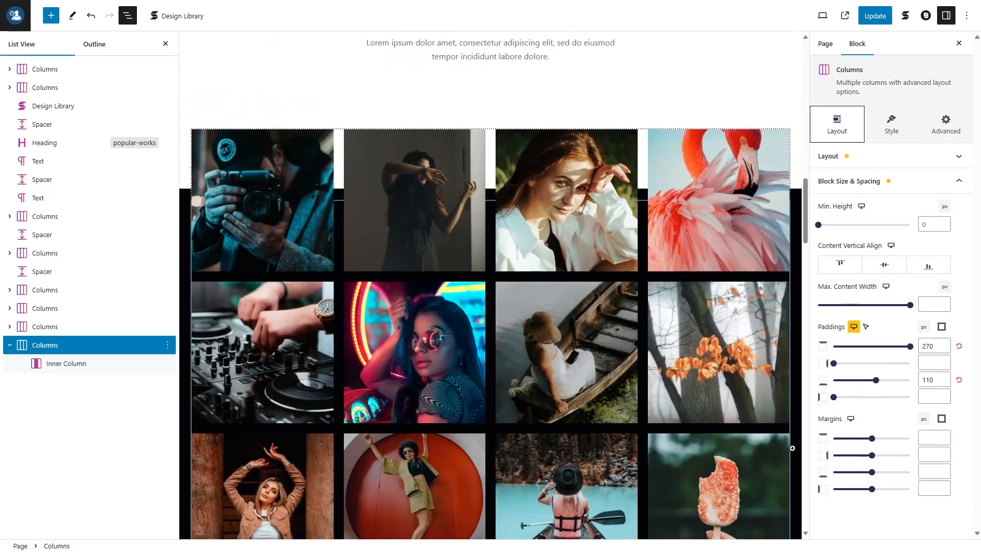
pyautogui.scroll(-20, 565, 409)
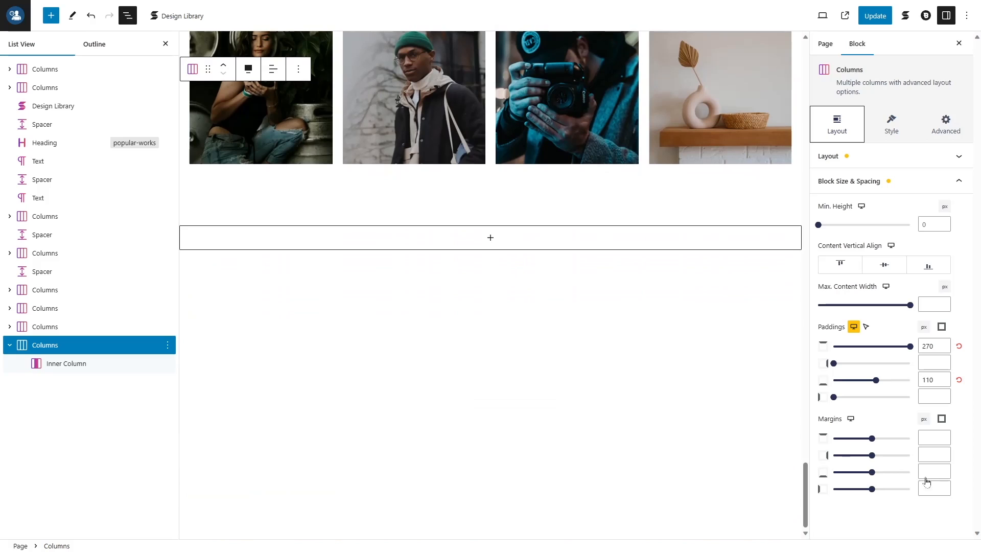
pyautogui.click(927, 475)
pyautogui.write('0')
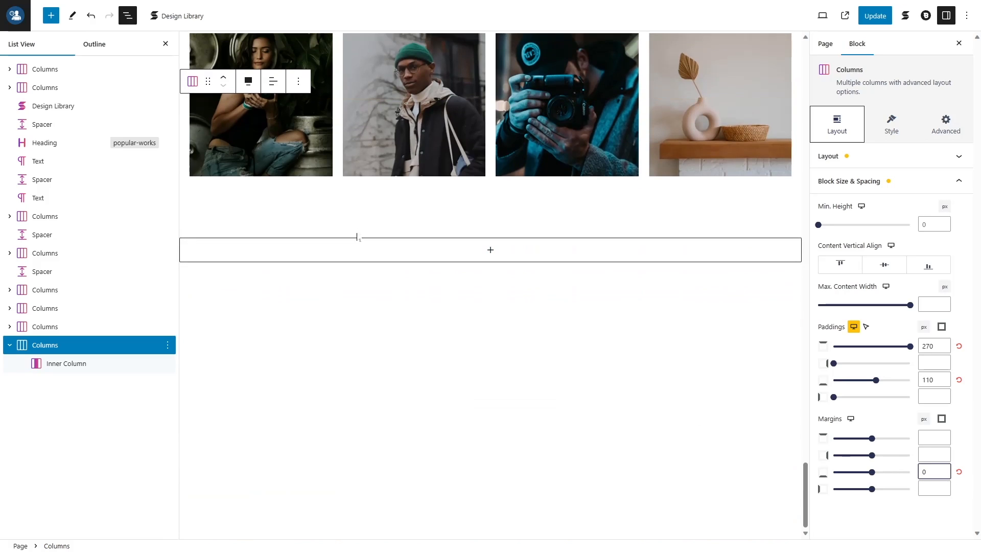
pyautogui.click(879, 189)
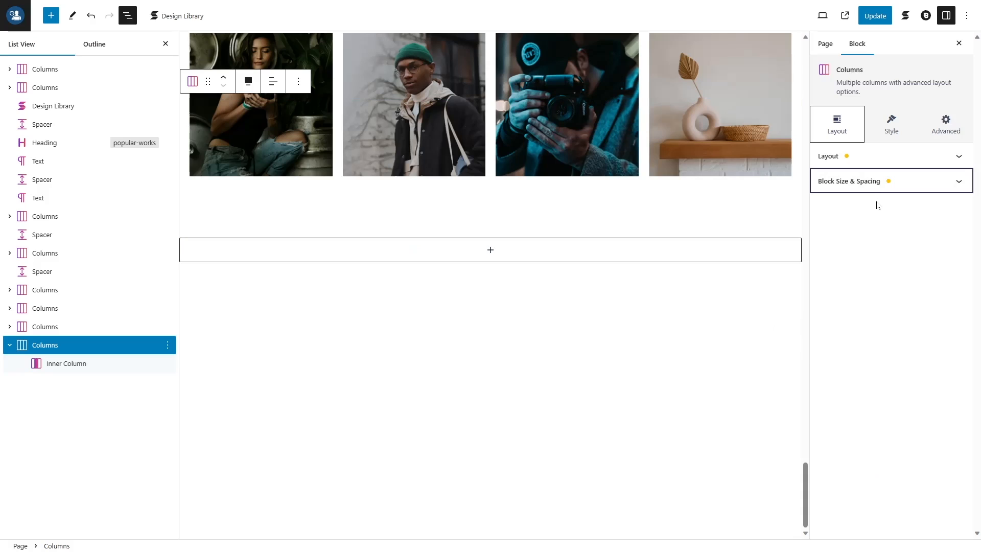
# Enable the new Columns block's background and set its type to Gradient
pyautogui.click(880, 127)
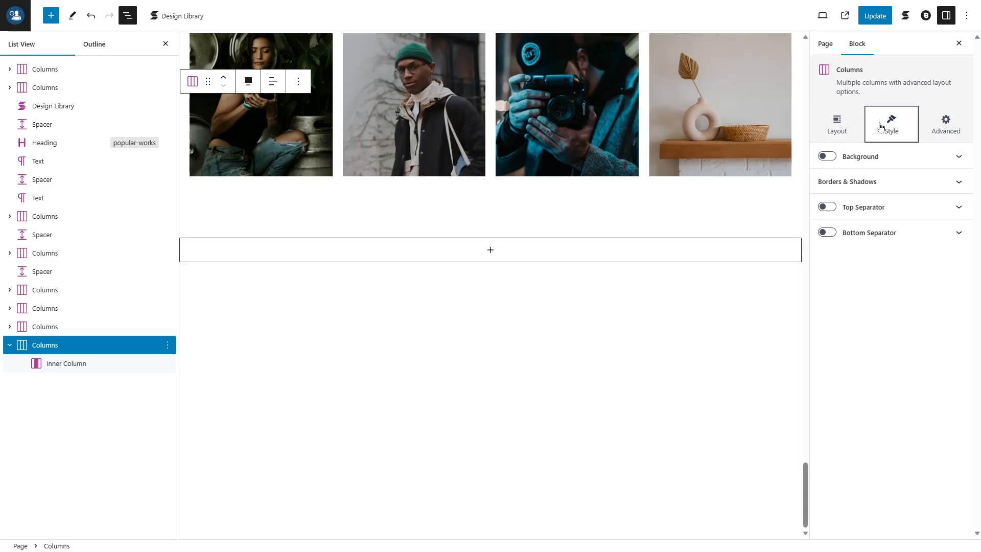
pyautogui.click(842, 159)
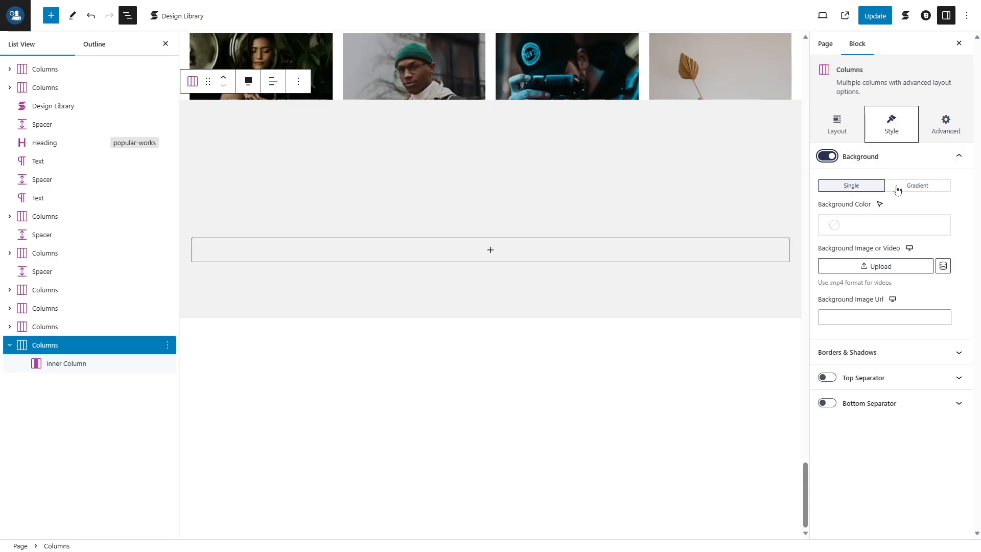
pyautogui.click(912, 186)
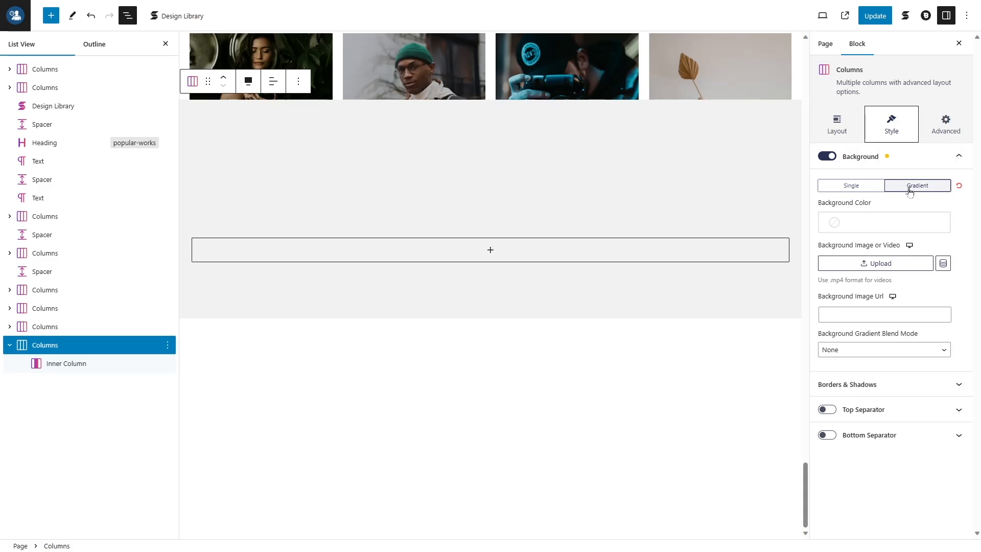
# Set the first color stop of the bottom Columns block's background gradient to #030306
pyautogui.click(859, 223)
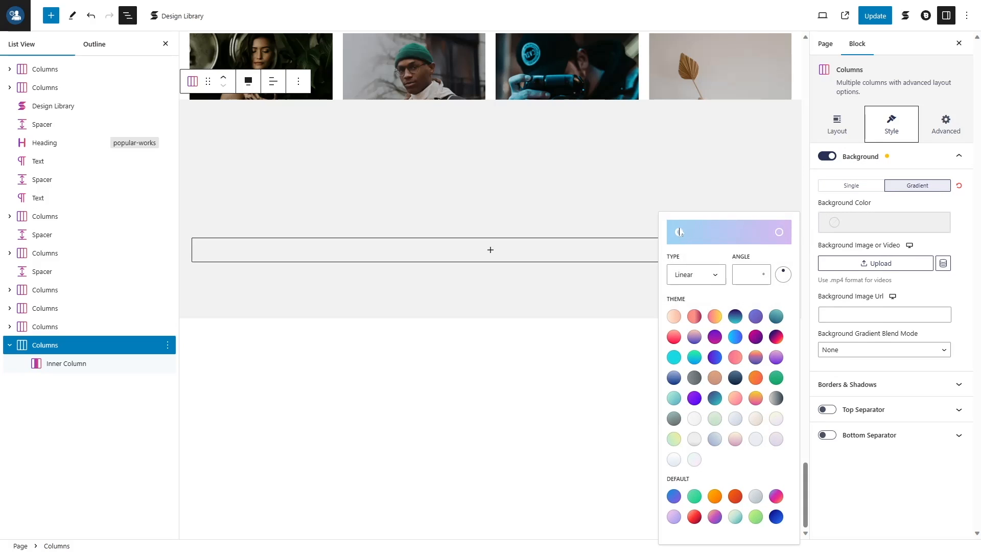
pyautogui.scroll(15, 560, 260)
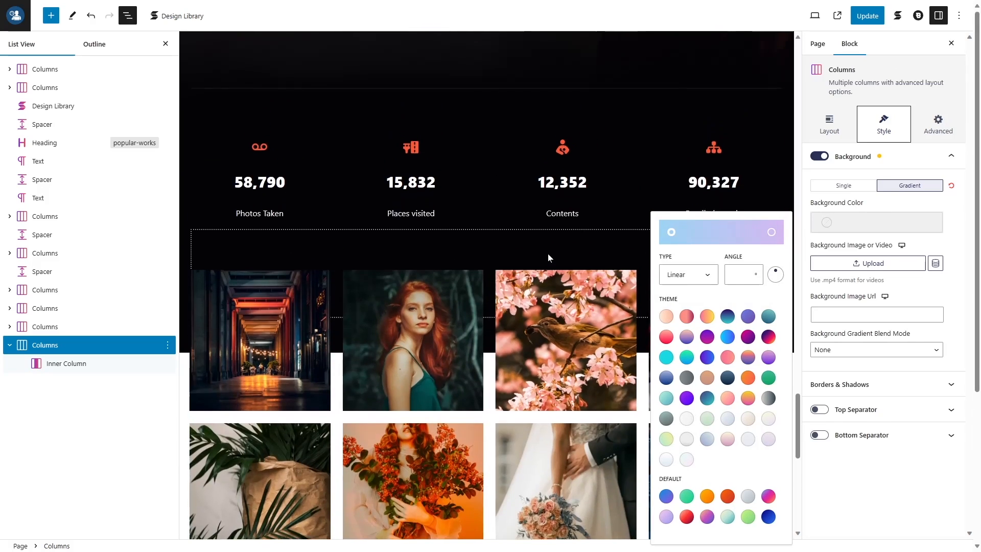
pyautogui.scroll(-15, 591, 215)
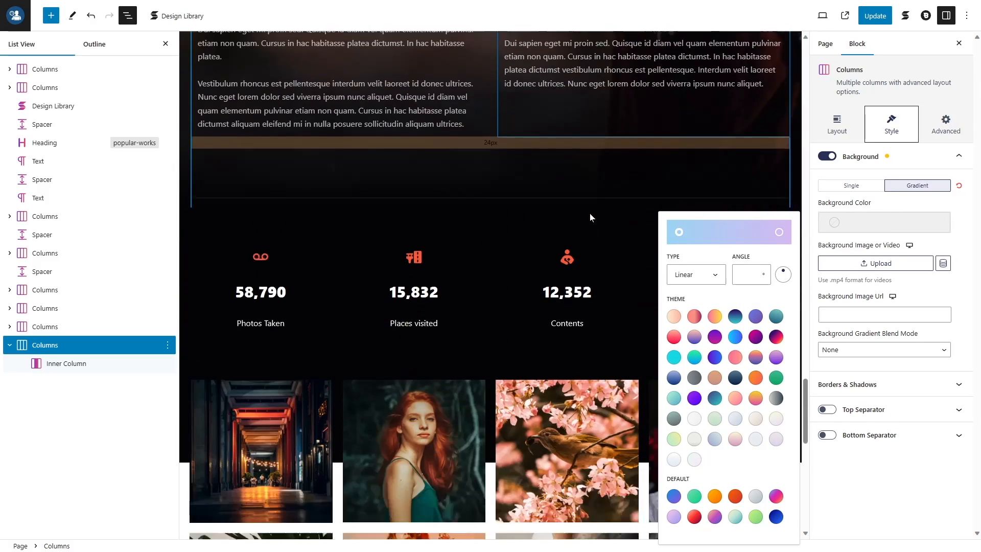
pyautogui.click(680, 234)
pyautogui.moveTo(672, 425); pyautogui.dragTo(653, 426)
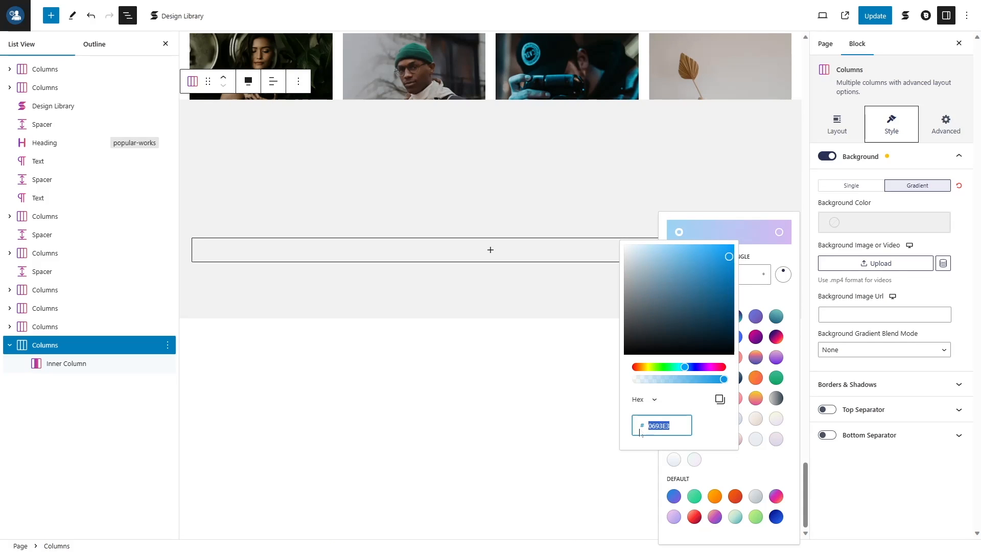
pyautogui.write('030306')
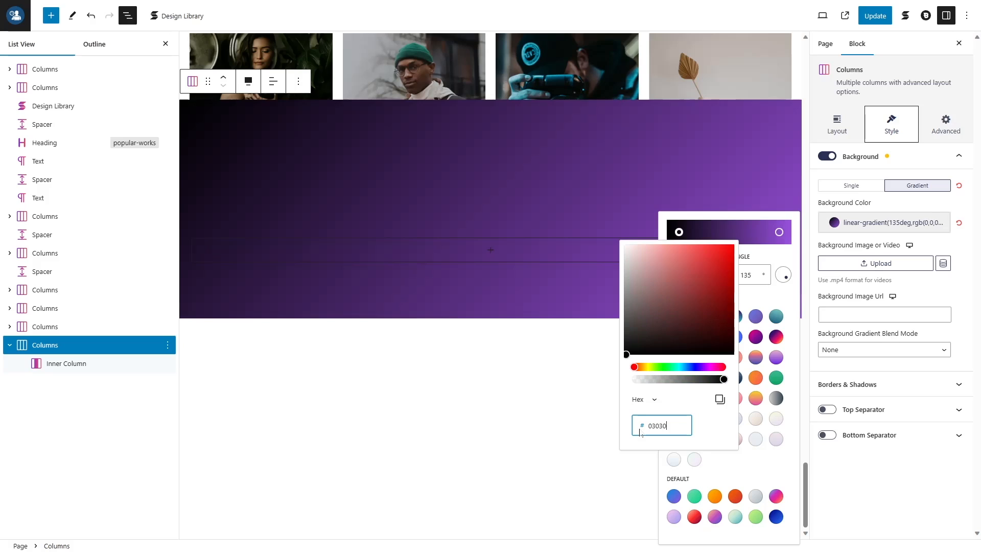
# Make the background gradient's end color stop fully transparent and set the gradient angle to 0 degrees
pyautogui.click(780, 233)
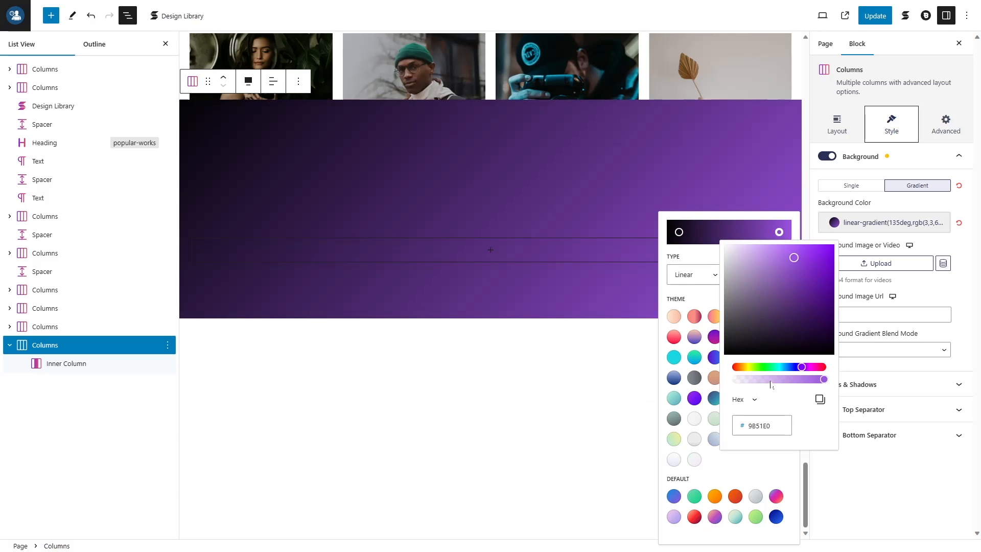
pyautogui.moveTo(771, 380); pyautogui.dragTo(663, 384)
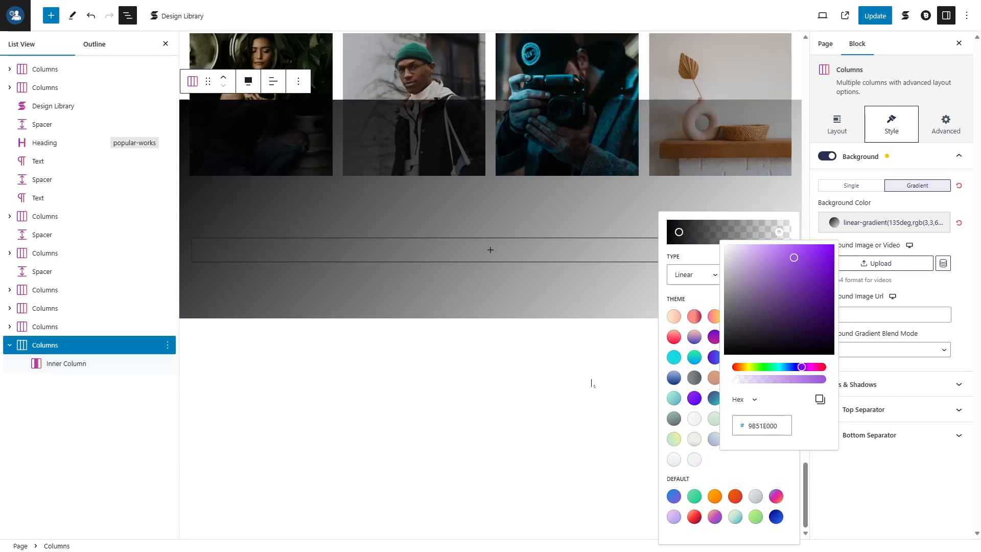
pyautogui.click(666, 285)
pyautogui.click(752, 275)
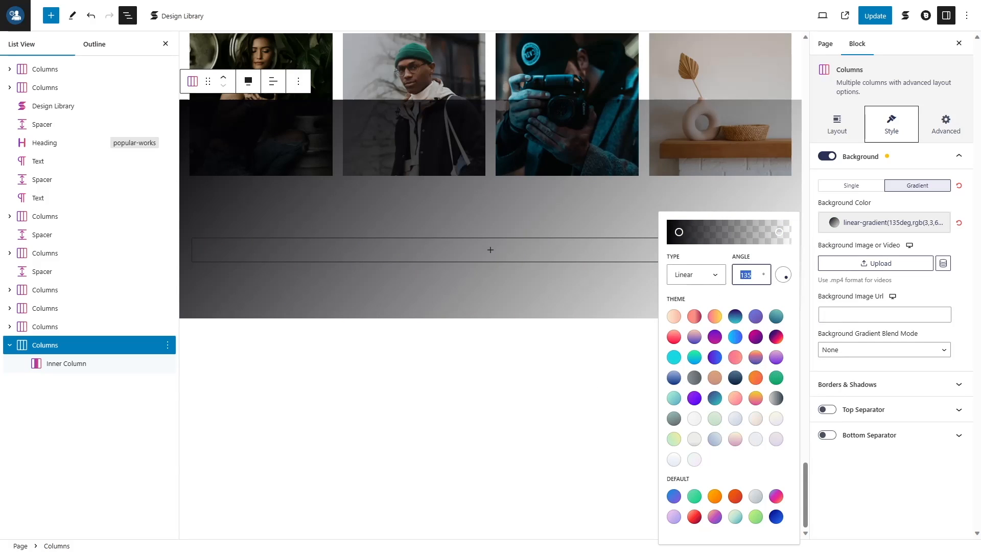
pyautogui.write('0')
pyautogui.click(967, 250)
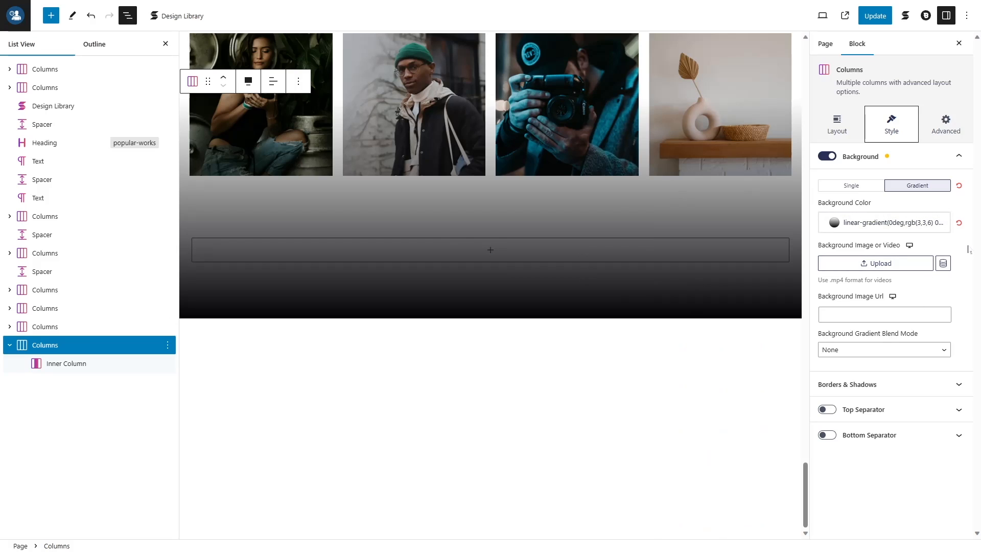
# Use footer-cta-1.webp from the media library as the block's background image and set the media tint strength to 10
pyautogui.click(888, 264)
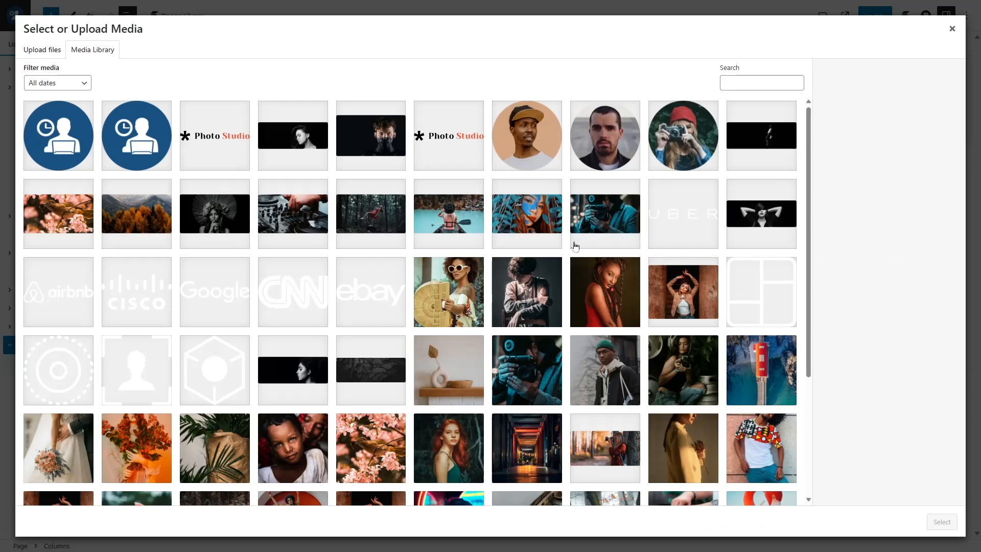
pyautogui.scroll(-3, 350, 233)
pyautogui.click(358, 214)
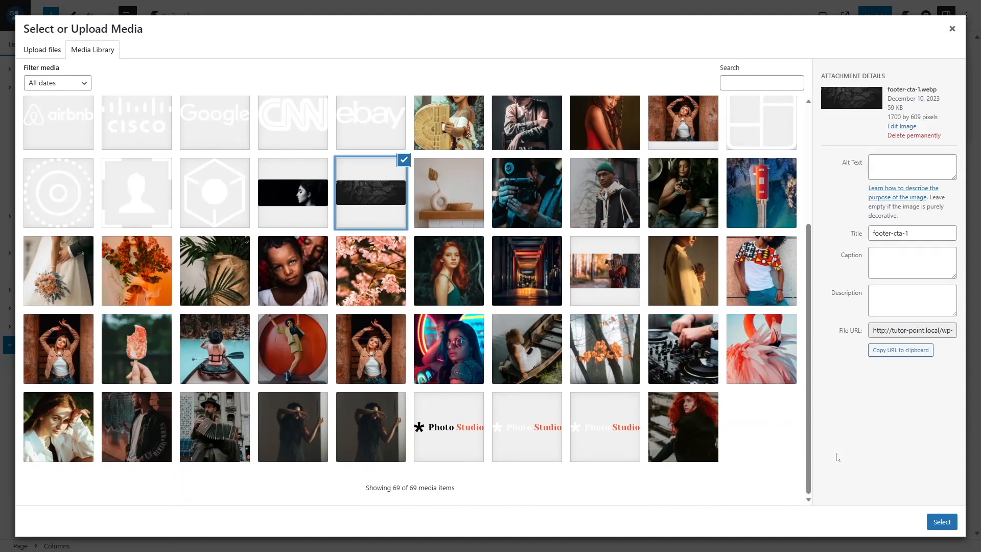
pyautogui.click(928, 521)
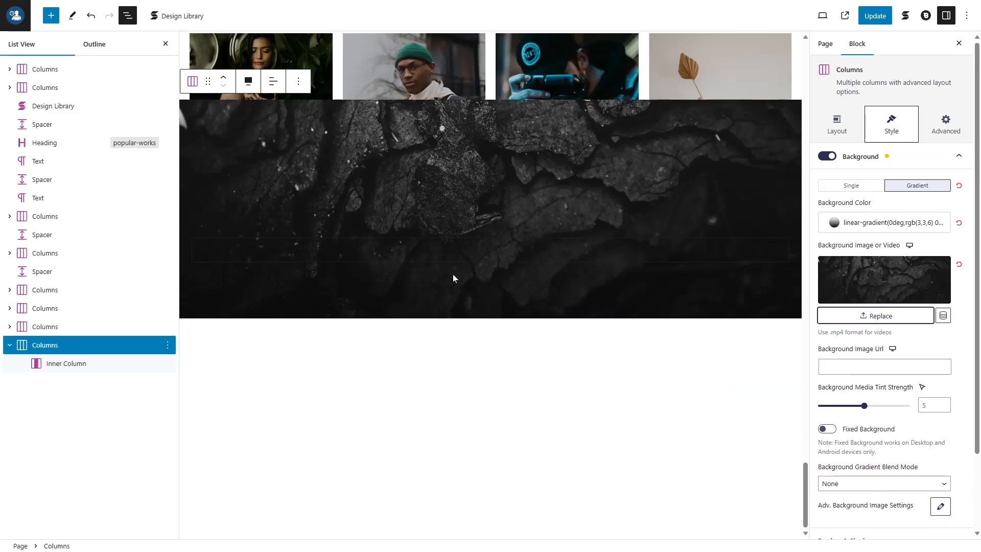
pyautogui.scroll(5, 642, 194)
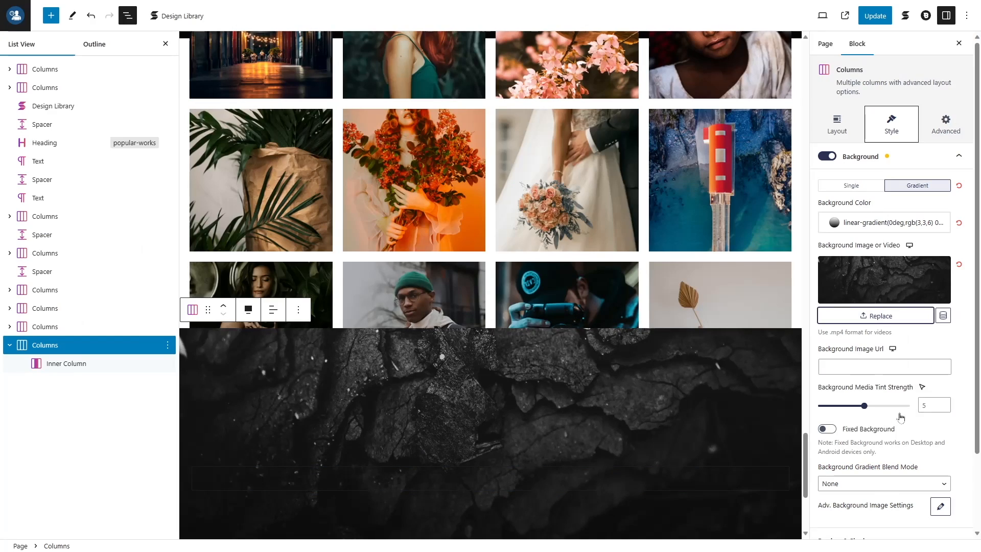
pyautogui.moveTo(865, 408); pyautogui.dragTo(910, 406)
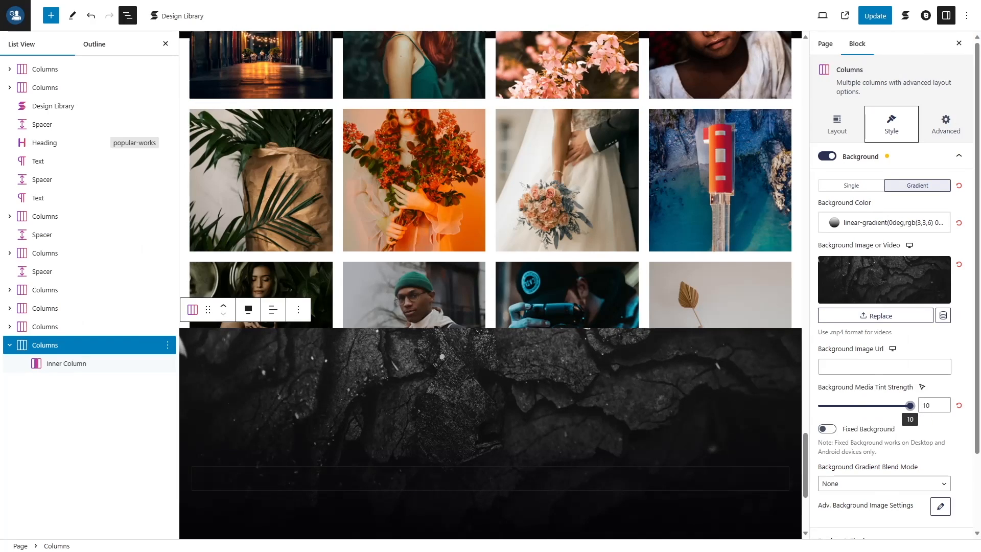
# Set the Z-index of the photo gallery's Columns block to 2 and update the page
pyautogui.scroll(2, 619, 350)
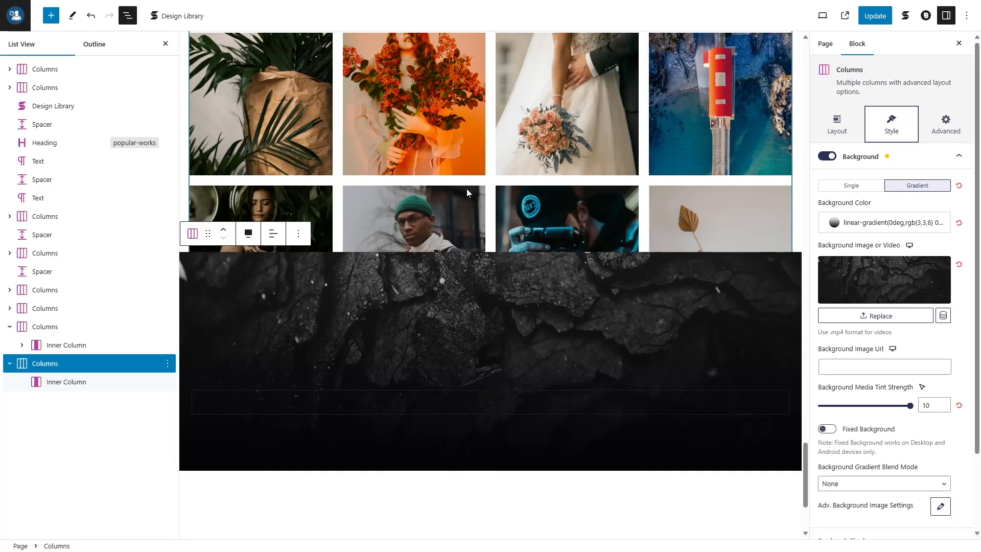
pyautogui.scroll(2, 575, 159)
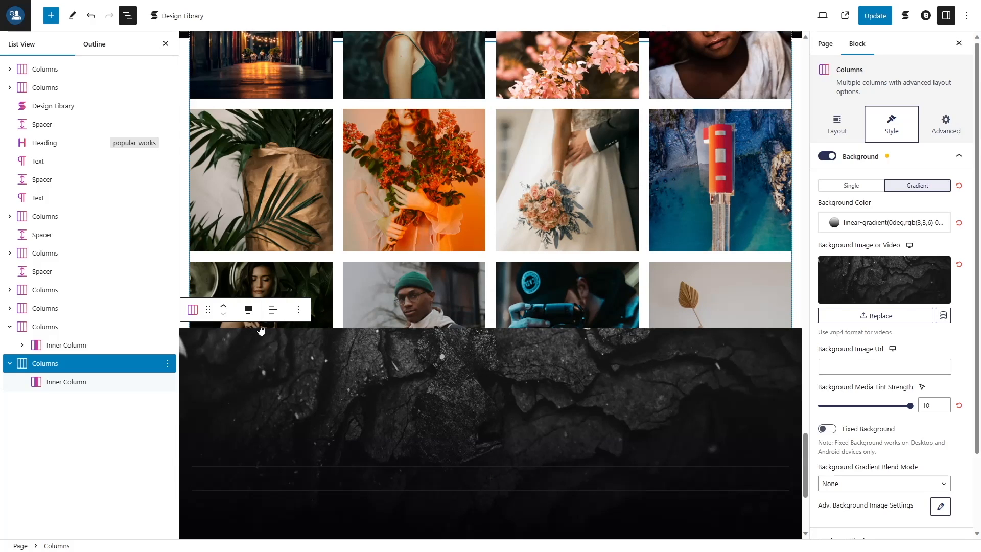
pyautogui.click(25, 331)
pyautogui.scroll(4, 488, 228)
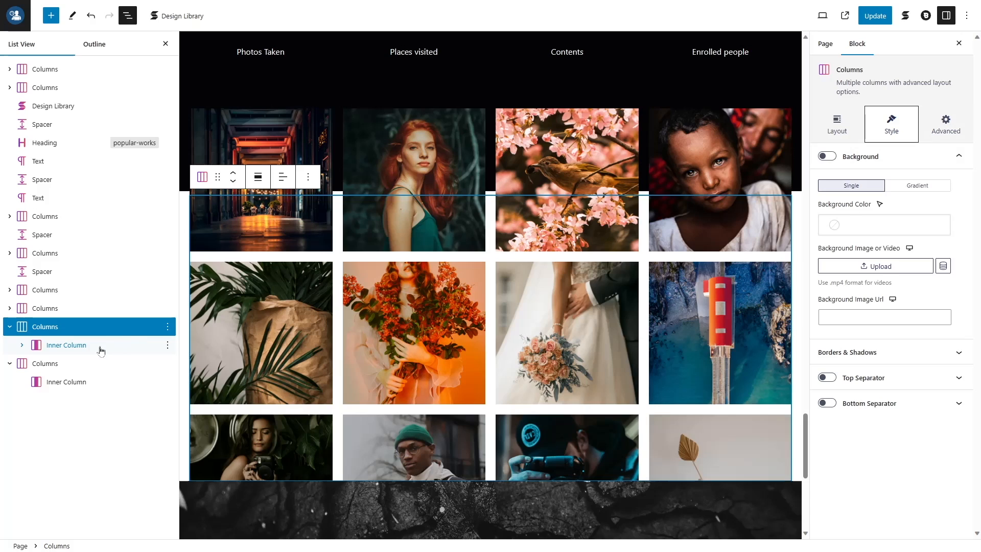
pyautogui.click(946, 122)
pyautogui.scroll(-2, 941, 154)
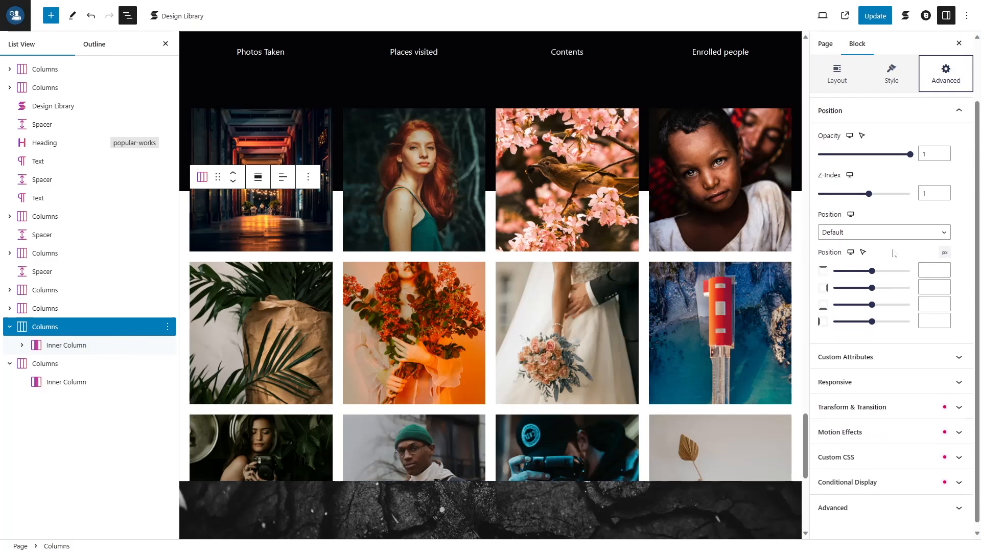
pyautogui.click(874, 188)
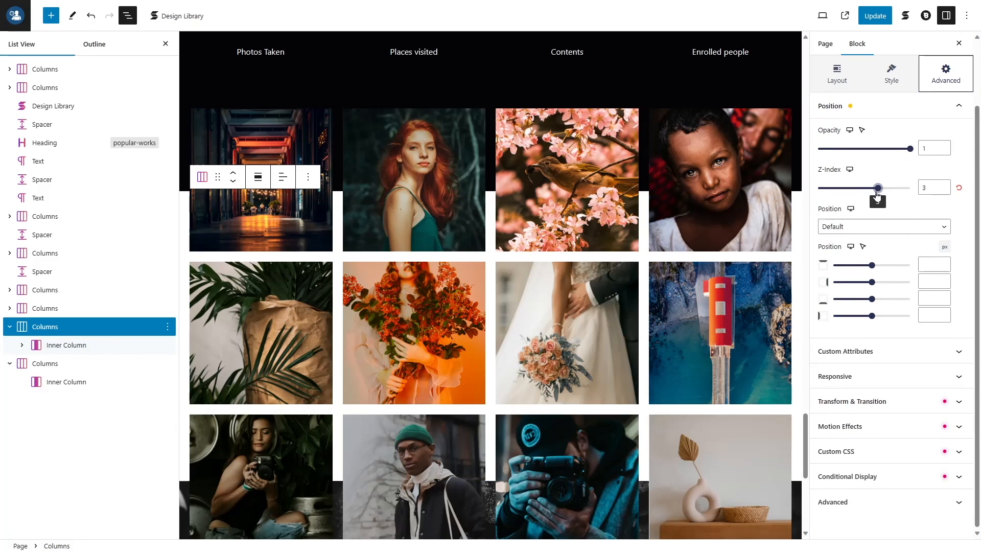
pyautogui.scroll(-7, 673, 254)
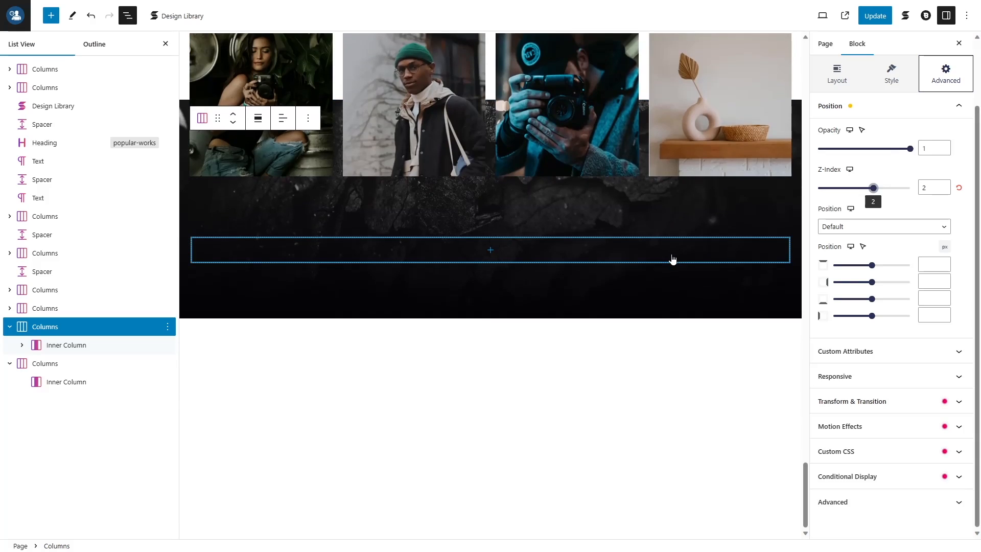
pyautogui.click(875, 16)
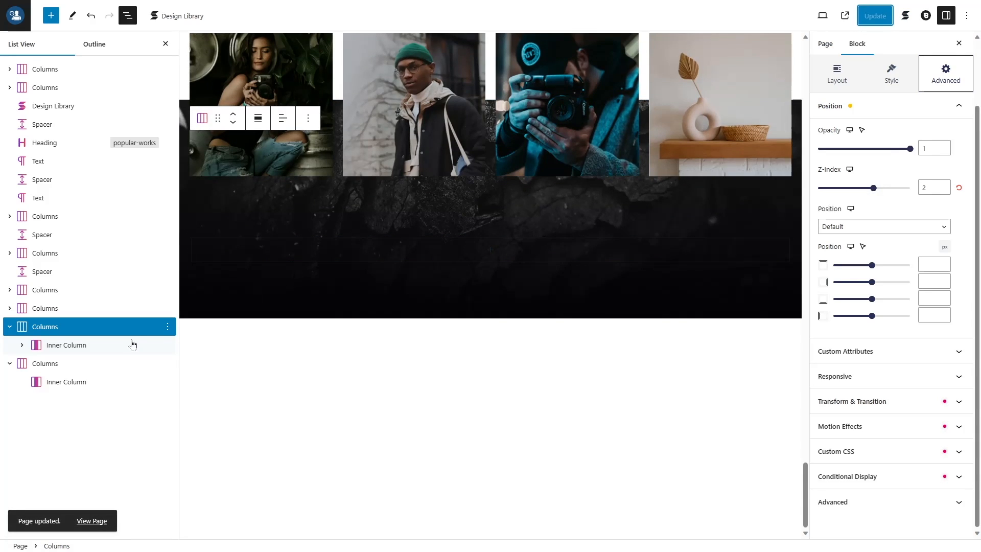
# Set the column spacing of the inner column in the bottom Columns block to 0 px
pyautogui.click(52, 364)
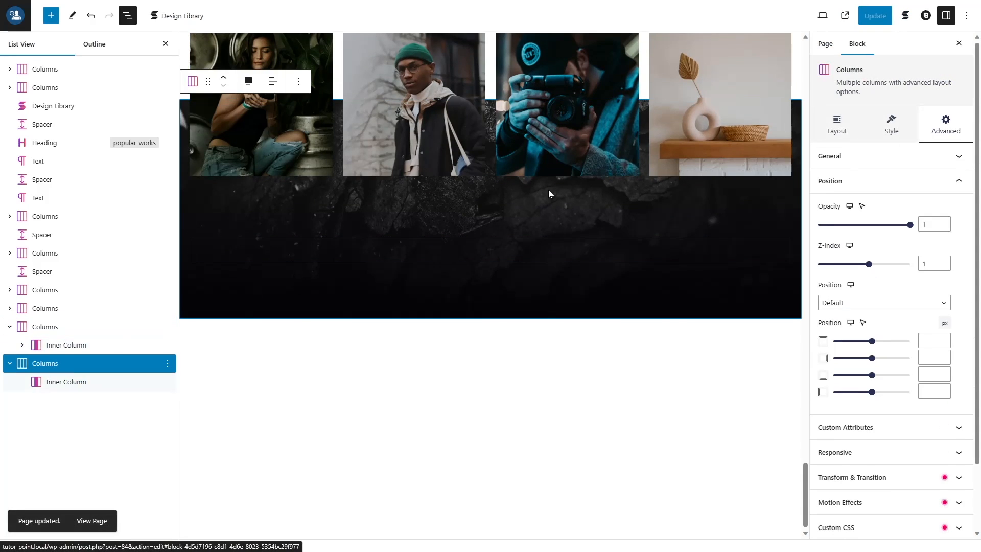
pyautogui.click(91, 385)
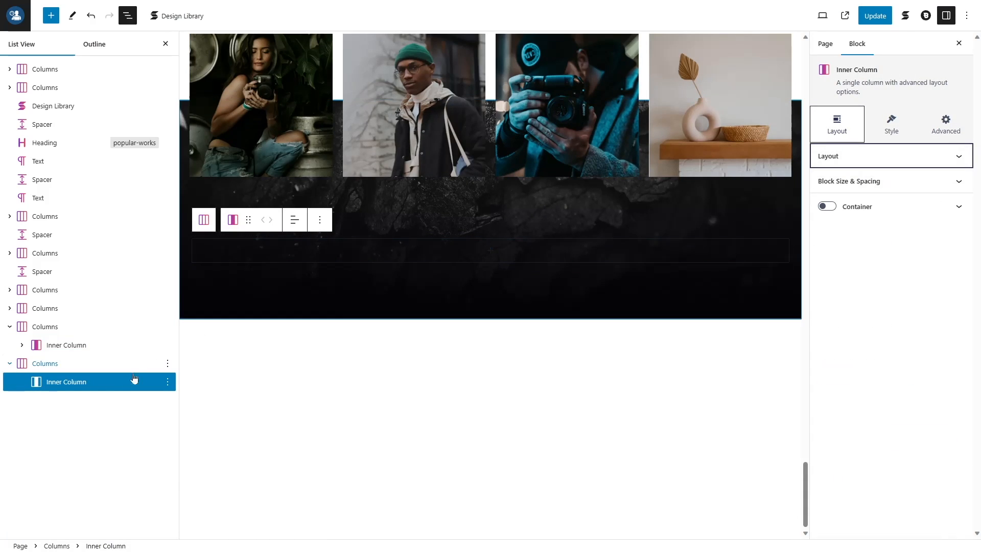
pyautogui.click(842, 160)
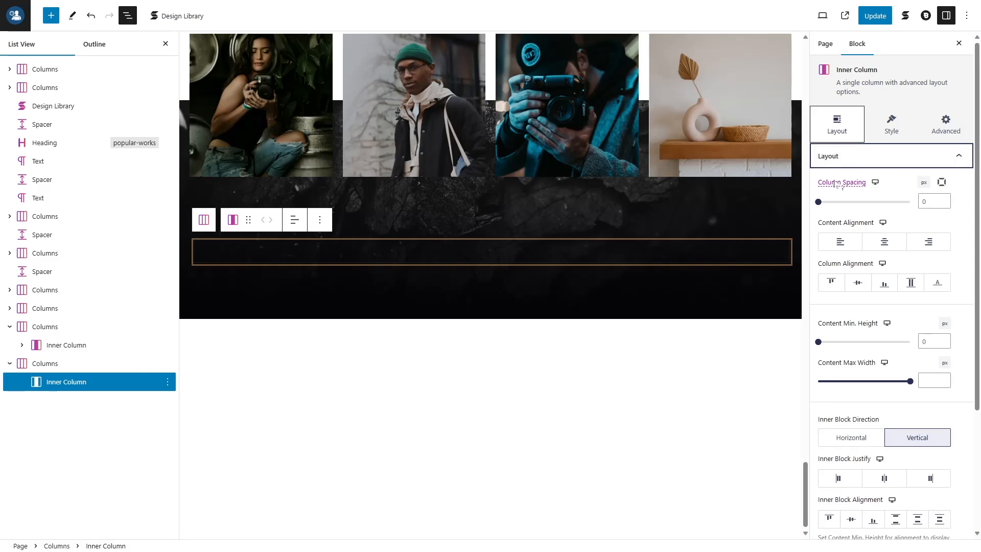
pyautogui.click(924, 202)
pyautogui.write('0')
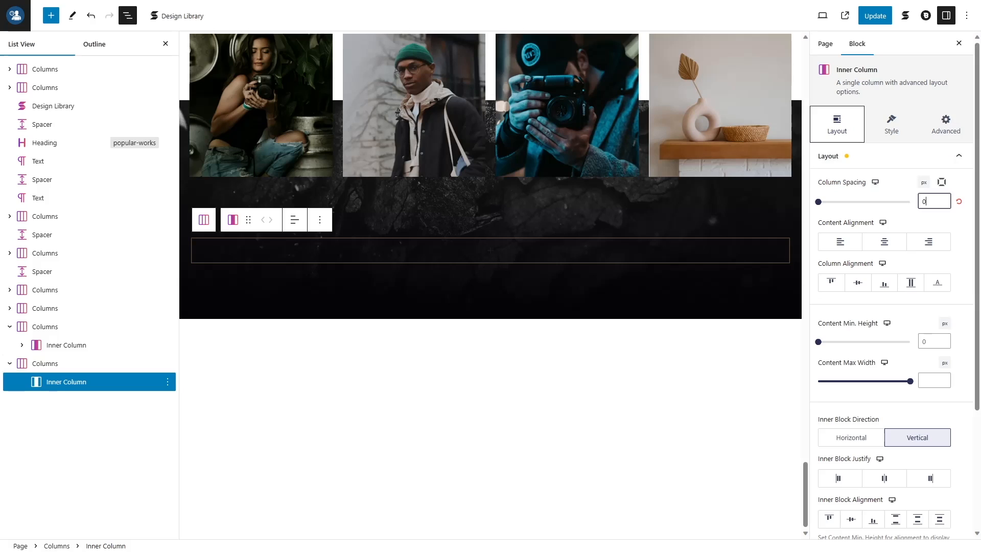
pyautogui.click(833, 156)
# Limit the inner column's maximum content width to 580 px and center its content horizontally
pyautogui.click(857, 181)
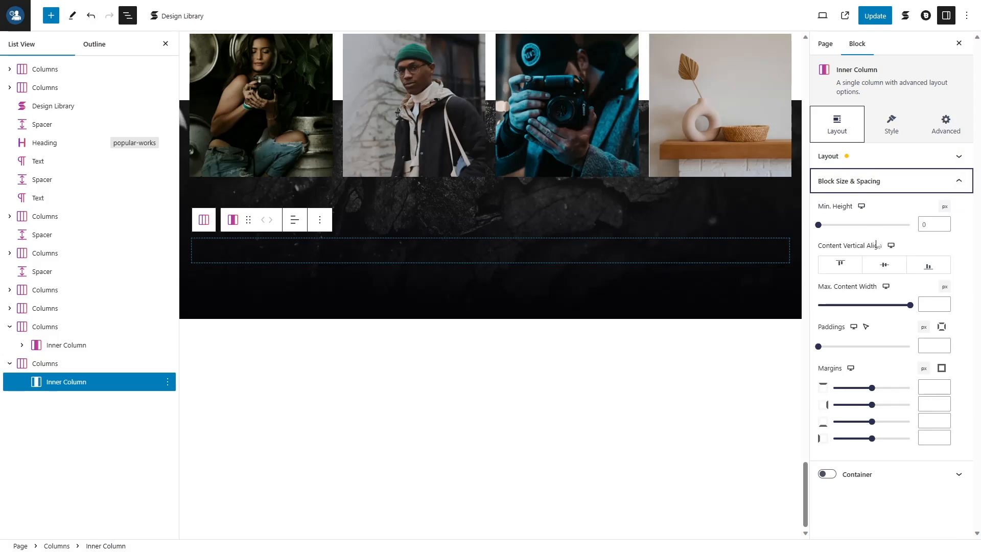
pyautogui.click(934, 304)
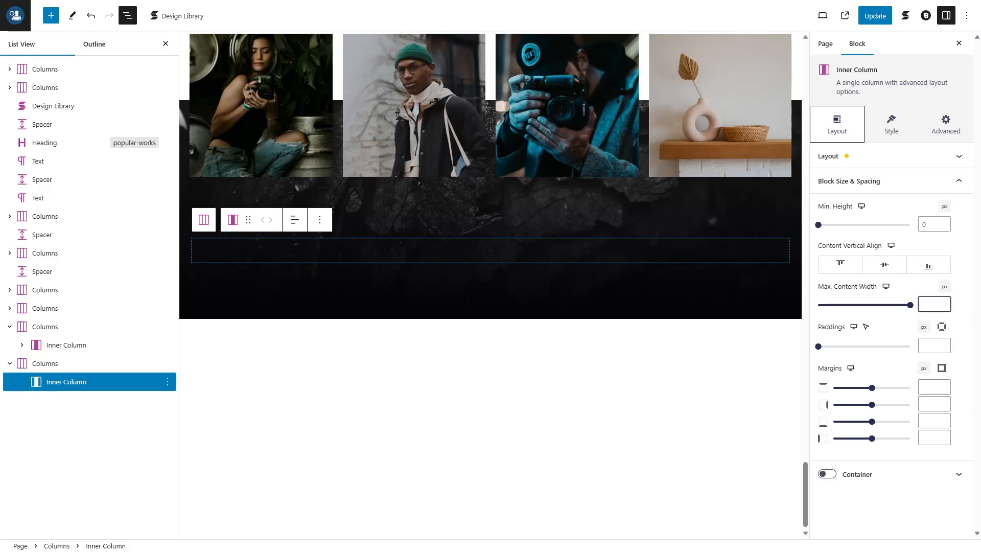
pyautogui.write('580')
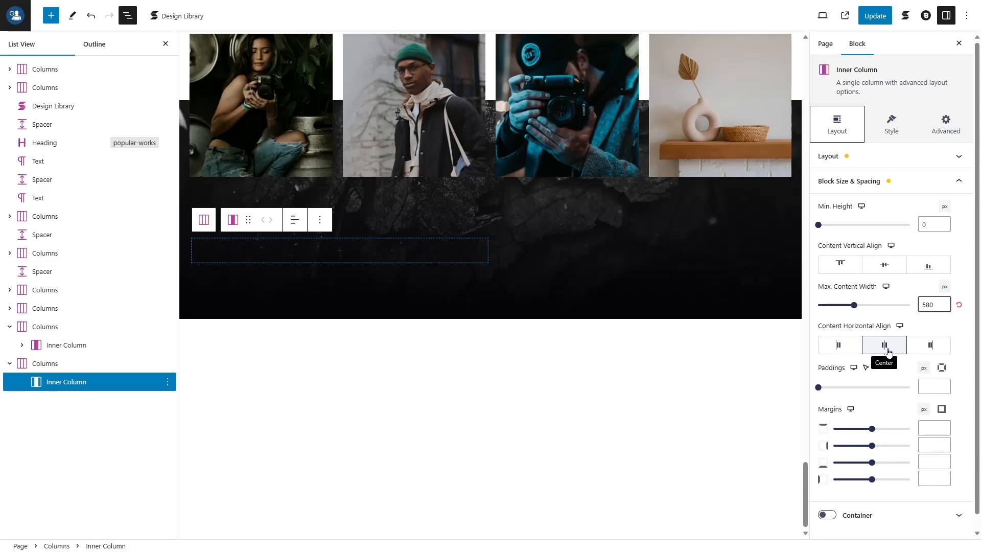
pyautogui.click(888, 352)
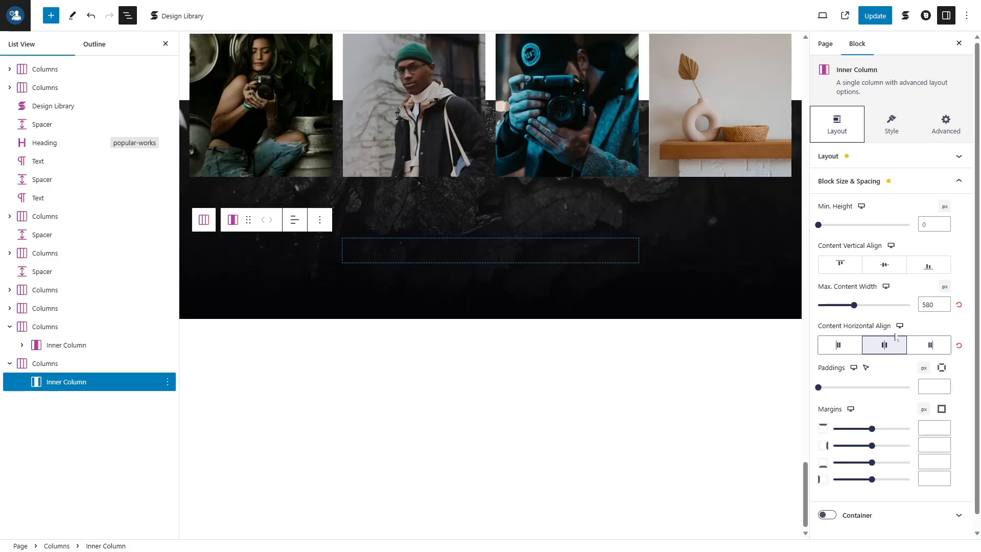
pyautogui.click(902, 182)
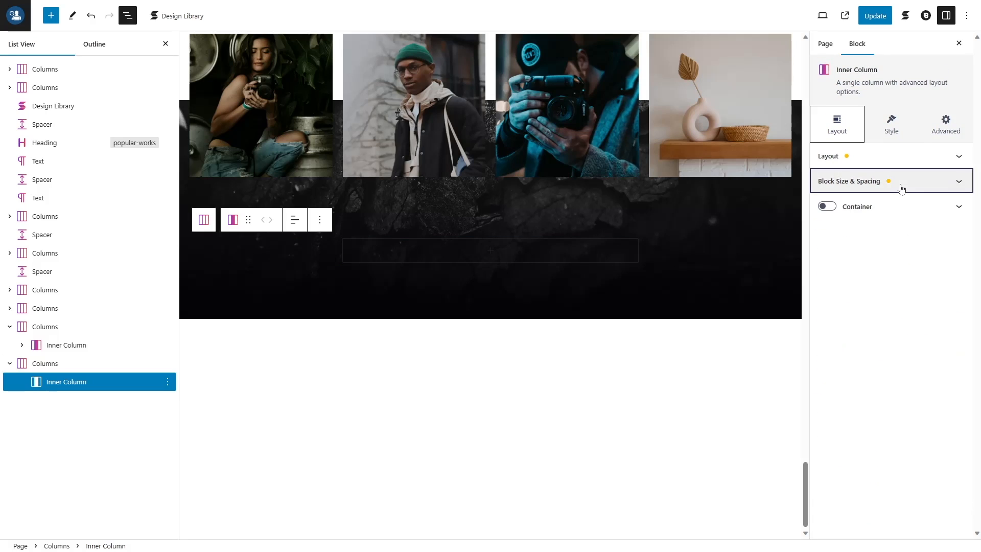
# Insert a Heading block into the empty inner column and center its text
pyautogui.scroll(1, 491, 204)
pyautogui.click(489, 276)
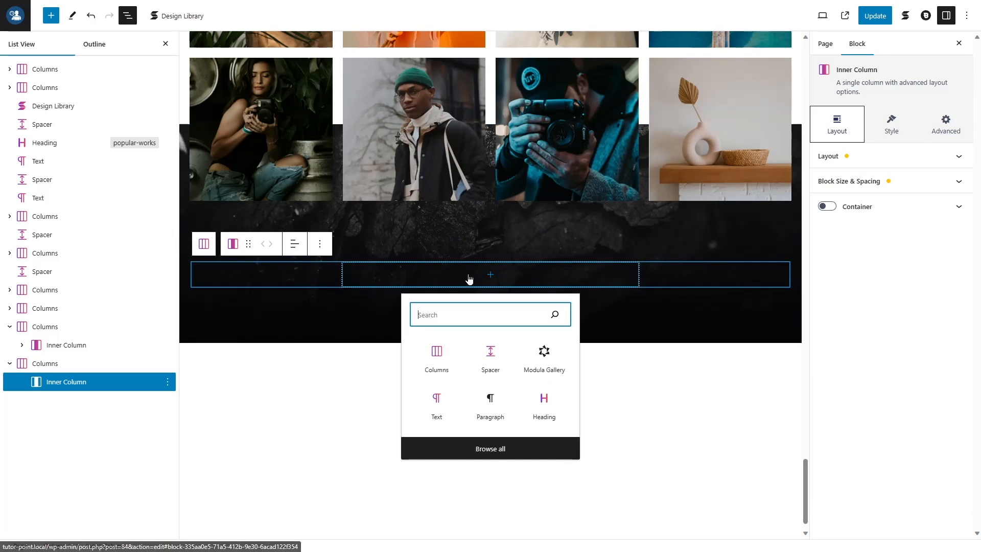
pyautogui.click(544, 401)
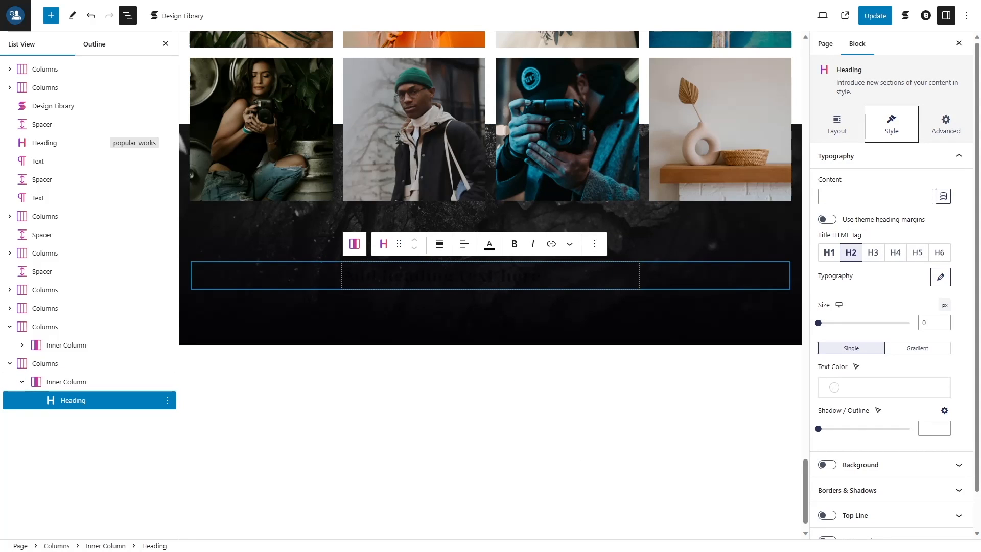
pyautogui.click(852, 123)
pyautogui.click(878, 202)
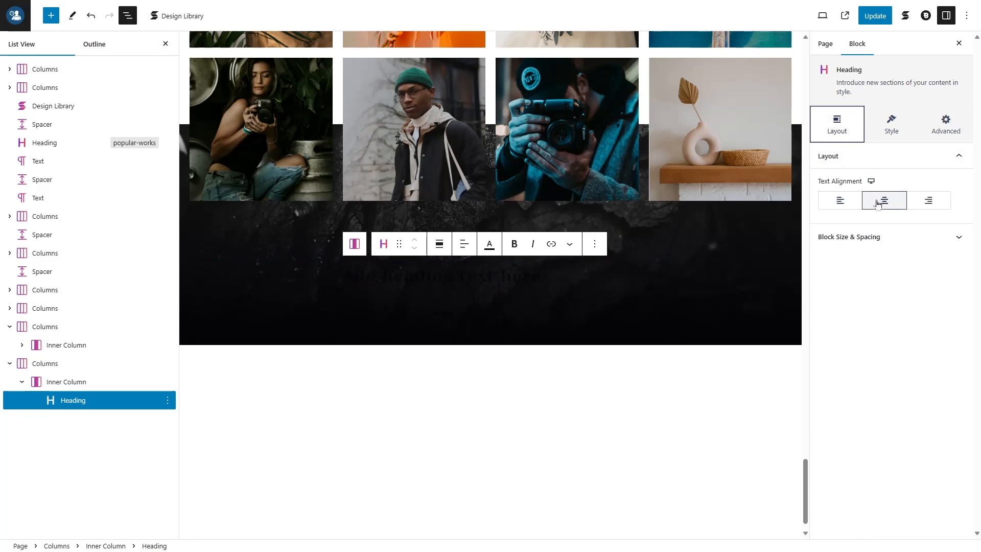
# Set the new heading's bottom margin to 10 px
pyautogui.click(869, 237)
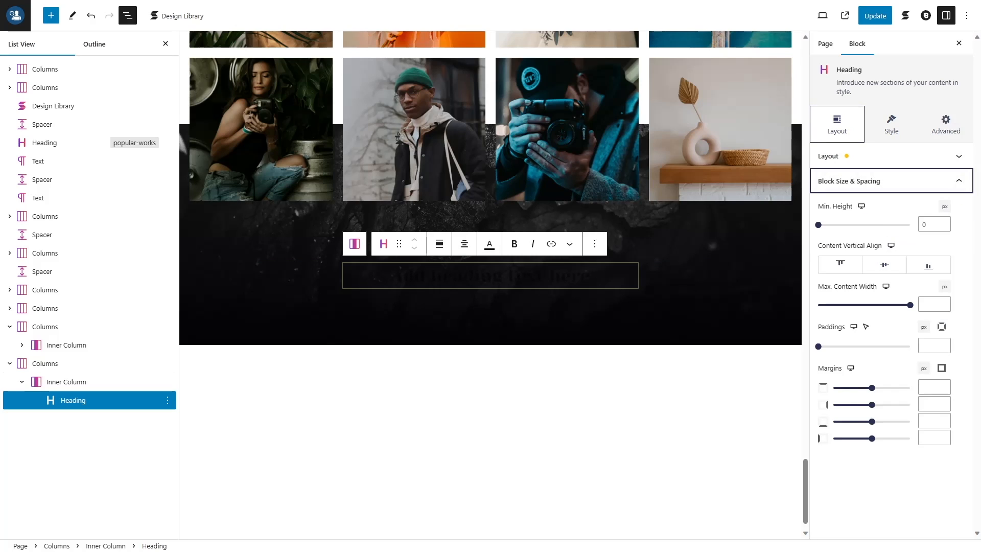
pyautogui.click(934, 421)
pyautogui.write('10')
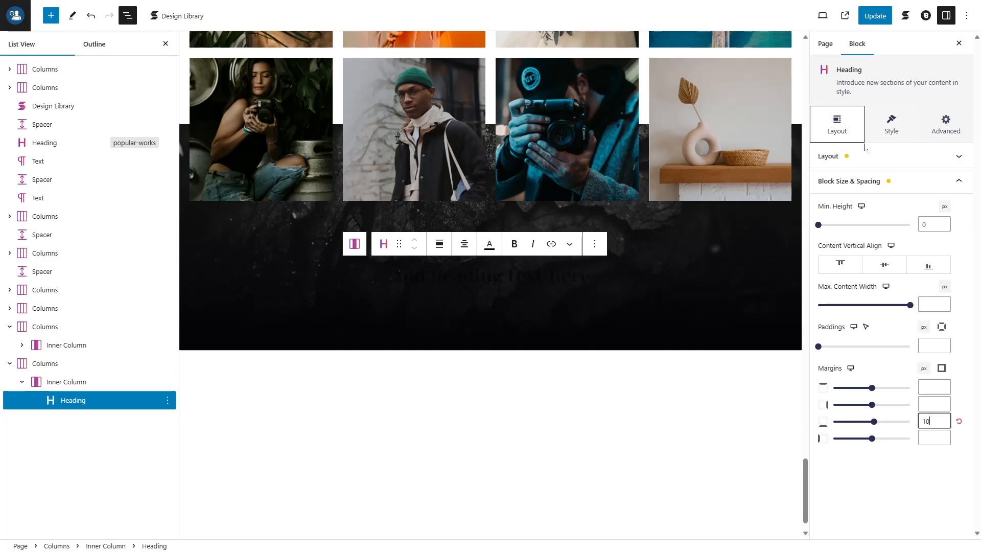
# Enter "Newsletter Updates" as the new heading's content and set its text color to the white theme swatch, Palette Color 8
pyautogui.click(866, 179)
pyautogui.click(891, 124)
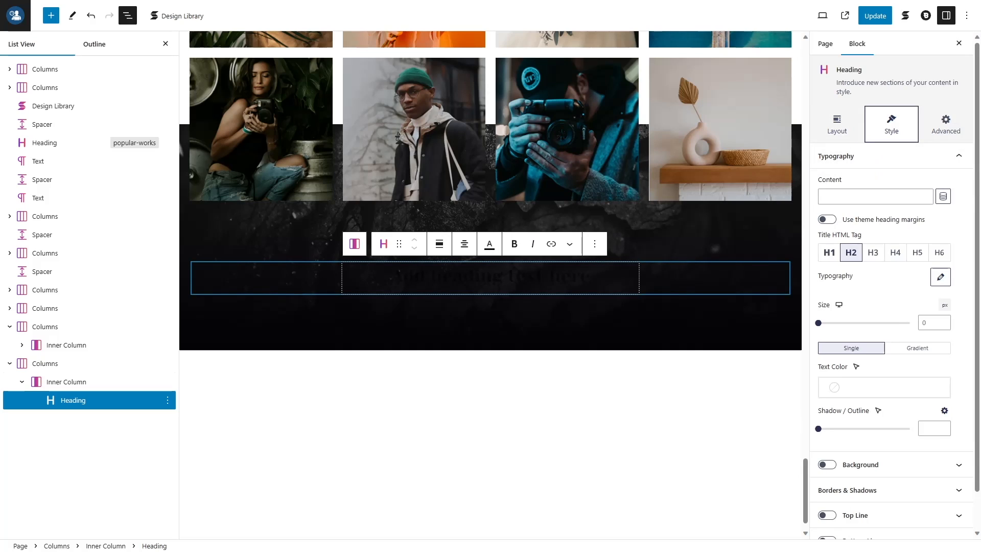
pyautogui.write('Newsletter Updates')
pyautogui.click(853, 388)
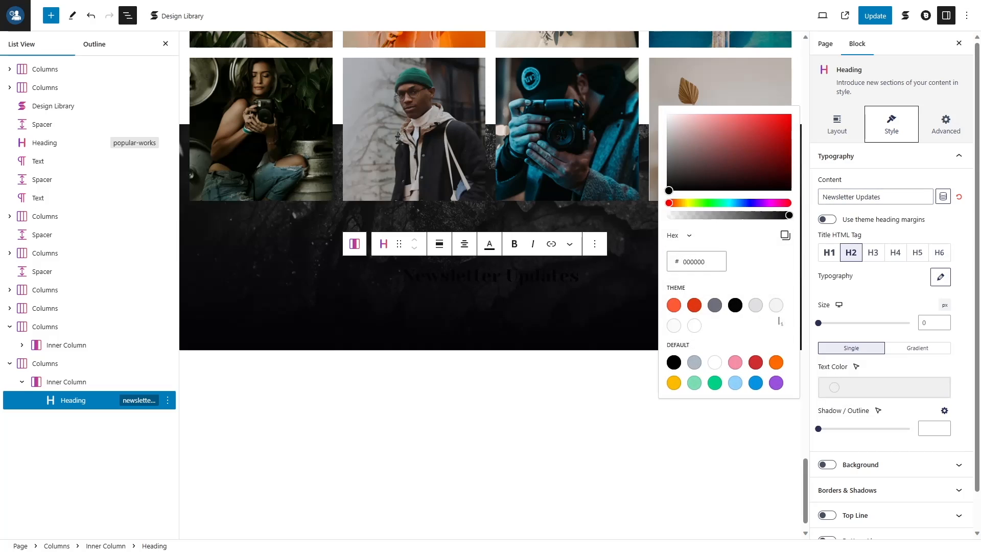
pyautogui.click(694, 325)
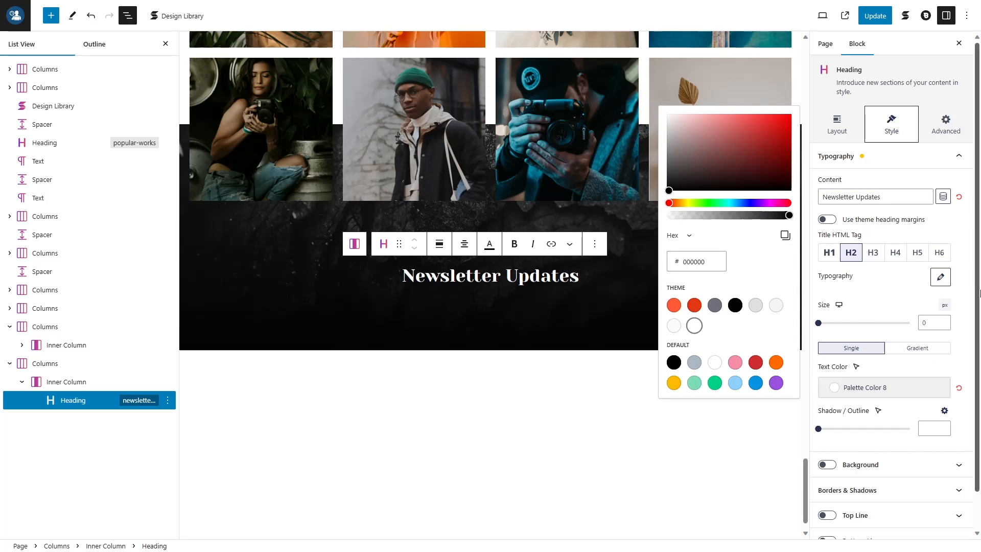
pyautogui.click(968, 293)
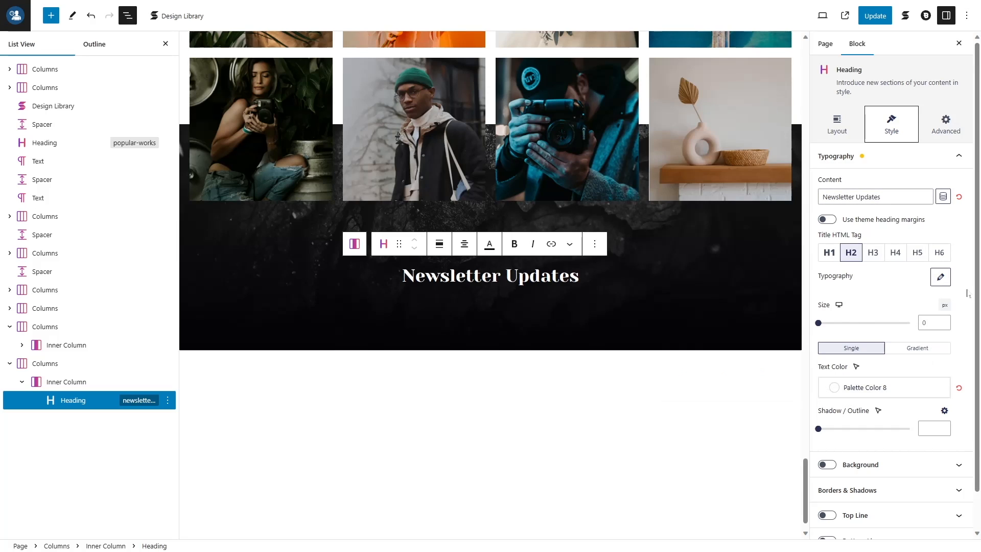
# Set the "Newsletter Updates" heading's tablet font size to 30 px and return to the desktop view
pyautogui.click(839, 305)
pyautogui.click(839, 321)
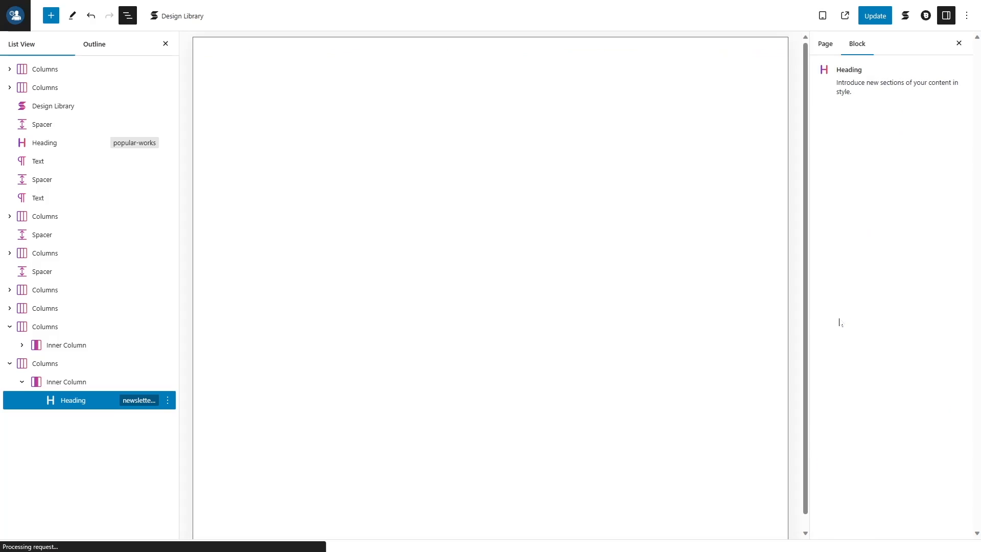
pyautogui.scroll(-15, 635, 247)
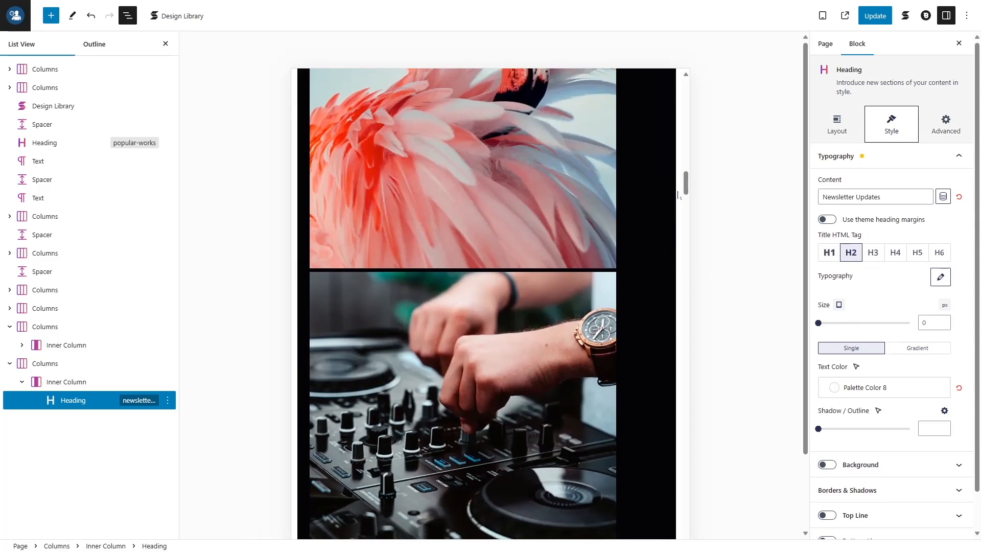
pyautogui.click(692, 492)
pyautogui.scroll(-10, 537, 405)
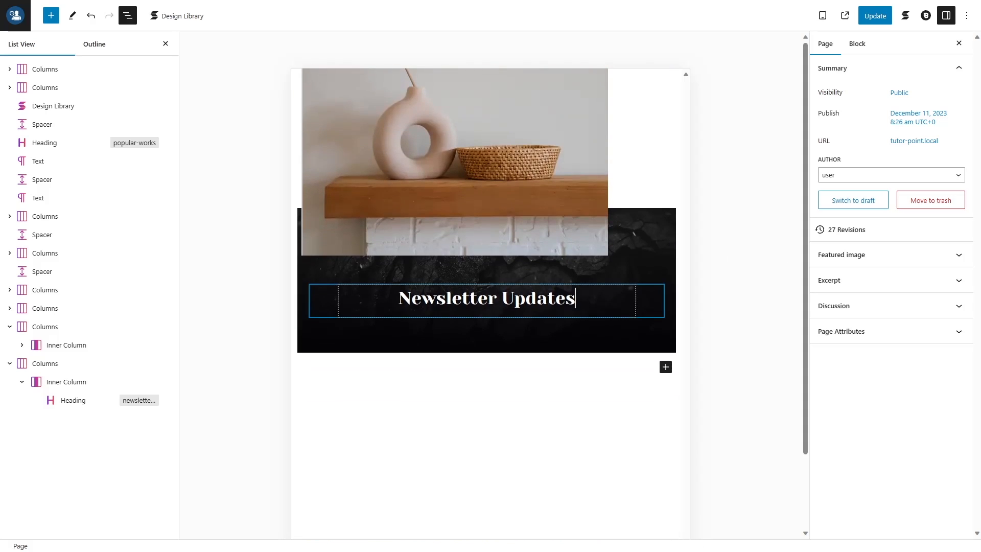
pyautogui.click(487, 299)
pyautogui.click(926, 322)
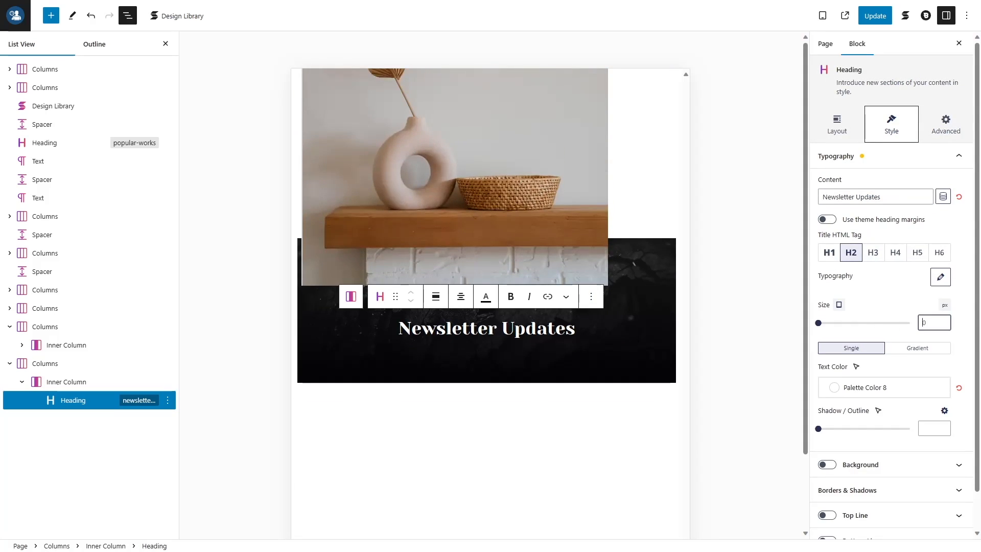
pyautogui.write('30')
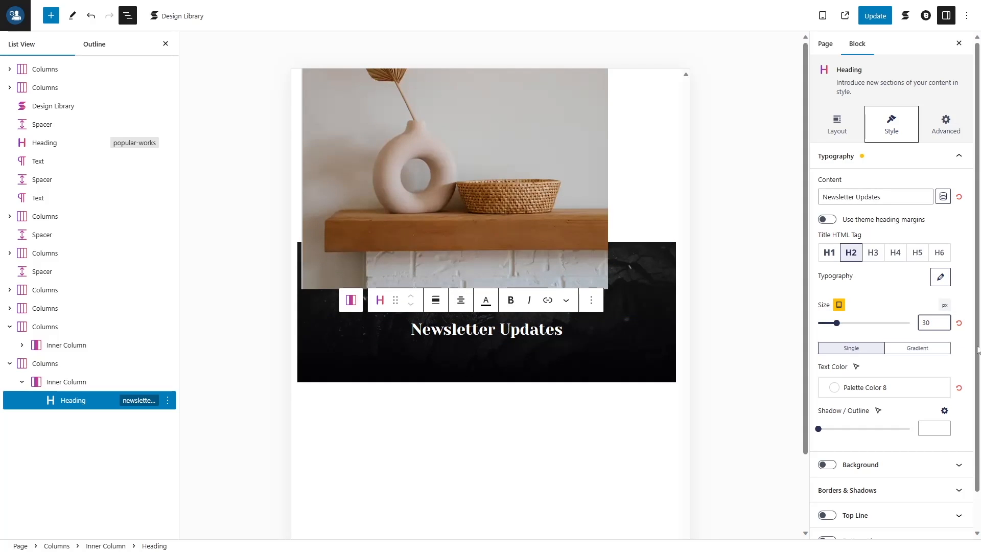
pyautogui.click(839, 305)
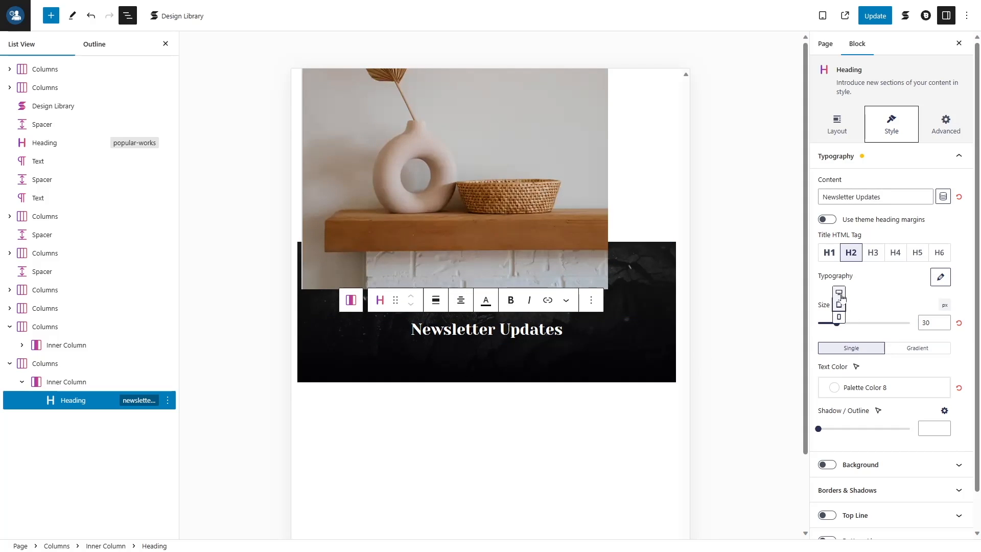
pyautogui.click(839, 292)
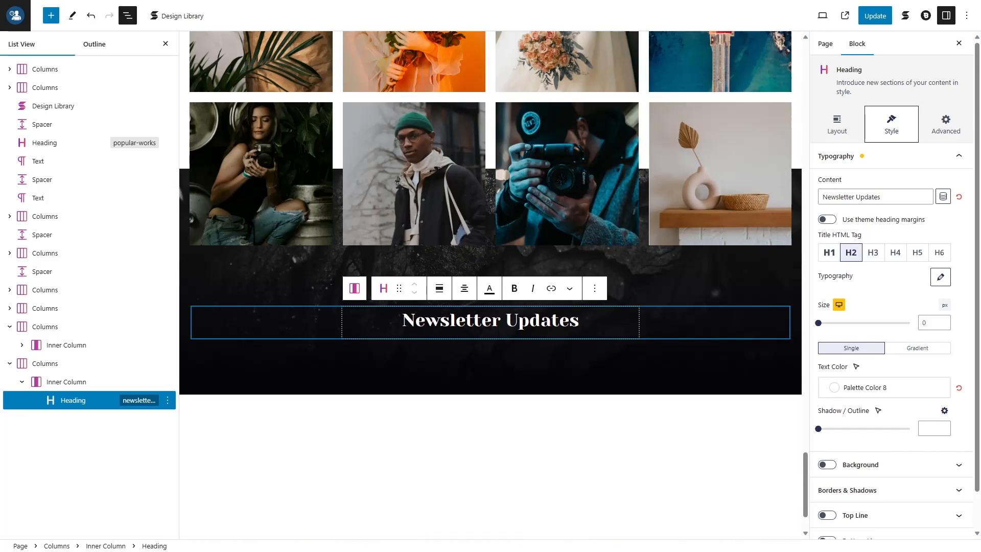
# Add a centered Text block below the heading reading "Lorem ipsum dolor amet, consectetur adipiscing elit, sed do eiusmod tempor incididunt labore dolore."
pyautogui.press('Return')
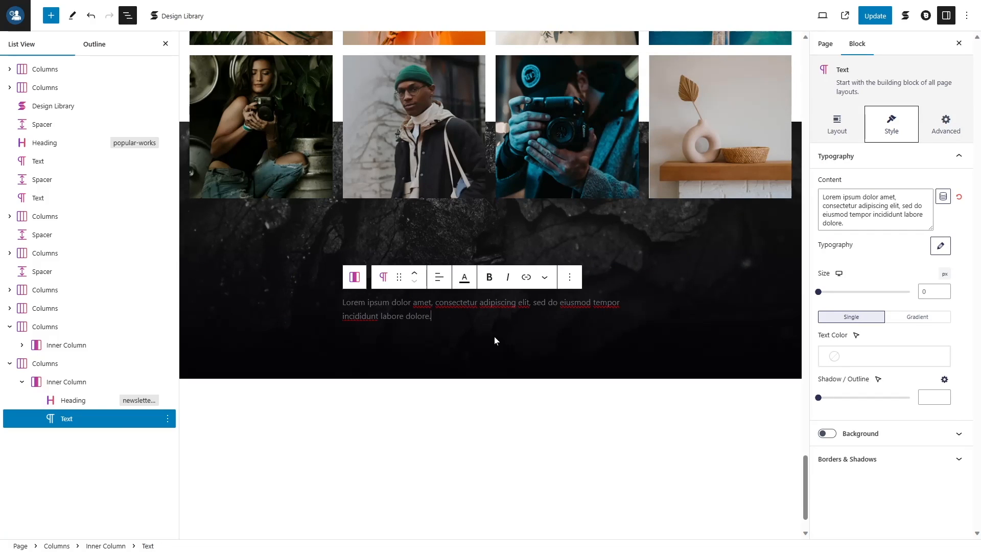
pyautogui.click(837, 124)
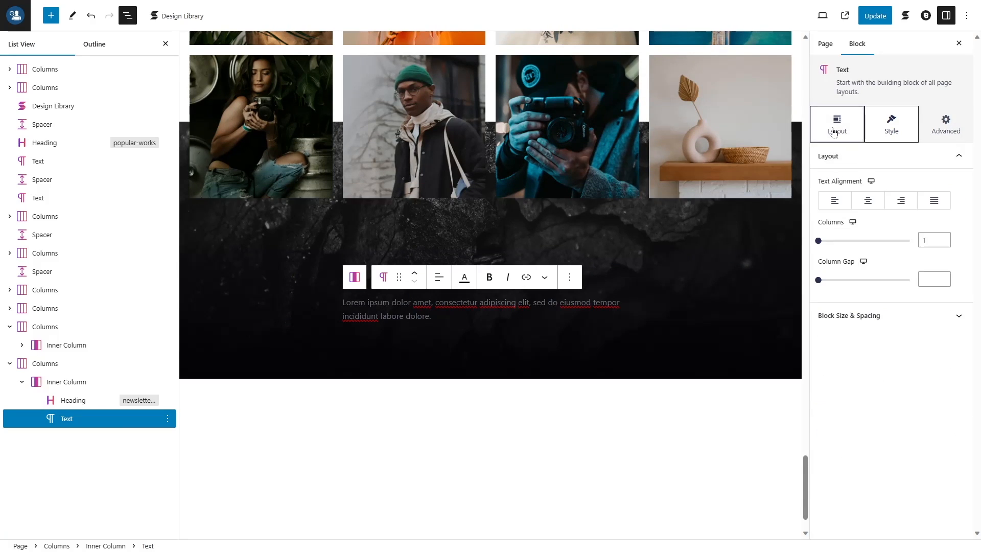
pyautogui.click(868, 200)
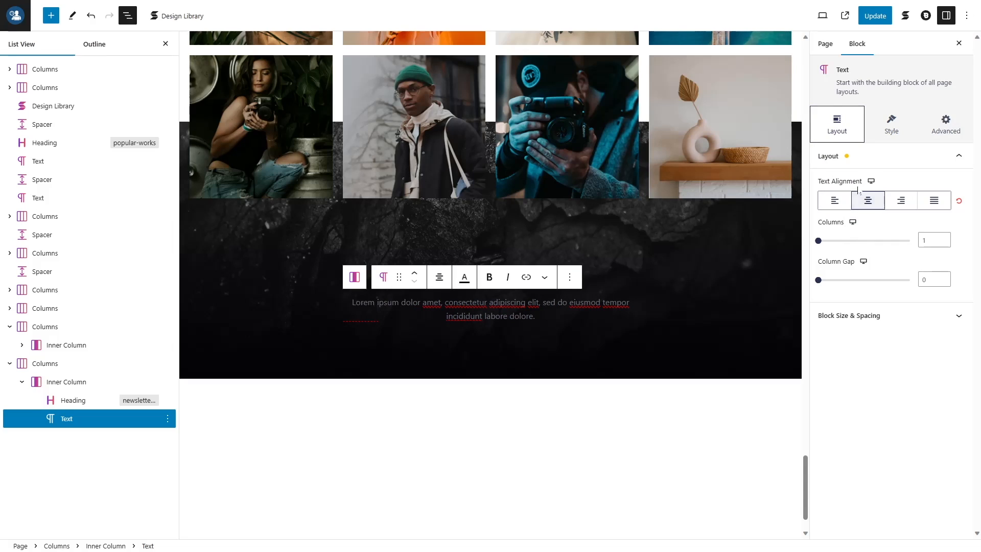
pyautogui.click(886, 156)
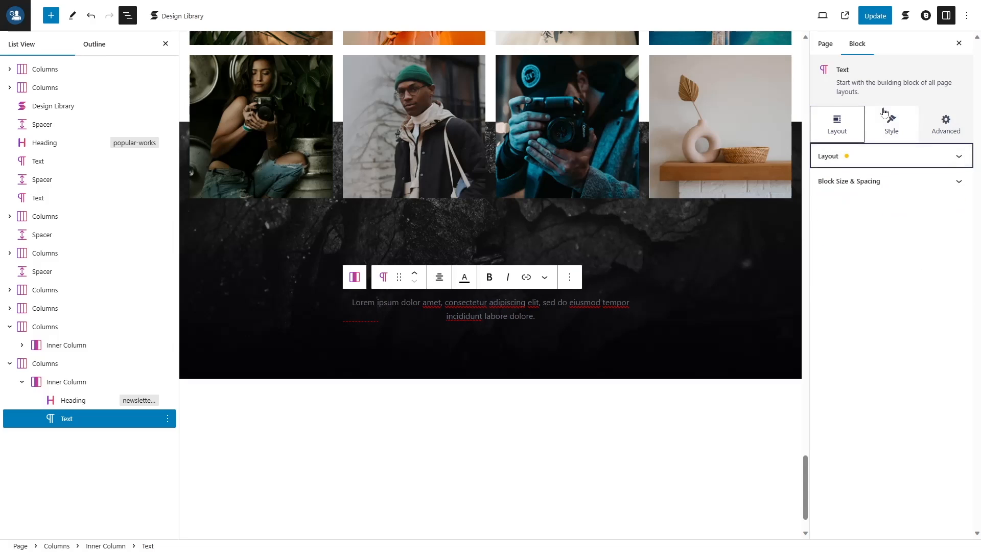
# Set the lorem ipsum paragraph's text color to the white theme swatch
pyautogui.click(890, 123)
pyautogui.click(885, 356)
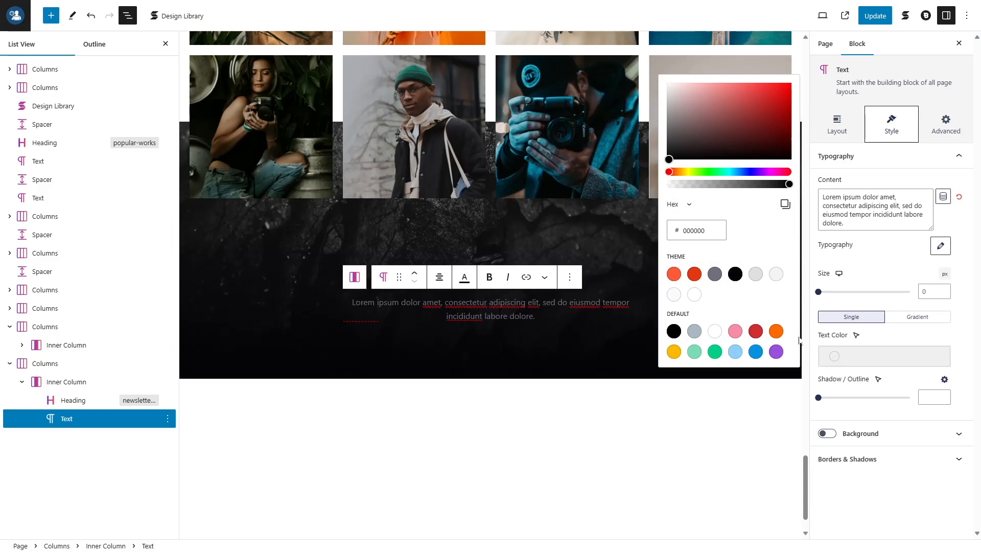
pyautogui.click(694, 295)
# Set the opacity of the lorem ipsum Text block to 0.8
pyautogui.click(945, 124)
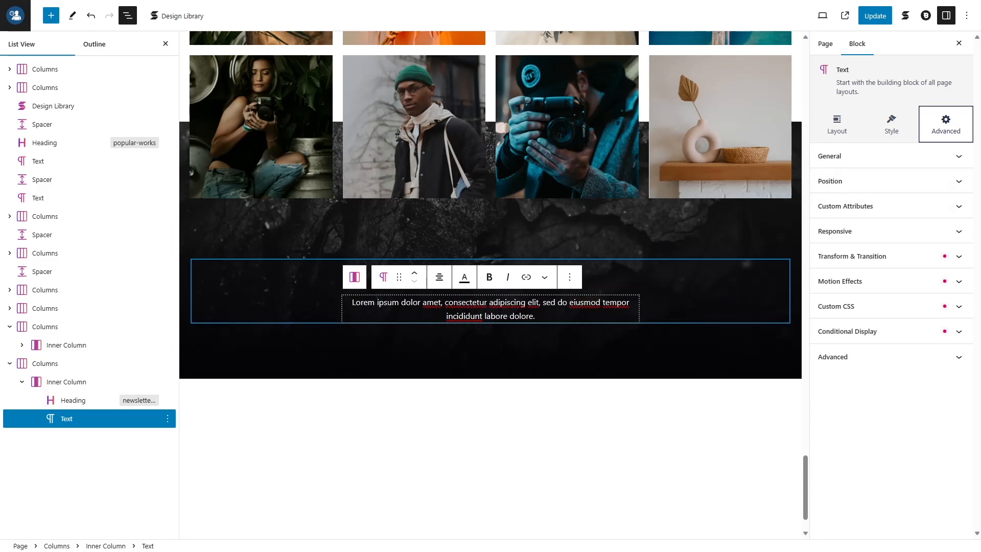
pyautogui.click(859, 183)
pyautogui.click(859, 182)
pyautogui.click(860, 183)
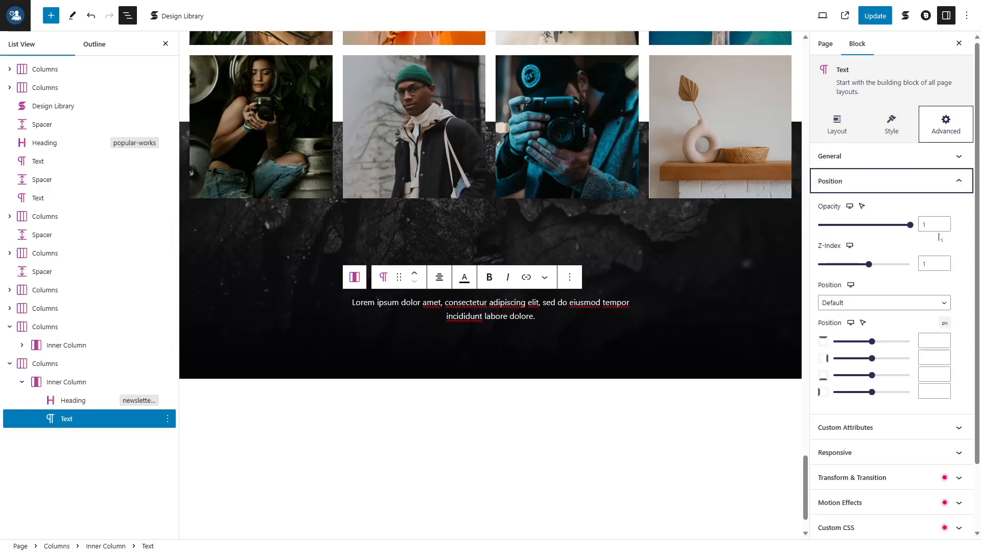
pyautogui.click(923, 223)
pyautogui.press('Delete')
pyautogui.write('0.8')
# Insert a WPForms block below the lorem ipsum text and choose the "Newsletter subscribe" form
pyautogui.click(620, 314)
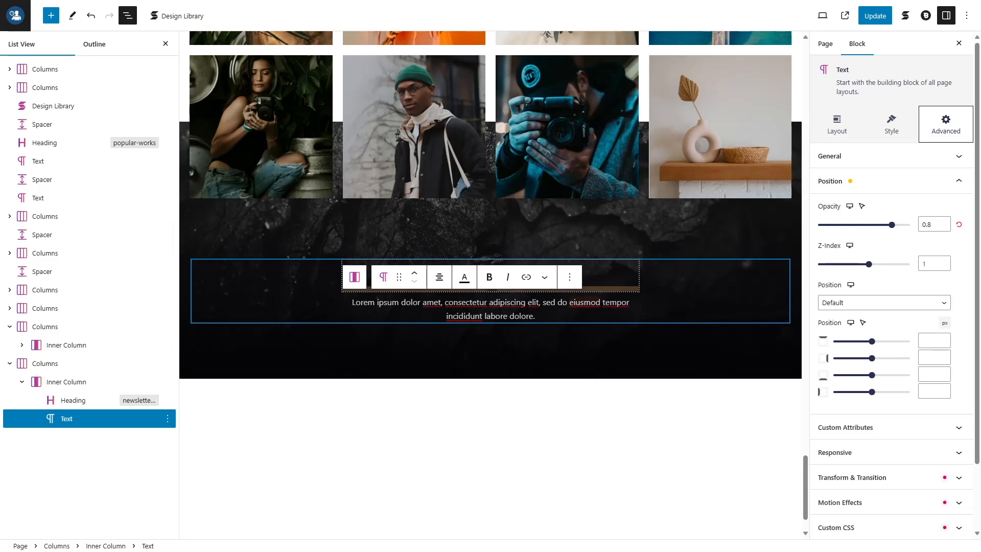
pyautogui.press('Return')
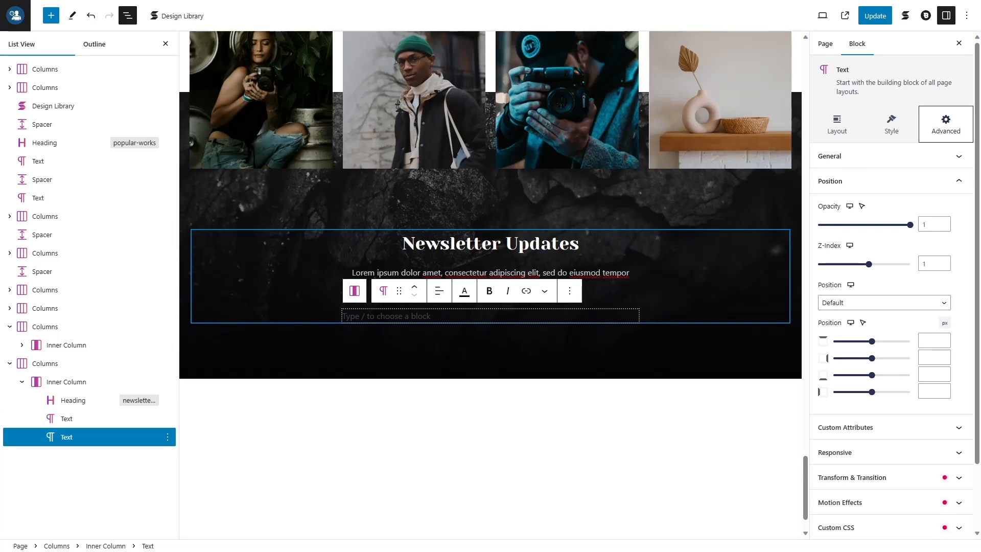
pyautogui.write('/wp')
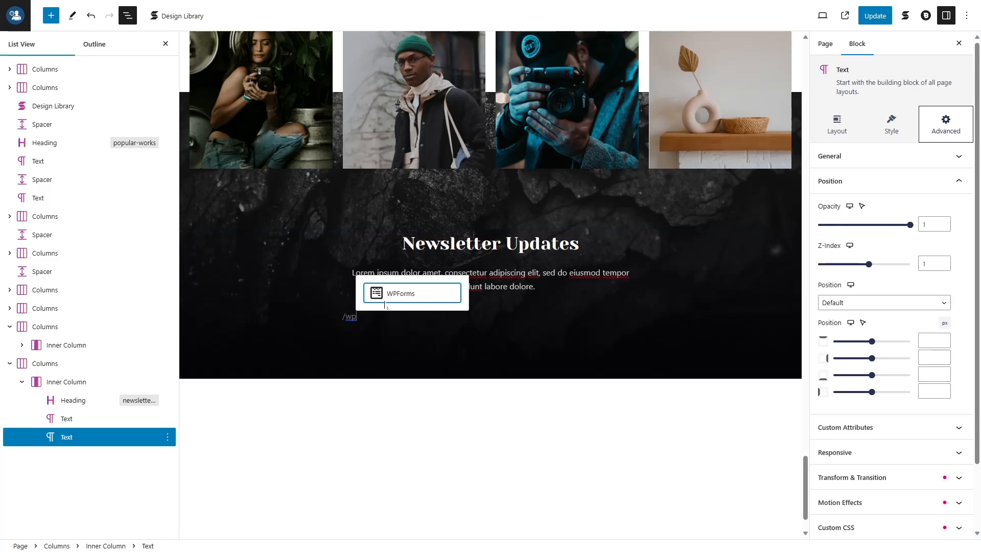
pyautogui.click(398, 293)
pyautogui.click(437, 411)
pyautogui.click(425, 434)
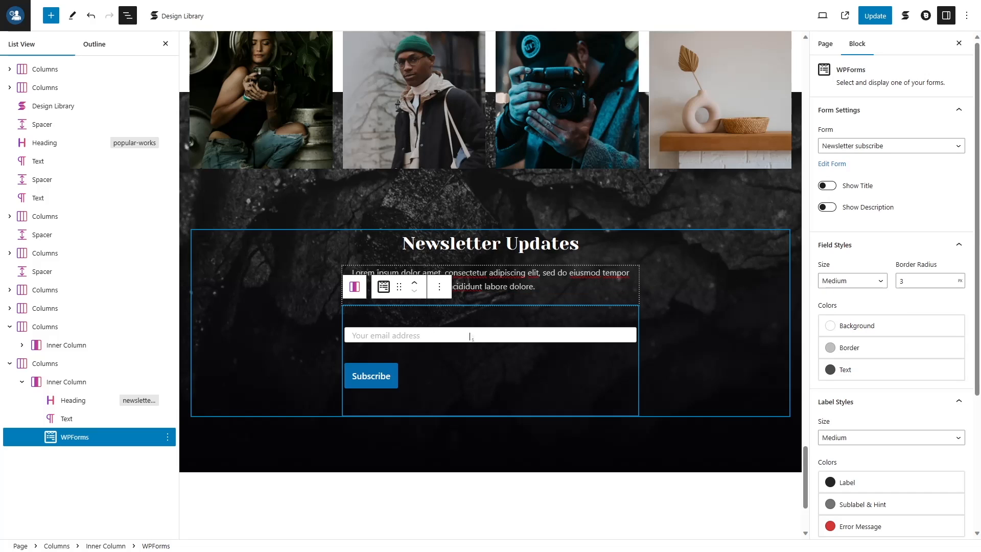
# Set the newsletter form's field size to Large and the field border radius to 0 px
pyautogui.click(841, 281)
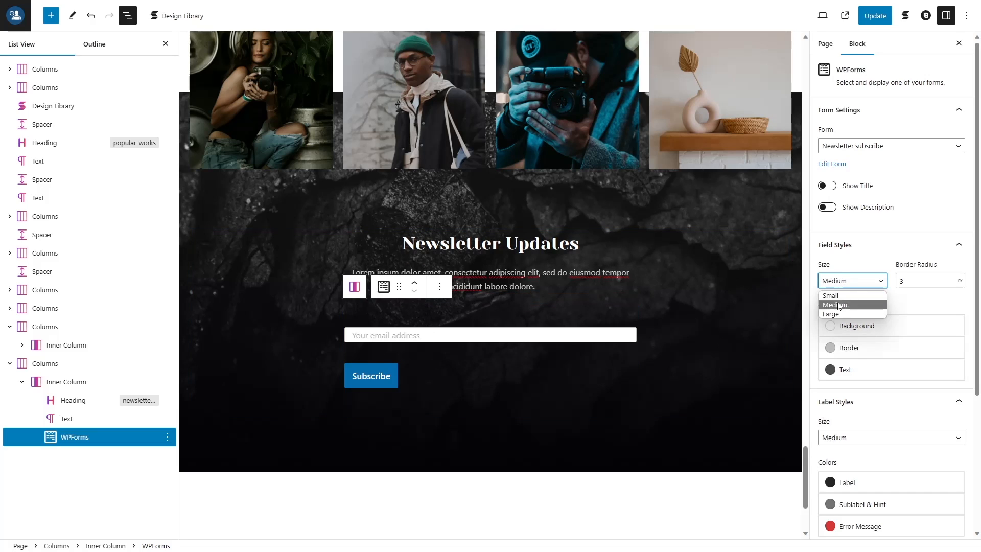
pyautogui.click(831, 314)
pyautogui.press('Tab')
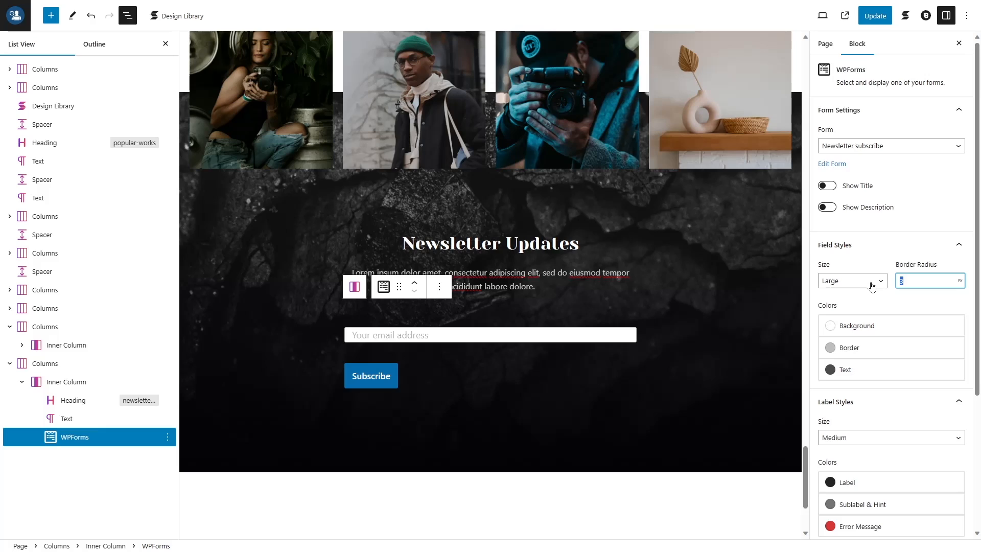
pyautogui.write('0')
# Color the form field's background with Palette Color 4 and its border and text with Palette Color 5
pyautogui.click(842, 332)
pyautogui.click(744, 417)
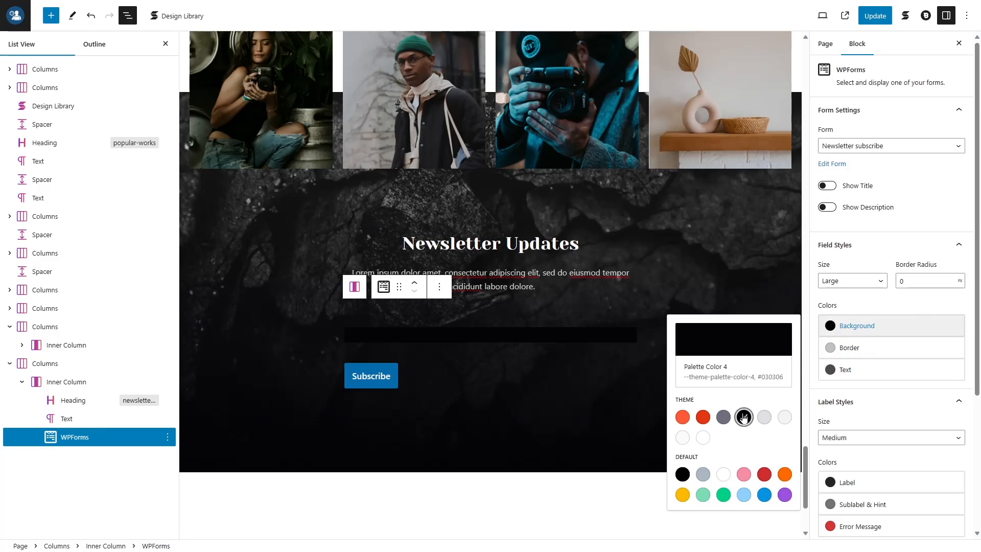
pyautogui.click(849, 352)
pyautogui.click(764, 439)
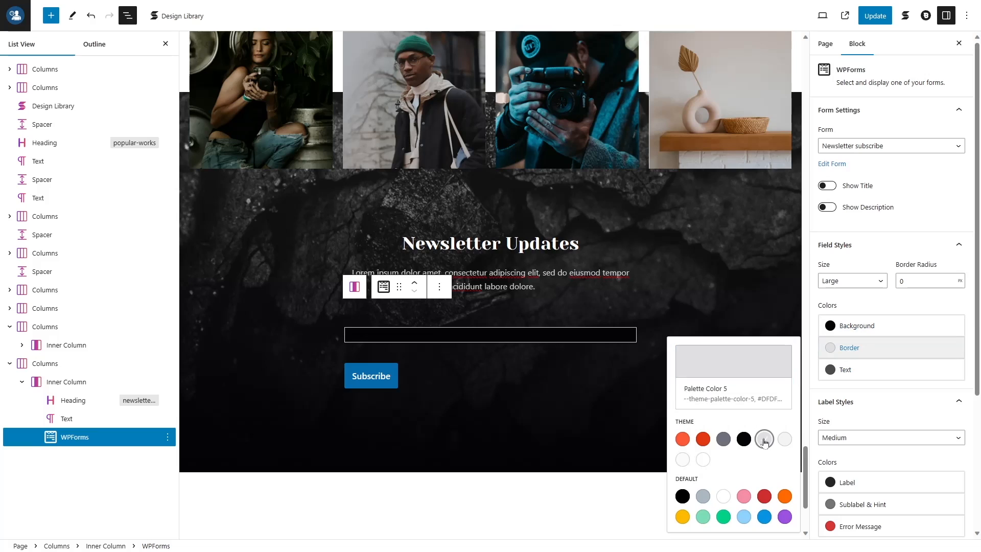
pyautogui.click(863, 369)
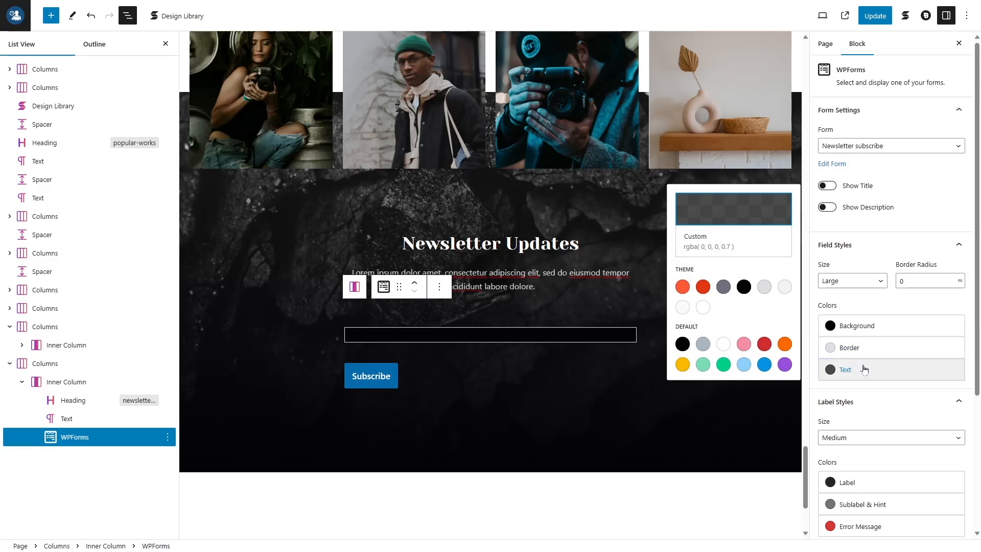
pyautogui.click(764, 287)
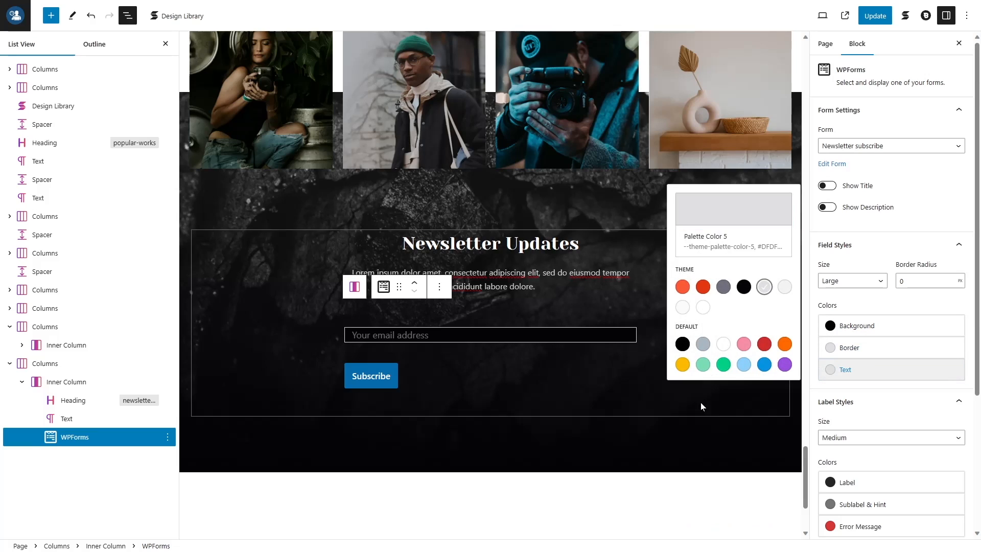
# Set the form's Subscribe button size to Large and its border radius to 0 px
pyautogui.scroll(-3, 858, 410)
pyautogui.click(869, 285)
pyautogui.click(843, 309)
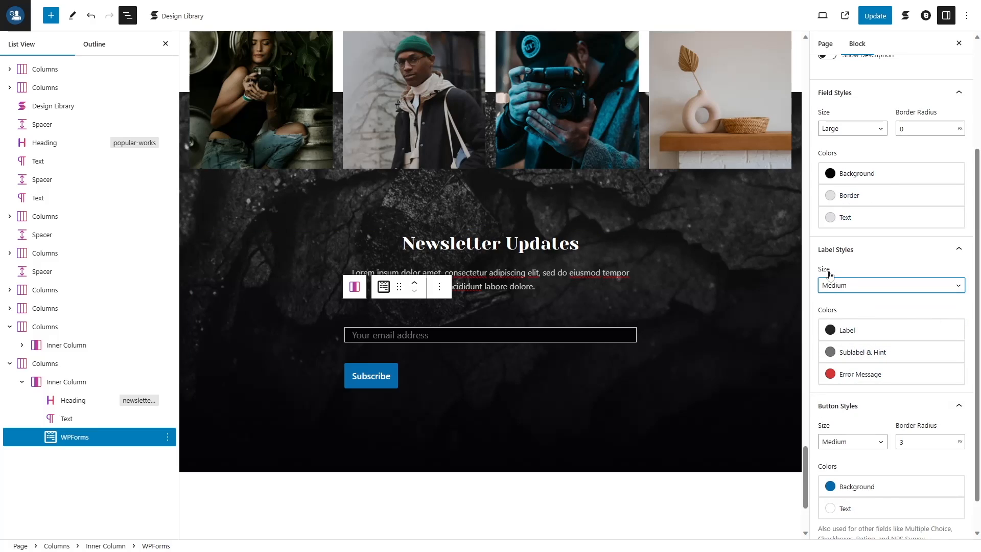
pyautogui.scroll(-1, 838, 297)
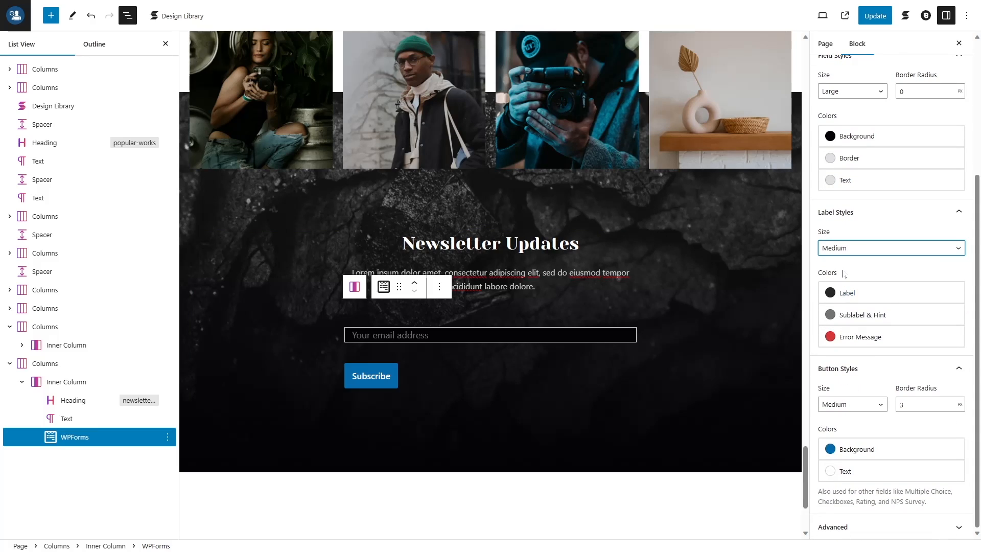
pyautogui.click(868, 410)
pyautogui.click(851, 433)
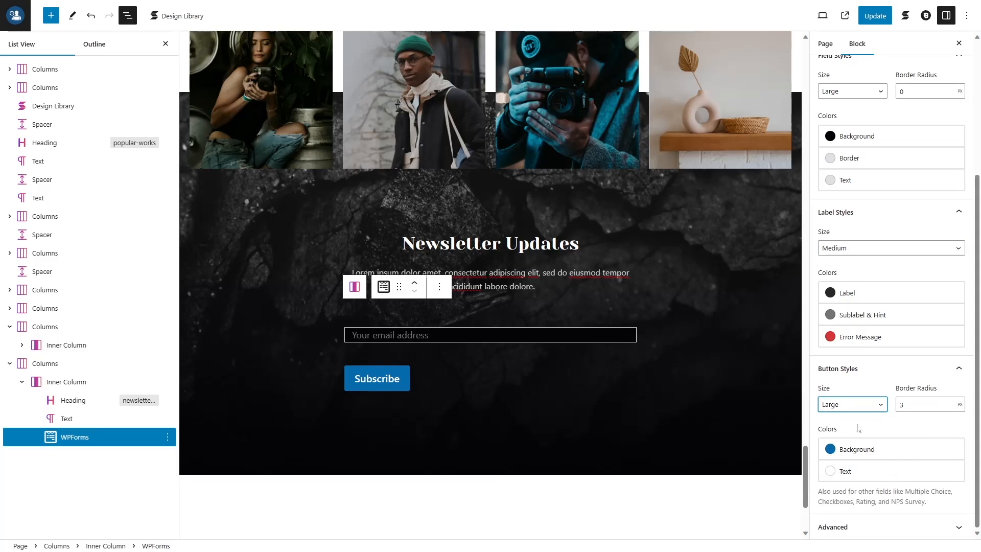
pyautogui.press('Tab')
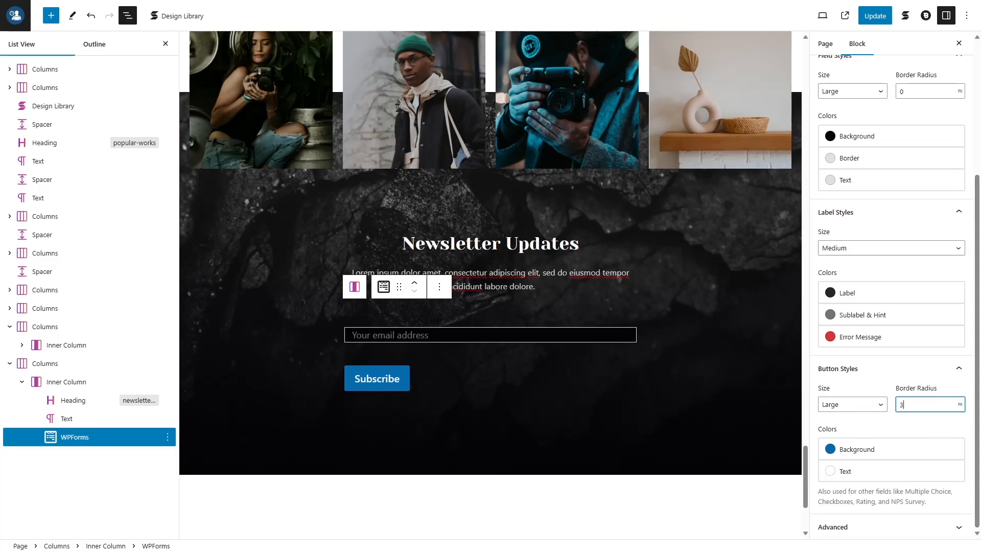
# Set the Subscribe button's background color to the orange theme swatch, Palette Color 1
pyautogui.click(898, 455)
pyautogui.click(683, 367)
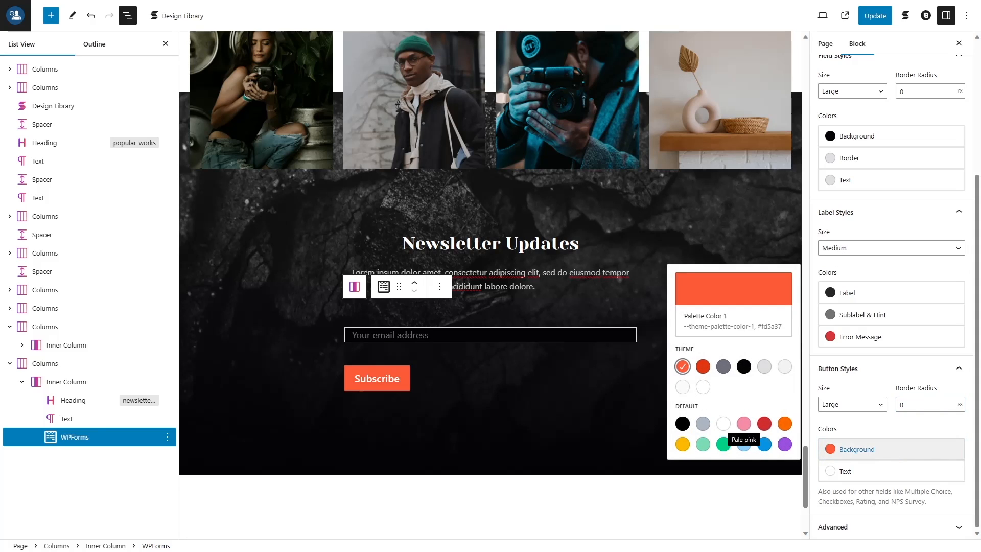
pyautogui.click(873, 427)
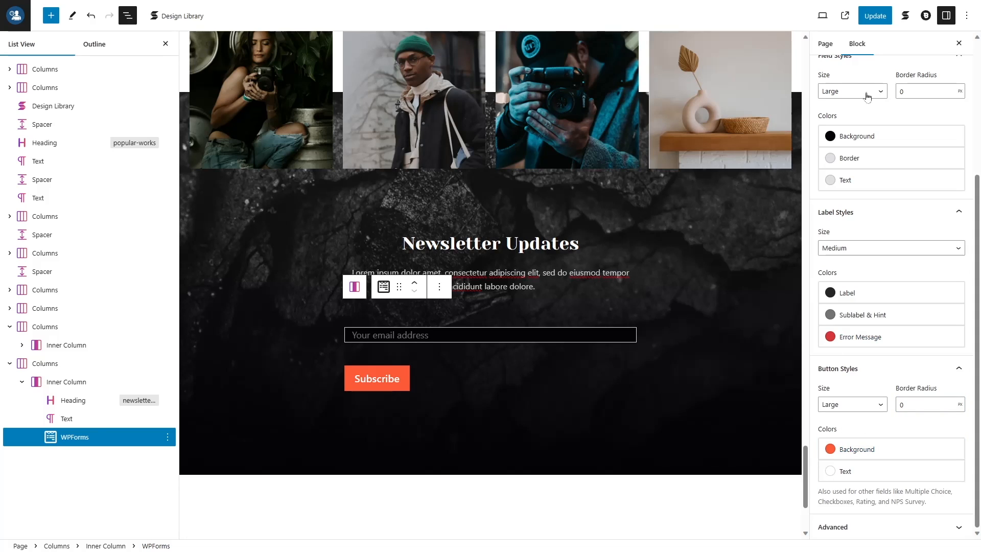
pyautogui.scroll(4, 876, 142)
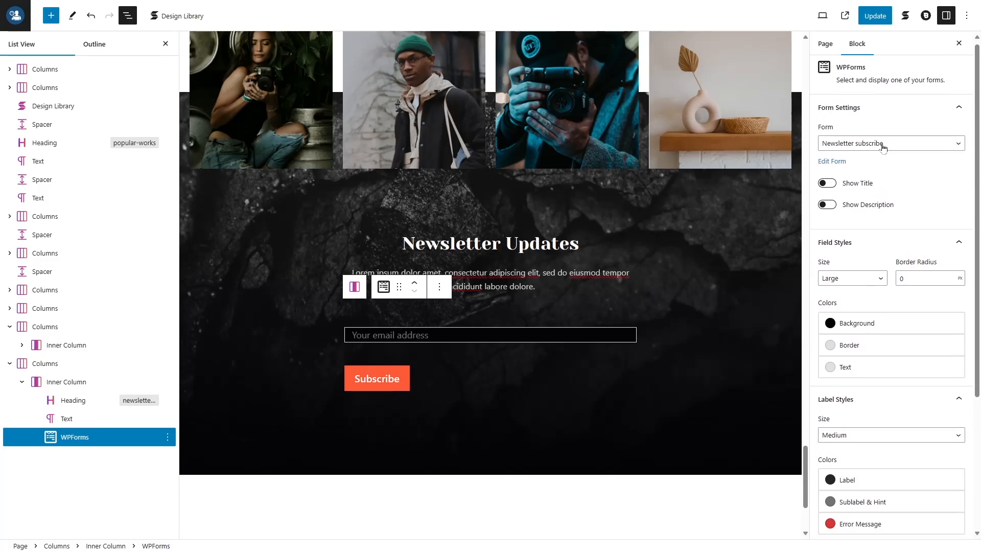
# Update the page with the styled newsletter form and view the published page
pyautogui.click(891, 117)
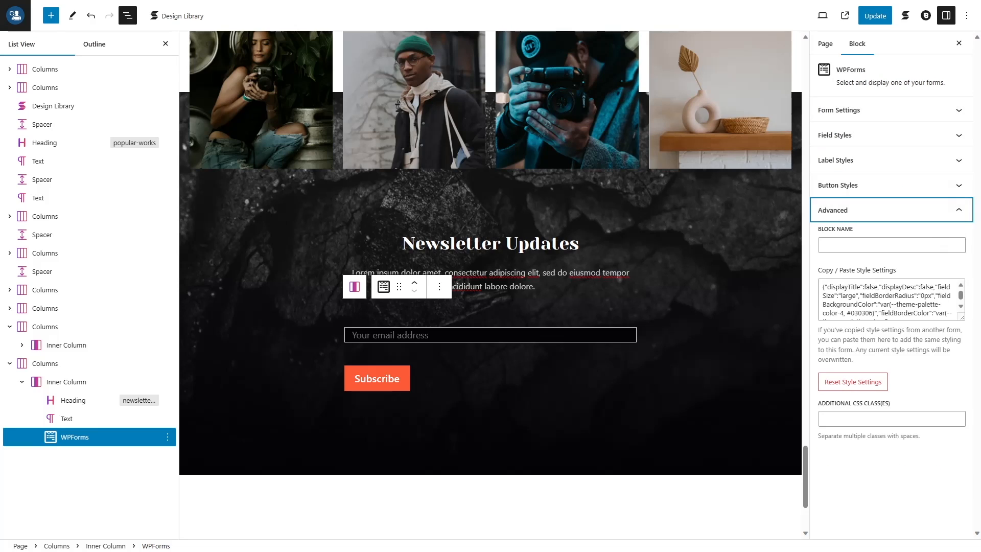
pyautogui.scroll(-3, 888, 300)
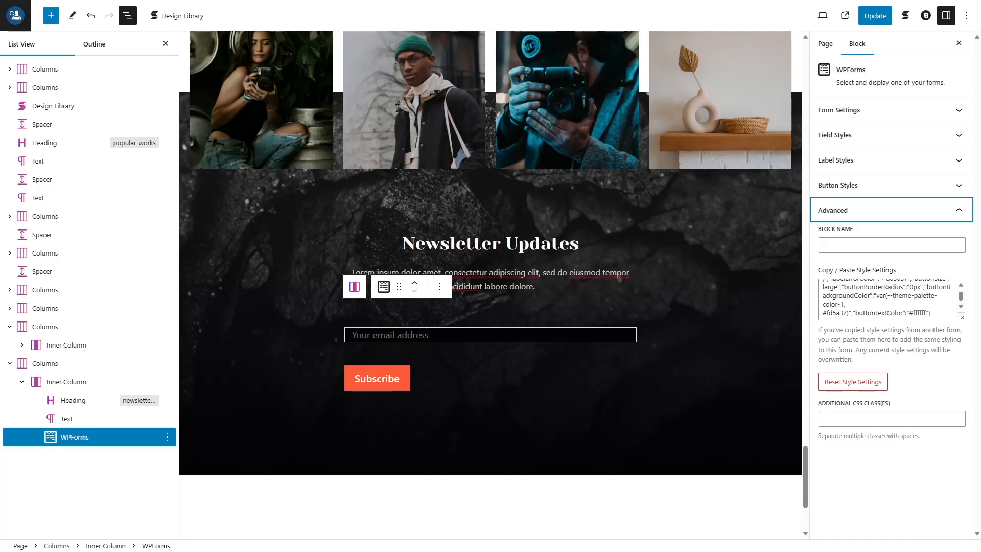
pyautogui.click(886, 21)
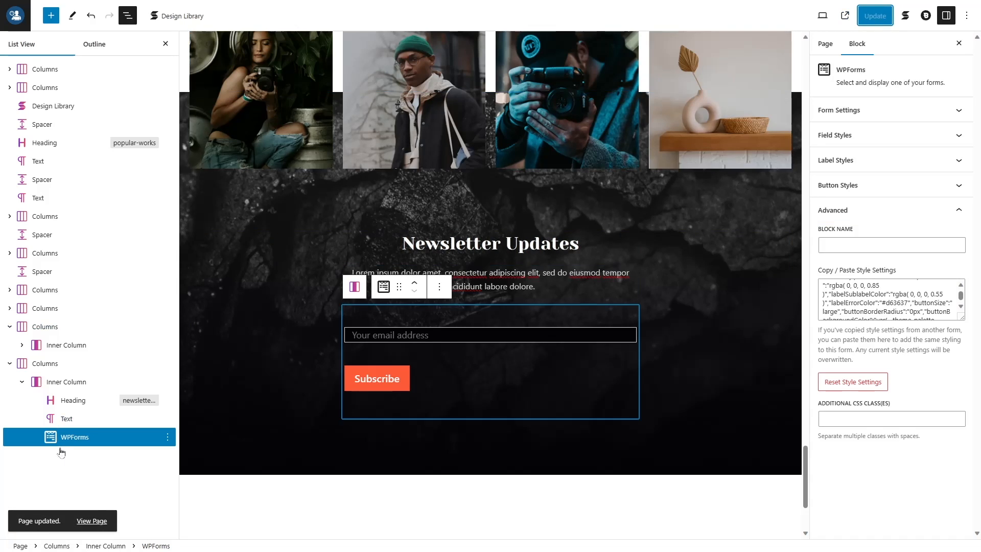
pyautogui.click(93, 521)
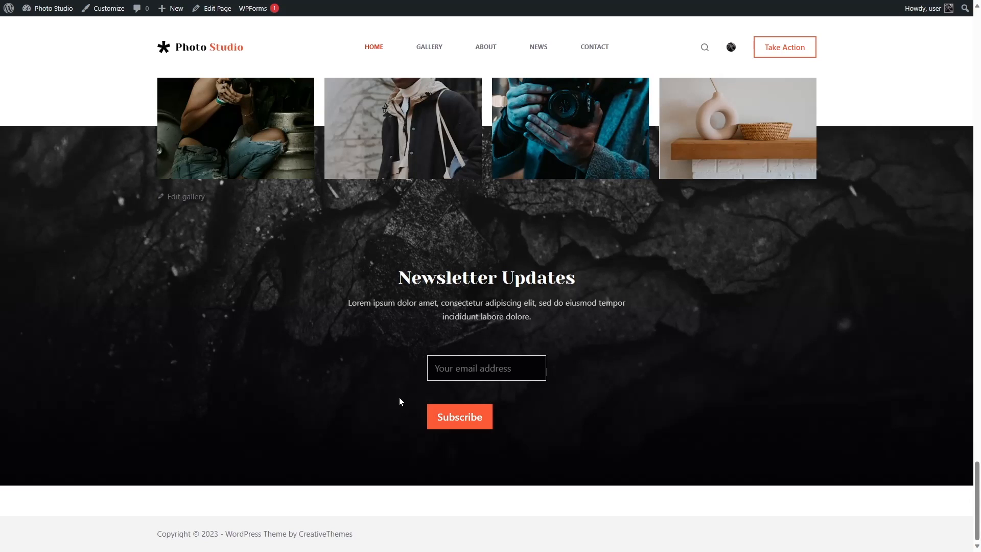
# Open the Additional CSS editor in the theme customizer from the site dashboard
pyautogui.moveTo(46, 8)
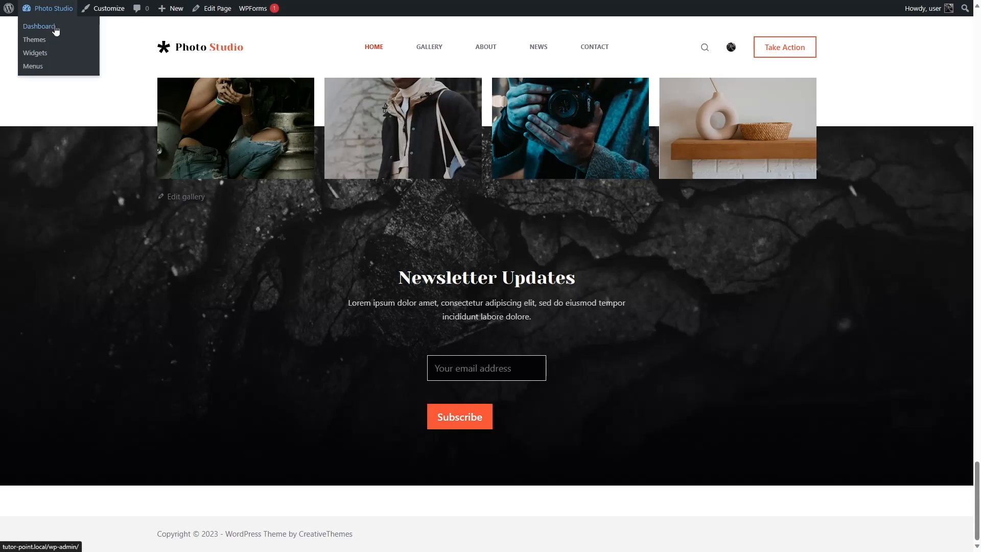
pyautogui.click(38, 33)
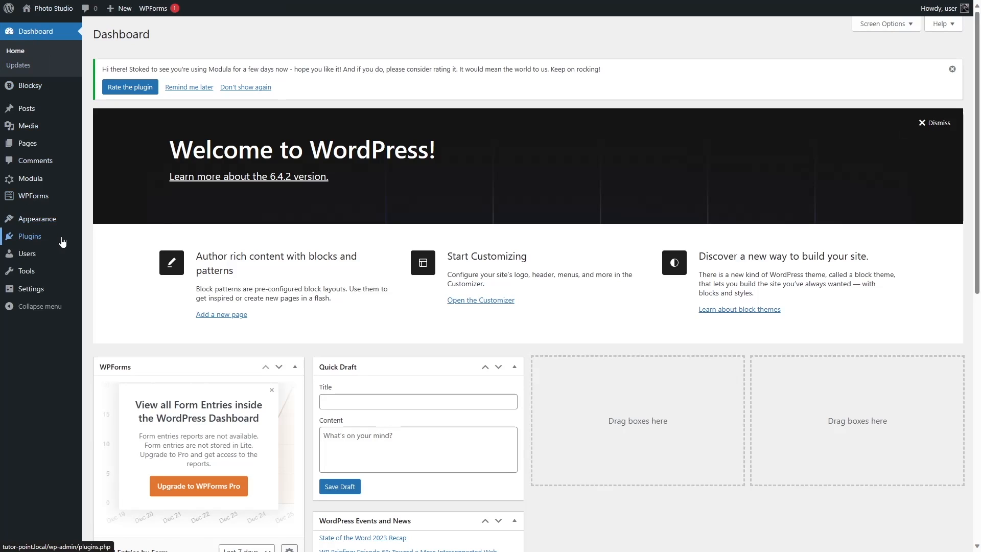
pyautogui.moveTo(37, 223)
pyautogui.click(109, 236)
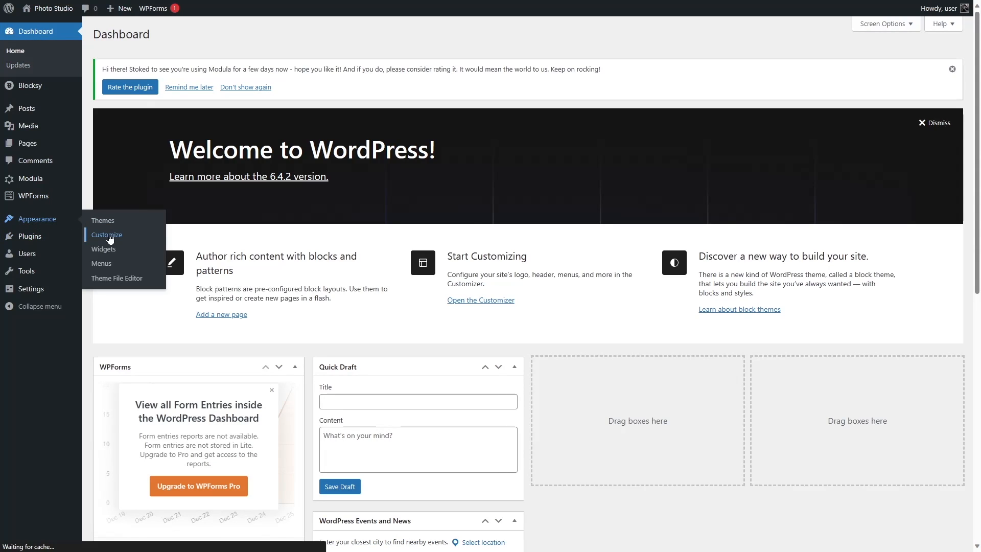
pyautogui.scroll(-3, 121, 228)
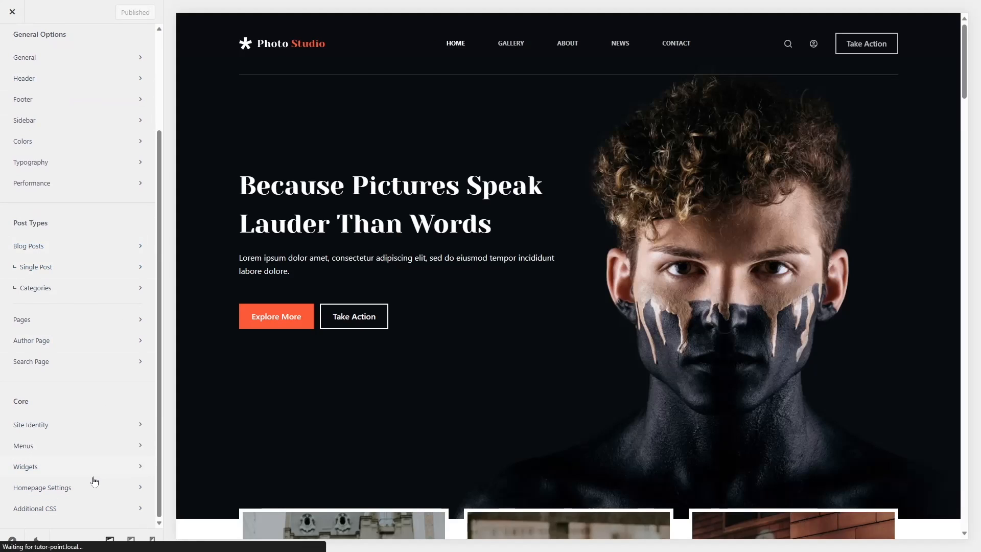
pyautogui.click(76, 509)
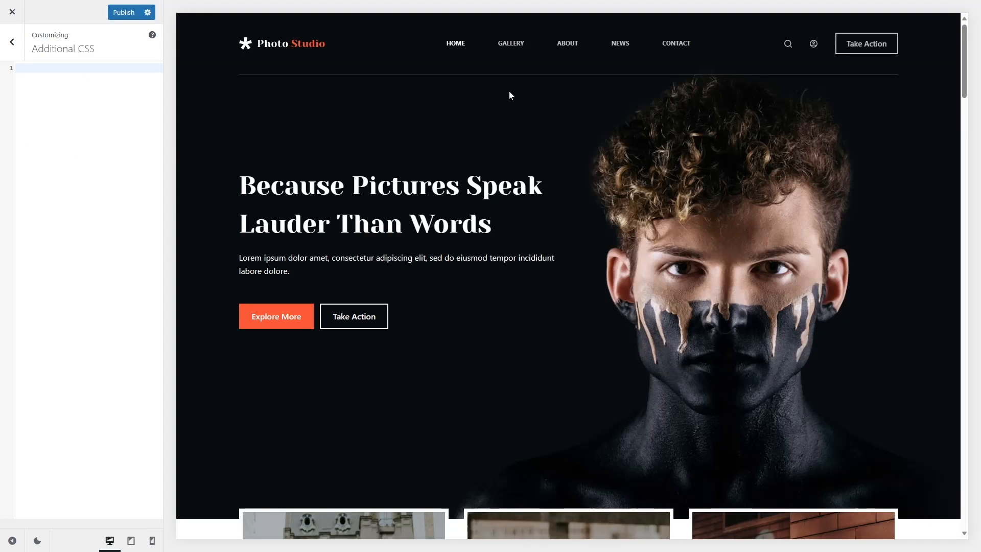
# Add and publish CSS: #wpforms-170-field_1 400px wide, margin-top 15px; .wpforms-validate wrapping flex, gap 20px; .wpforms-submit-container button font-size 16px, padding 5px 35px, both !important
pyautogui.scroll(-20, 718, 189)
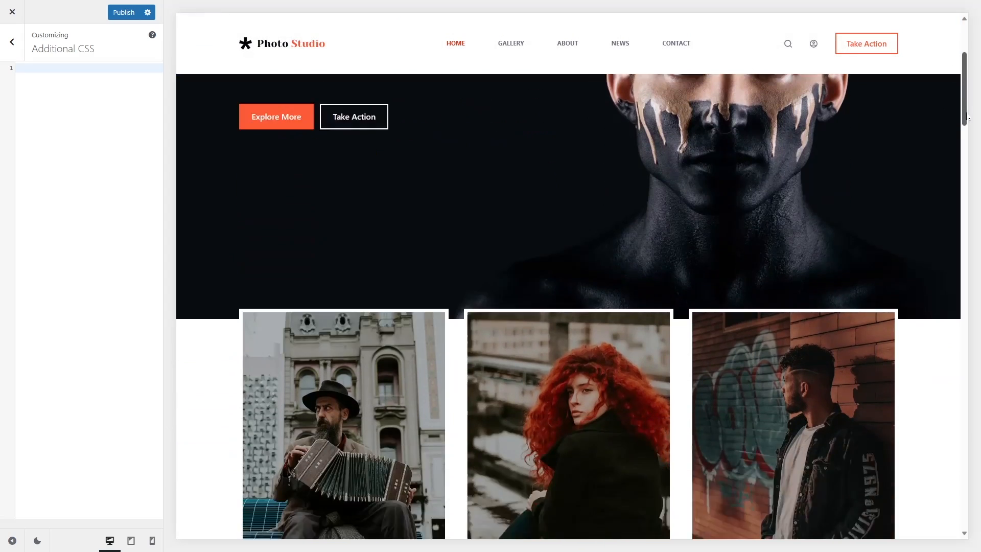
pyautogui.scroll(-5, 764, 284)
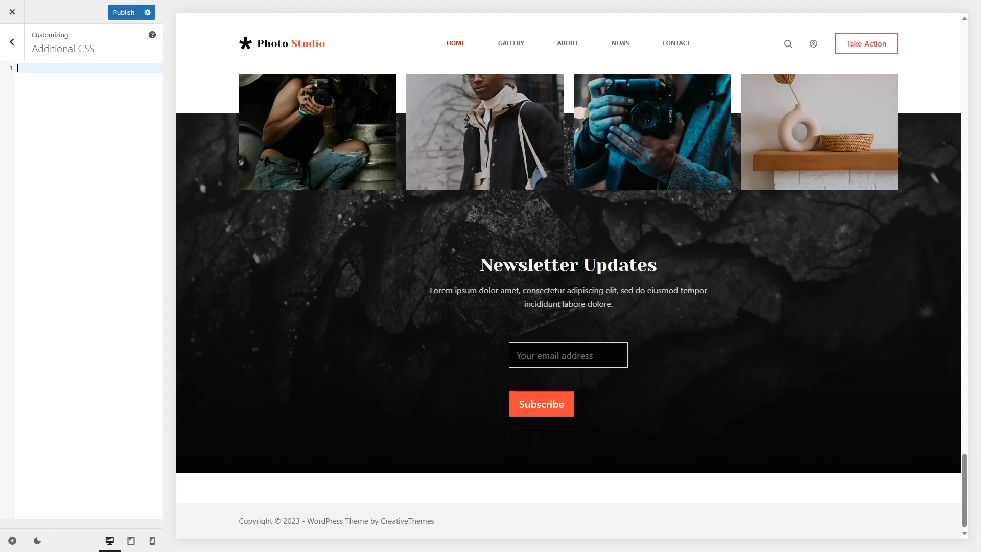
pyautogui.write('#wpforms-170-field_1{   width: 400px;   margin-top:15px } .wpforms-validate{   display:flex;   flex-wrap: wrap;   gap: 20px } .wpforms-submit-container button{   font-size: 16px!important;   padding: 5px 35px!important; }')
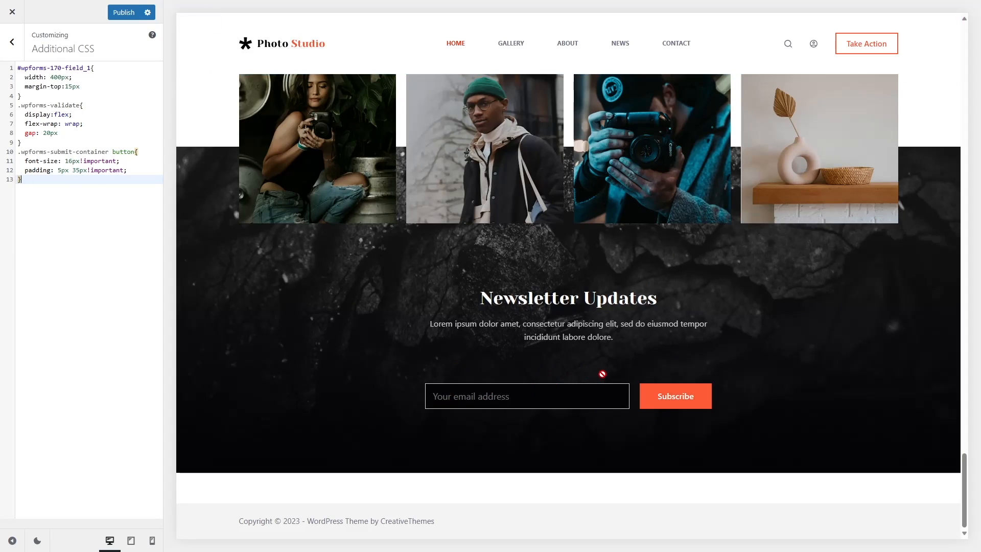
pyautogui.moveTo(22, 179); pyautogui.dragTo(10, 71)
pyautogui.click(75, 250)
pyautogui.click(126, 13)
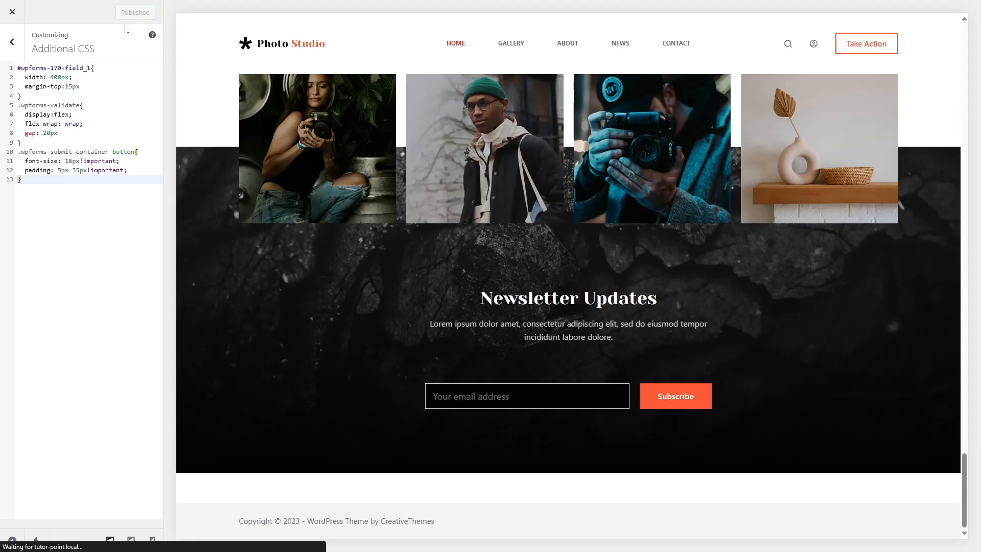
# Leave the customizer and examine the newsletter section's form layout on the live site
pyautogui.click(12, 42)
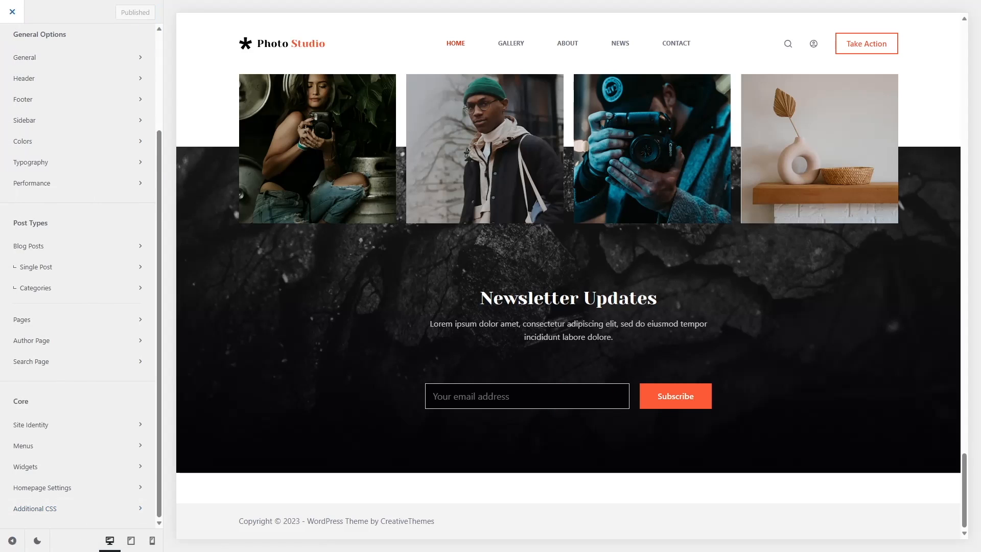
pyautogui.click(12, 11)
pyautogui.moveTo(50, 16)
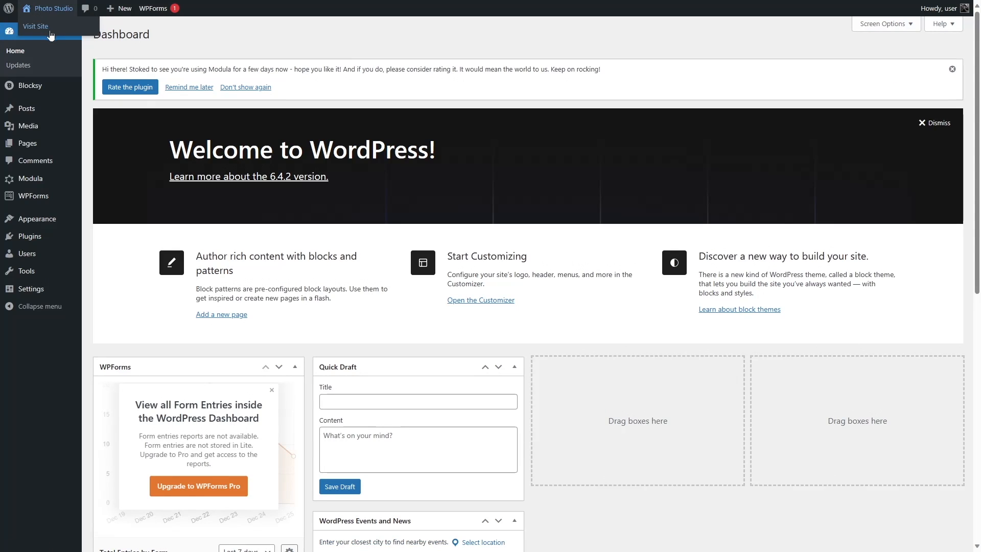
pyautogui.click(50, 34)
pyautogui.scroll(-15, 379, 301)
pyautogui.scroll(-8, 379, 301)
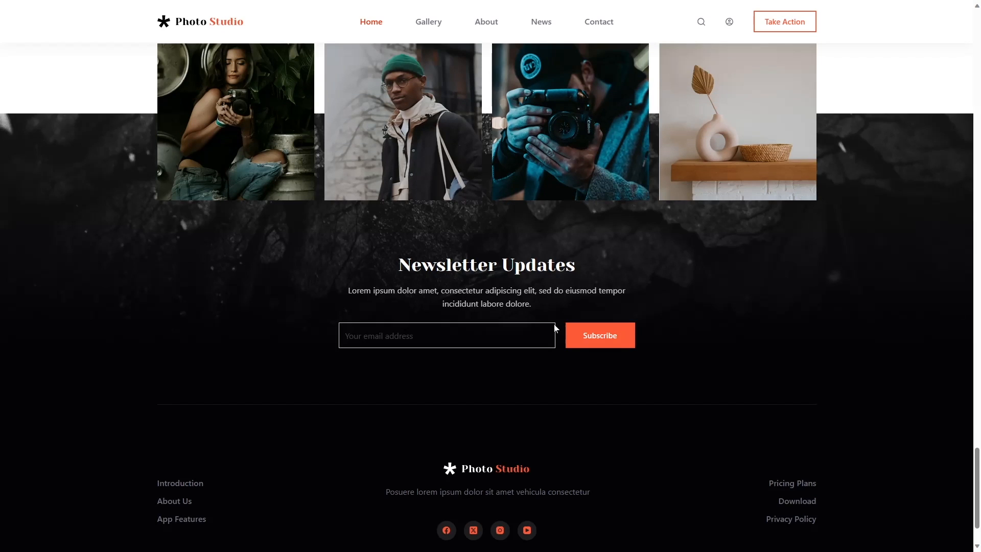
pyautogui.scroll(-2, 555, 324)
pyautogui.scroll(4, 504, 305)
pyautogui.scroll(-3, 662, 330)
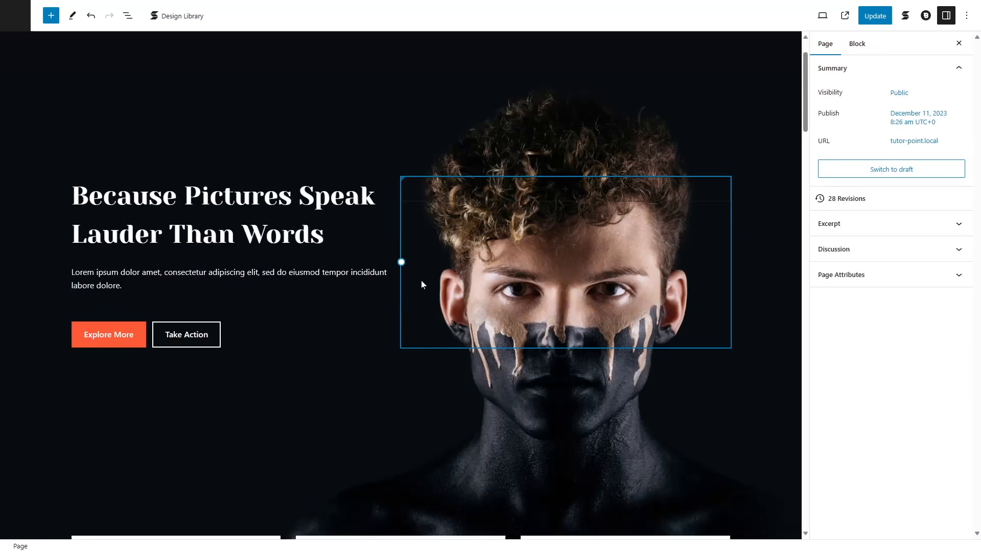
# Set the bottom margin of the text under the Newsletter Updates heading to -30 px
pyautogui.scroll(-10, 421, 280)
pyautogui.scroll(-15, 424, 284)
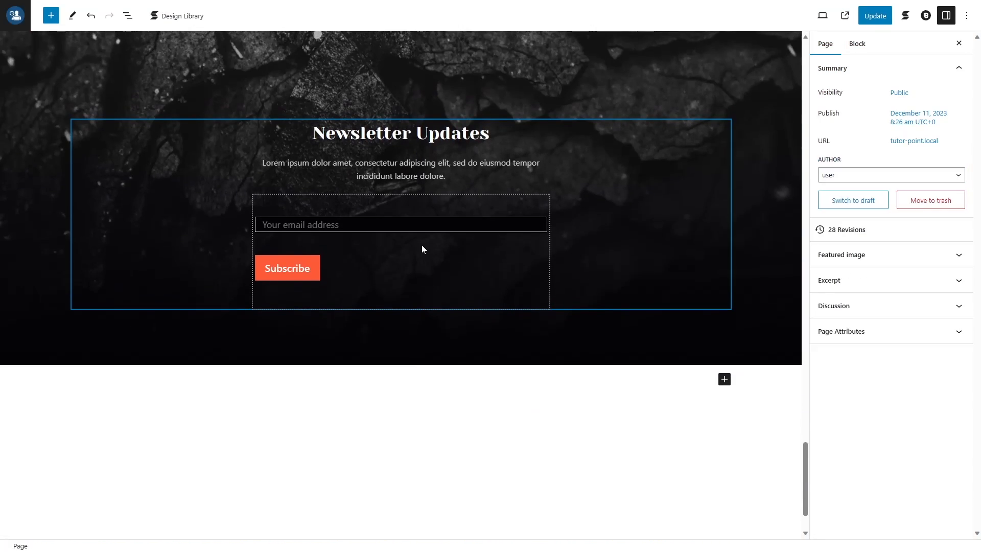
pyautogui.scroll(6, 422, 246)
pyautogui.scroll(-3, 473, 235)
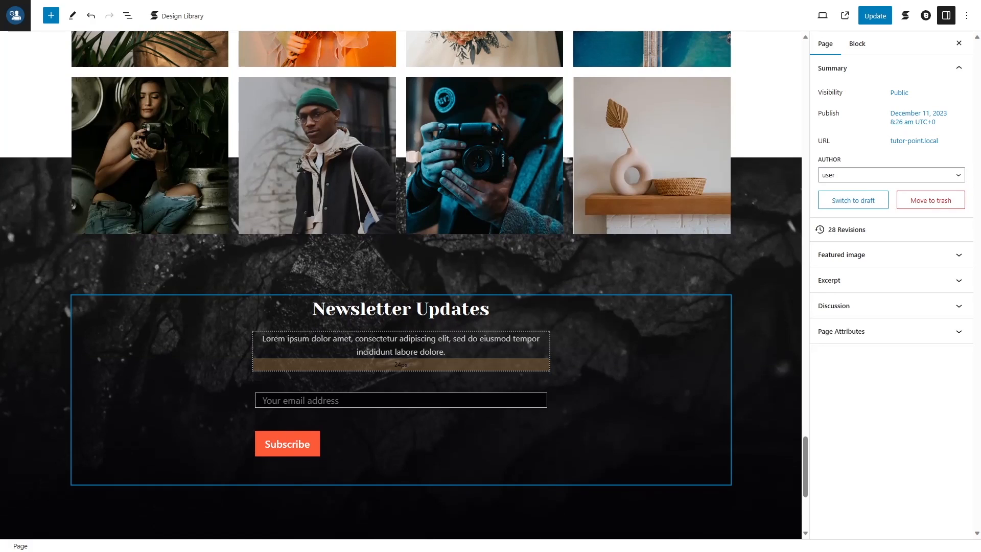
pyautogui.click(409, 363)
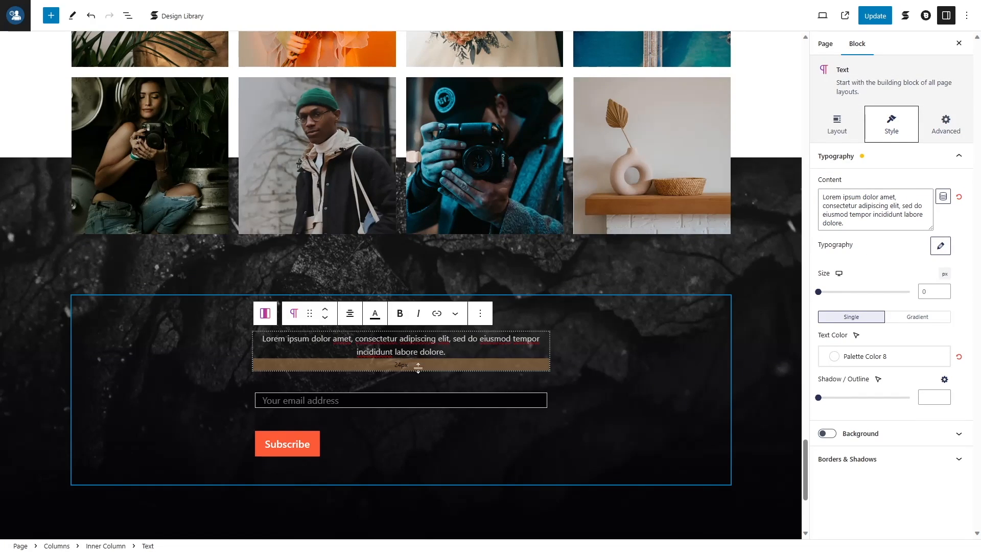
pyautogui.click(837, 123)
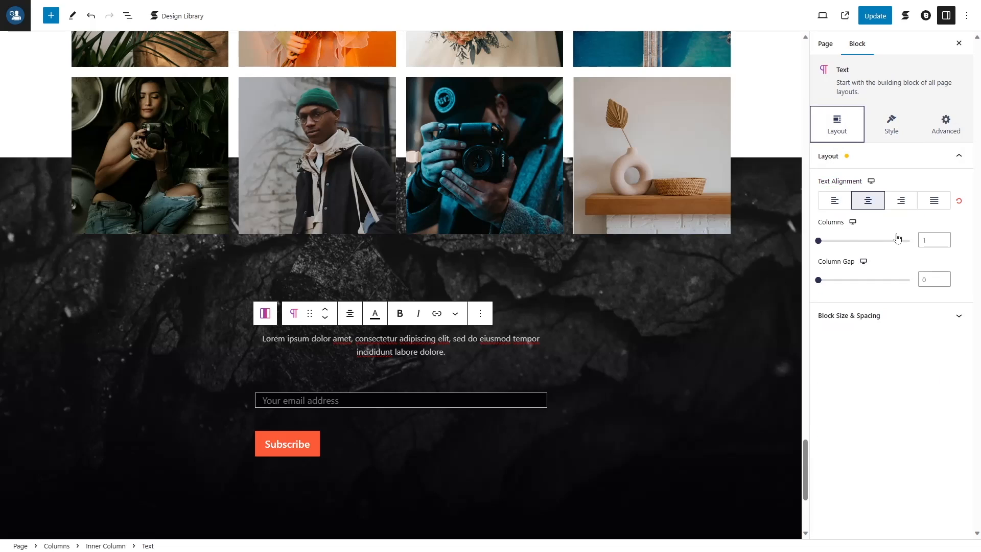
pyautogui.click(891, 316)
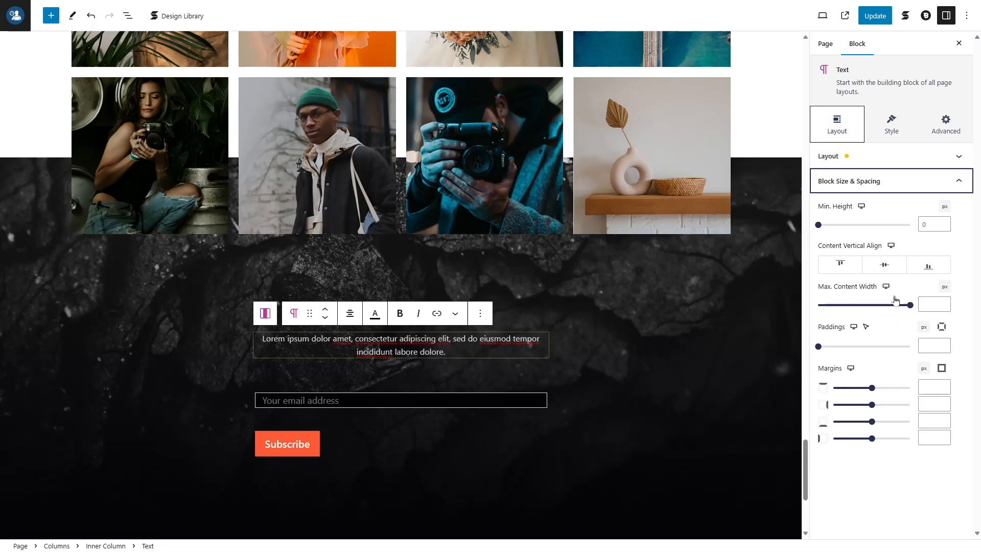
pyautogui.click(910, 163)
pyautogui.click(899, 157)
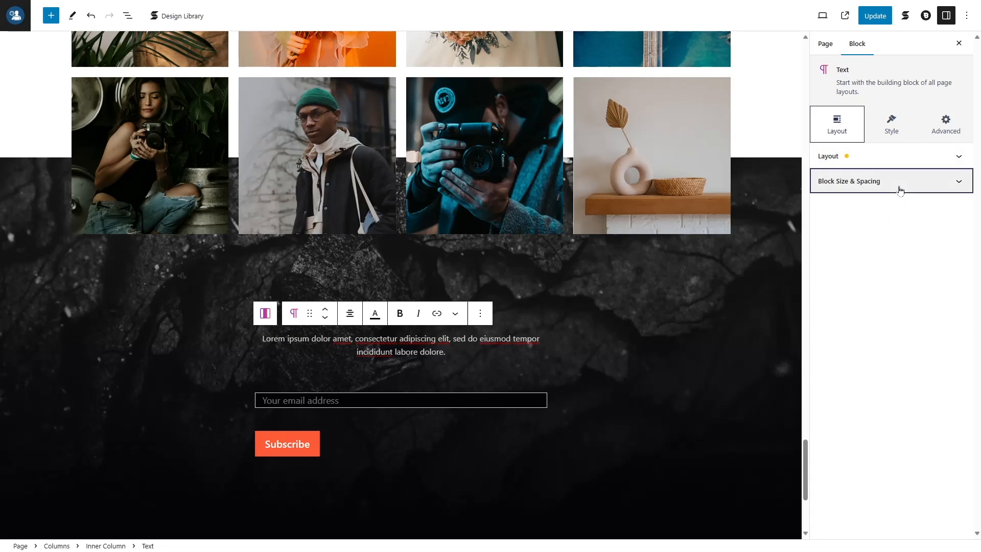
pyautogui.click(901, 184)
pyautogui.moveTo(872, 422); pyautogui.dragTo(866, 422)
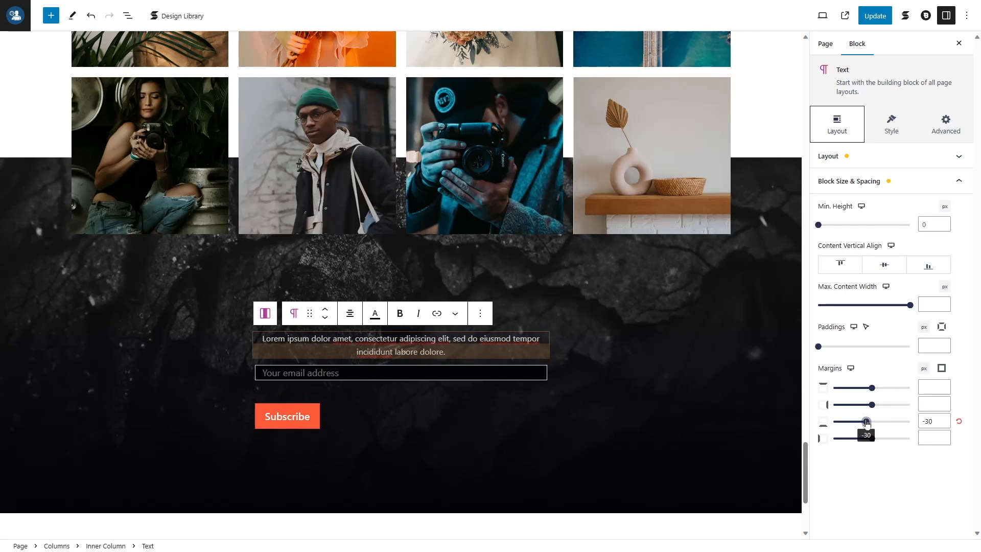
# Update the page and check the spacing above the newsletter form on the published page
pyautogui.click(879, 19)
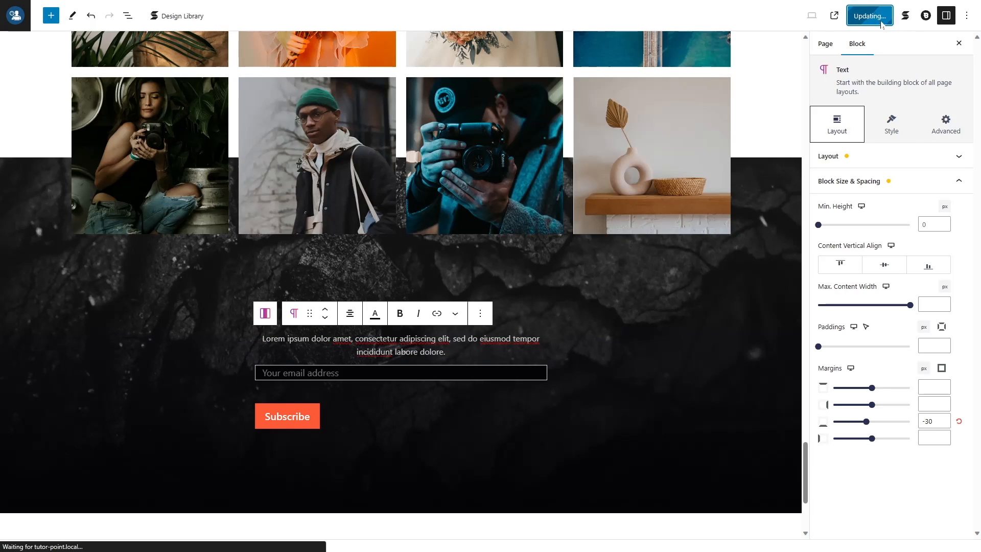
pyautogui.click(92, 521)
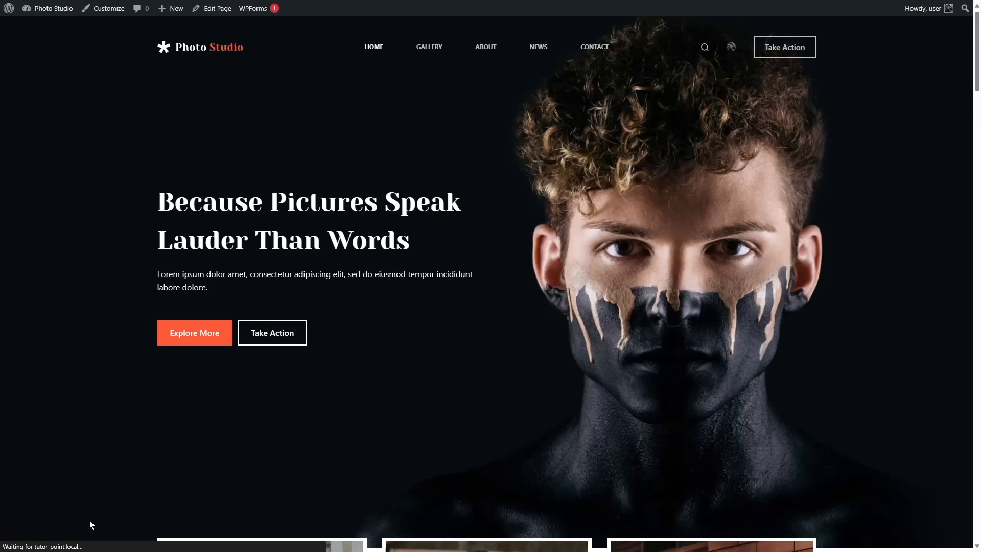
pyautogui.scroll(-10, 491, 379)
pyautogui.scroll(-15, 490, 380)
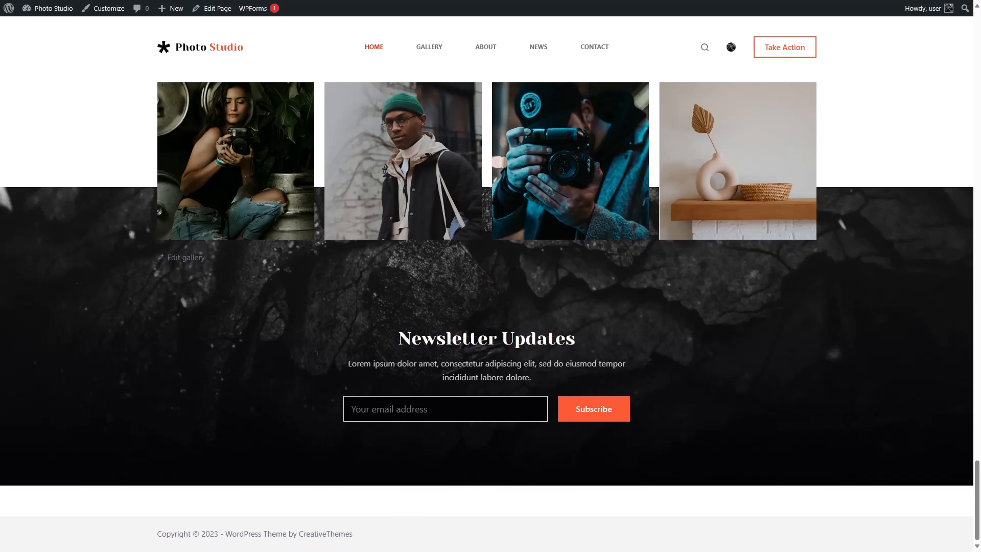
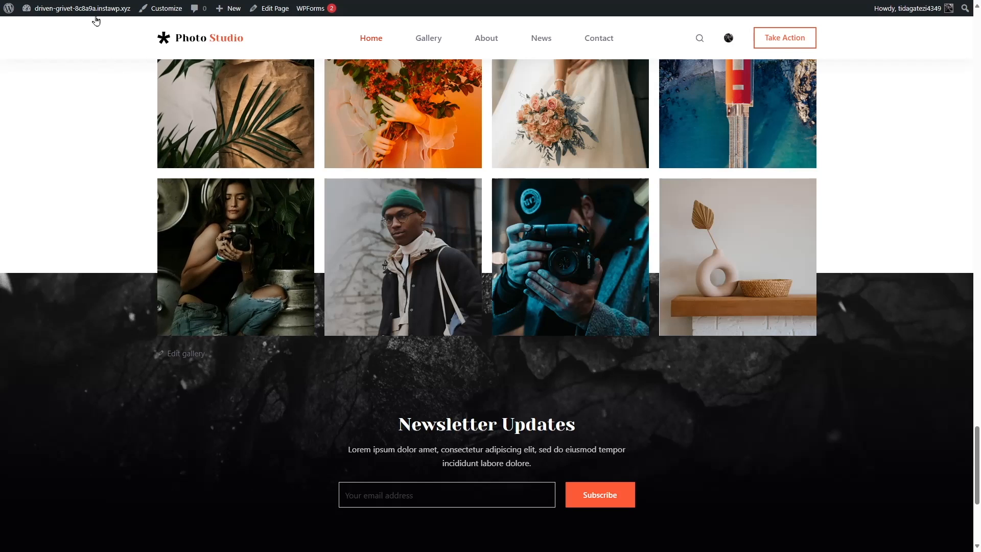
# Open the Newsletter Signup Form for editing from the demo site's WPForms overview
pyautogui.moveTo(82, 9)
pyautogui.click(70, 29)
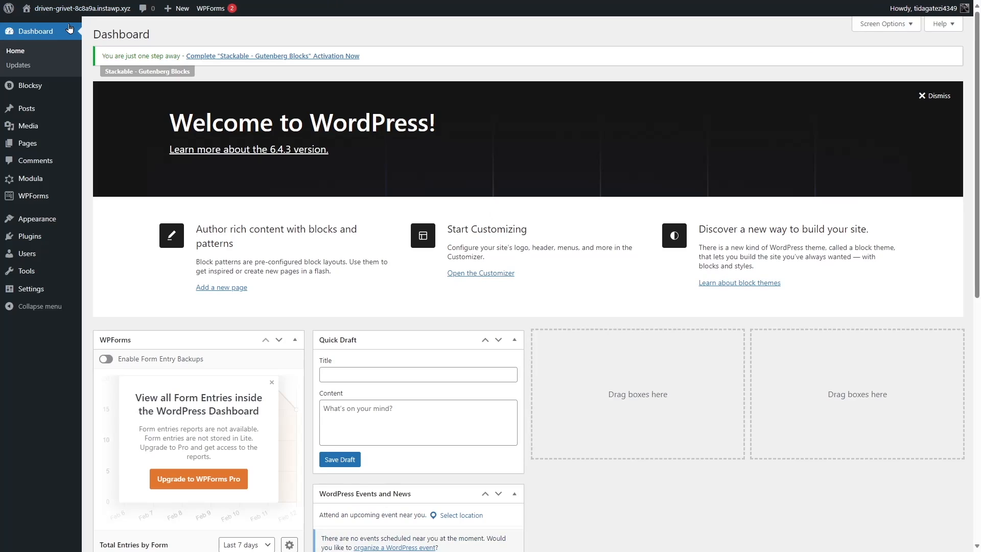
pyautogui.moveTo(32, 198)
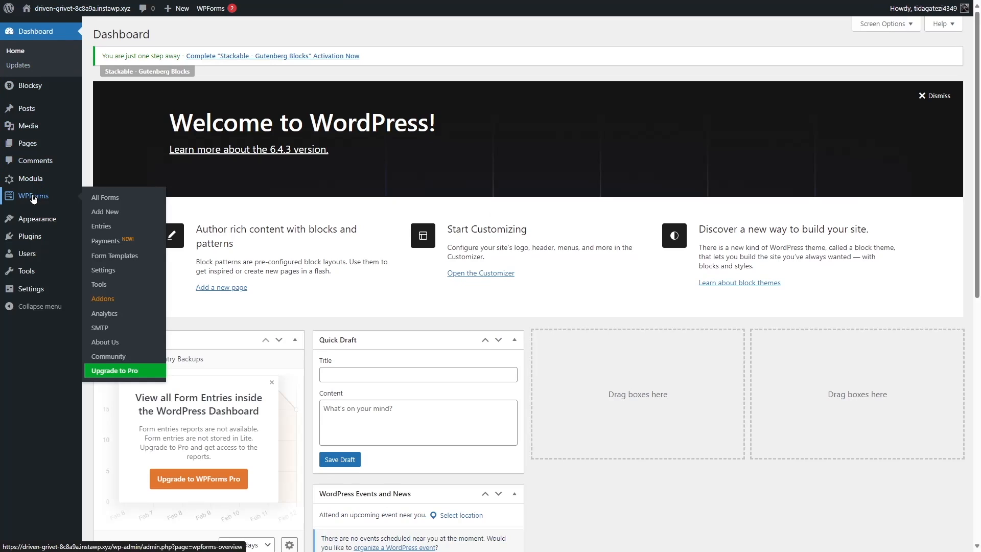
pyautogui.click(114, 202)
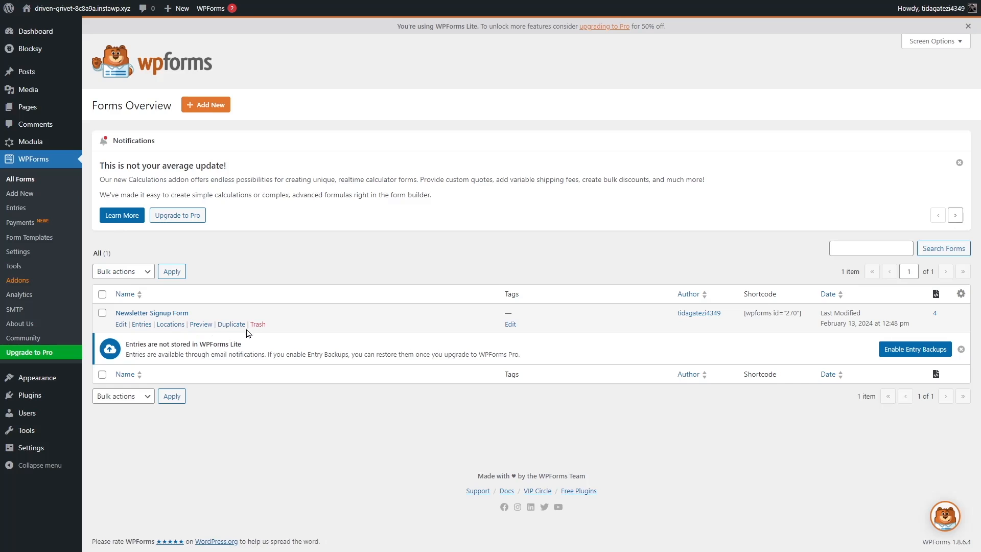
pyautogui.click(122, 325)
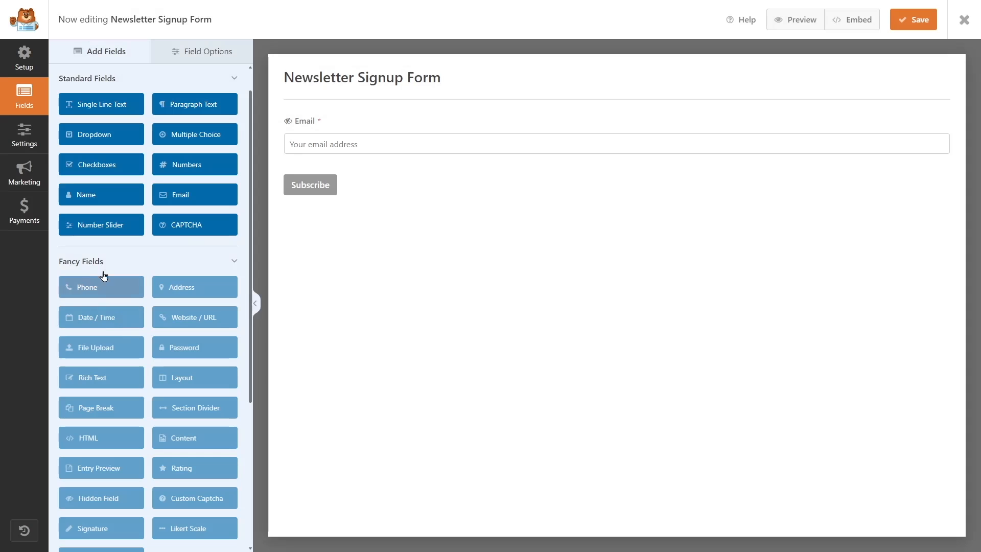
# Check the form CSS class in the Newsletter Signup Form's general settings and close the form builder
pyautogui.click(23, 141)
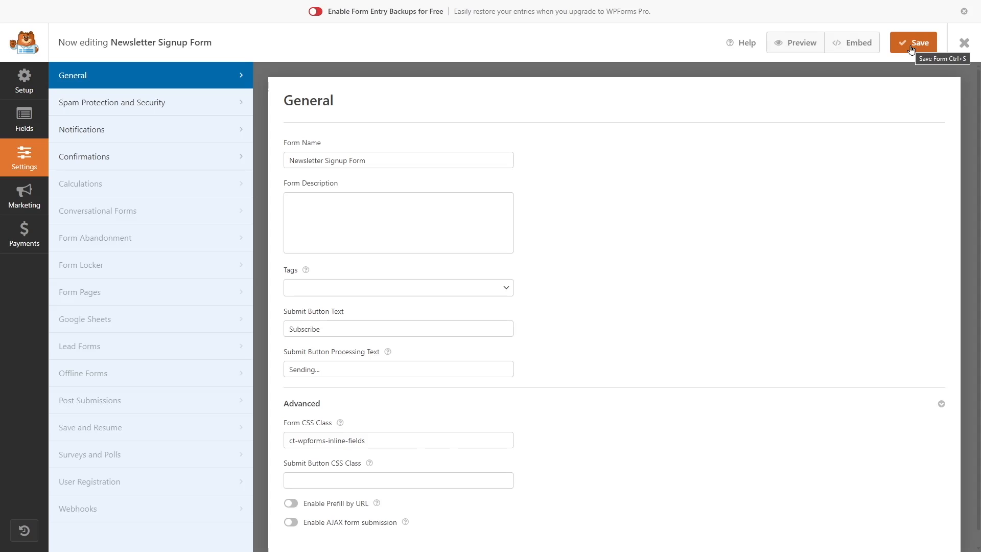
pyautogui.click(962, 39)
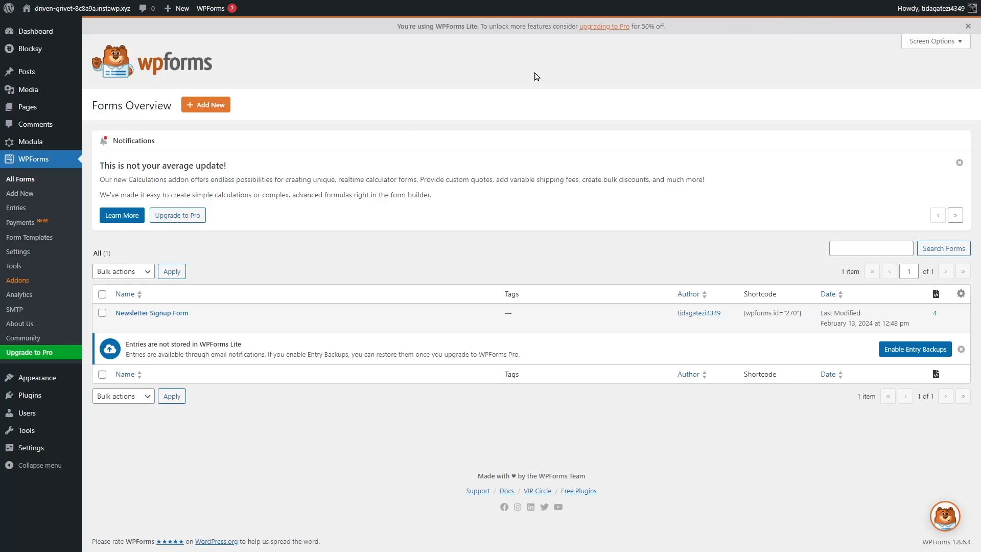
# Open the general Form Elements settings in the demo site's customizer with the newsletter form in the preview
pyautogui.moveTo(48, 383)
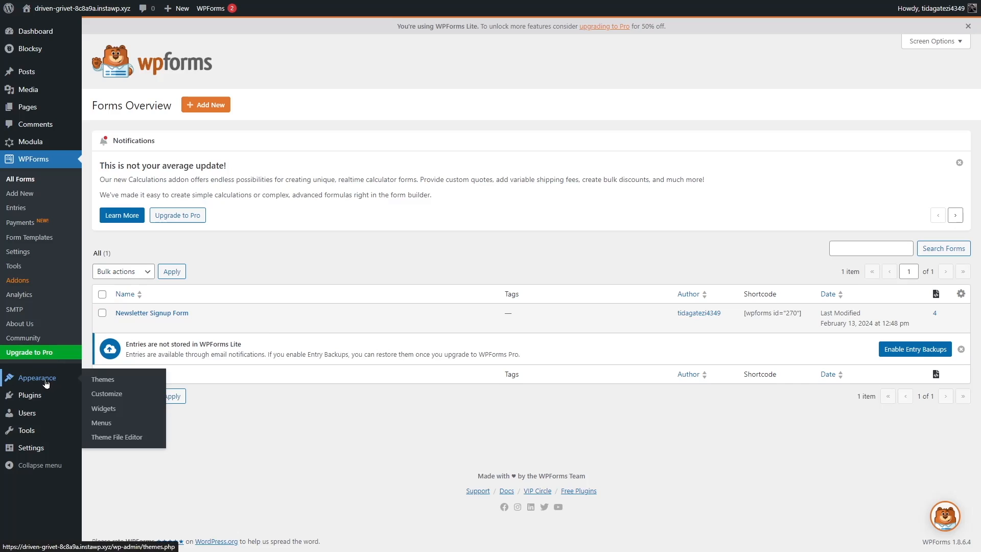
pyautogui.click(108, 398)
pyautogui.scroll(-20, 644, 230)
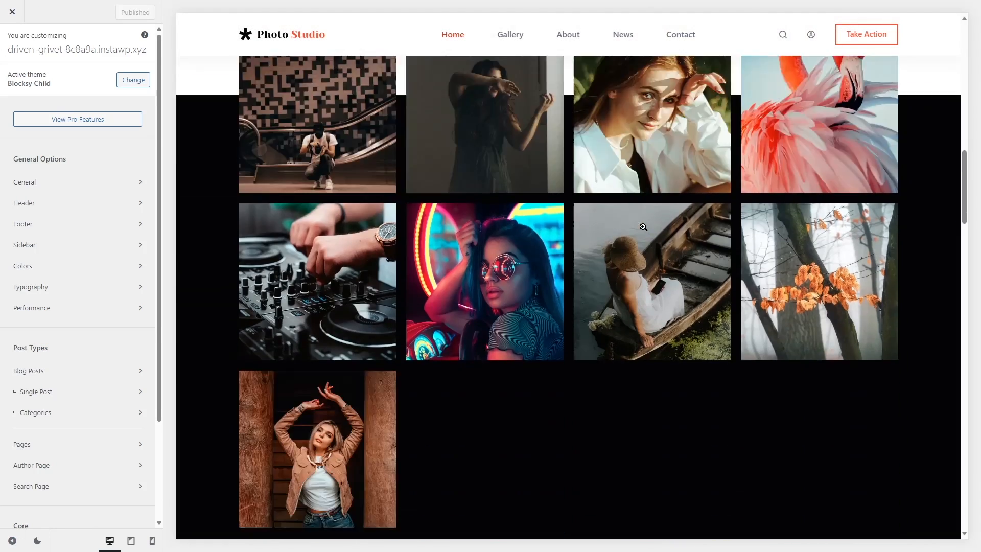
pyautogui.scroll(-20, 645, 231)
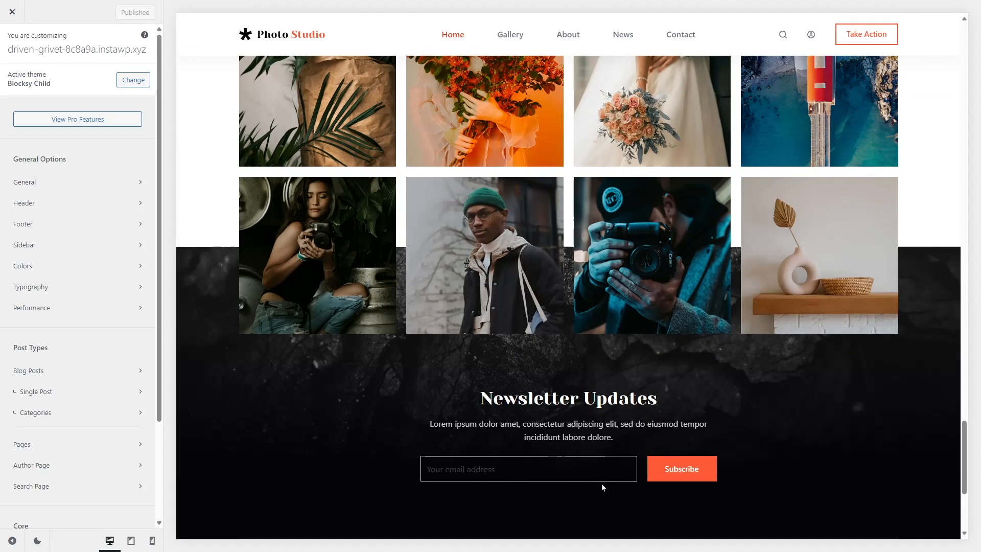
pyautogui.click(40, 189)
pyautogui.click(44, 154)
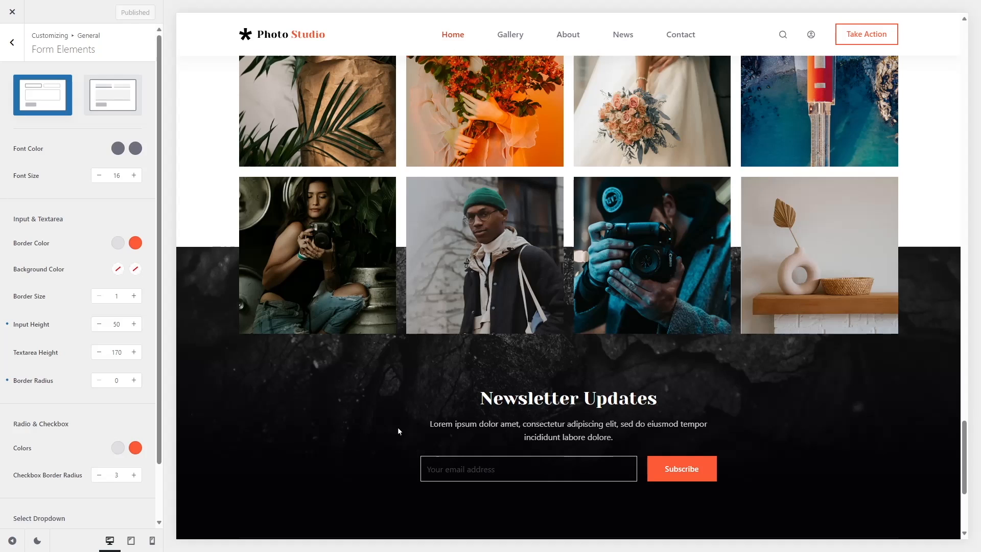
# Try an input height of 80 and a border radius of 20 on the form fields, restoring 50 and 0
pyautogui.click(117, 324)
pyautogui.write('8')
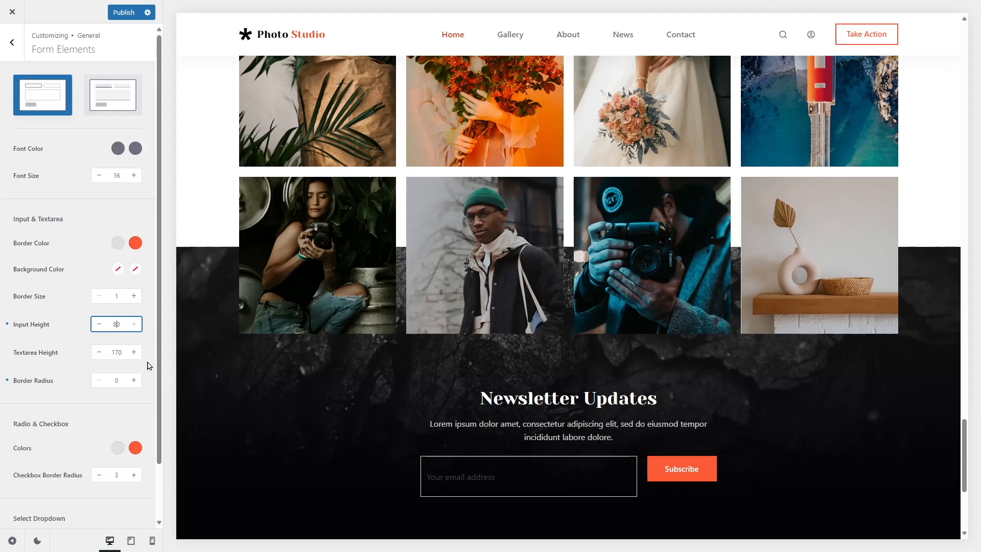
pyautogui.write('5')
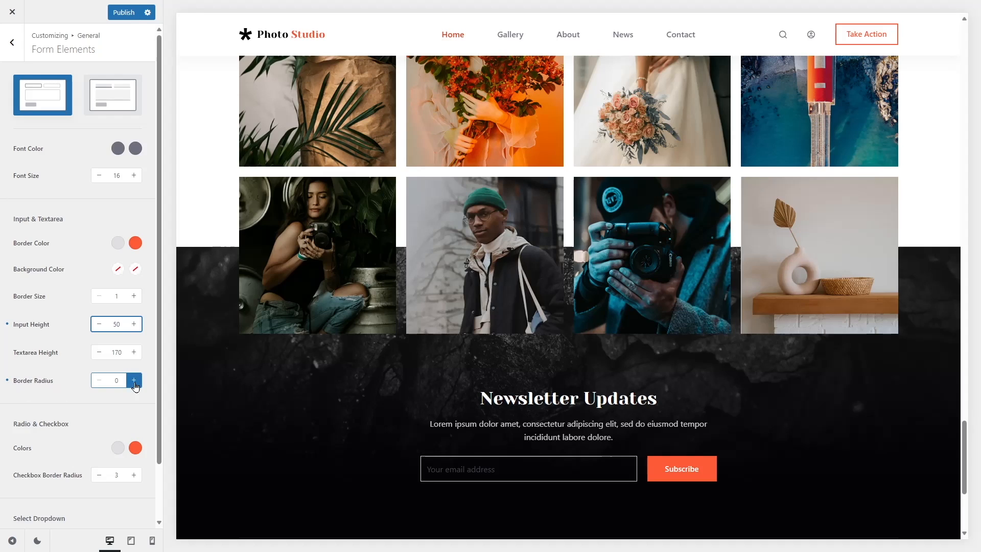
pyautogui.doubleClick(111, 379)
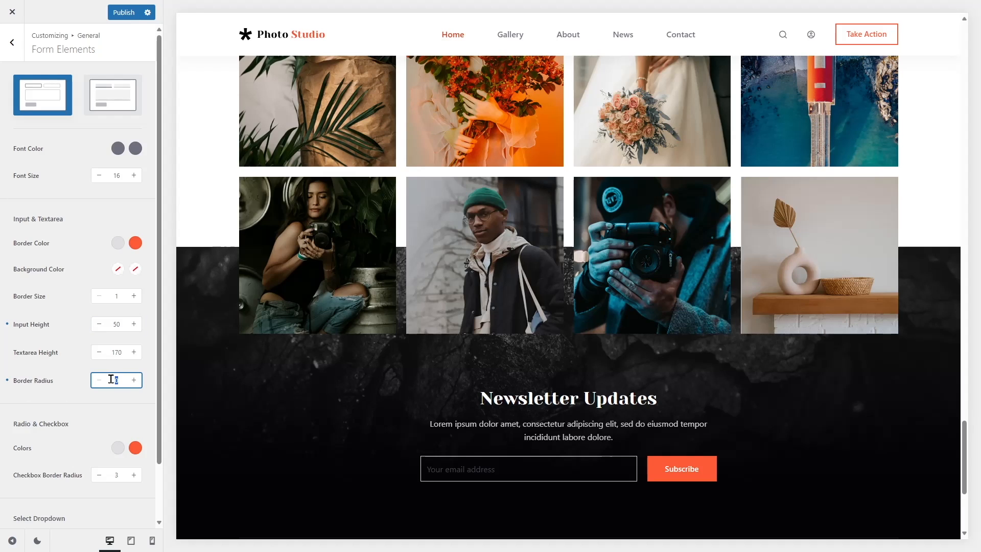
pyautogui.write('20')
pyautogui.press('BackSpace')
pyautogui.press('BackSpace')
# Try a border size of 5 on the form fields and restore it to 1
pyautogui.click(134, 299)
pyautogui.click(135, 300)
pyautogui.click(134, 300)
pyautogui.click(134, 300)
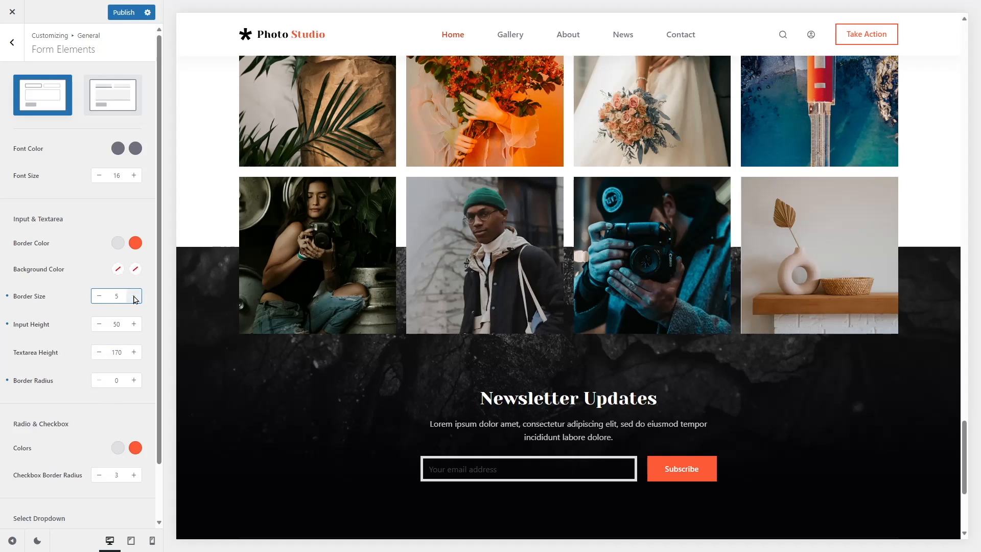
pyautogui.click(100, 299)
pyautogui.click(100, 299)
pyautogui.click(99, 300)
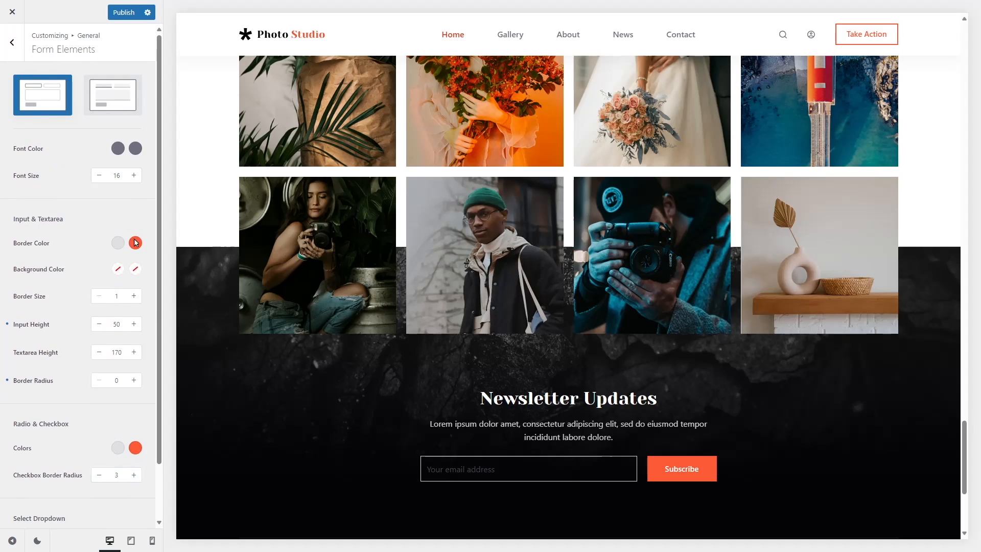
# Preview the underline-only form field style on the newsletter form and restore the boxed style
pyautogui.scroll(-1, 136, 243)
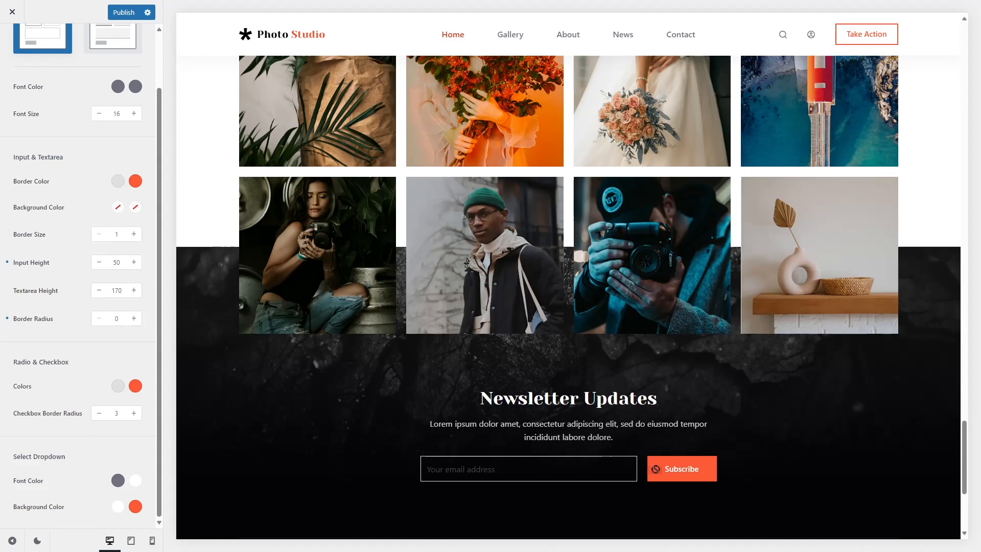
pyautogui.scroll(1, 107, 384)
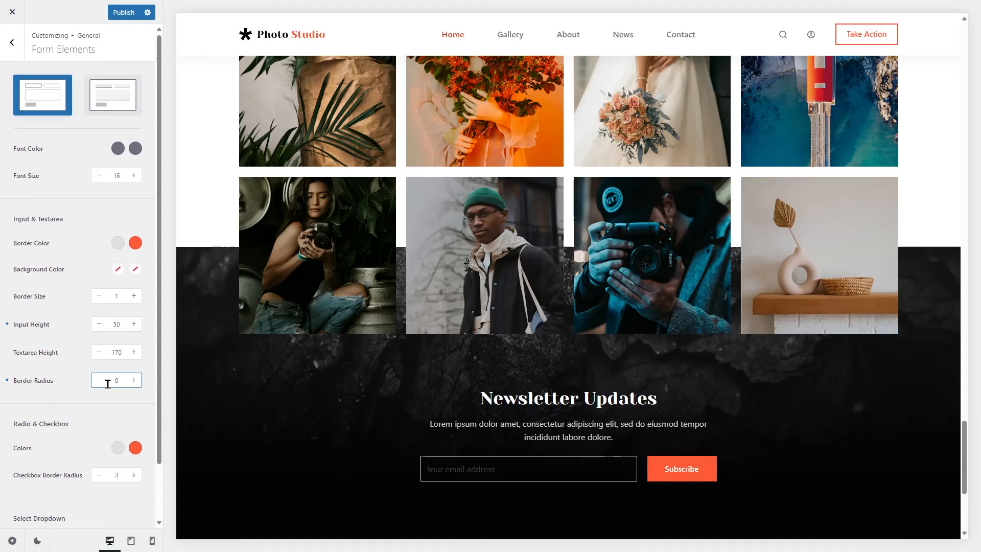
pyautogui.click(114, 103)
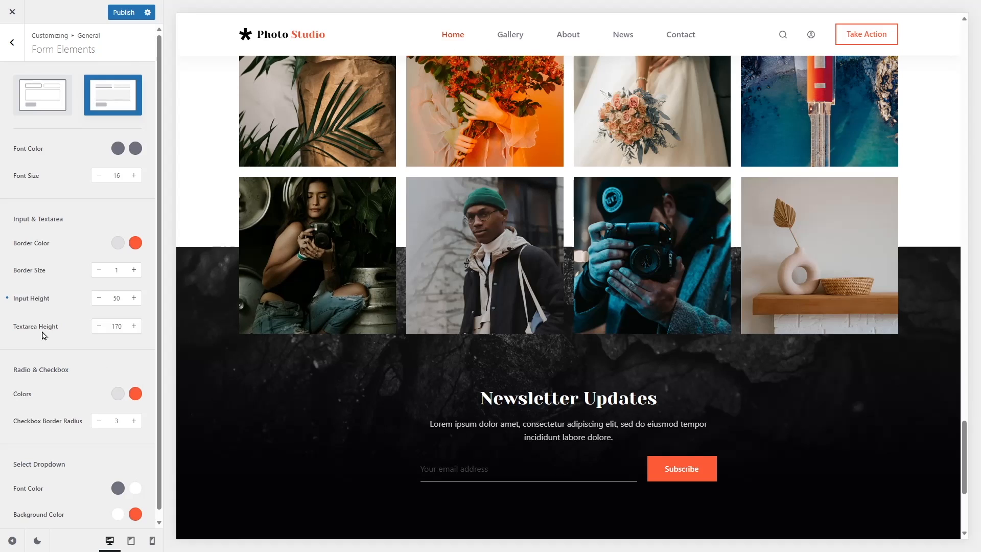
pyautogui.click(51, 103)
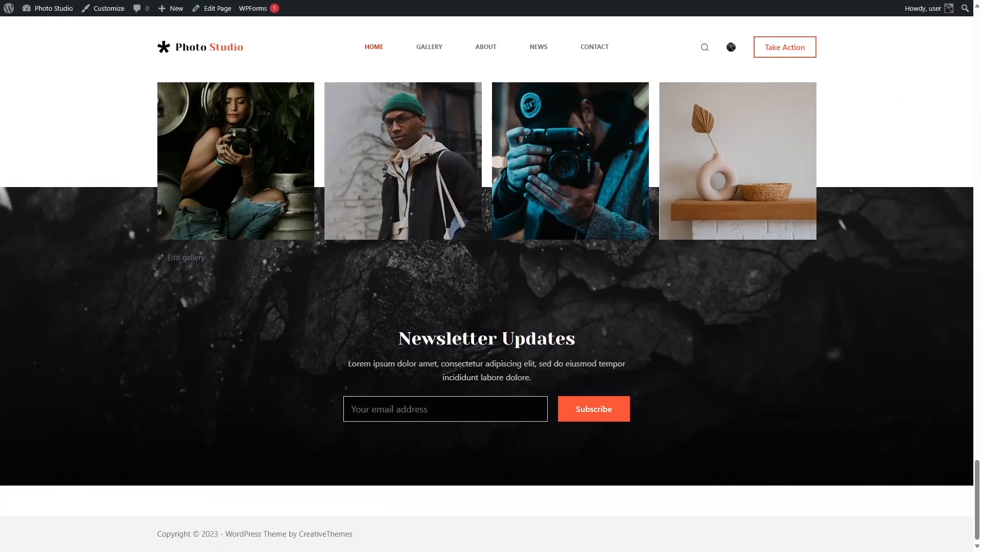
# Review the published Photo Studio home page from the hero section down to the newsletter section and footer
pyautogui.scroll(20, 511, 422)
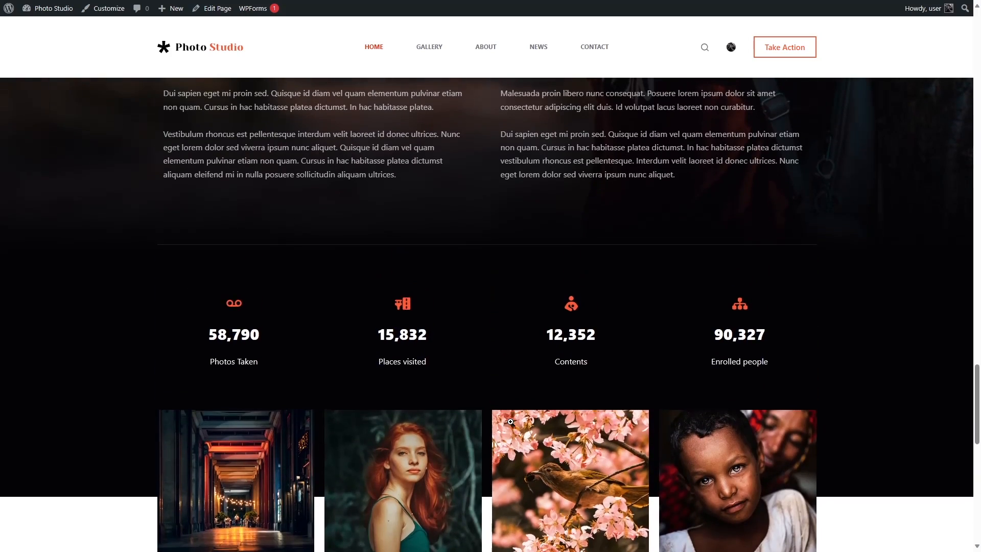
pyautogui.scroll(20, 511, 425)
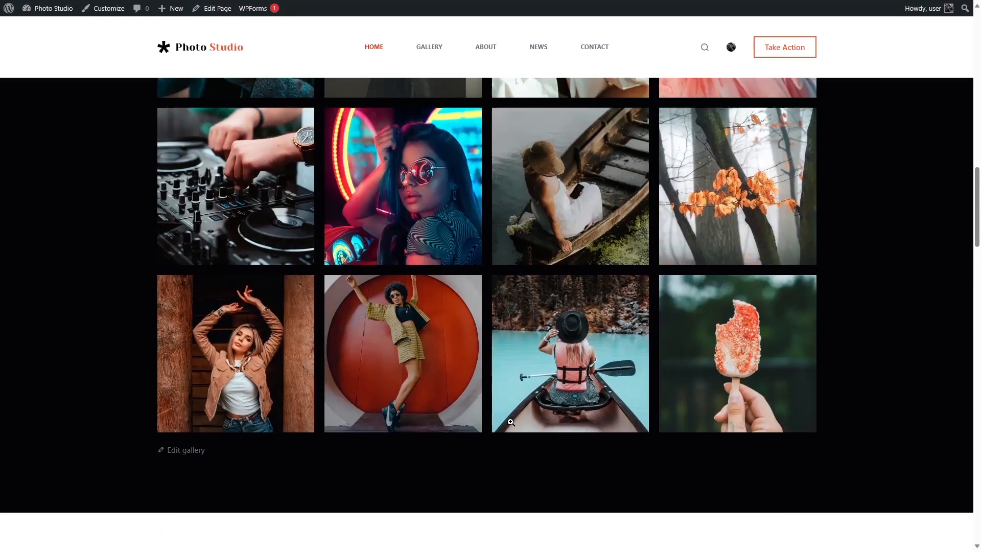
pyautogui.scroll(1, 510, 422)
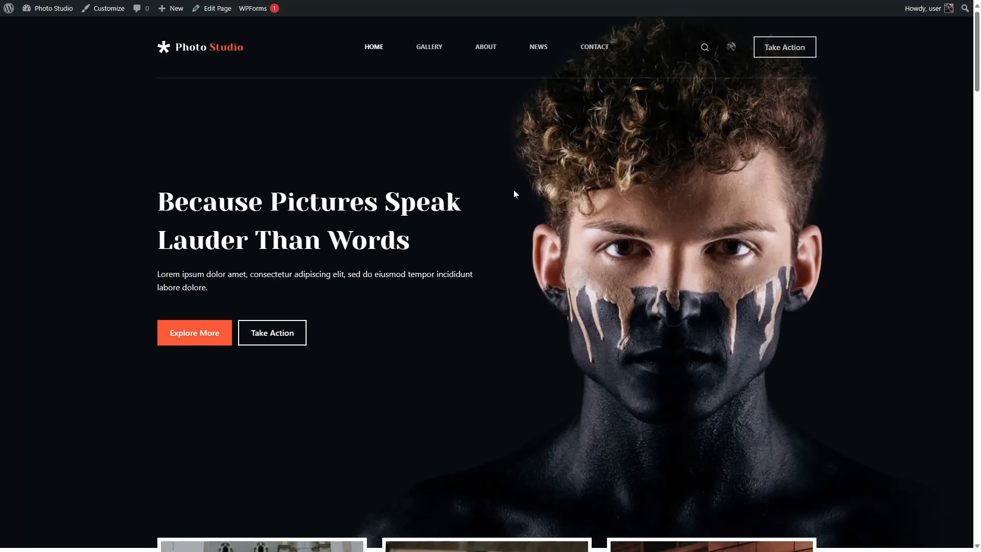
pyautogui.scroll(-10, 508, 186)
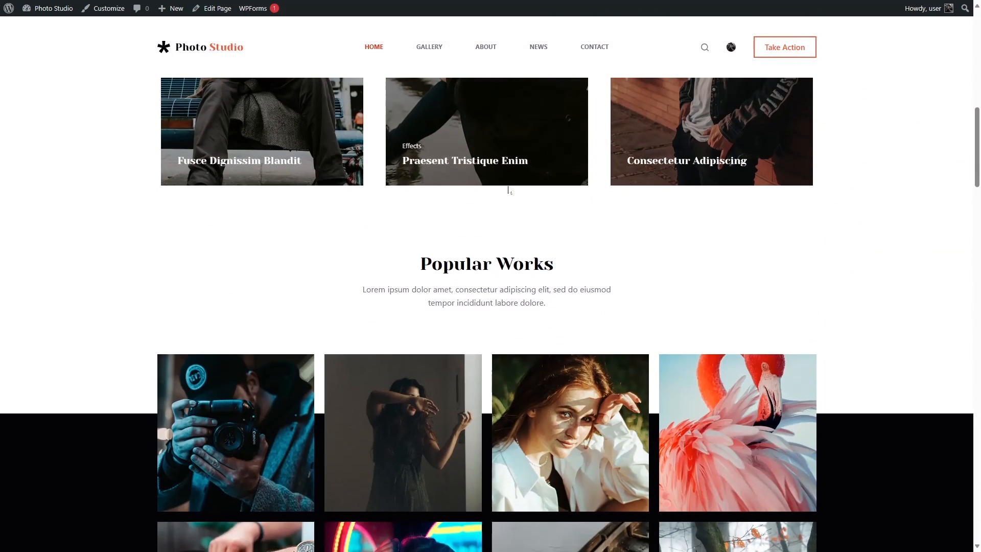
pyautogui.scroll(-15, 508, 189)
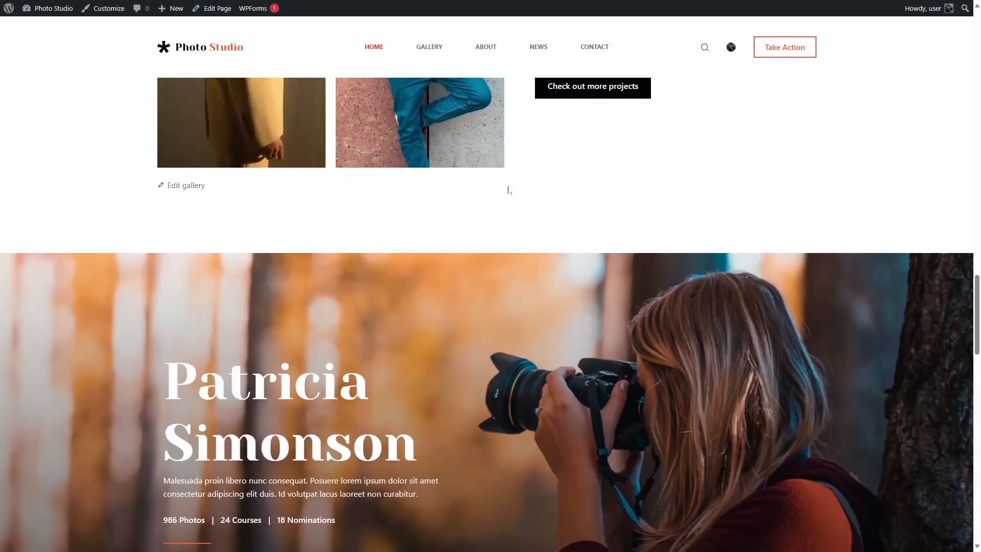
pyautogui.scroll(-9, 508, 189)
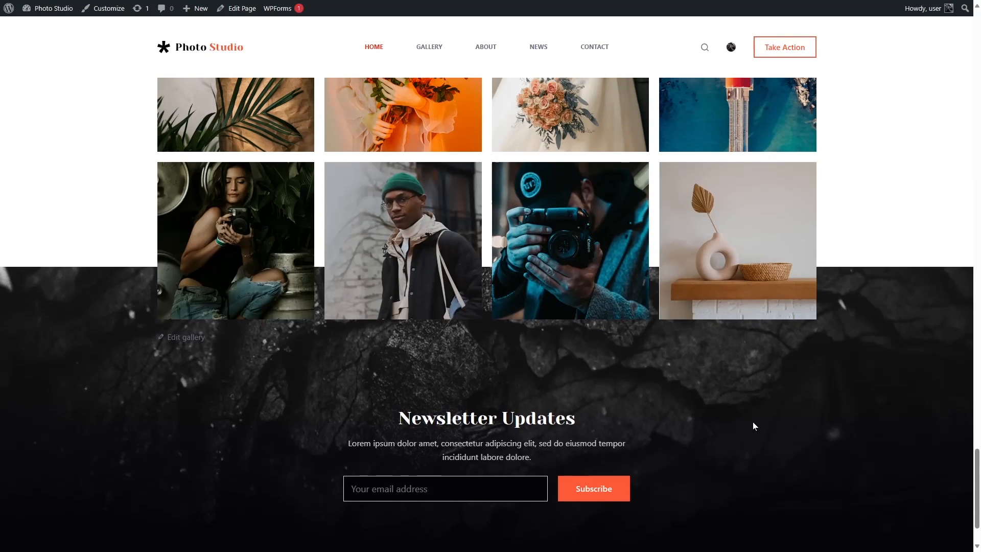
pyautogui.scroll(-2, 753, 422)
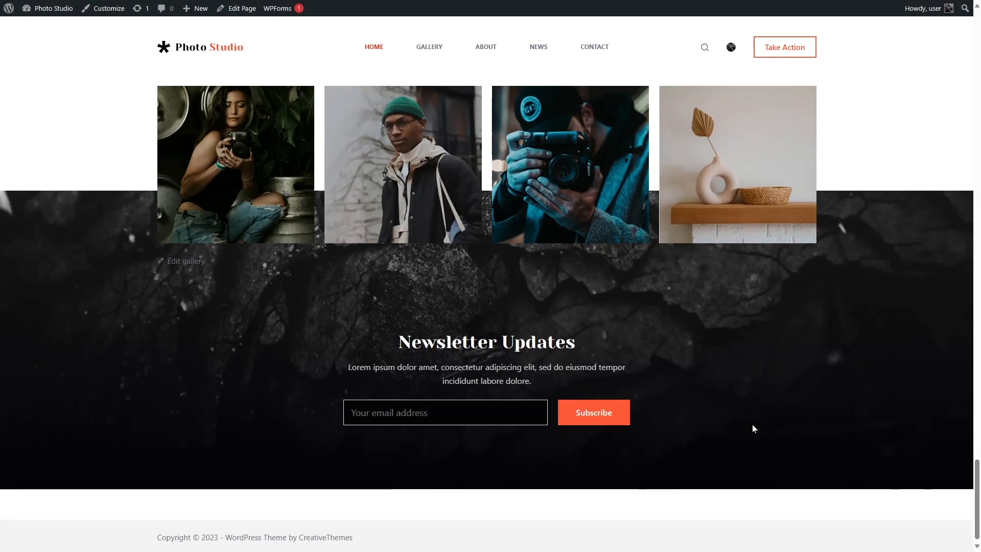
# Open the footer builder in the Photo Studio site's customizer with the end of the page in the preview
pyautogui.moveTo(49, 8)
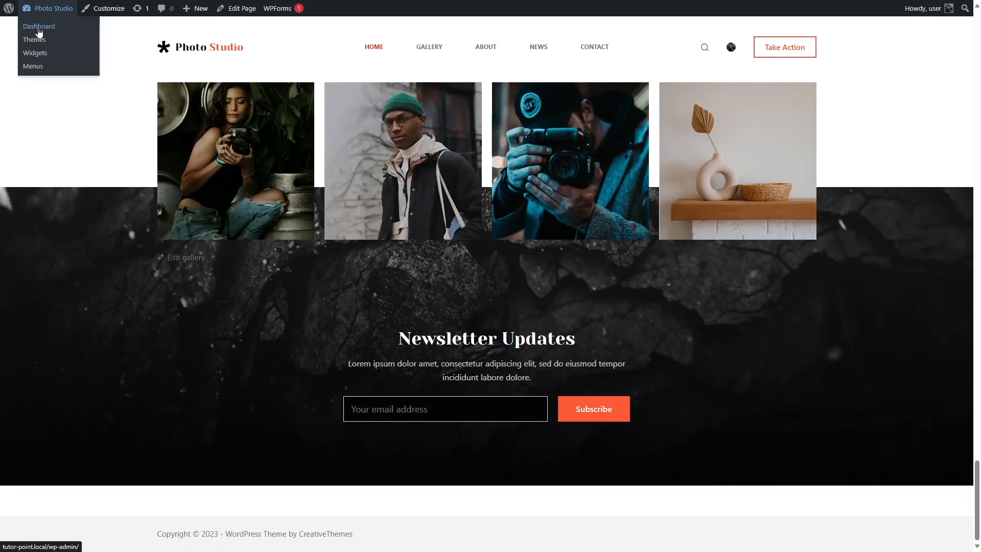
pyautogui.click(42, 28)
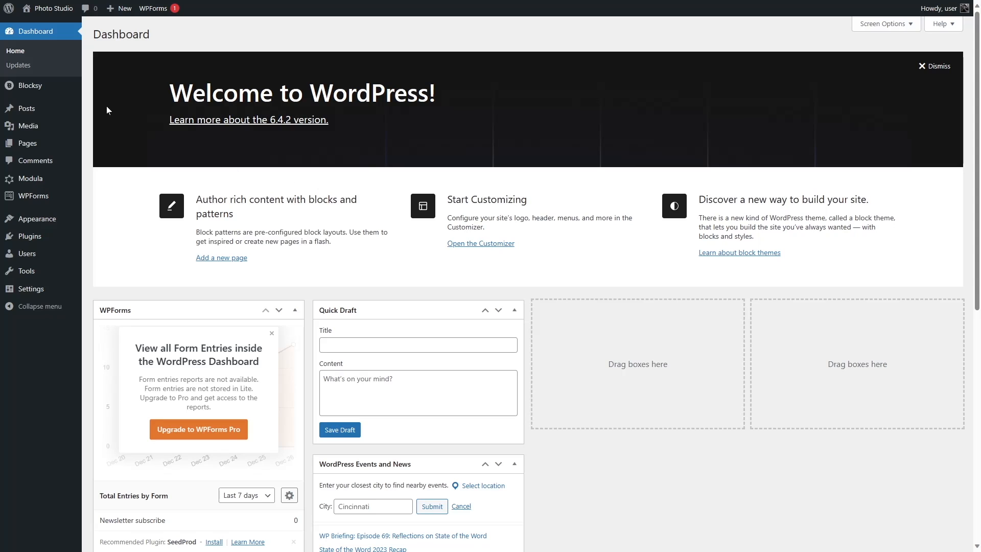
pyautogui.moveTo(69, 224)
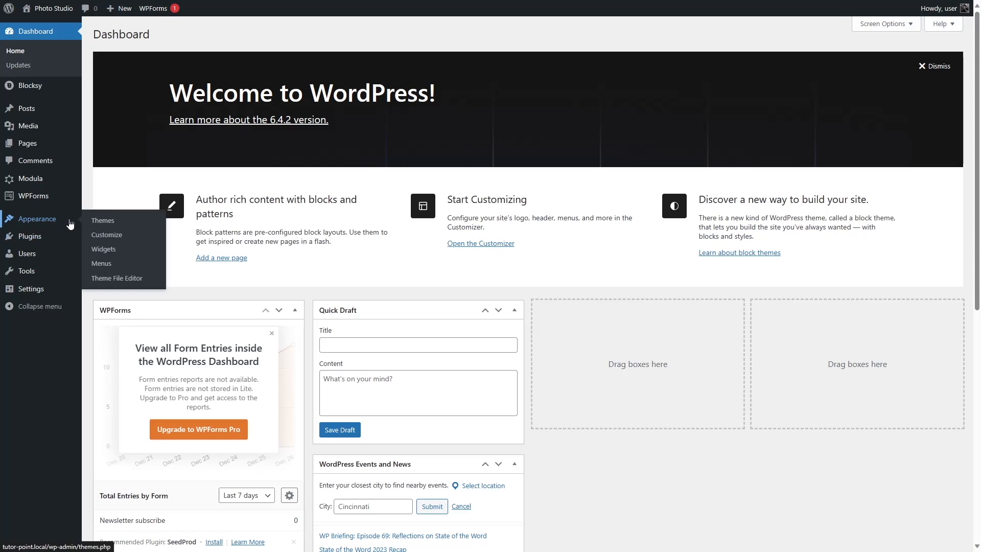
pyautogui.click(113, 239)
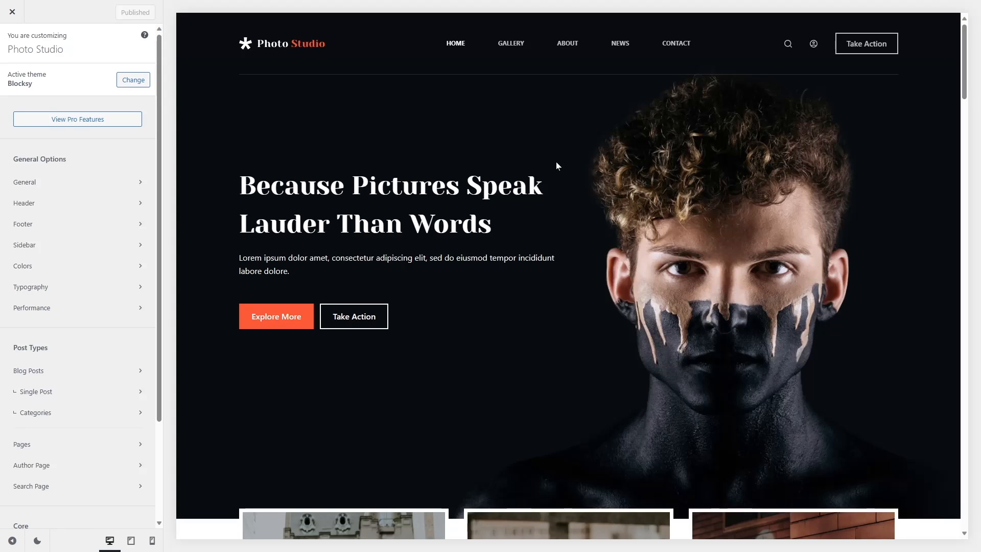
pyautogui.click(39, 232)
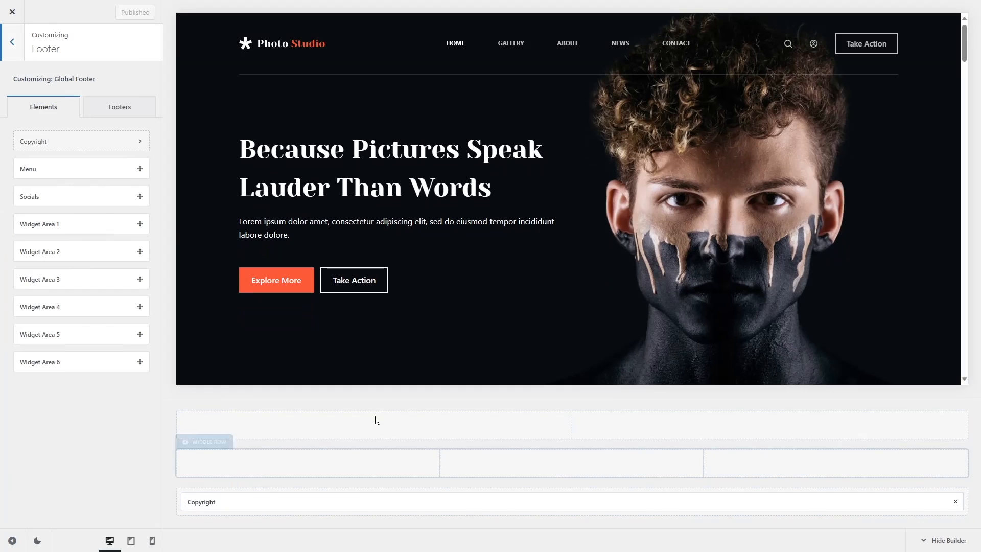
pyautogui.moveTo(964, 54); pyautogui.dragTo(960, 366)
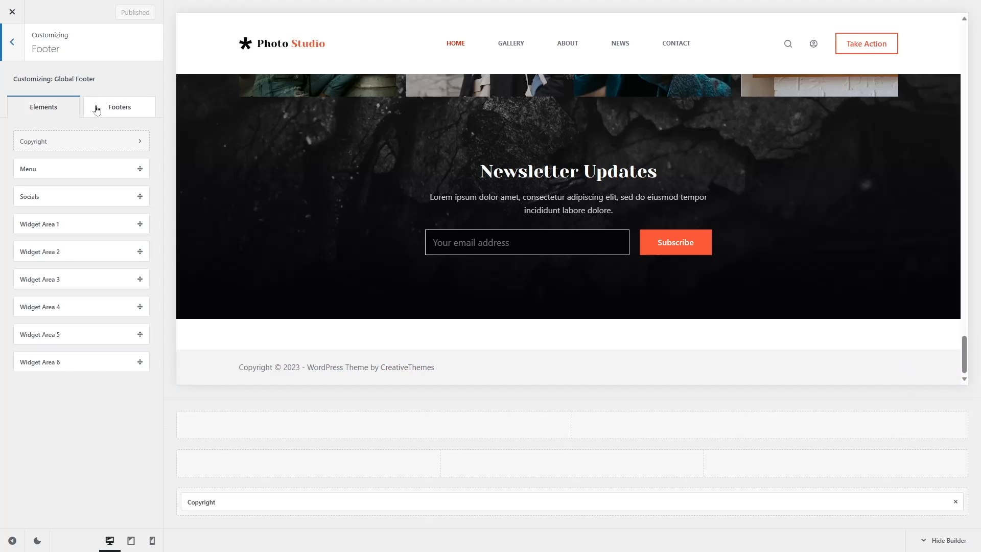
# Set the Global Footer's container background to the black theme palette color 4
pyautogui.click(144, 113)
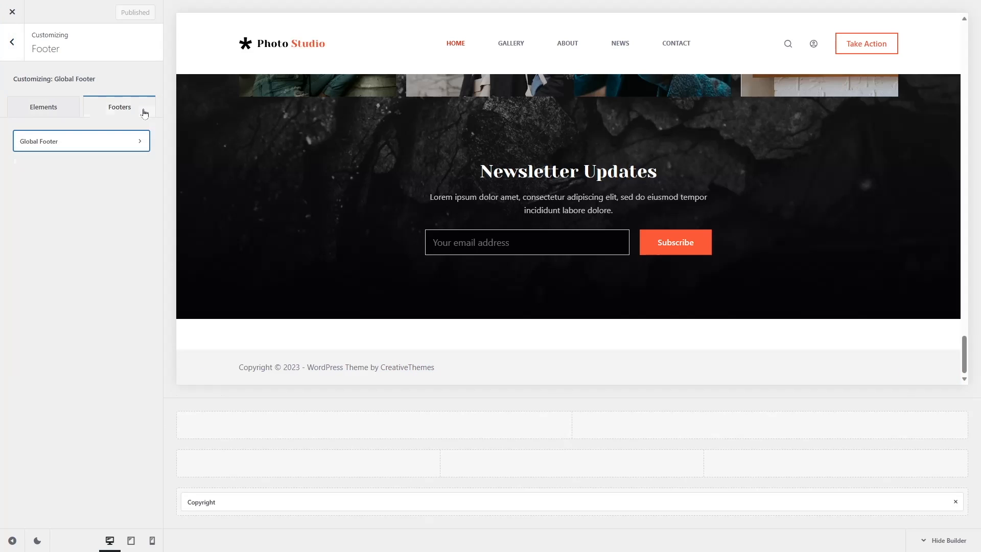
pyautogui.click(29, 145)
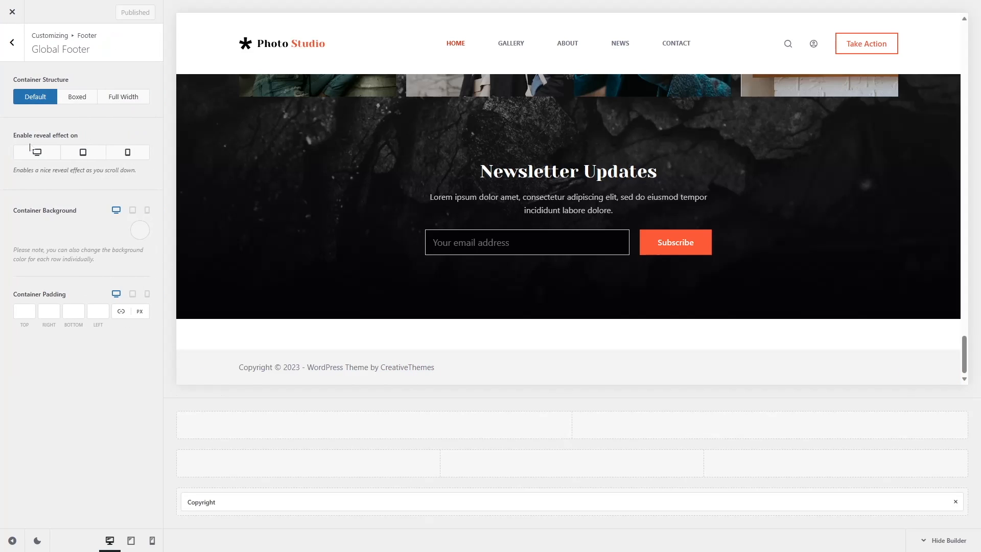
pyautogui.click(138, 231)
pyautogui.click(73, 450)
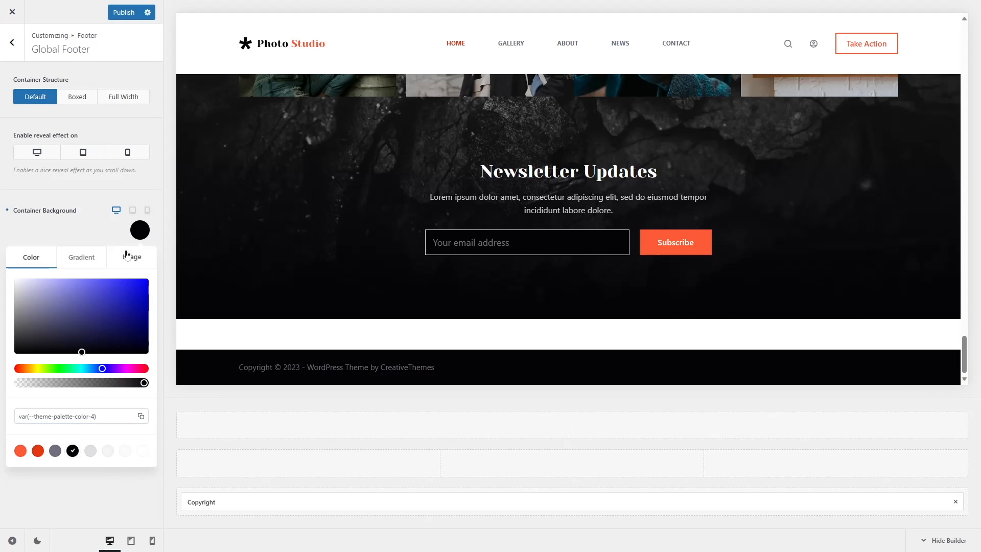
pyautogui.click(159, 227)
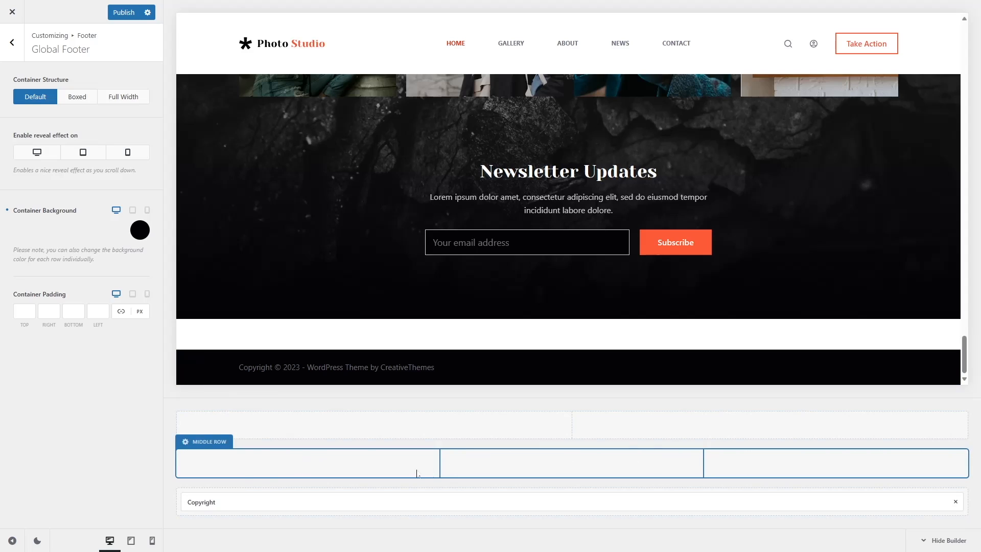
# Give the footer's middle row 20 px widgets spacing, 110 px row vertical spacing and centered vertical alignment
pyautogui.click(223, 452)
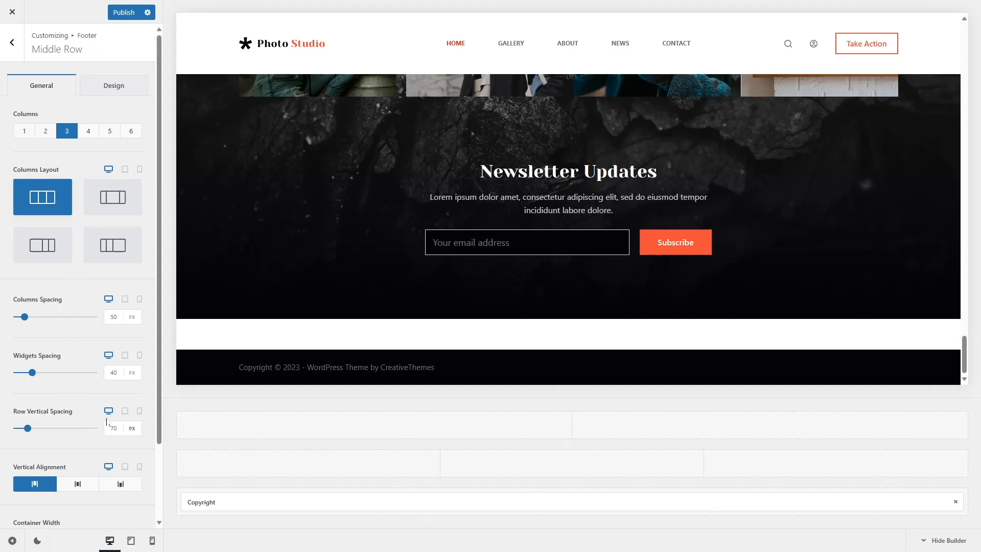
pyautogui.scroll(-2, 71, 366)
pyautogui.scroll(2, 72, 366)
pyautogui.click(113, 372)
pyautogui.write('2')
pyautogui.click(116, 428)
pyautogui.write('110')
pyautogui.click(2, 398)
pyautogui.scroll(-2, 49, 377)
pyautogui.click(78, 394)
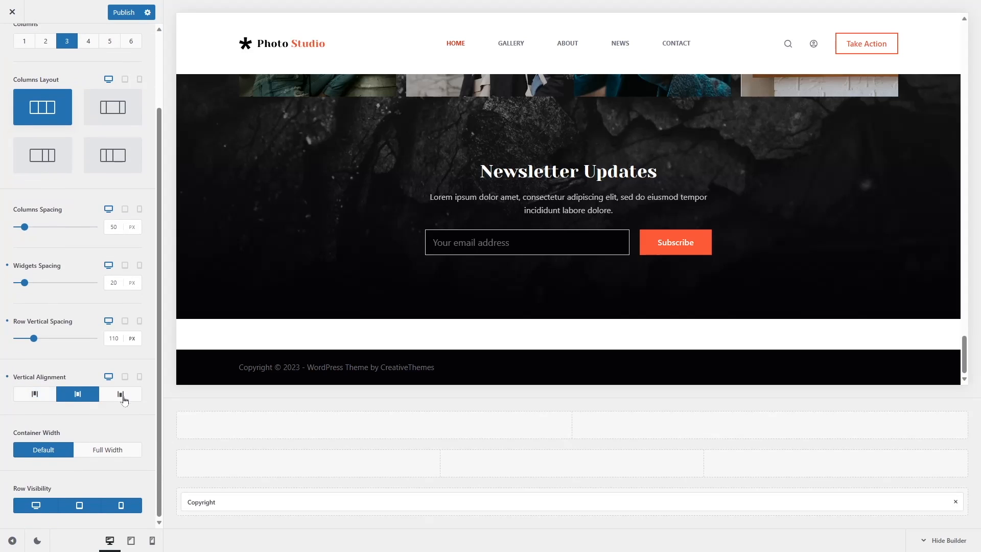
# Add a solid top divider of width 1 to the footer's middle row
pyautogui.scroll(2, 82, 111)
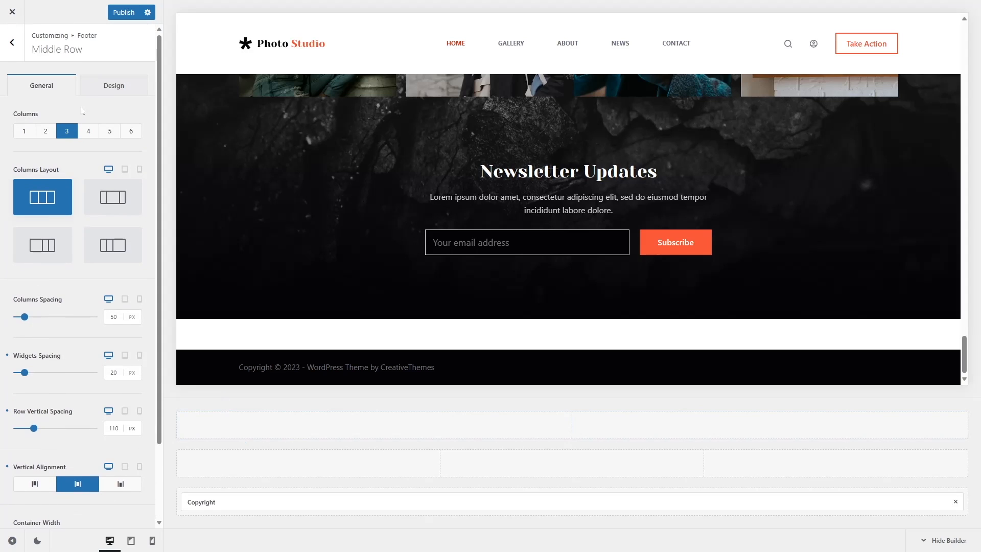
pyautogui.click(111, 88)
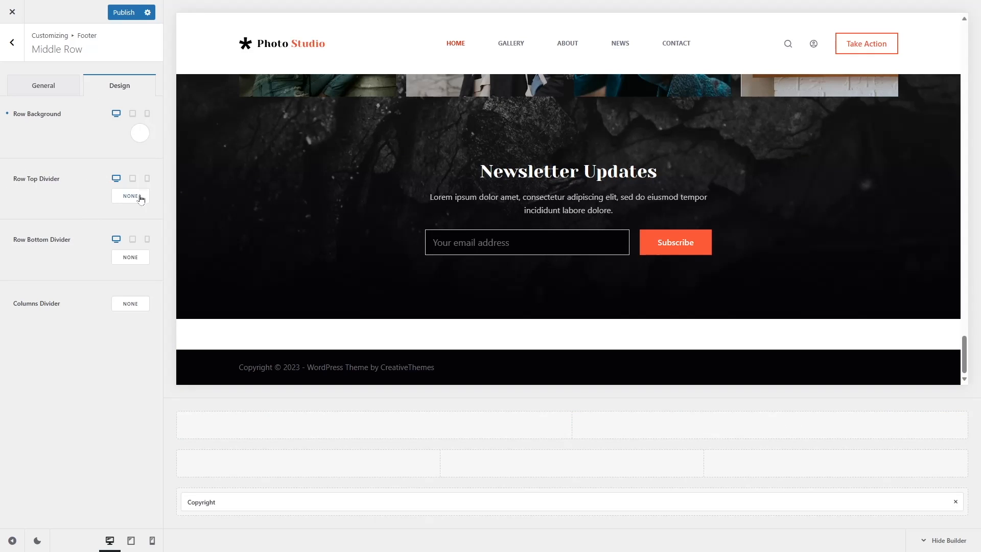
pyautogui.click(125, 197)
pyautogui.click(129, 207)
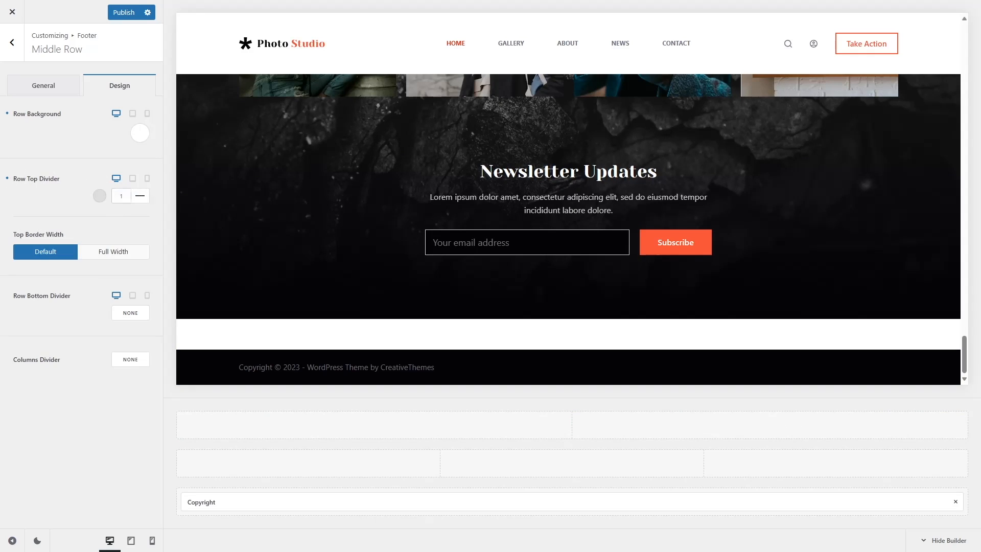
# Set the color of the middle row's top divider to rgba(255, 255, 255, 0.1)
pyautogui.click(99, 196)
pyautogui.click(57, 356)
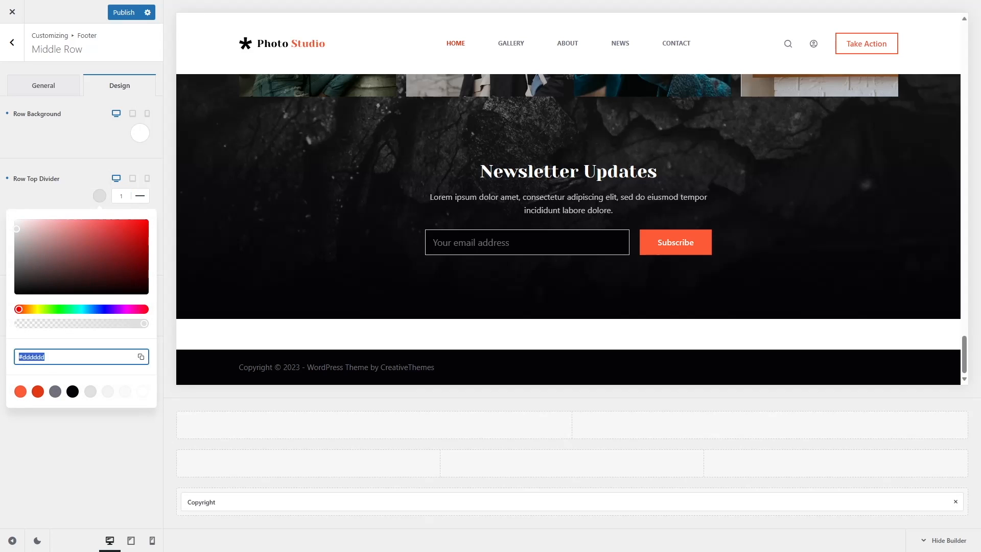
pyautogui.write('rgba(255, 255, 255, 0.1)')
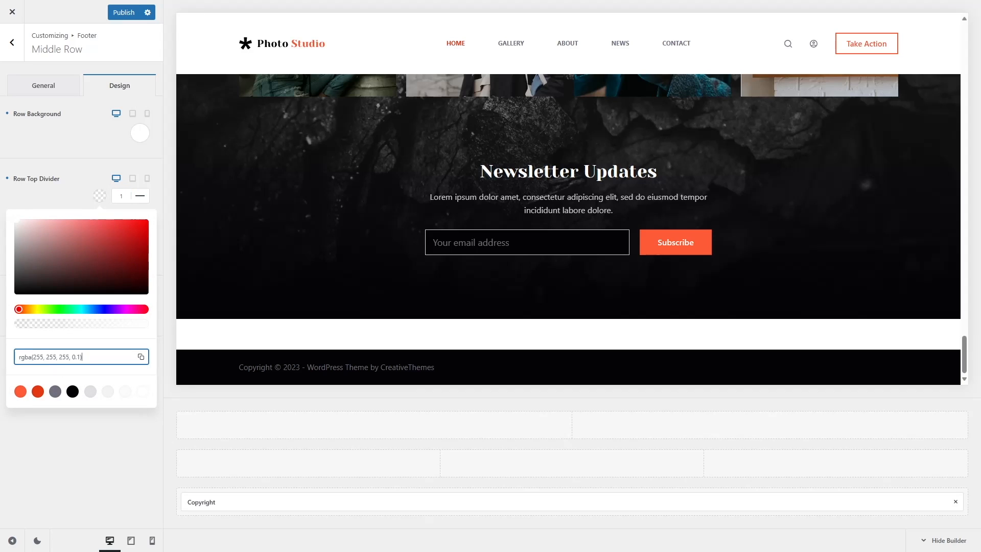
pyautogui.click(2, 355)
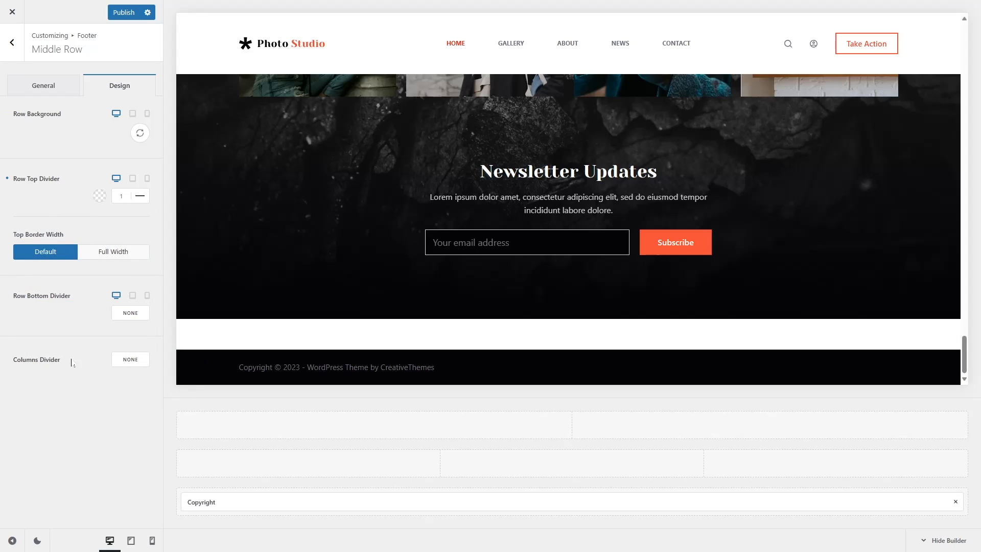
# Place the Widget Area 1 element in the first column of the footer's middle row
pyautogui.click(72, 87)
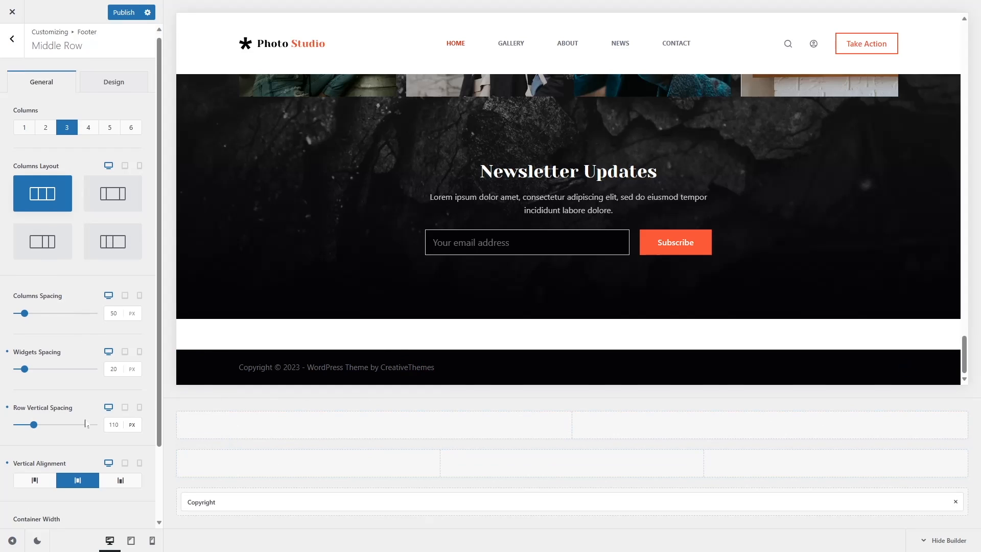
pyautogui.click(12, 42)
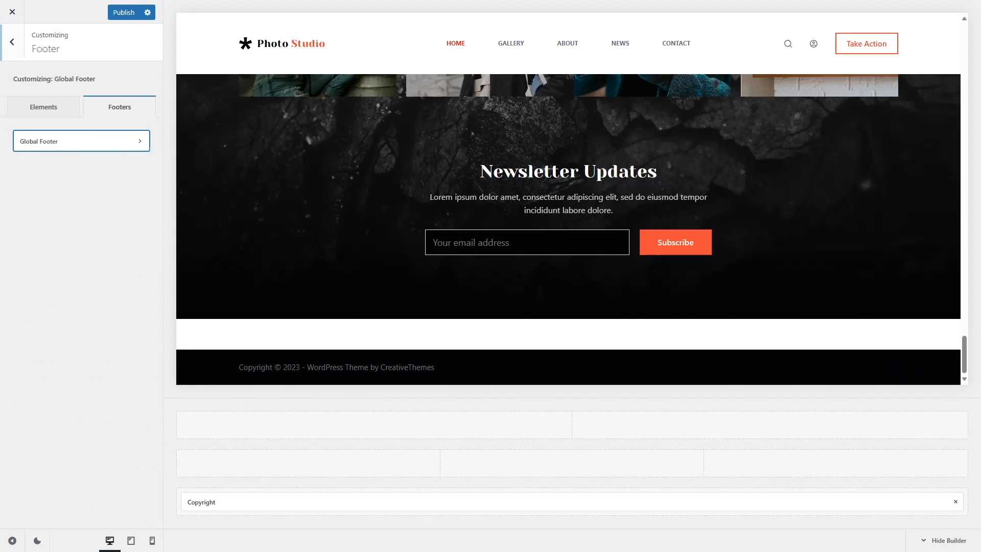
pyautogui.click(48, 105)
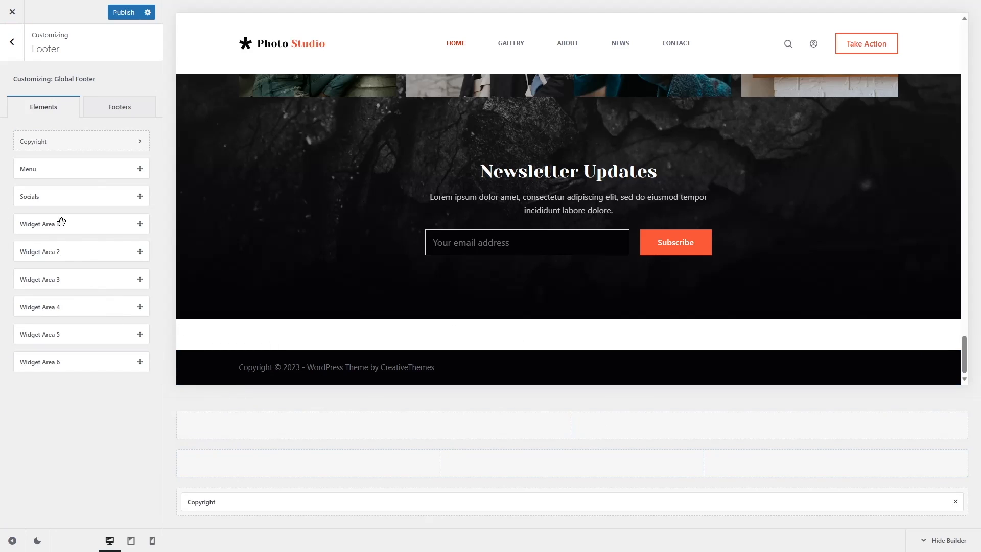
pyautogui.moveTo(41, 222); pyautogui.dragTo(306, 463)
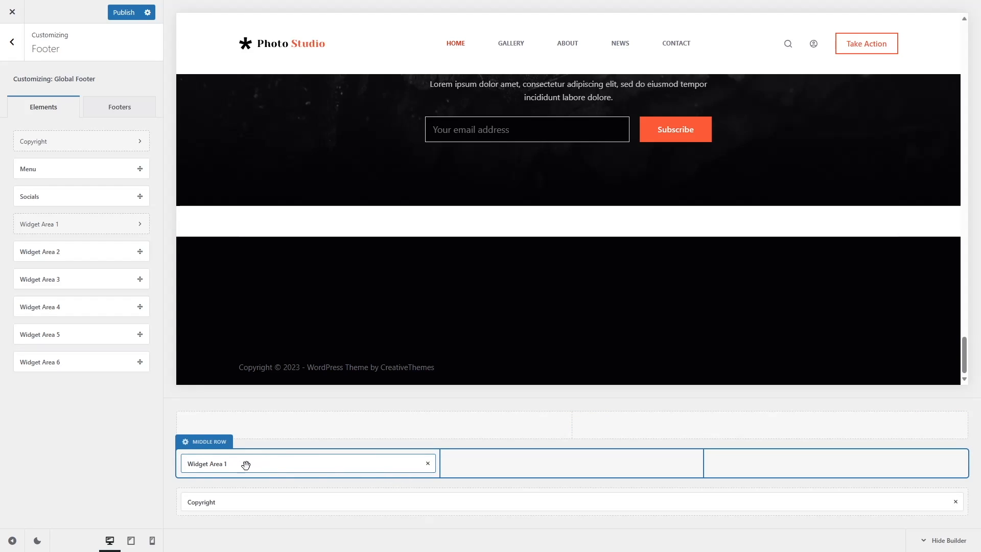
# Add a paragraph to Widget Area 1 with the lines Introduction, About Us and App Features
pyautogui.click(72, 230)
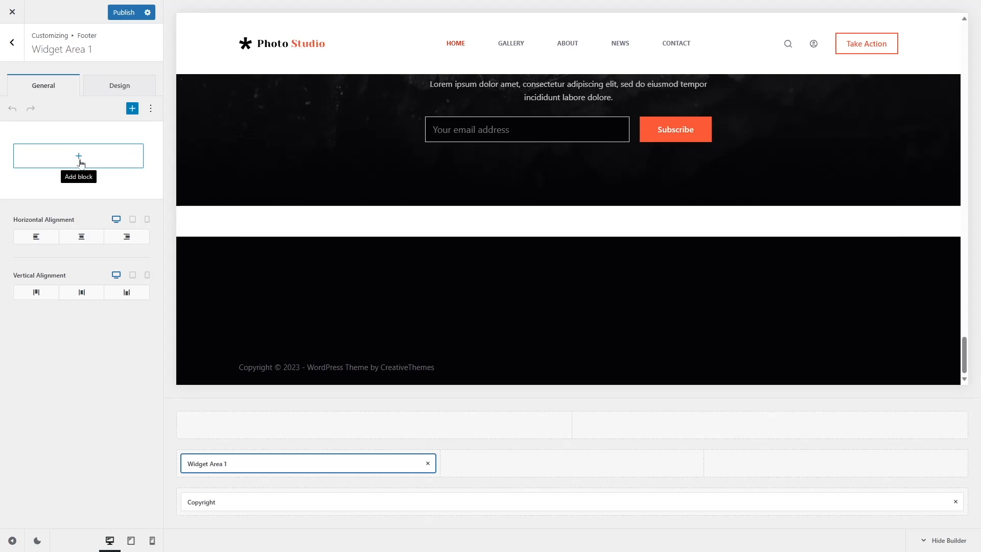
pyautogui.click(83, 162)
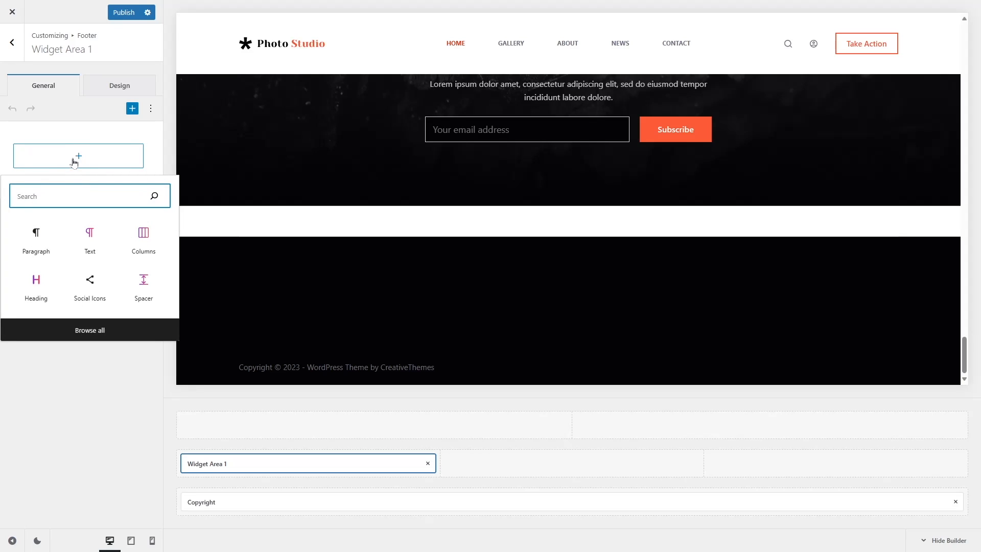
pyautogui.click(35, 238)
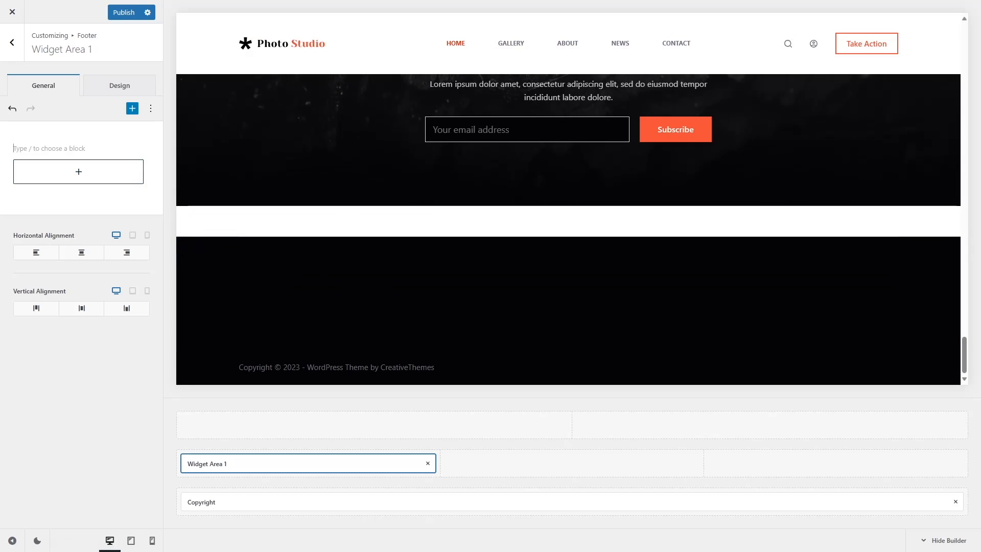
pyautogui.write('Introduction About Us App Features')
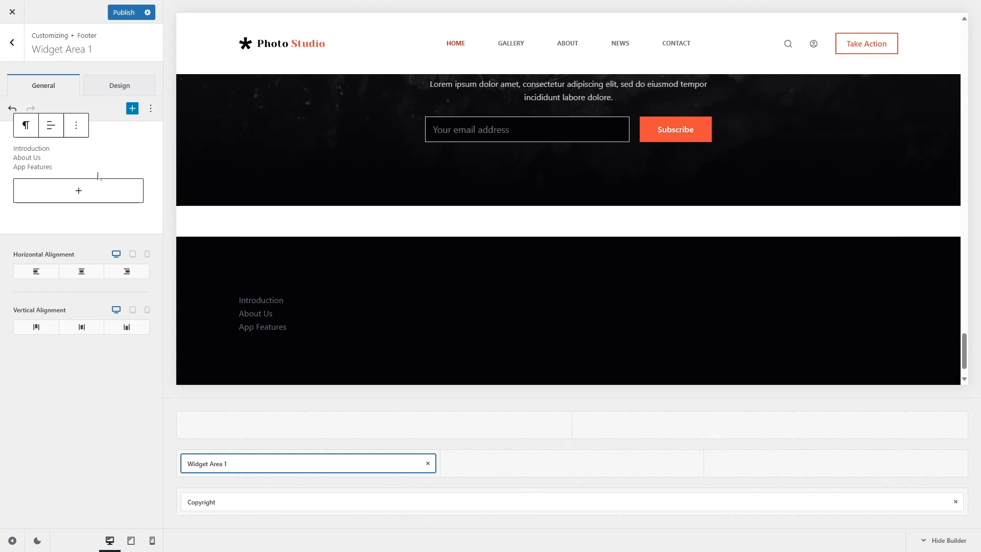
# Link the Introduction line in Widget Area 1's paragraph to "#"
pyautogui.click(41, 157)
pyautogui.doubleClick(31, 148)
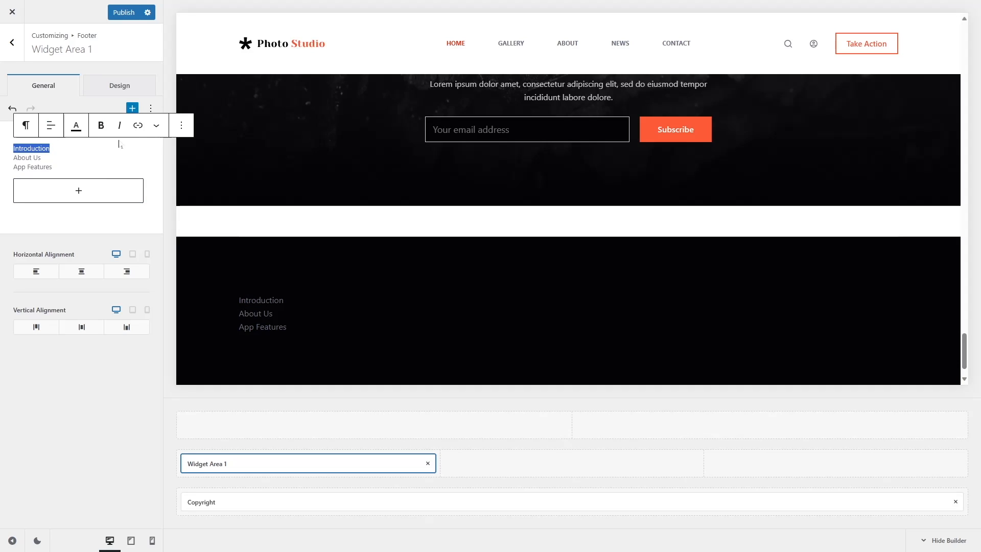
pyautogui.click(138, 125)
pyautogui.write('#')
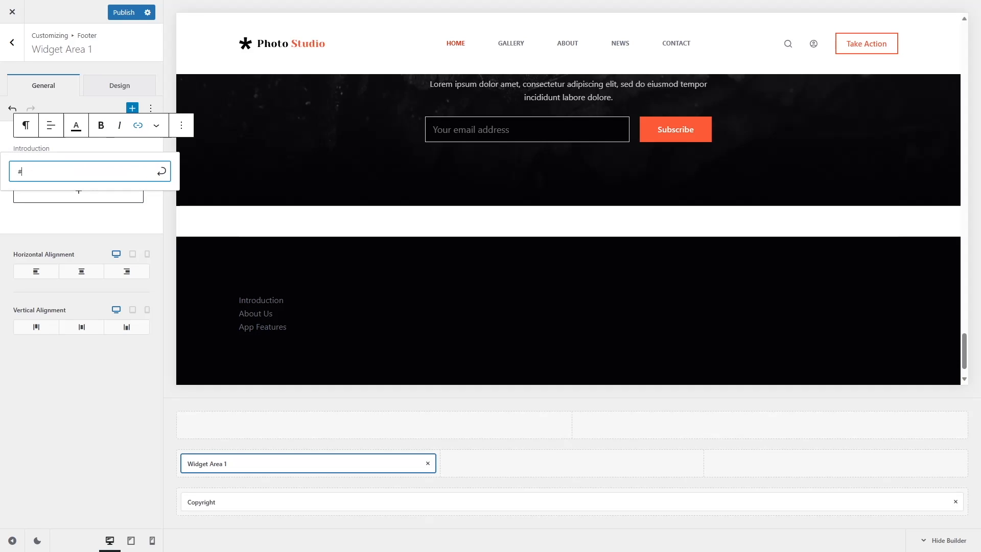
pyautogui.press('Return')
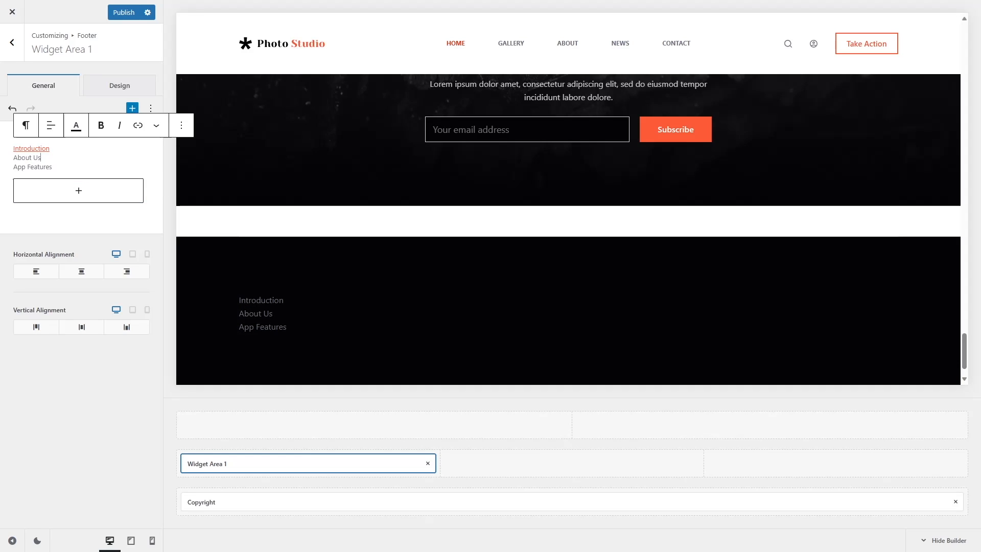
# Link the About Us and App Features lines in Widget Area 1 to "#"
pyautogui.moveTo(14, 158); pyautogui.dragTo(41, 158)
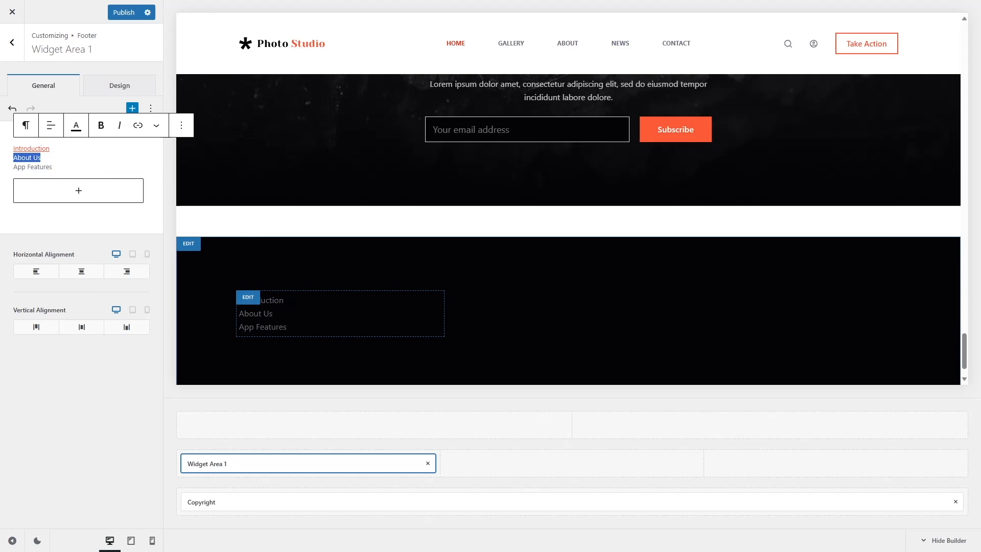
pyautogui.click(137, 125)
pyautogui.write('#')
pyautogui.press('Return')
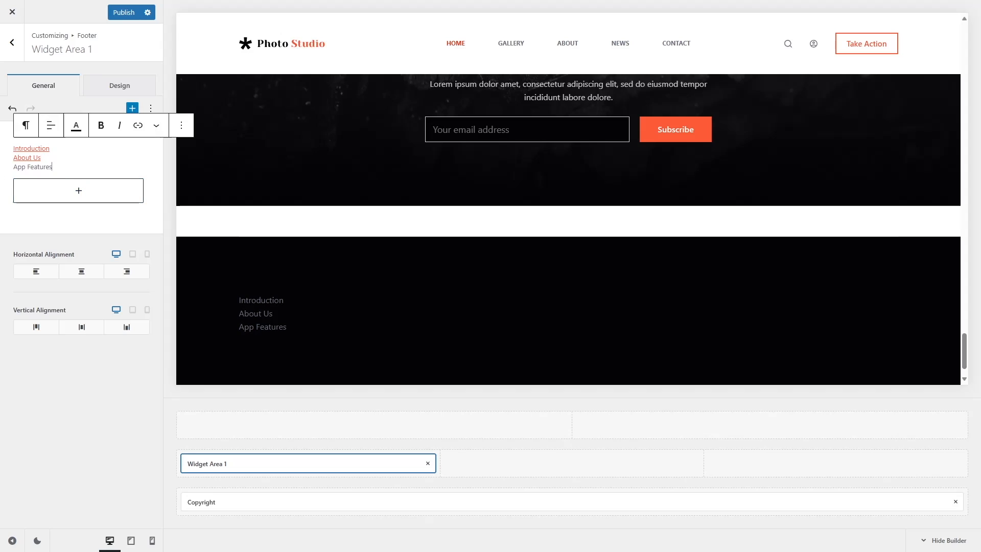
pyautogui.hotkey('shift', 'Down')
pyautogui.hotkey('shift', 'End')
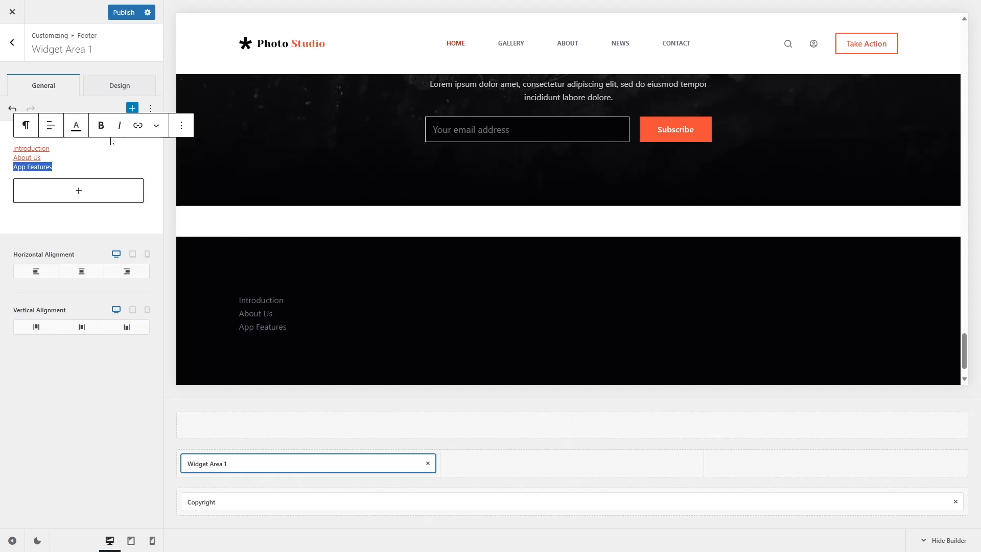
pyautogui.click(136, 126)
pyautogui.write('#')
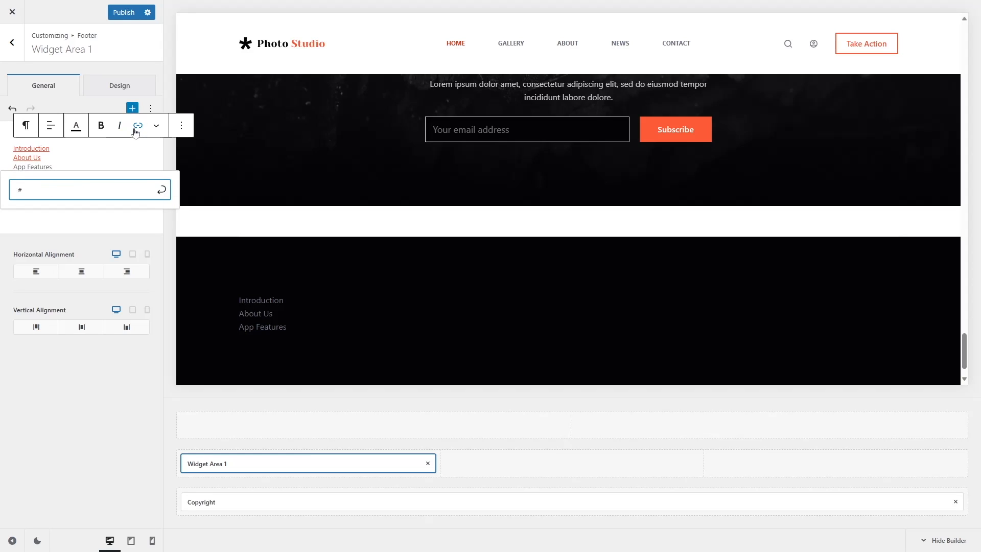
pyautogui.press('Return')
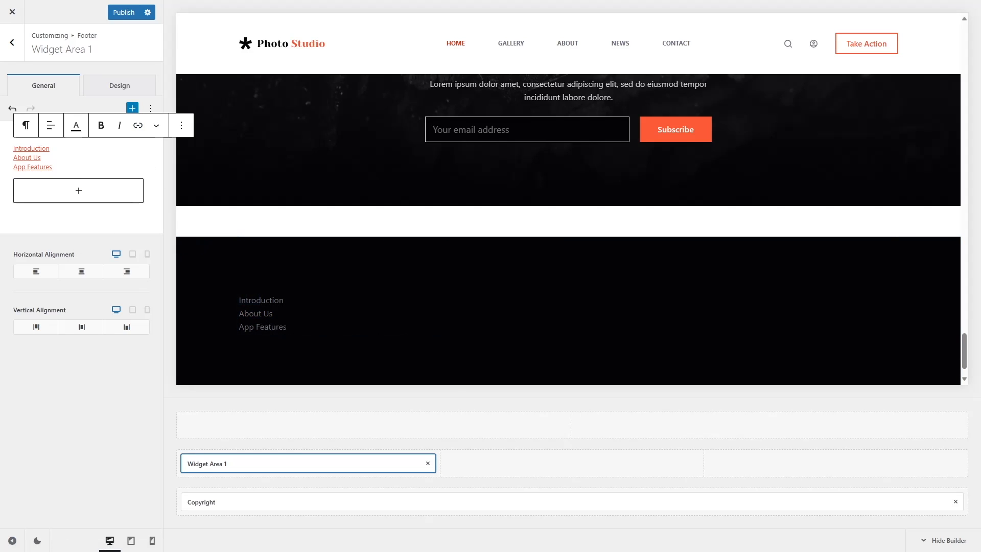
# Make all three links in Widget Area 1's paragraph bold
pyautogui.moveTo(52, 167); pyautogui.dragTo(12, 153)
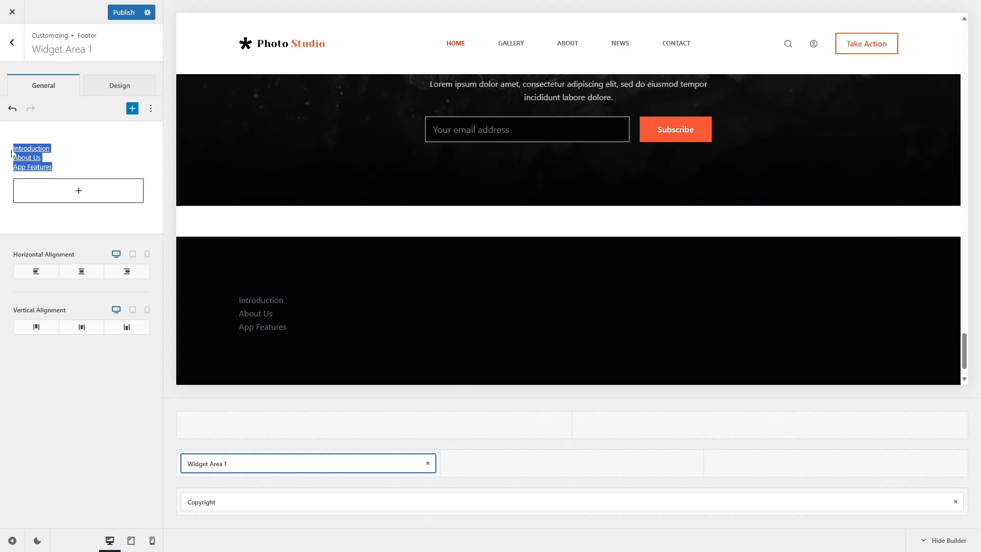
pyautogui.click(79, 190)
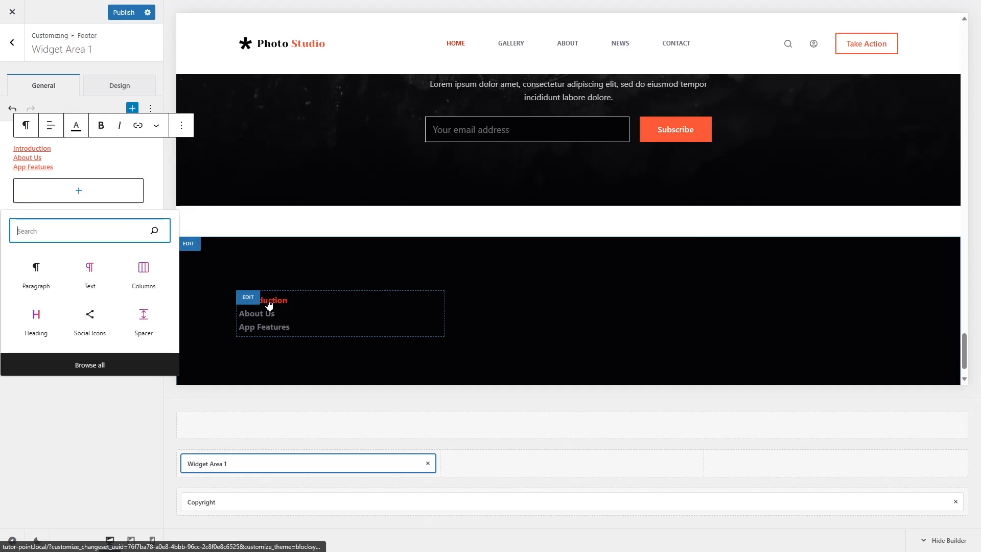
pyautogui.click(166, 380)
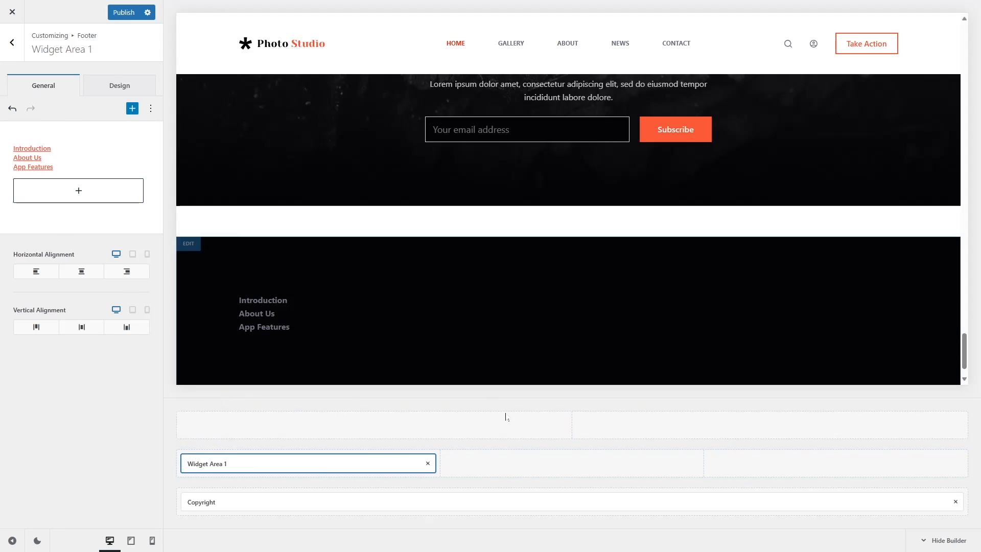
# Place the Widget Area 2 element in the middle row's second column and open its settings
pyautogui.click(12, 51)
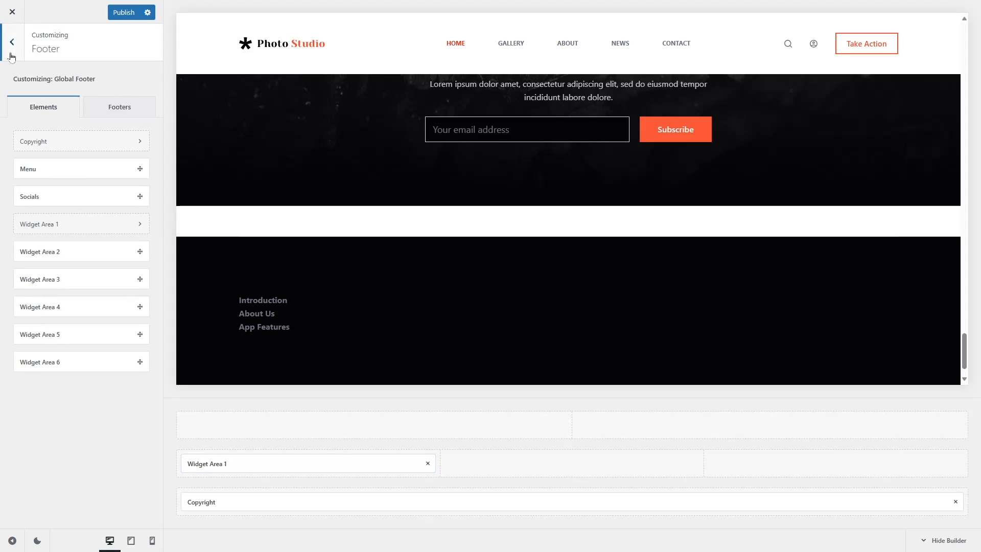
pyautogui.moveTo(37, 256); pyautogui.dragTo(541, 464)
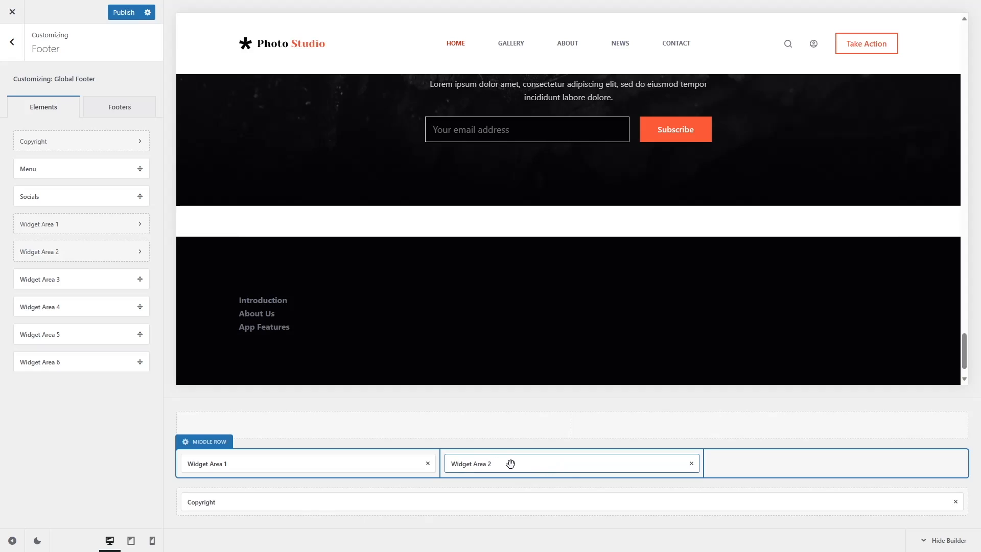
pyautogui.click(510, 464)
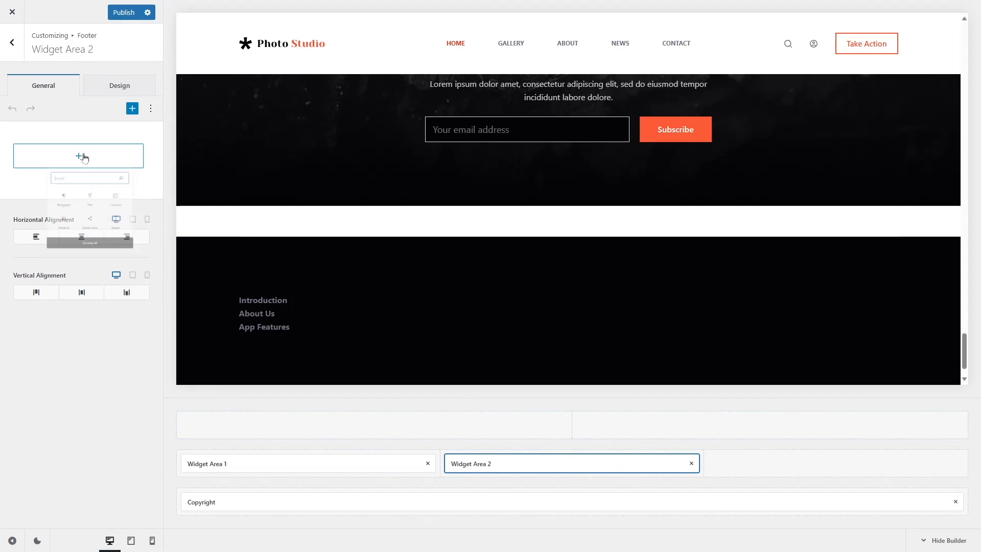
# Add an Image block to Widget Area 2 using the white-and-orange Photo Studio logo from the media library
pyautogui.click(85, 158)
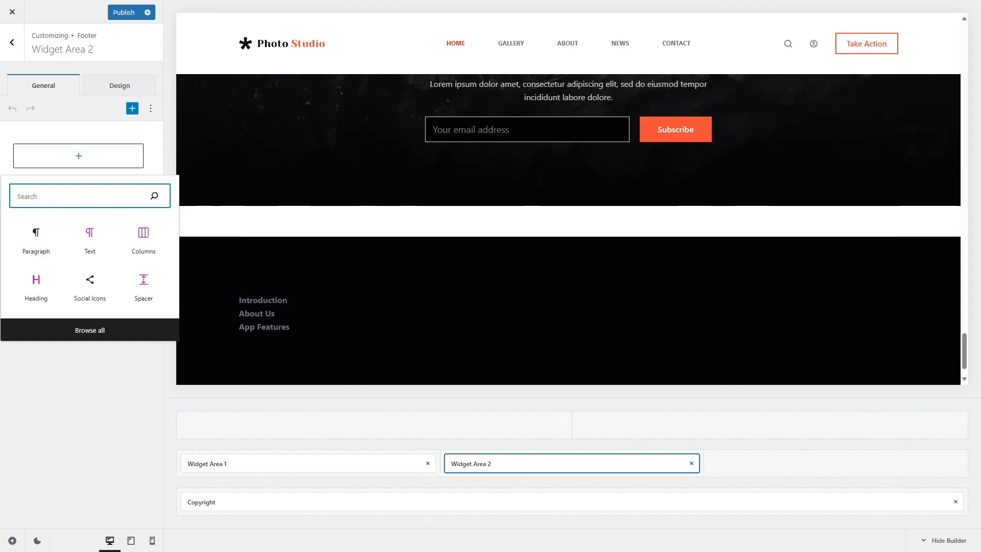
pyautogui.write('im')
pyautogui.click(36, 238)
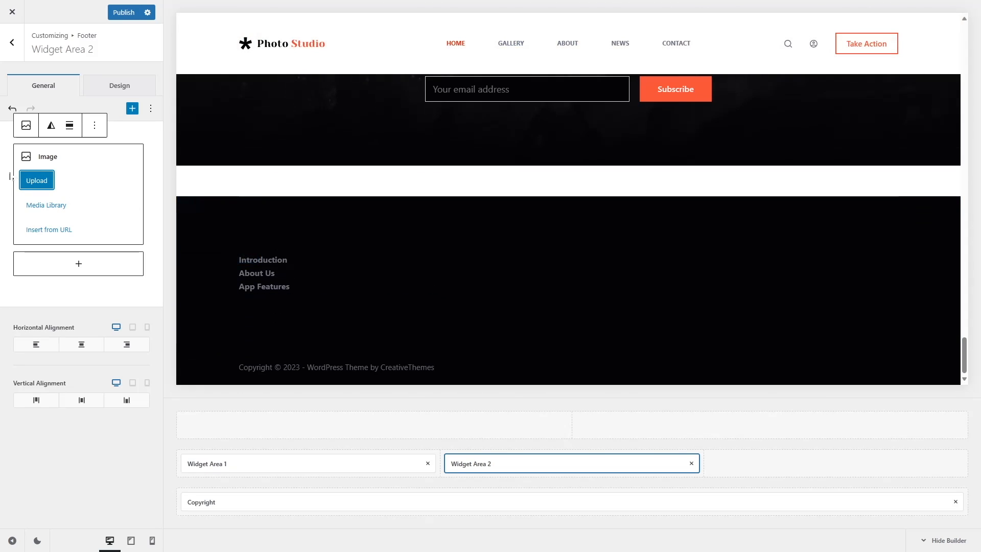
pyautogui.click(47, 207)
pyautogui.scroll(-10, 516, 408)
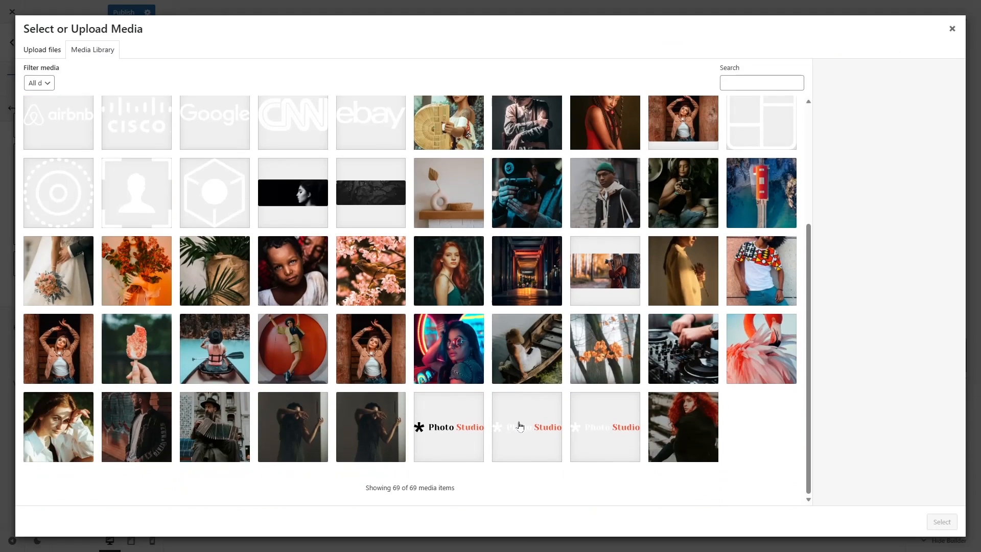
pyautogui.click(521, 427)
pyautogui.click(942, 522)
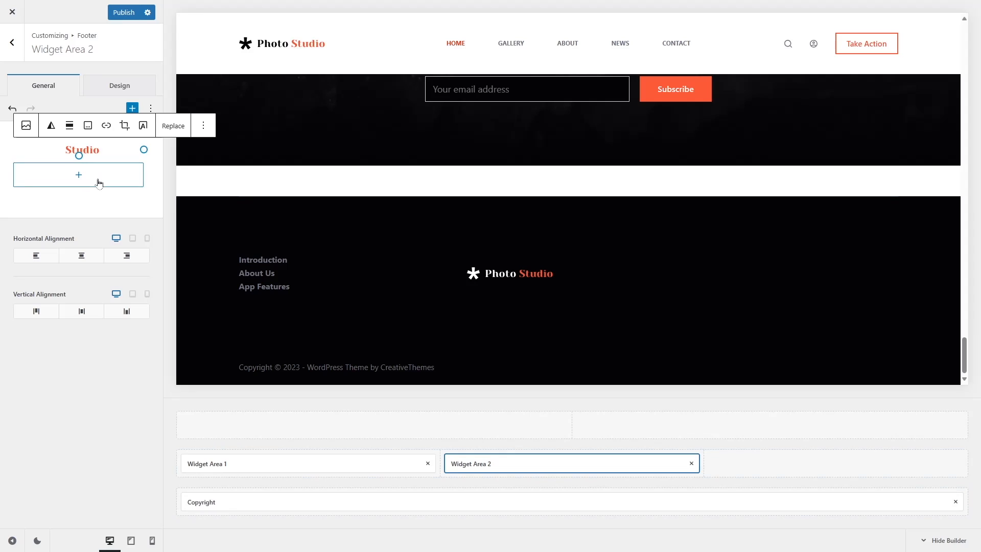
# Add a paragraph below the logo reading "Posuere lorem ipsum dolor sit amet vehicula consectetur"
pyautogui.click(88, 178)
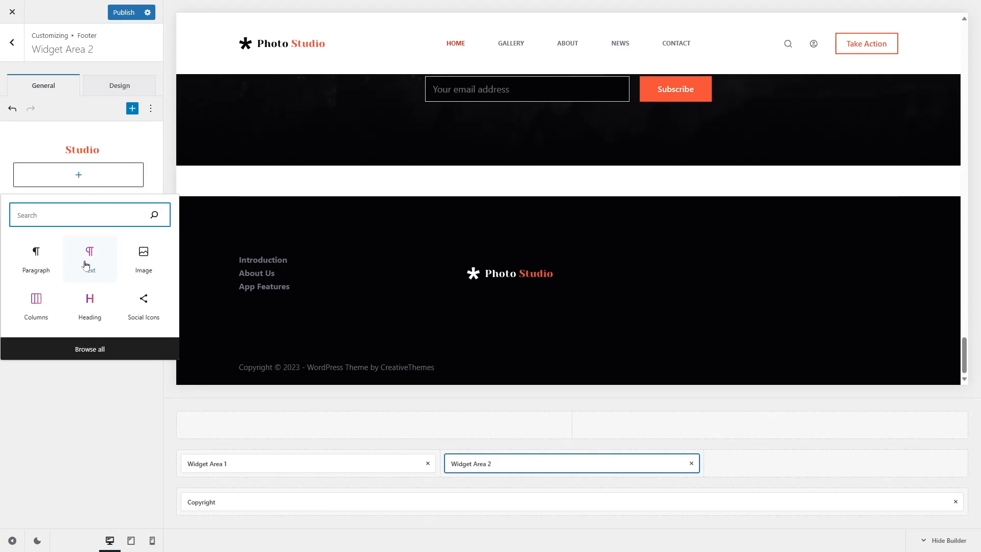
pyautogui.click(45, 255)
pyautogui.write('Posuere lorem ipsum dolor sit amet vehicula consectetur')
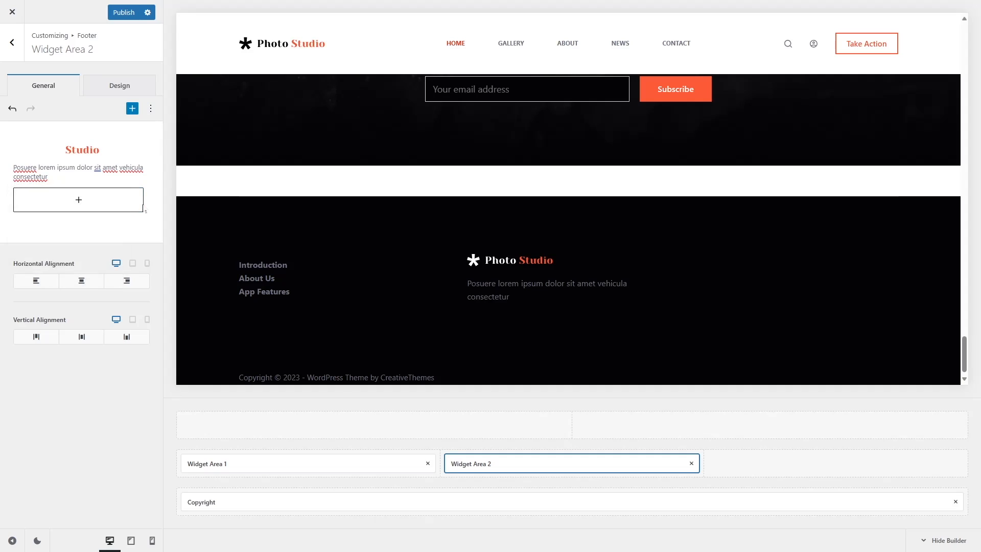
# Add a Socials block below the paragraph in Widget Area 2
pyautogui.click(78, 200)
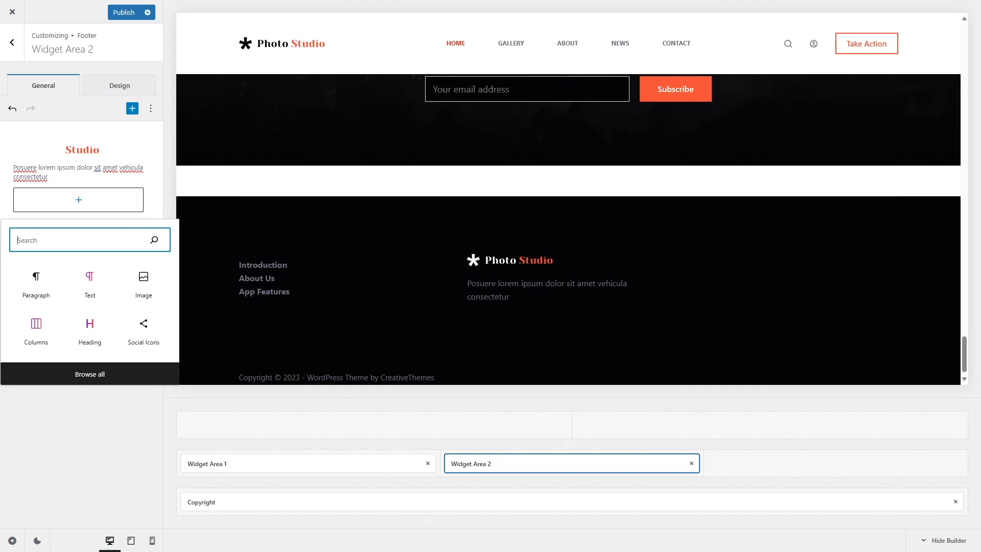
pyautogui.write('soci')
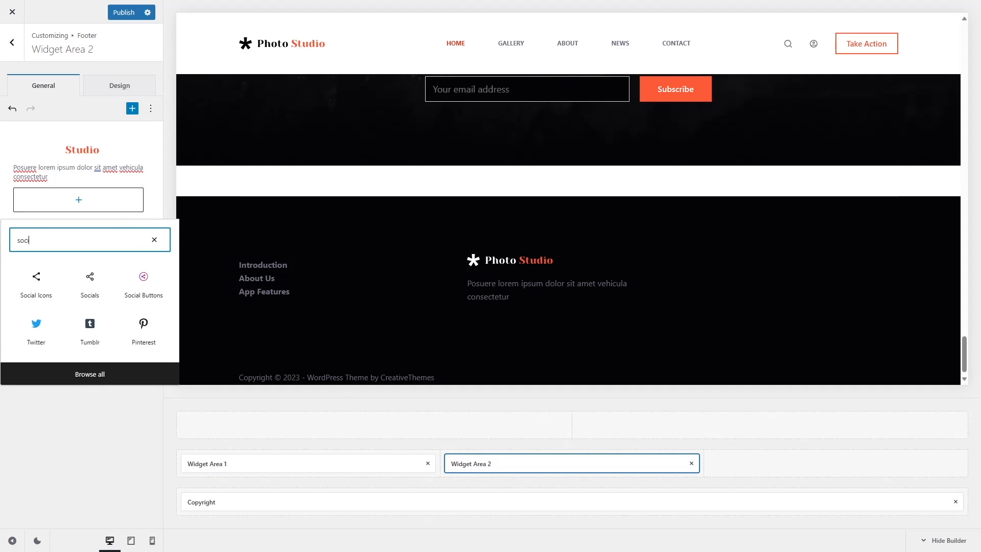
pyautogui.click(83, 275)
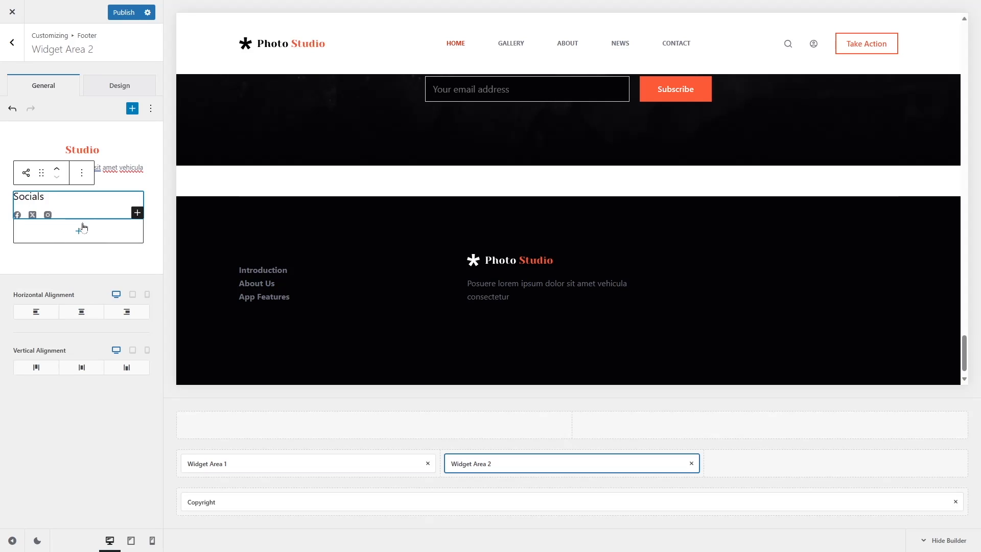
# Delete the "Socials" heading from the new block and center Widget Area 2's content horizontally
pyautogui.hotkey('ctrl', 'a')
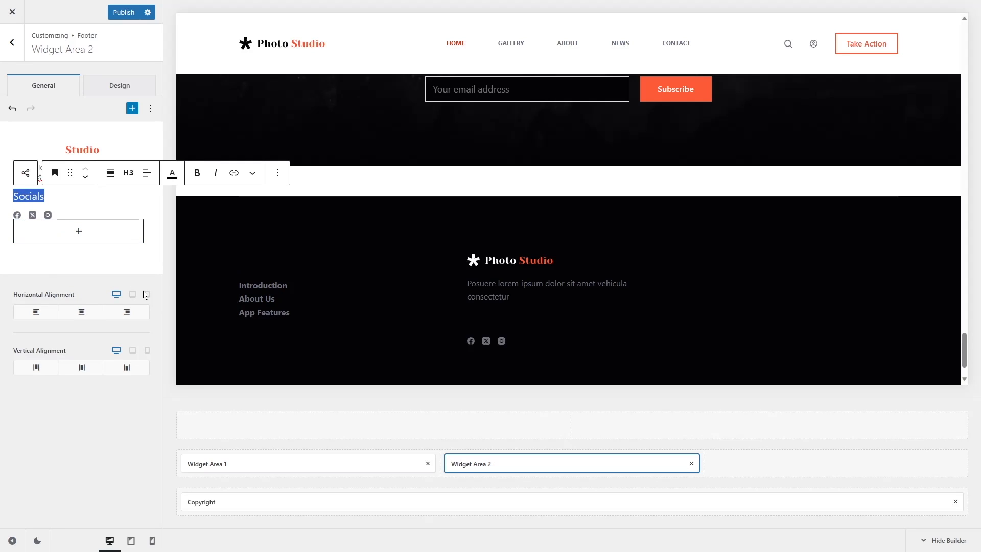
pyautogui.press('BackSpace')
pyautogui.press('BackSpace')
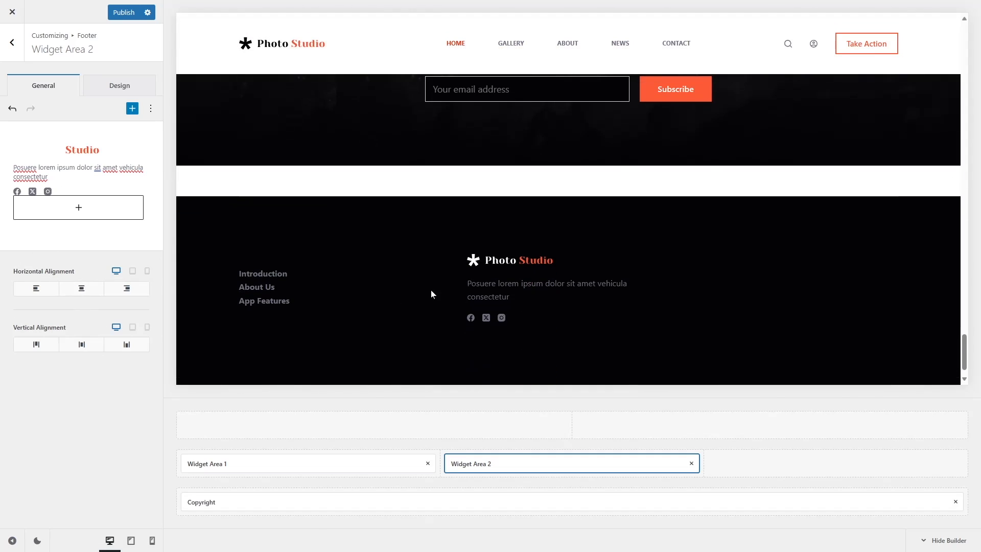
pyautogui.click(98, 289)
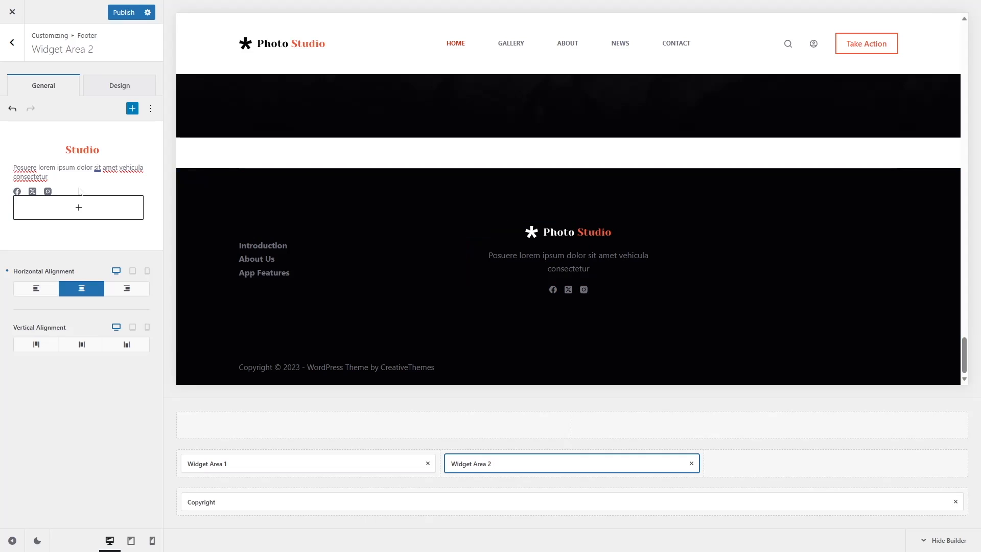
# Open the full settings of the Socials block and add YouTube to its social channels
pyautogui.click(79, 185)
pyautogui.click(139, 194)
pyautogui.click(110, 169)
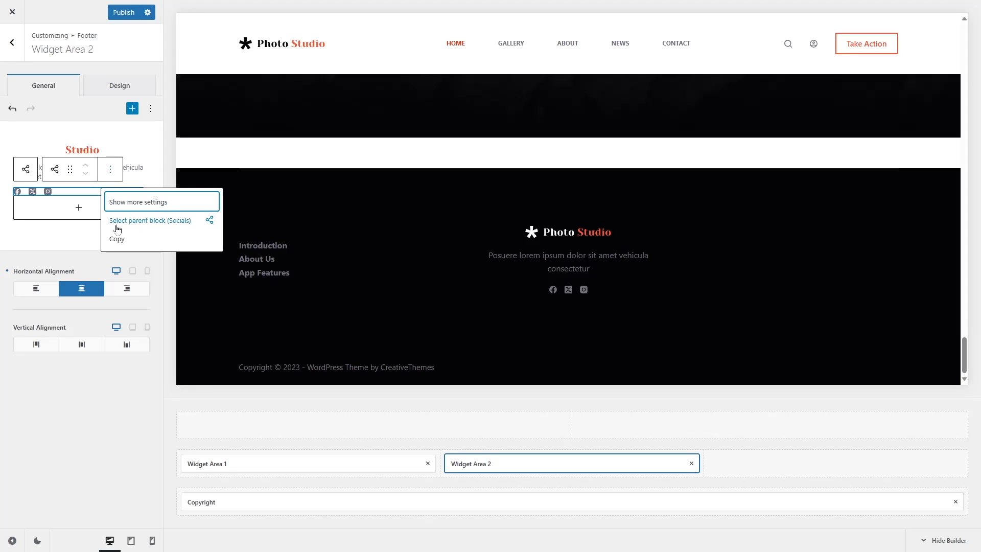
pyautogui.click(159, 227)
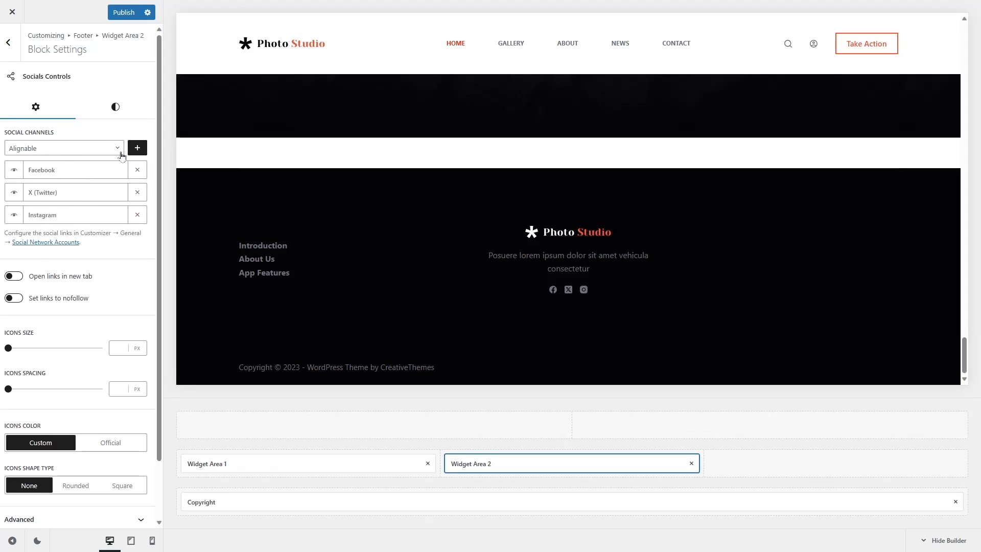
pyautogui.click(119, 150)
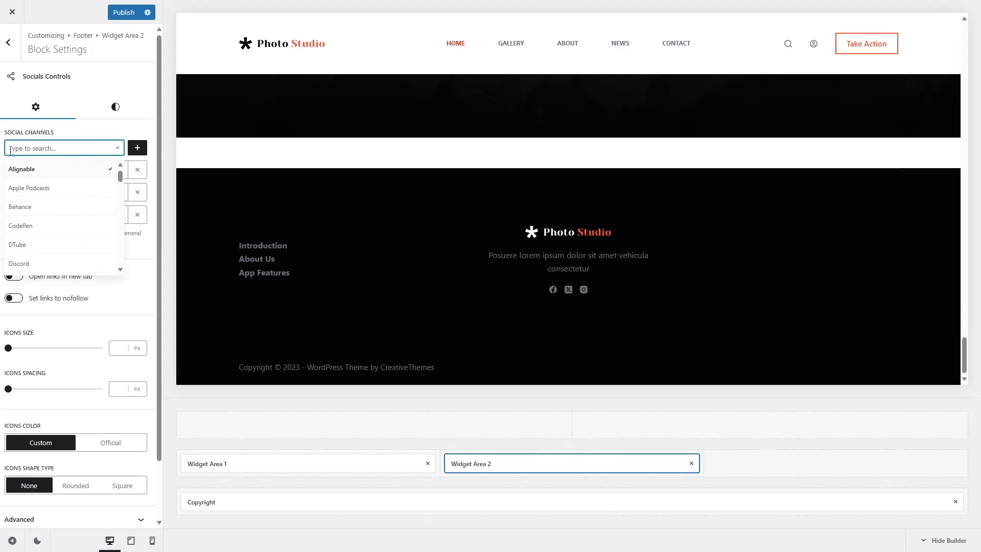
pyautogui.moveTo(121, 177); pyautogui.dragTo(121, 185)
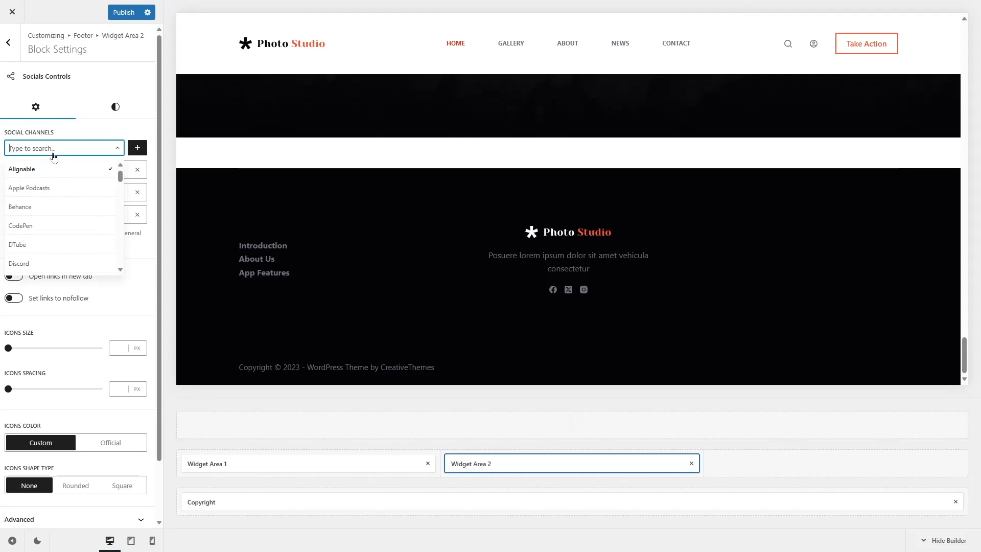
pyautogui.moveTo(120, 174); pyautogui.dragTo(127, 280)
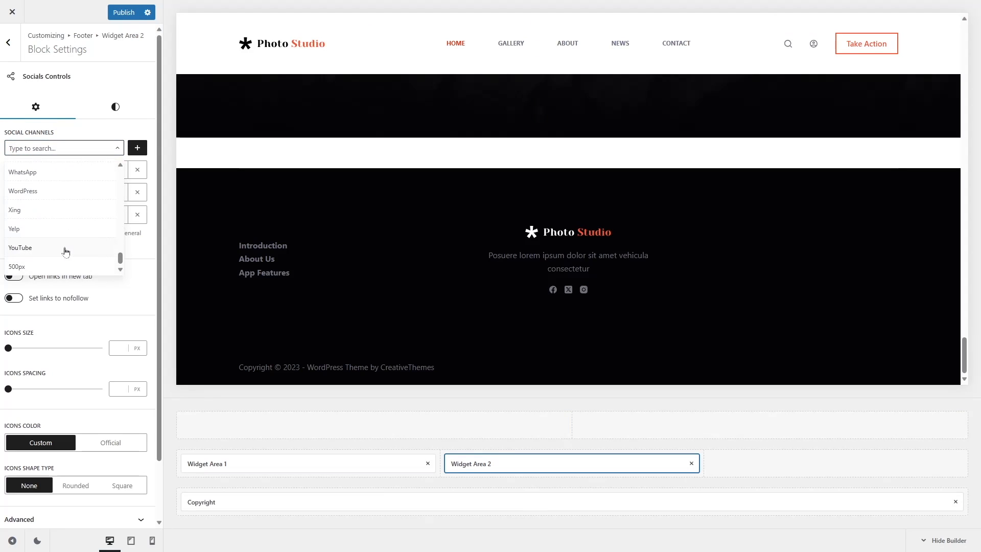
pyautogui.click(61, 249)
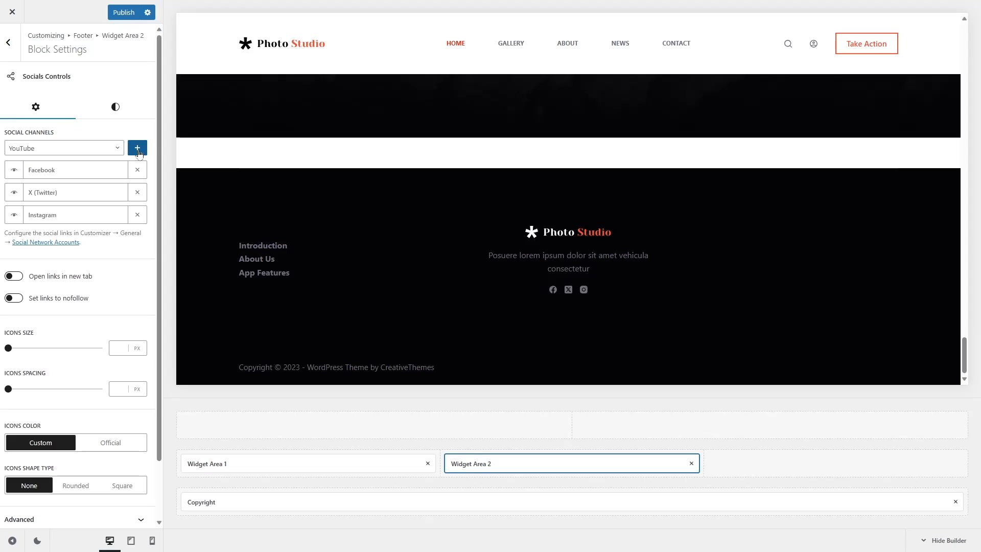
pyautogui.click(138, 149)
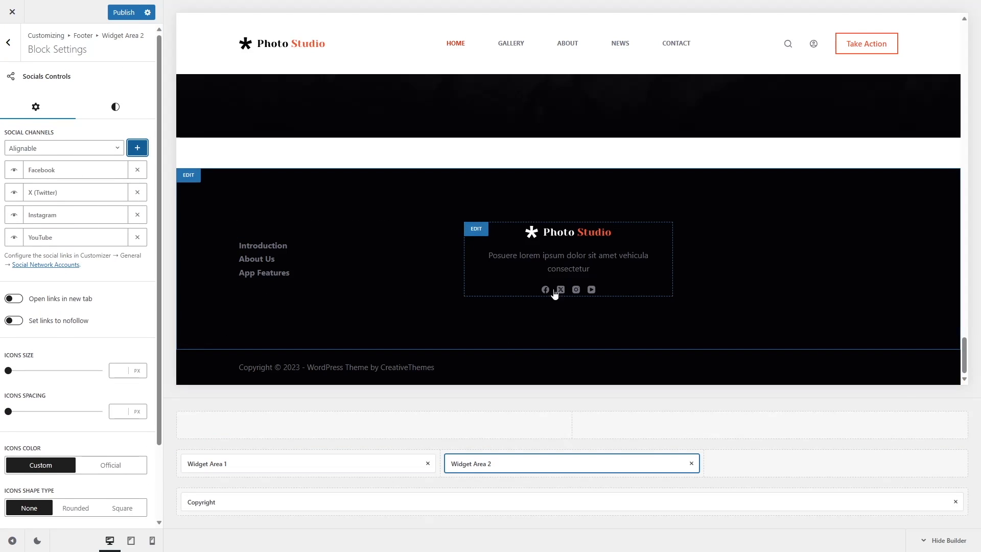
# Set the social icons' shape type to Rounded with a Solid shape fill
pyautogui.scroll(-3, 32, 371)
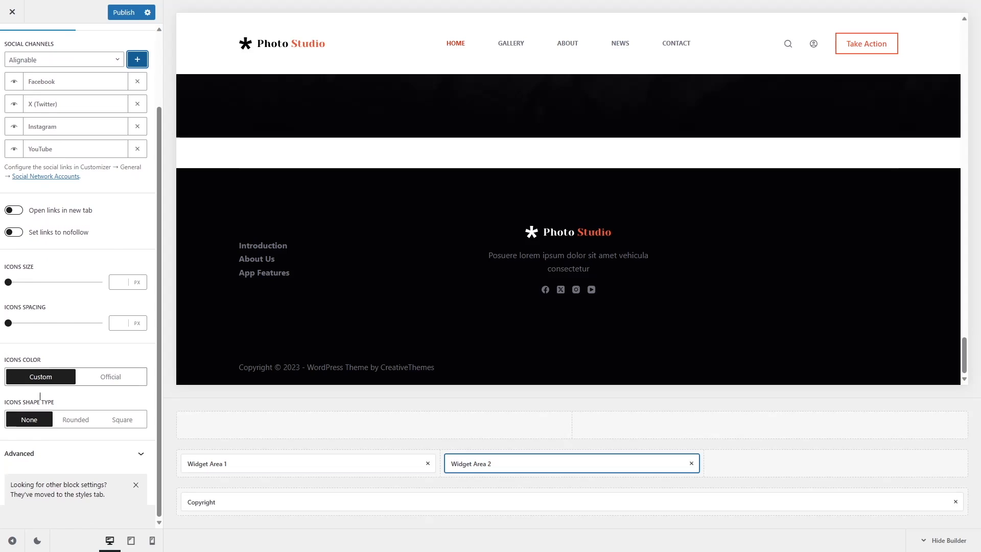
pyautogui.click(74, 422)
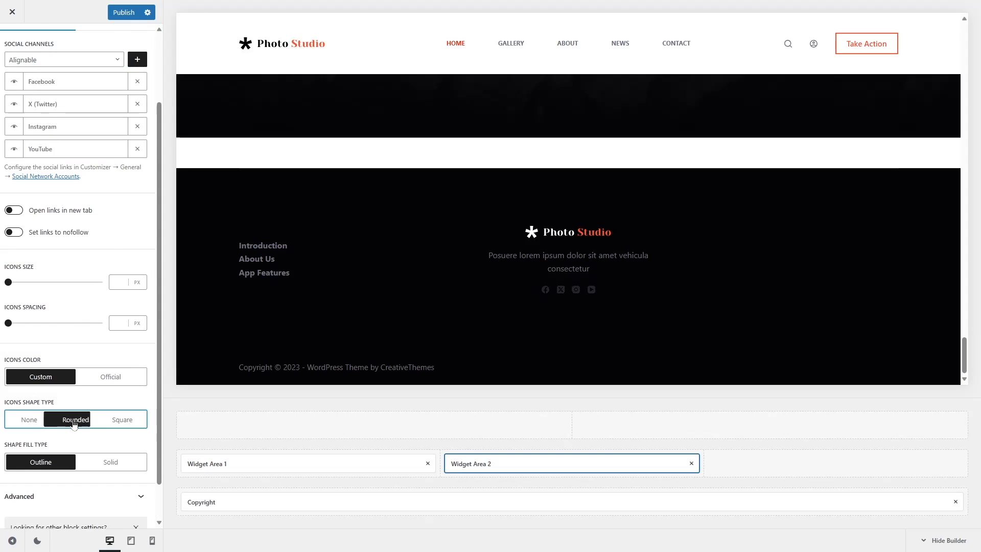
pyautogui.click(106, 462)
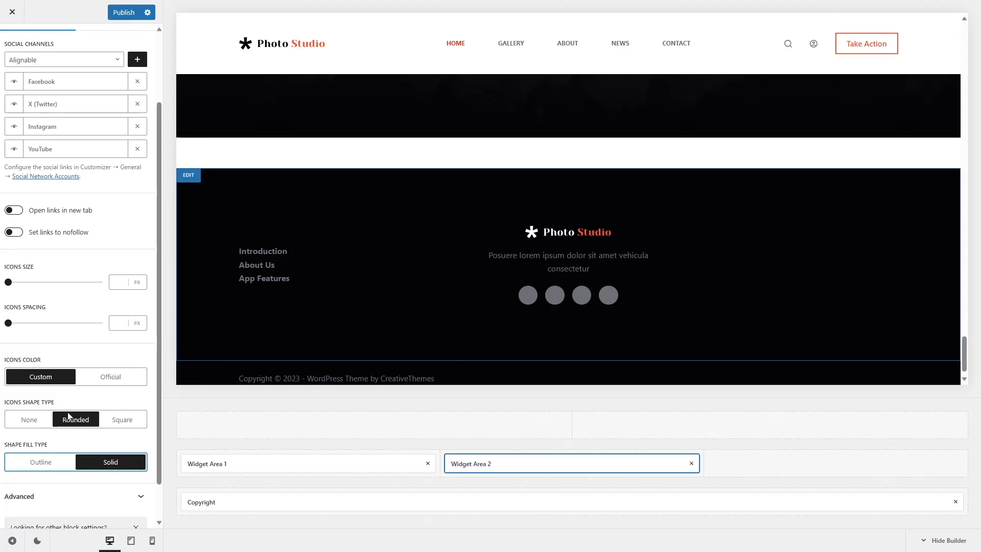
pyautogui.scroll(-1, 69, 417)
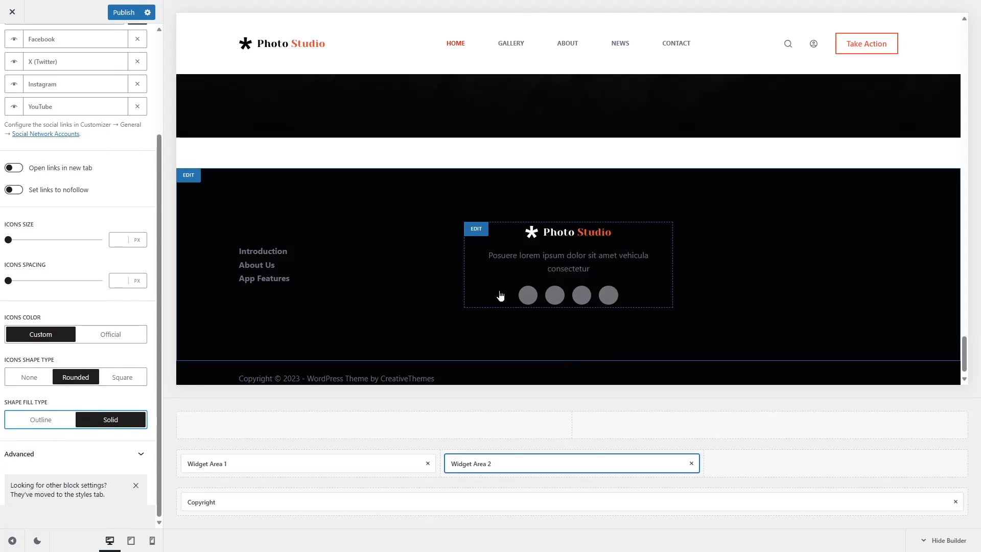
# Set the social icons' initial color to the theme's orange and their hover color to Palette Color 2 (#e33812)
pyautogui.scroll(3, 131, 429)
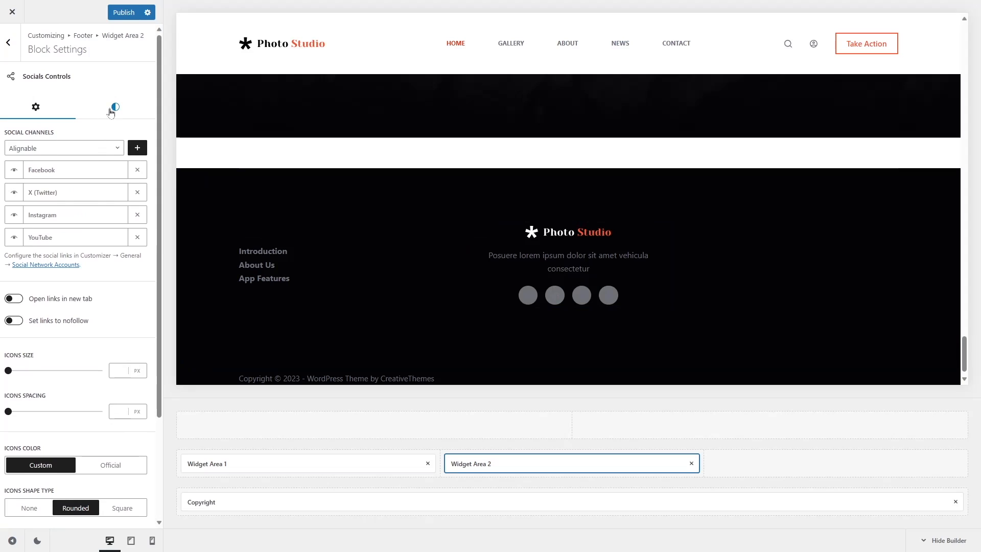
pyautogui.click(111, 109)
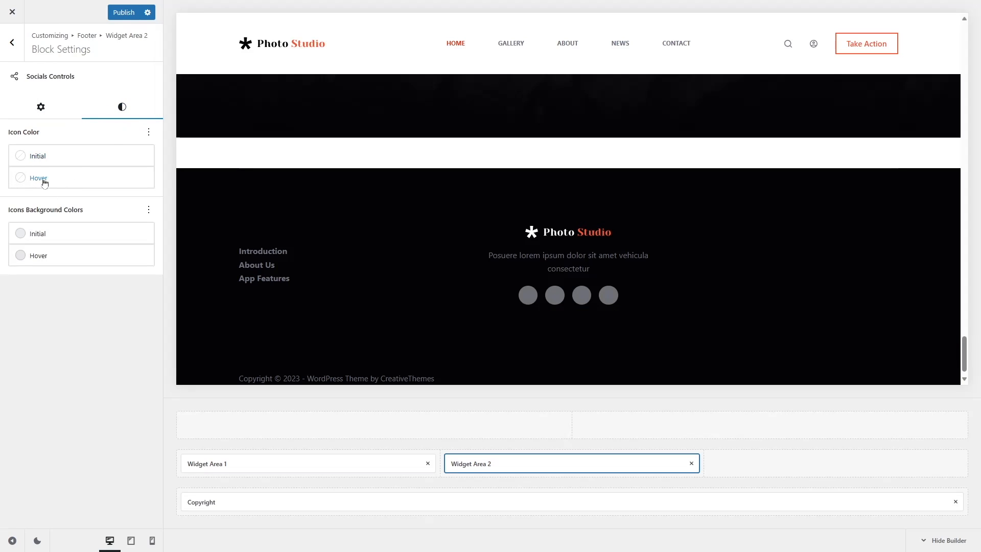
pyautogui.click(68, 159)
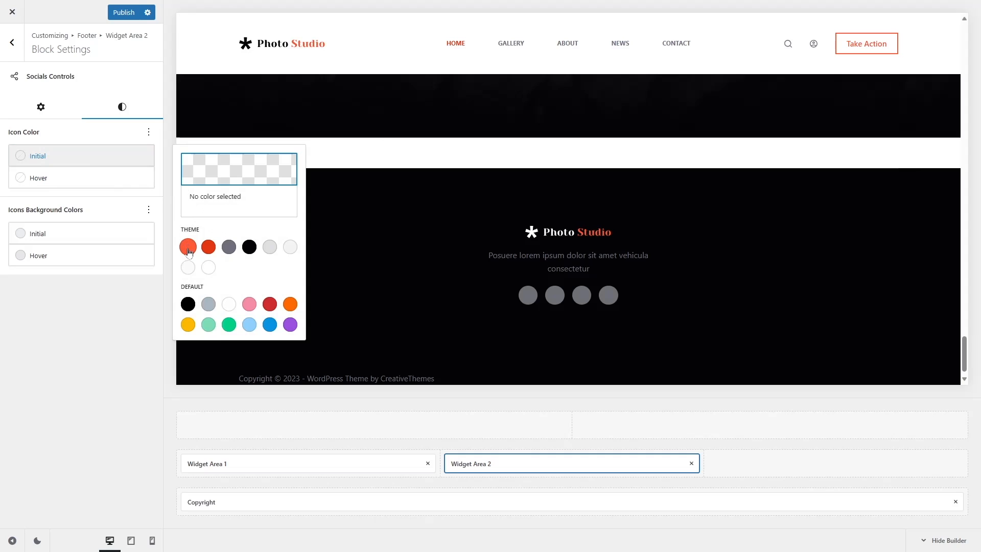
pyautogui.click(188, 247)
pyautogui.click(59, 180)
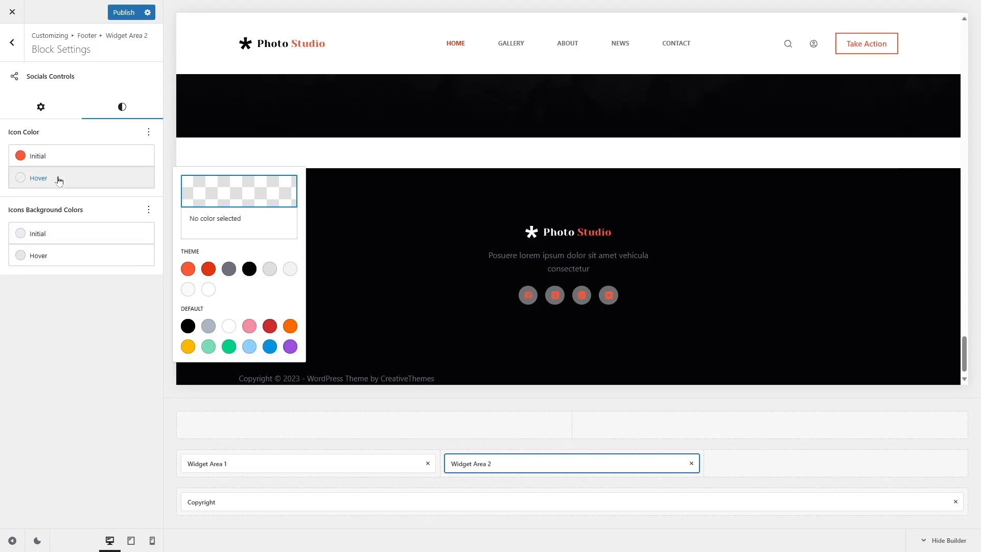
pyautogui.click(208, 269)
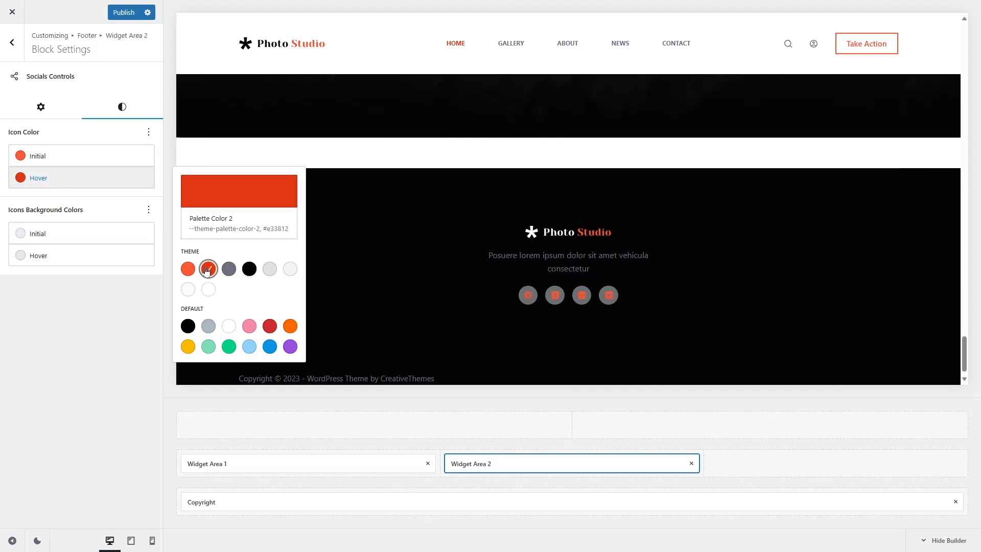
pyautogui.click(77, 319)
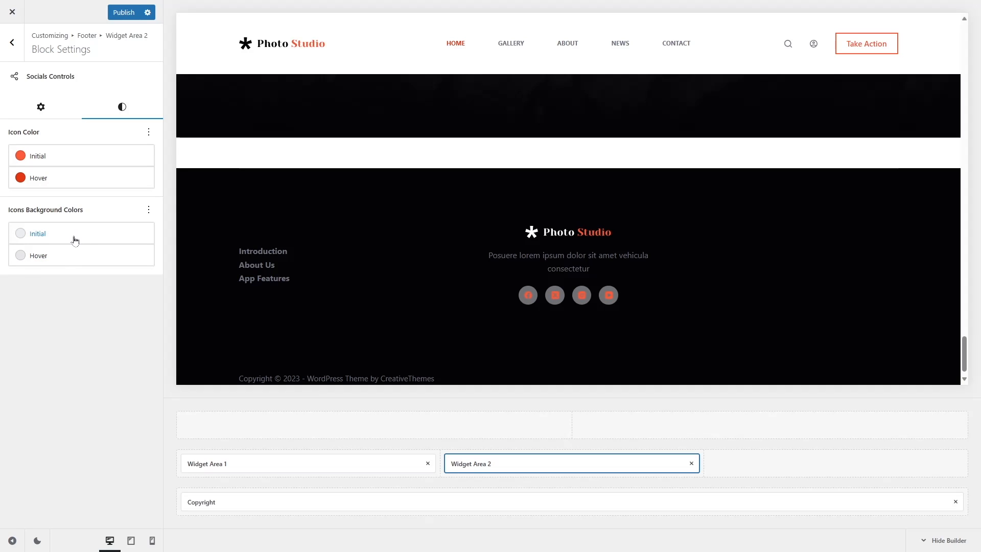
# Set the initial background color of the social icons to the custom hex value FFFFFF1A
pyautogui.click(38, 235)
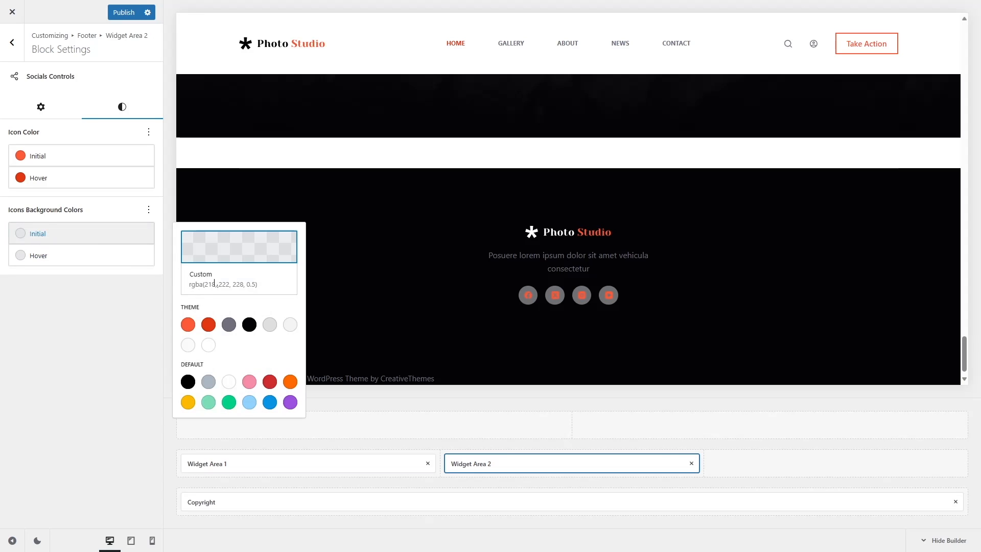
pyautogui.click(239, 246)
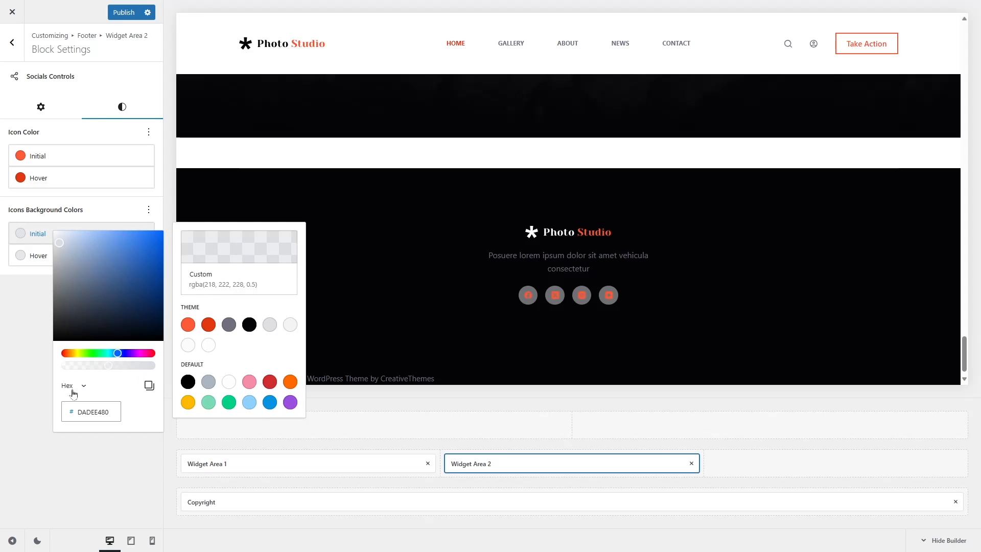
pyautogui.doubleClick(93, 412)
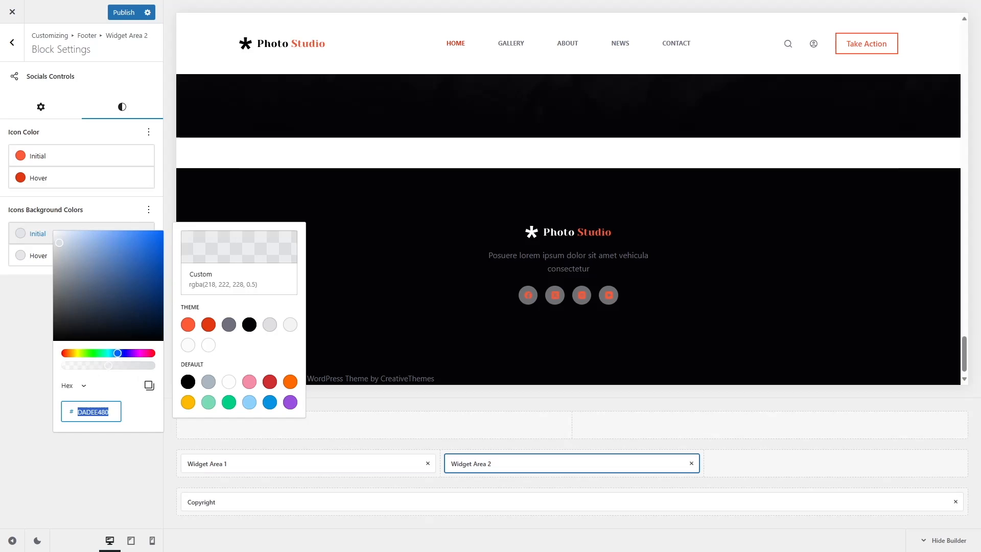
pyautogui.write('FFFFFF1A')
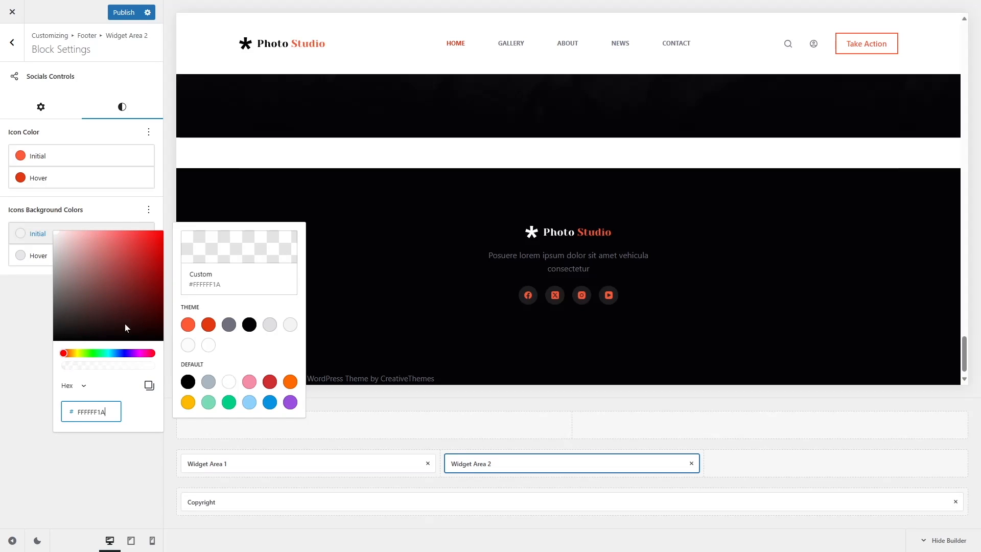
pyautogui.click(141, 451)
# Set the hover background color of the social icons to the custom hex value FFFFFF30
pyautogui.click(74, 277)
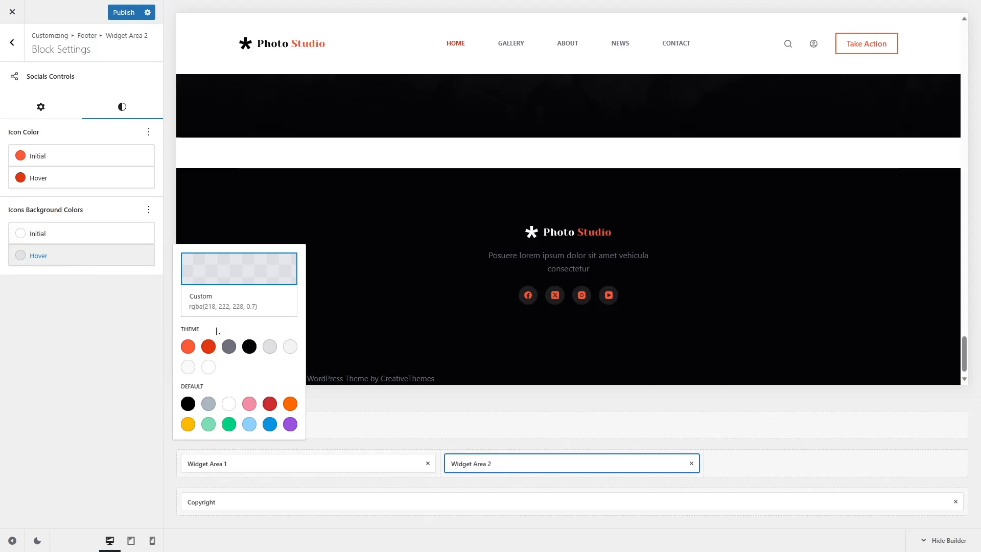
pyautogui.click(221, 272)
pyautogui.moveTo(113, 434); pyautogui.dragTo(51, 436)
pyautogui.write('FFF')
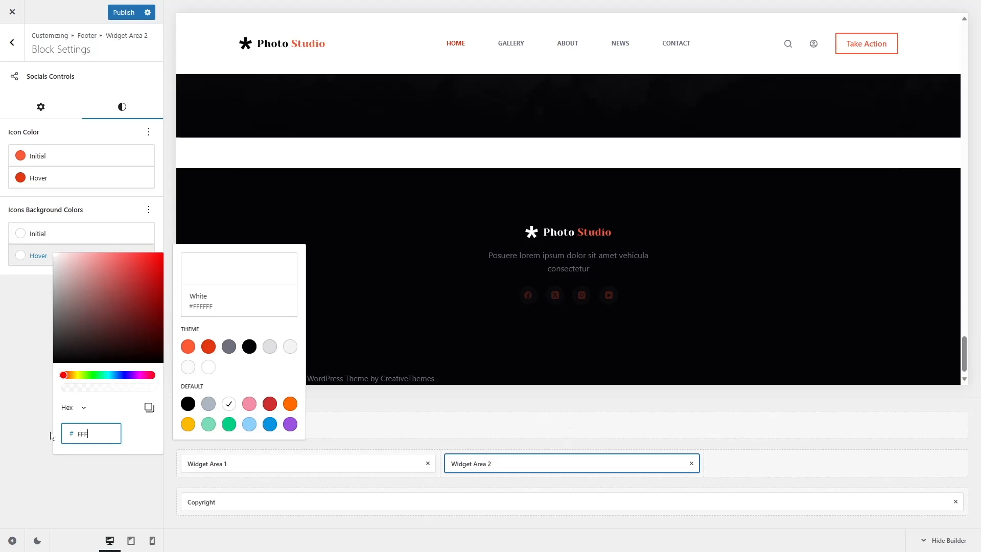
pyautogui.write('FFF30')
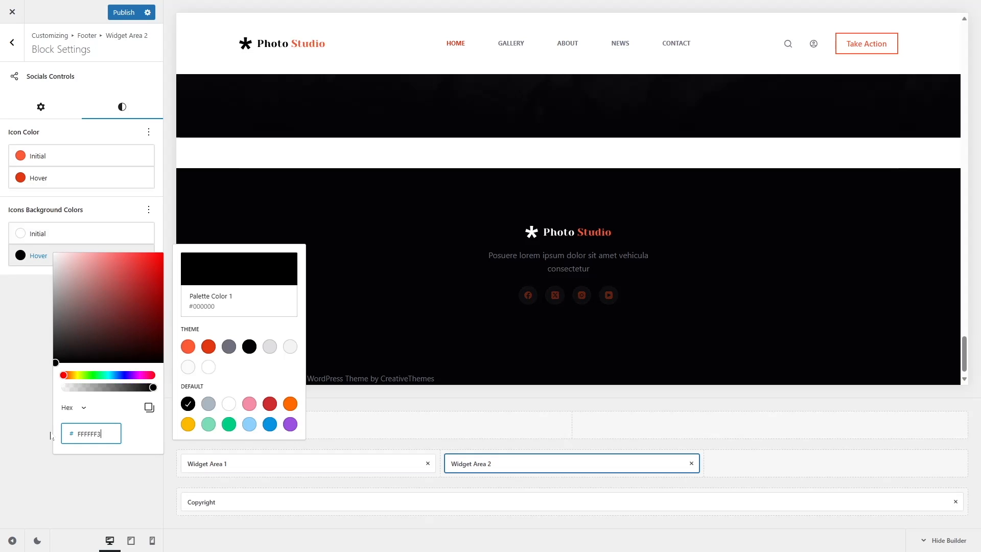
pyautogui.click(21, 432)
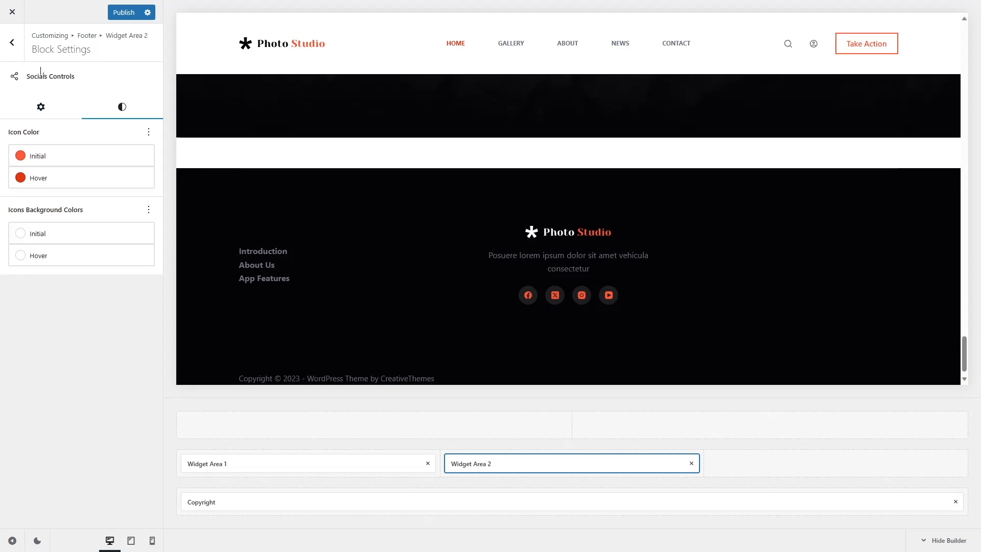
# Return to the footer elements, place Widget Area 3 in the middle row's third column and open its settings
pyautogui.click(7, 53)
pyautogui.click(8, 53)
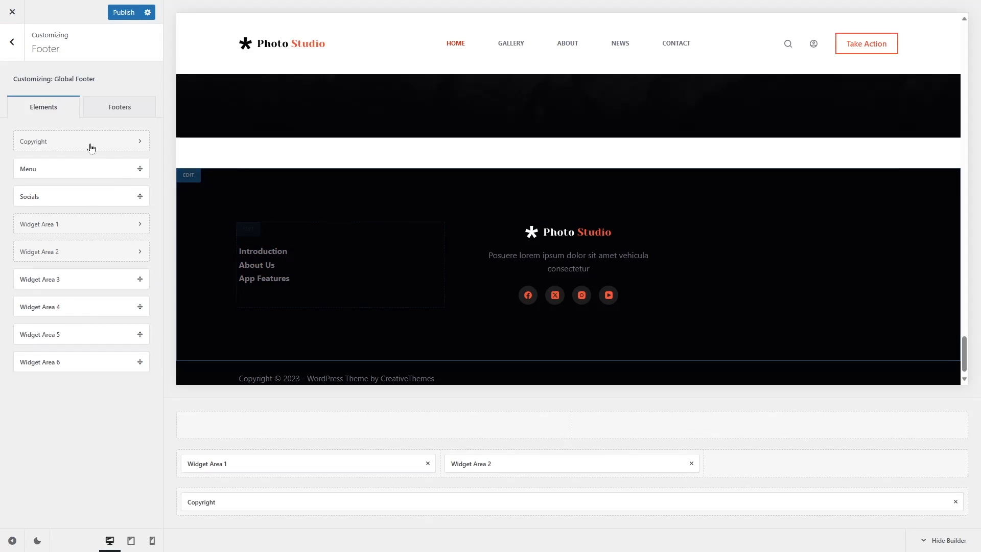
pyautogui.moveTo(42, 279); pyautogui.dragTo(833, 462)
pyautogui.click(766, 466)
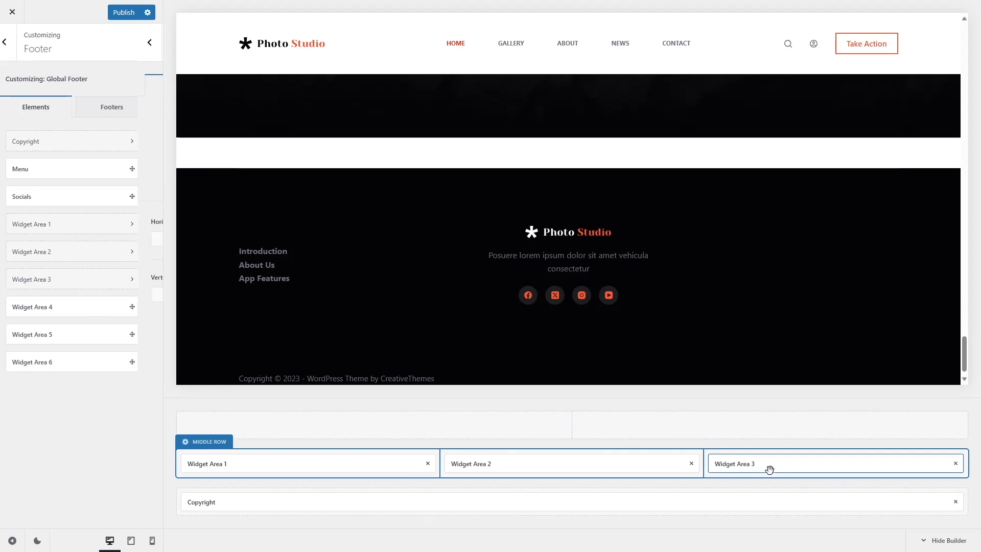
# Add a paragraph to Widget Area 3 with "Pricing Plans", "Download" and "Privacy Policy" on separate lines
pyautogui.click(76, 158)
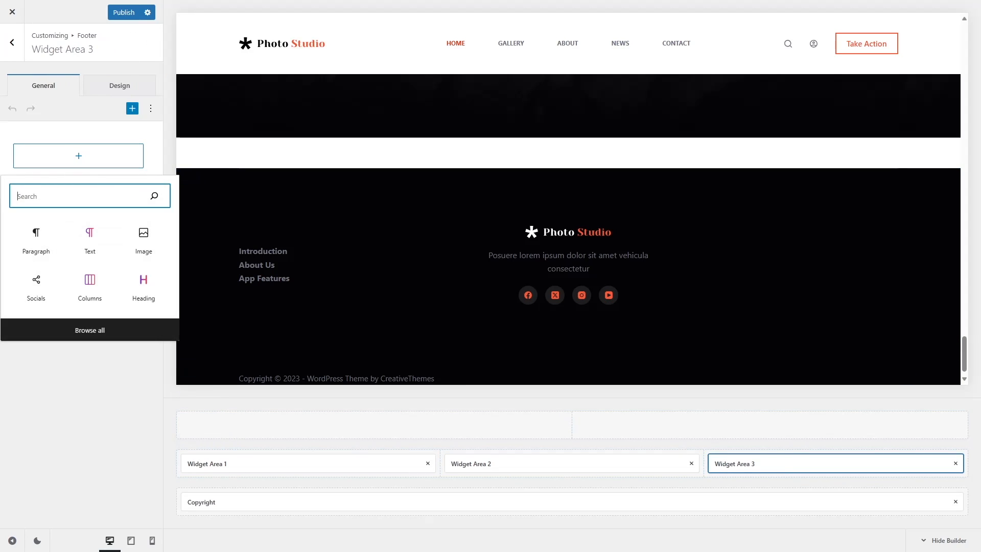
pyautogui.click(40, 239)
pyautogui.write('Pricing Plans Download Privacy Policy')
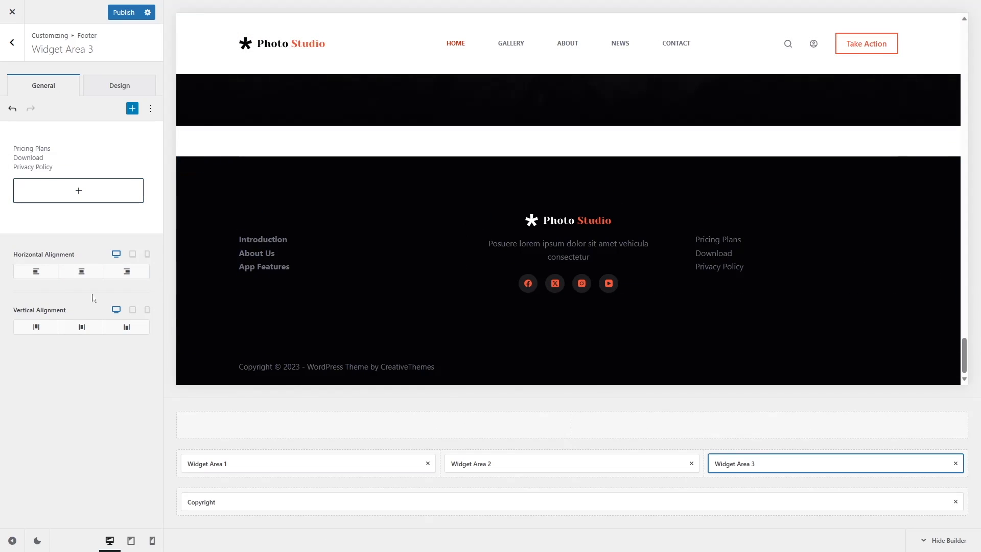
# Align Widget Area 3 horizontally to the right and make its three lines of text bold
pyautogui.click(132, 272)
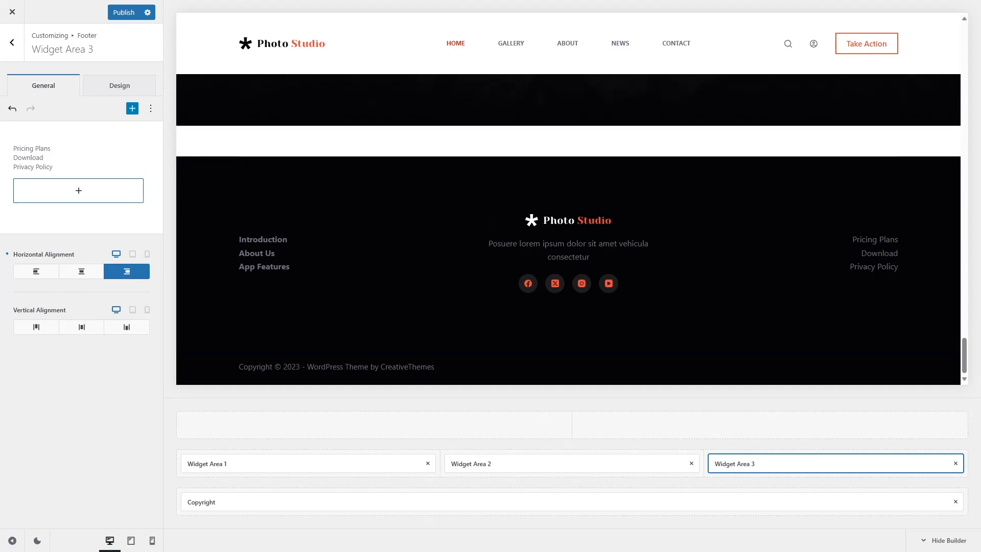
pyautogui.moveTo(53, 167); pyautogui.dragTo(9, 153)
pyautogui.click(100, 124)
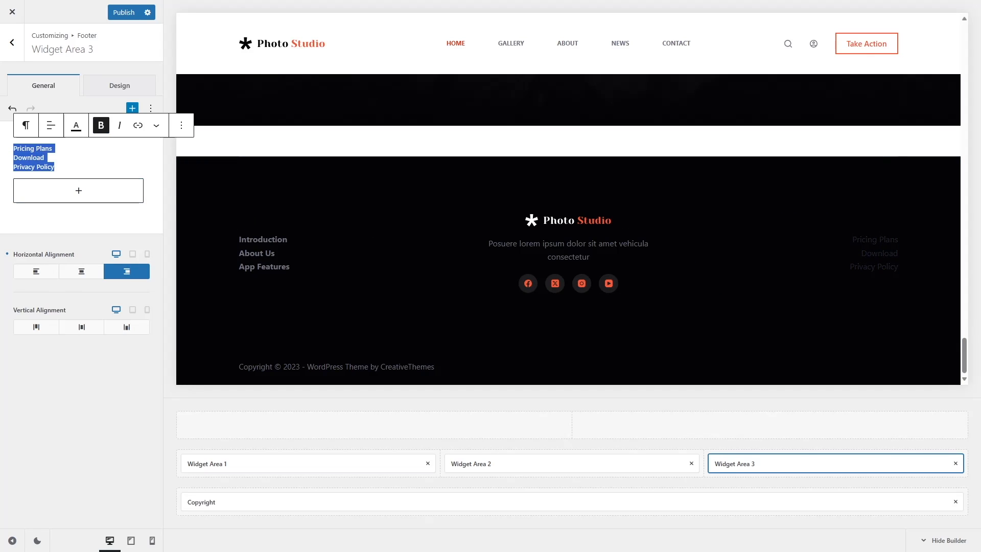
# Link "Pricing Plans", "Download" and "Privacy Policy" in Widget Area 3 each to the placeholder address #
pyautogui.moveTo(53, 149); pyautogui.dragTo(14, 149)
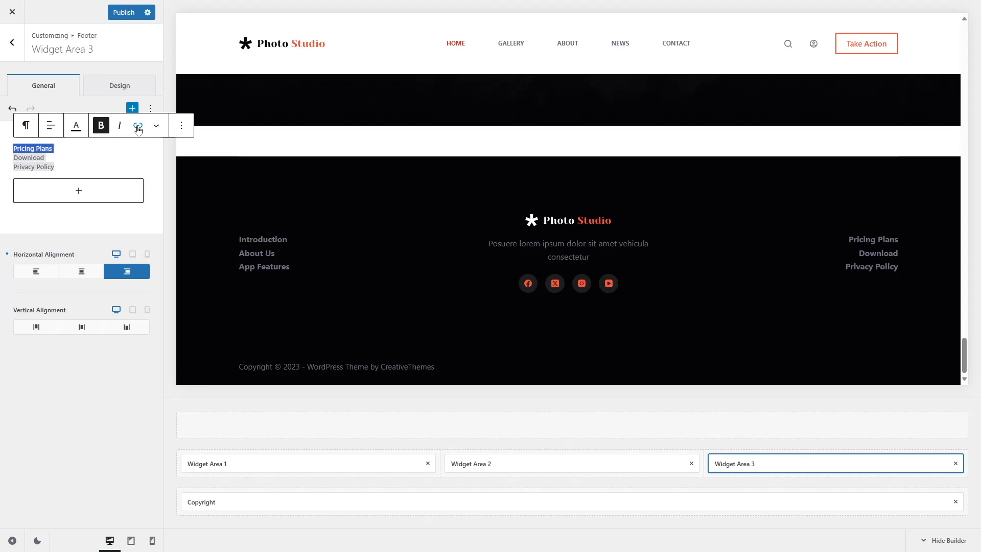
pyautogui.click(137, 125)
pyautogui.write('#')
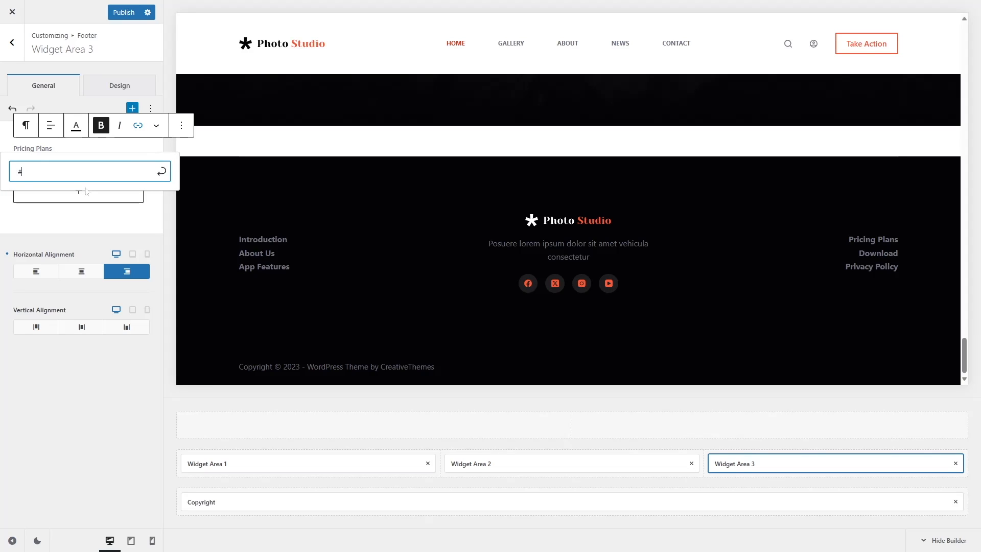
pyautogui.press('Return')
pyautogui.moveTo(46, 157); pyautogui.dragTo(2, 166)
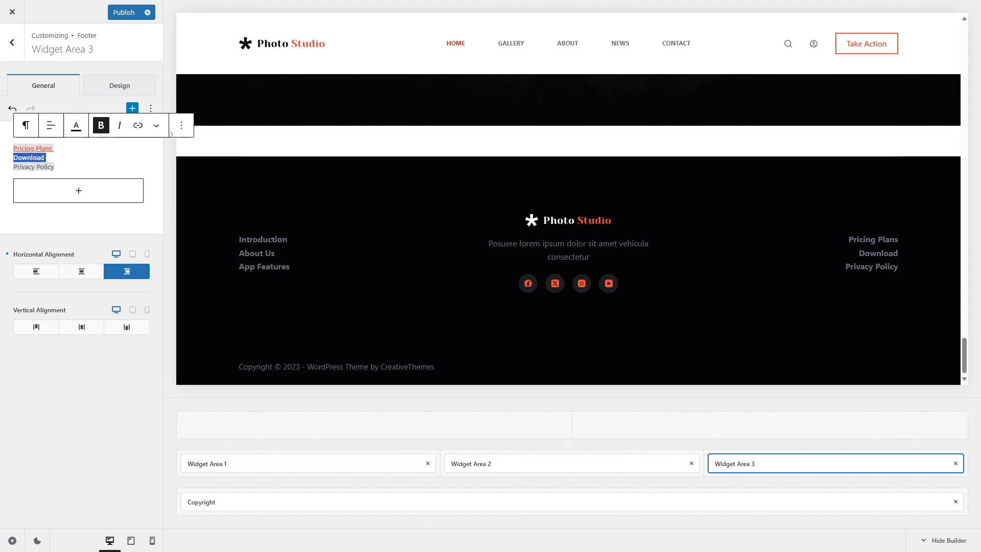
pyautogui.click(138, 126)
pyautogui.write('#')
pyautogui.press('Return')
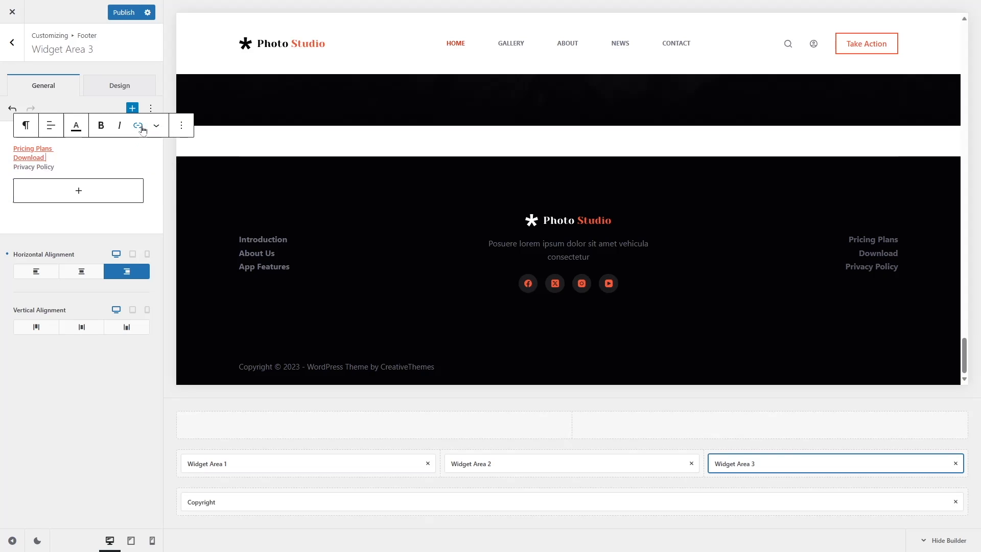
pyautogui.moveTo(54, 167); pyautogui.dragTo(12, 171)
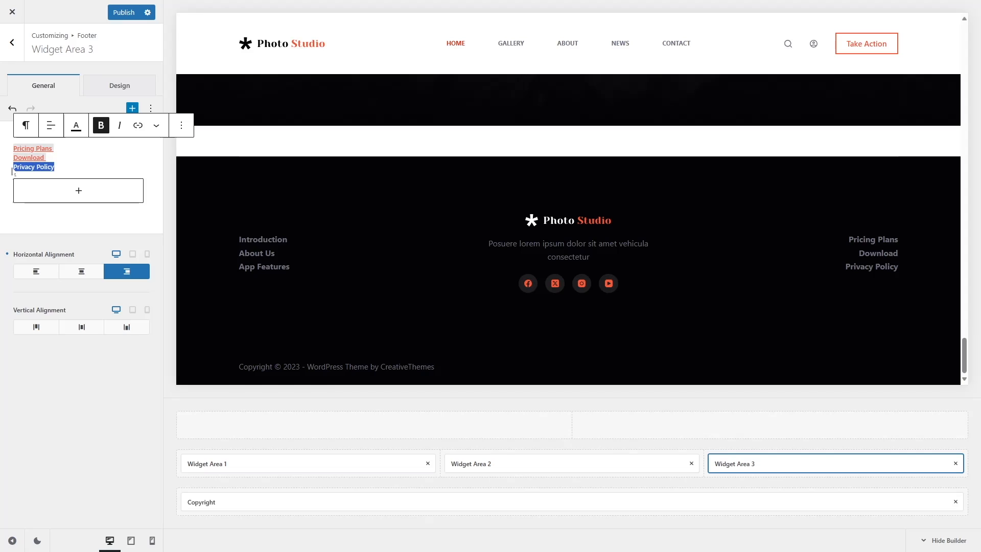
pyautogui.click(139, 127)
pyautogui.write('#')
pyautogui.press('Return')
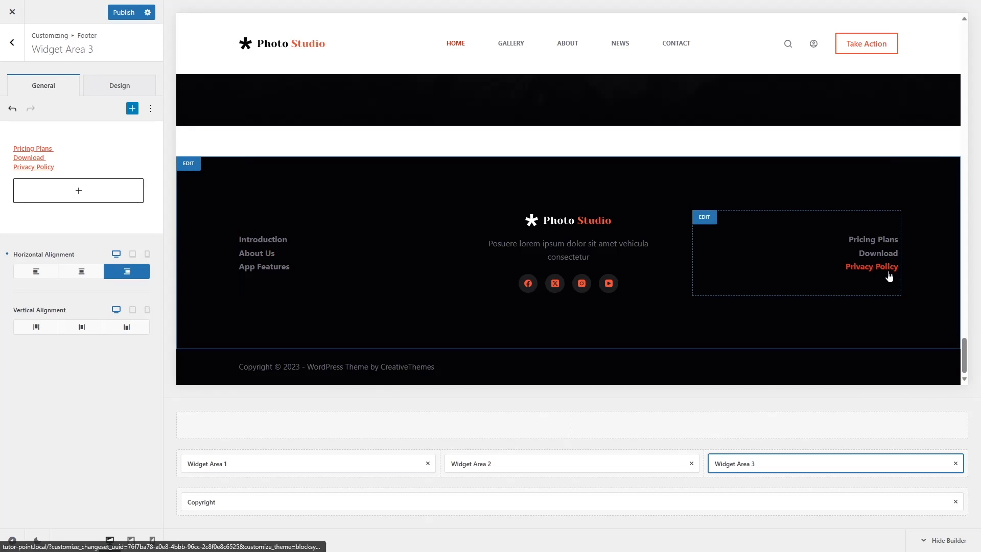
# Centre the bottom row's Copyright element horizontally and change its text to "Copyright © {current_year} - Photo Studio"
pyautogui.click(105, 87)
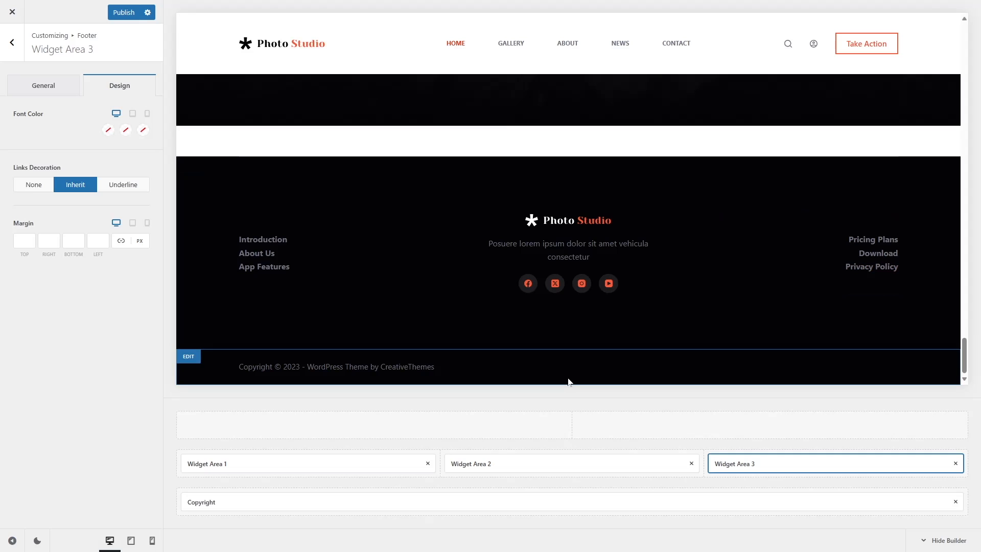
pyautogui.press('Escape')
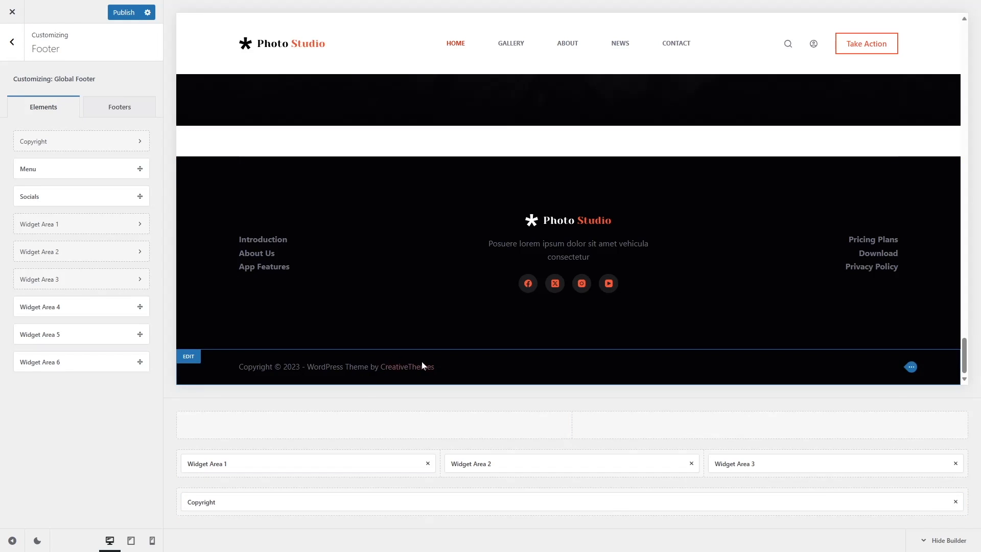
pyautogui.click(274, 504)
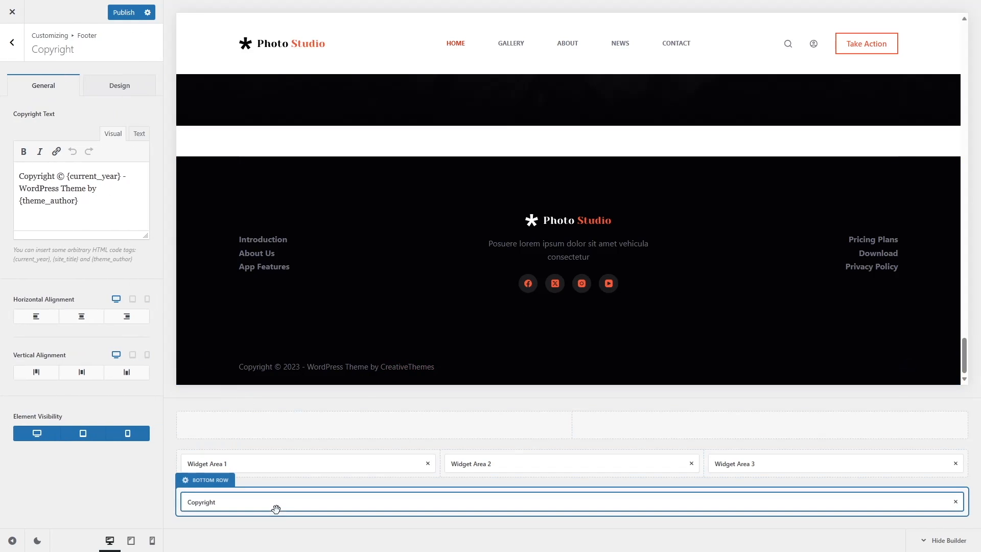
pyautogui.click(93, 320)
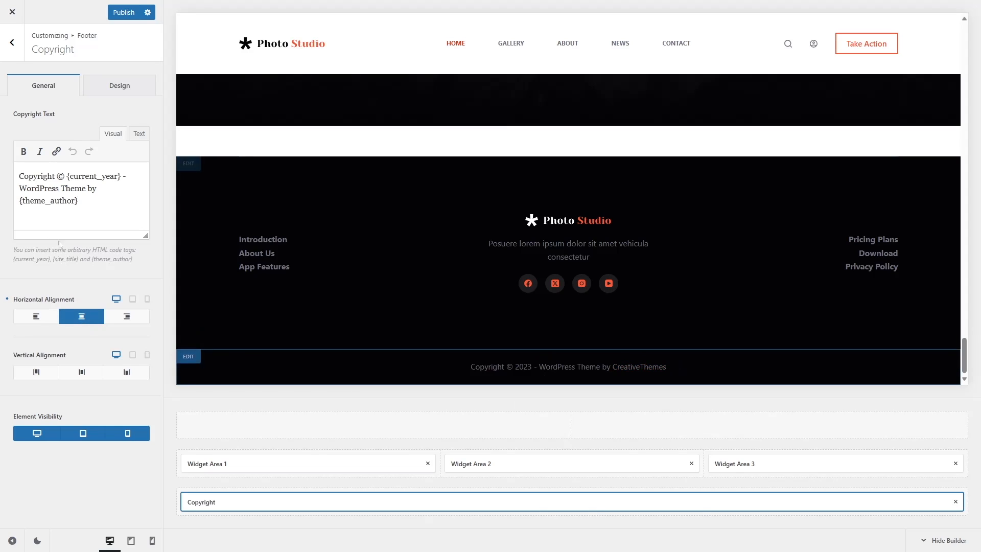
pyautogui.moveTo(78, 200); pyautogui.dragTo(19, 176)
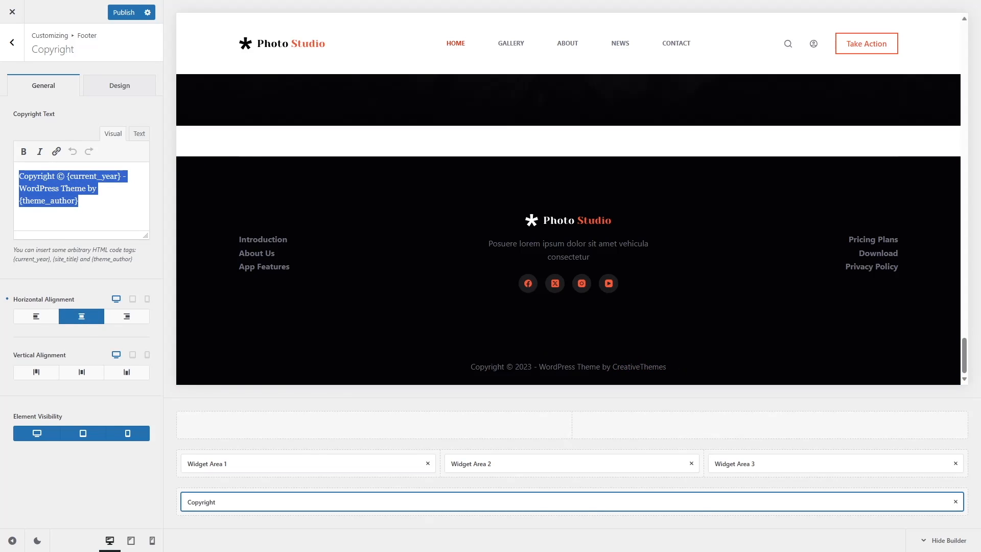
pyautogui.click(78, 200)
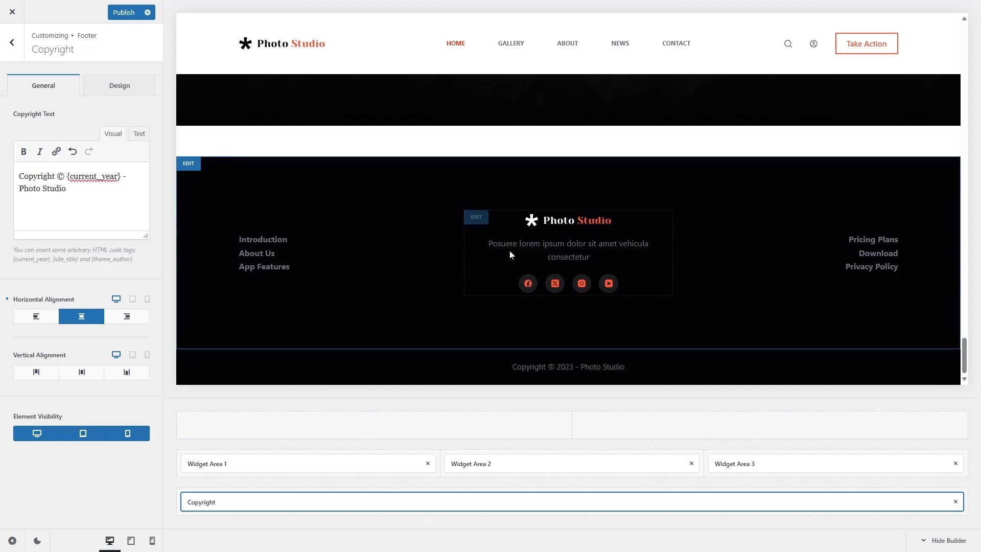
# Publish the footer changes, leave the customizer and visit the live site to inspect the newsletter section and footer
pyautogui.click(121, 14)
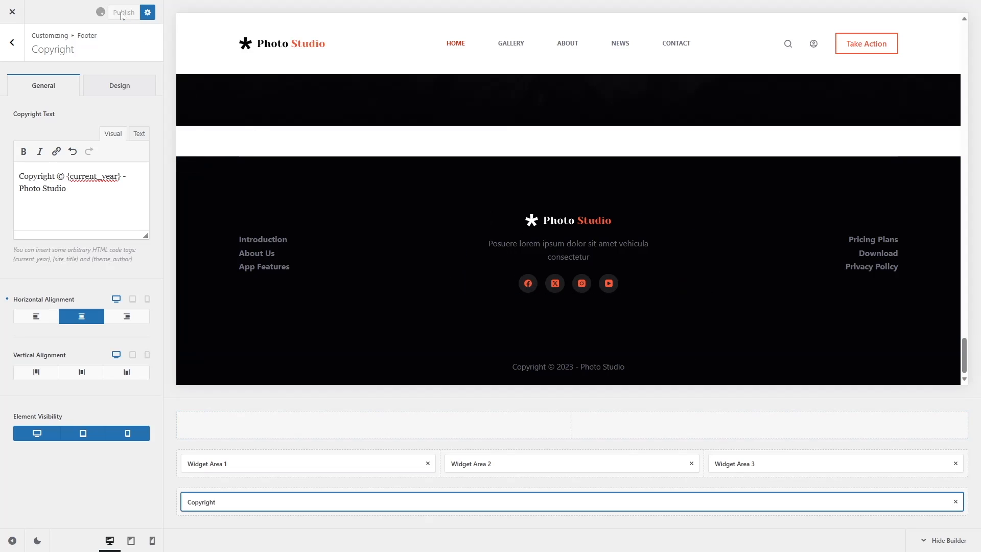
pyautogui.click(12, 11)
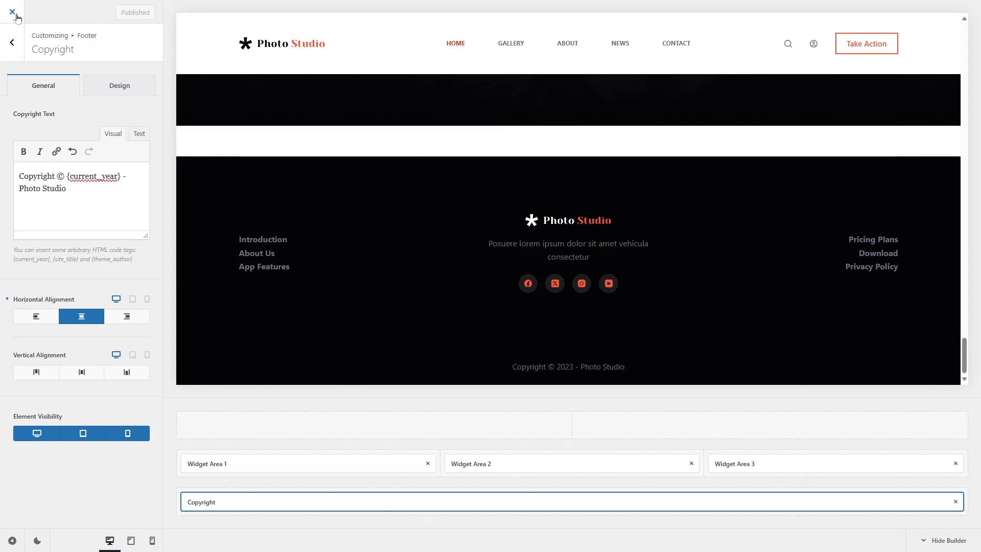
pyautogui.click(70, 28)
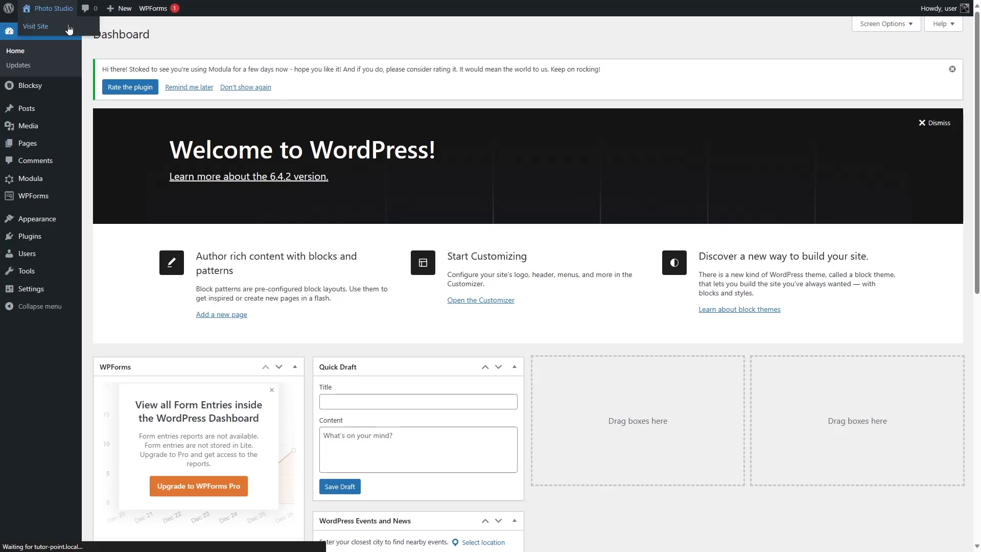
pyautogui.scroll(-10, 363, 274)
pyautogui.scroll(-15, 363, 271)
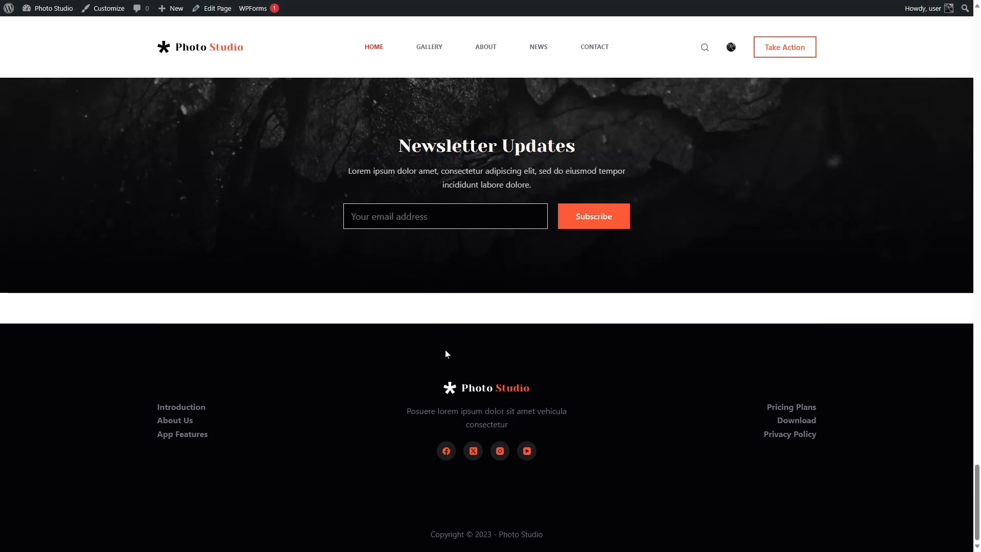
pyautogui.scroll(2, 692, 228)
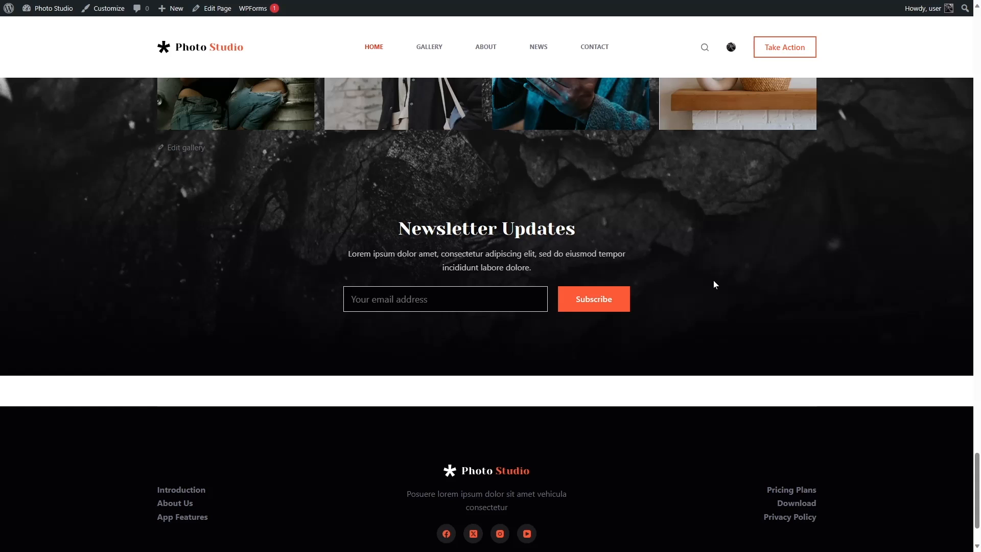
pyautogui.scroll(3, 565, 481)
pyautogui.scroll(-3, 566, 481)
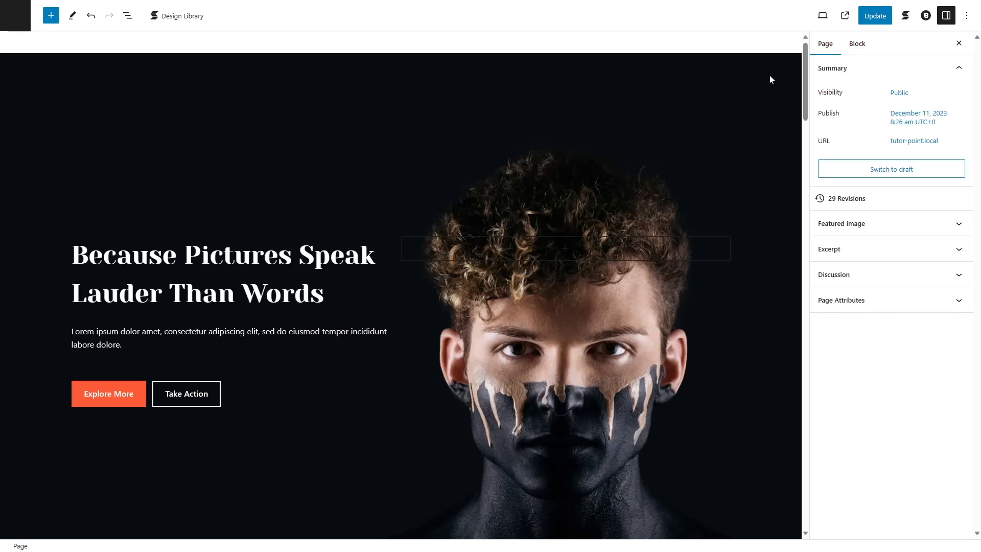
# In the home page editor, set the newsletter Columns block's top position offset to 100 px and update the page
pyautogui.moveTo(806, 79); pyautogui.dragTo(817, 505)
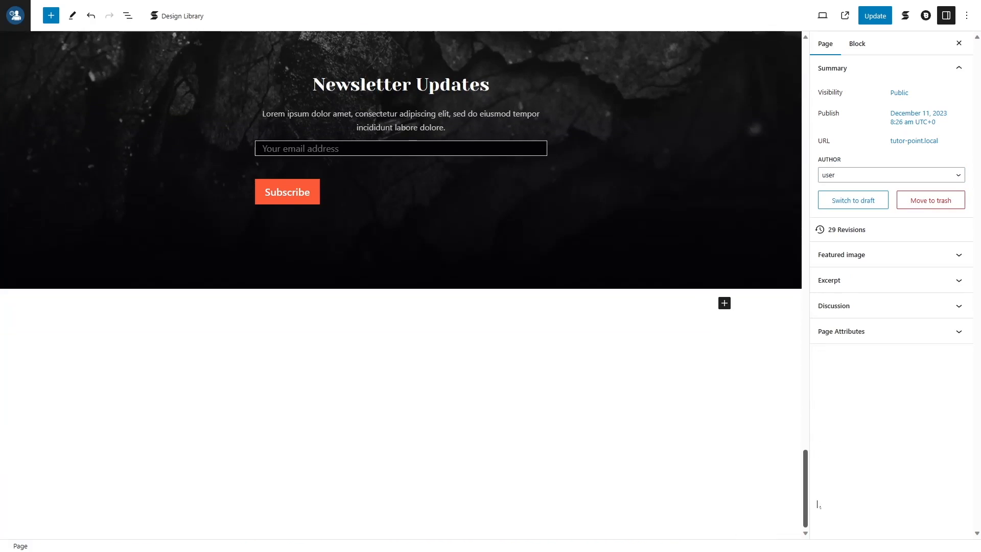
pyautogui.scroll(3, 474, 188)
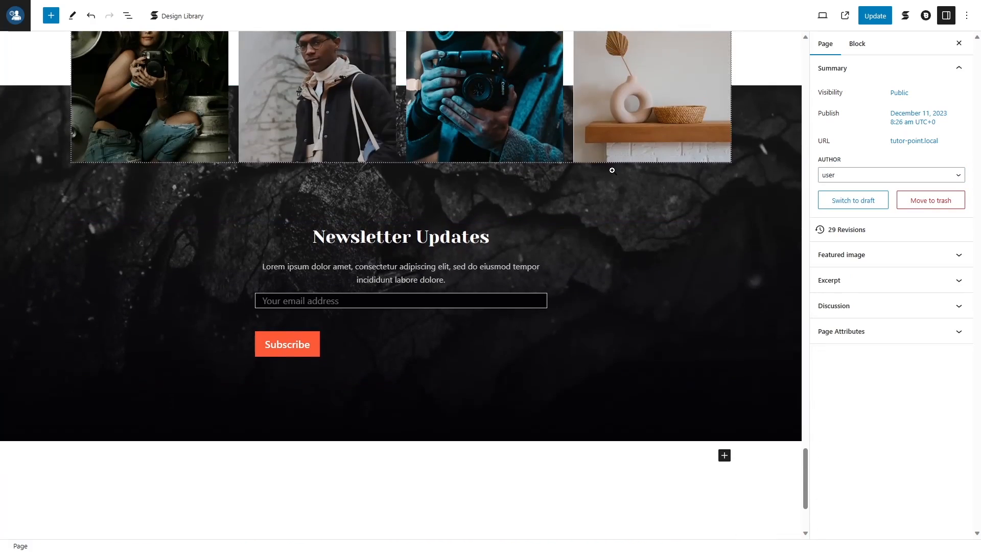
pyautogui.click(761, 128)
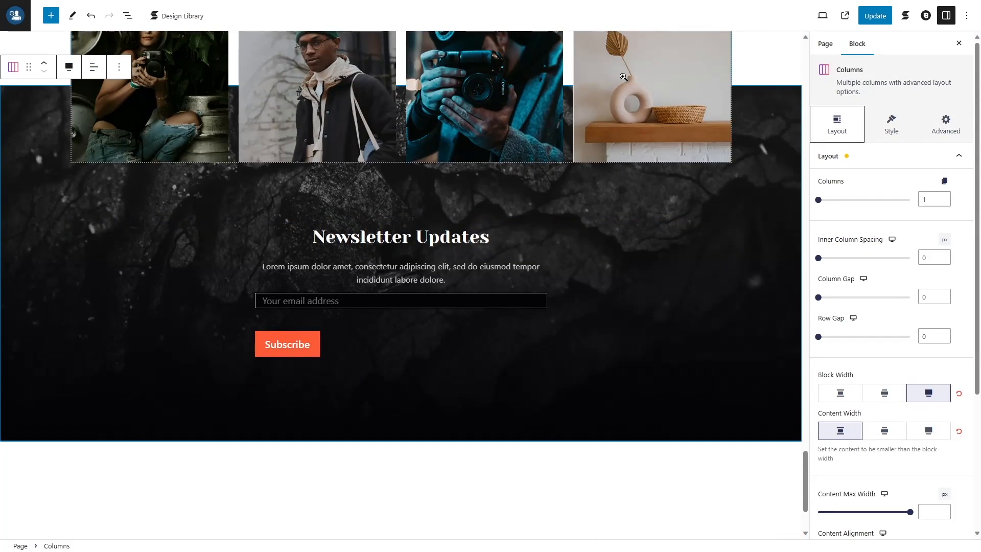
pyautogui.click(938, 134)
pyautogui.click(900, 183)
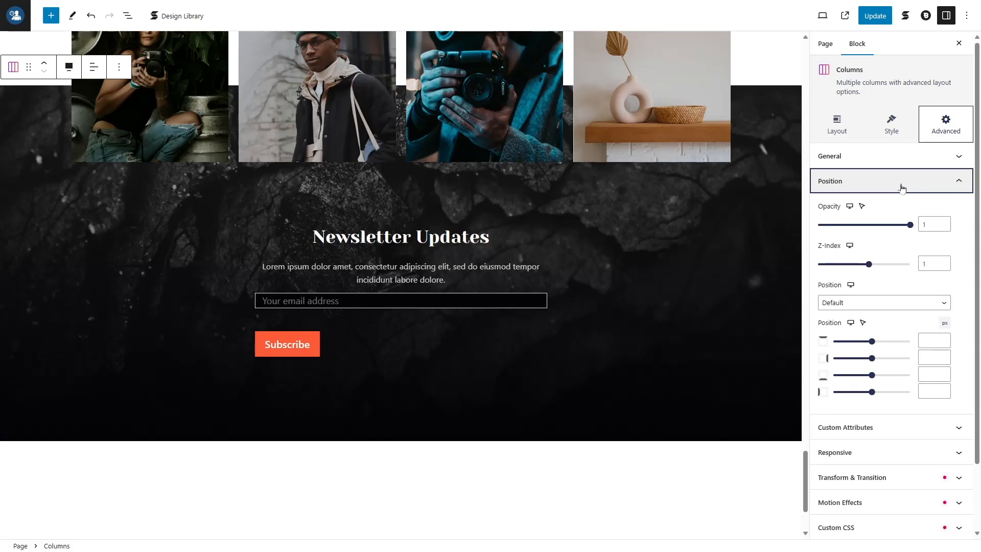
pyautogui.moveTo(872, 341); pyautogui.dragTo(910, 341)
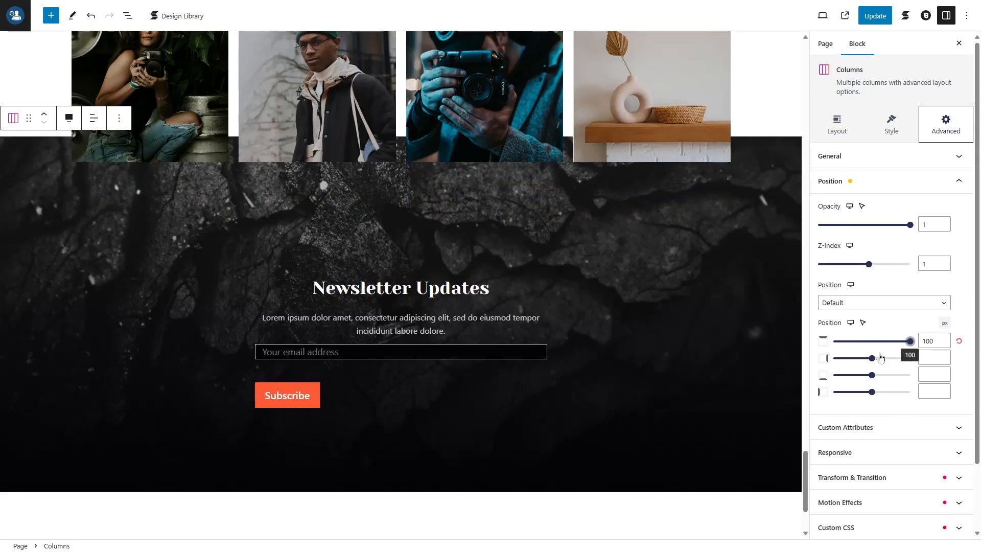
pyautogui.click(875, 16)
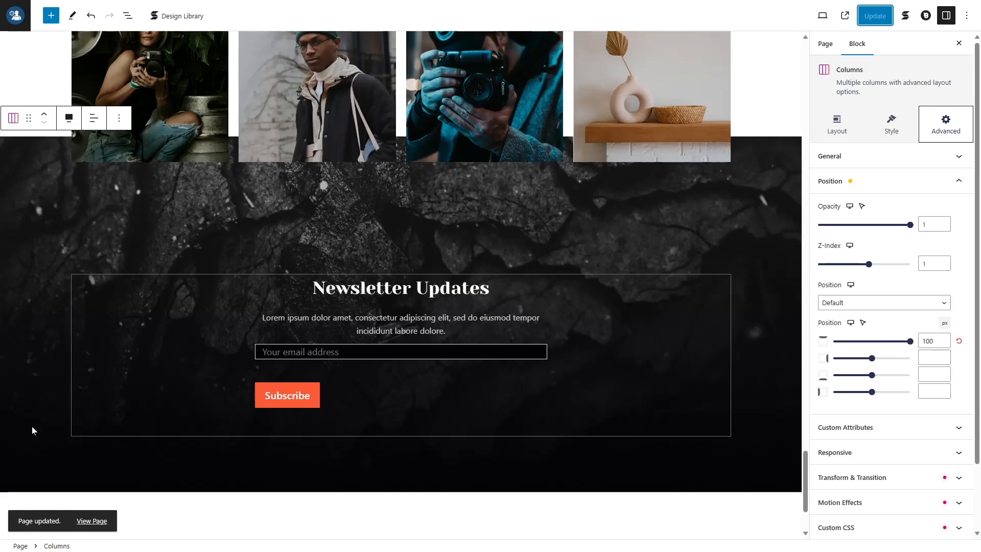
# View the updated home page and examine the newsletter-to-footer transition and the other sections up to the header
pyautogui.click(92, 521)
pyautogui.scroll(-20, 187, 431)
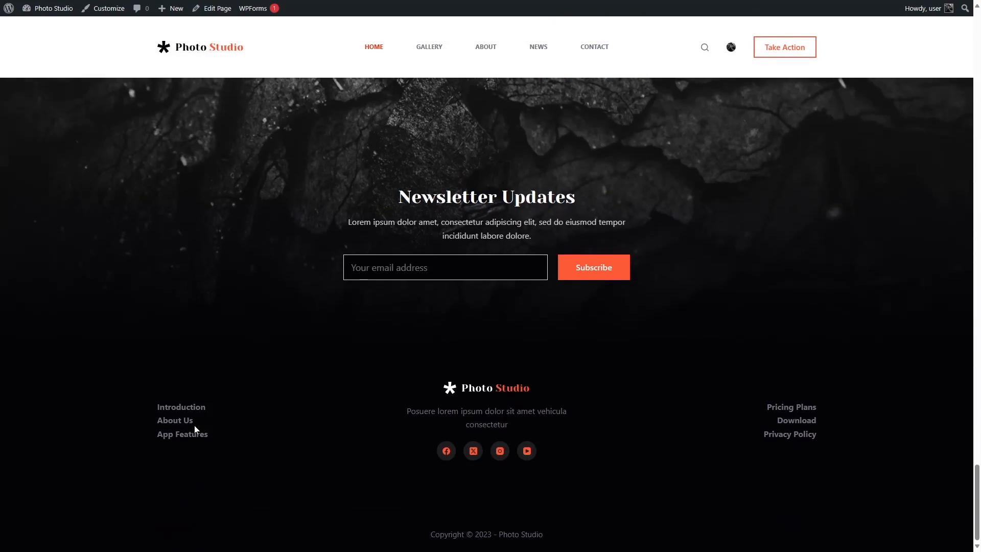
pyautogui.scroll(5, 383, 292)
pyautogui.scroll(-3, 374, 328)
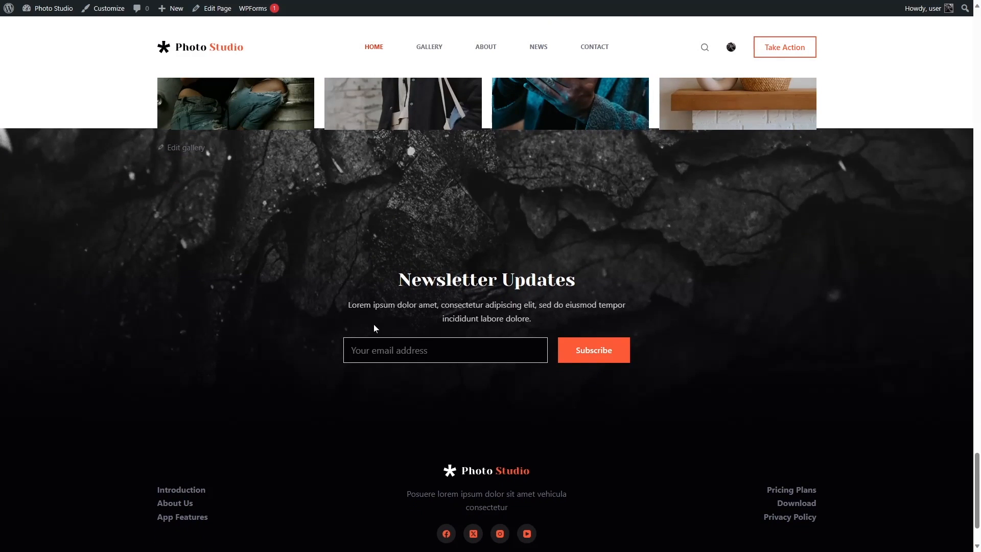
pyautogui.scroll(-2, 700, 373)
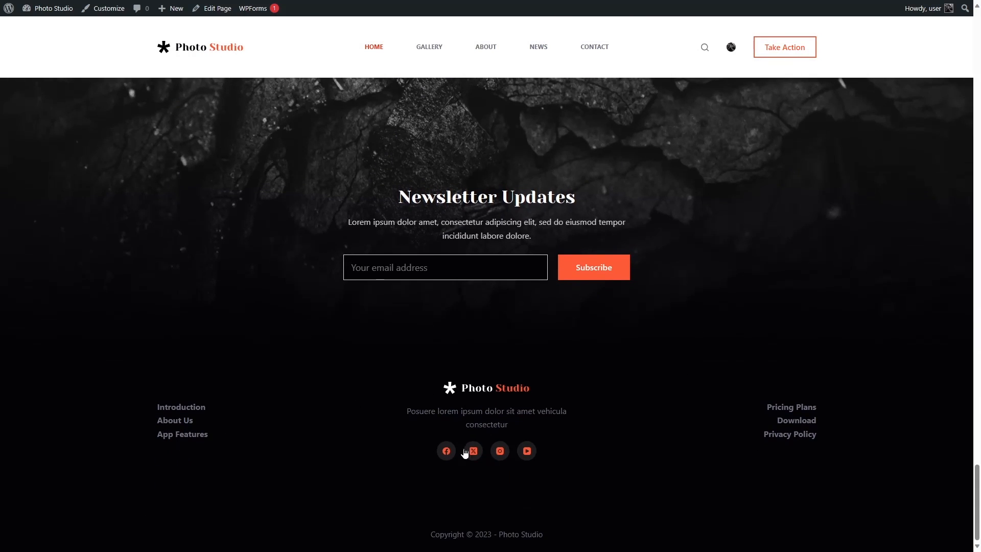
pyautogui.scroll(15, 469, 453)
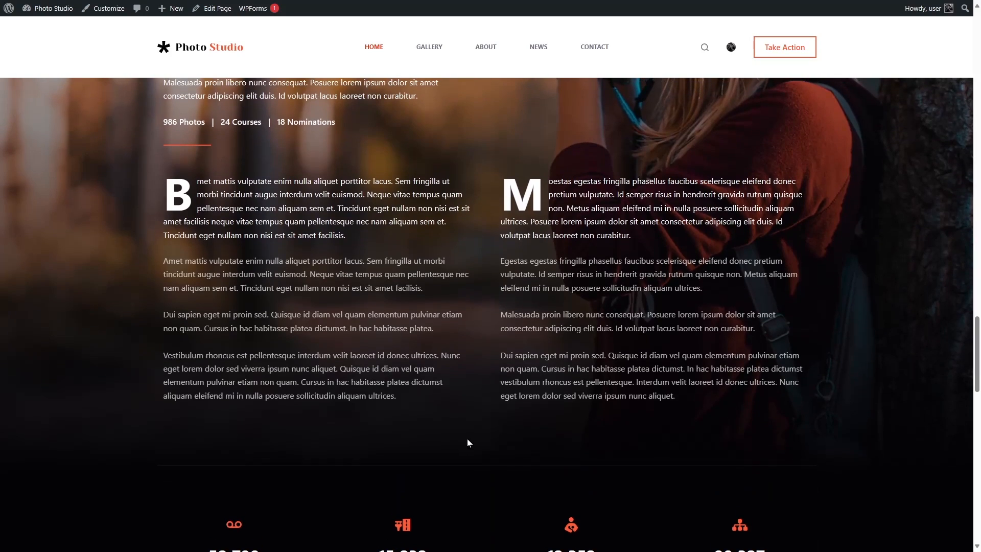
pyautogui.scroll(-10, 468, 446)
pyautogui.scroll(12, 469, 448)
pyautogui.scroll(-8, 513, 319)
pyautogui.scroll(8, 512, 319)
pyautogui.scroll(-1, 501, 329)
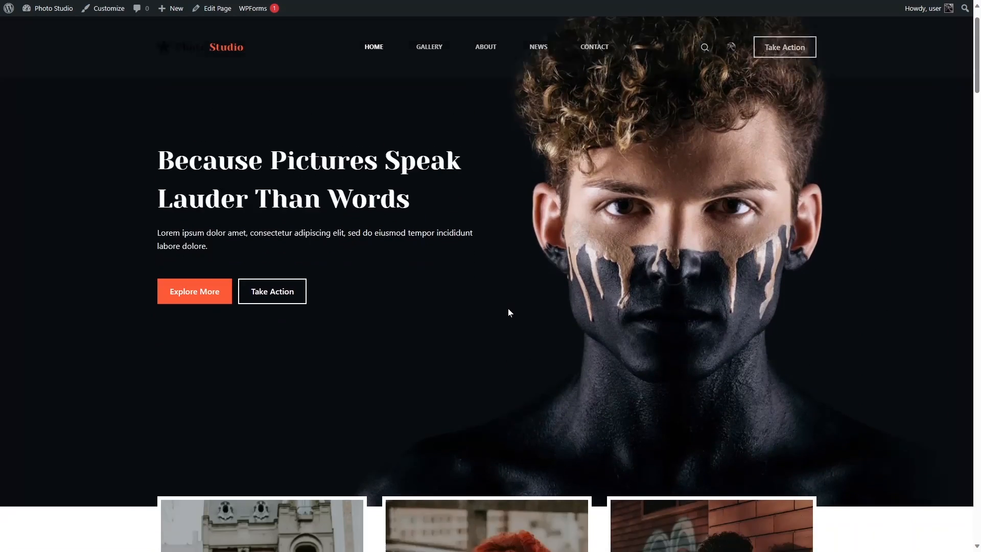
pyautogui.scroll(-5, 508, 309)
pyautogui.scroll(6, 519, 408)
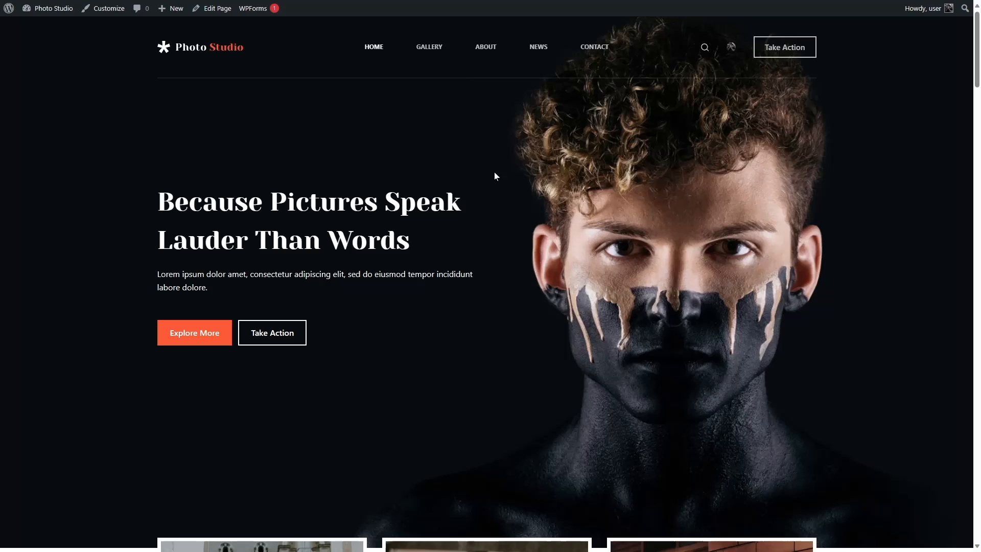
# Open the site's About page, and from there go to the WordPress dashboard
pyautogui.click(481, 55)
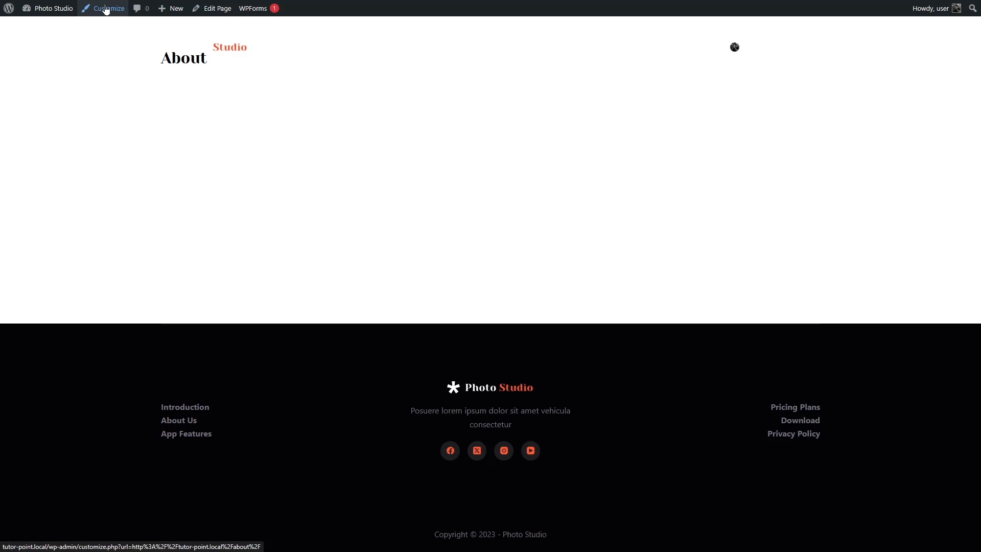
pyautogui.moveTo(48, 8)
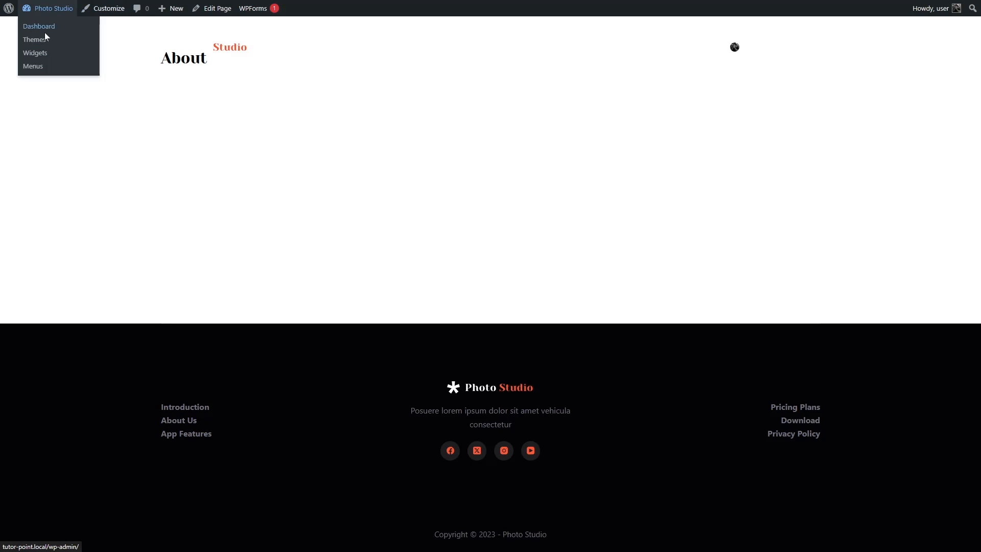
pyautogui.click(49, 27)
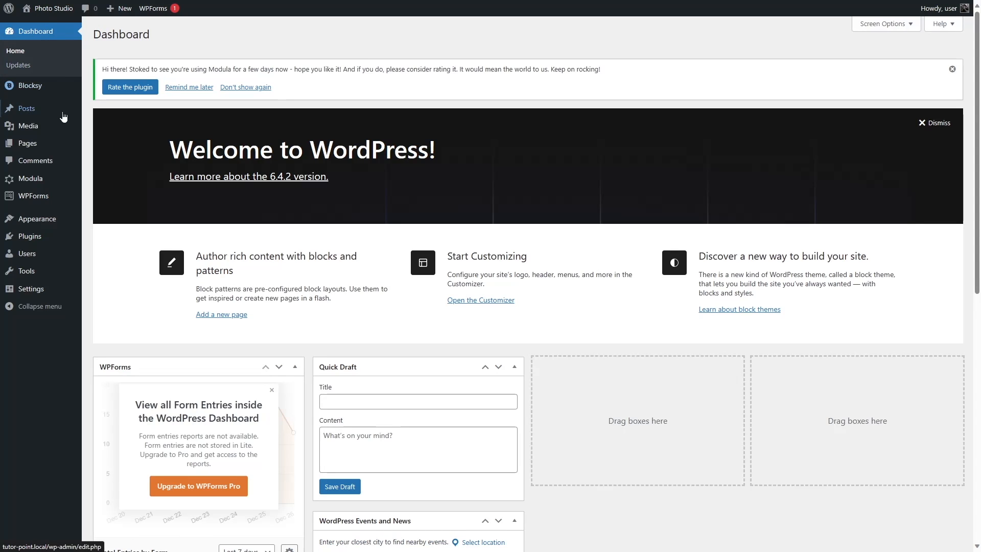
# Open the existing About page from the site's Pages list for editing
pyautogui.click(29, 143)
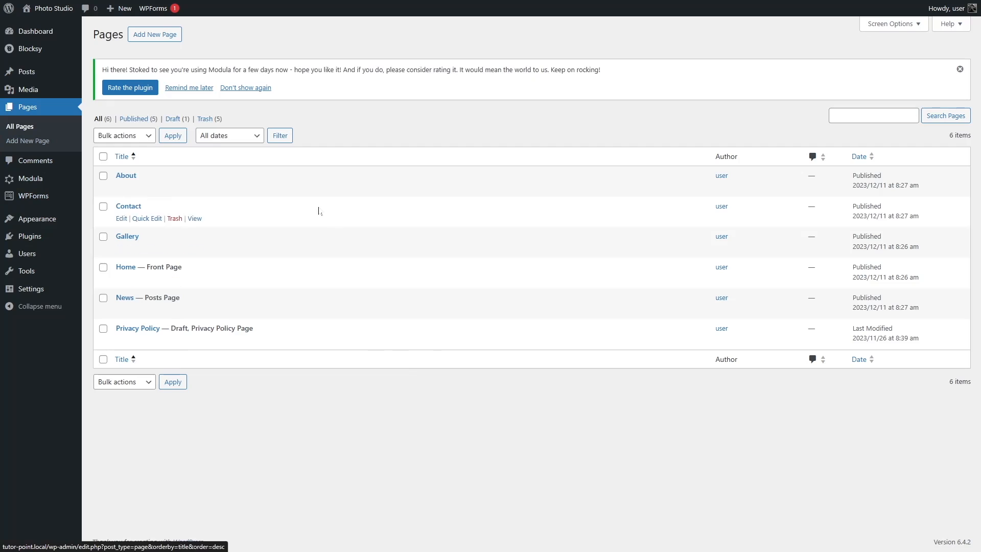
pyautogui.click(150, 41)
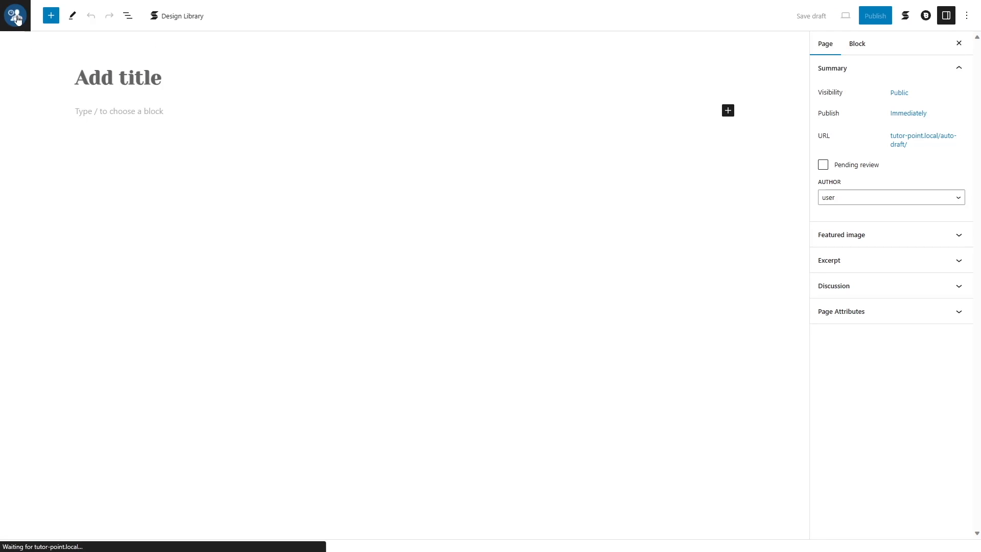
pyautogui.click(15, 17)
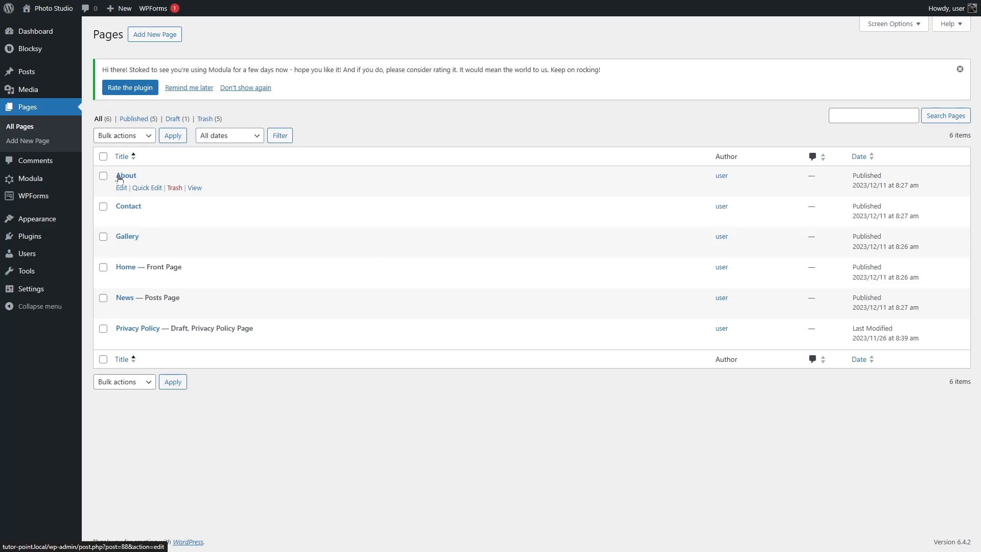
pyautogui.click(122, 189)
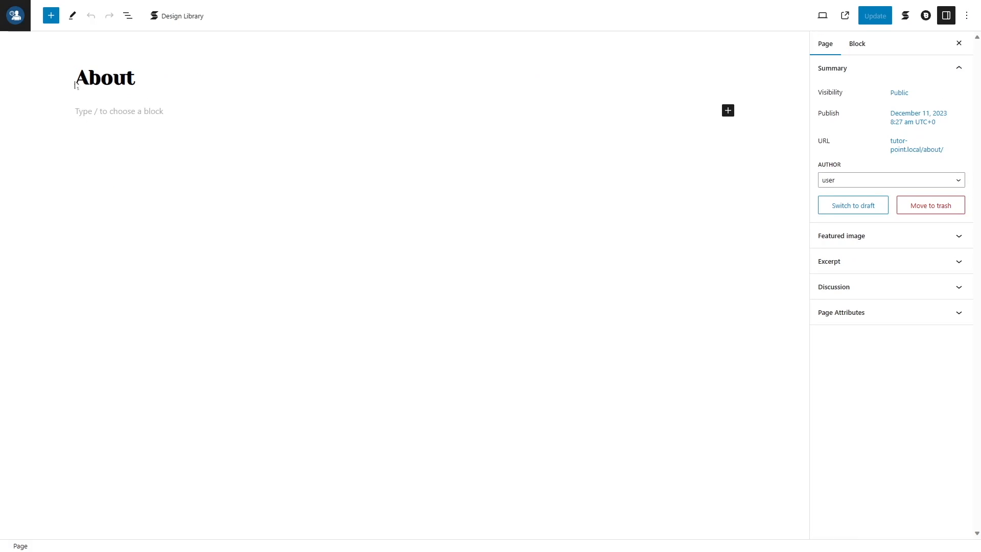
# Insert a Columns block in the empty About page and set it to two columns
pyautogui.click(134, 106)
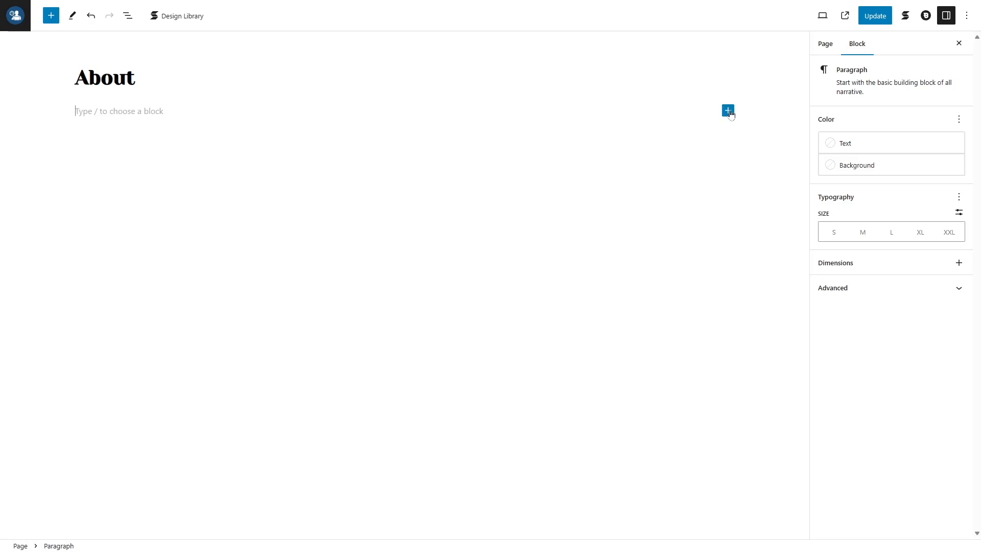
pyautogui.click(730, 113)
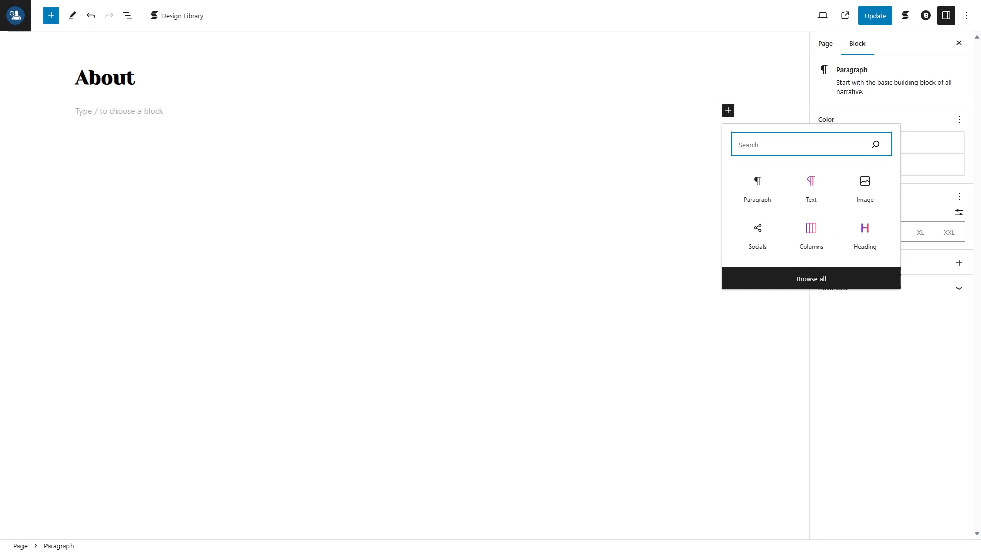
pyautogui.click(812, 232)
pyautogui.click(102, 182)
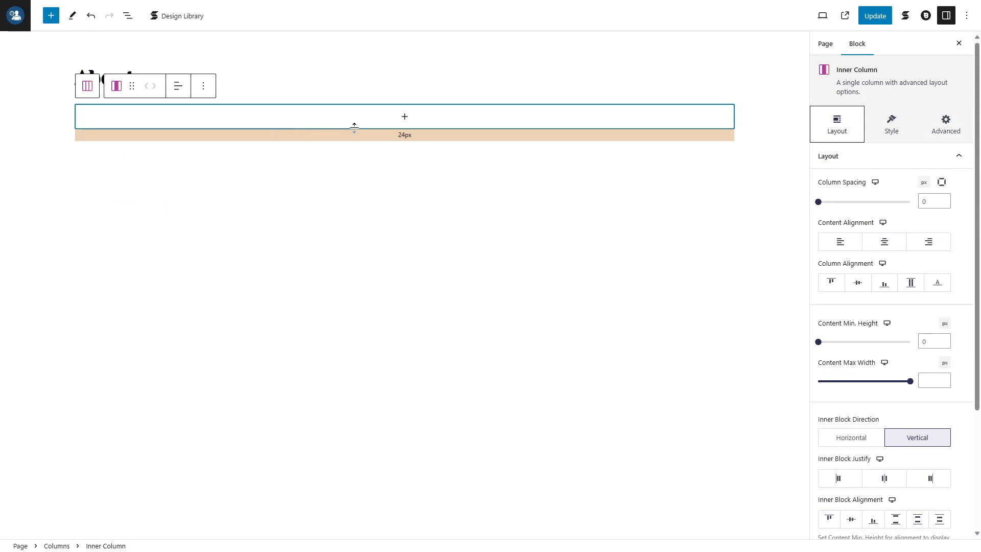
pyautogui.click(128, 16)
pyautogui.click(77, 74)
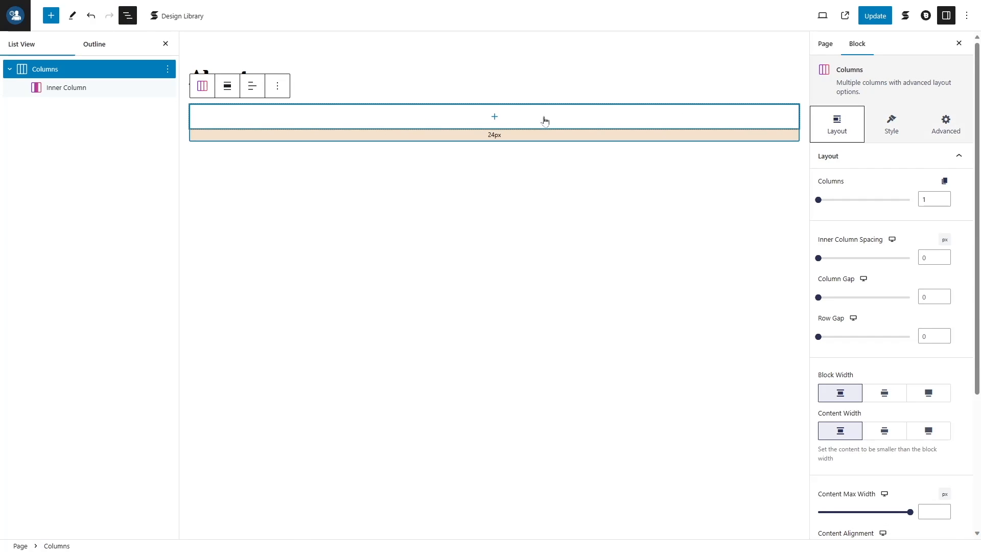
pyautogui.moveTo(827, 205); pyautogui.dragTo(836, 199)
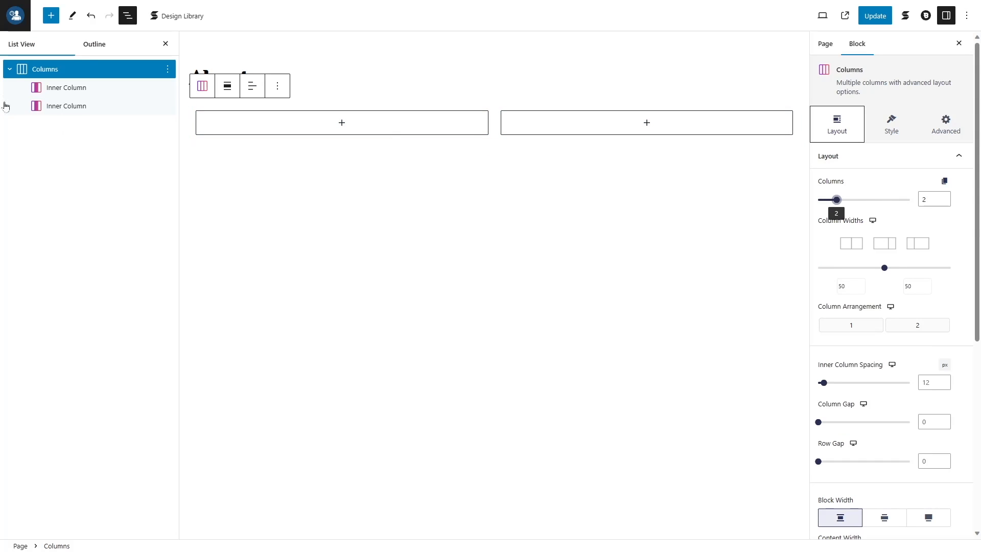
# Set the Columns block's background image to the media library's black-and-white photo of a woman's face in profile
pyautogui.click(892, 125)
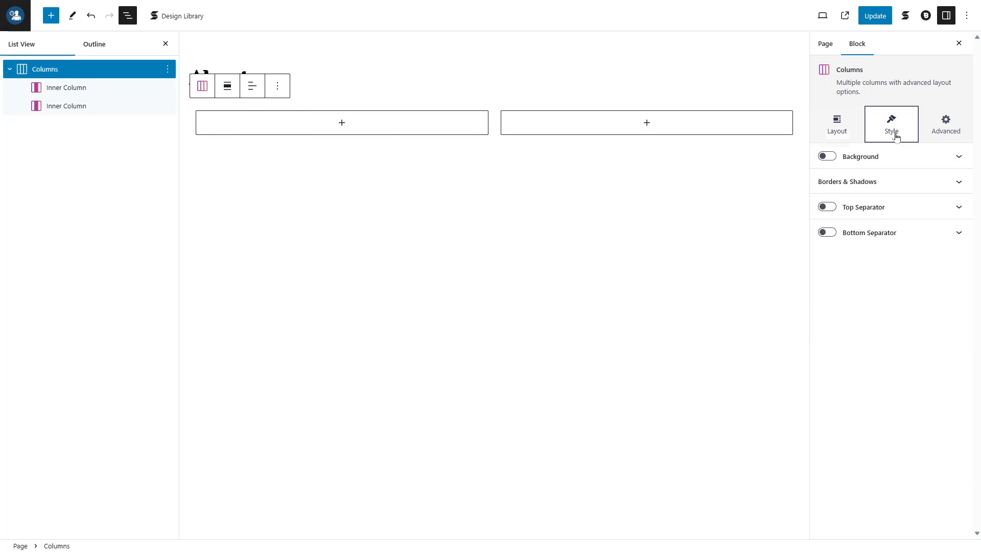
pyautogui.click(876, 156)
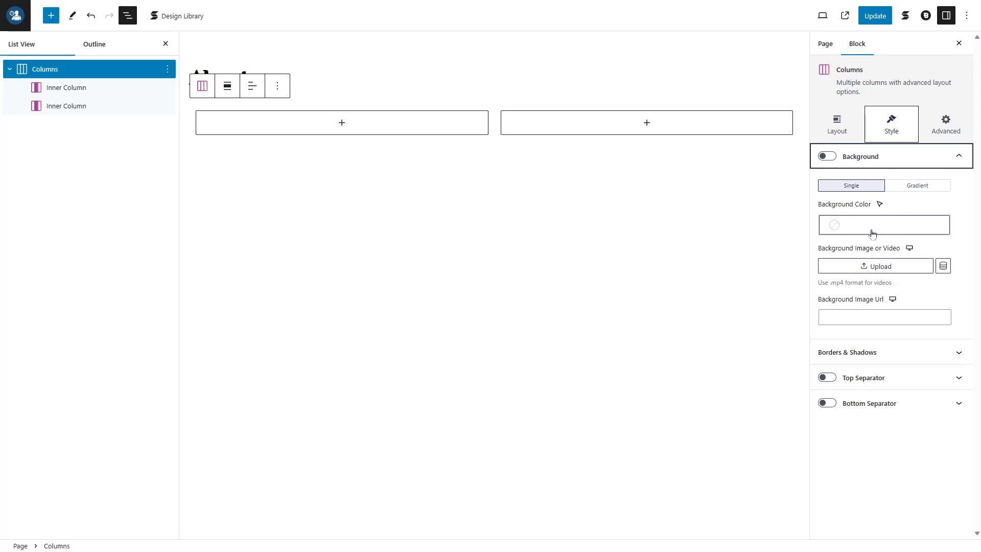
pyautogui.click(876, 267)
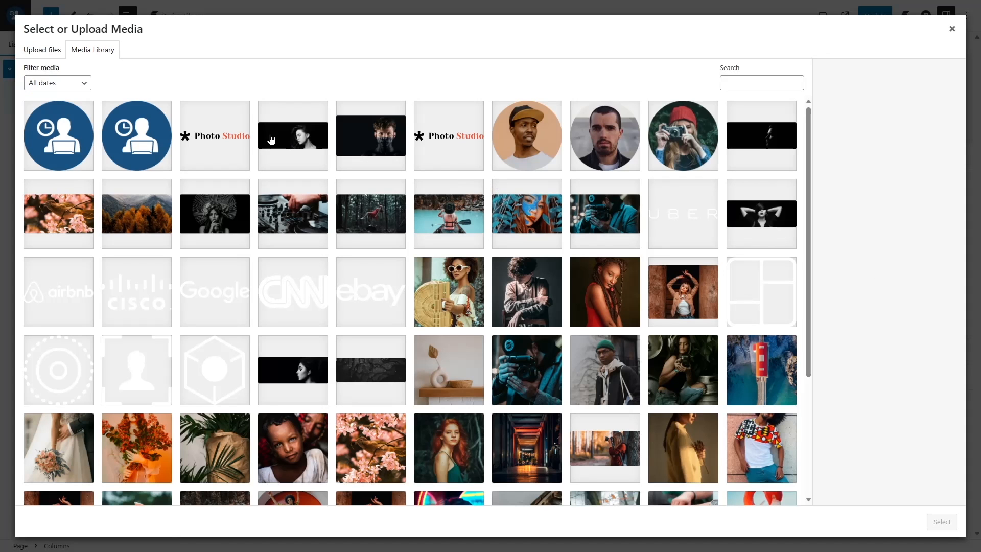
pyautogui.scroll(-4, 271, 140)
pyautogui.click(295, 194)
pyautogui.click(942, 522)
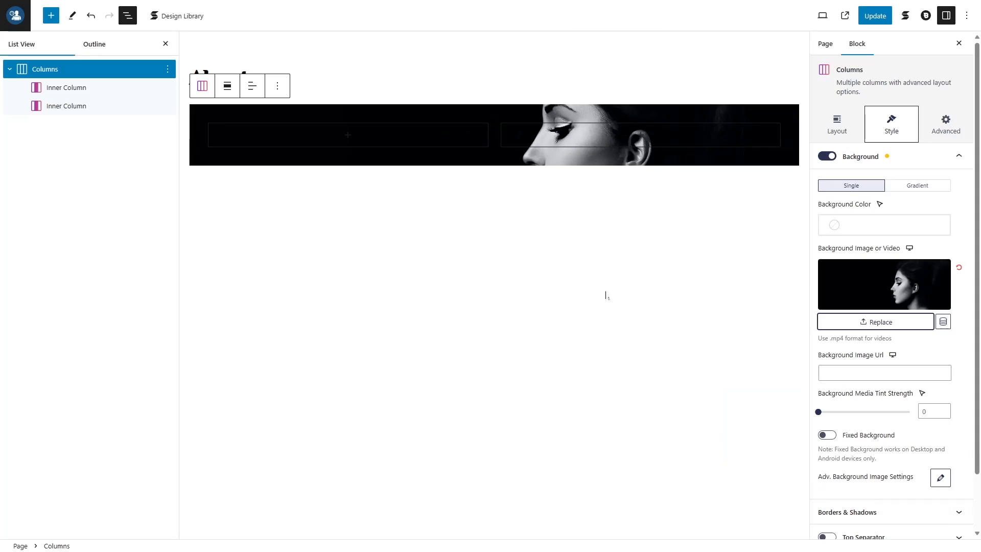
# Set the Columns block's top padding to 270 px and bottom padding to 100 px
pyautogui.click(843, 128)
pyautogui.click(854, 158)
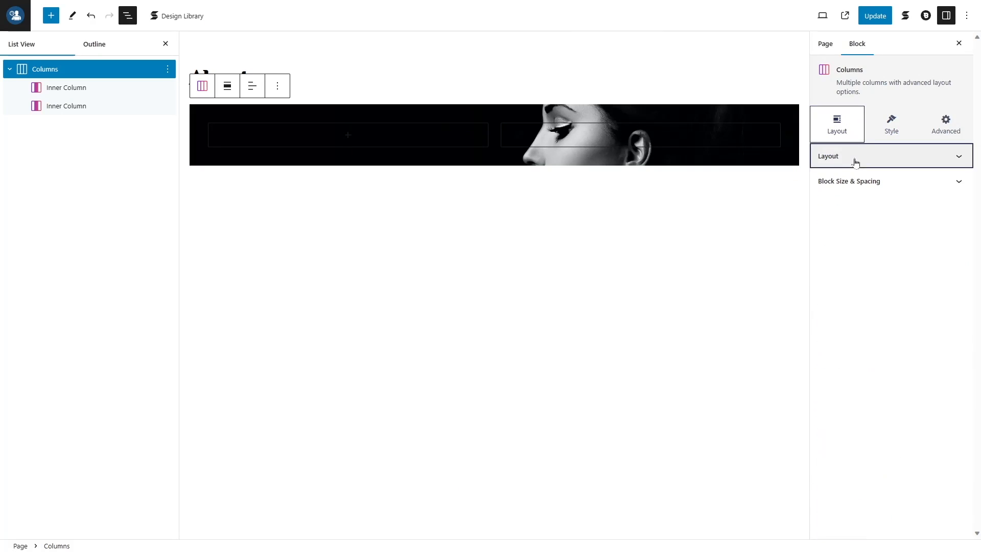
pyautogui.click(879, 182)
pyautogui.click(942, 326)
pyautogui.click(934, 346)
pyautogui.write('7')
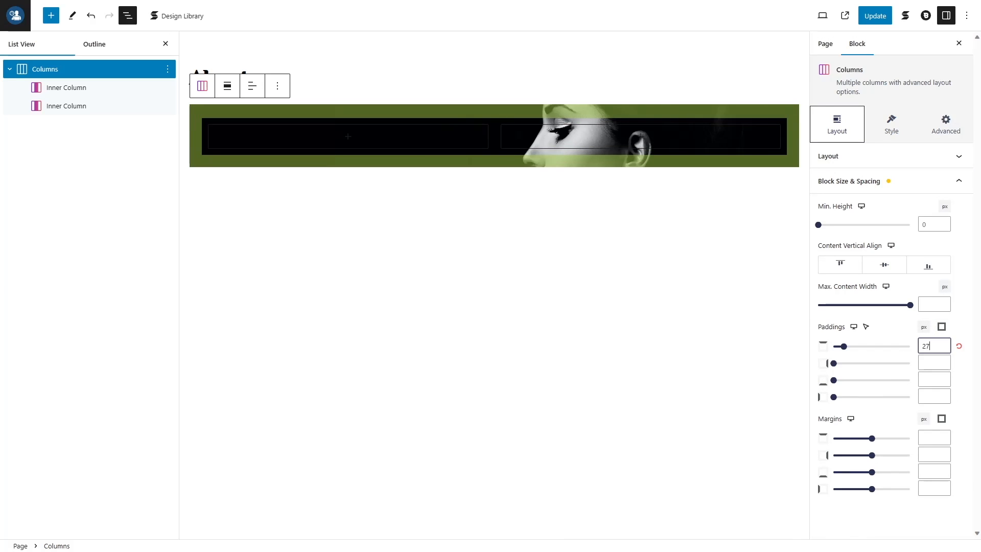
pyautogui.write('0100')
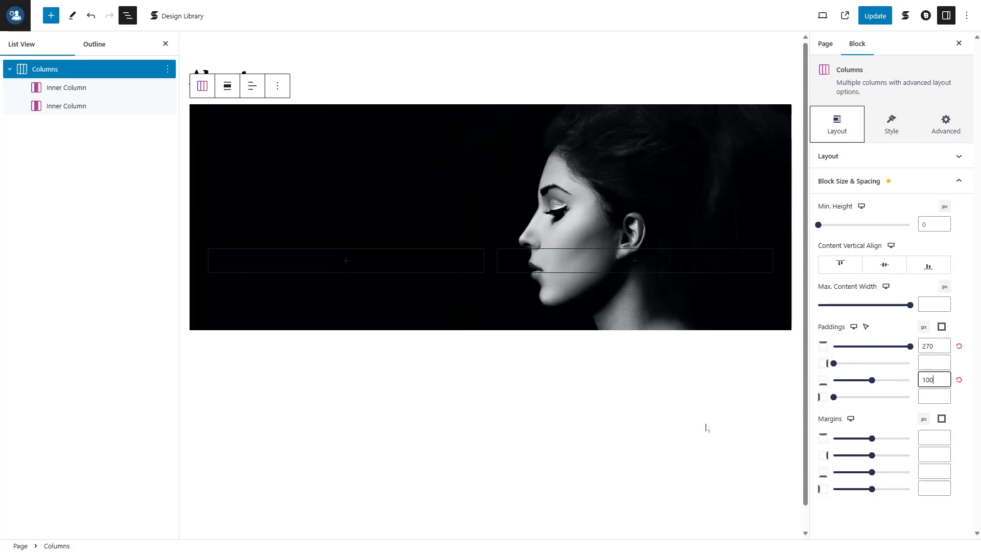
pyautogui.click(706, 428)
pyautogui.click(634, 142)
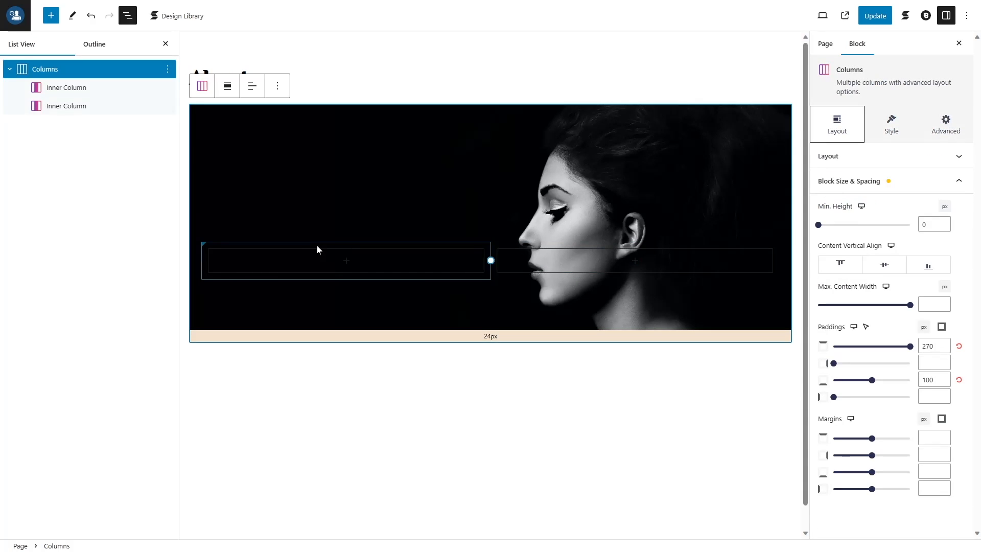
# Add the heading "About Us" in the first inner column and set its text color to white Palette Color 8
pyautogui.click(342, 259)
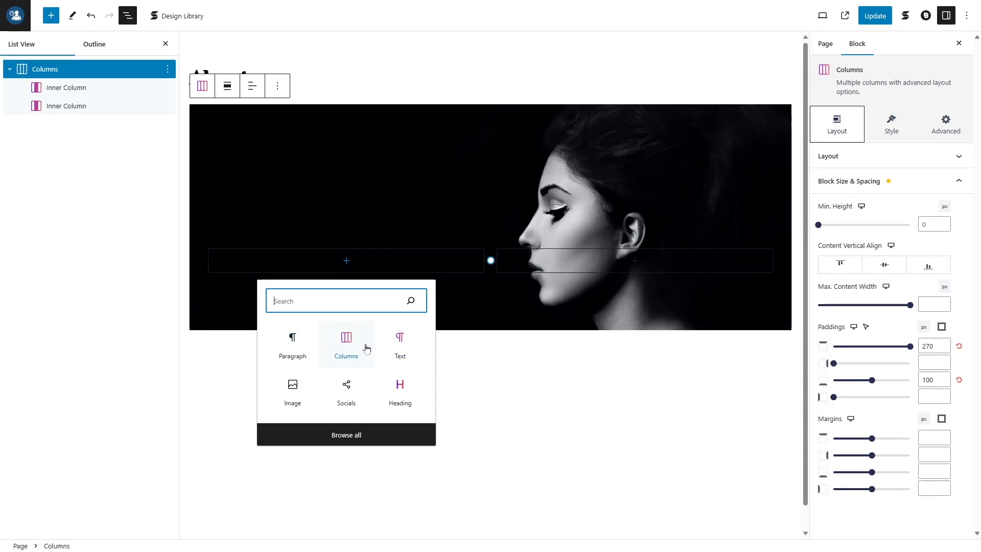
pyautogui.click(407, 394)
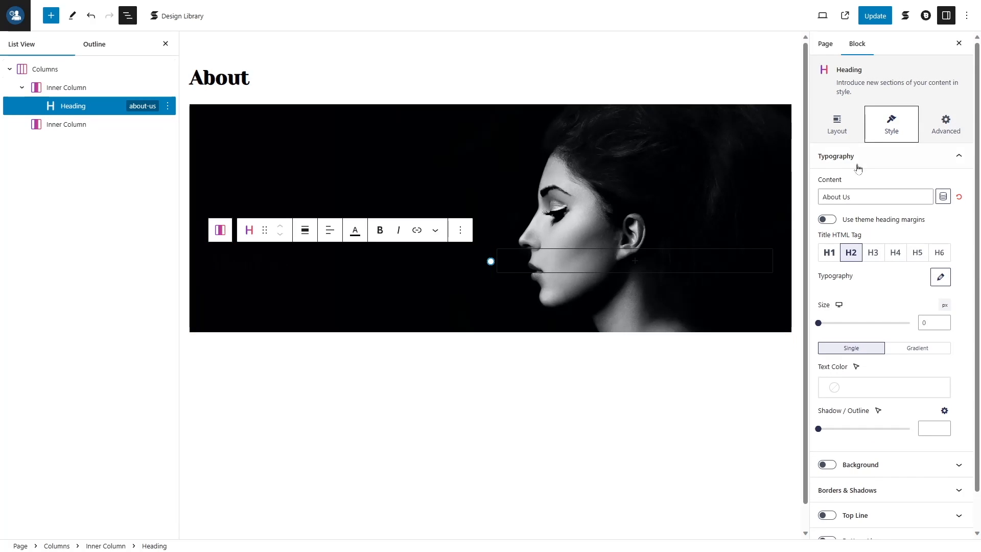
pyautogui.scroll(-1, 935, 275)
pyautogui.click(852, 353)
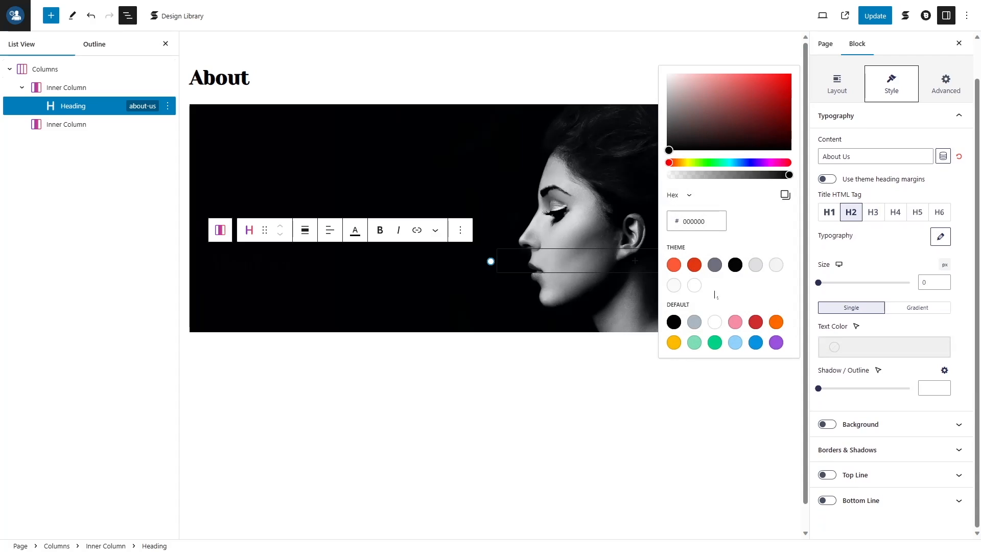
pyautogui.click(694, 285)
# Change the heading to "Meet Our Outstanding Team" on two lines and add a lorem ipsum text block beneath it
pyautogui.click(291, 261)
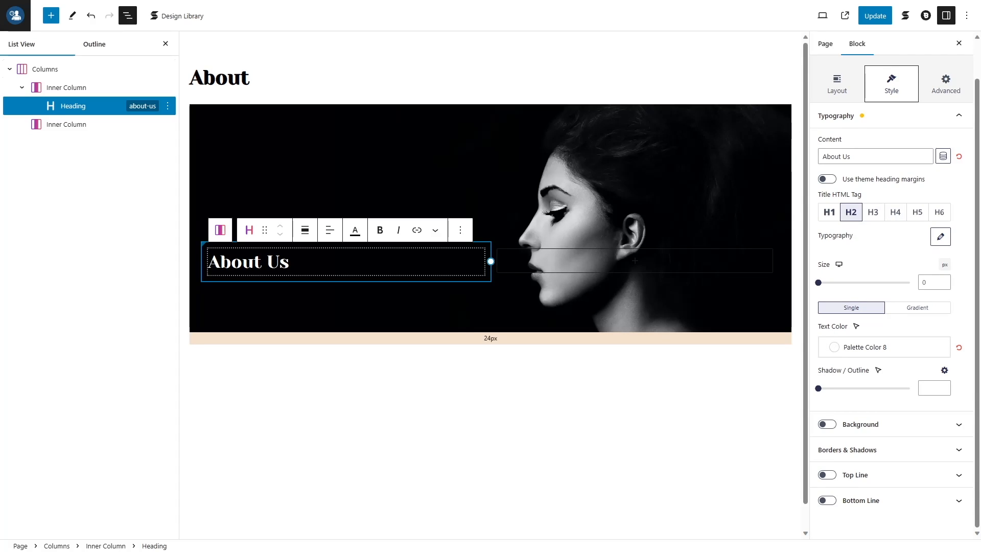
pyautogui.press('Return')
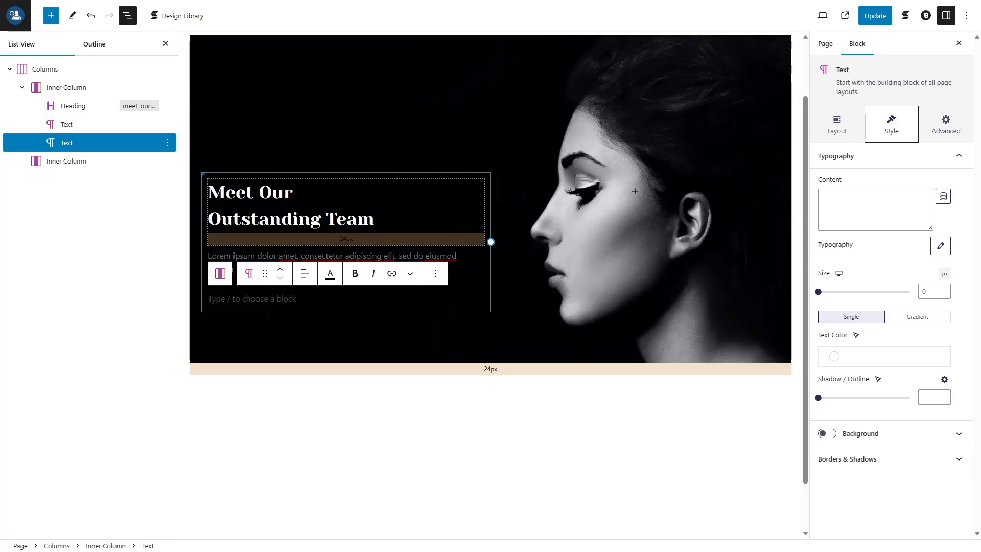
pyautogui.click(292, 193)
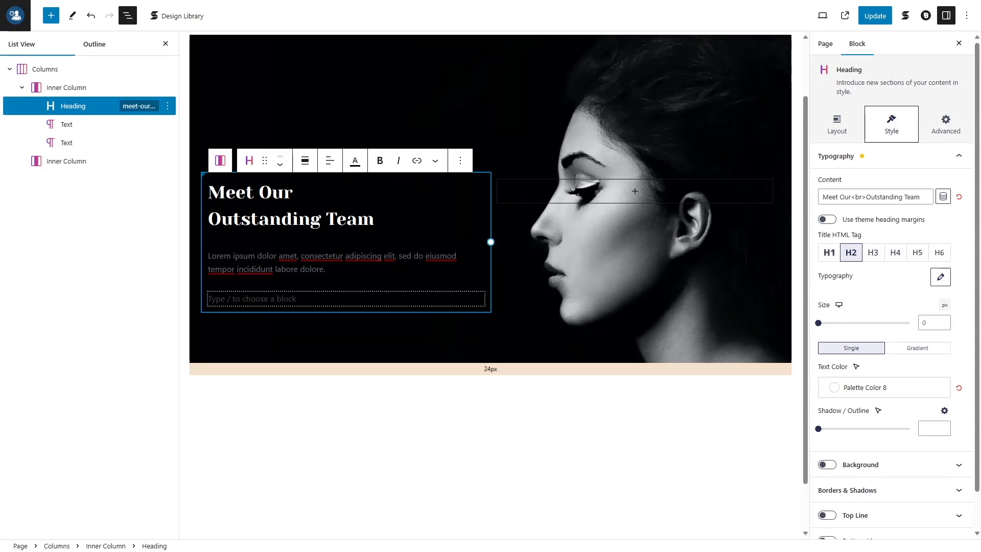
# Add a Shortcode block below the lorem ipsum text containing [blocksy_breadcrumbs]
pyautogui.click(233, 299)
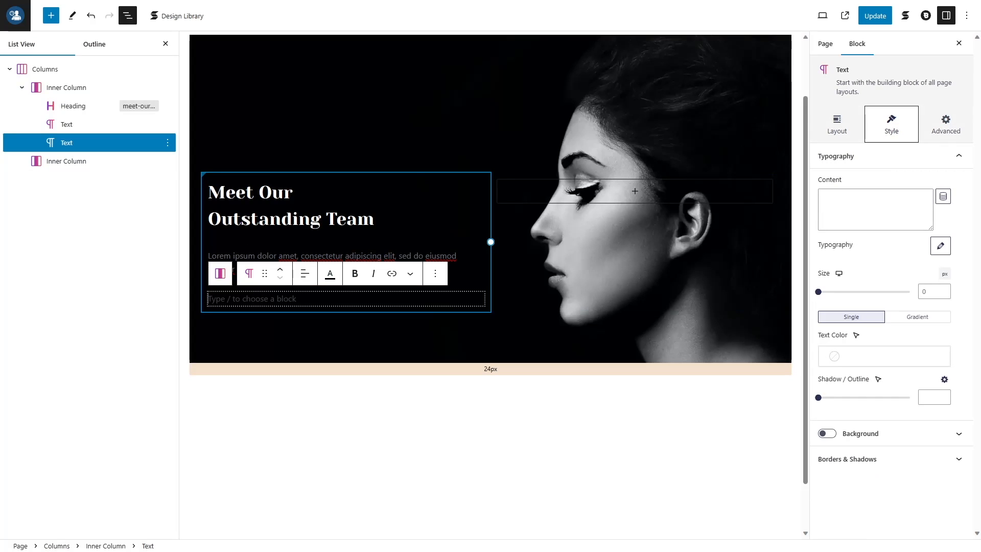
pyautogui.write('/')
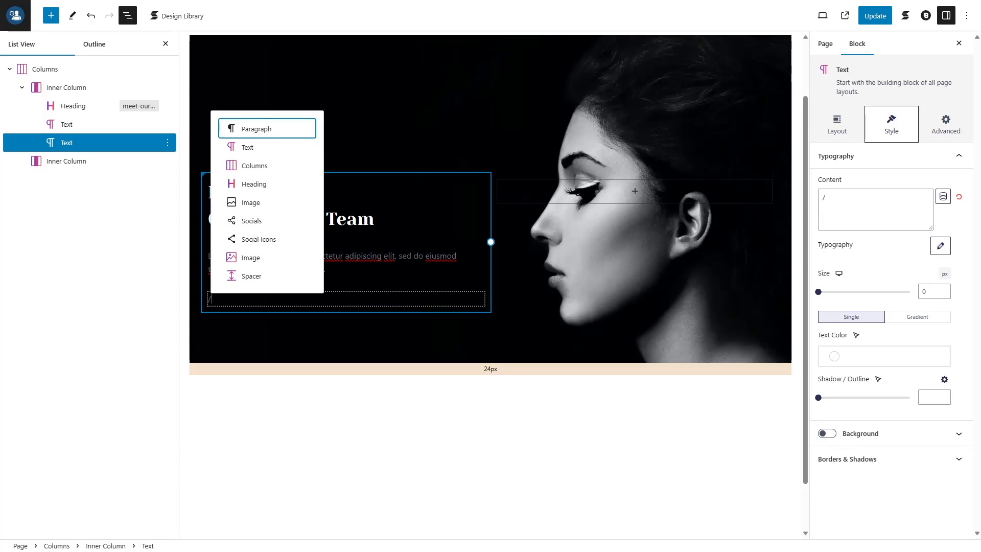
pyautogui.write('sh')
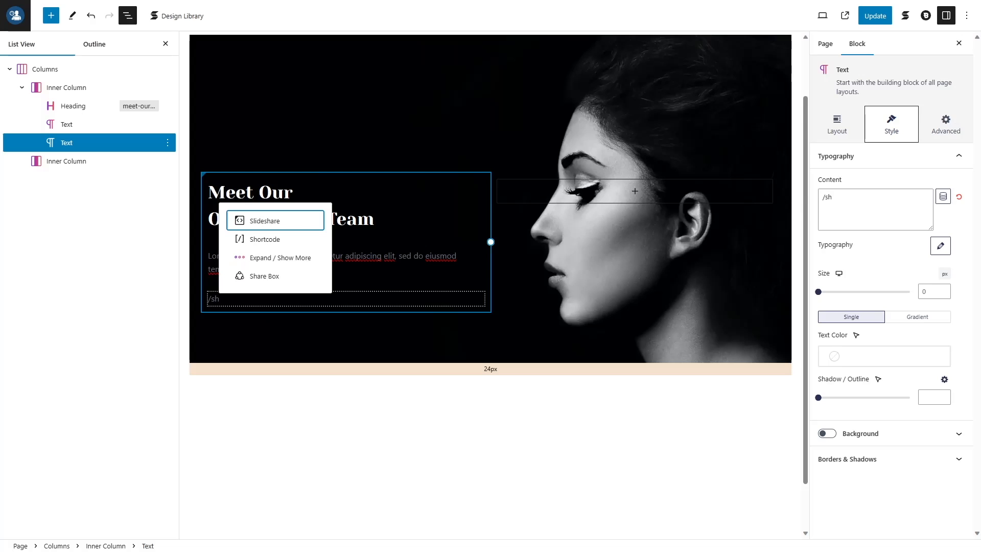
pyautogui.click(266, 240)
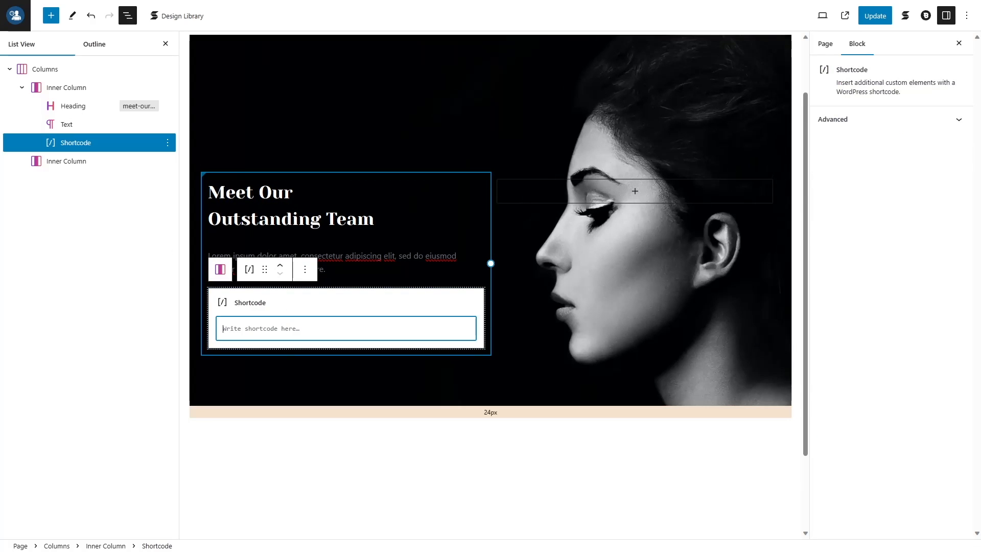
pyautogui.write('[blocksy_breadcrumbs]')
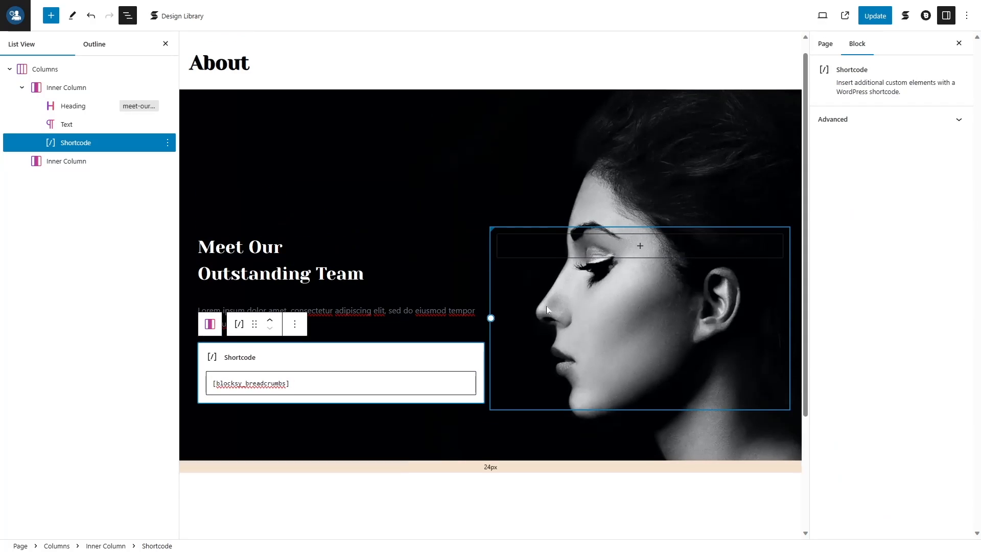
# Update the About page and view it on the live site
pyautogui.click(872, 18)
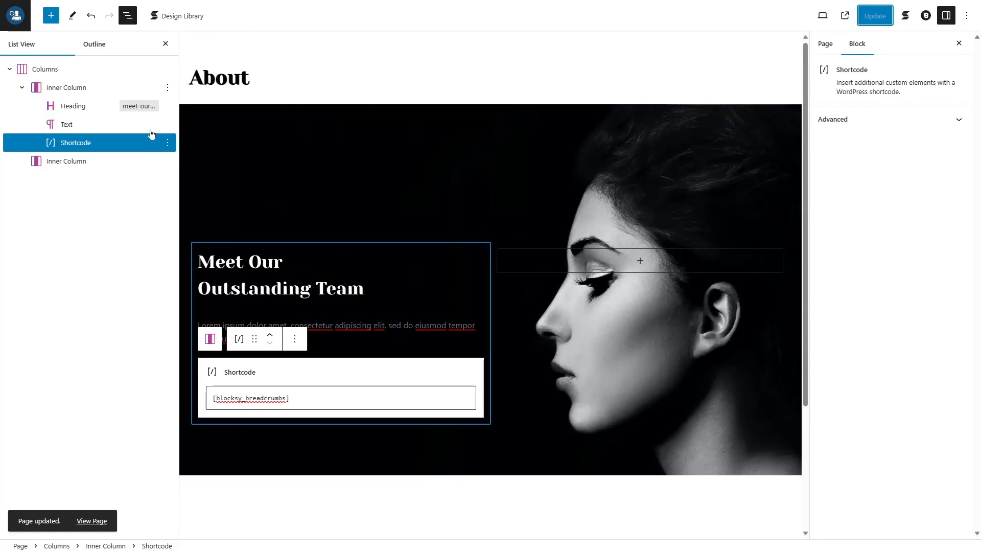
pyautogui.click(100, 522)
pyautogui.scroll(-2, 358, 316)
pyautogui.scroll(2, 367, 352)
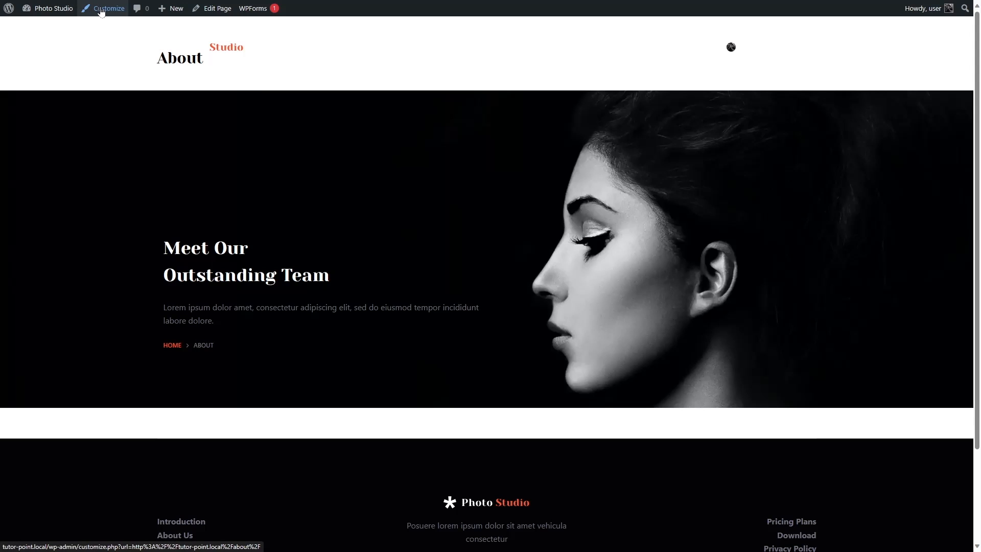
# Visit the site again by way of the dashboard and examine the About page from its header and banner to the footer
pyautogui.moveTo(54, 9)
pyautogui.click(54, 26)
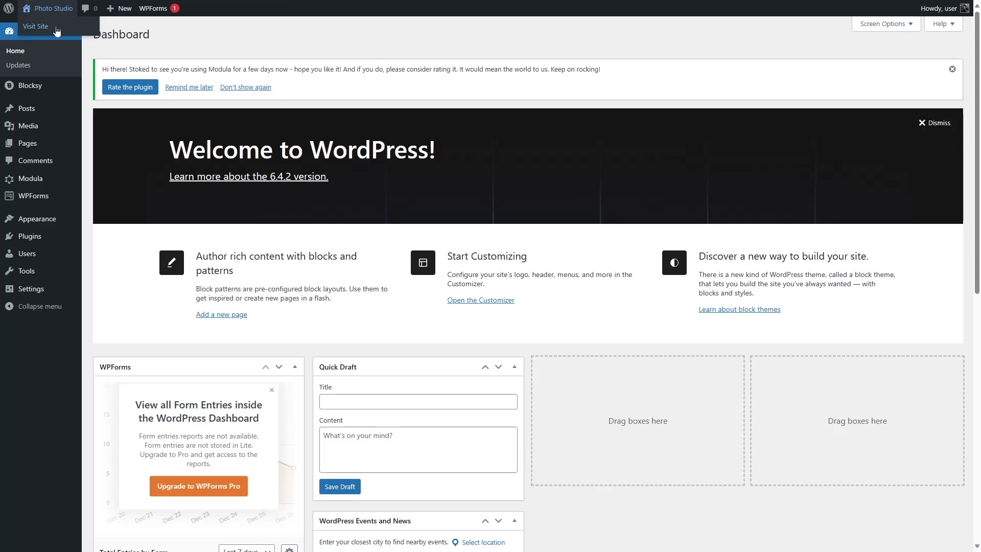
pyautogui.click(56, 30)
pyautogui.click(483, 49)
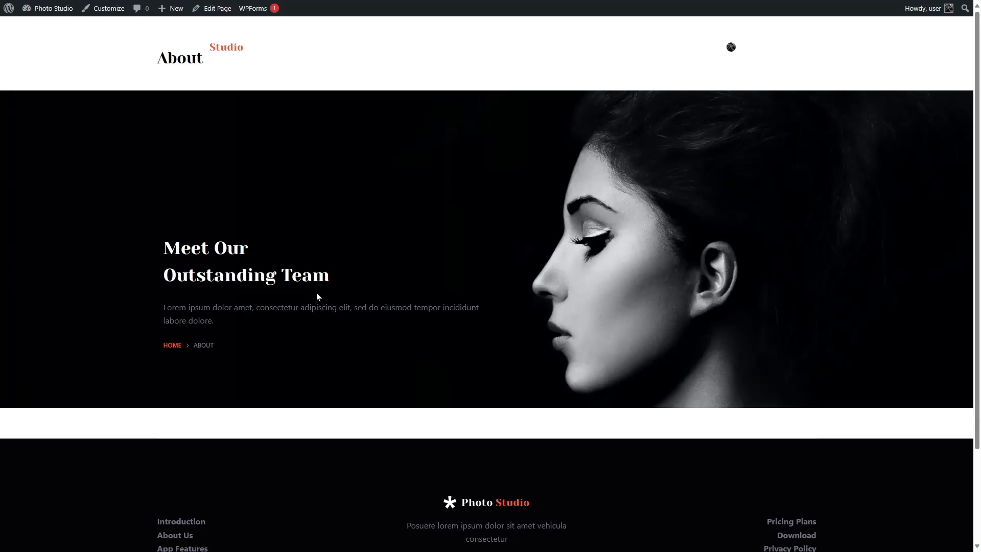
pyautogui.scroll(-2, 268, 202)
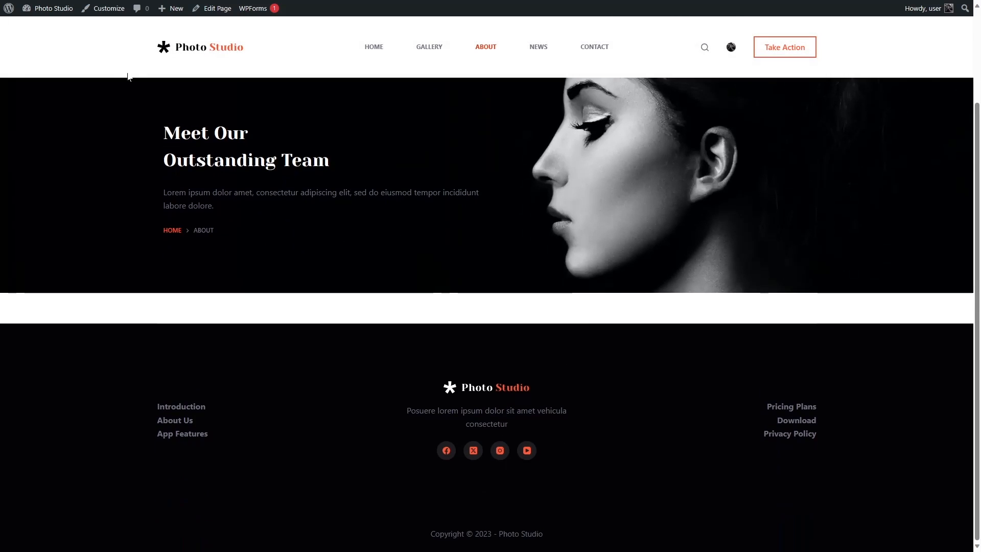
# Link About Us in the footer's Widget Area 1 to the copied page address, publish the change and leave the customizer
pyautogui.click(111, 11)
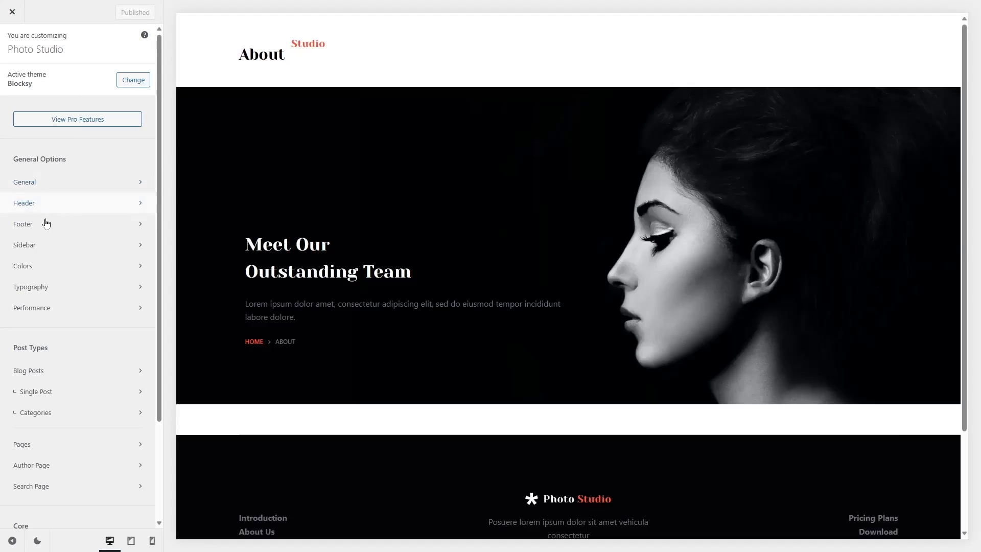
pyautogui.click(84, 223)
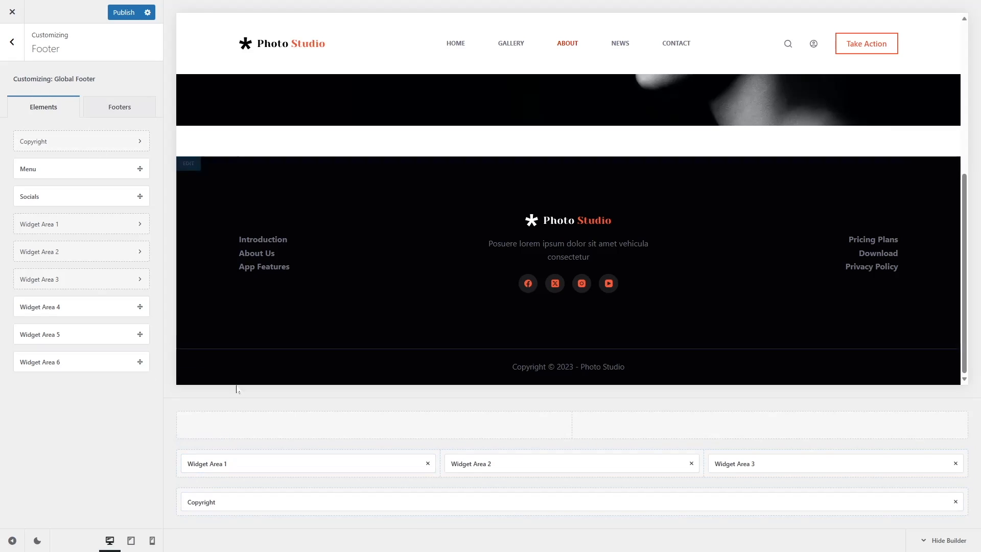
pyautogui.click(82, 223)
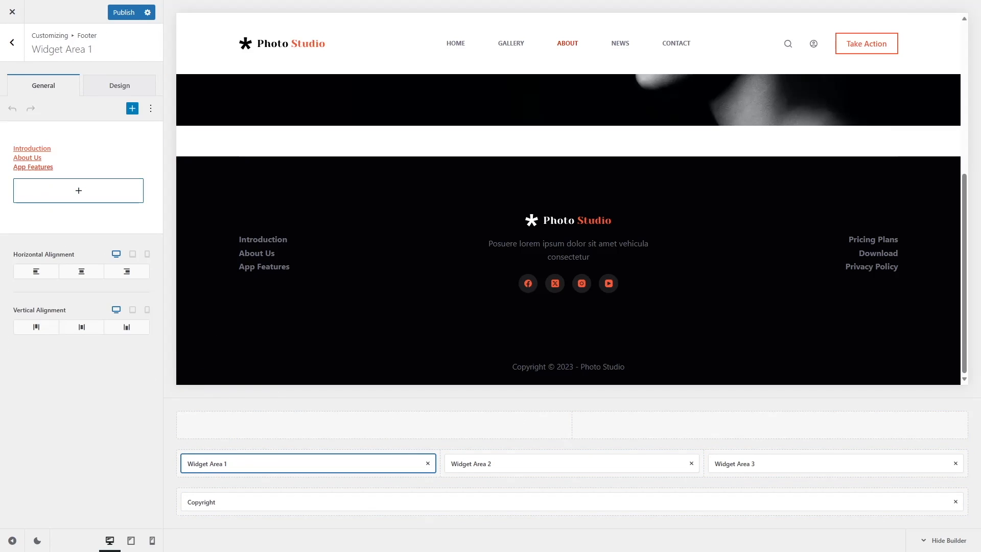
pyautogui.click(29, 157)
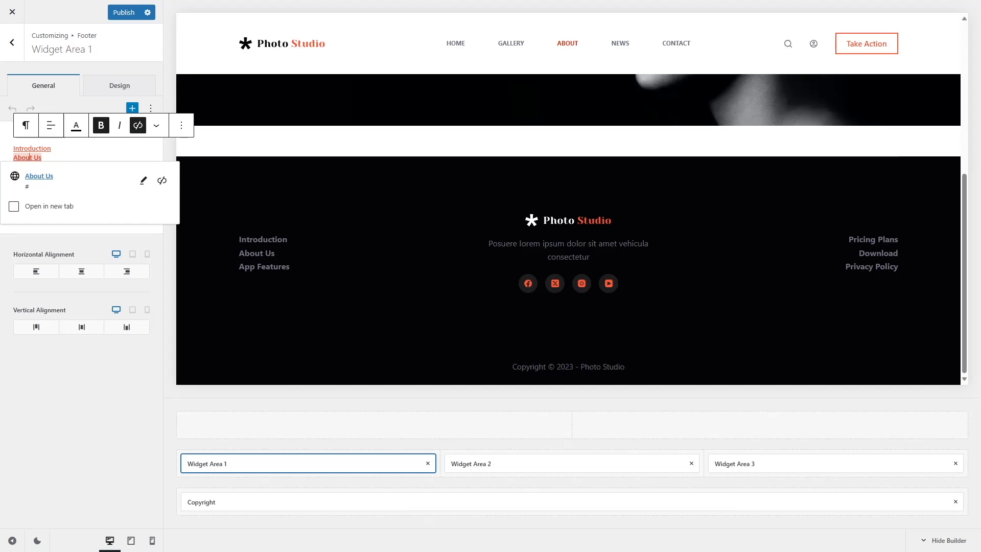
pyautogui.click(144, 180)
pyautogui.press('Tab')
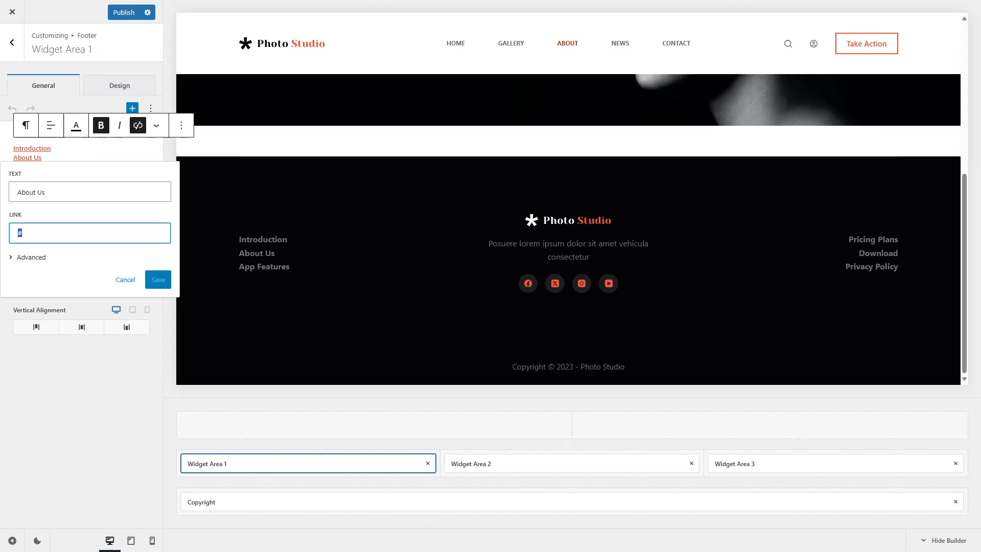
pyautogui.hotkey('ctrl', 'v')
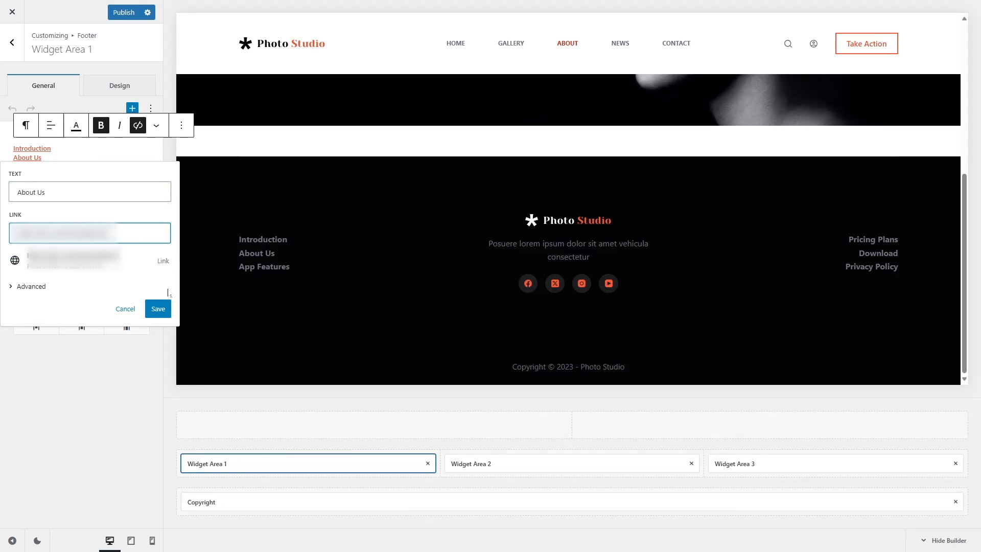
pyautogui.click(158, 308)
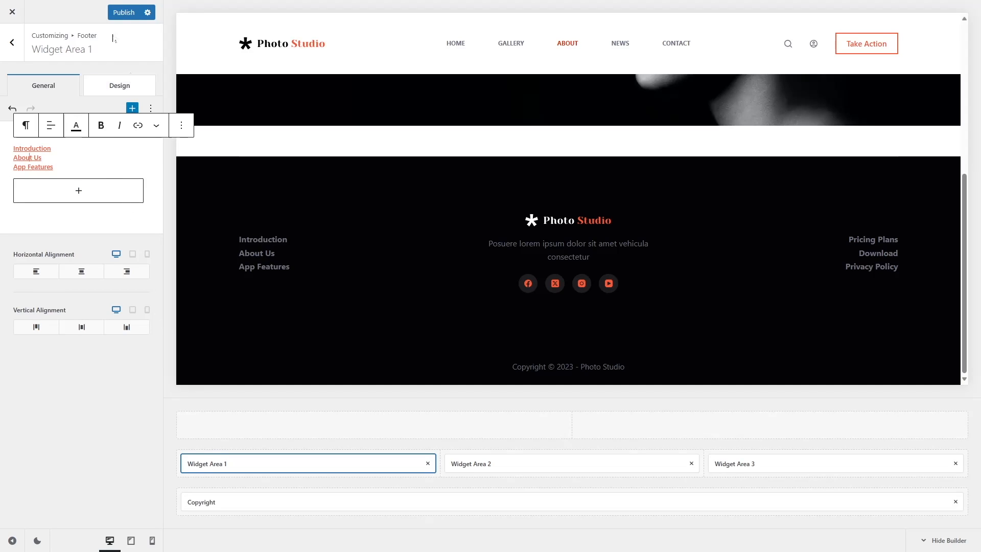
pyautogui.click(124, 13)
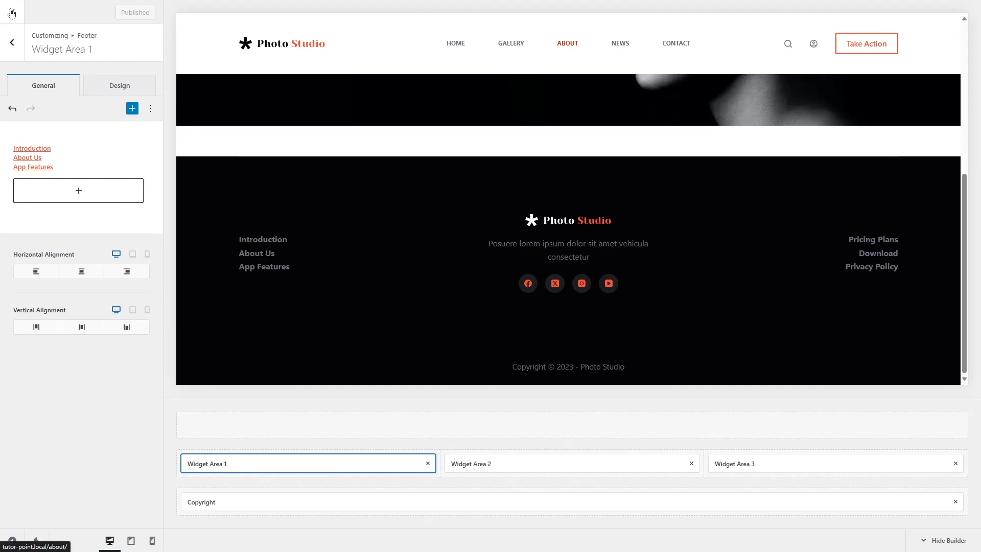
pyautogui.click(11, 13)
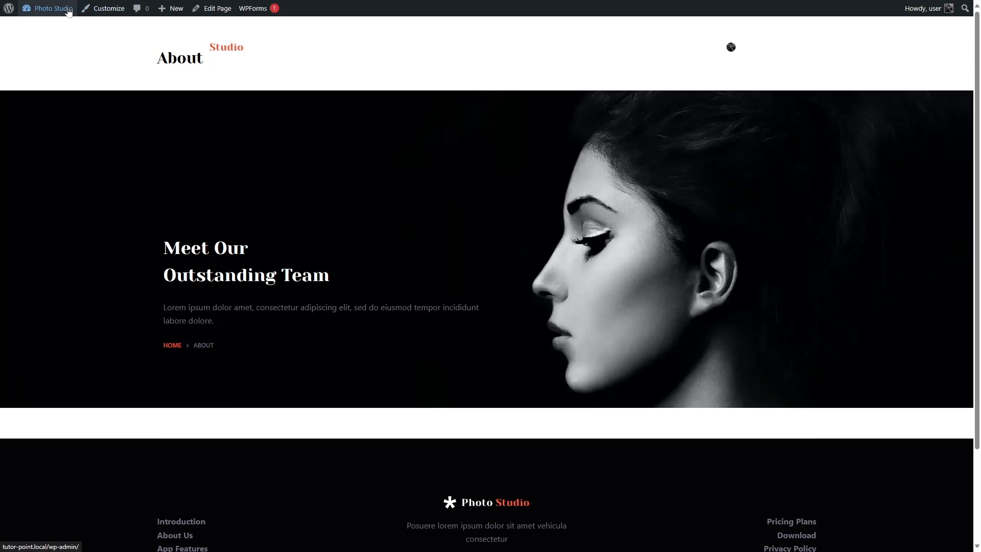
# Visit the site's home page by way of the dashboard and test the footer's About Us link
pyautogui.moveTo(68, 10)
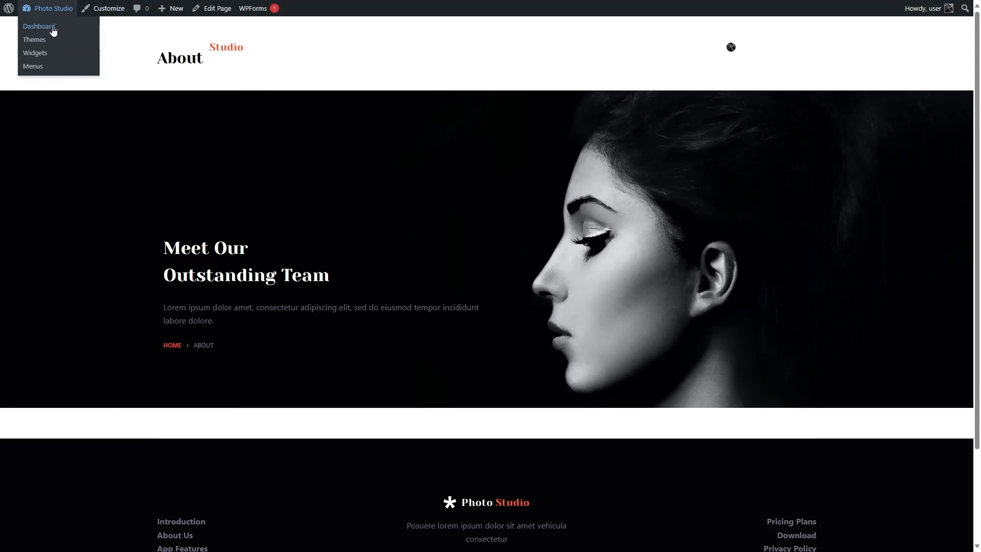
pyautogui.click(53, 31)
pyautogui.moveTo(48, 8)
pyautogui.click(58, 25)
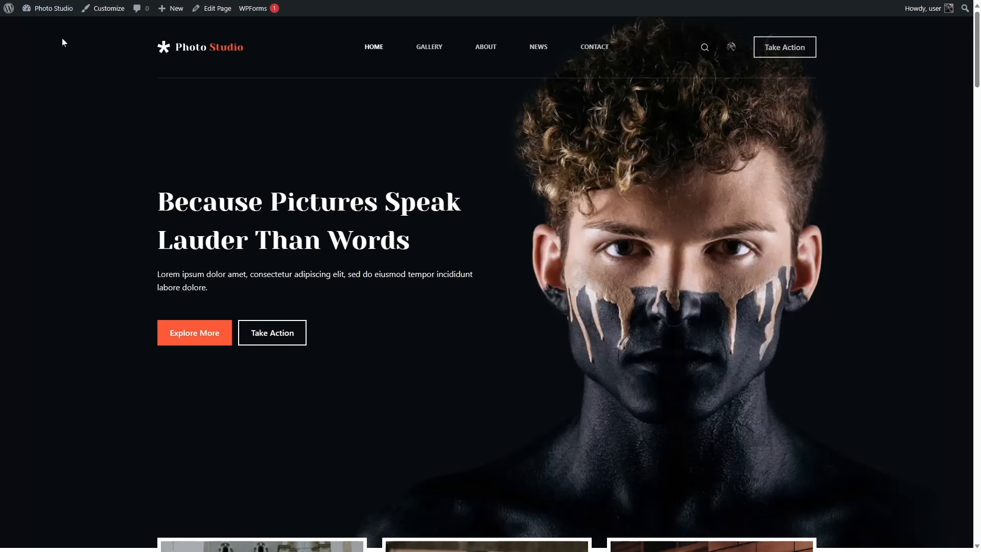
pyautogui.scroll(-15, 387, 77)
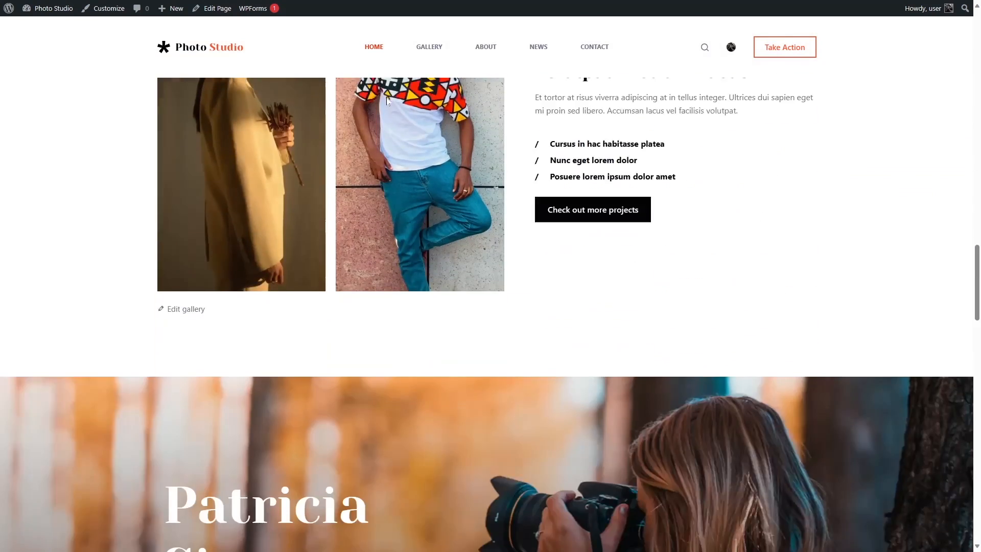
pyautogui.scroll(-10, 387, 97)
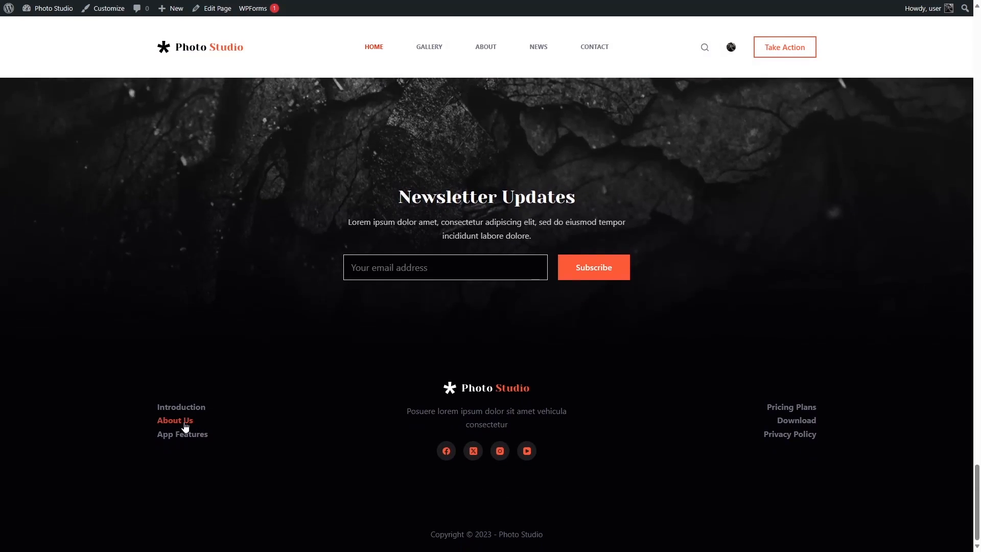
pyautogui.click(175, 420)
pyautogui.scroll(-3, 337, 241)
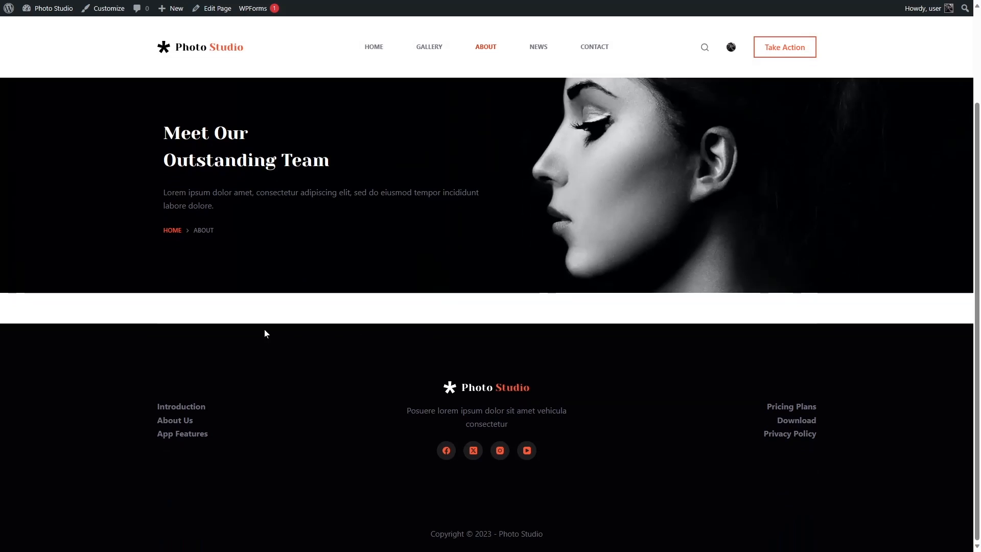
# Return to the home page through the site logo and look over its sections
pyautogui.click(204, 49)
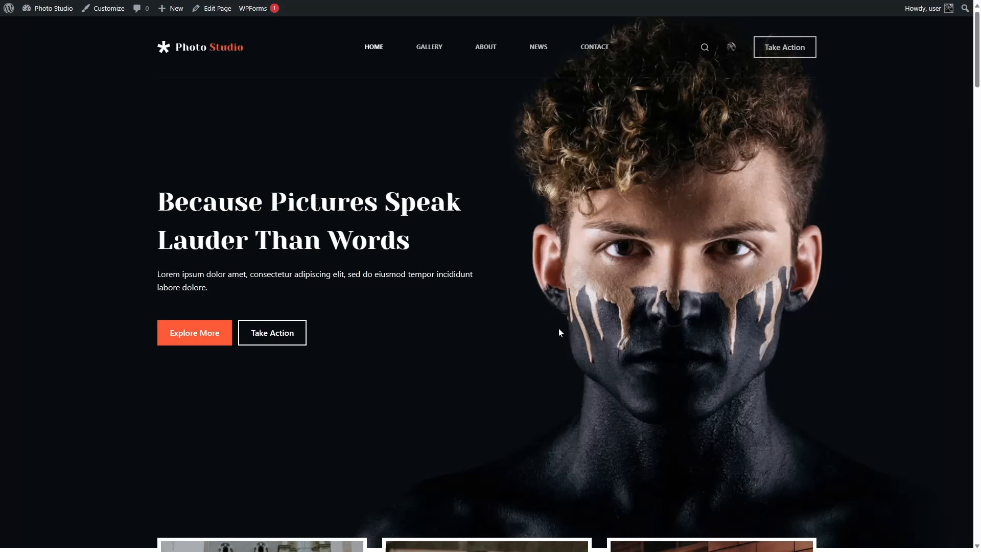
pyautogui.scroll(-10, 559, 329)
pyautogui.scroll(-5, 393, 355)
pyautogui.scroll(20, 502, 384)
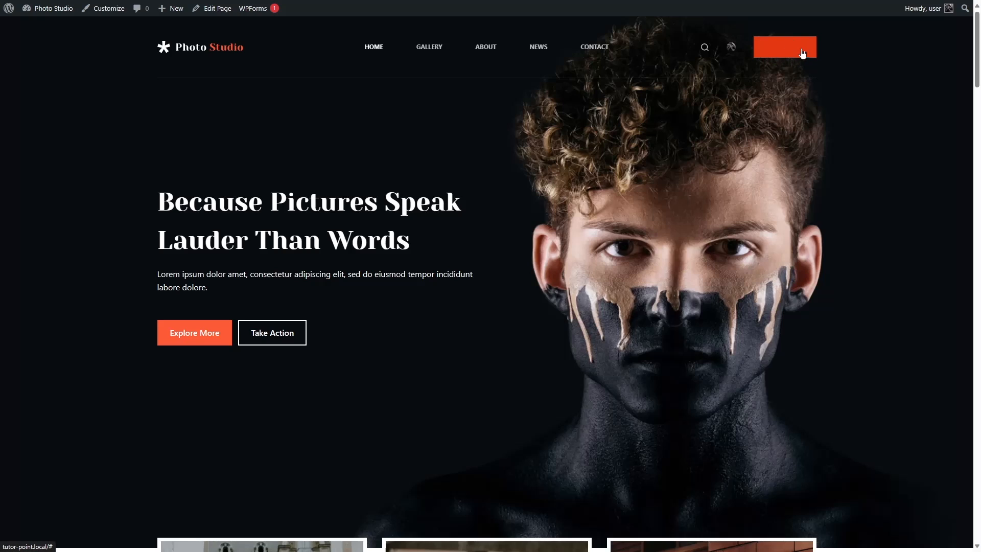
# Set the default-state hover font color of the header's Take Action button to white and publish it
pyautogui.click(114, 18)
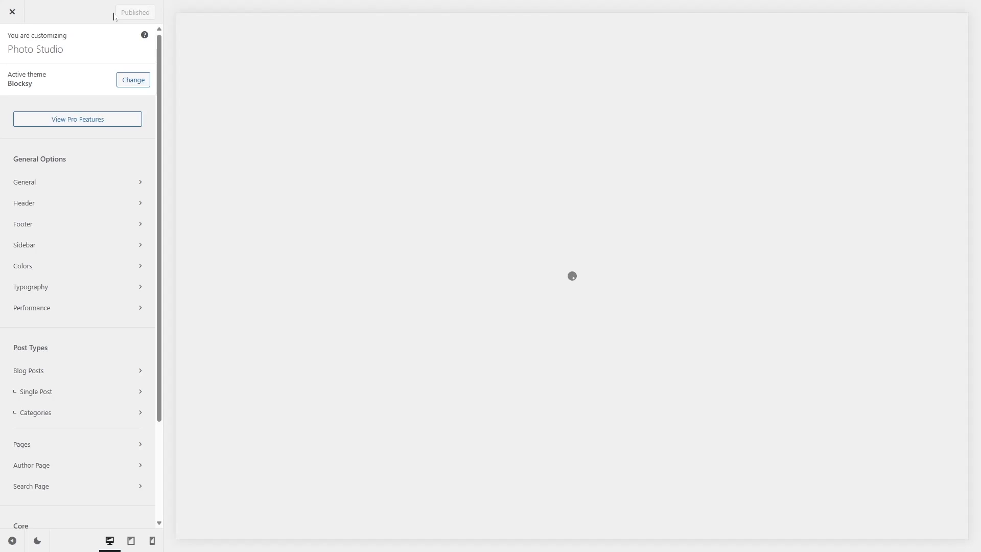
pyautogui.click(85, 202)
pyautogui.click(80, 174)
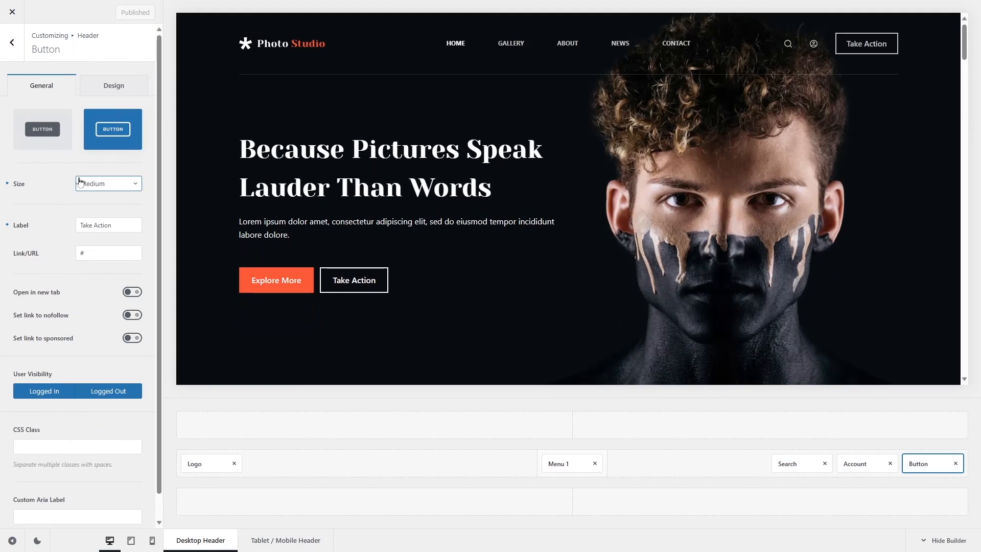
pyautogui.click(115, 88)
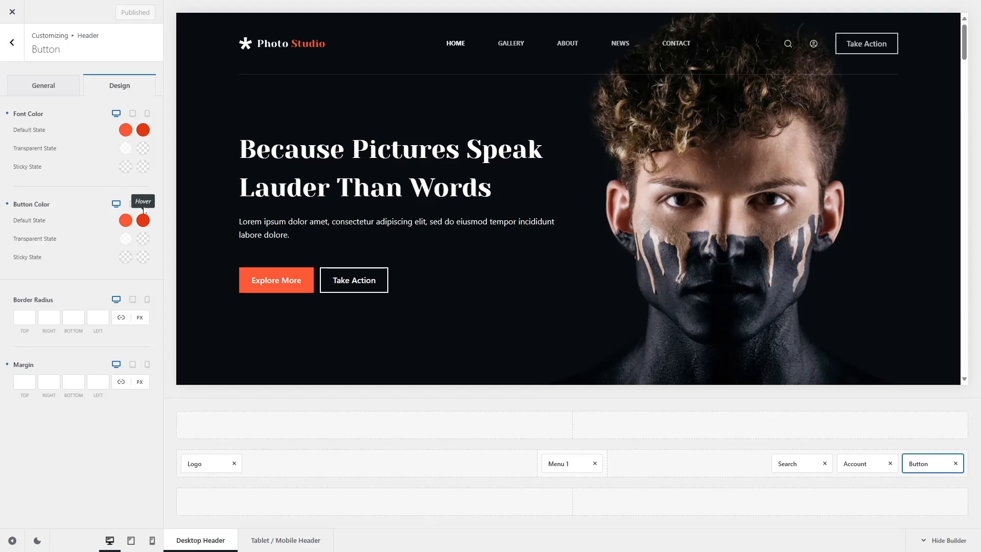
pyautogui.click(143, 134)
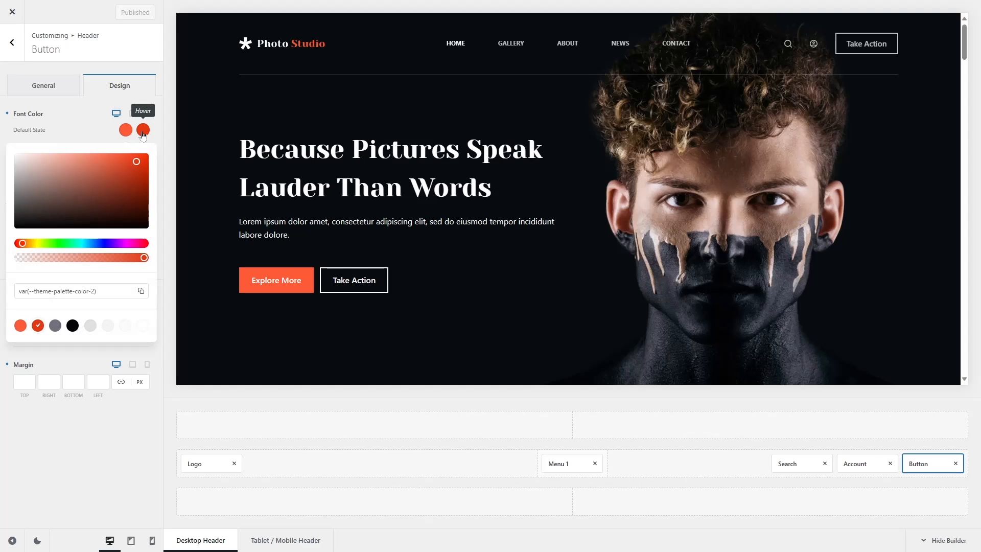
pyautogui.click(139, 327)
pyautogui.click(3, 198)
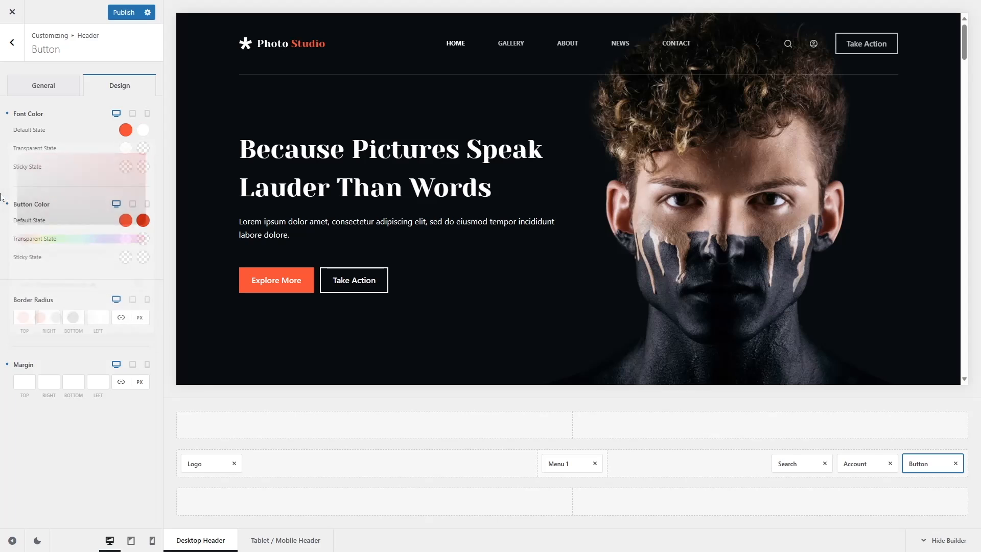
pyautogui.moveTo(856, 54)
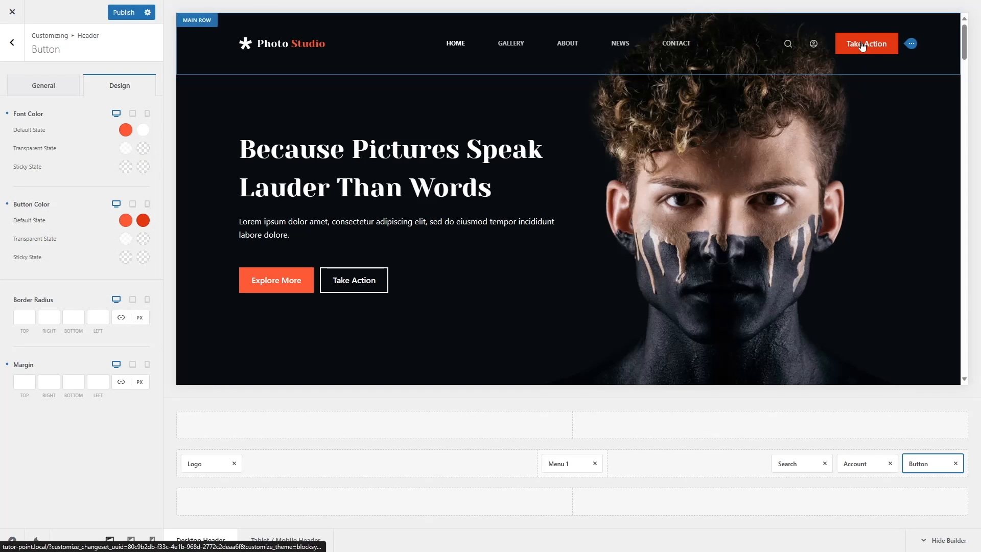
pyautogui.click(128, 16)
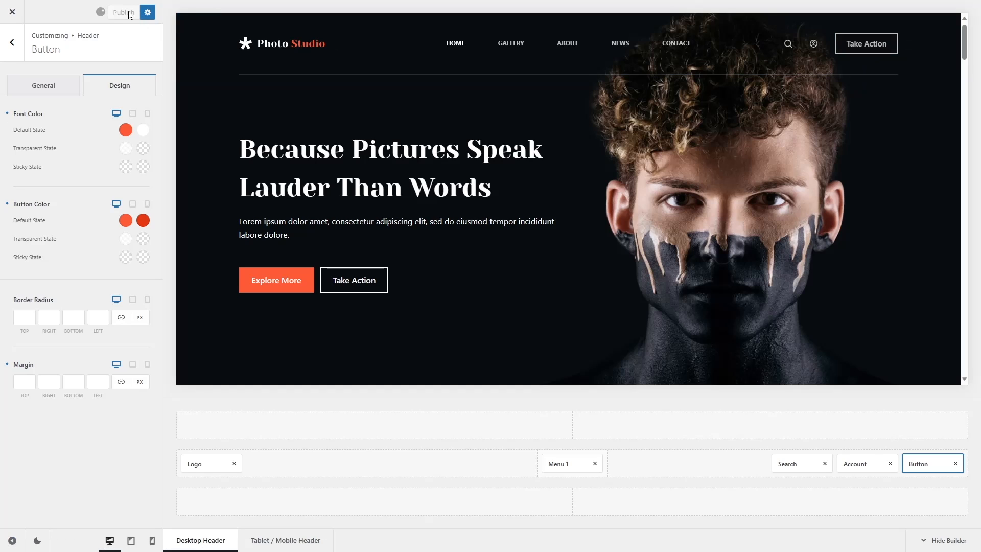
# Return to the main customizer options, check the header on the home page preview and publish again
pyautogui.click(10, 49)
pyautogui.click(10, 49)
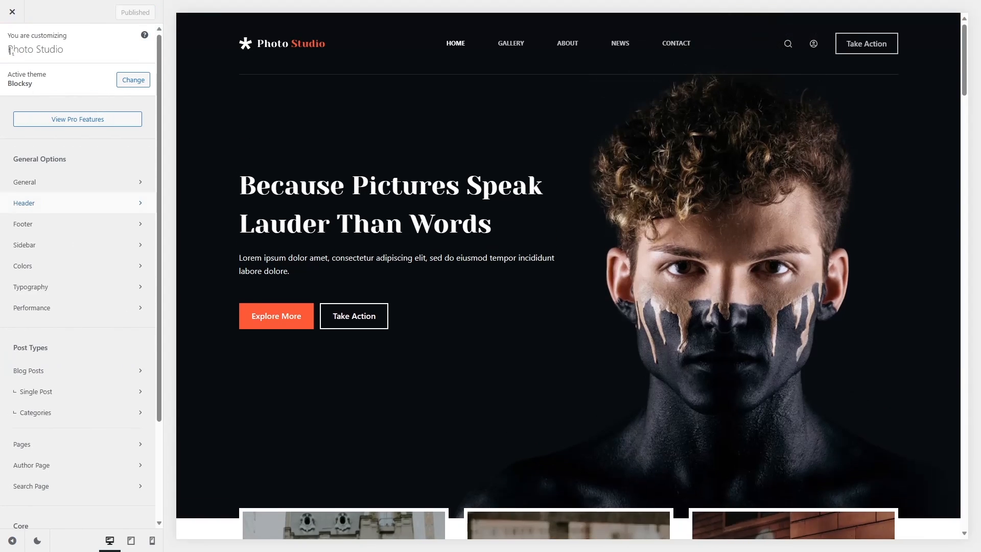
pyautogui.scroll(-4, 420, 194)
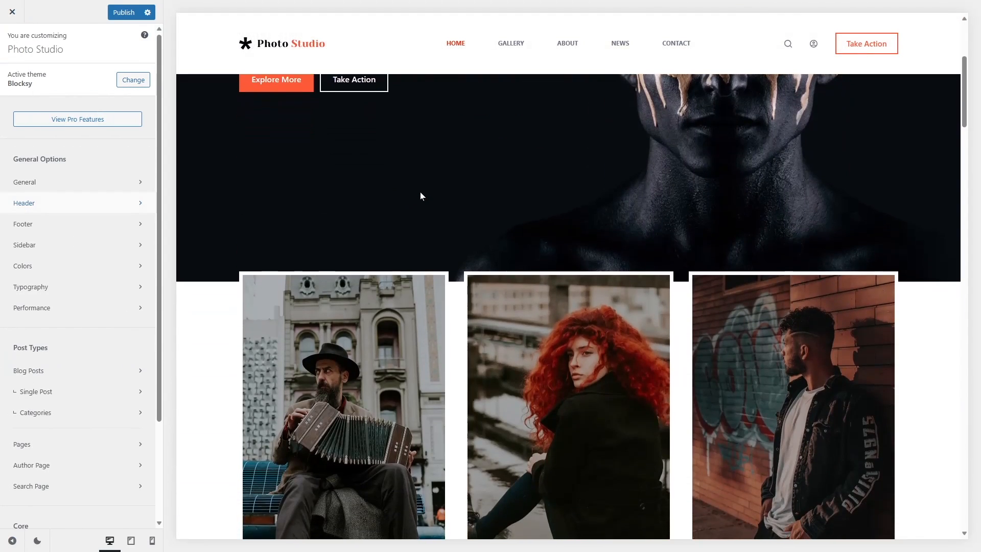
pyautogui.scroll(5, 421, 195)
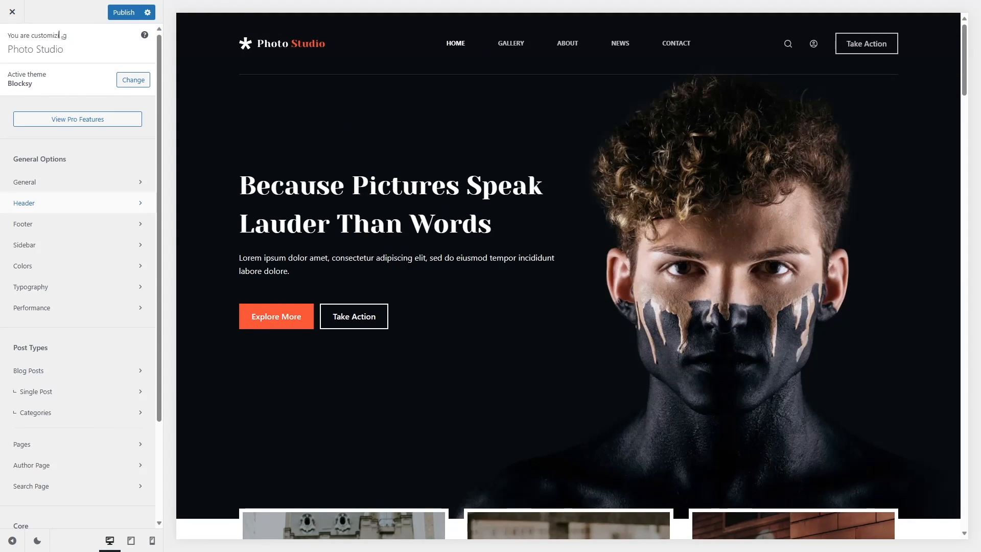
pyautogui.click(126, 15)
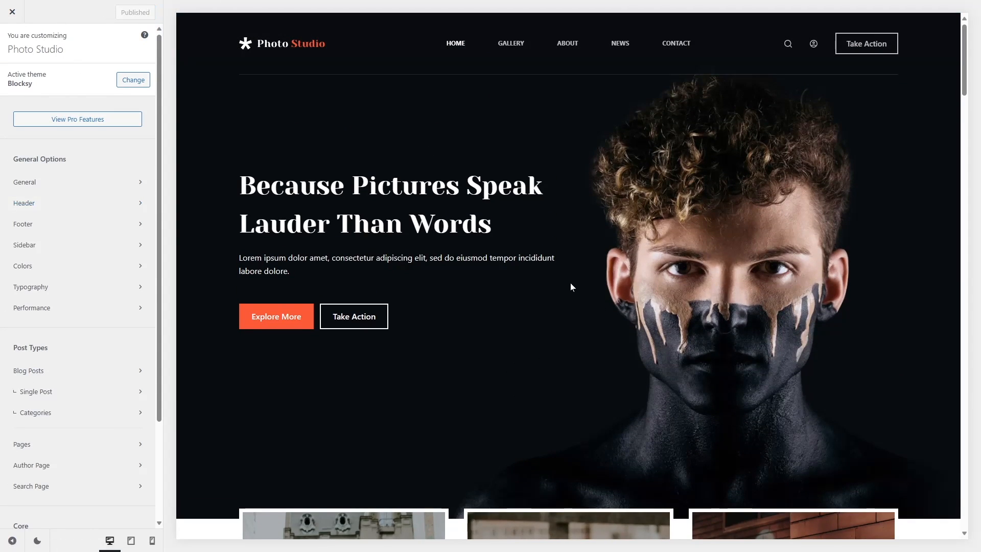
# Review the home page preview down to the newsletter and footer, and close the customizer
pyautogui.scroll(-12, 575, 282)
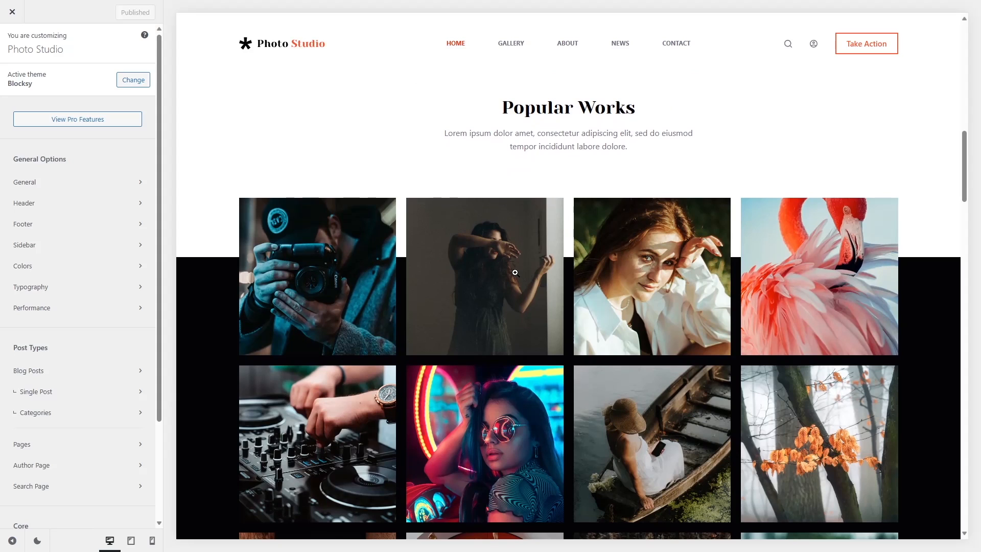
pyautogui.scroll(-15, 516, 272)
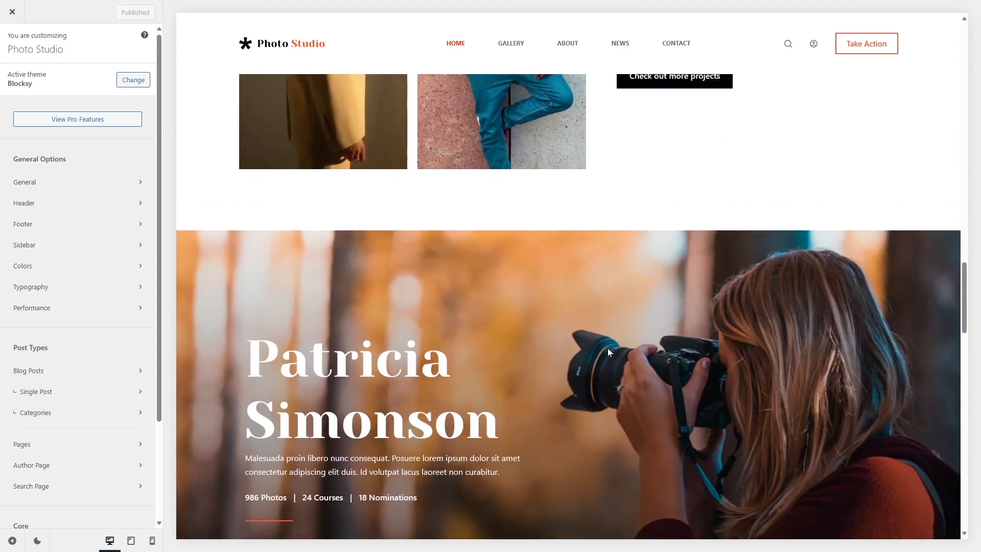
pyautogui.scroll(-15, 608, 350)
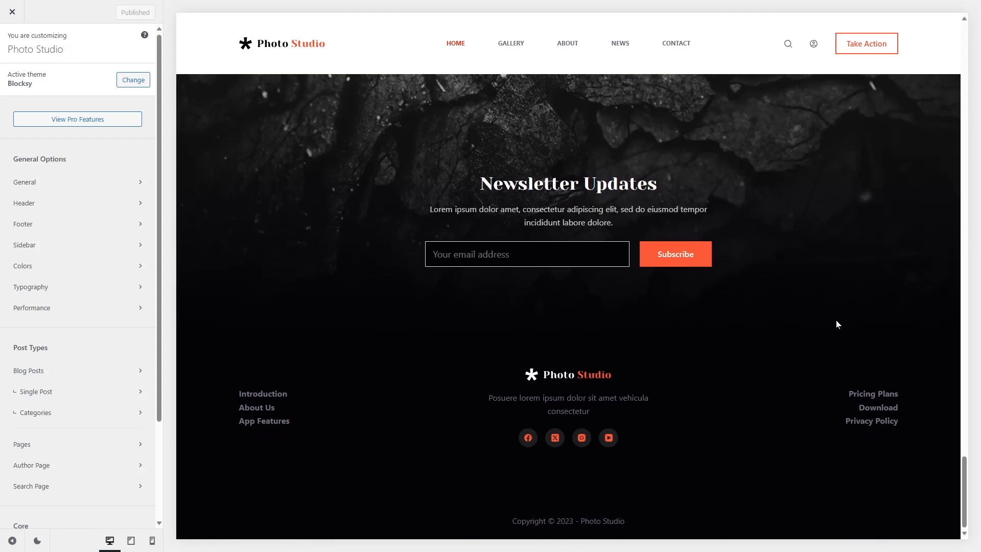
pyautogui.scroll(20, 836, 320)
pyautogui.scroll(10, 833, 322)
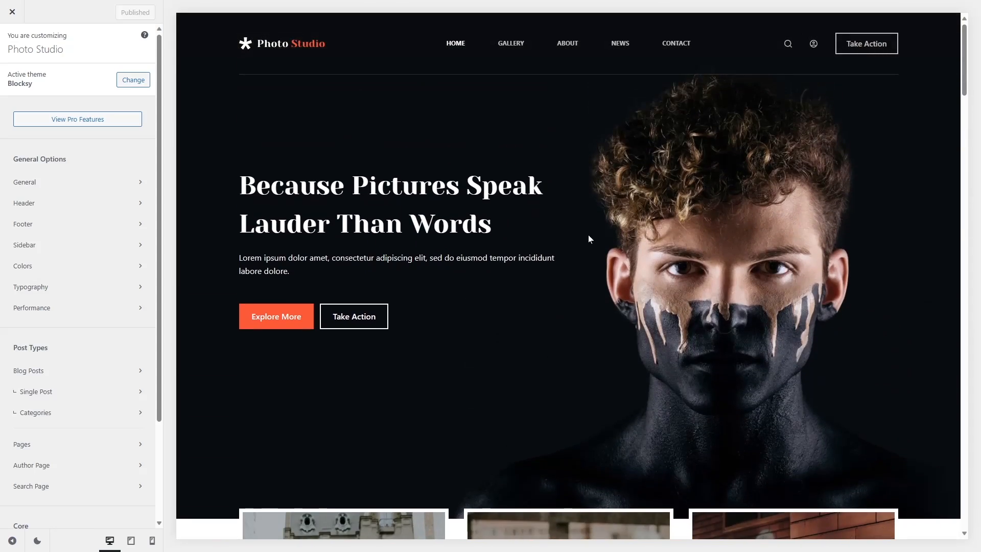
pyautogui.click(13, 12)
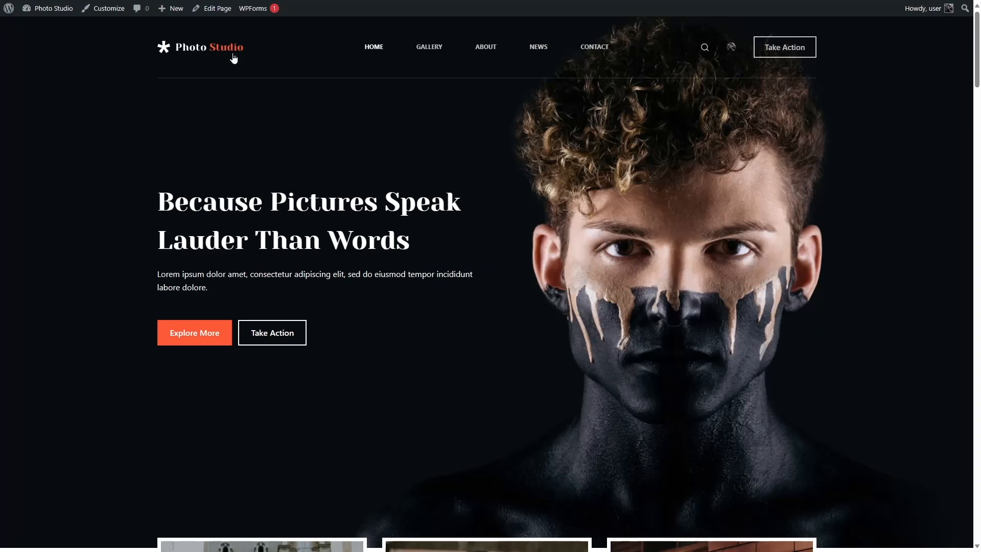
# Review the finished home page from the hero section through the galleries and counters down to the newsletter and footer
pyautogui.scroll(-4, 170, 154)
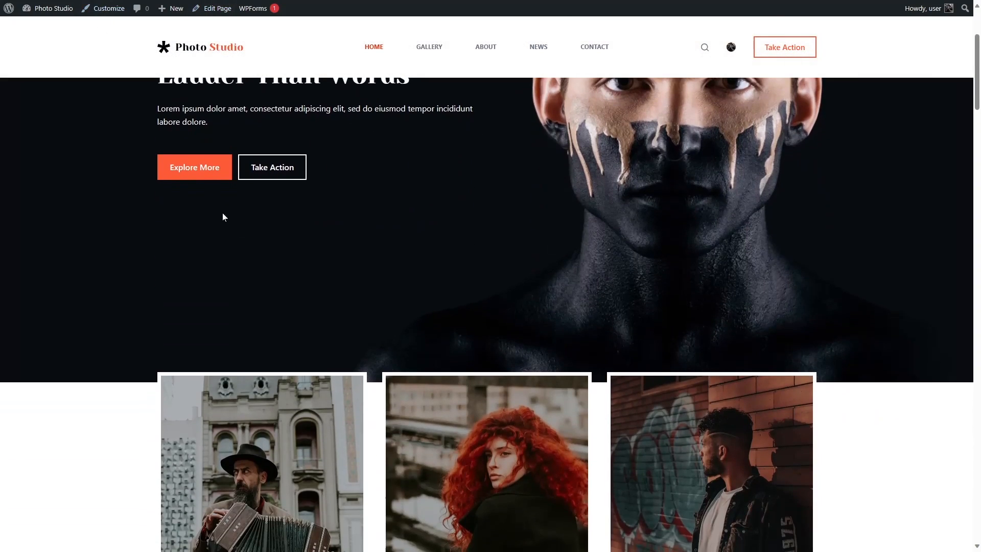
pyautogui.scroll(-7, 221, 215)
pyautogui.scroll(-15, 170, 227)
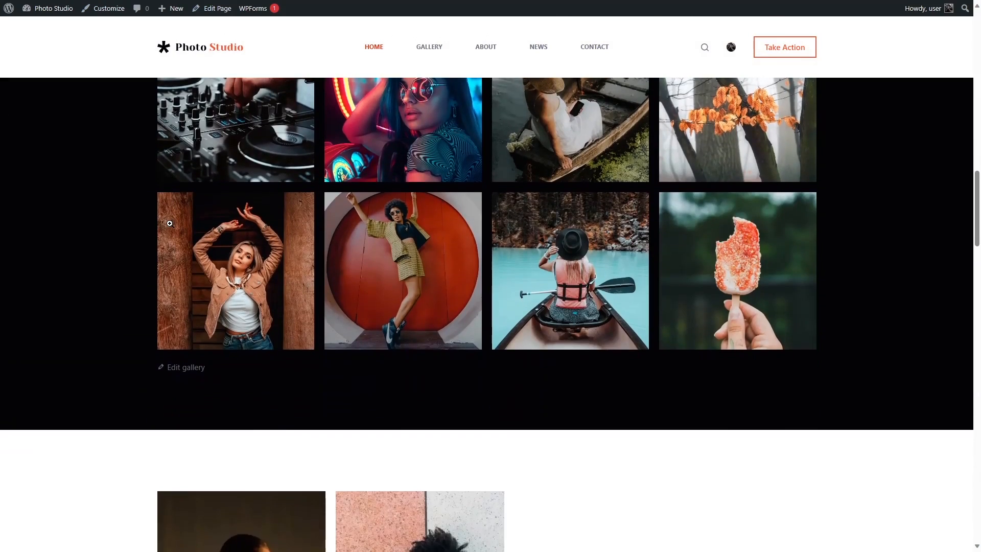
pyautogui.scroll(-18, 170, 224)
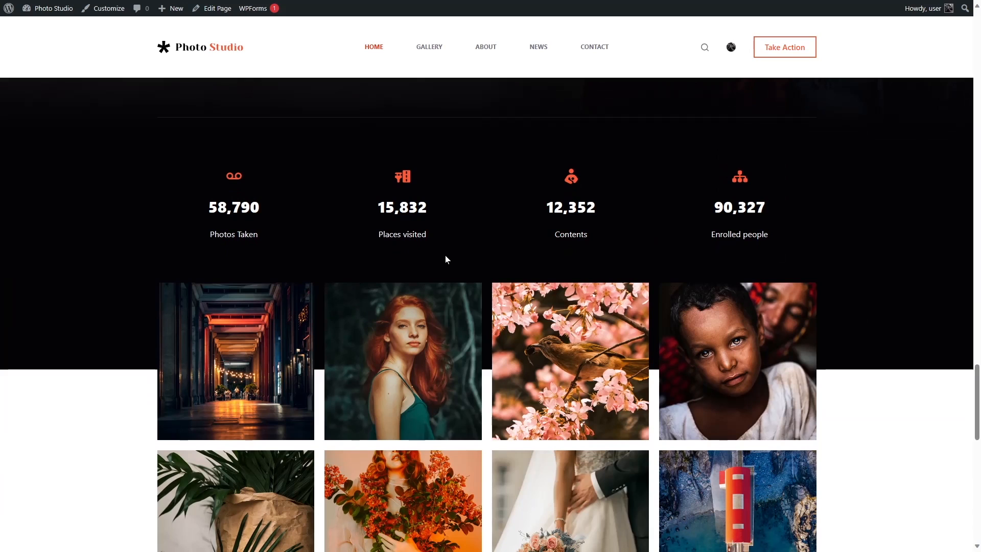
pyautogui.scroll(-2, 276, 259)
pyautogui.scroll(-2, 245, 200)
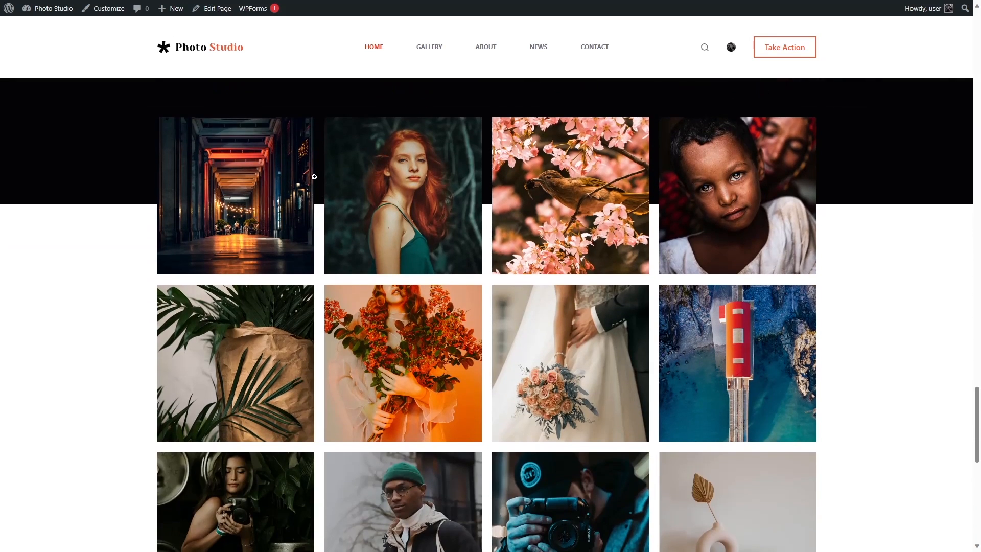
pyautogui.scroll(-7, 286, 181)
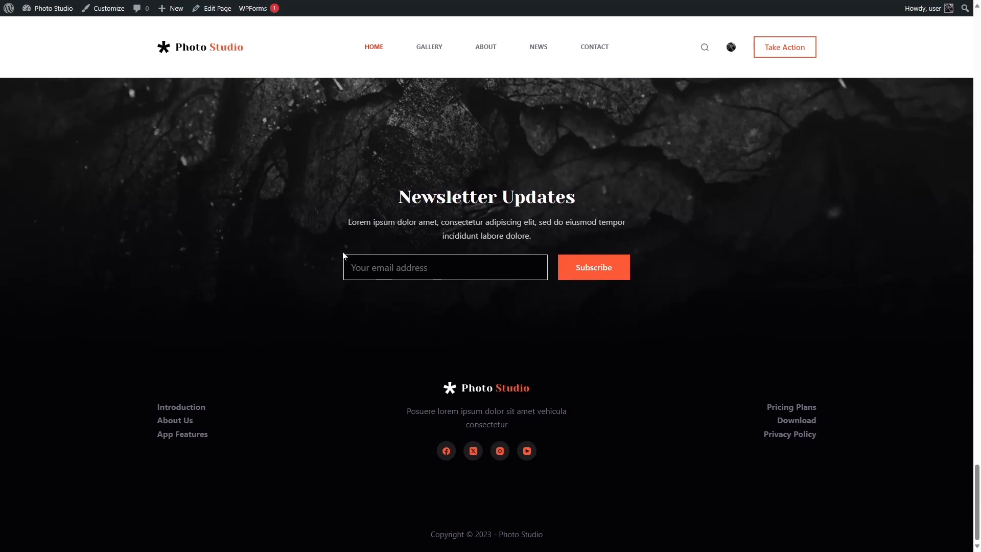
pyautogui.scroll(20, 551, 274)
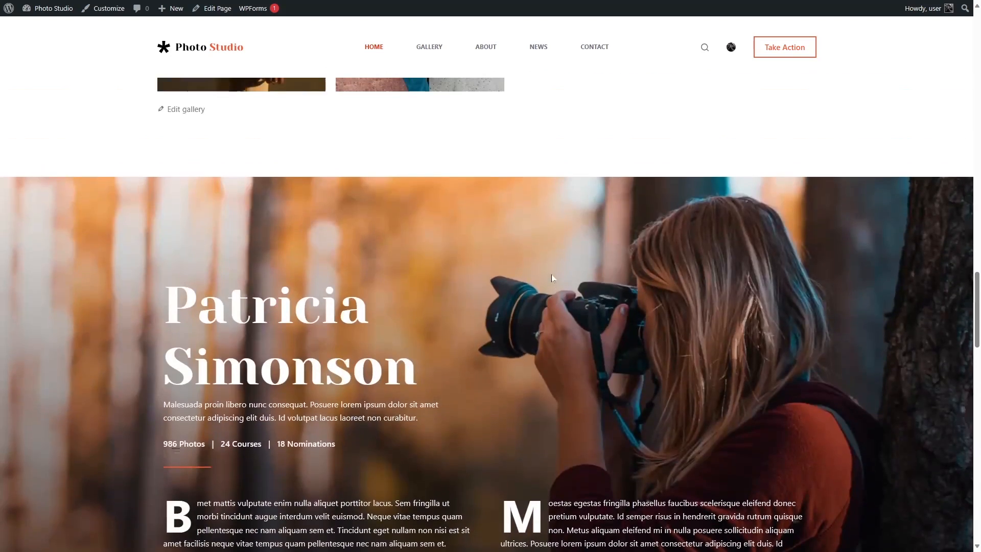
pyautogui.scroll(8, 550, 272)
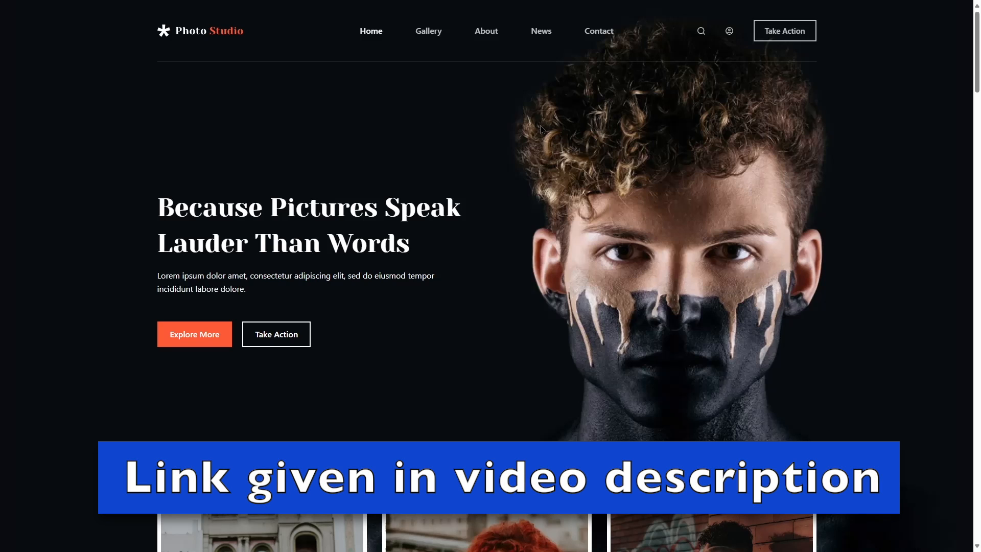
# Open the Gallery page of the Photo Studio demo site and examine its image grid, newsletter section and footer
pyautogui.click(430, 35)
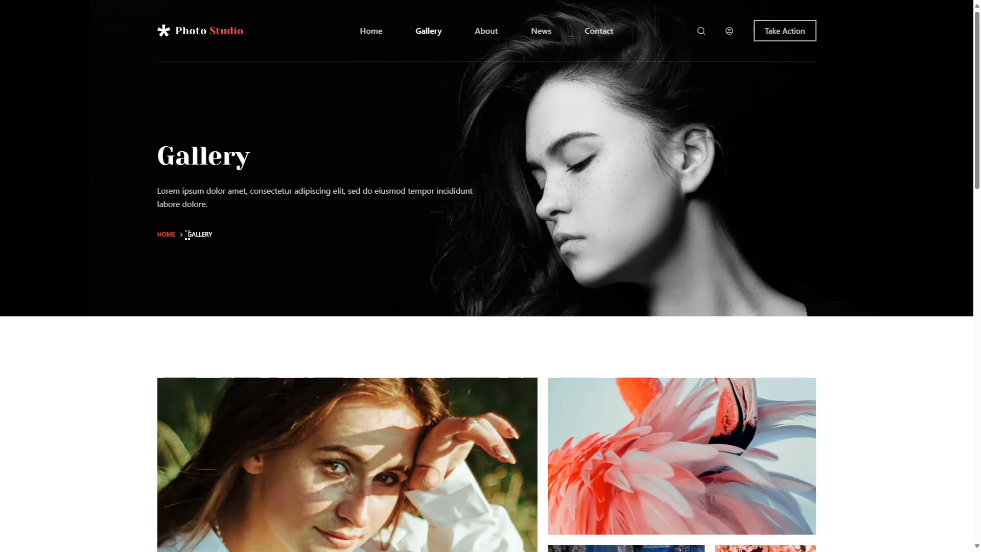
pyautogui.scroll(-5, 191, 235)
pyautogui.scroll(-3, 191, 232)
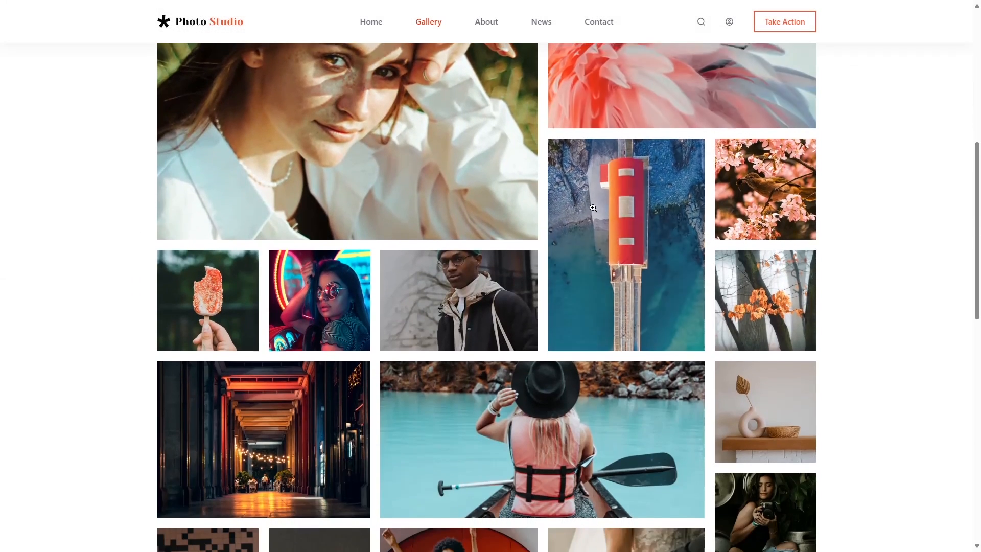
pyautogui.scroll(-7, 670, 284)
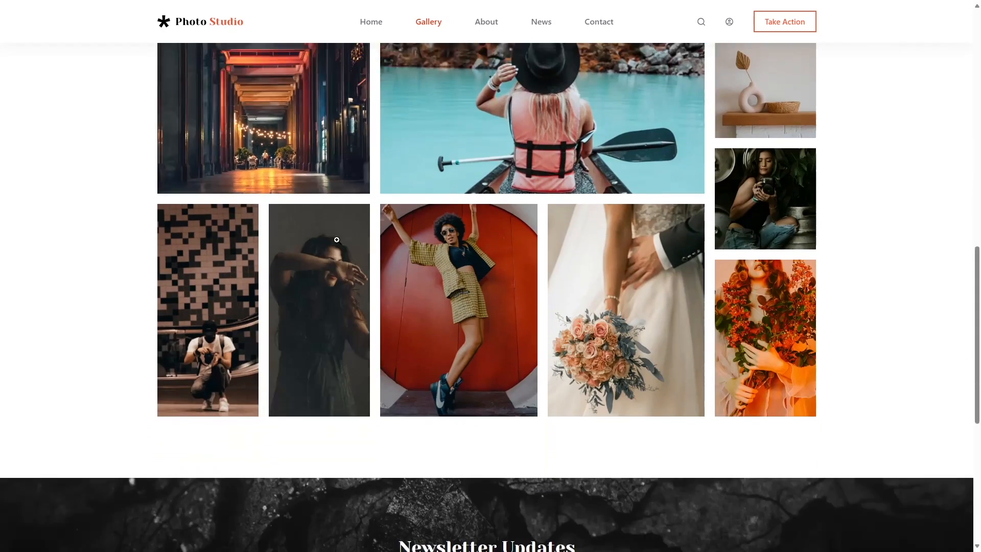
pyautogui.scroll(6, 490, 200)
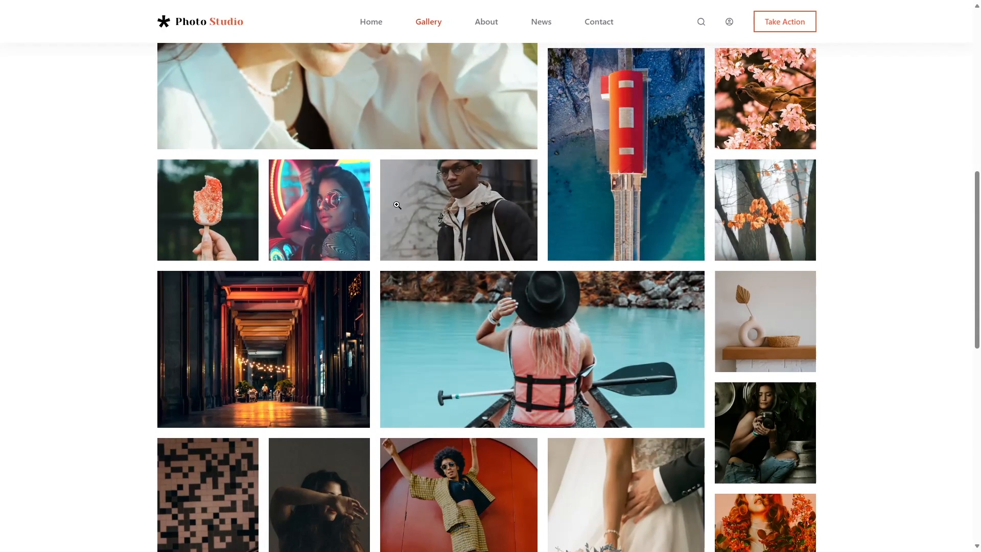
pyautogui.scroll(-9, 438, 210)
pyautogui.scroll(-3, 436, 203)
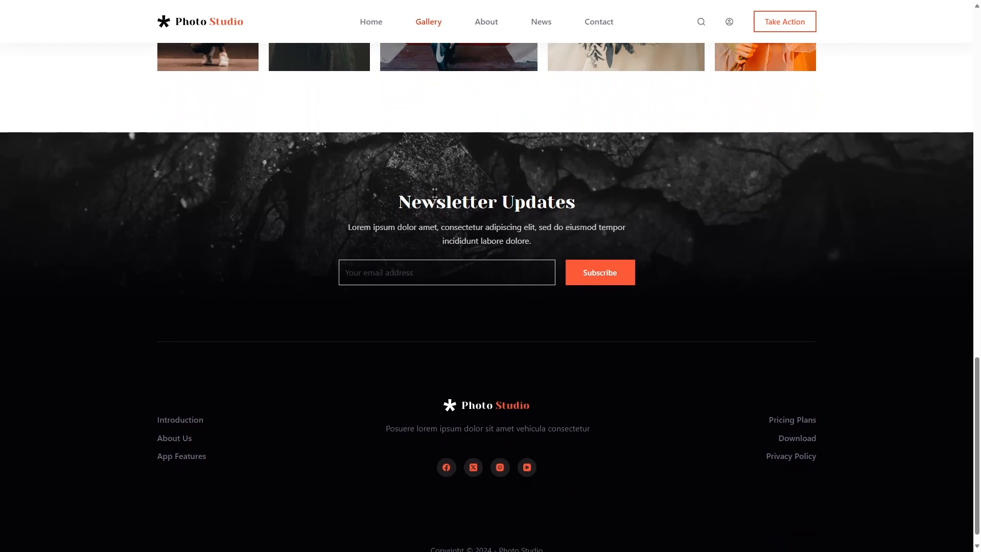
pyautogui.scroll(-1, 509, 352)
pyautogui.scroll(15, 514, 384)
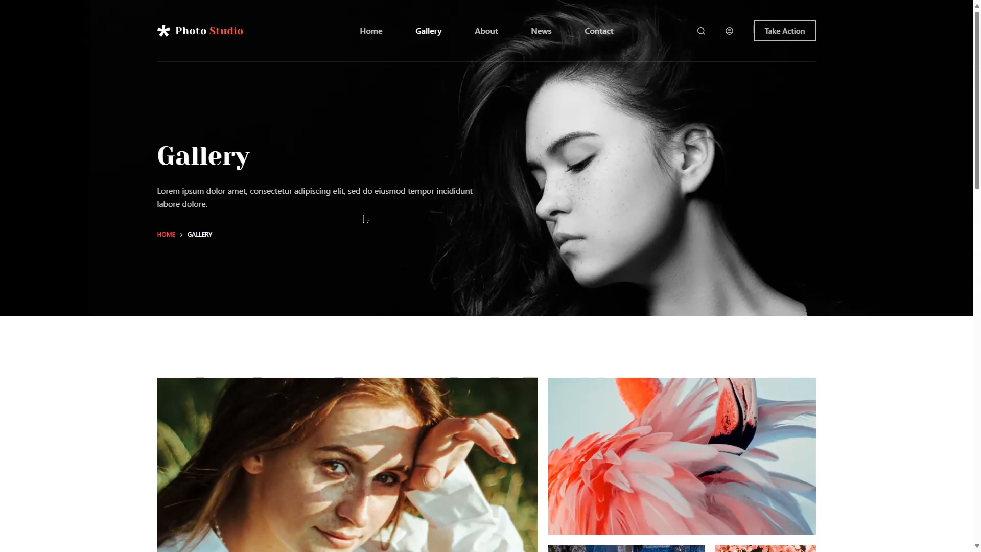
# Open the demo site's About page and look over its team, partners and recent news sections
pyautogui.click(487, 40)
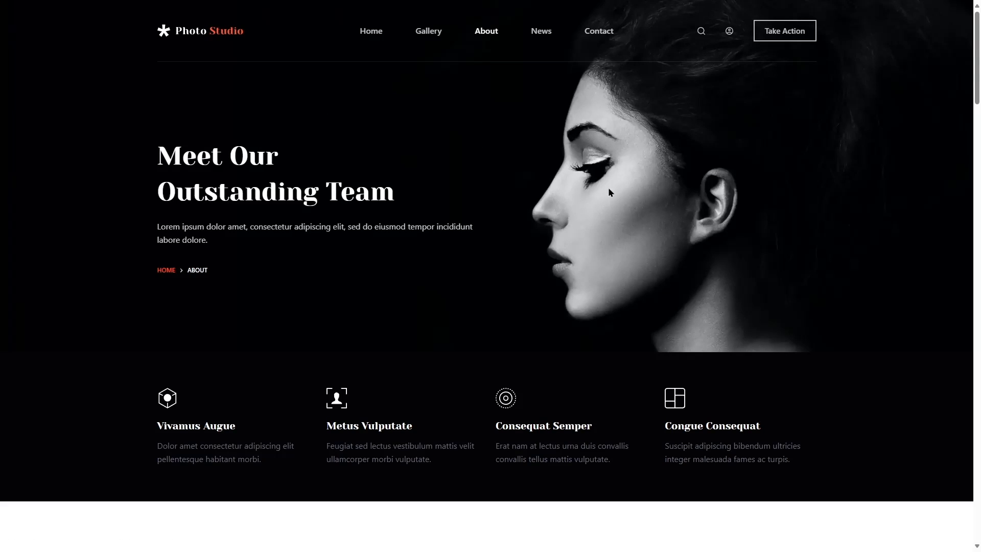
pyautogui.scroll(-3, 238, 153)
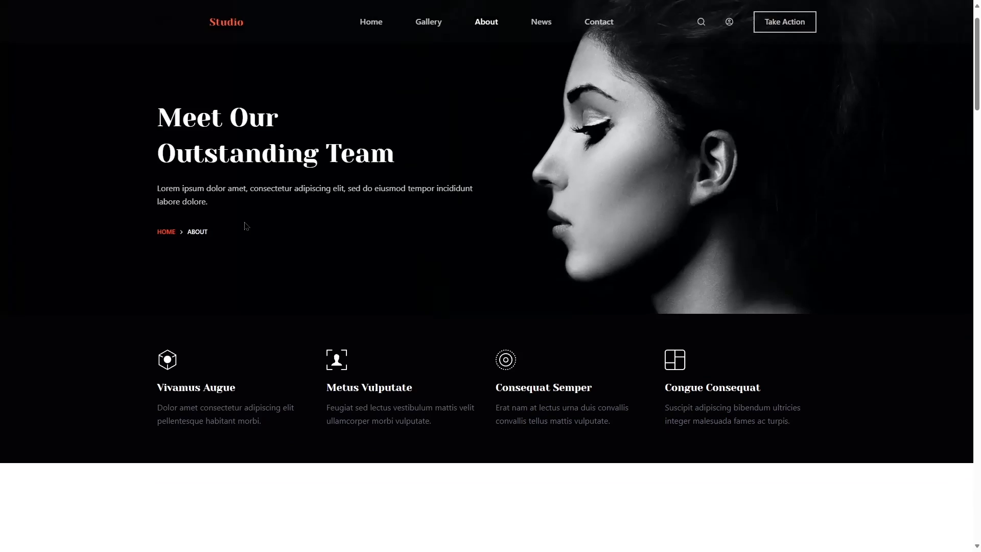
pyautogui.scroll(-6, 200, 286)
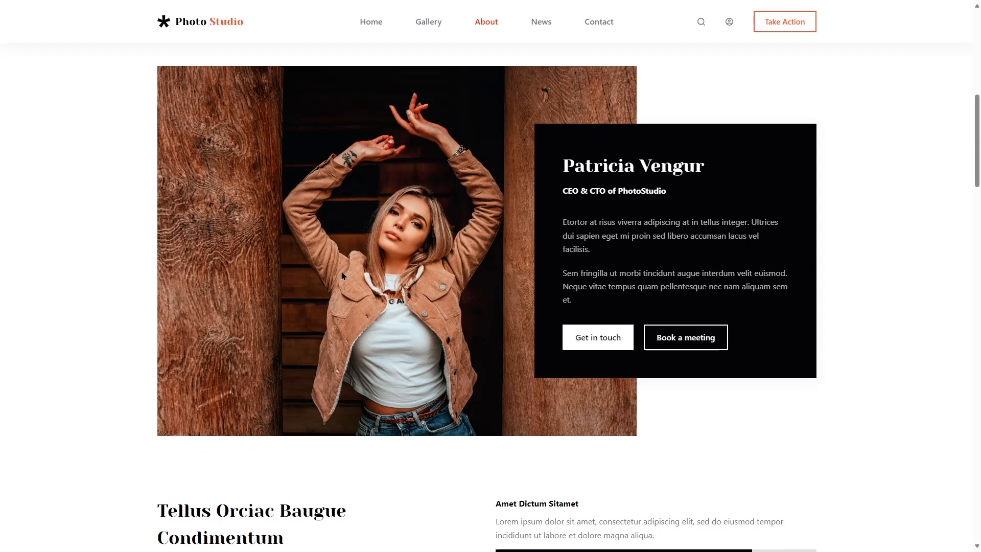
pyautogui.scroll(-10, 683, 204)
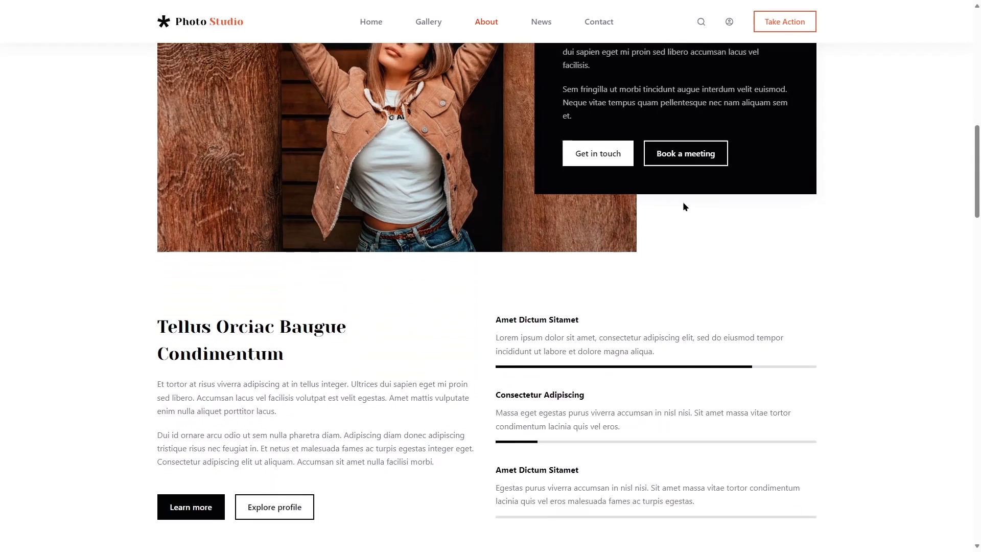
pyautogui.scroll(-11, 679, 203)
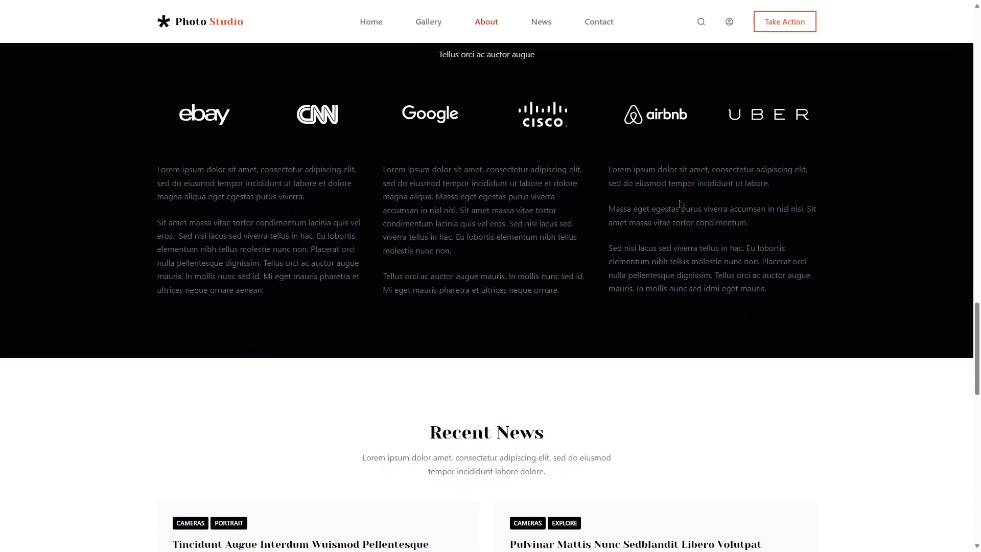
pyautogui.scroll(-9, 680, 203)
pyautogui.scroll(12, 680, 203)
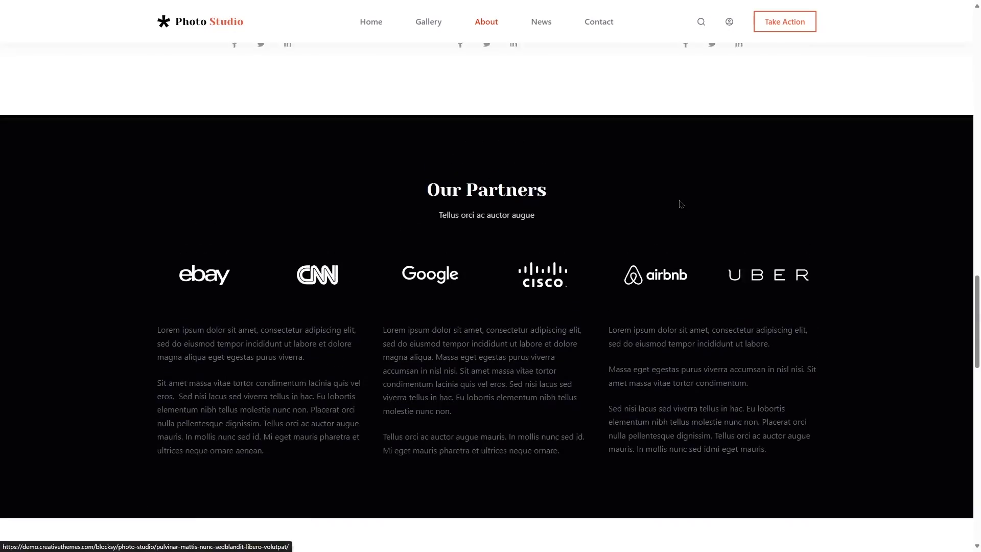
pyautogui.scroll(20, 680, 204)
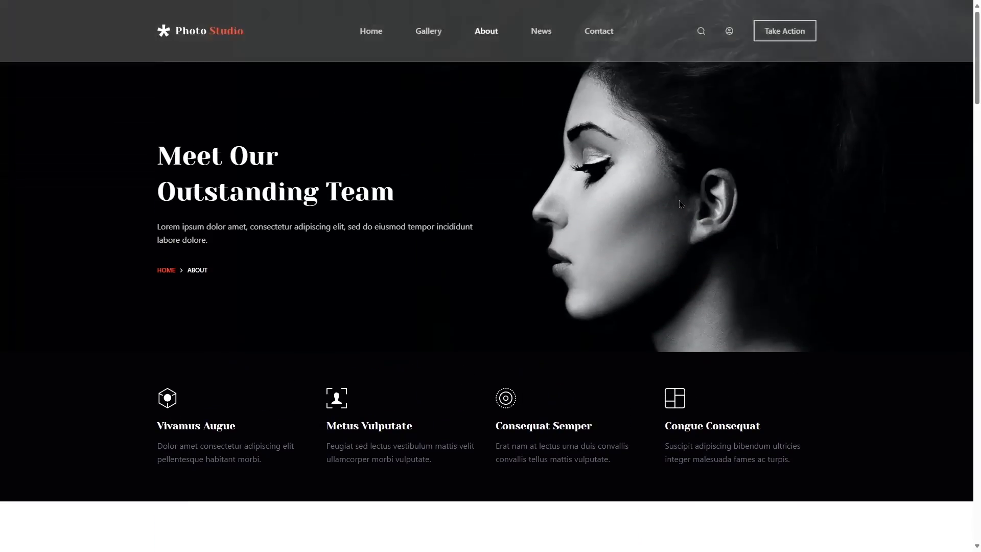
# Open the demo site's News page and look over its post cards and sidebar
pyautogui.click(542, 34)
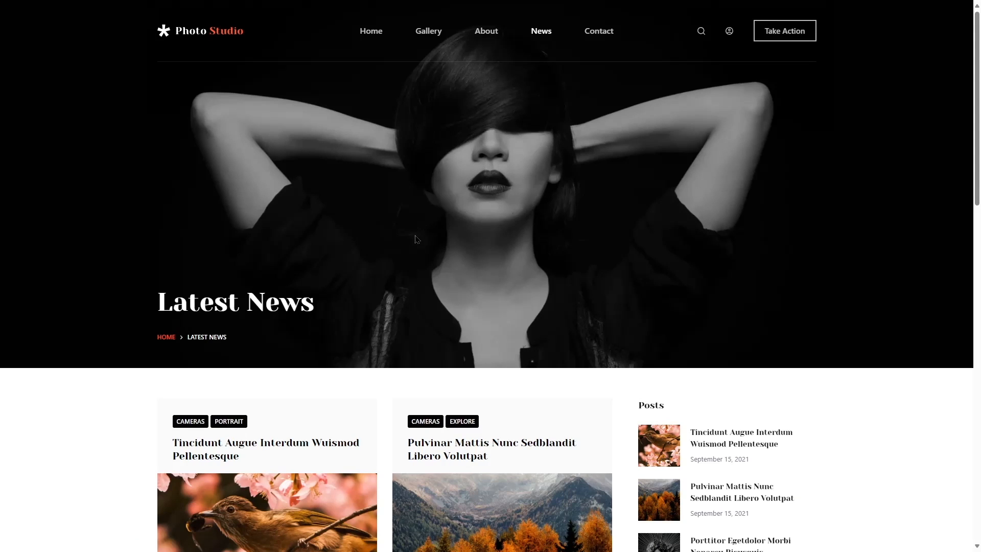
pyautogui.scroll(-5, 417, 240)
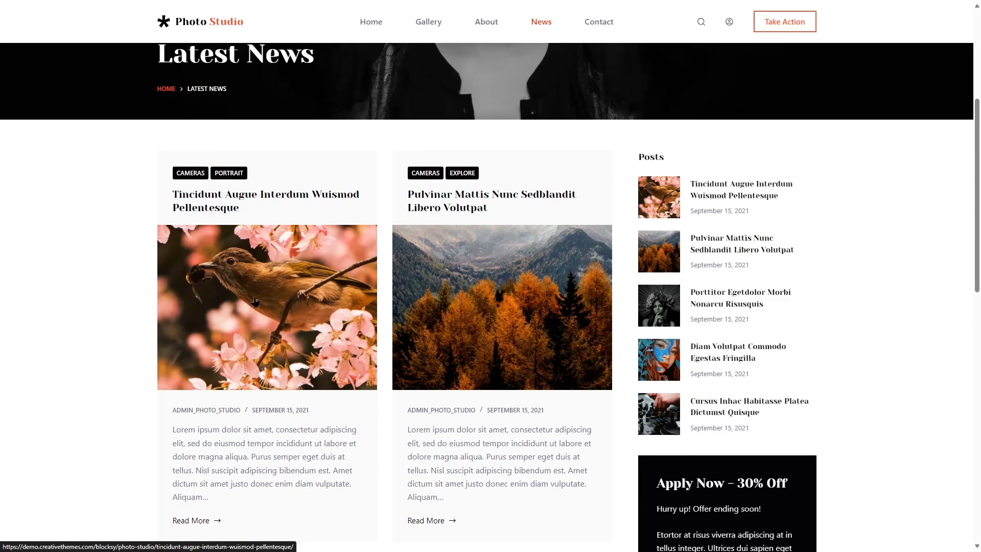
pyautogui.scroll(-8, 254, 301)
pyautogui.scroll(13, 254, 301)
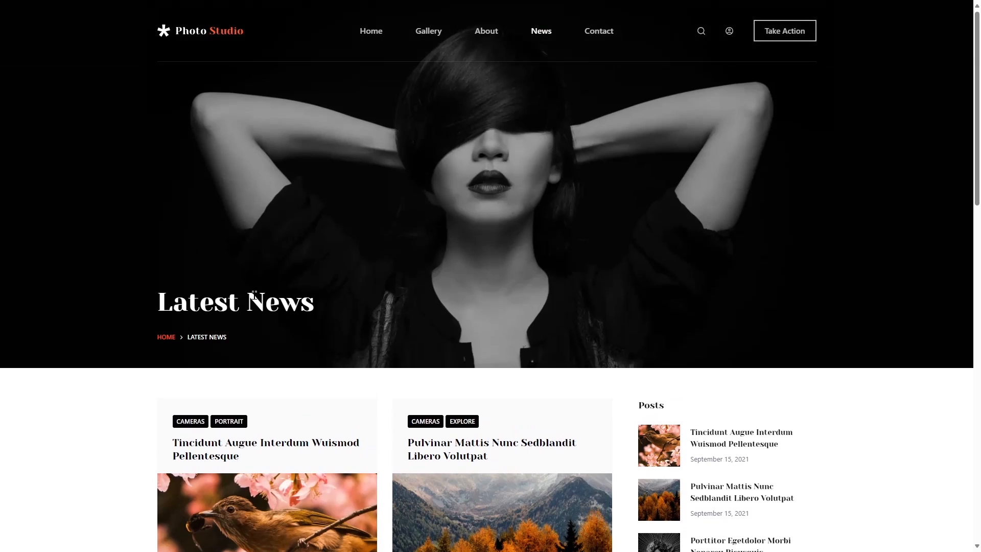
# Open the demo site's Contact page and examine the message form, contact information, testimonials, newsletter section and footer
pyautogui.click(599, 40)
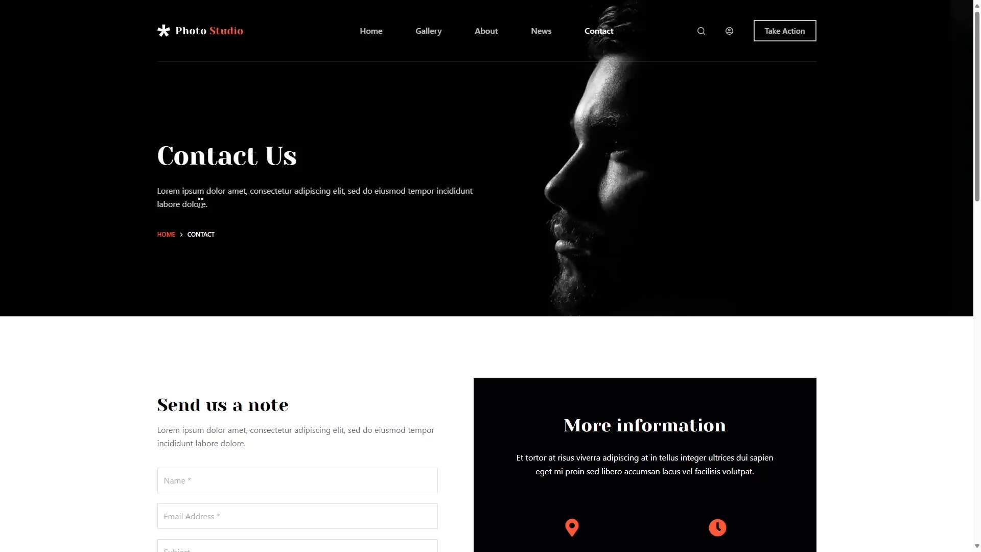
pyautogui.scroll(-5, 201, 203)
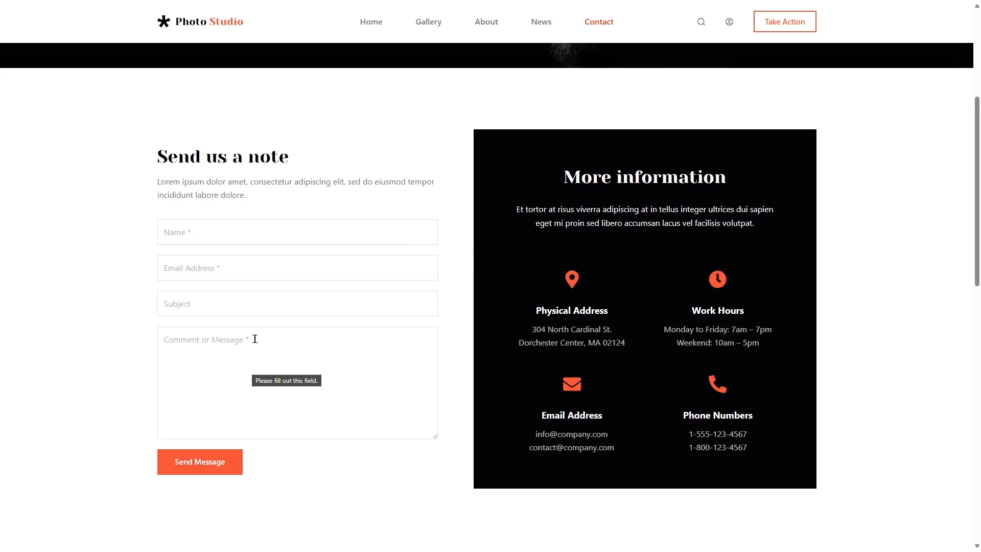
pyautogui.scroll(-8, 255, 338)
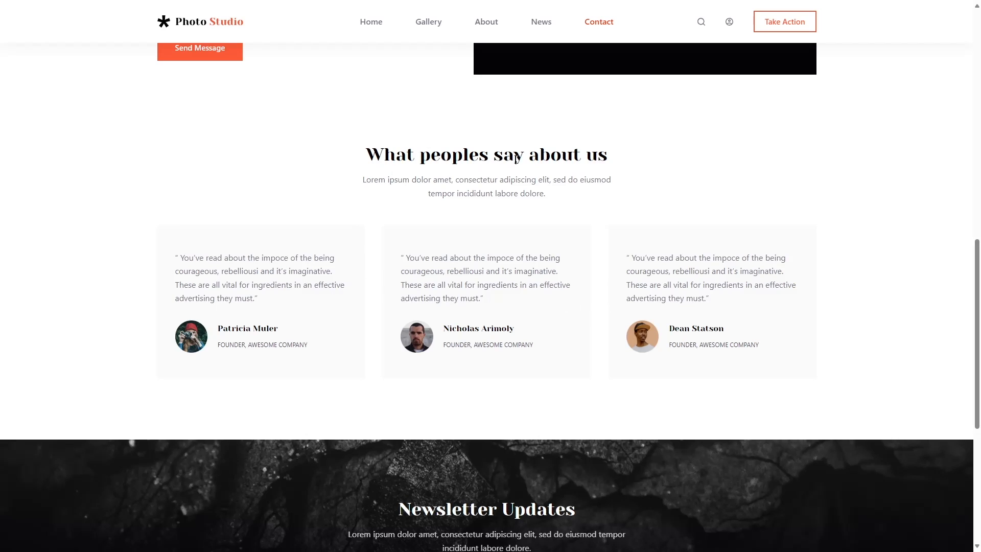
pyautogui.scroll(-2, 601, 183)
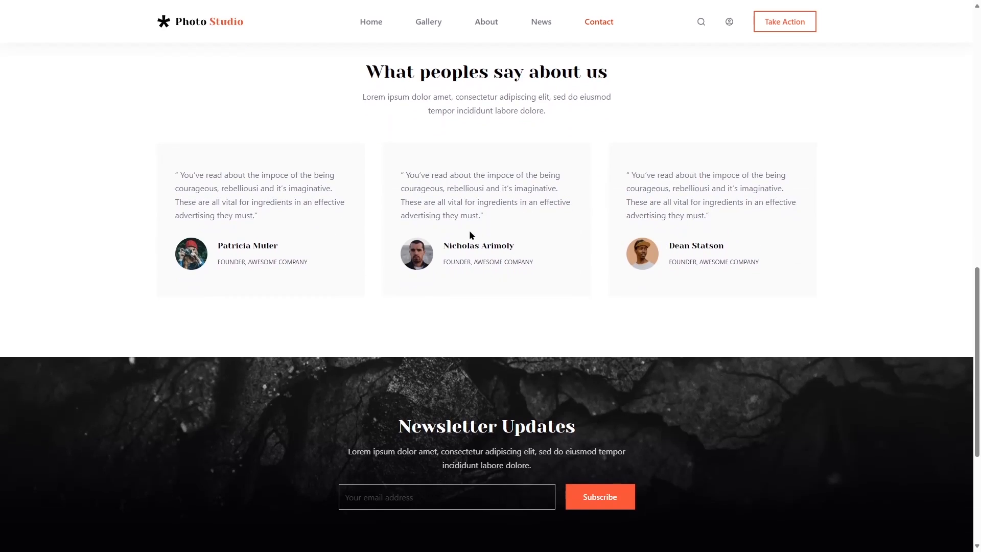
pyautogui.scroll(-3, 470, 233)
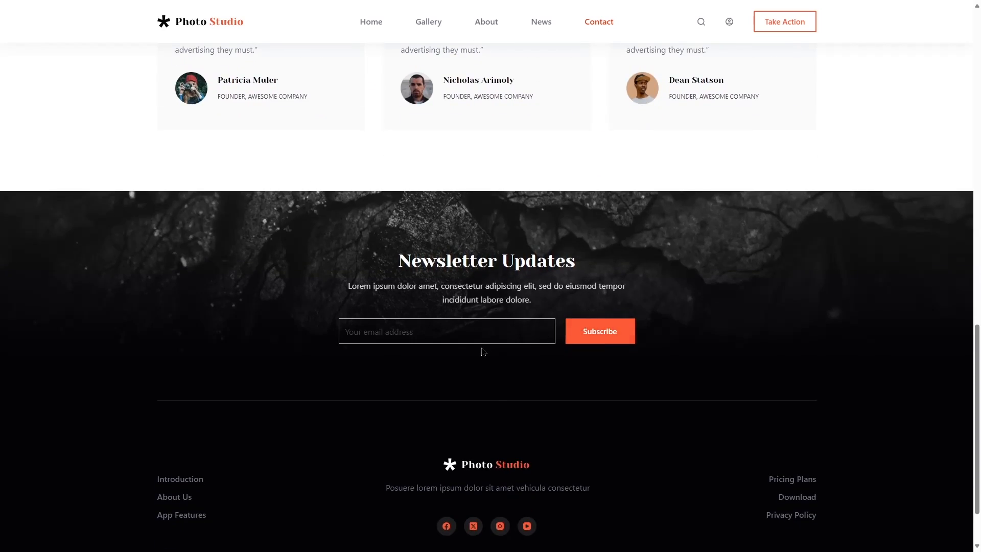
pyautogui.scroll(-2, 483, 352)
pyautogui.scroll(20, 531, 371)
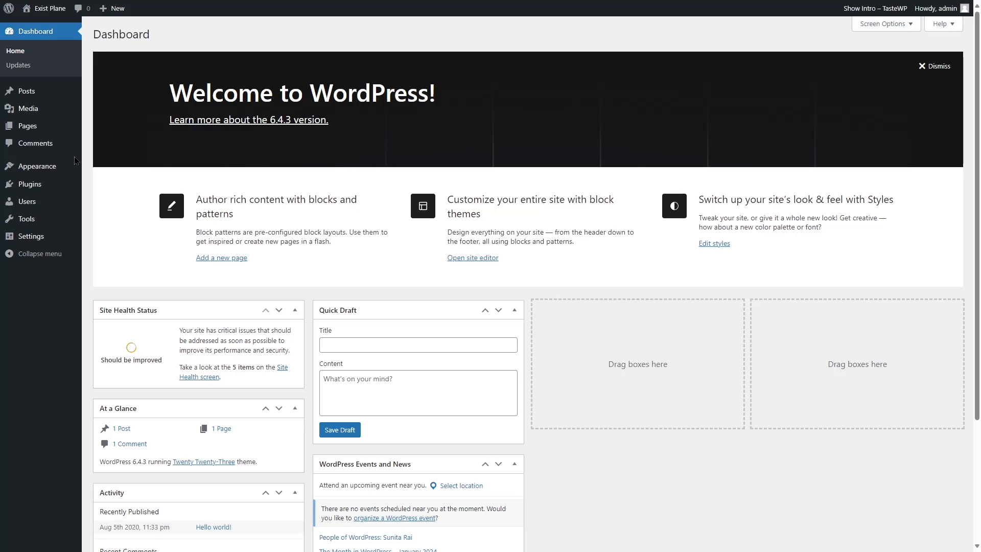
# In the new WordPress site's dashboard, find the Blocksy theme among the popular themes and install it
pyautogui.moveTo(56, 169)
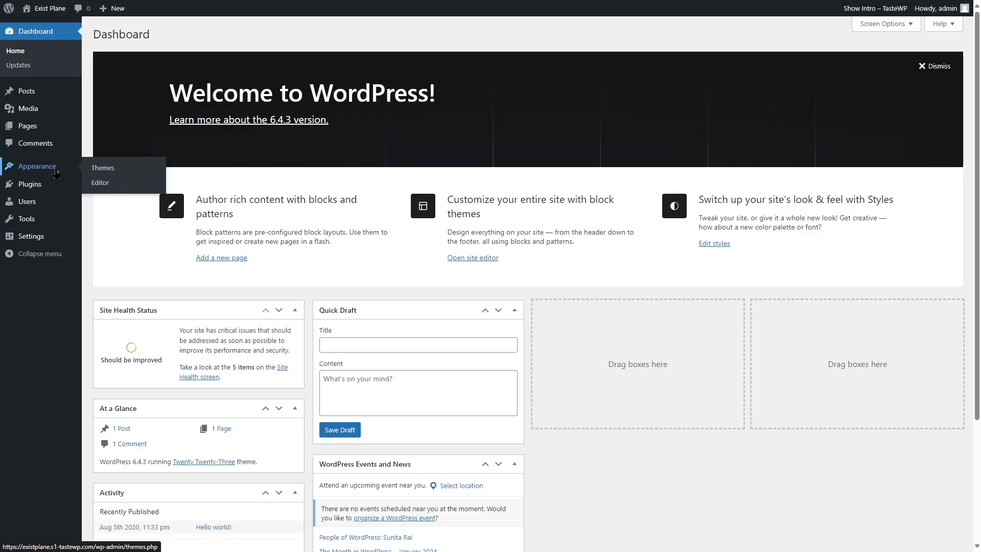
pyautogui.click(110, 172)
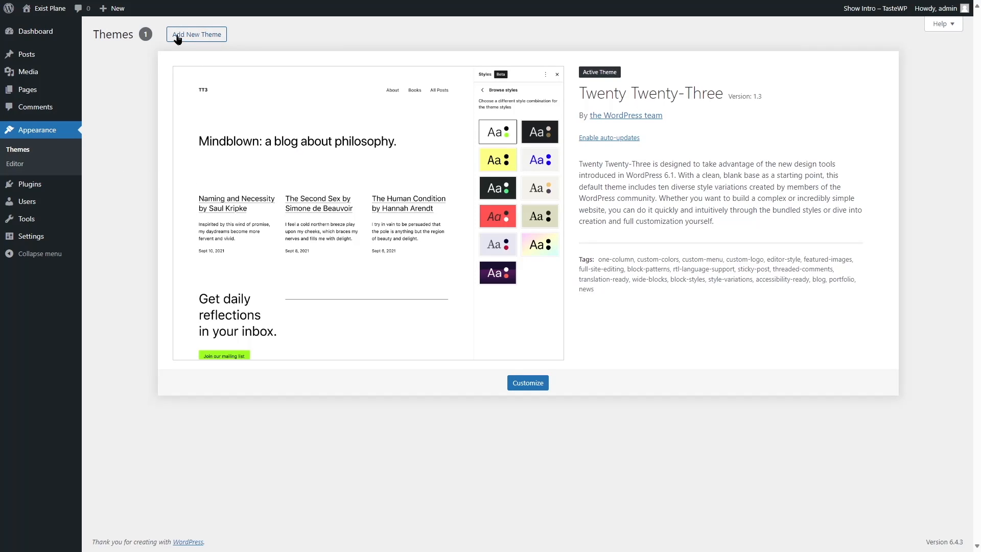
pyautogui.click(210, 39)
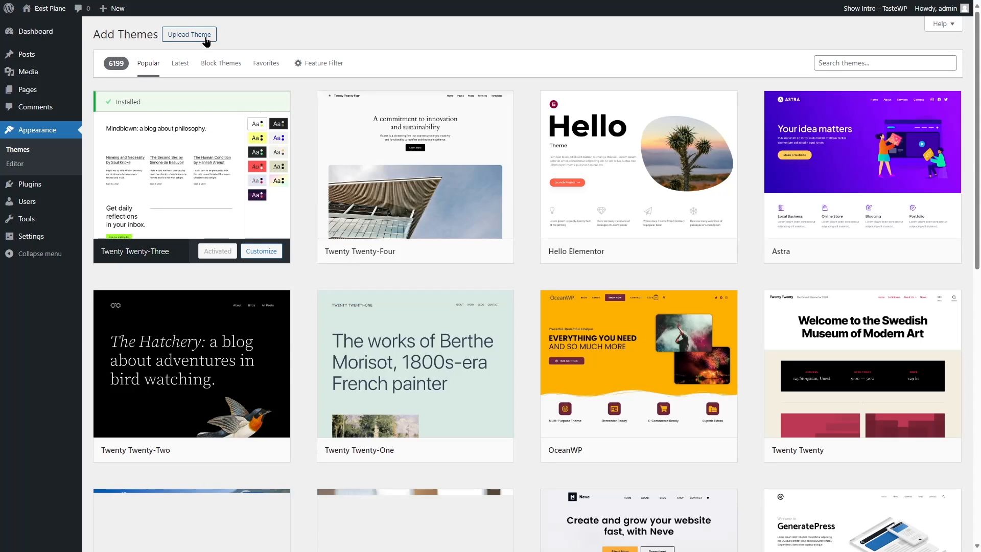
pyautogui.scroll(-5, 409, 112)
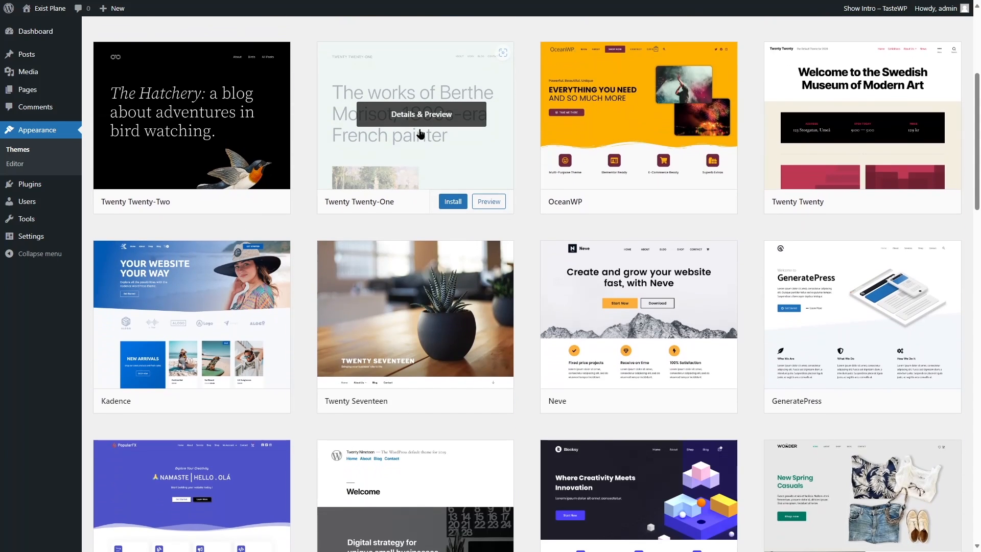
pyautogui.scroll(-3, 420, 133)
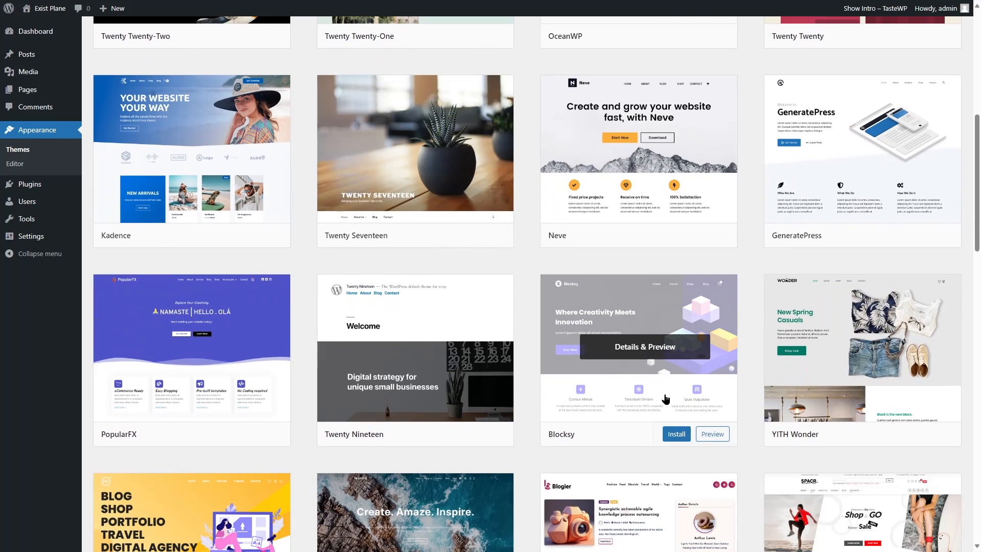
pyautogui.click(679, 436)
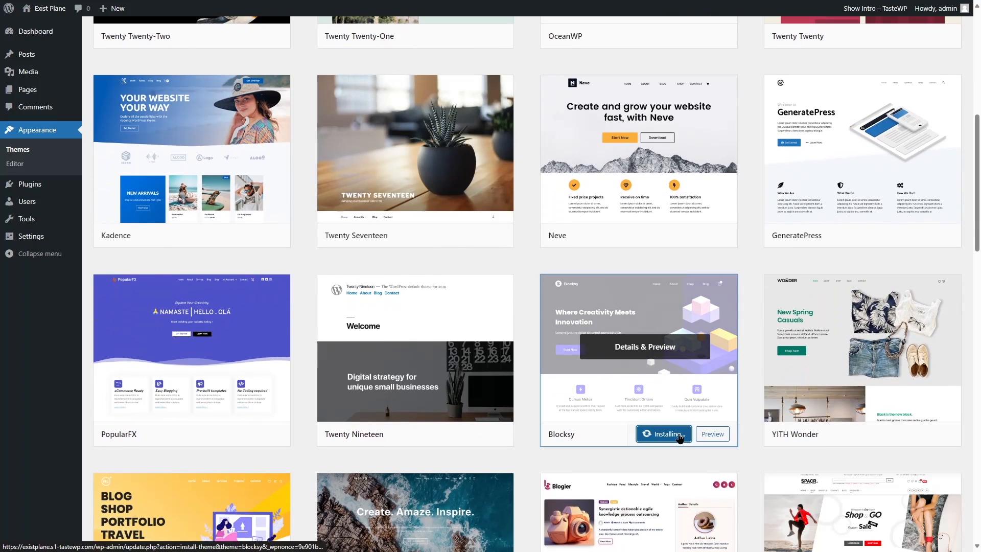
# Activate the installed Blocksy theme and install its recommended Blocksy Companion plugin
pyautogui.click(656, 437)
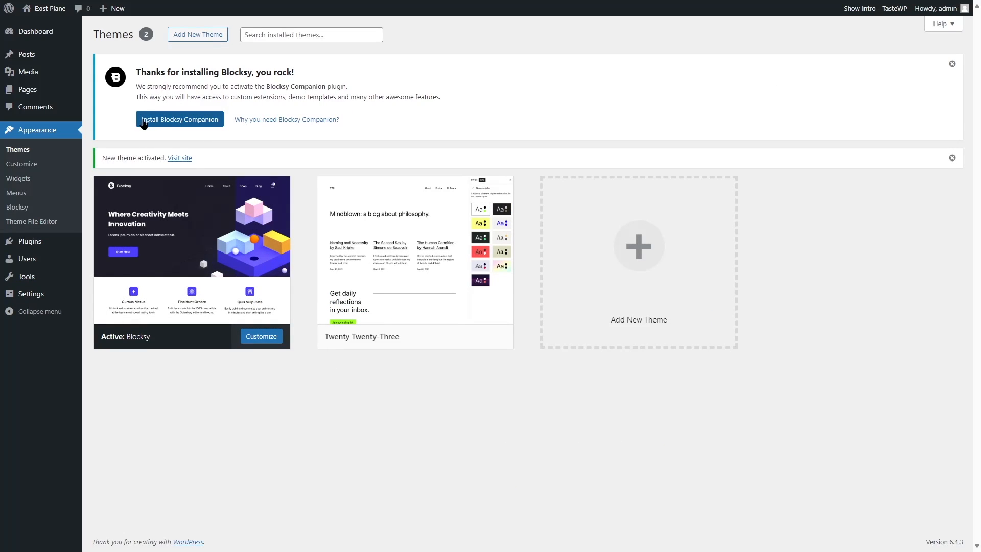
pyautogui.click(169, 121)
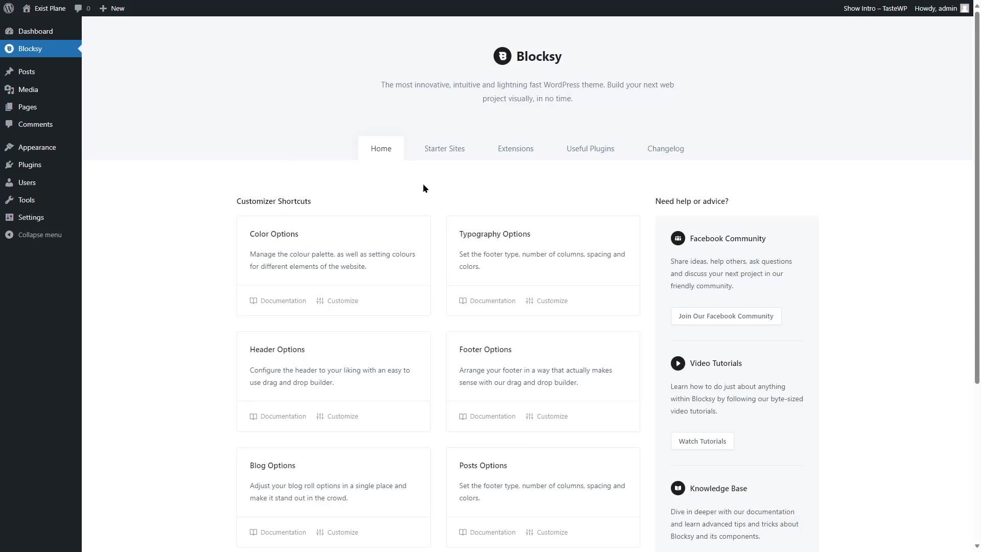
# Find the Photo Studio template among Blocksy's starter sites and start importing it
pyautogui.click(445, 153)
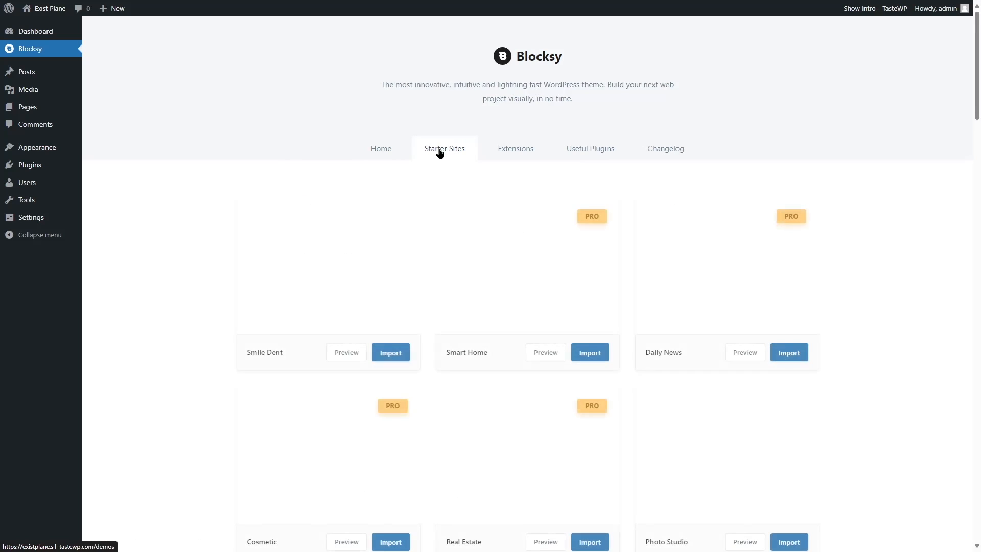
pyautogui.scroll(-11, 831, 134)
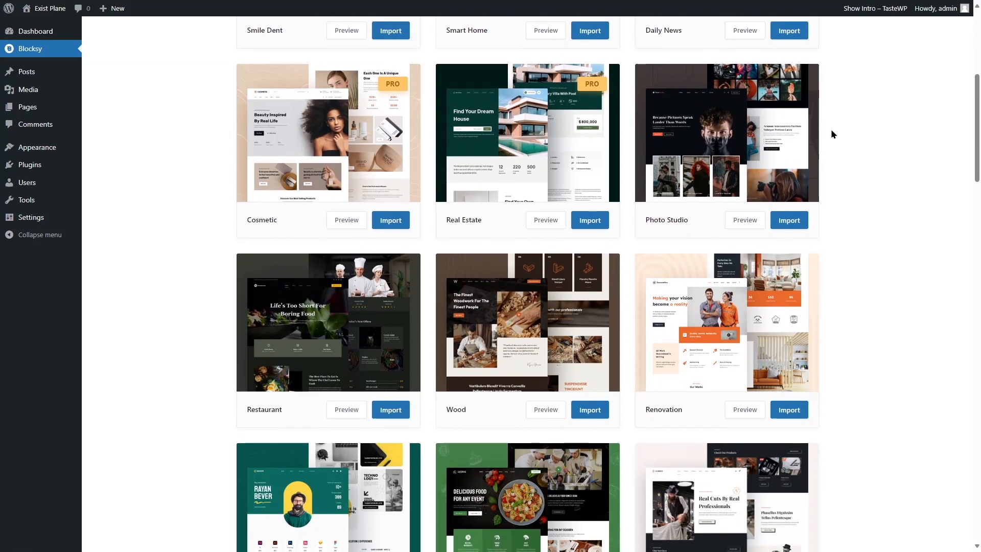
pyautogui.scroll(10, 831, 134)
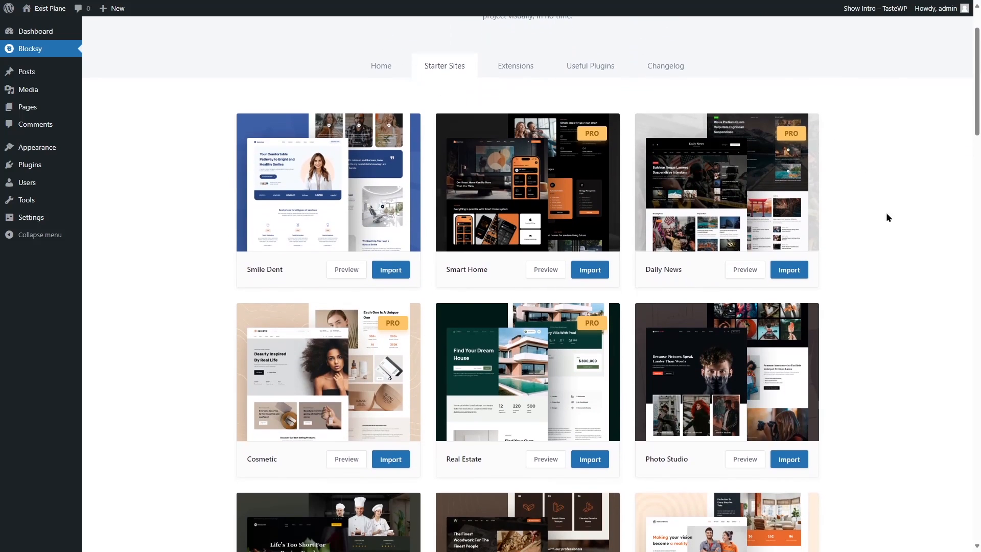
pyautogui.moveTo(741, 354)
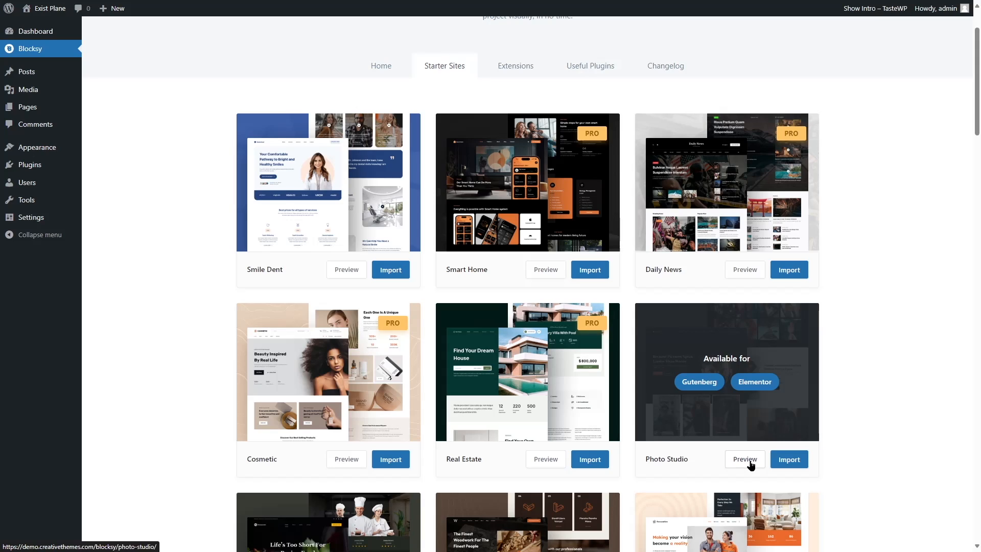
pyautogui.click(789, 461)
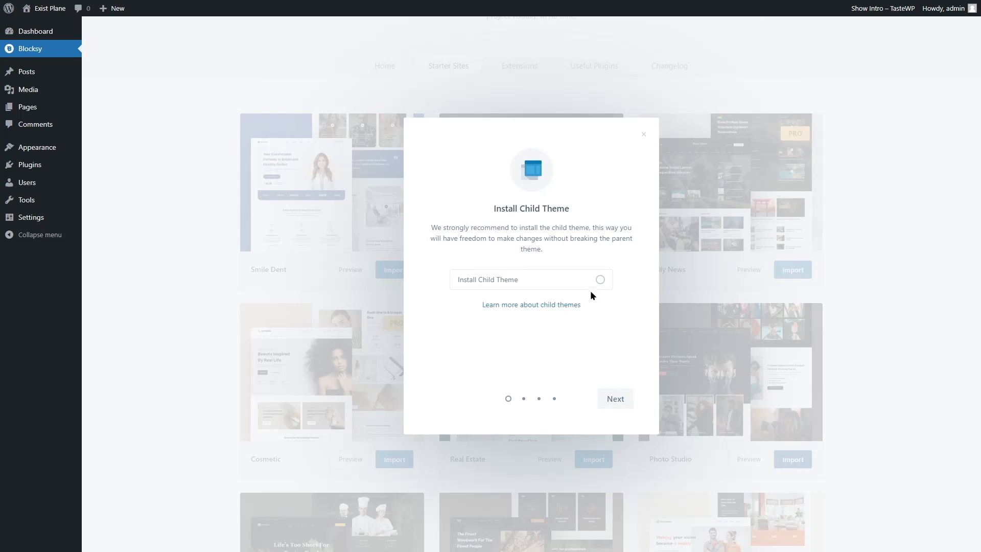
# Include the child theme in the Photo Studio import and choose Gutenberg as the page builder
pyautogui.click(535, 286)
pyautogui.click(616, 401)
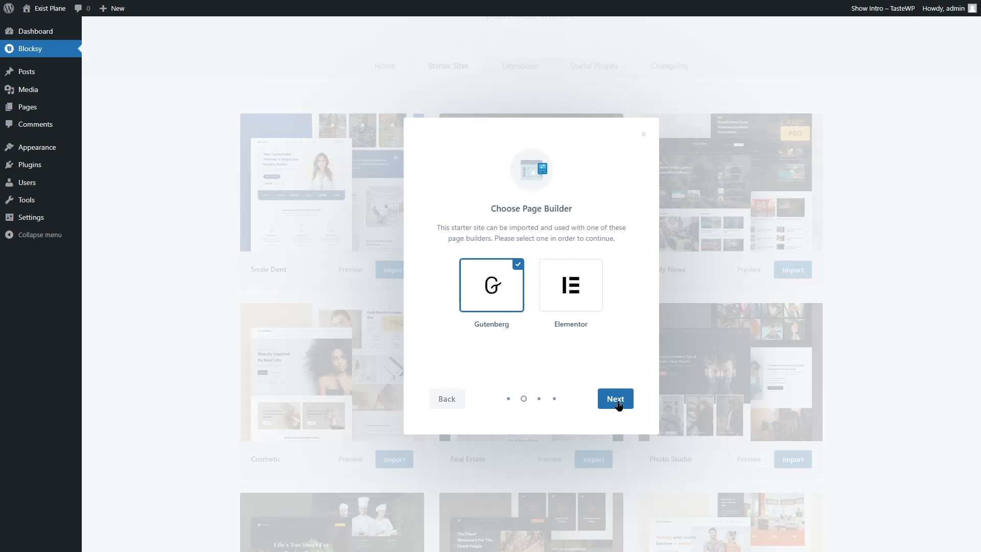
pyautogui.click(573, 300)
pyautogui.click(509, 287)
pyautogui.click(617, 399)
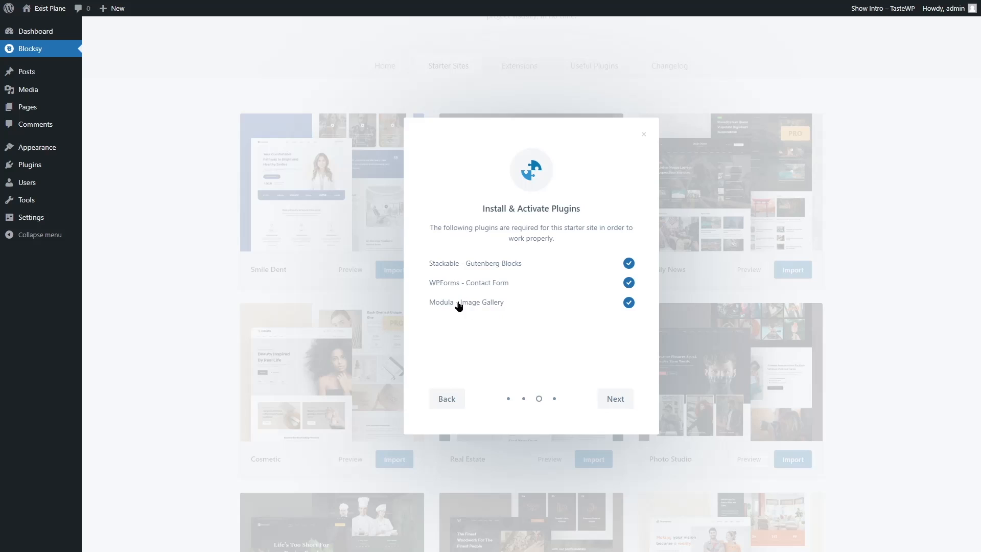
# Install the starter site with all required plugins, options, widgets and content as a clean install, and open the imported site
pyautogui.click(619, 399)
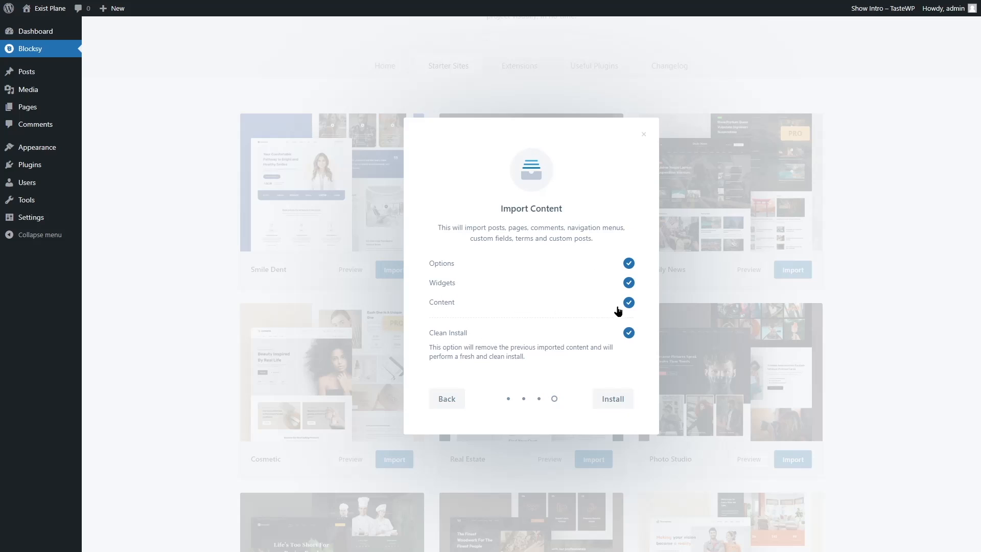
pyautogui.click(609, 404)
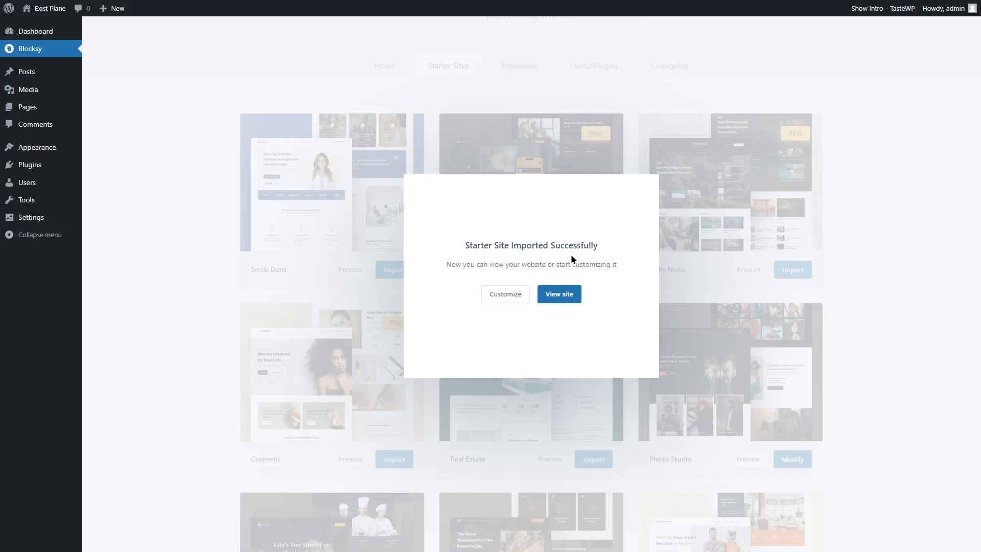
pyautogui.click(570, 295)
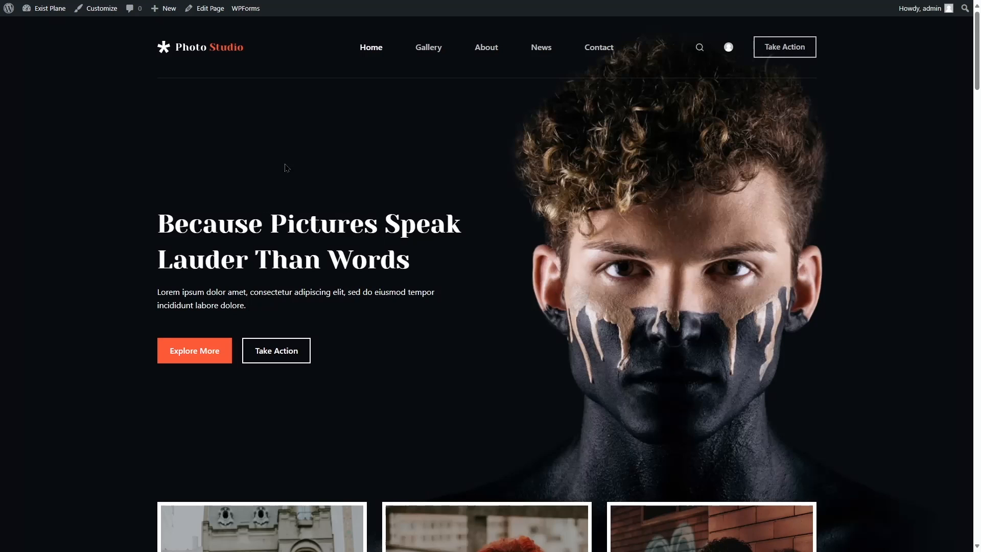
# Look over the imported site's home page sections and the images on its Gallery page
pyautogui.scroll(-10, 452, 189)
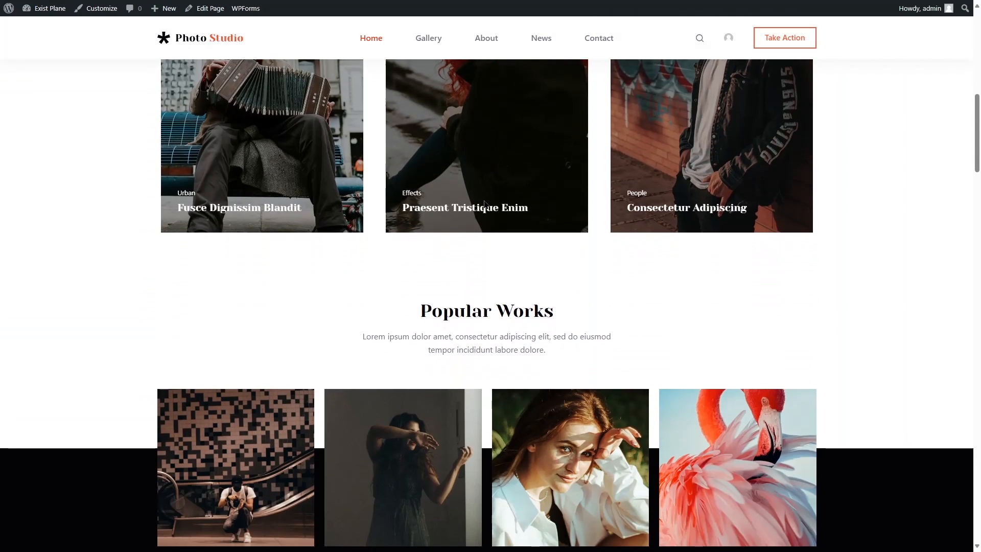
pyautogui.scroll(-12, 484, 204)
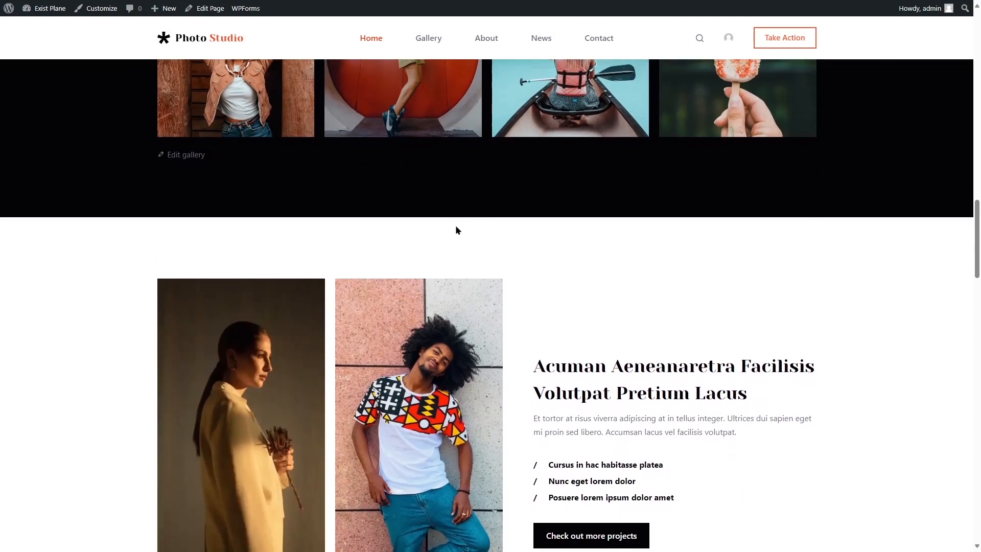
pyautogui.scroll(20, 456, 230)
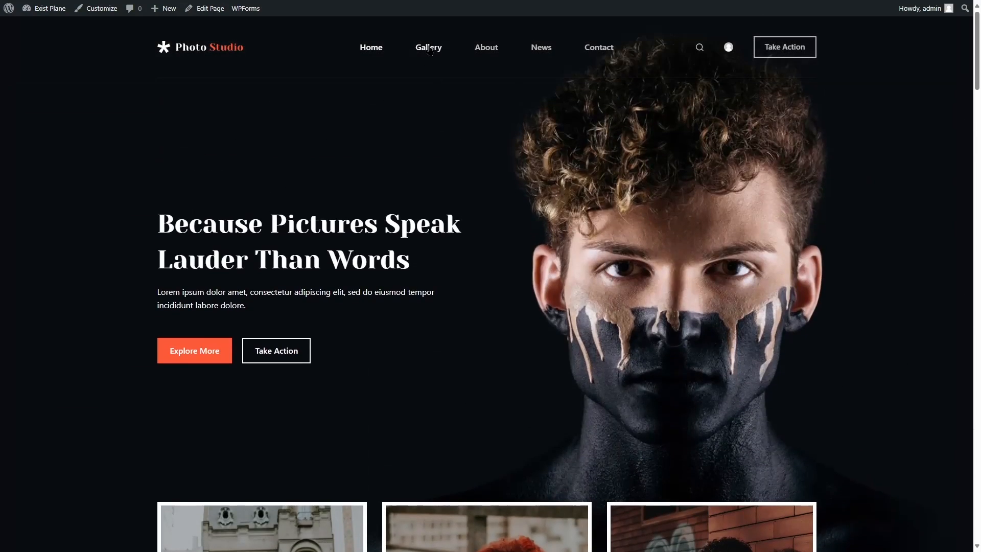
pyautogui.click(431, 49)
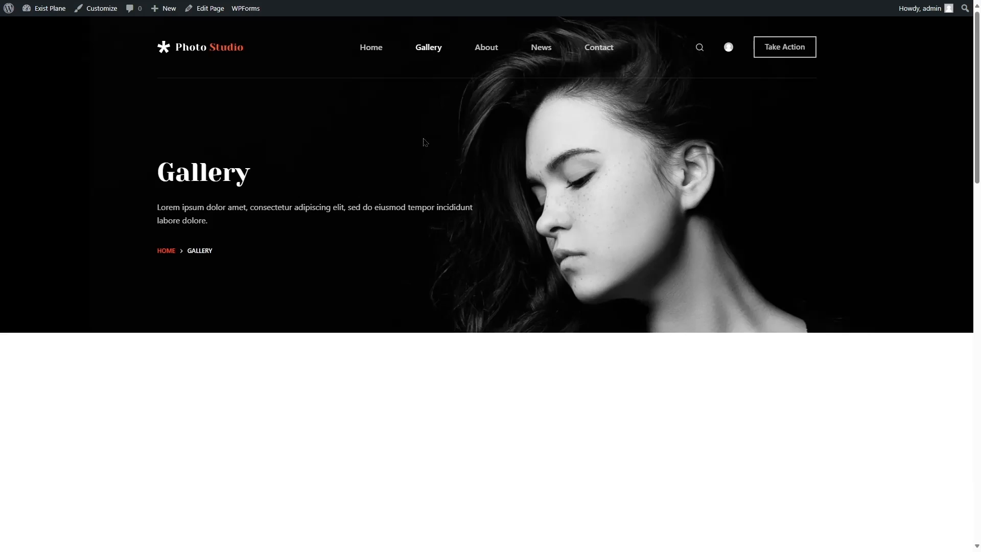
pyautogui.scroll(-15, 421, 177)
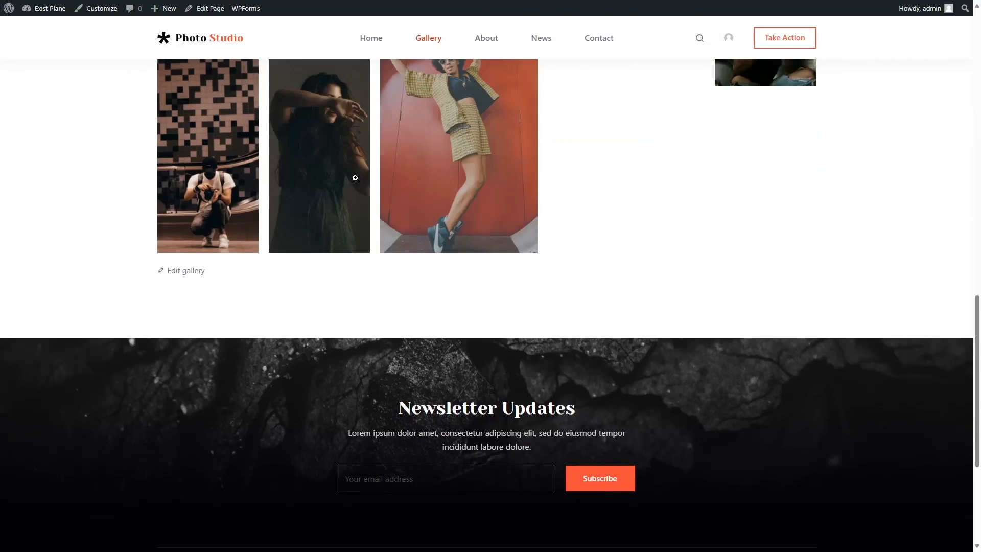
pyautogui.scroll(15, 782, 260)
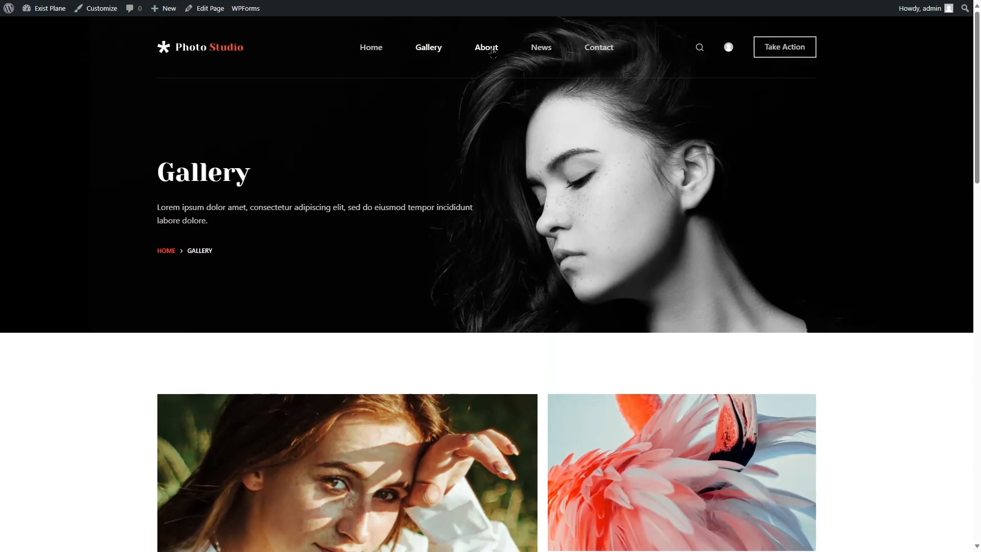
# Examine the imported site's About page with its team section and the News page's post cards and sidebar
pyautogui.click(492, 50)
pyautogui.scroll(-8, 510, 99)
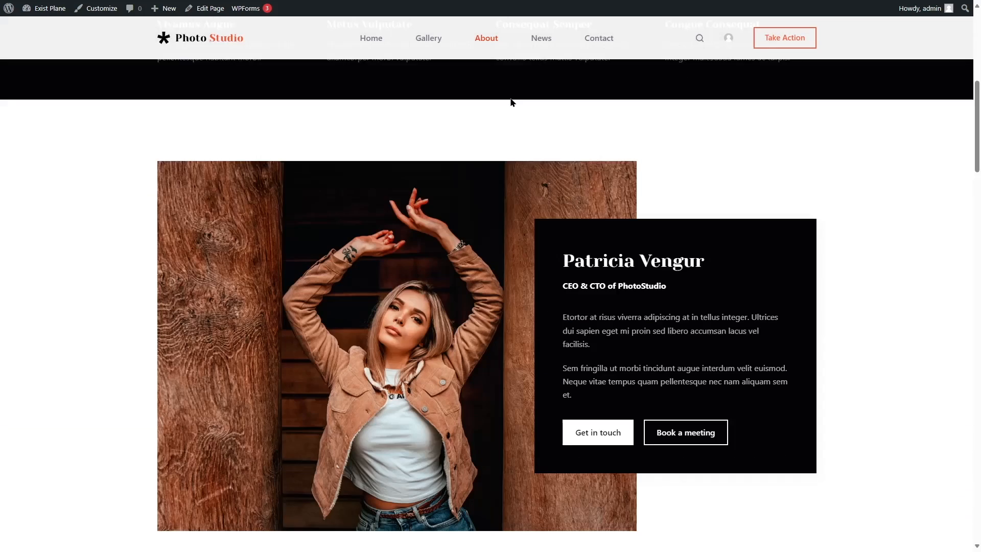
pyautogui.scroll(-12, 513, 115)
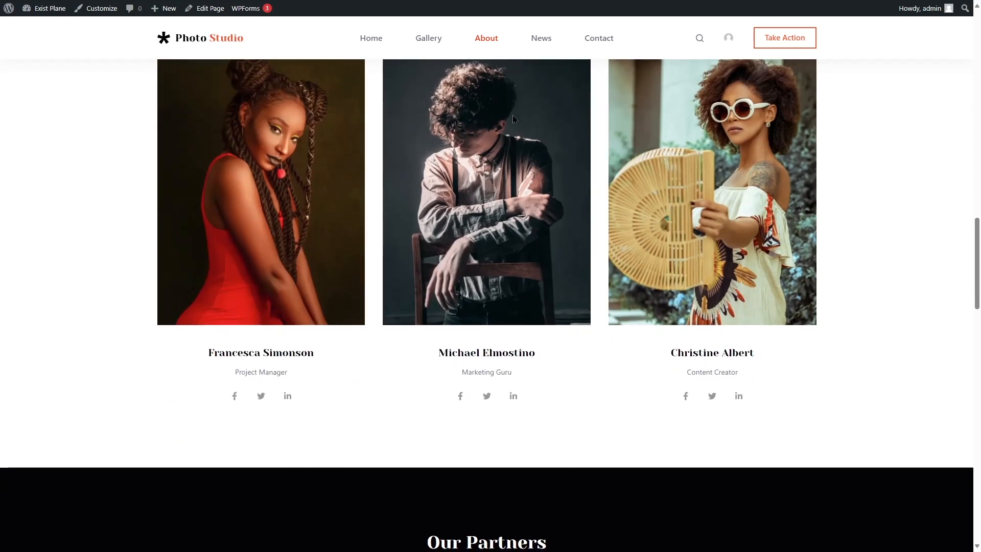
pyautogui.scroll(8, 513, 115)
pyautogui.click(542, 40)
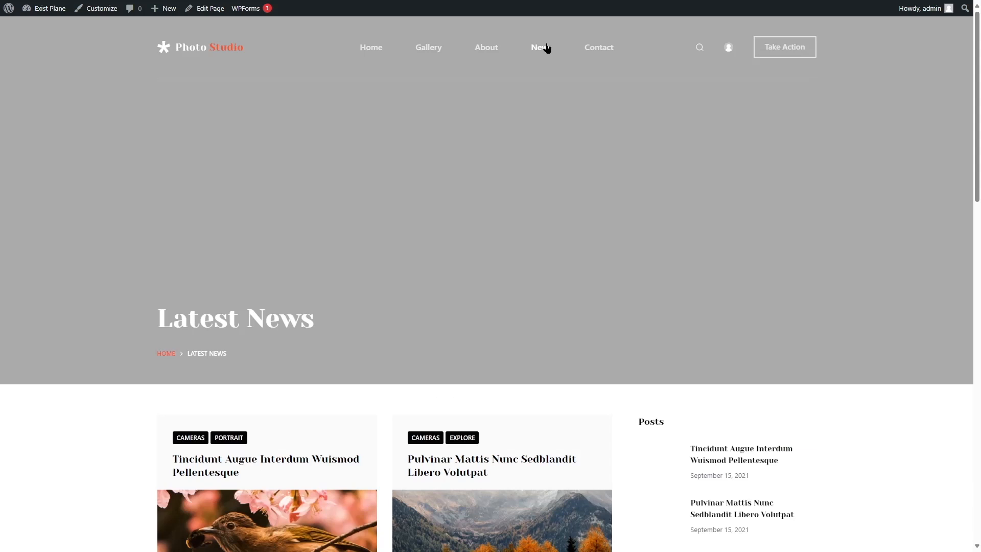
pyautogui.scroll(-7, 532, 150)
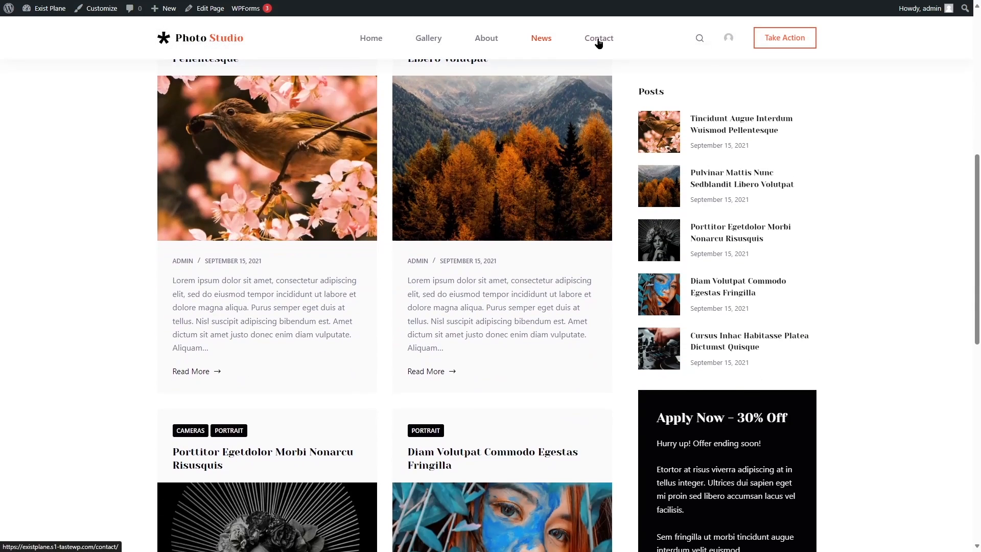
# Look over the imported site's Contact page and return to the home page
pyautogui.click(606, 39)
pyautogui.scroll(-8, 532, 115)
pyautogui.scroll(8, 532, 115)
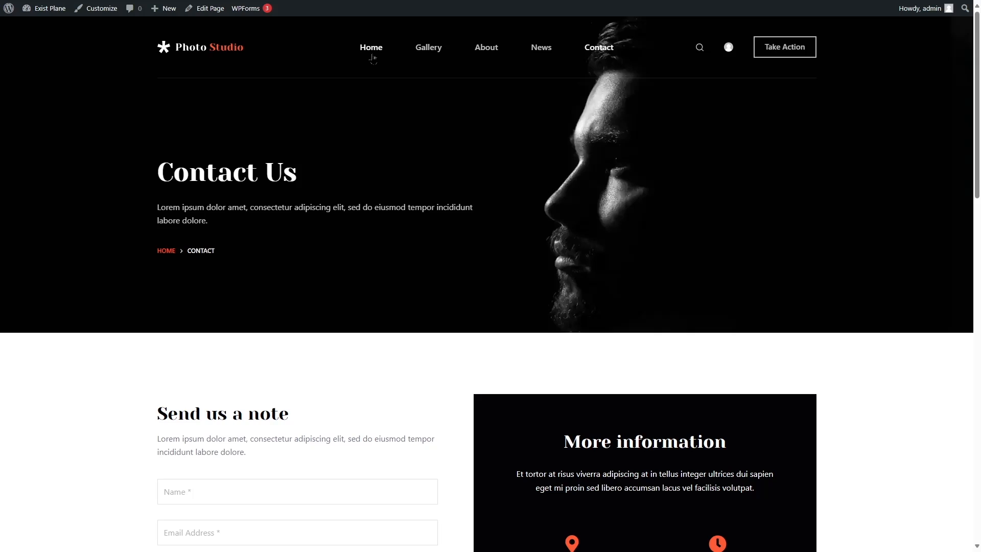
pyautogui.click(372, 52)
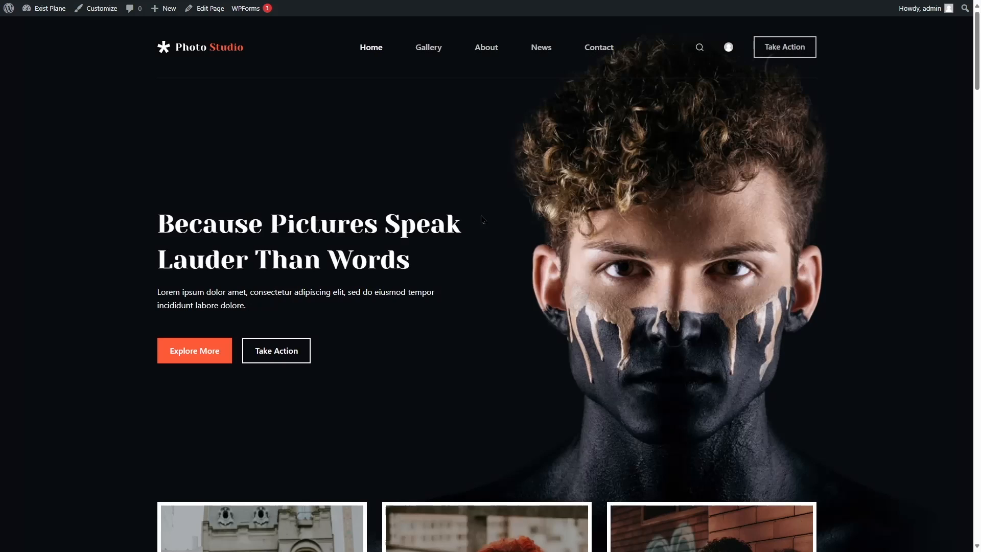